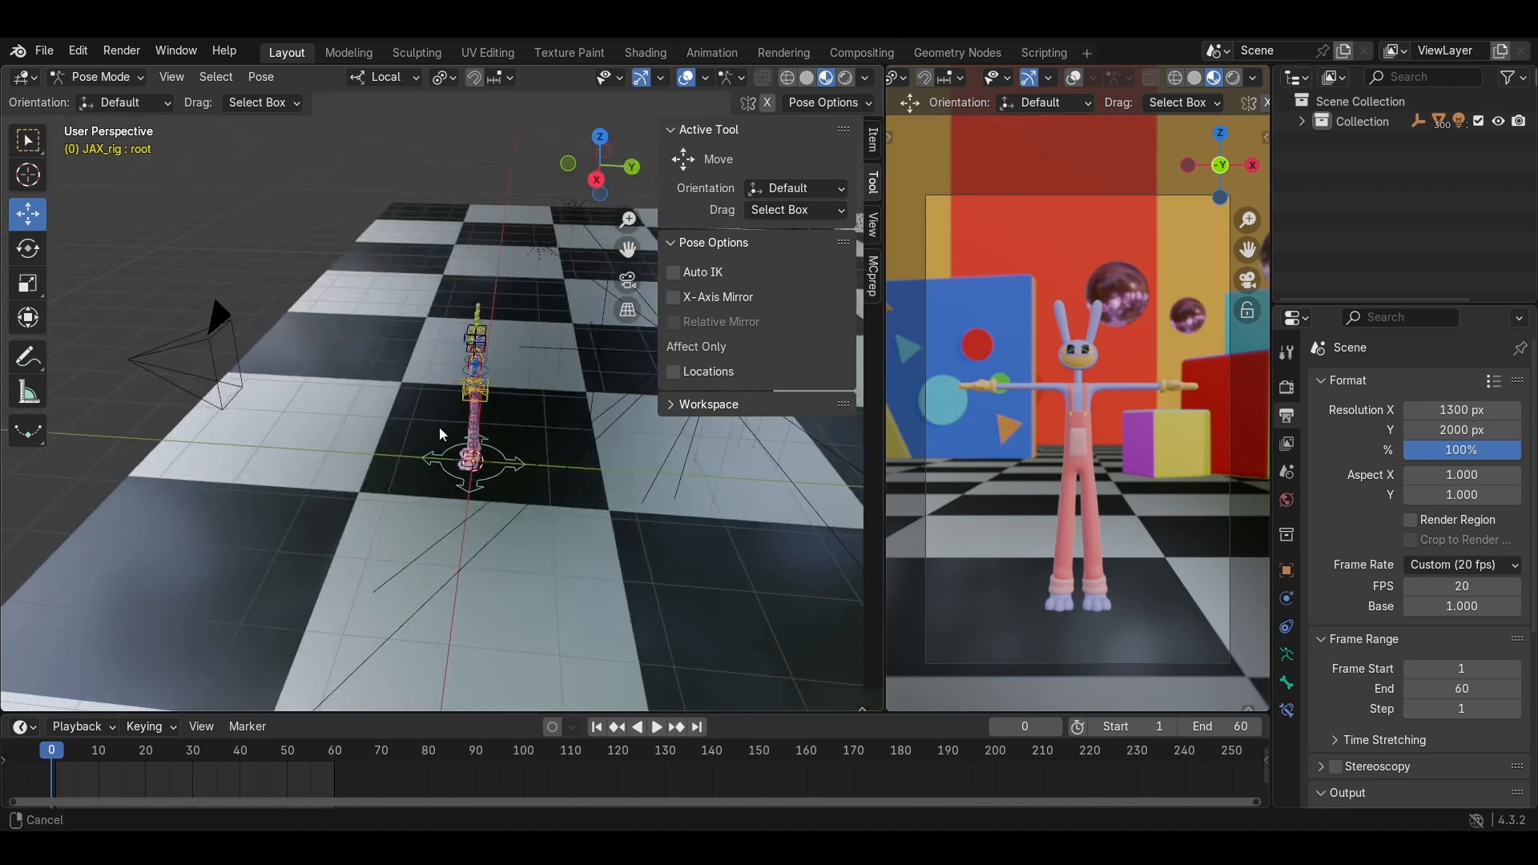
Switch to Object Mode and move the empty onto the character's upper chest, centred on the body.
left_click(94, 74)
left_click(96, 97)
left_click(527, 343)
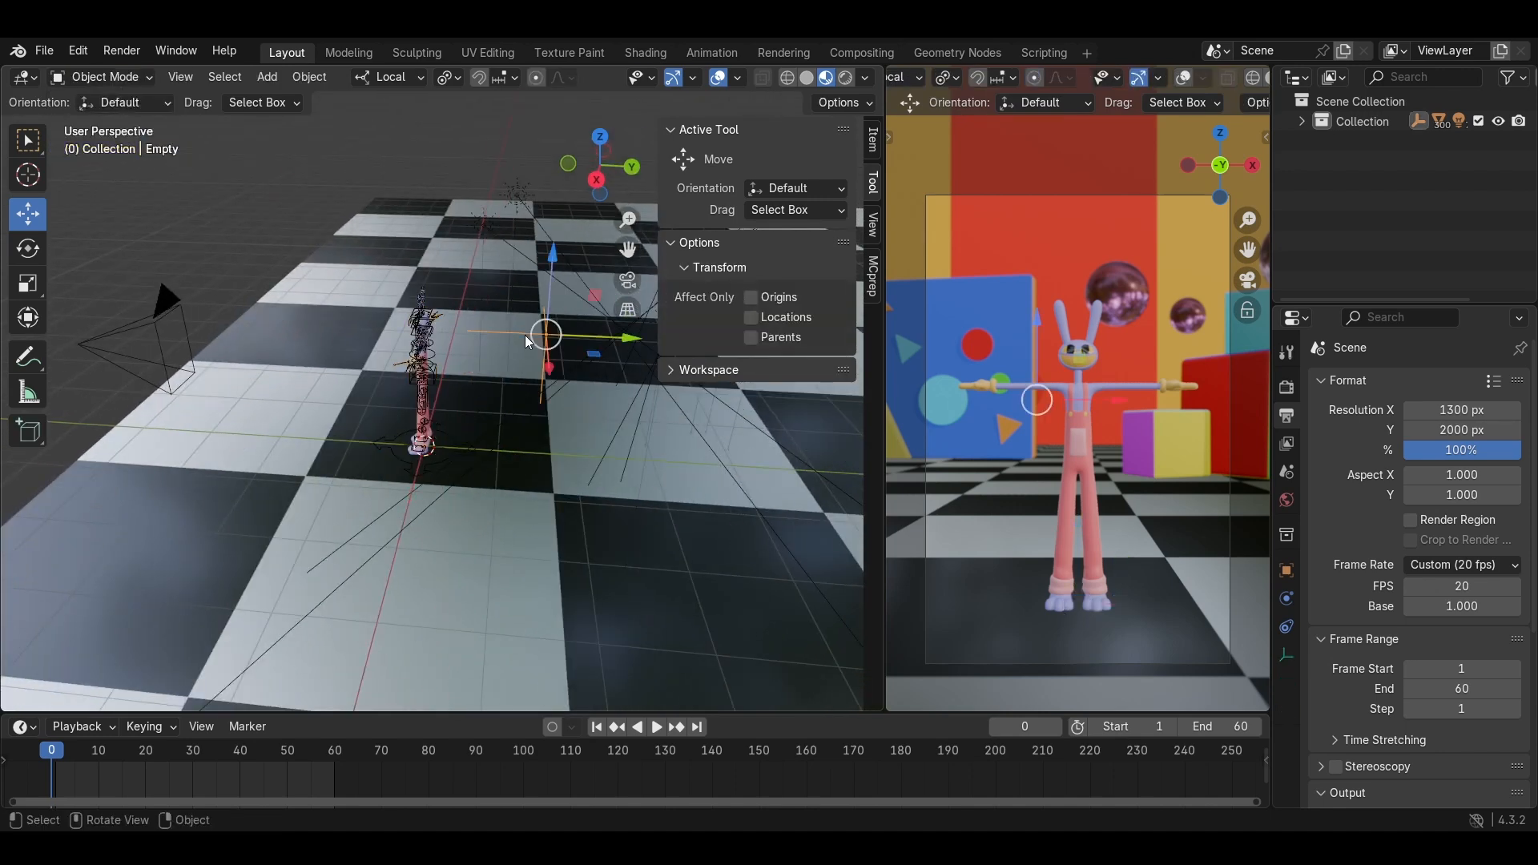
left_click_drag(603, 352, 479, 347)
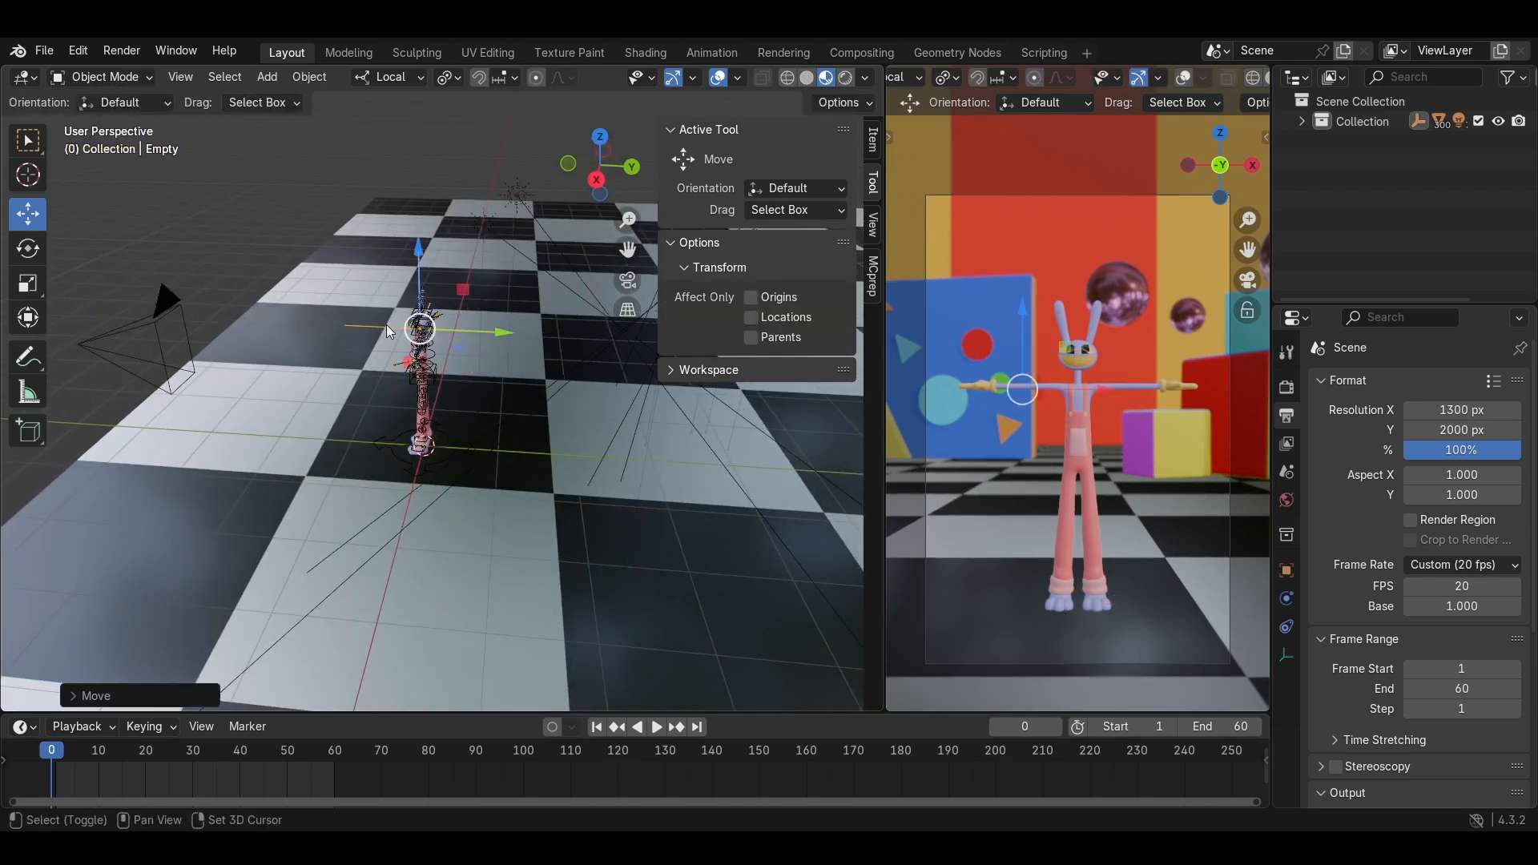
middle_click_drag(386, 324, 450, 357)
middle_click_drag(169, 263, 446, 320)
left_click(403, 376)
left_click(391, 376)
left_click_drag(421, 352, 444, 344)
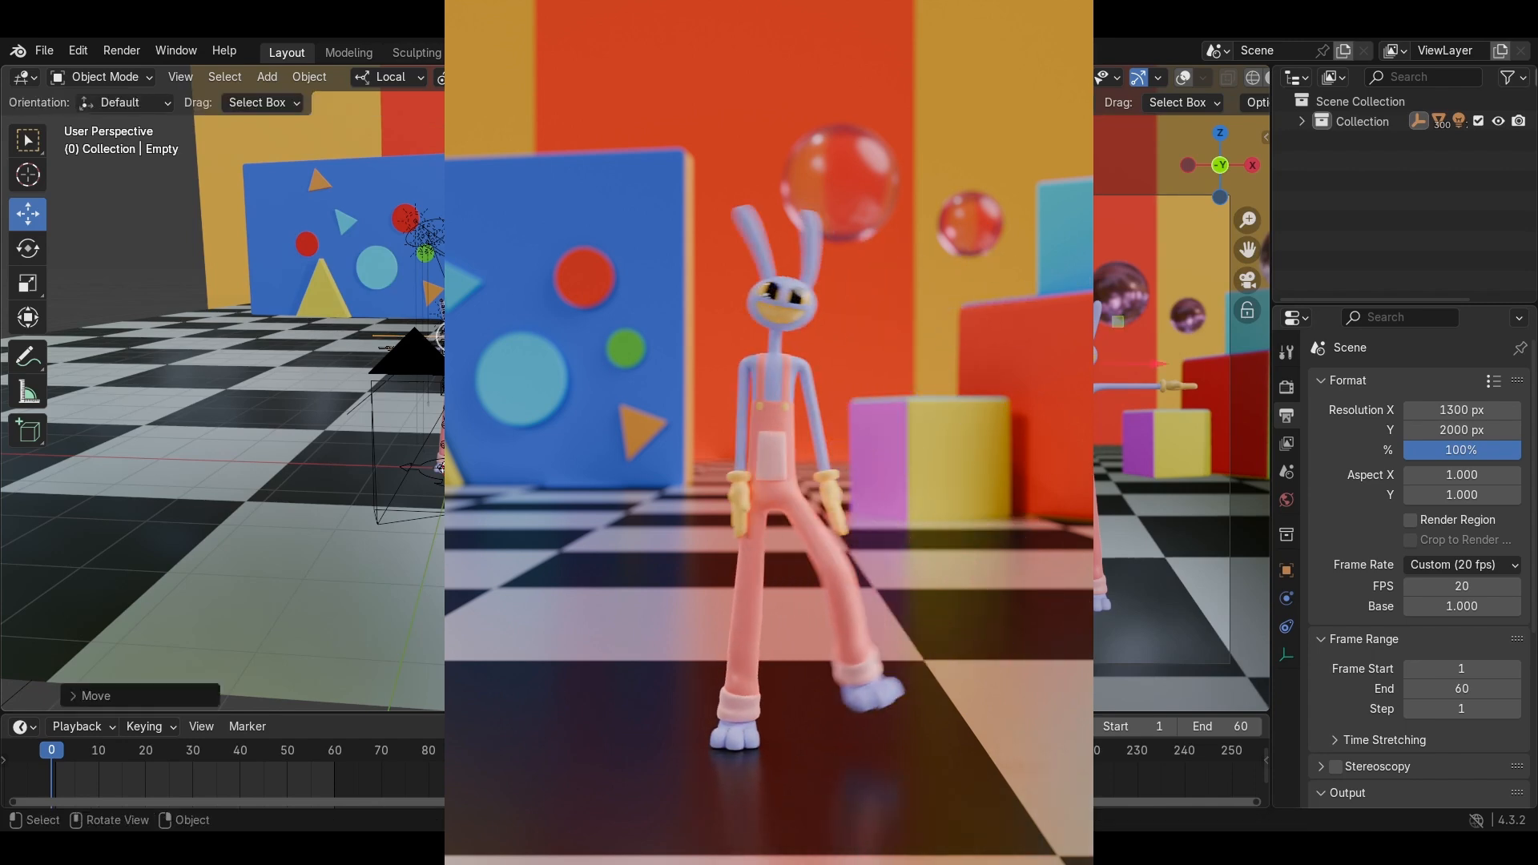
middle_click_drag(443, 344, 264, 405)
middle_click_drag(472, 384, 497, 324)
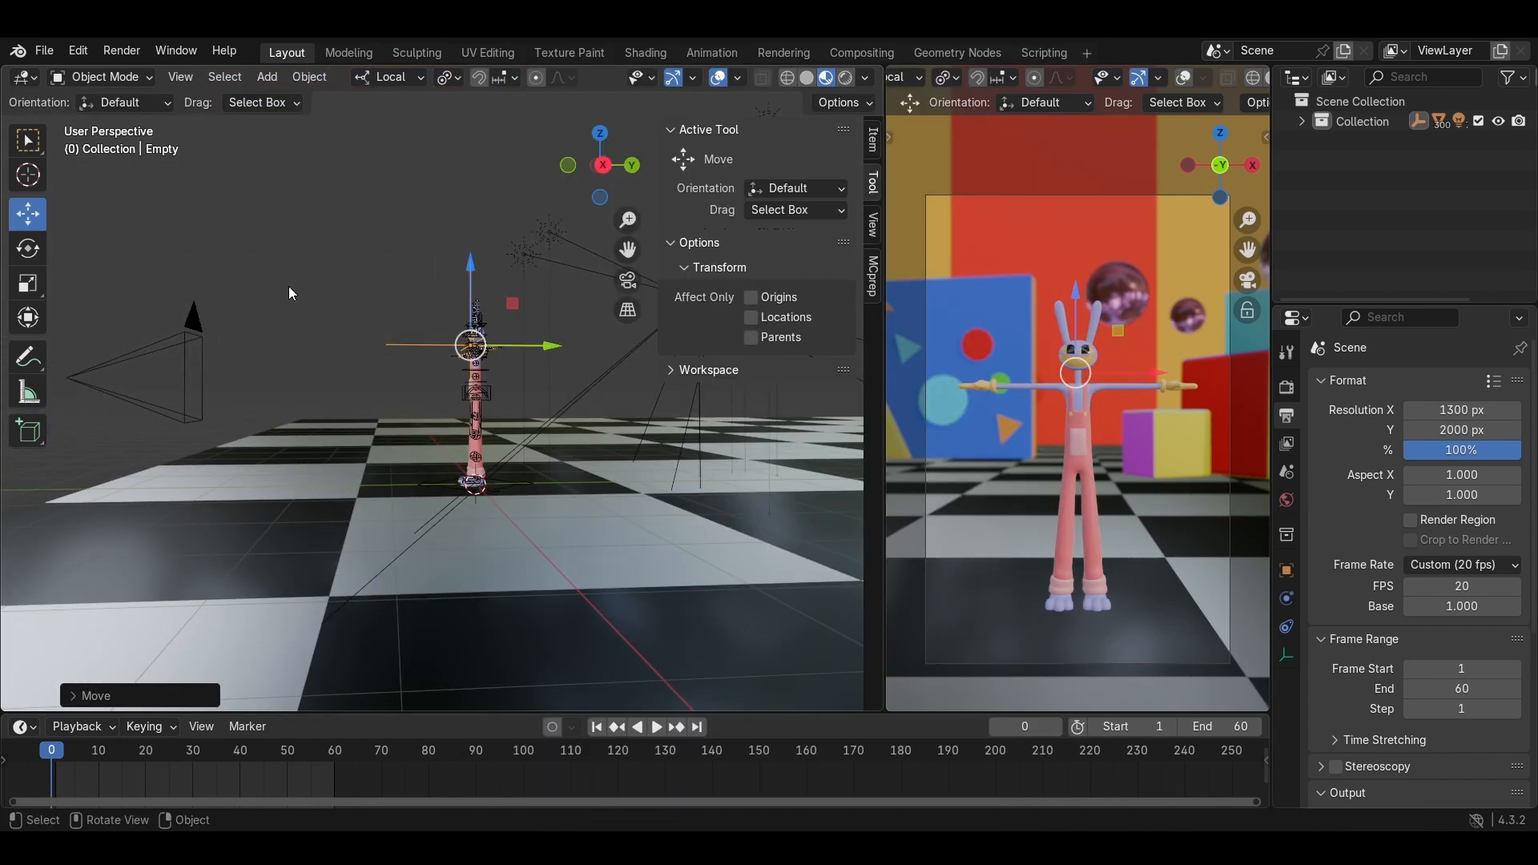
left_click(288, 288)
middle_click_drag(288, 289, 188, 368)
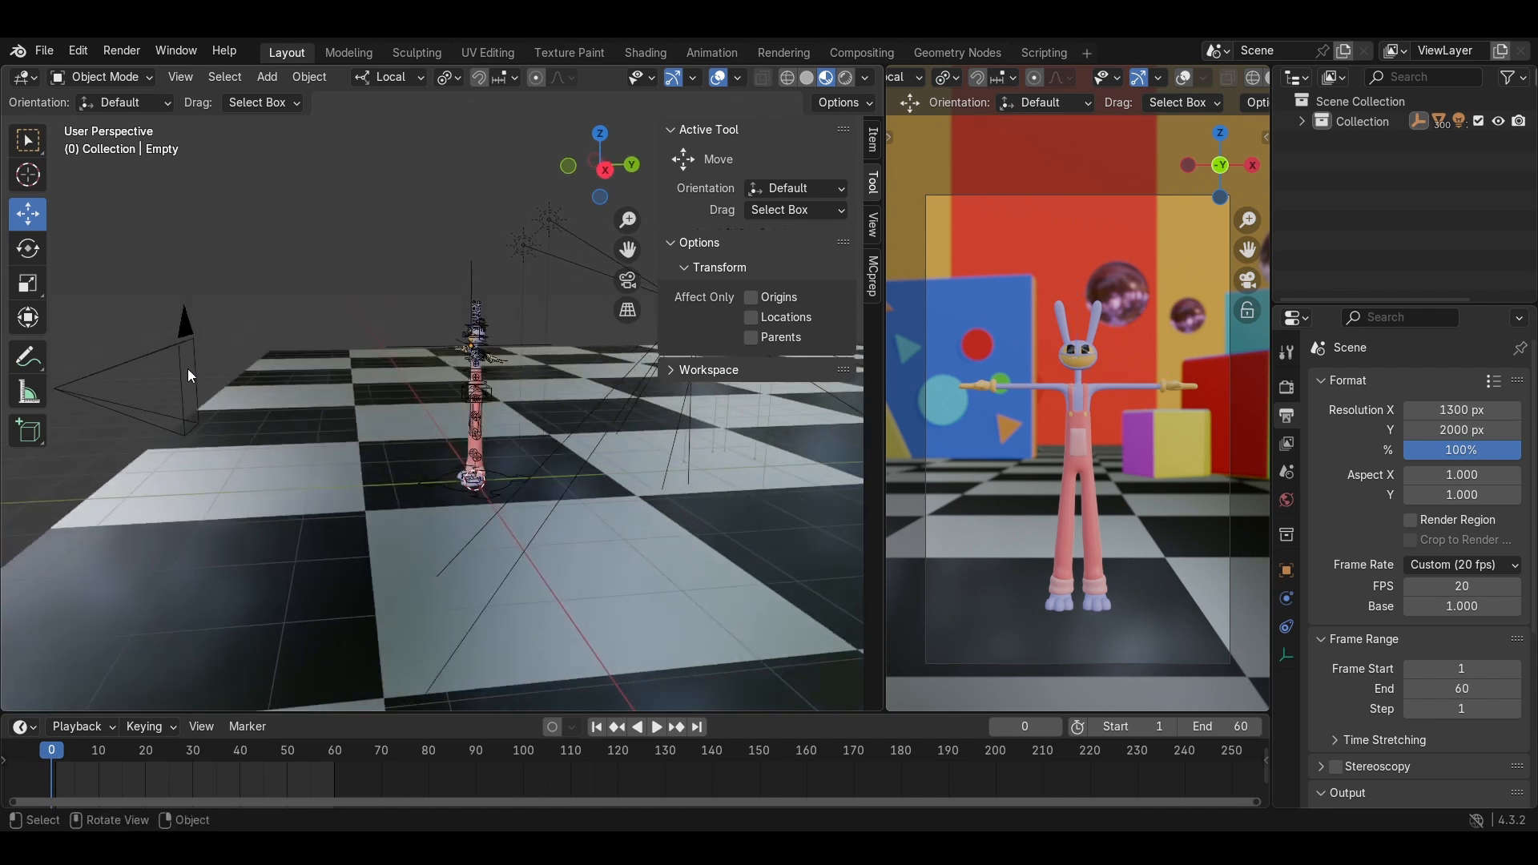
left_click(189, 368)
left_click(497, 375)
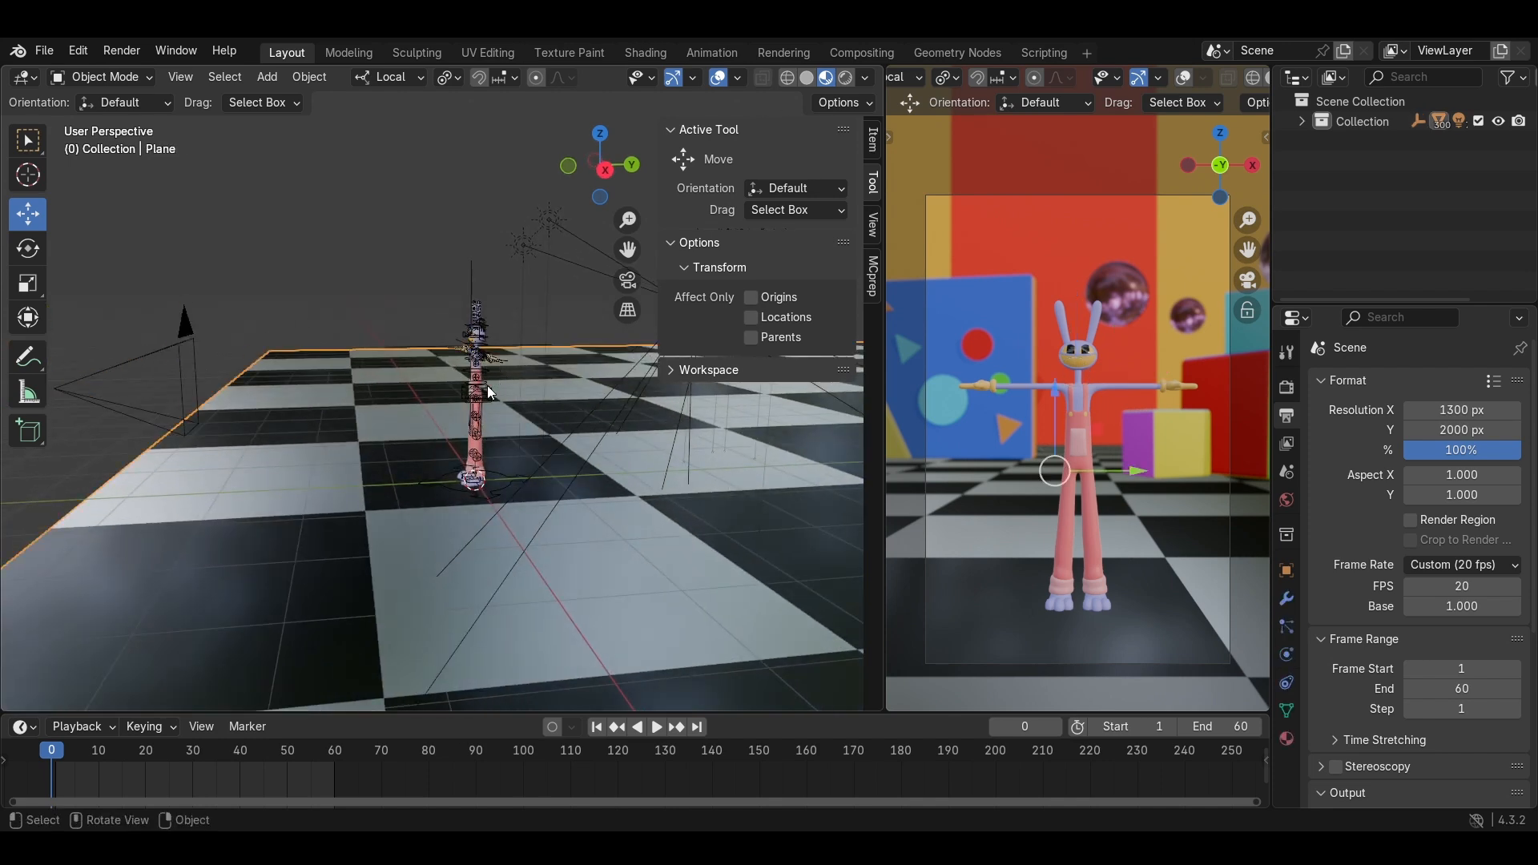
middle_click_drag(359, 315, 448, 327)
scroll(469, 368, "up", 4)
scroll(469, 368, "up", 1)
left_click(437, 322)
key("g")
right_click(498, 370)
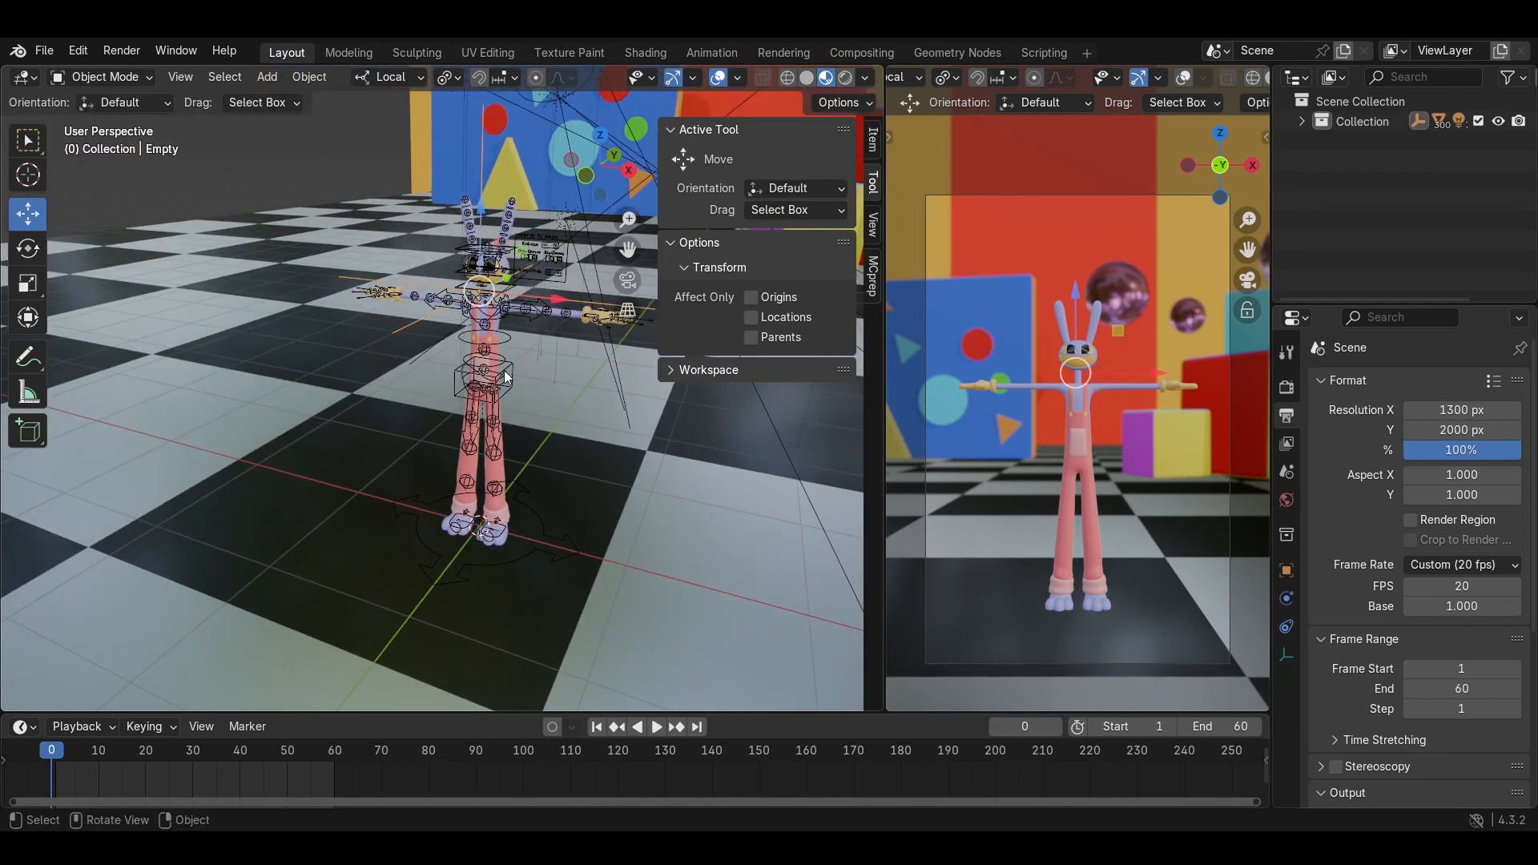
middle_click_drag(503, 370, 276, 301)
middle_click_drag(276, 301, 550, 329, "shift")
left_click(274, 261)
key("g")
right_click(454, 315)
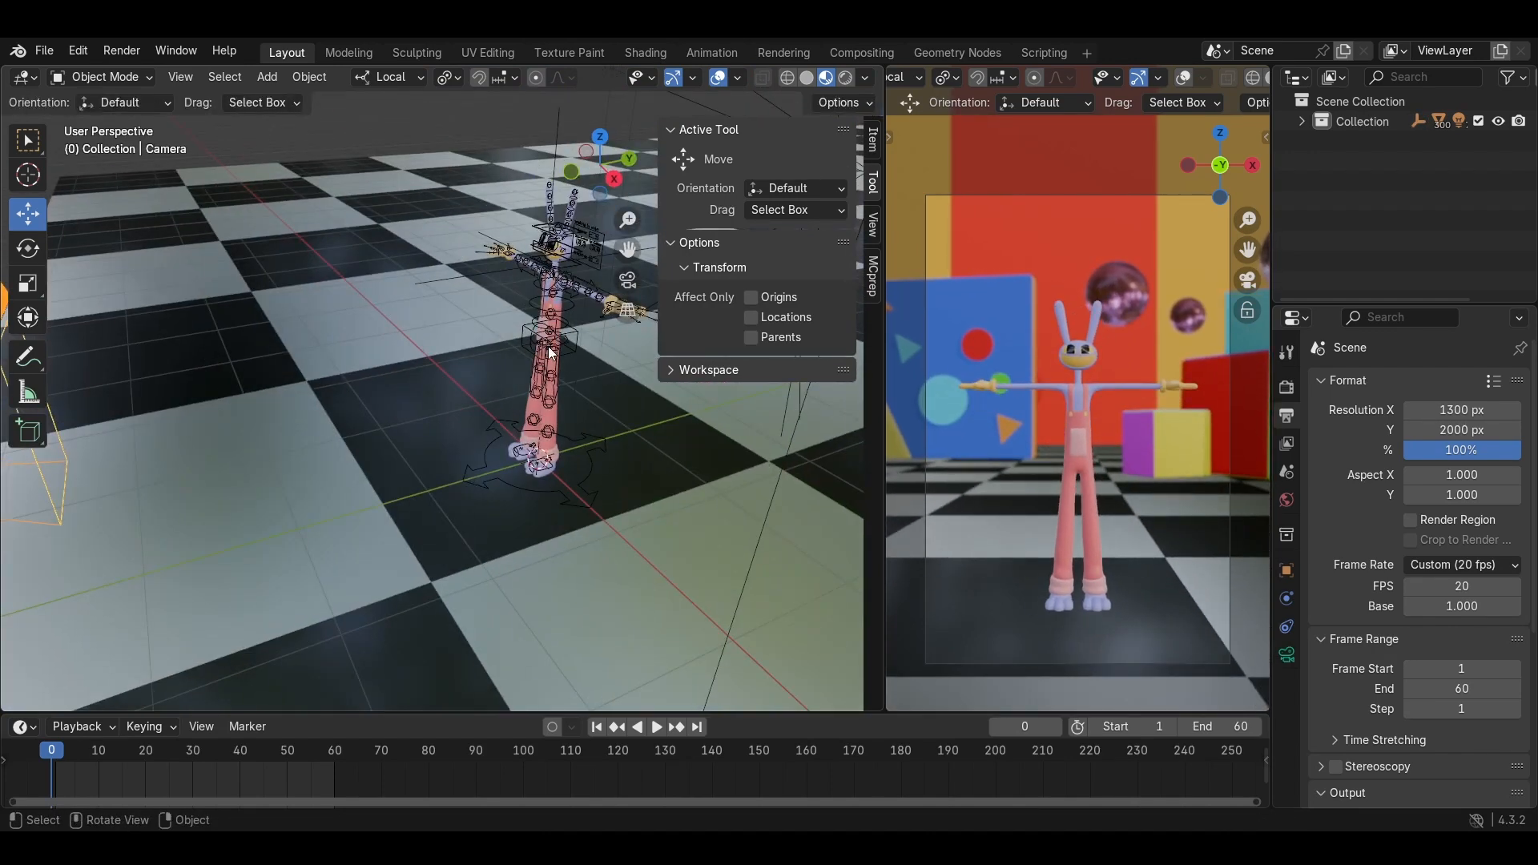
Put the character rig in Pose Mode, keyframe all bones at frame 0 and shift those keyframes slightly before frame 0.
left_click(551, 329)
left_click(108, 78)
left_click(152, 147)
middle_click_drag(477, 362, 436, 335)
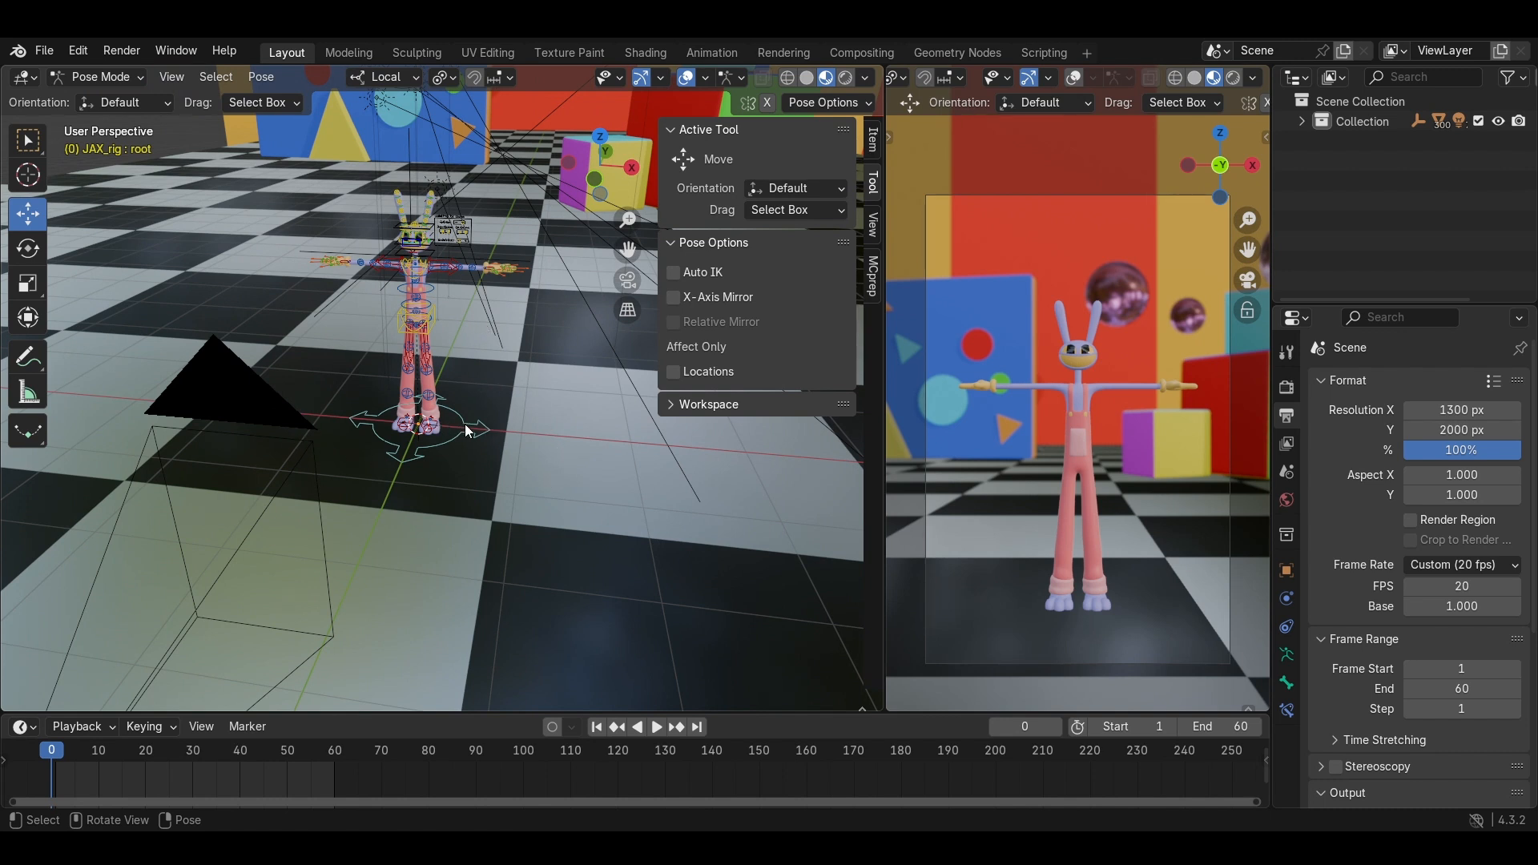
key("a")
key("i")
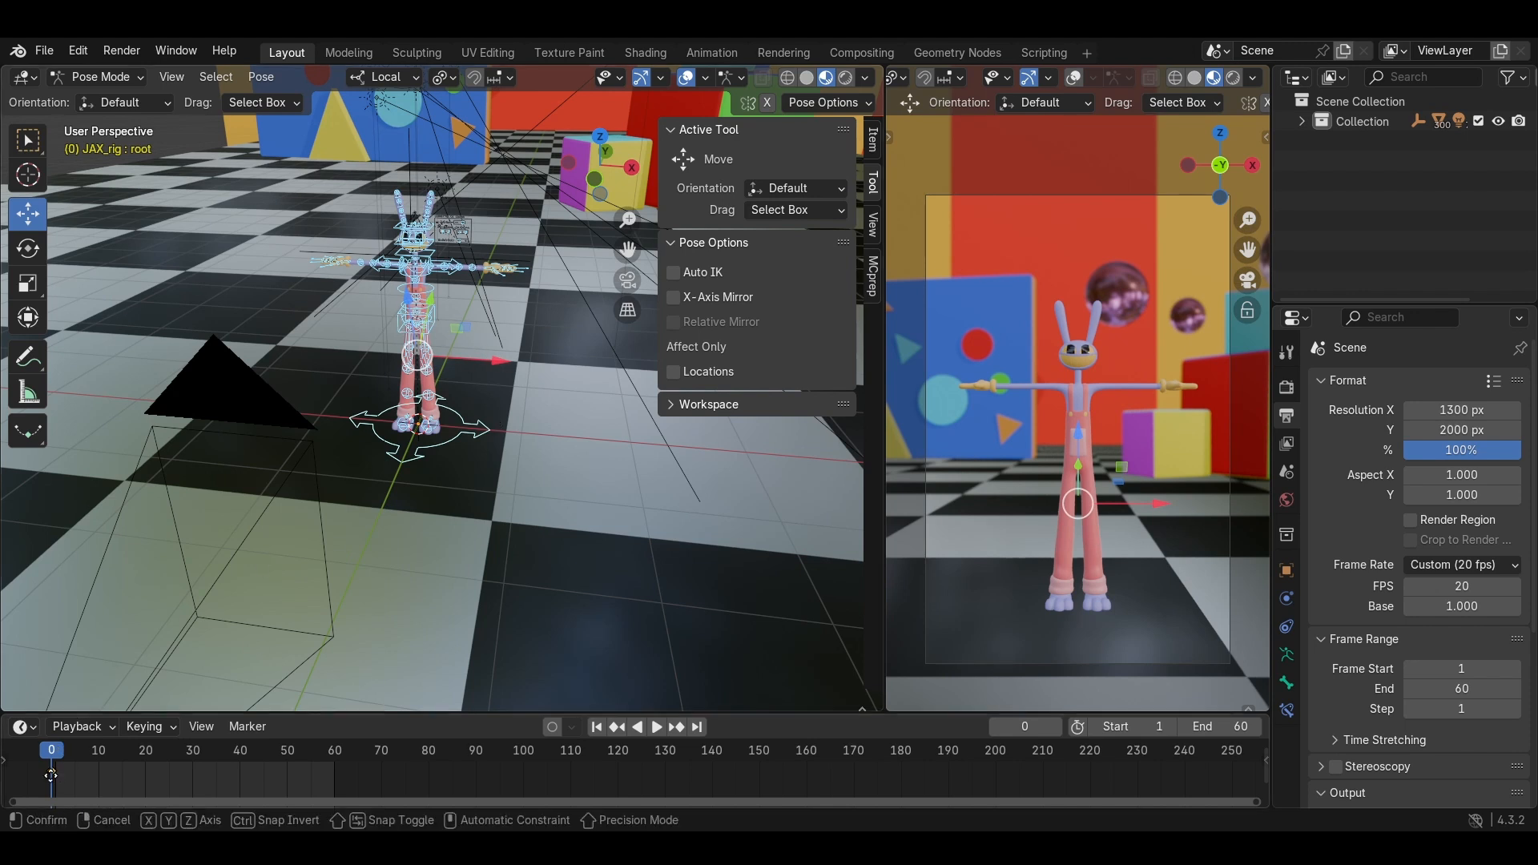
left_click_drag(55, 767, 60, 759)
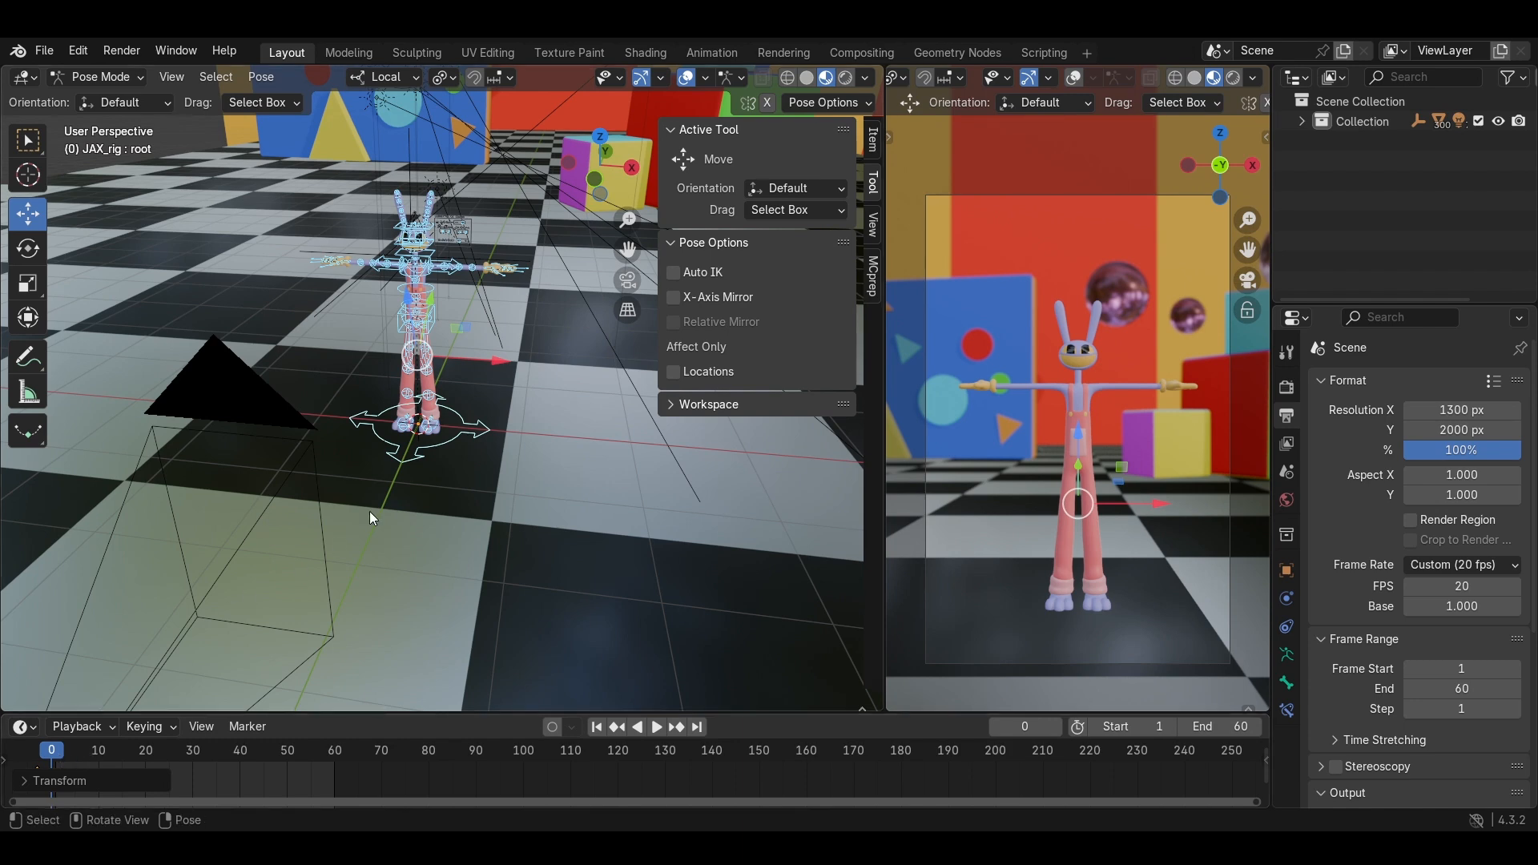
At frame 1, slide the root bone sideways along X until the character is outside the camera view, keyframe it and play the animation.
key("Right")
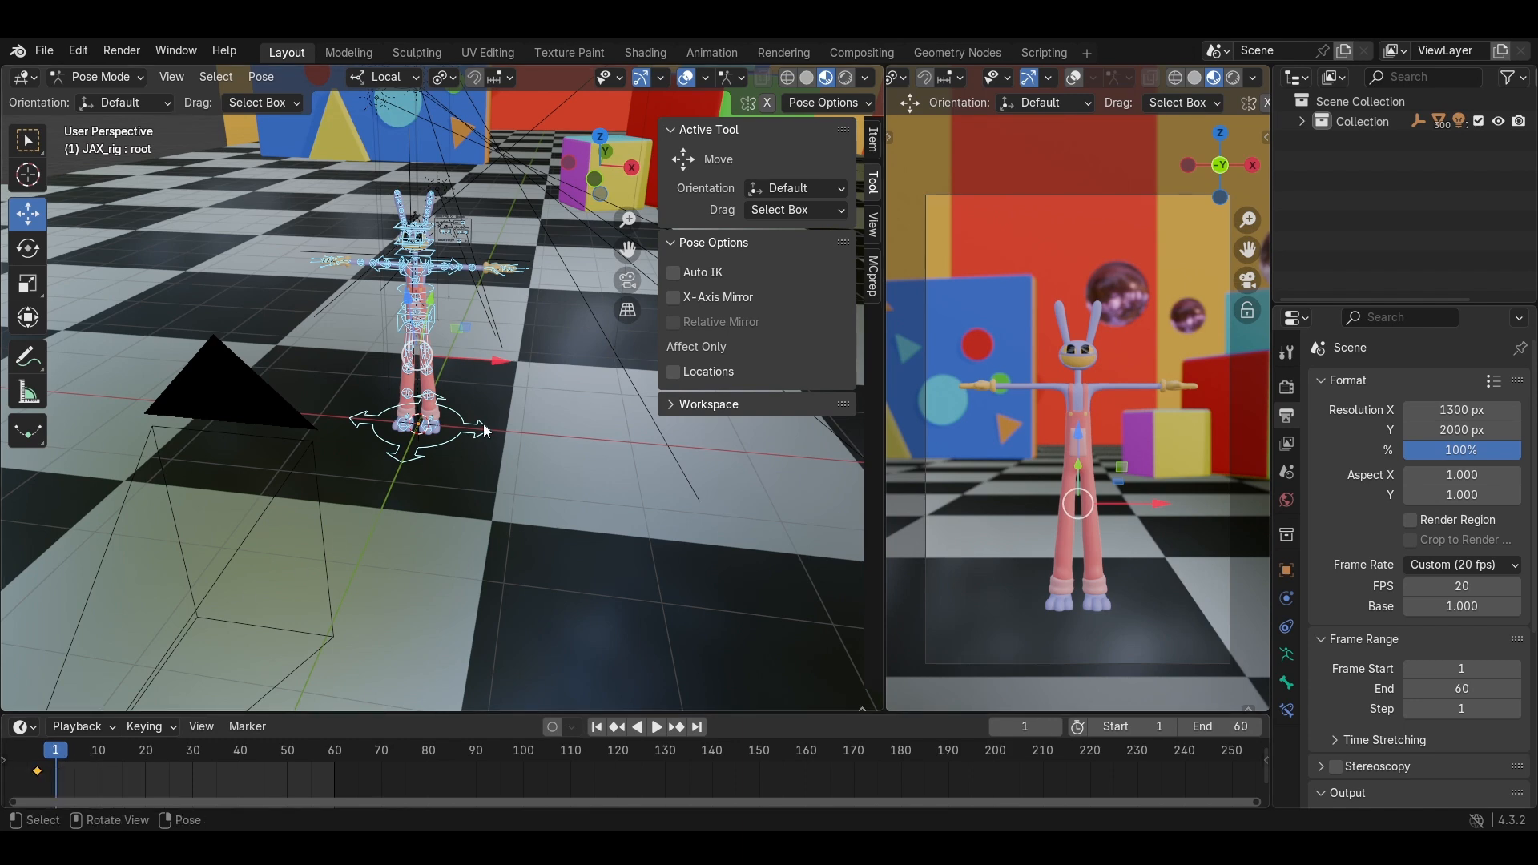
middle_click_drag(488, 430, 462, 481)
left_click_drag(455, 473, 674, 474)
middle_click_drag(586, 495, 534, 484)
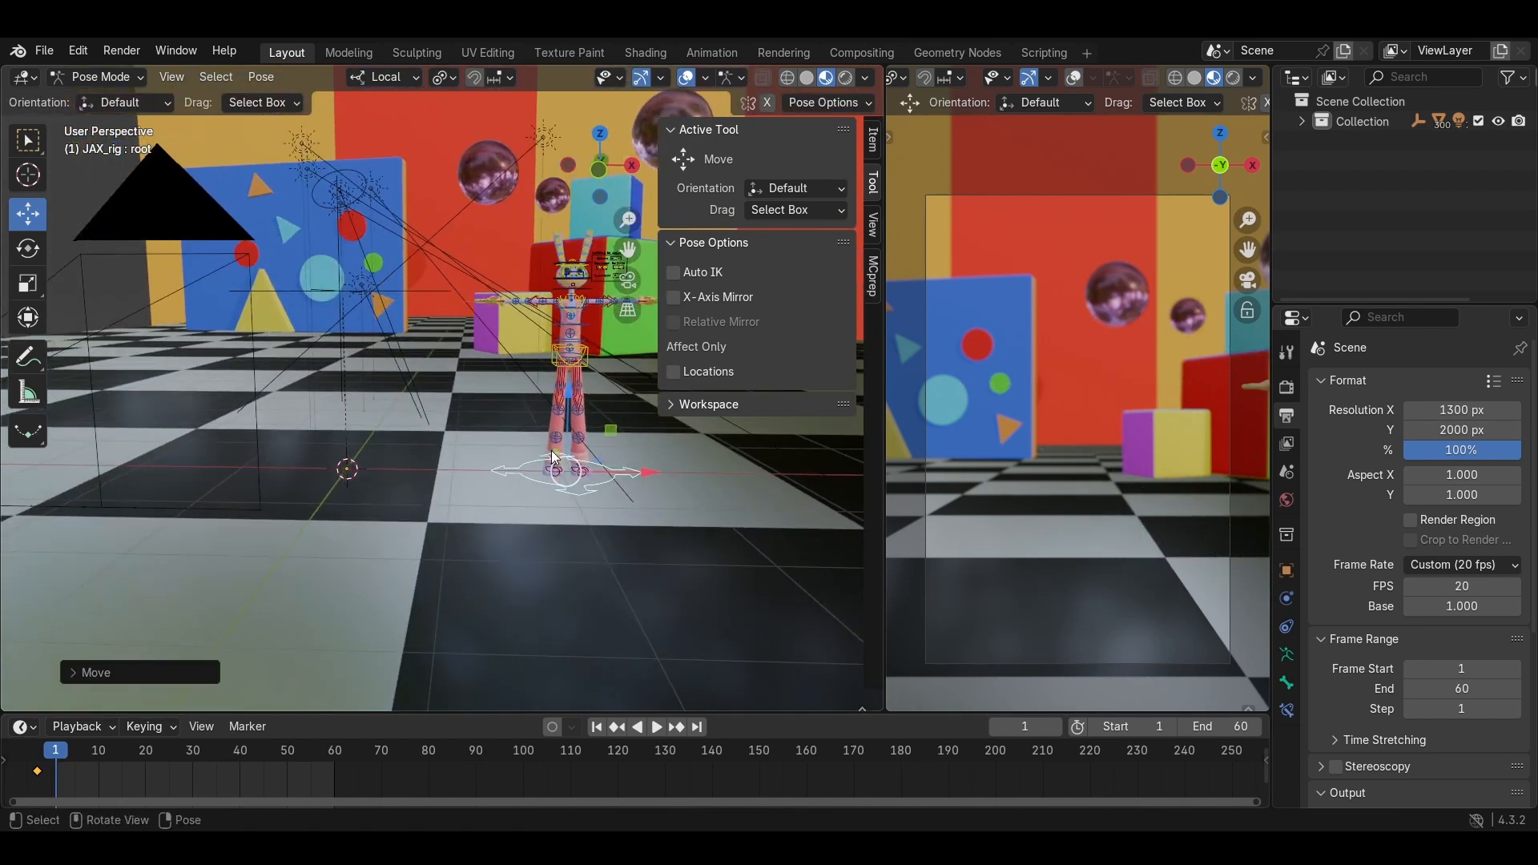
key("i")
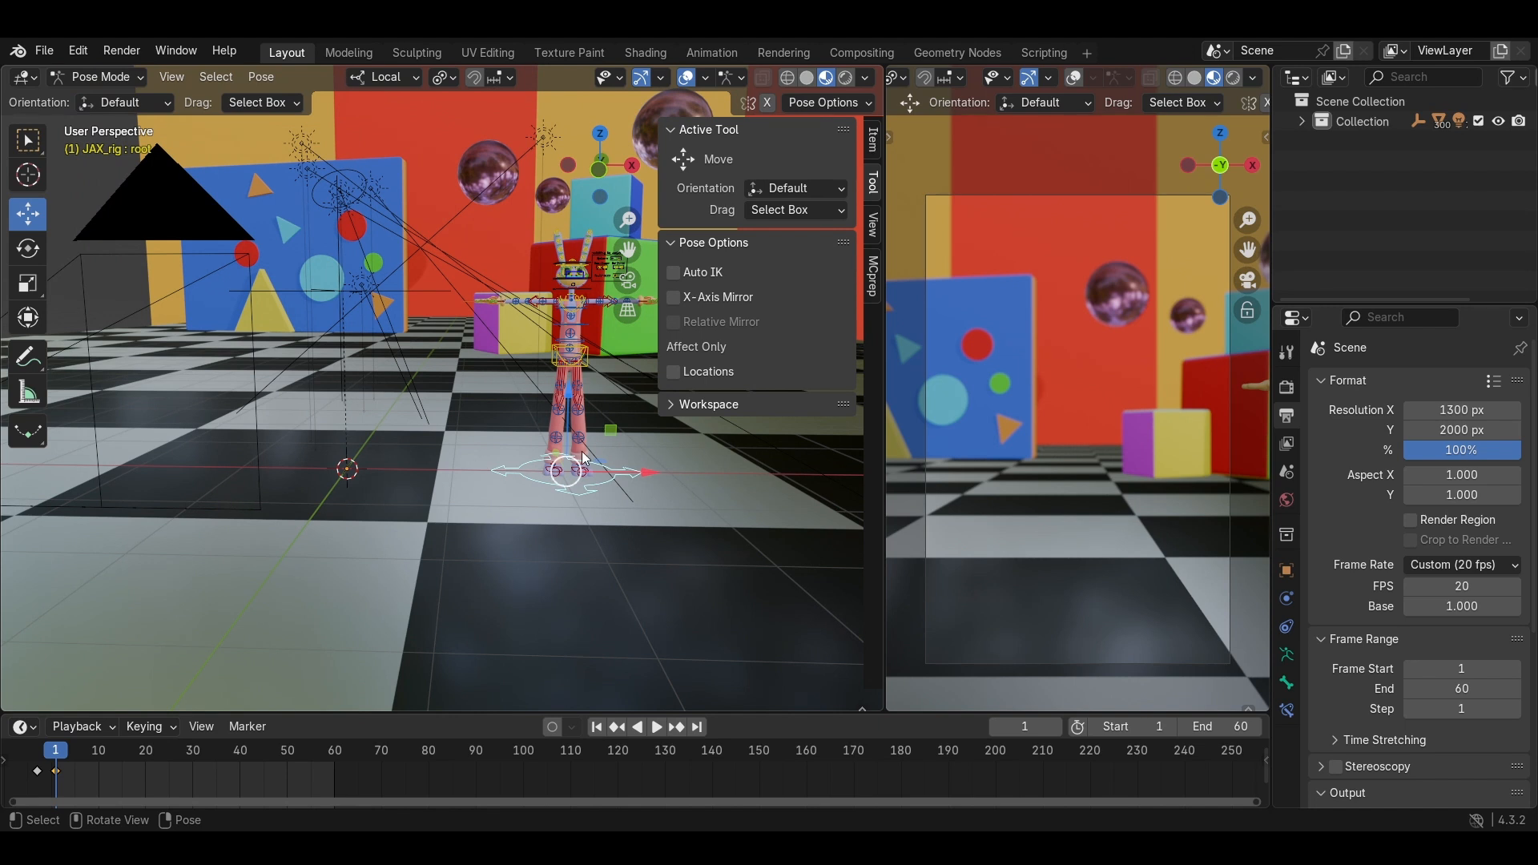
key("space")
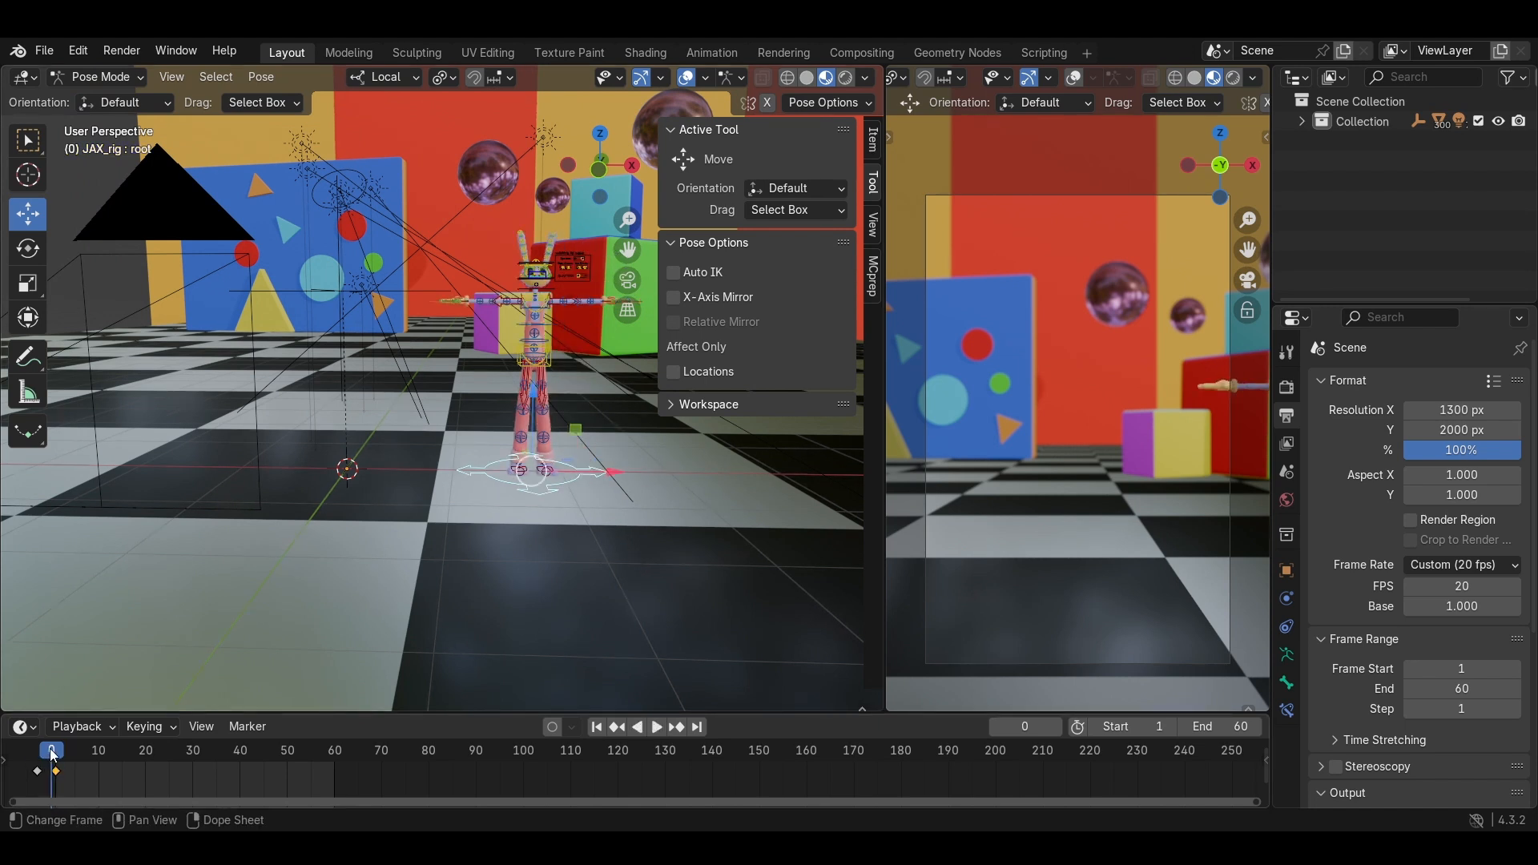
key("space")
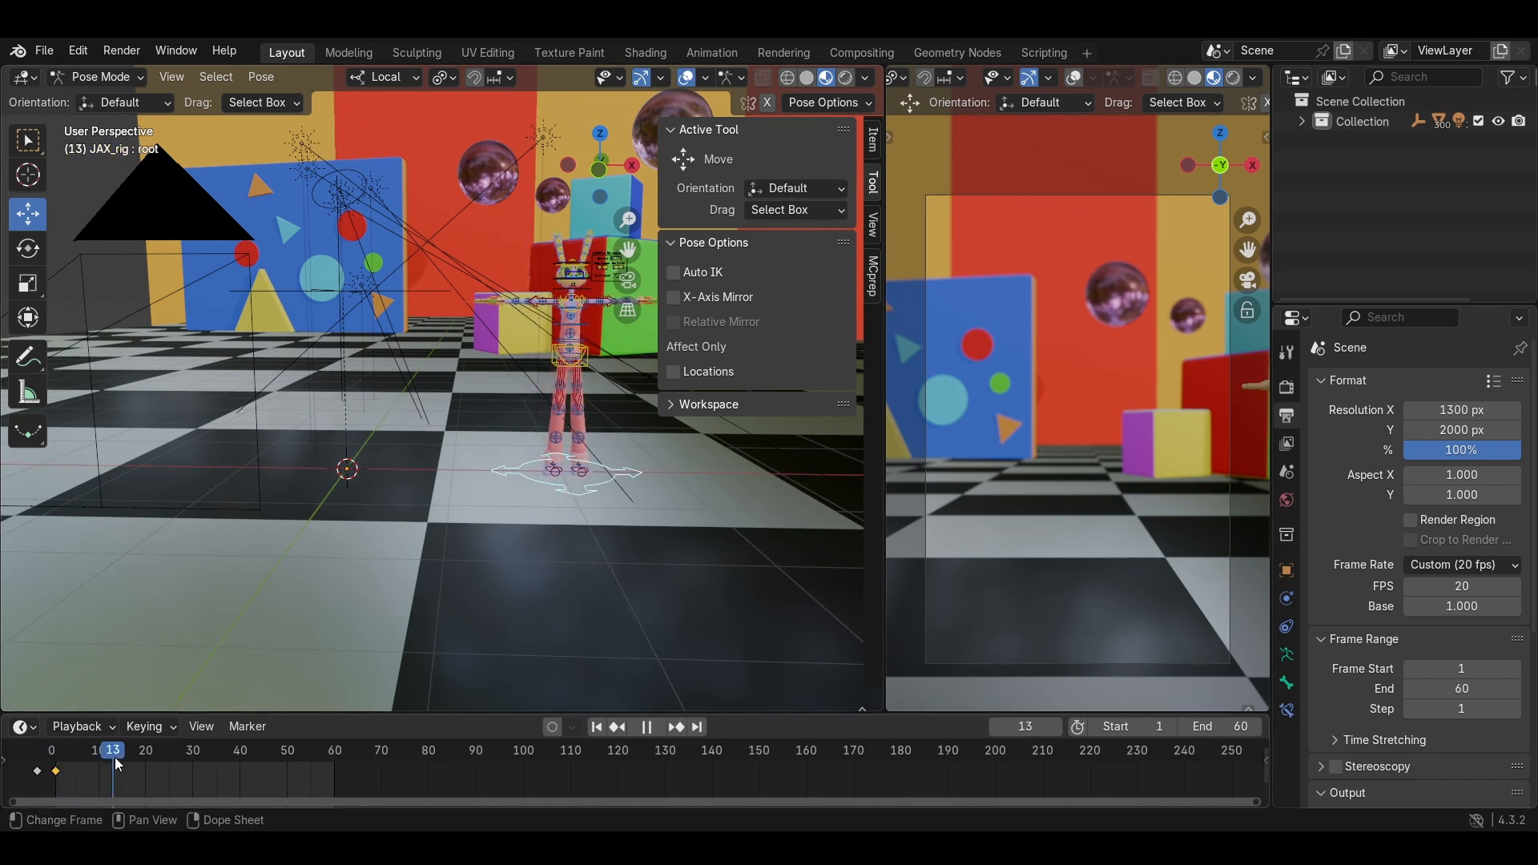
Select the character's right hand and forearm bones and rotate them freely to bend the hand downward.
scroll(513, 485, "up", 3)
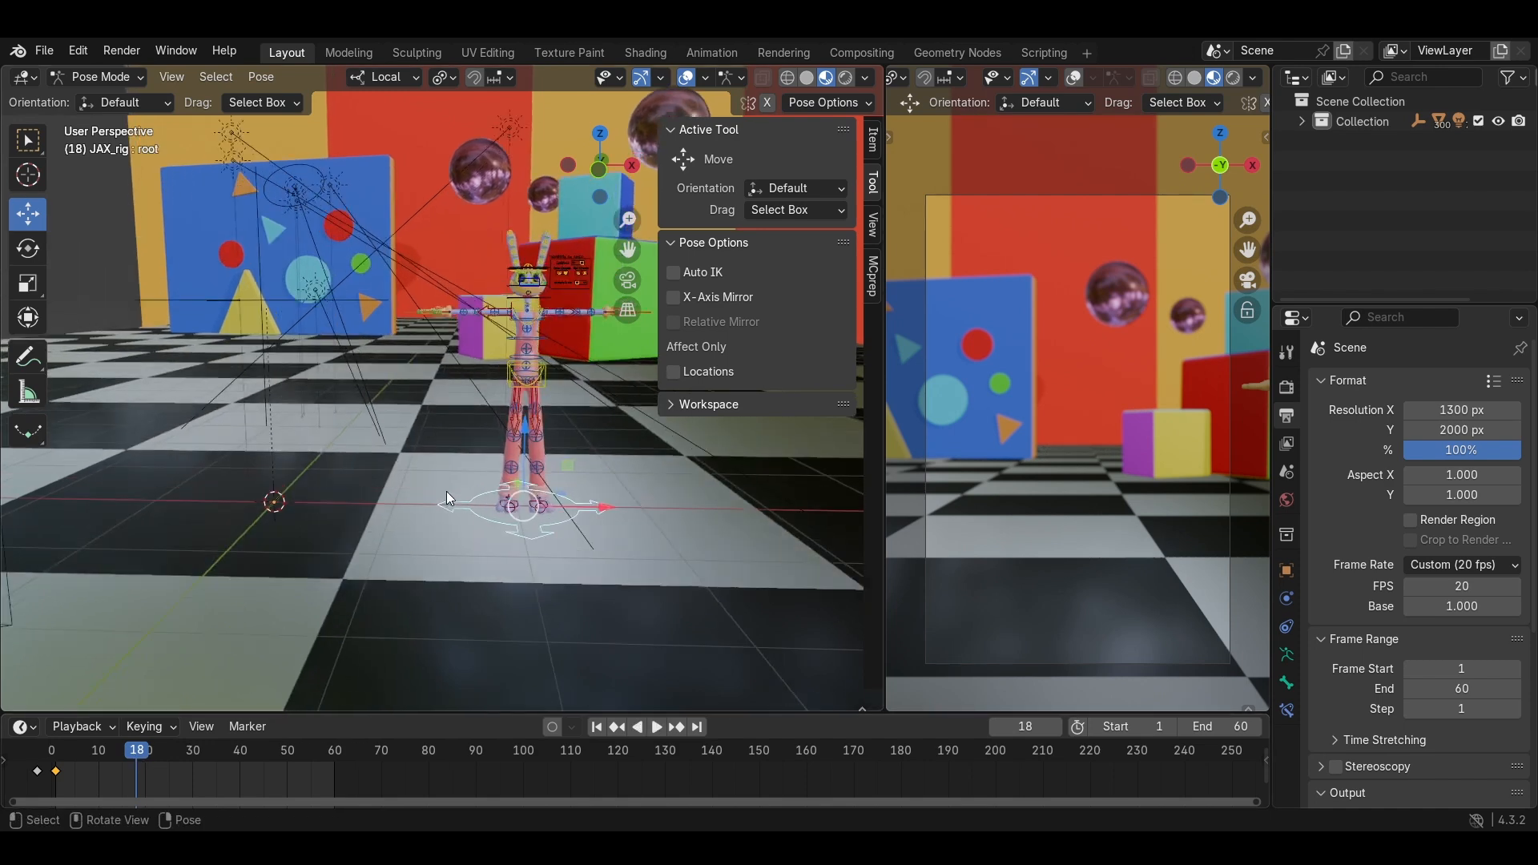
left_click(424, 268)
middle_click_drag(424, 267, 413, 400)
left_click_drag(473, 173, 311, 254)
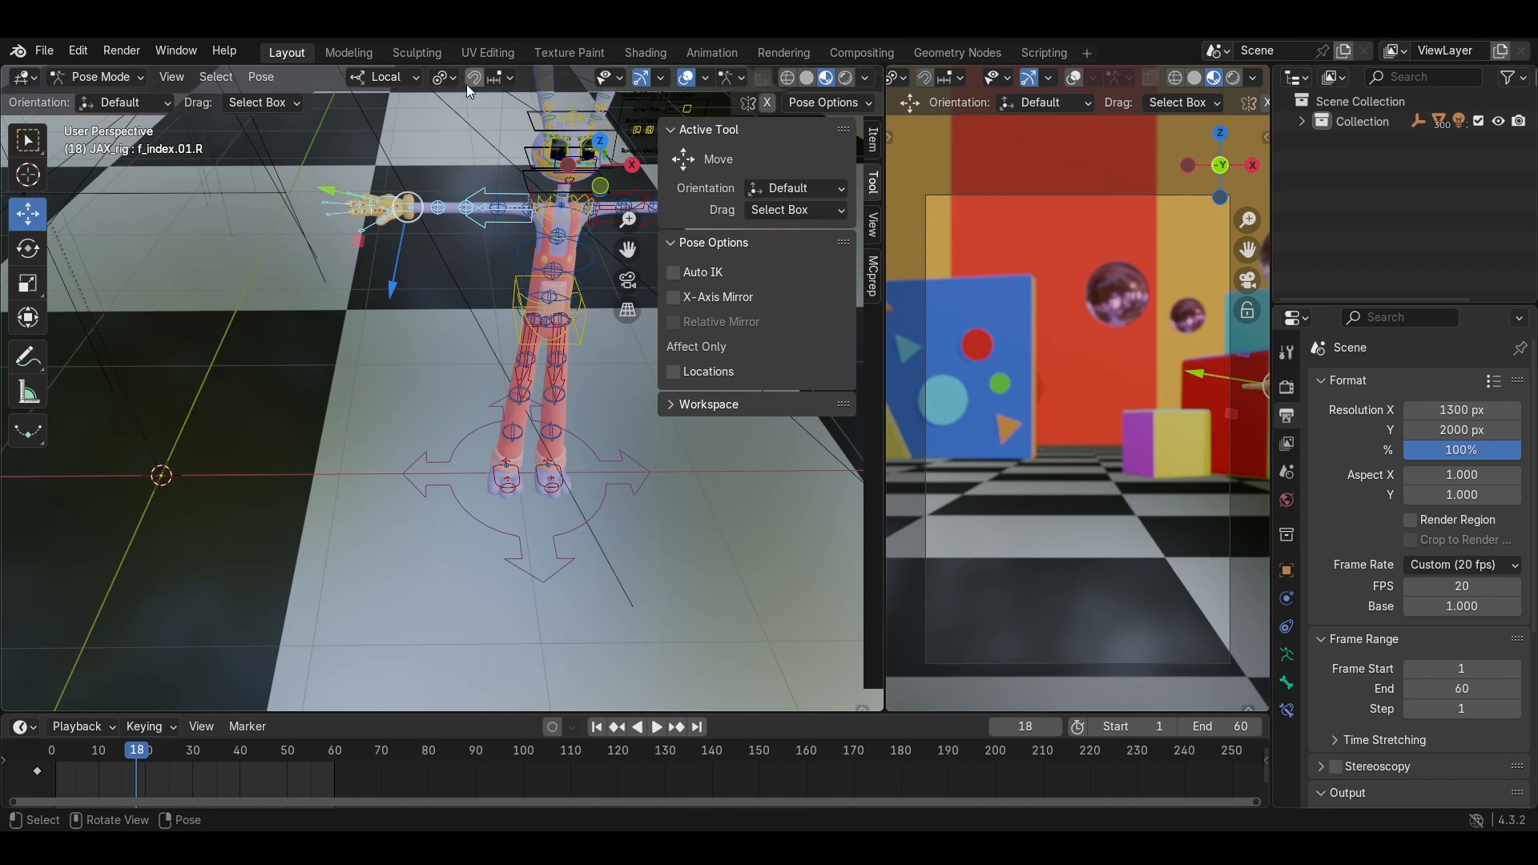
left_click(27, 248)
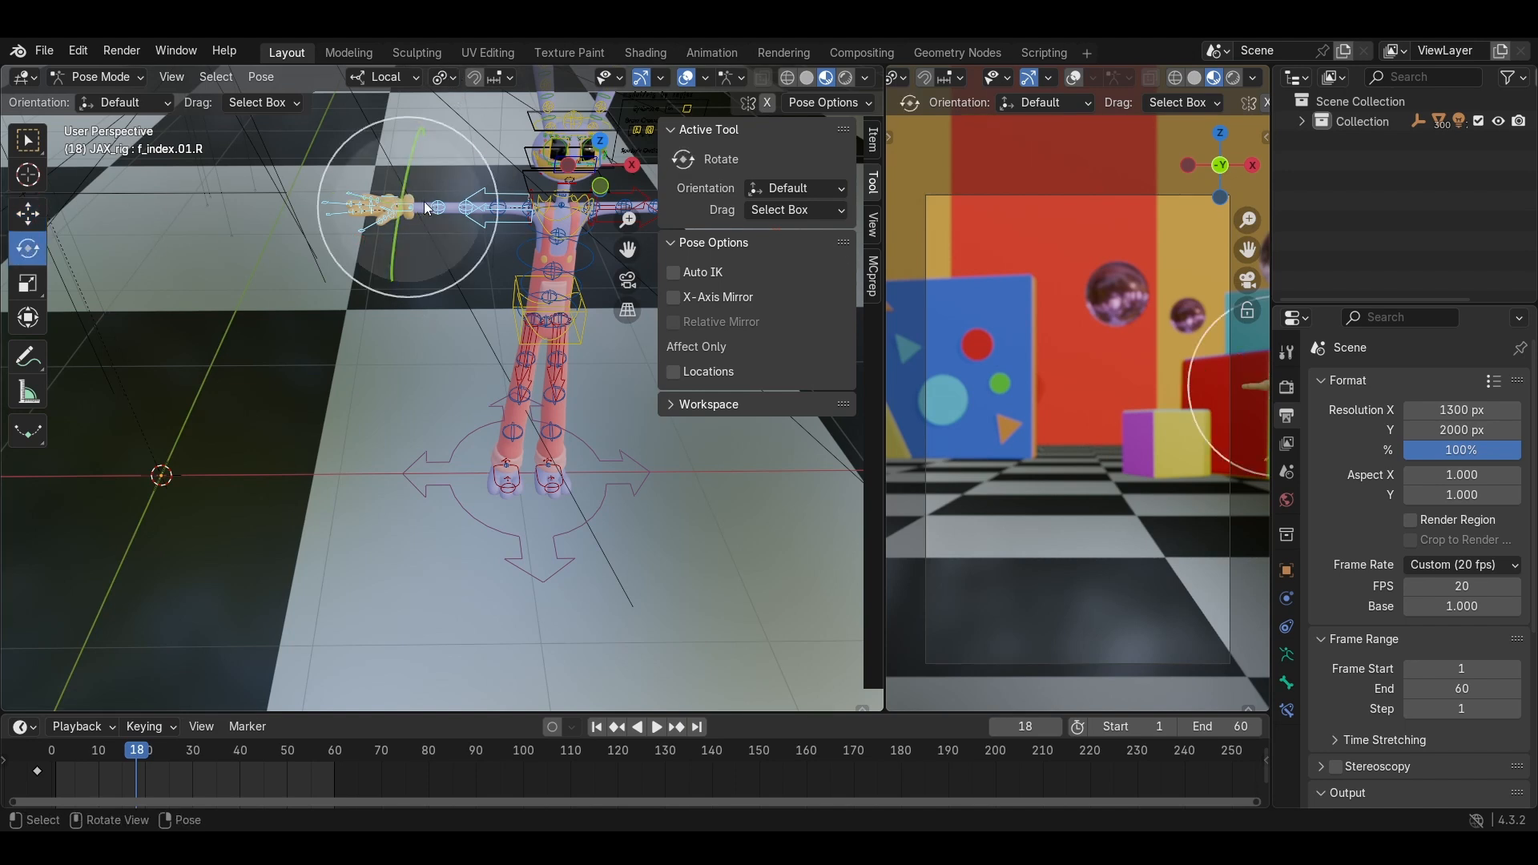
key("r")
key("r")
left_click(463, 348)
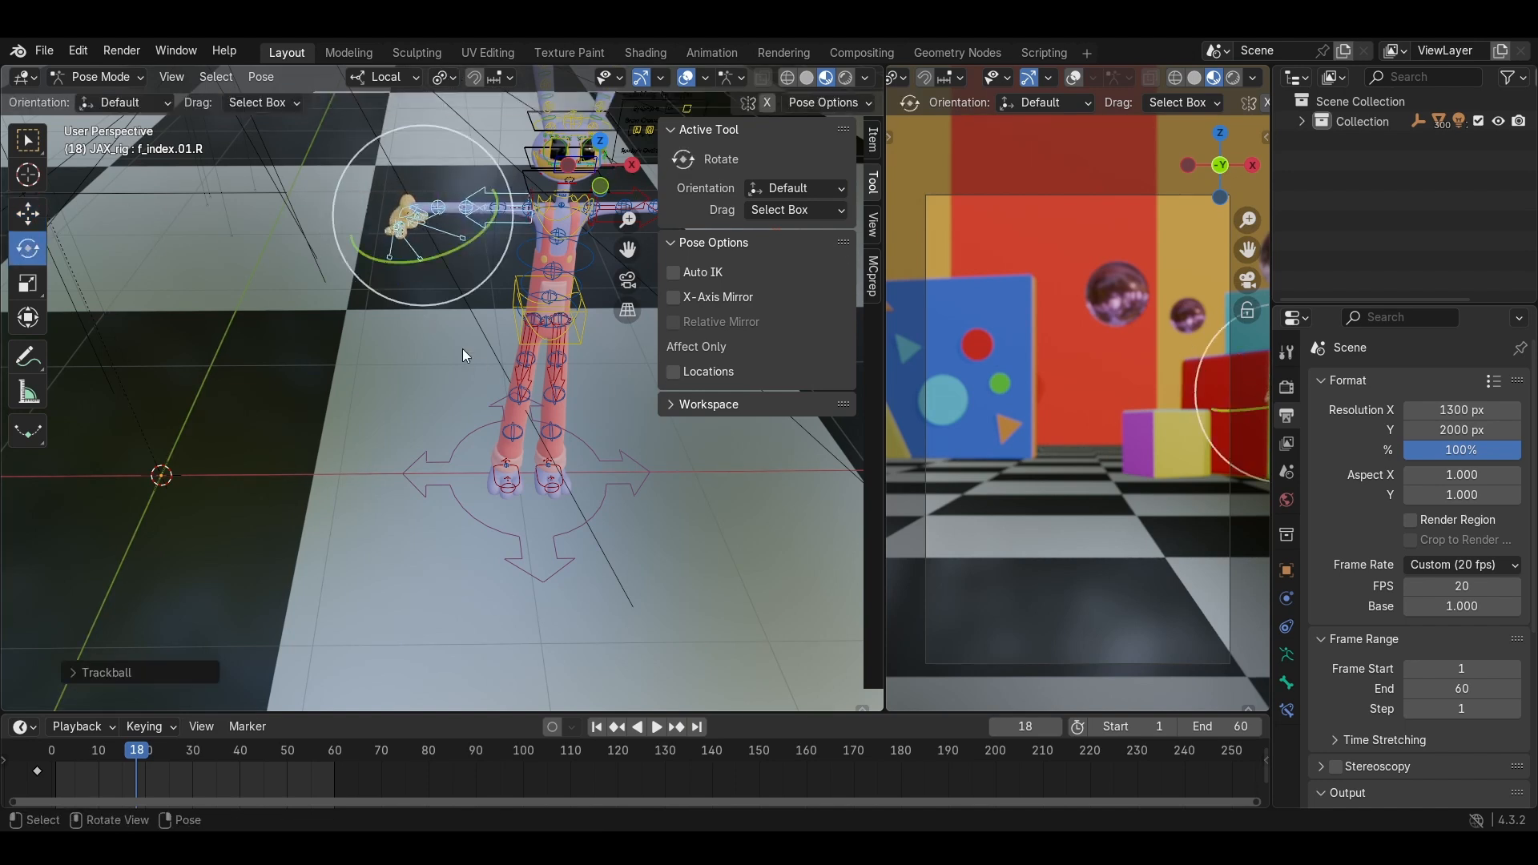
Select the upper-body bones and rotate them freely to twist and bend the torso and head.
left_click(473, 321)
middle_click_drag(484, 287, 424, 315, "shift")
left_click_drag(448, 161, 556, 284)
middle_click_drag(490, 287, 430, 312, "shift")
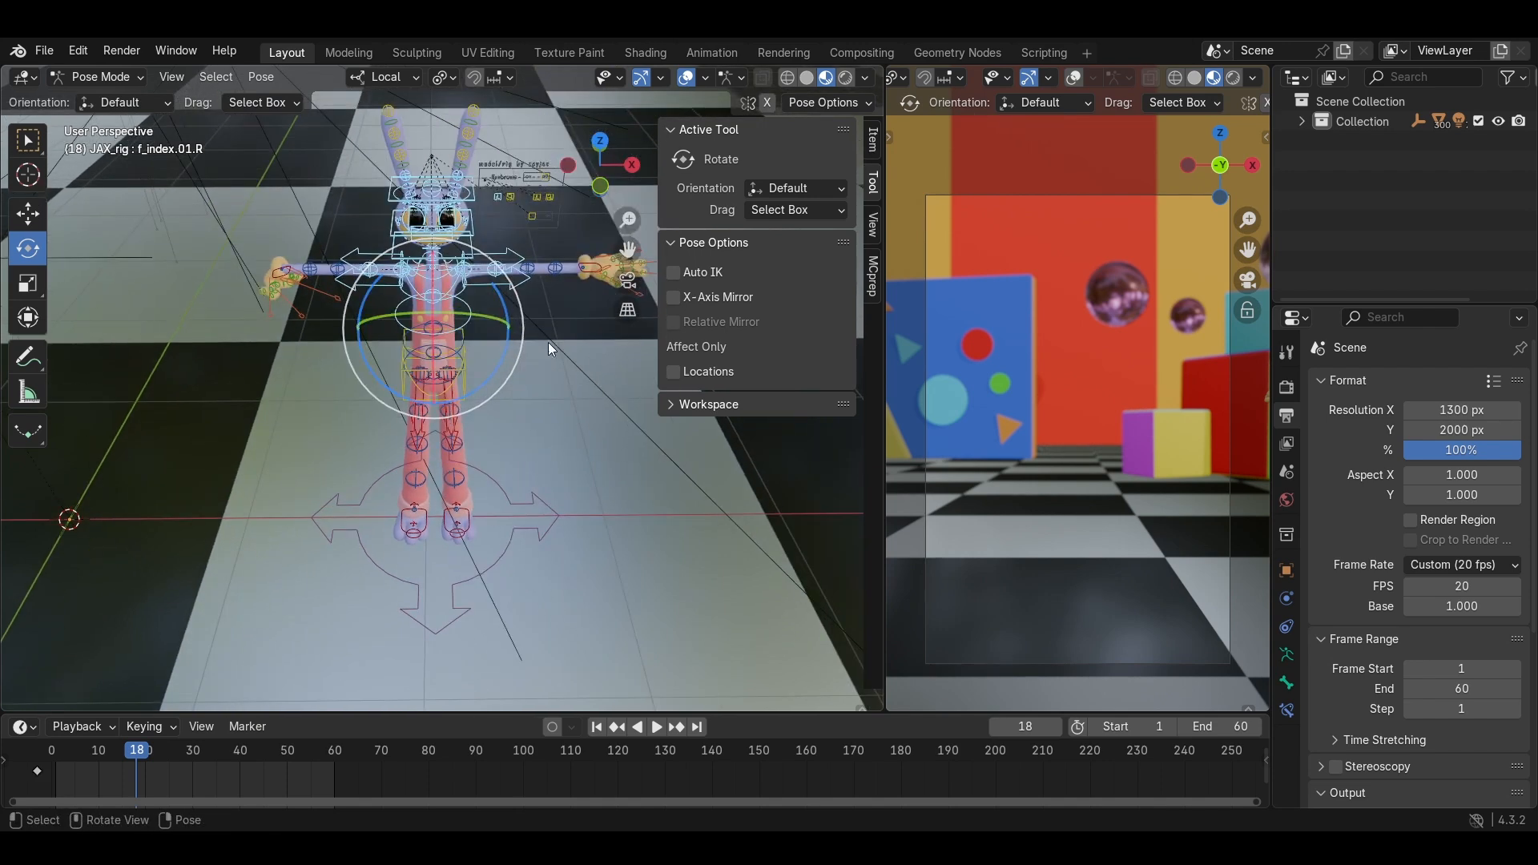
key("r")
key("r")
left_click(334, 395)
scroll(333, 395, "down", 3)
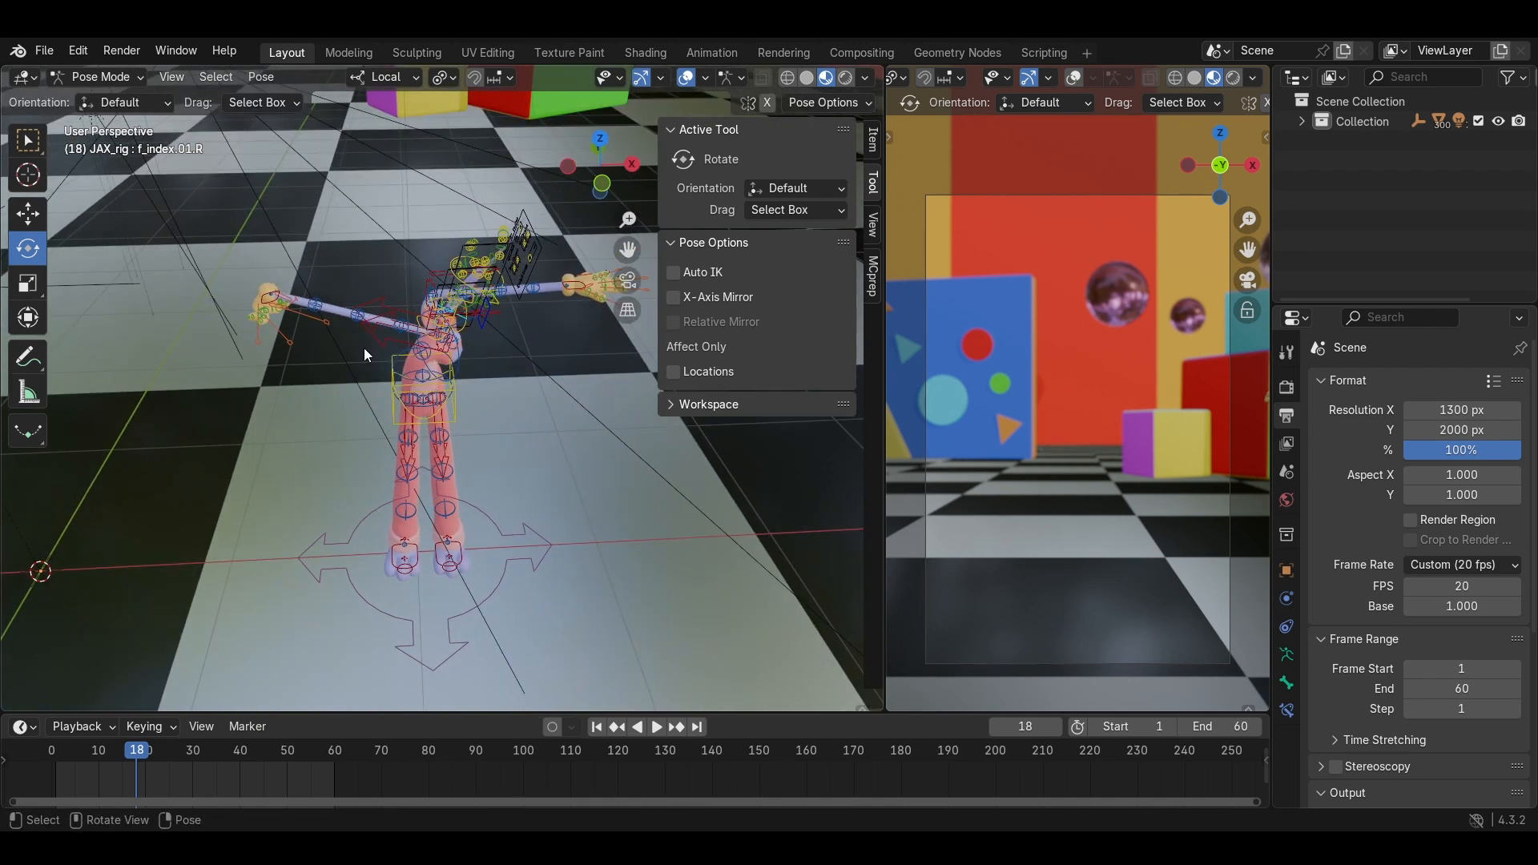
scroll(362, 389, "down", 3)
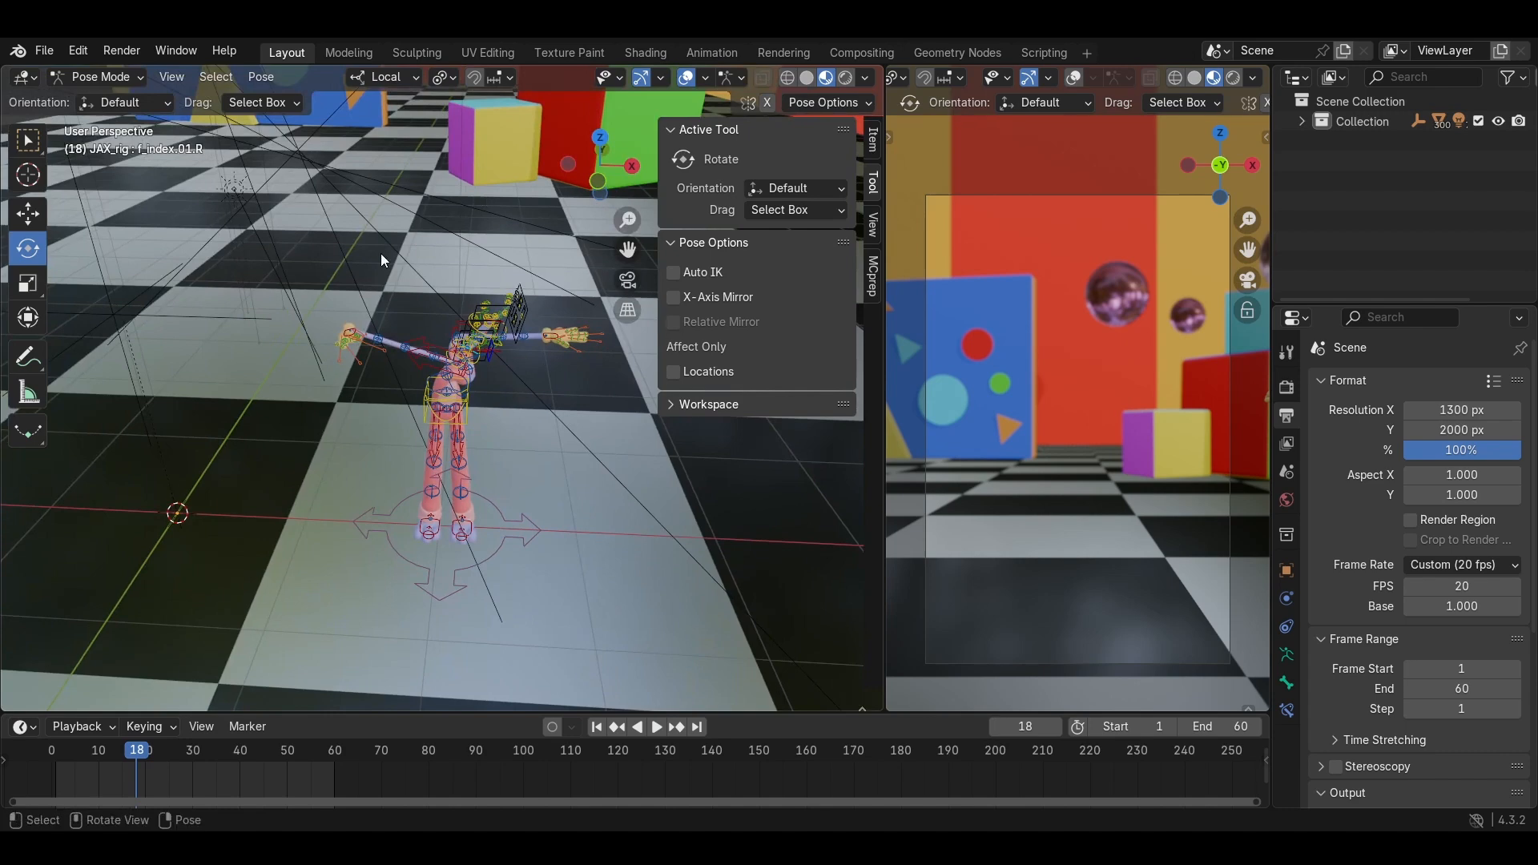
Try to reset the pose by pasting the starting keyframes onto all bones at frame 18, and undo it.
key("a")
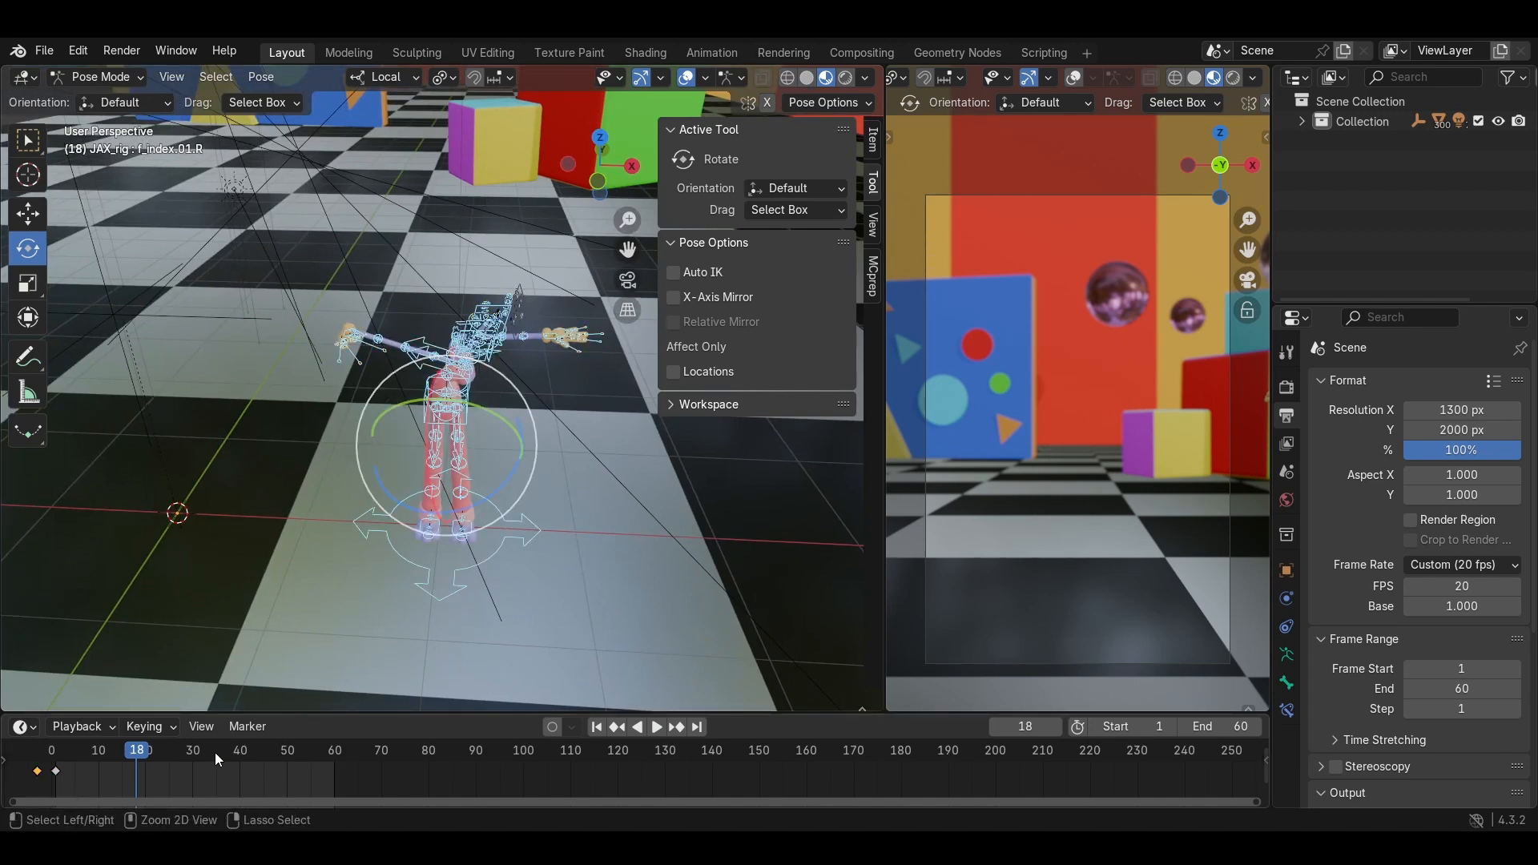
key("ctrl+v")
middle_click_drag(207, 602, 450, 503, "shift")
left_click(388, 493)
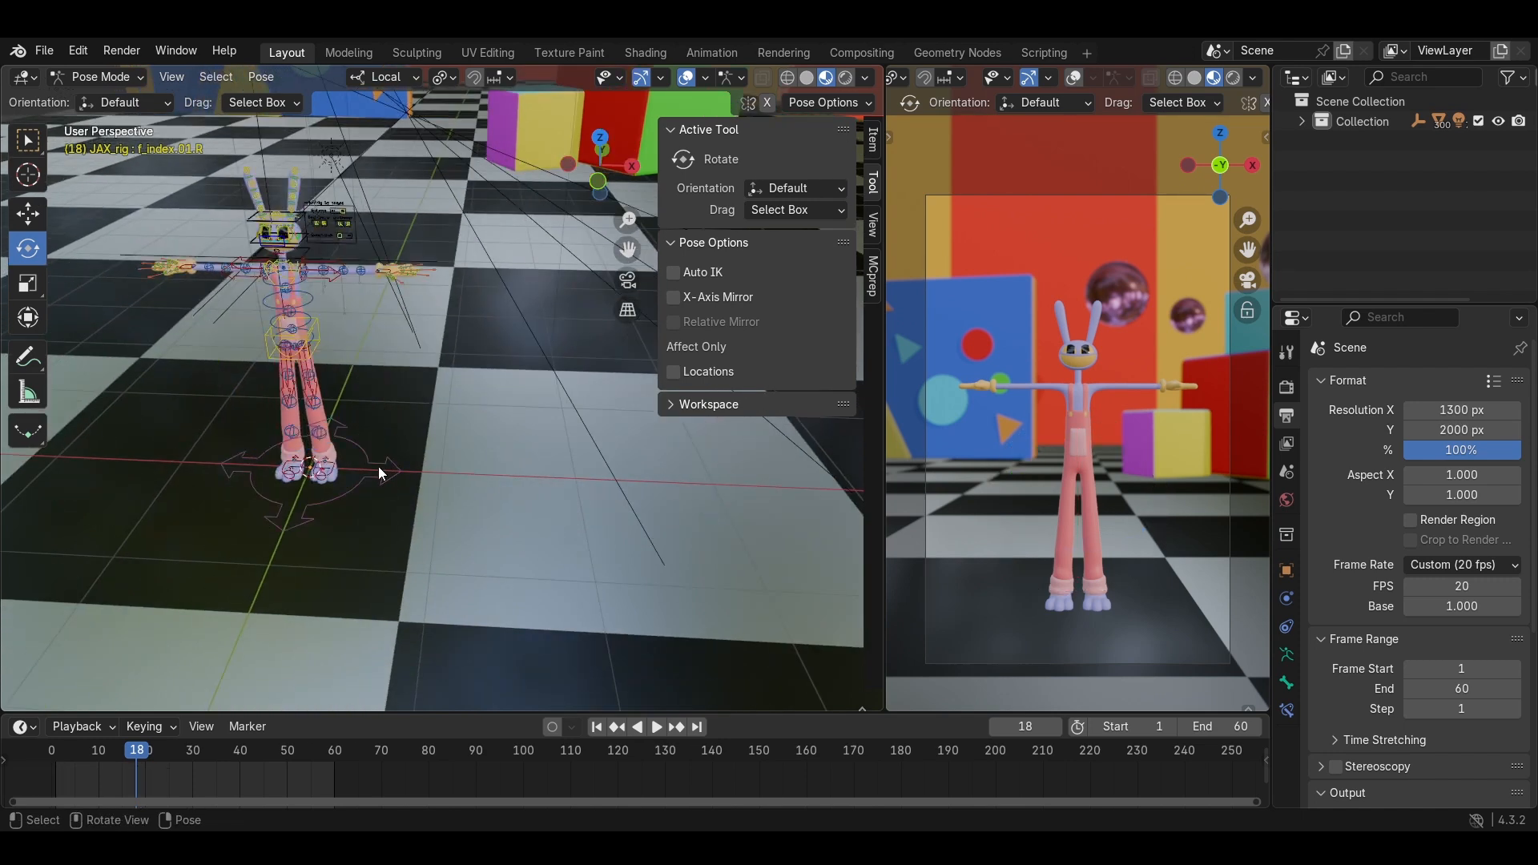
key("ctrl+z")
key("ctrl+z")
Paste the starting keyframes at frame 18 onto every bone except the root, and undo the paste.
middle_click_drag(476, 498, 380, 479, "shift")
left_click_drag(389, 456, 424, 493)
key("ctrl+v")
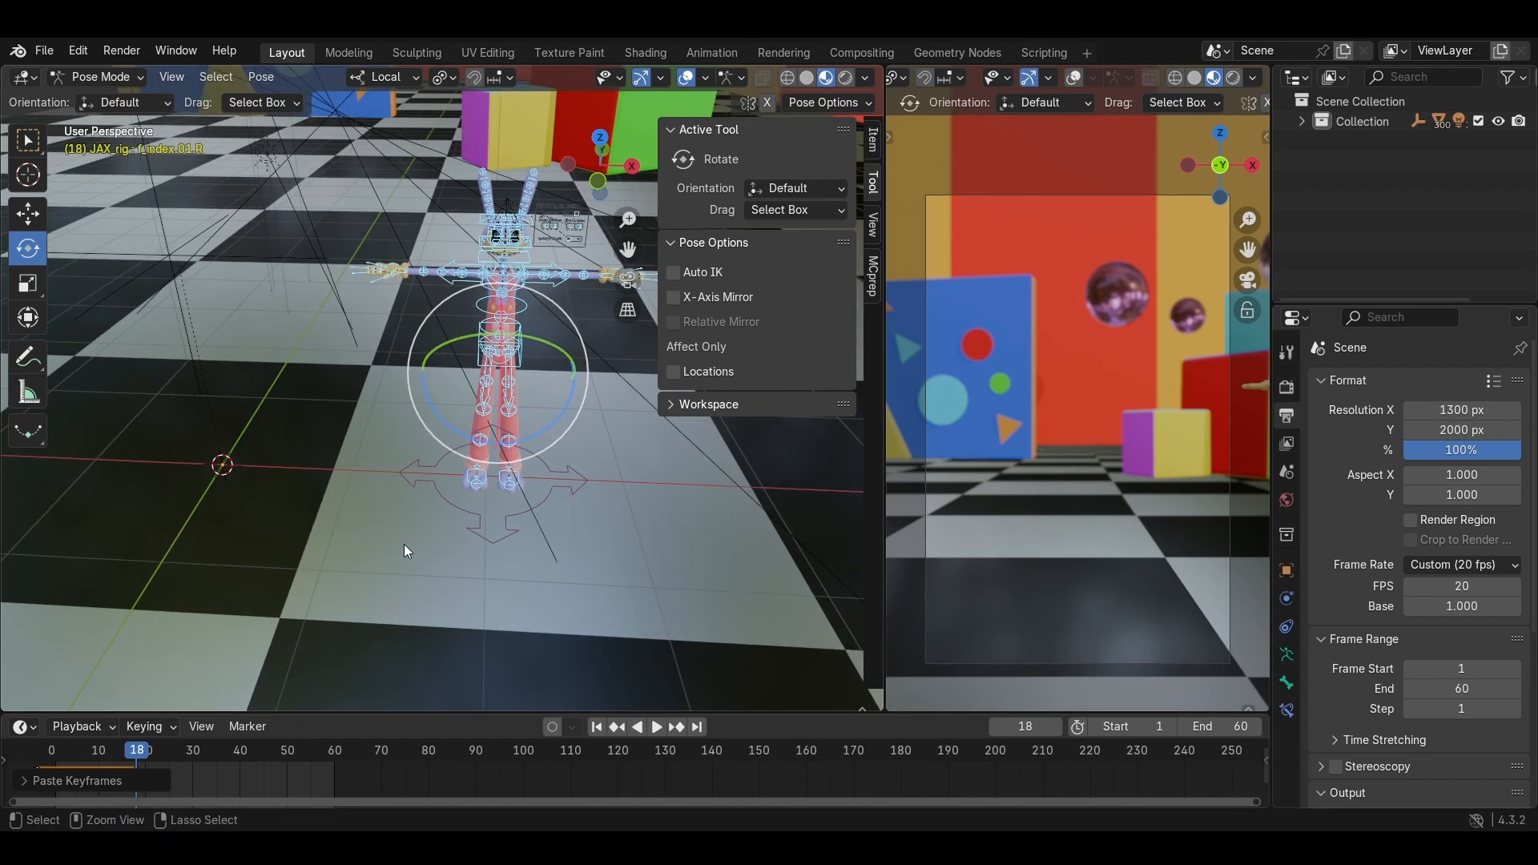
key("ctrl+z")
middle_click_drag(404, 545, 410, 493)
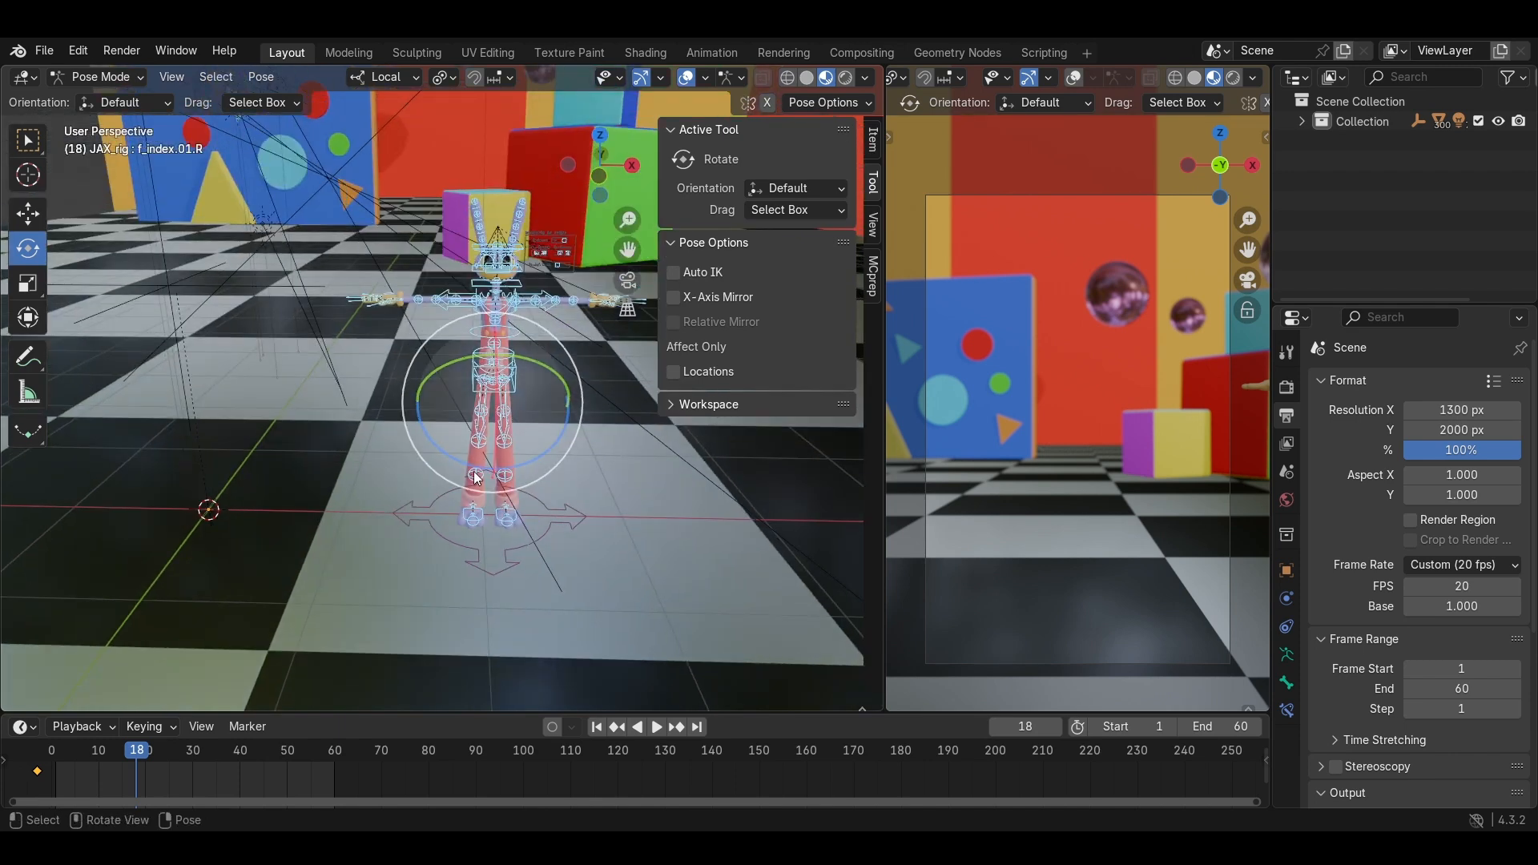
Select the root bone, return to frame 1 and activate the Move tool.
left_click(348, 477)
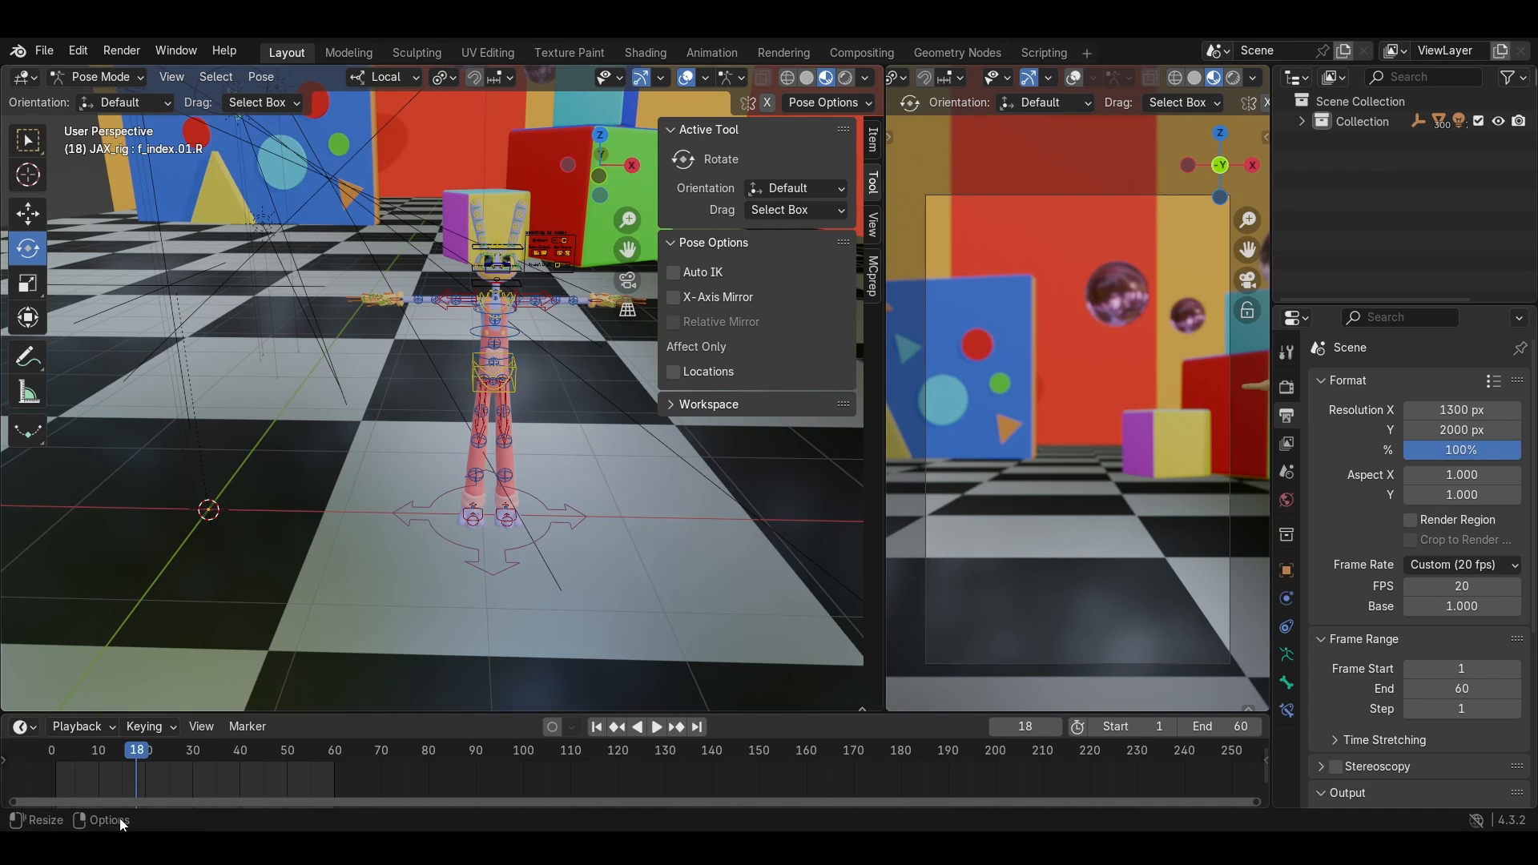
left_click(449, 544)
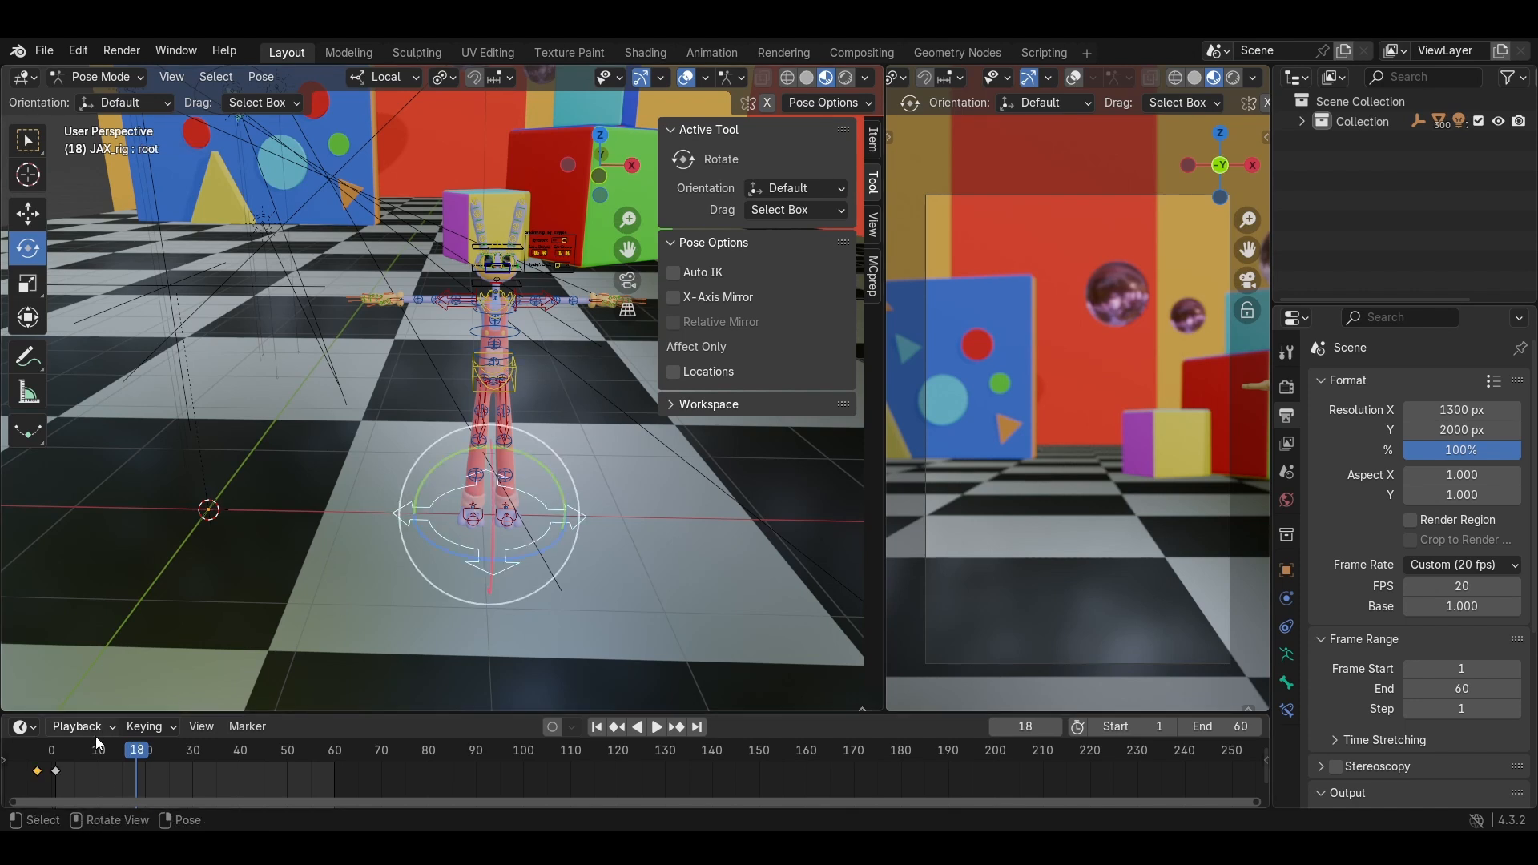
left_click_drag(67, 751, 55, 751)
middle_click_drag(240, 425, 344, 345, "shift")
scroll(300, 409, "down", 1)
scroll(420, 405, "down", 2)
left_click(28, 214)
scroll(237, 391, "up", 1)
middle_click_drag(299, 418, 253, 416, "shift")
middle_click_drag(593, 290, 257, 620, "shift")
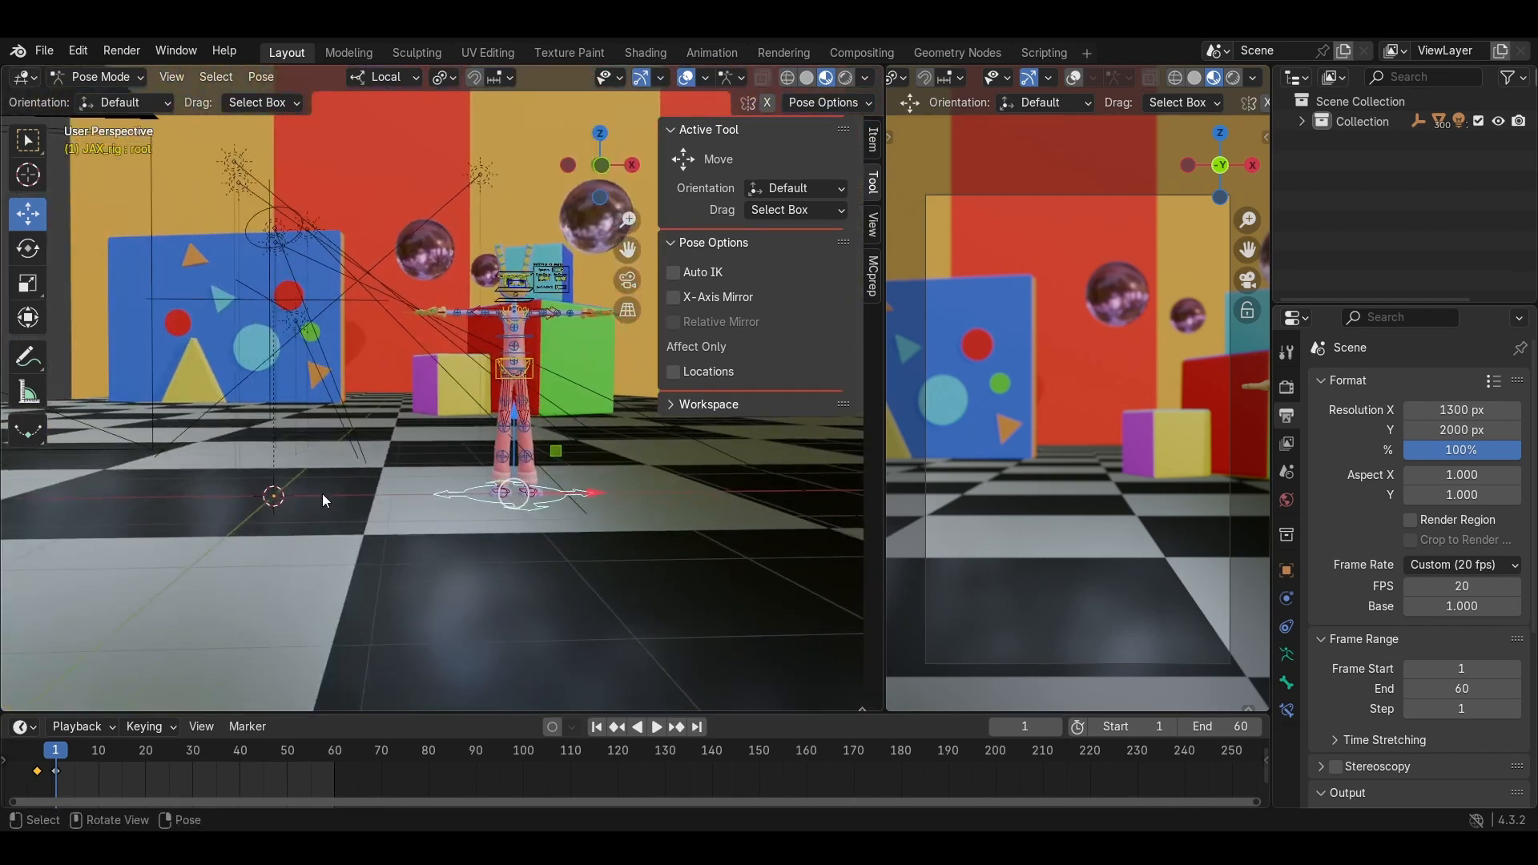
Move the right foot's IK control up and far out to the side at frame 1, stretching the leg into the camera view.
scroll(322, 493, "up", 2)
middle_click_drag(399, 479, 420, 479)
scroll(431, 478, "up", 1)
middle_click_drag(444, 471, 393, 457, "shift")
left_click(507, 567)
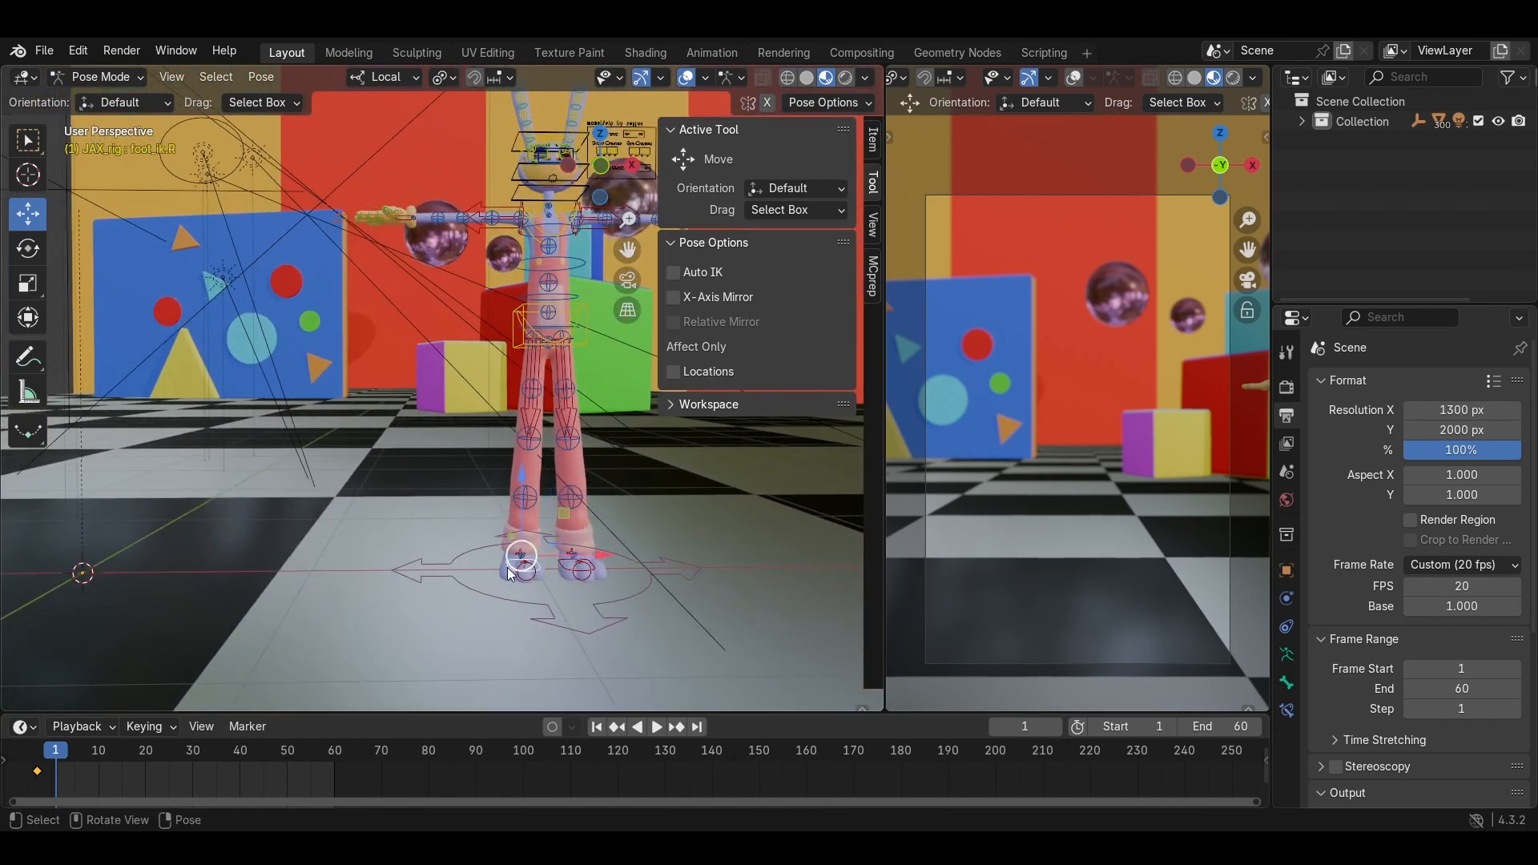
middle_click_drag(507, 567, 455, 389)
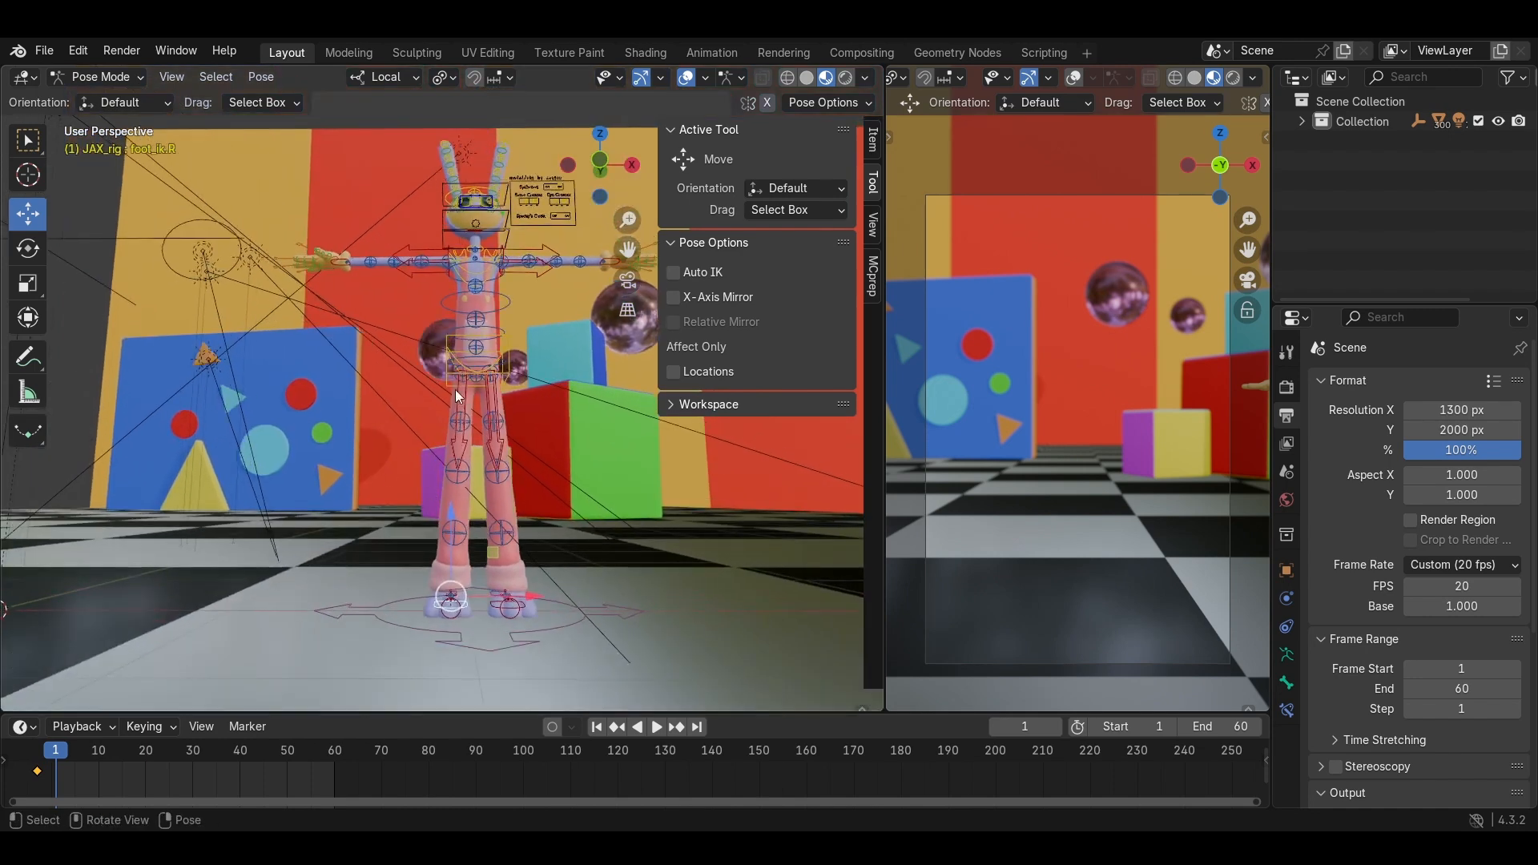
middle_click_drag(488, 250, 489, 264)
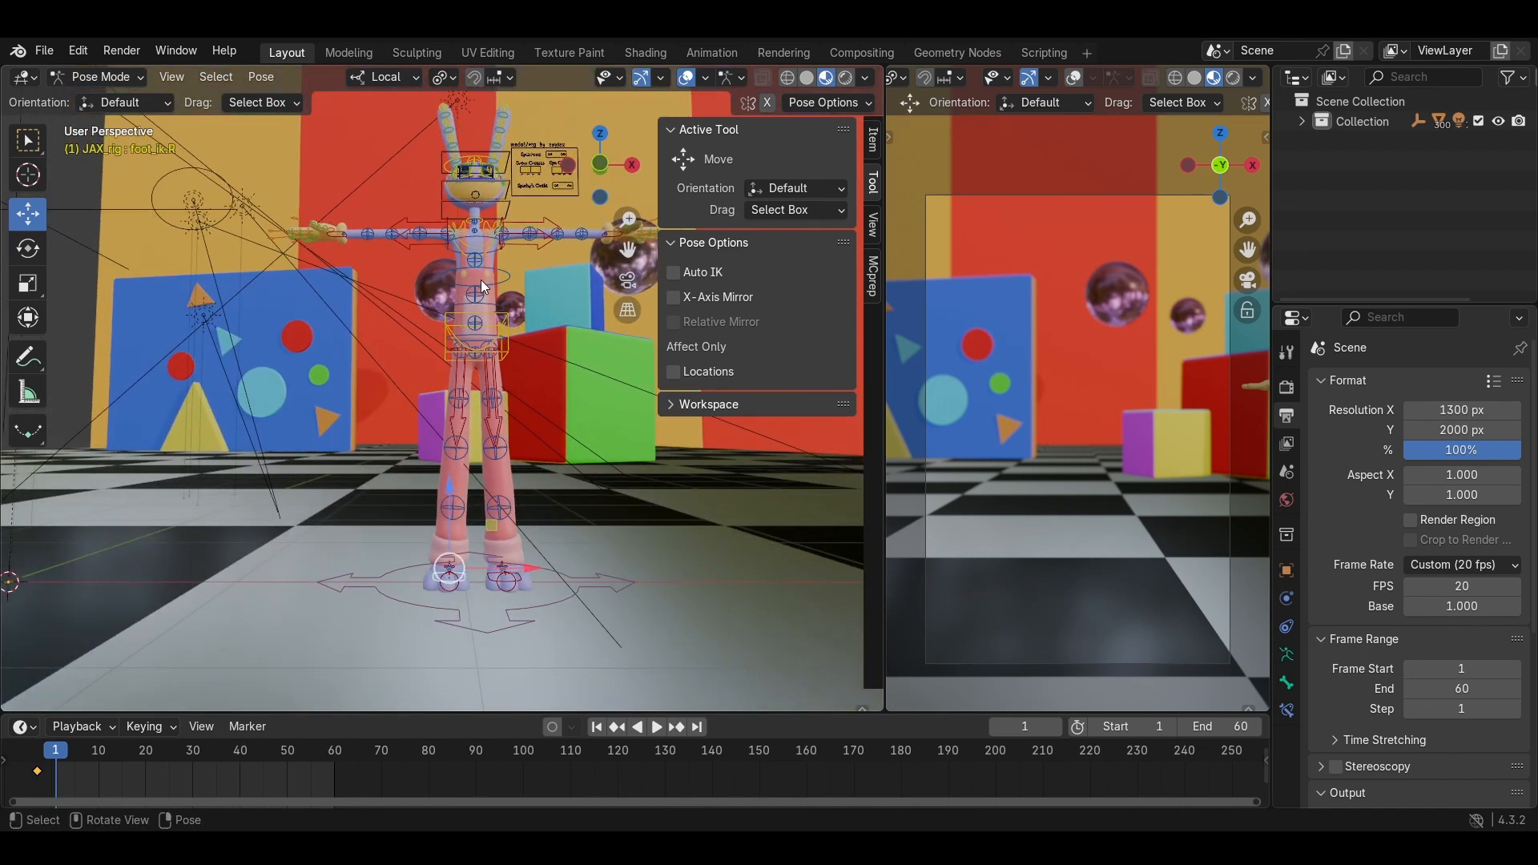
middle_click_drag(439, 379, 541, 529)
left_click_drag(558, 575, 399, 342)
middle_click_drag(398, 343, 468, 342, "shift")
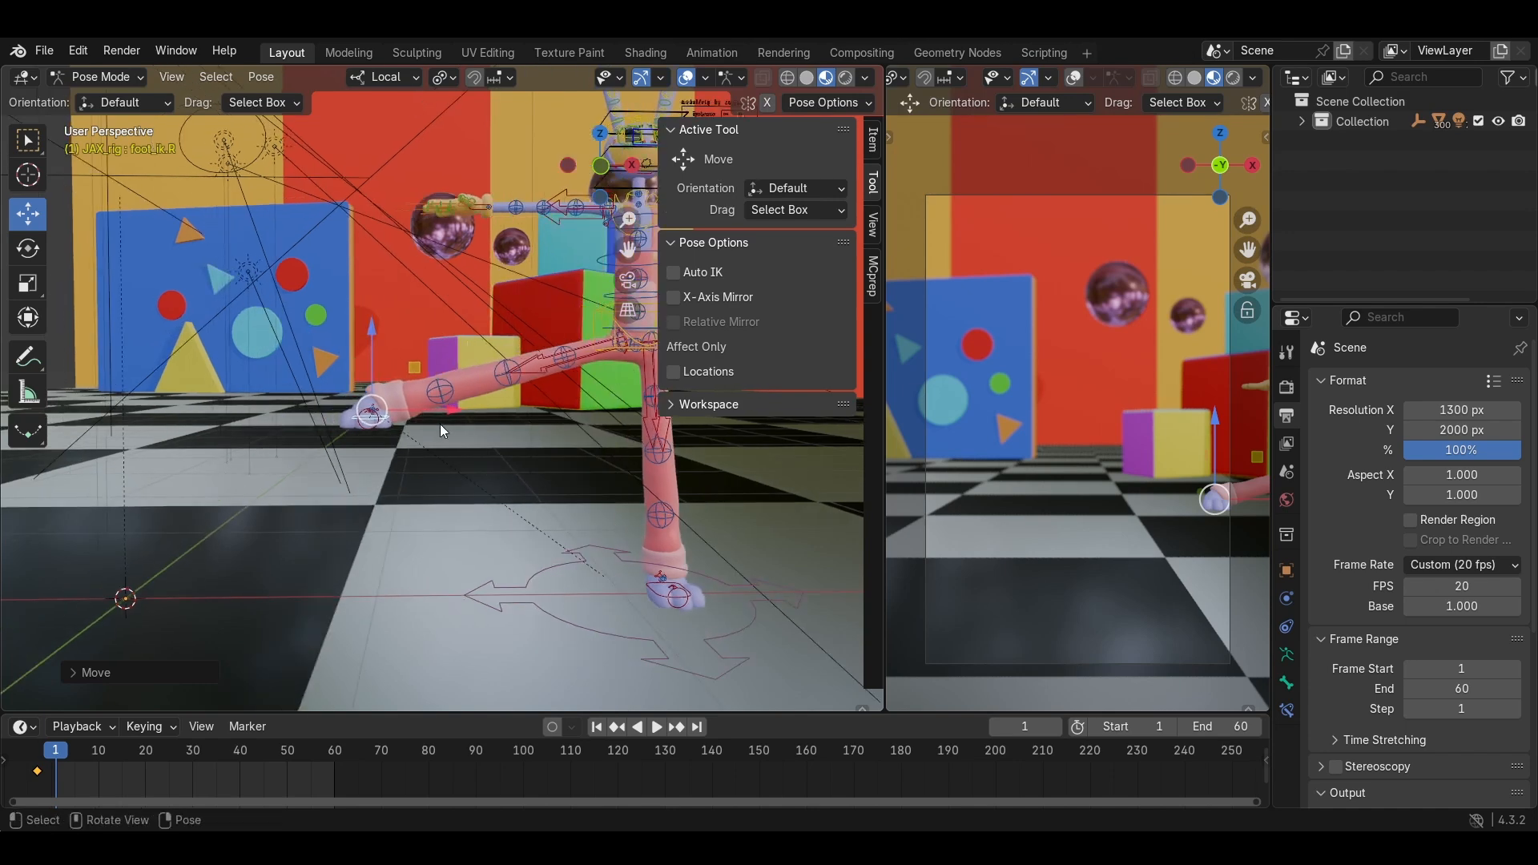
left_click_drag(439, 424, 320, 412)
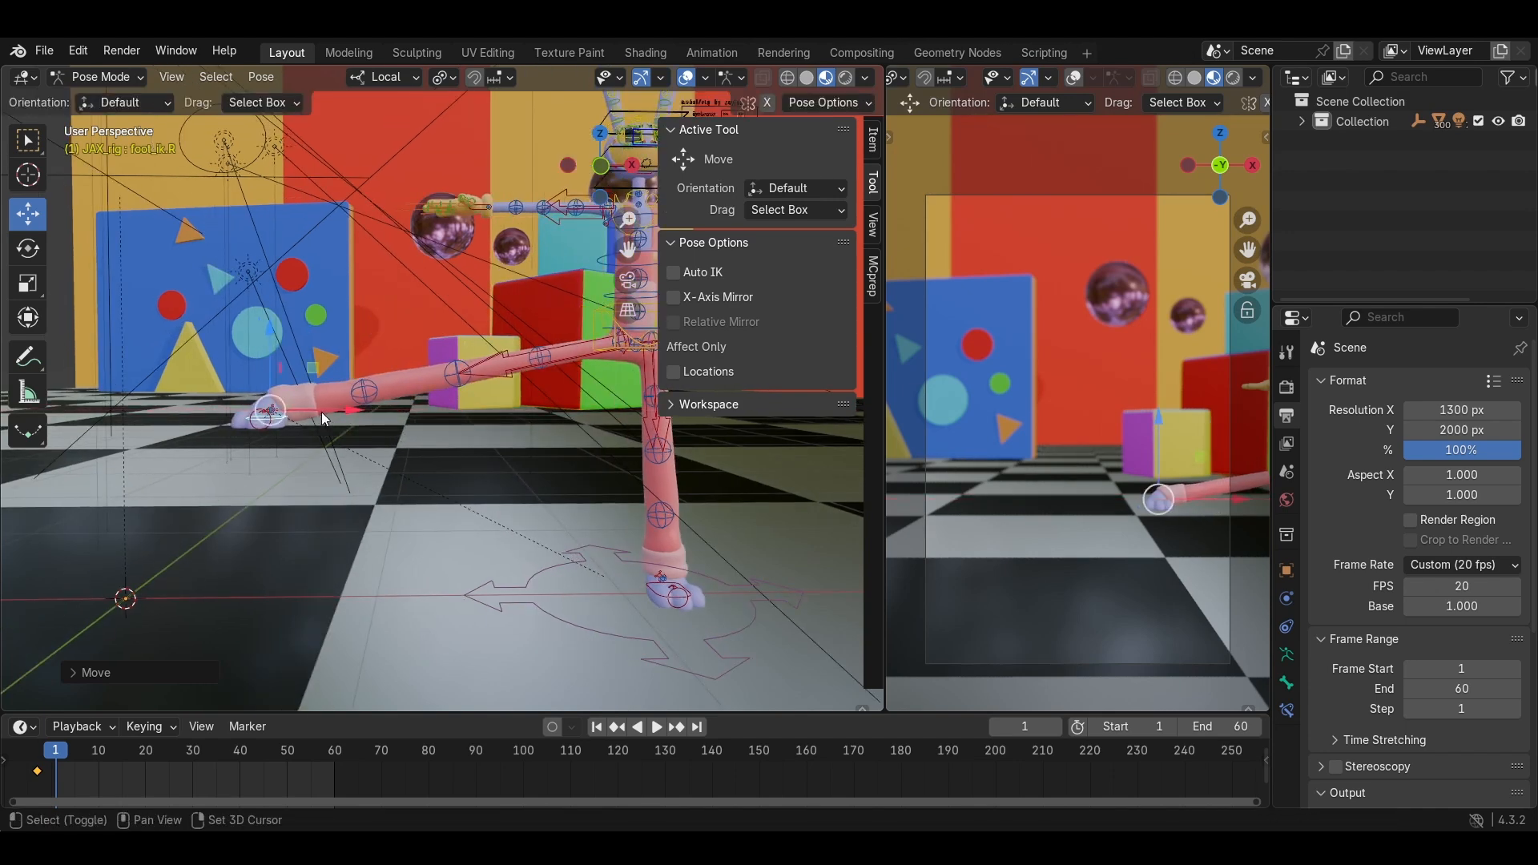
Rotate the right foot's IK control from two viewing angles at frame 1 to angle the raised foot.
middle_click_drag(320, 411, 437, 398, "shift")
key("r")
left_click(547, 394)
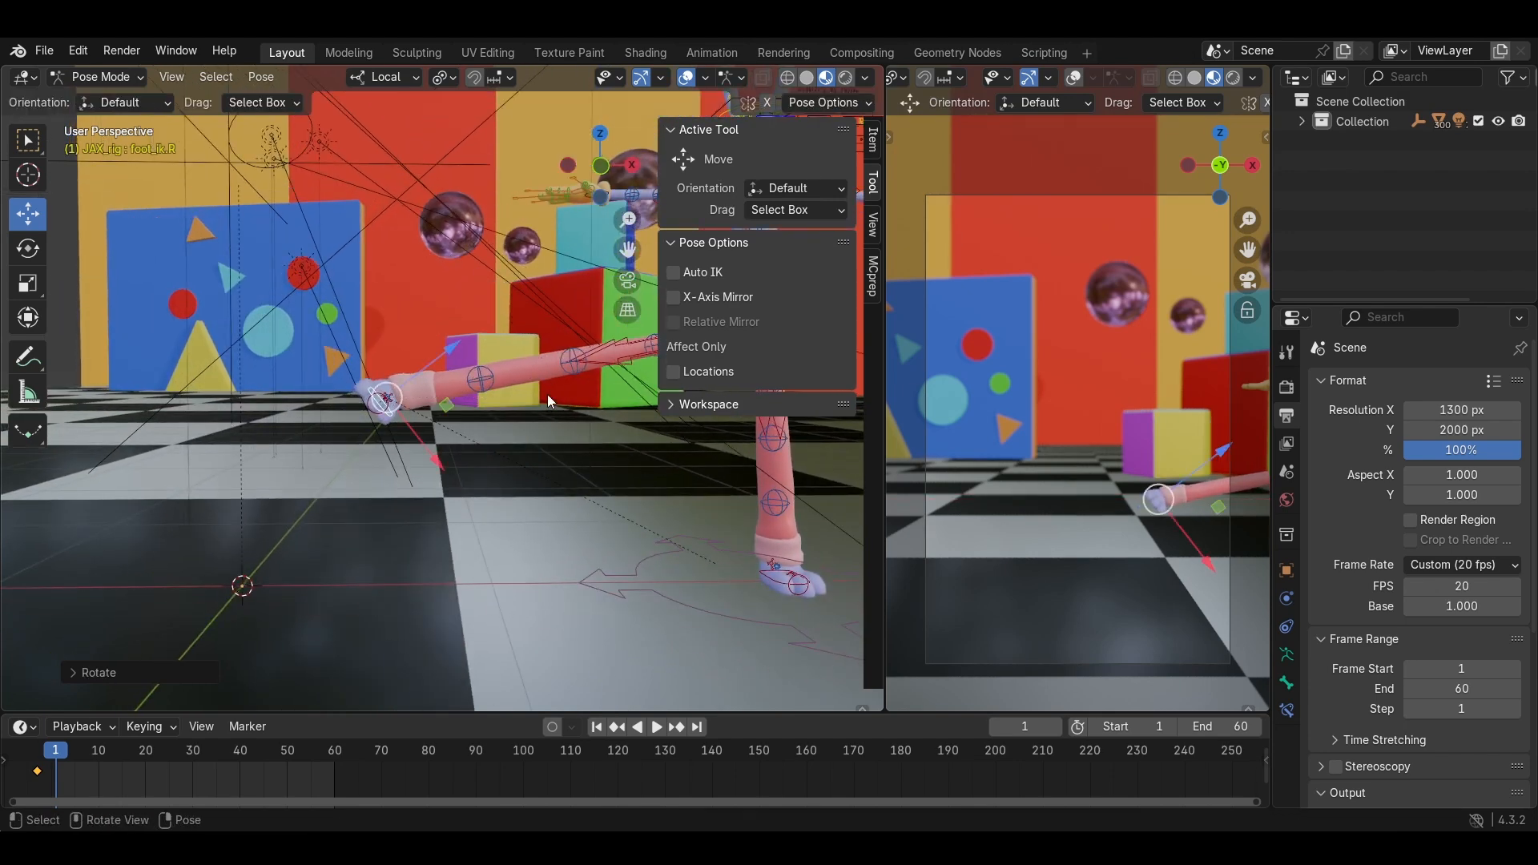
middle_click_drag(546, 394, 301, 334)
key("KP_Decimal")
middle_click_drag(383, 389, 426, 280)
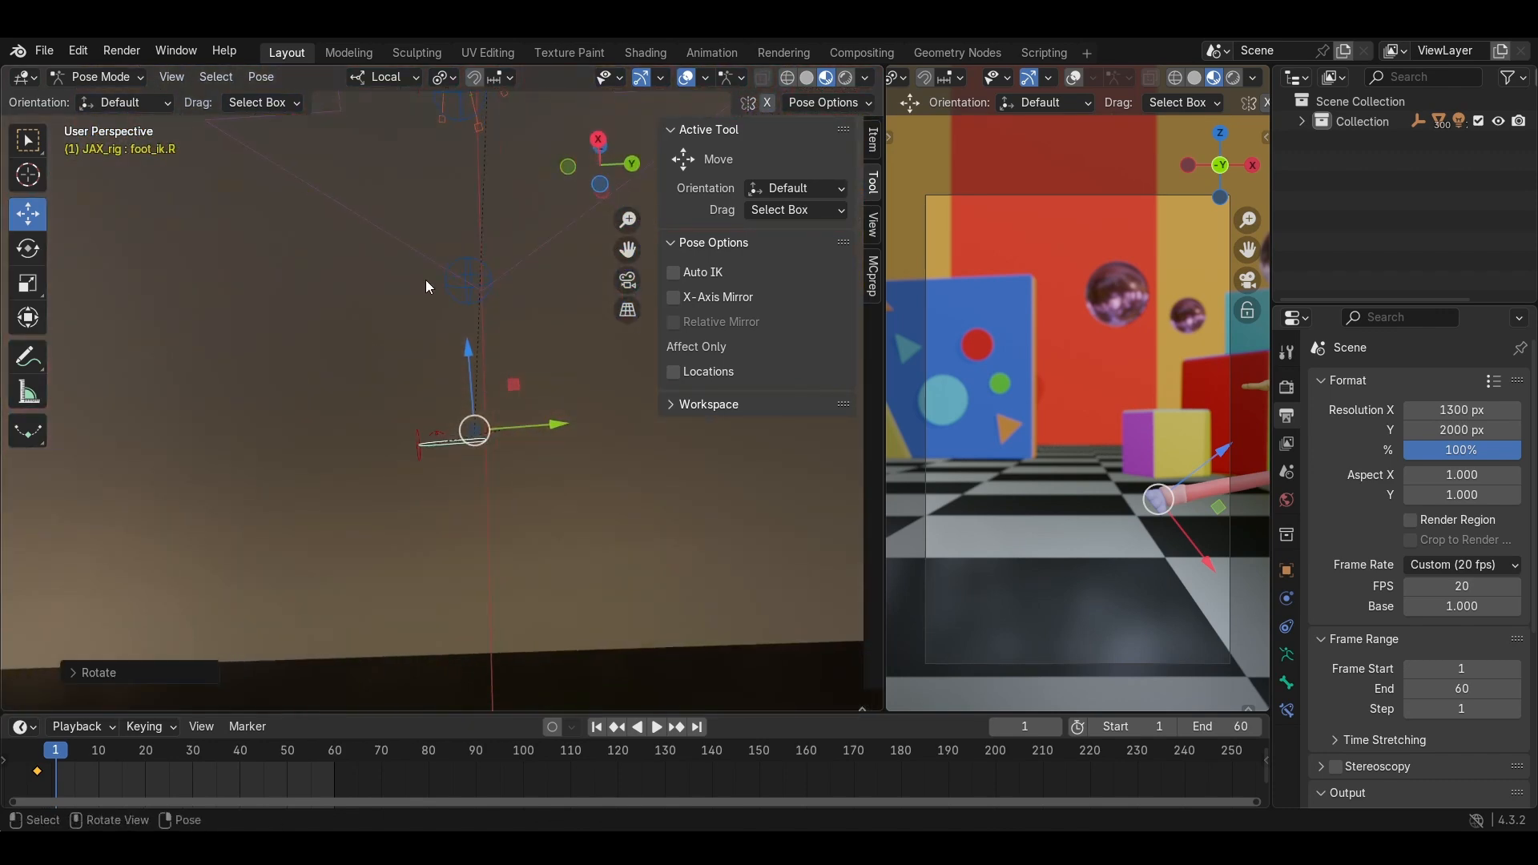
key("r")
left_click(261, 285)
middle_click_drag(262, 285, 532, 483)
Move the rig's root control sideways toward the camera view at frame 1.
left_click(522, 487)
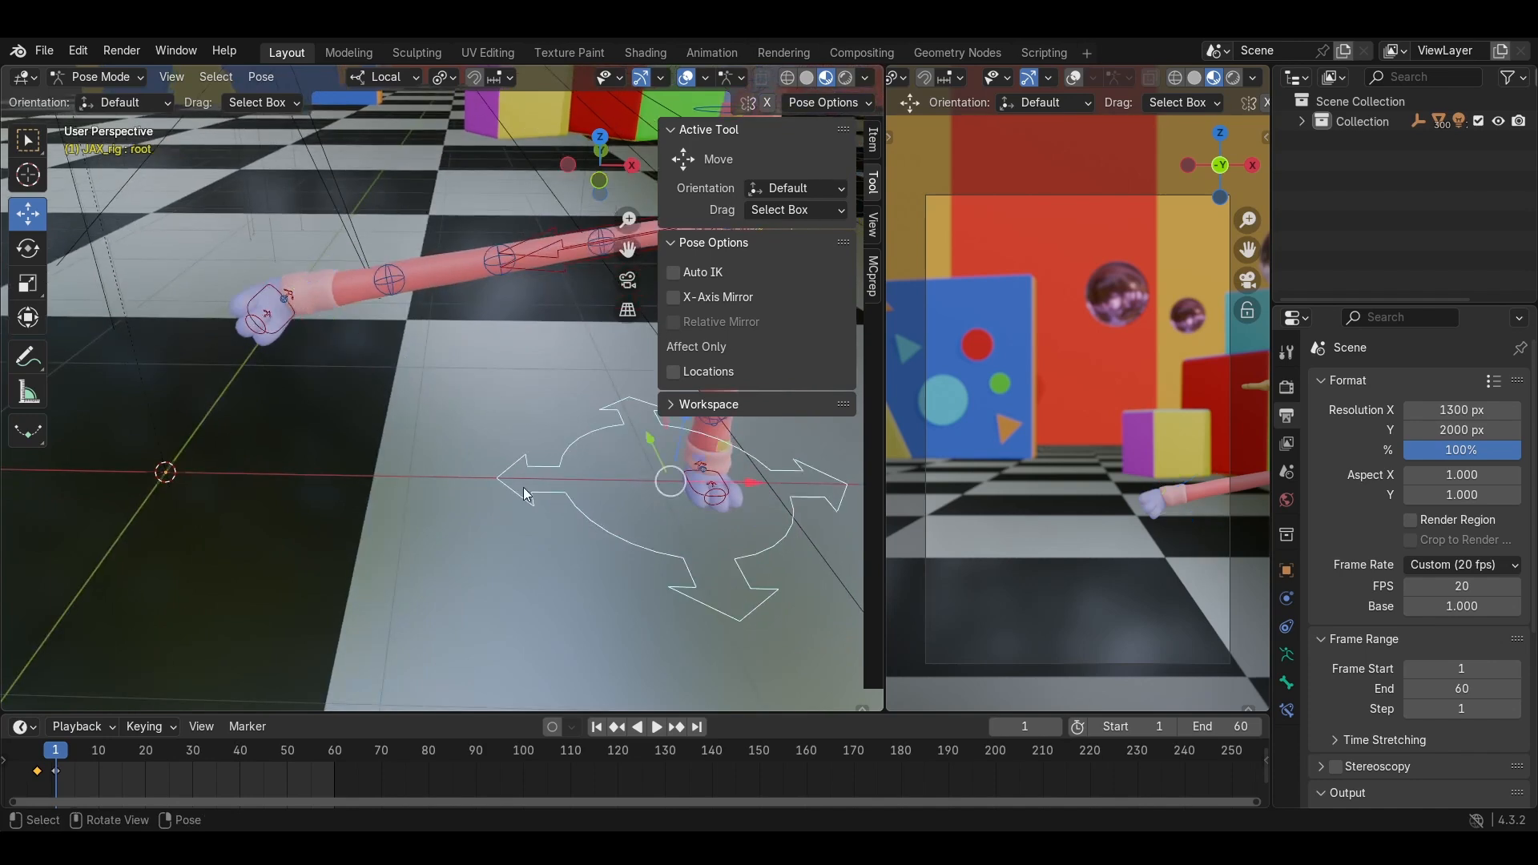
scroll(652, 463, "down", 3)
left_click_drag(652, 449, 580, 478)
Raise the right foot's IK control slightly so the outstretched leg sits nearly horizontal in the camera view.
scroll(352, 432, "up", 1)
middle_click_drag(340, 429, 450, 439, "shift")
middle_click_drag(450, 438, 517, 363)
left_click(405, 377)
key("g")
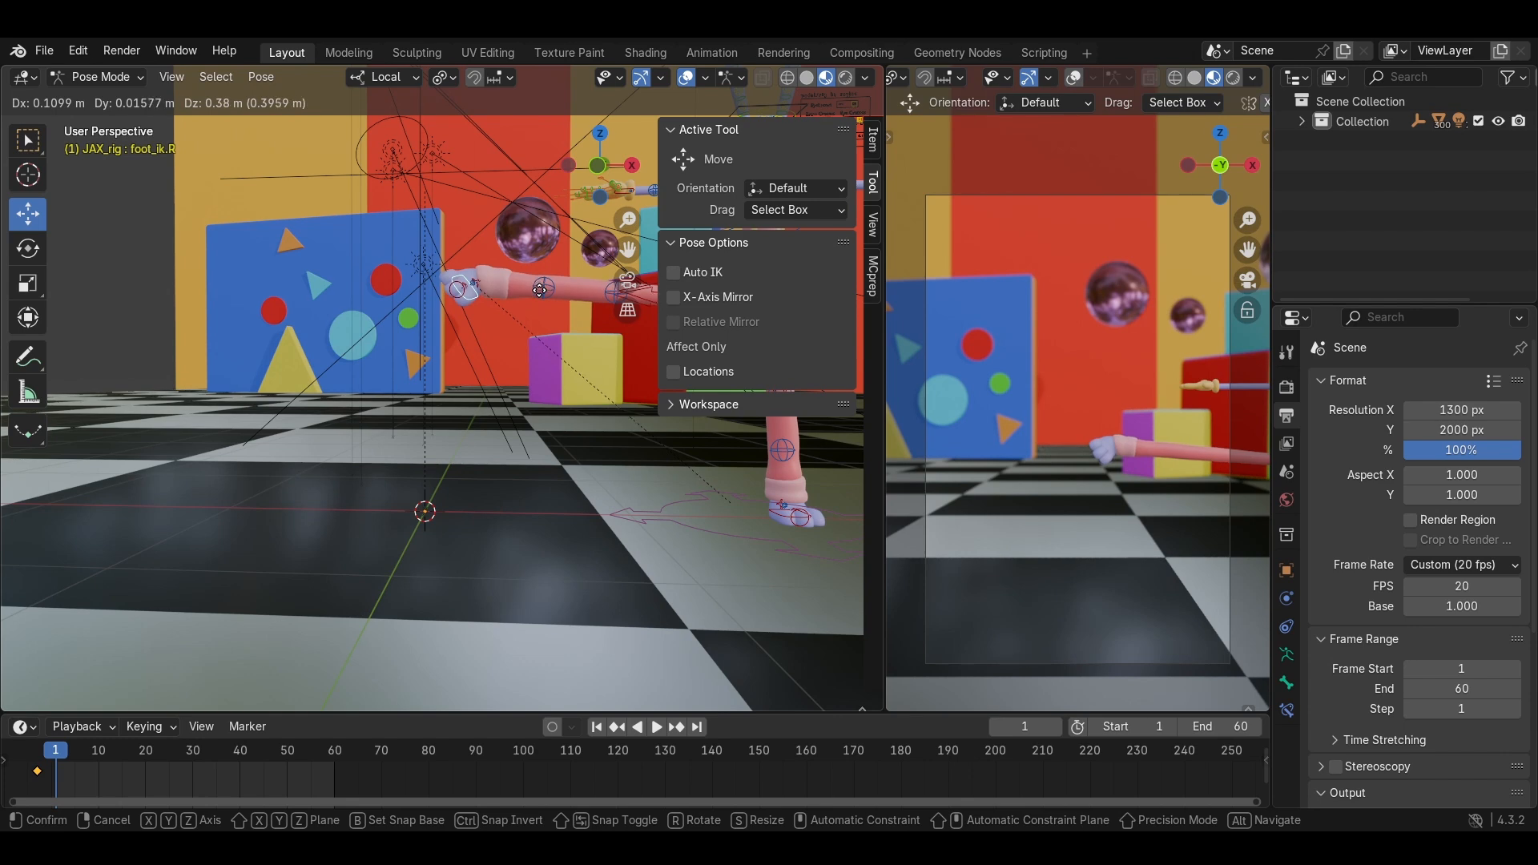
left_click(535, 329)
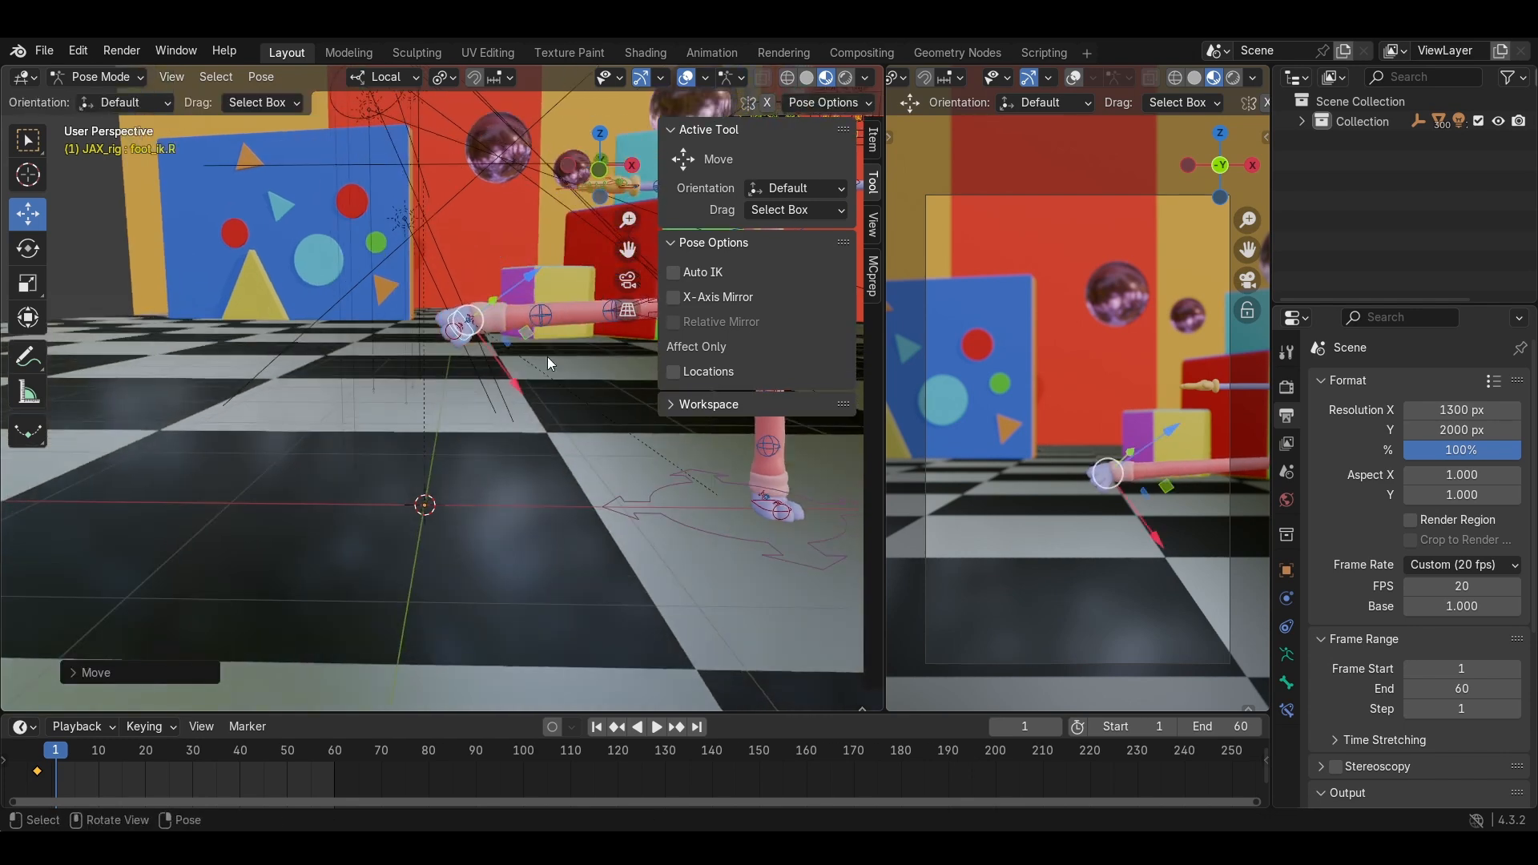
Shift all bones' frame 1 keyframes to frame 15, and paste the starting keyframes at frame 1.
middle_click_drag(546, 357, 493, 407)
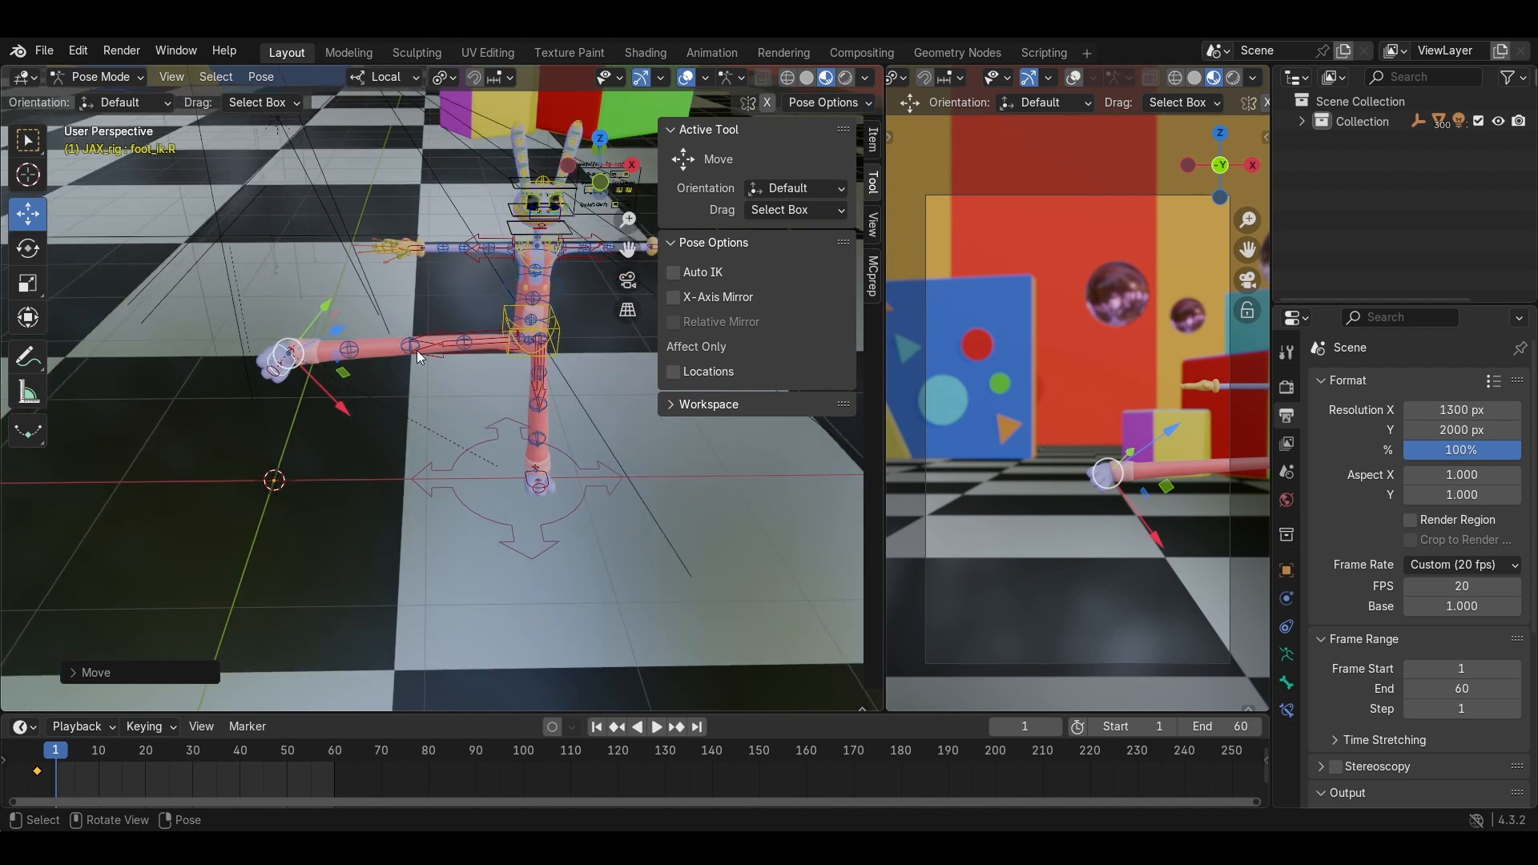
key("a")
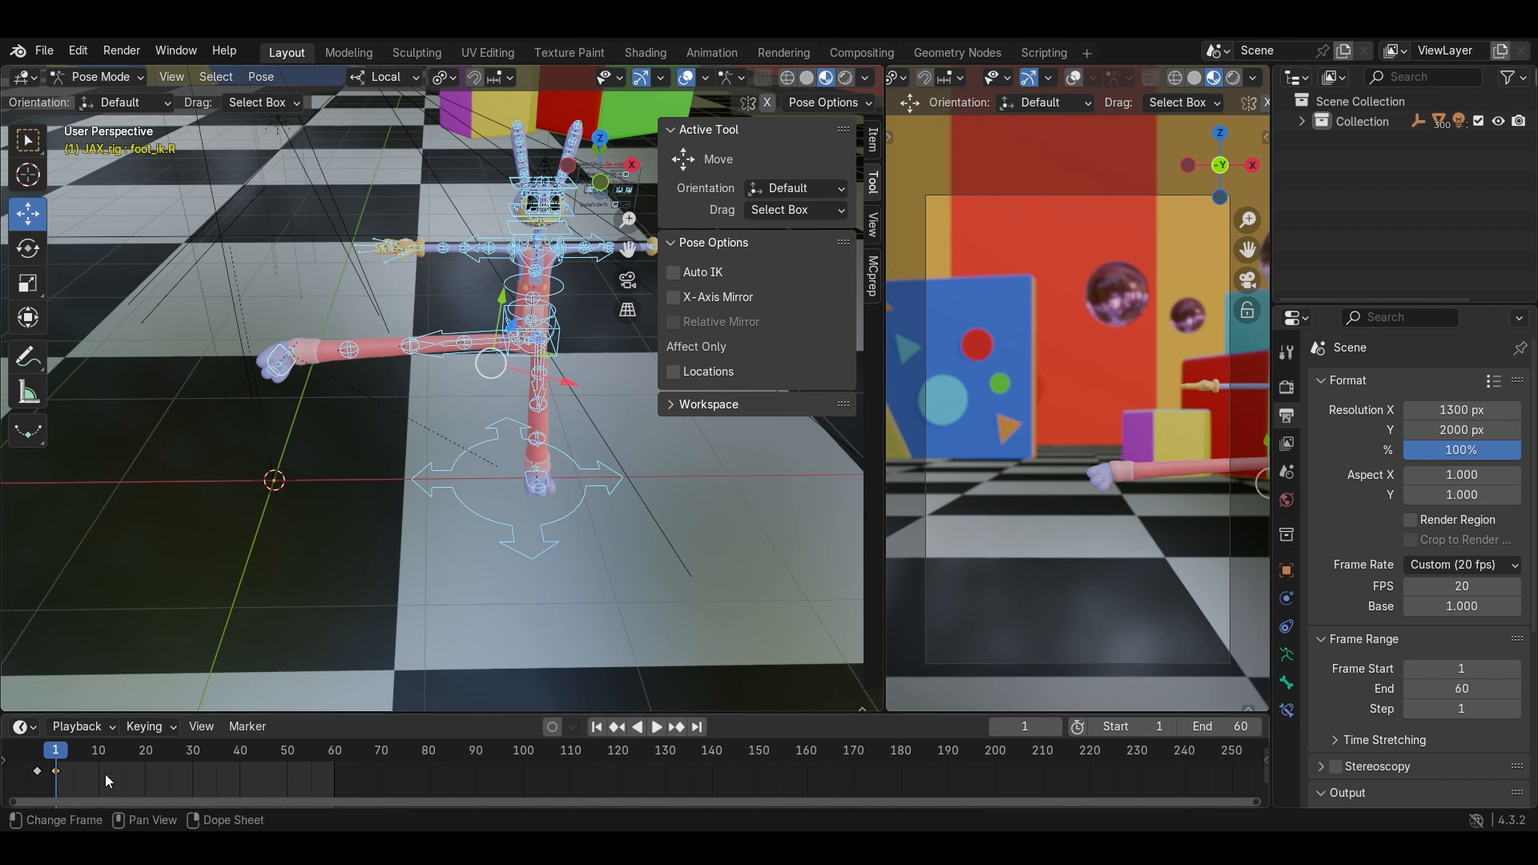
left_click_drag(57, 771, 136, 786)
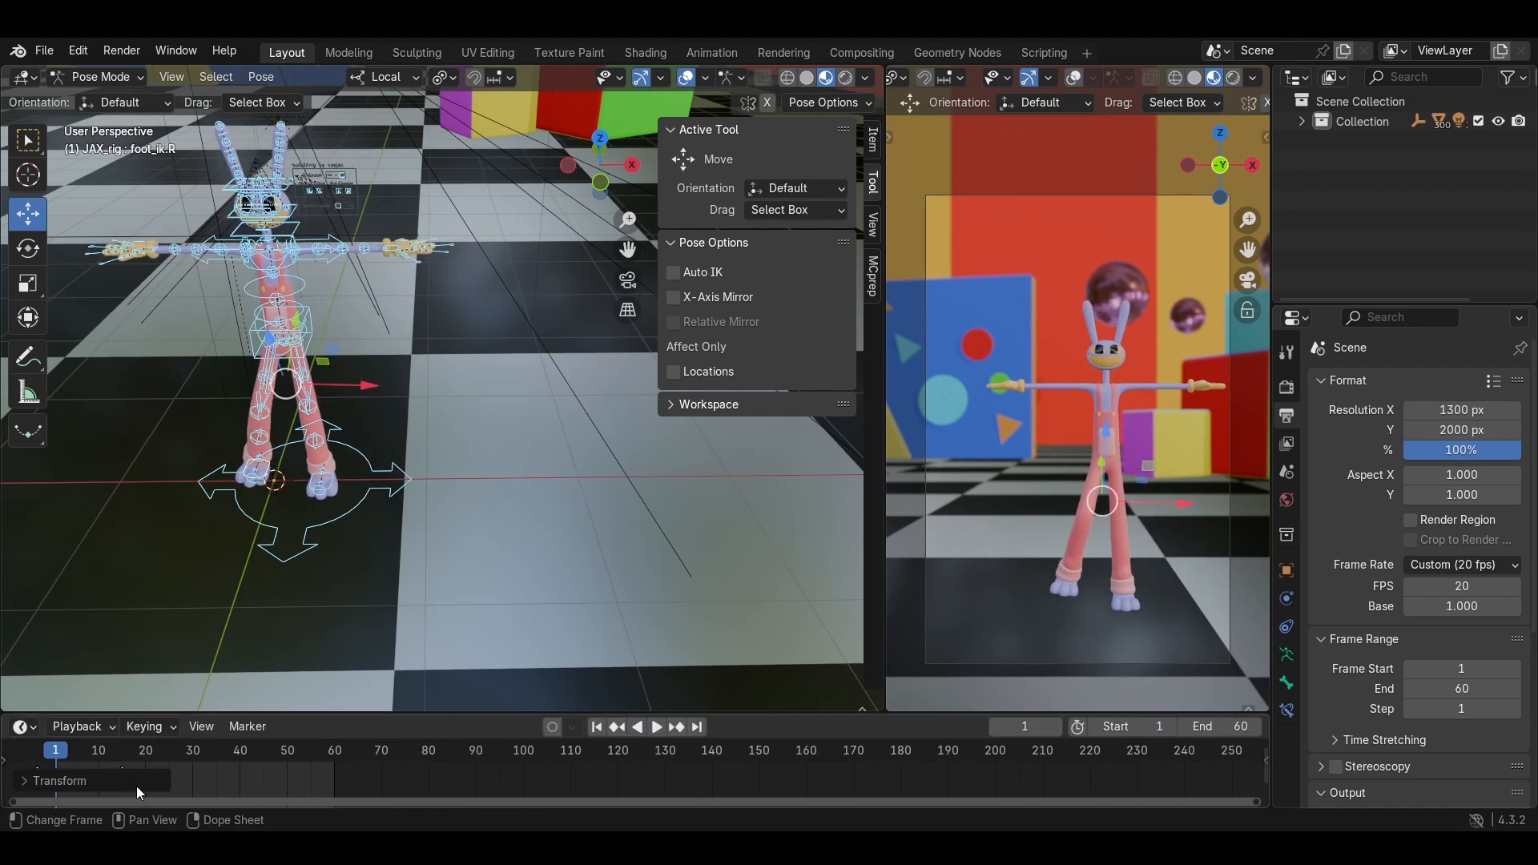
left_click(204, 769)
key("ctrl+v")
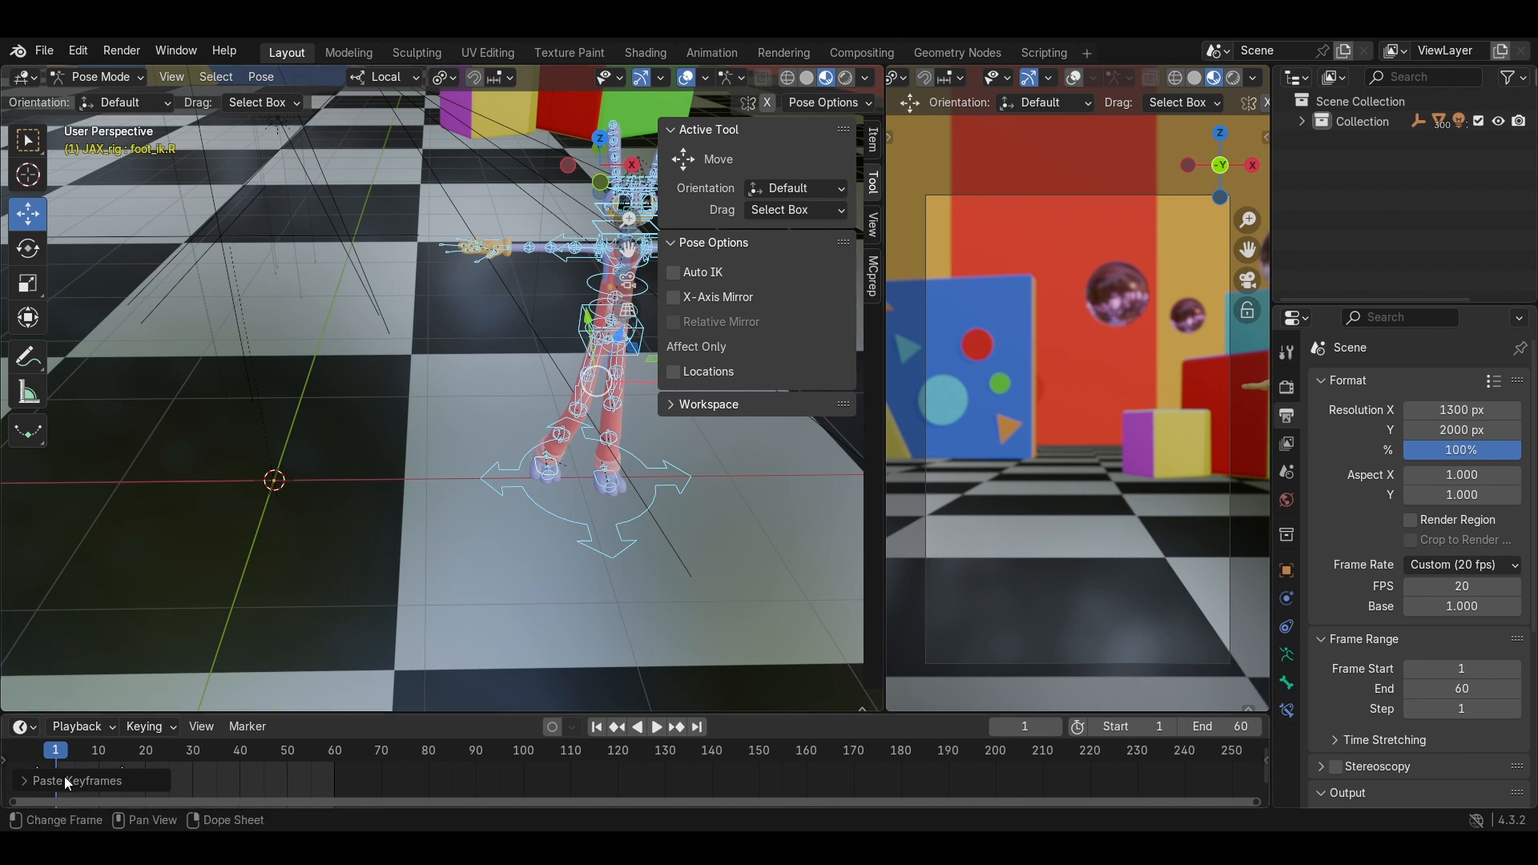
left_click(42, 777)
scroll(373, 769, "left", 10, "ctrl")
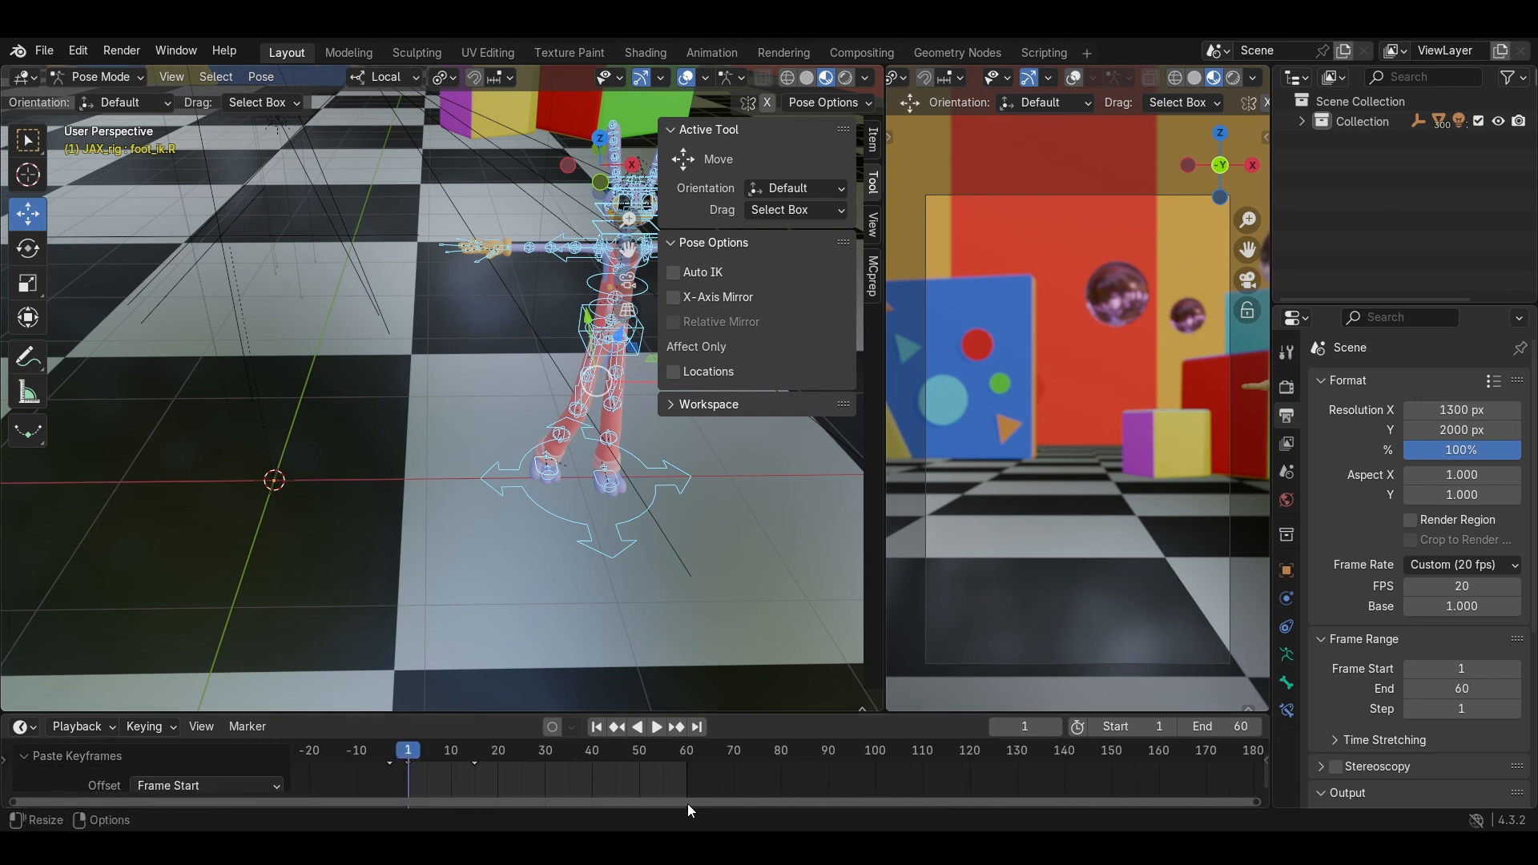
left_click(188, 758)
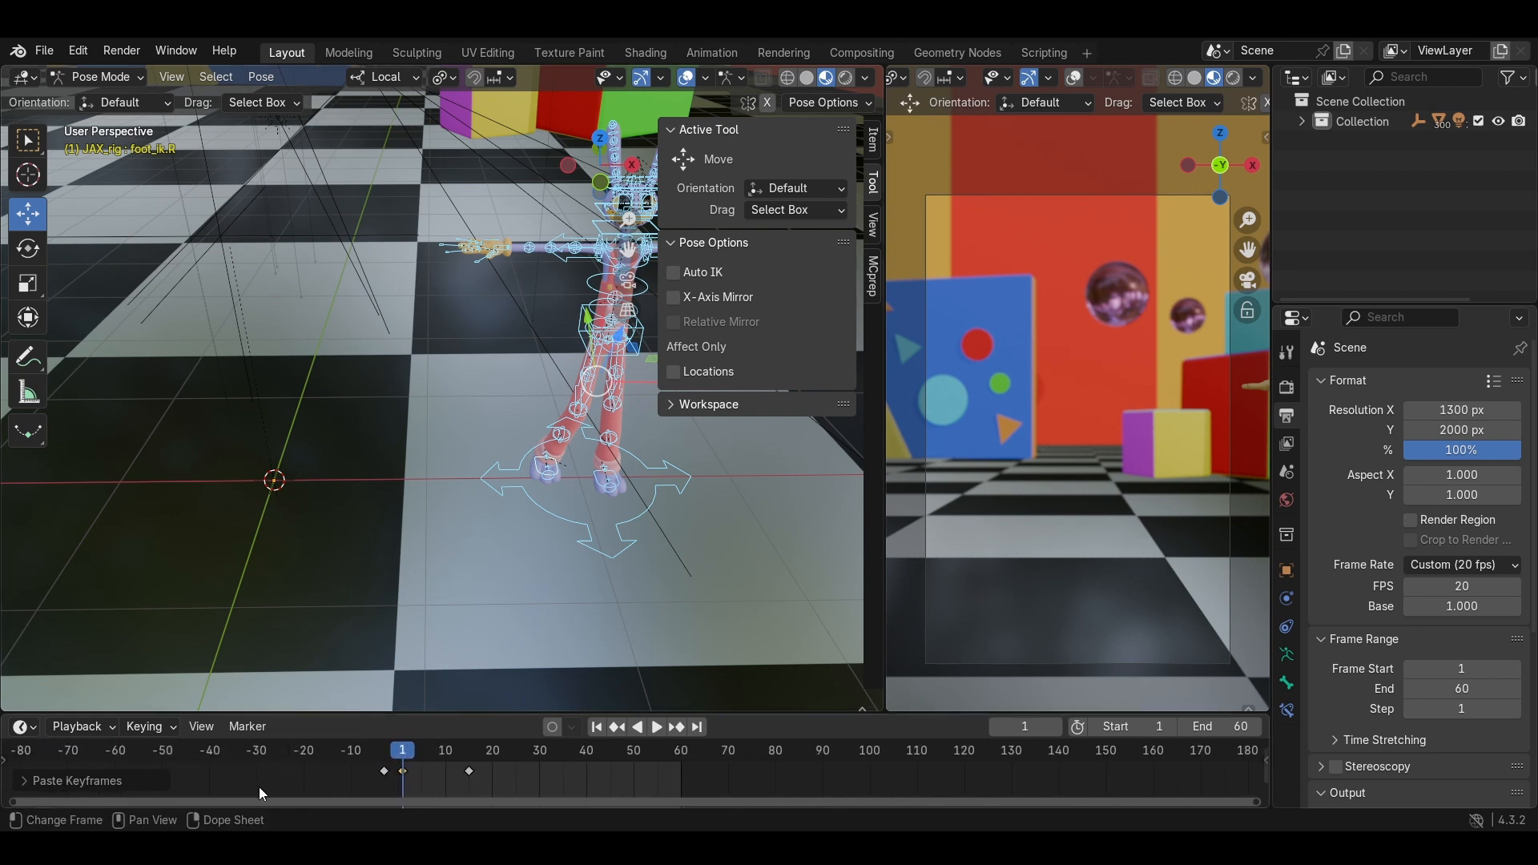
left_click(471, 772)
scroll(547, 797, "right", 6, "ctrl")
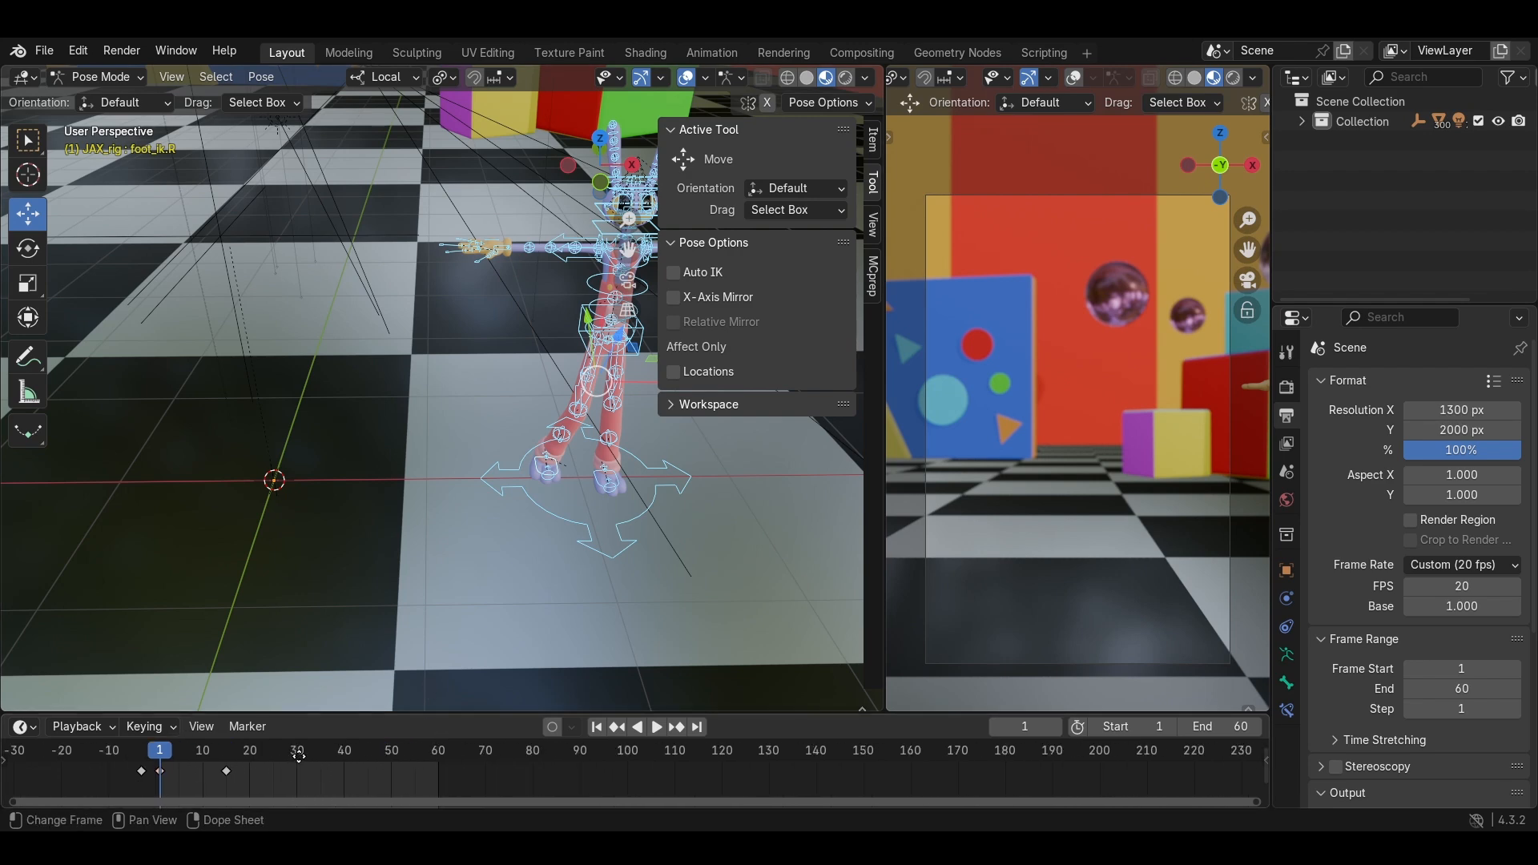
Paste the starting keyframe onto the right foot's IK control at frame 1 to bring the foot back beside the other.
middle_click_drag(551, 485, 421, 570)
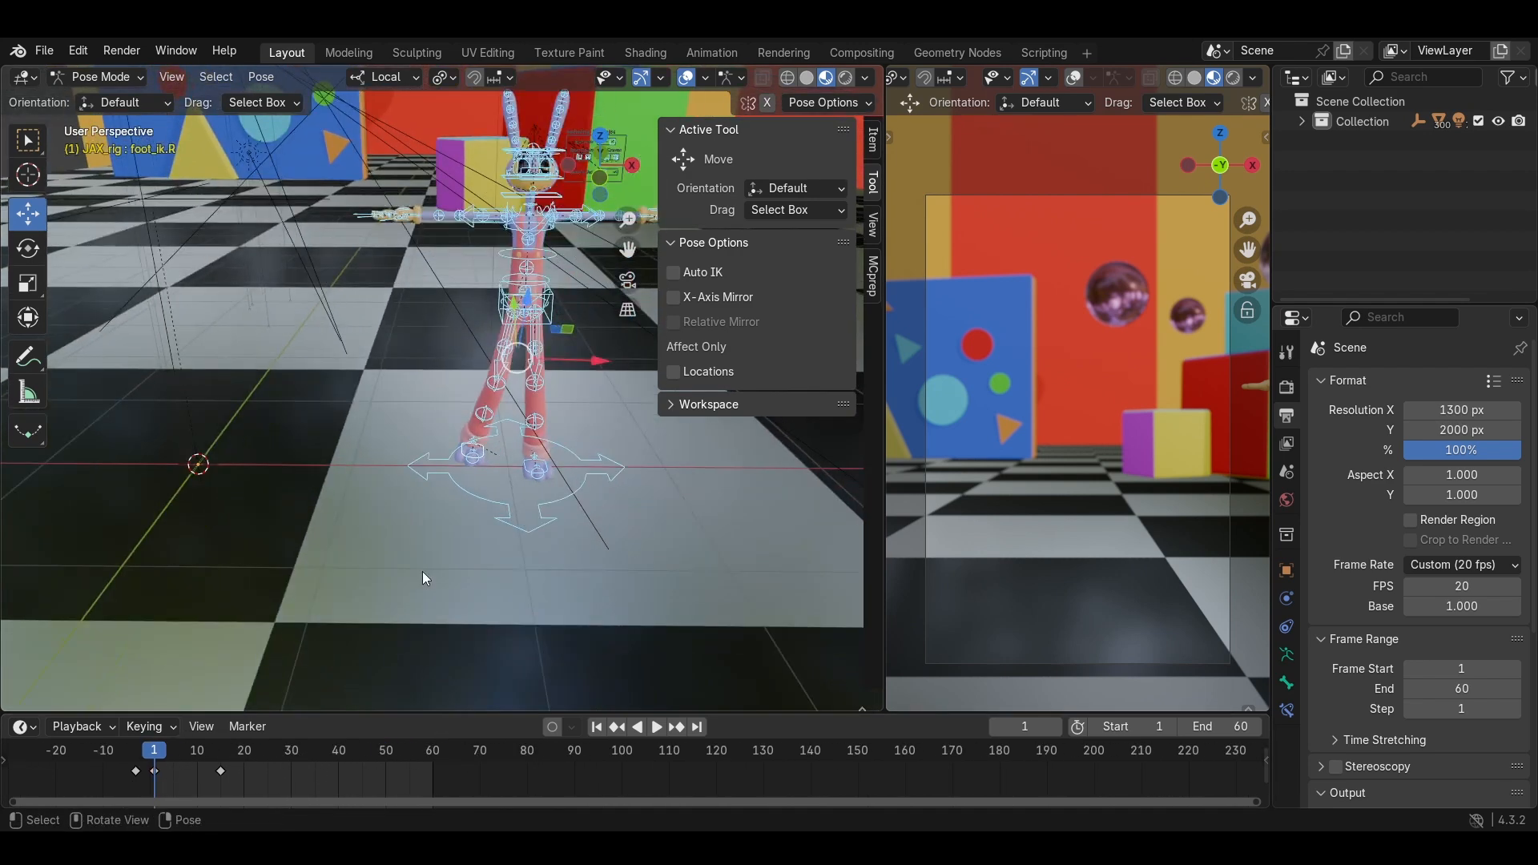
left_click(146, 753)
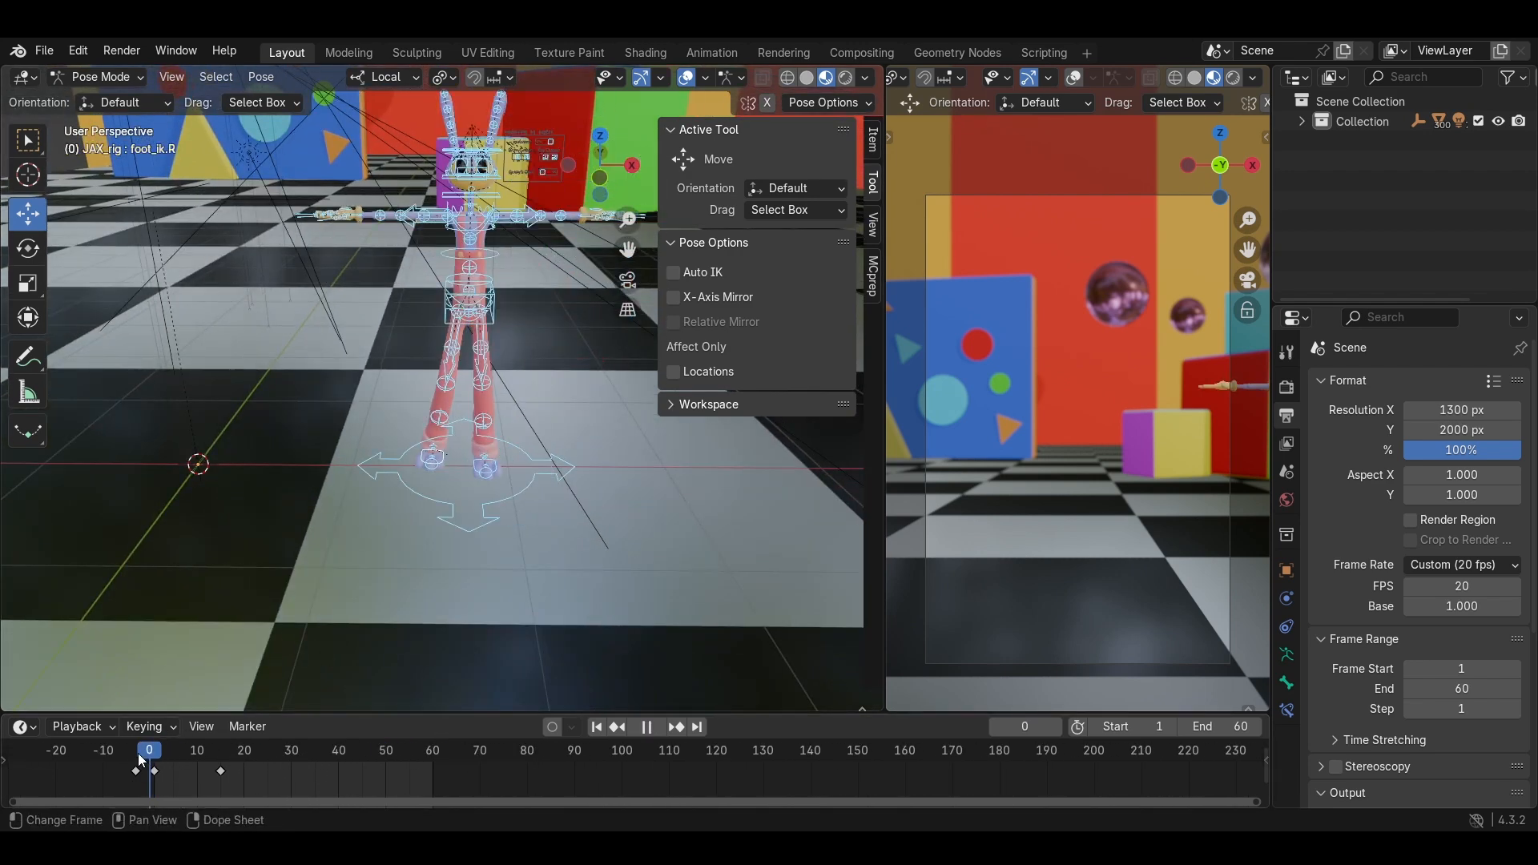
left_click(449, 466)
left_click_drag(148, 748, 155, 752)
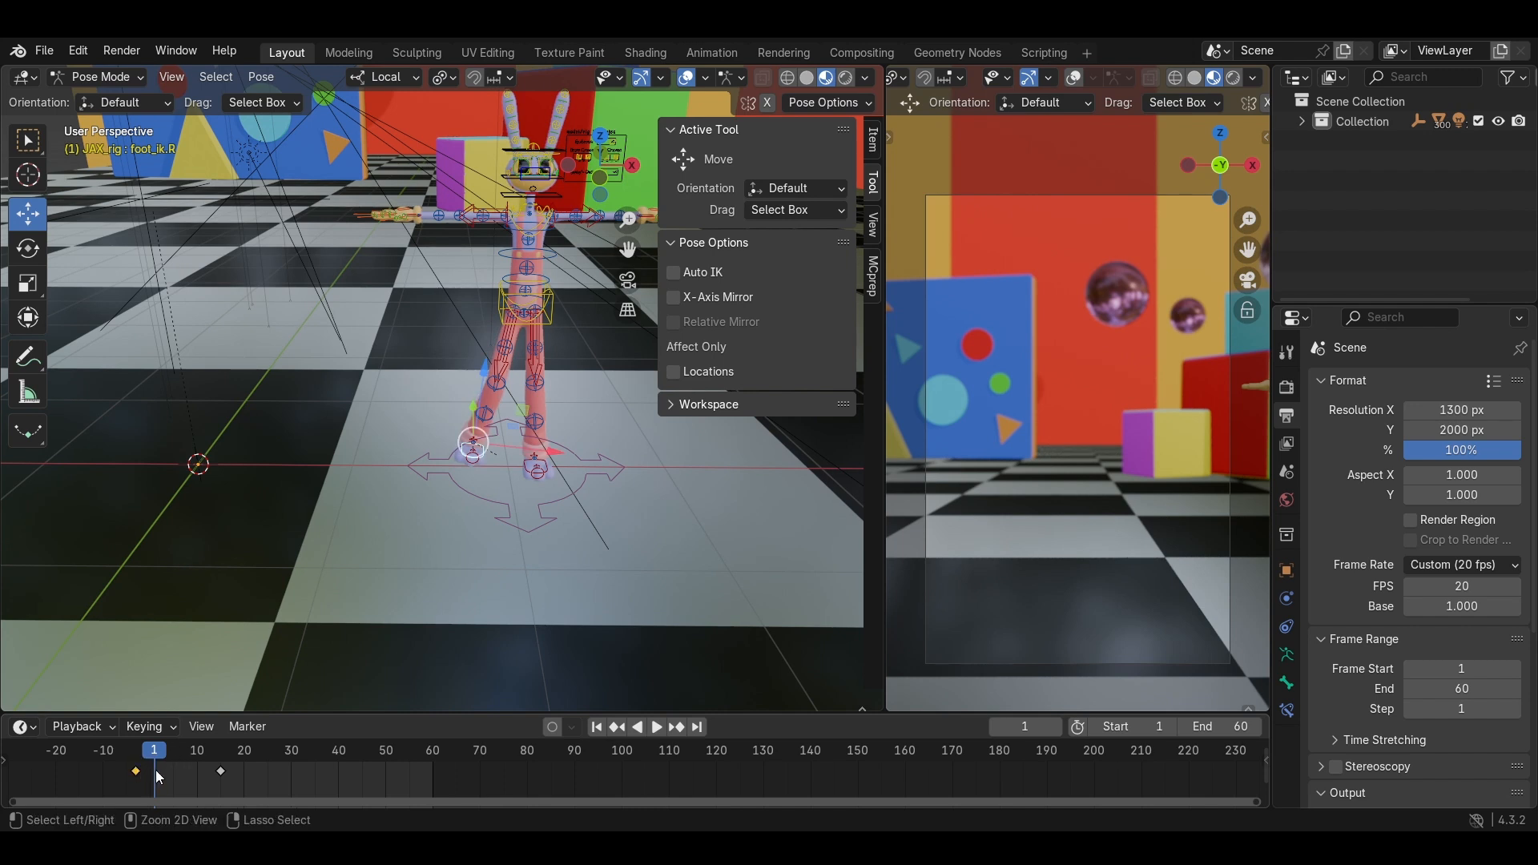
key("ctrl+v")
left_click(440, 564)
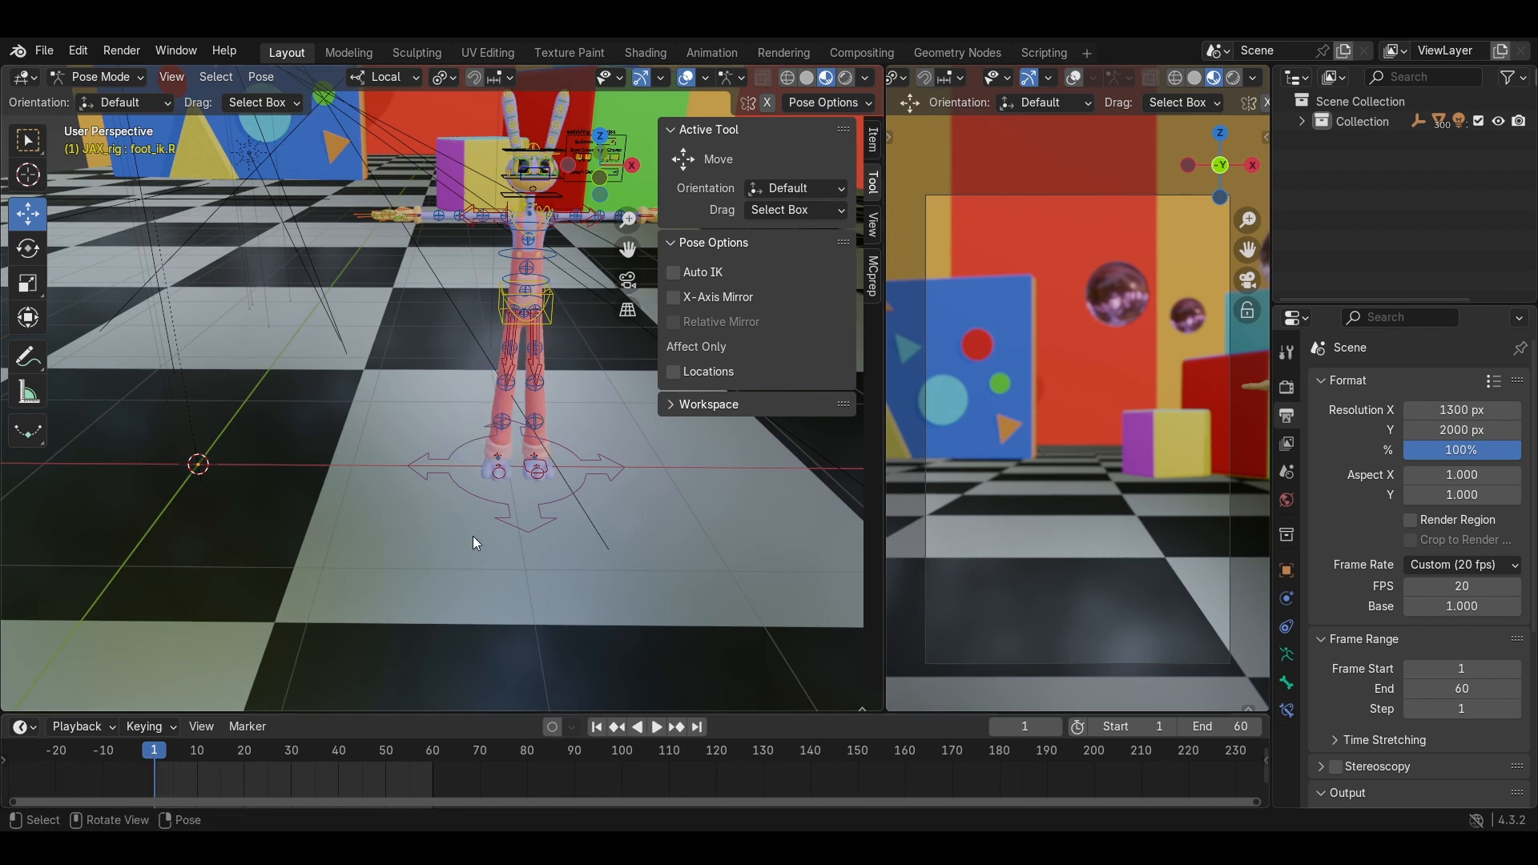
Copy the starting keyframes of every bone except the root and paste them at frame 1.
key("a")
left_click(509, 549)
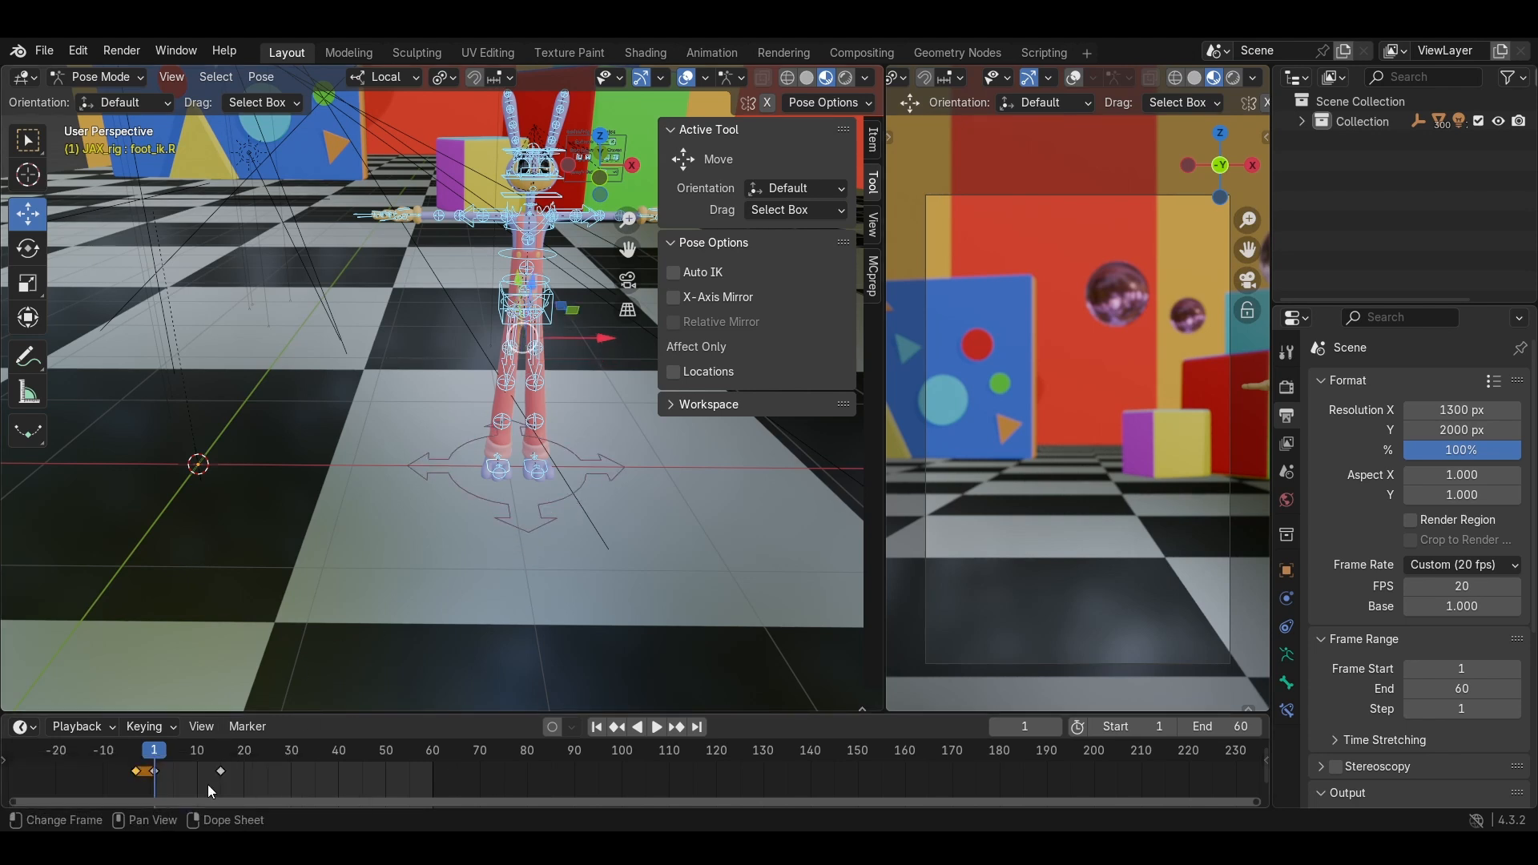
key("ctrl+v")
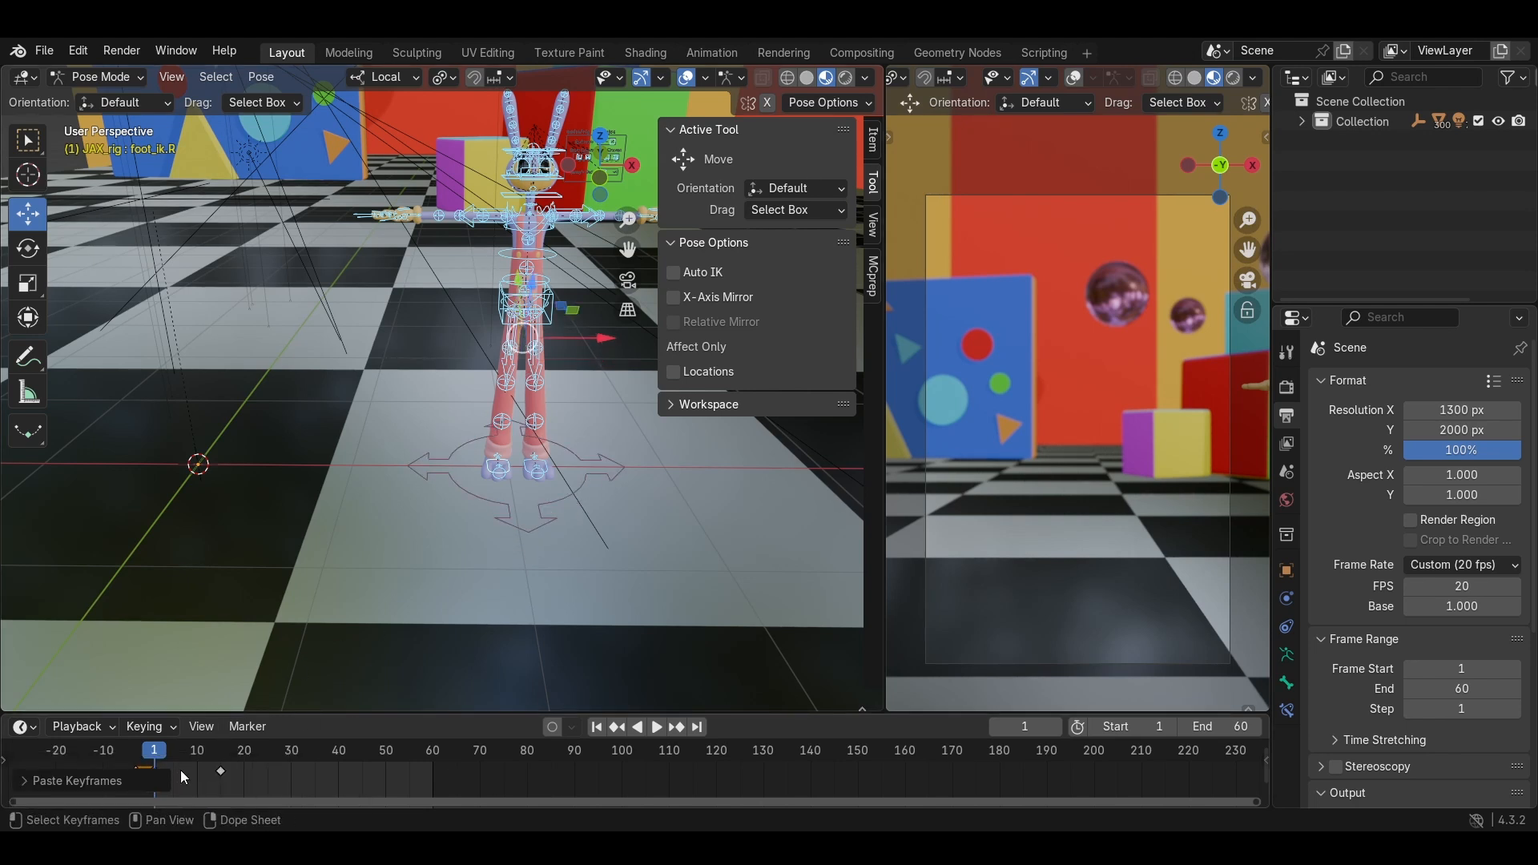
left_click(180, 771)
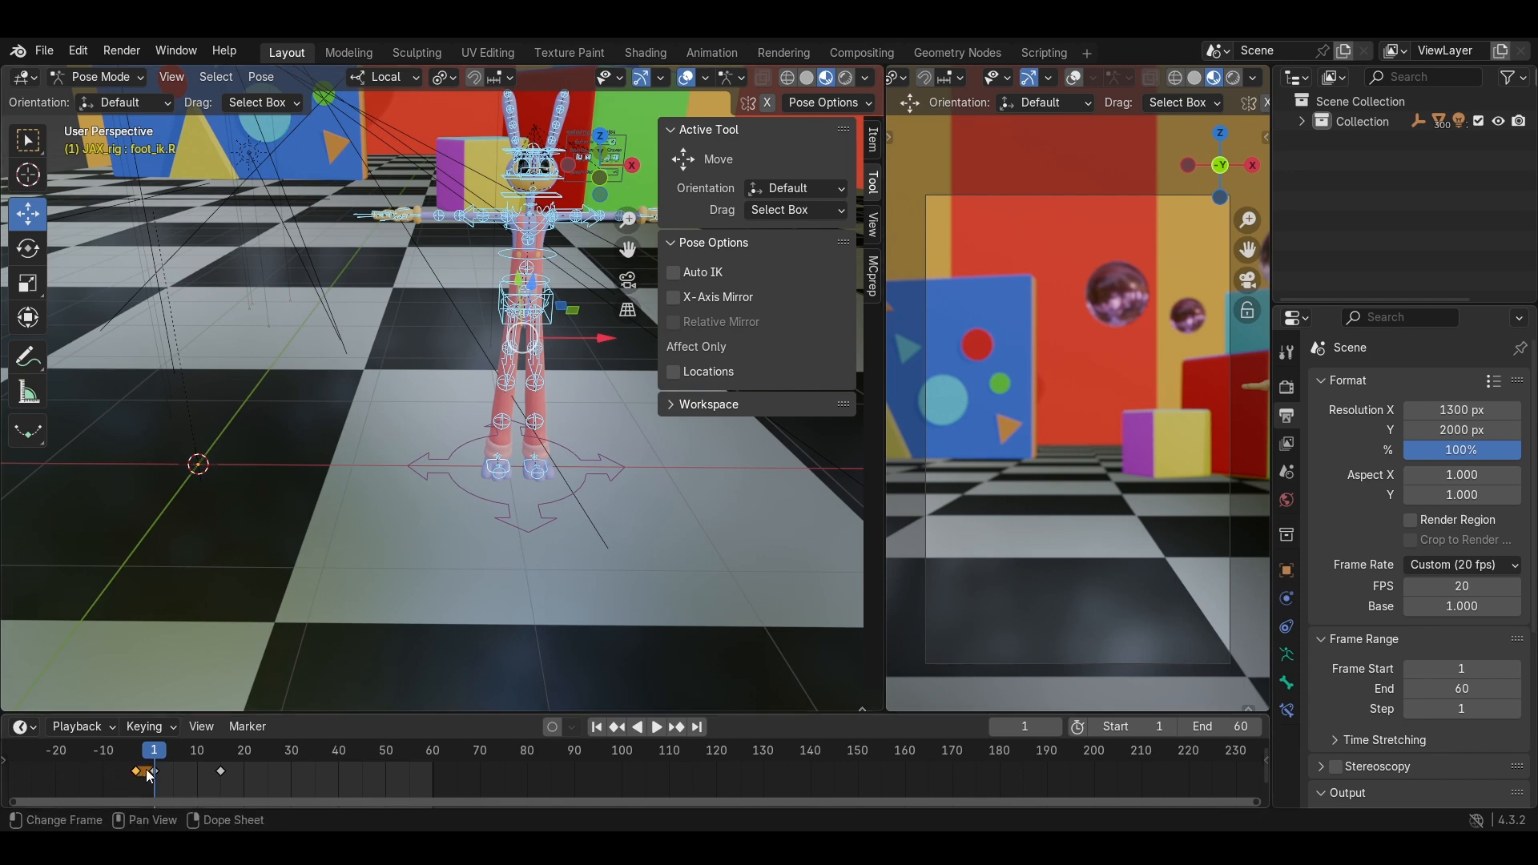
key("ctrl+c")
key("ctrl+v")
left_click(184, 776)
Scrub the timeline from frame 1 to frame 17 and select the right foot's IK control.
middle_click_drag(549, 492, 559, 472)
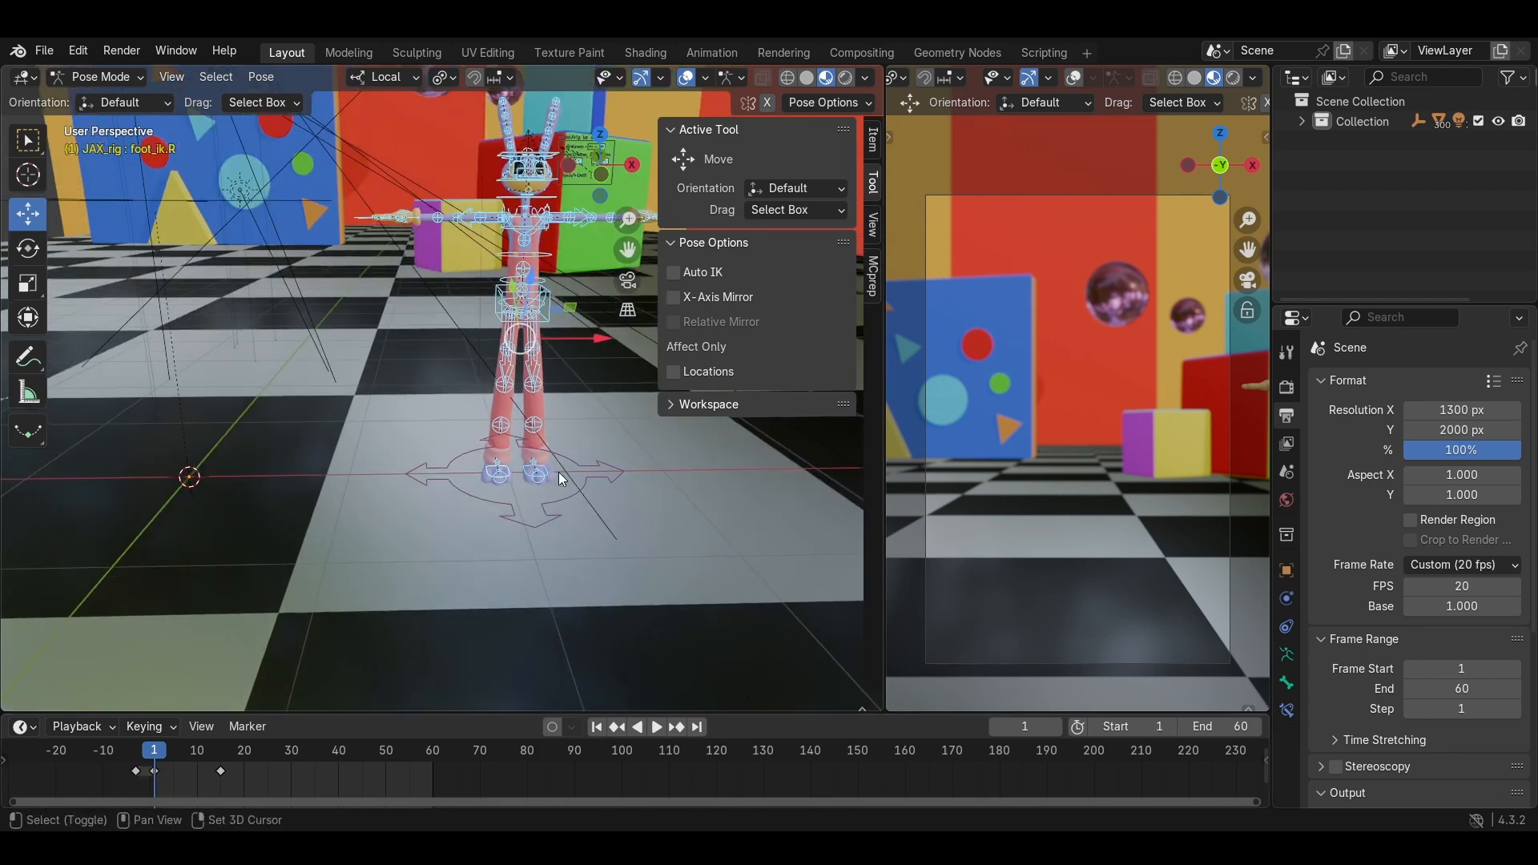
left_click(559, 513)
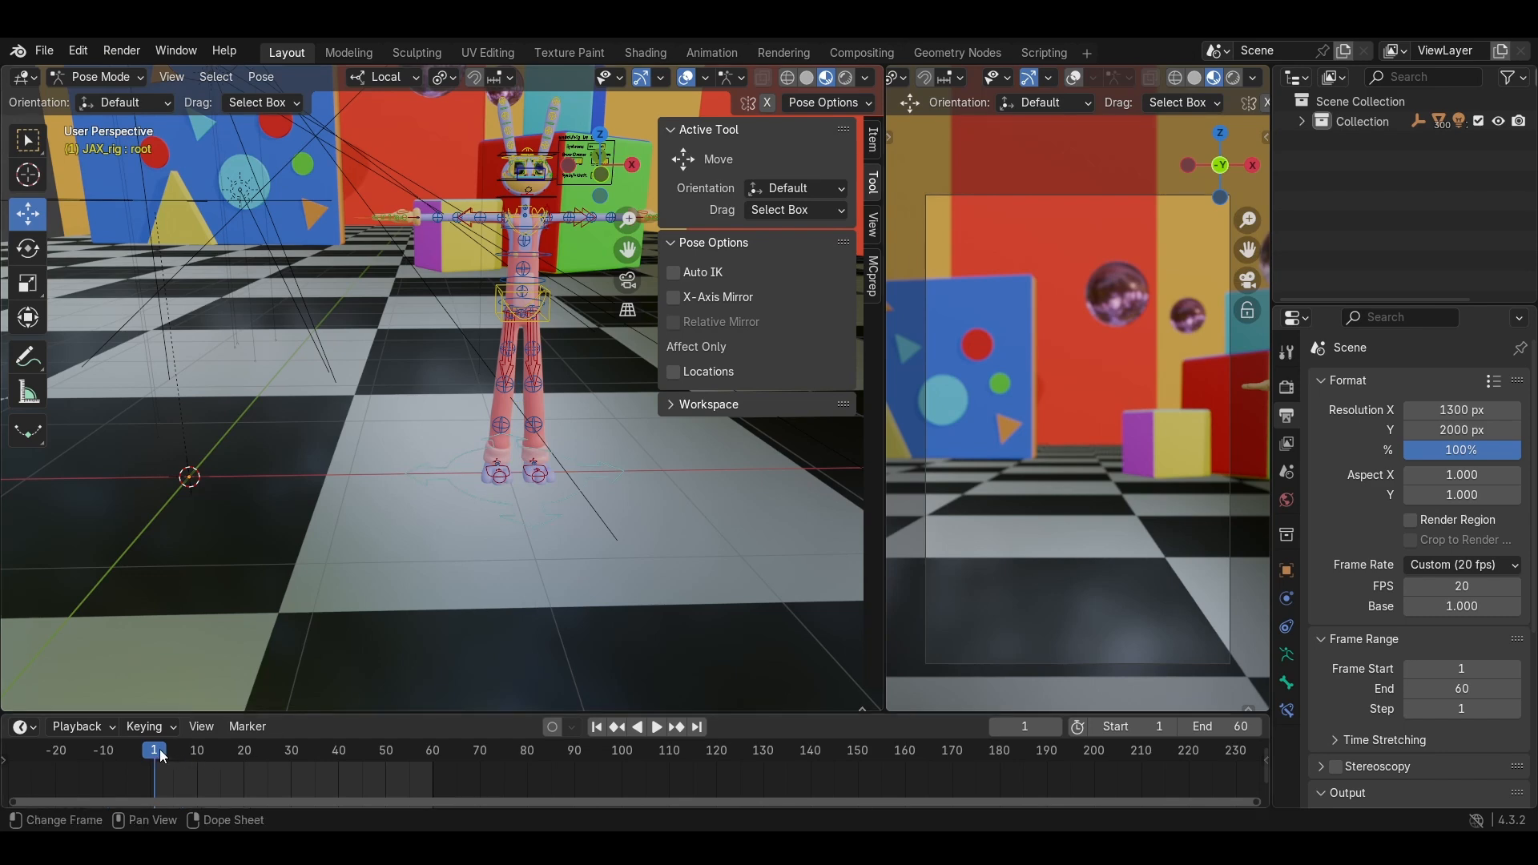
left_click_drag(162, 753, 230, 755)
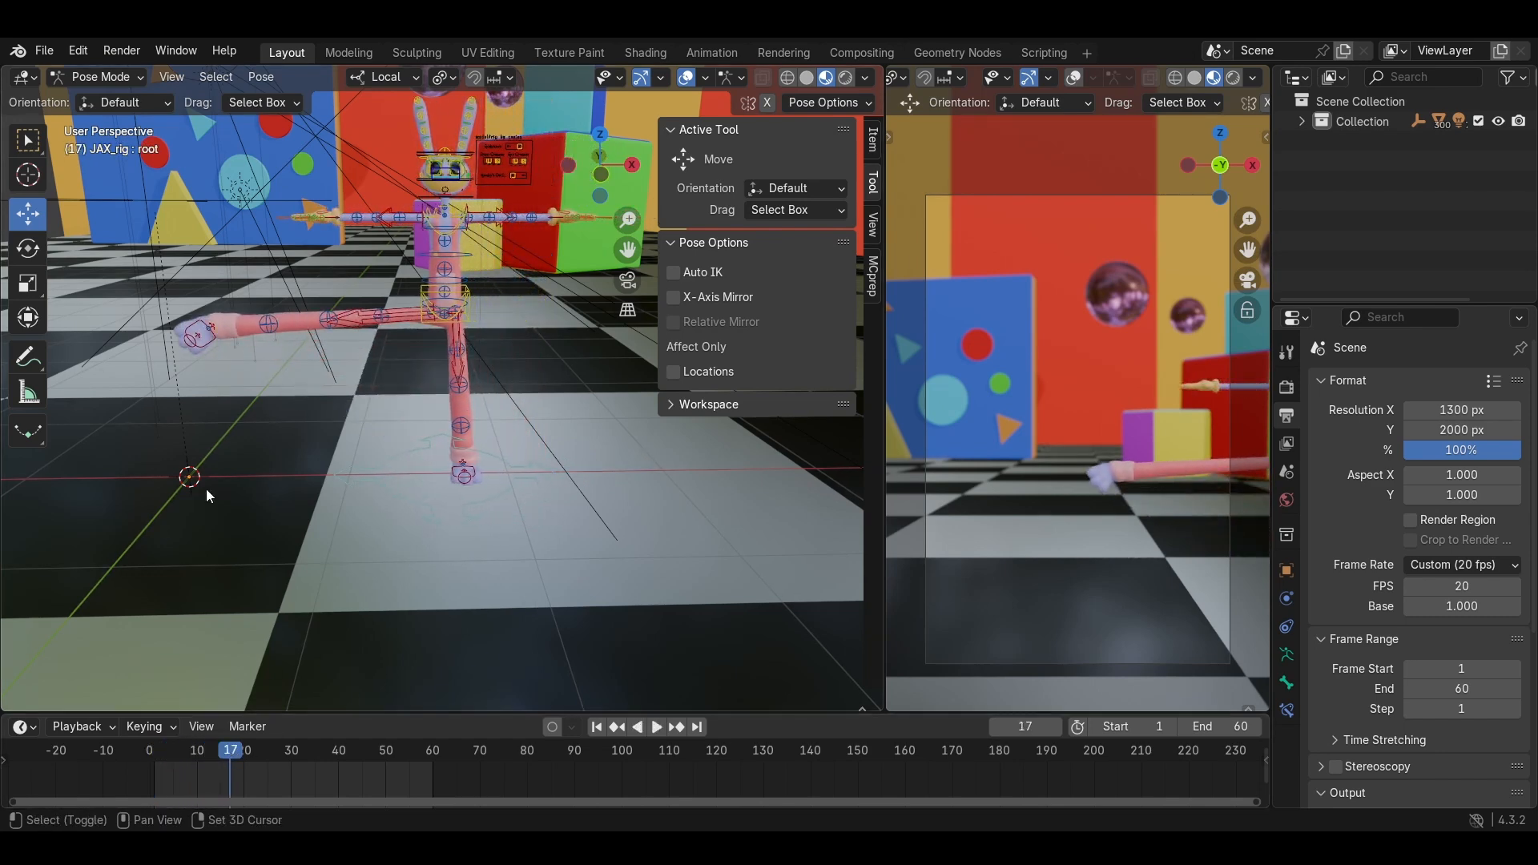
middle_click_drag(205, 489, 271, 392)
left_click(286, 362)
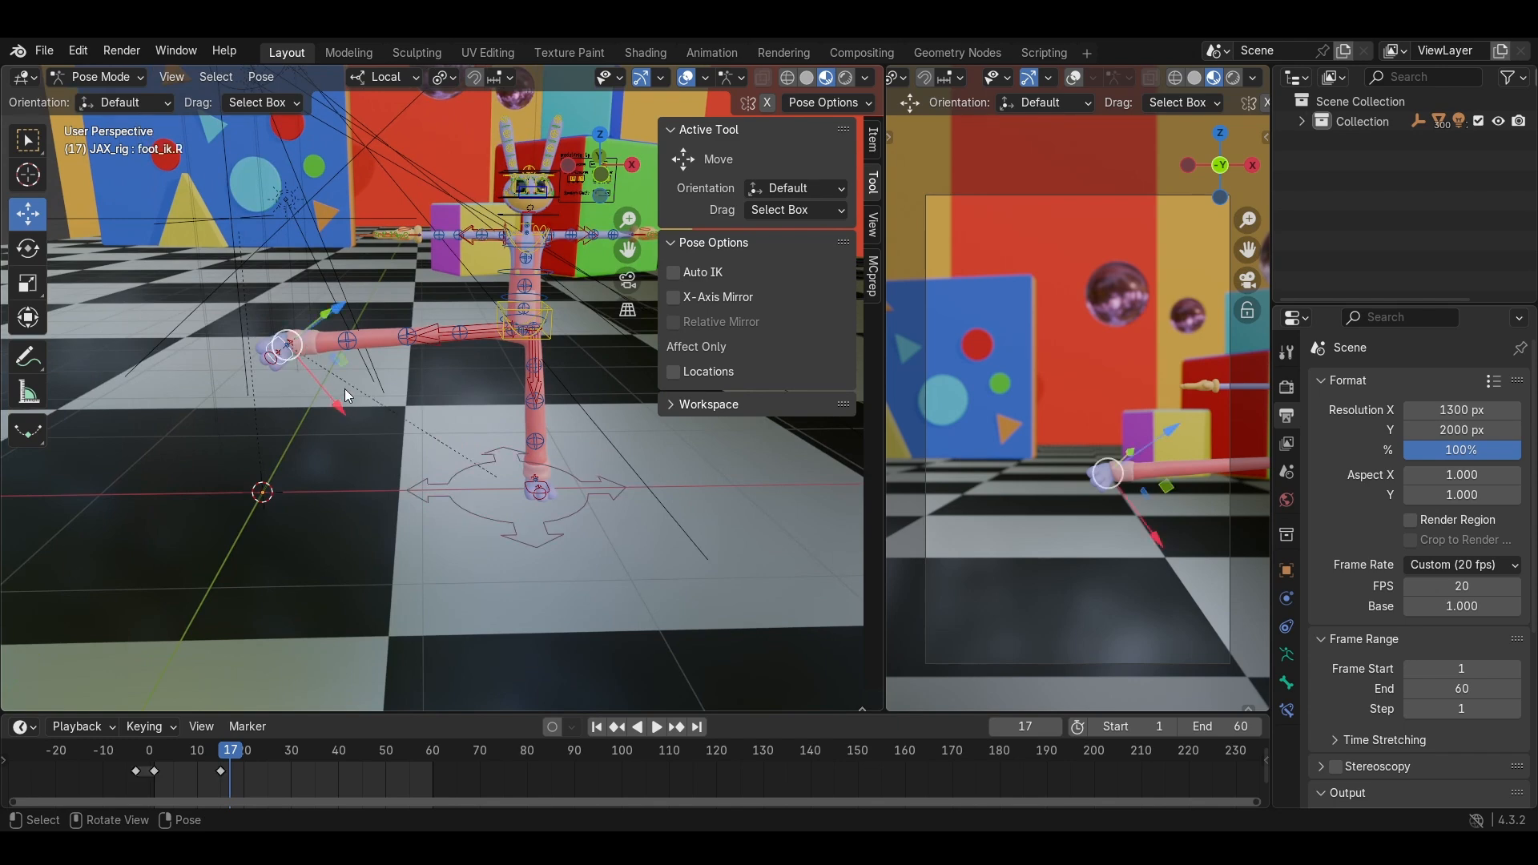
middle_click_drag(343, 430, 440, 444)
mouse_move(391, 390)
middle_mouse_down()
mouse_move(568, 444)
mouse_move(502, 463)
mouse_move(393, 383)
mouse_move(436, 399)
mouse_move(421, 338)
mouse_move(392, 377)
middle_mouse_up()
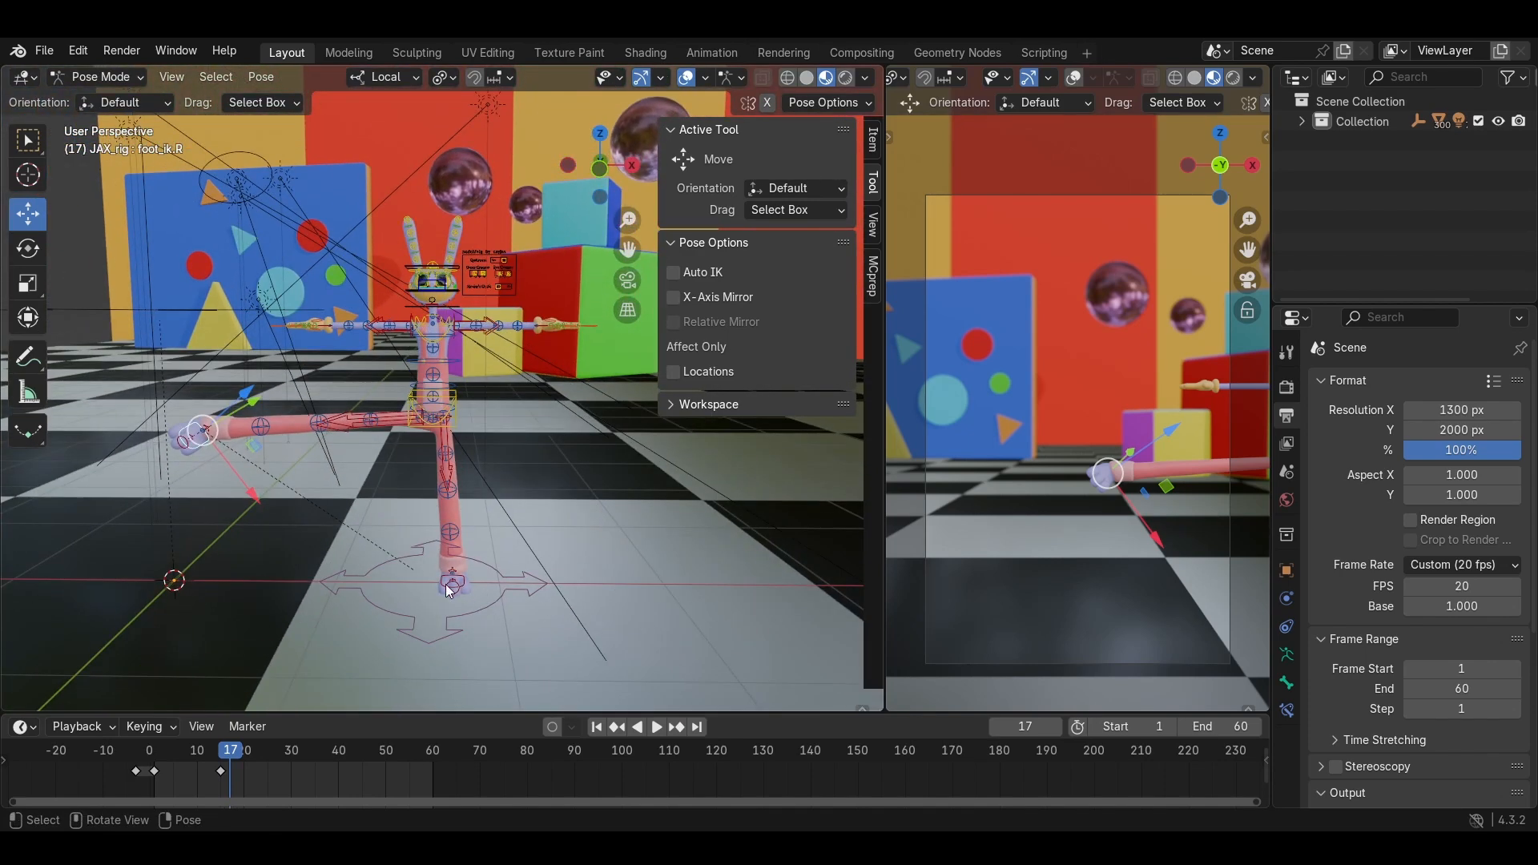
Try moving the right hand's IK control down toward the body at frame 17, and cancel the move.
scroll(441, 315, "up", 5)
middle_click_drag(465, 298, 441, 364, "shift")
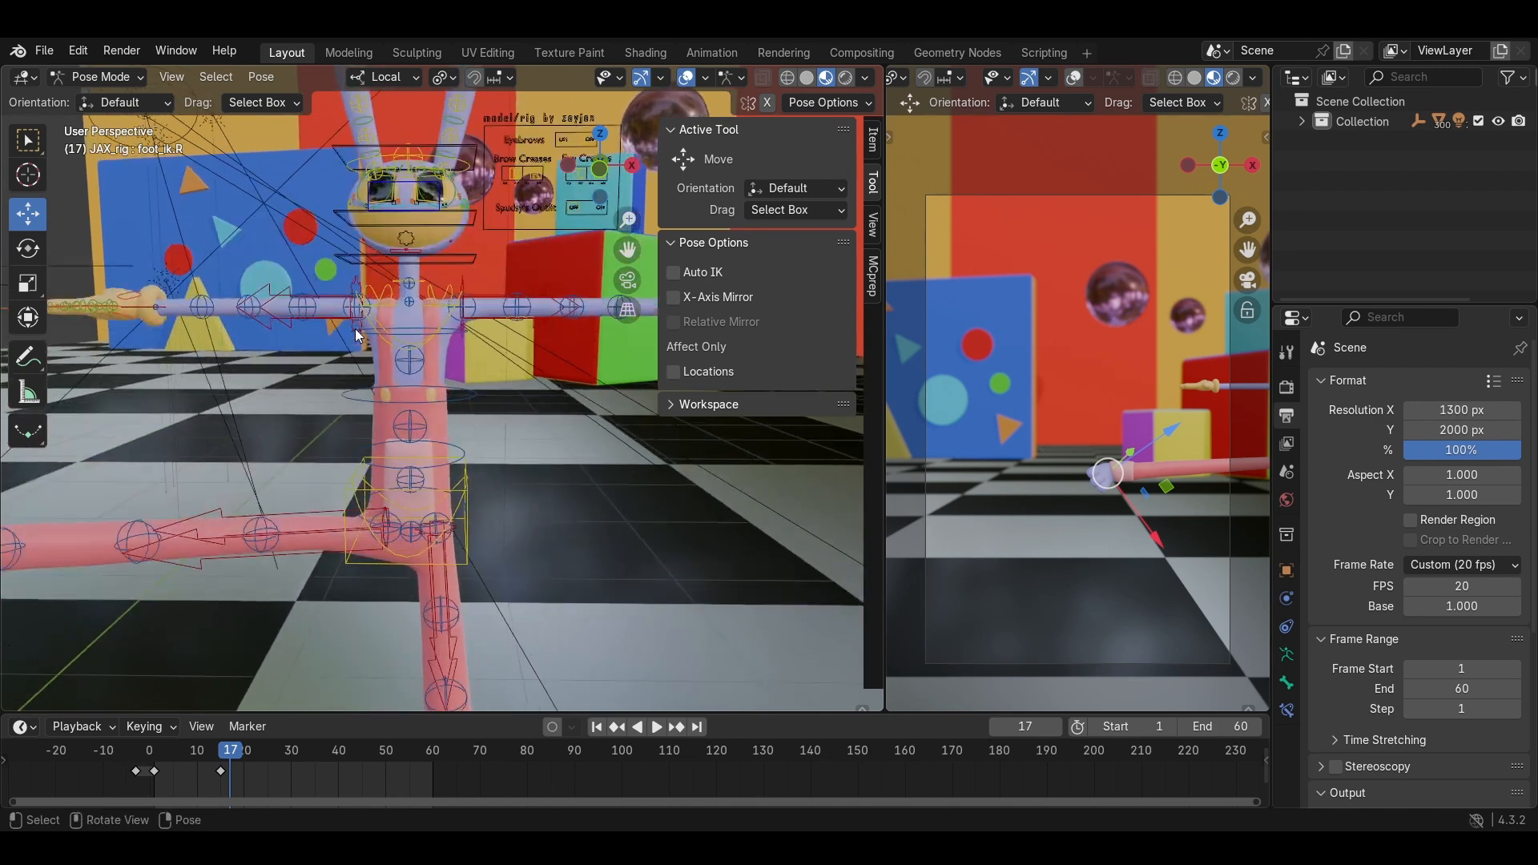
middle_click_drag(158, 327, 261, 351, "shift")
left_click(242, 333)
key("g")
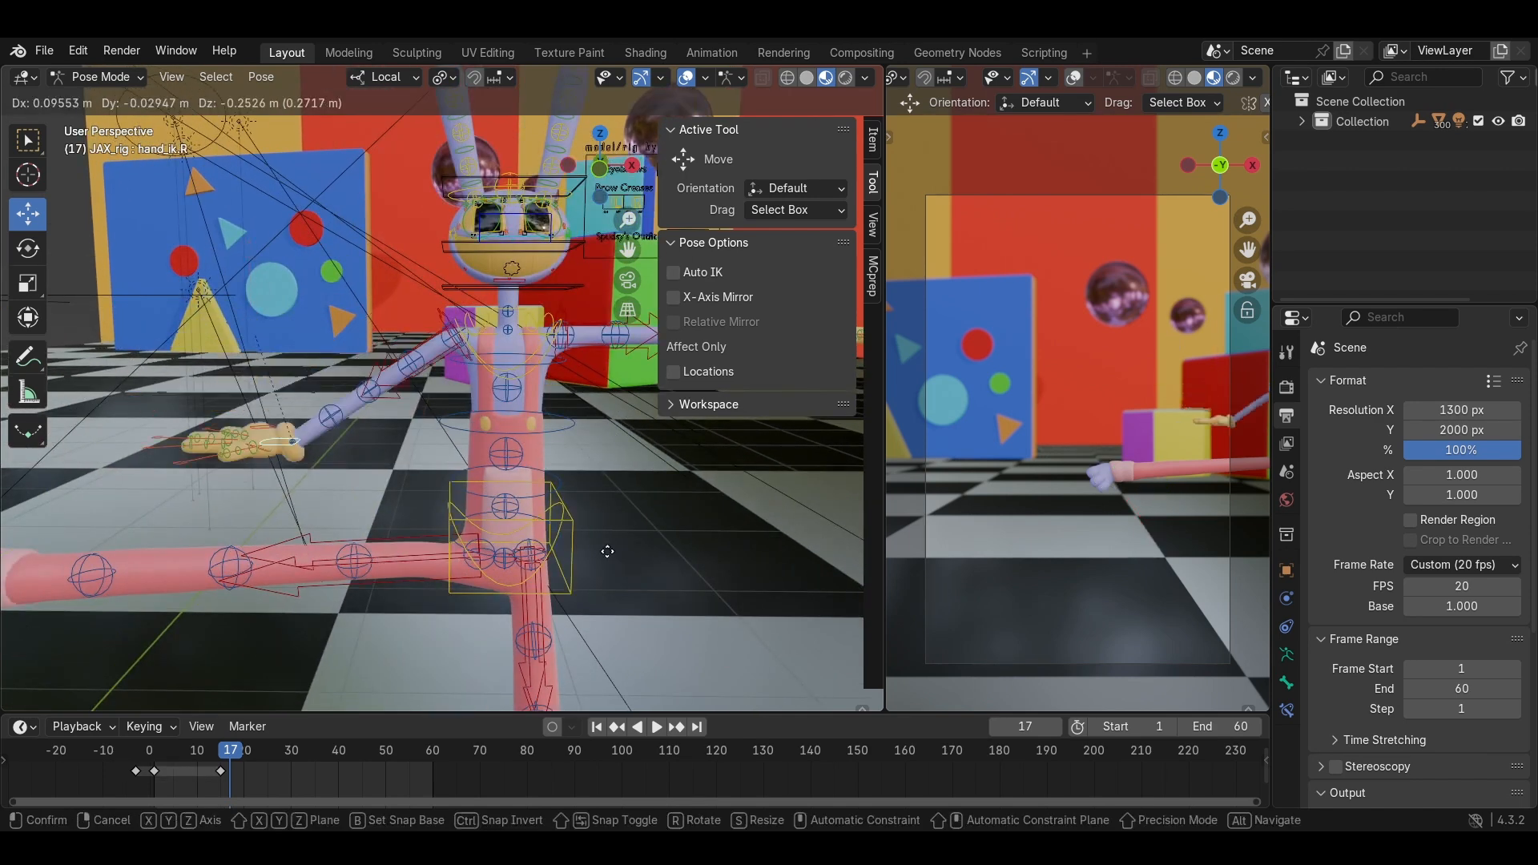
right_click(336, 428)
Try rotating the right ear bone outward and downward at frame 17, and discard the rotations.
middle_click_drag(510, 367, 384, 600, "shift")
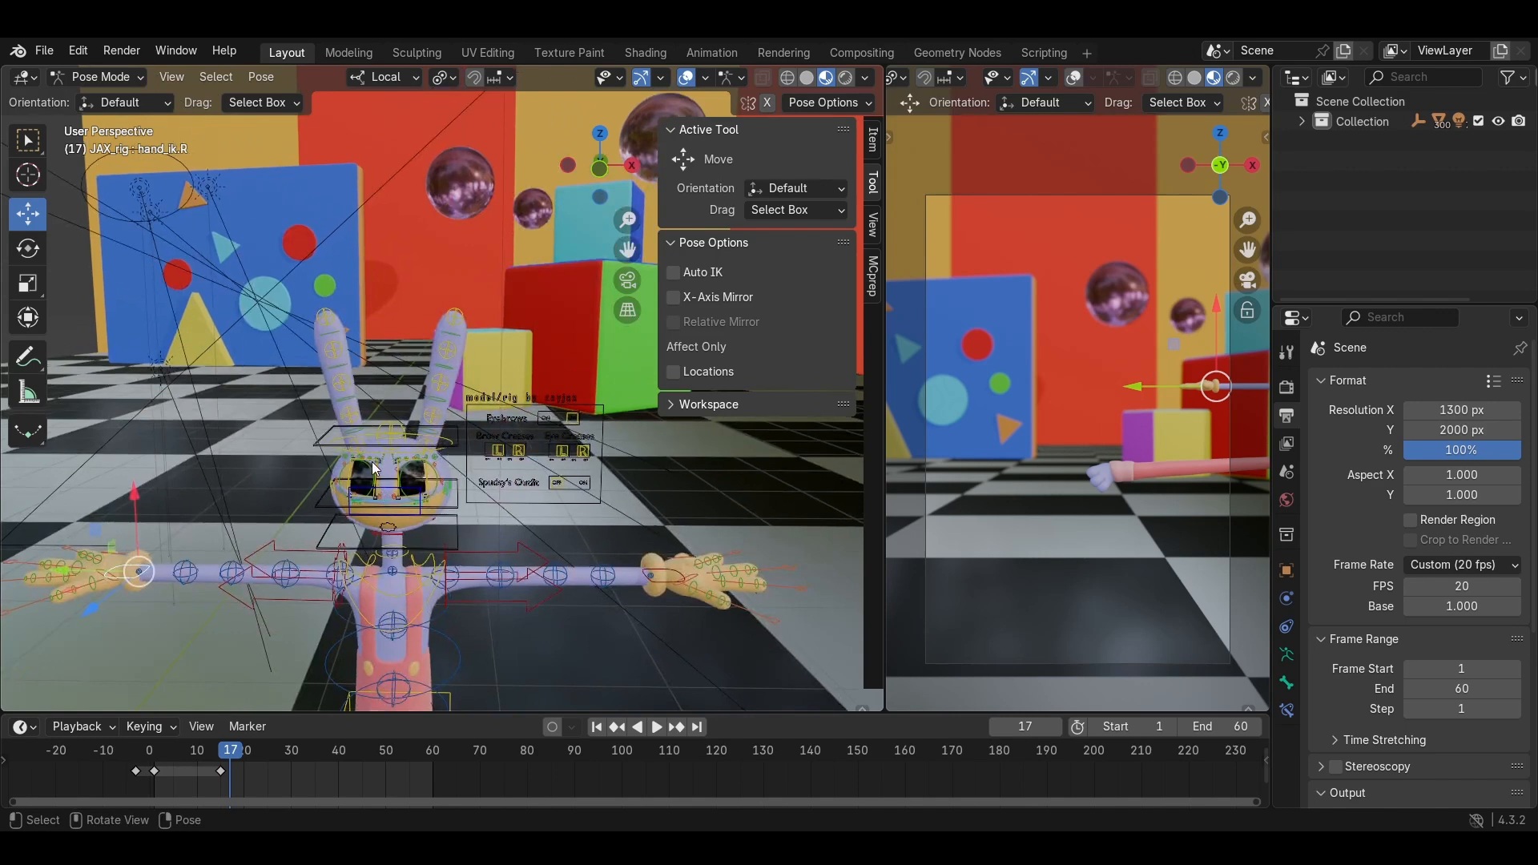
left_click(361, 430)
middle_click_drag(442, 434, 478, 413, "shift")
key("r")
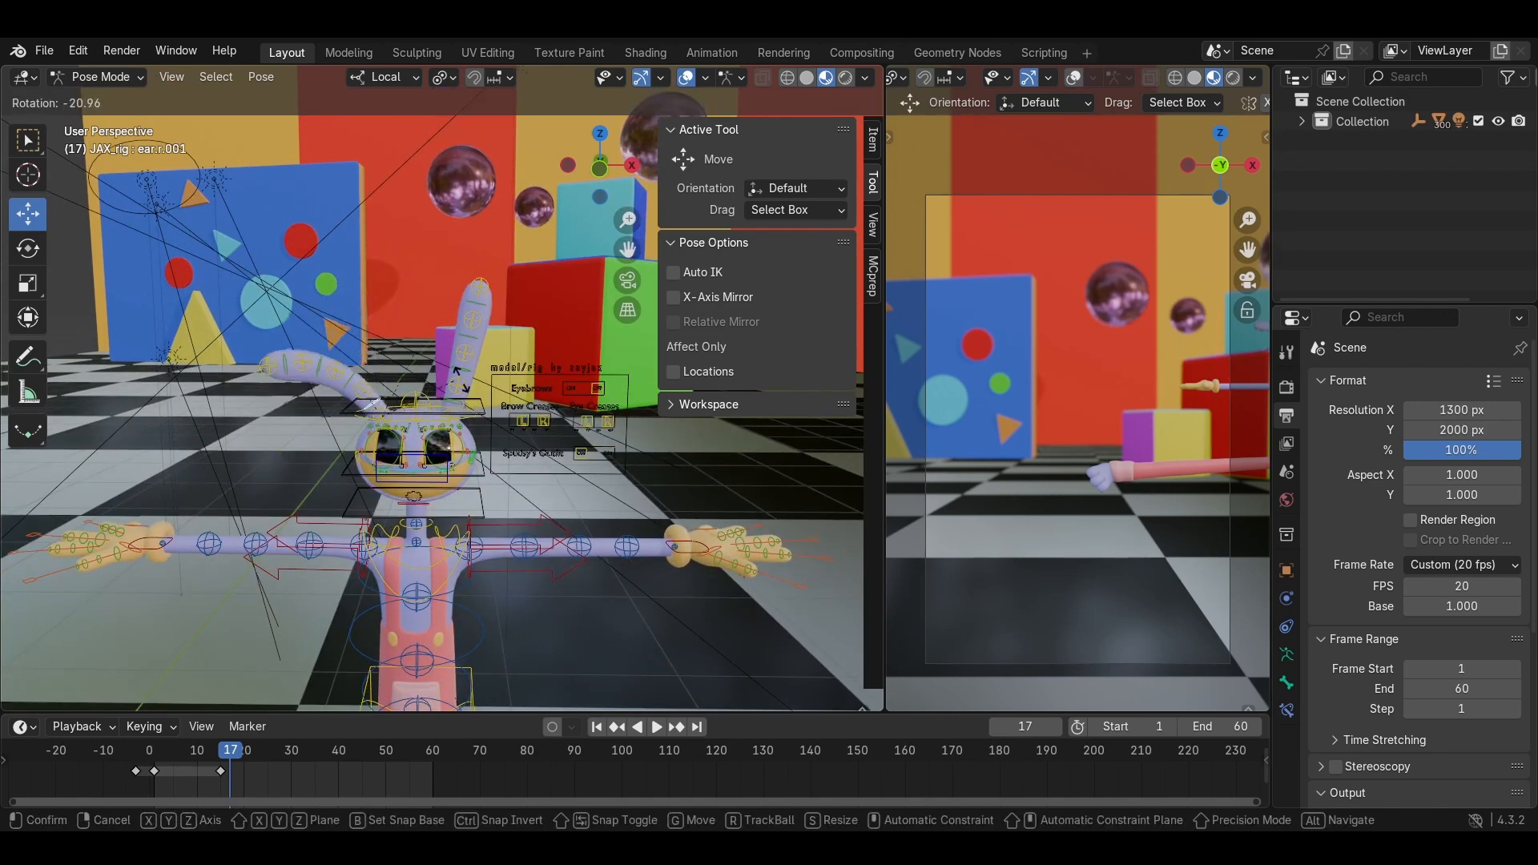
left_click(450, 448)
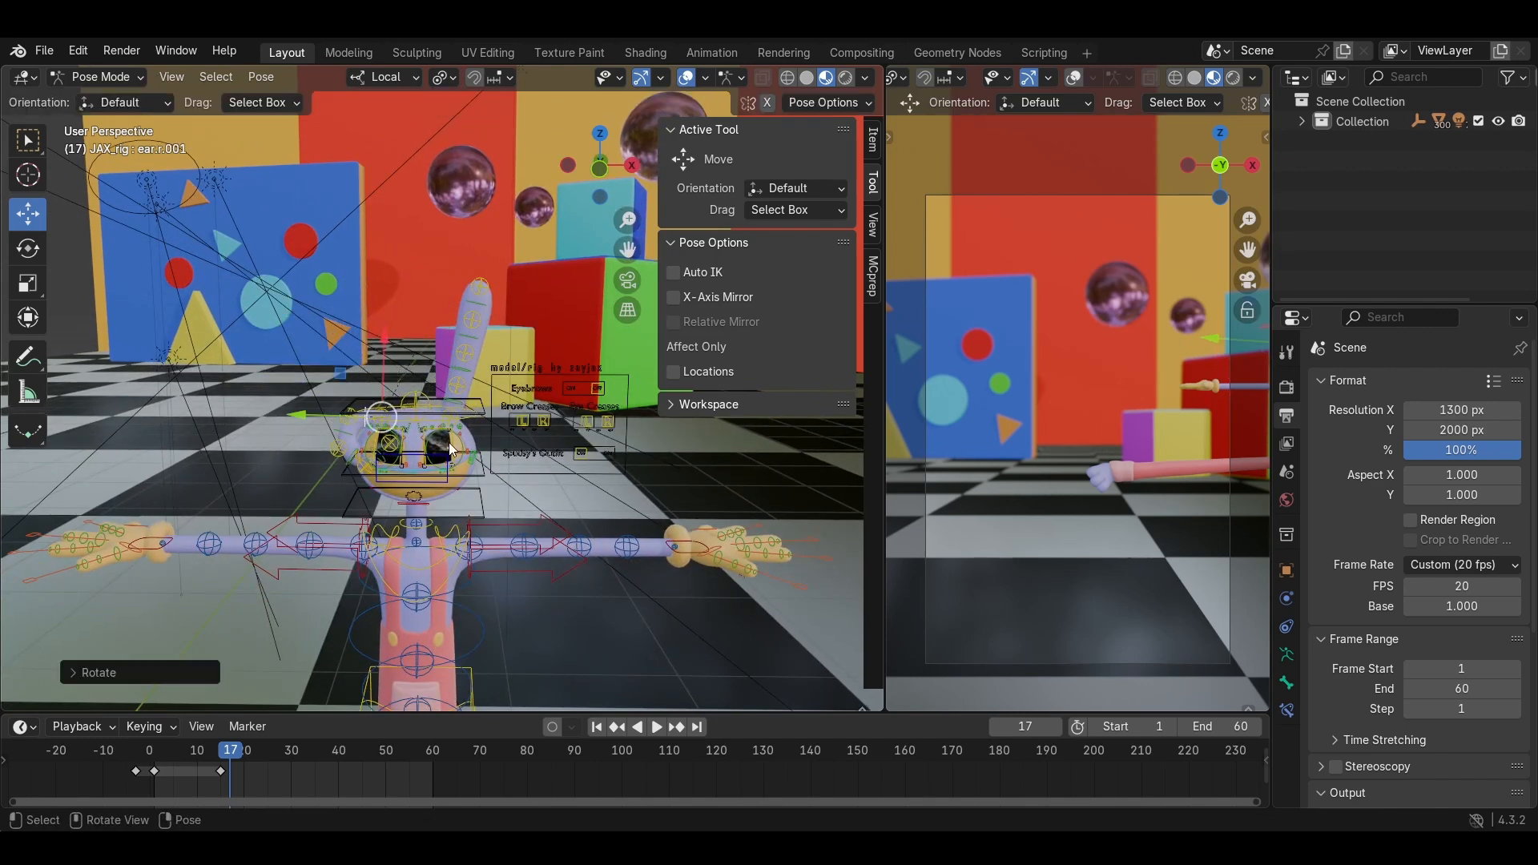
key("ctrl+z")
key("r")
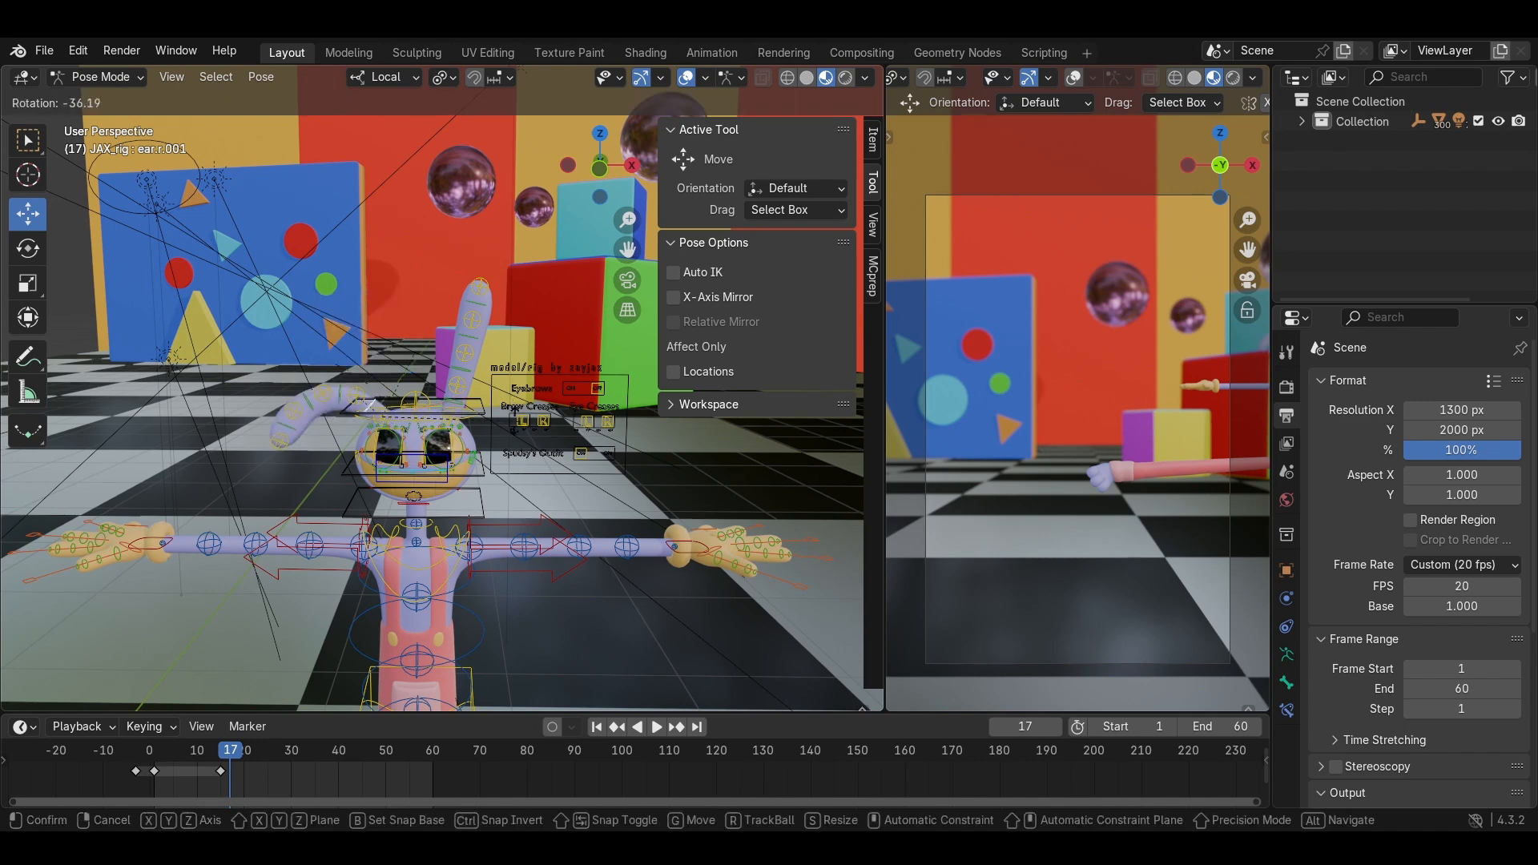
right_click(527, 495)
Select the right foot's IK control on the rabbit's outstretched leg.
middle_click_drag(526, 495, 552, 385, "shift")
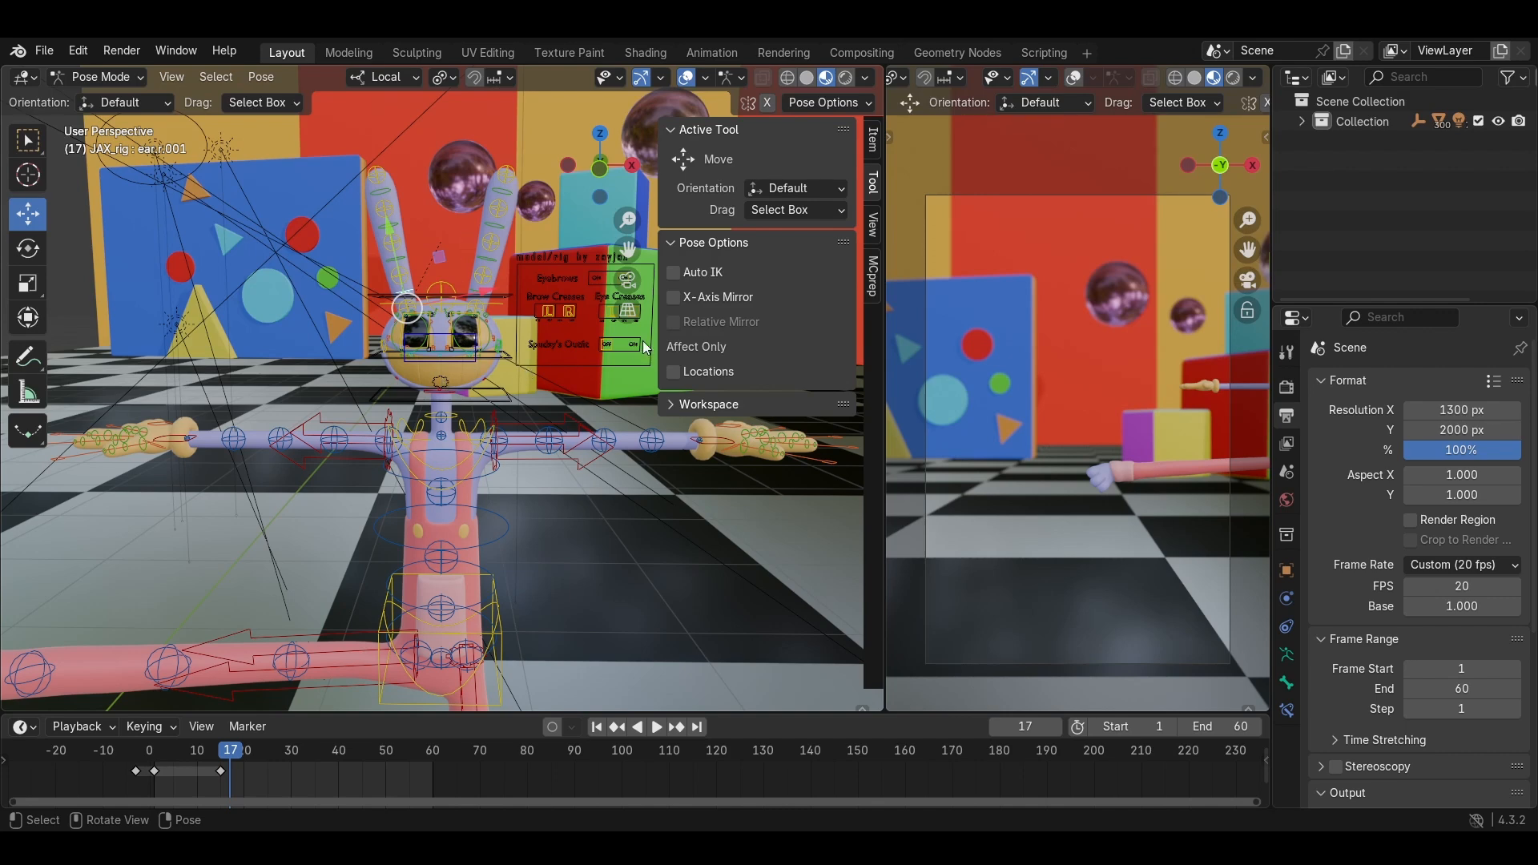
scroll(502, 485, "down", 6)
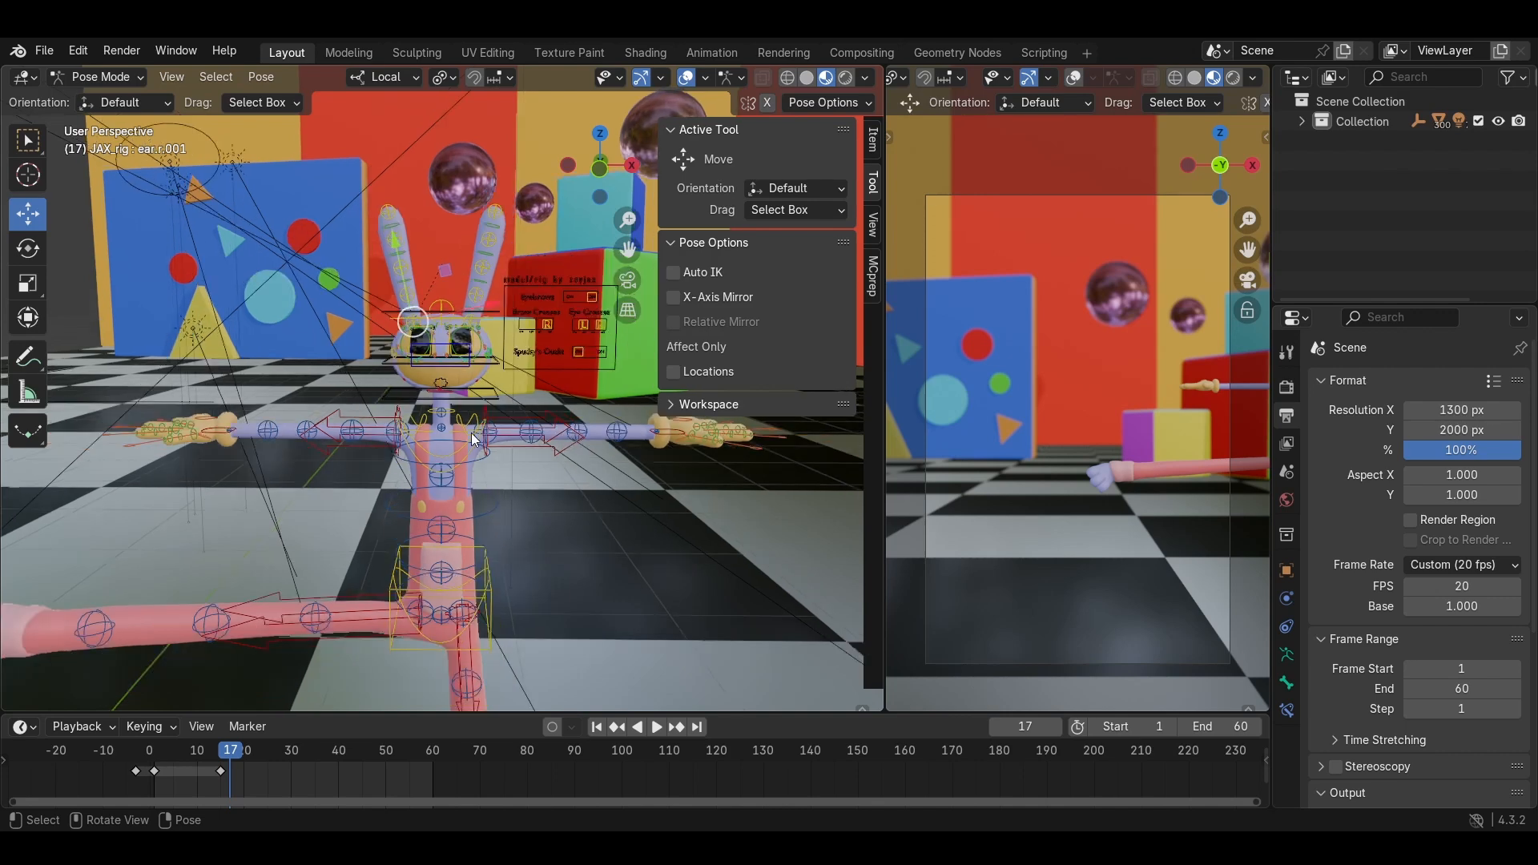
middle_click_drag(395, 391, 589, 351)
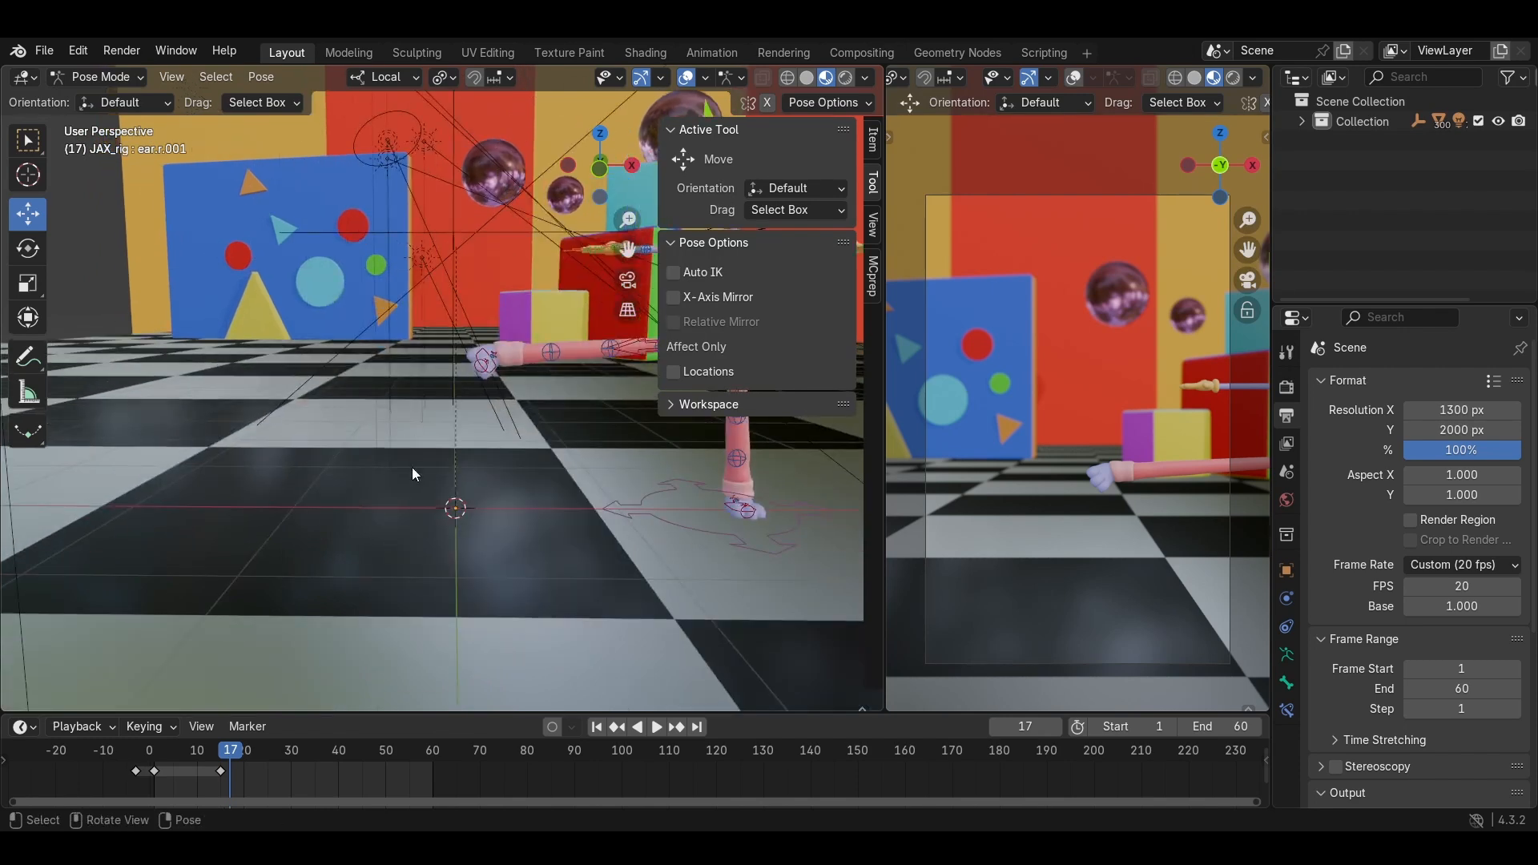
middle_click_drag(513, 312, 378, 378, "shift")
middle_click_drag(502, 429, 436, 440, "shift")
left_click(366, 397)
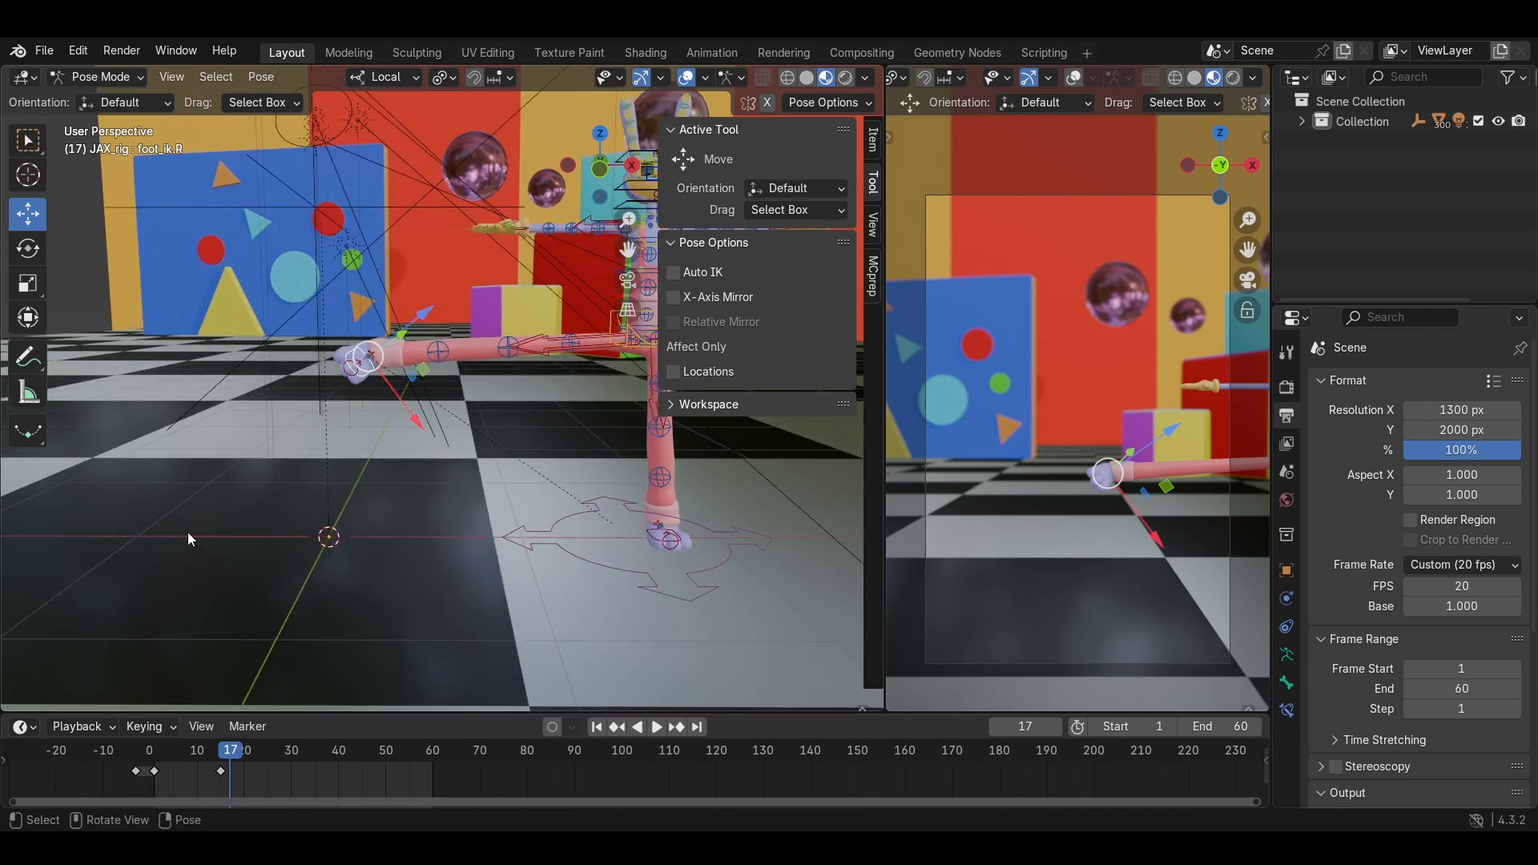
Shift the earliest keyframes of all bones to frame 0.
key("a")
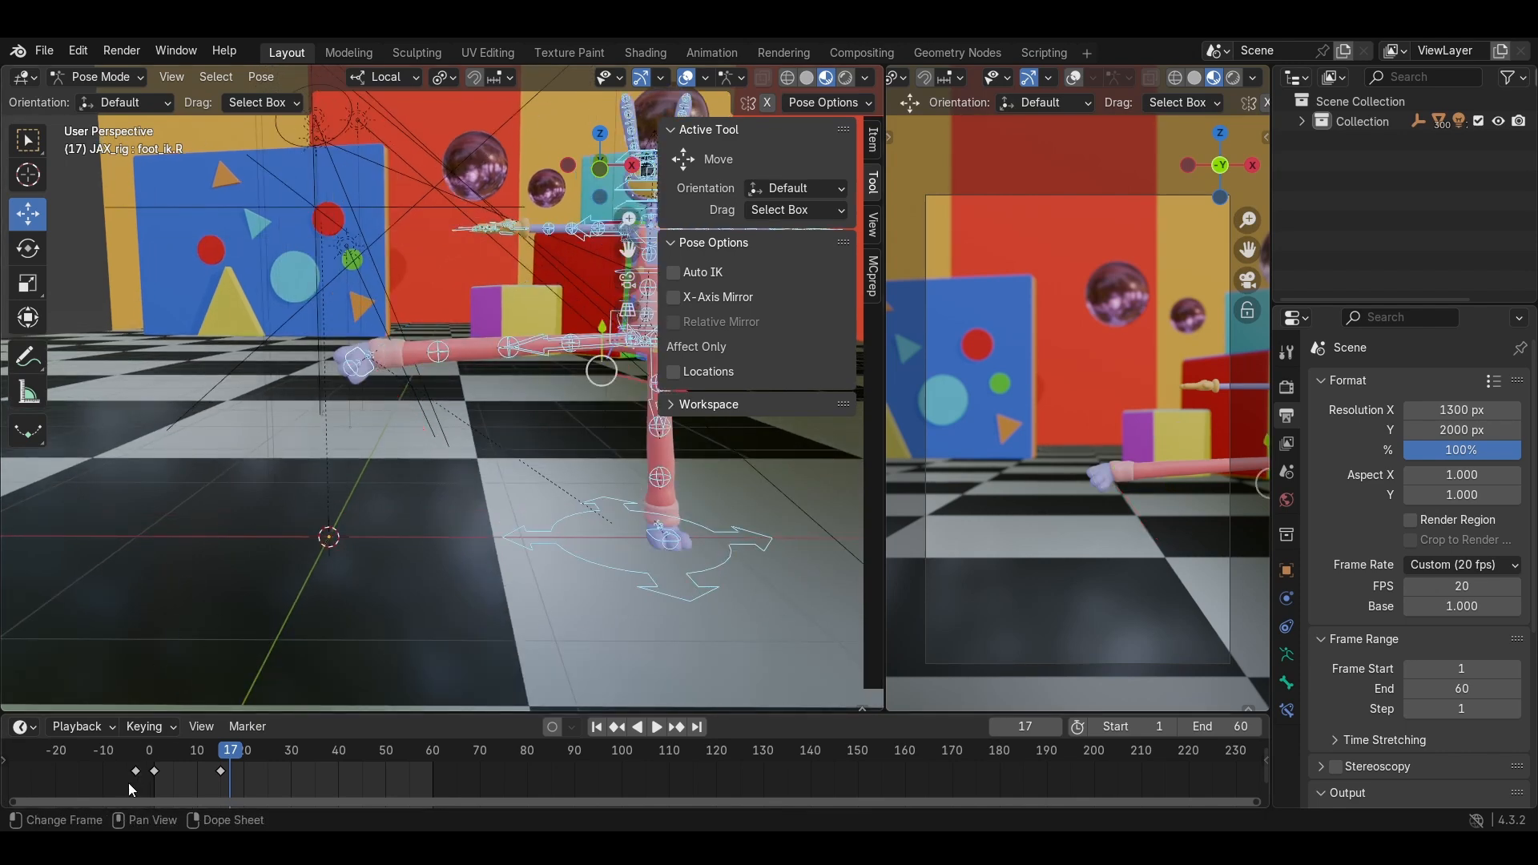
key("F2")
left_click_drag(134, 775, 154, 788)
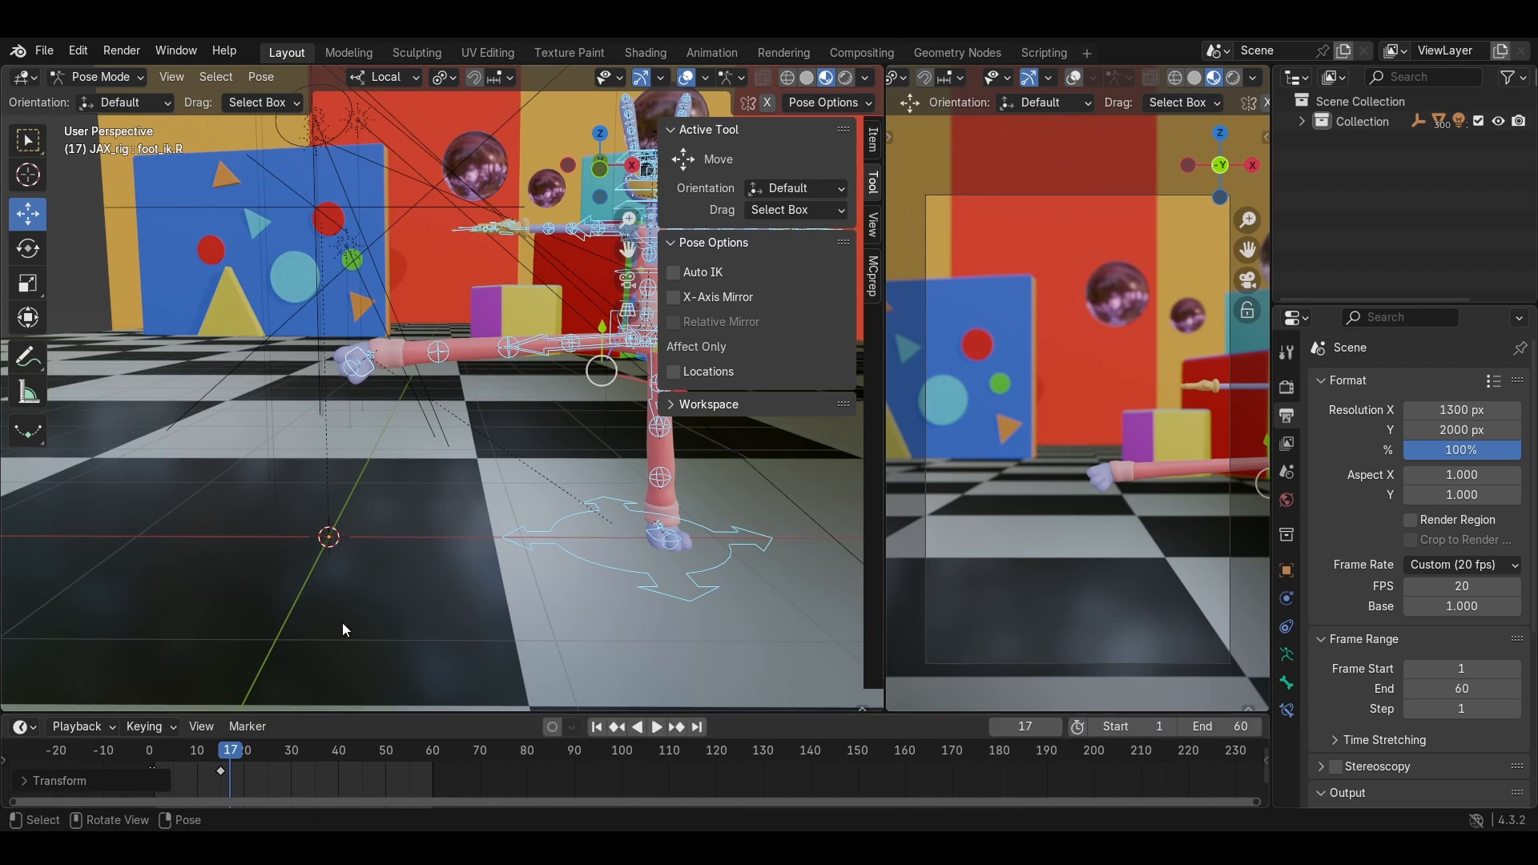
Select only the rig's root control under the rabbit's feet.
middle_click_drag(465, 444, 472, 479, "shift")
left_click(284, 450)
left_click(473, 482)
scroll(488, 480, "down", 3)
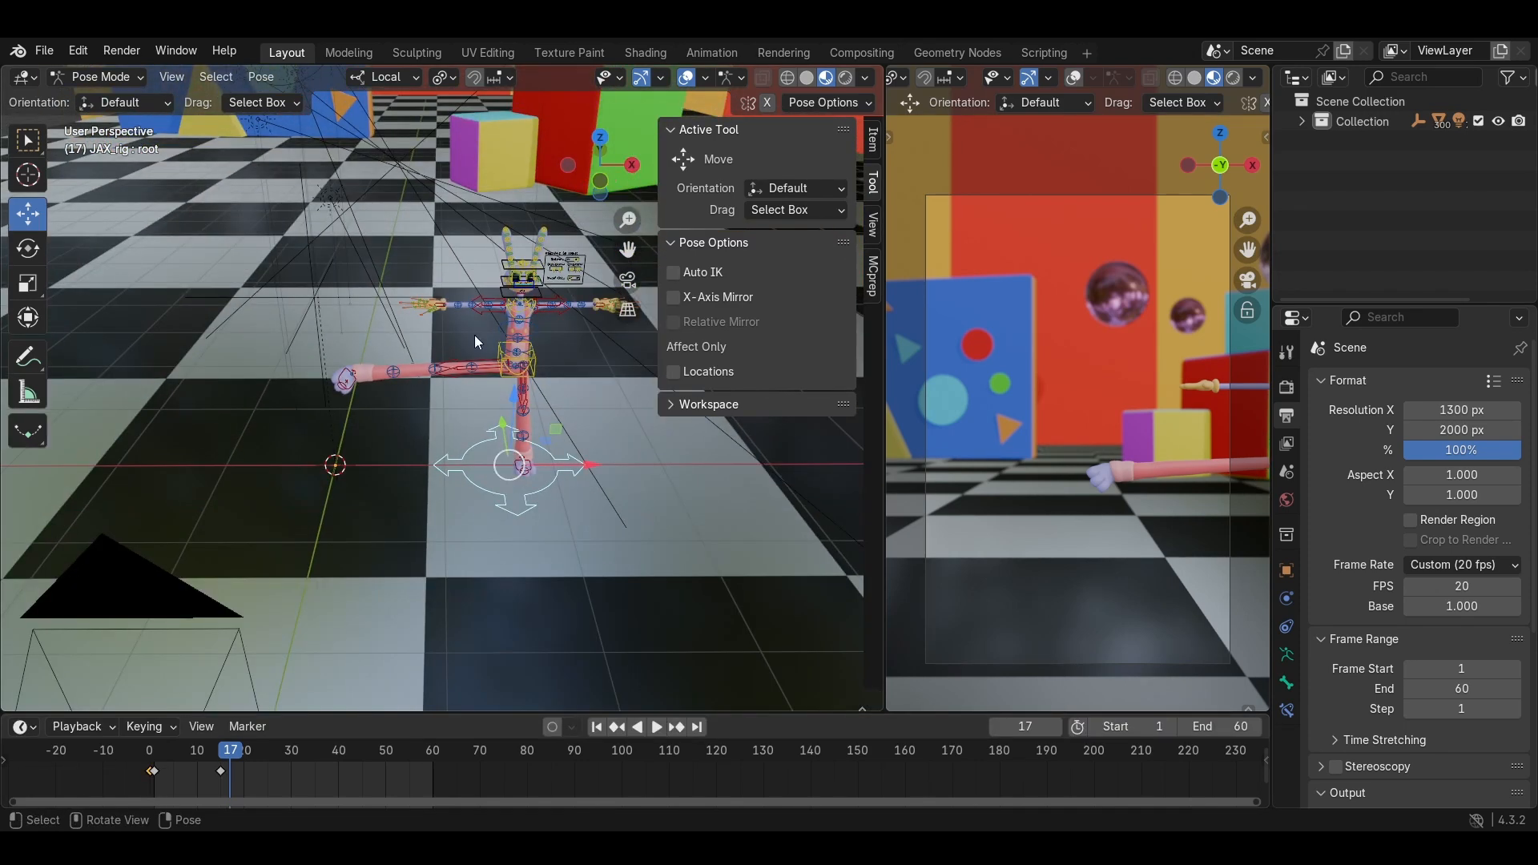
middle_click_drag(473, 353, 465, 297)
scroll(461, 308, "up", 4)
middle_click_drag(376, 380, 453, 379, "shift")
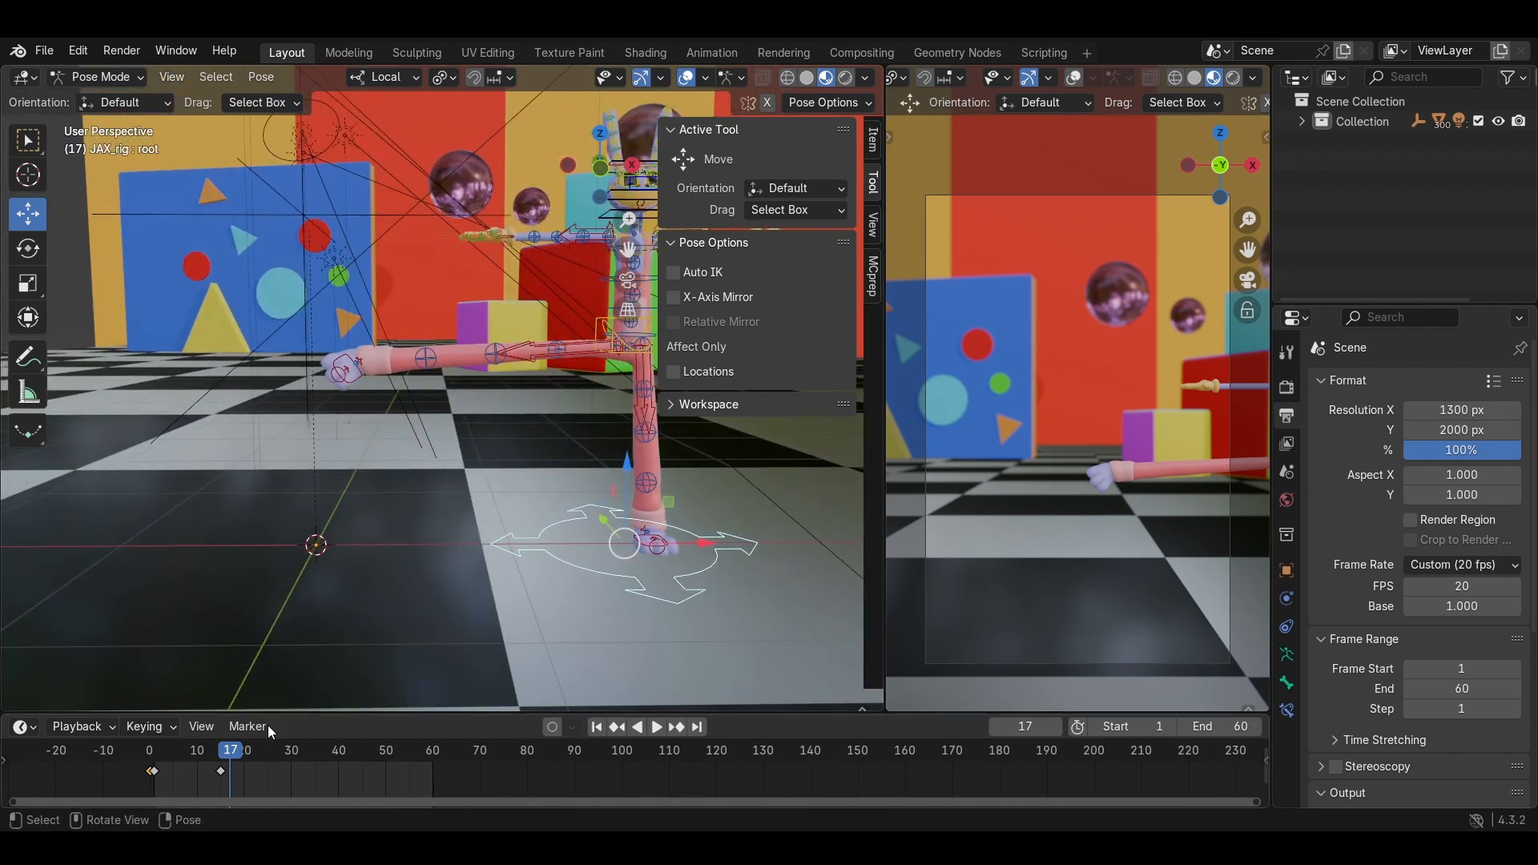
Copy the frame 0 keyframes of every bone and paste them at frame 30.
key("space")
left_click(155, 756)
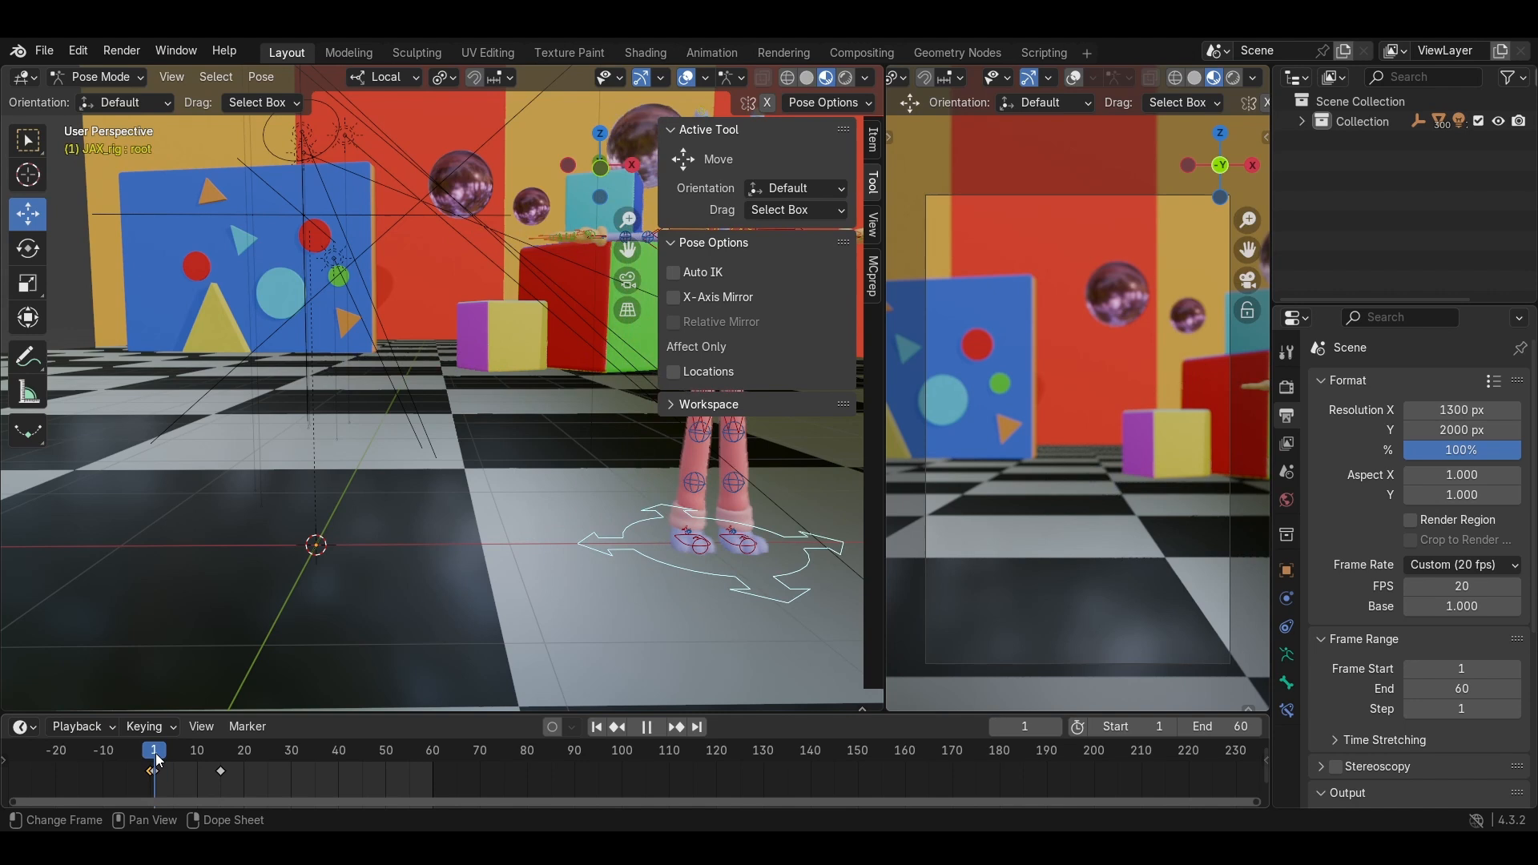
left_click_drag(156, 757, 290, 754)
key("space")
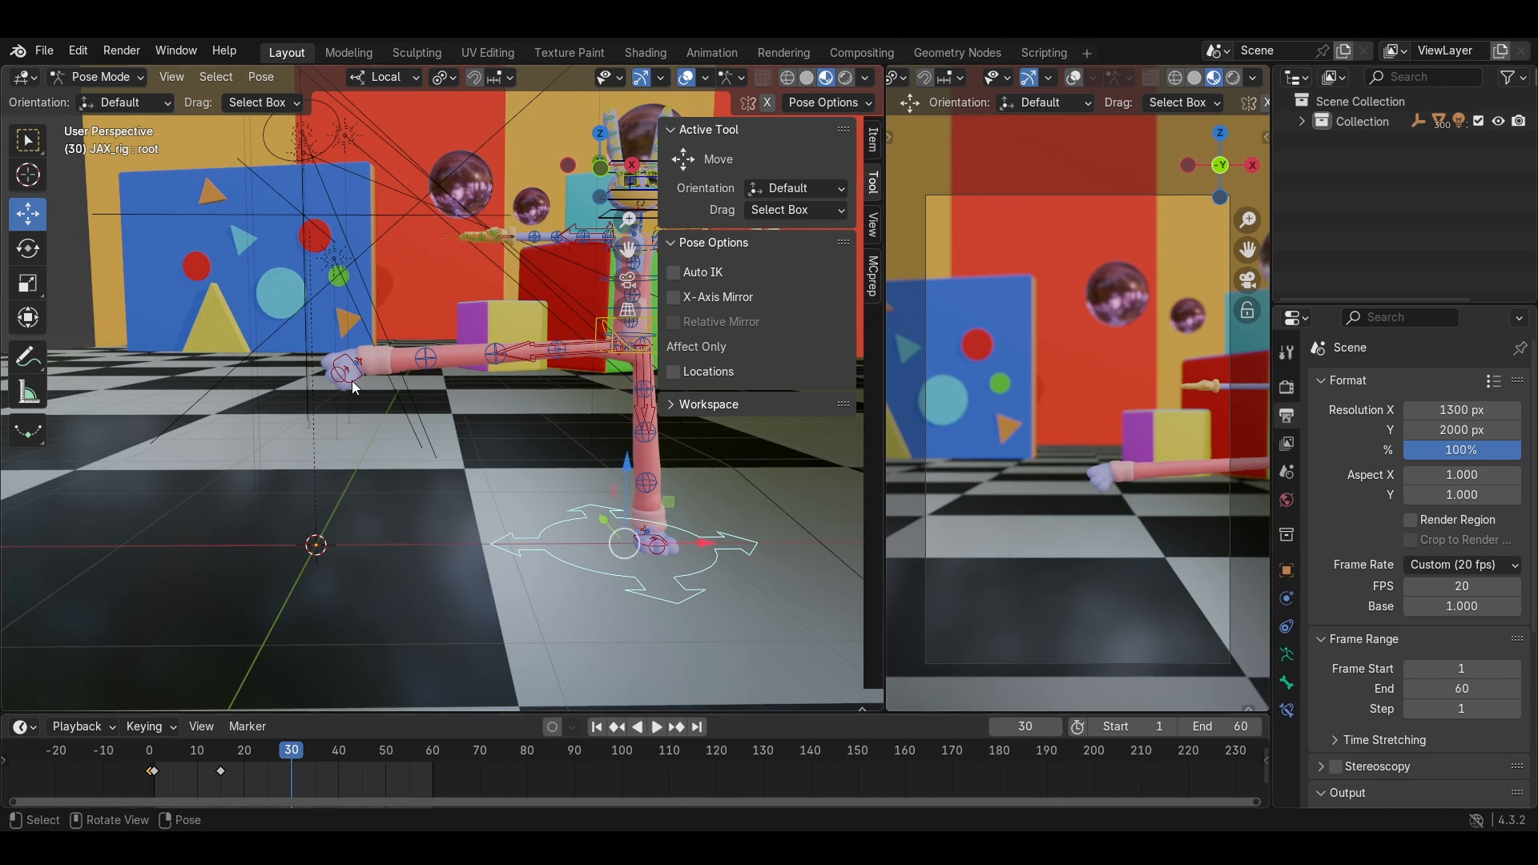
key("a")
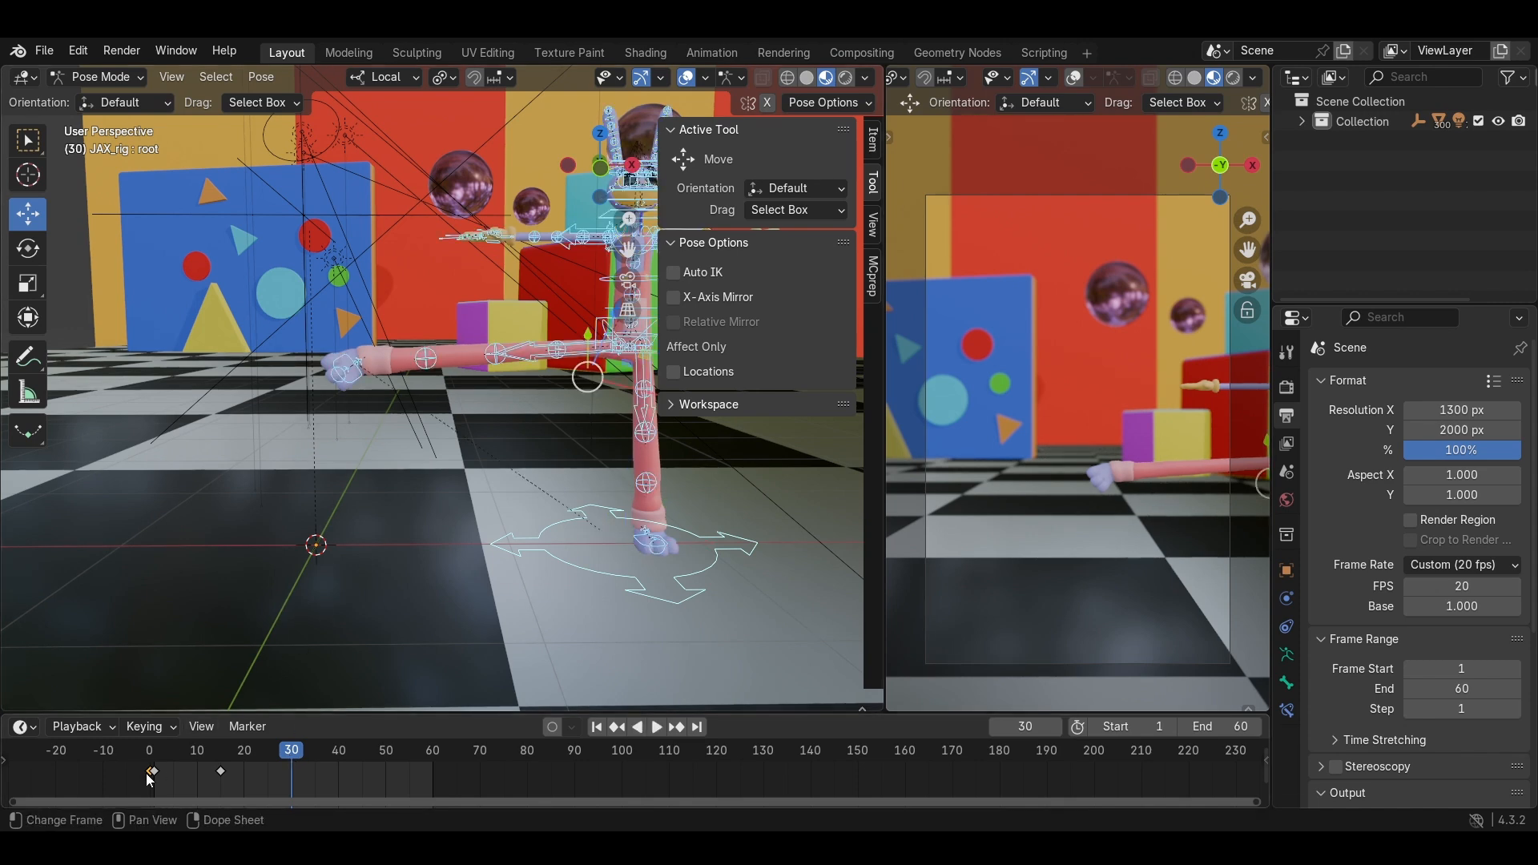
key("ctrl+v")
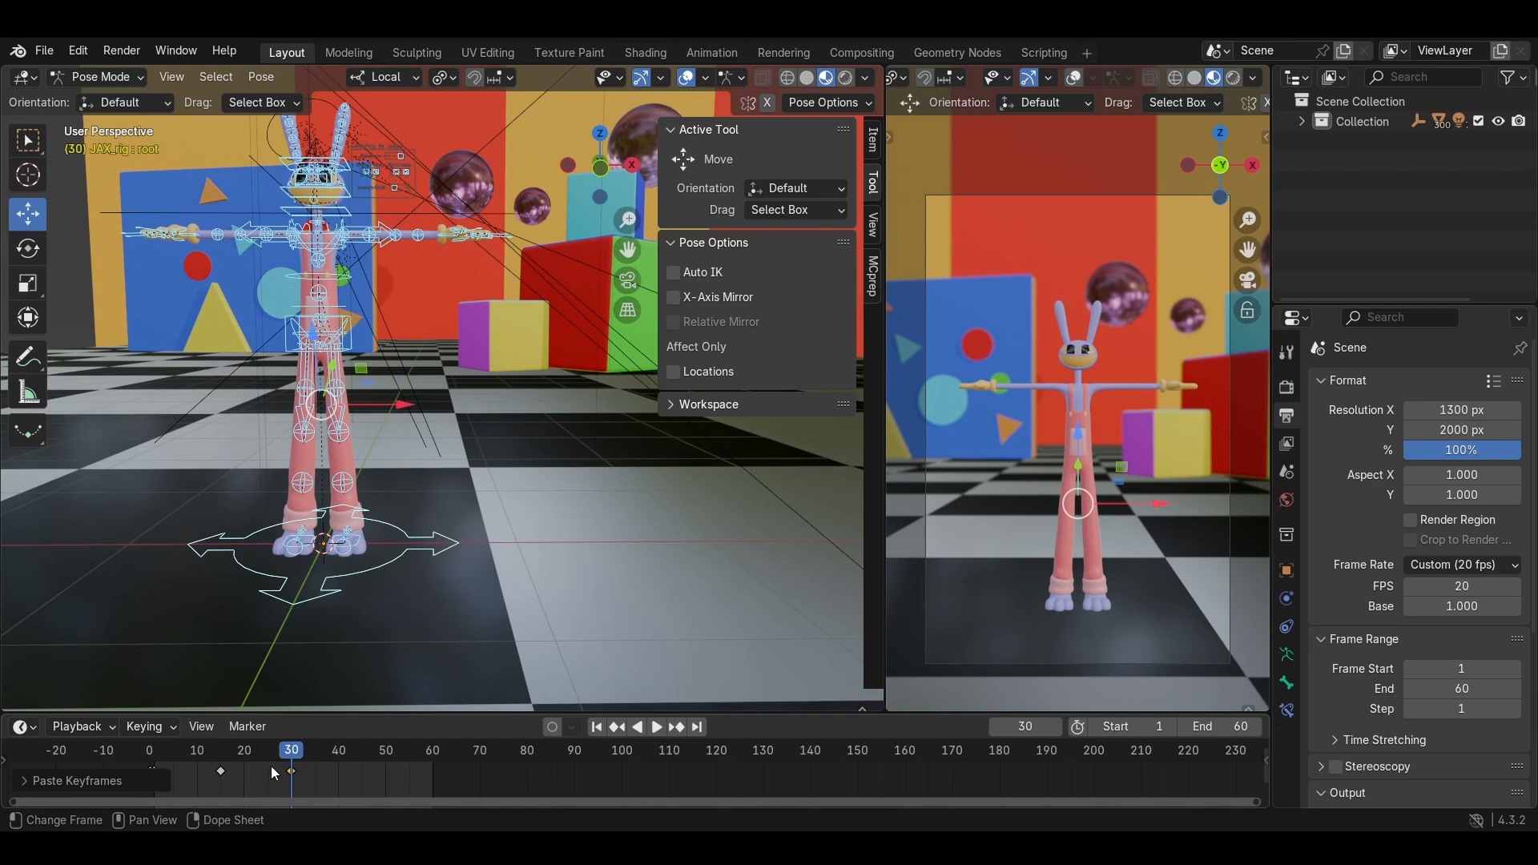
Play the animation from the start to review the motion into the frame 30 pose.
key("space")
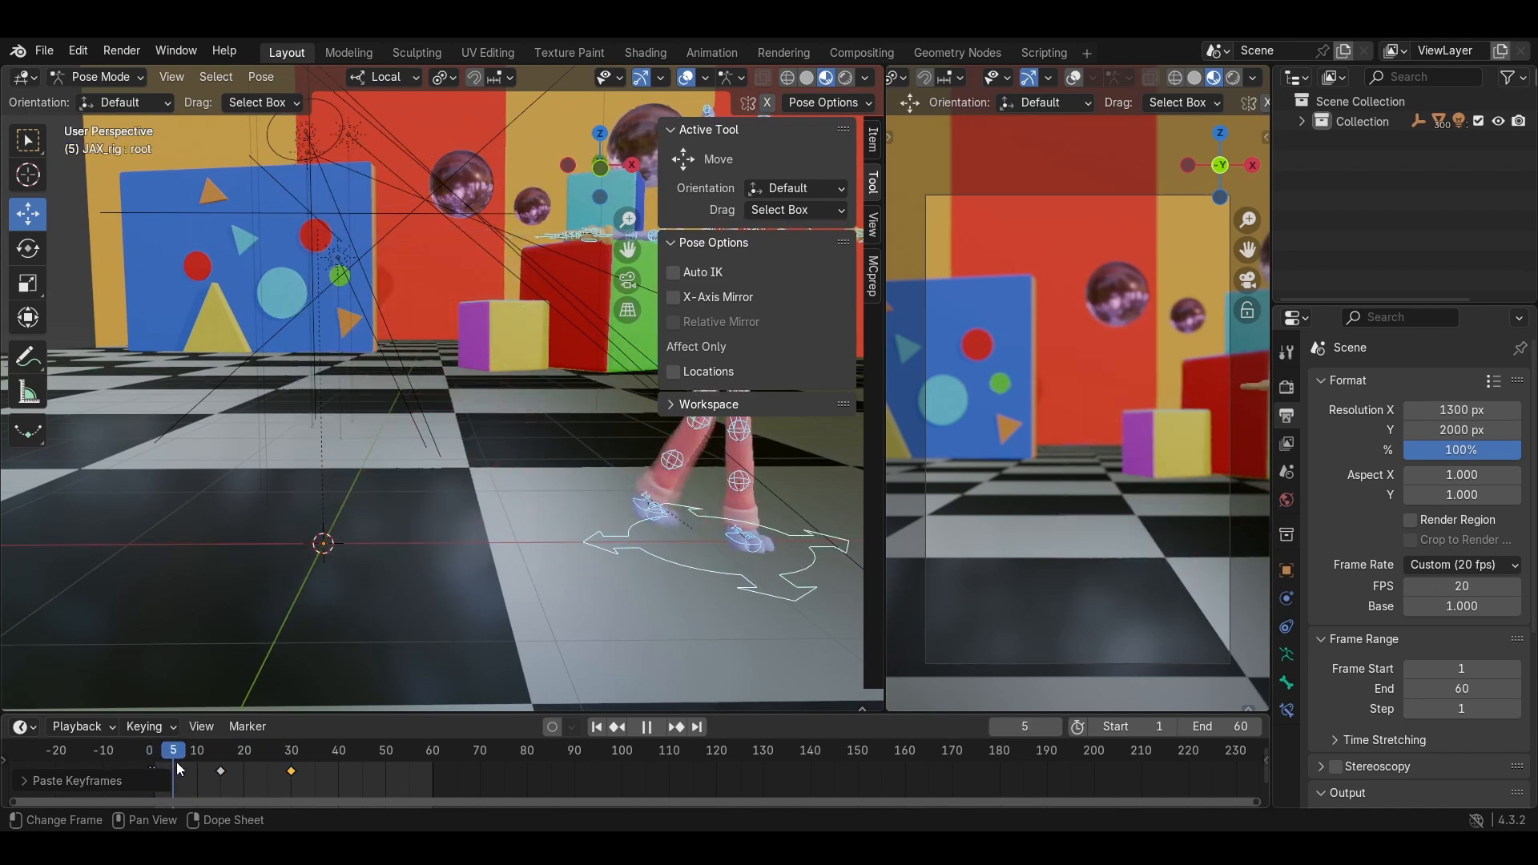
left_click_drag(176, 761, 146, 770)
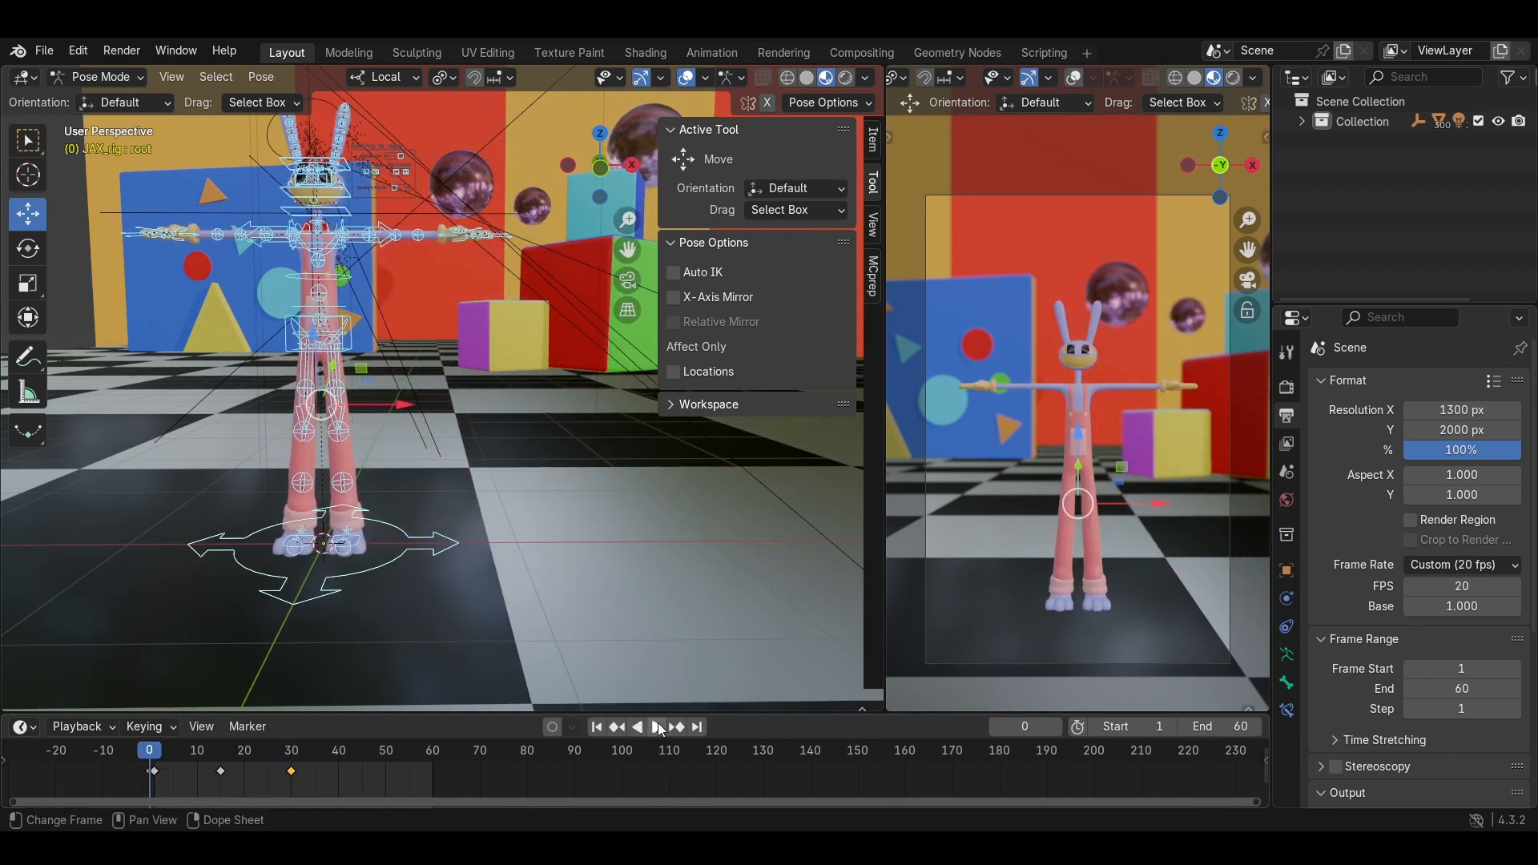
left_click(659, 726)
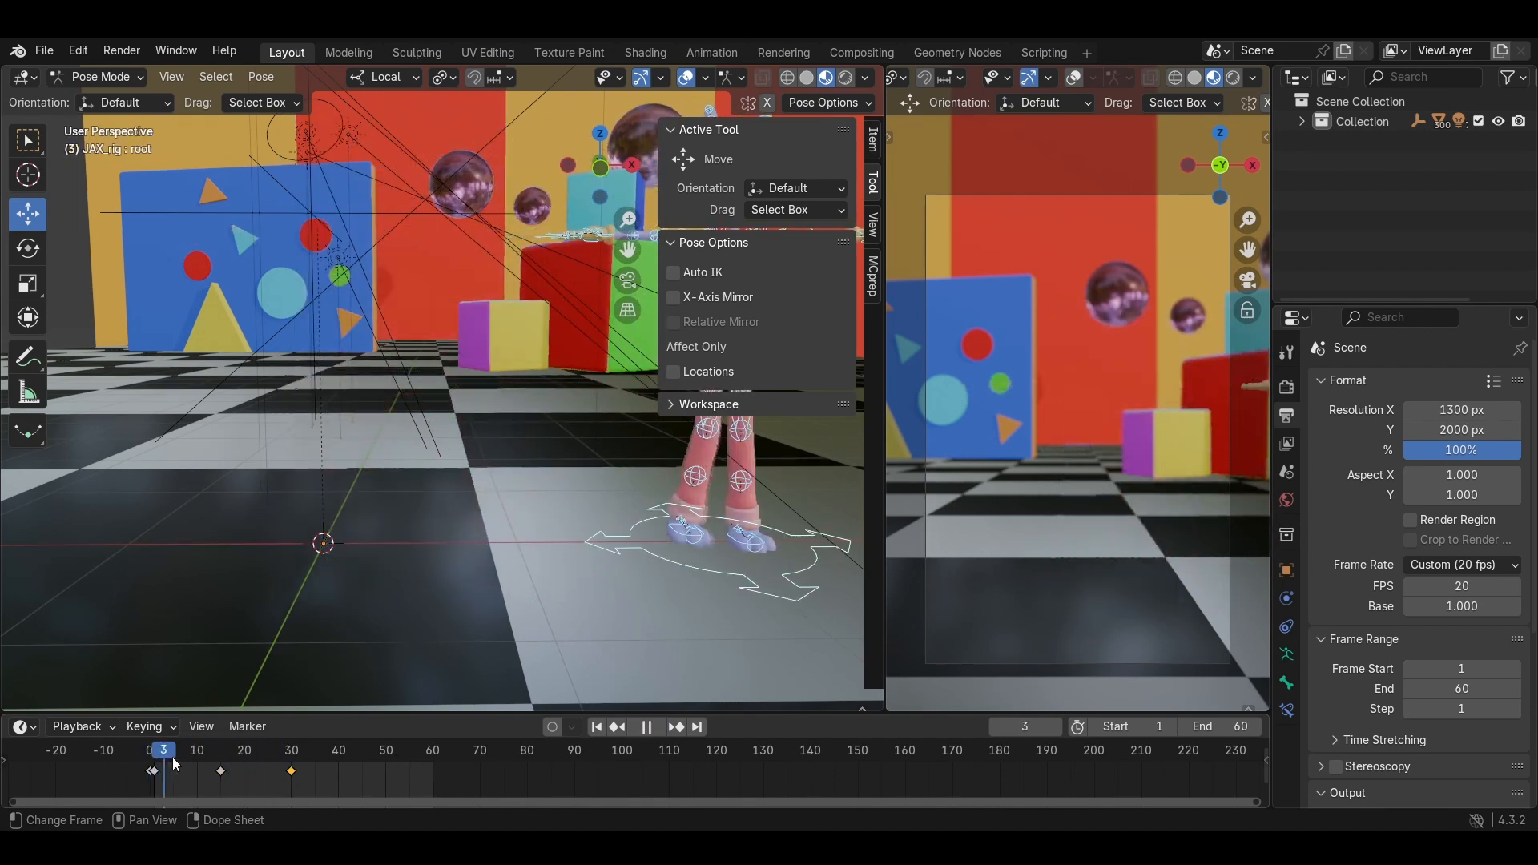
At frame 15, rotate the right foot's IK control so the toes point upward, and raise it about 0.2 m.
mouse_move(211, 757)
left_mouse_down()
mouse_move(278, 766)
mouse_move(219, 757)
left_mouse_up()
middle_click_drag(352, 503, 426, 324)
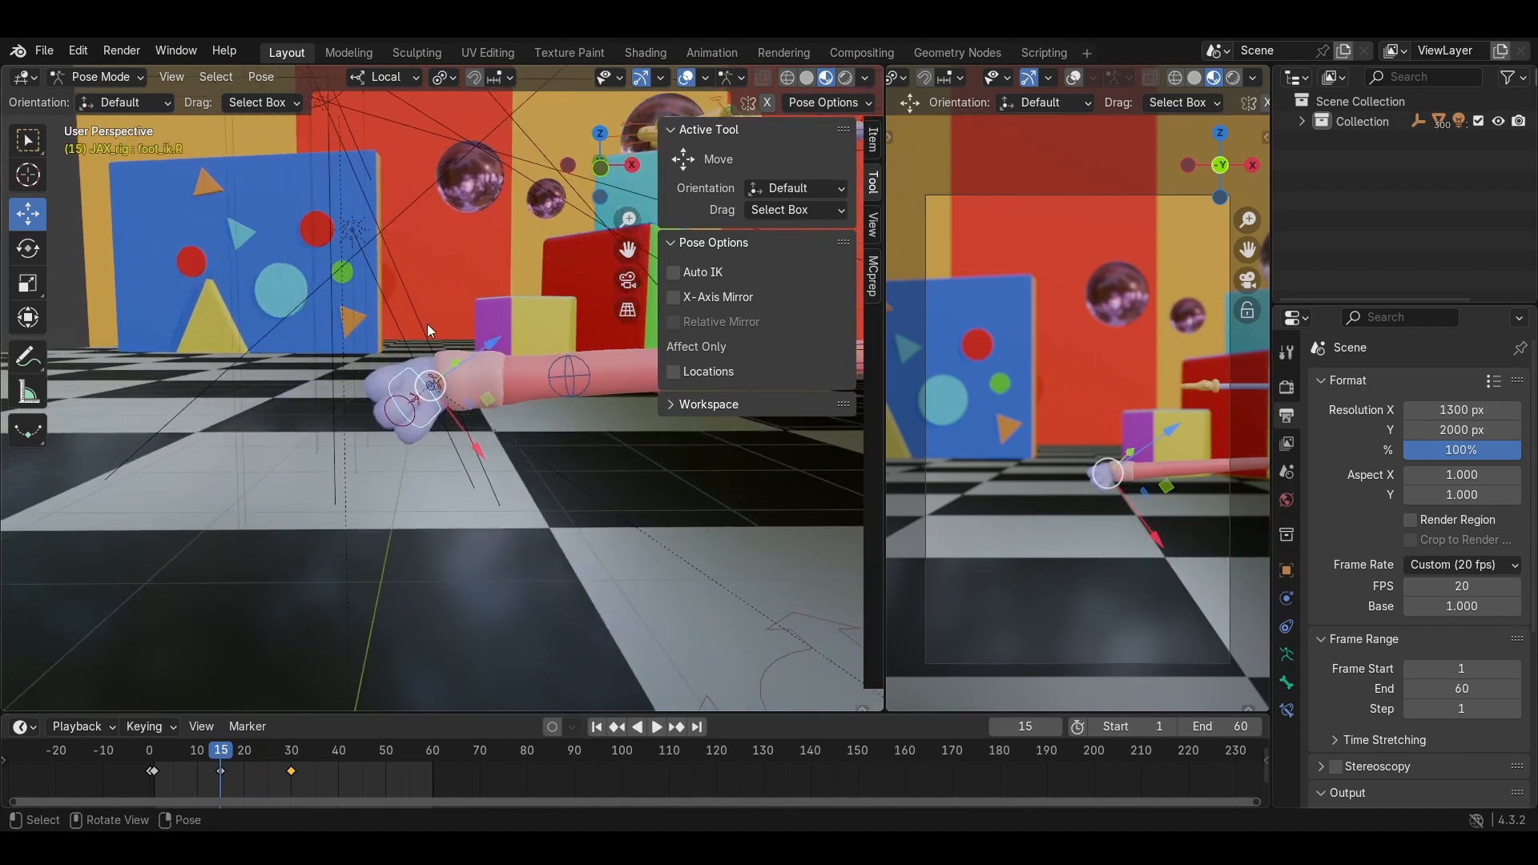
left_click(423, 333)
key("r")
left_click(466, 346)
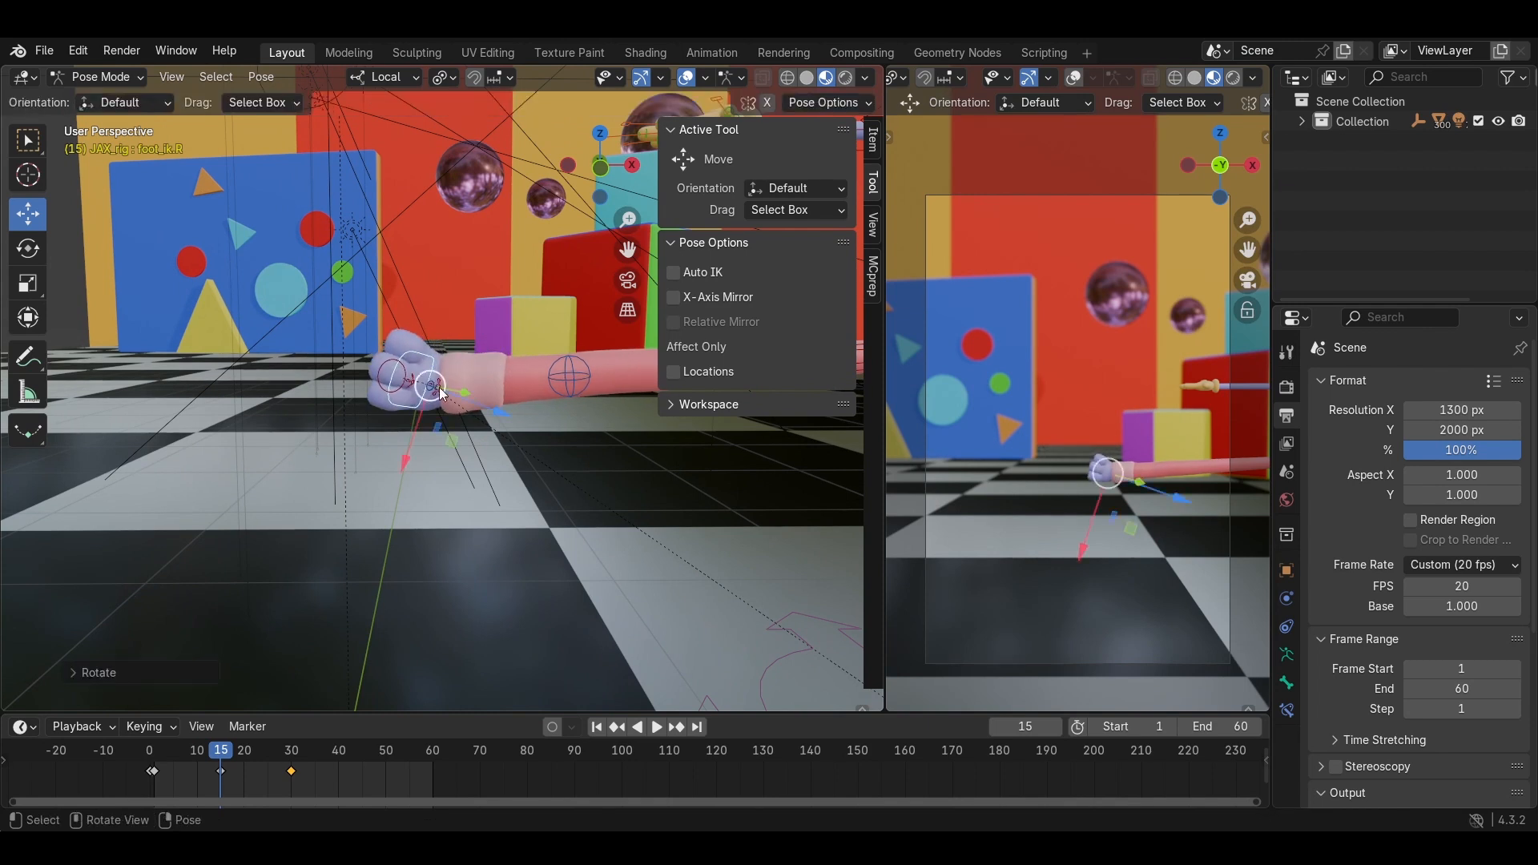
key("g")
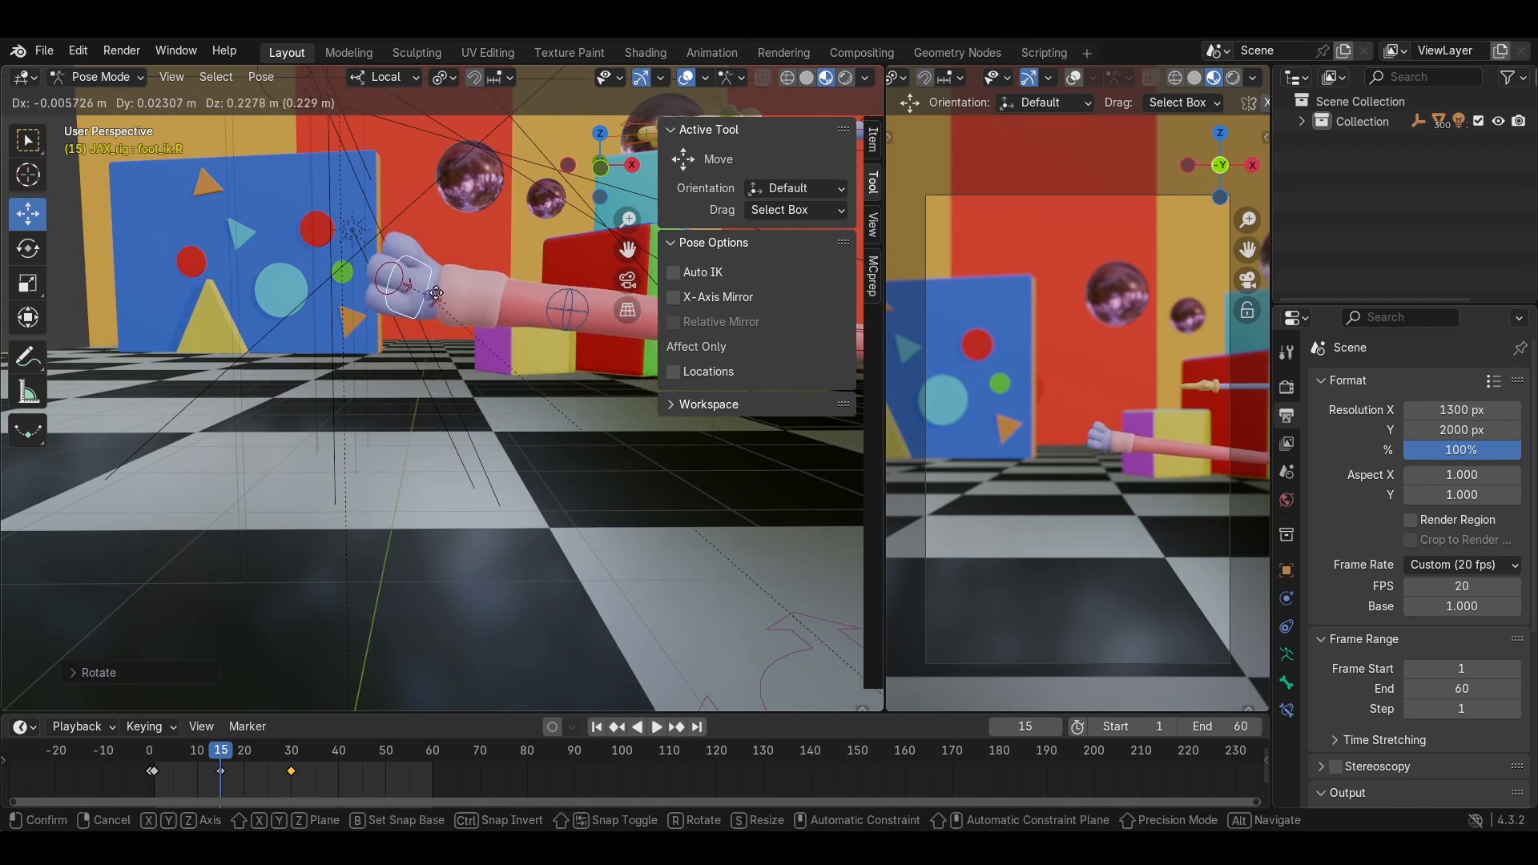
left_click(458, 317)
Rotate the right foot's IK control as seen from above and keyframe its pose at frame 15.
middle_click_drag(452, 268, 478, 320)
key("r")
left_click(498, 257)
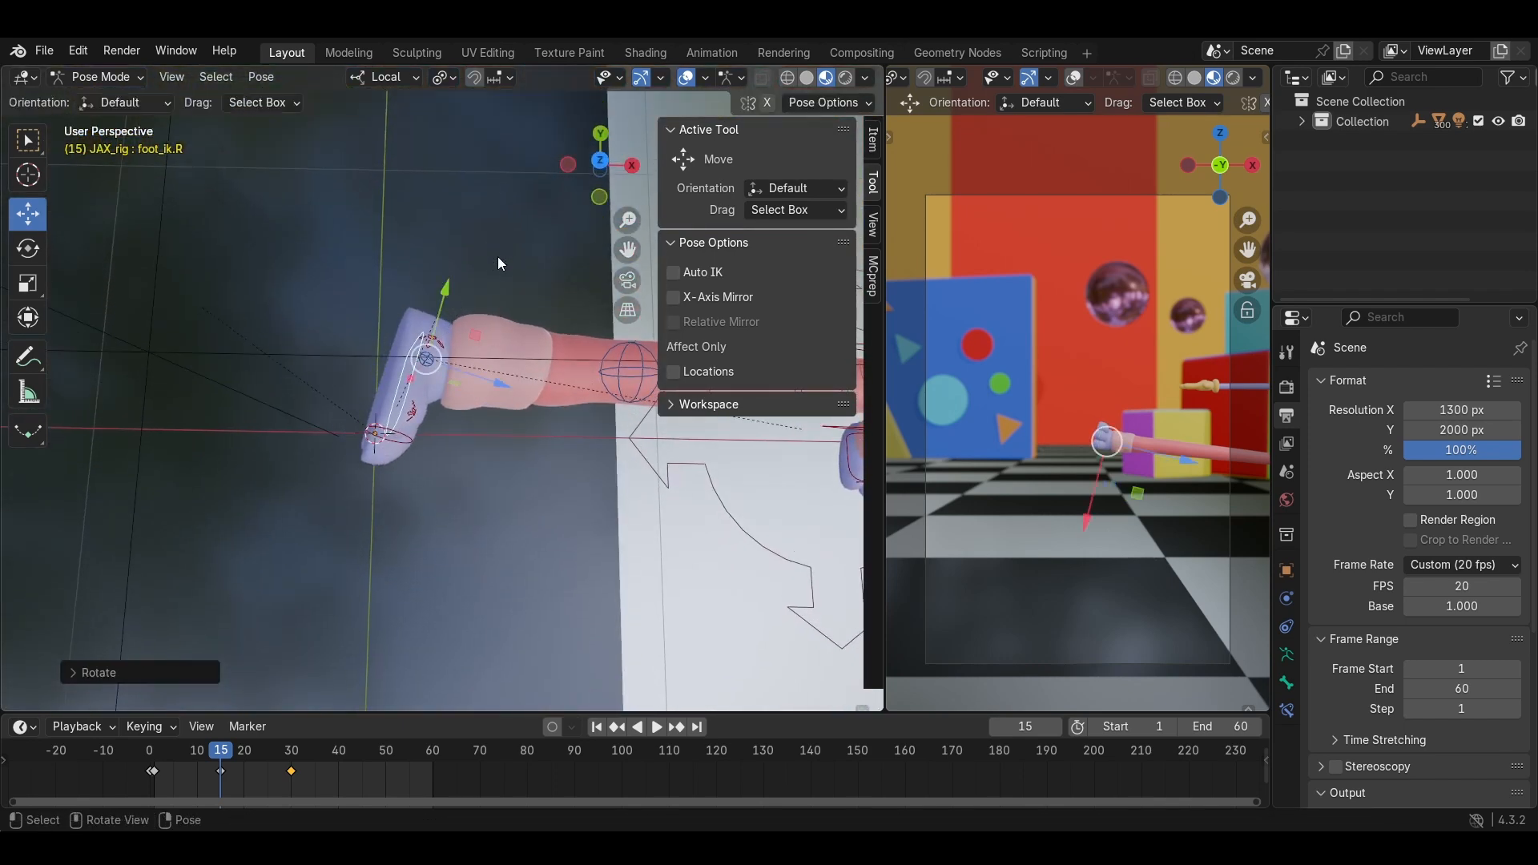
middle_click_drag(510, 377, 508, 304, "shift")
key("i")
Adjust the right foot's IK control at frame 22, rotating the foot of the stretched leg, and keyframe it.
middle_click_drag(498, 391, 498, 333)
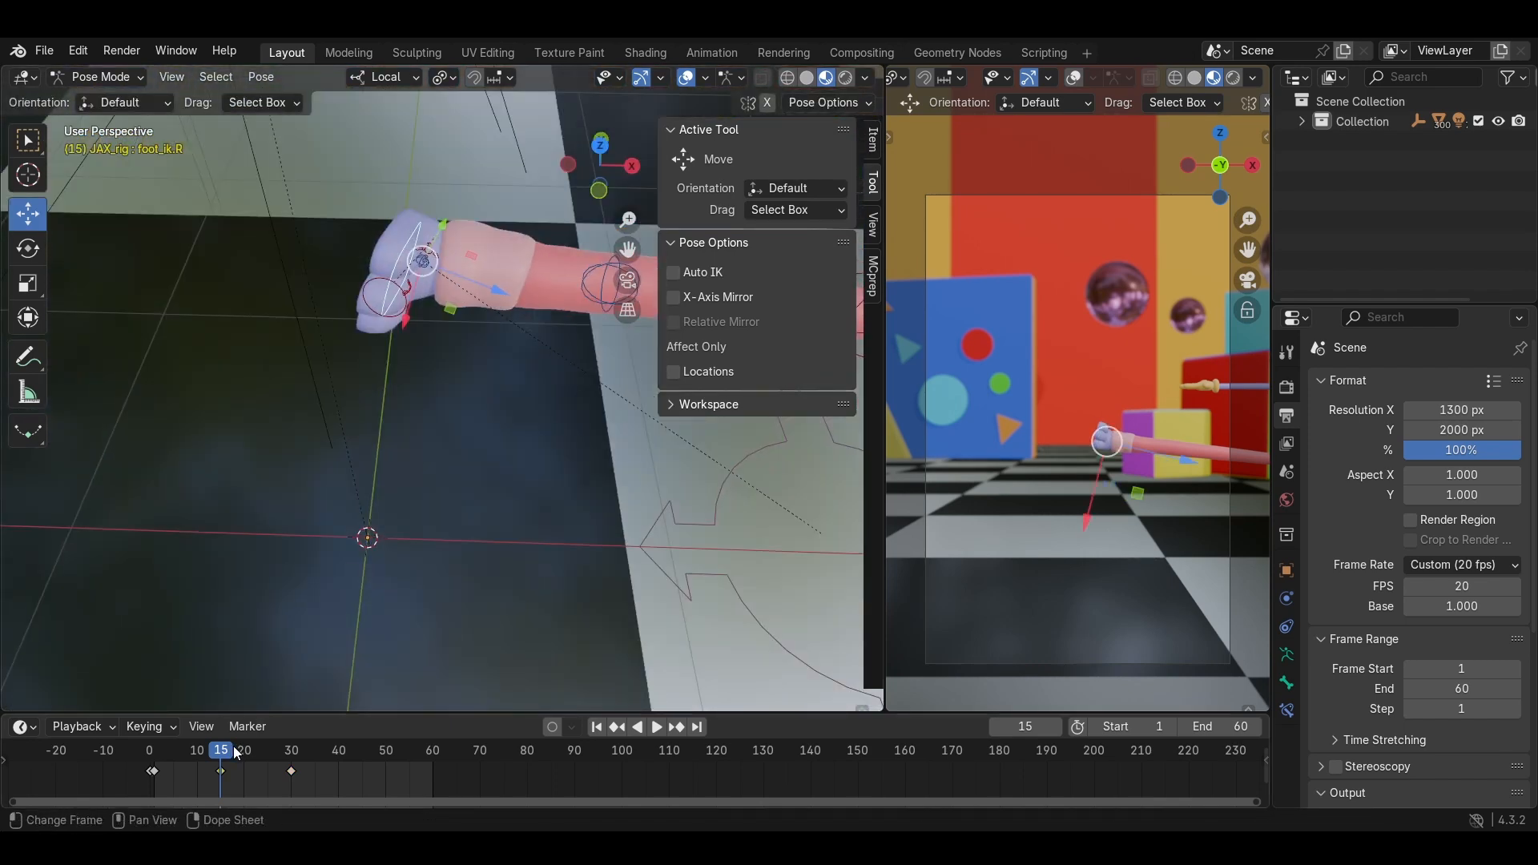
left_click_drag(237, 751, 253, 751)
middle_click_drag(260, 698, 491, 418)
key("r")
left_click(485, 368)
left_click_drag(385, 446, 455, 450)
middle_click_drag(455, 450, 445, 420)
scroll(445, 419, "down", 5)
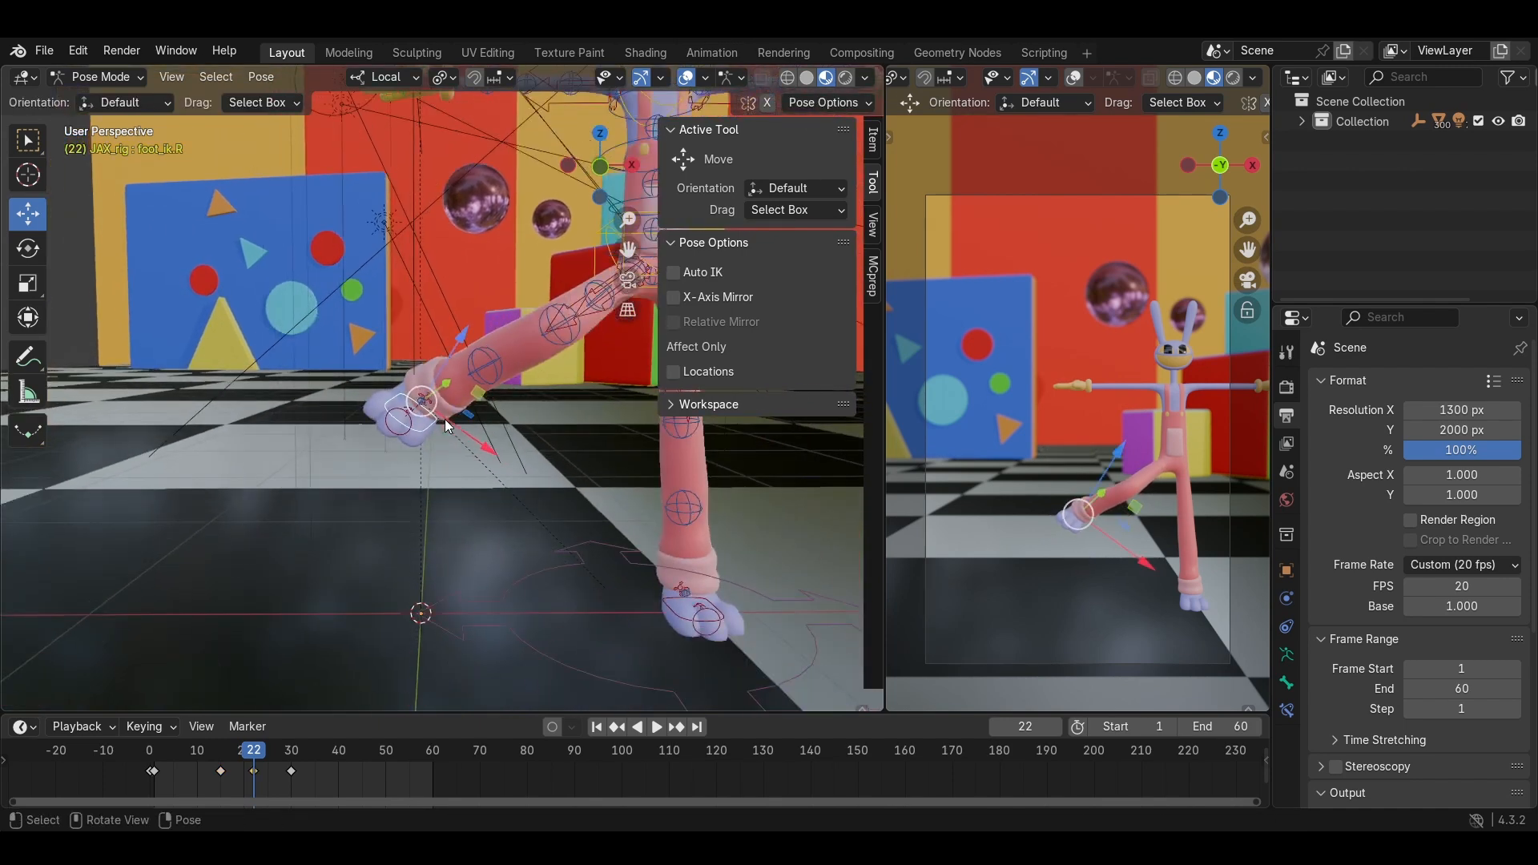
At frame 15, pull the right foot's IK control about 0.37 m back toward the body and keyframe it.
mouse_move(250, 751)
left_mouse_down()
mouse_move(220, 752)
mouse_move(282, 753)
mouse_move(214, 753)
mouse_move(282, 756)
mouse_move(220, 753)
left_mouse_up()
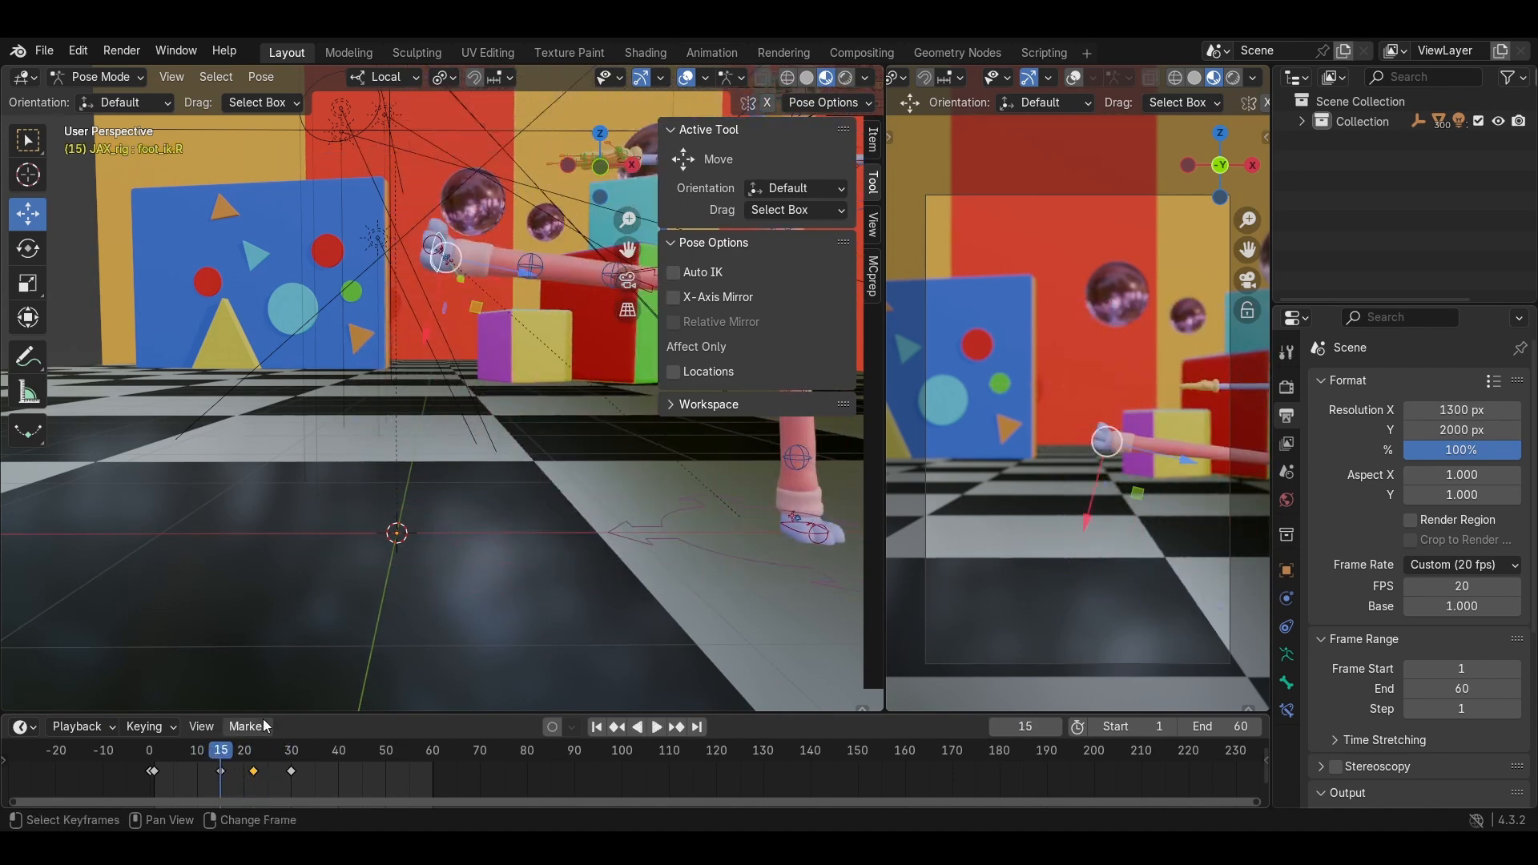
middle_click_drag(482, 478, 429, 525, "shift")
key("g")
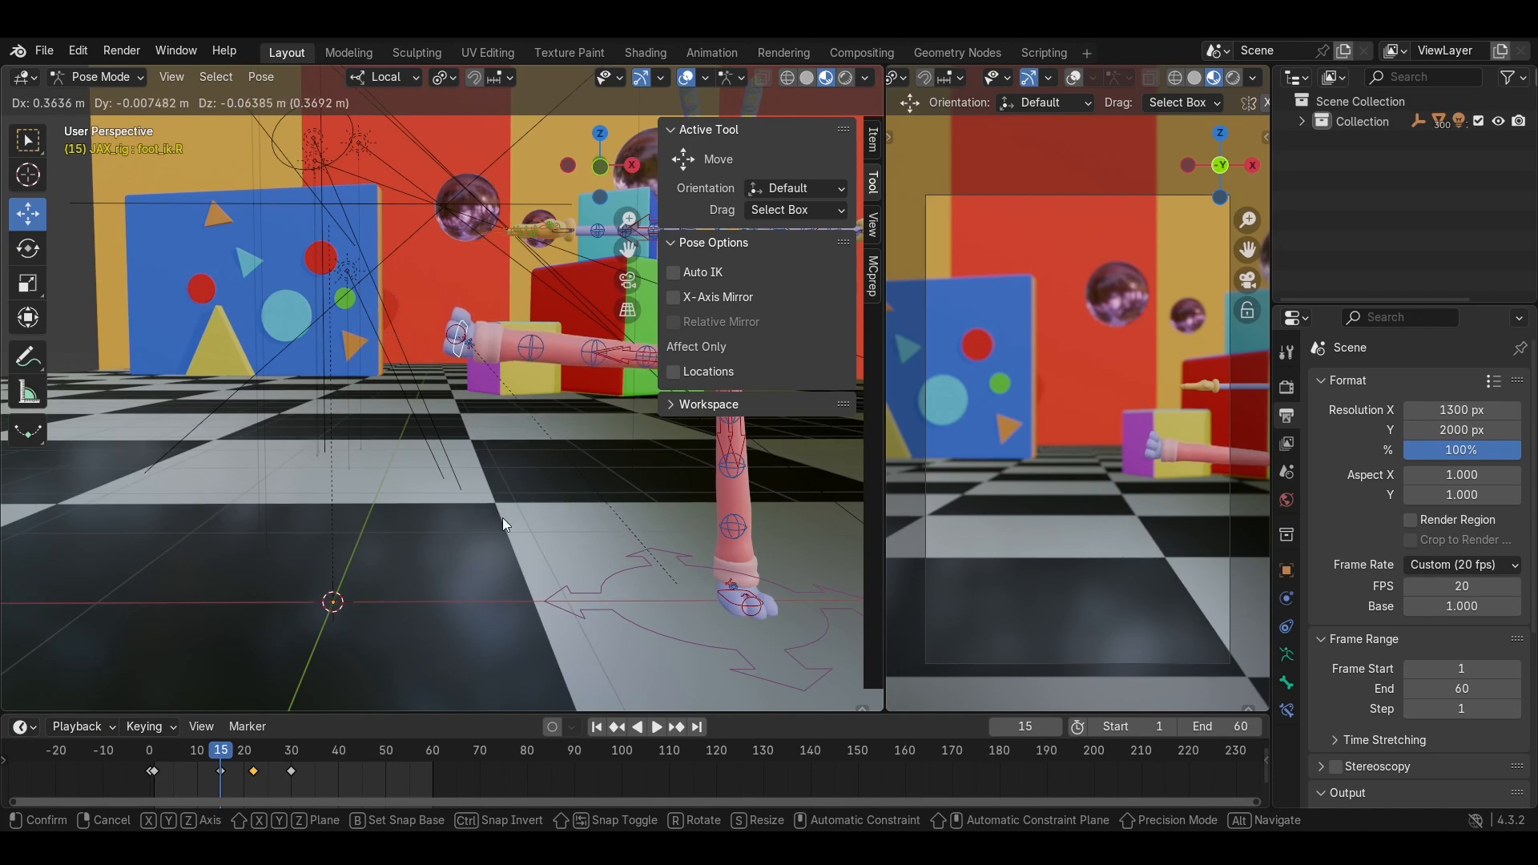
left_click(503, 521)
key("i")
key("space")
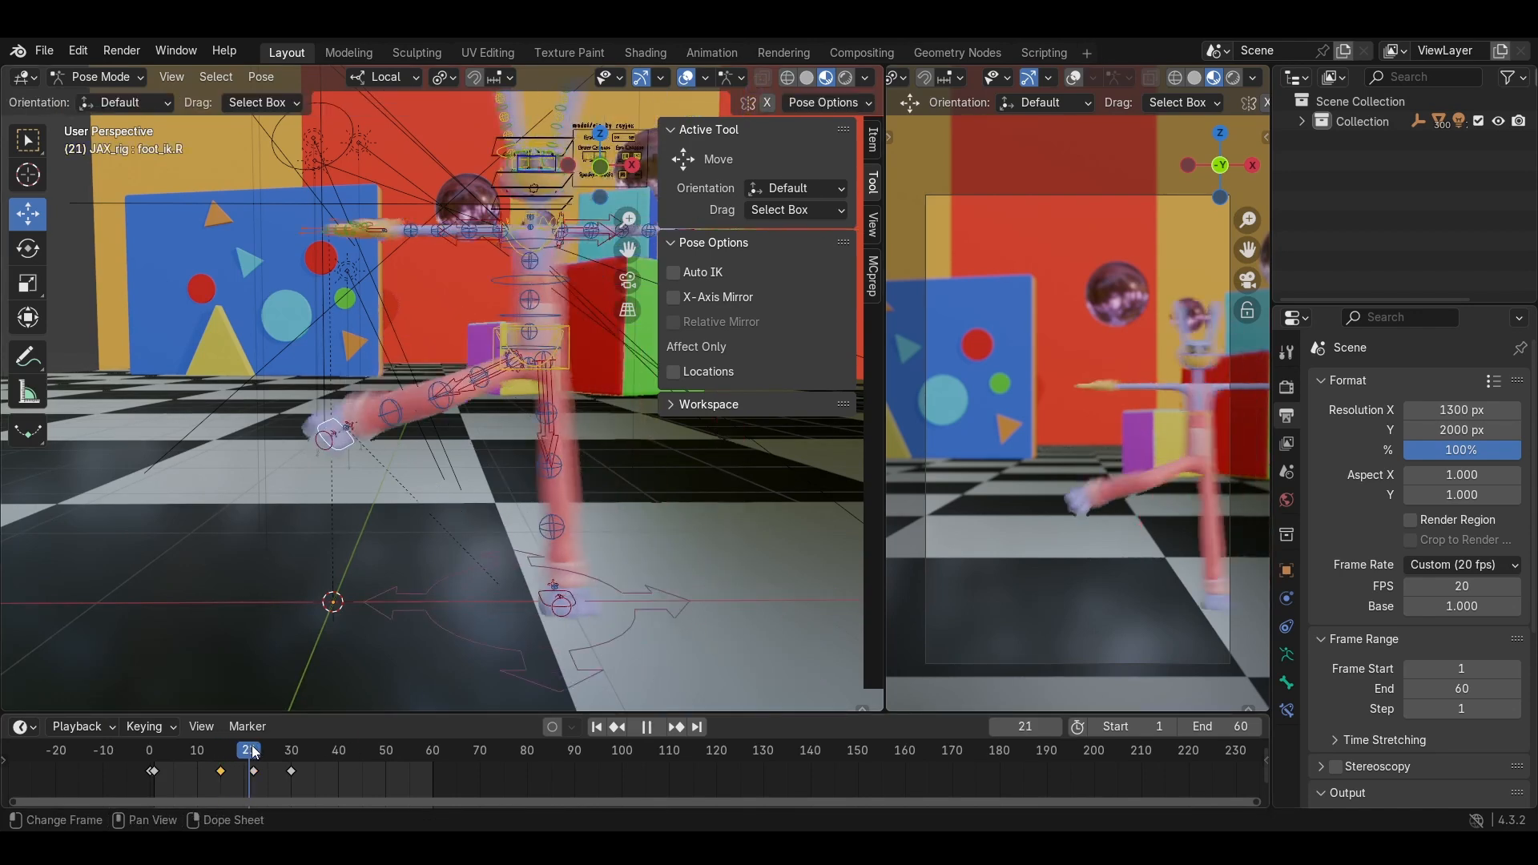
At frame 10, raise the right foot's IK control about 0.31 m, rotate it about 20 degrees, and keyframe it.
mouse_move(216, 750)
left_mouse_down()
mouse_move(292, 752)
mouse_move(183, 750)
mouse_move(222, 753)
mouse_move(200, 754)
left_mouse_up()
middle_click_drag(567, 578, 418, 570, "shift")
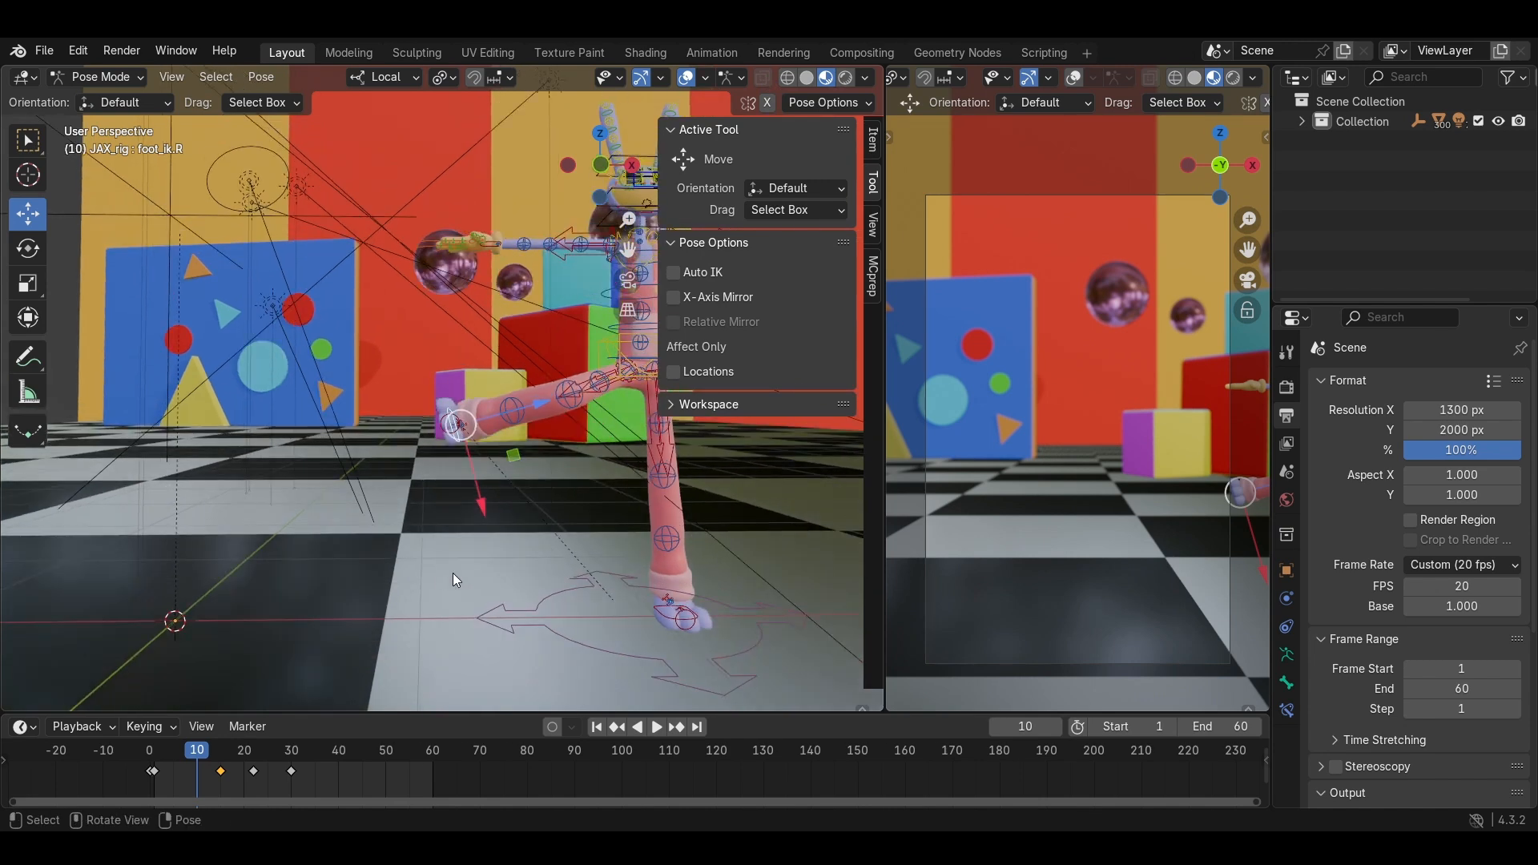
key("g")
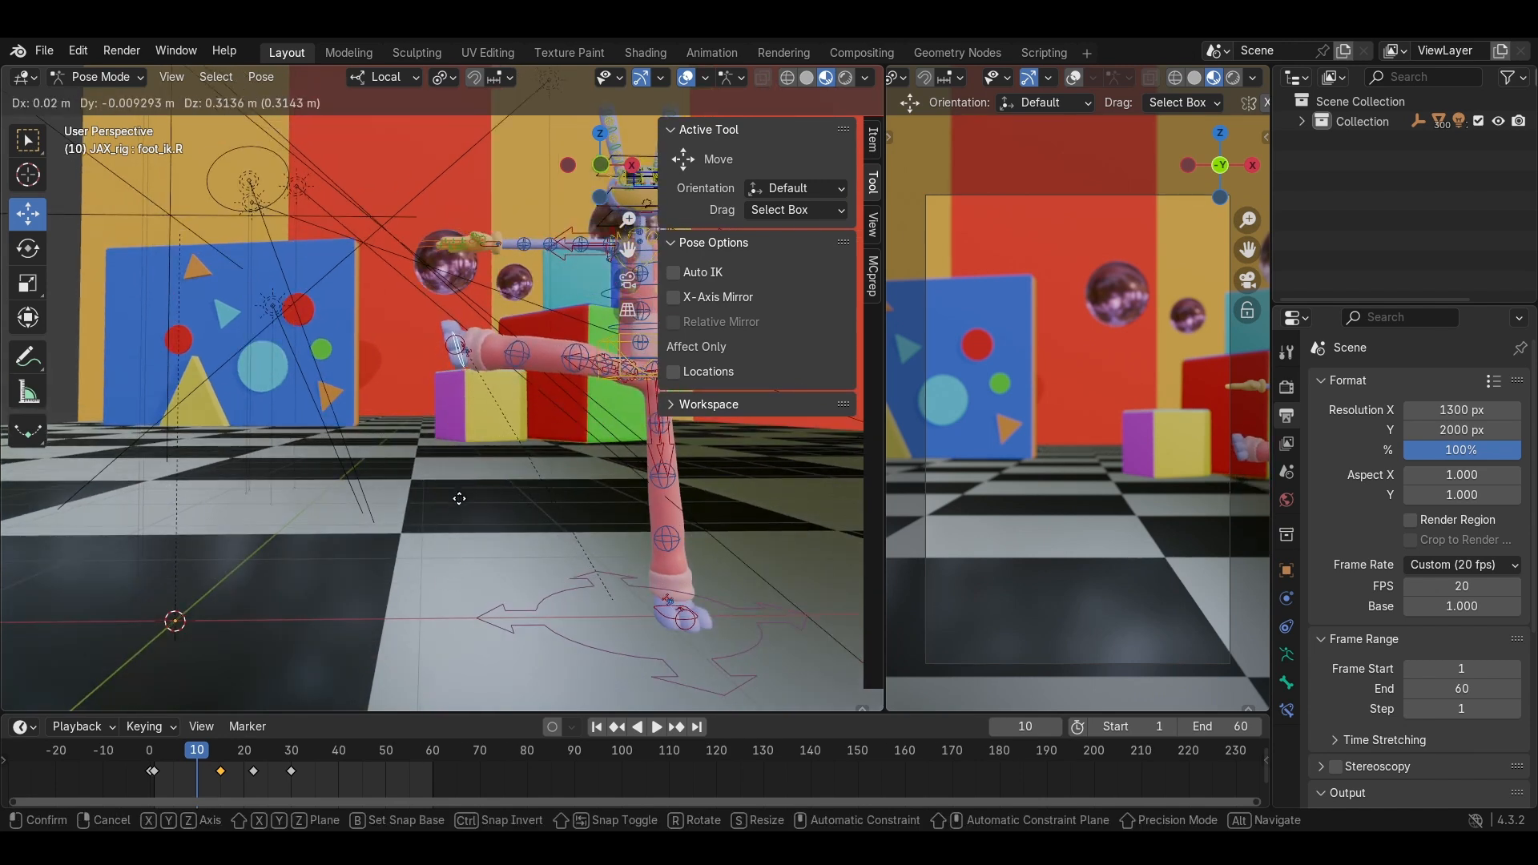
left_click(459, 498)
key("r")
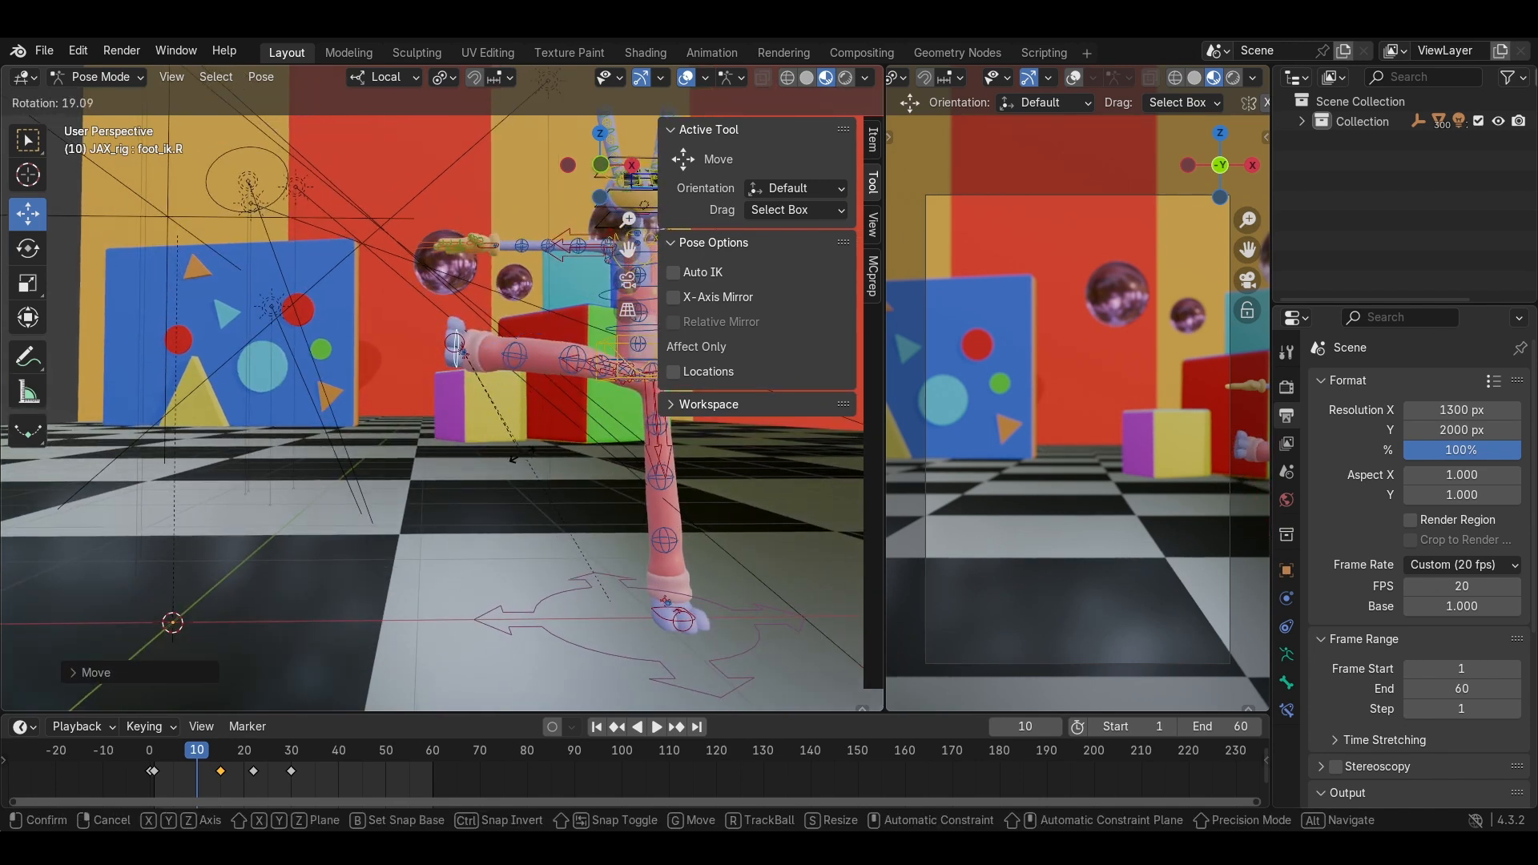
left_click(521, 455)
key("i")
Replay the step-in animation from the start through frame 30 to check the right leg's motion.
key("space")
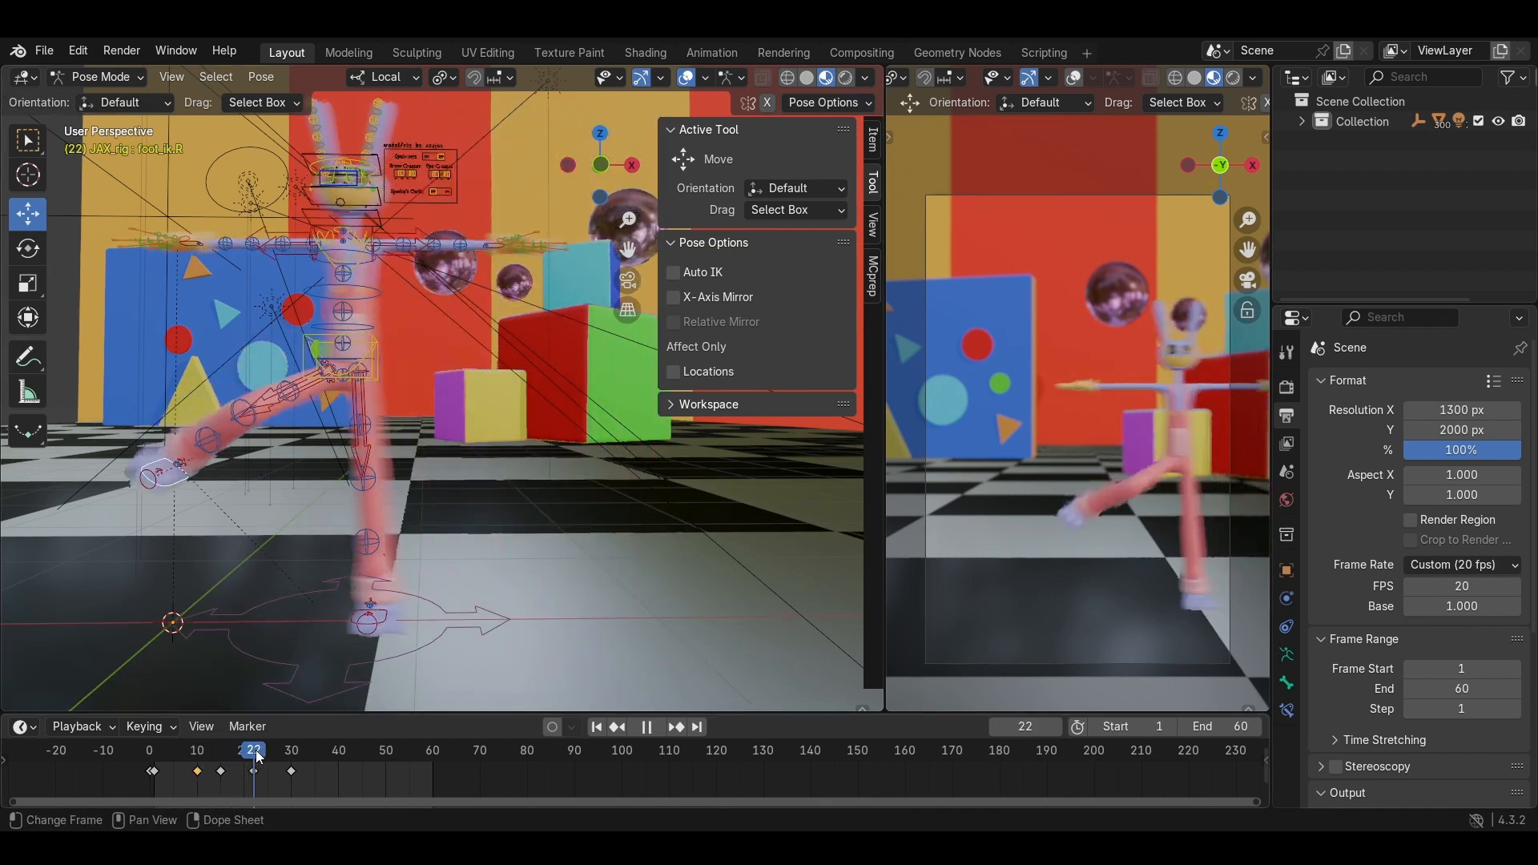
left_click(150, 753)
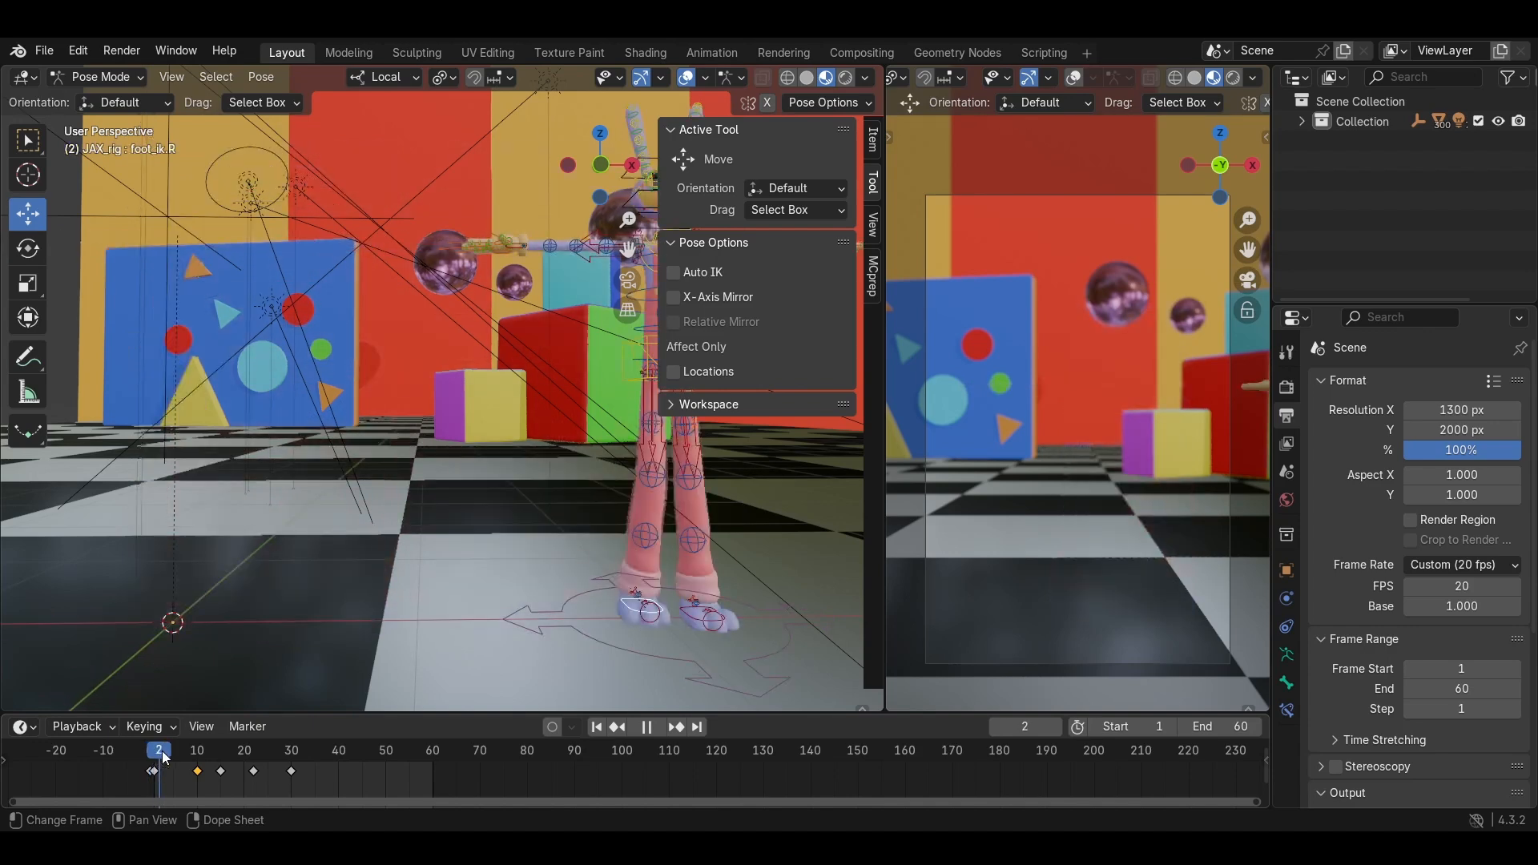
left_click(638, 728)
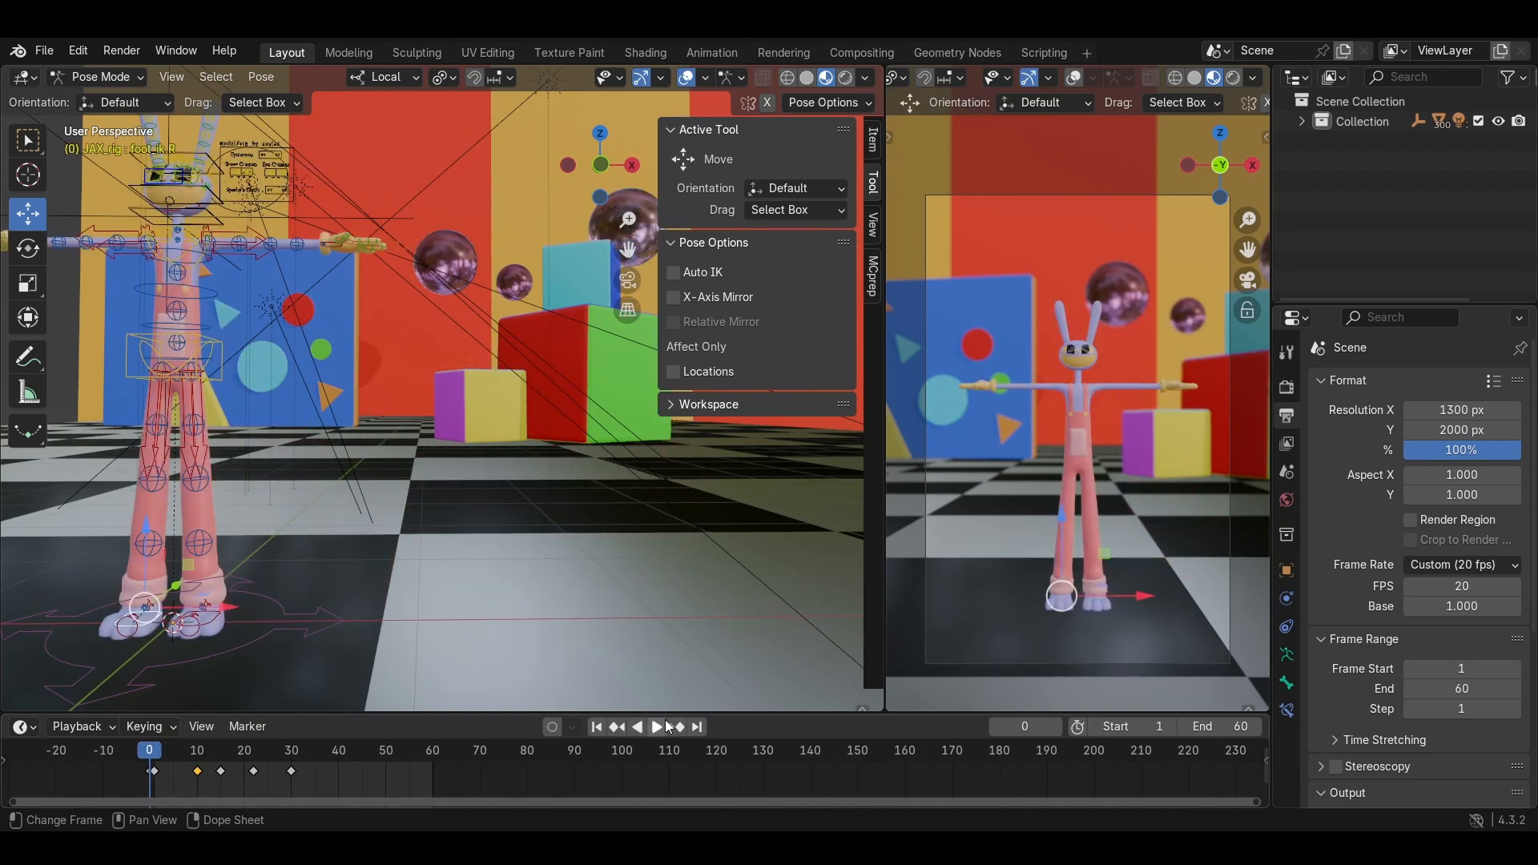
left_click(662, 724)
left_click(657, 726)
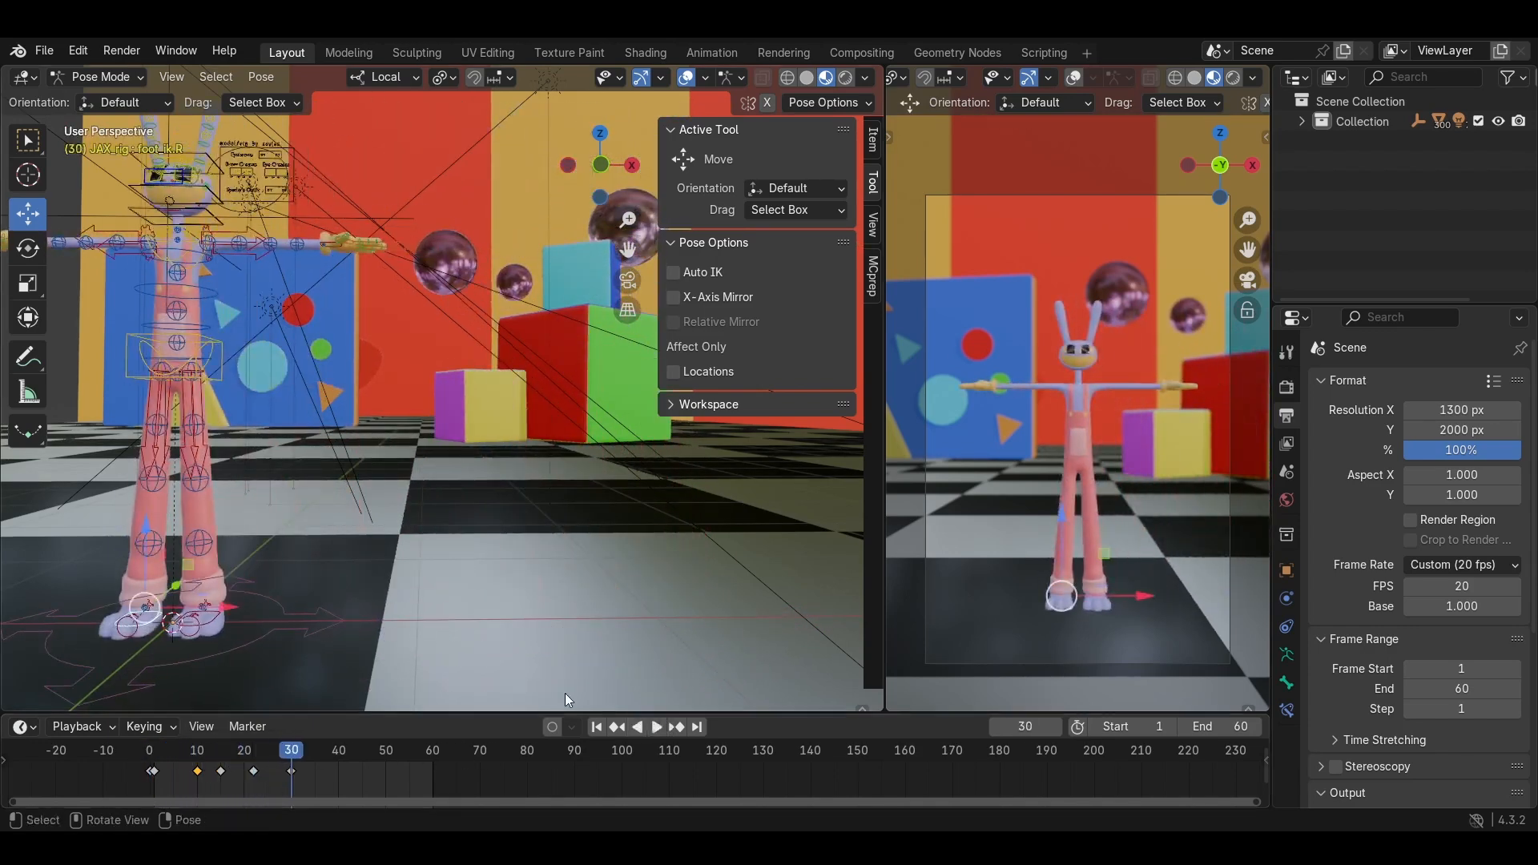
Select the left foot's IK control and its keyframes at frames 15 and 30.
middle_click_drag(565, 694, 454, 522)
left_click(395, 470)
middle_click_drag(391, 468, 391, 532)
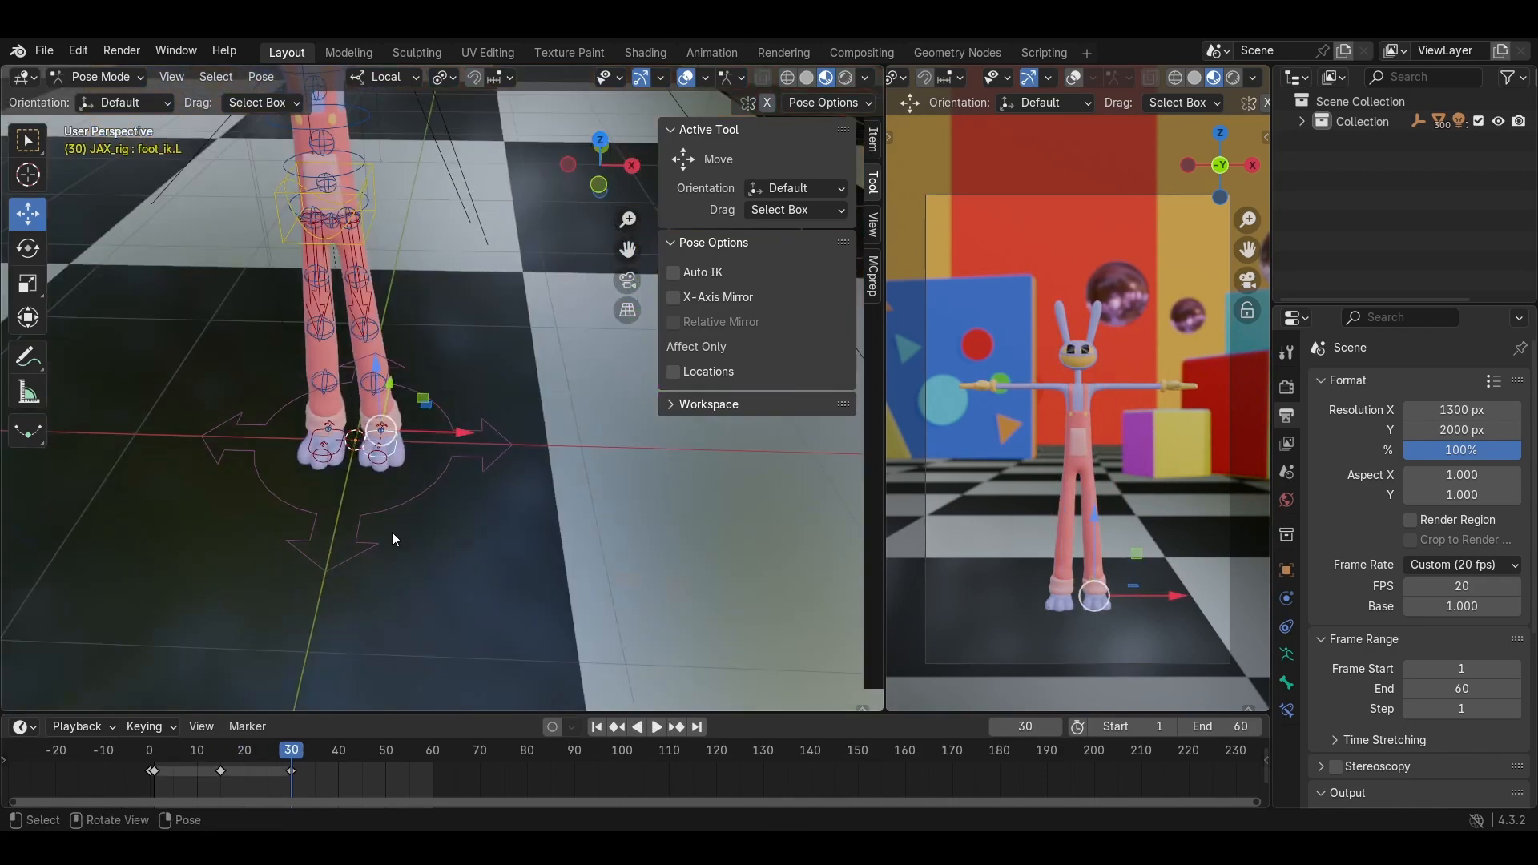
mouse_move(285, 751)
left_mouse_down()
mouse_move(175, 766)
mouse_move(295, 759)
left_mouse_up()
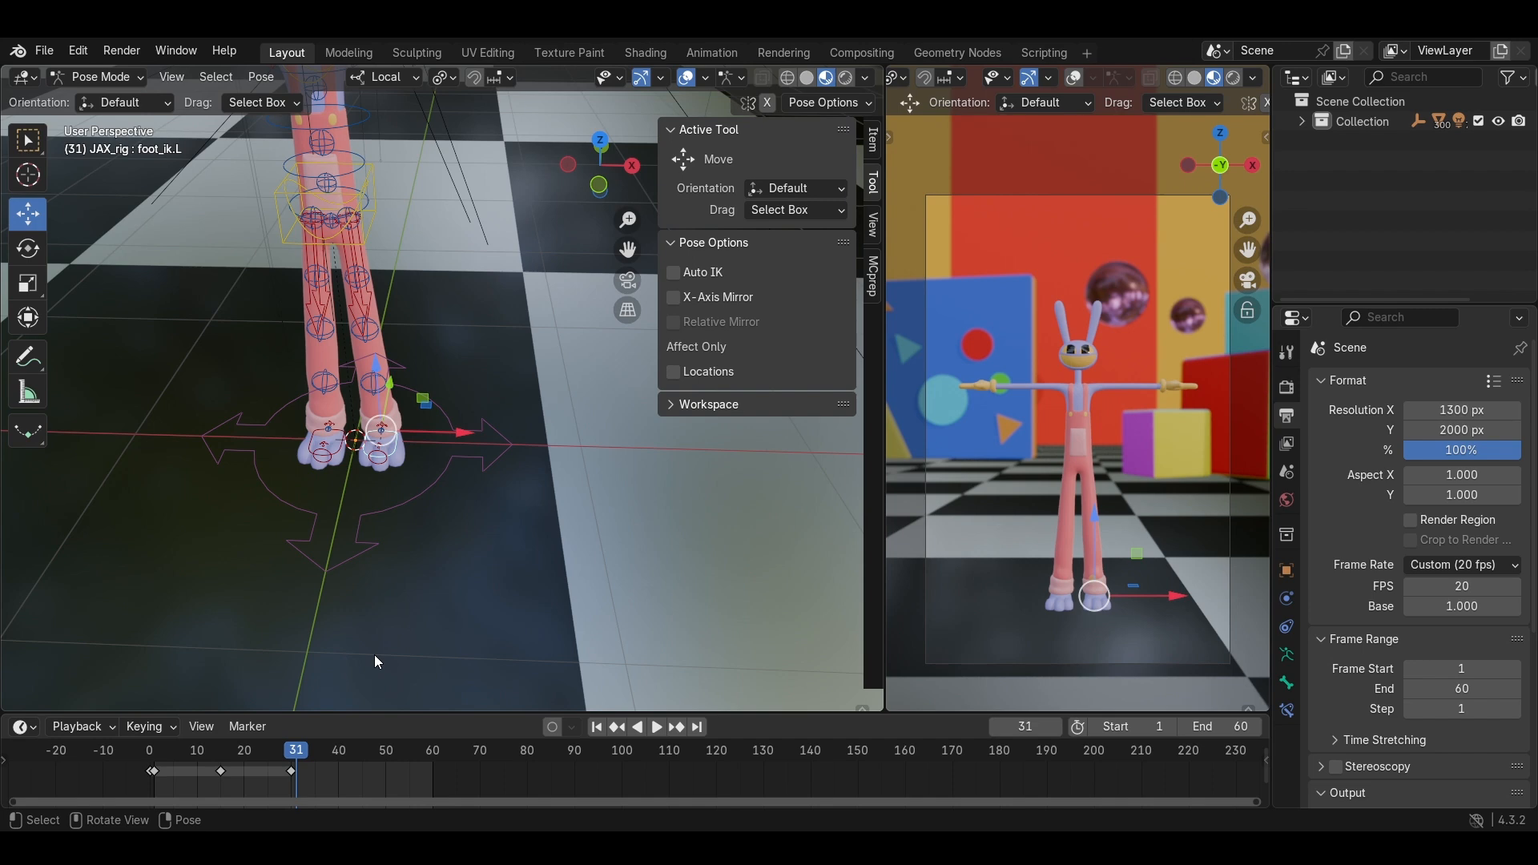
middle_click_drag(411, 453, 449, 550)
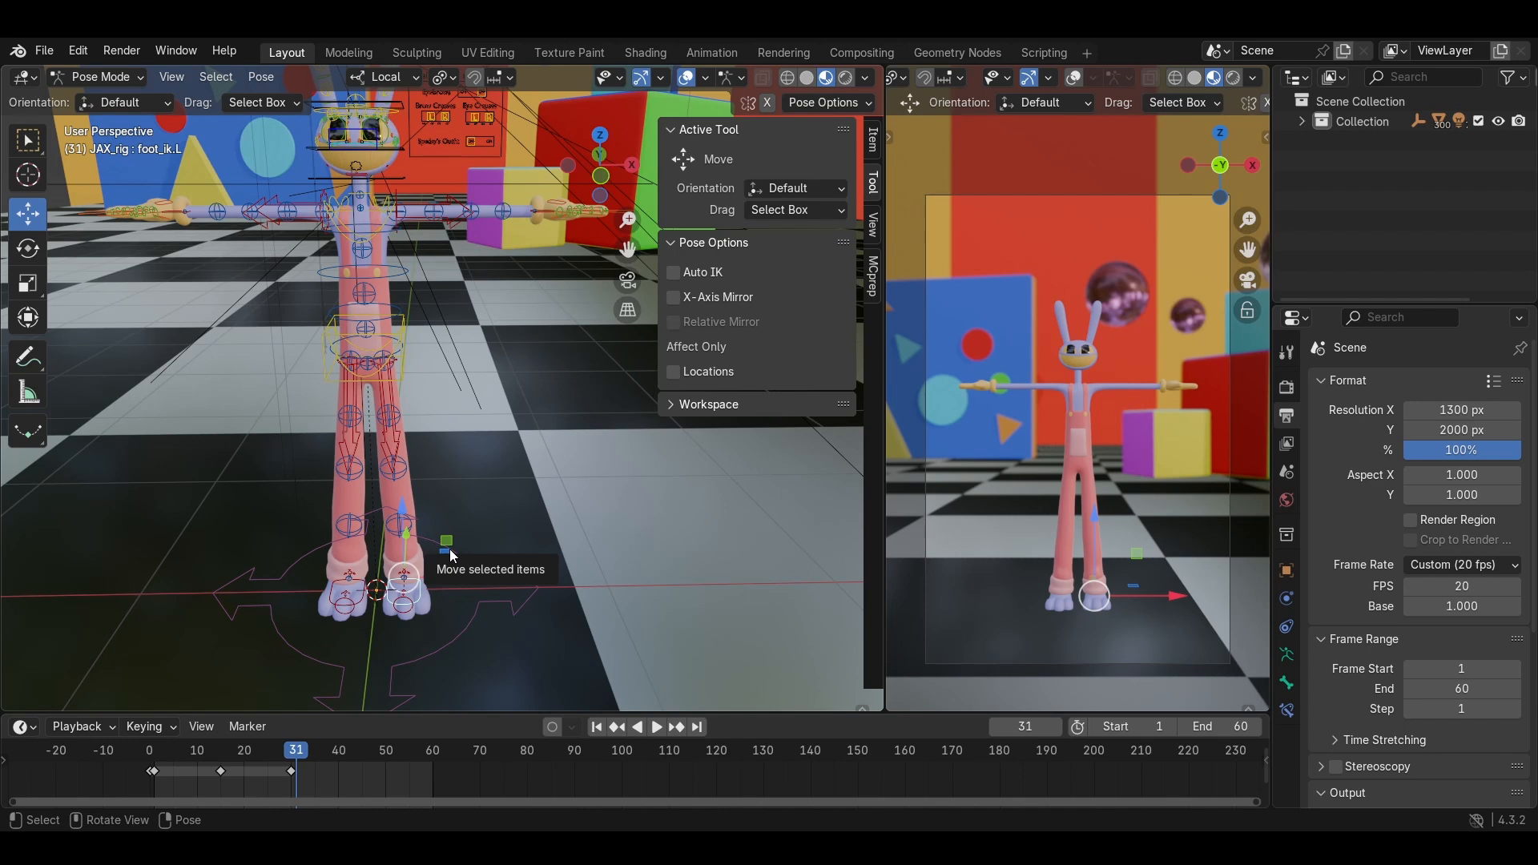
middle_click_drag(243, 550, 314, 488, "shift")
left_click(287, 759)
left_click_drag(315, 789, 214, 770)
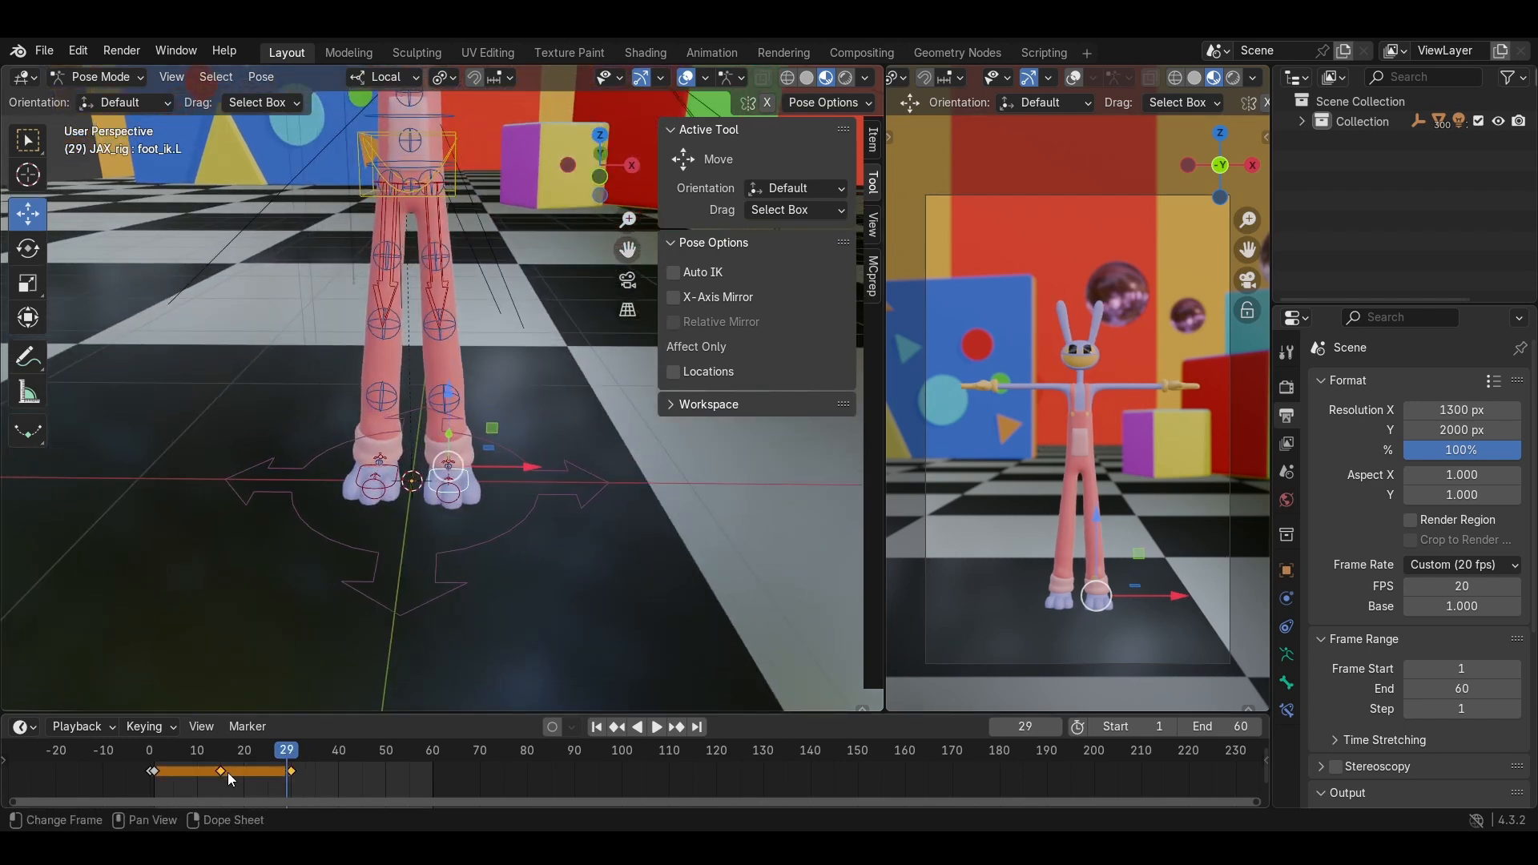
right_click(230, 772)
key("Escape")
Scrub between frames 15 and 22 to examine how the standing left leg moves with the body.
left_click(219, 761)
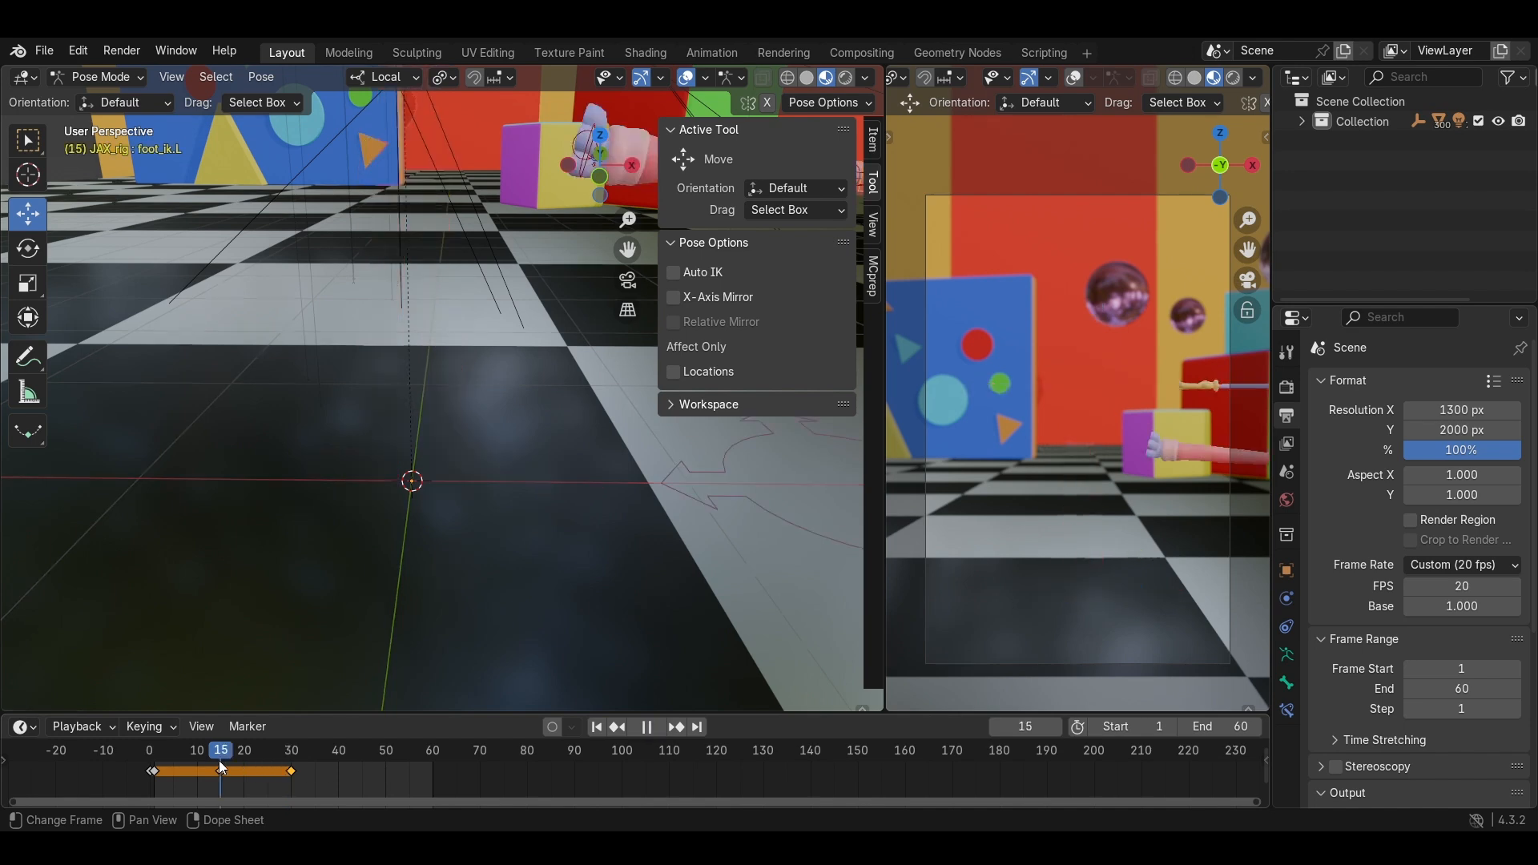
middle_click_drag(448, 609, 424, 516)
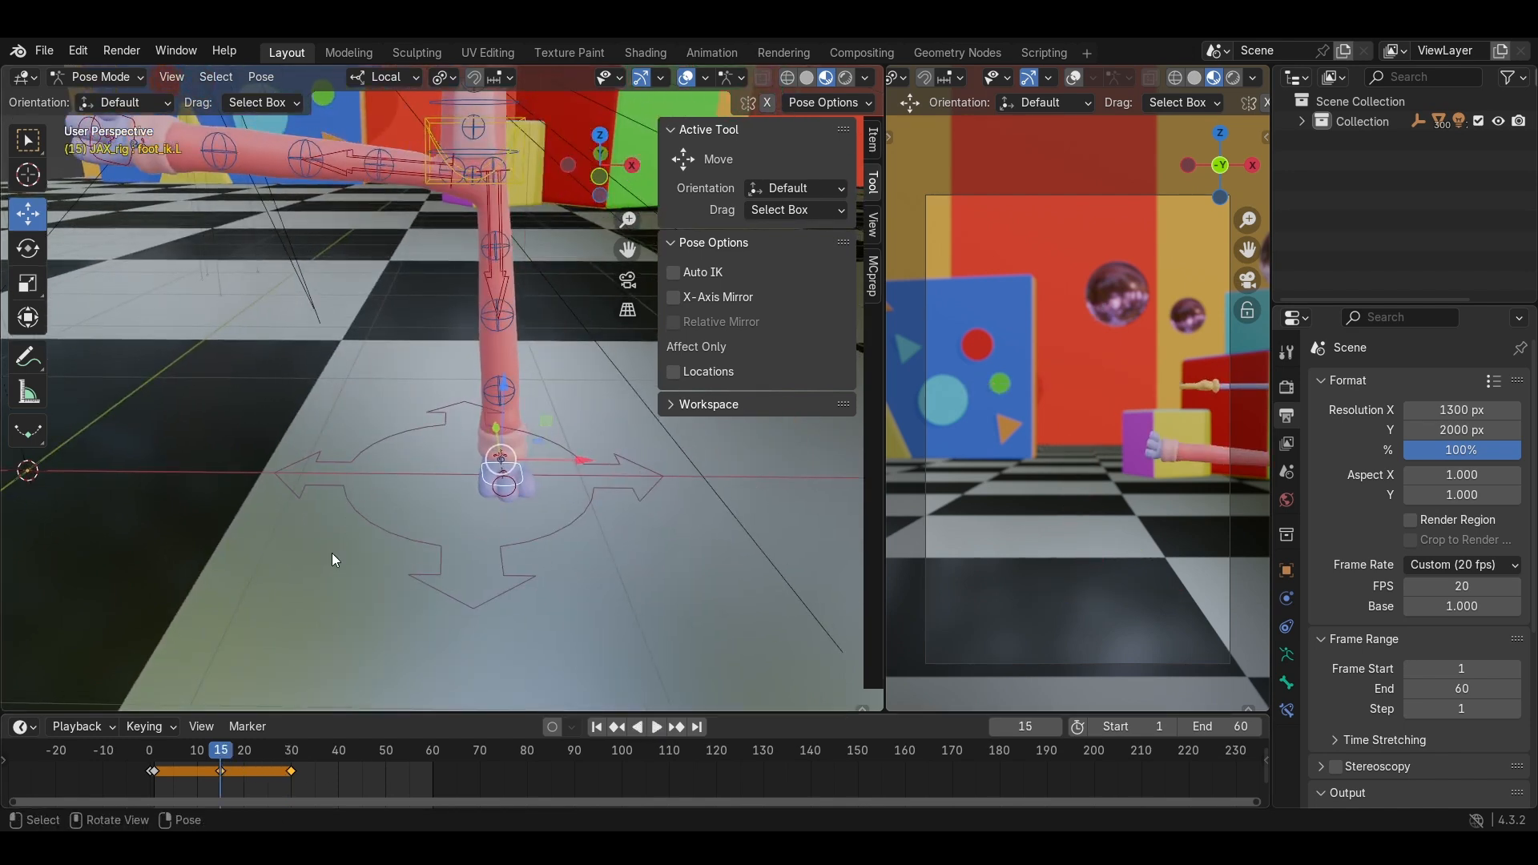
middle_click_drag(332, 553, 401, 559, "shift")
left_click_drag(219, 747, 256, 753)
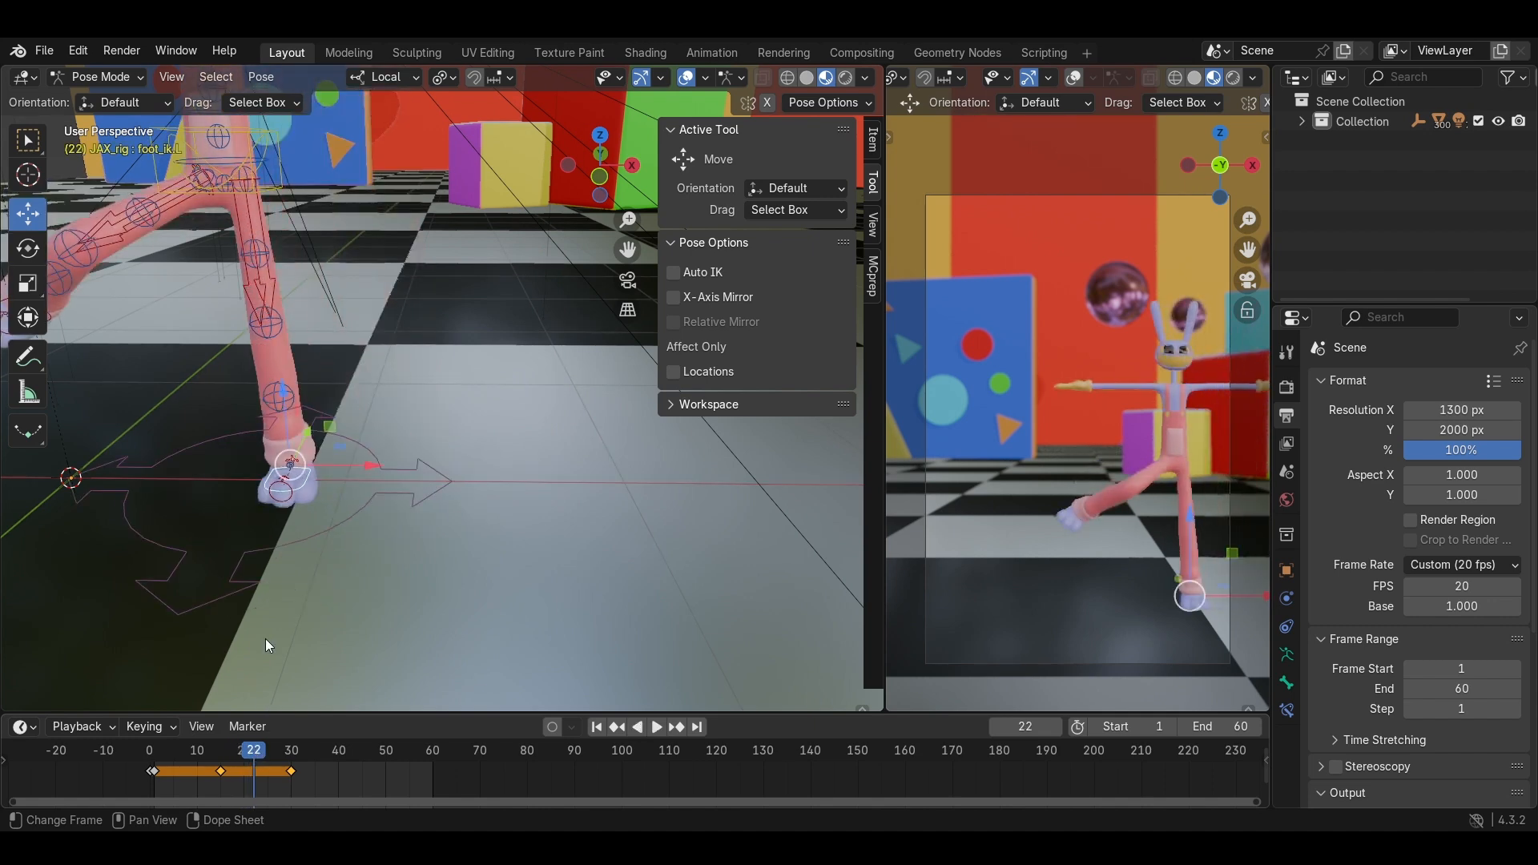
middle_click_drag(347, 519, 428, 490, "shift")
middle_click_drag(426, 489, 286, 638)
left_click(221, 751)
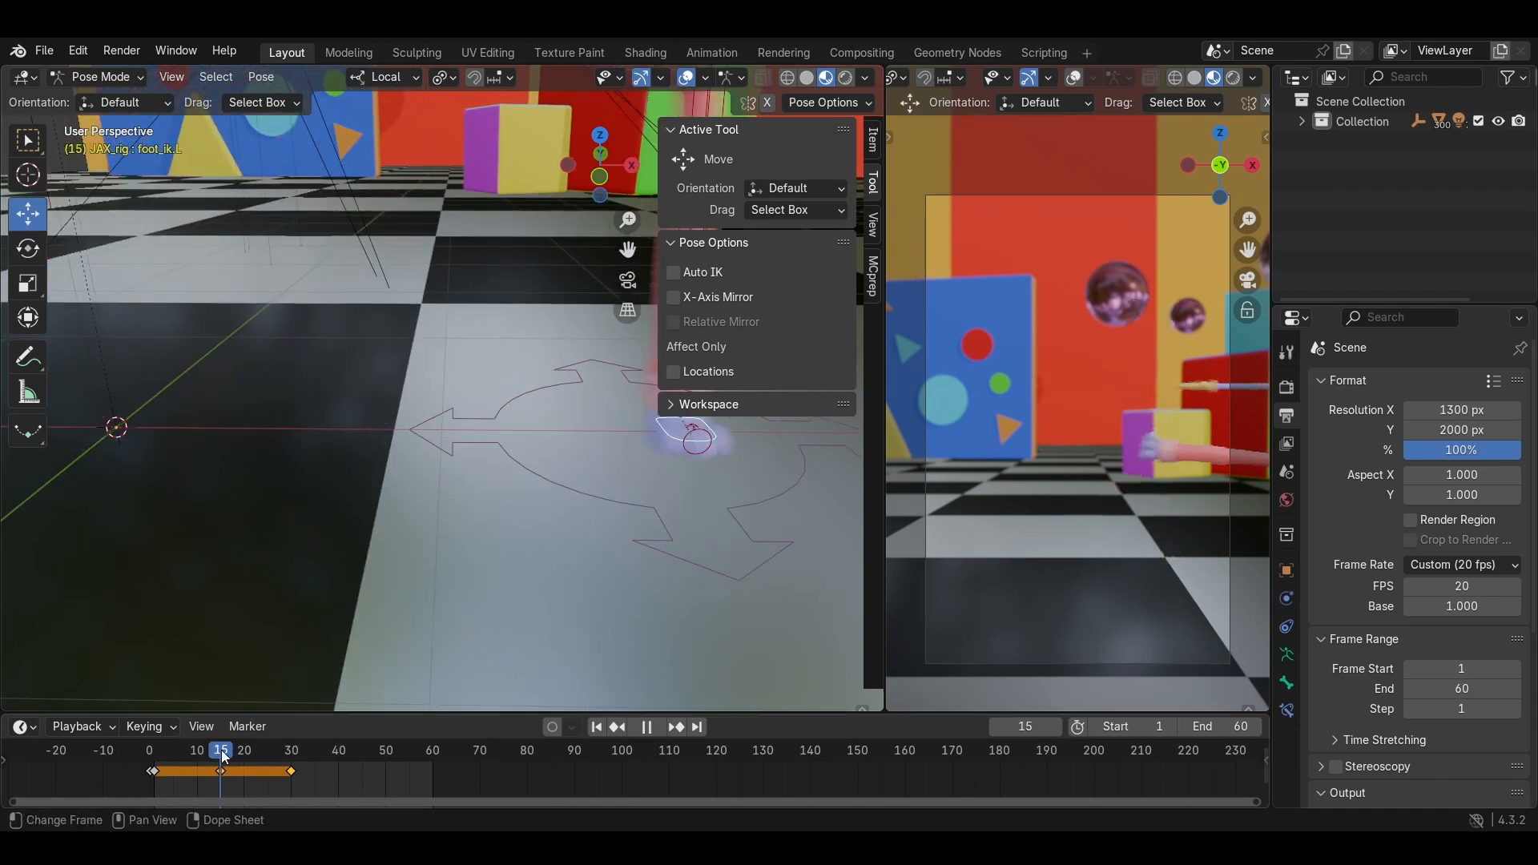
Examine the left foot and its IK control up close at frame 15.
middle_click_drag(575, 522, 397, 483)
scroll(397, 483, "up", 8)
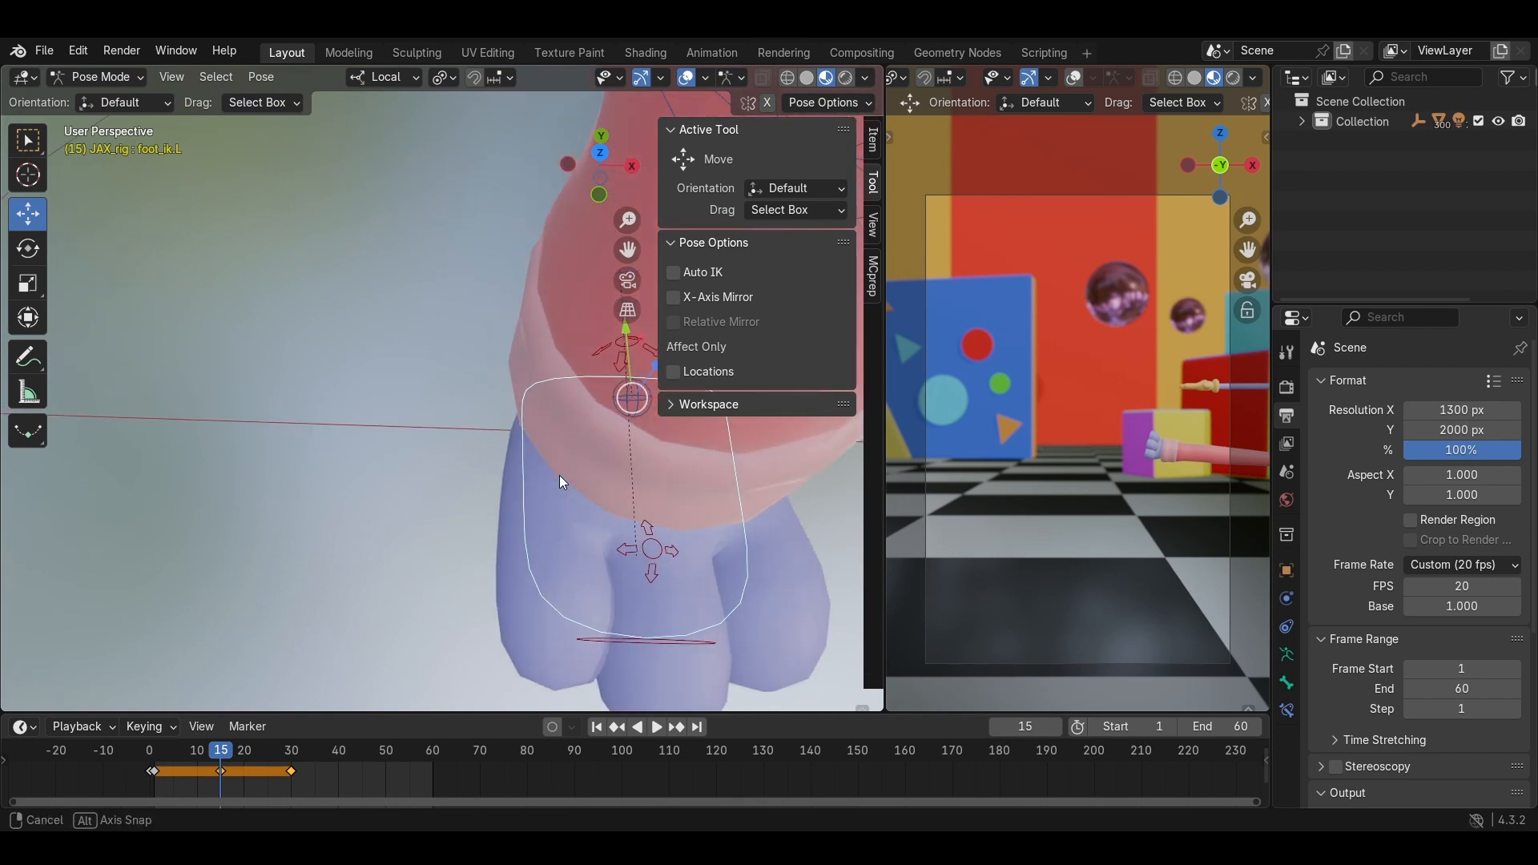
mouse_move(559, 474)
middle_mouse_down()
mouse_move(521, 405)
mouse_move(509, 436)
mouse_move(576, 460)
middle_mouse_up()
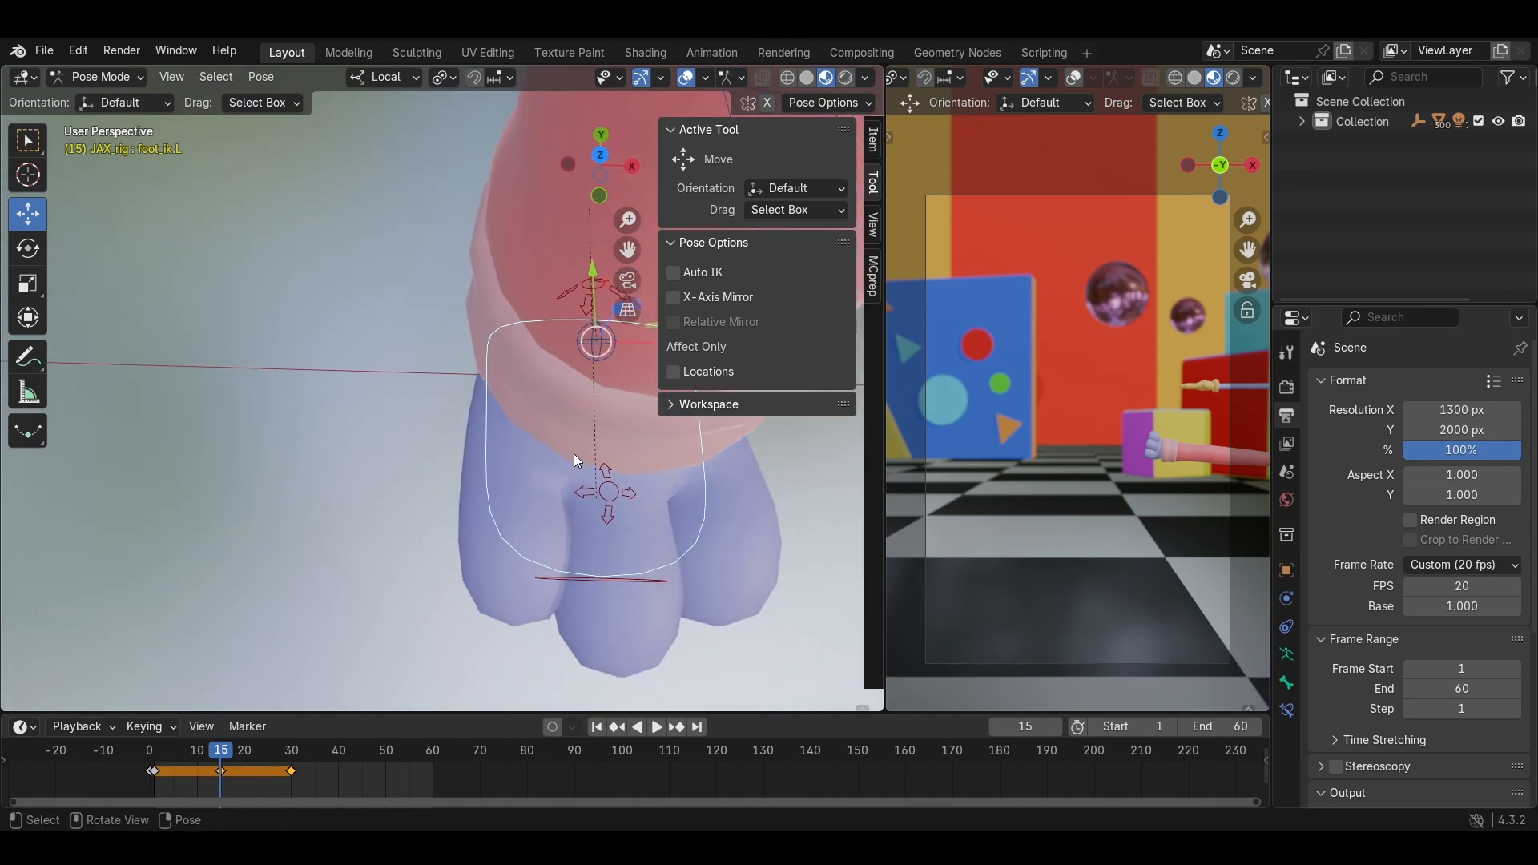
scroll(573, 453, "up", 8)
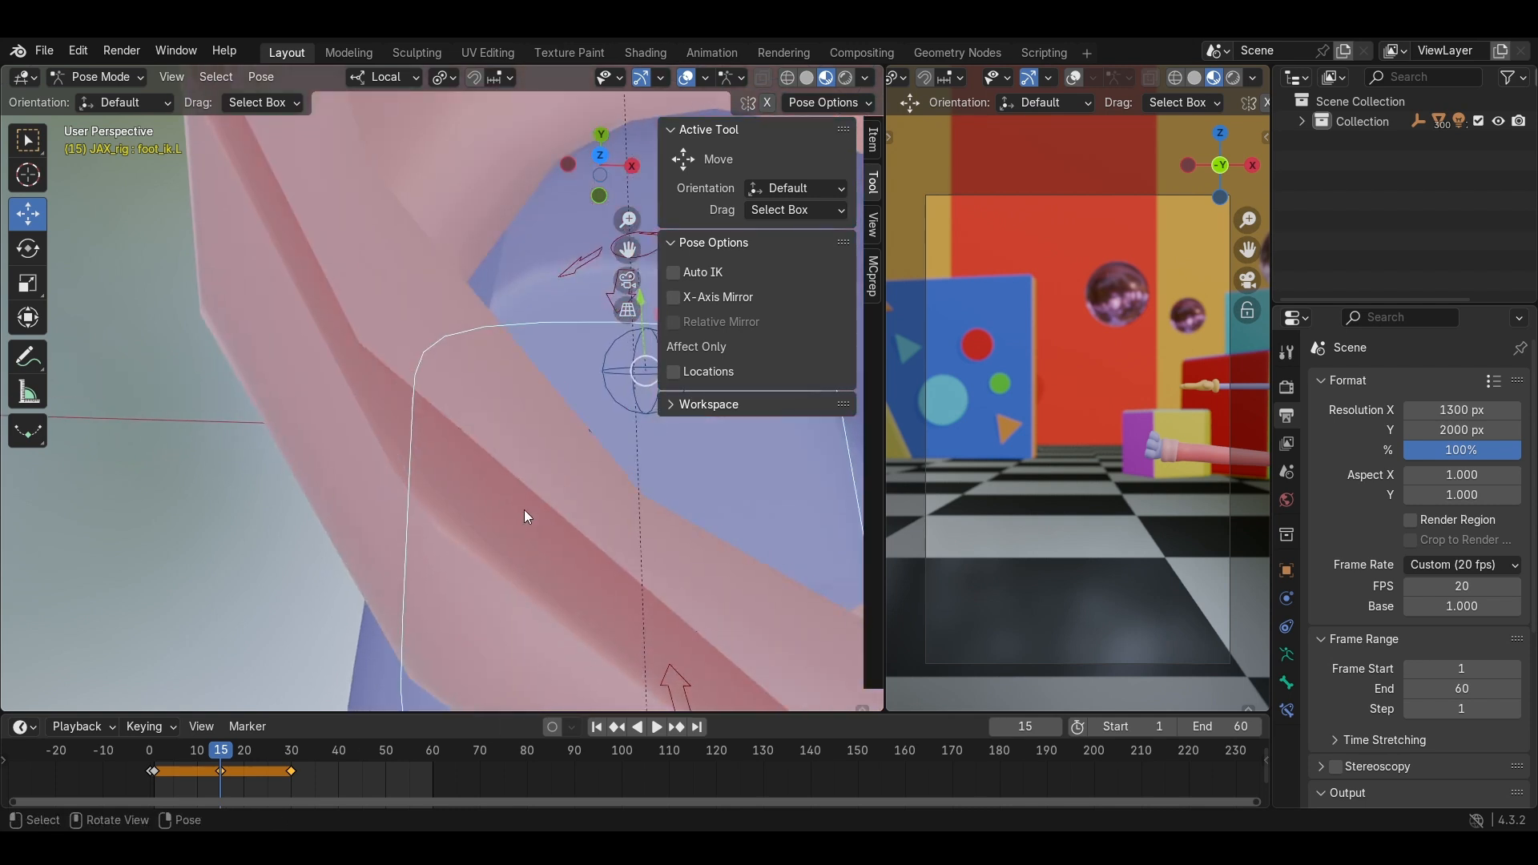
middle_click_drag(525, 511, 264, 440, "shift")
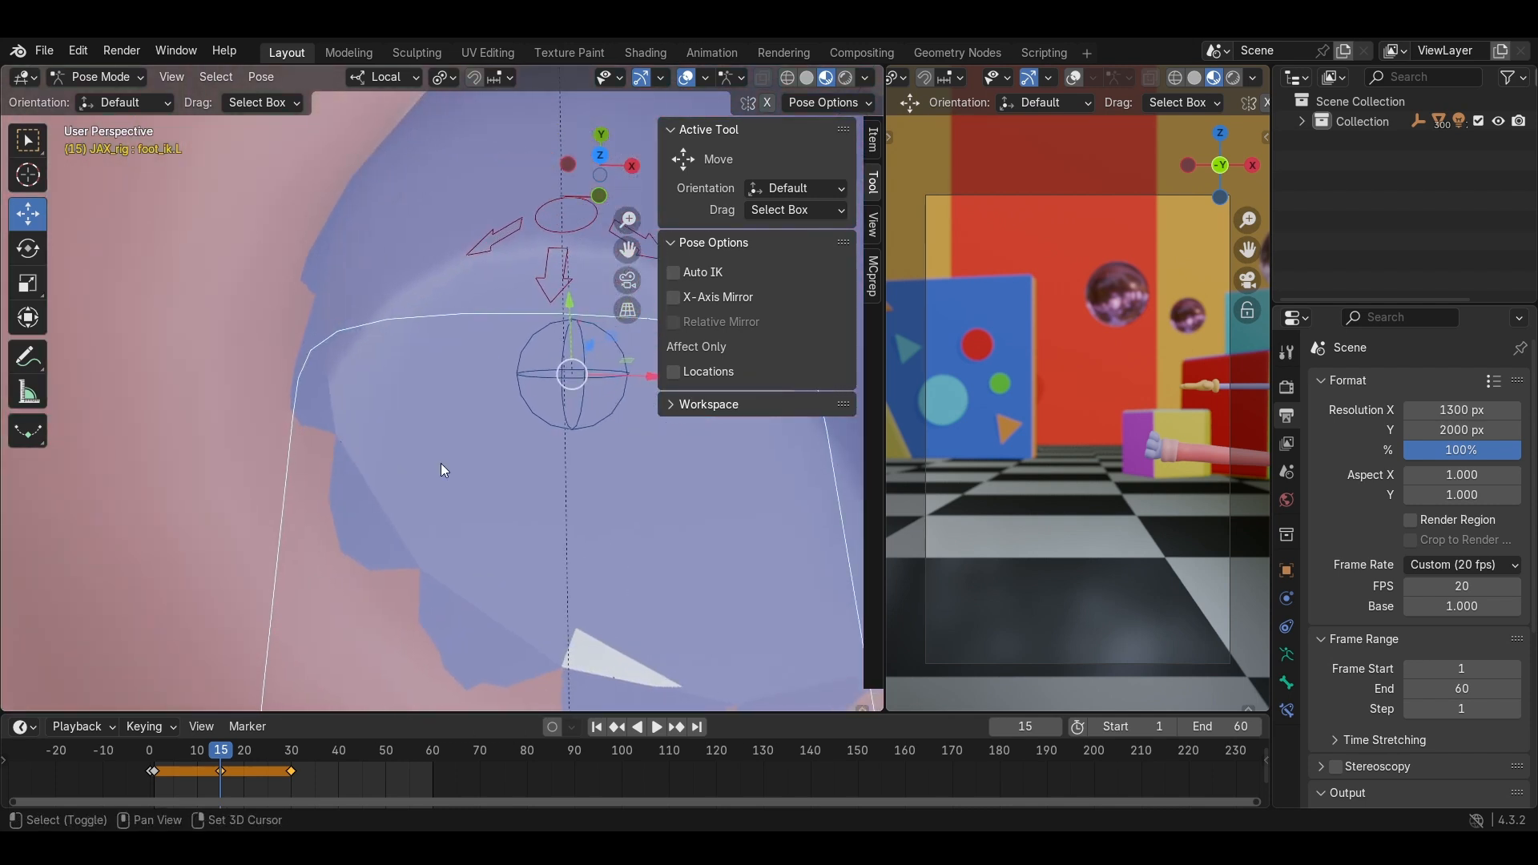
middle_click_drag(443, 469, 724, 388, "shift")
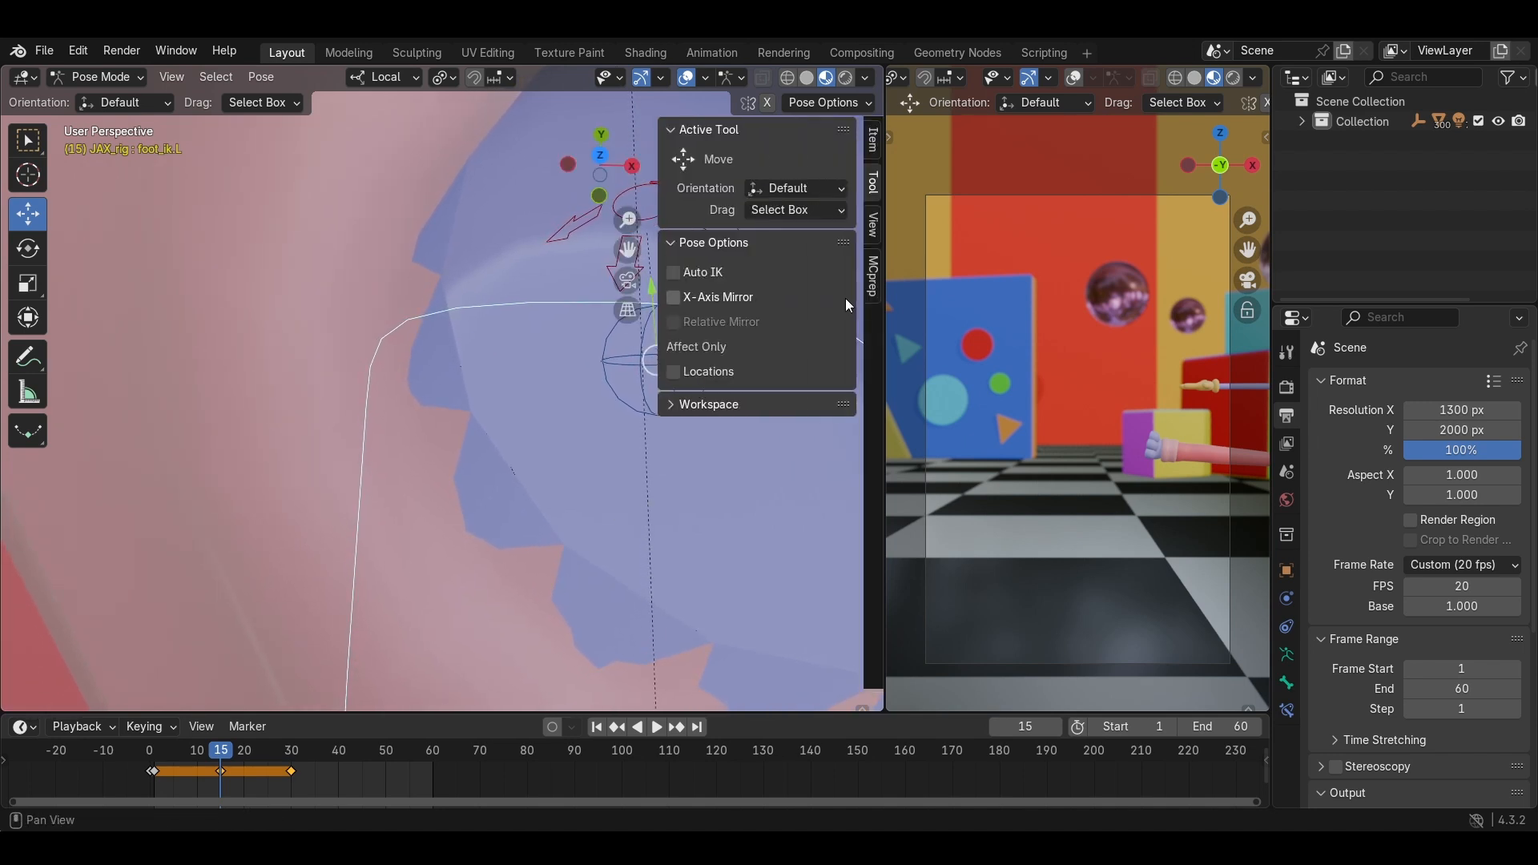
key("n")
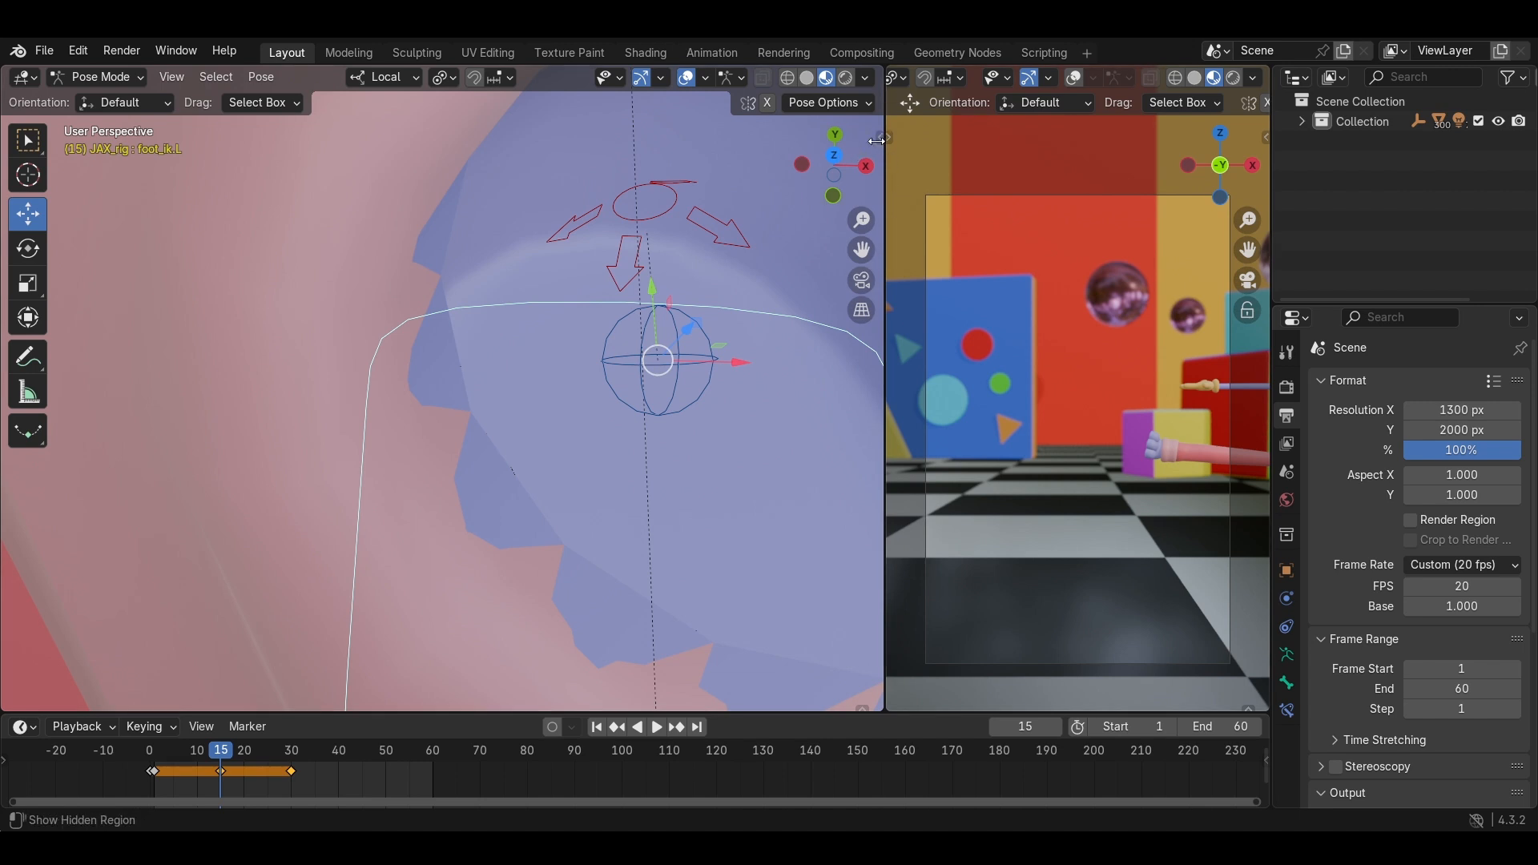
left_click_drag(876, 141, 877, 261)
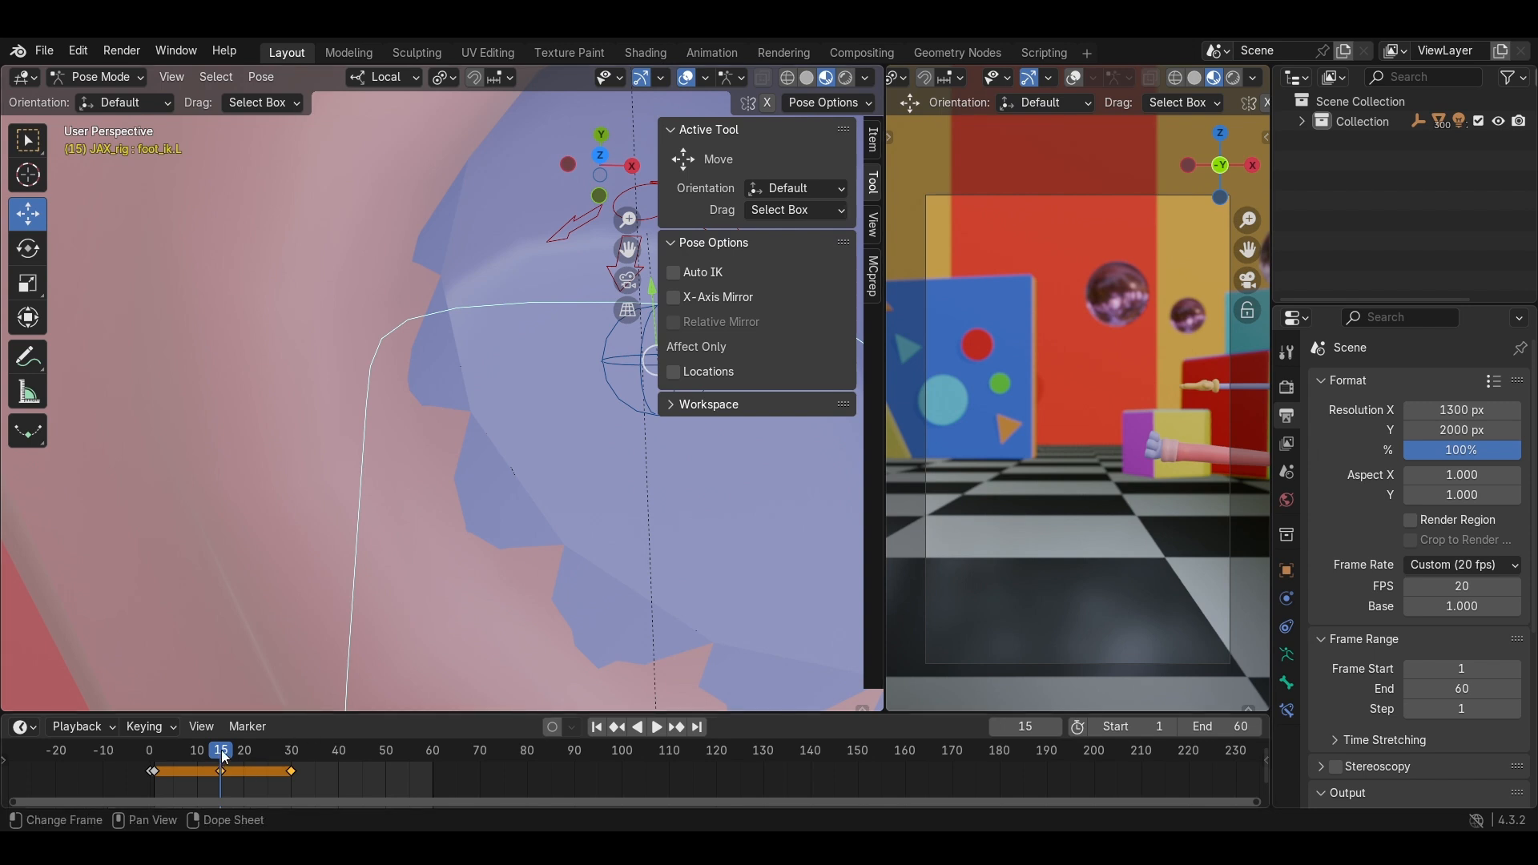
At frame 20, move the left foot's IK control about 0.6 m outward along its local X axis and keyframe it.
scroll(1167, 490, "down", 3)
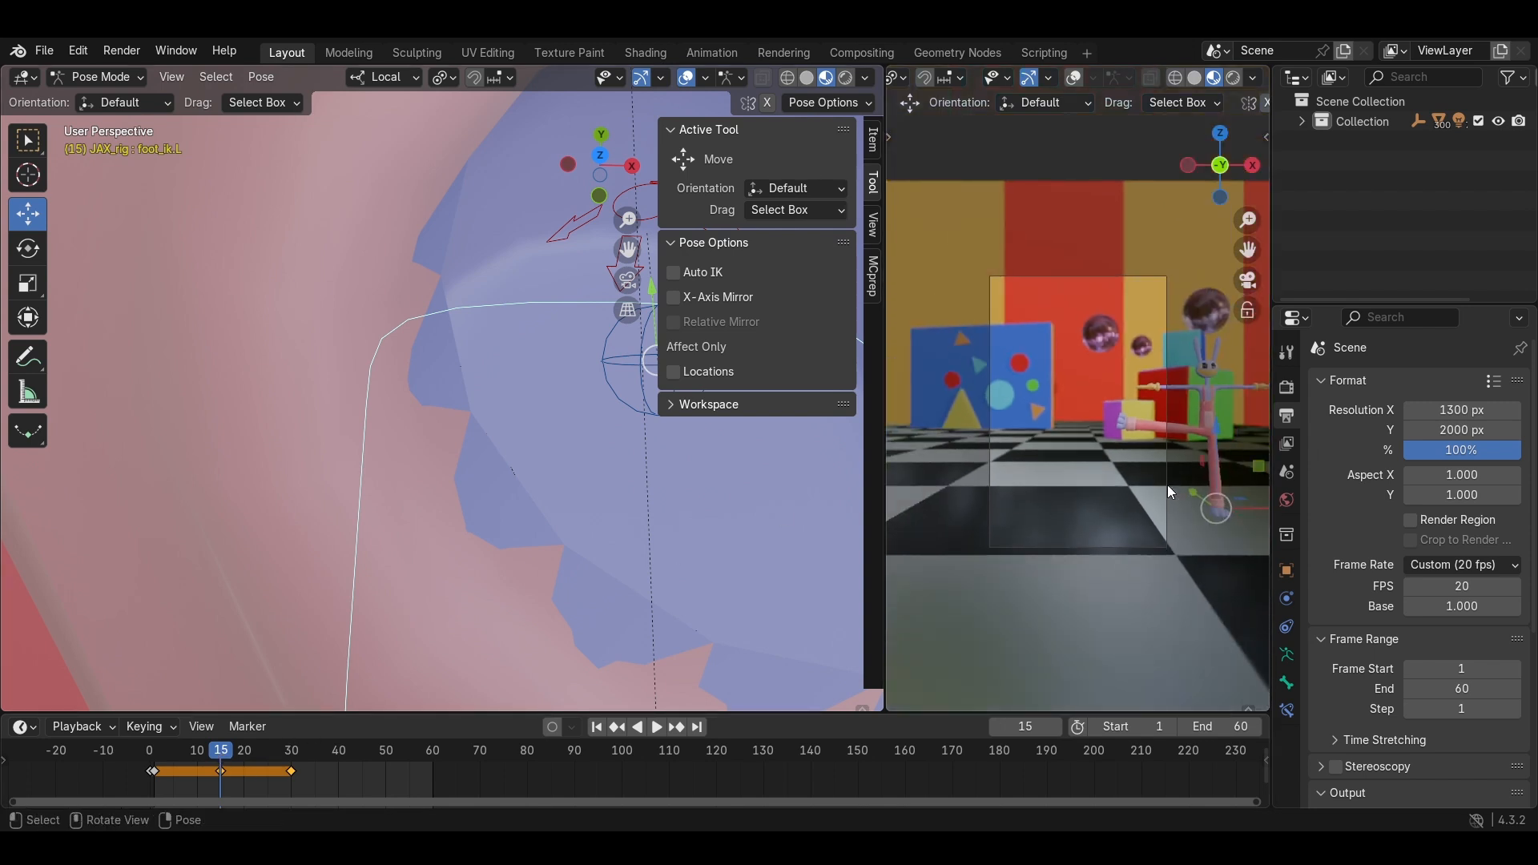
key("Right")
key("Right")
key("Right")
key("Right")
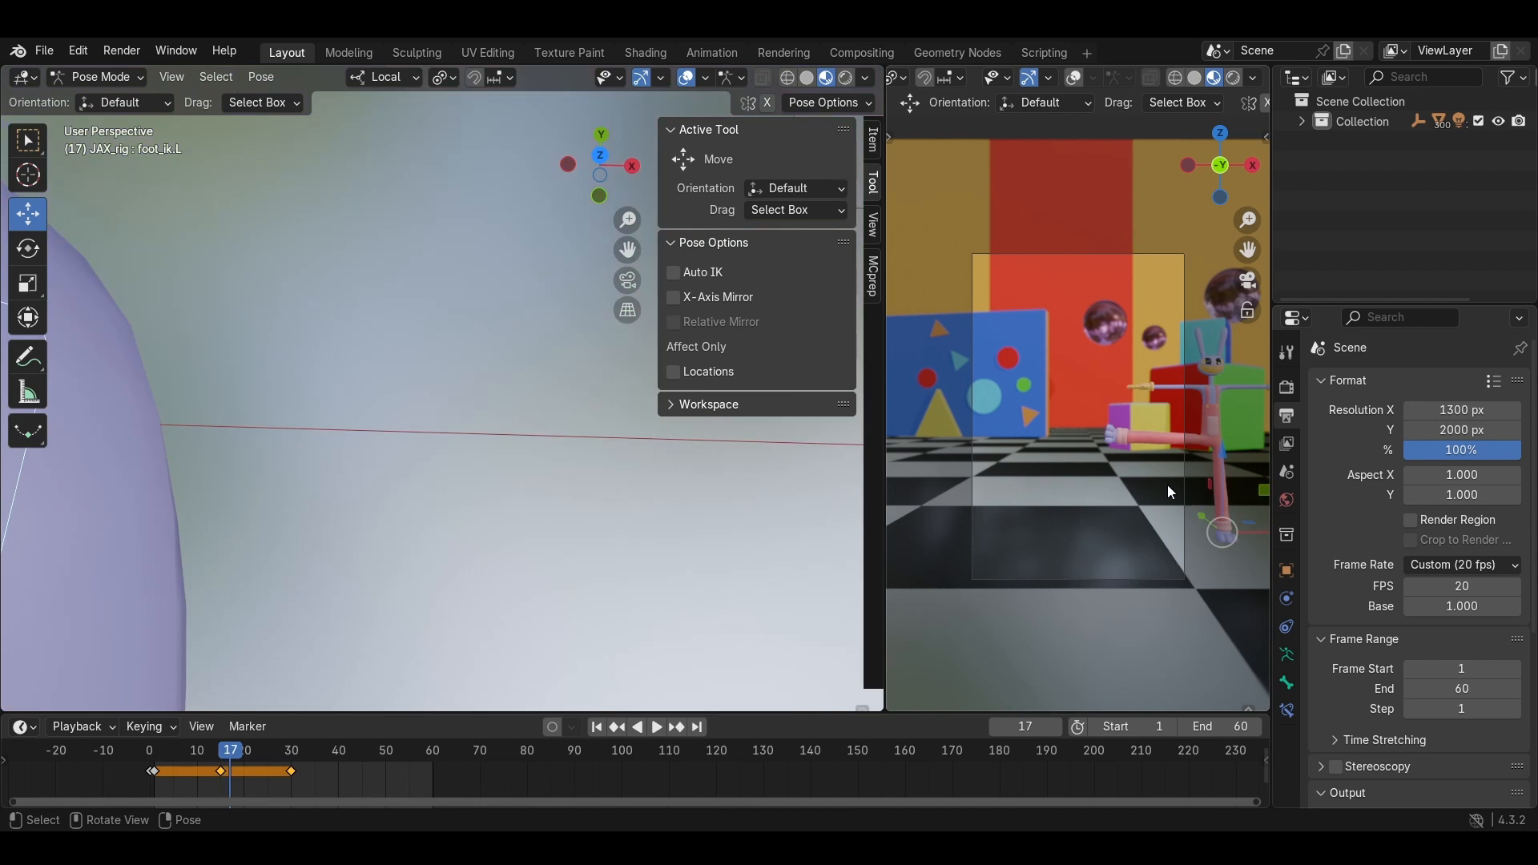
key("Right")
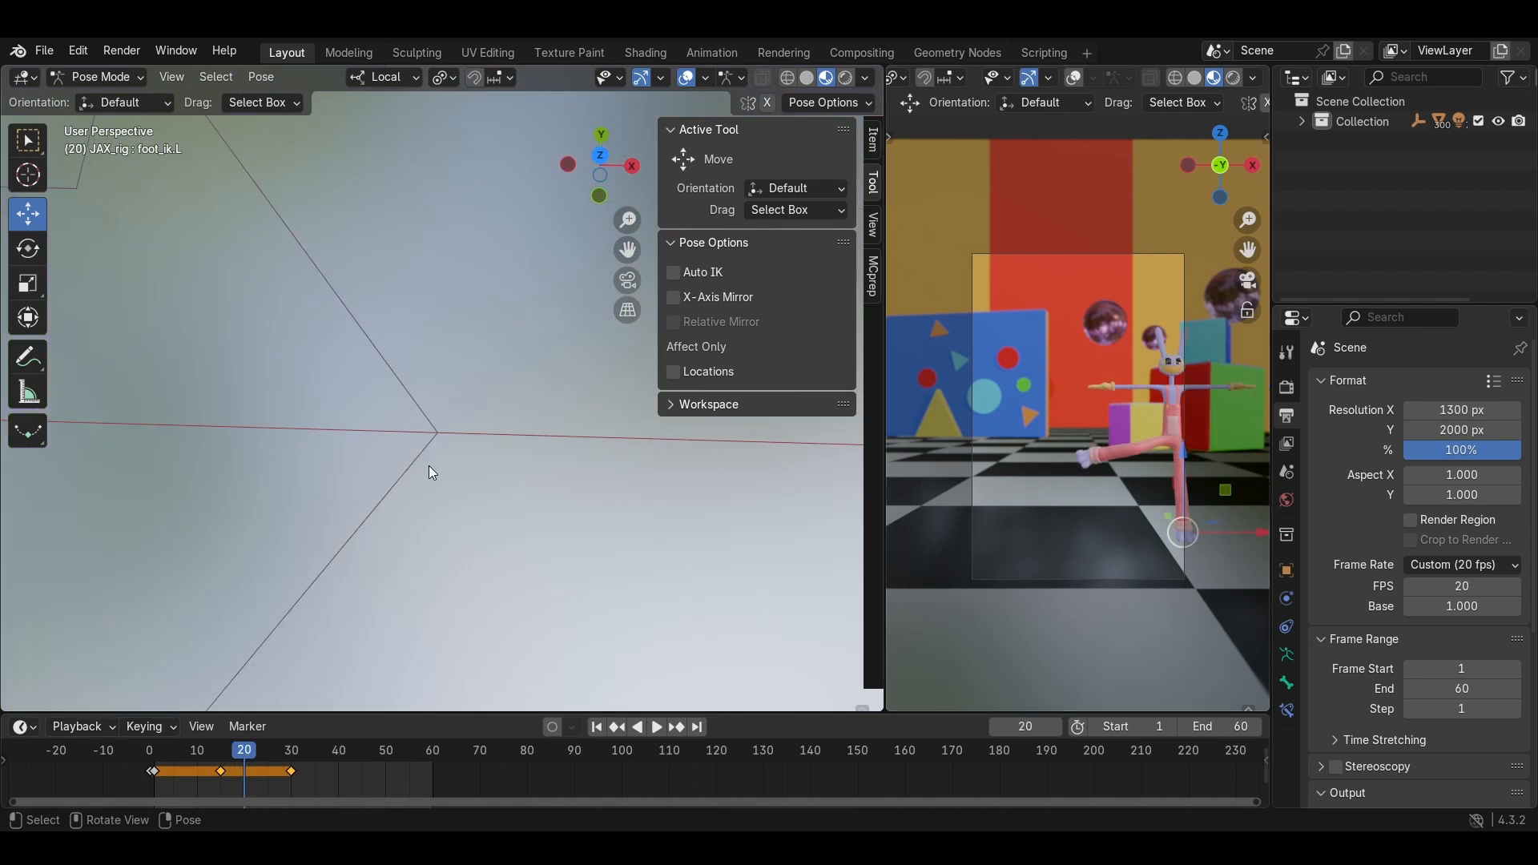
key("g")
key("x")
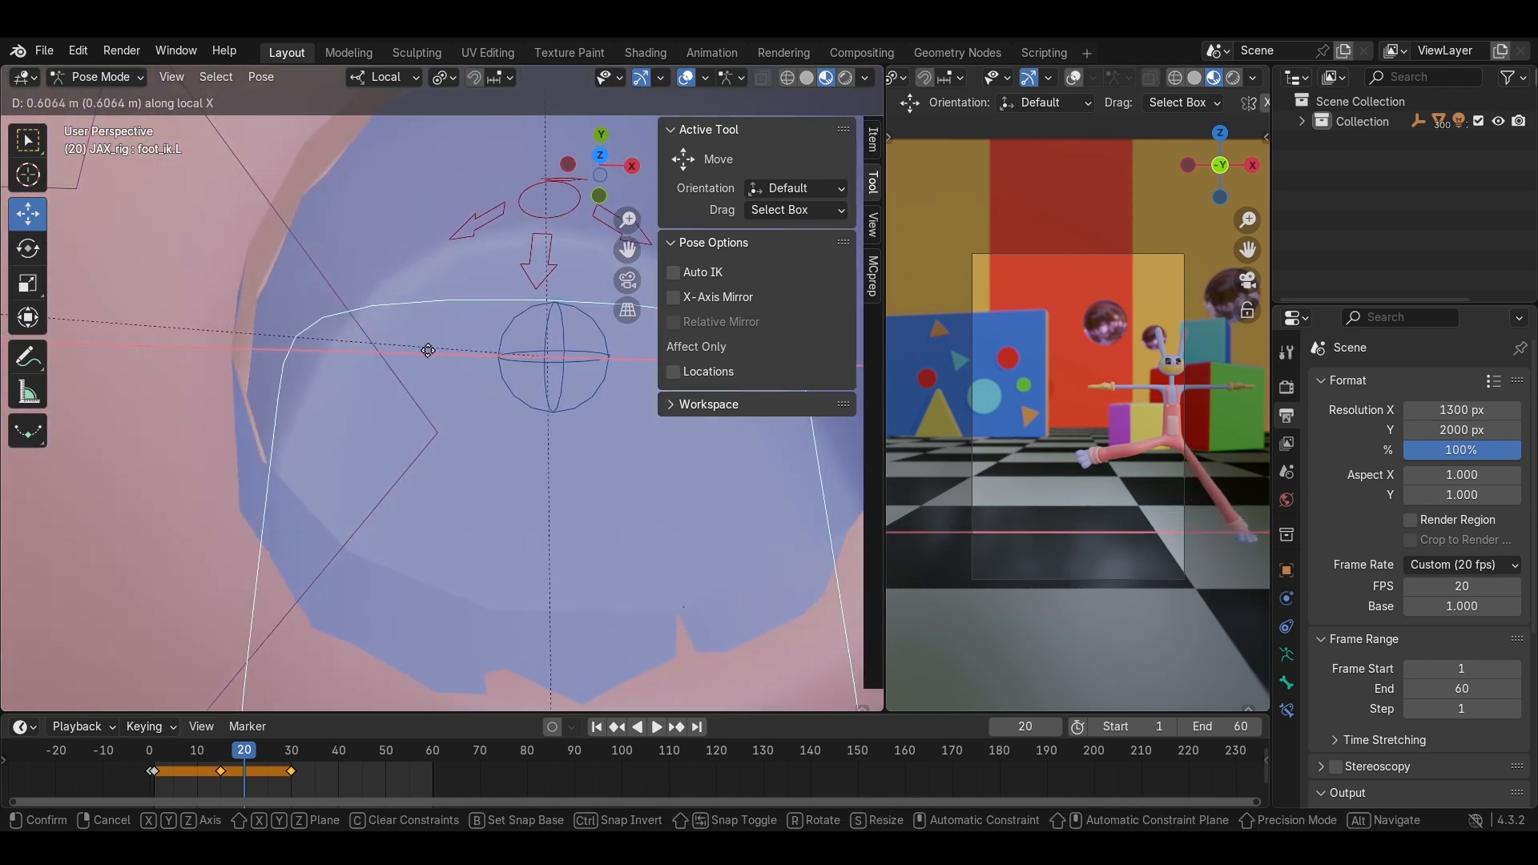
left_click(478, 354)
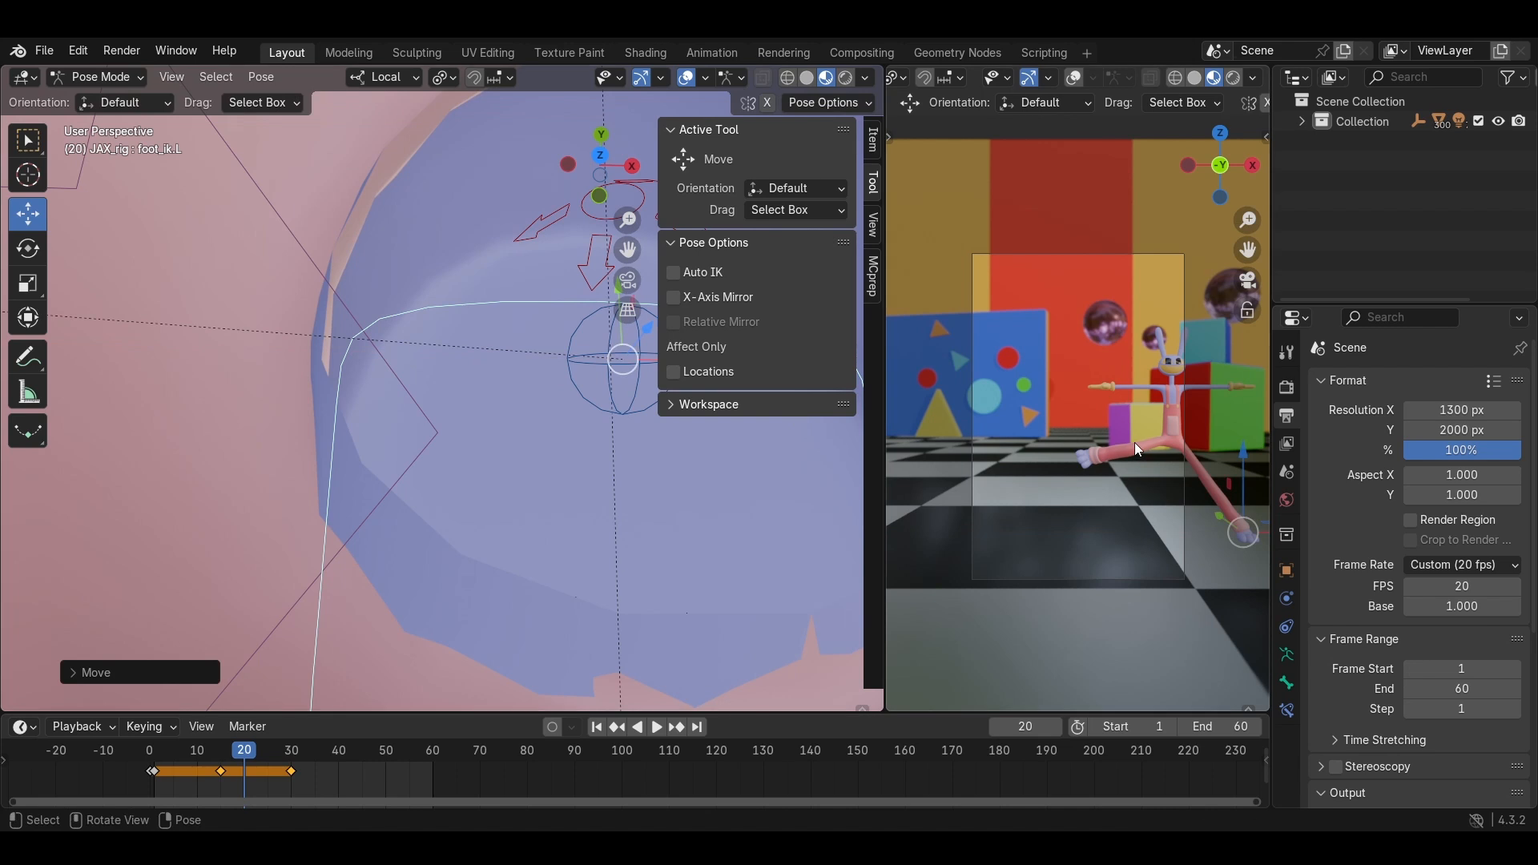
scroll(1148, 437, "up", 3)
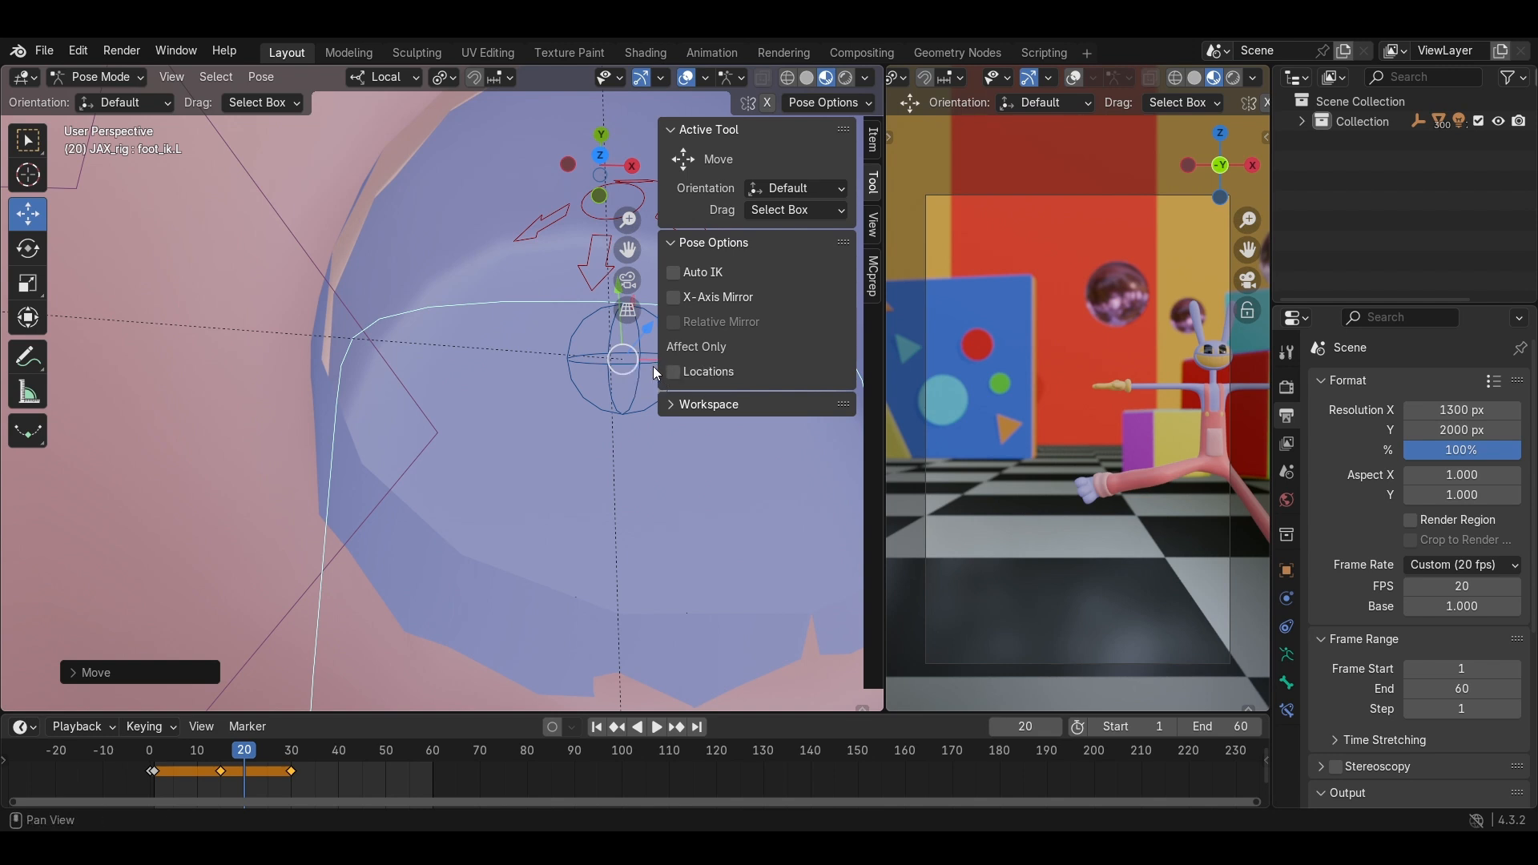
left_click_drag(649, 366, 684, 401)
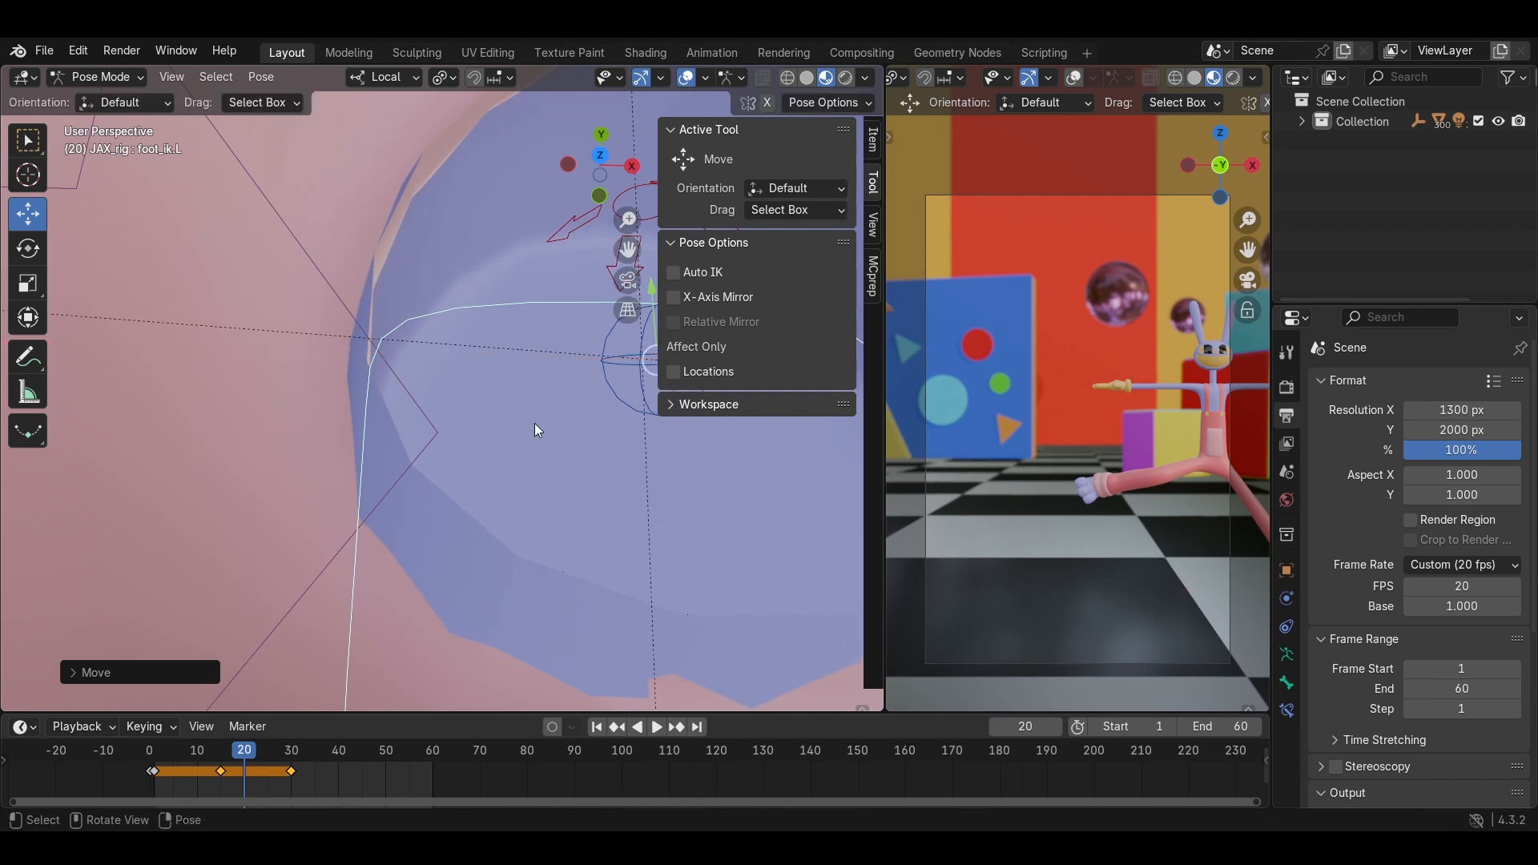
key("i")
Select the left foot's keyframe at frame 15 as well and set the keyframe interpolation to Linear.
scroll(535, 424, "down", 6)
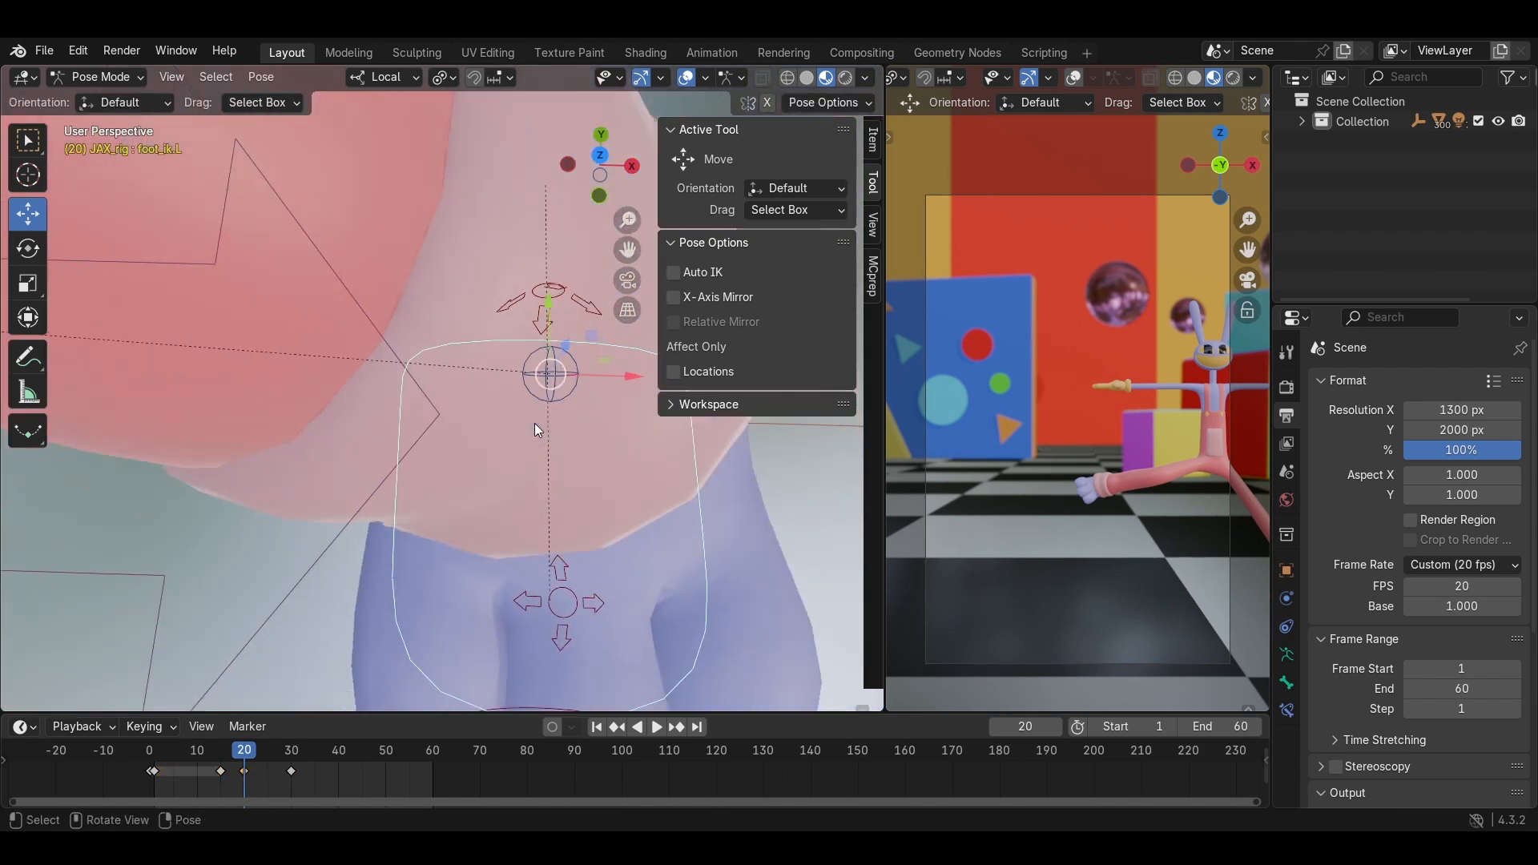
scroll(535, 423, "down", 4)
middle_click_drag(535, 422, 394, 604)
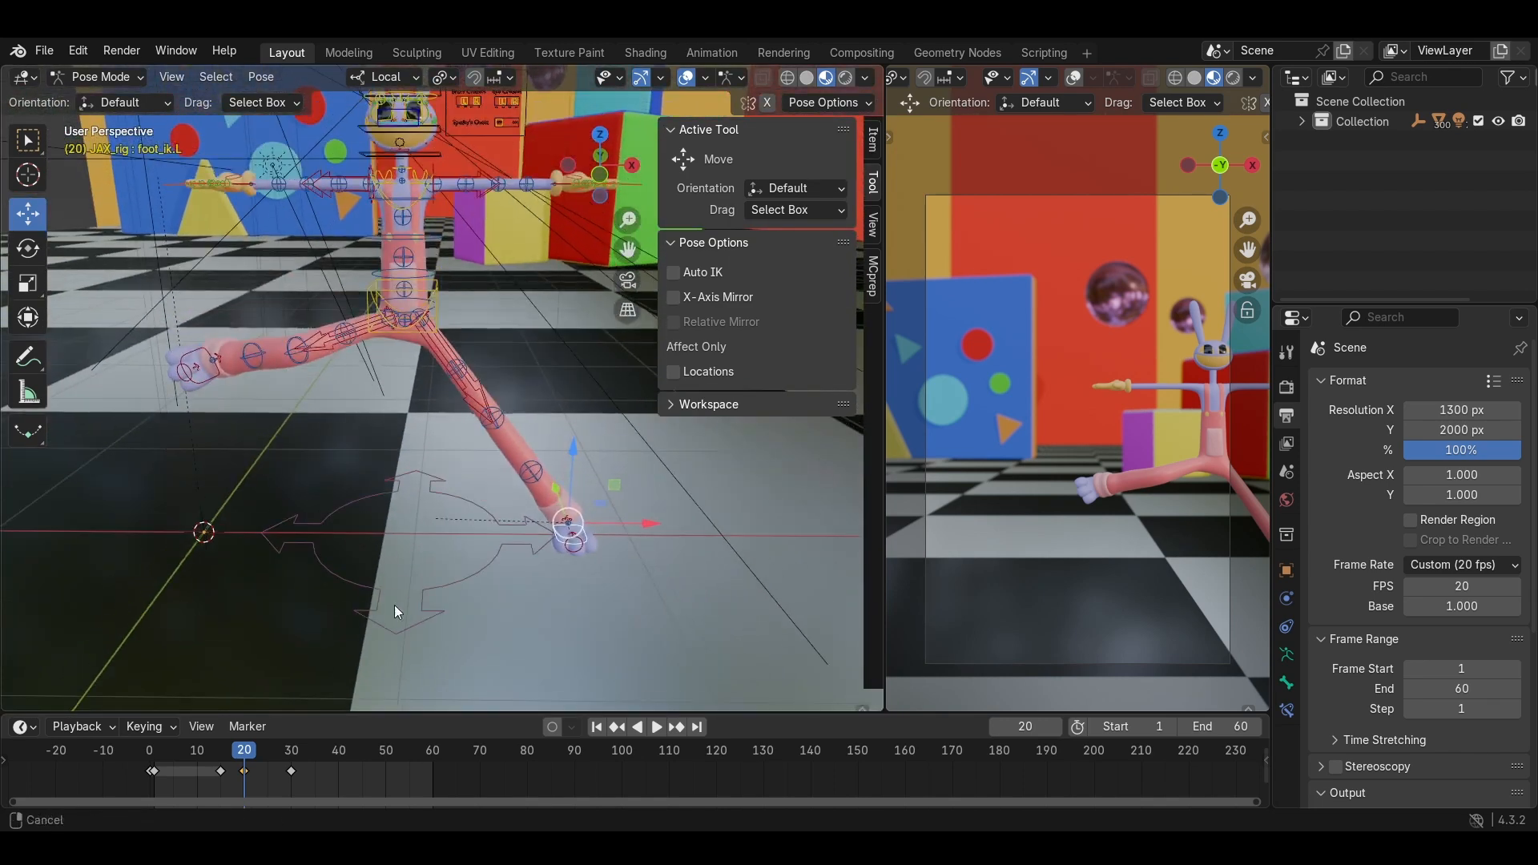
mouse_move(246, 751)
left_mouse_down()
mouse_move(226, 753)
mouse_move(249, 761)
left_mouse_up()
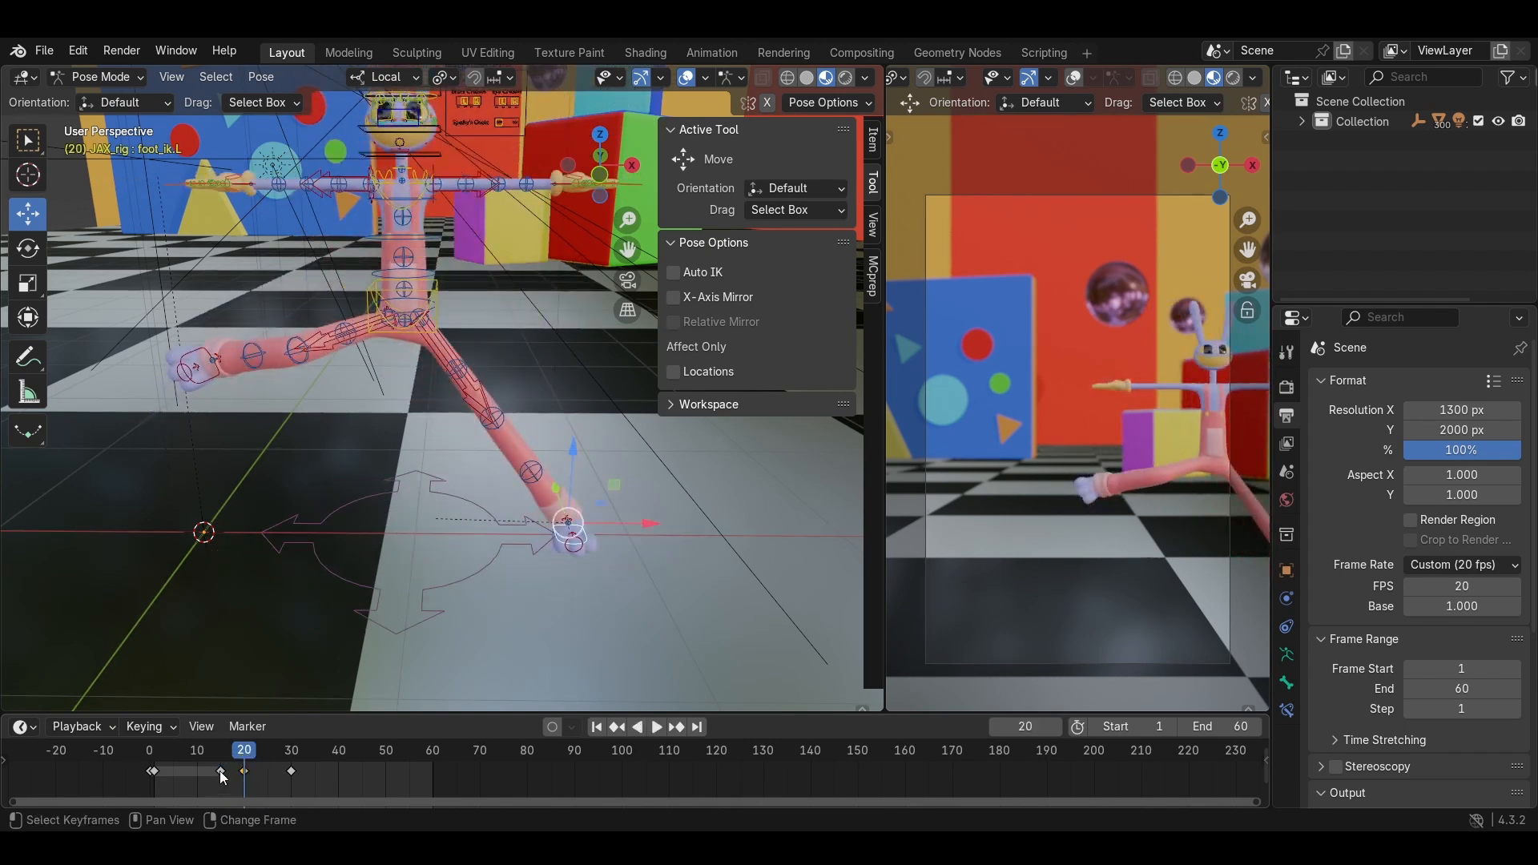
left_click(222, 773, "shift")
key("t")
left_click(213, 710)
middle_click_drag(480, 579, 419, 548, "shift")
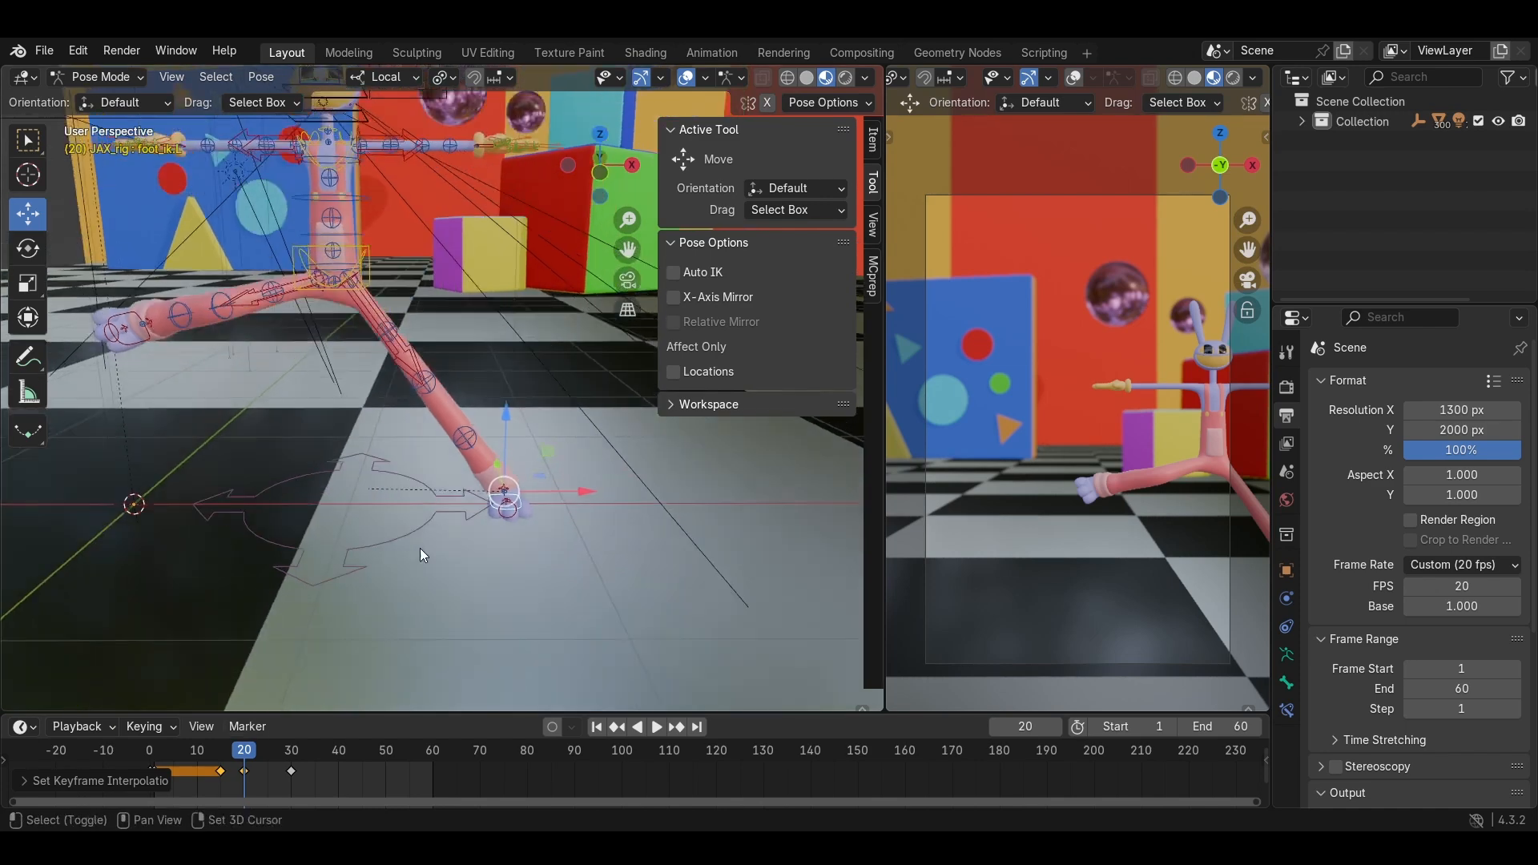
left_click_drag(221, 753, 240, 756)
key("t")
left_click(222, 724)
key("t")
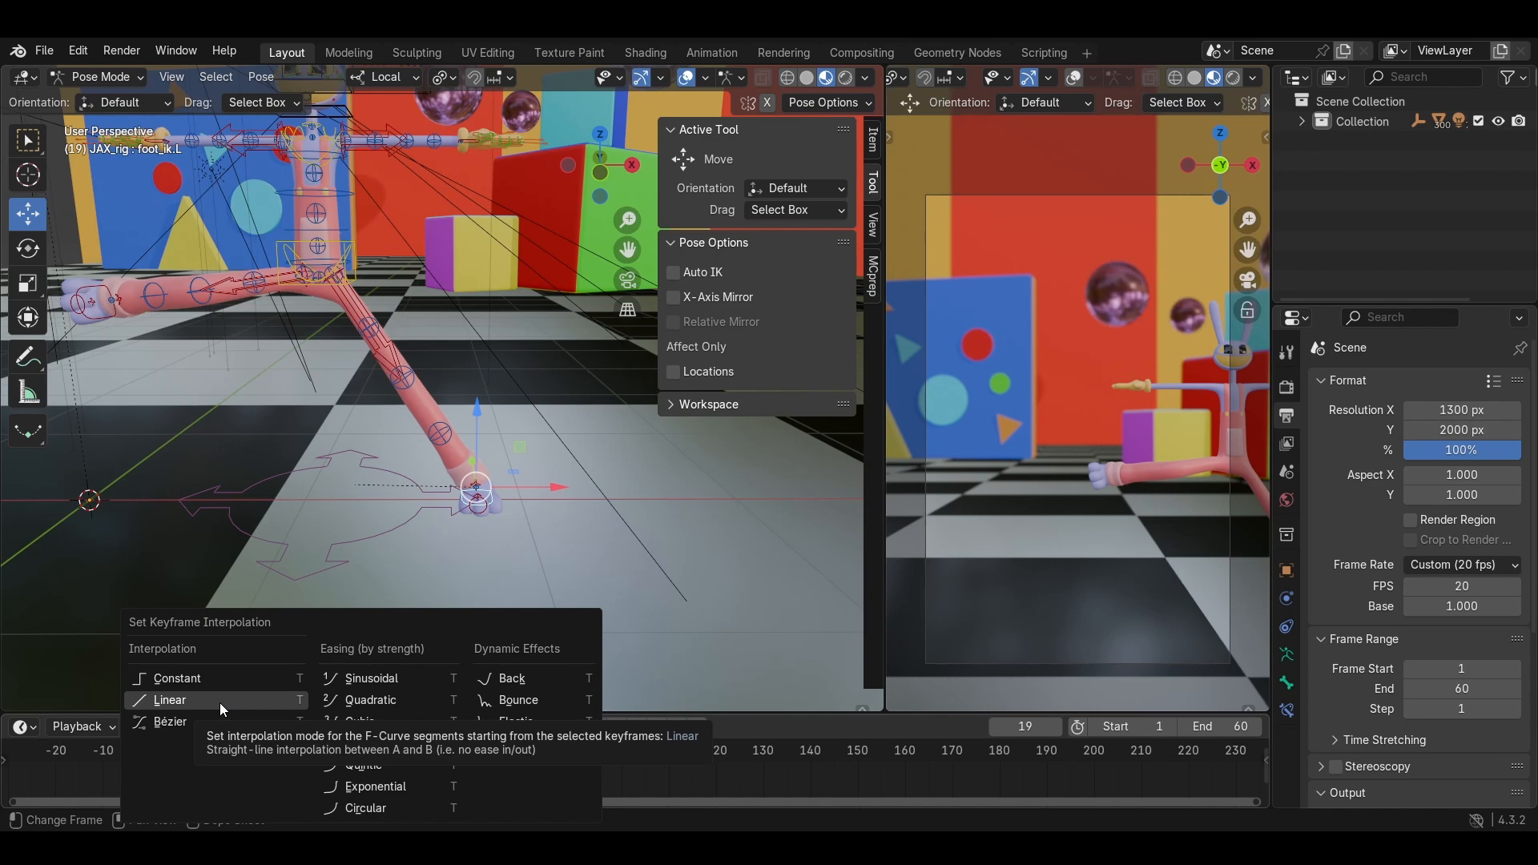
left_click(219, 703)
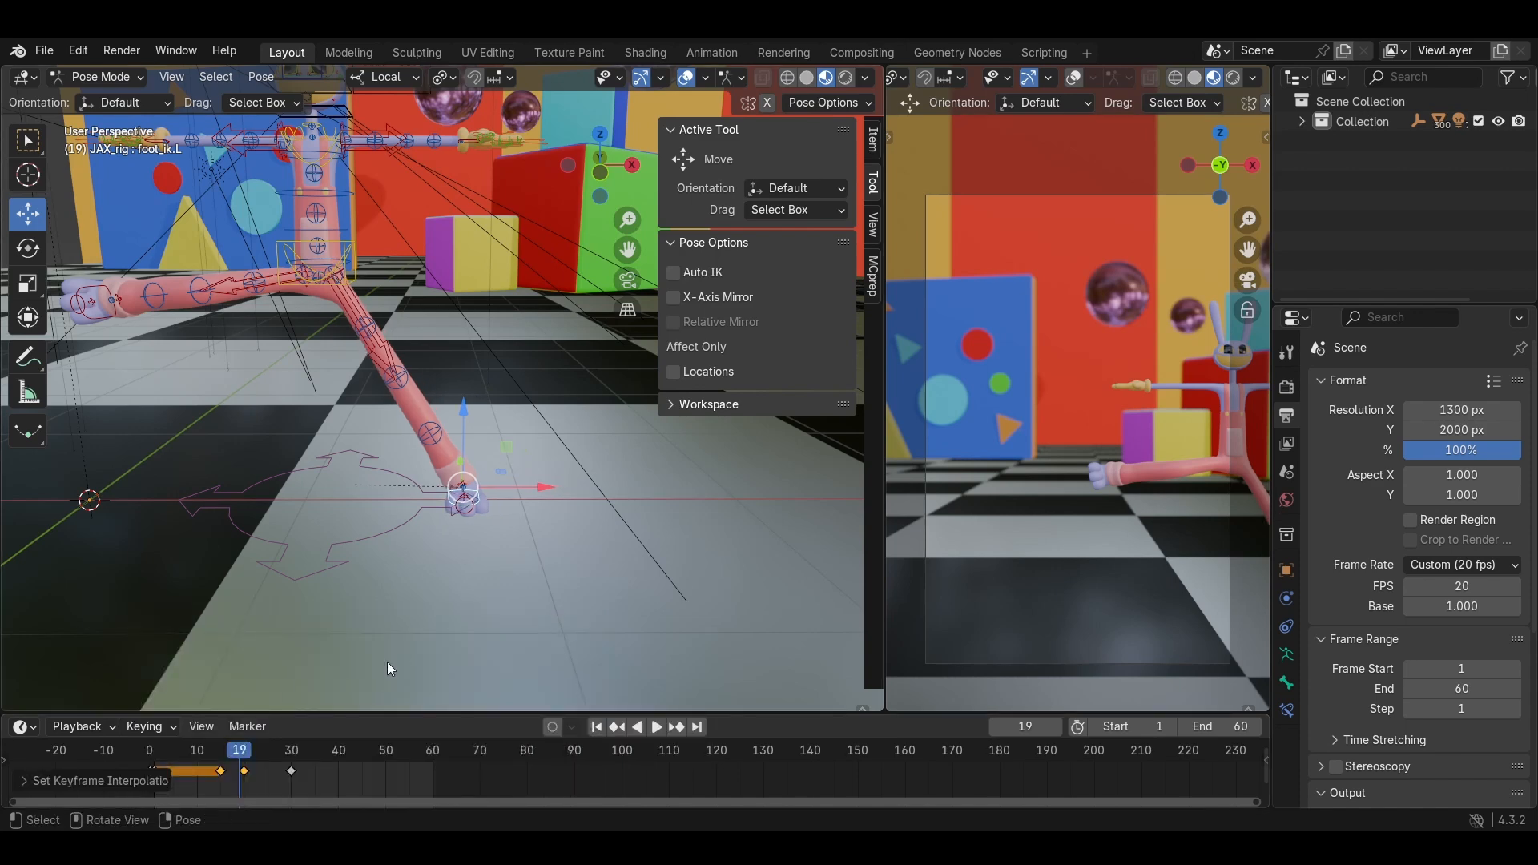
Replay the motion around frames 15 to 20 and inspect the left foot's placement from several angles.
key("space")
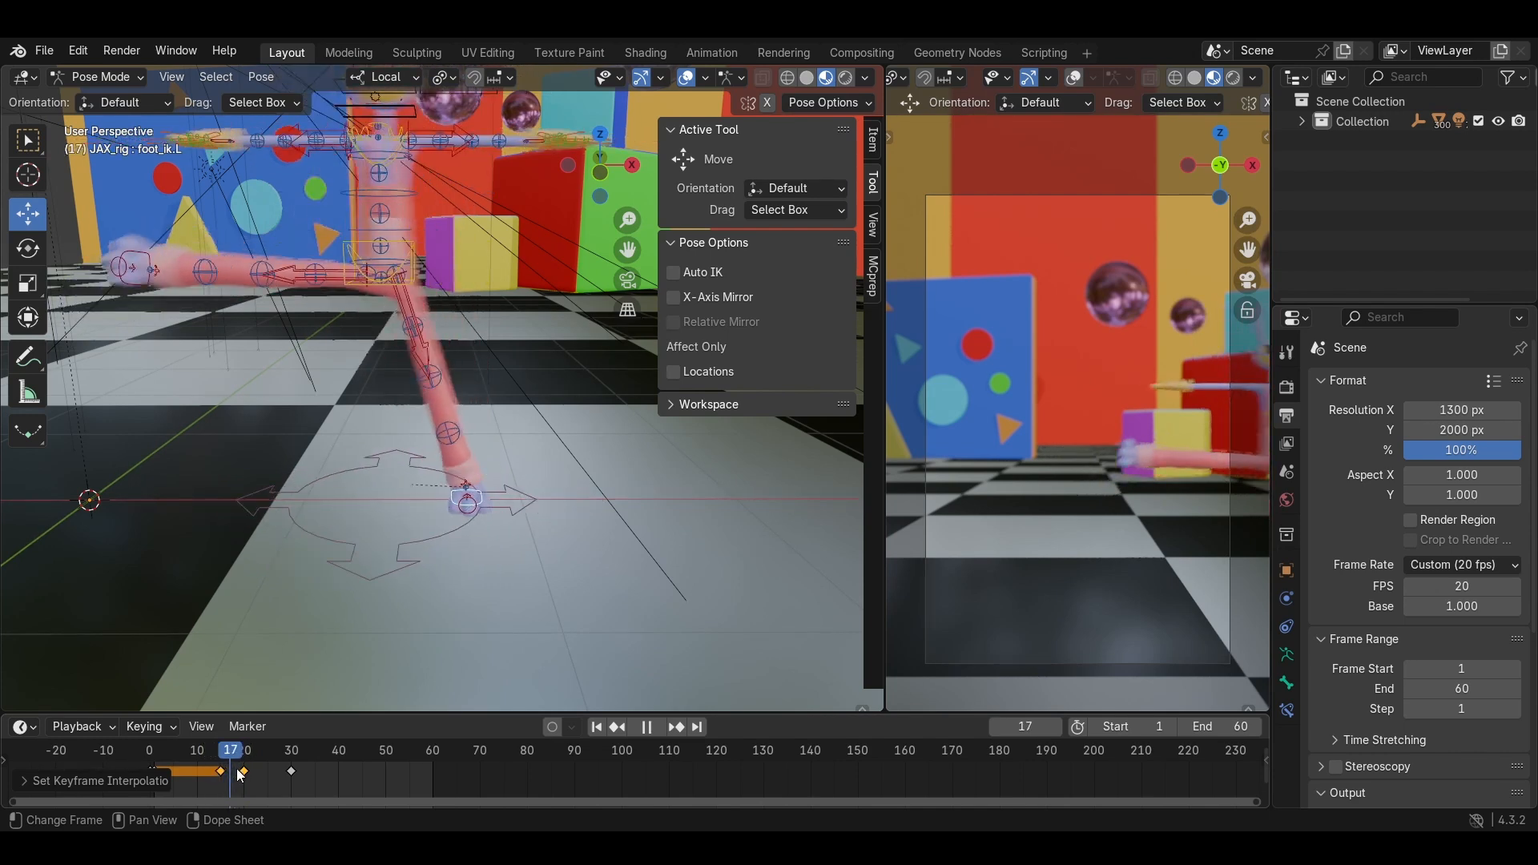
key("space")
scroll(383, 549, "up", 5)
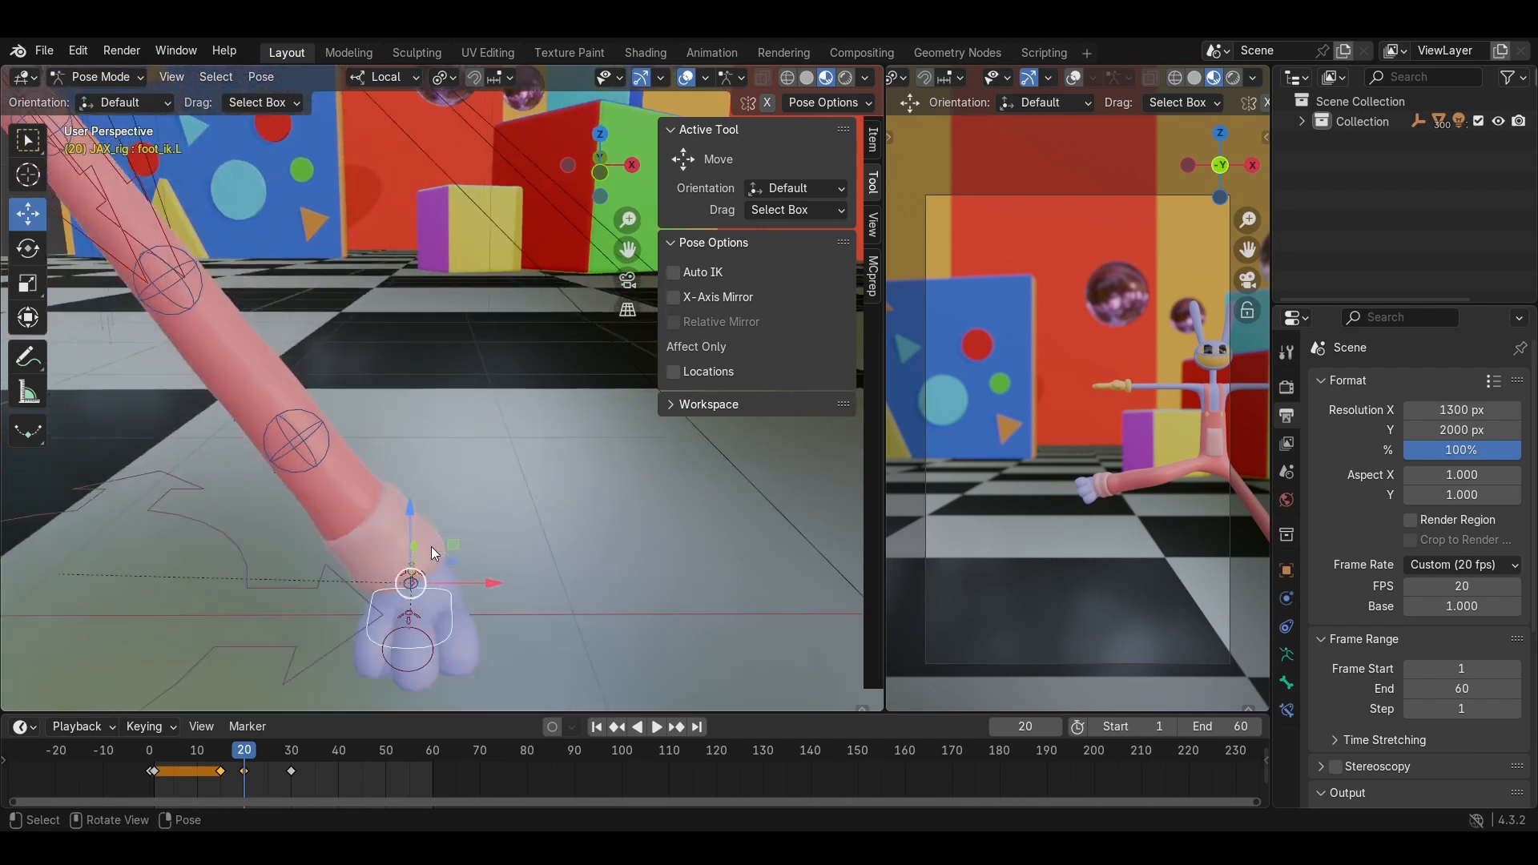
middle_click_drag(431, 546, 515, 412, "shift")
scroll(515, 432, "up", 3)
middle_click_drag(517, 512, 552, 422, "shift")
scroll(531, 383, "down", 15)
middle_click_drag(553, 421, 546, 357)
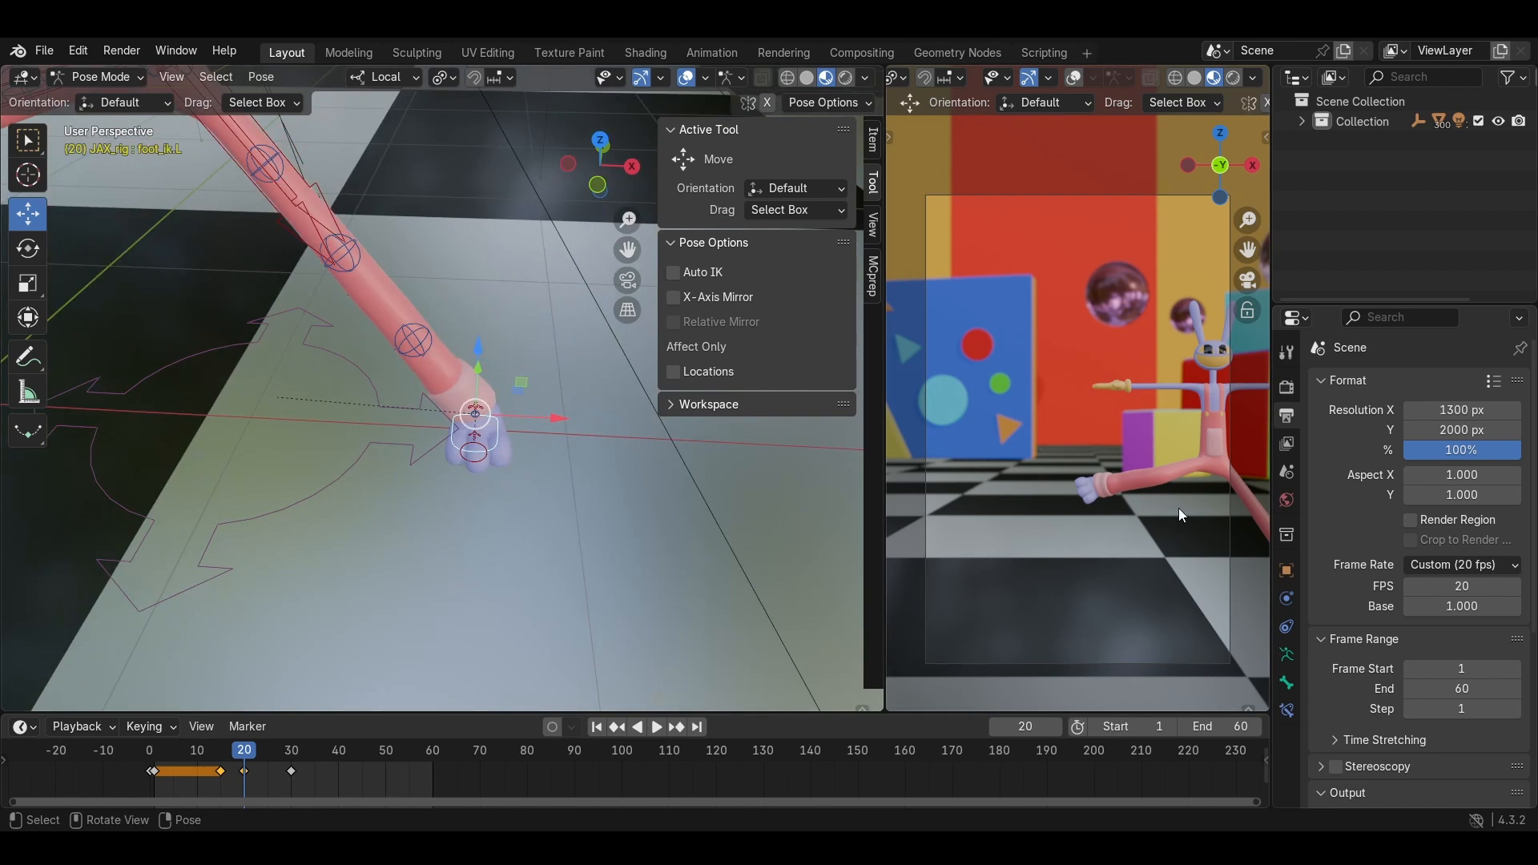
middle_click_drag(1179, 507, 1180, 471)
scroll(1202, 487, "up", 1)
scroll(334, 503, "up", 5)
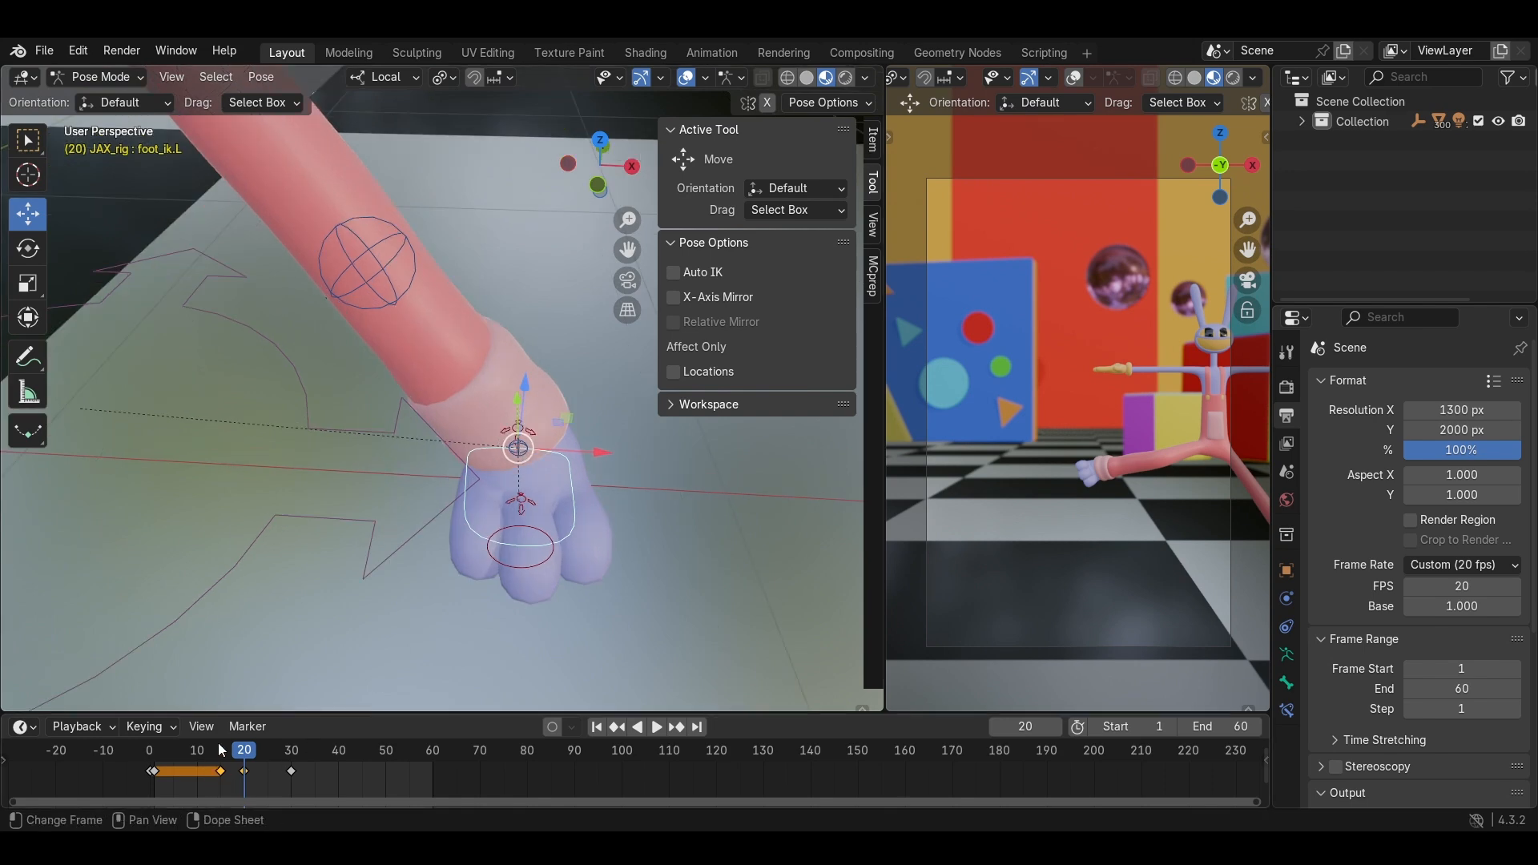
key("space")
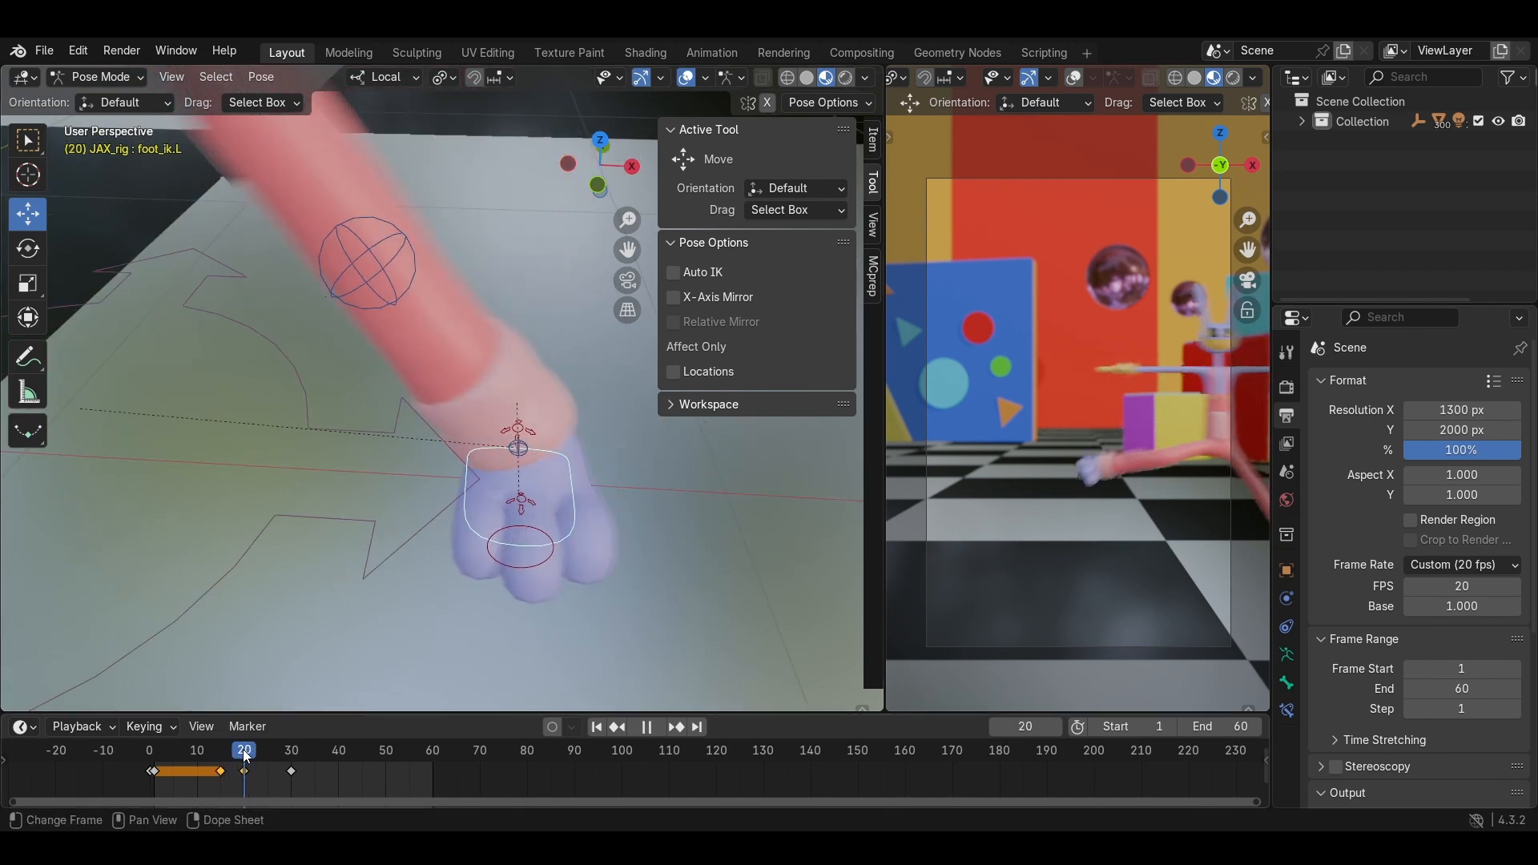
key("space")
scroll(387, 518, "down", 6)
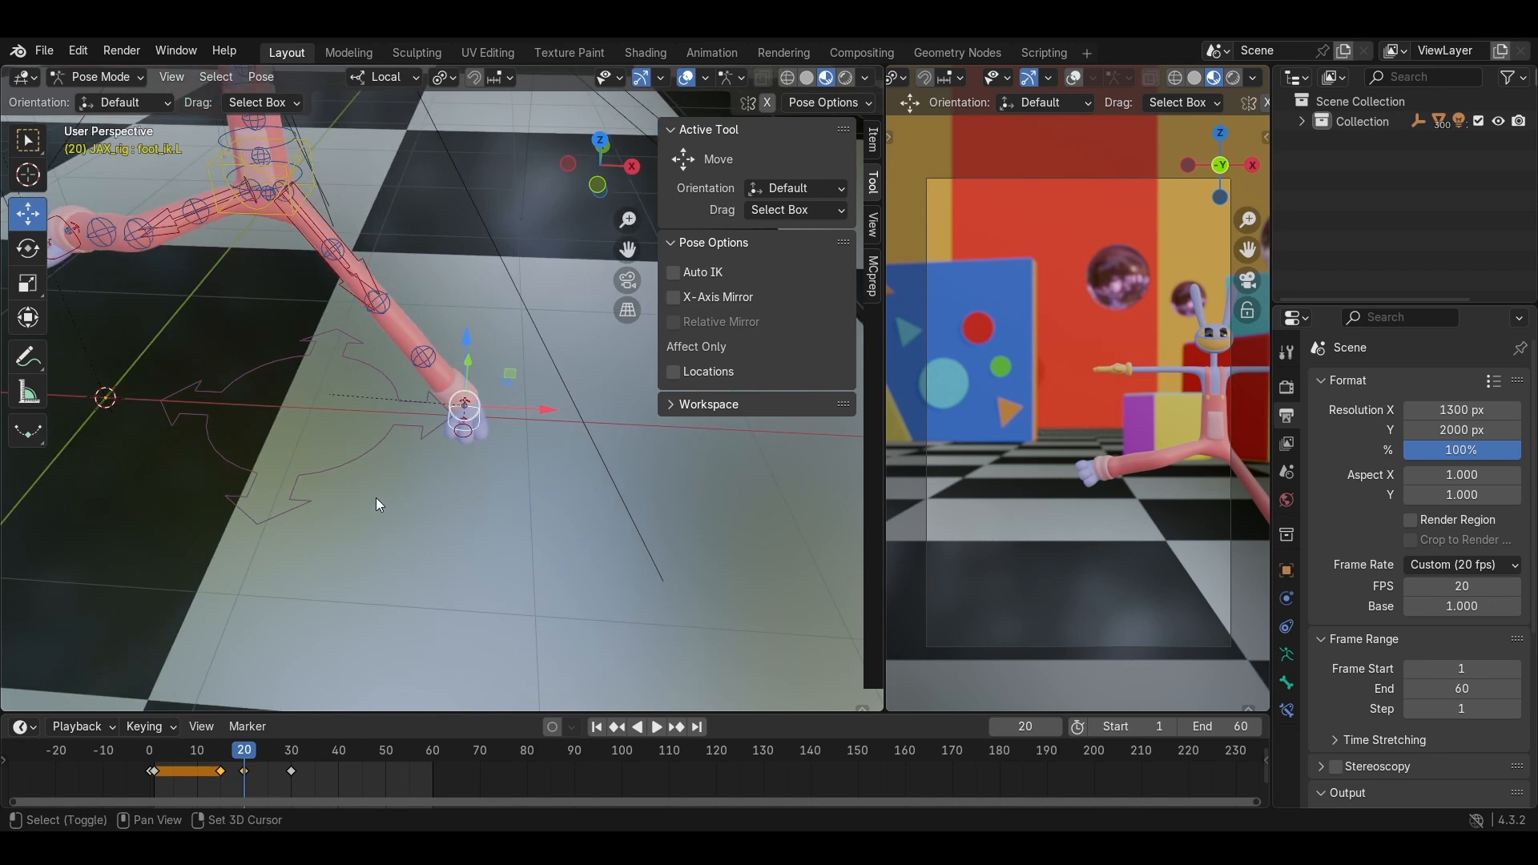
middle_click_drag(378, 503, 415, 485, "shift")
middle_click_drag(295, 564, 324, 570, "shift")
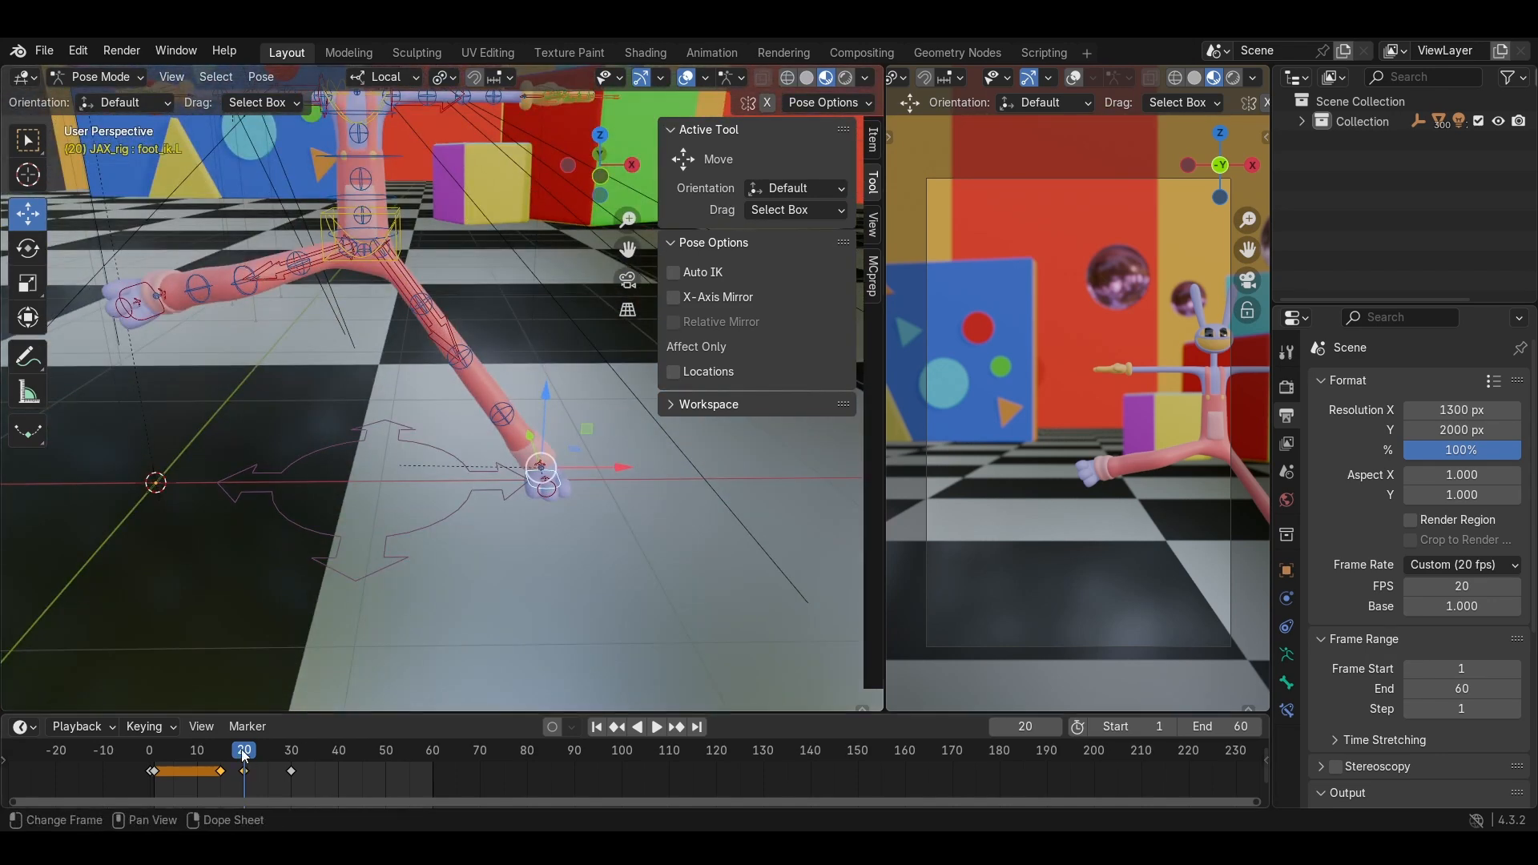
Try raising the left foot's IK control off the floor at frame 25.
left_click_drag(244, 757, 268, 751)
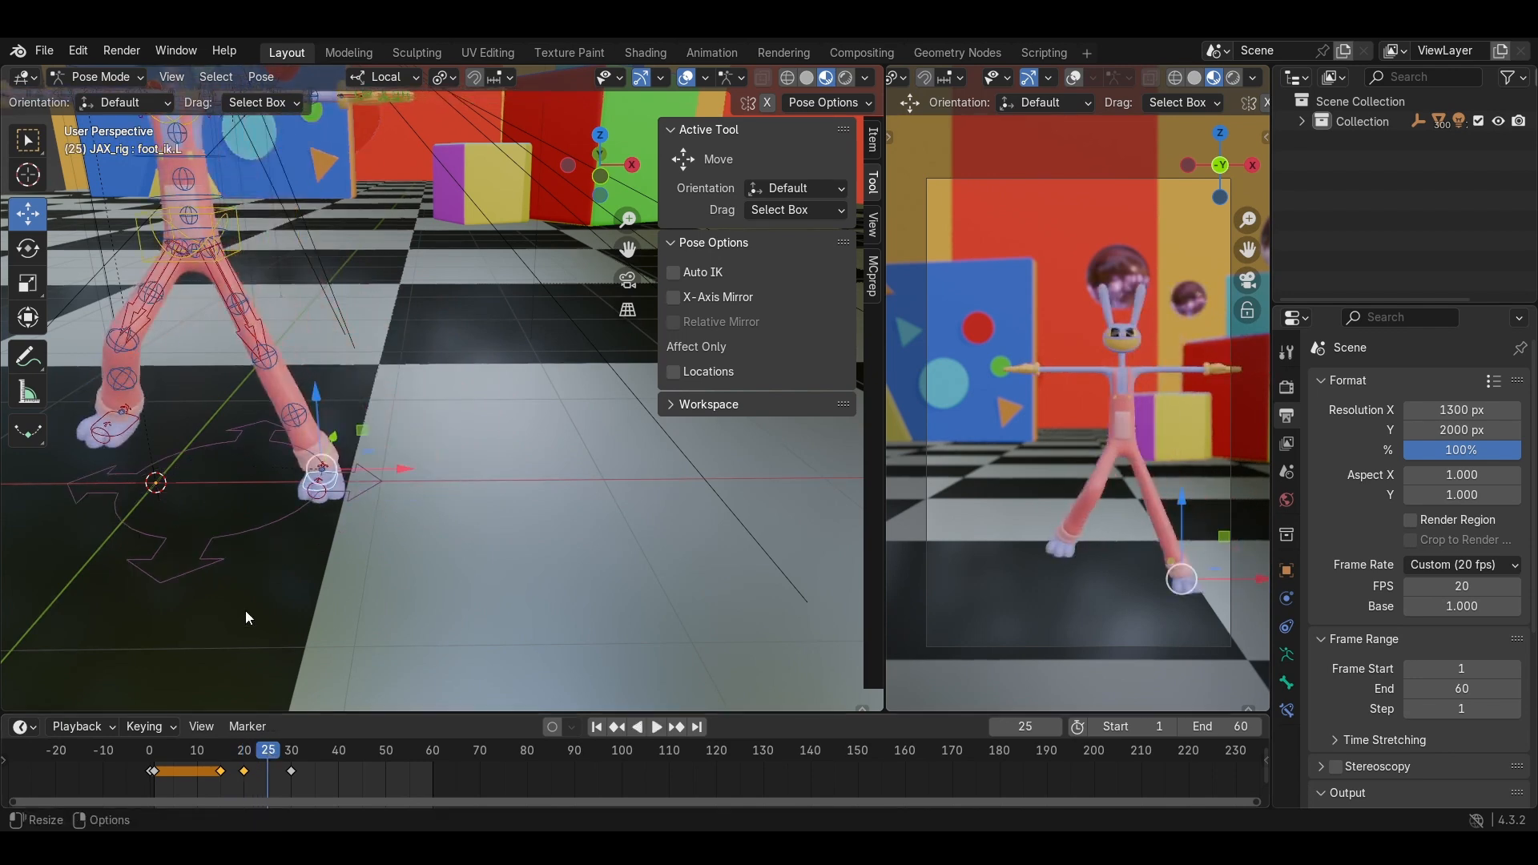
middle_click_drag(245, 610, 356, 502)
left_click_drag(405, 437, 404, 365)
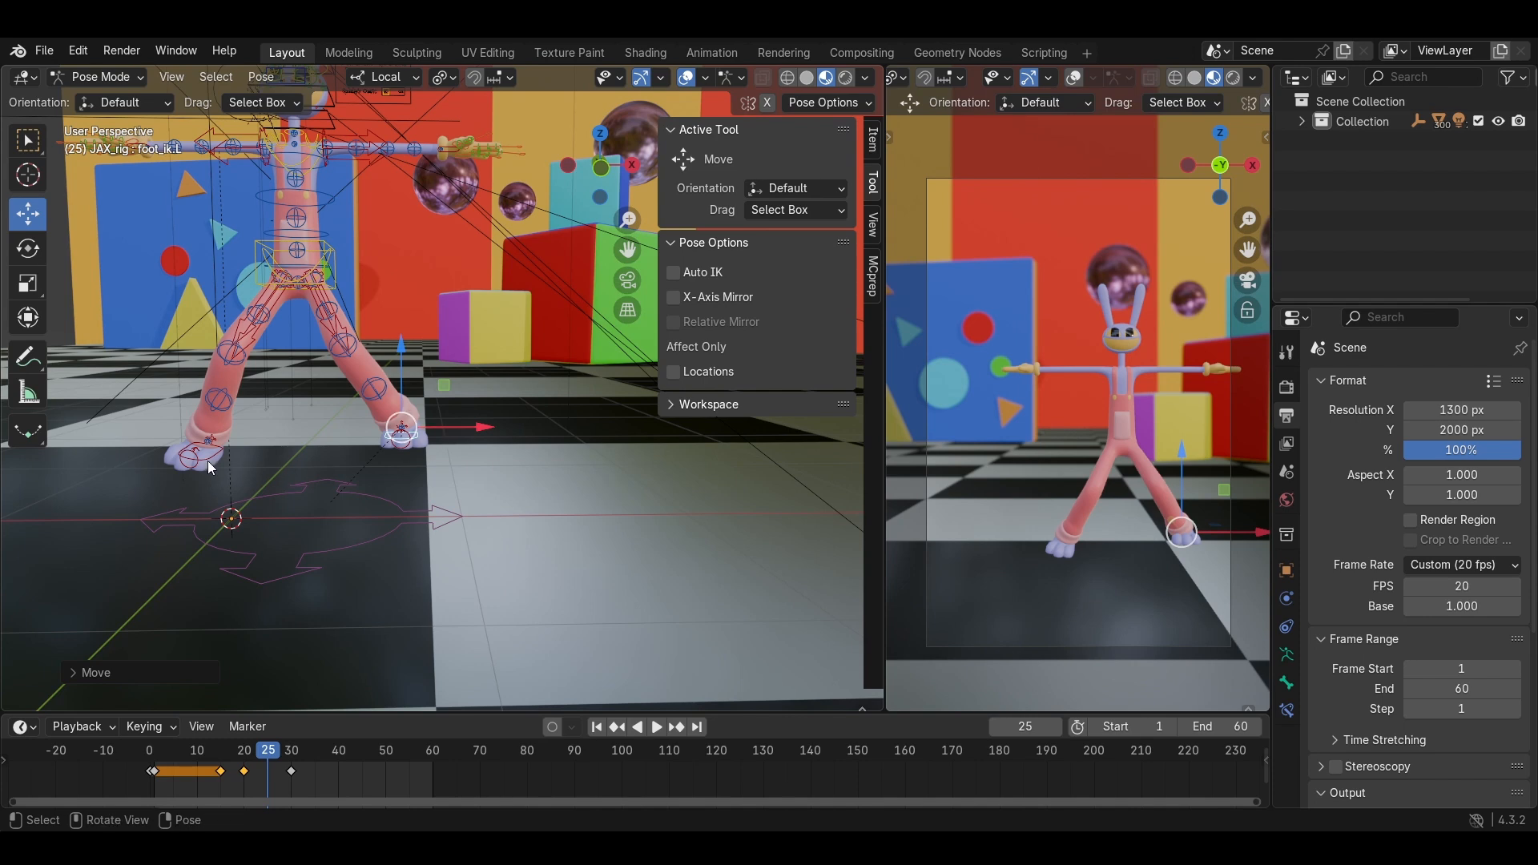
middle_click_drag(210, 465, 391, 697)
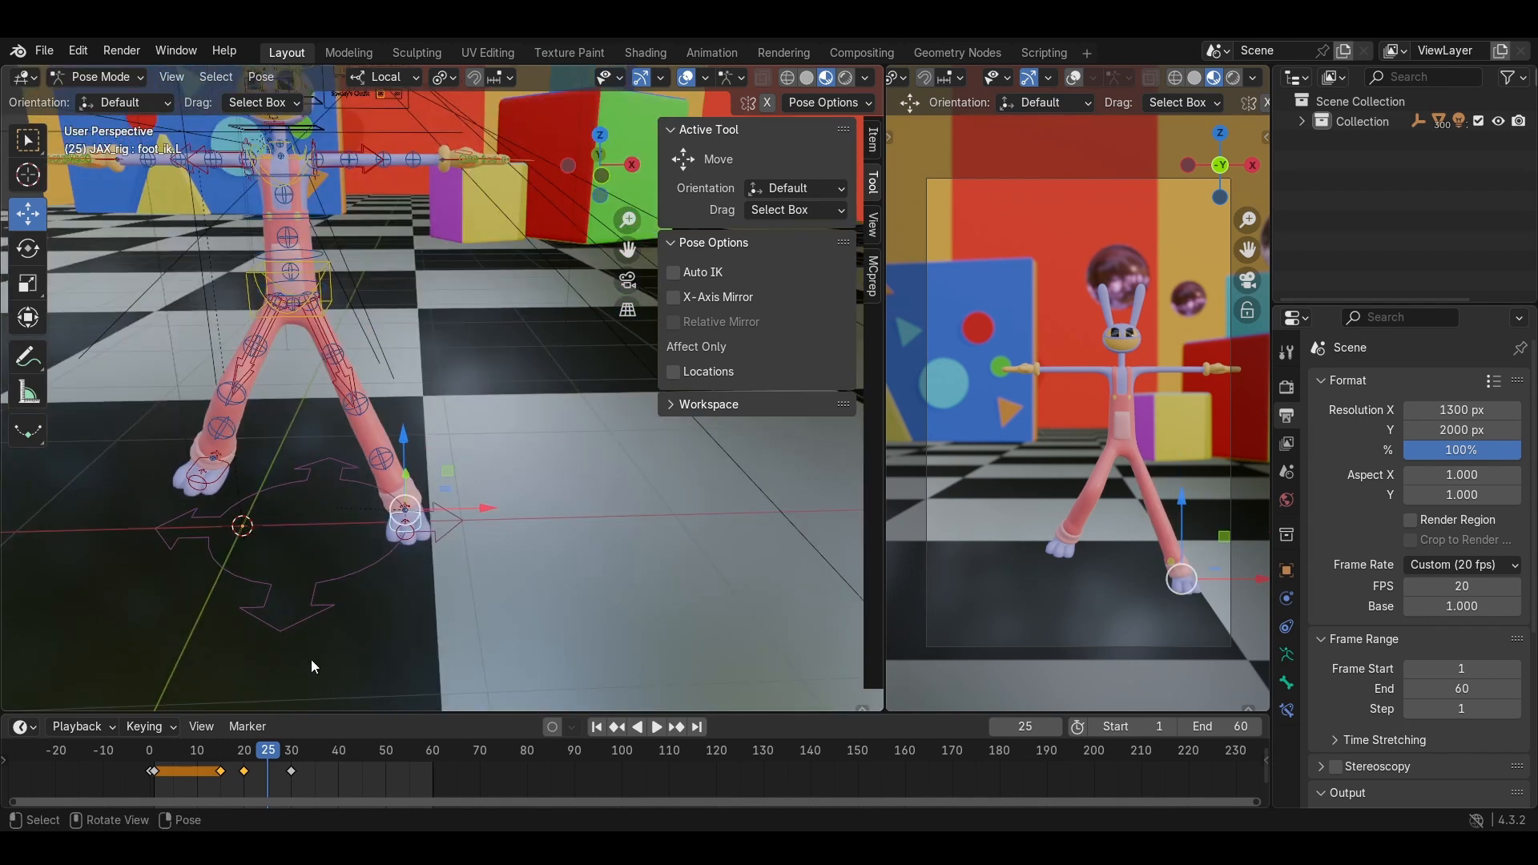
middle_click_drag(311, 667, 280, 517)
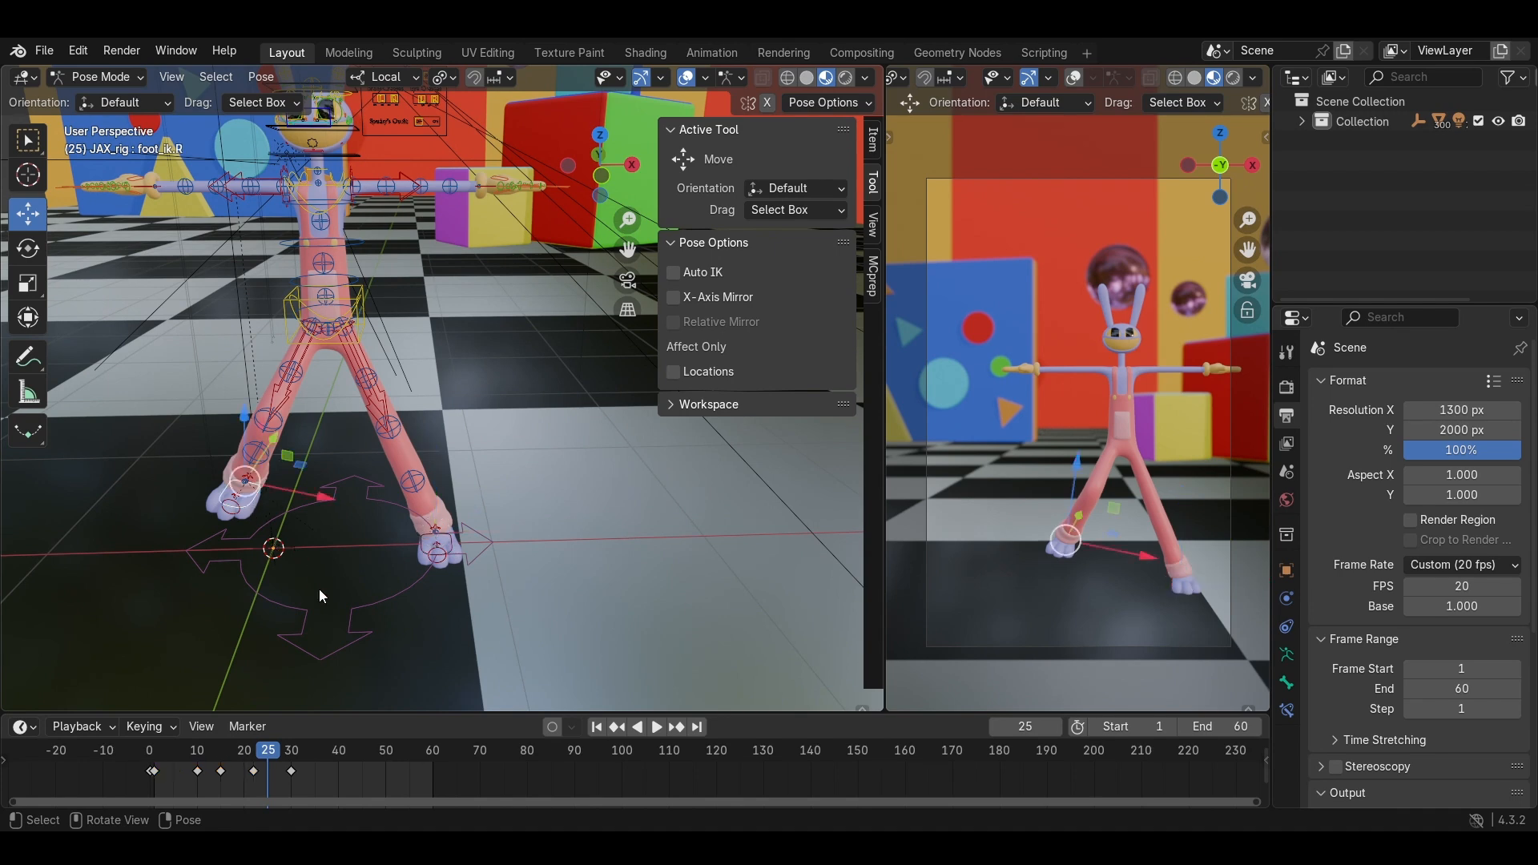
Select the root control and move its frame 30 keyframe to frame 40.
left_click(375, 608)
scroll(373, 609, "down", 4)
middle_click_drag(358, 613, 380, 622)
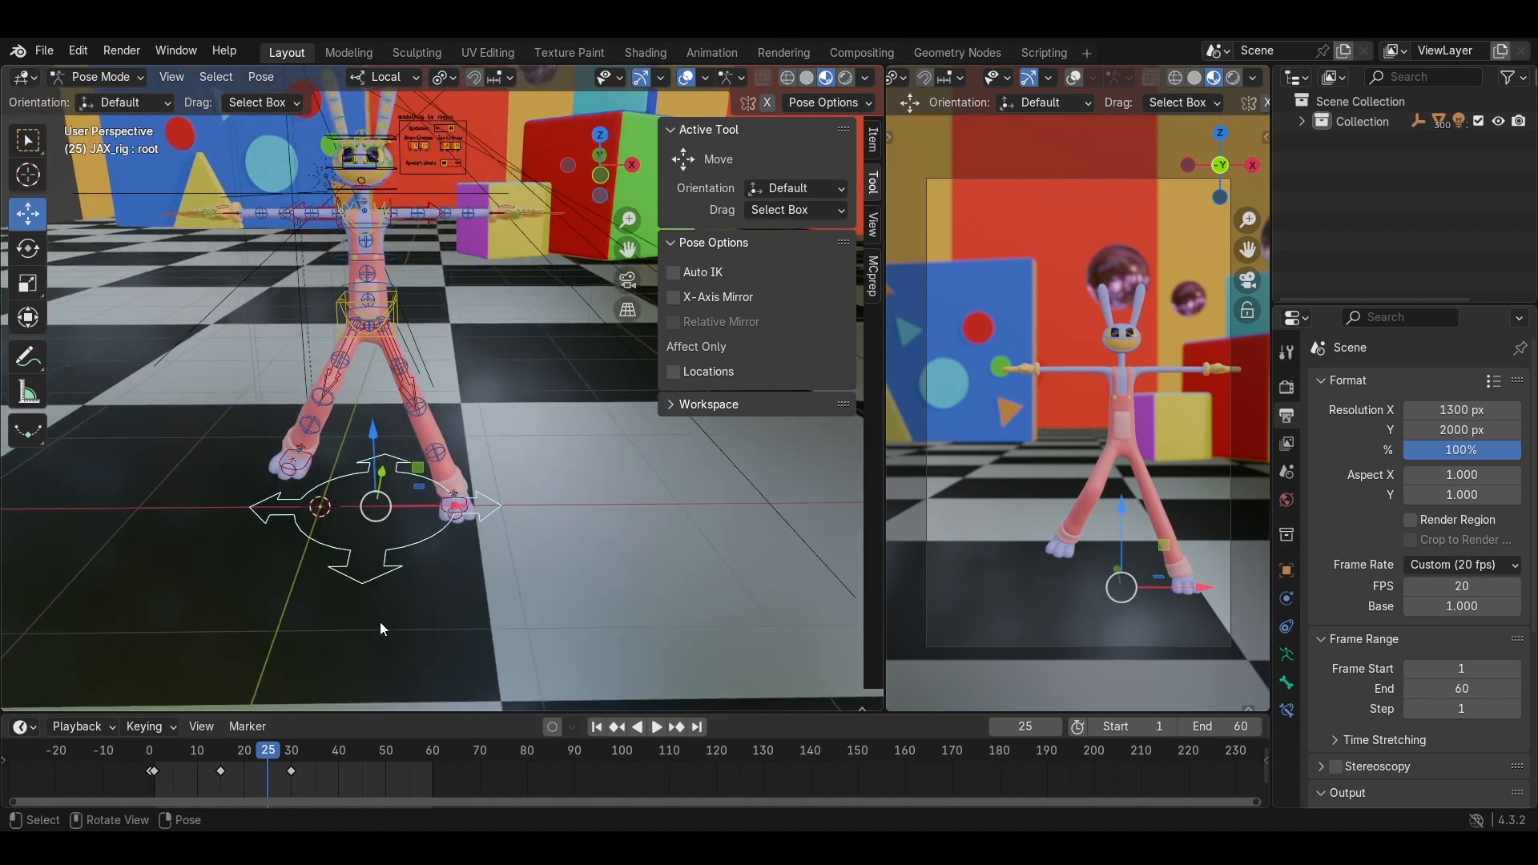
left_click_drag(290, 772, 343, 780)
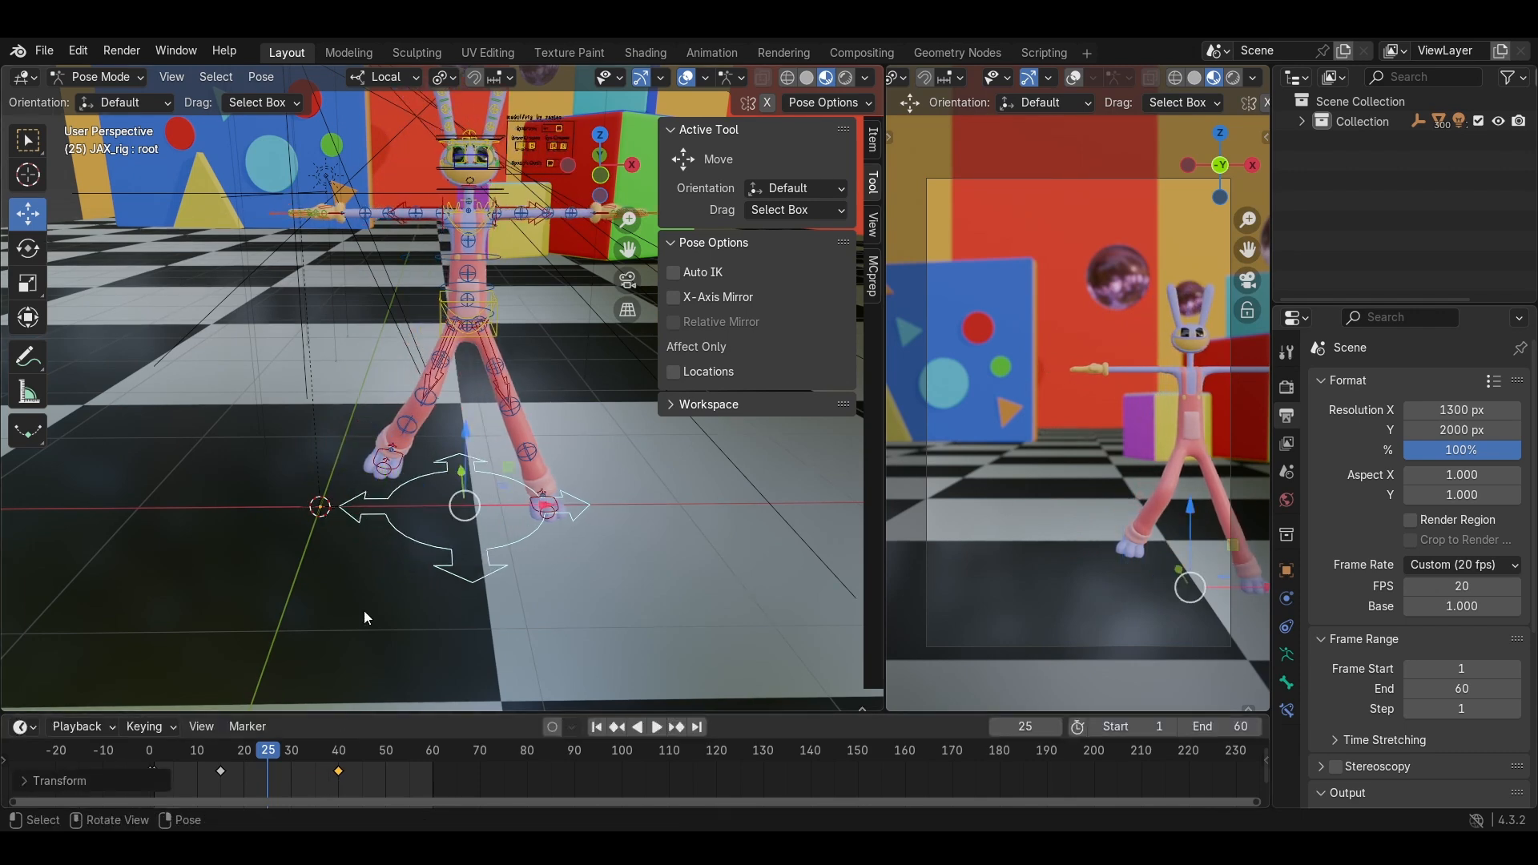
Scrub the motion up to frame 30 and back to frame 13, checking the right foot and its IK control.
left_click_drag(257, 752, 290, 776)
left_click(378, 506)
middle_click_drag(379, 506, 420, 510, "shift")
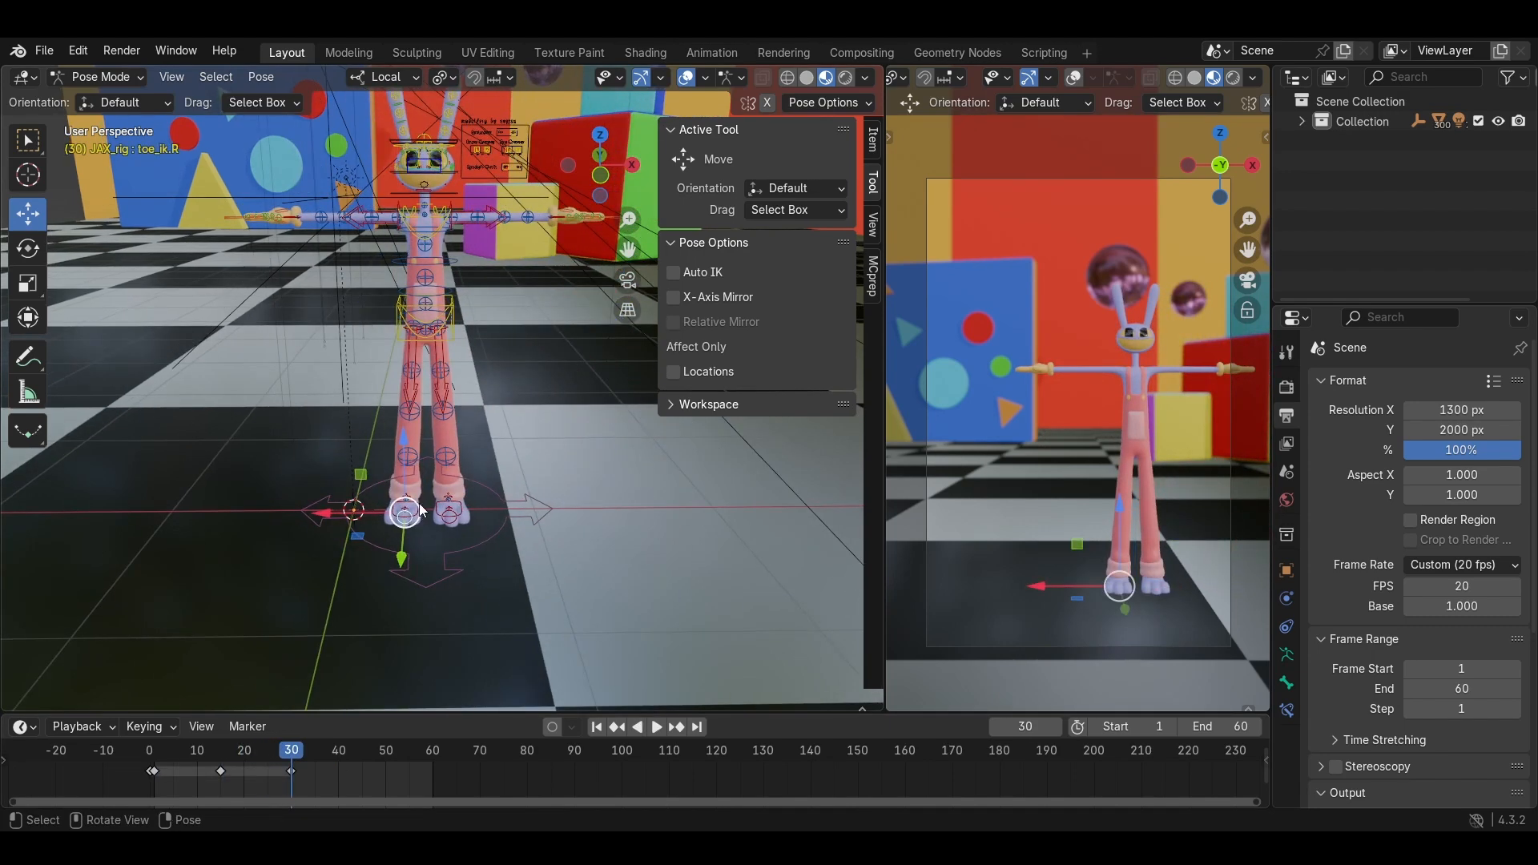
left_click(419, 510)
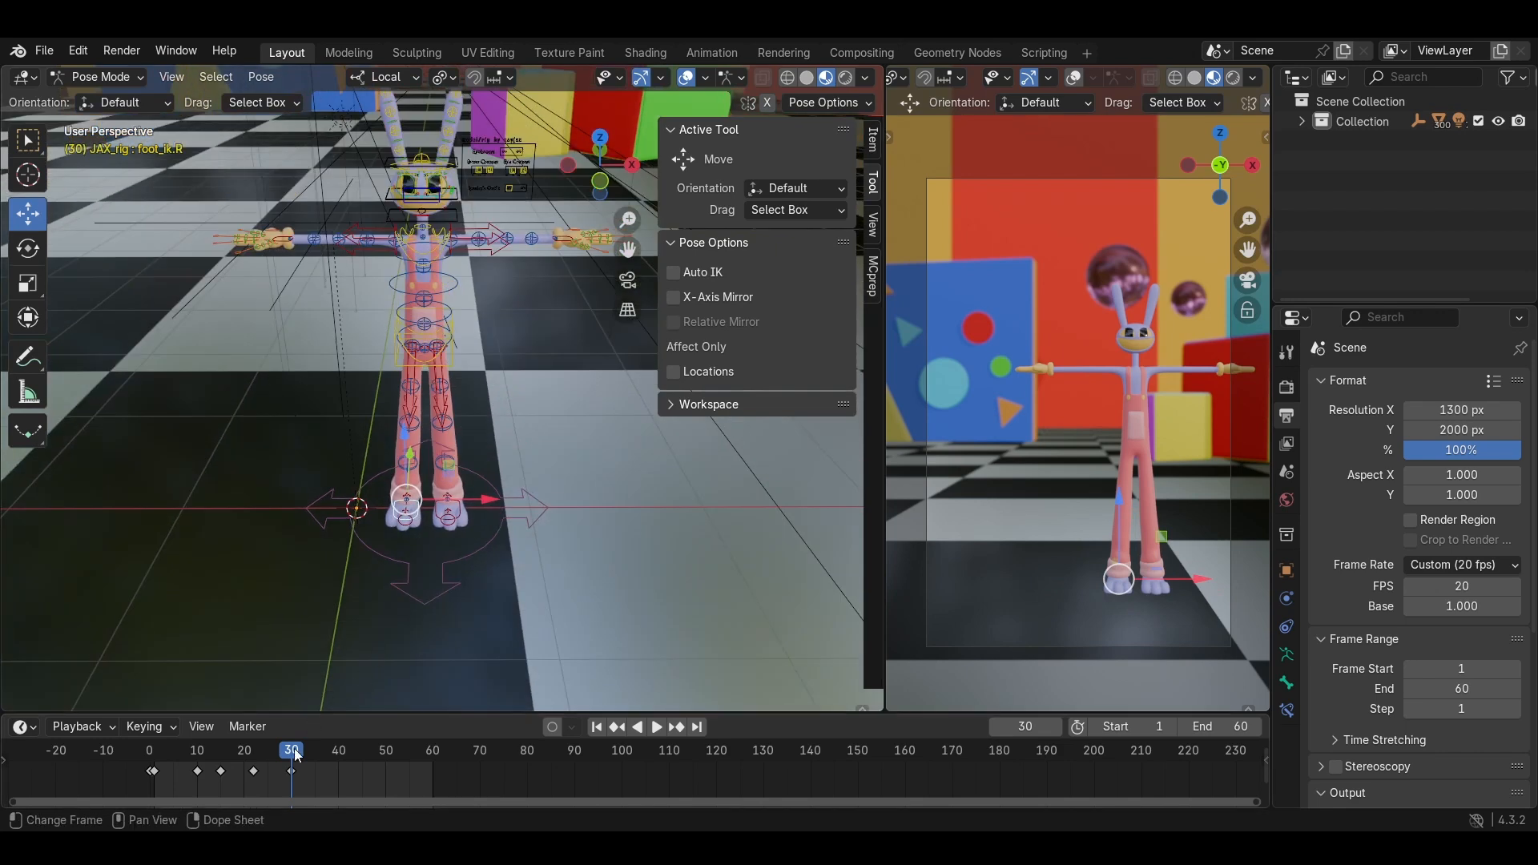
left_click_drag(295, 749, 210, 754)
Move the root control's last keyframe to frame 35 and replay the motion.
left_click(585, 517)
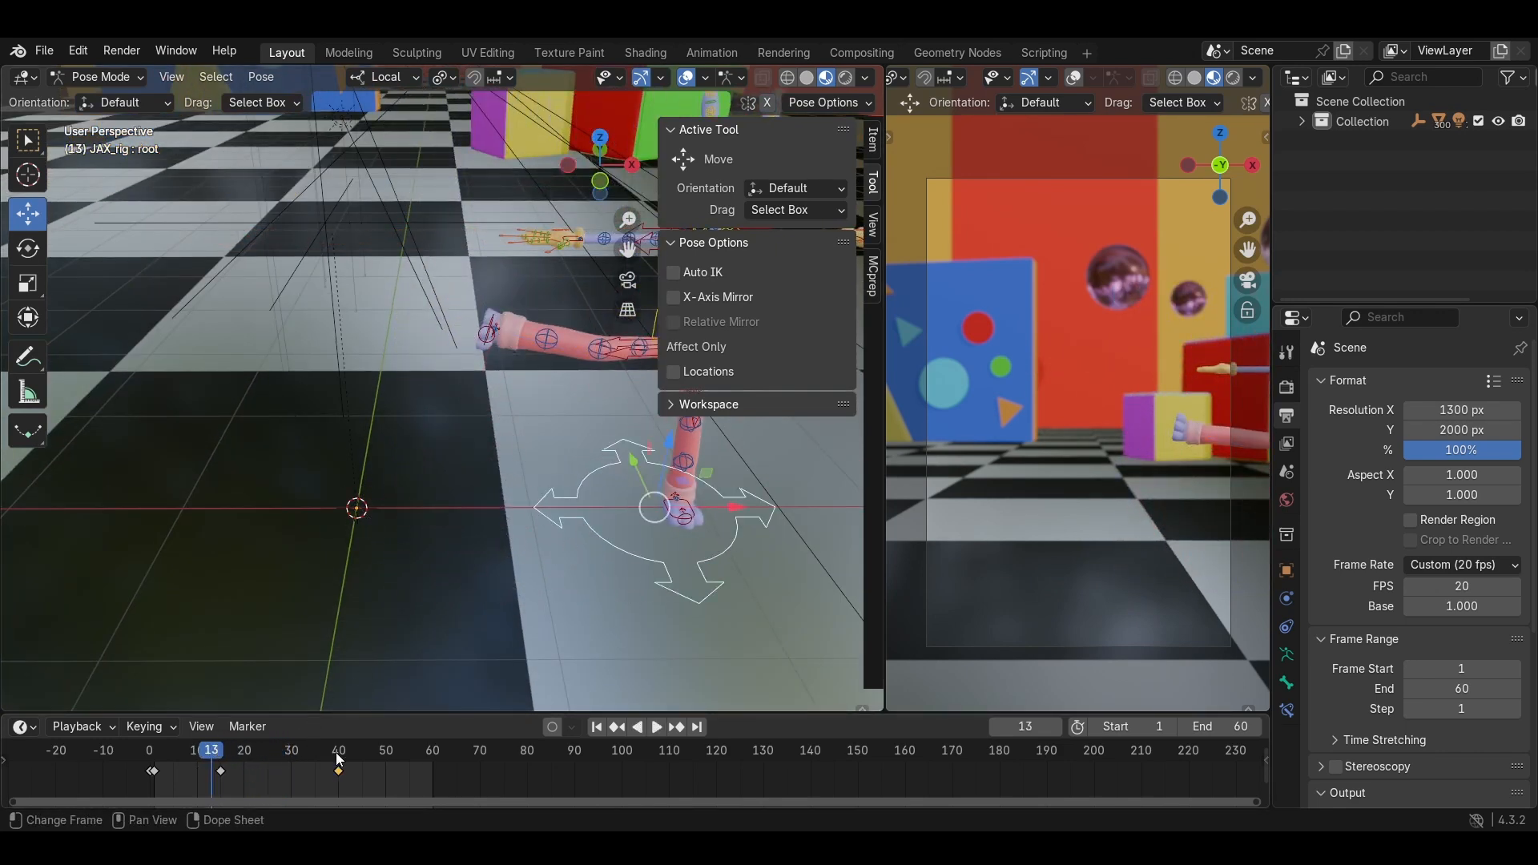
key("g")
left_click(316, 792)
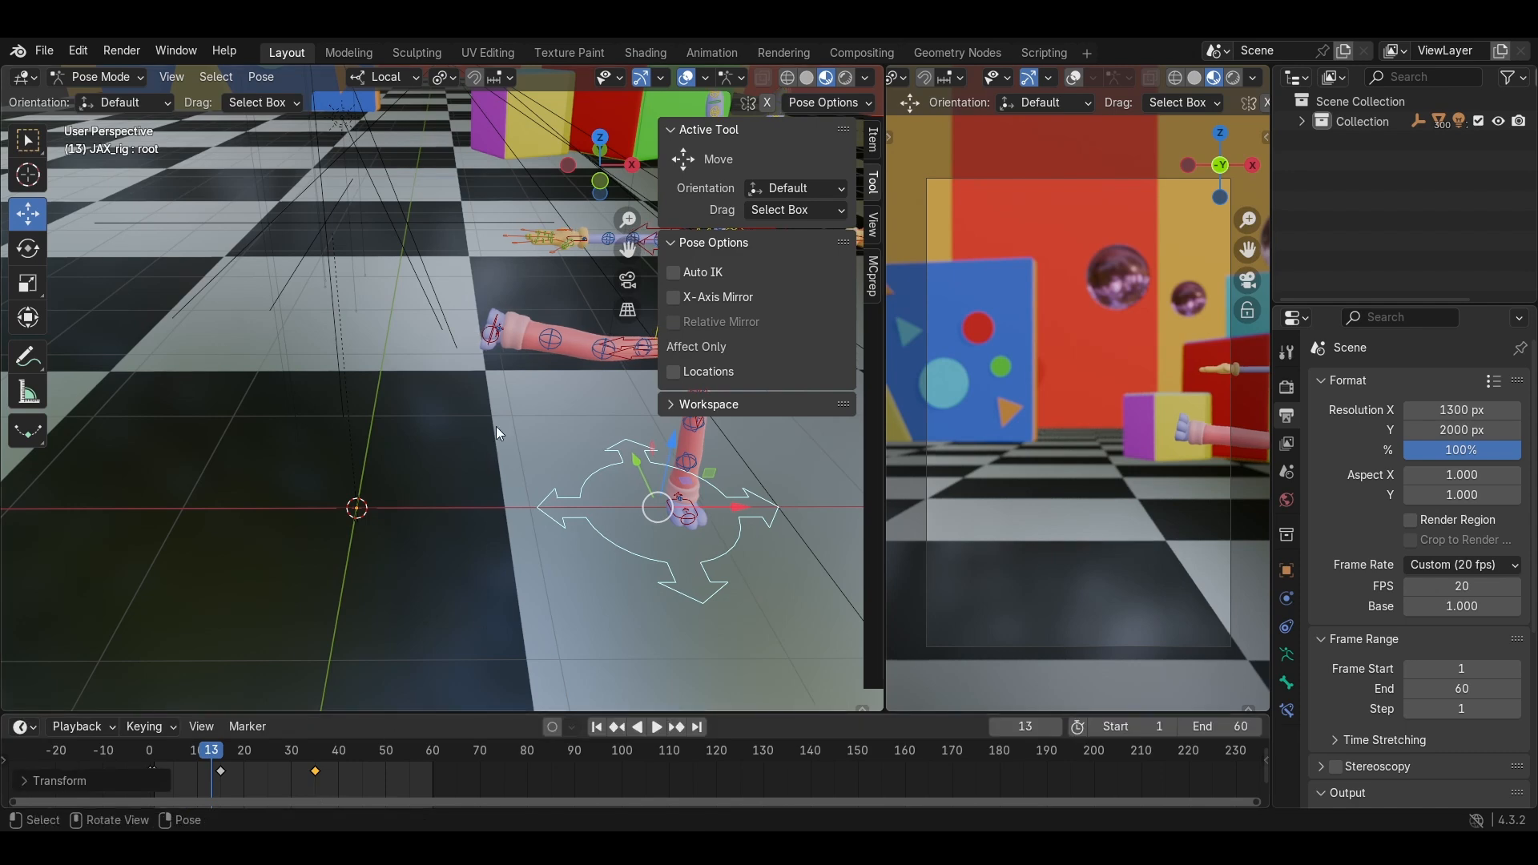
key("space")
left_click(292, 752)
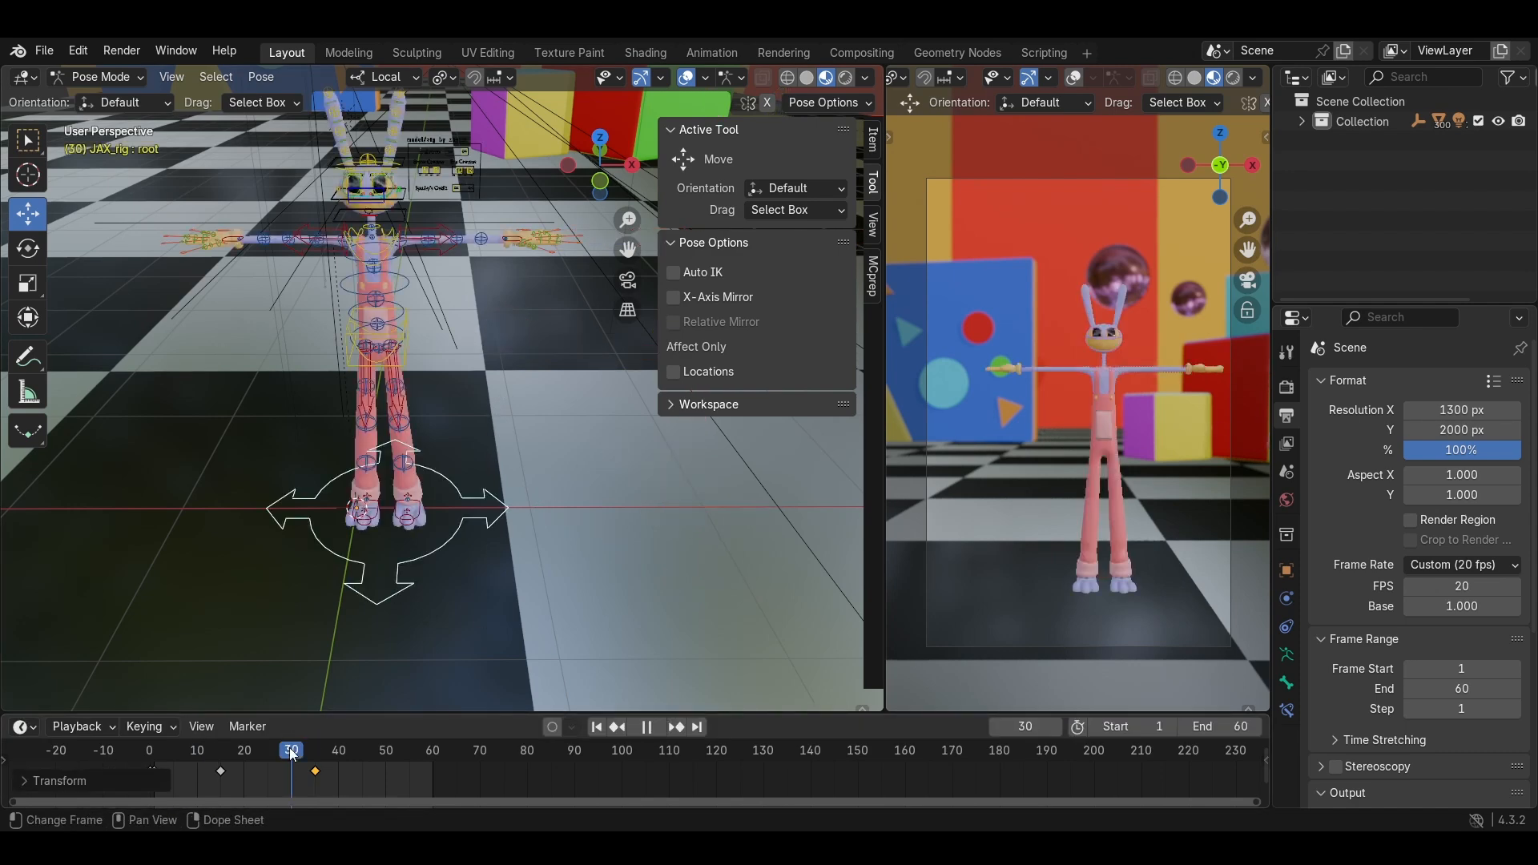
At frame 35, select the right foot's IK control and examine its exact placement up close.
left_click_drag(291, 753, 315, 753)
middle_click_drag(316, 591, 538, 457, "shift")
scroll(417, 538, "up", 5)
middle_click_drag(538, 457, 548, 516, "shift")
middle_click_drag(480, 442, 507, 464)
scroll(506, 464, "up", 2)
scroll(506, 448, "up", 2)
middle_click_drag(506, 361, 546, 460, "shift")
left_click(580, 372)
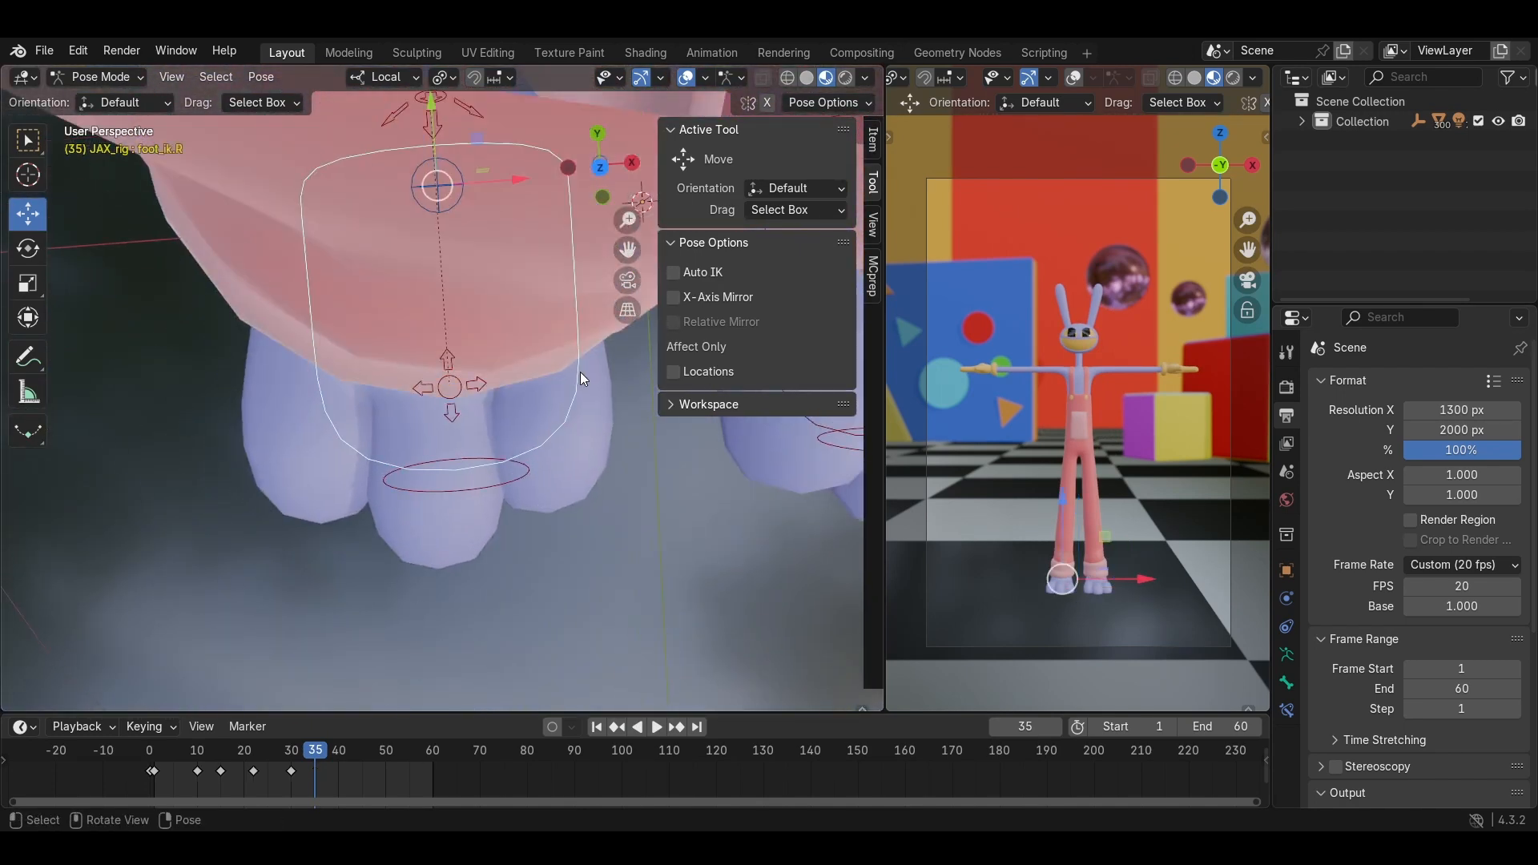
scroll(555, 367, "up", 1)
middle_click_drag(554, 367, 530, 575)
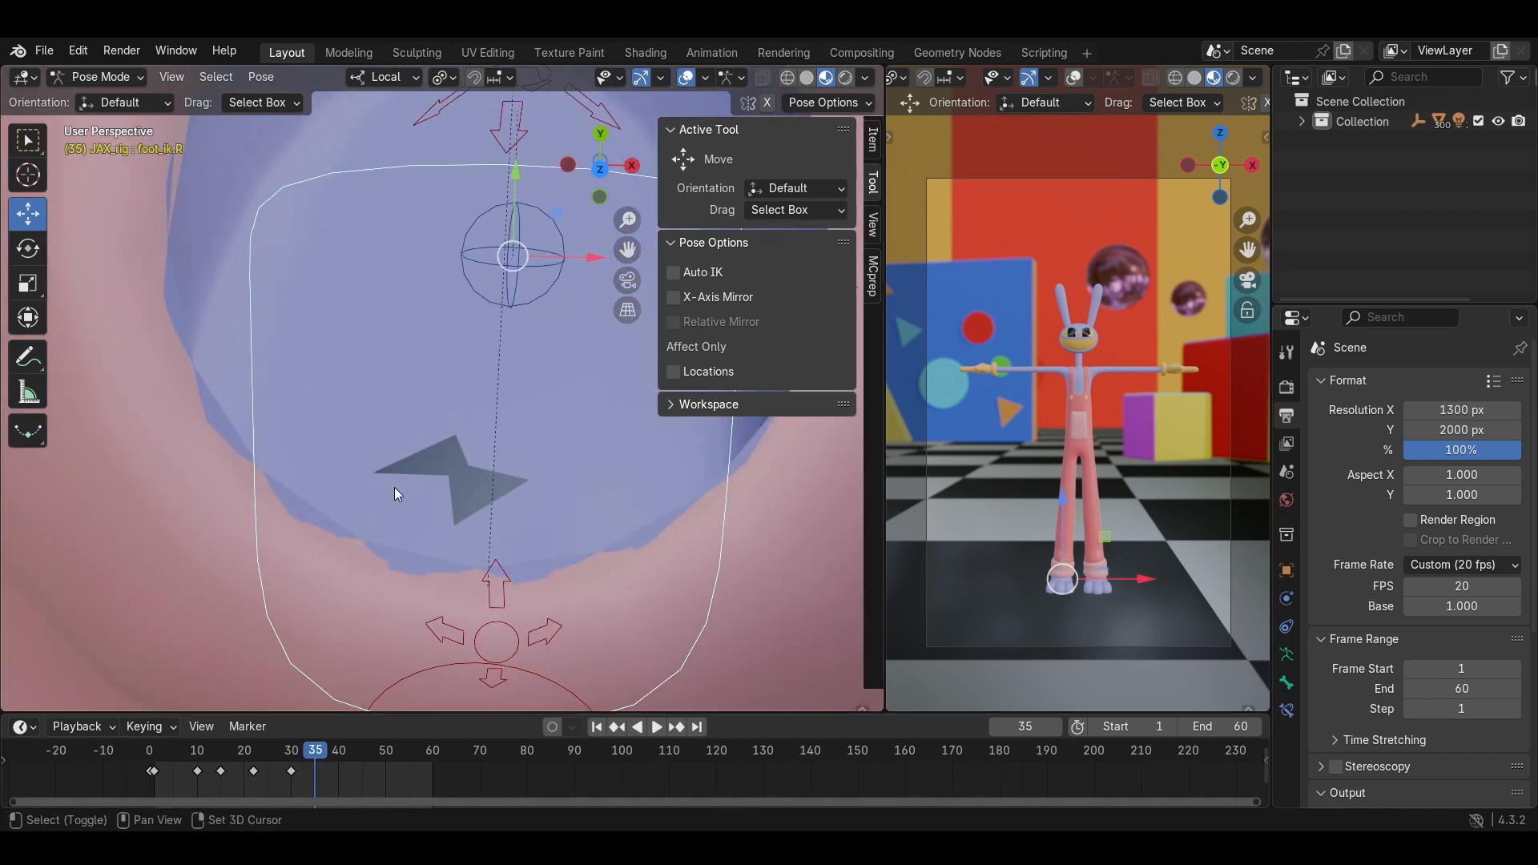
middle_click_drag(394, 487, 695, 430)
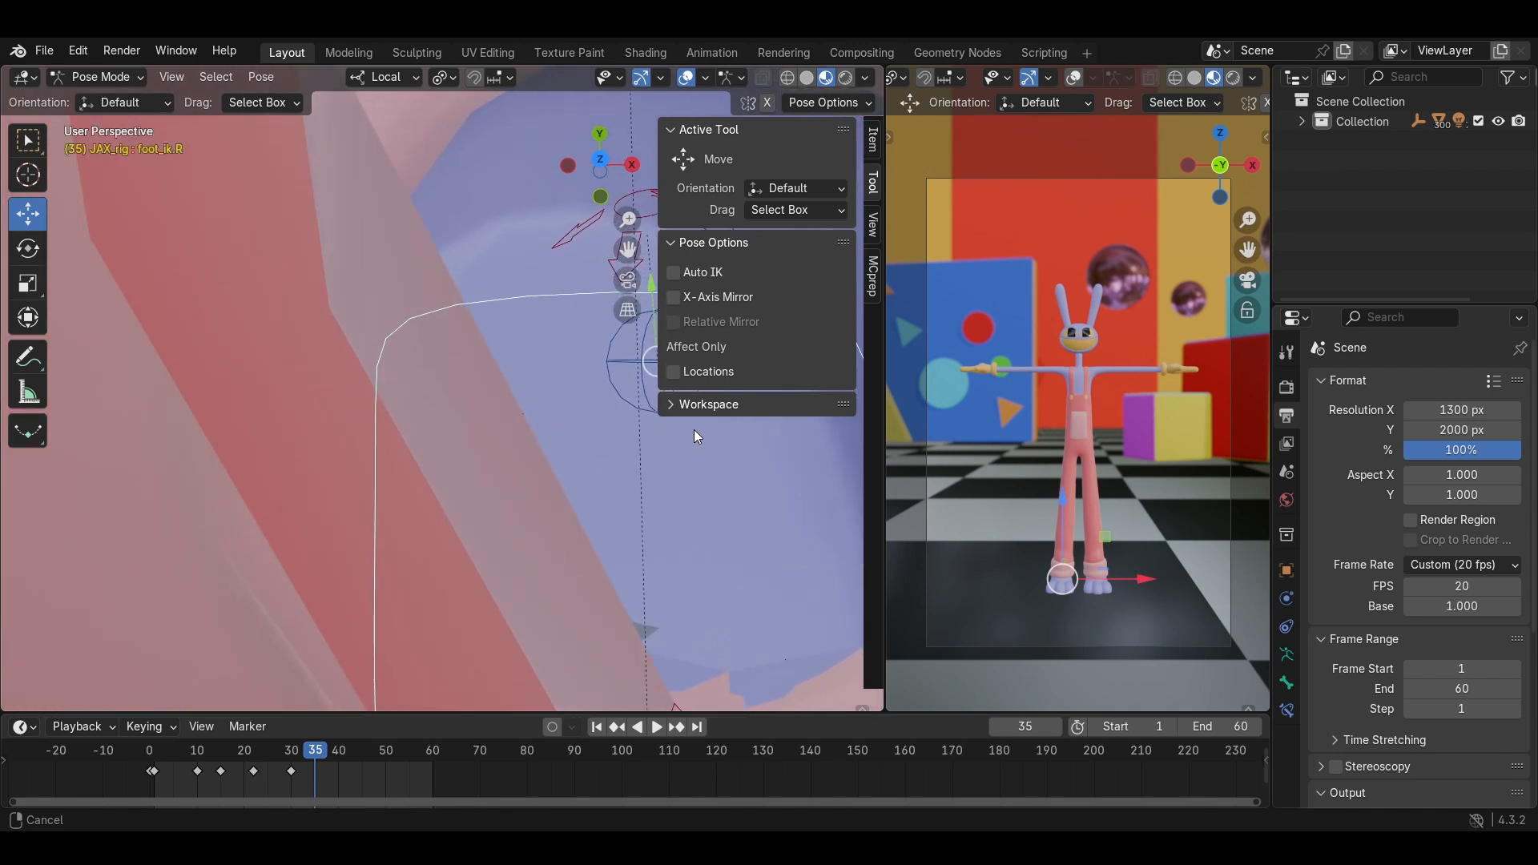
At frame 30, move the right foot's IK control about 0.18 m outward along its local X axis and keyframe it.
left_click(292, 756)
key("g")
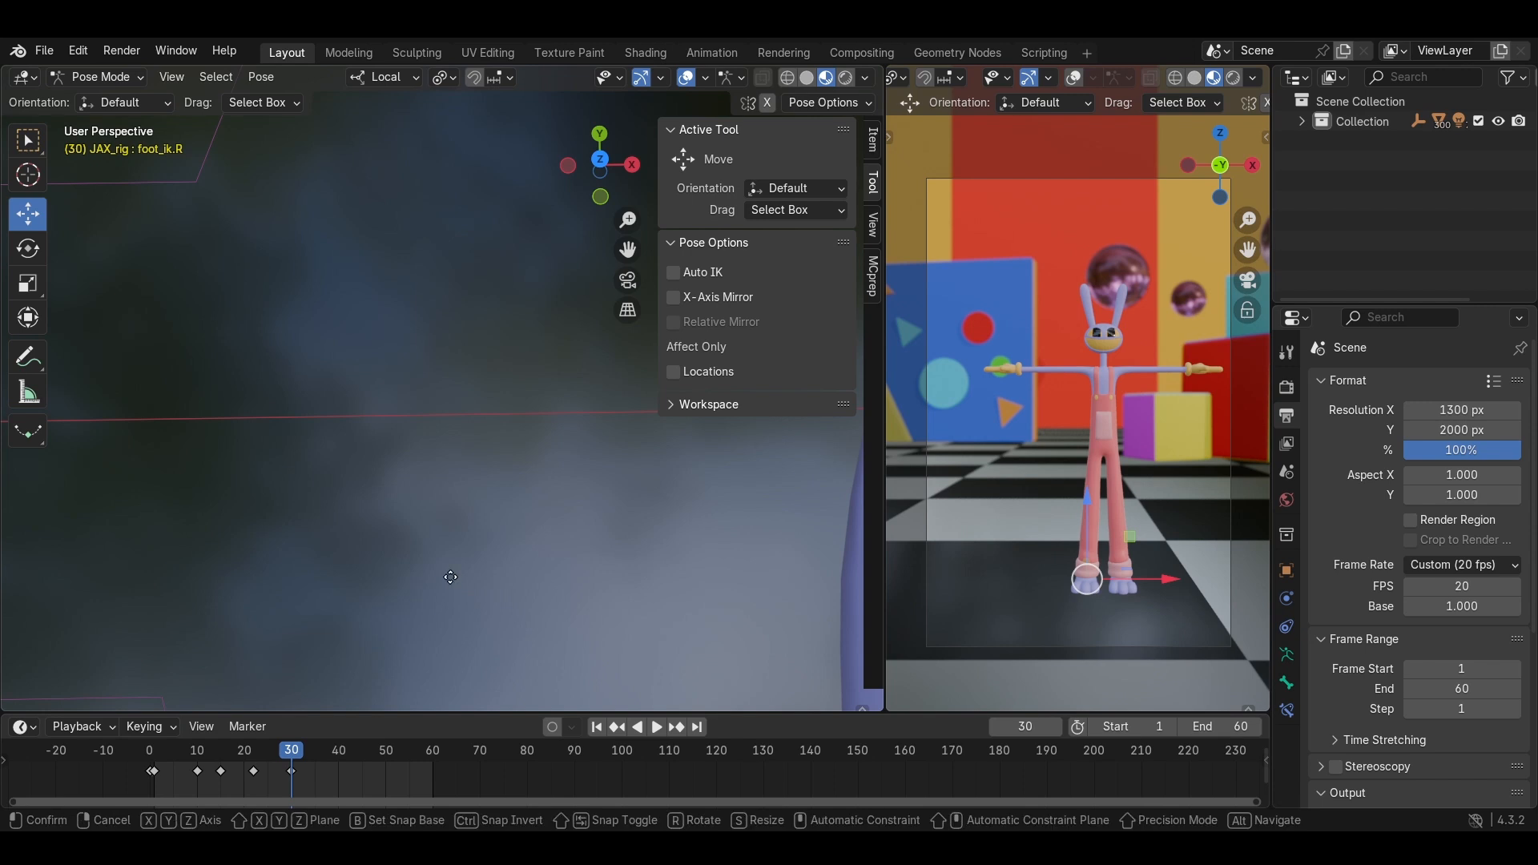
key("y")
key("y")
key("x")
key("x")
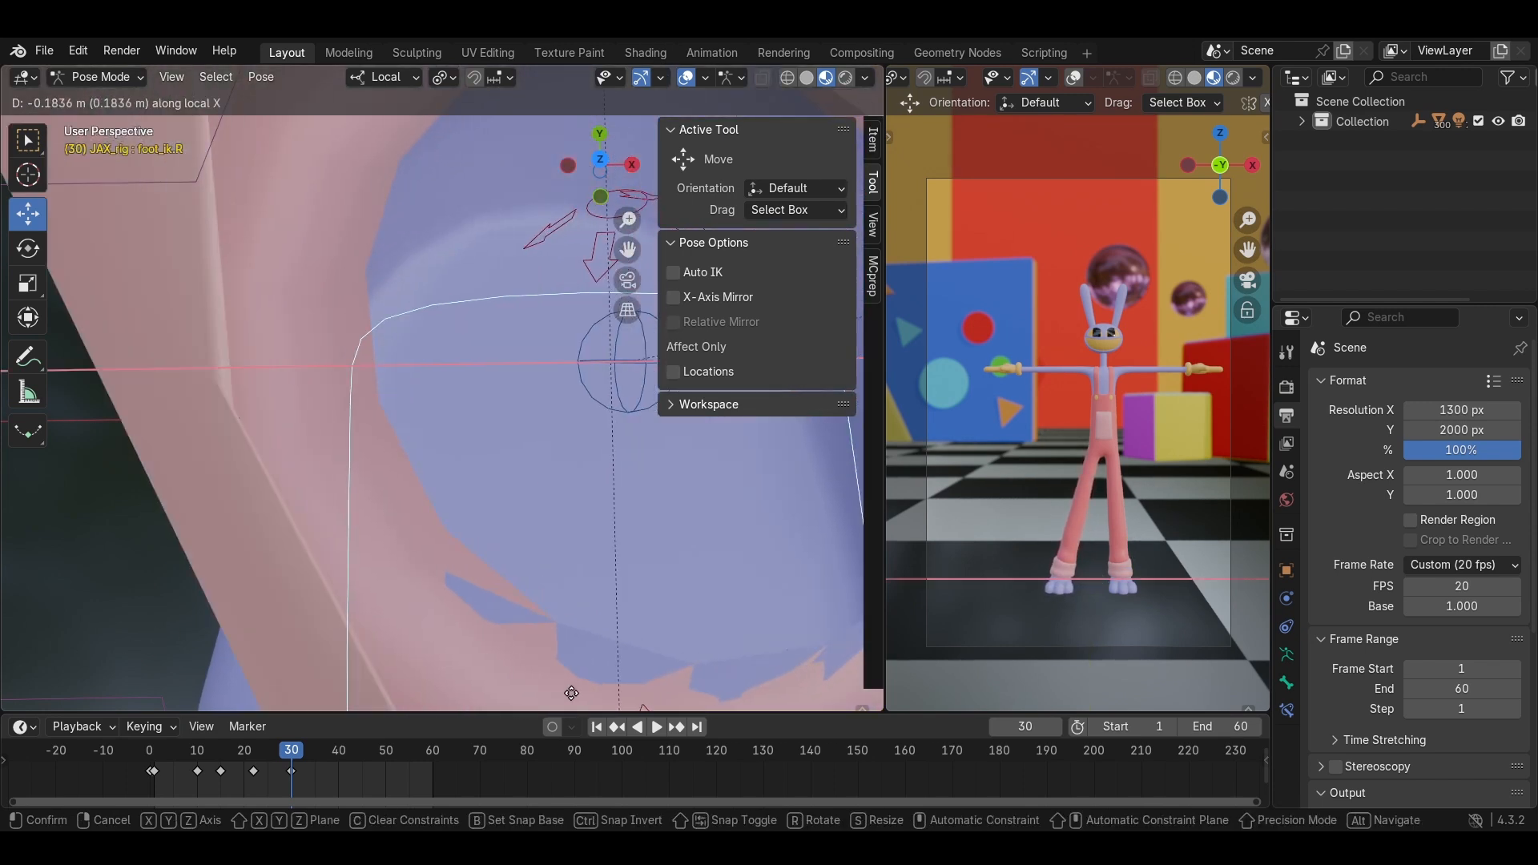
left_click(674, 610)
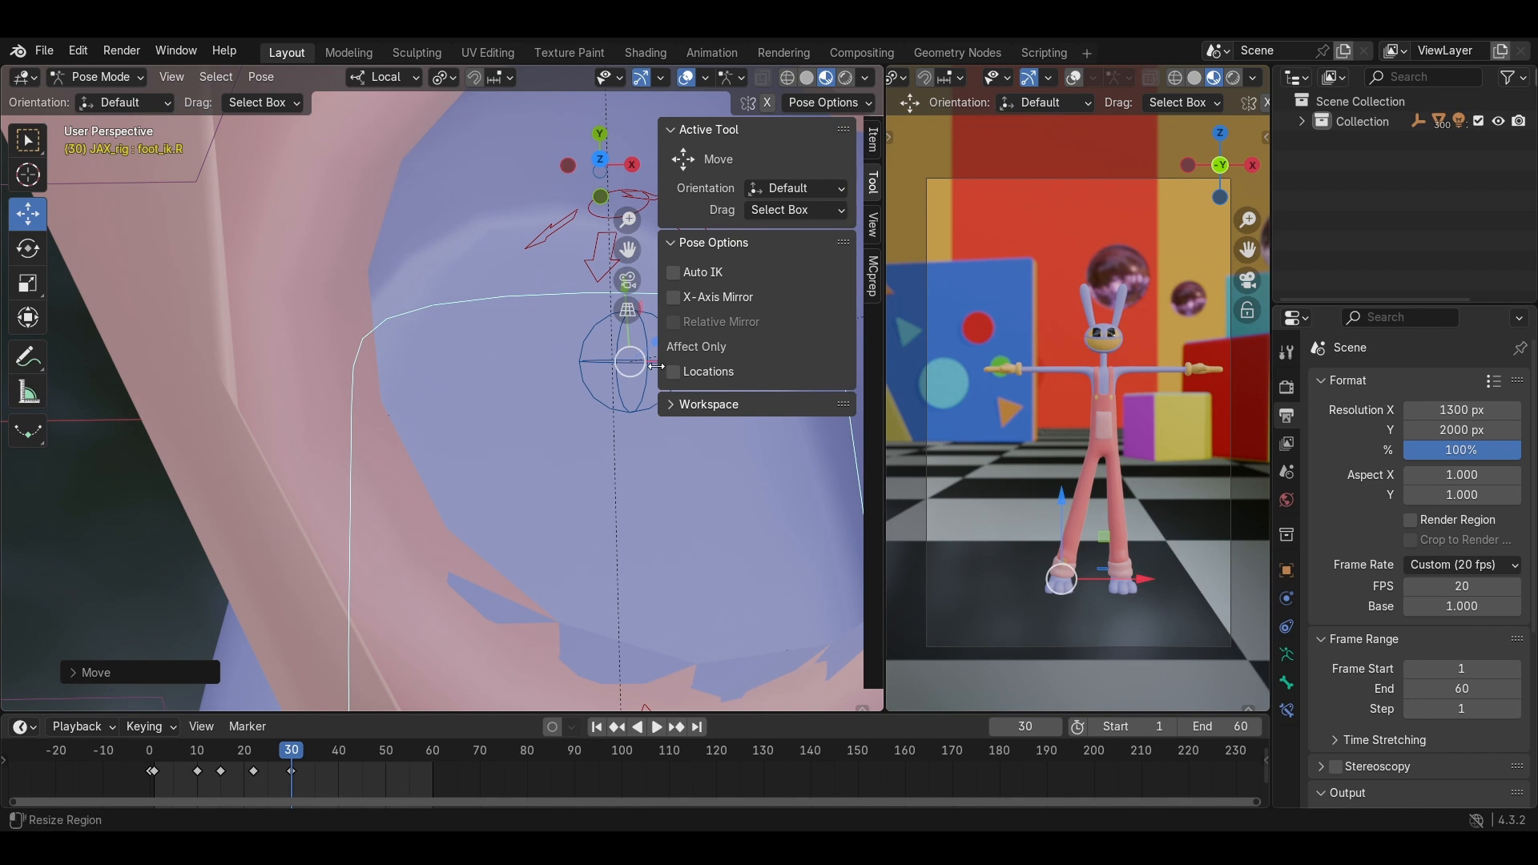
key("g")
key("x")
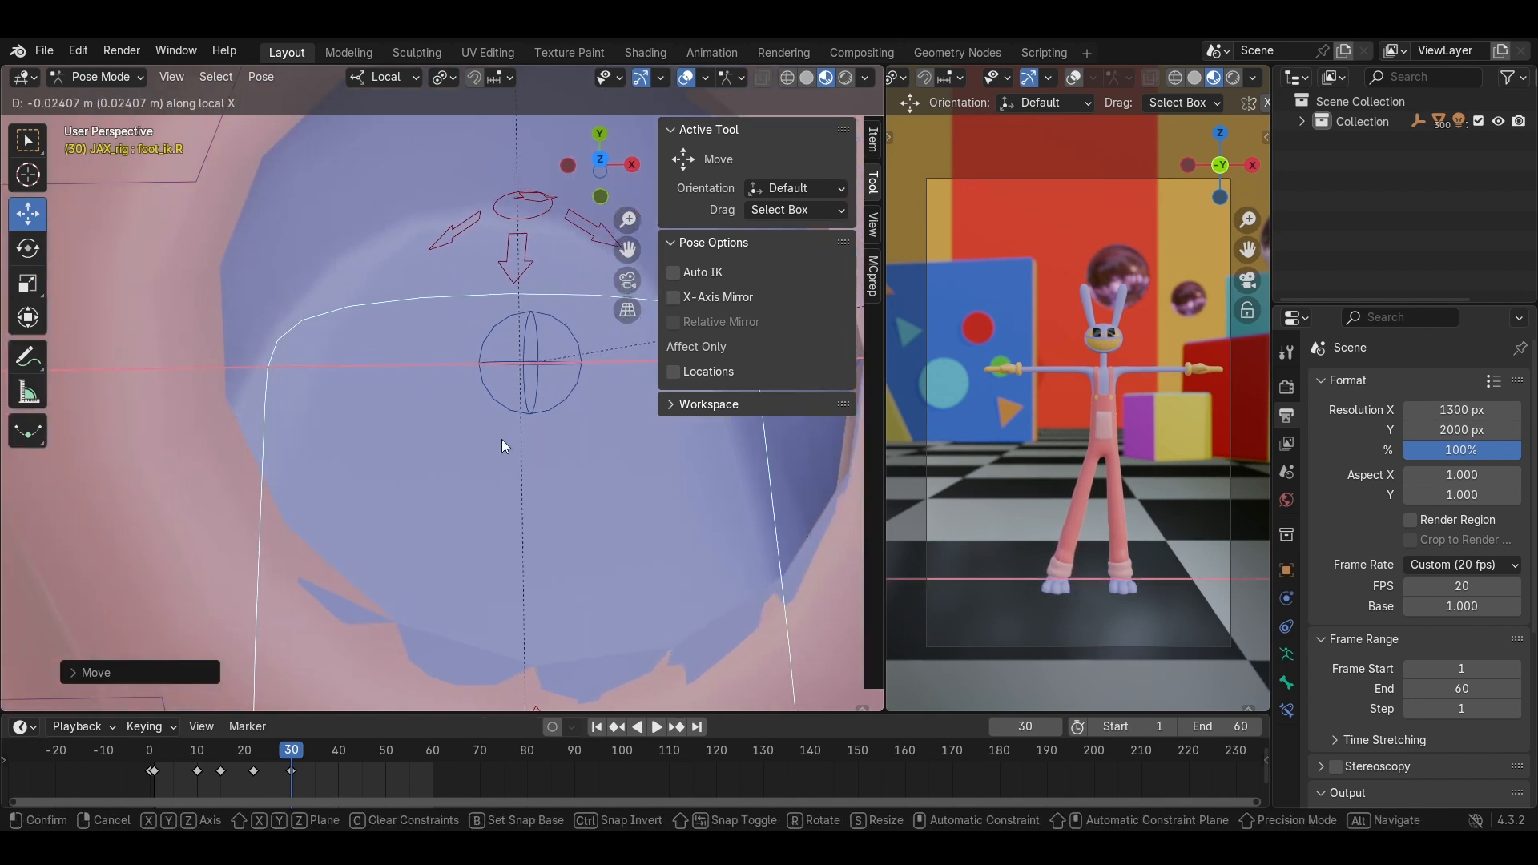
left_click(503, 443)
left_click_drag(599, 364, 602, 517)
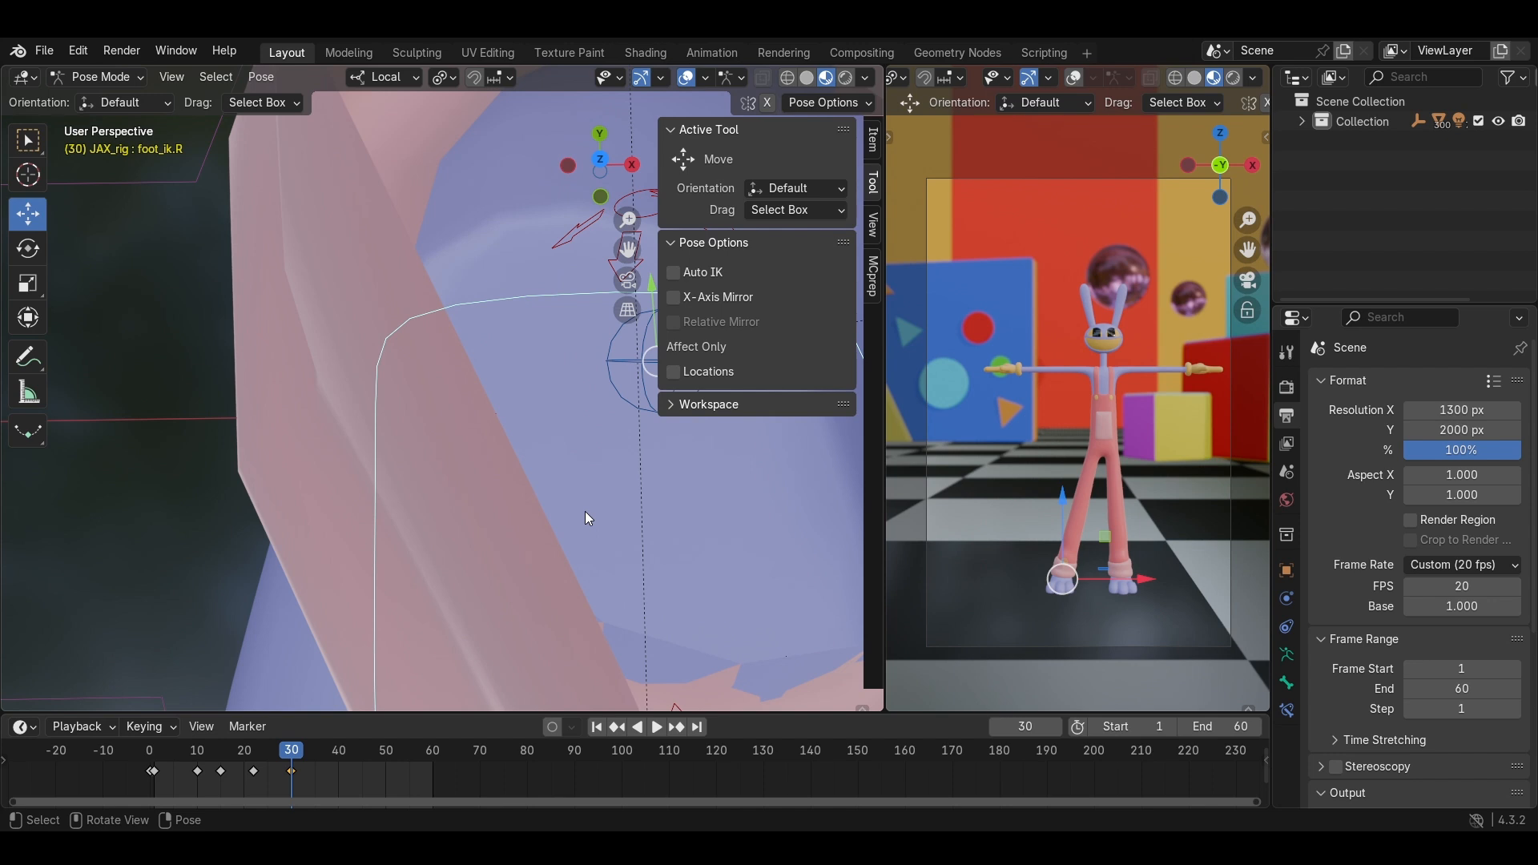
At frame 35, move the right foot's IK control inward along local X to match its frame 30 placement and keyframe it.
key("Right")
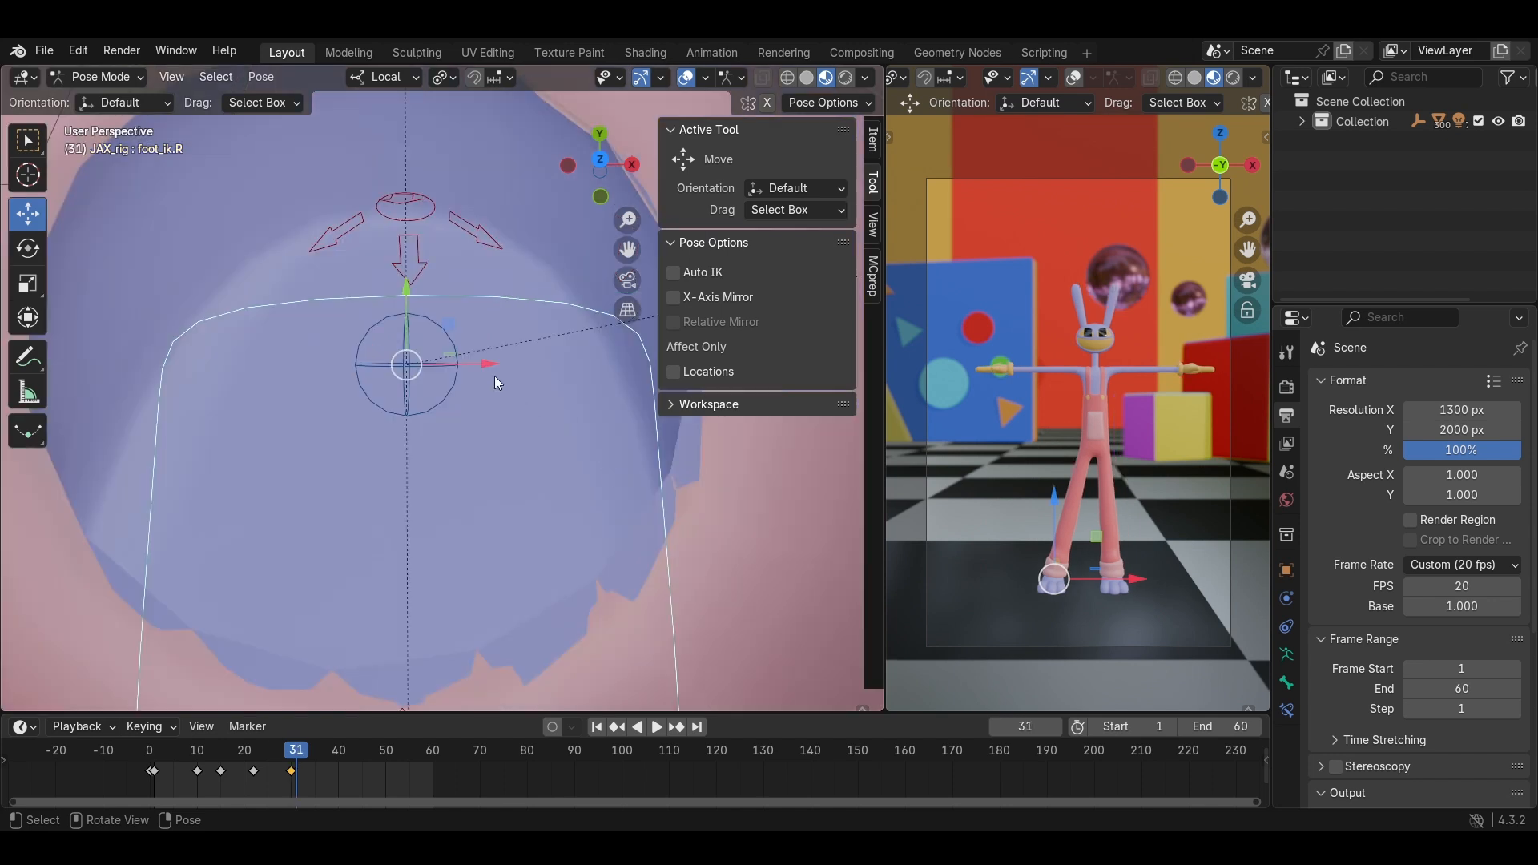
left_click(315, 748)
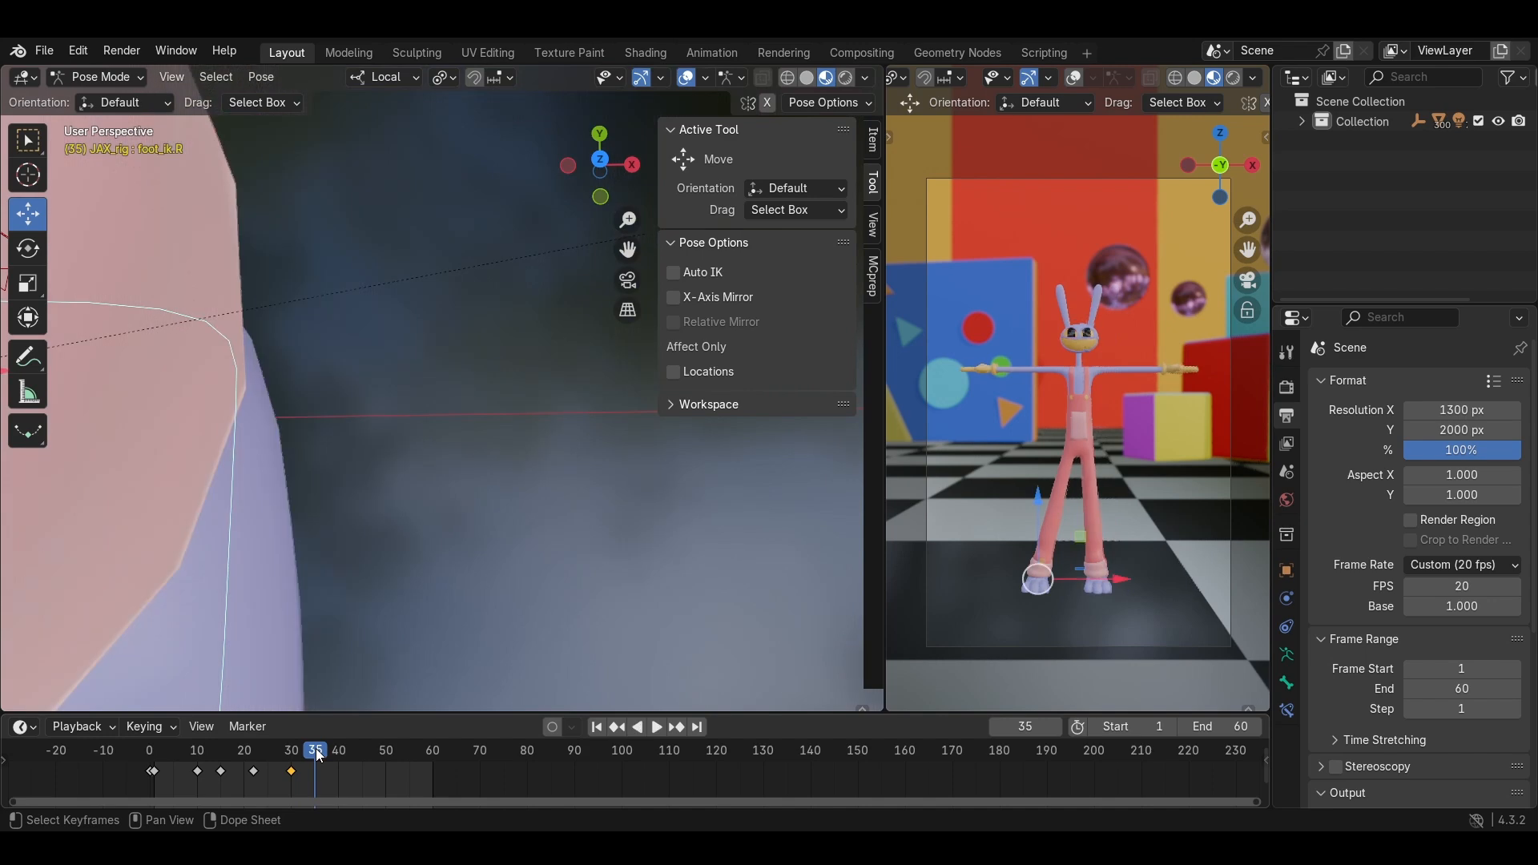
key("g")
key("x")
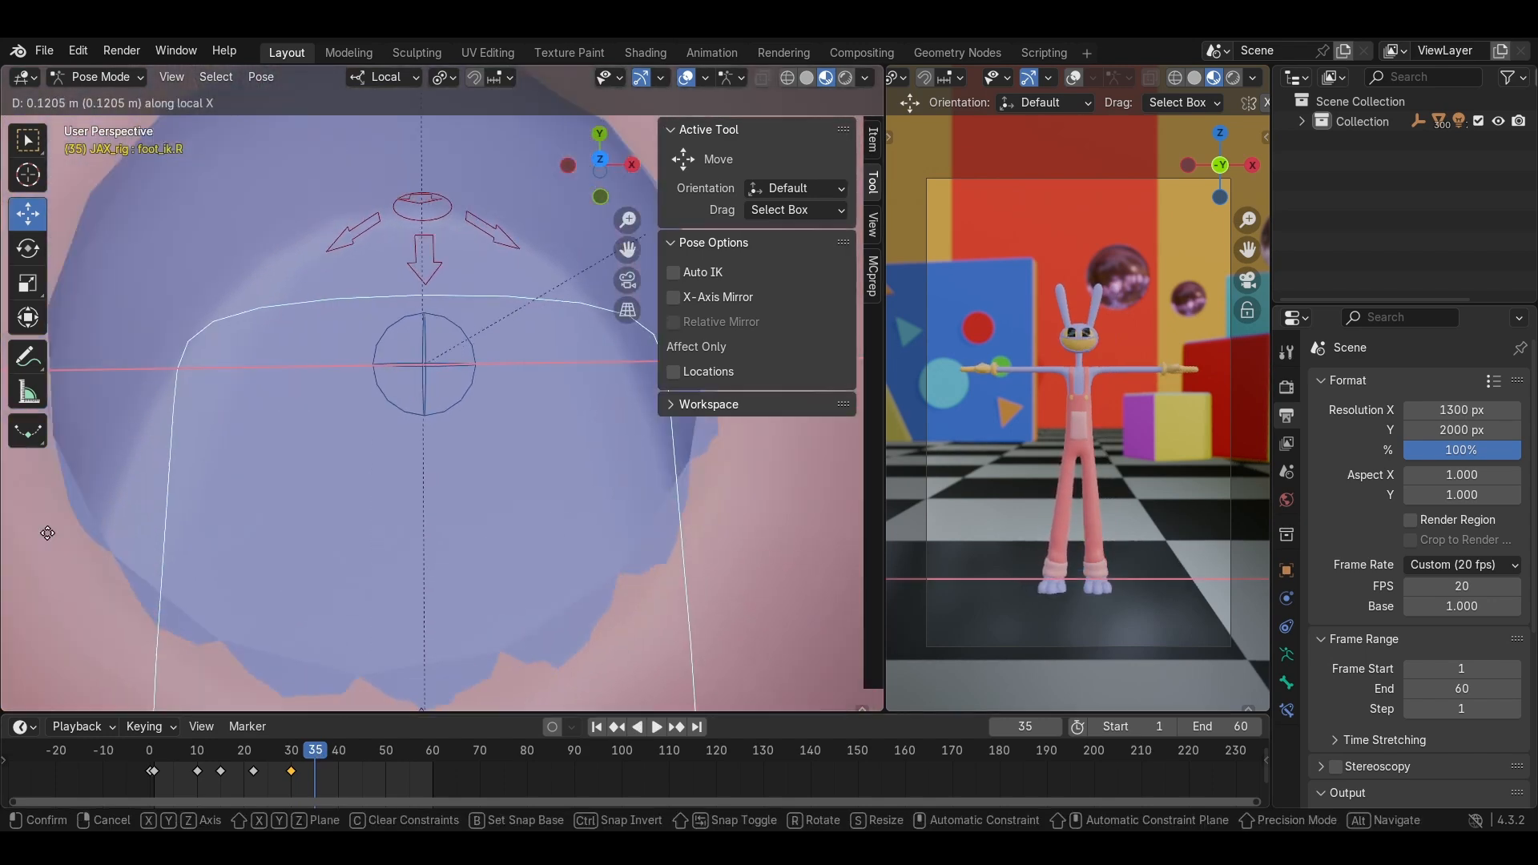
left_click(206, 534)
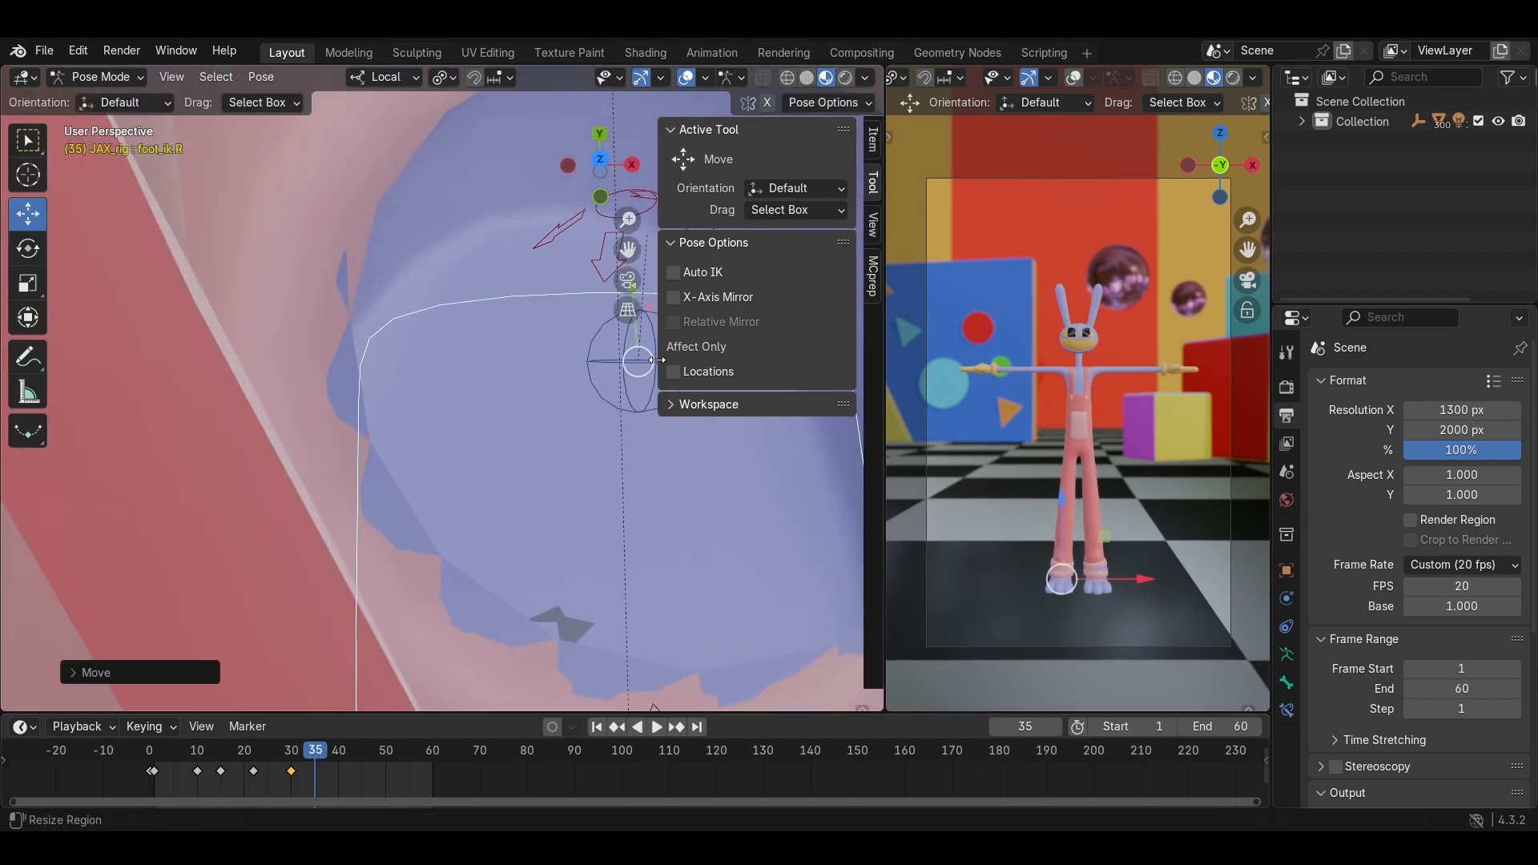
key("g")
key("x")
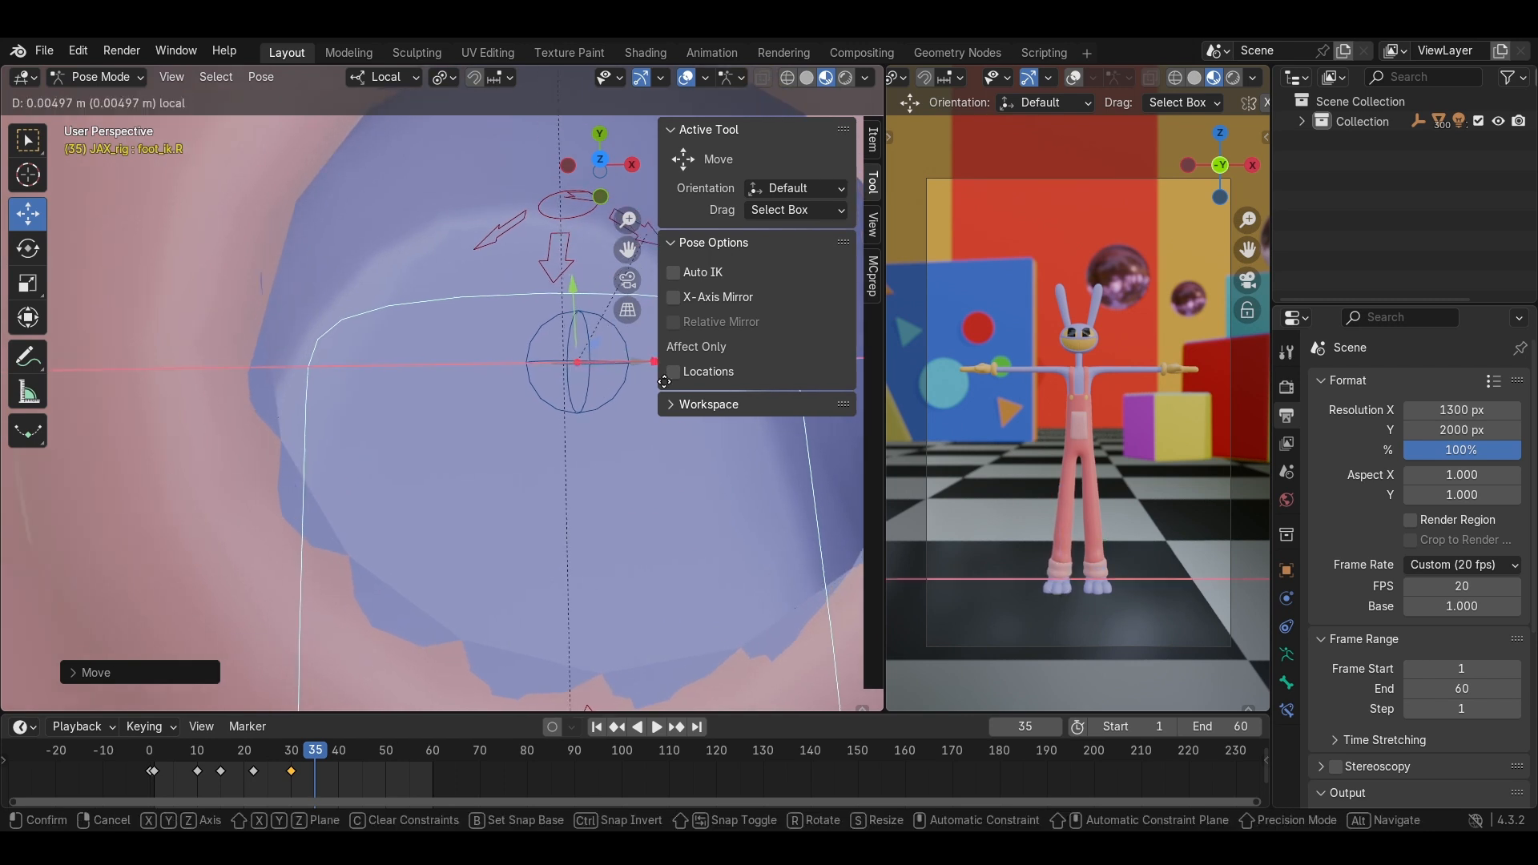
left_click(717, 411)
key("i")
At frame 34, fine-tune the right foot's IK control along local X to the same planted spot and keyframe it.
key("Left")
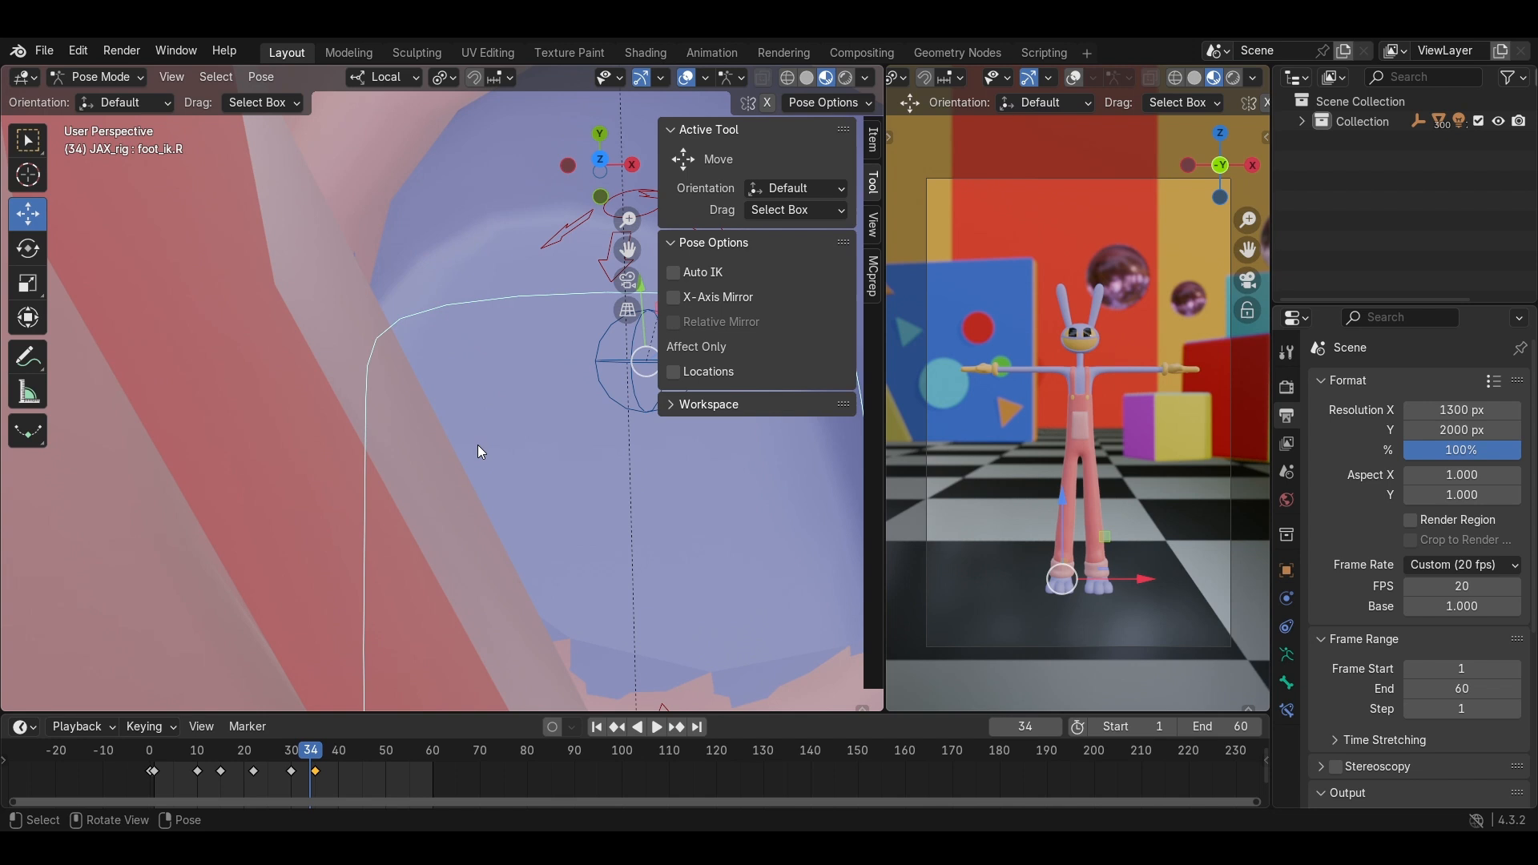
key("g")
key("y")
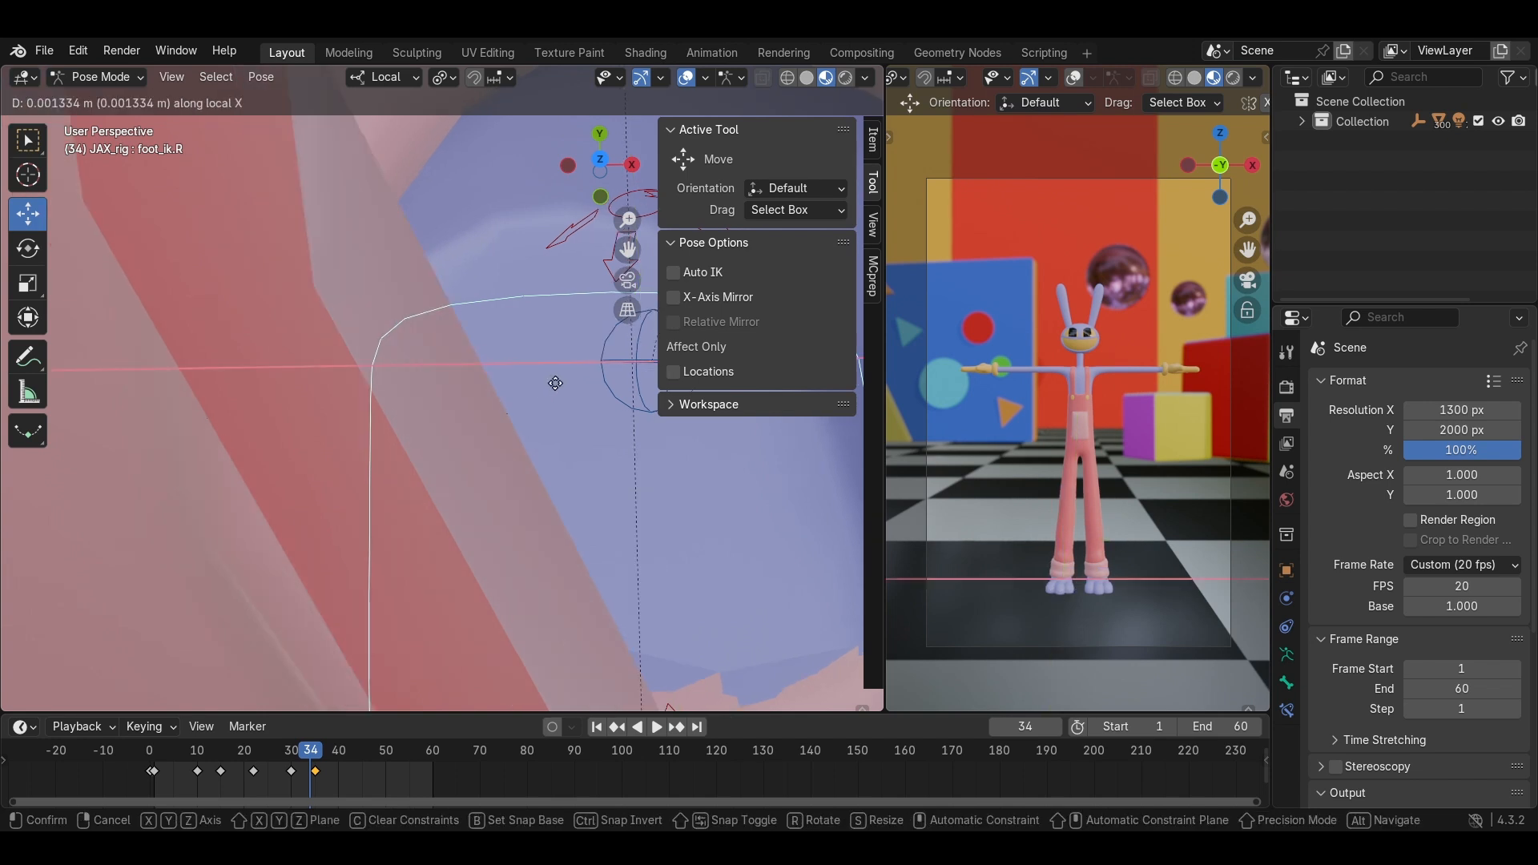
left_click(555, 383)
key("g")
key("x")
key("x")
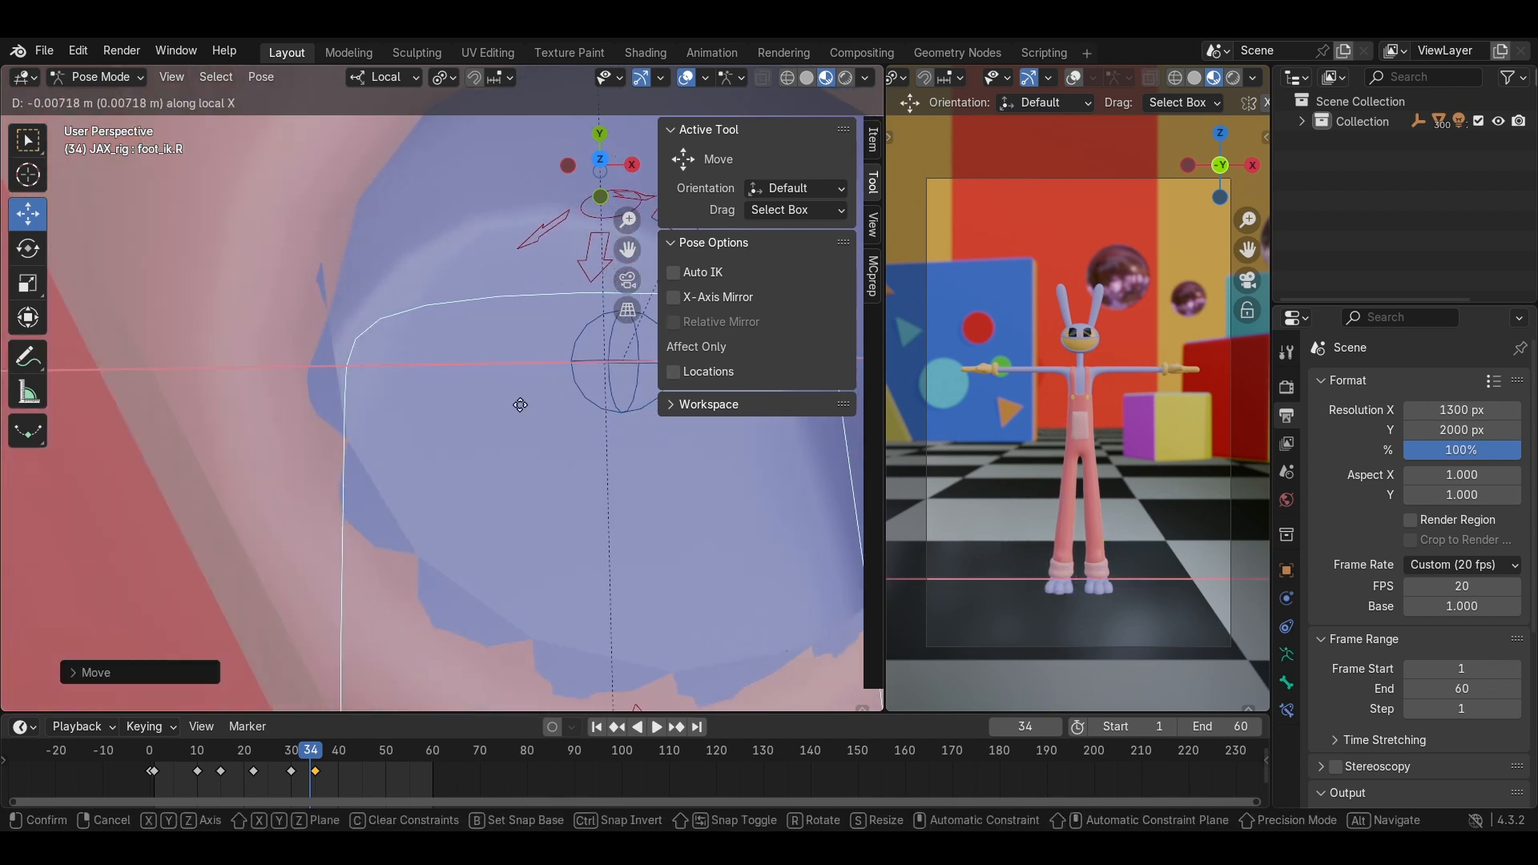
left_click(519, 404)
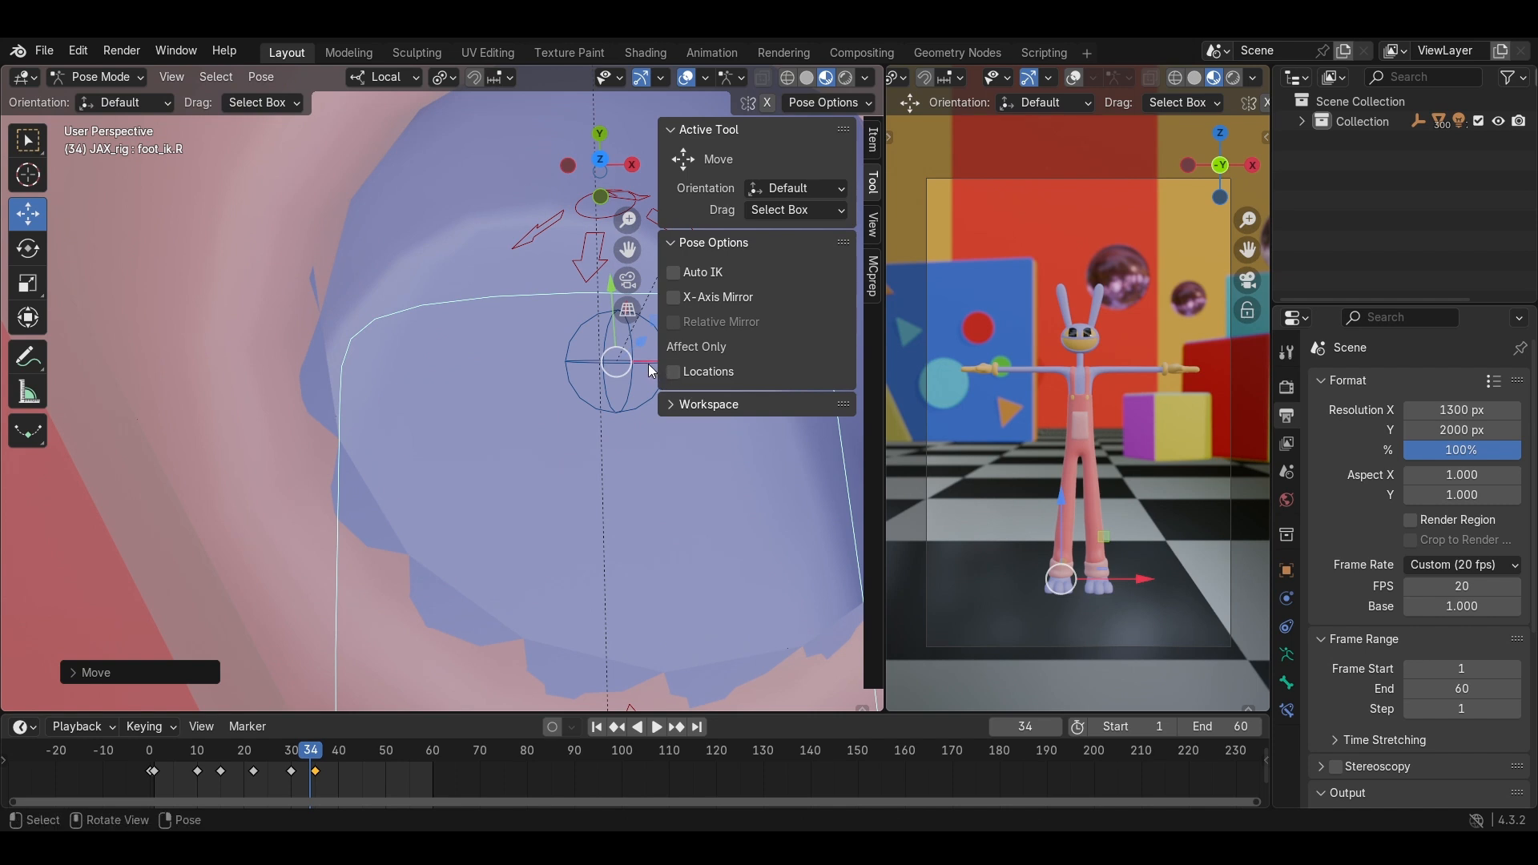
key("g")
key("x")
key("x")
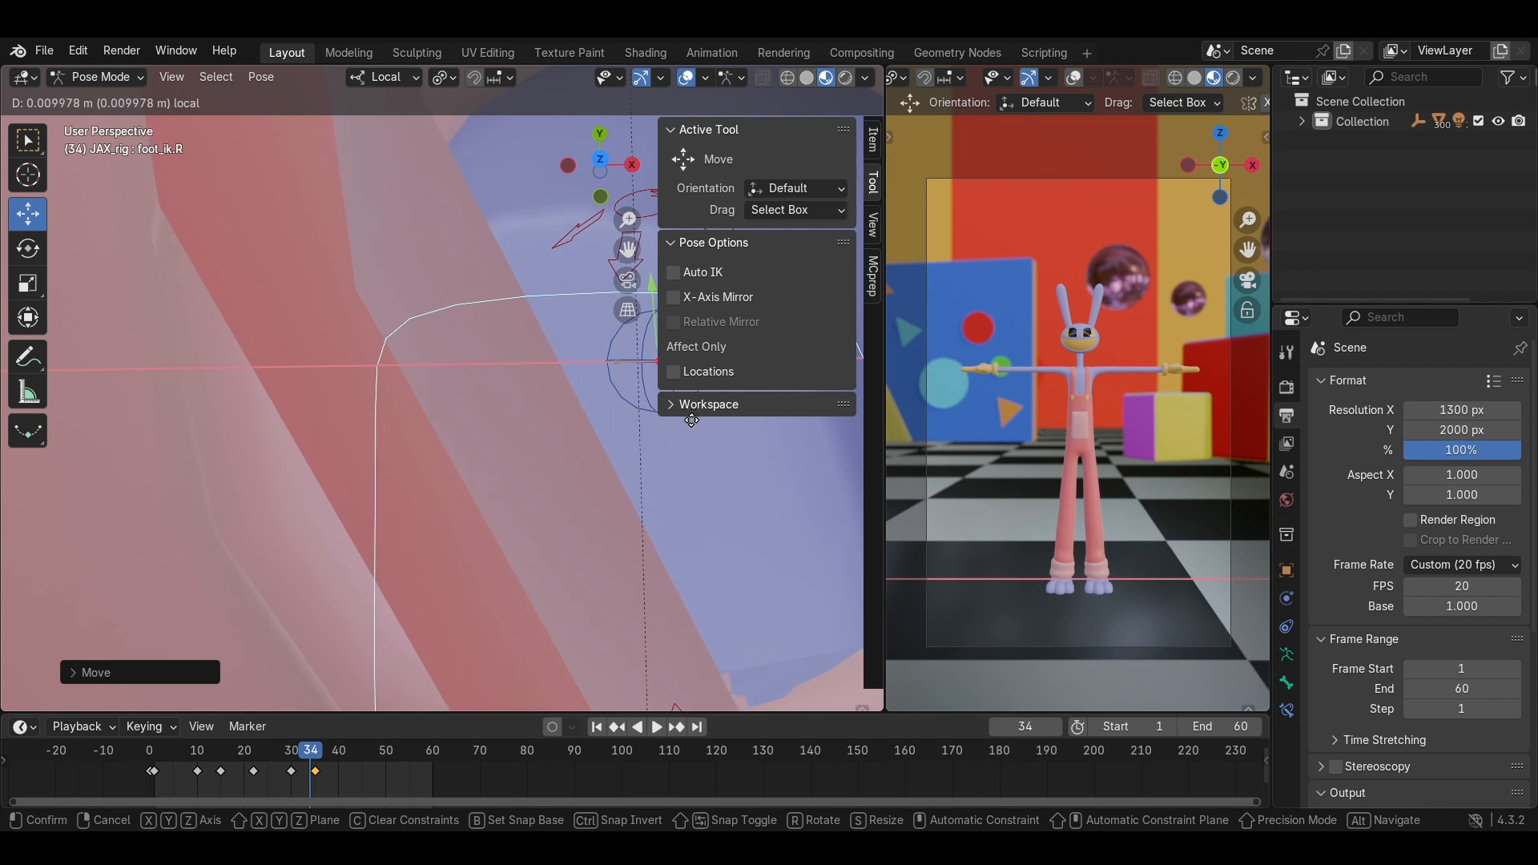
left_click(691, 420)
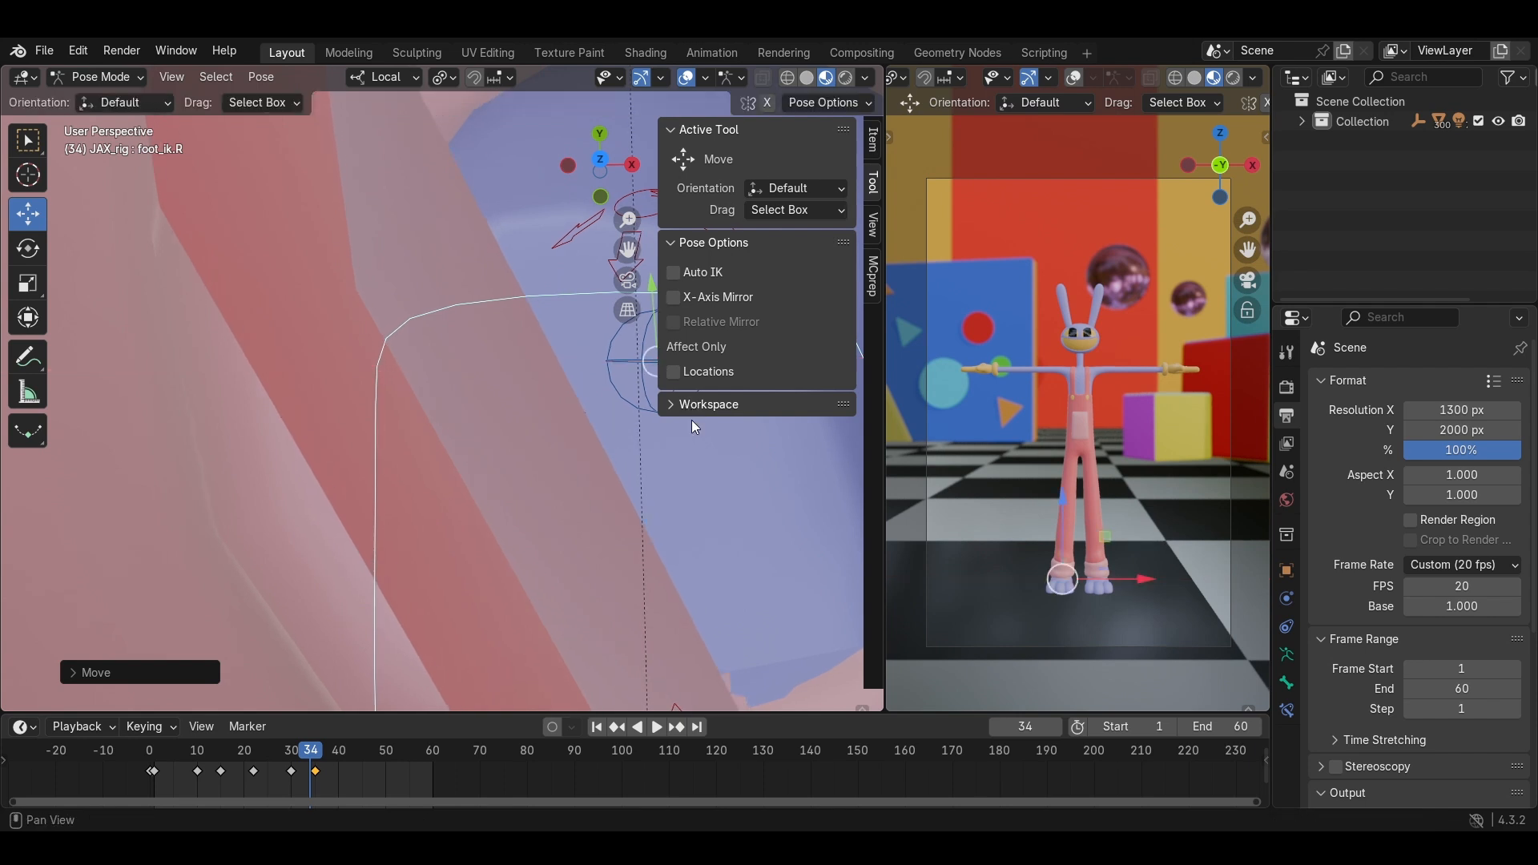
Nudge the right foot's IK control to the same planted spot on frames 33, 32 and 31, keyframing each.
key("Left")
key("Left")
key("Left")
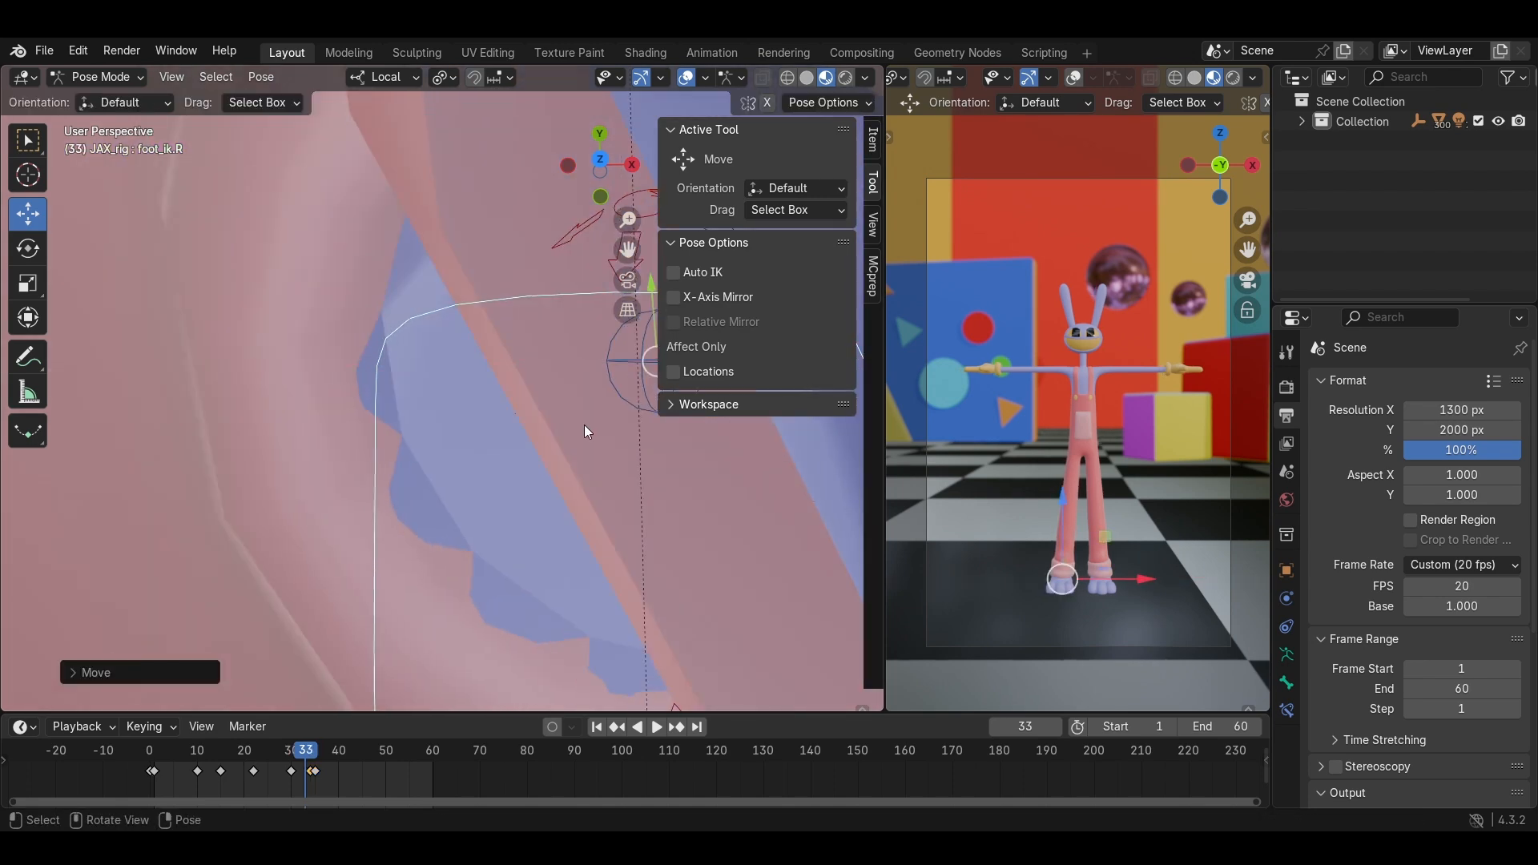
key("g")
left_click(602, 471)
Step through frames 30 to 36 and check the right foot for sliding, both up close and from farther away.
key("Right")
key("Right")
key("Right")
key("Right")
key("Right")
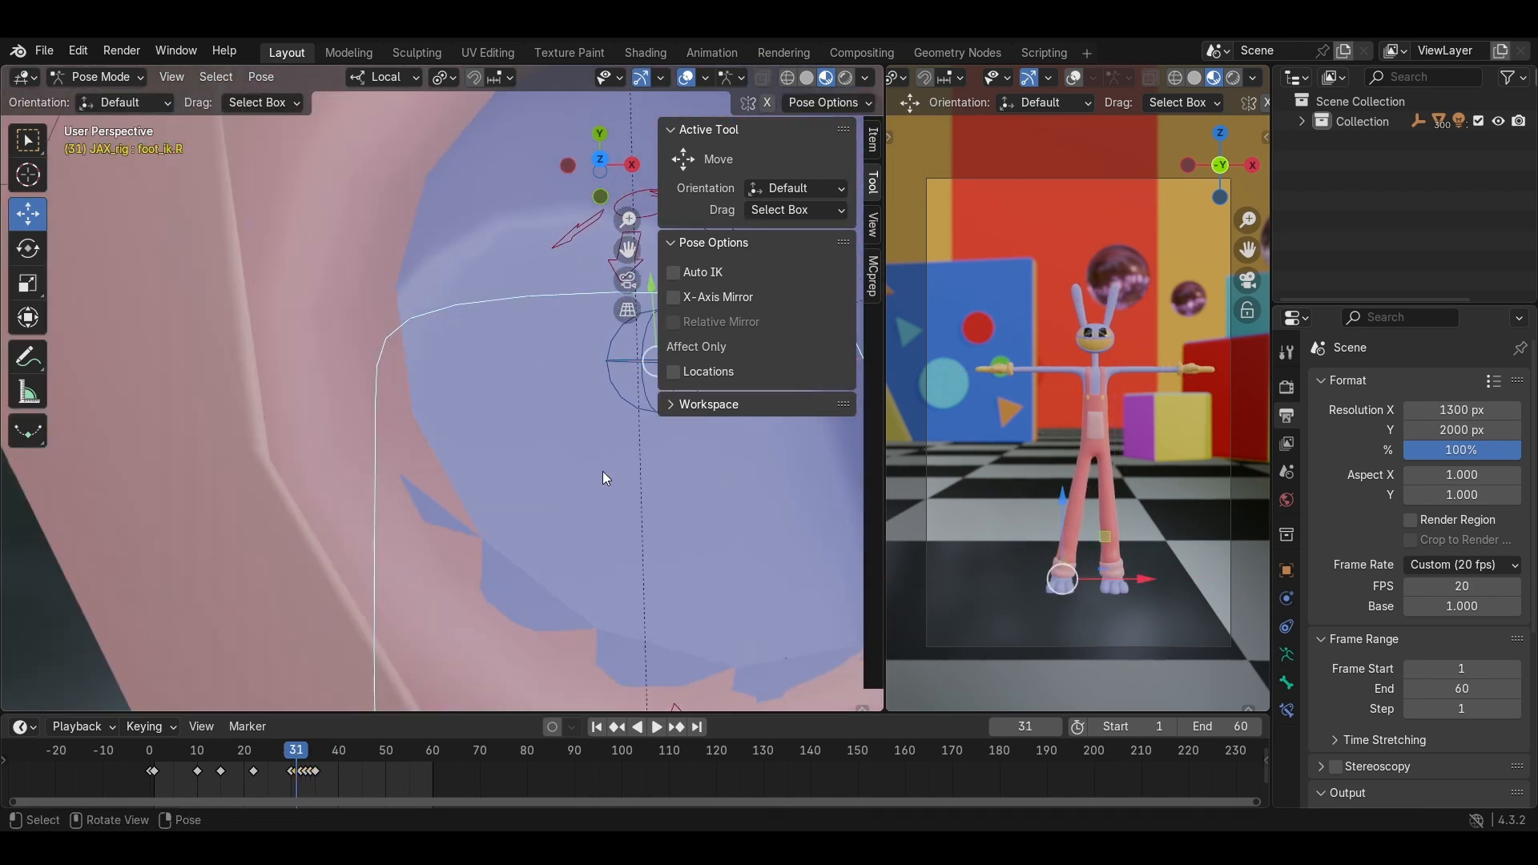
key("Left")
key("Left")
key("Left")
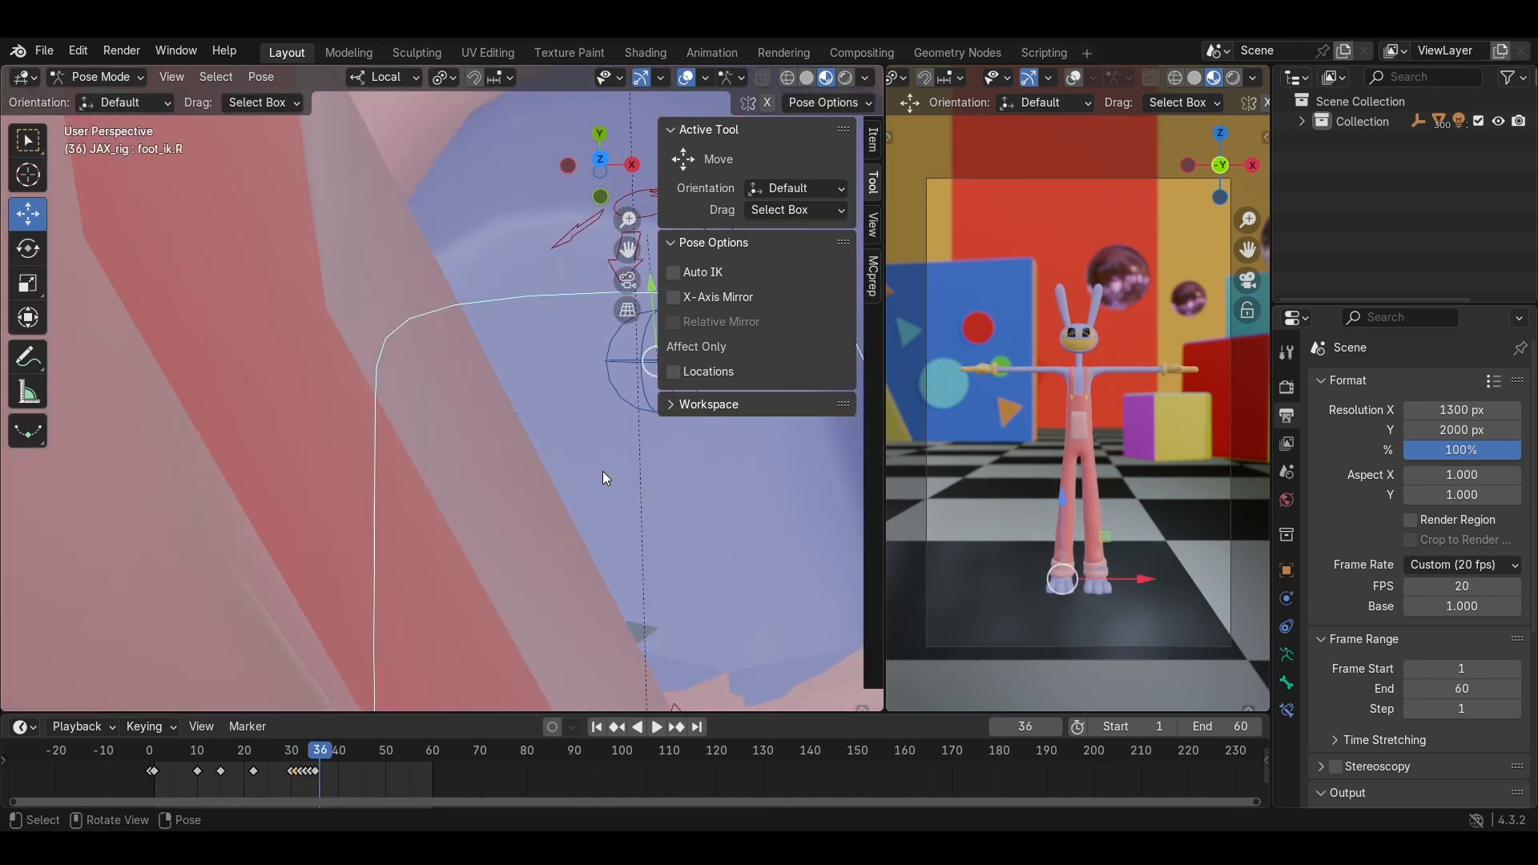
key("Left")
key("Left")
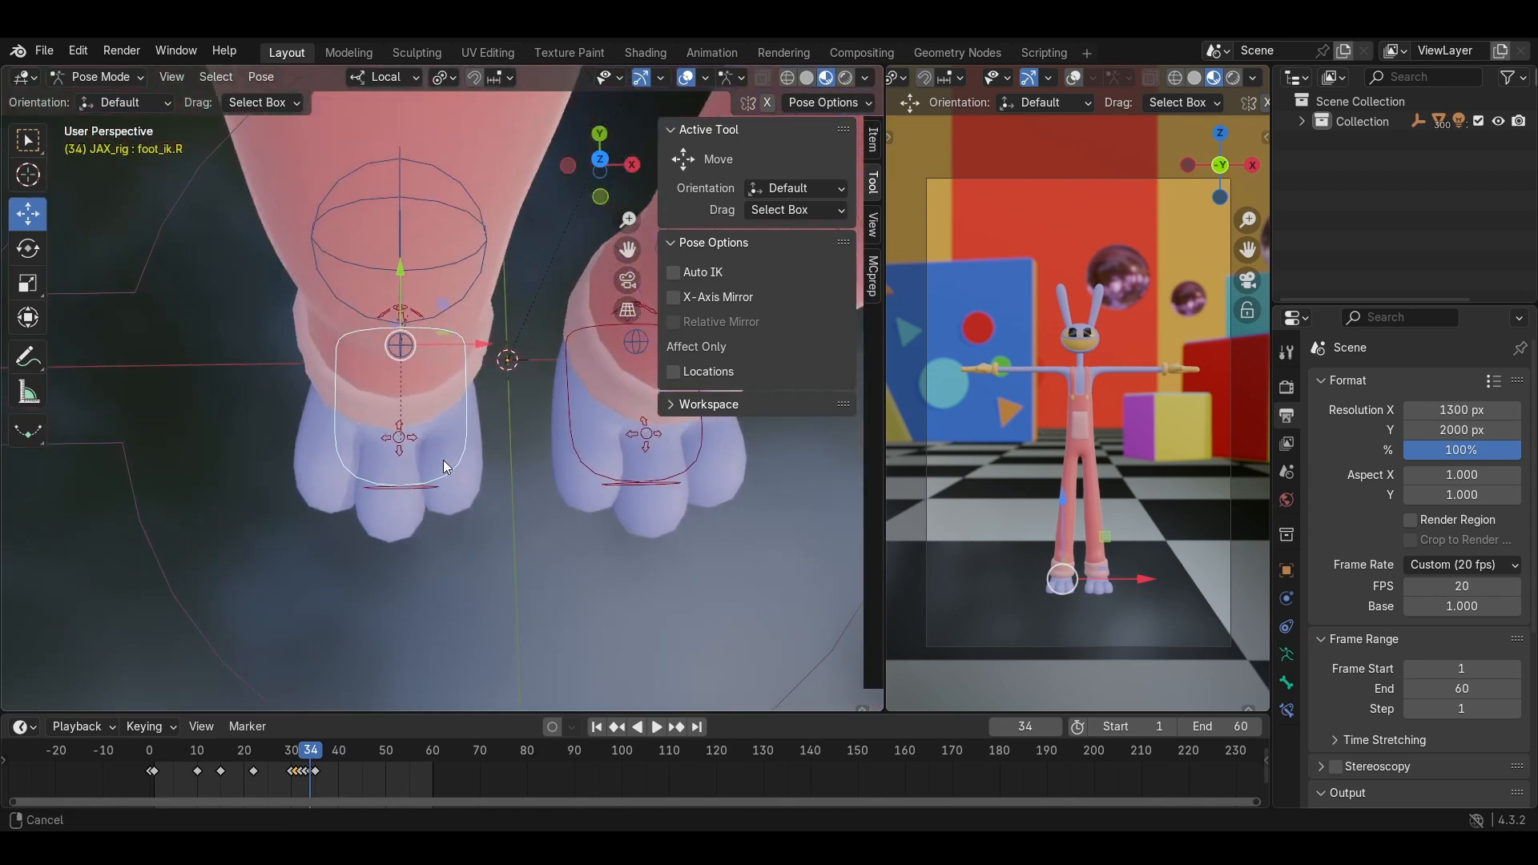
scroll(441, 459, "down", 4)
key("Left")
key("Left")
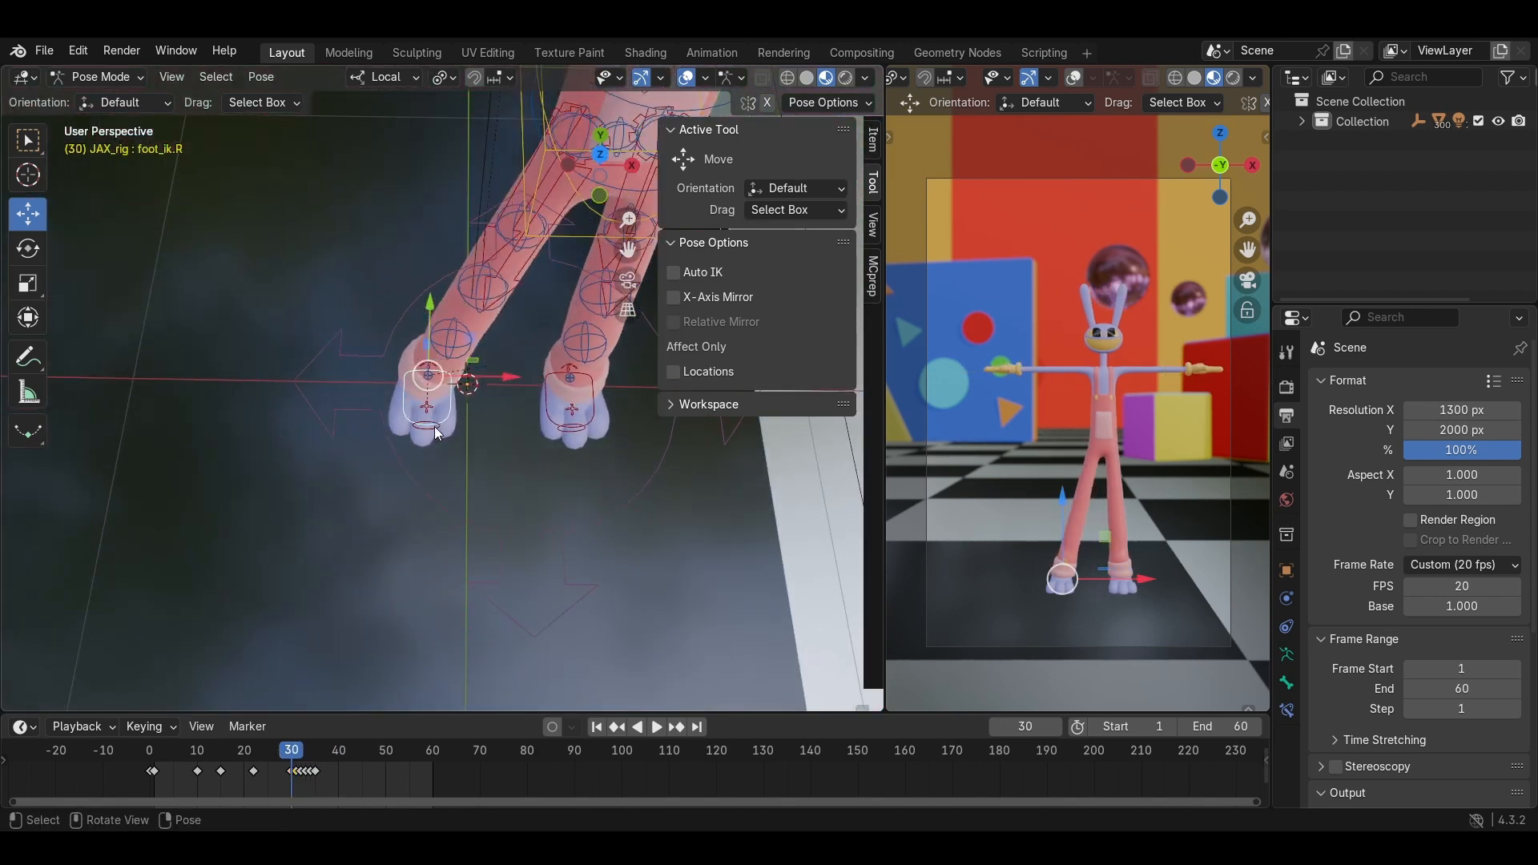
Step back and forth through frames 29 to 34 and check that the right foot holds its planted spot.
key("Right")
key("Right")
key("Right")
key("Right")
key("Left")
key("Left")
key("Left")
key("Left")
key("Right")
key("Right")
key("Right")
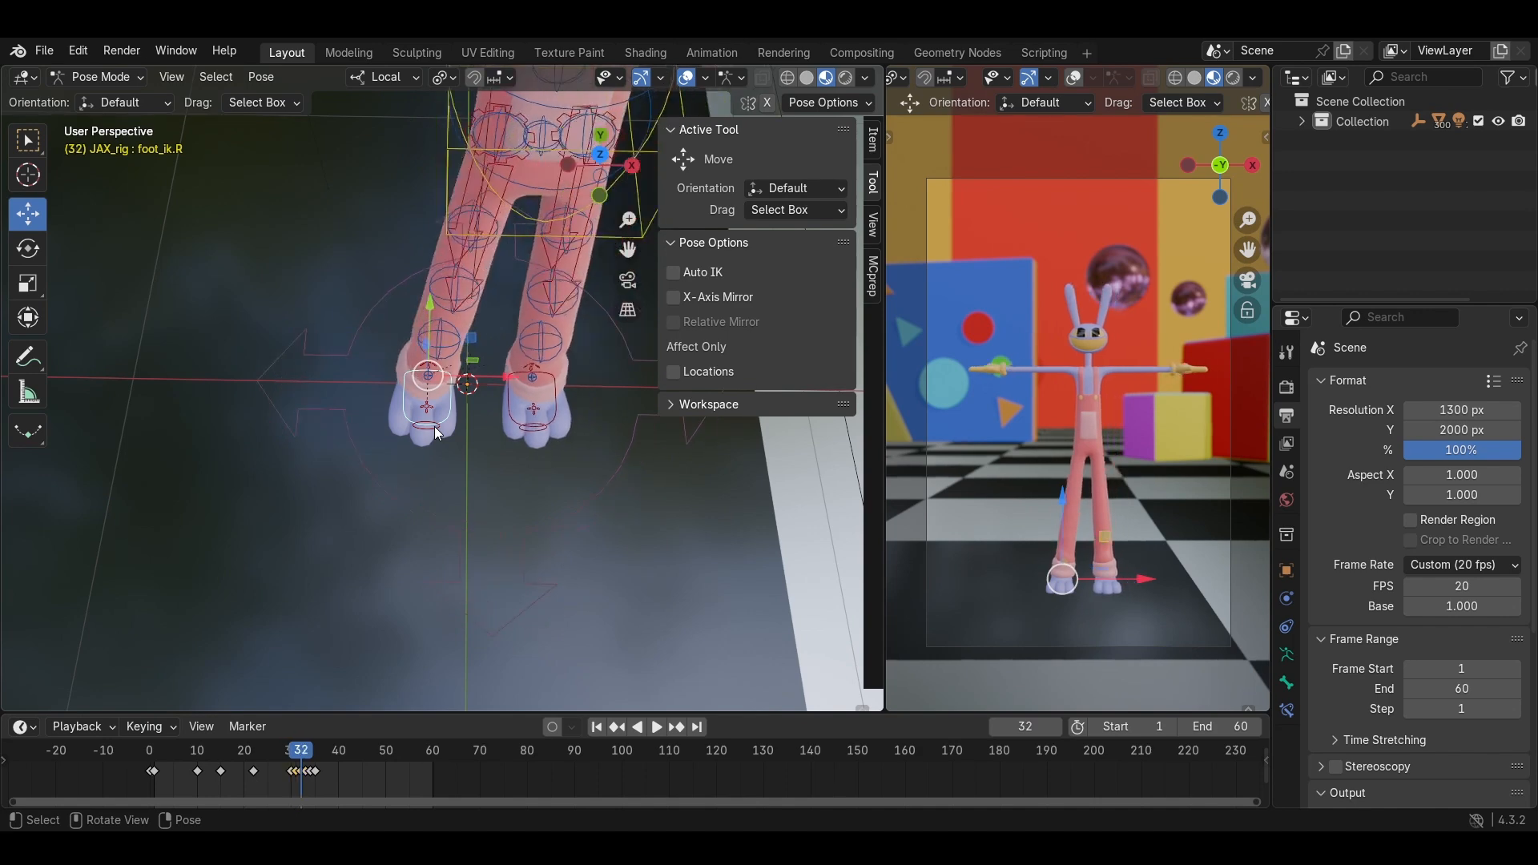
key("Left")
key("Left")
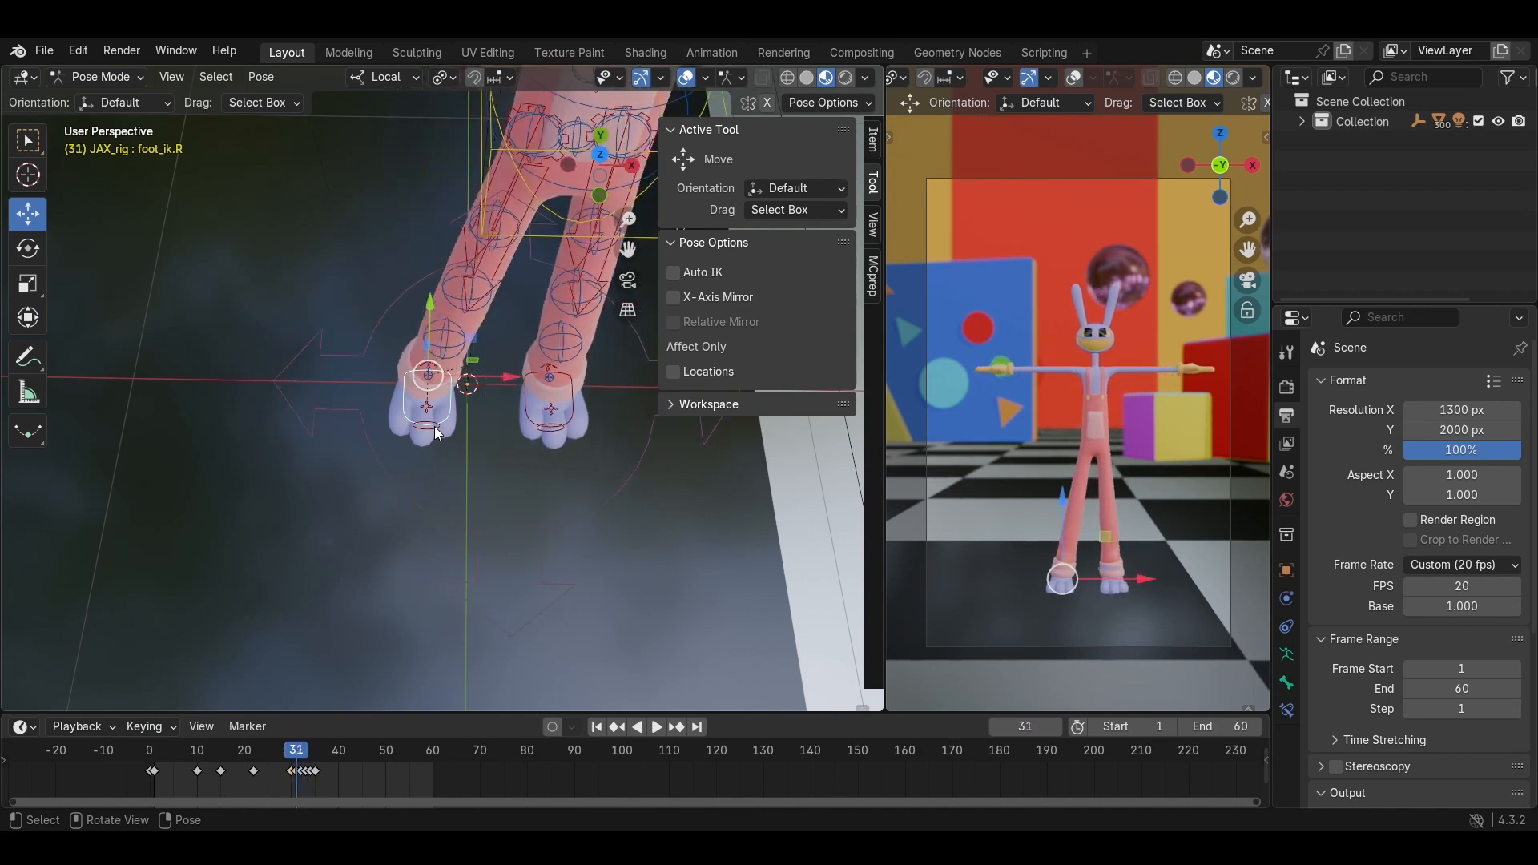
key("Right")
key("Right")
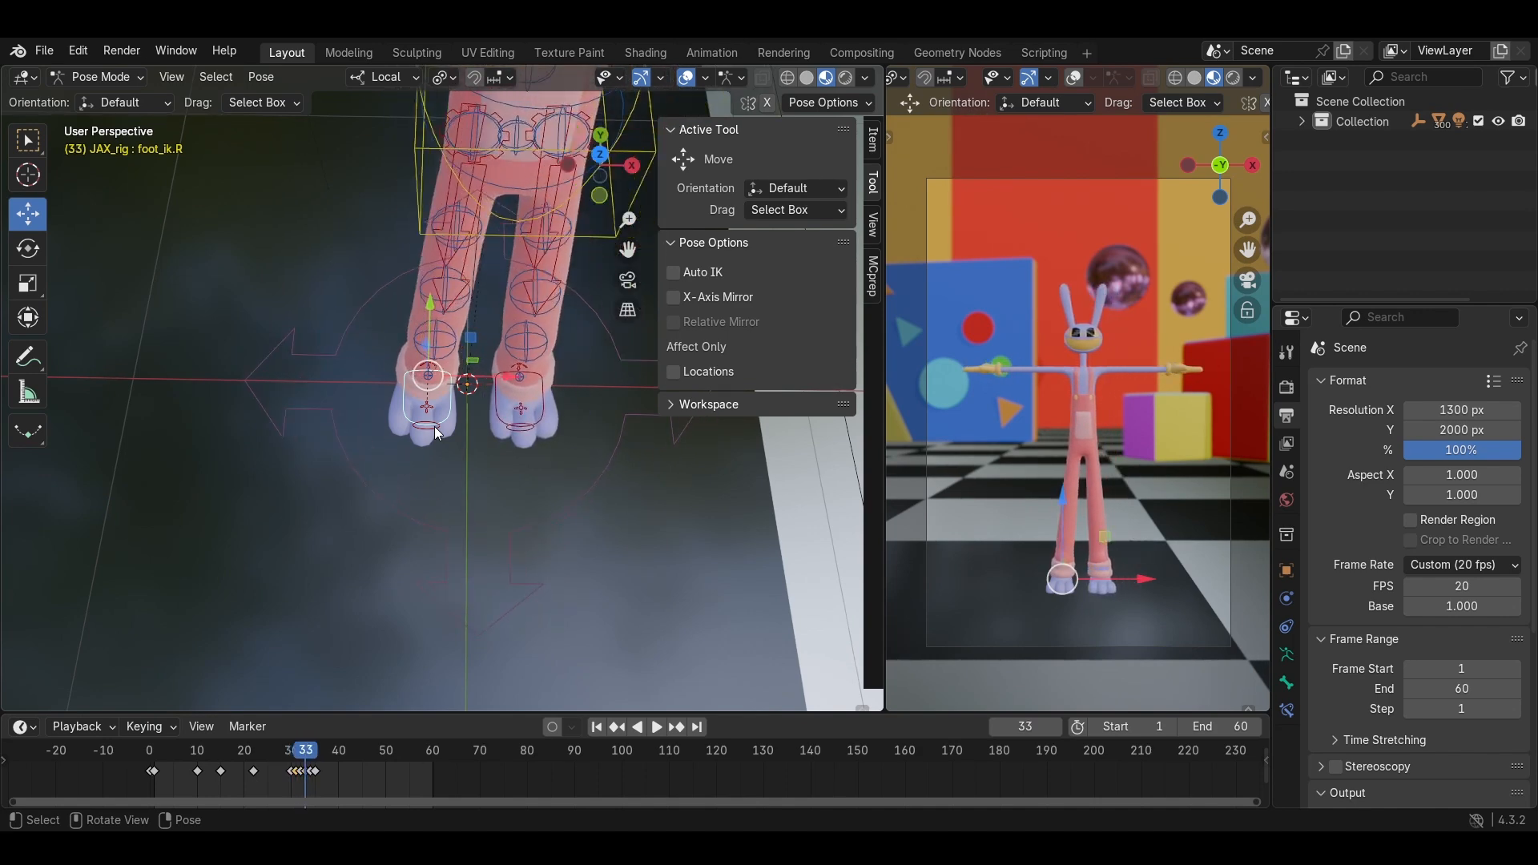
key("Left")
key("Left")
key("Left")
key("Left")
Select the left foot's IK control and step back from frame 29 to 19 to examine how the foot slides.
scroll(434, 426, "down", 4)
middle_click_drag(415, 341, 386, 232, "shift")
middle_click_drag(386, 233, 387, 306, "shift")
scroll(388, 306, "up", 3)
left_click(471, 394)
left_click(473, 407)
middle_click_drag(488, 378, 477, 420, "shift")
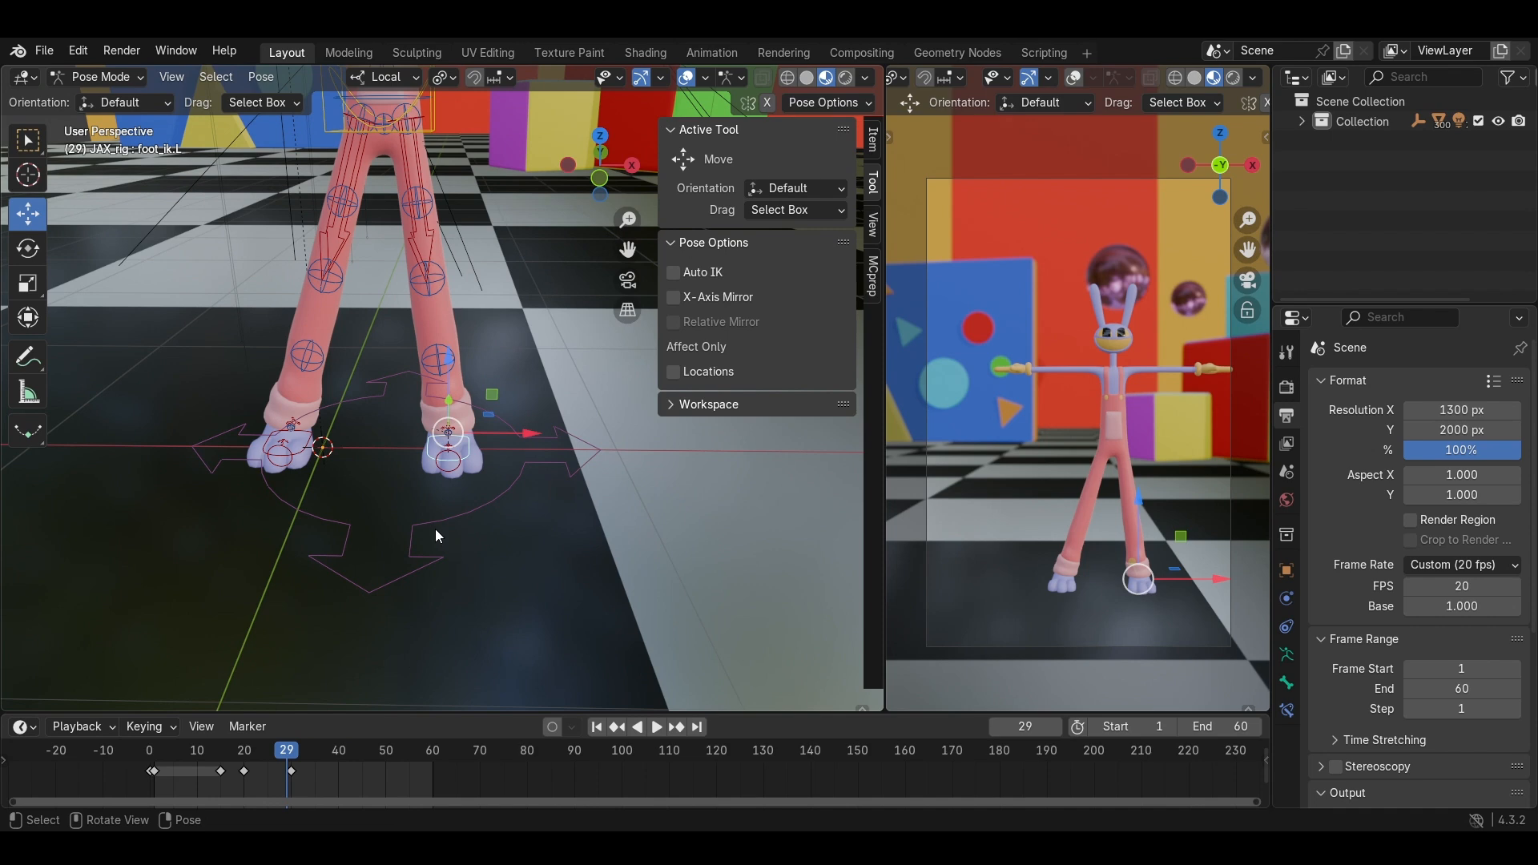
key("Left")
key("Left")
key("Left")
key("Left")
key("Left")
key("Left")
key("Left")
key("Left")
key("Left")
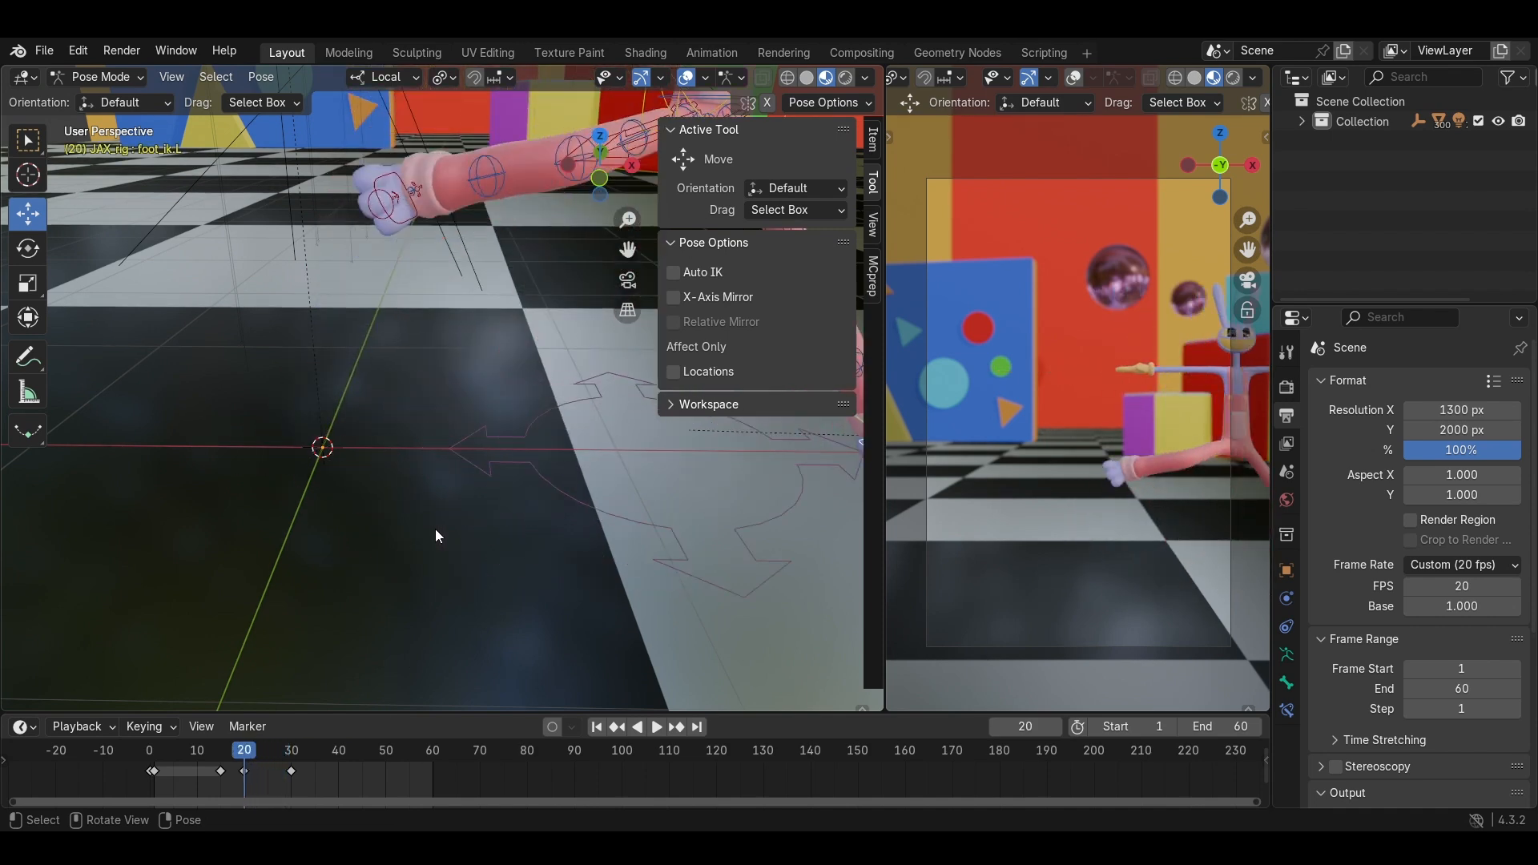
key("Left")
scroll(435, 529, "down", 2)
middle_click_drag(435, 528, 352, 512, "shift")
scroll(463, 502, "down", 3)
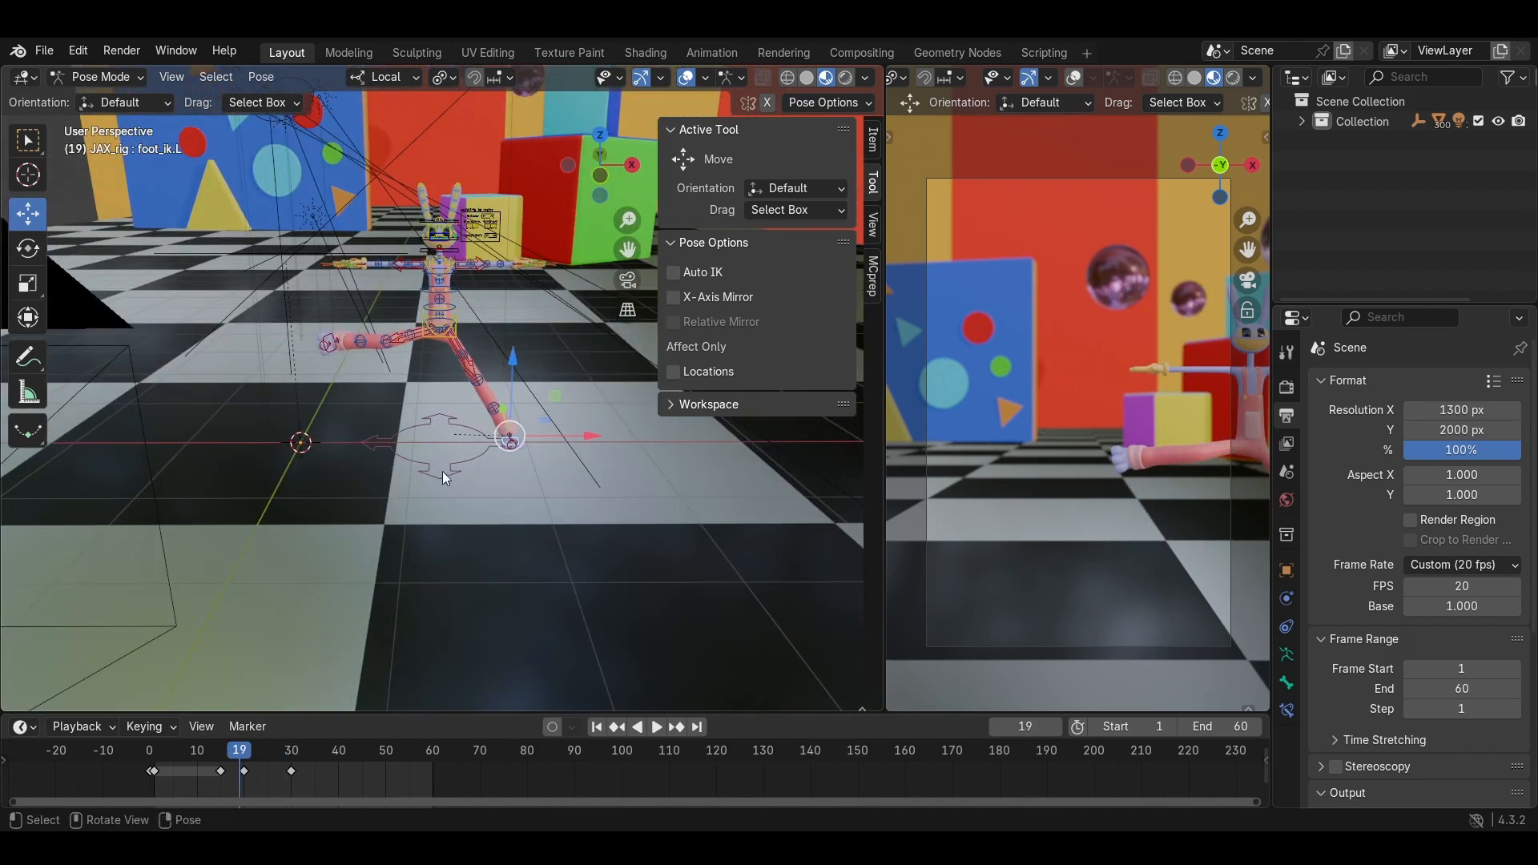
Delete the left foot IK control's keyframe at frame 20.
left_click(445, 469)
scroll(431, 489, "up", 3)
left_click(569, 474)
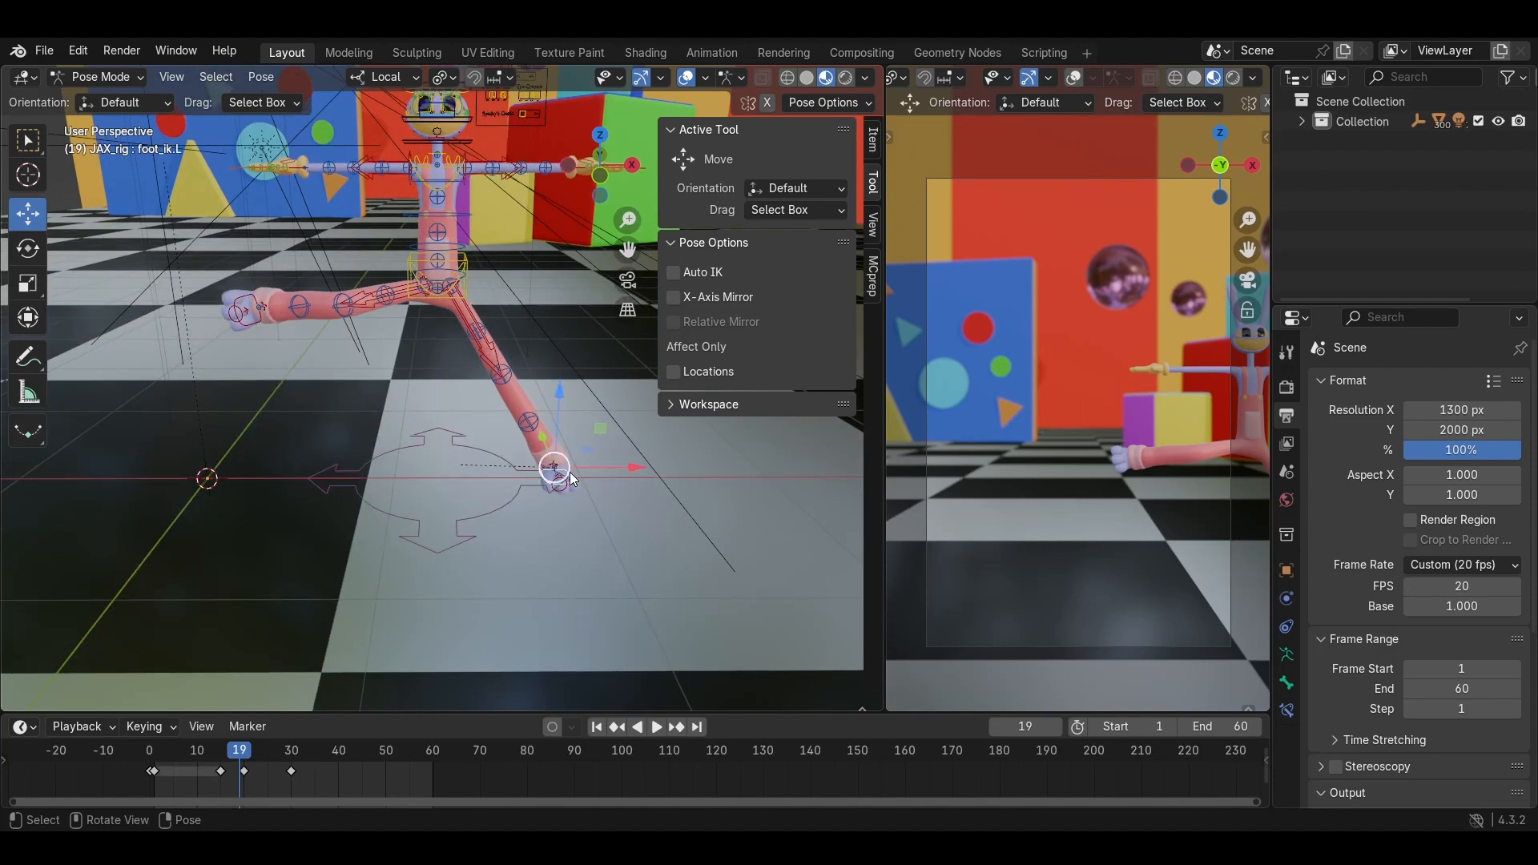
key("Right")
key("Right")
key("Right")
key("Right")
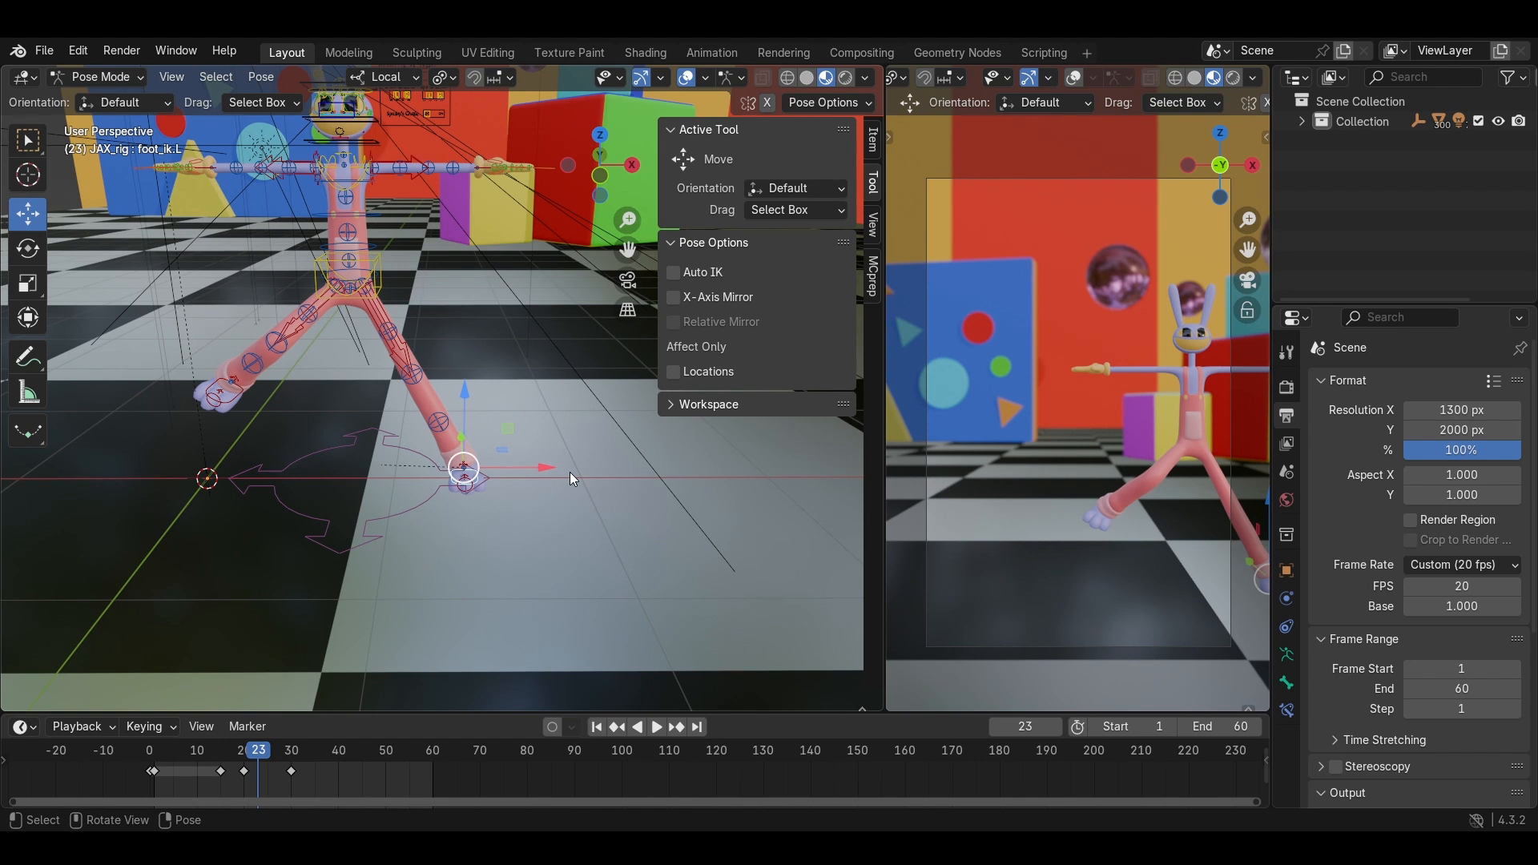
right_click(245, 770)
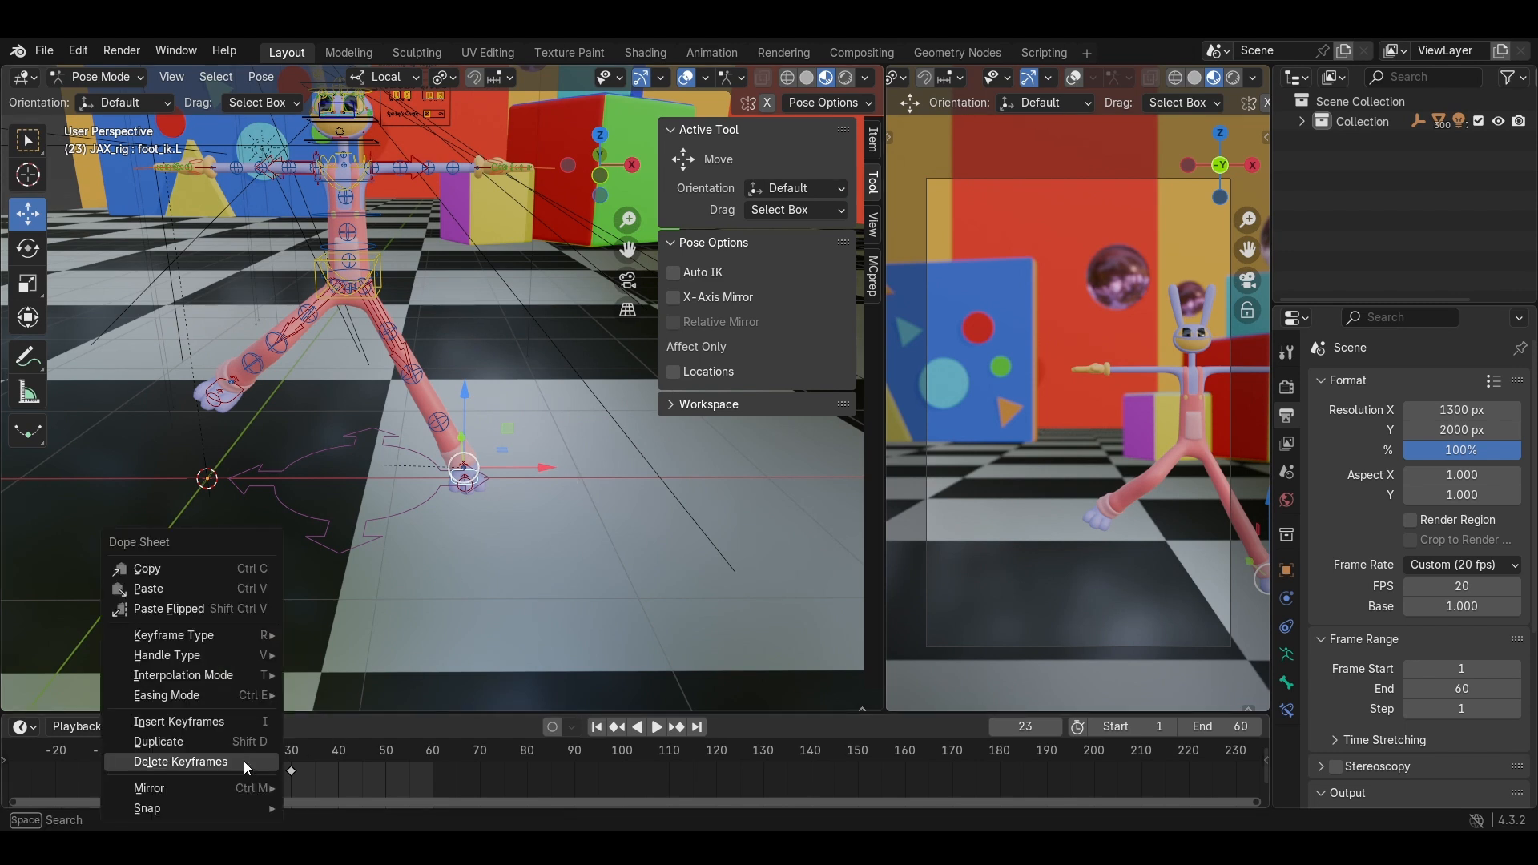
left_click(243, 761)
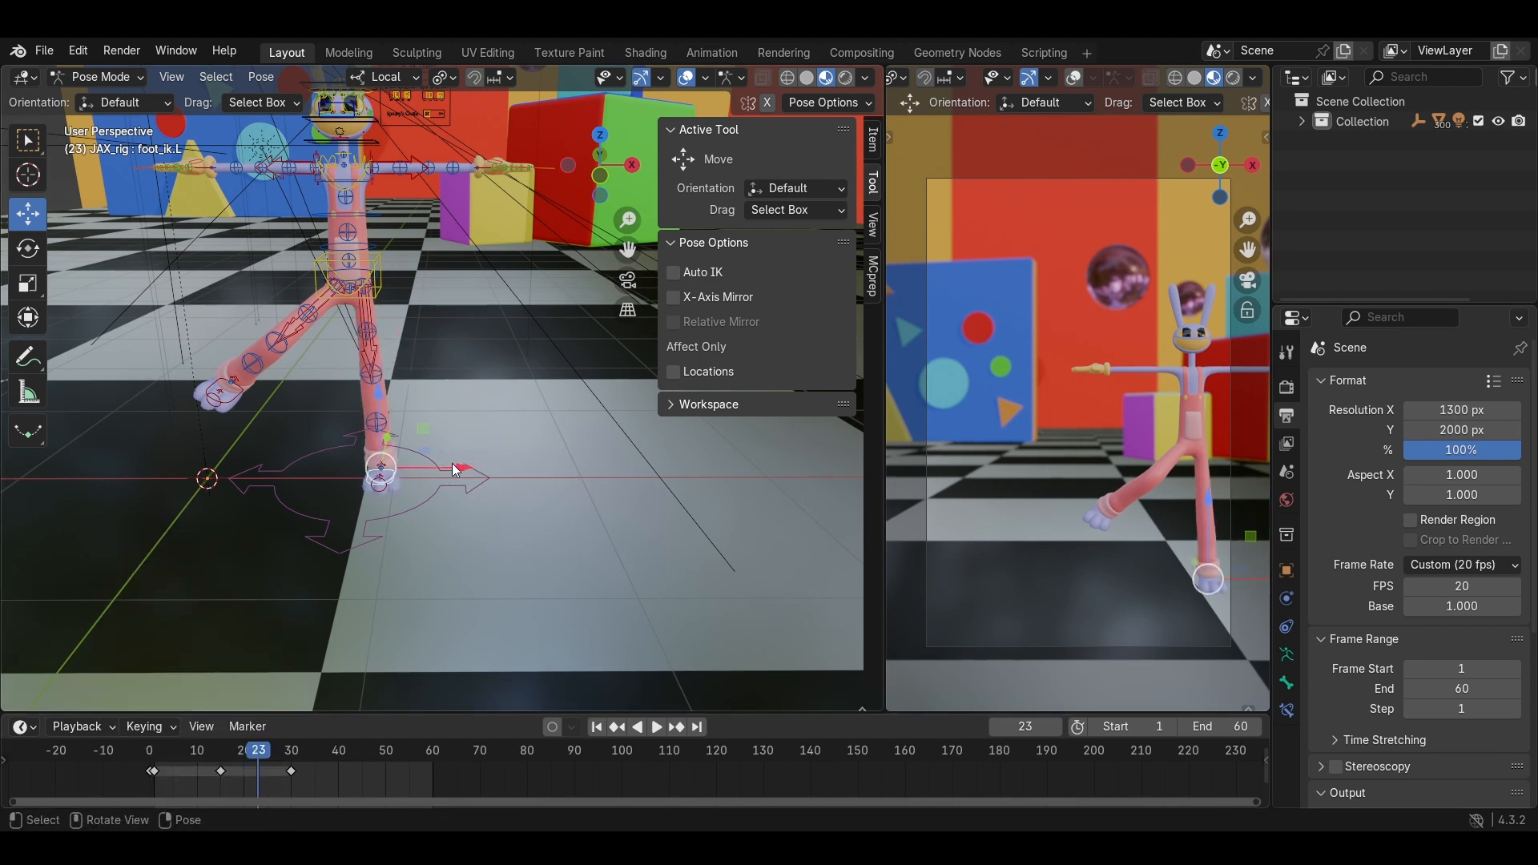
Try moving the left foot's IK control outward along local X at frame 23, and go on to frame 30.
left_click_drag(455, 470, 587, 492)
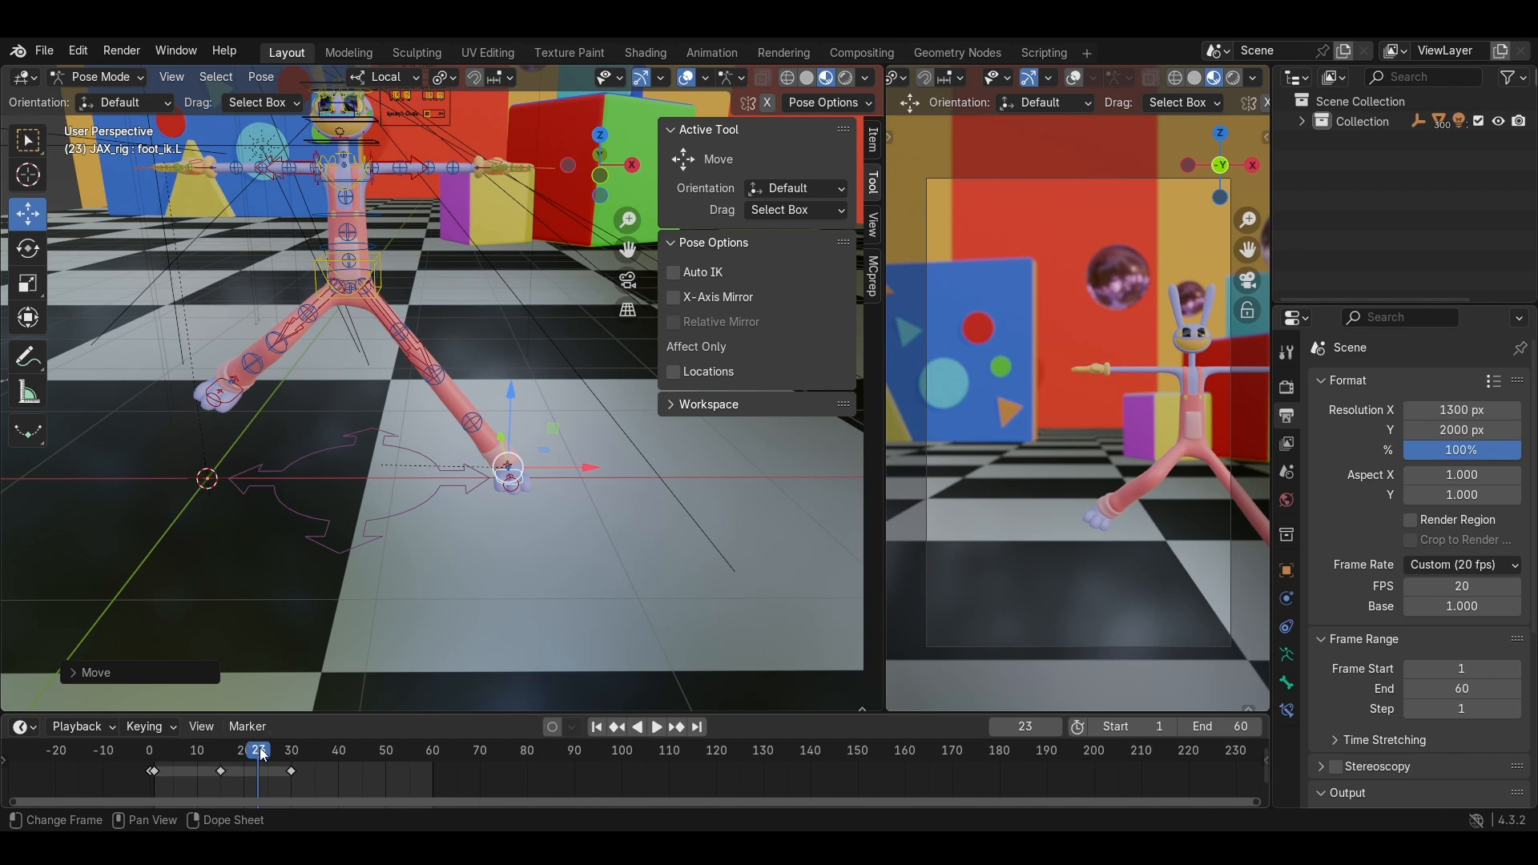
key("space")
left_click_drag(268, 755, 295, 766)
key("space")
left_click(293, 767)
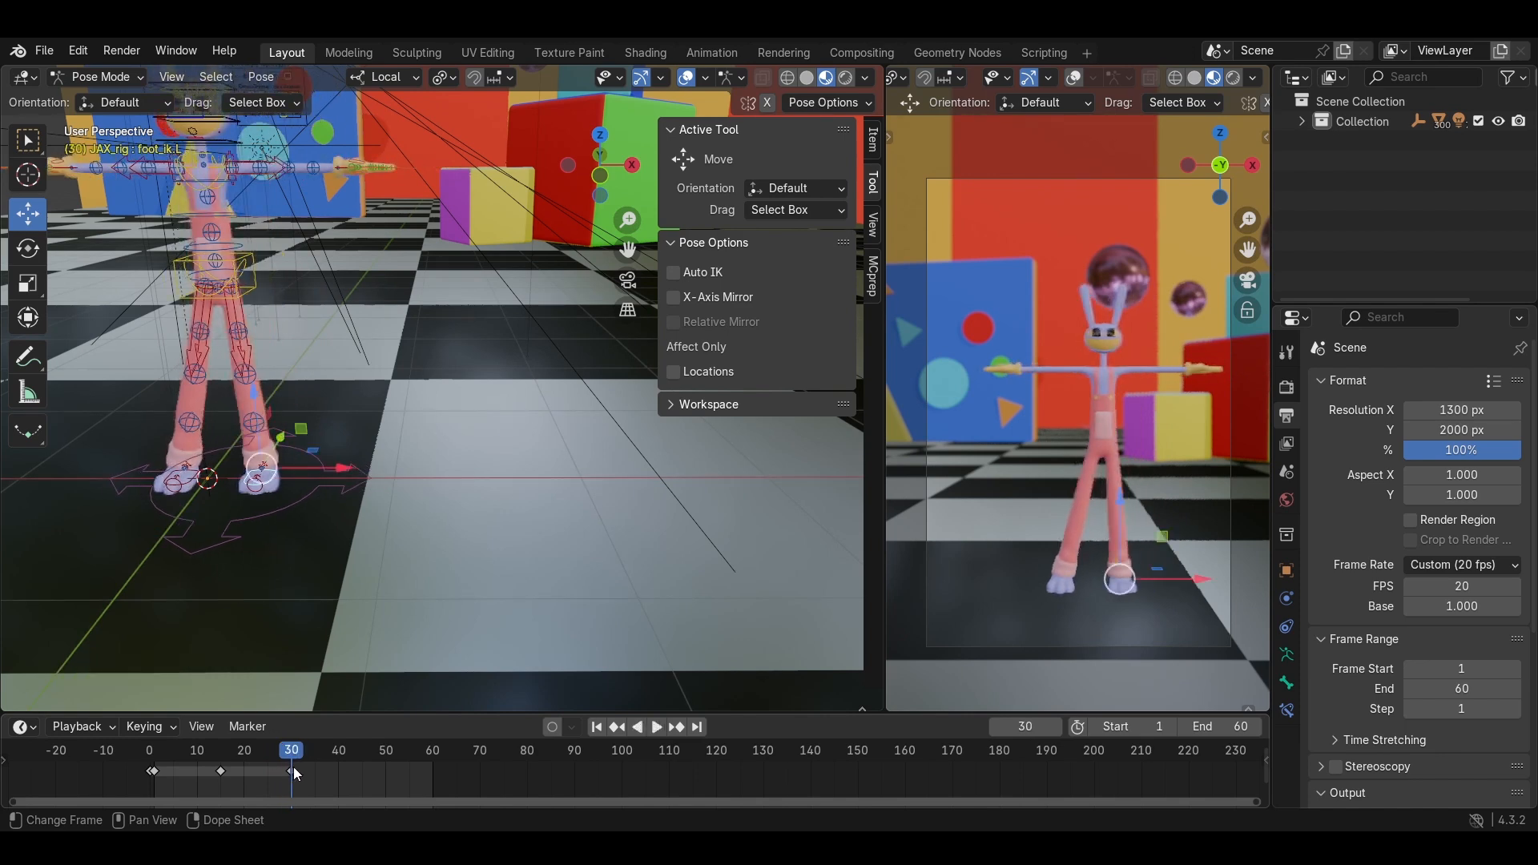
Try moving the left foot's IK control outward along local X at frame 30 and undo the move.
middle_click_drag(280, 579, 407, 548, "shift")
mouse_move(409, 548)
middle_mouse_down()
mouse_move(416, 501)
mouse_move(400, 559)
middle_mouse_up()
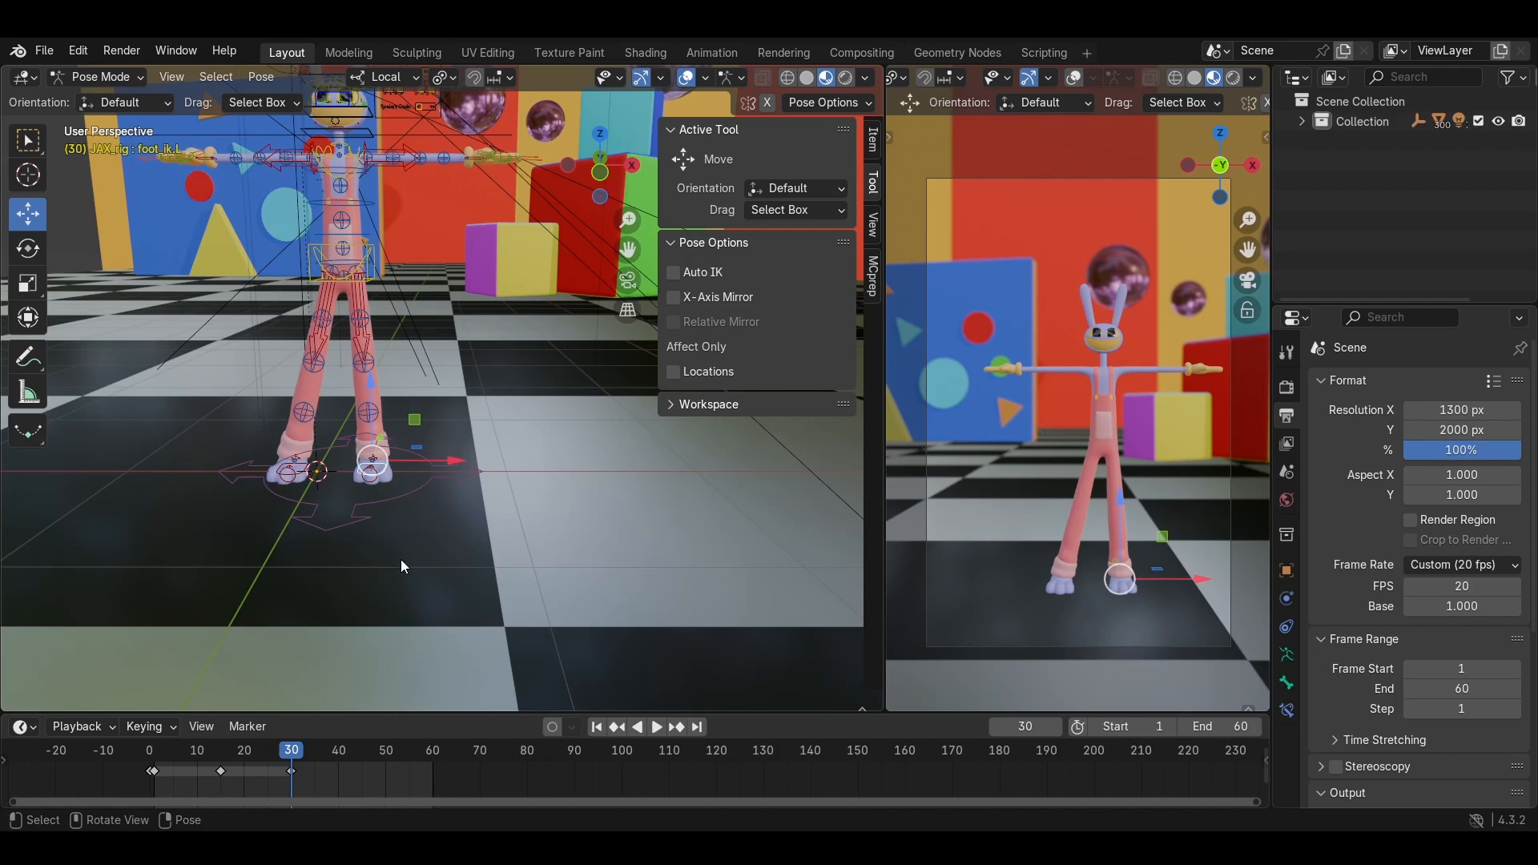
left_click_drag(450, 459, 732, 494)
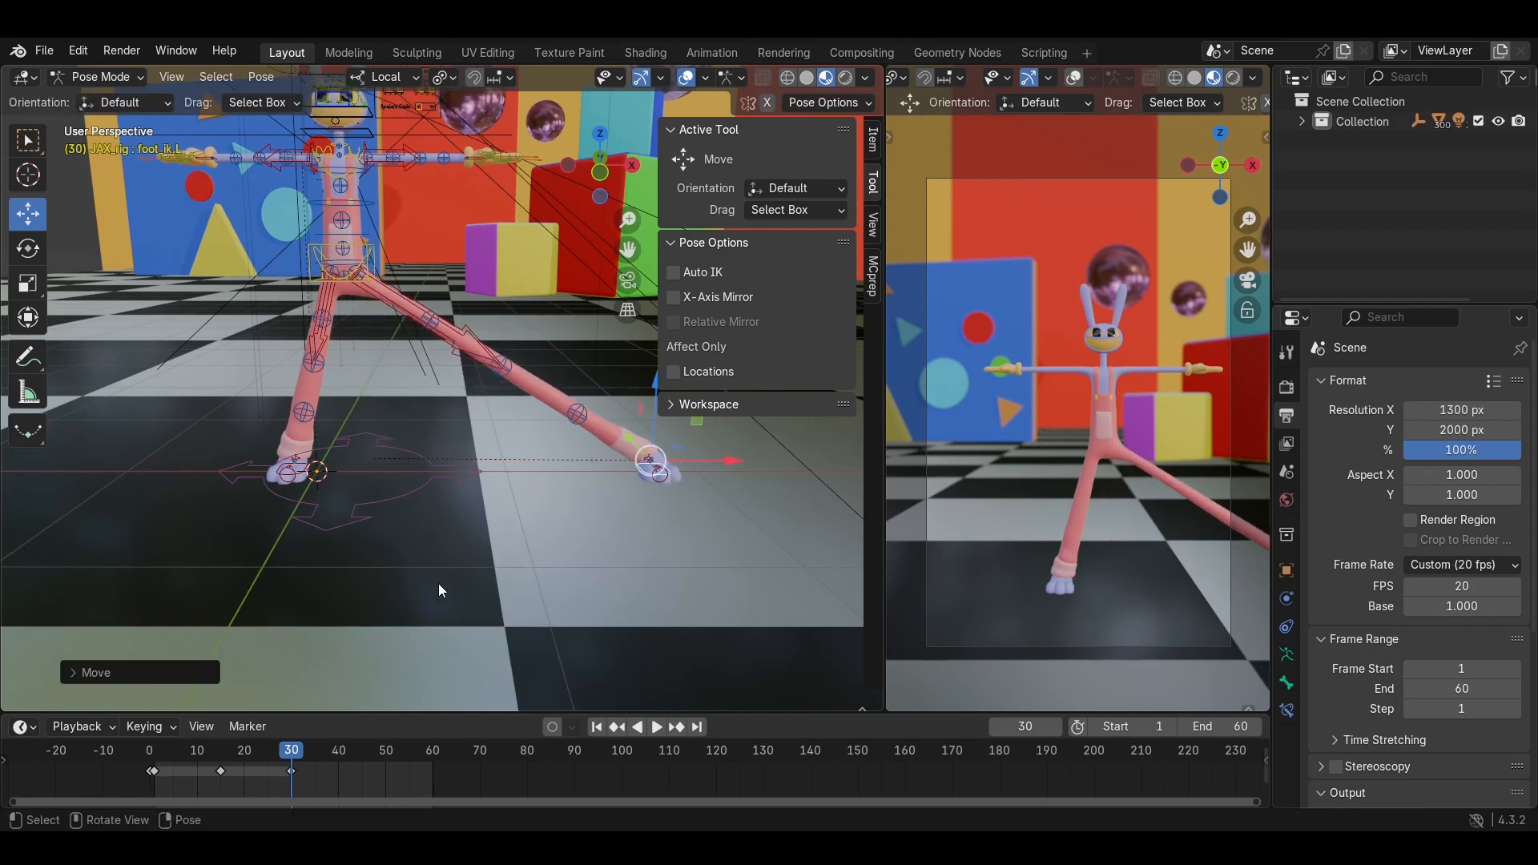
key("ctrl+z")
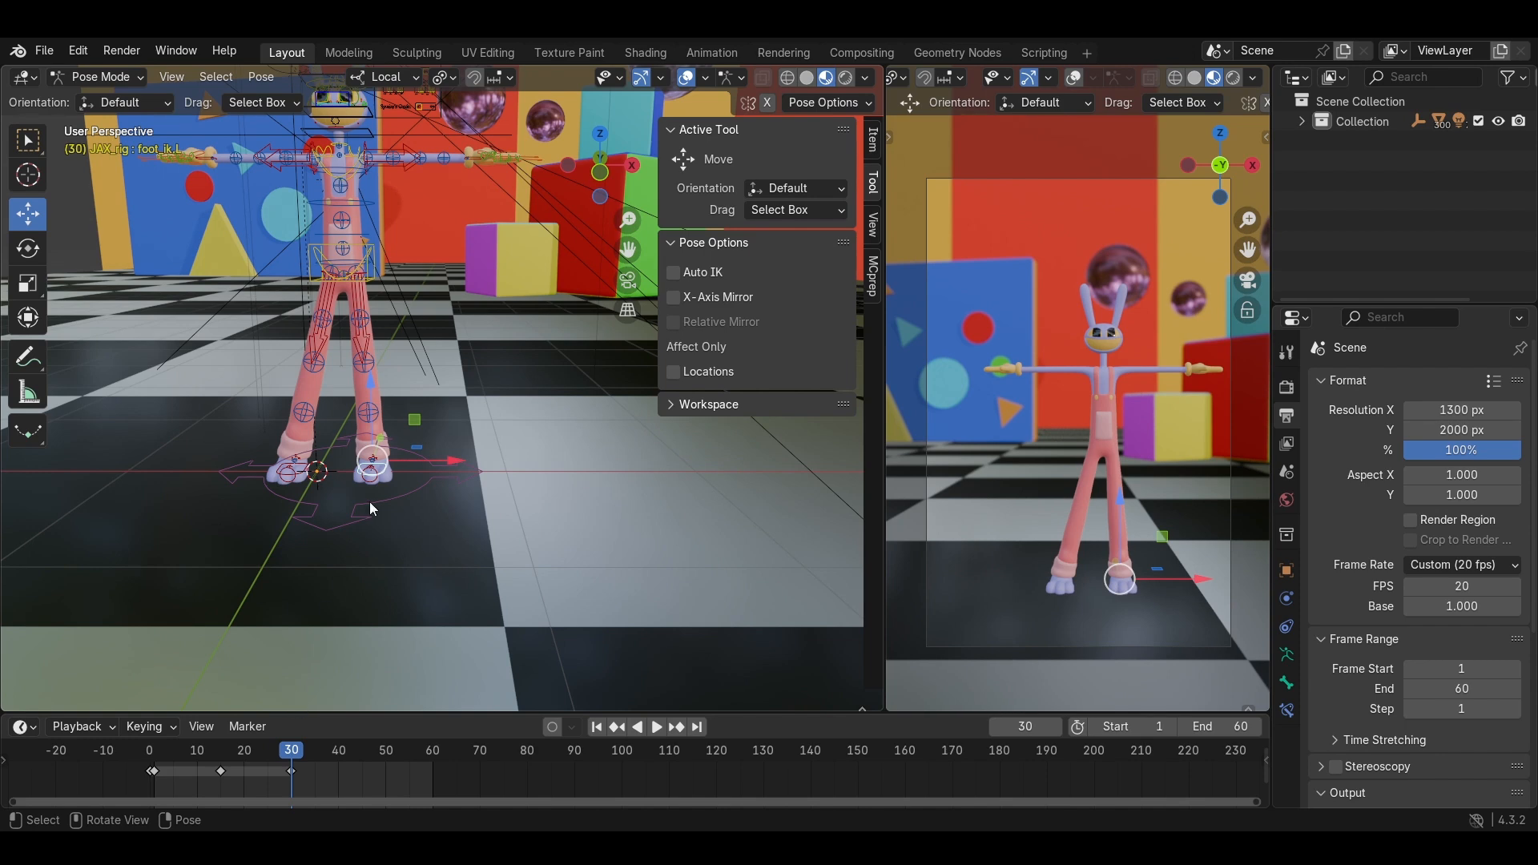
At frame 30, move the left foot's IK control about 1.4 m along local X to match its frame 15 placement and keyframe it.
scroll(371, 507, "up", 1)
left_click(221, 751)
middle_click_drag(345, 601, 396, 523)
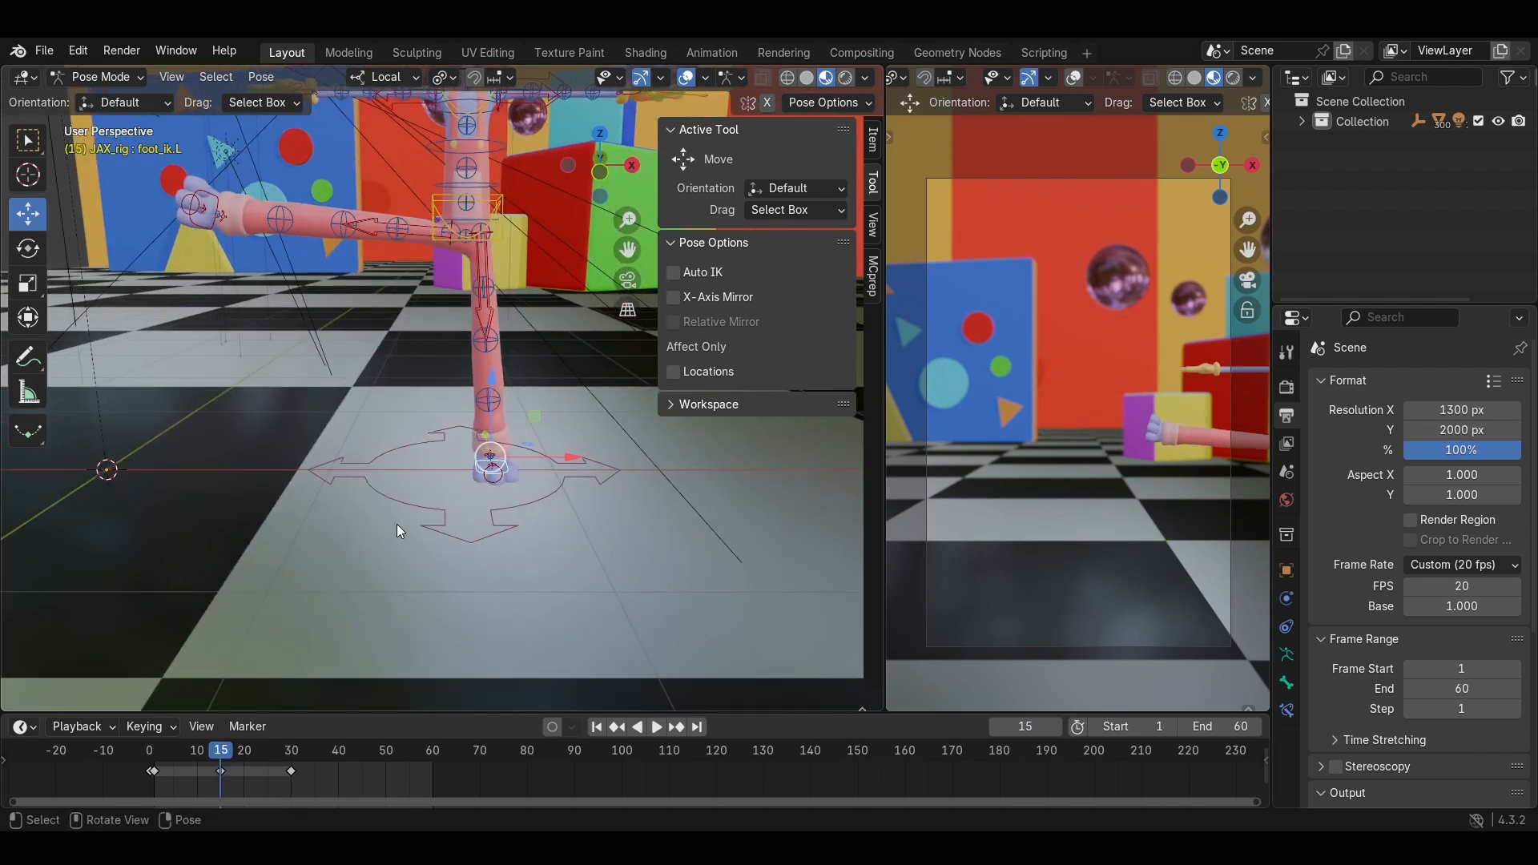
middle_click_drag(345, 416, 305, 408, "shift")
scroll(341, 489, "up", 3)
middle_click_drag(342, 488, 296, 266)
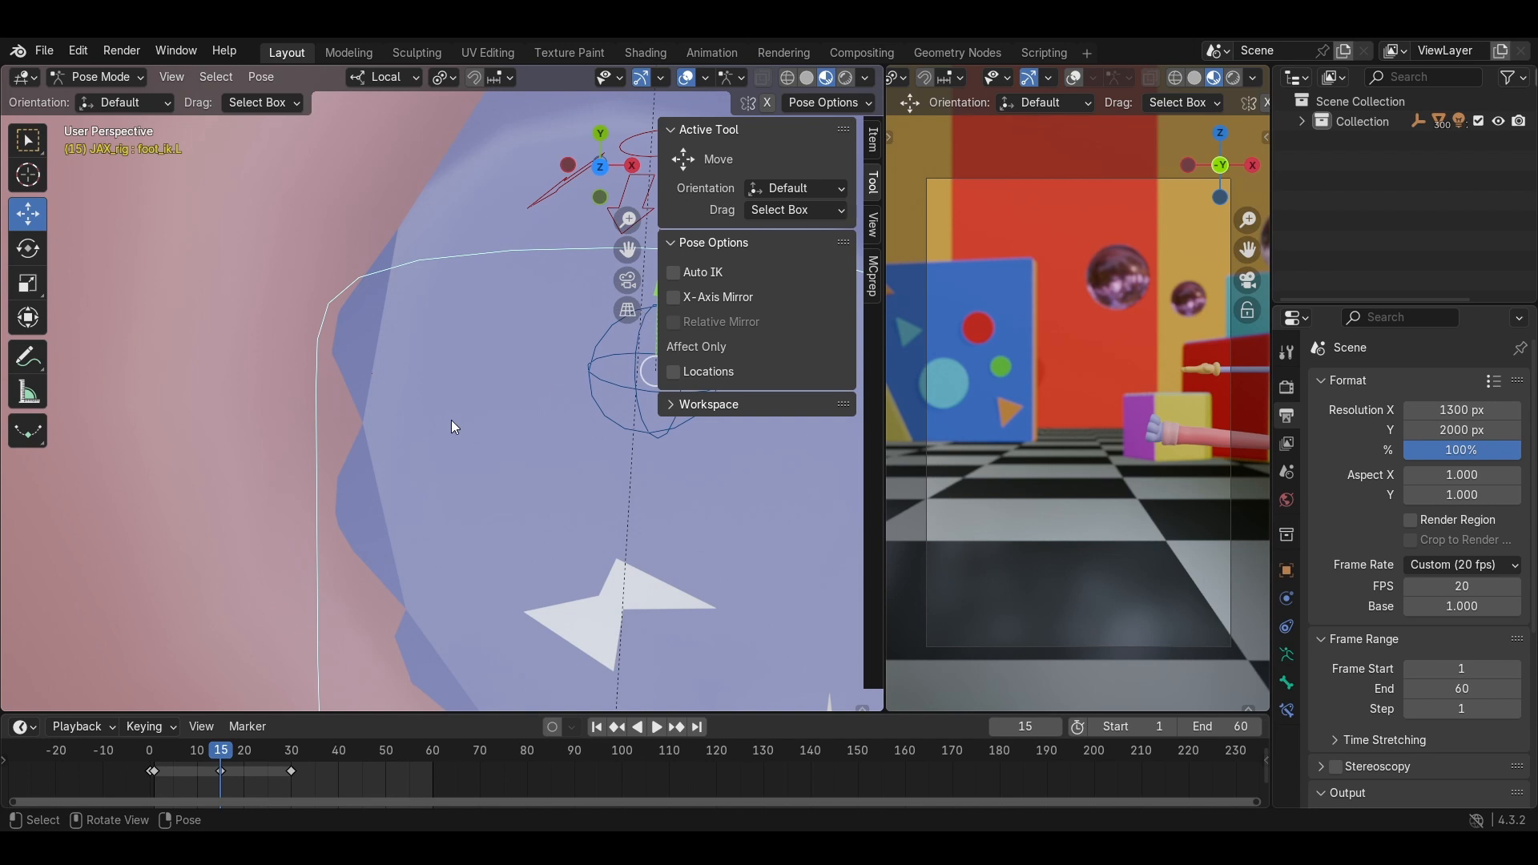
left_click(294, 757)
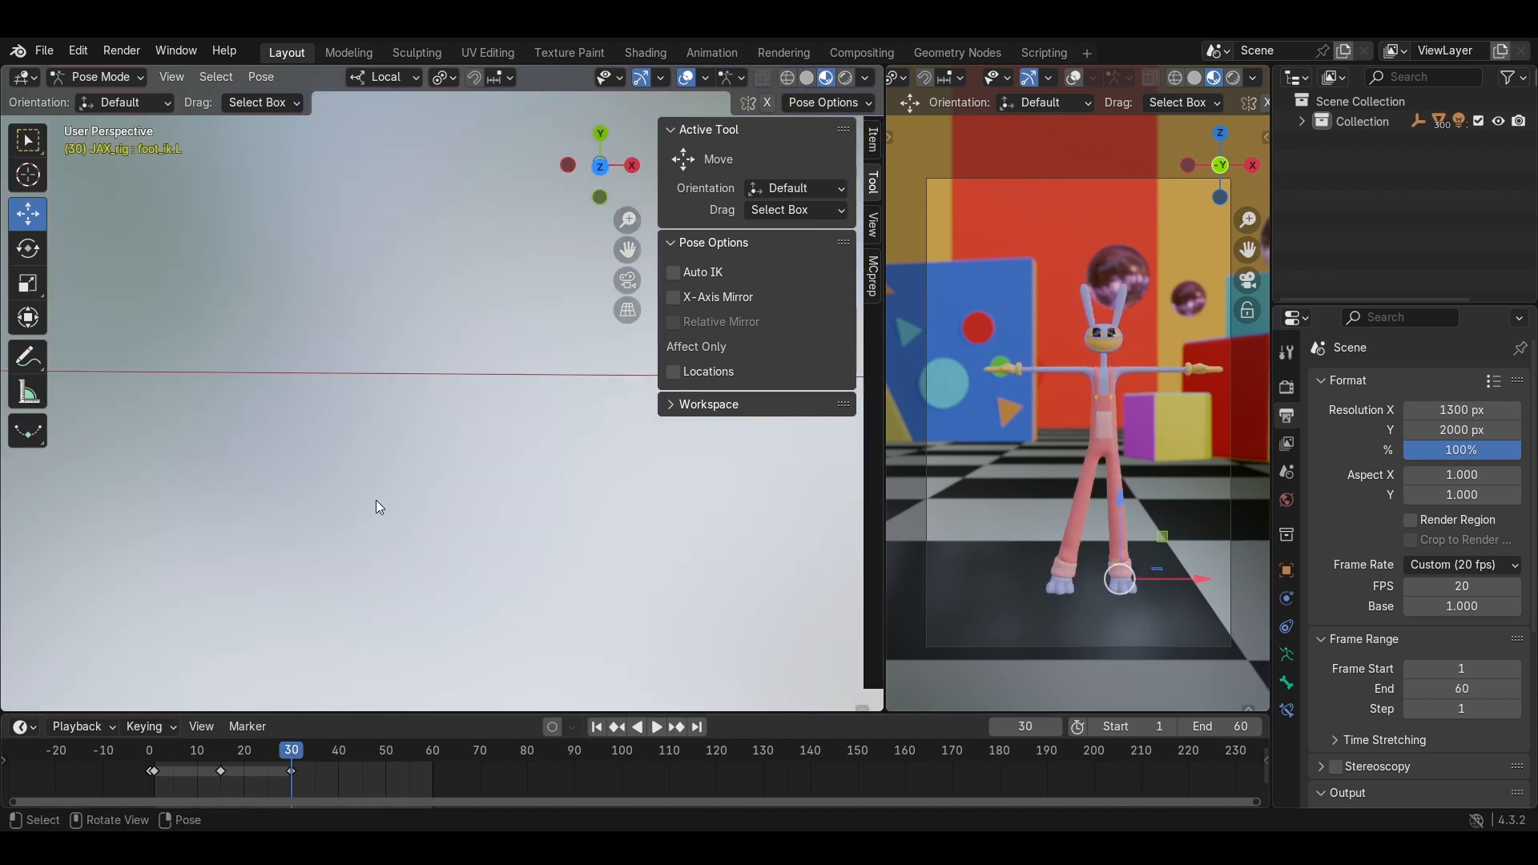
key("g")
key("x")
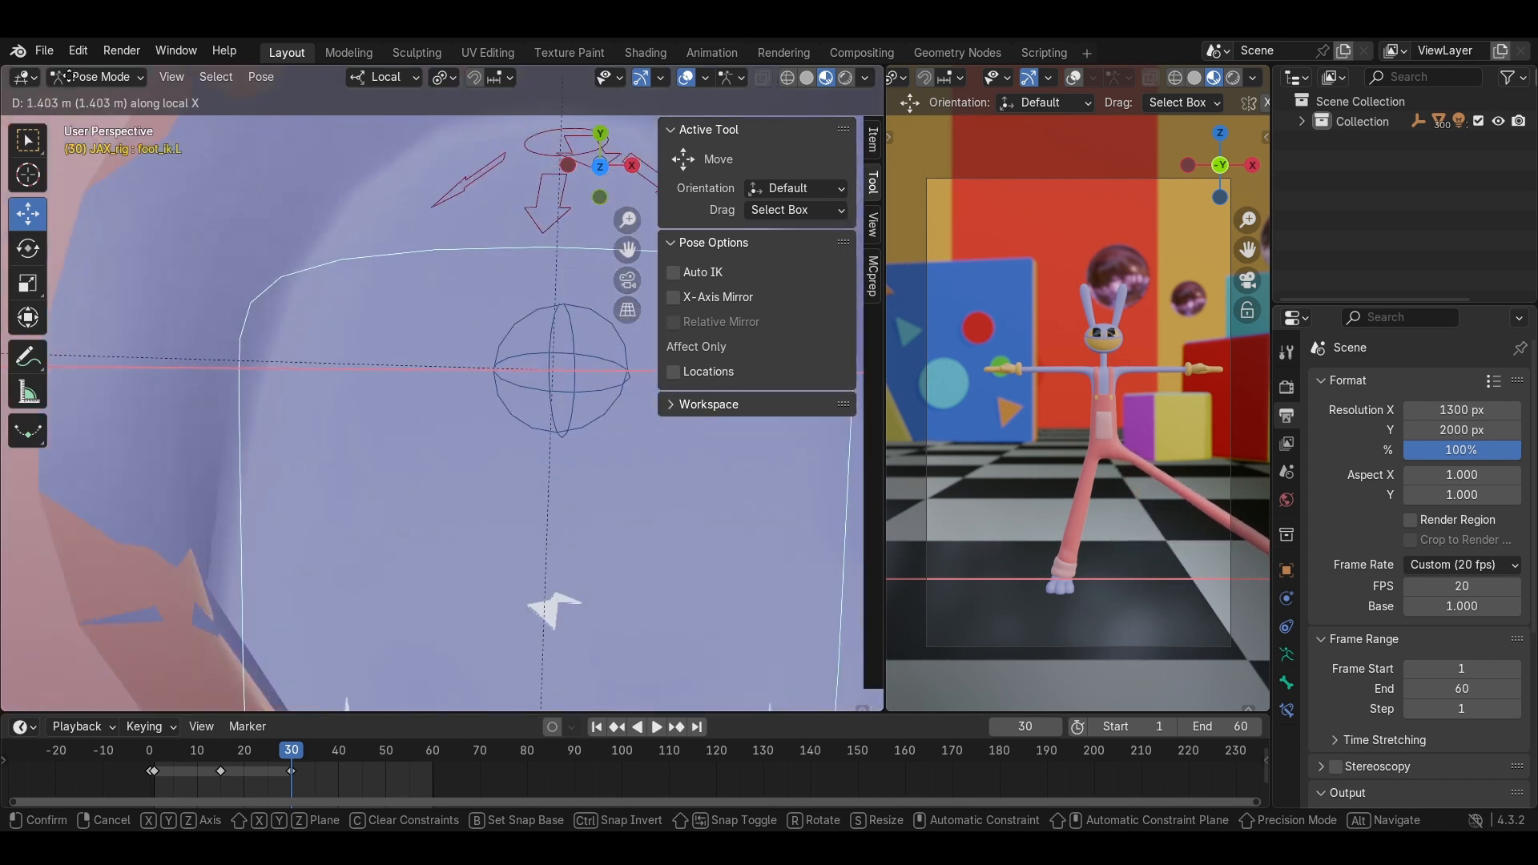
left_click(71, 108)
key("g")
key("x")
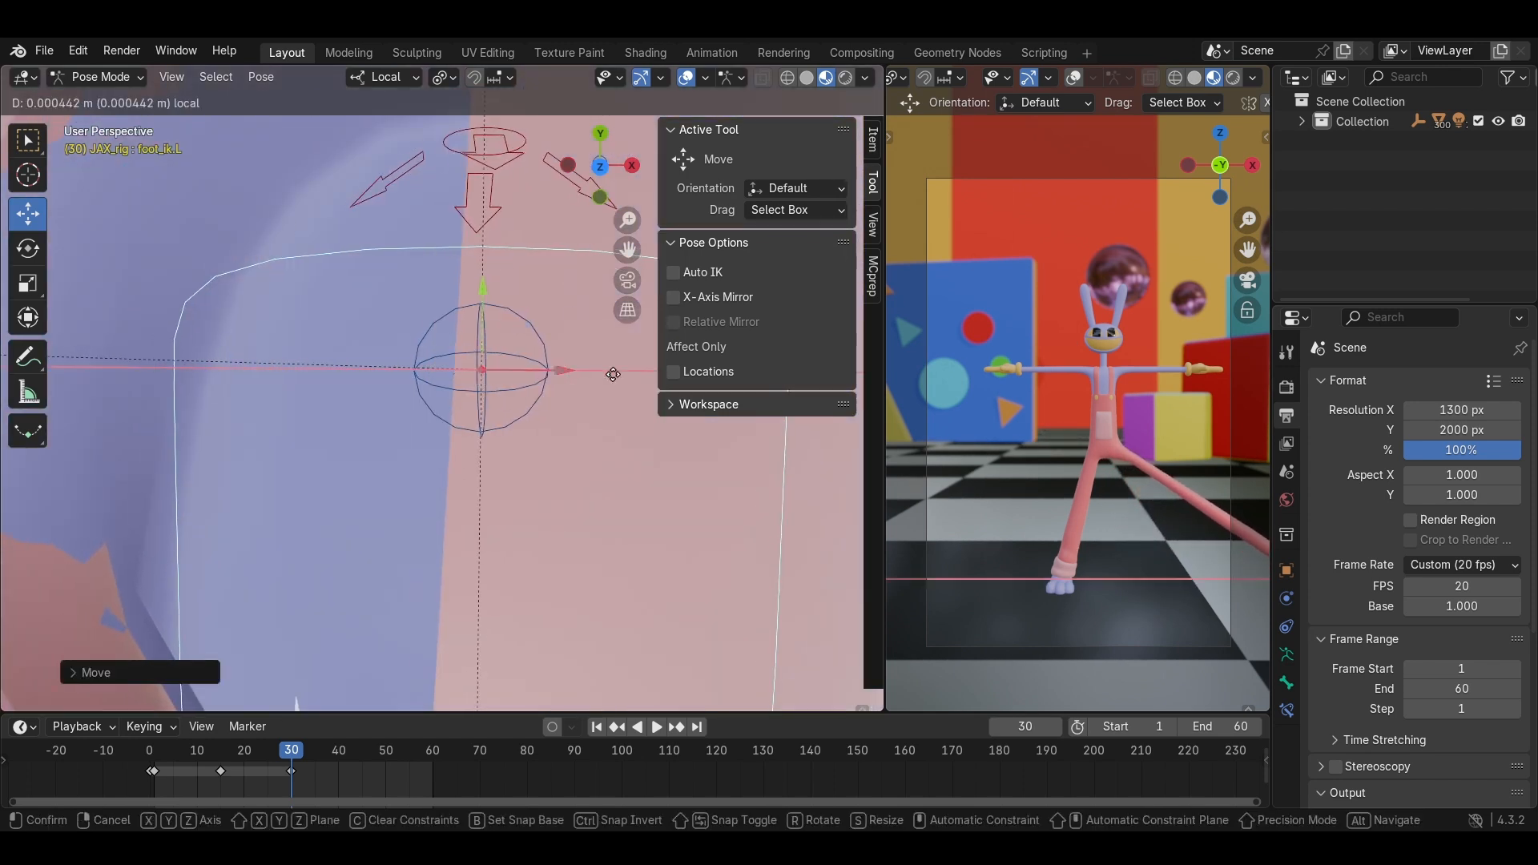
left_click(736, 384)
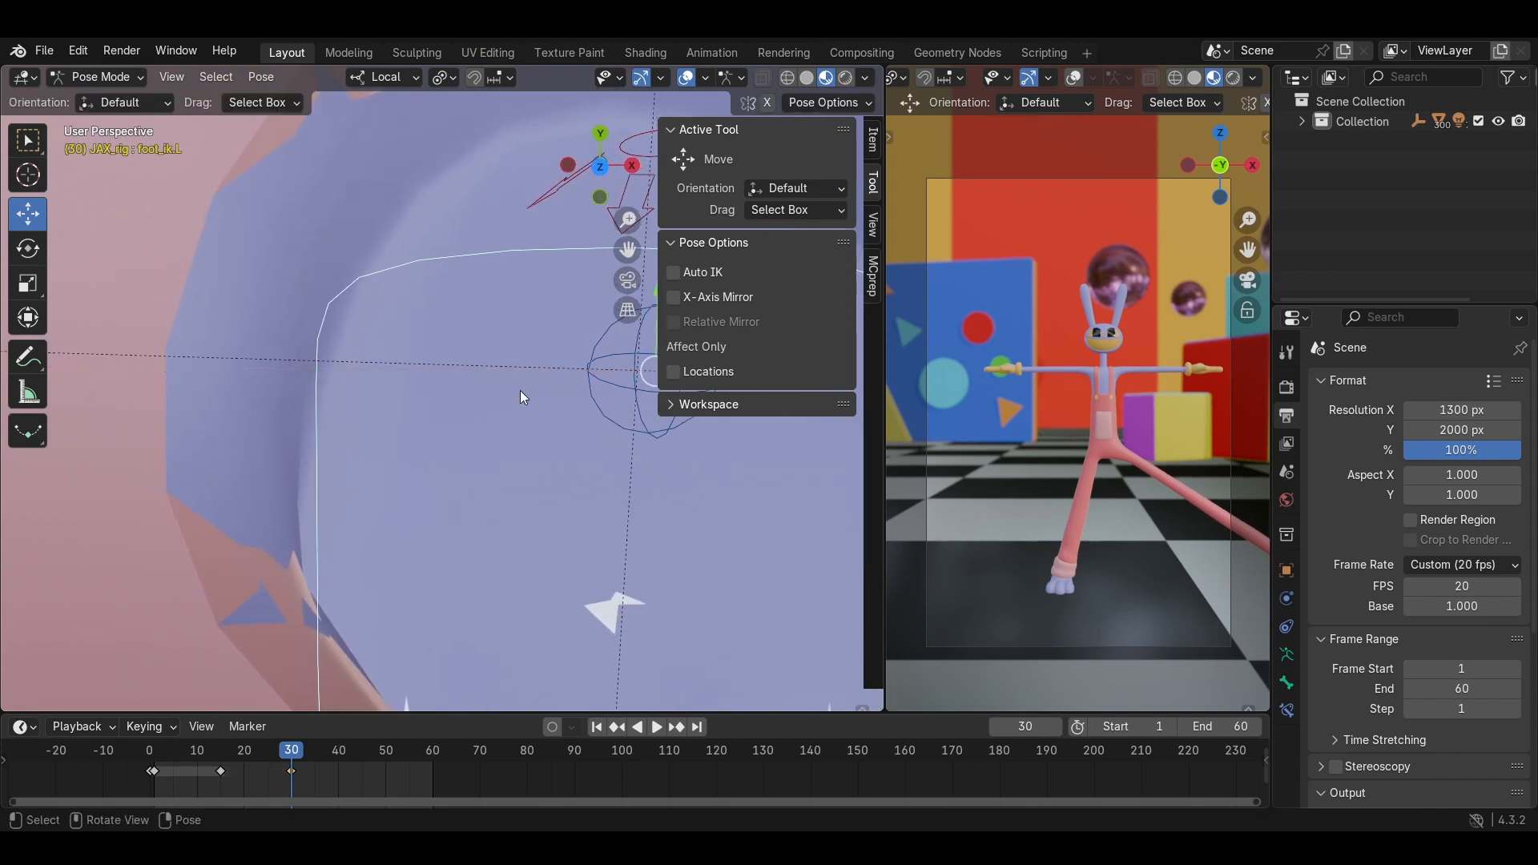
Try moving the left foot's IK control freely and along its local X, Y and Z axes, cancelling each move.
scroll(521, 391, "down", 2)
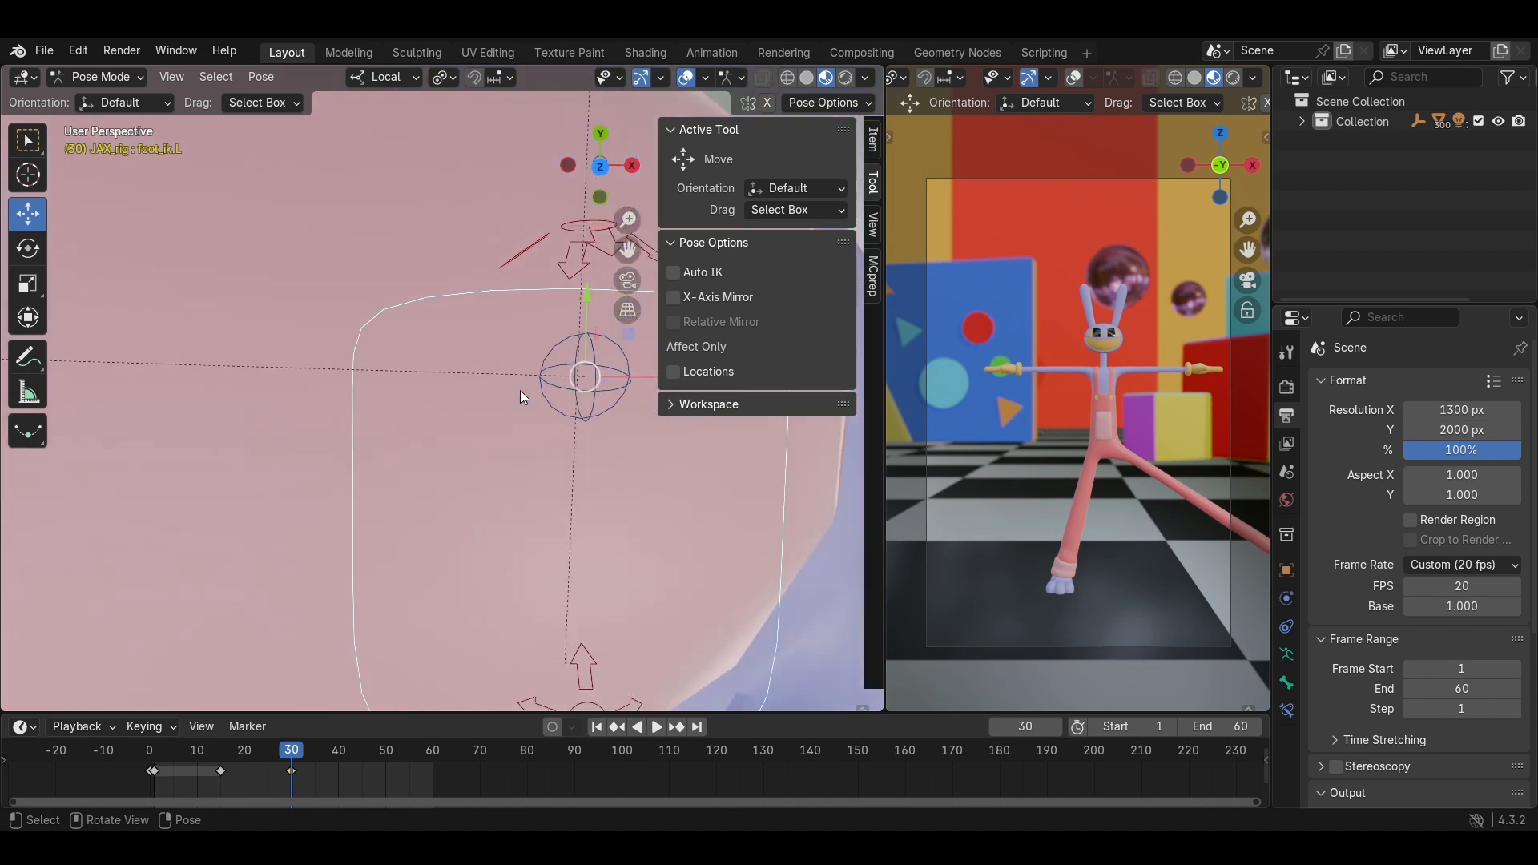
scroll(521, 391, "up", 2)
scroll(521, 392, "down", 5)
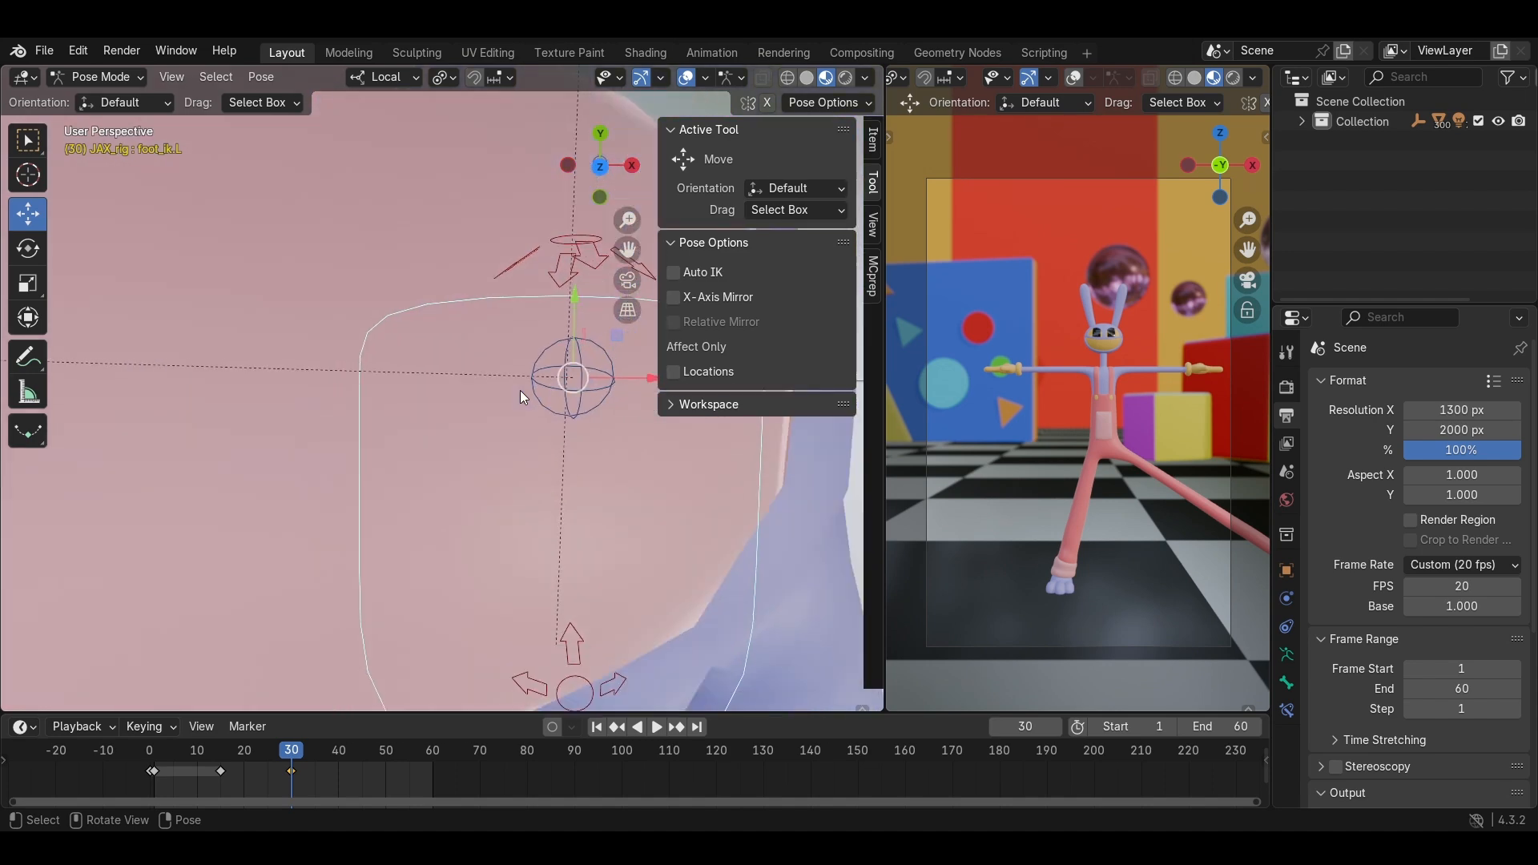
scroll(521, 391, "down", 5)
middle_click_drag(521, 391, 521, 271)
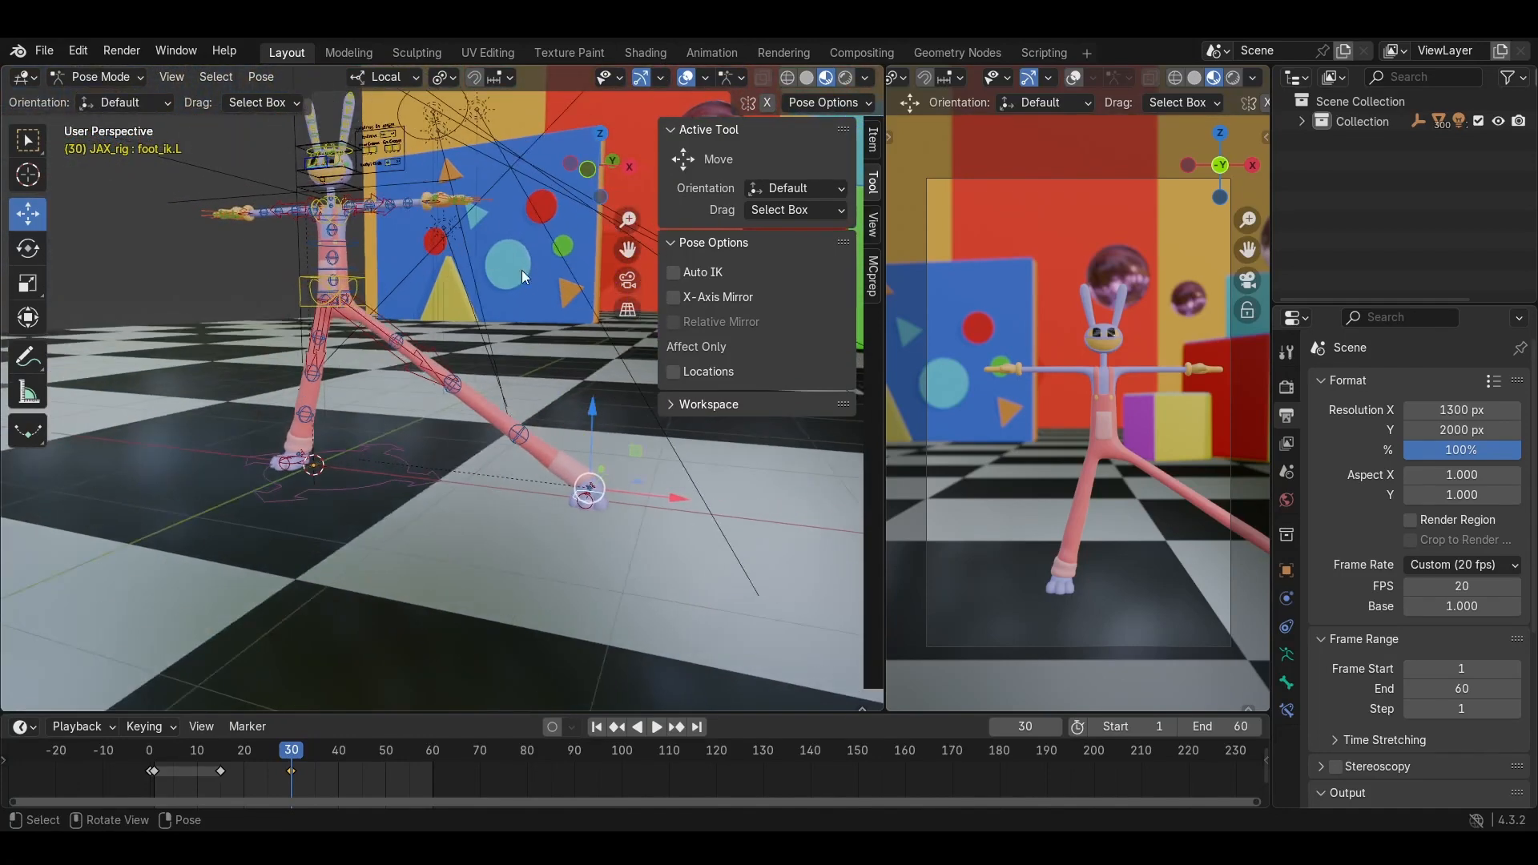
key("g")
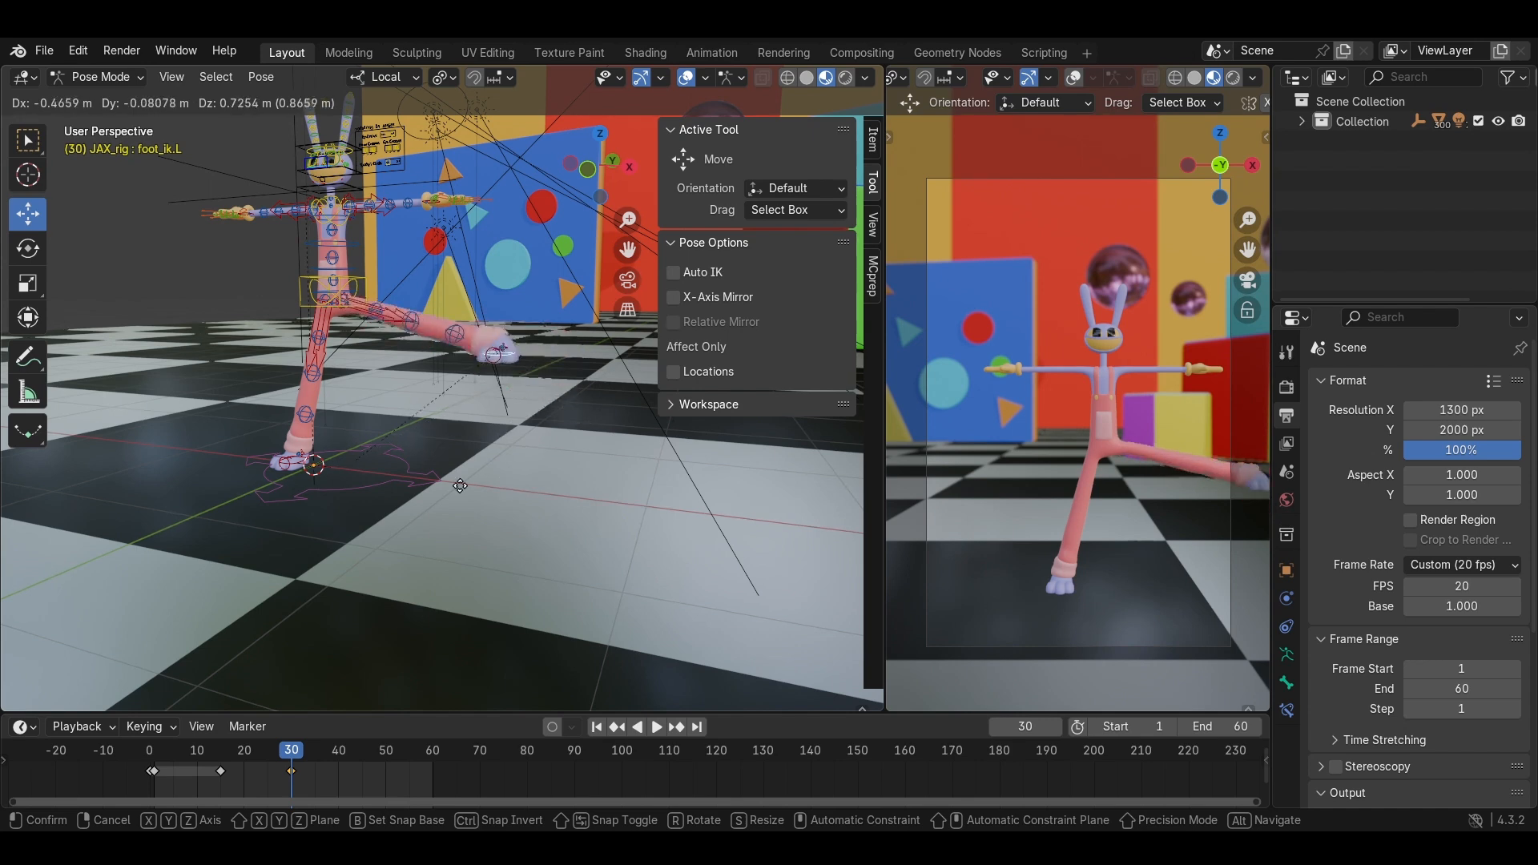
right_click(336, 338)
key("g")
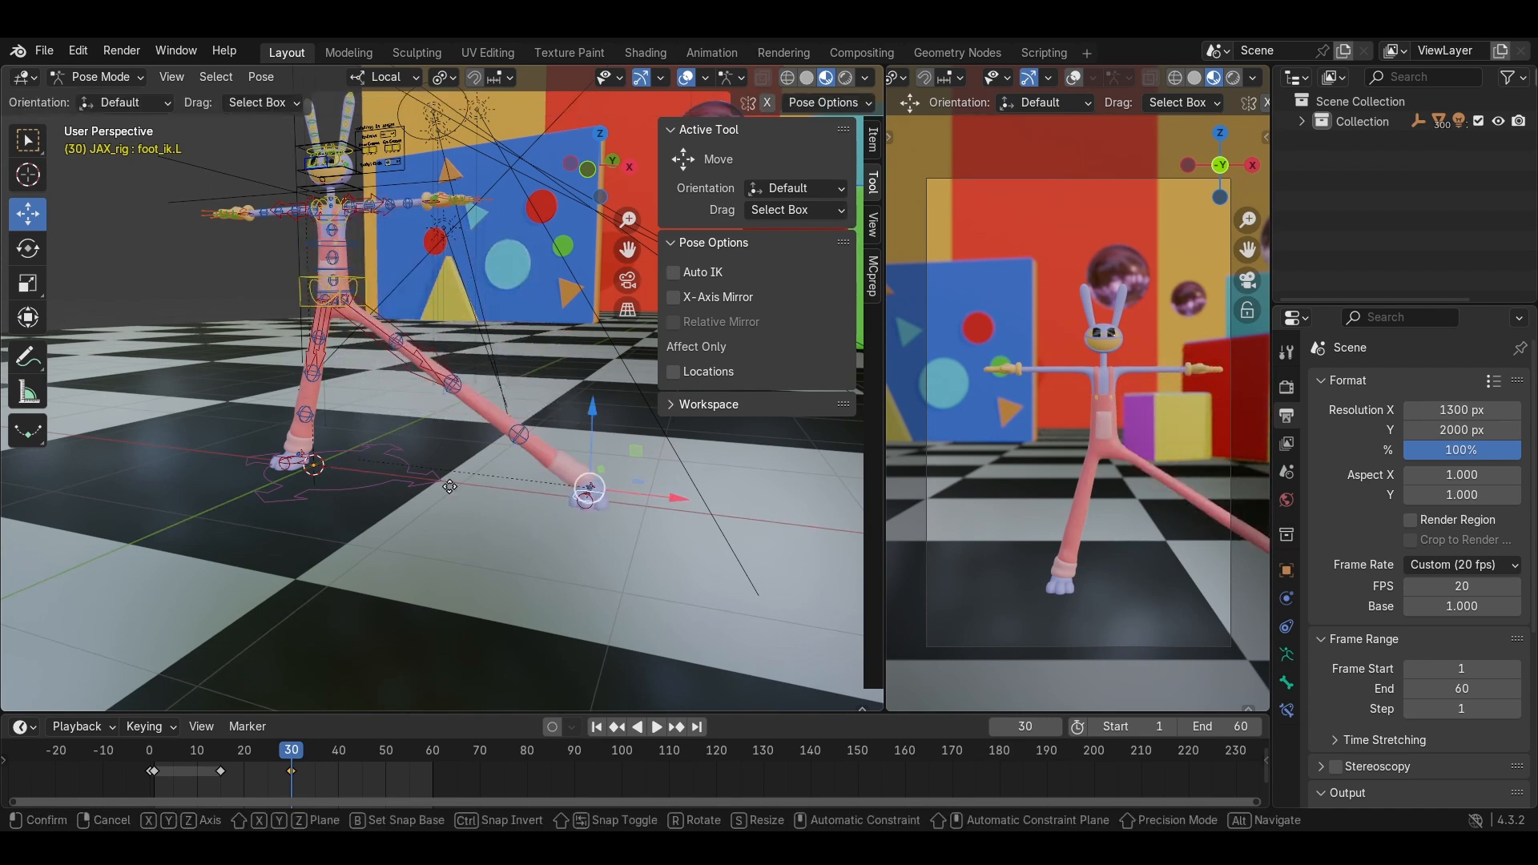
key("x")
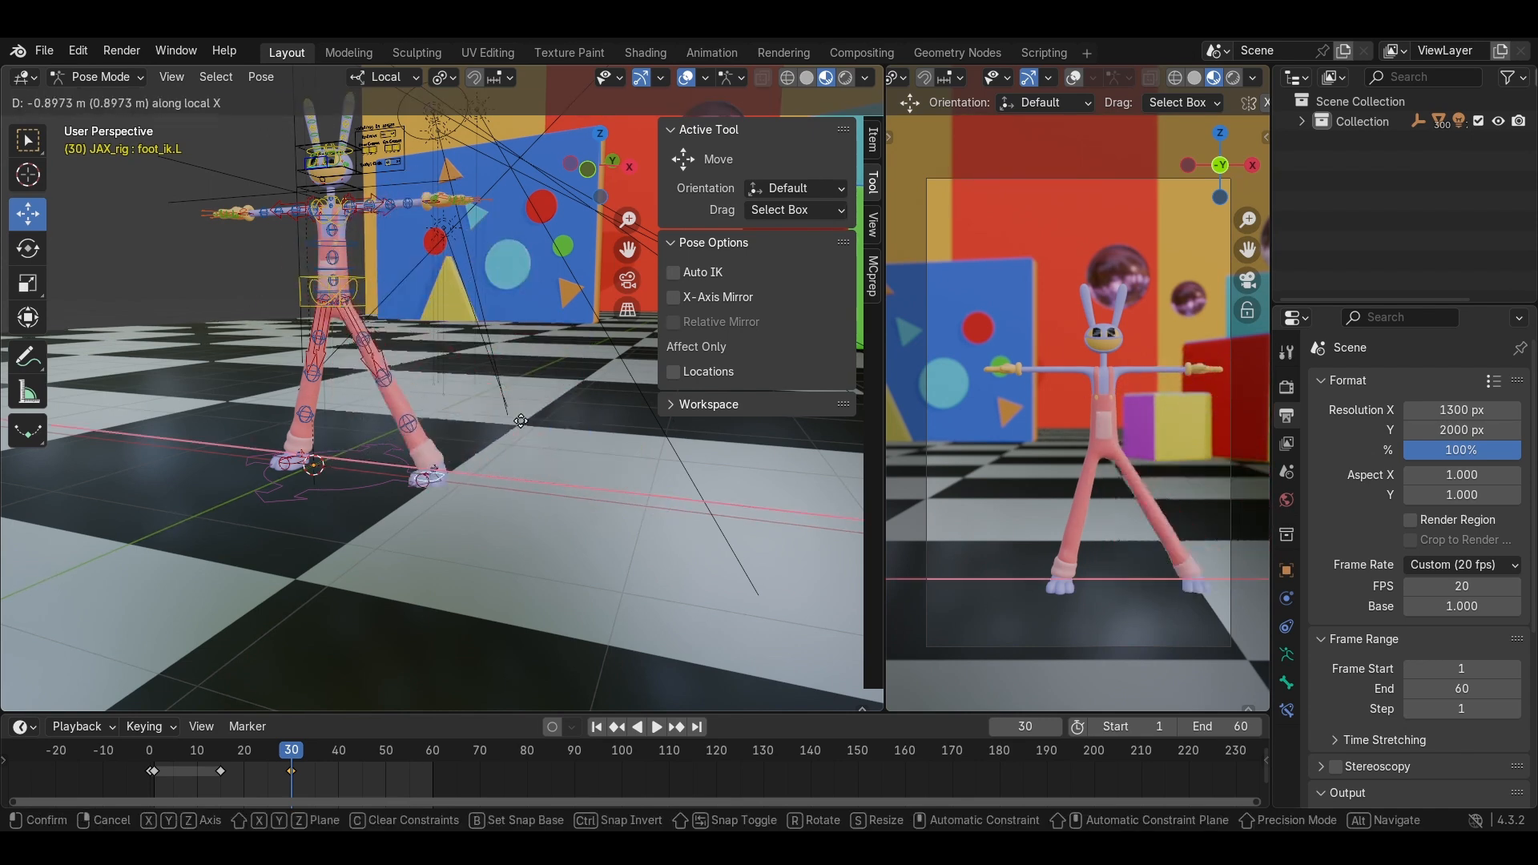
key("y")
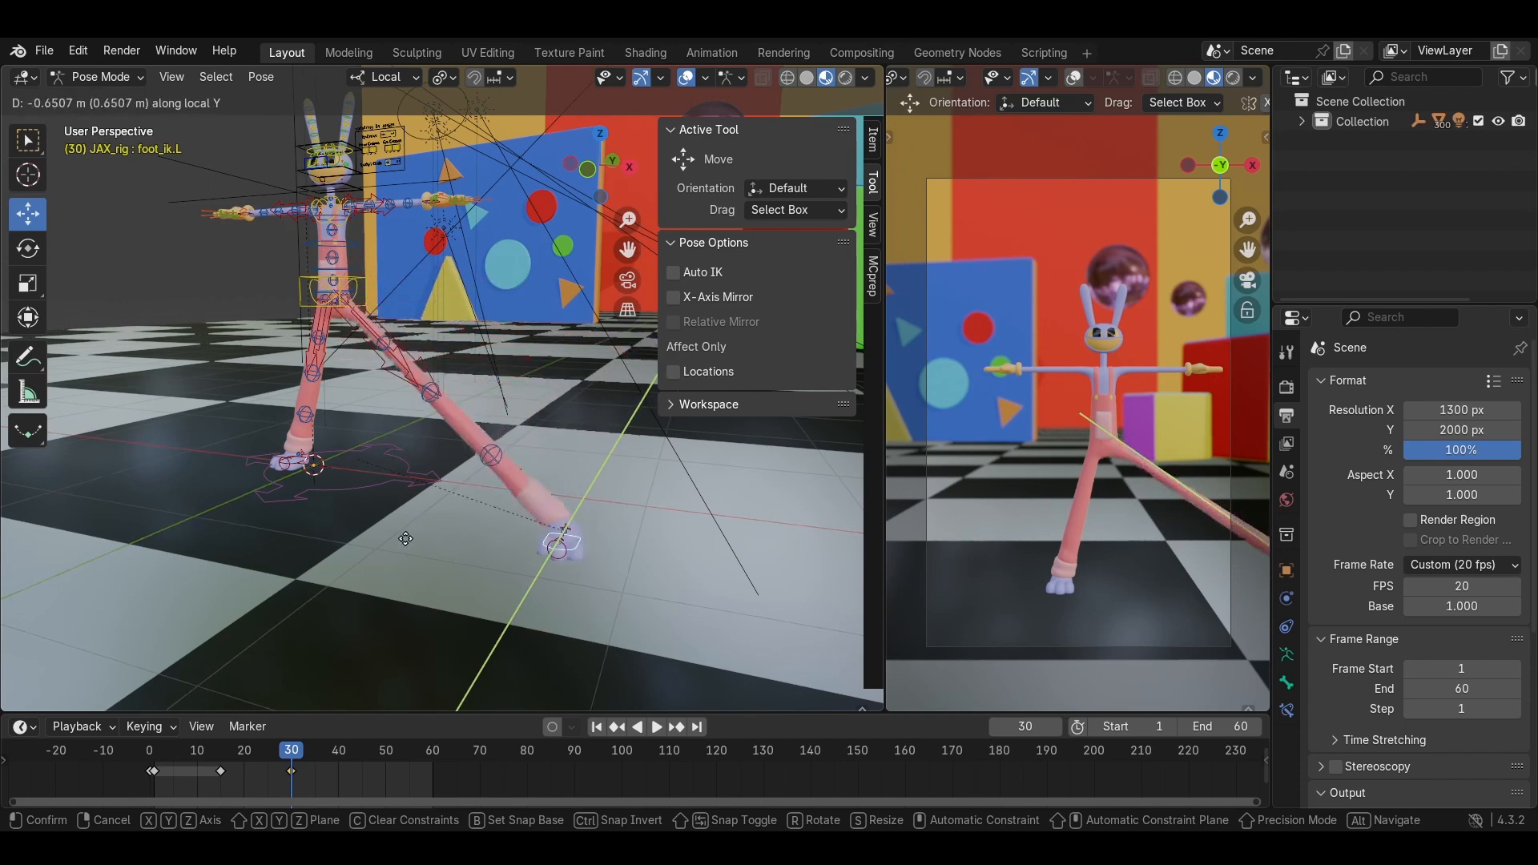
key("z")
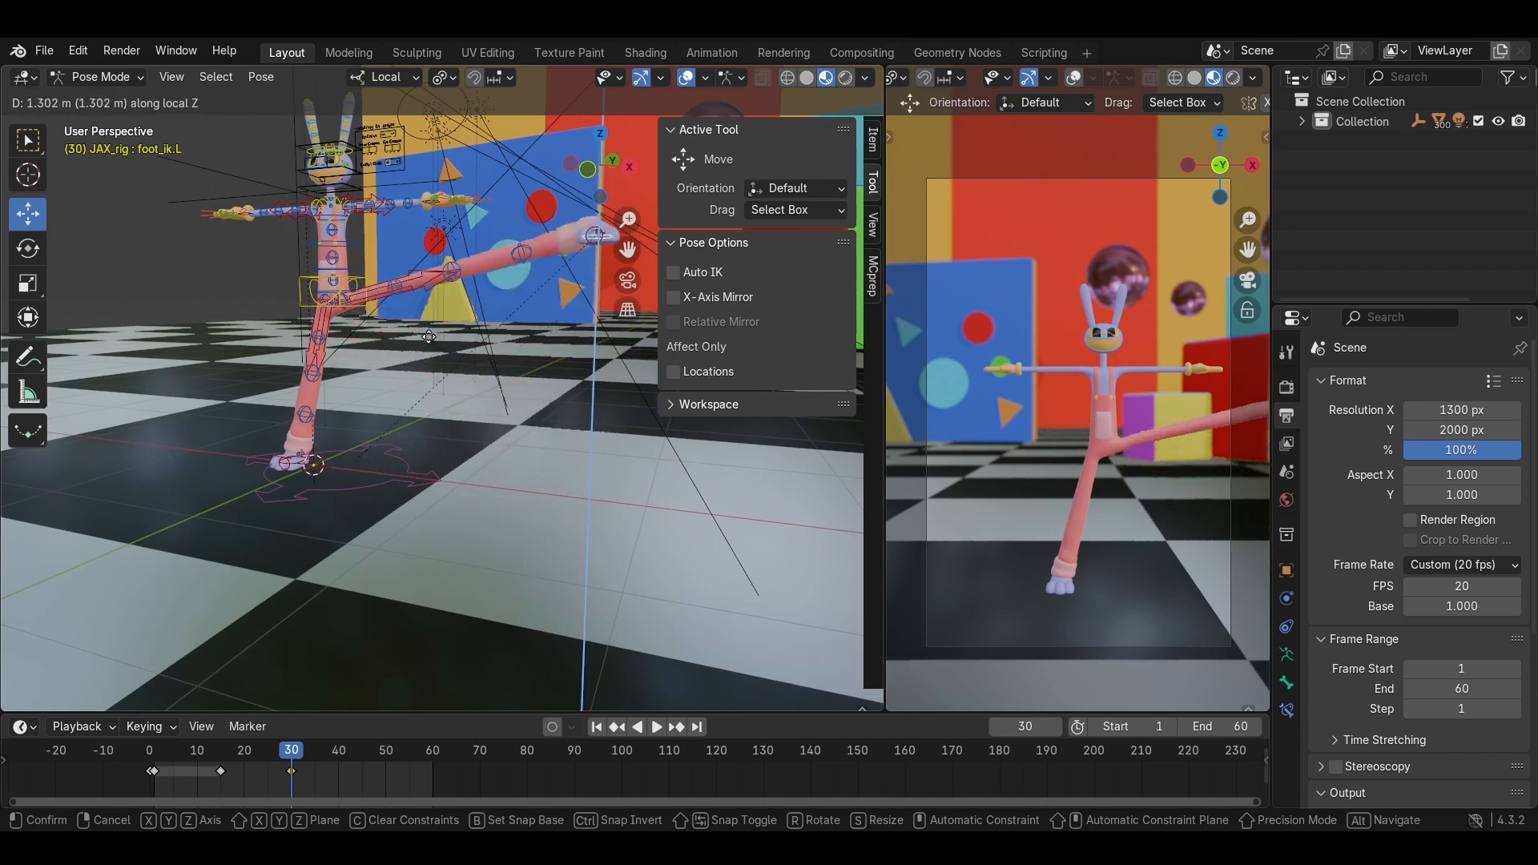
right_click(459, 257)
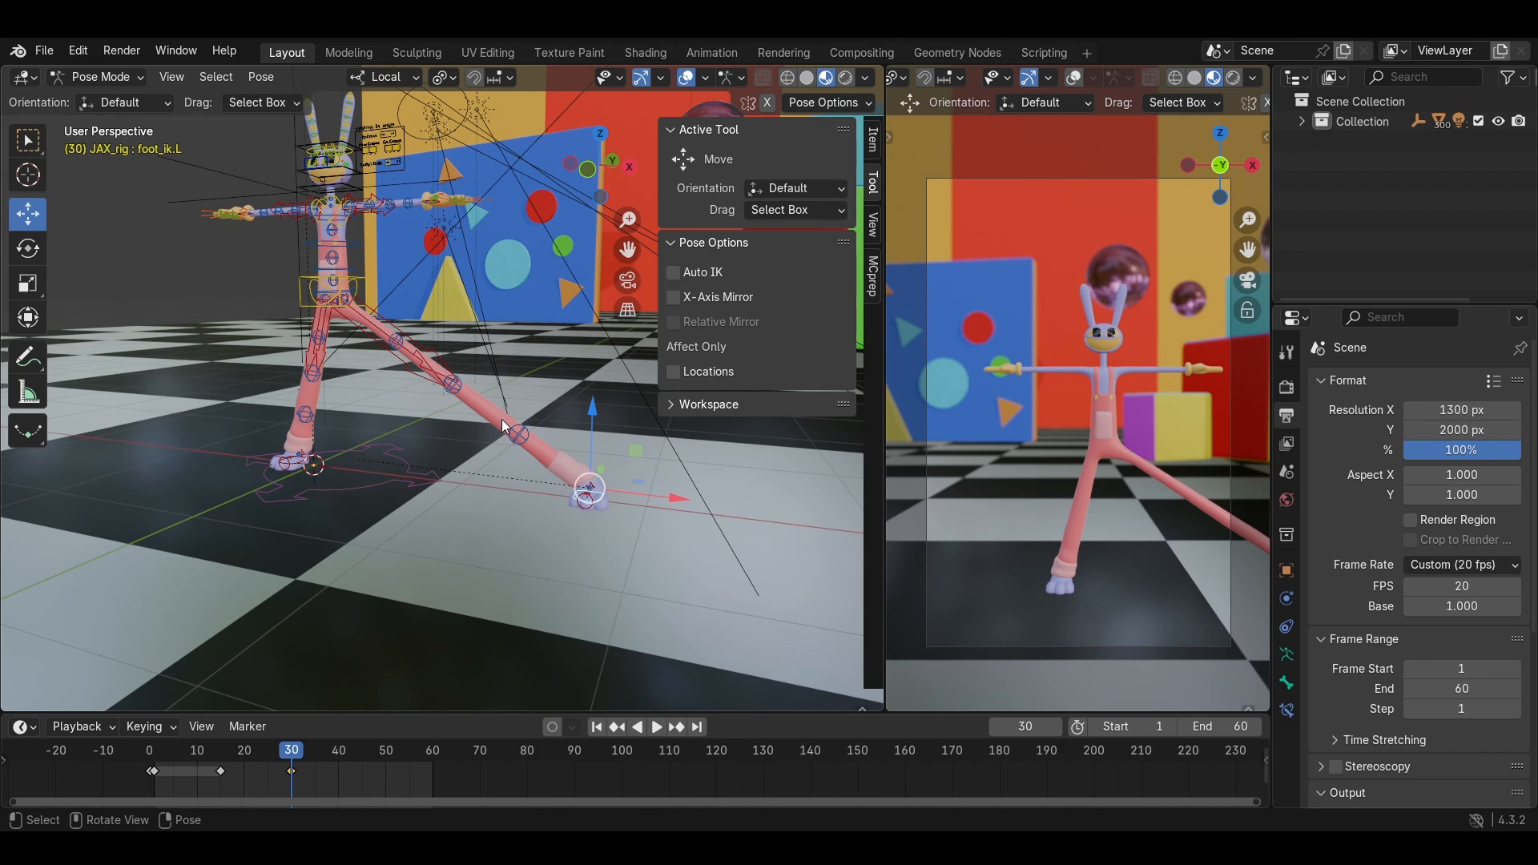
Try rotating the left foot's IK control freely and about its local X and Z axes.
mouse_move(501, 419)
middle_mouse_down()
mouse_move(529, 452)
mouse_move(557, 446)
mouse_move(531, 418)
middle_mouse_up()
key("r")
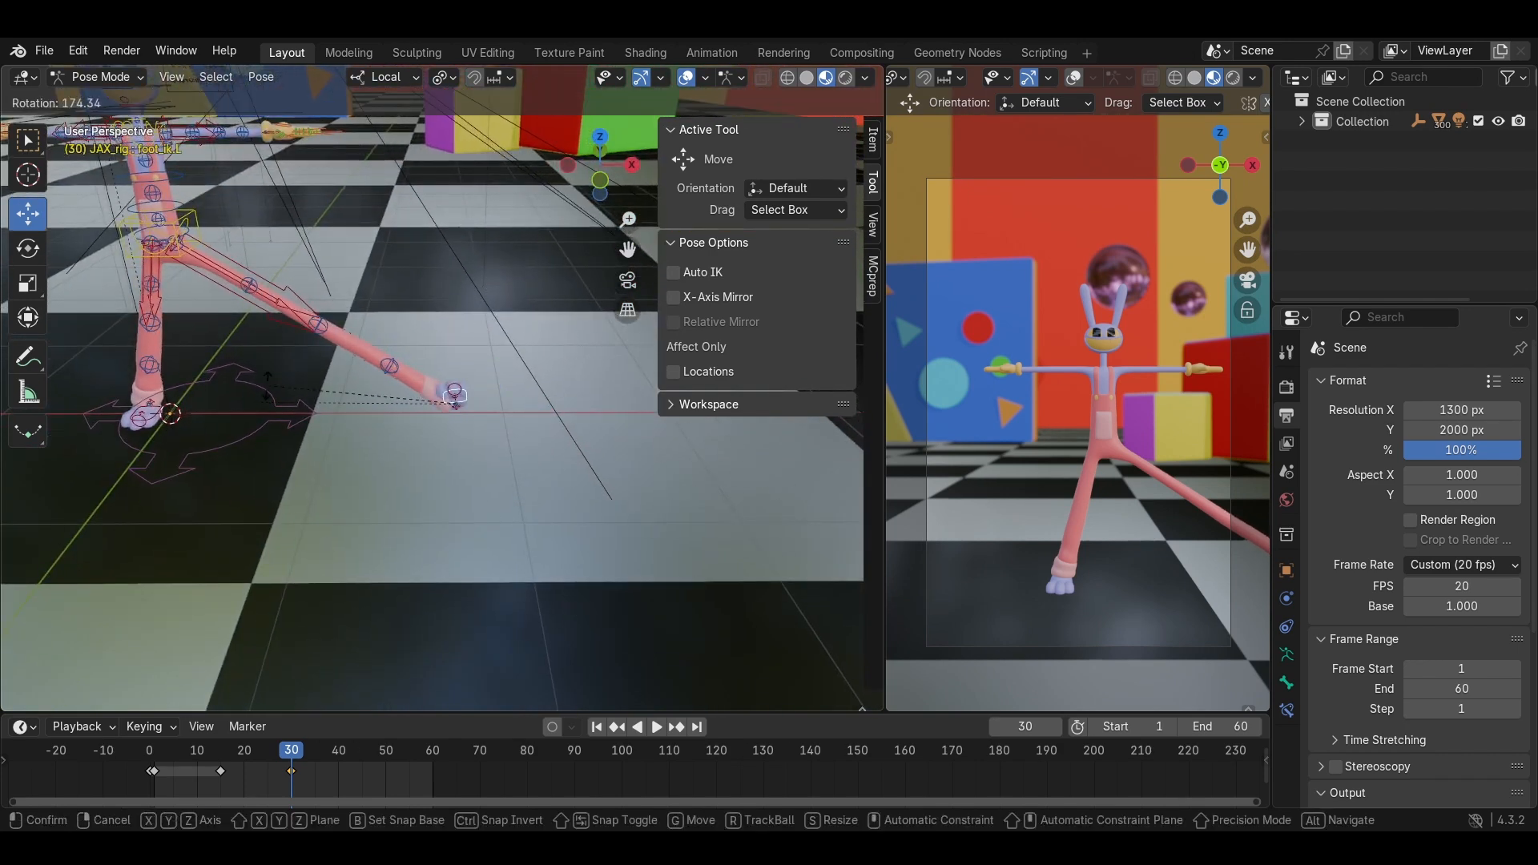
key("x")
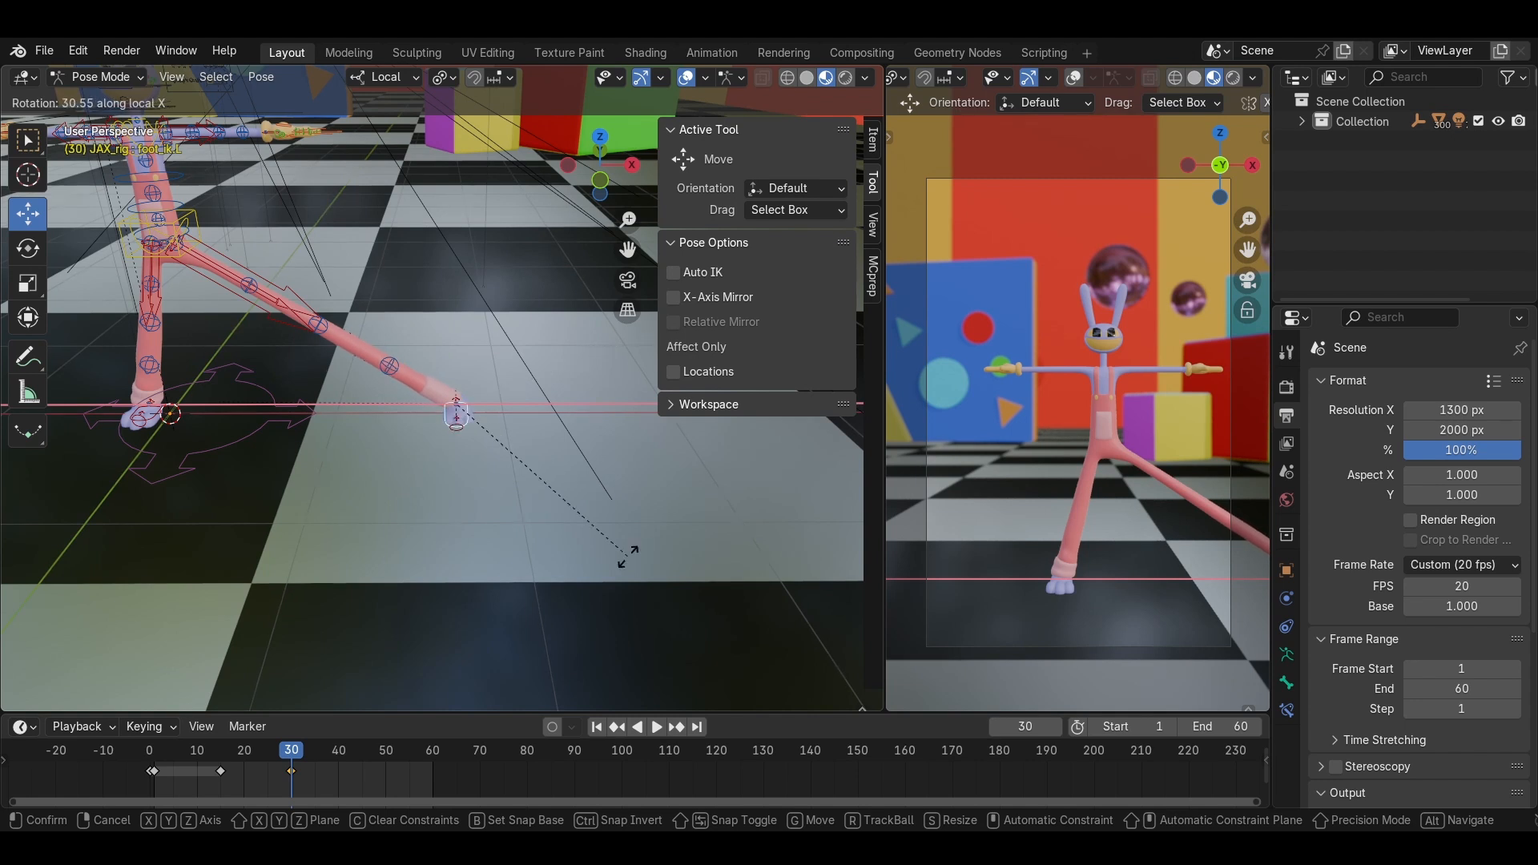
key("z")
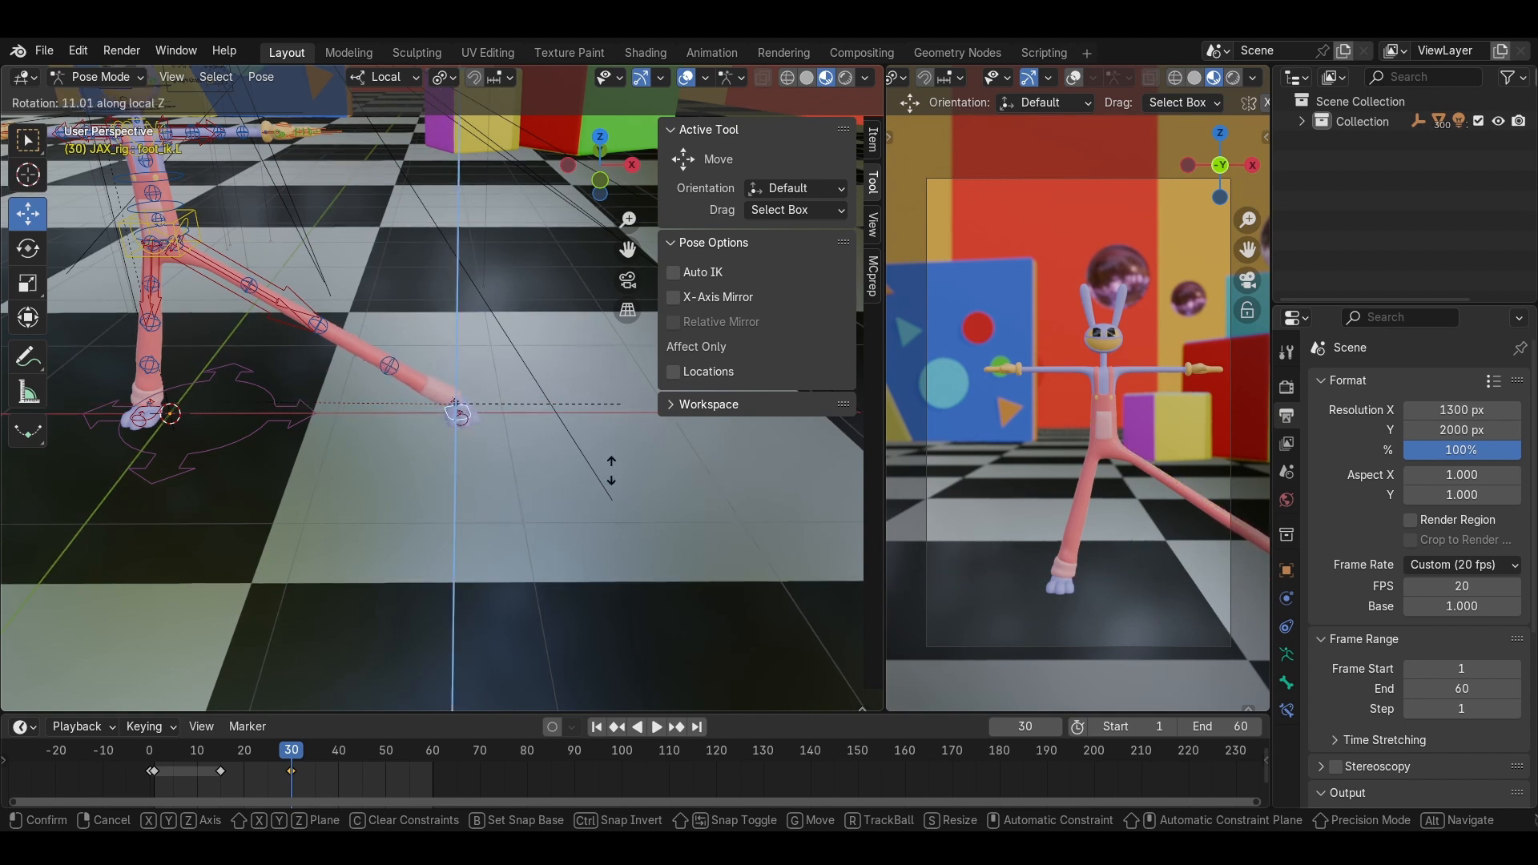
left_click(581, 598)
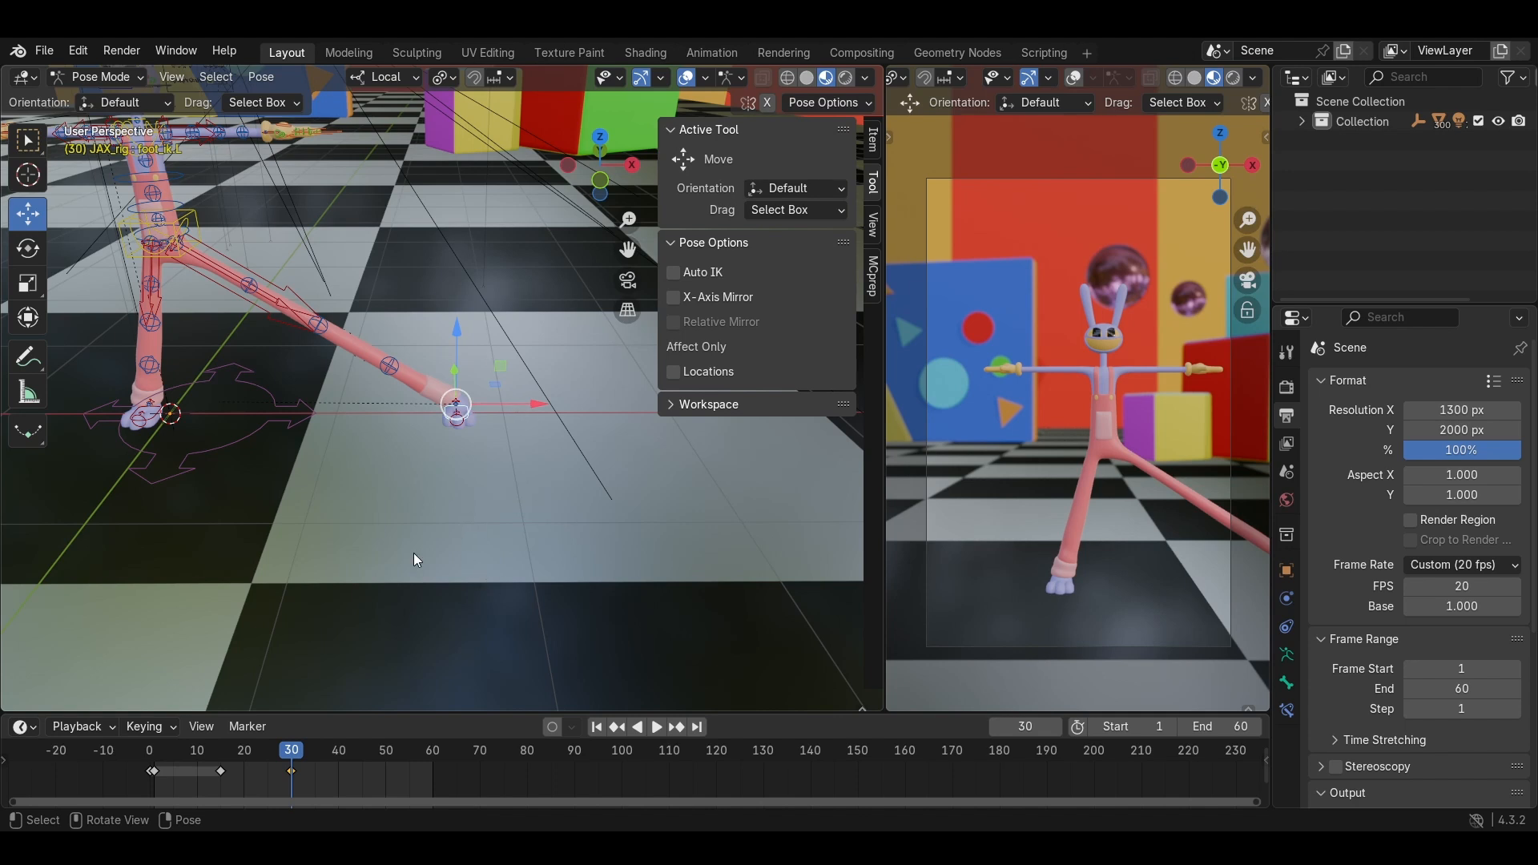
Try scaling the left foot's IK control and rotating it about its local X and Y axes, then cancel.
key("s")
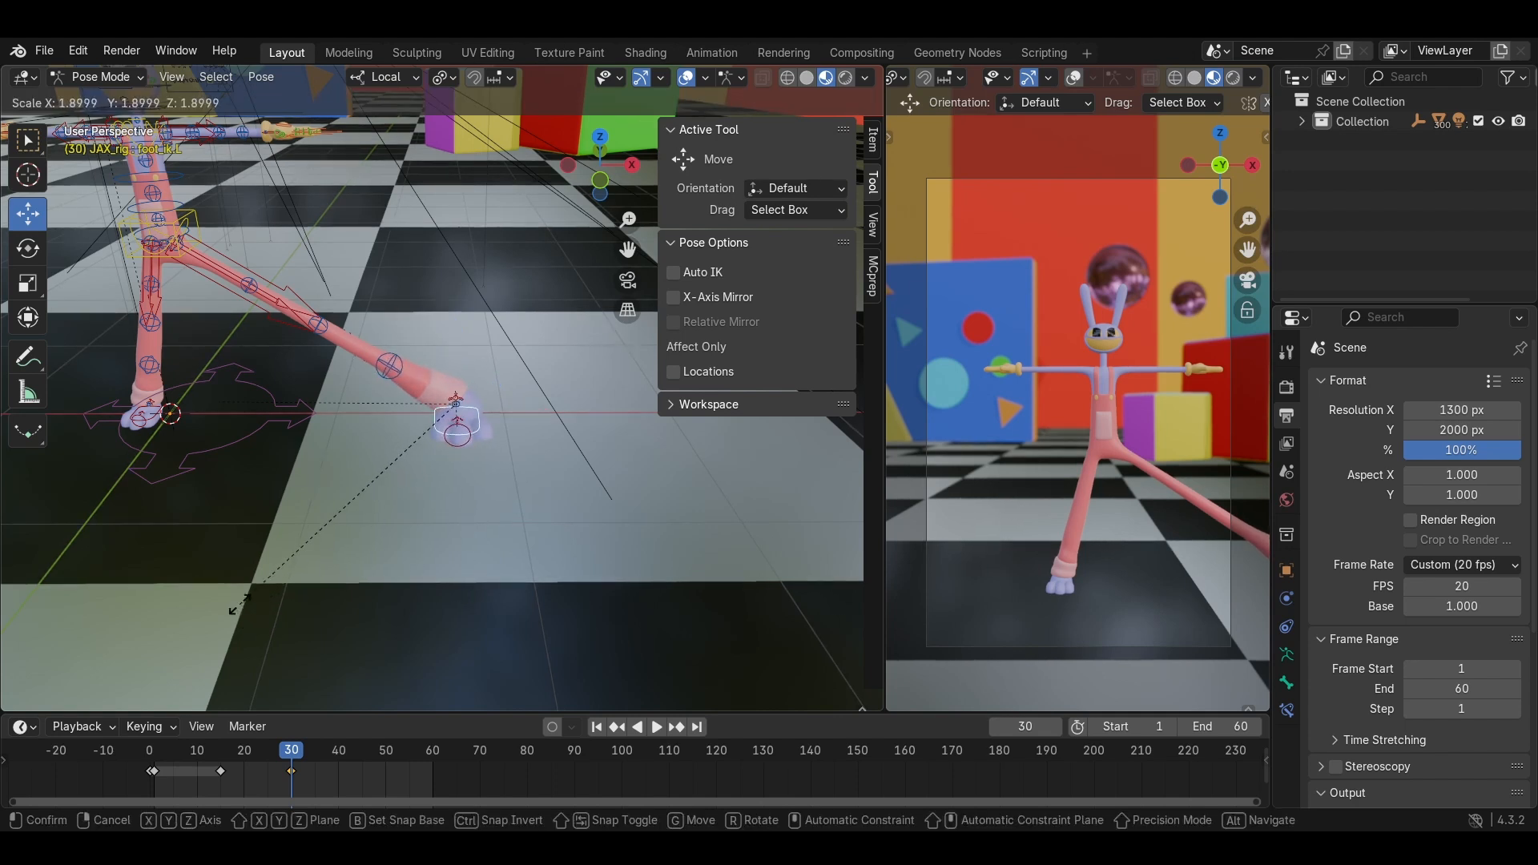
key("r")
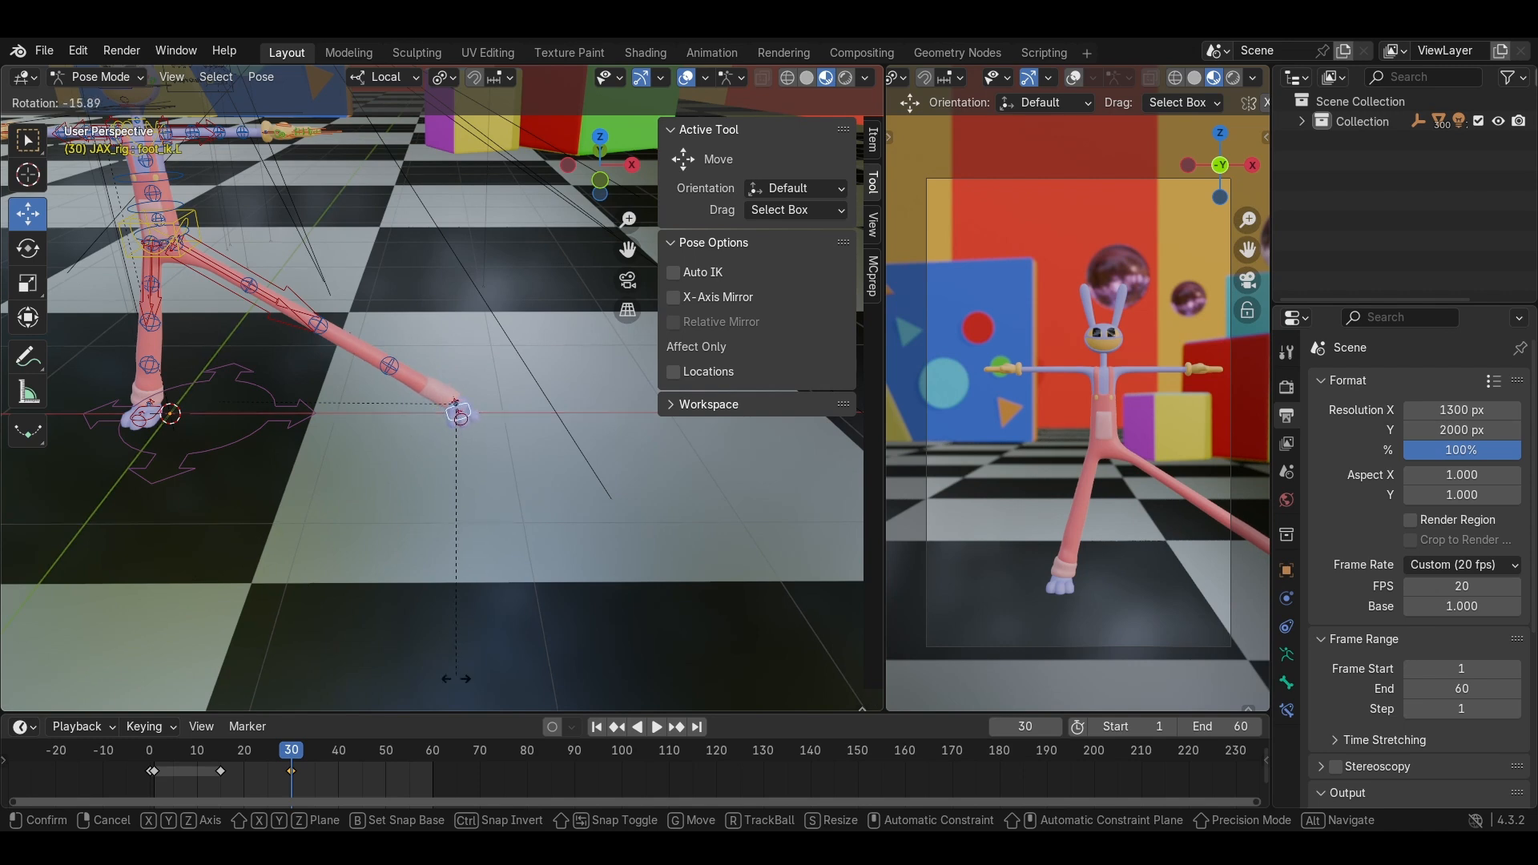
key("x")
key("y")
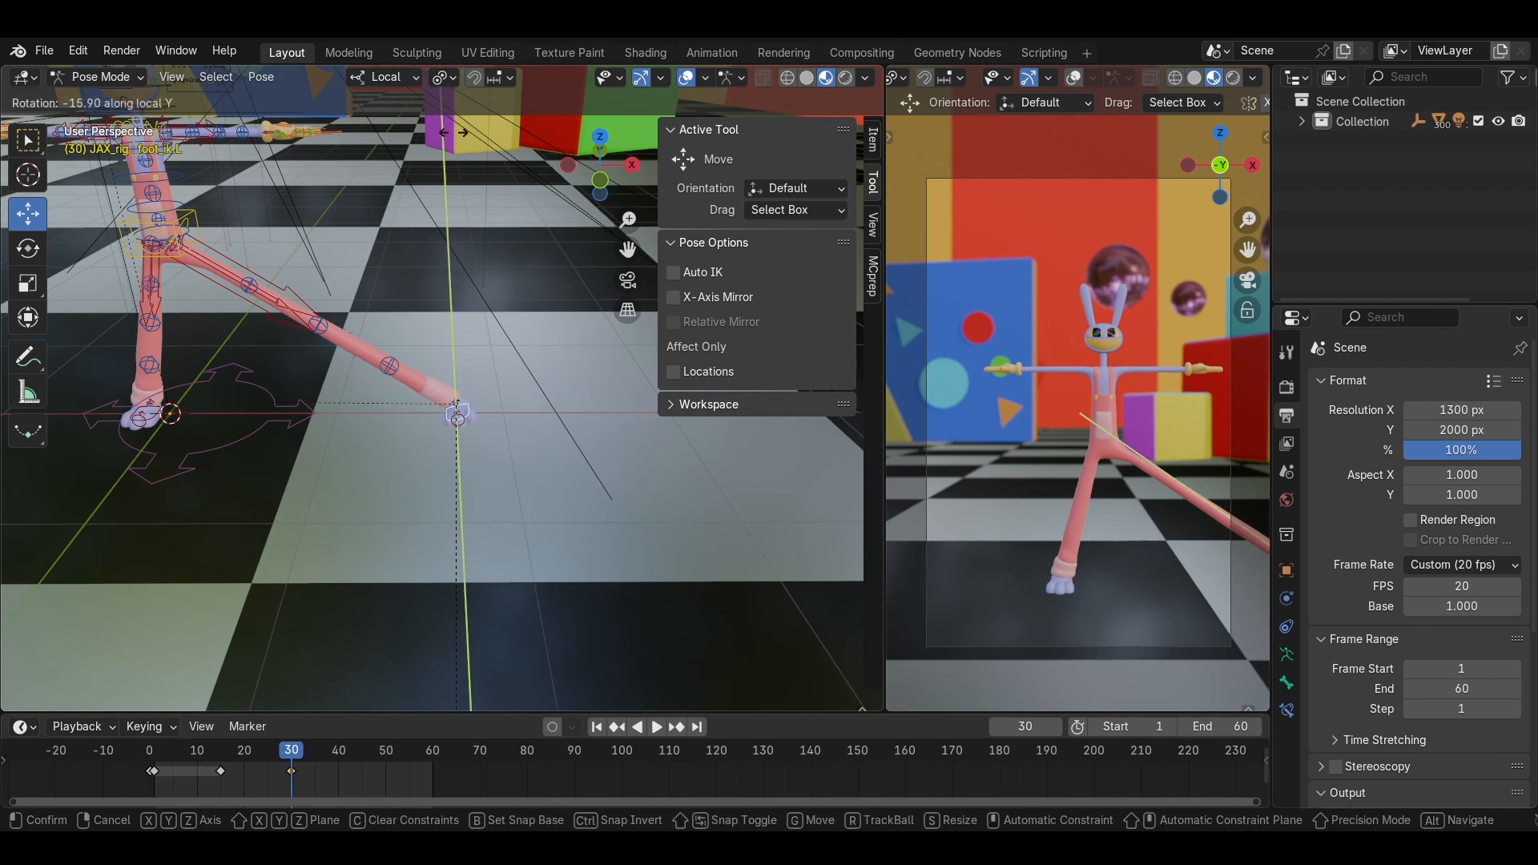
right_click(455, 282)
Try enlarging the left foot's IK control uniformly and moving it freely, discarding both changes.
scroll(435, 411, "up", 4)
mouse_move(478, 426)
middle_mouse_down("shift")
mouse_move(435, 410)
mouse_move(479, 396)
mouse_move(476, 412)
middle_mouse_up("shift")
scroll(464, 389, "down", 5)
key("s")
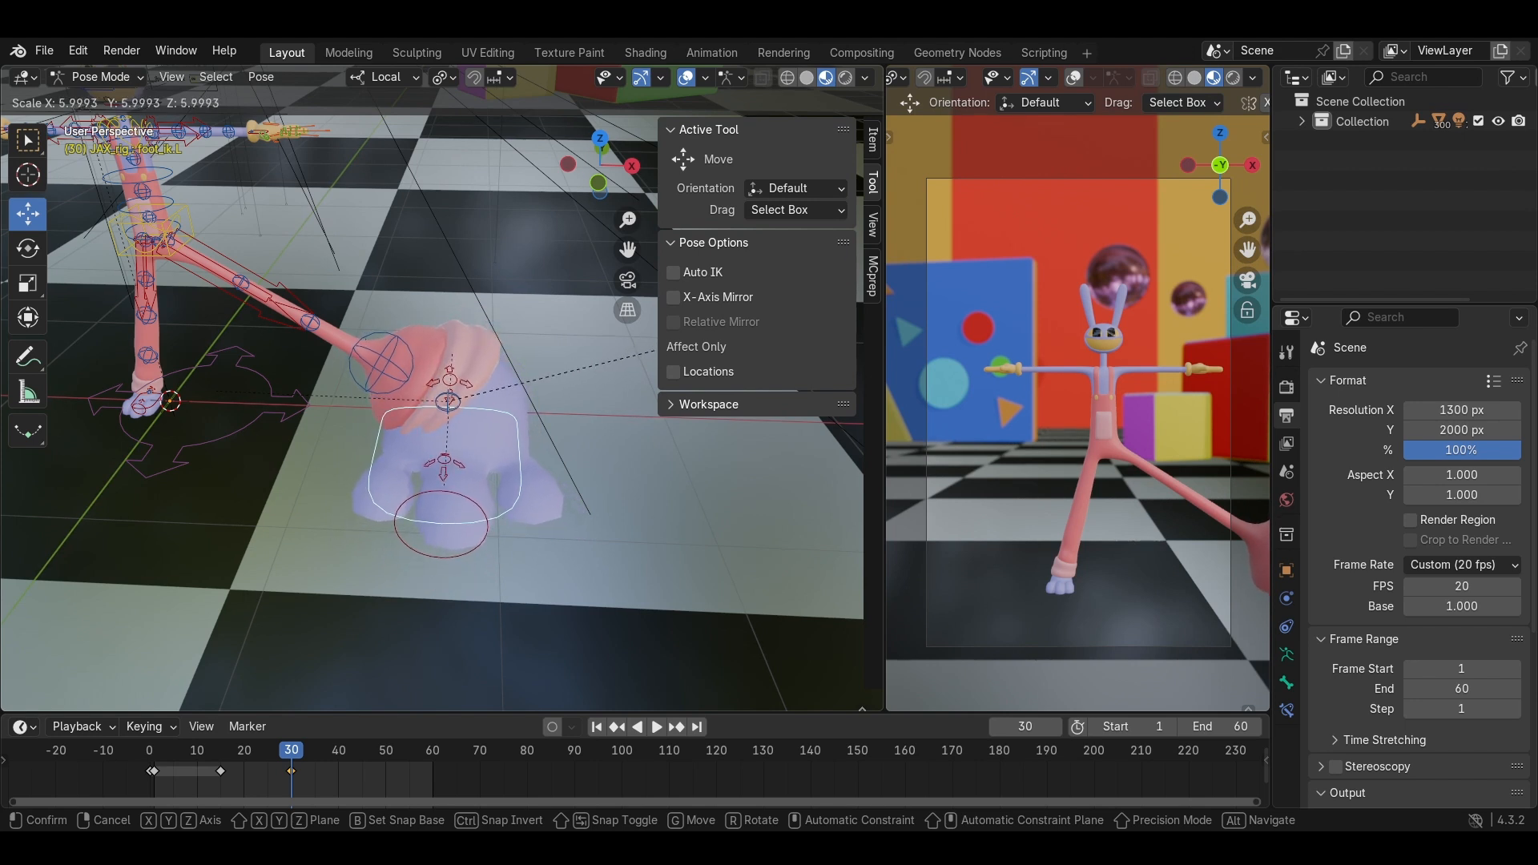
left_click(550, 396)
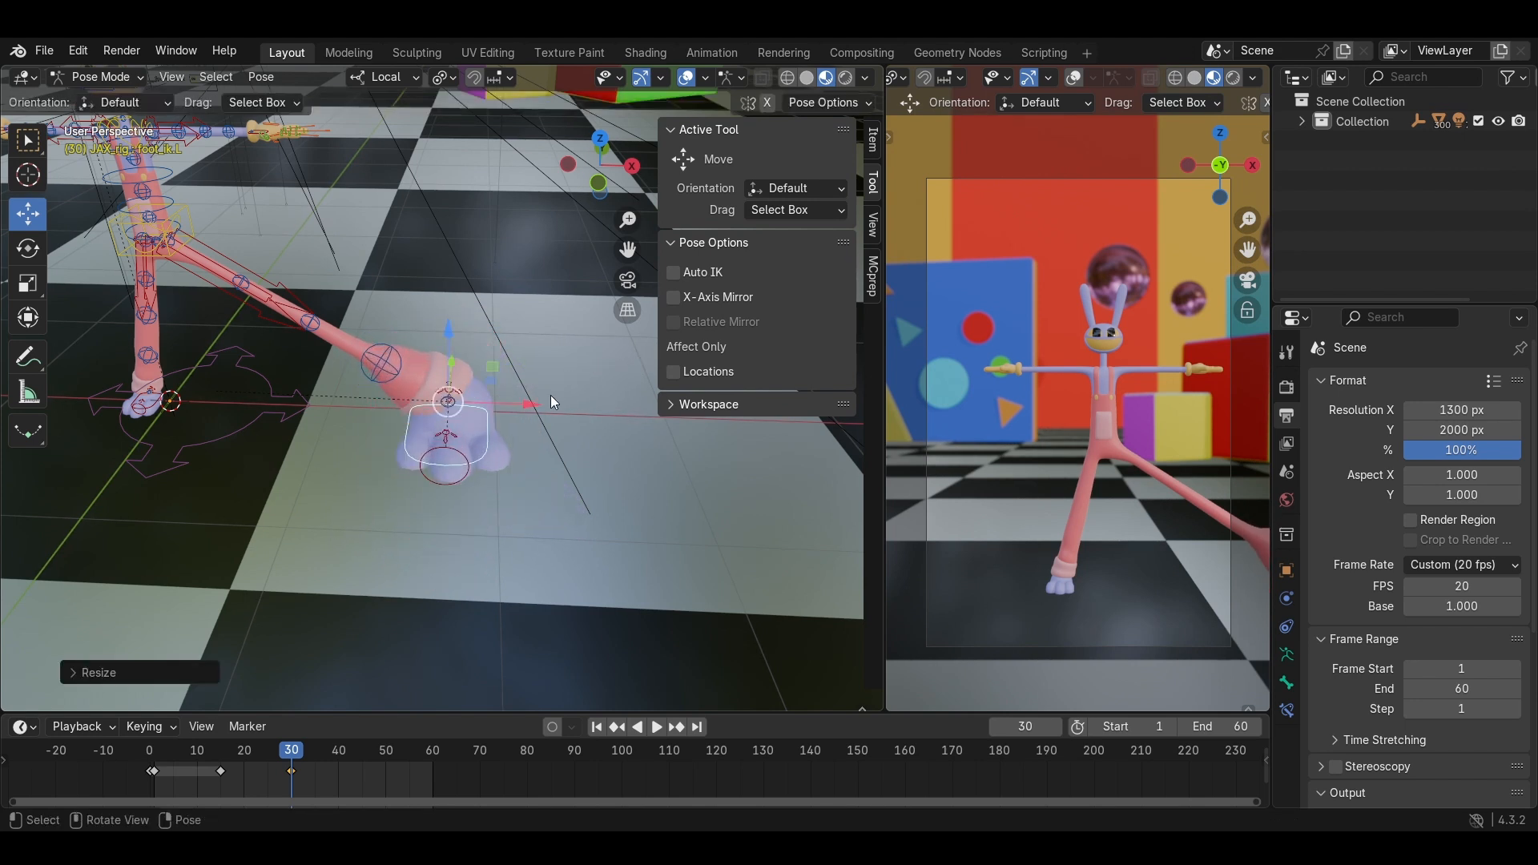
key("g")
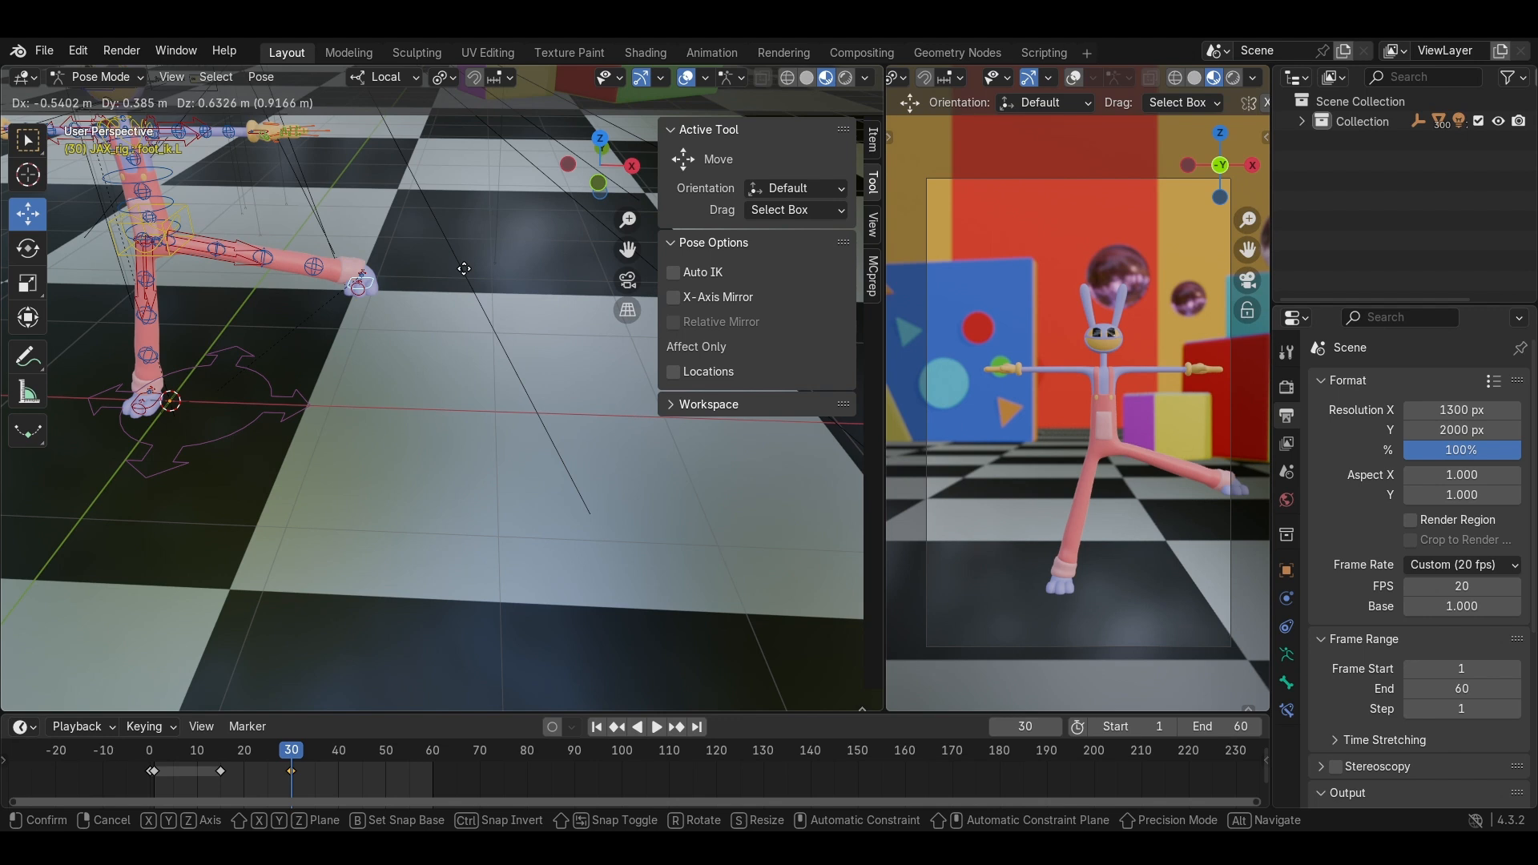
right_click(464, 268)
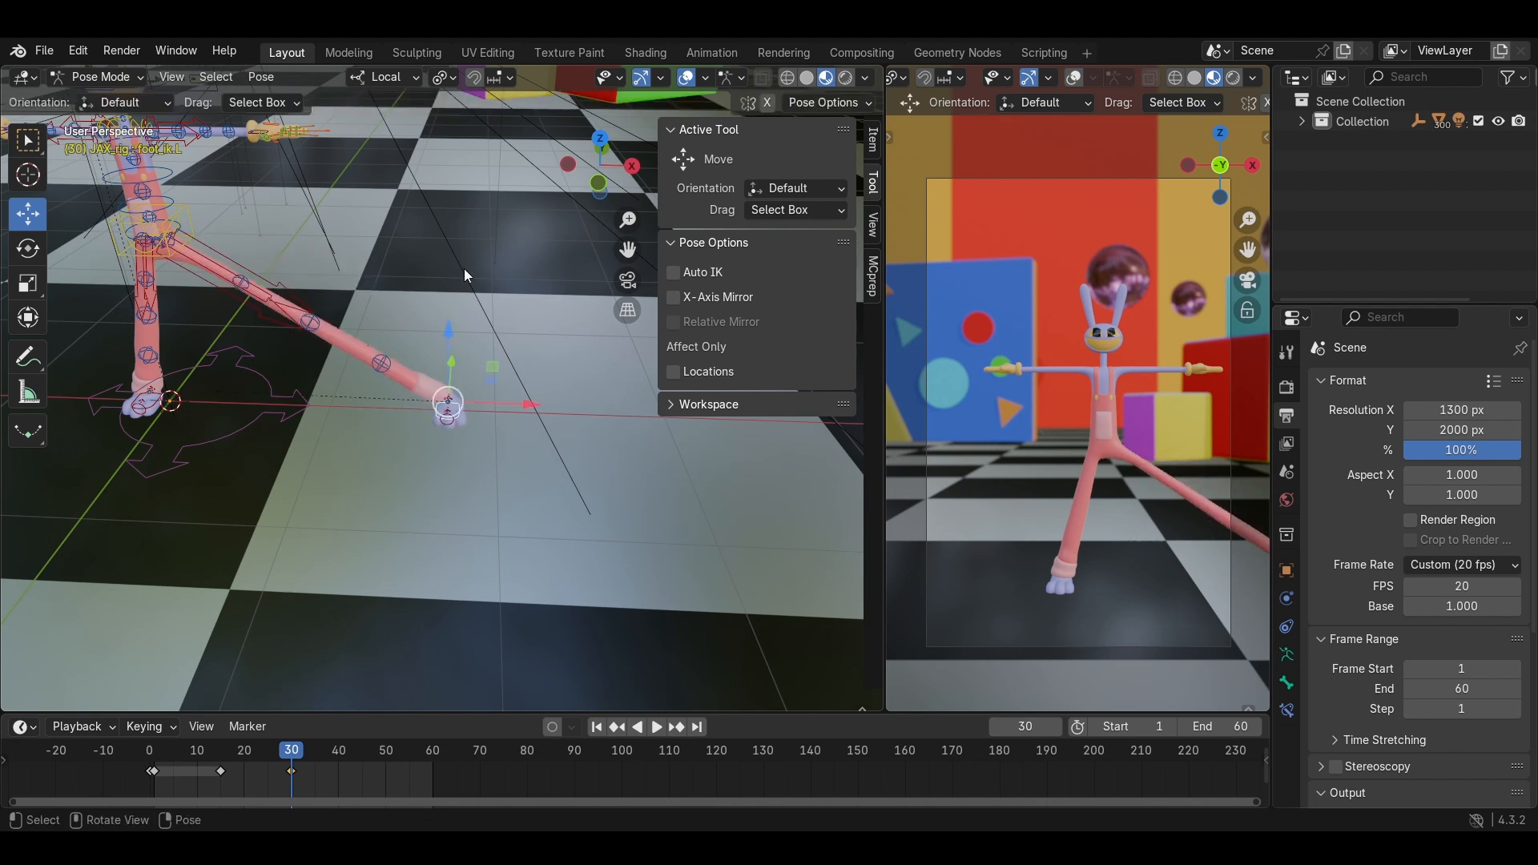
Clear the bone selection, examine the controls around the left foot closely, and reselect its IK control.
key("alt+a")
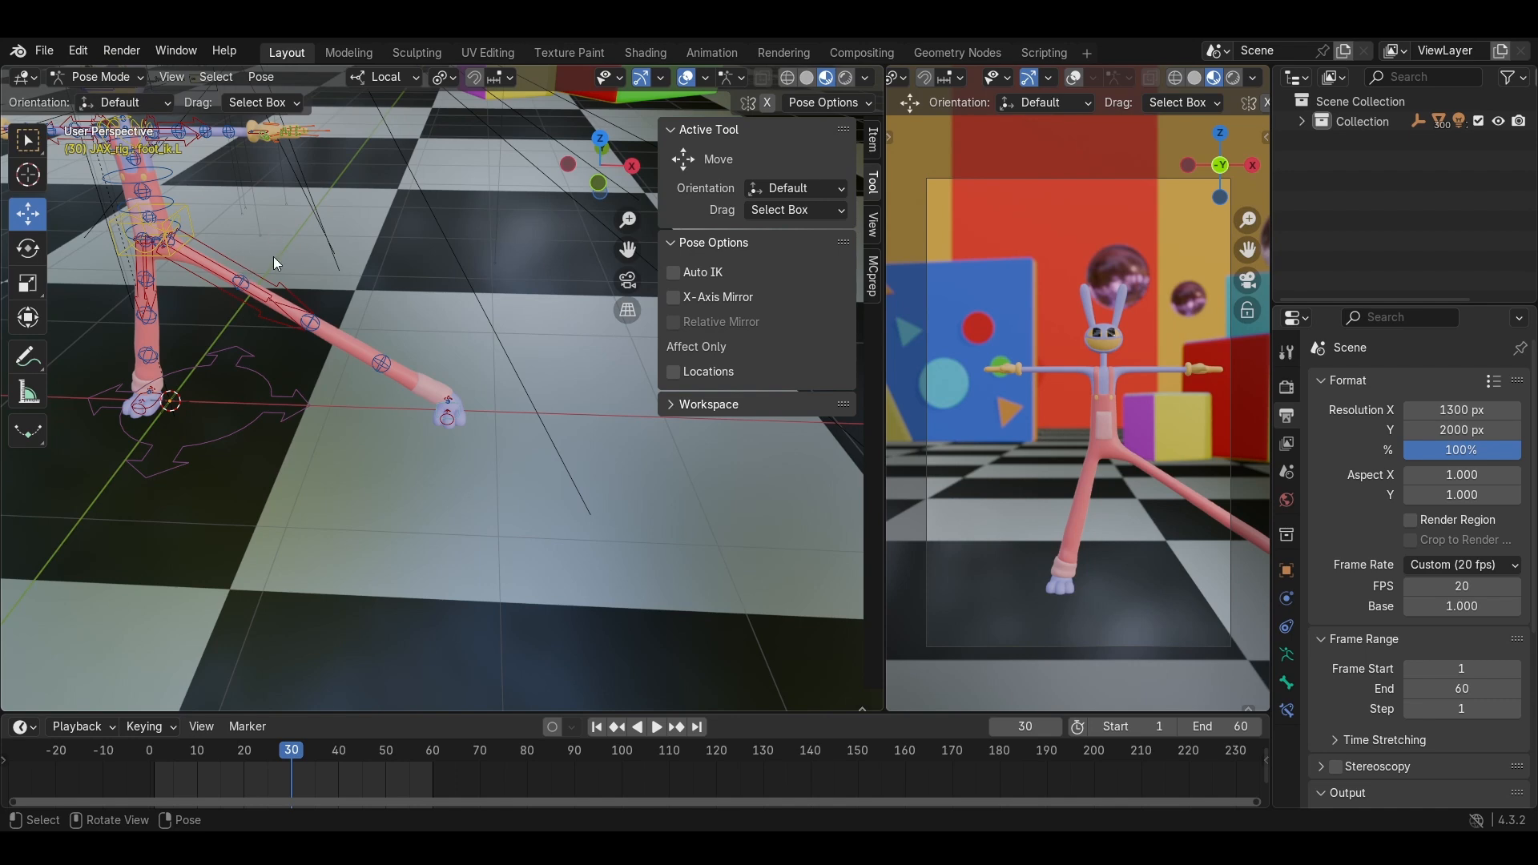
scroll(426, 431, "up", 6)
middle_click_drag(367, 373, 191, 418)
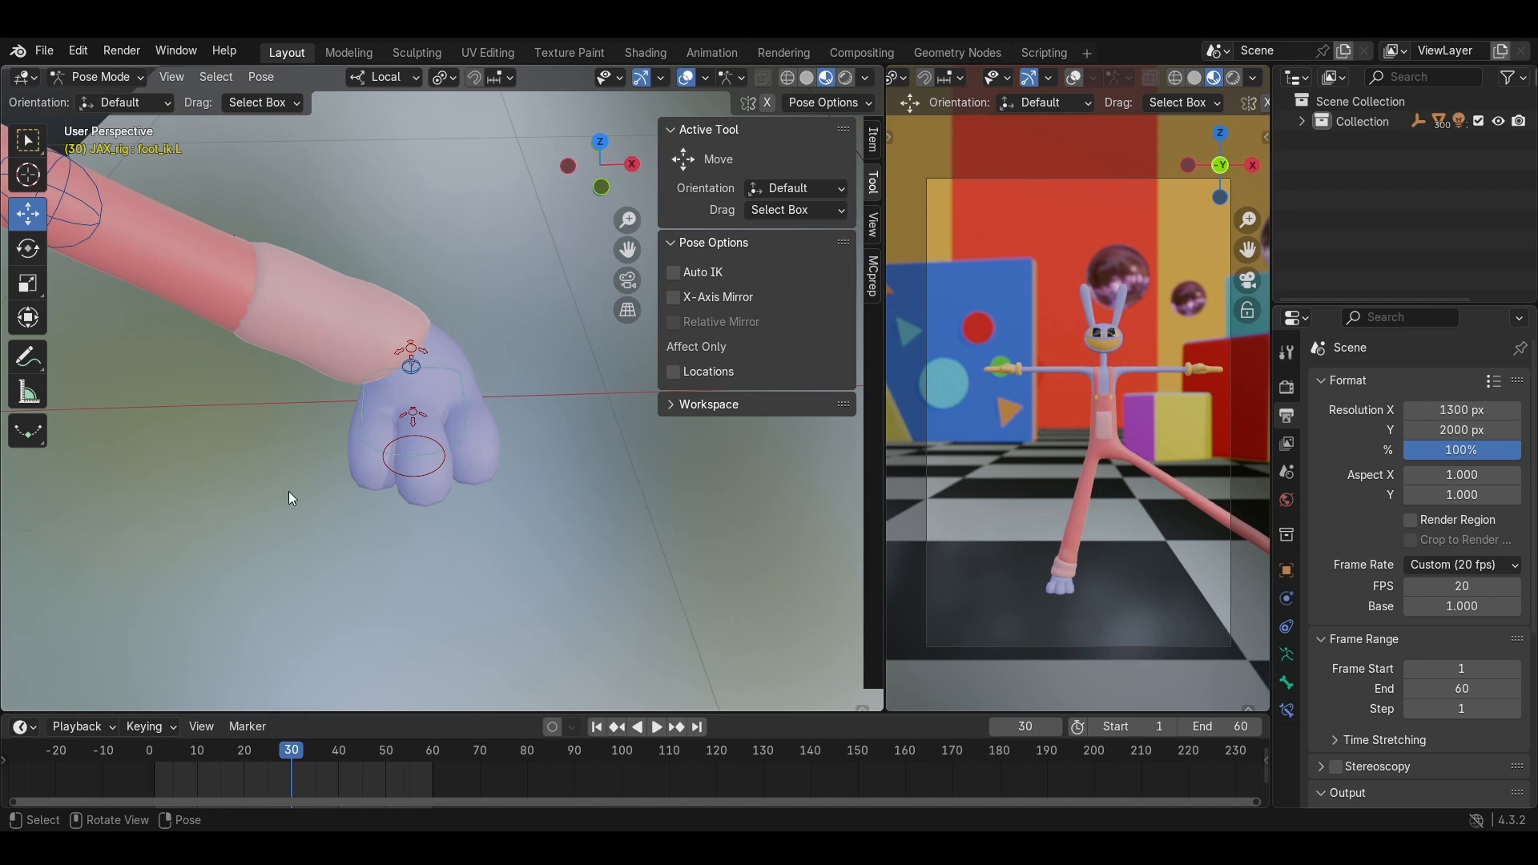
middle_click_drag(300, 439, 406, 373, "shift")
scroll(405, 373, "up", 3)
middle_click_drag(469, 283, 481, 407, "shift")
left_click(390, 332)
scroll(391, 332, "down", 8)
middle_click_drag(481, 407, 492, 358)
scroll(492, 356, "down", 2)
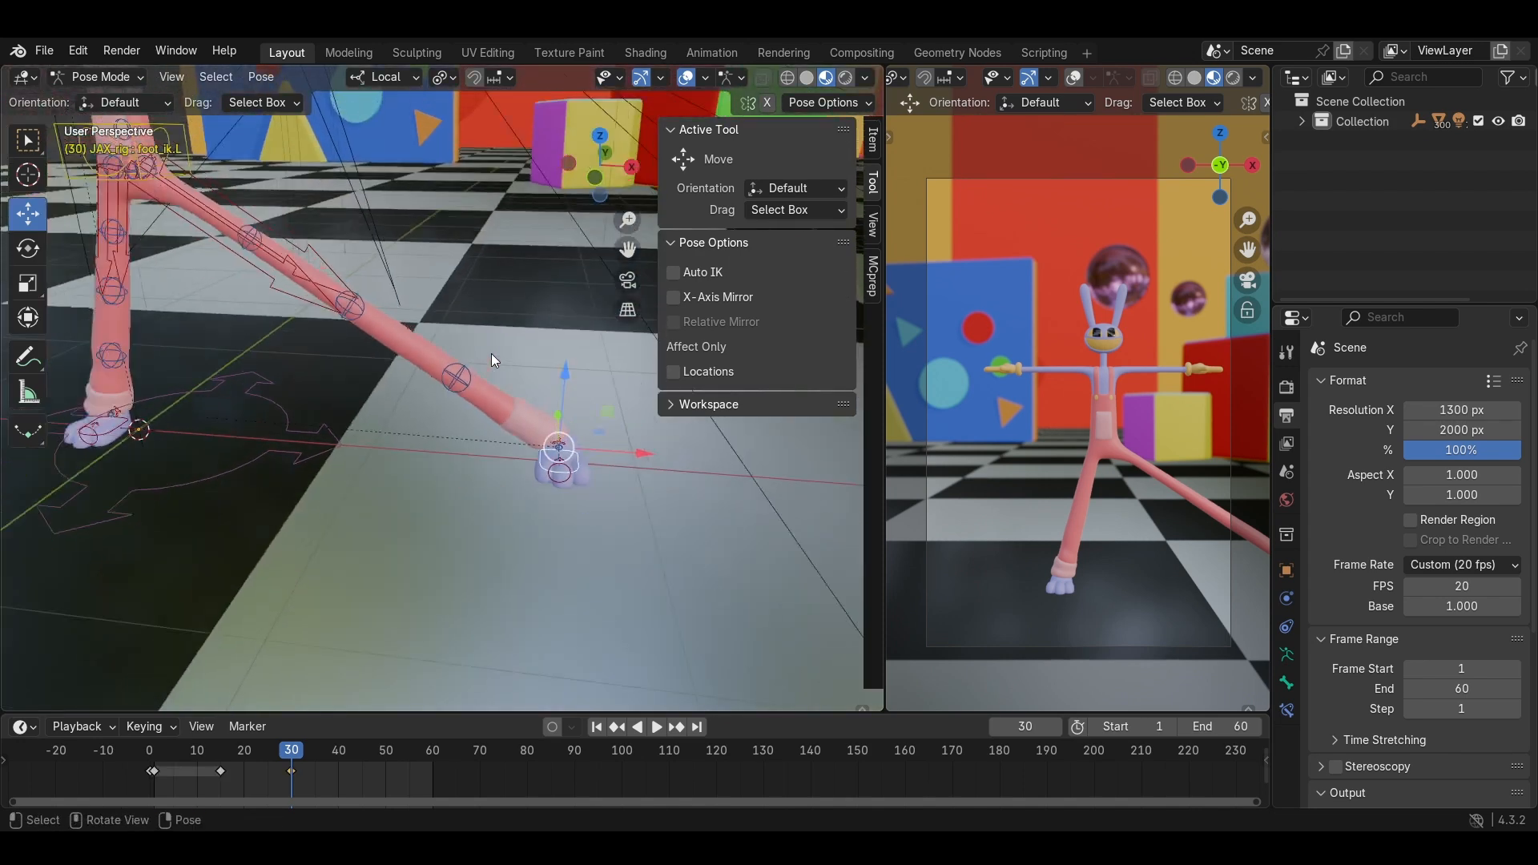
scroll(491, 353, "down", 3)
key("space")
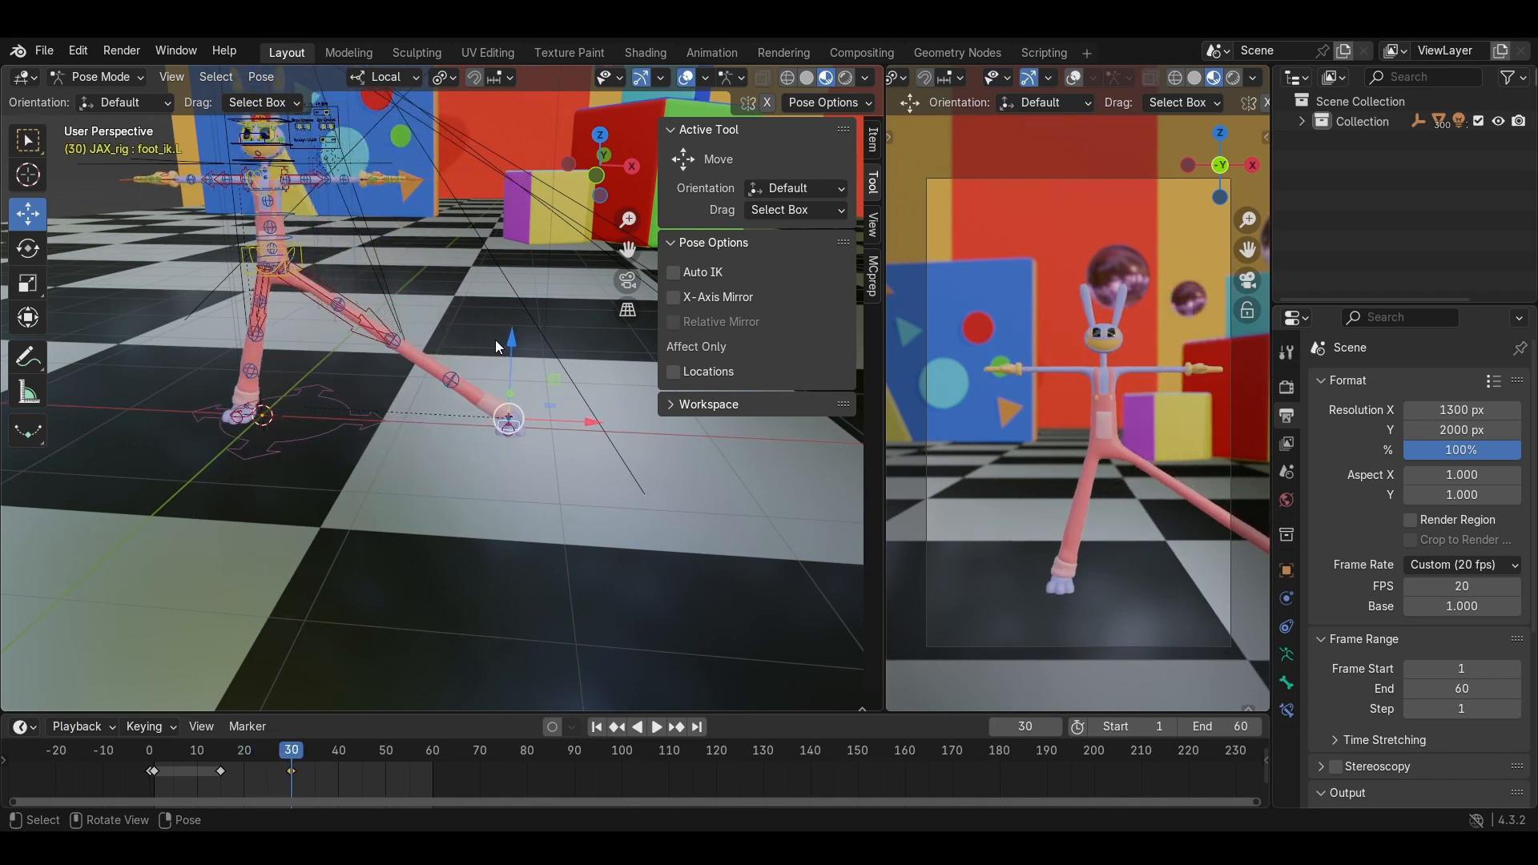
Select the root control and shift its keyframe at frame 35 to frame 40.
middle_click_drag(439, 335, 266, 473)
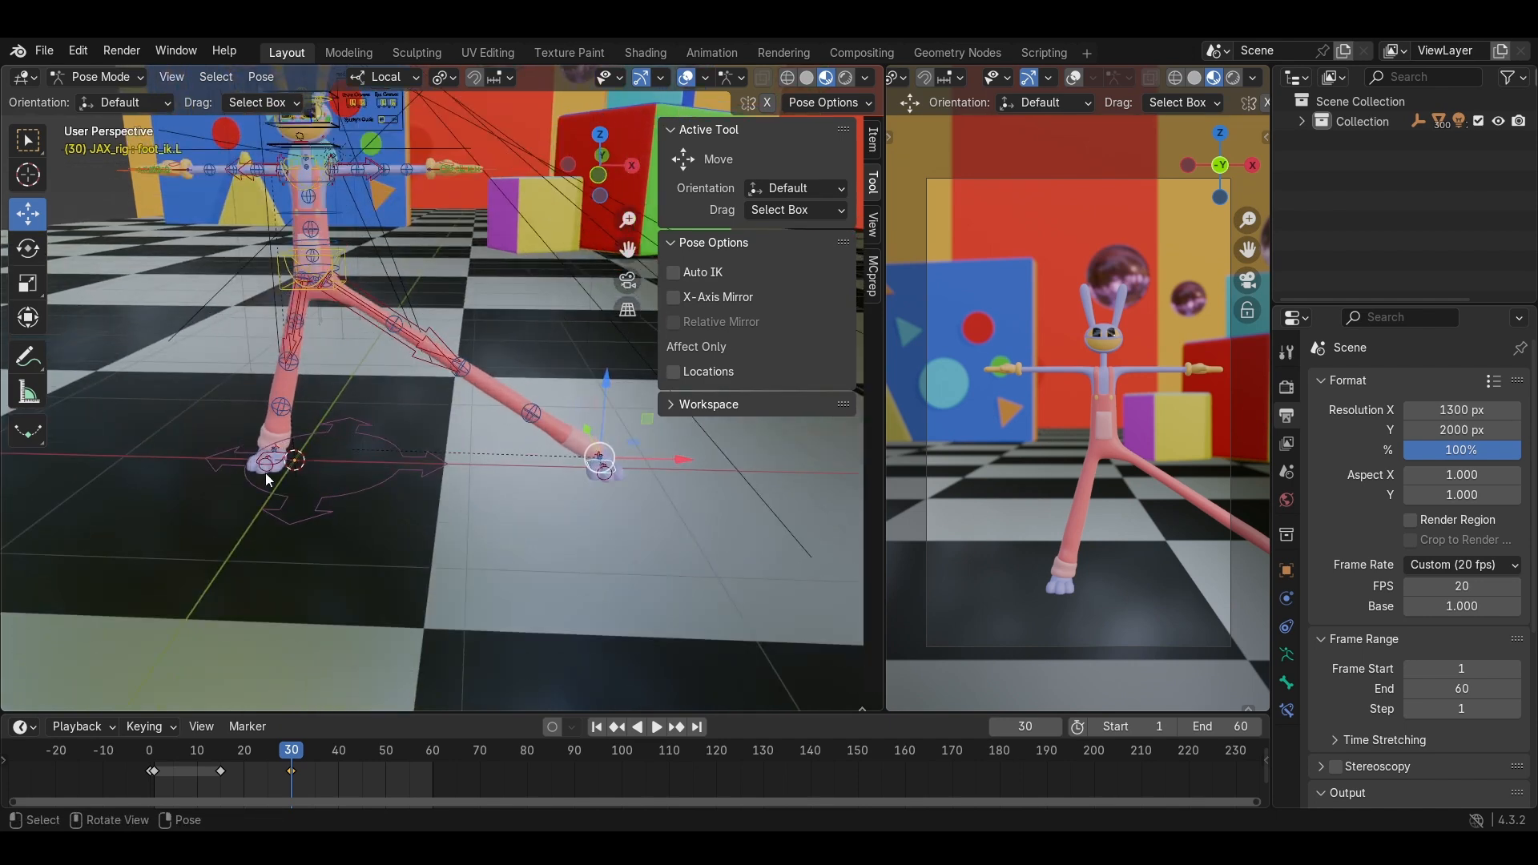
left_click(395, 445)
middle_click_drag(359, 610, 436, 628)
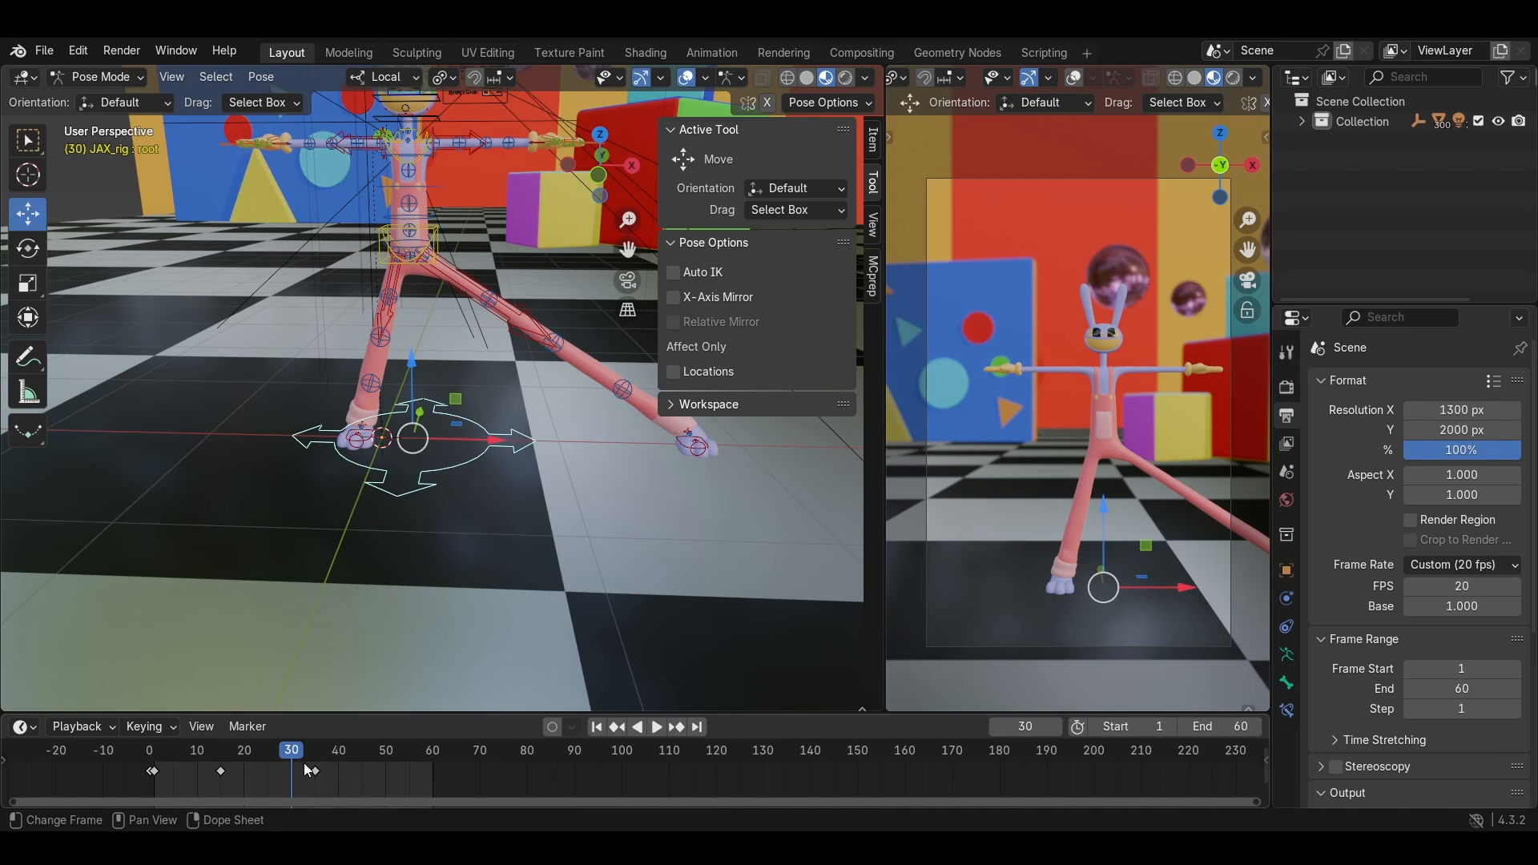
left_click_drag(316, 779, 343, 785)
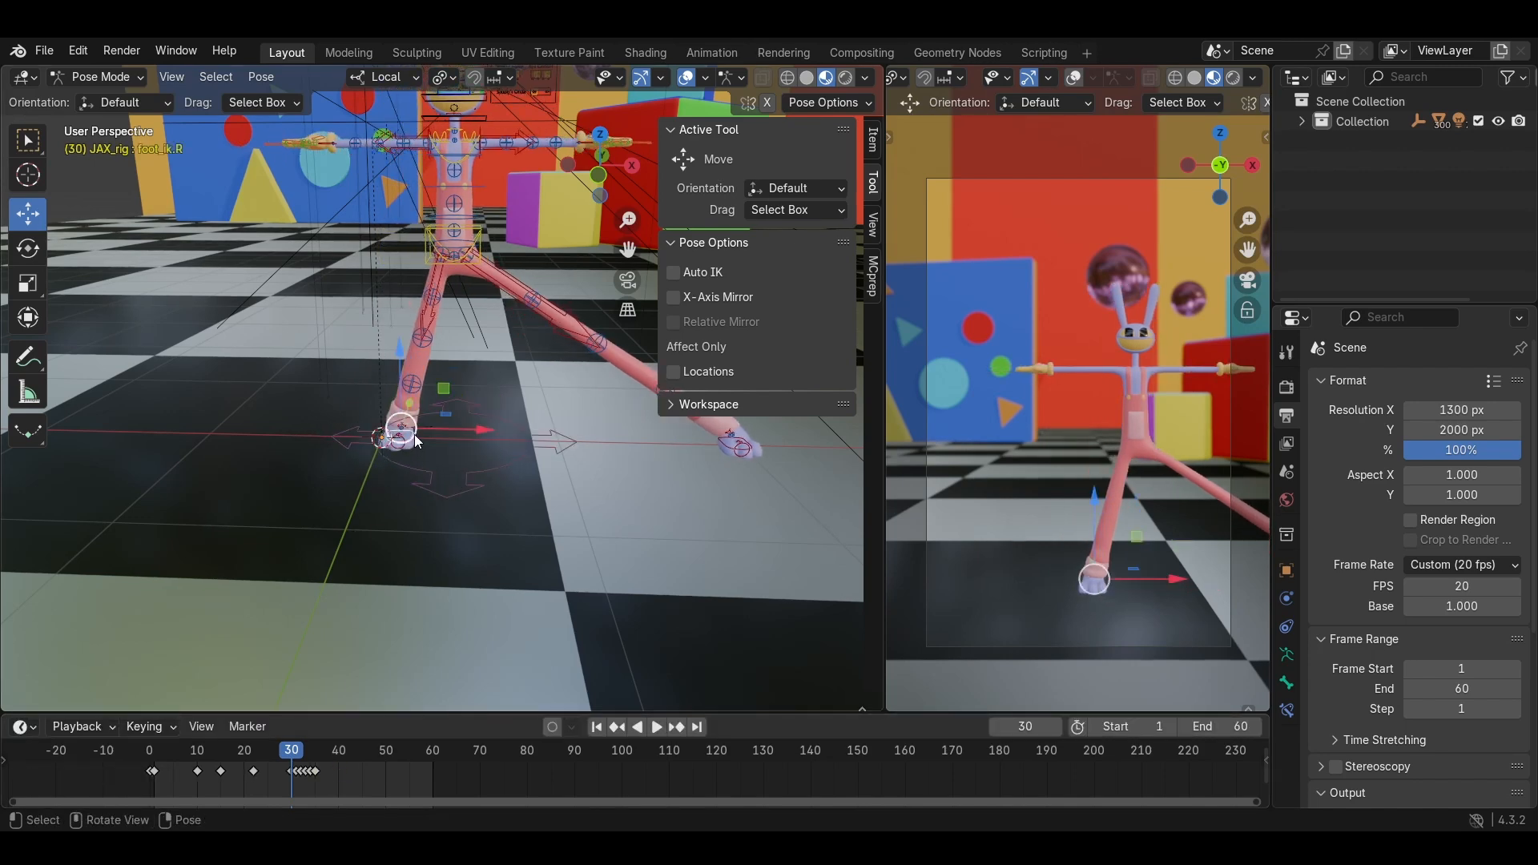
left_click(415, 434)
left_click(494, 490)
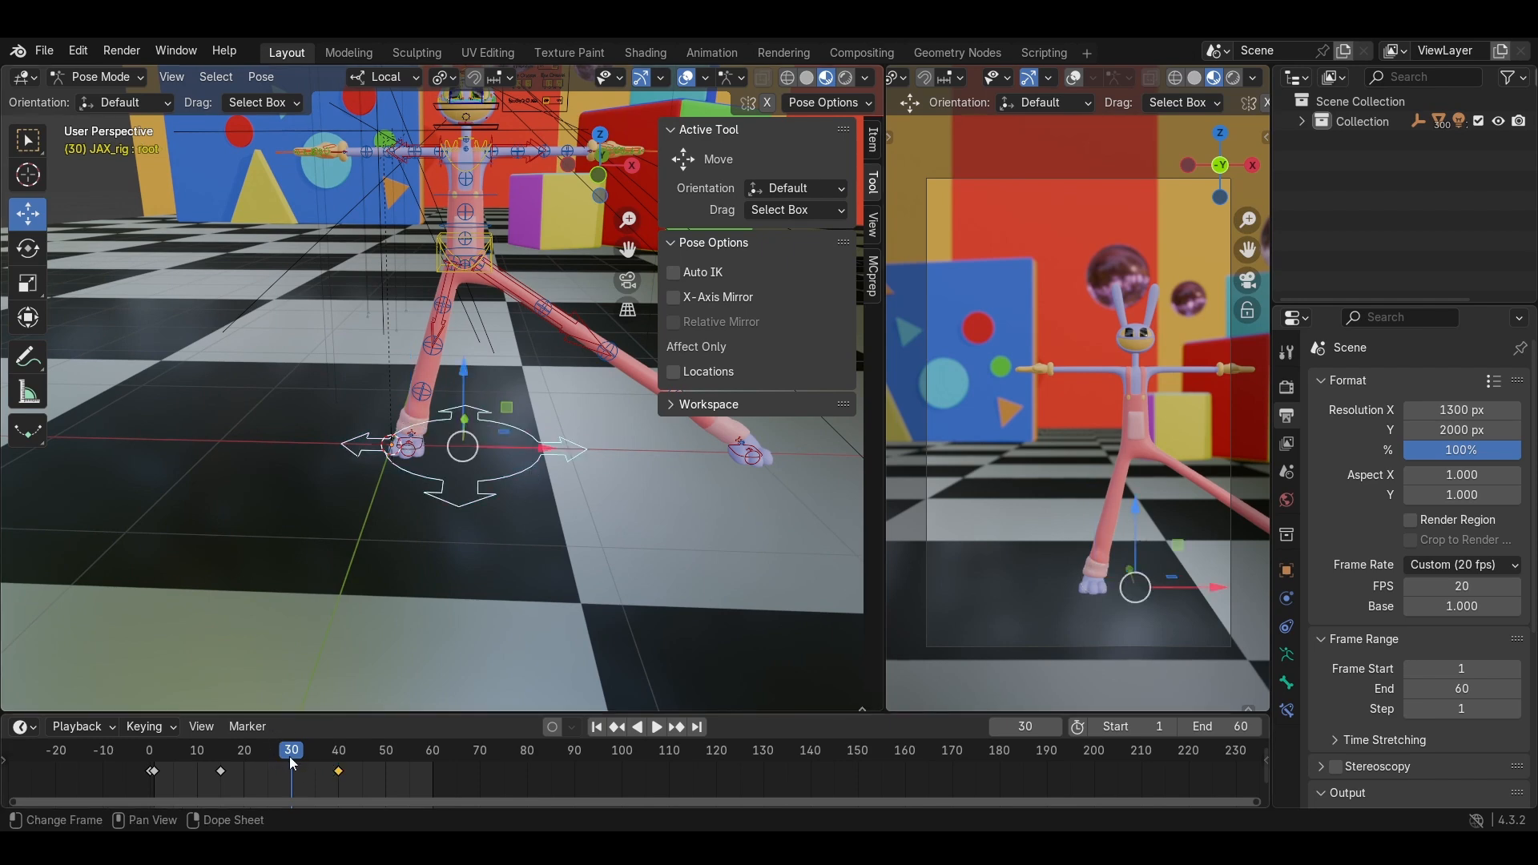
Select the right foot's IK control and check its placement at frames 30 and 22.
scroll(364, 494, "up", 6)
middle_click_drag(403, 447, 402, 512, "shift")
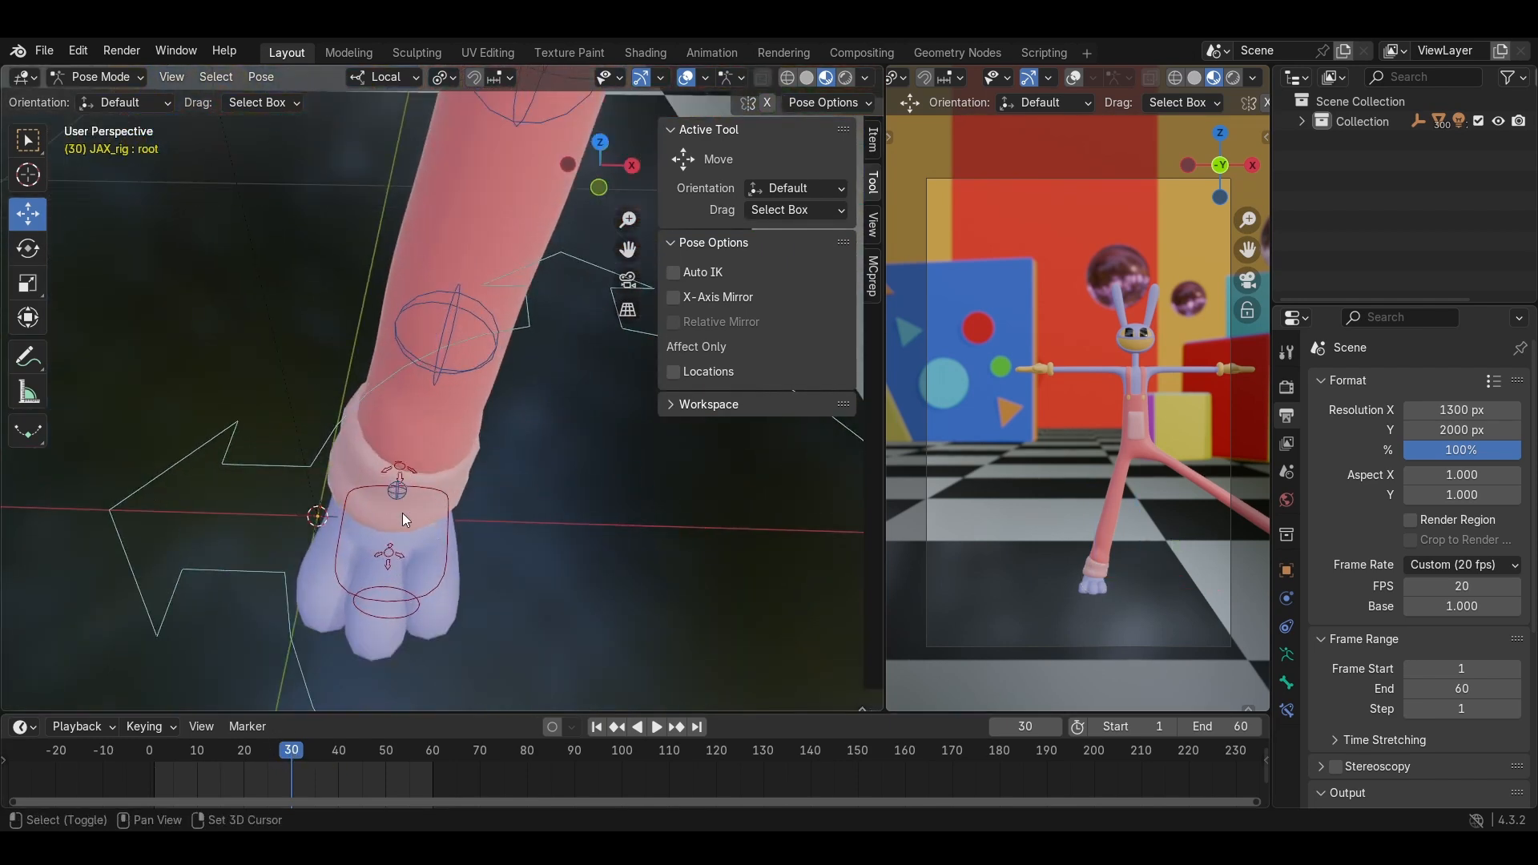
left_click(445, 517)
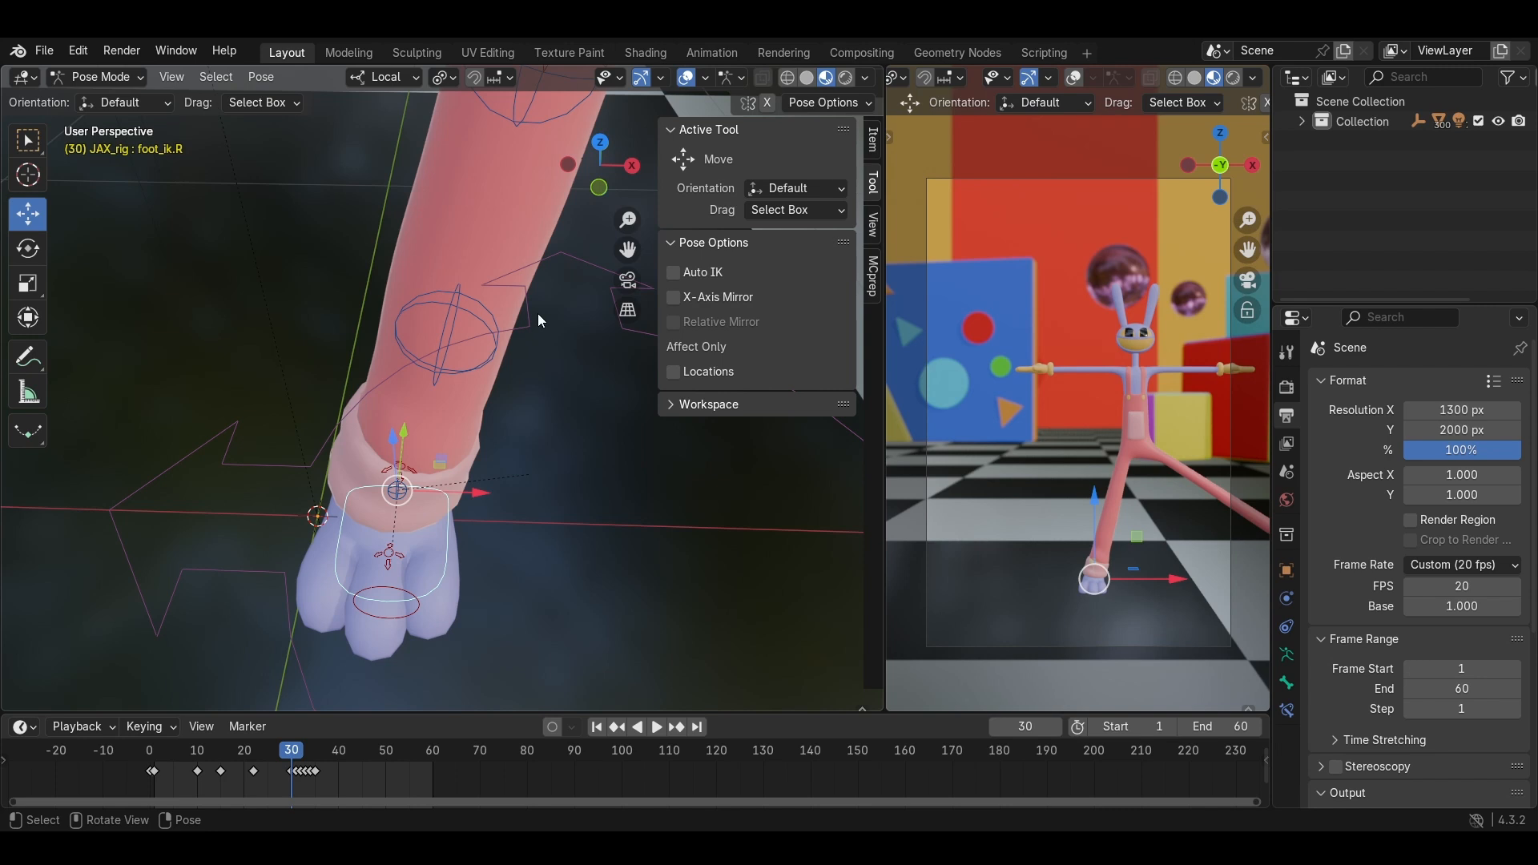
middle_click_drag(503, 445, 533, 339, "shift")
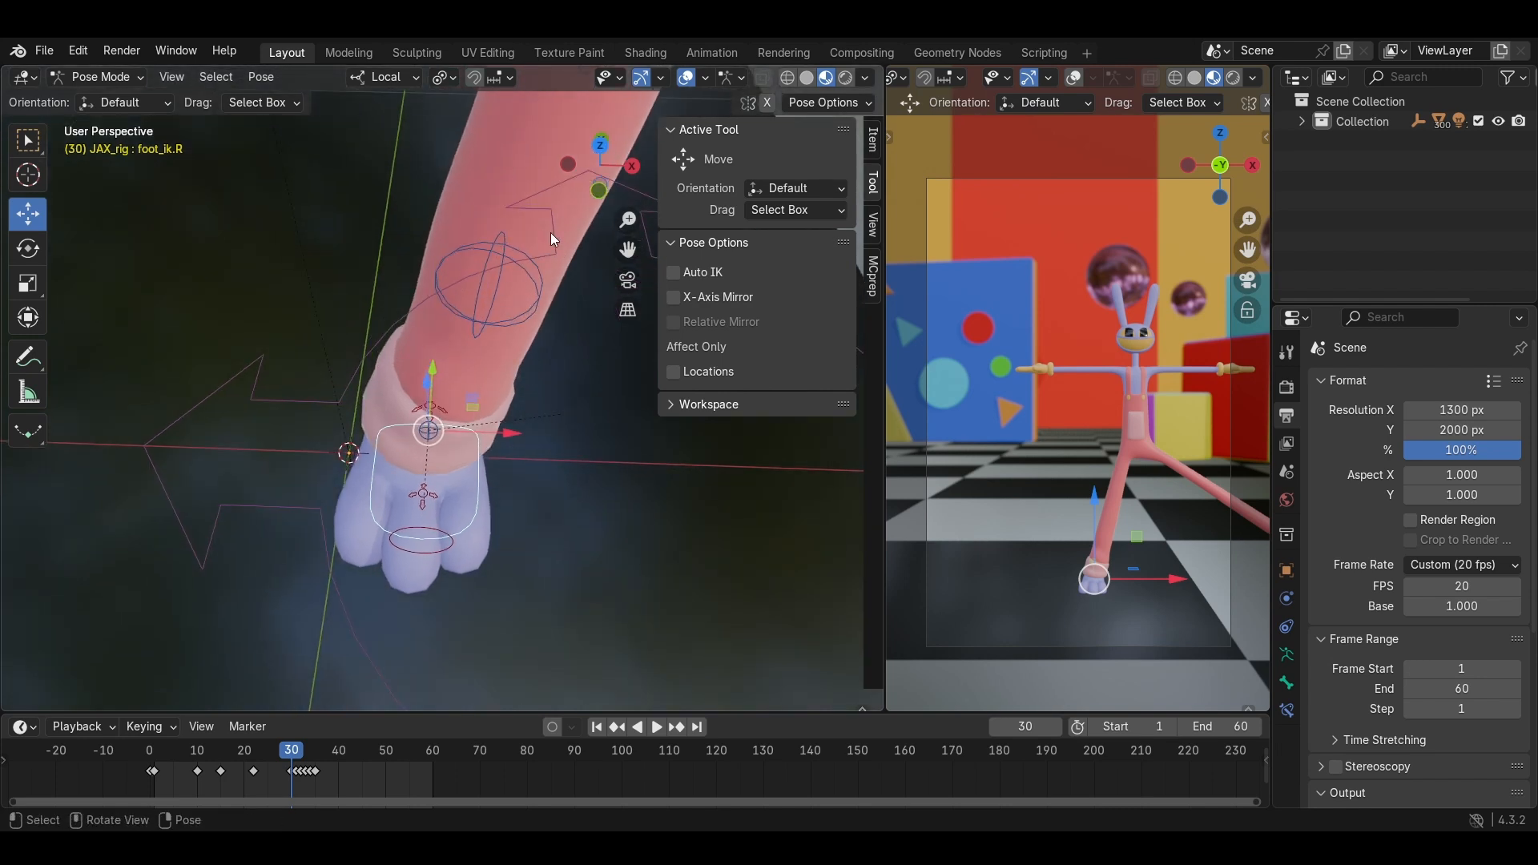
left_click(486, 512)
left_click(477, 483)
left_click(253, 751)
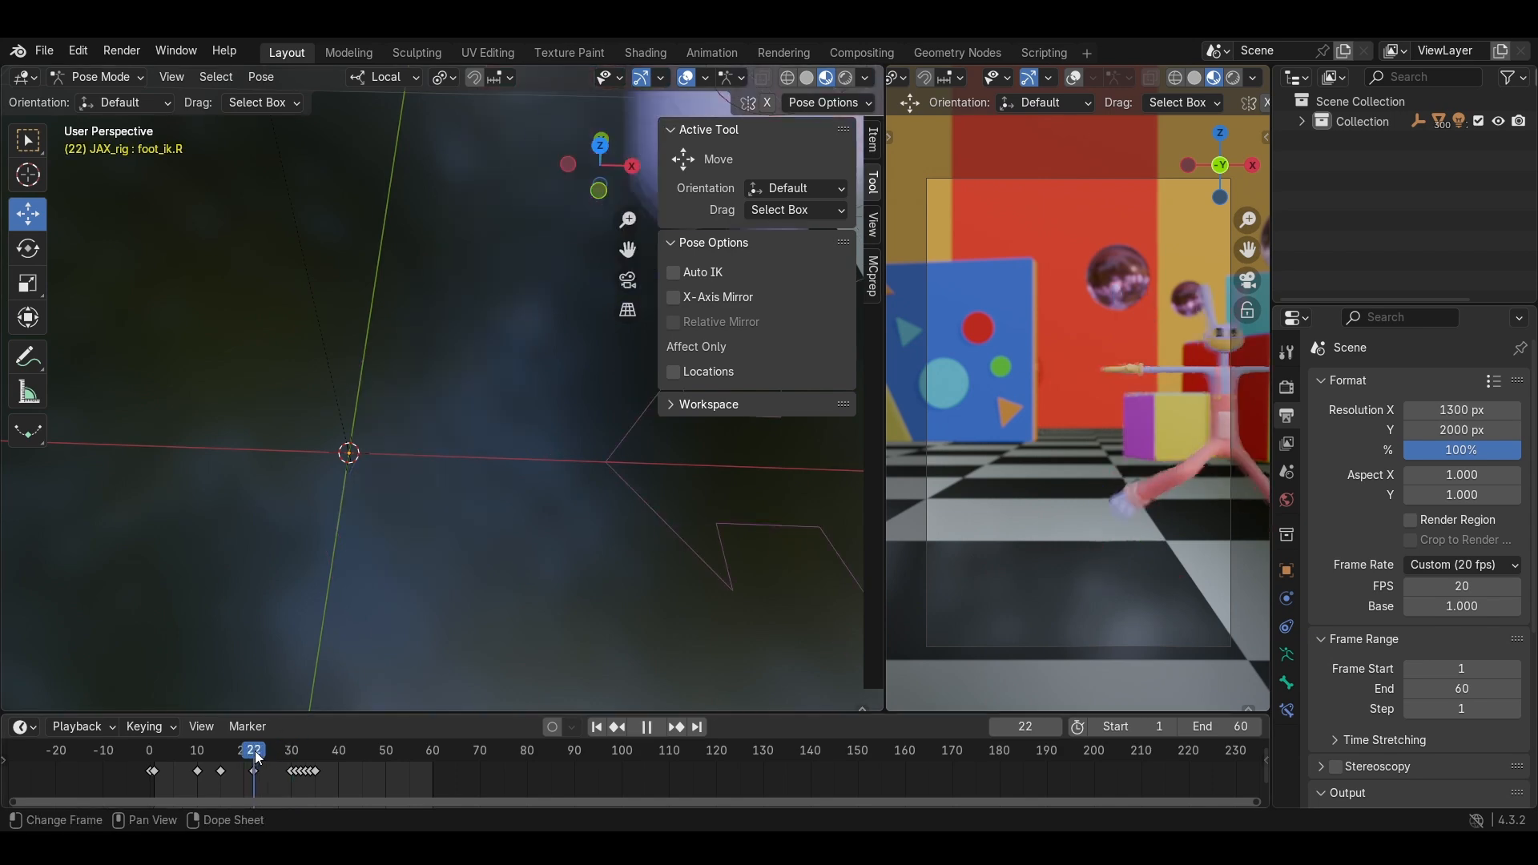
middle_click_drag(433, 550, 489, 485)
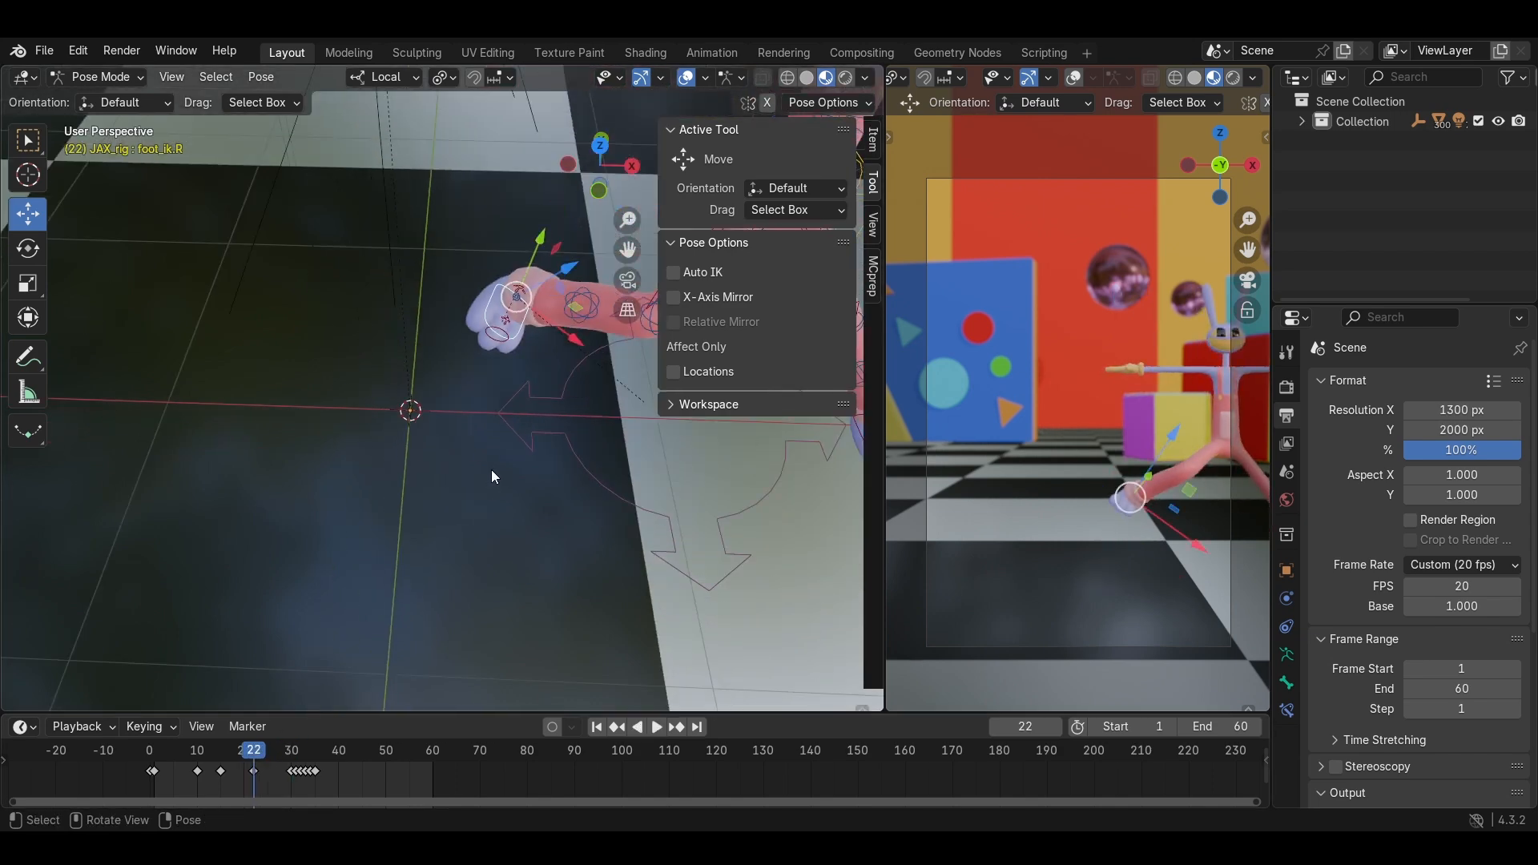
Go to frame 40 and keyframe the right foot's IK control there.
left_click_drag(262, 749, 337, 755)
scroll(339, 565, "up", 6)
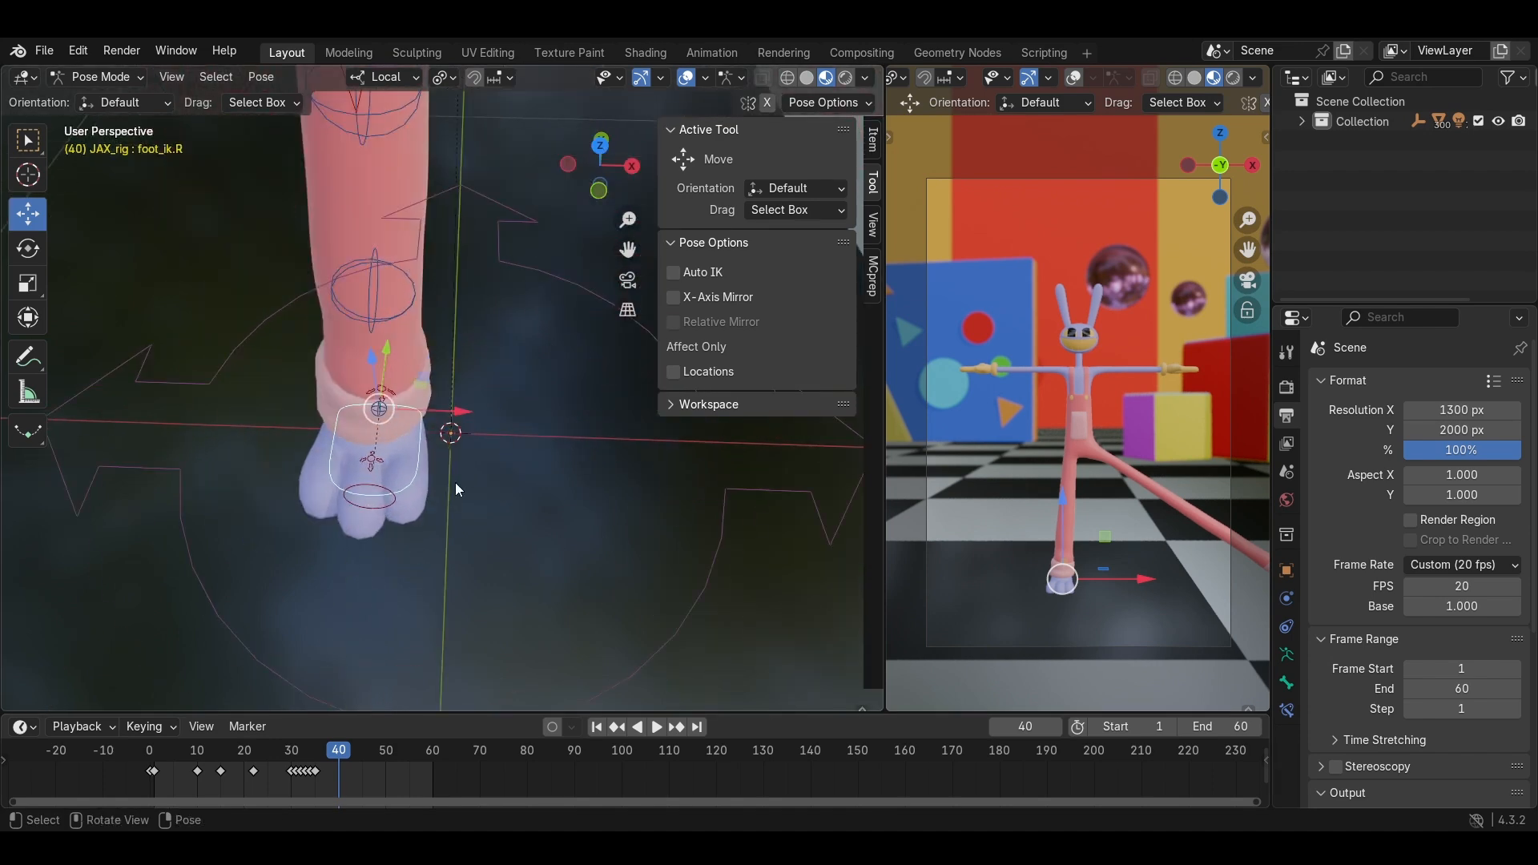
middle_click_drag(455, 483, 568, 434)
scroll(493, 463, "up", 3)
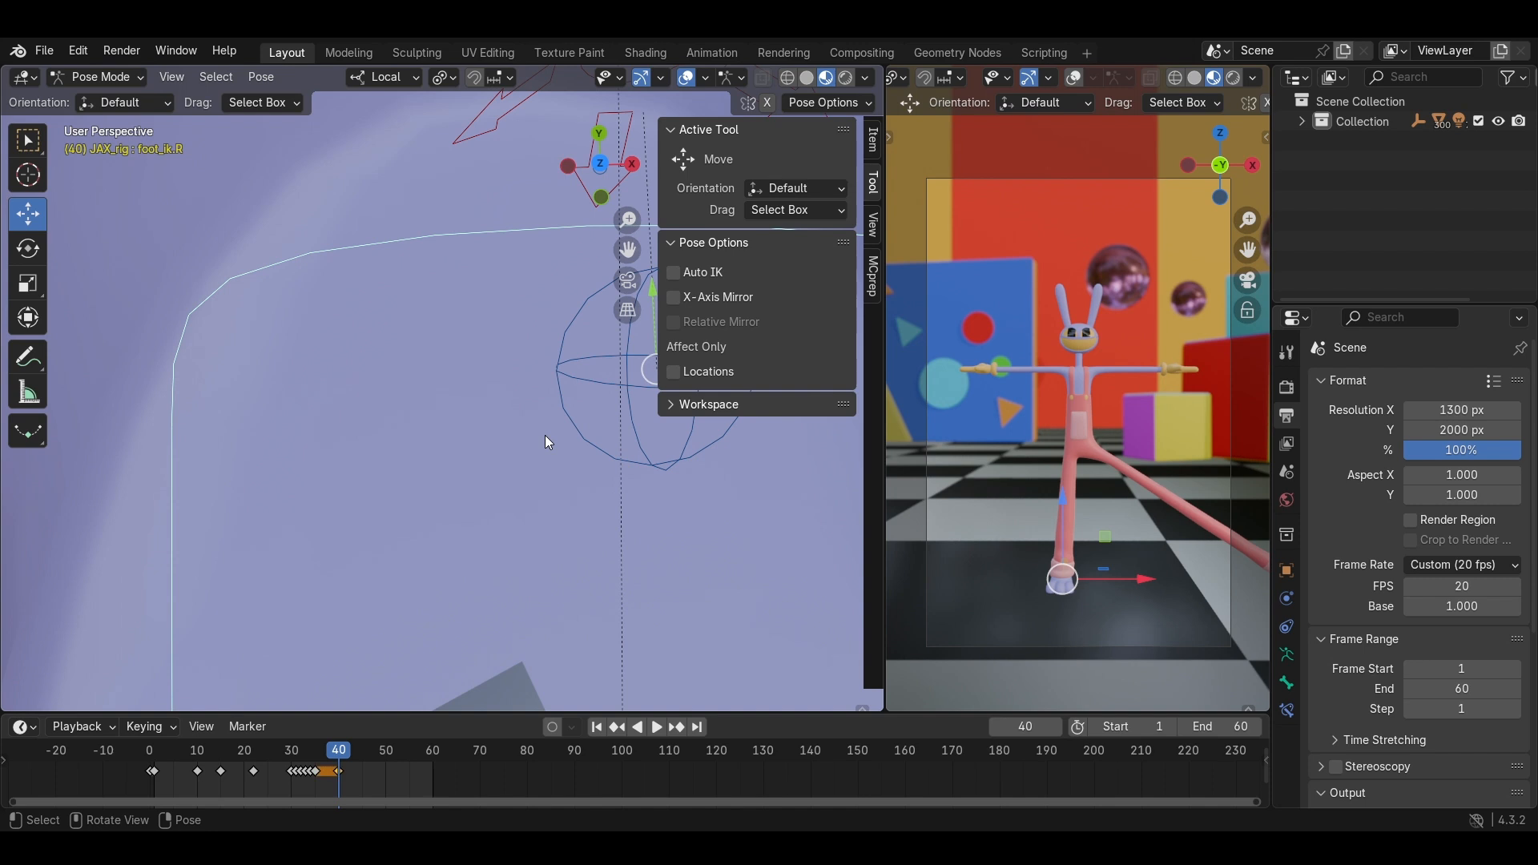
Delete the right foot IK control's keyframes from frame 31 to frame 35.
left_click_drag(320, 782, 294, 761)
right_click(299, 770)
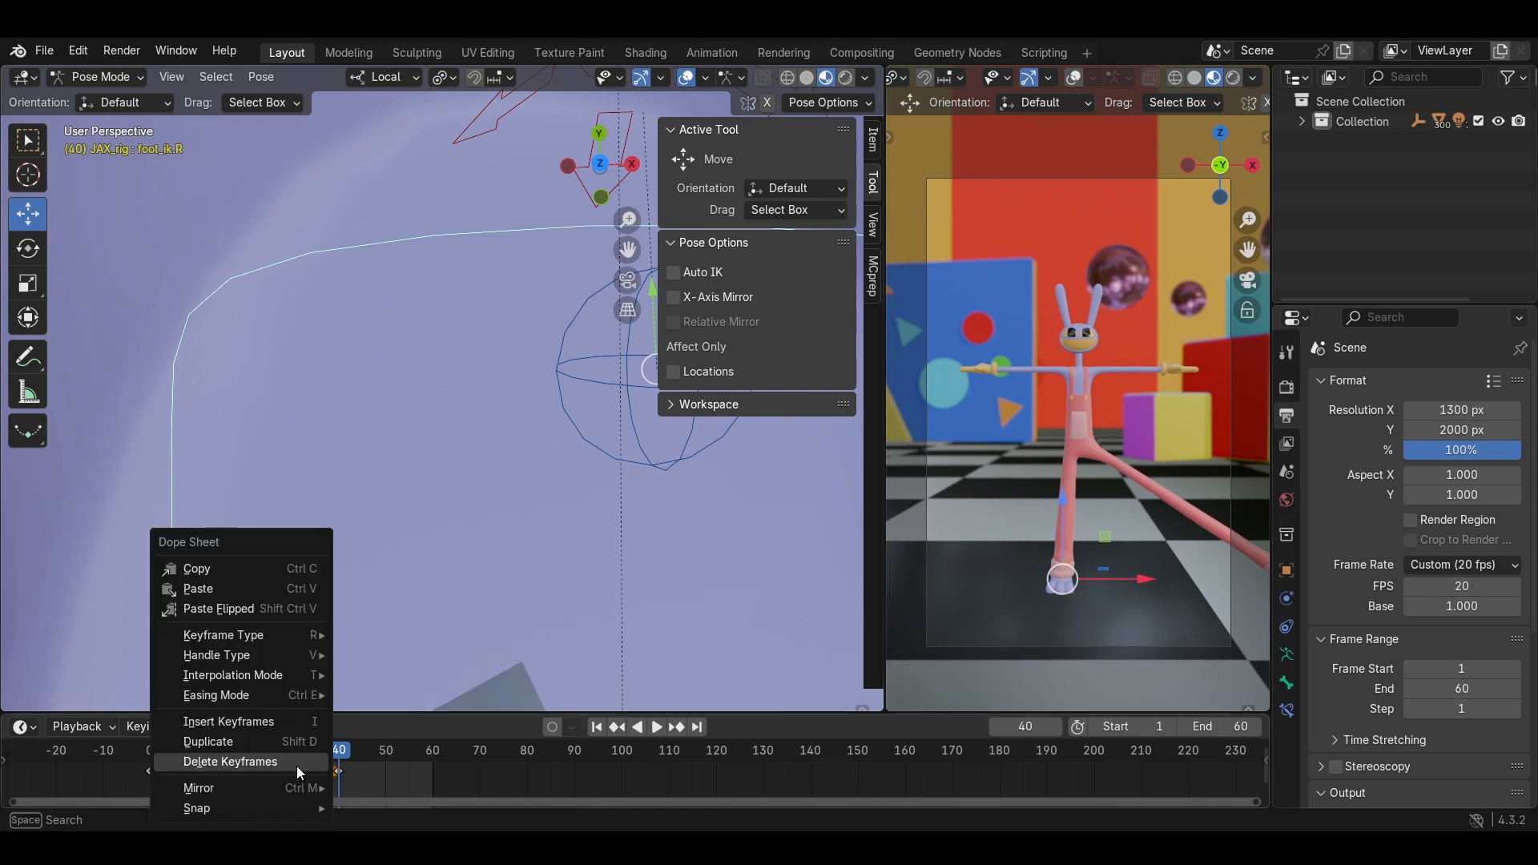
left_click(298, 761)
At frame 30, move the right foot's IK control about 0.2 m along negative local X to match its frame 40 placement and keyframe it.
left_click(292, 751)
key("space")
key("space")
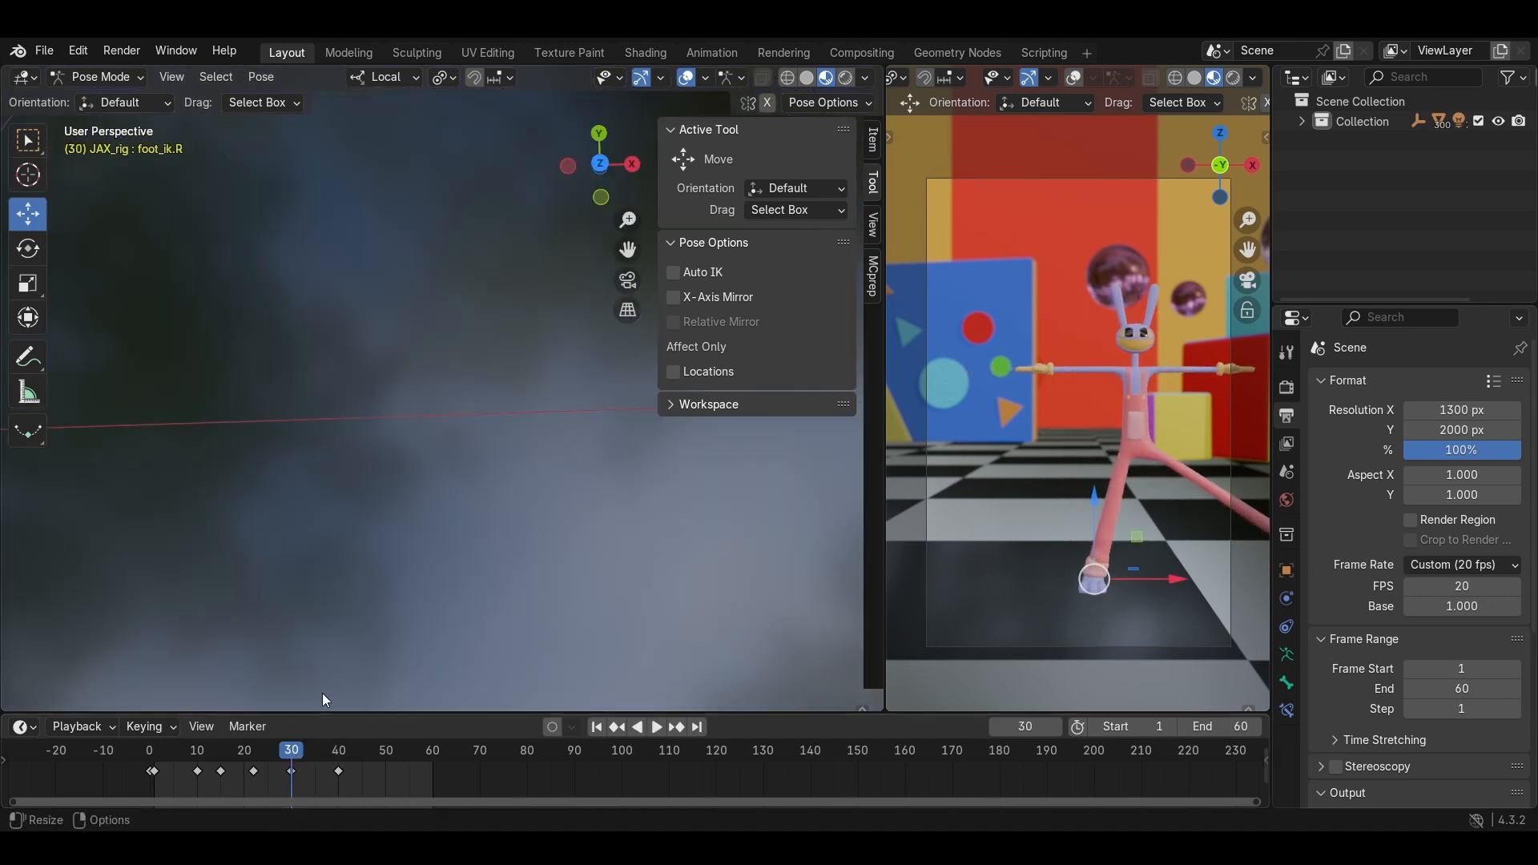
key("g")
key("x")
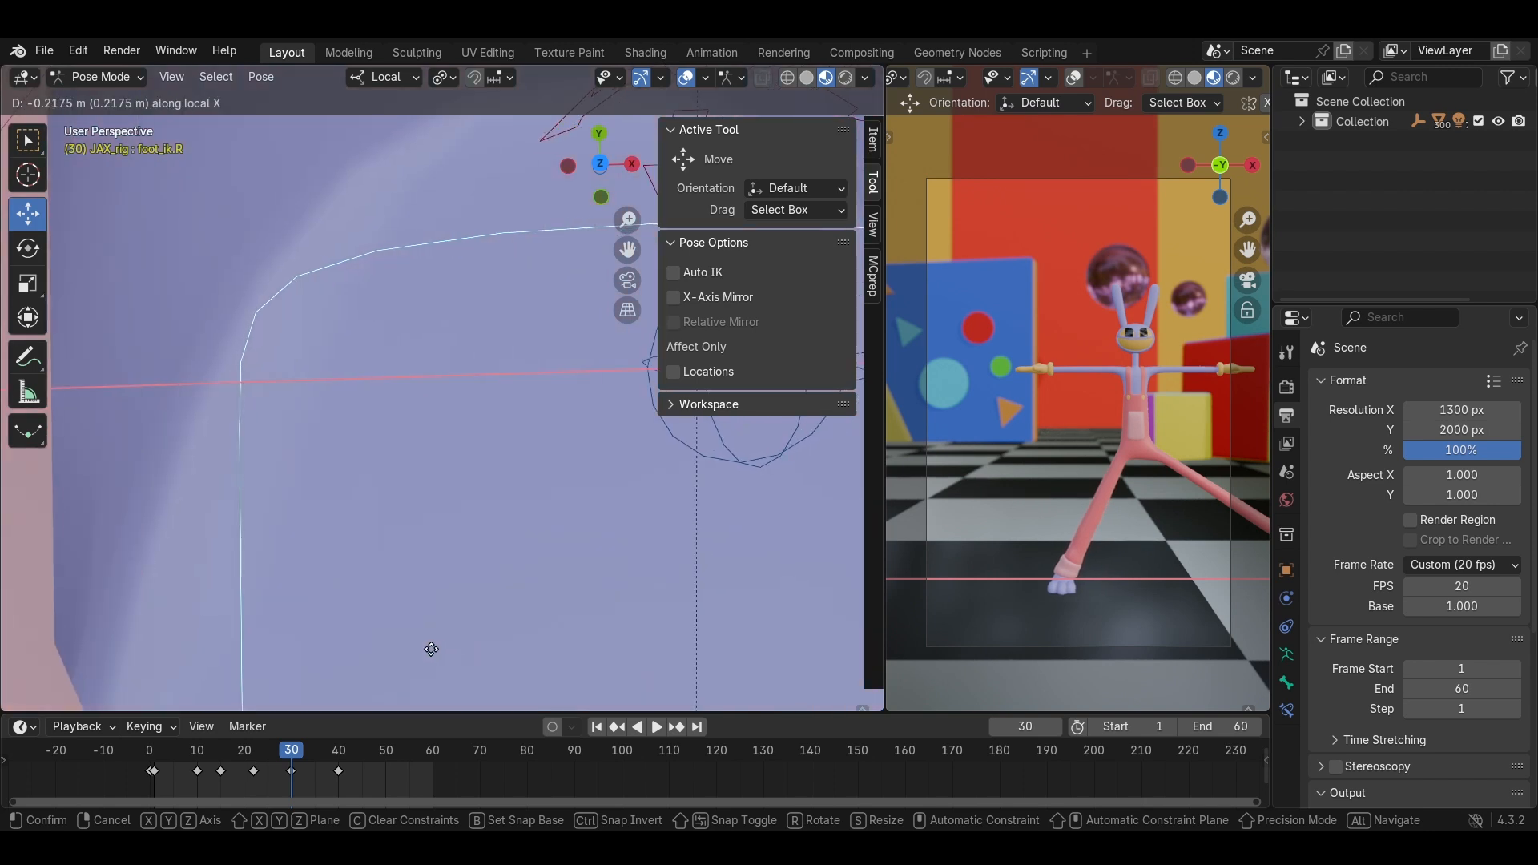
left_click(332, 644)
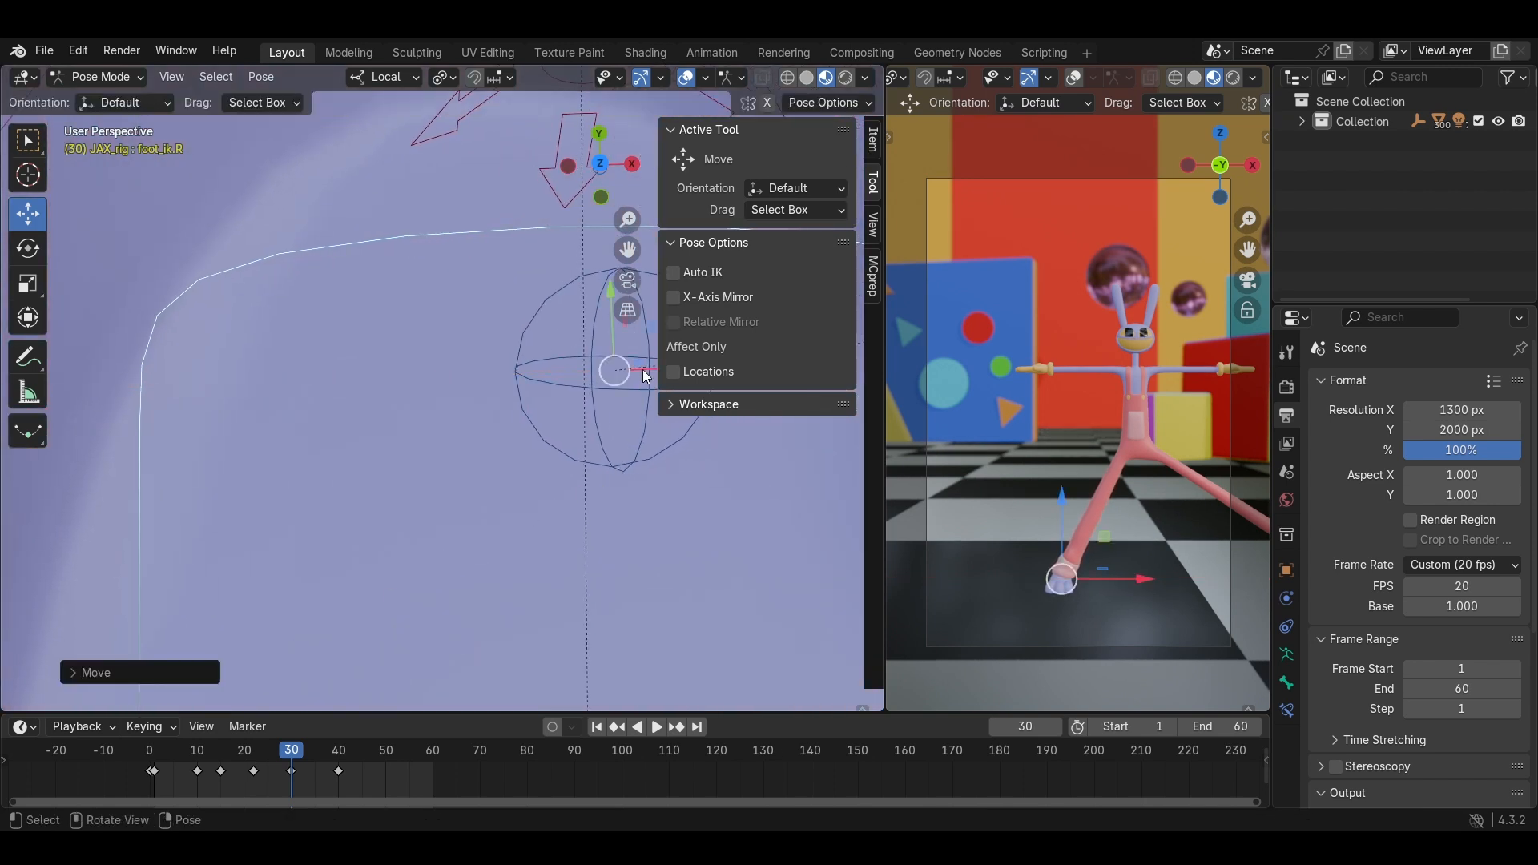
key("g")
key("x")
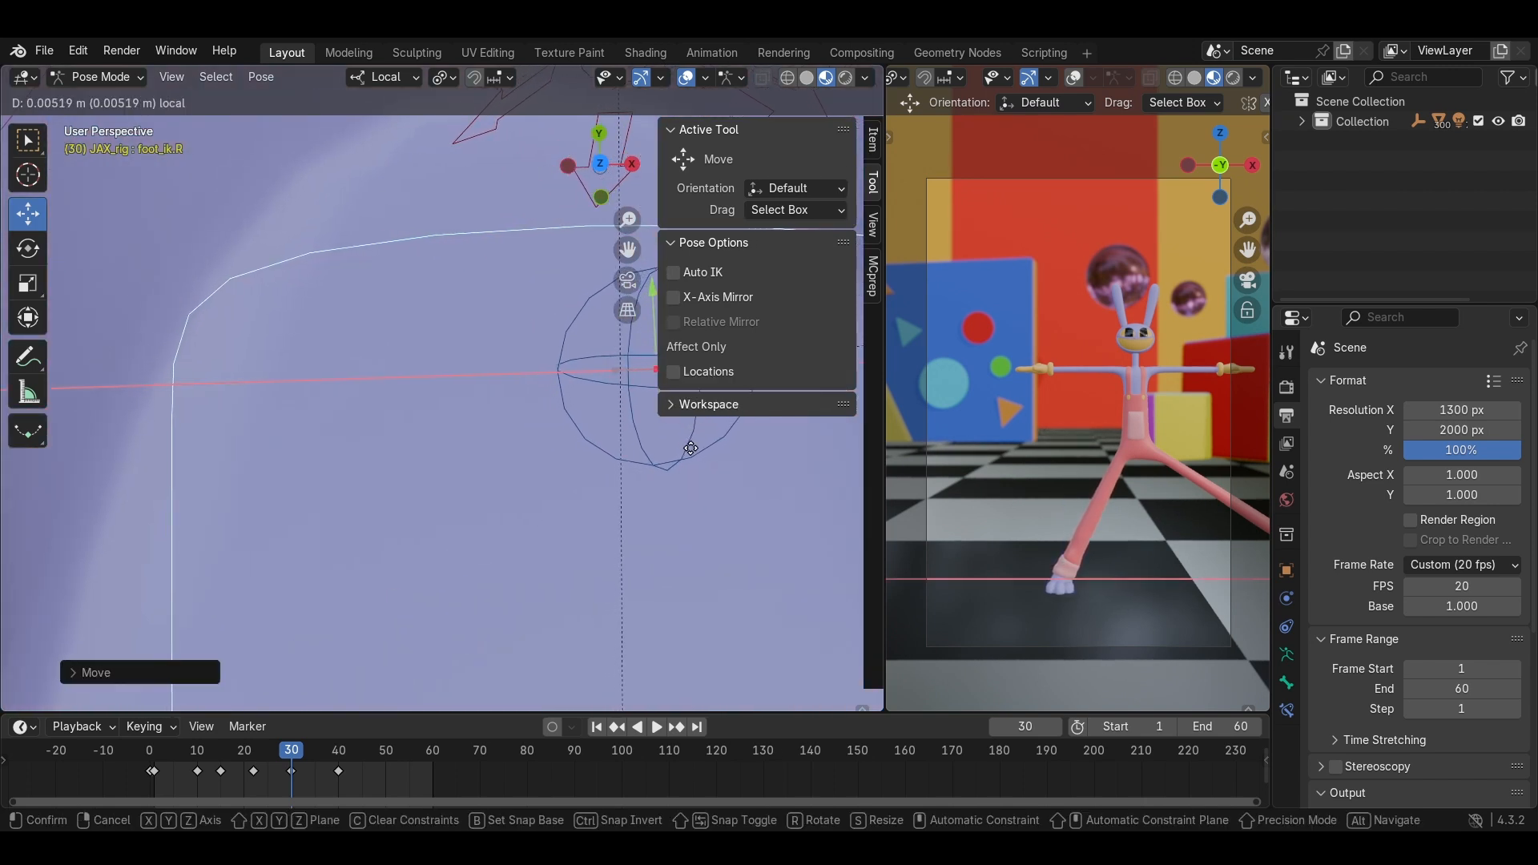
left_click(691, 451)
key("i")
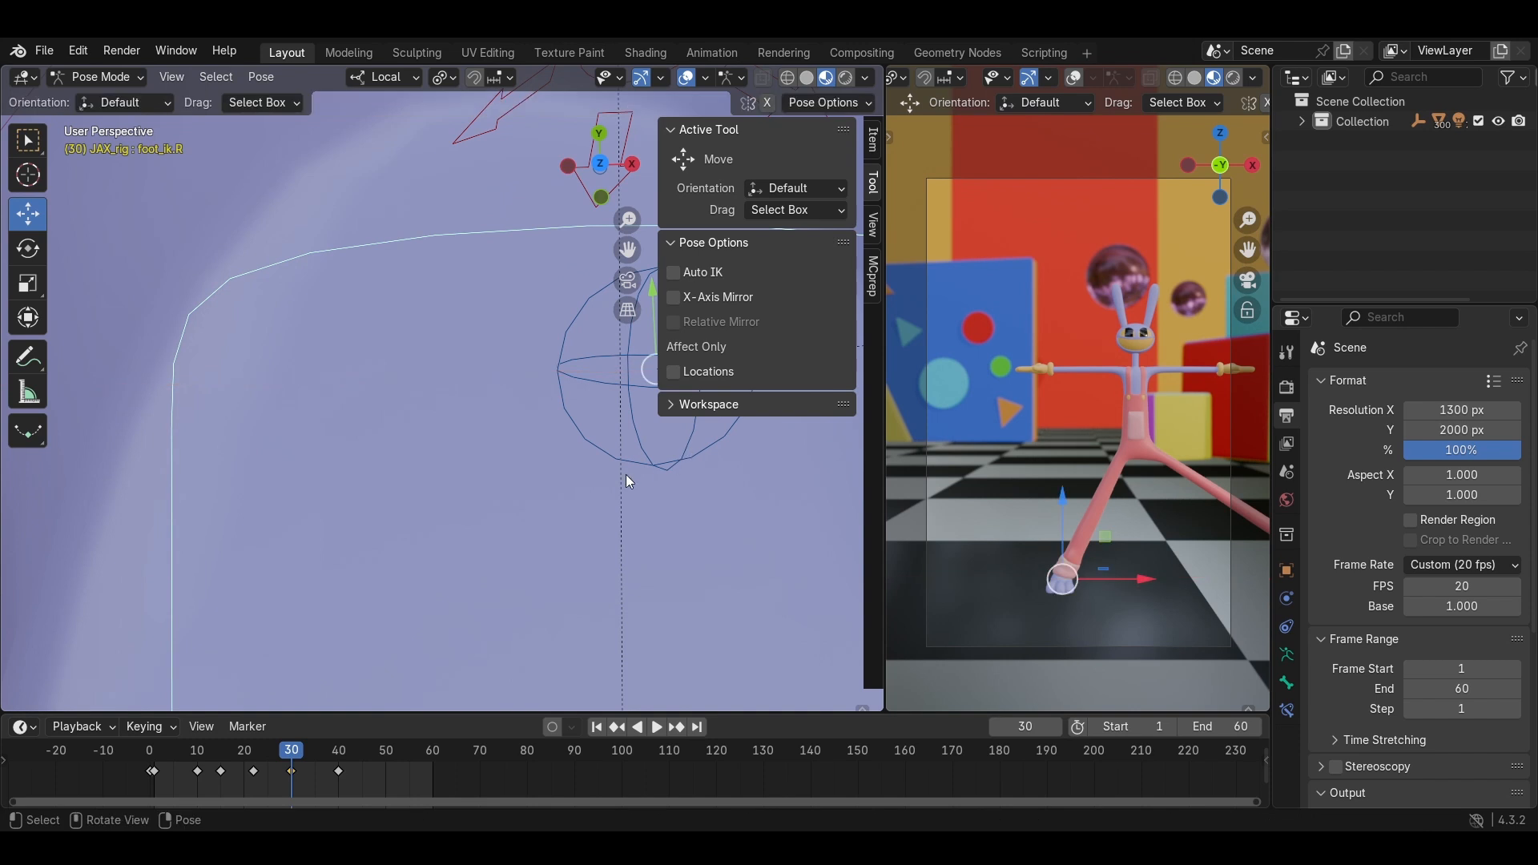
At frame 31, shift the right foot's IK control along local X back to its planted placement and keyframe it.
key("Right")
key("g")
key("x")
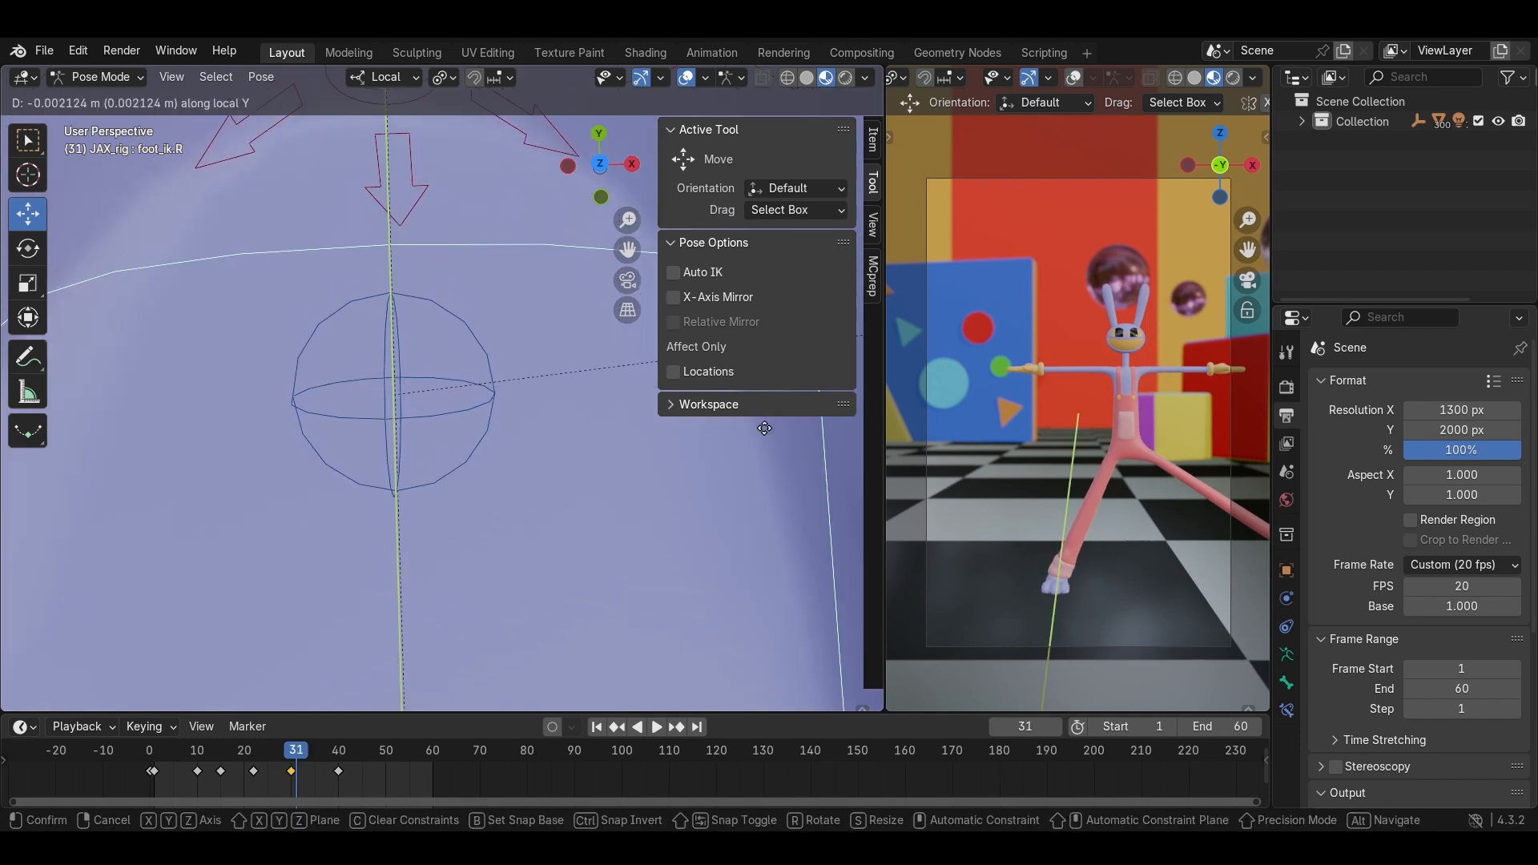
left_click(841, 434)
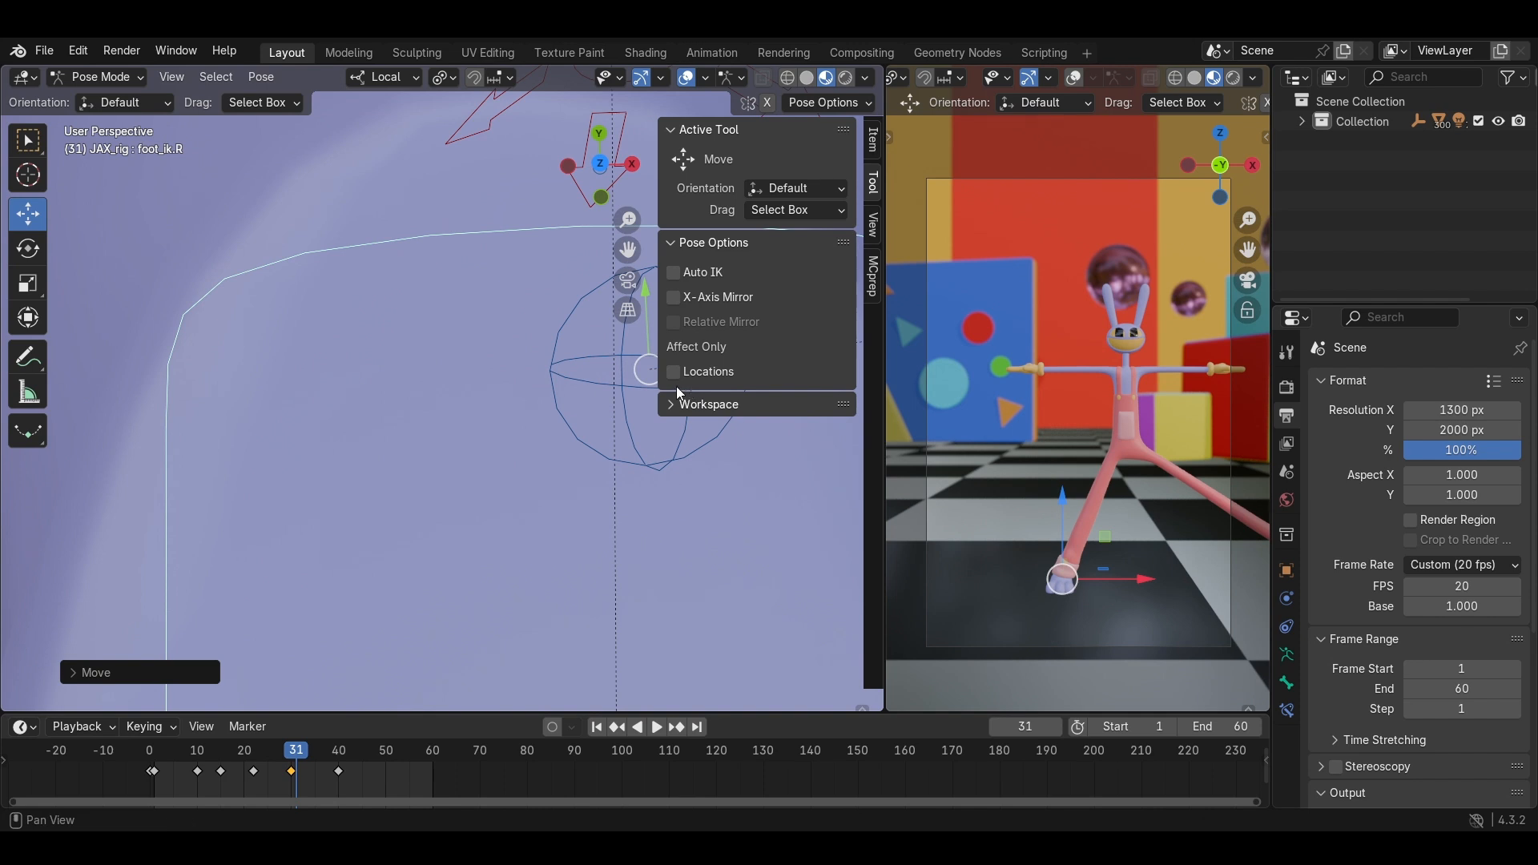
key("g")
key("x")
left_click(597, 431)
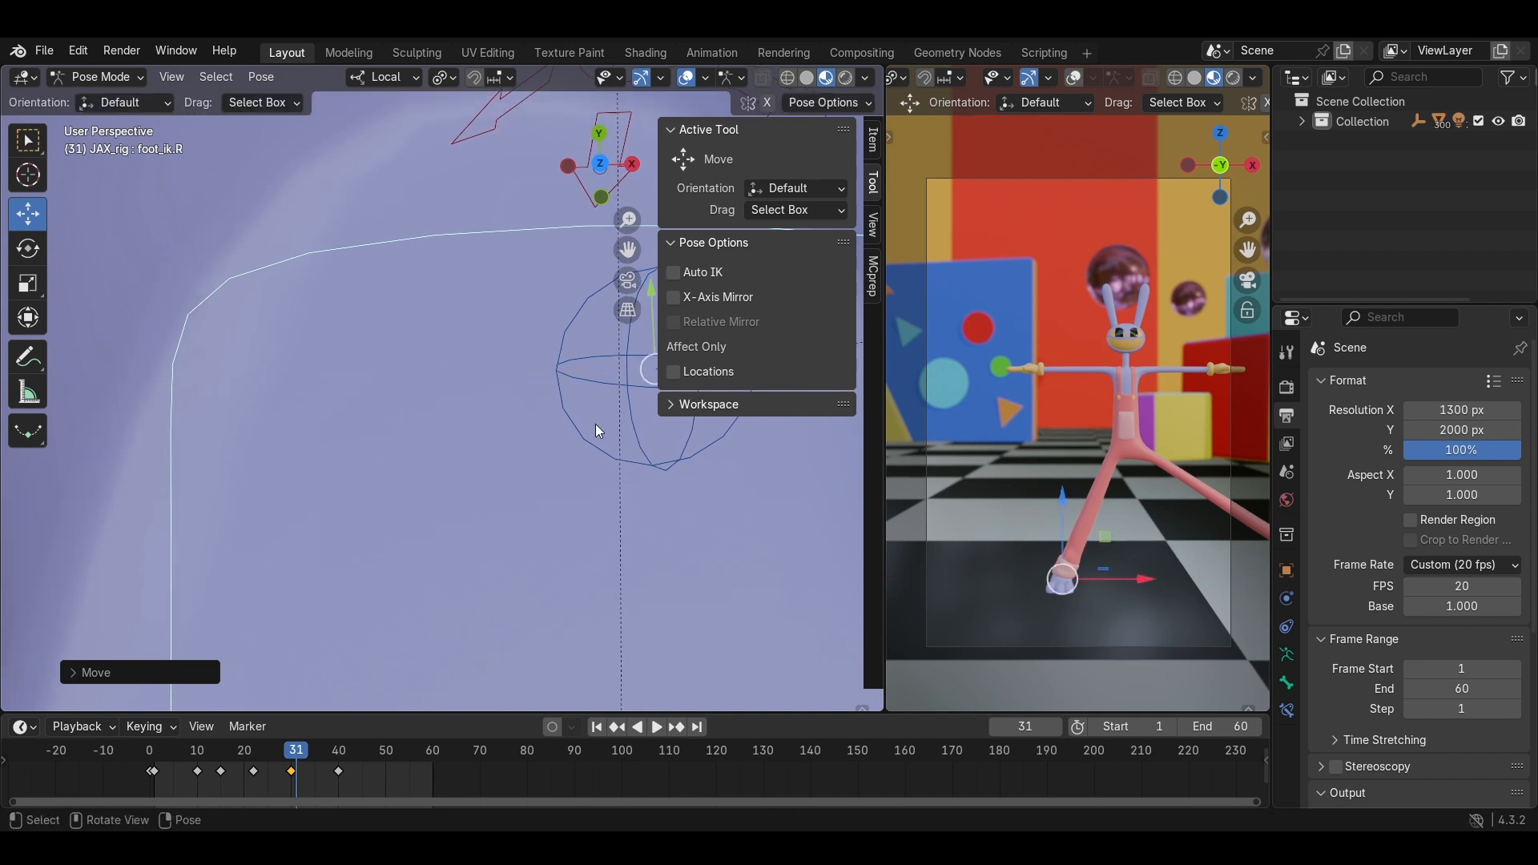
key("g")
key("x")
left_click(598, 427)
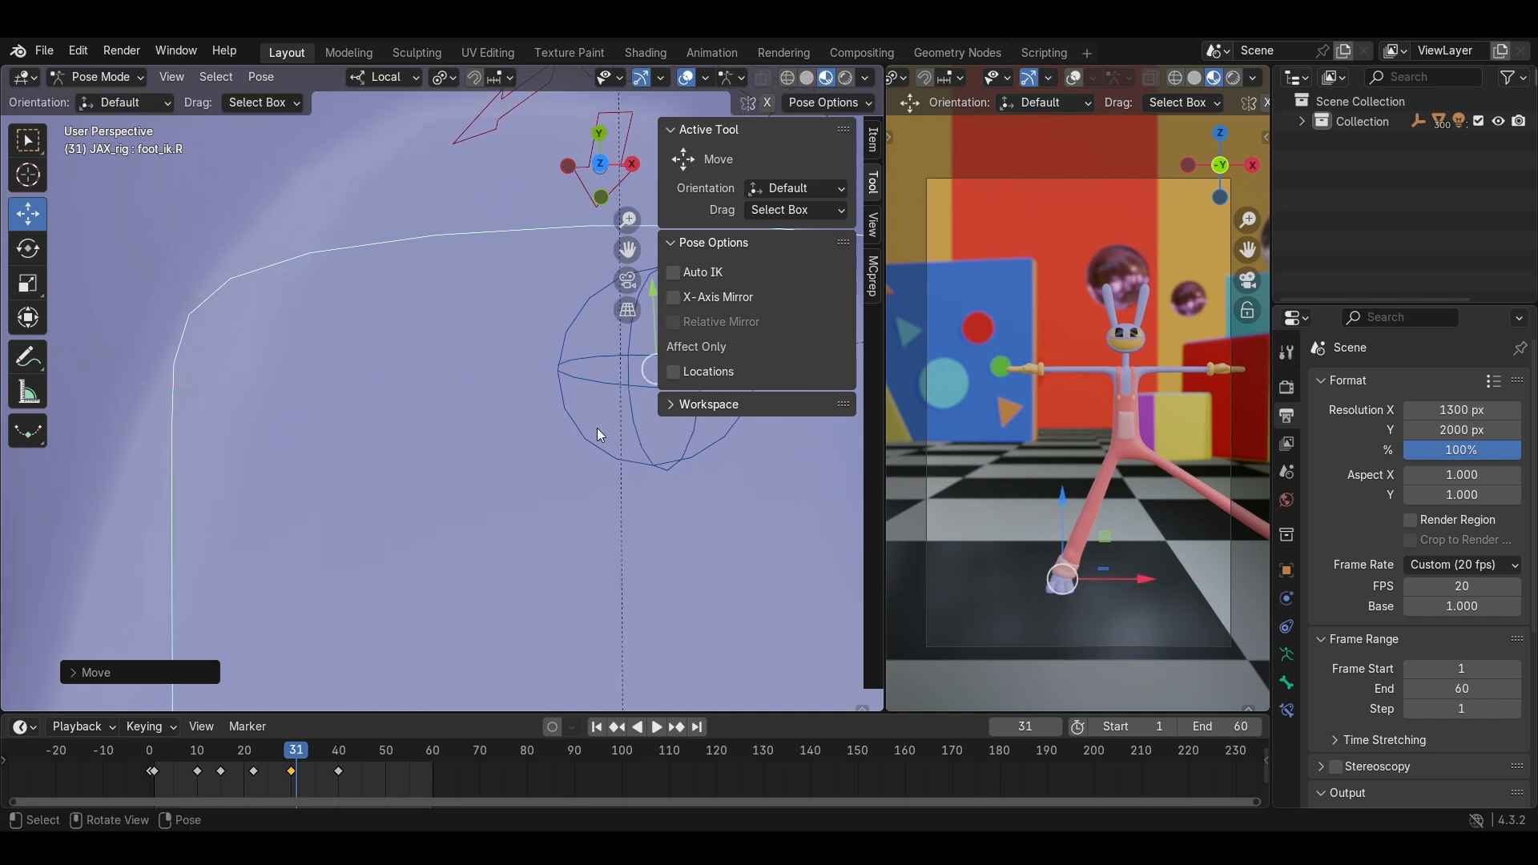
key("i")
At frame 32, realign the right foot's IK control along local X with its planted placement and keyframe it.
key("Right")
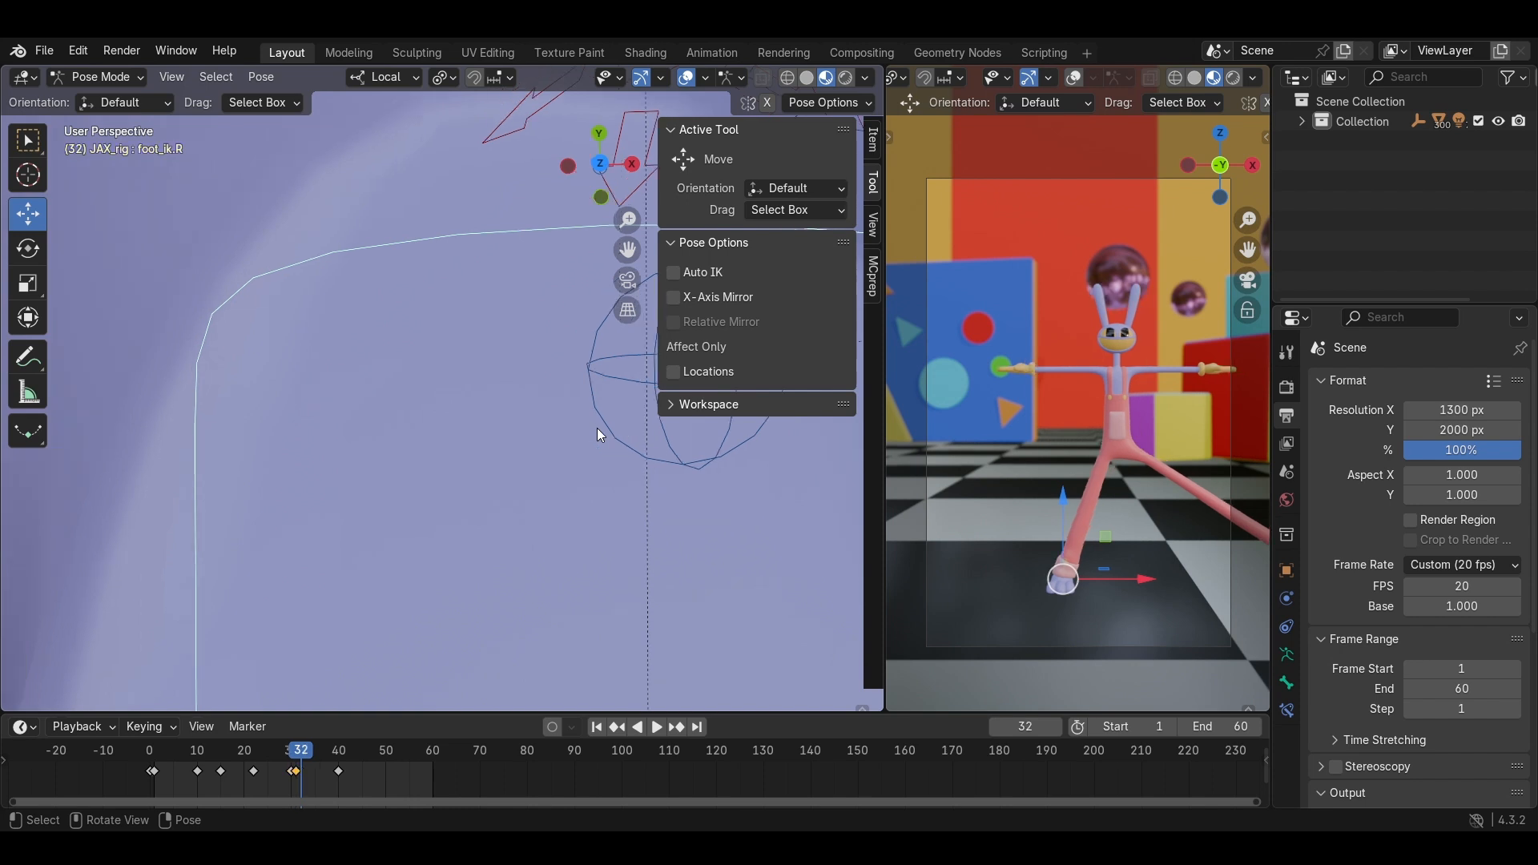
key("g")
key("x")
left_click(376, 436)
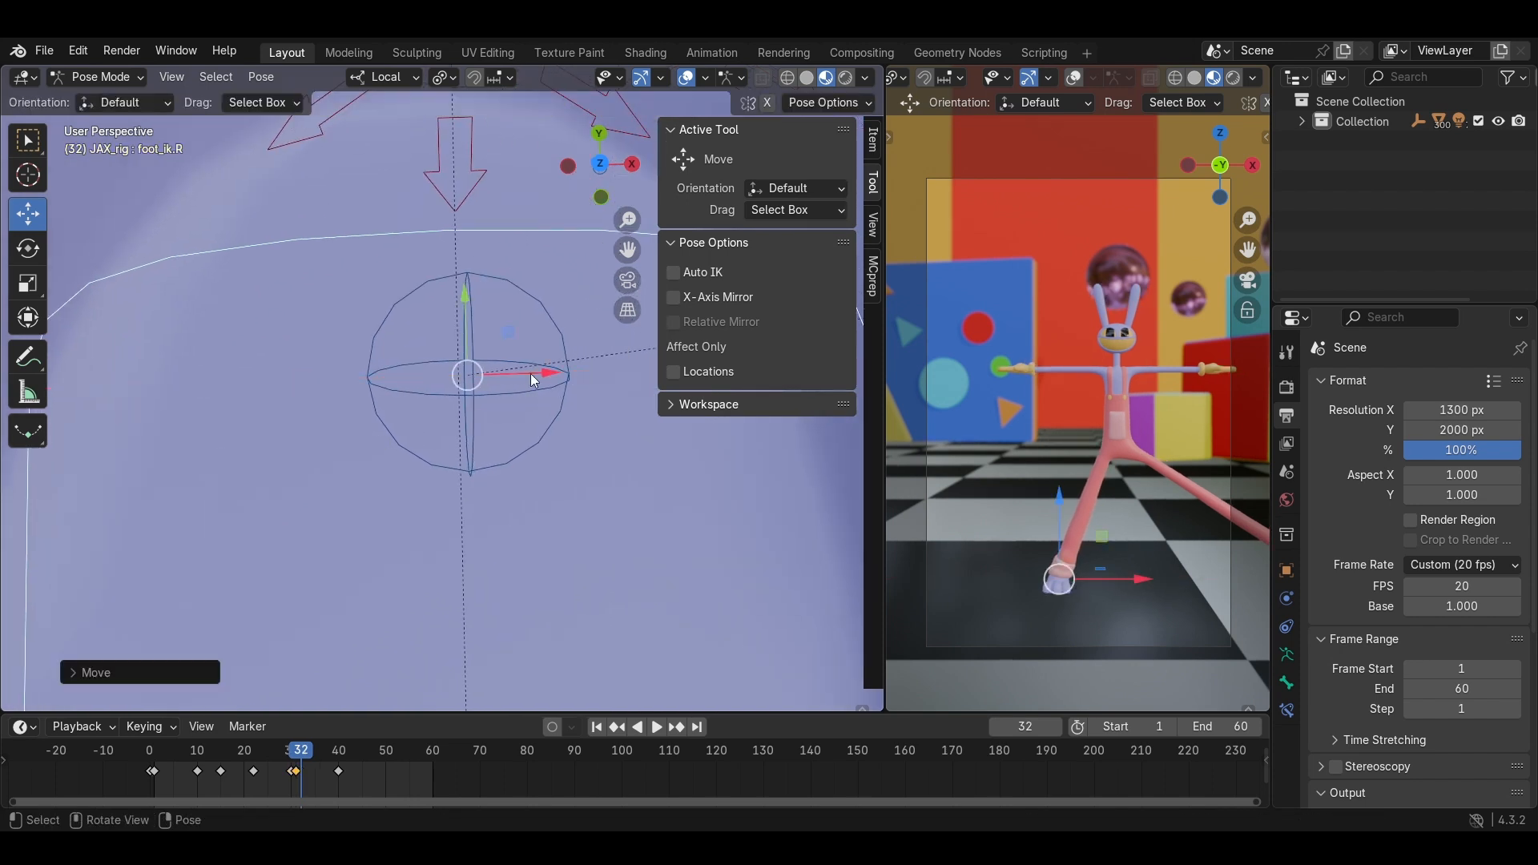
left_click_drag(532, 375, 728, 430)
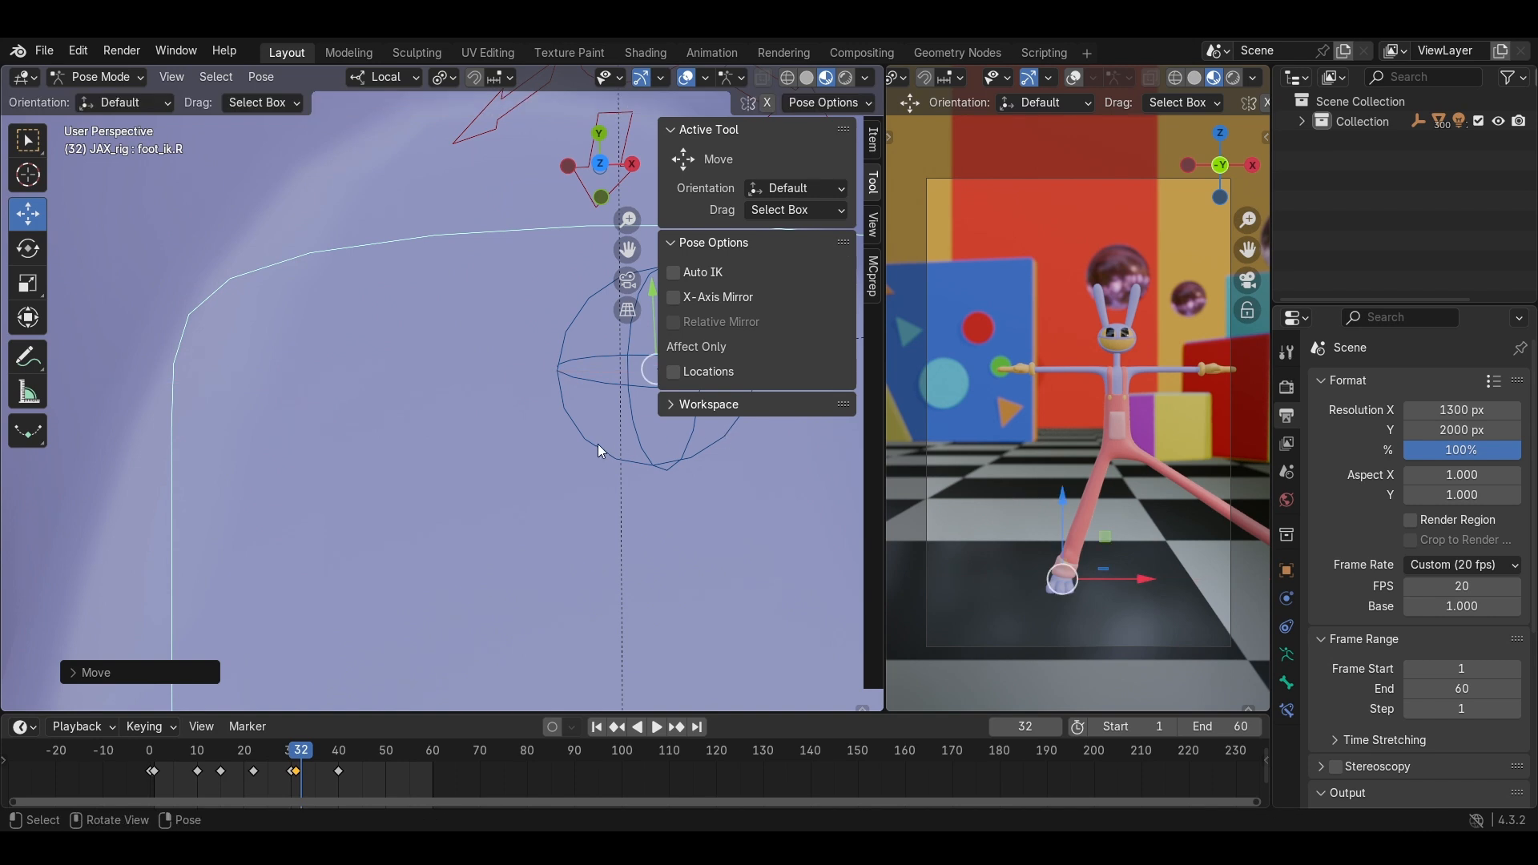
key("i")
At frame 33, realign the right foot's IK control along local X with its planted placement and keyframe it.
key("Right")
key("g")
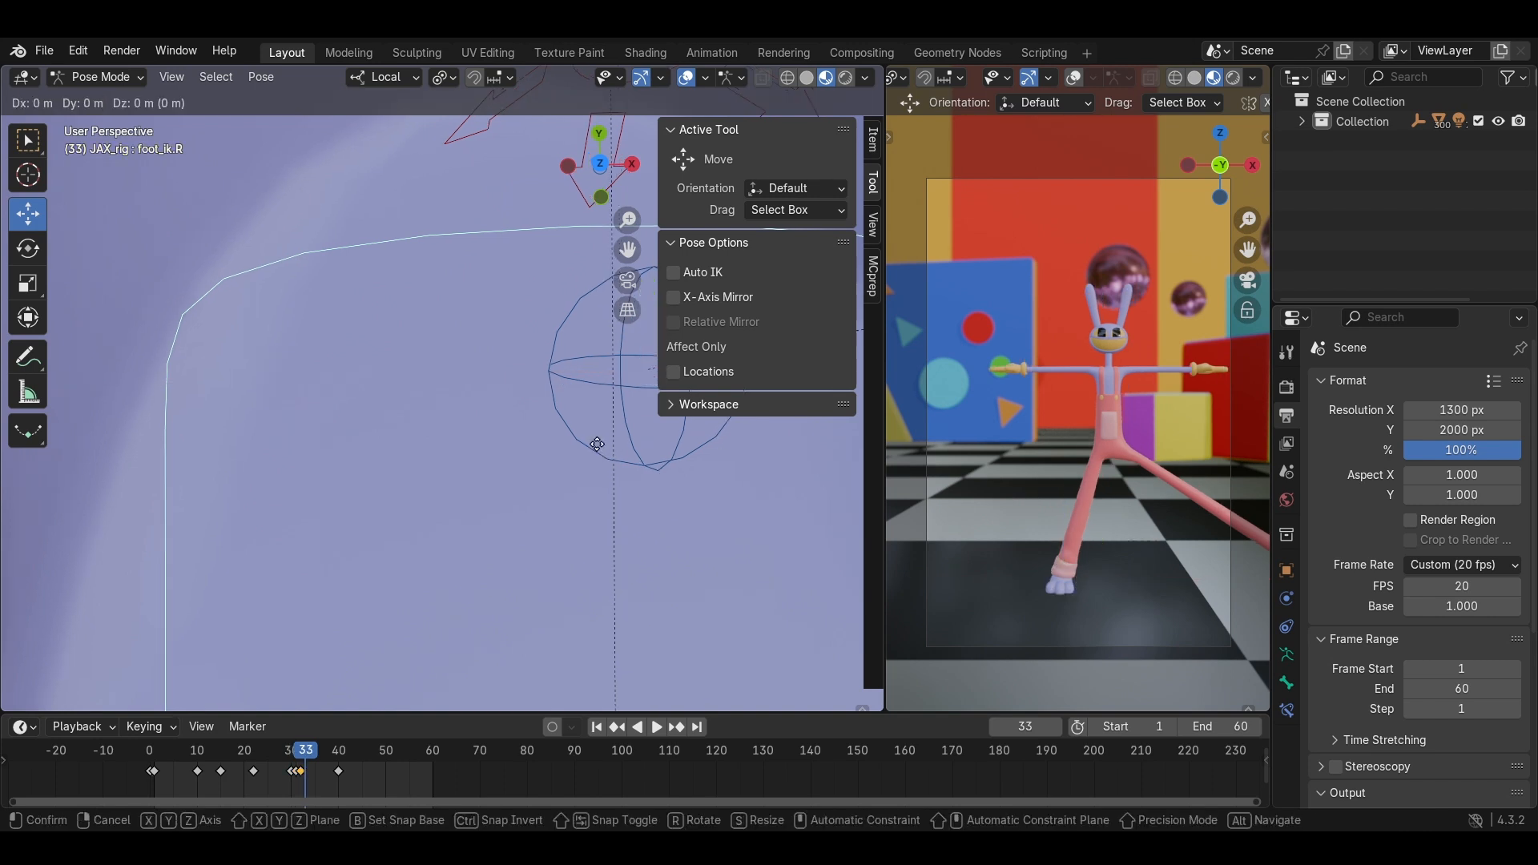
key("x")
left_click(439, 442)
left_click_drag(557, 373, 729, 454)
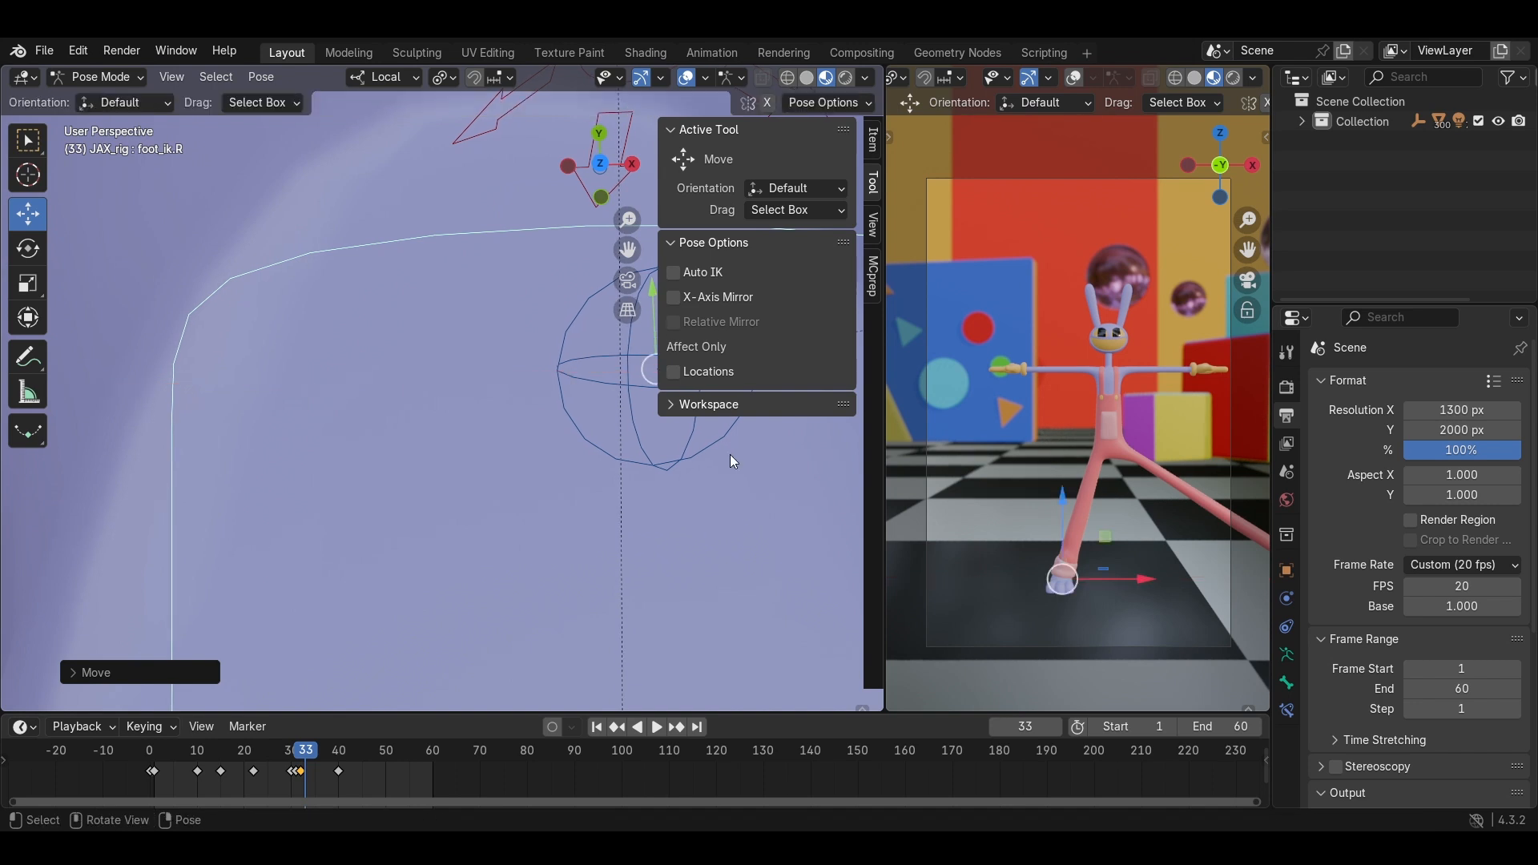
At frame 34, realign the right foot's IK control along local X with its planted placement and keyframe it.
key("Right")
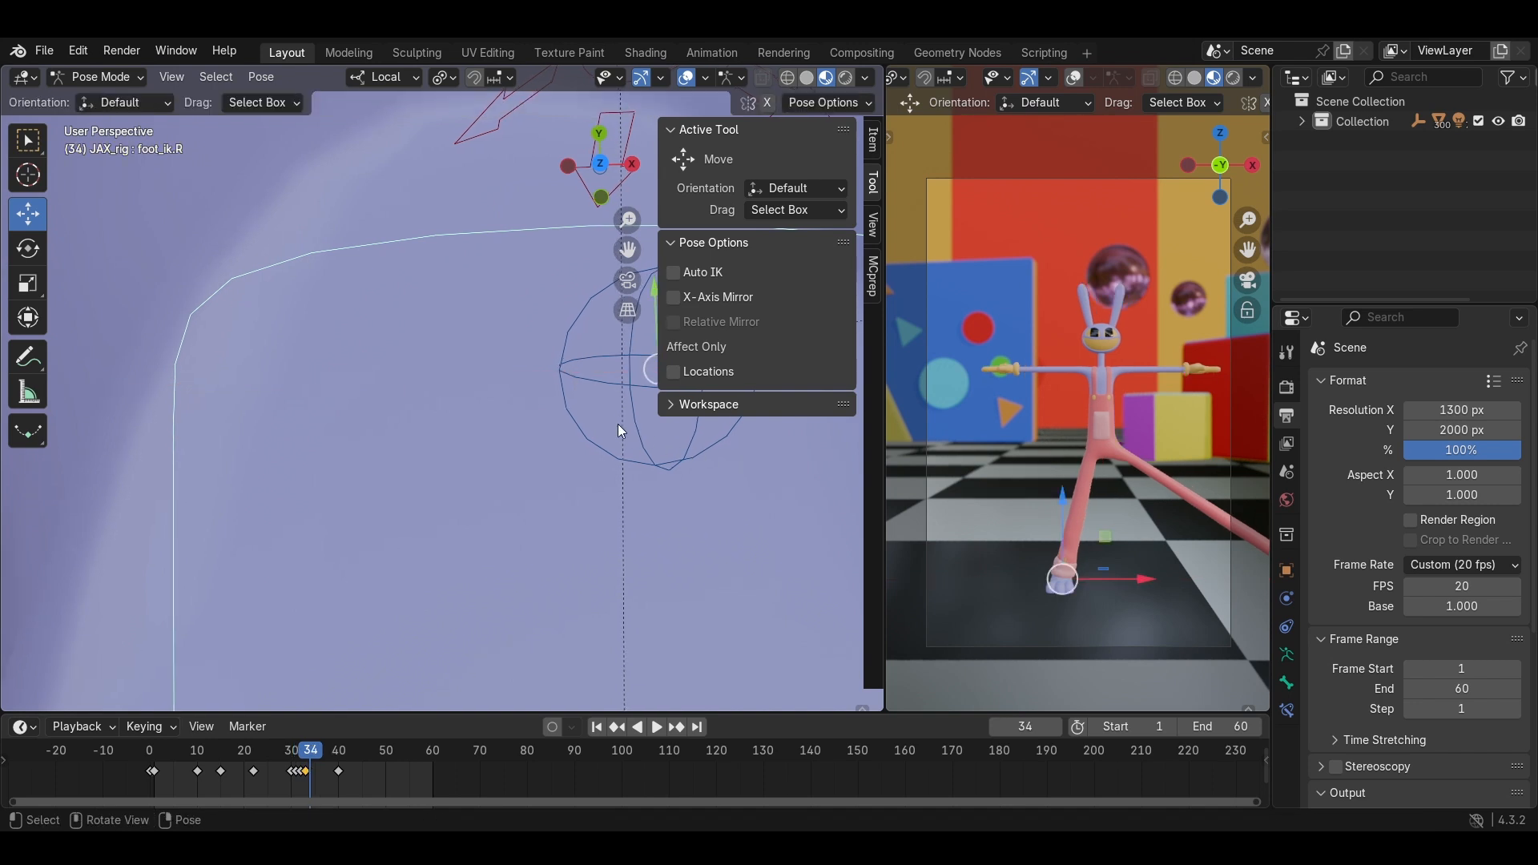
key("g")
key("x")
left_click(352, 444)
left_click_drag(539, 377, 732, 483)
key("i")
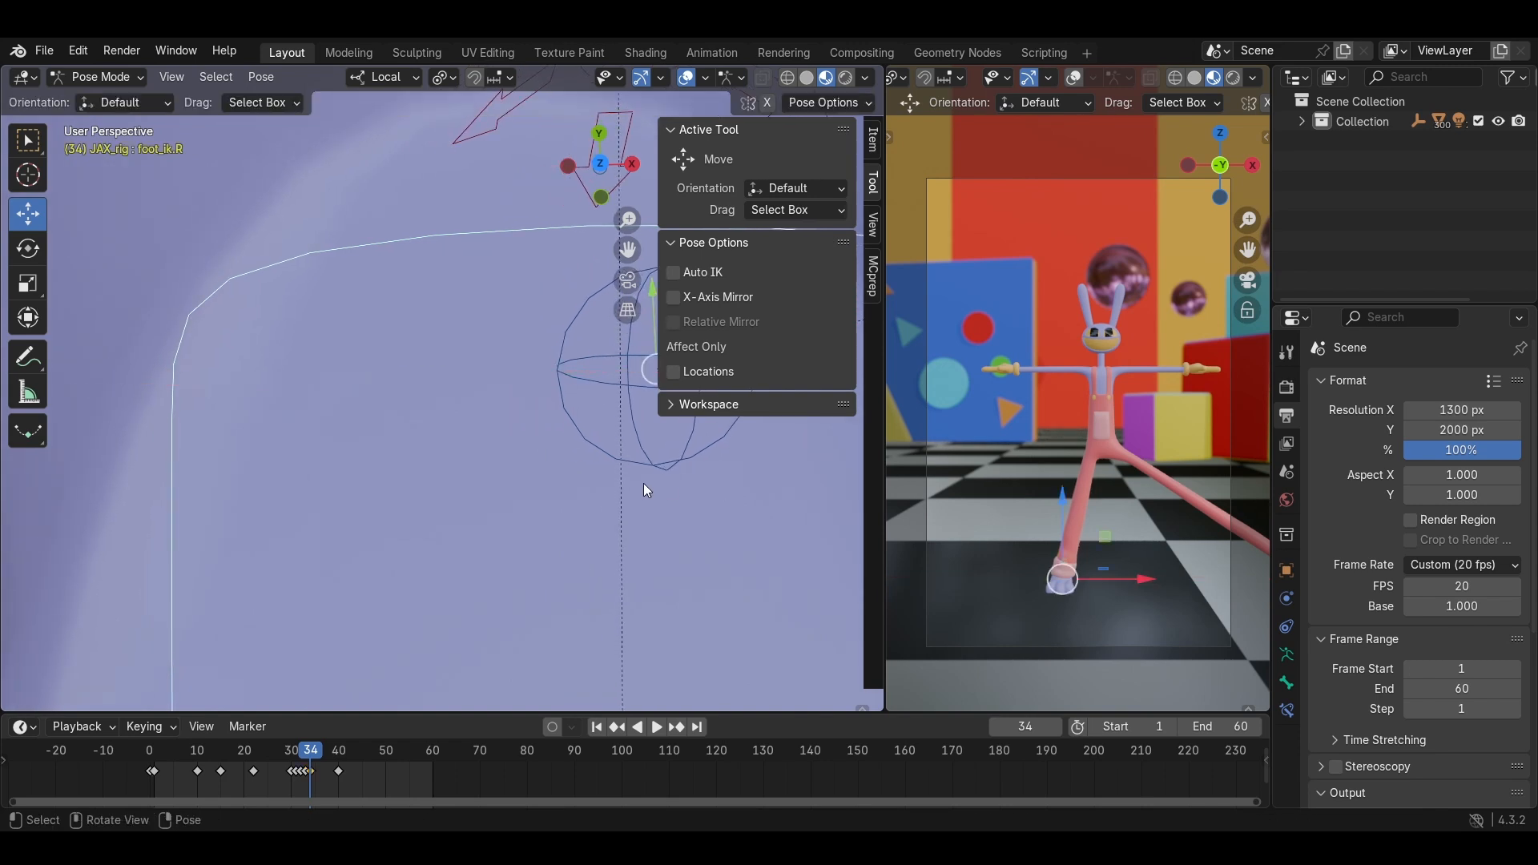
At frame 35, realign the right foot's IK control along local X with its planted placement and keyframe it.
key("Right")
key("g")
key("x")
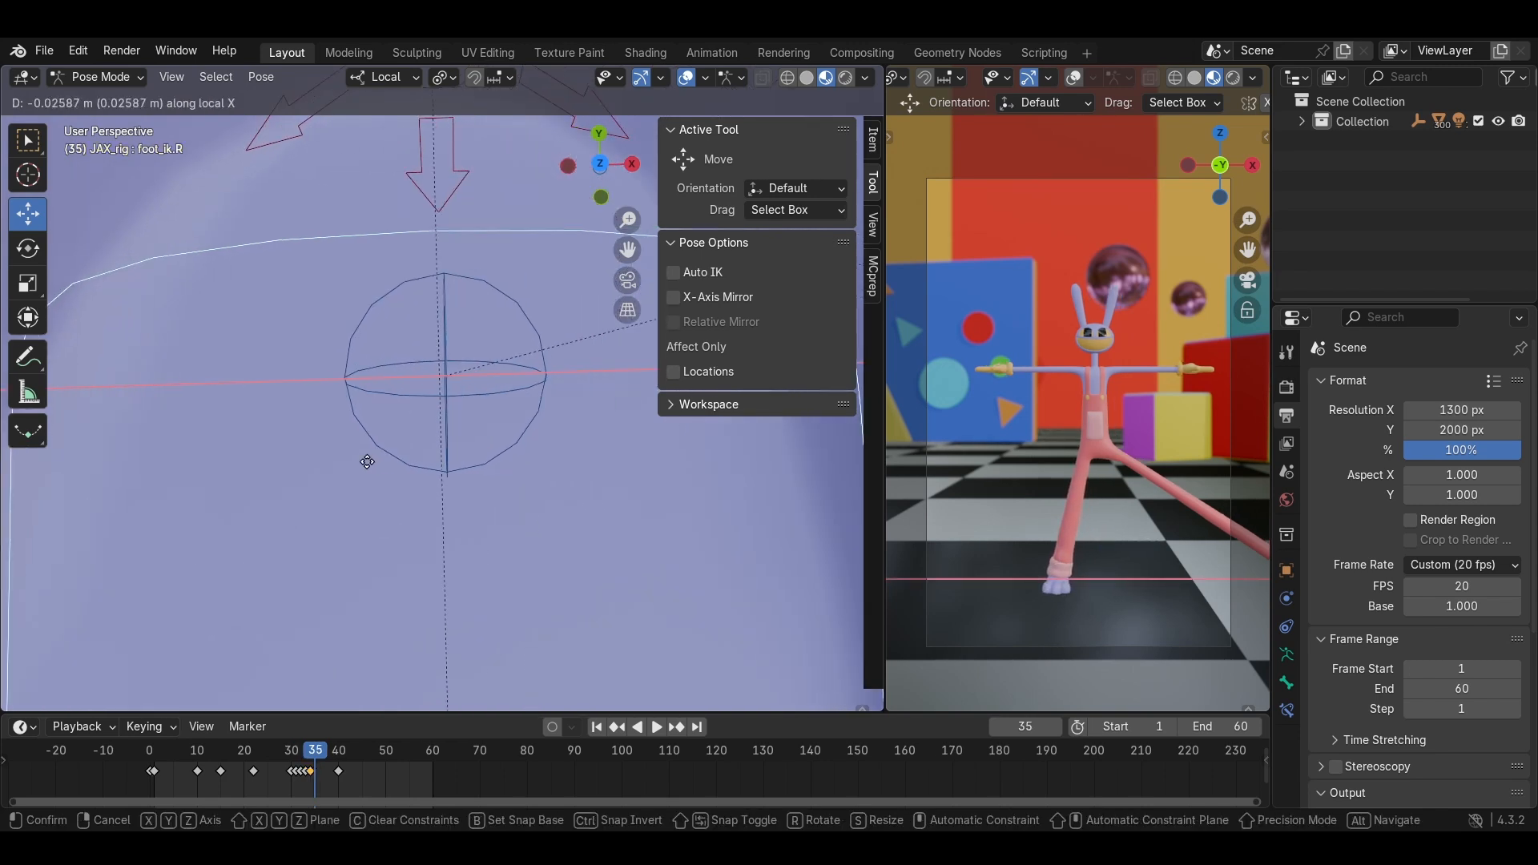
left_click(367, 462)
left_click_drag(529, 378, 744, 471)
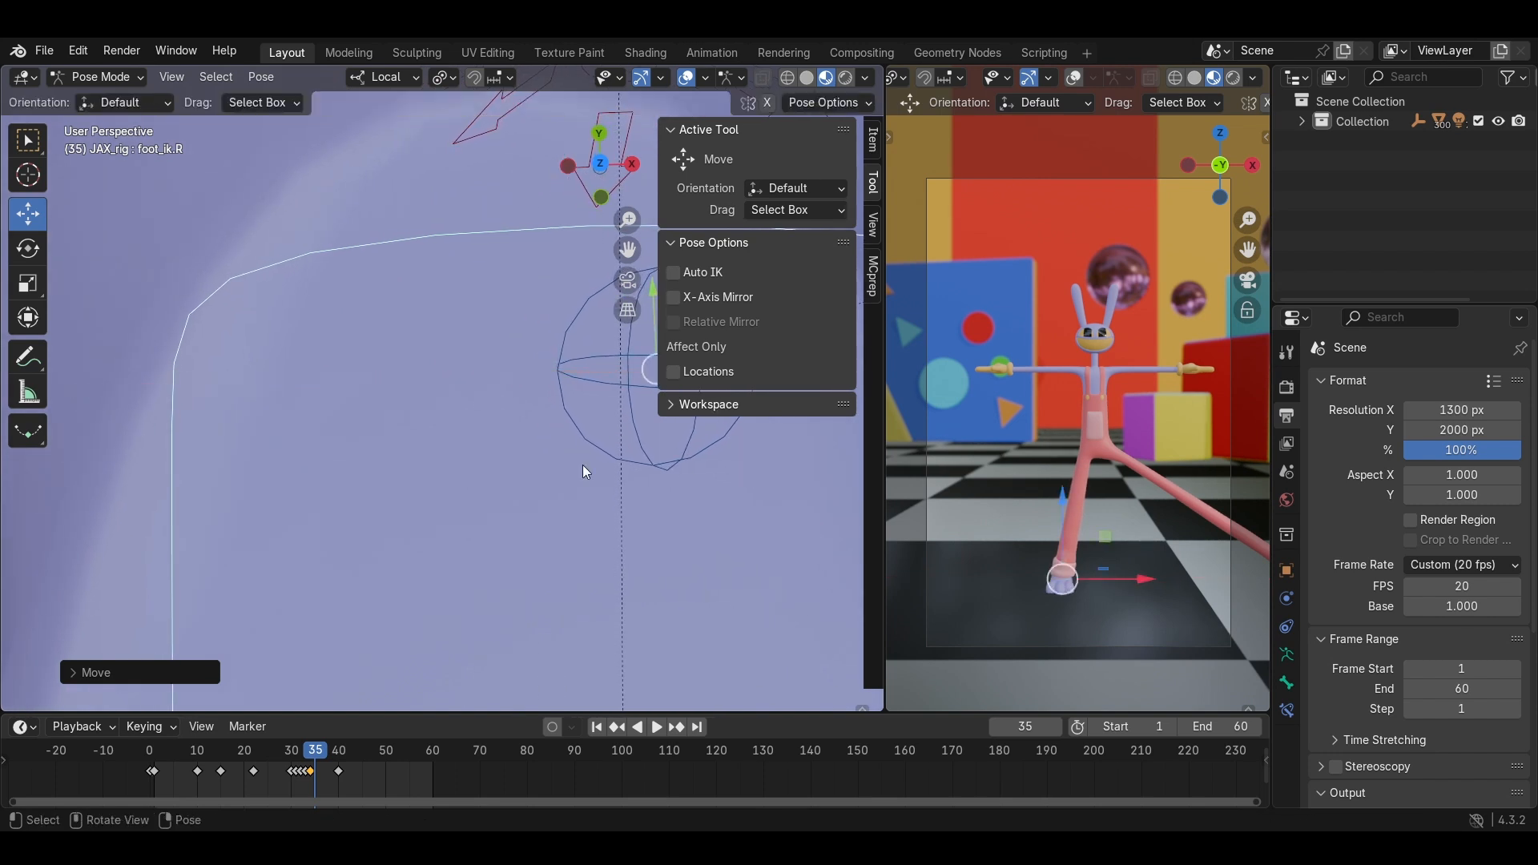
key("i")
Step through frames 36 to 40 to check that the right foot stays planted, and examine both legs at frame 40.
key("Right")
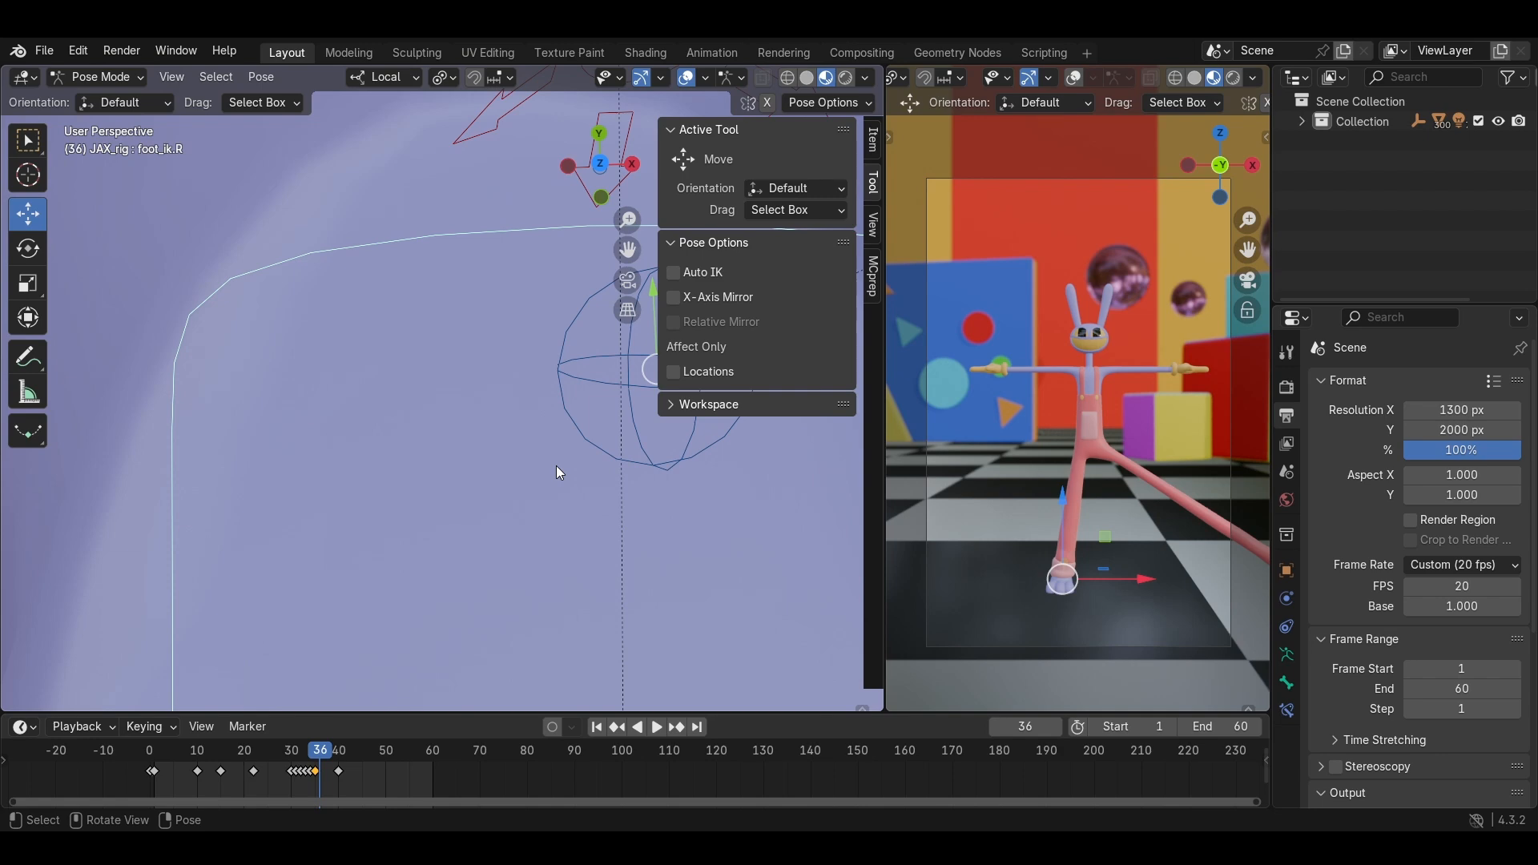
key("Right")
key("Right")
key("Right")
key("Right")
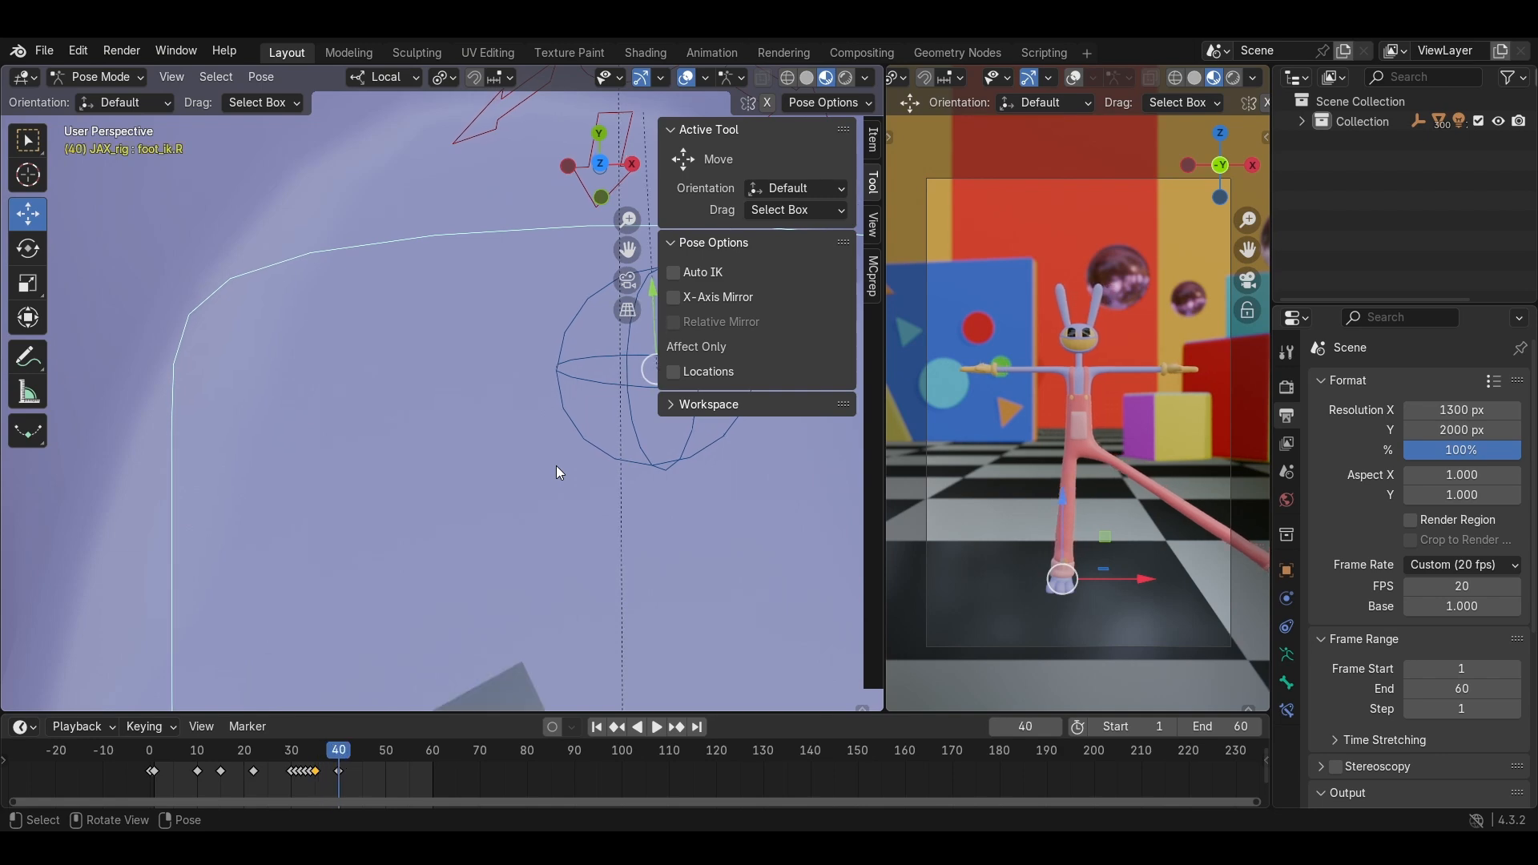
scroll(555, 464, "down", 16)
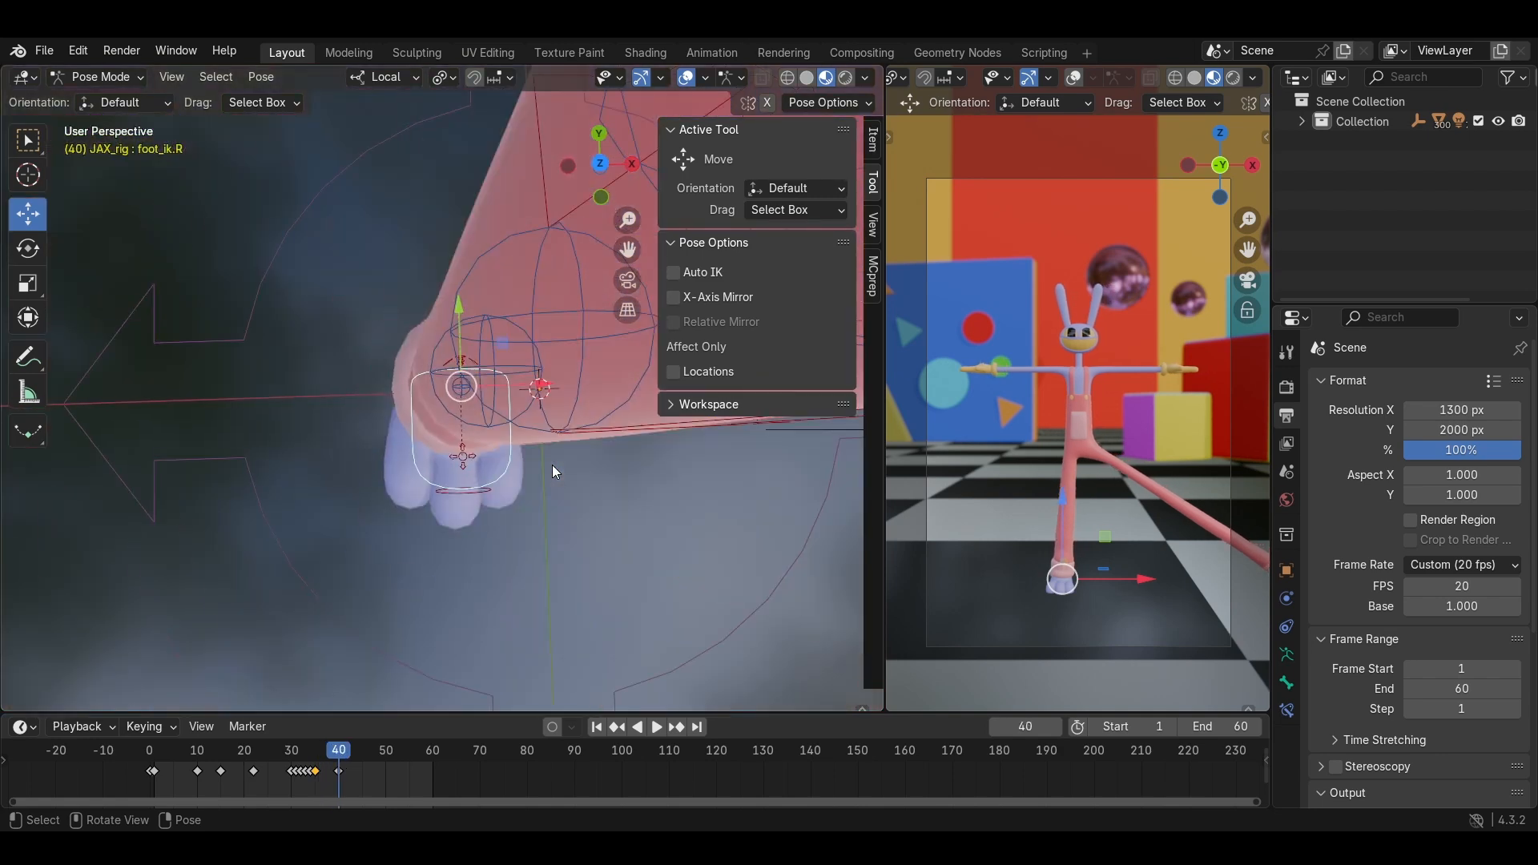
scroll(551, 465, "down", 5)
middle_click_drag(551, 465, 442, 486, "shift")
middle_click_drag(442, 485, 442, 395)
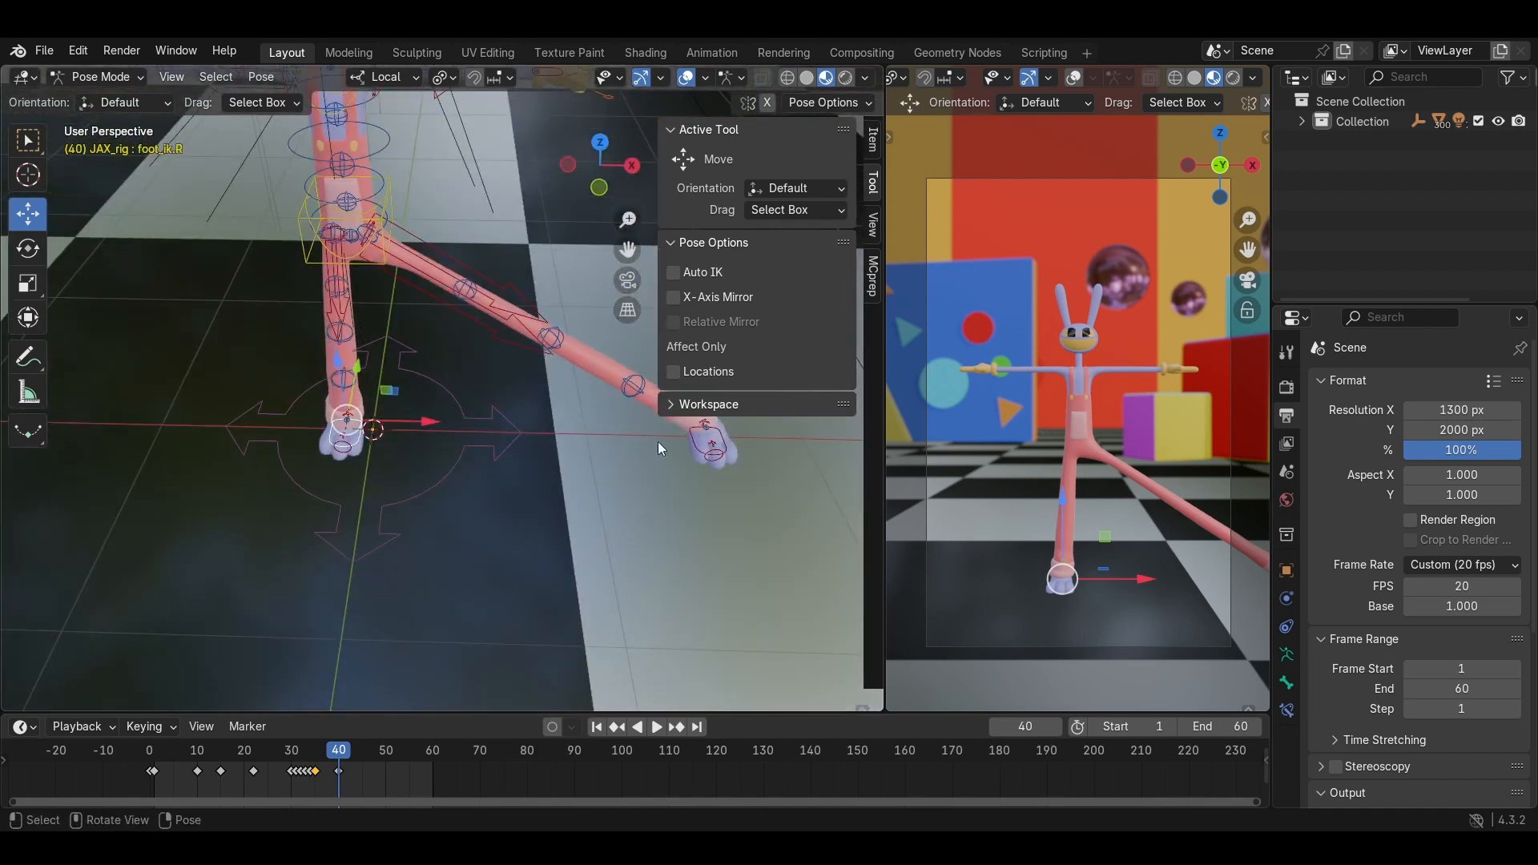
middle_click_drag(591, 470, 528, 473)
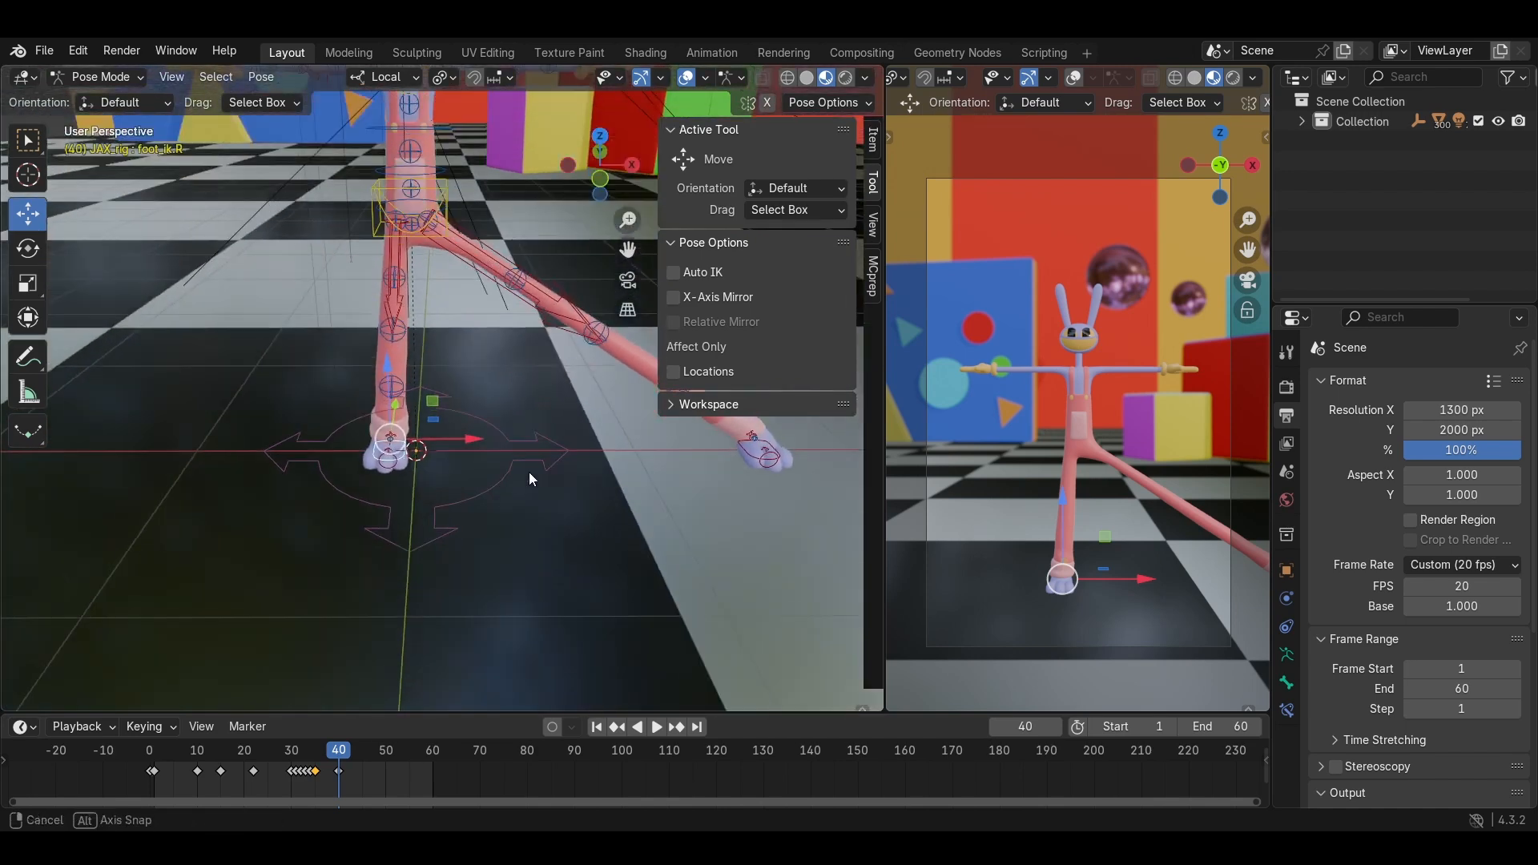
Go to frame 30, select the left foot's IK control and delete its keyframe there.
left_click_drag(337, 754, 294, 753)
middle_click_drag(617, 565, 410, 553, "shift")
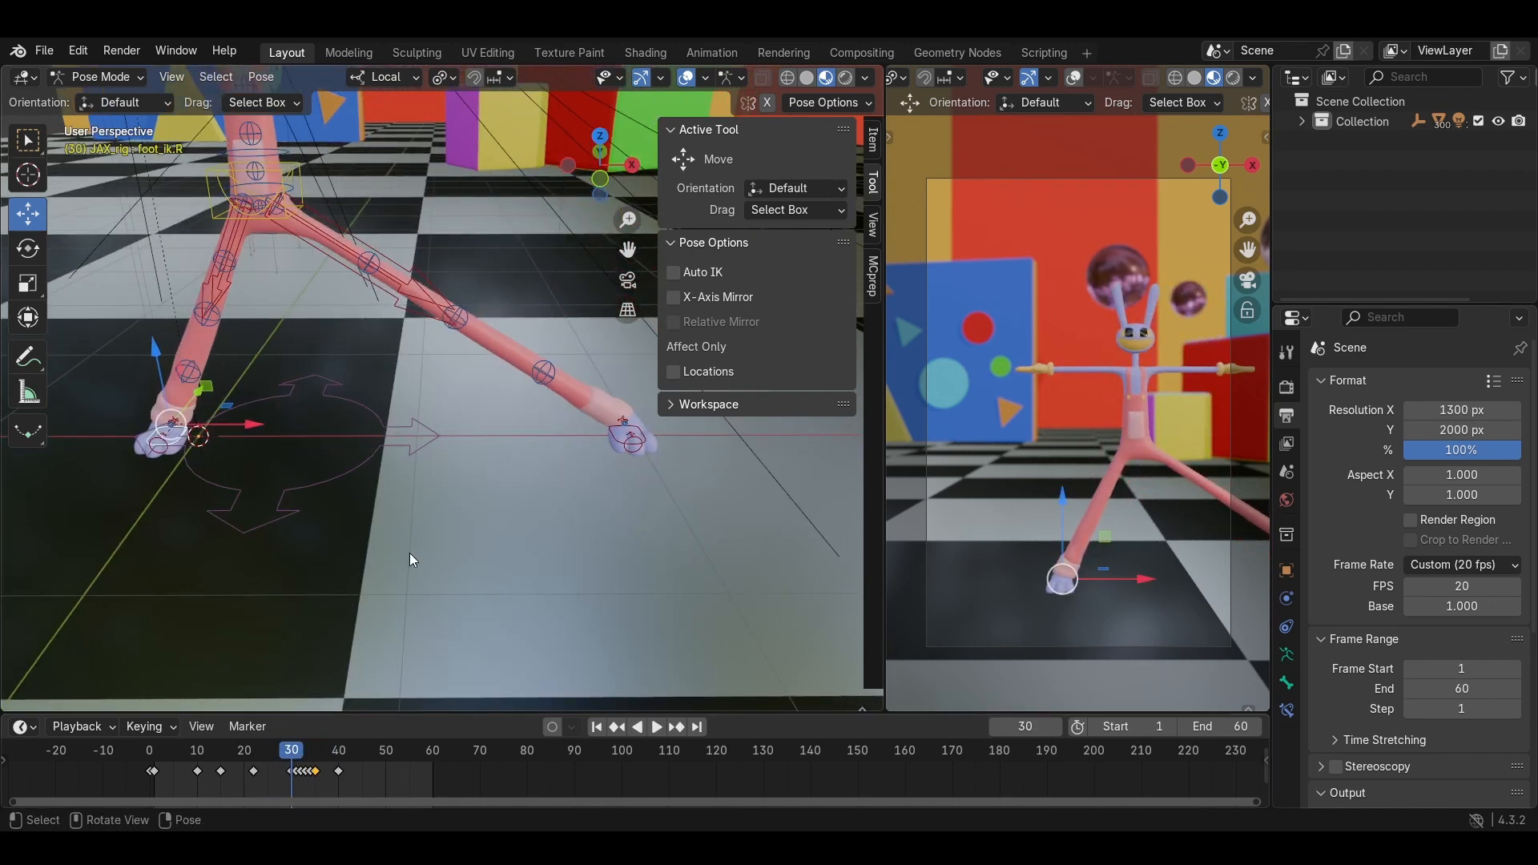
left_click(634, 441)
middle_click_drag(634, 441, 503, 457)
scroll(593, 512, "down", 1)
scroll(503, 456, "up", 3)
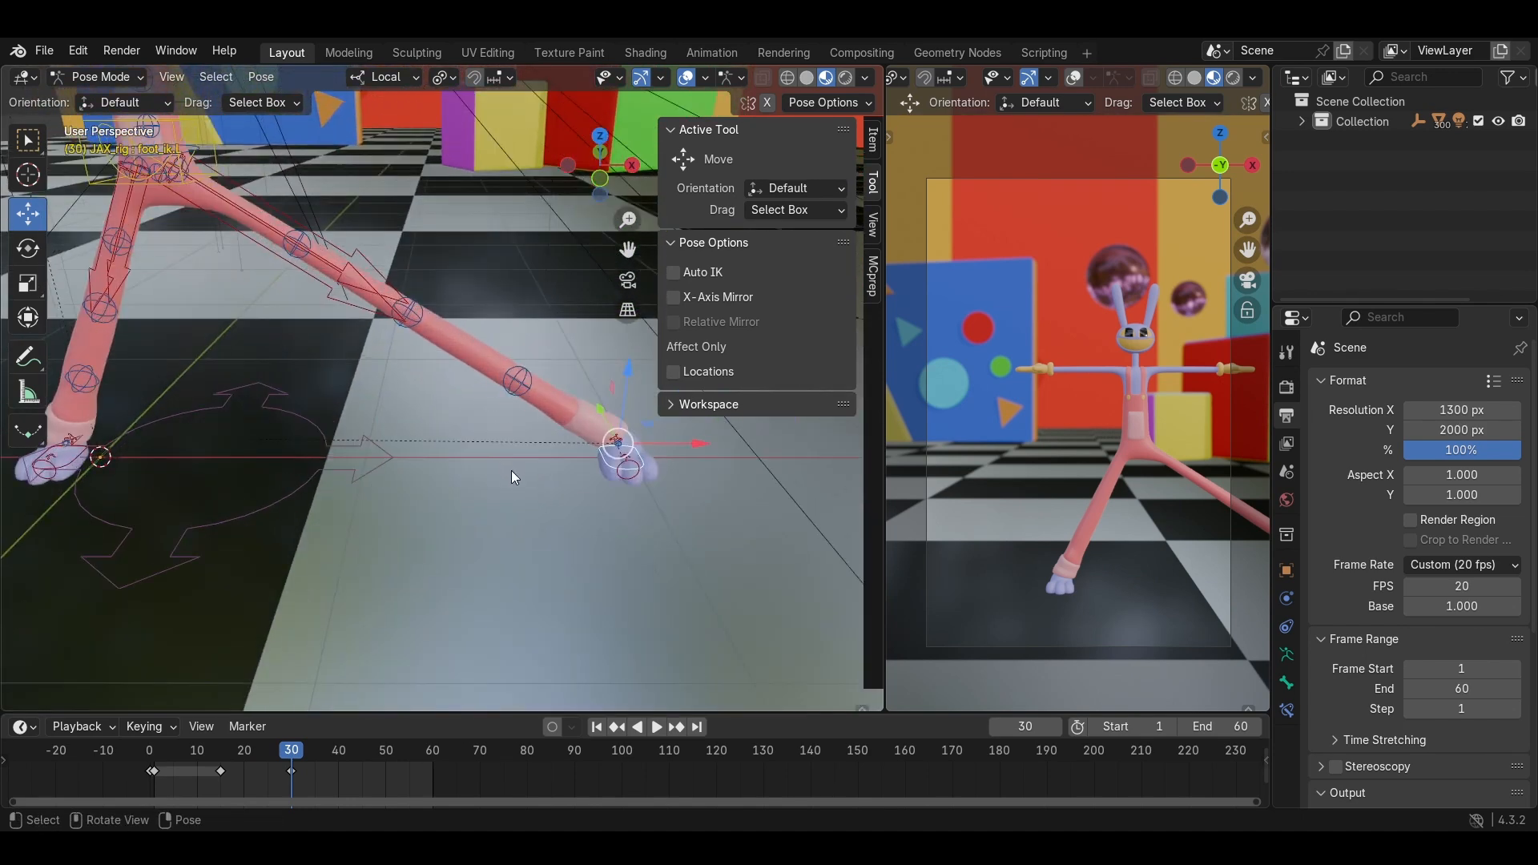
right_click(292, 771)
left_click(289, 758)
middle_click_drag(343, 530, 484, 488)
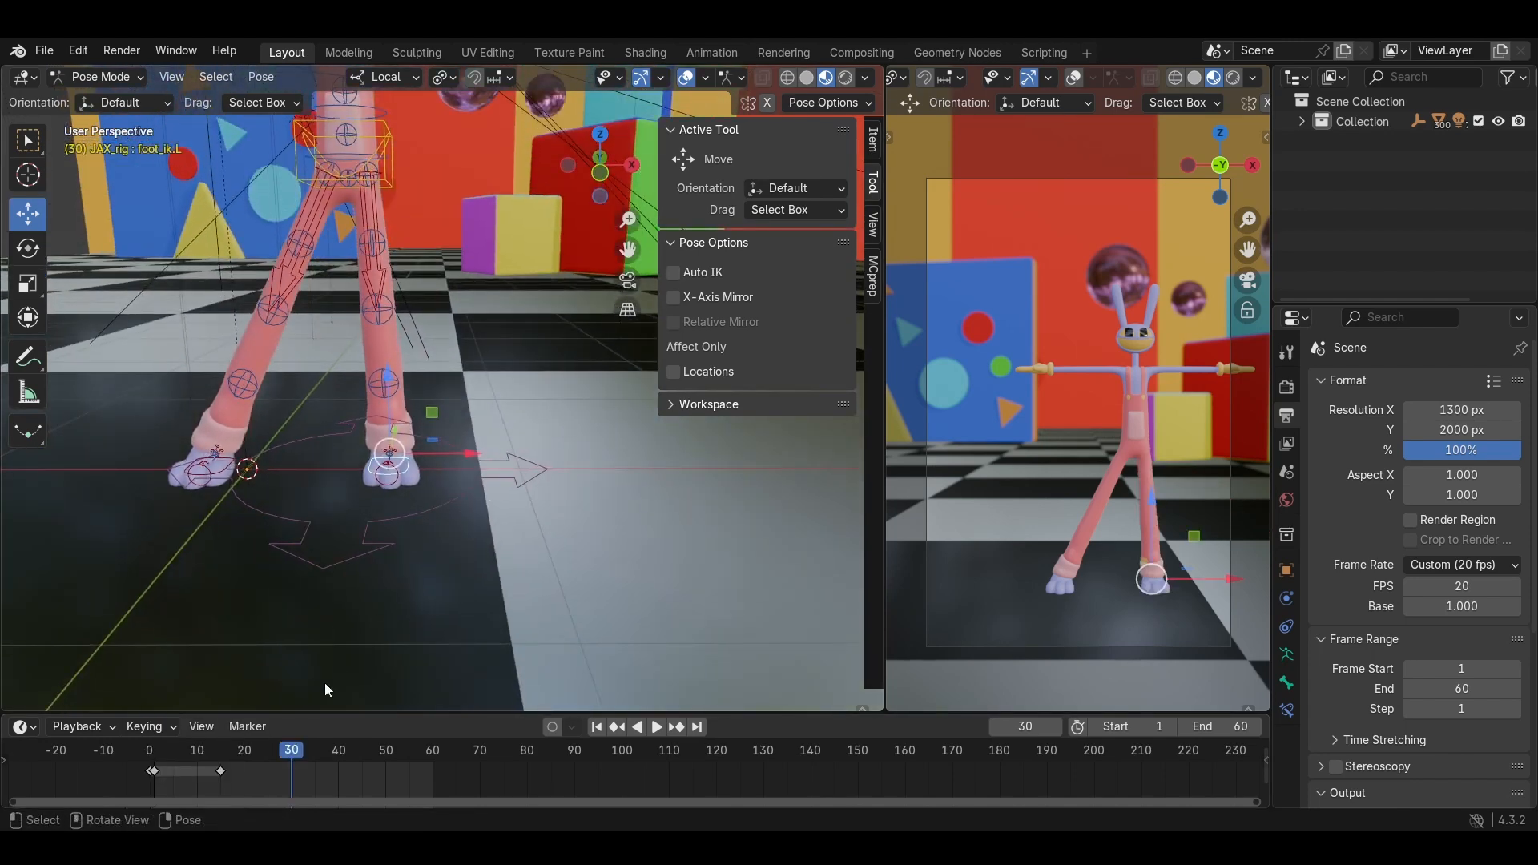
left_click(221, 754)
middle_click_drag(761, 449, 476, 419, "shift")
scroll(516, 545, "up", 3)
scroll(497, 393, "up", 4)
scroll(550, 405, "up", 4)
scroll(546, 314, "up", 4)
middle_click_drag(476, 420, 519, 445)
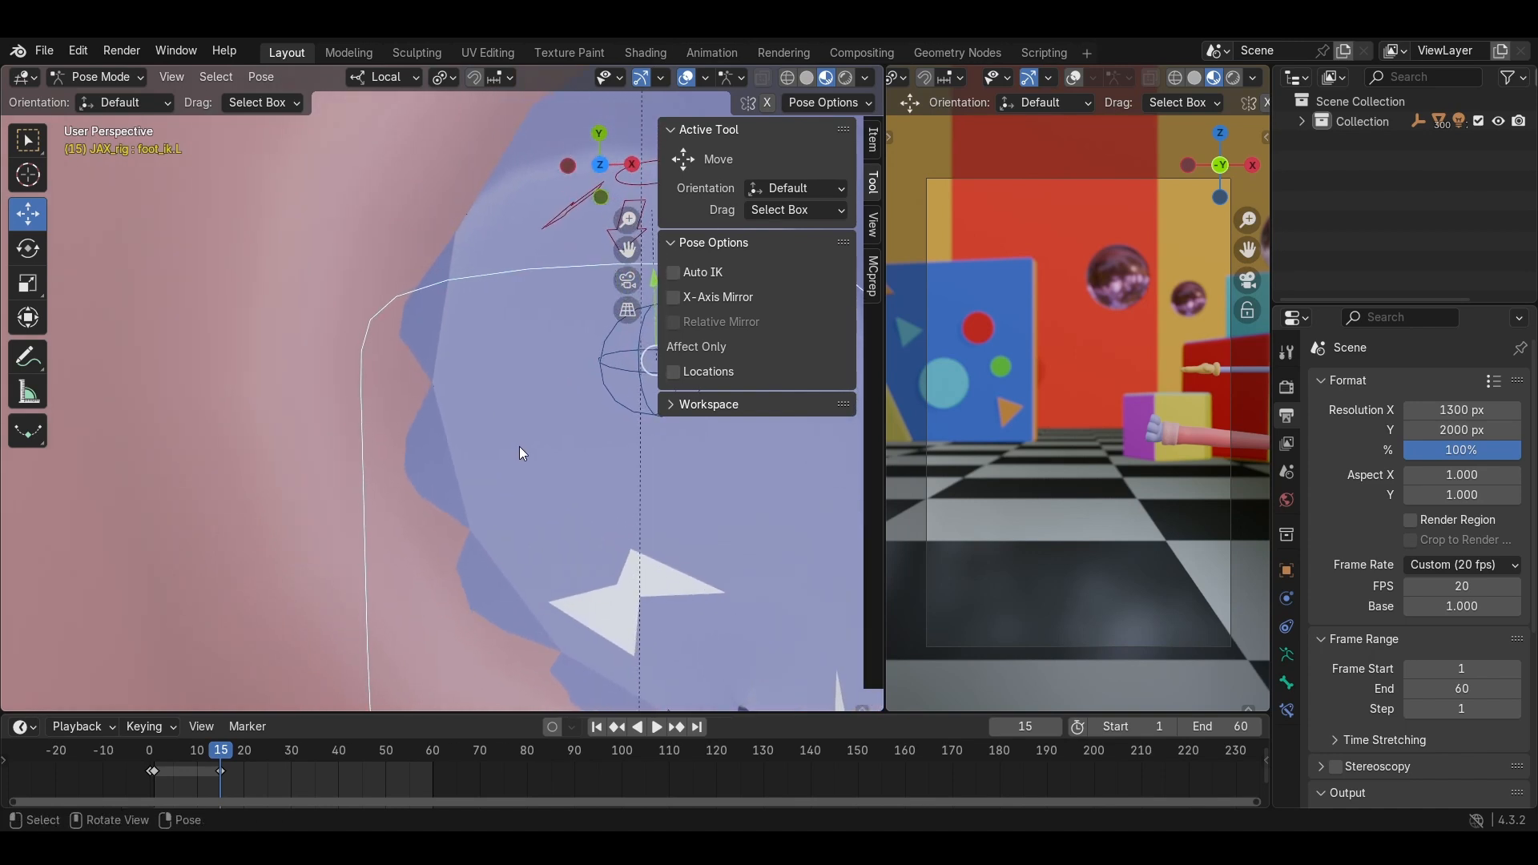
left_click(338, 752)
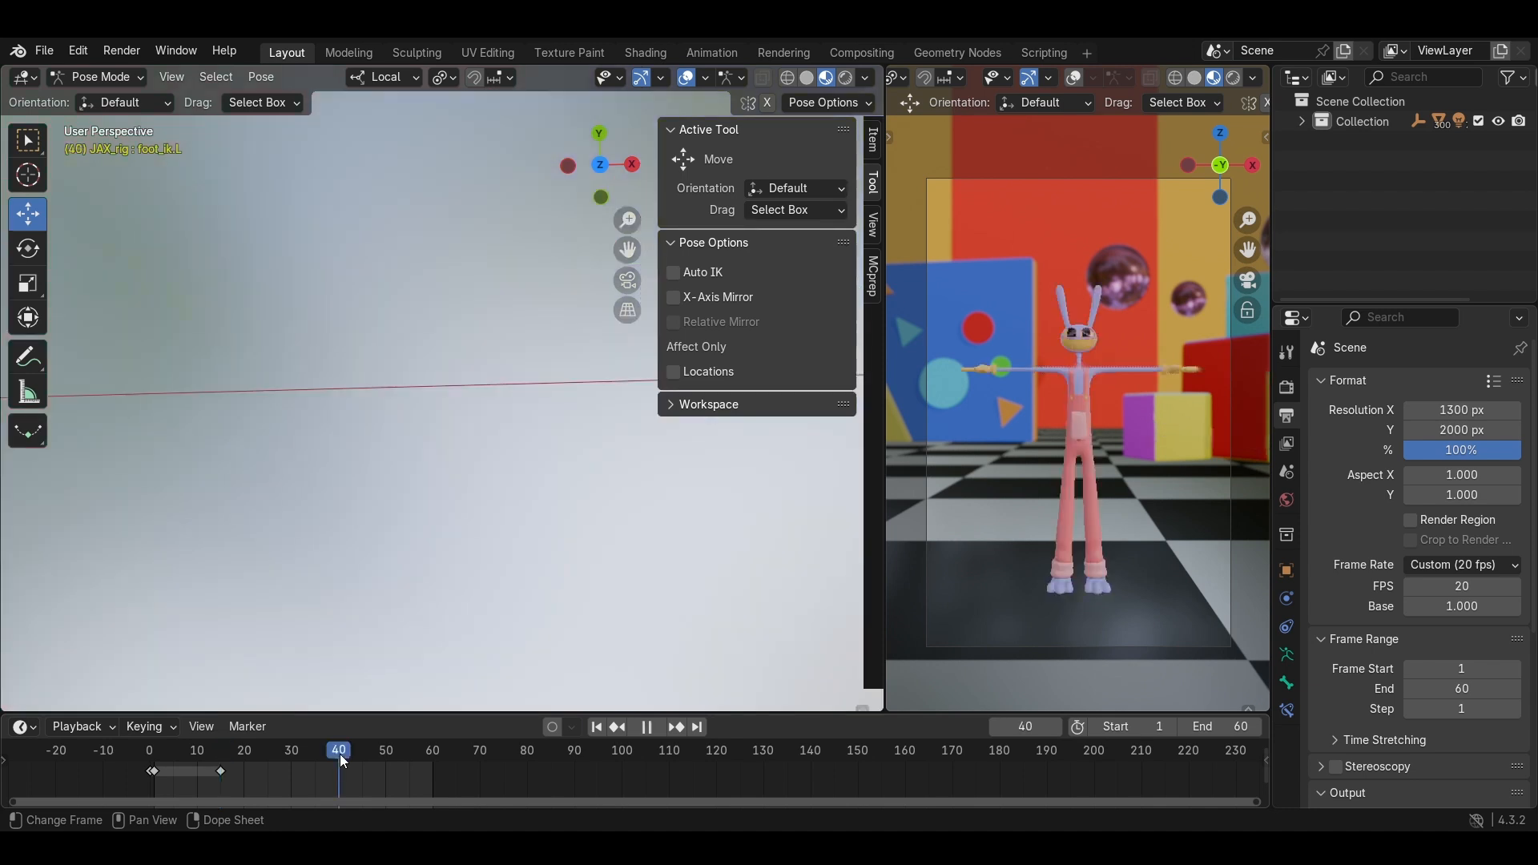
key("g")
key("x")
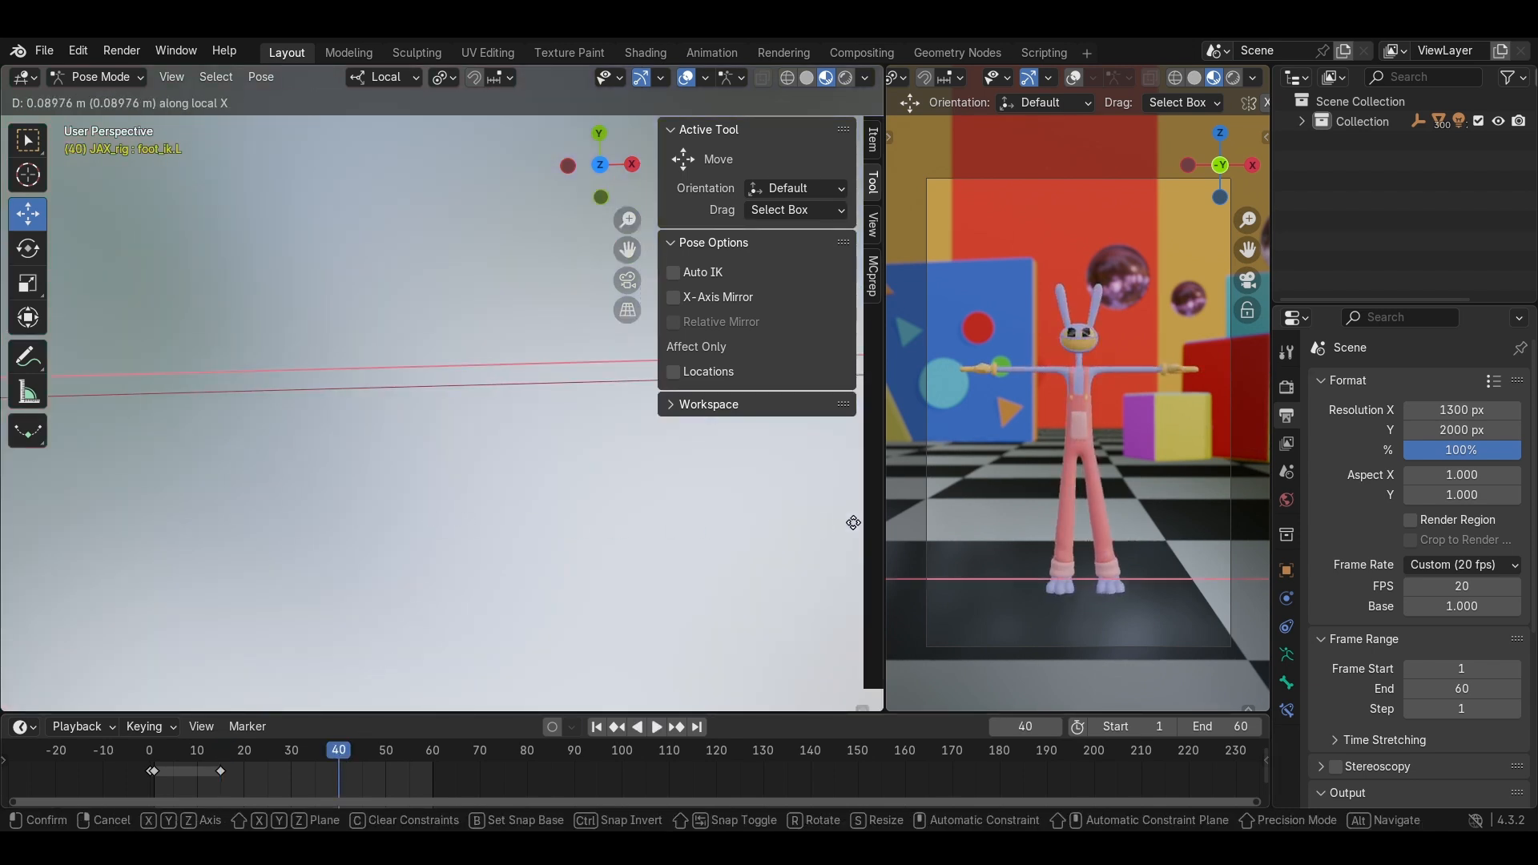
right_click(724, 520)
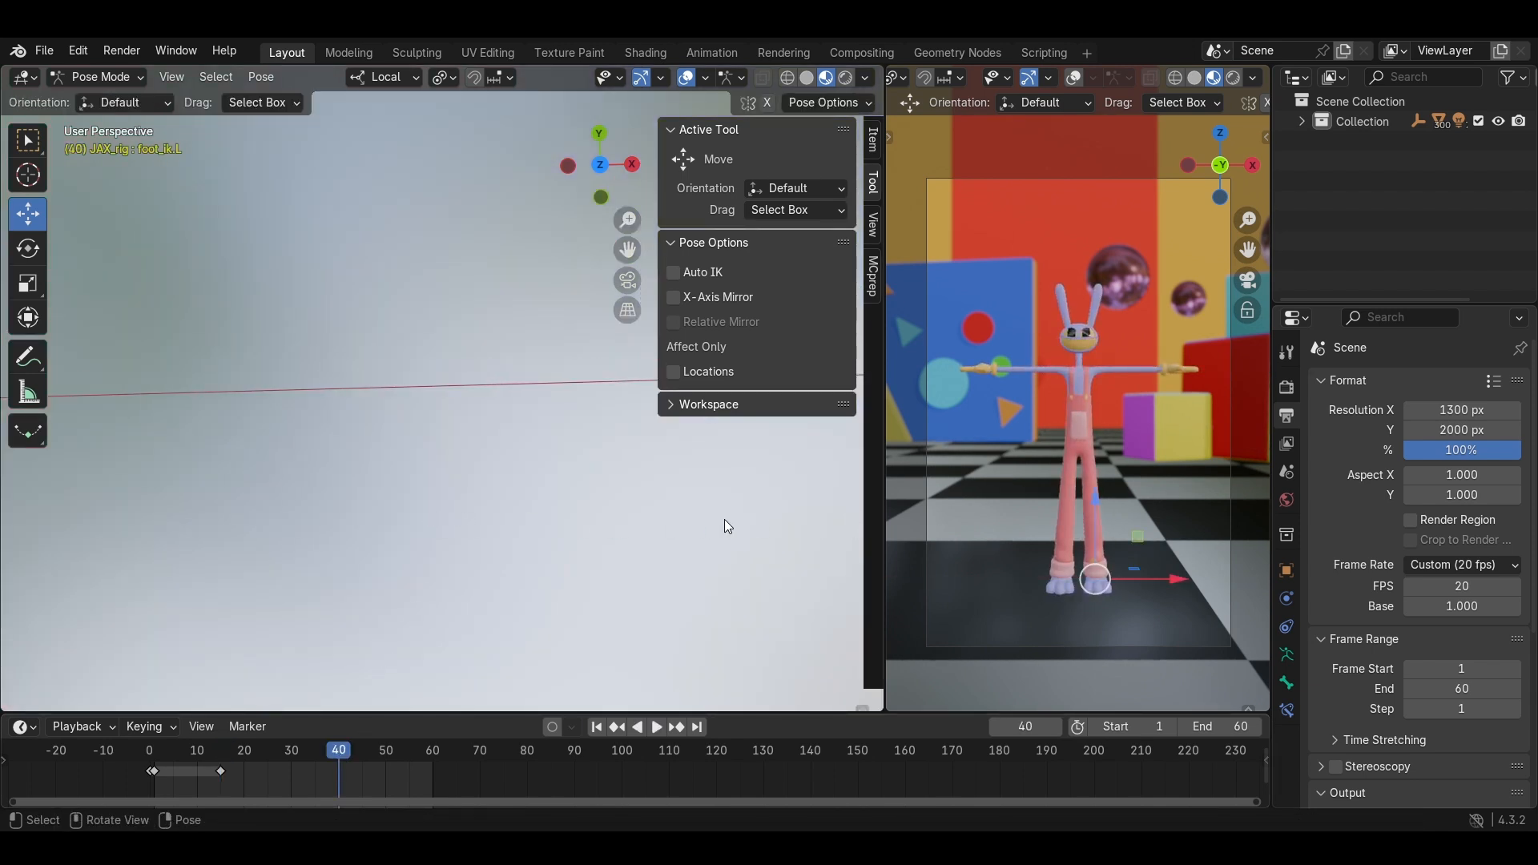
scroll(724, 521, "down", 6)
scroll(724, 519, "down", 4)
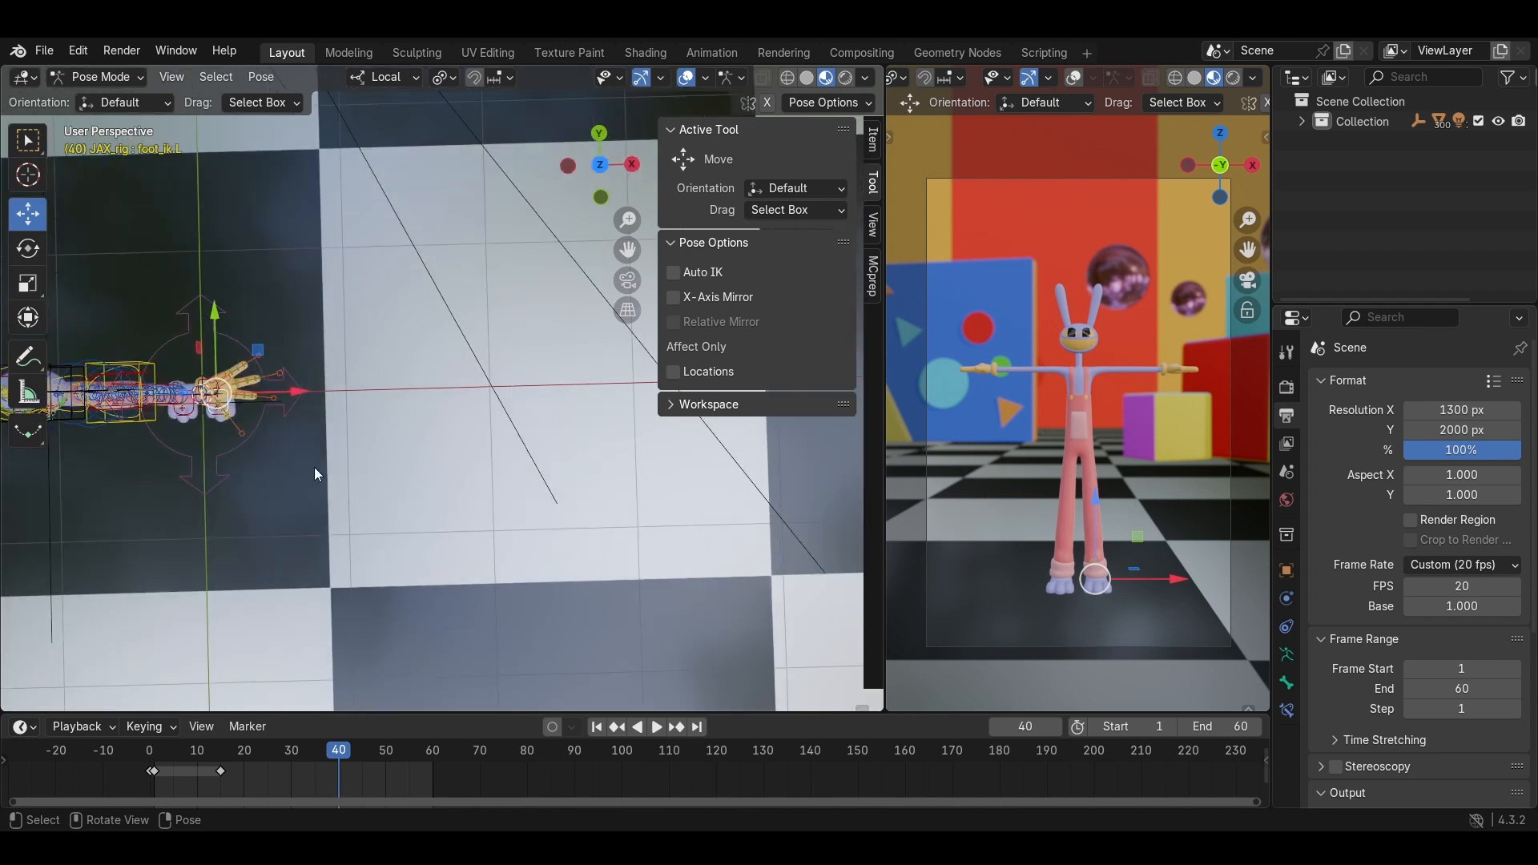
Check the keyframes of the right toe, right foot and root controls, then reselect the left foot's IK control at frame 30.
left_click(195, 411)
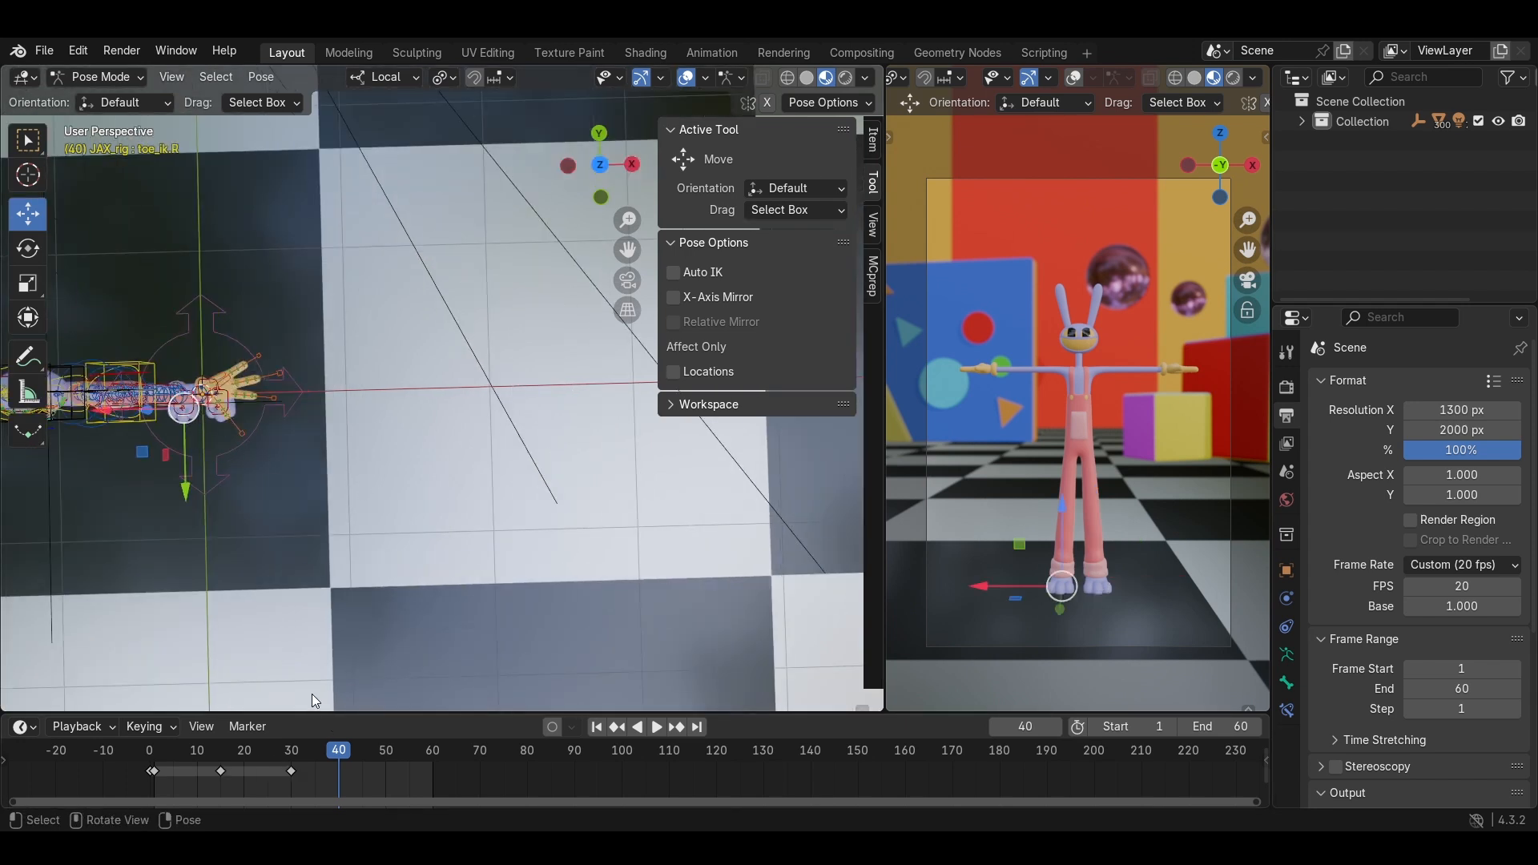
left_click(200, 415)
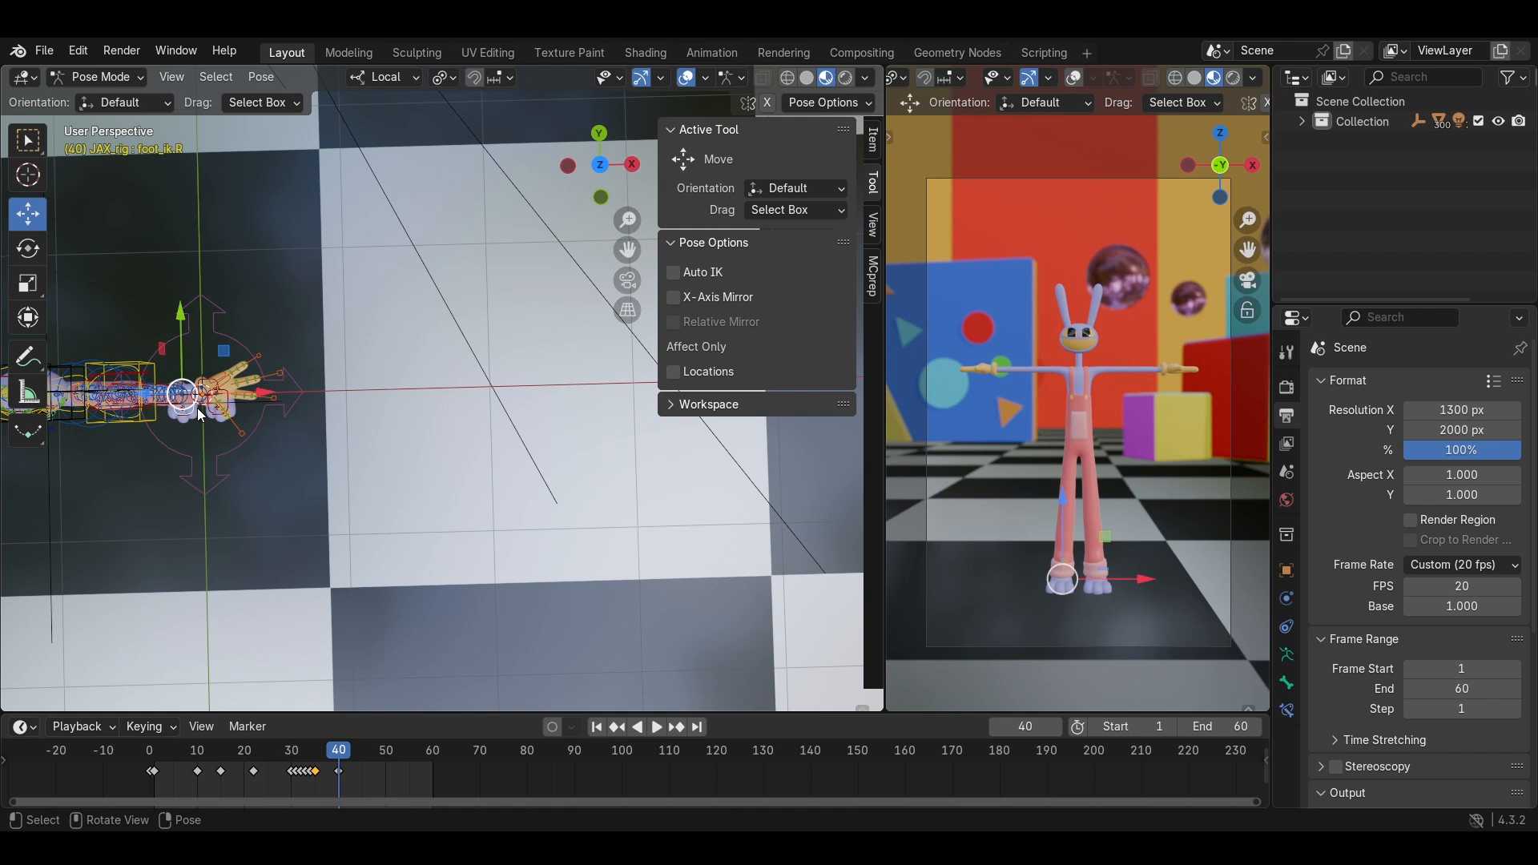
left_click_drag(322, 754, 291, 759)
left_click(280, 466)
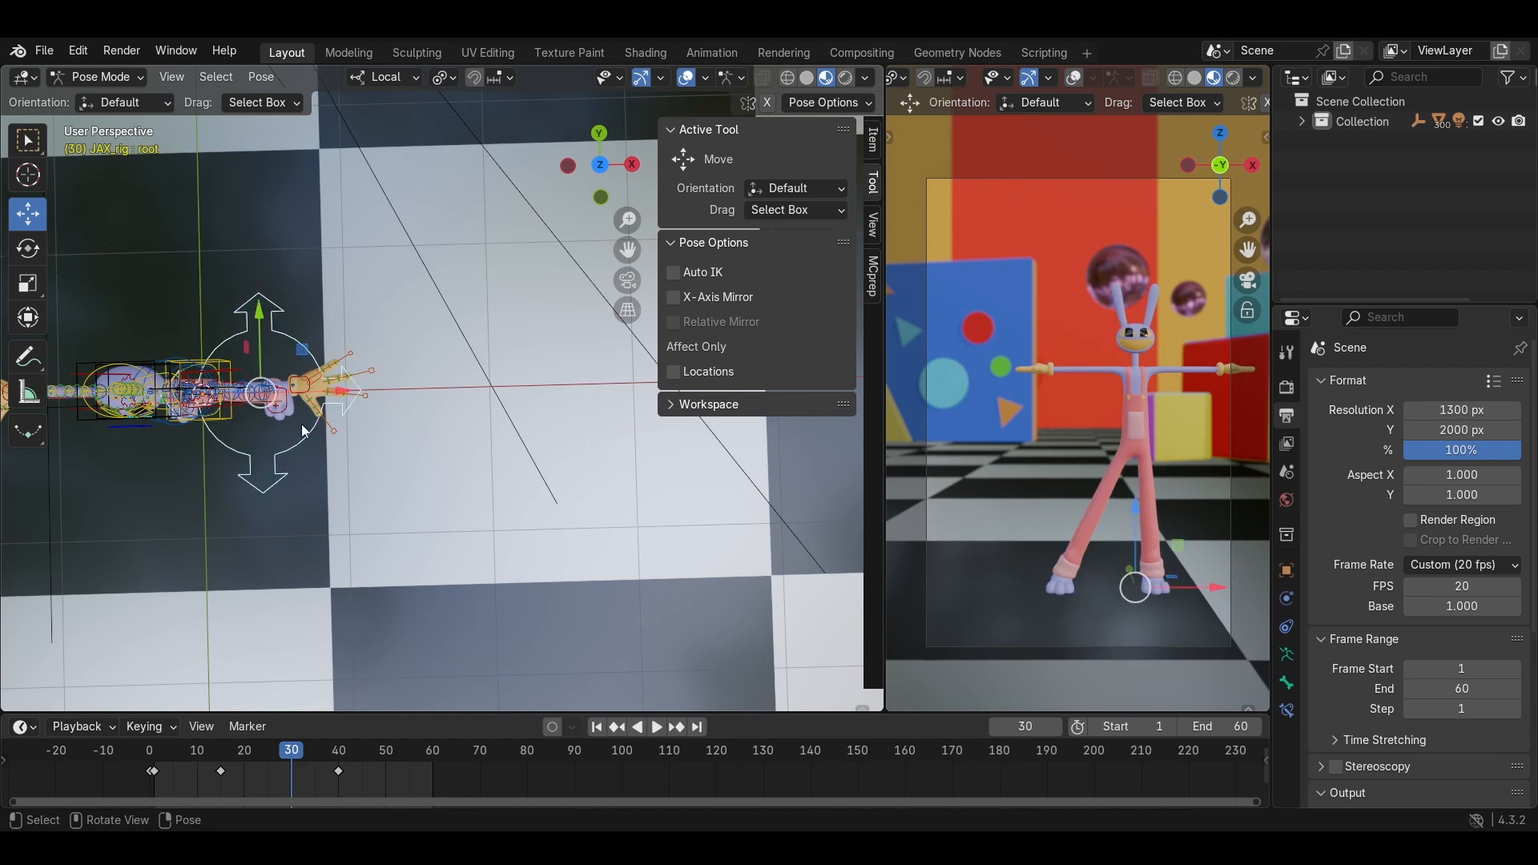
left_click(287, 401)
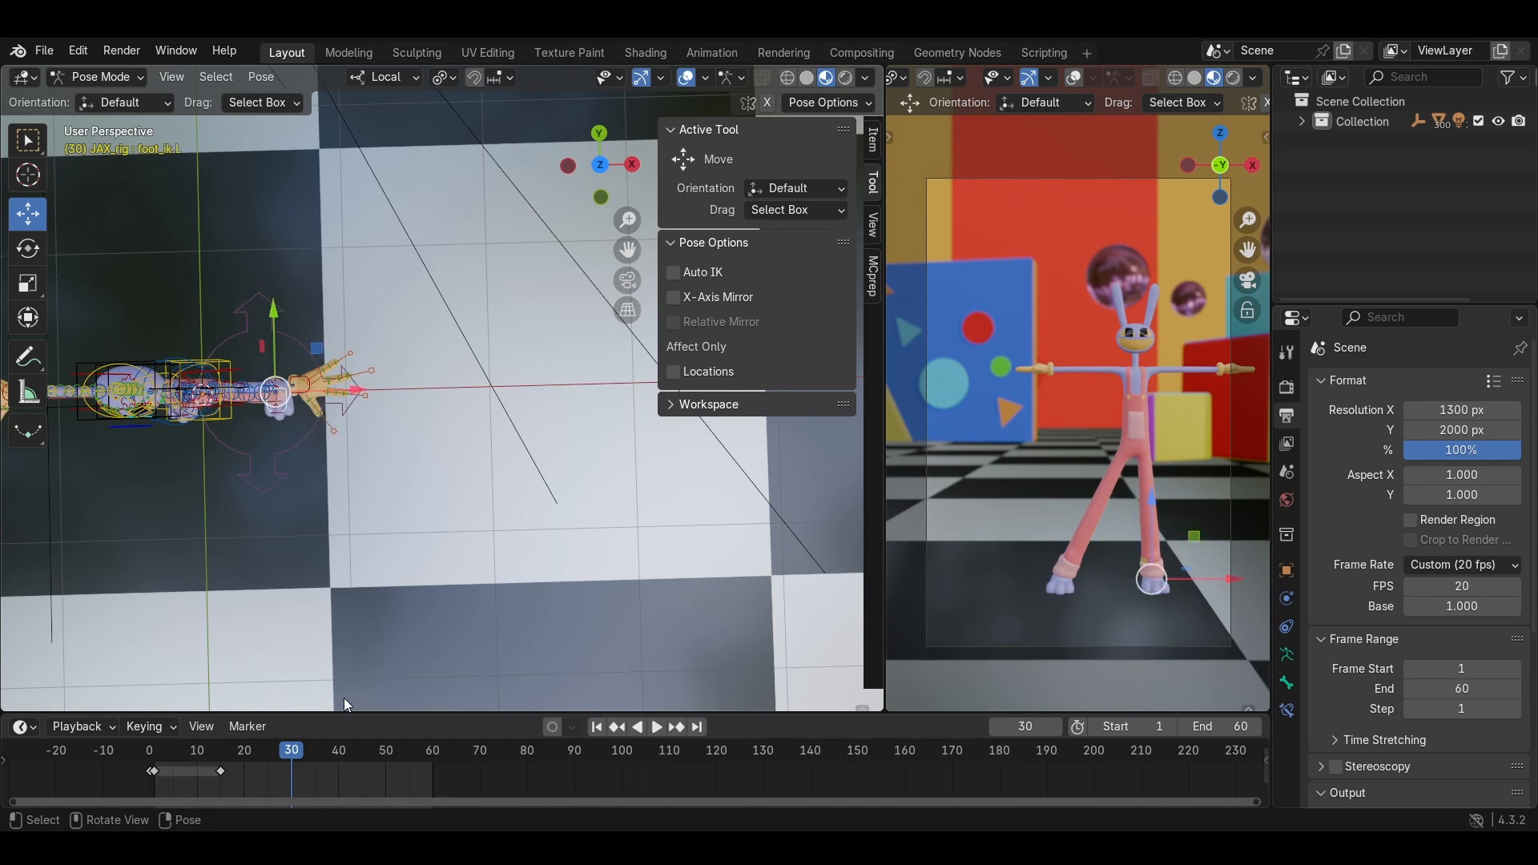
Go to frame 15 and examine the left foot's planted placement up close.
scroll(398, 607, "up", 5)
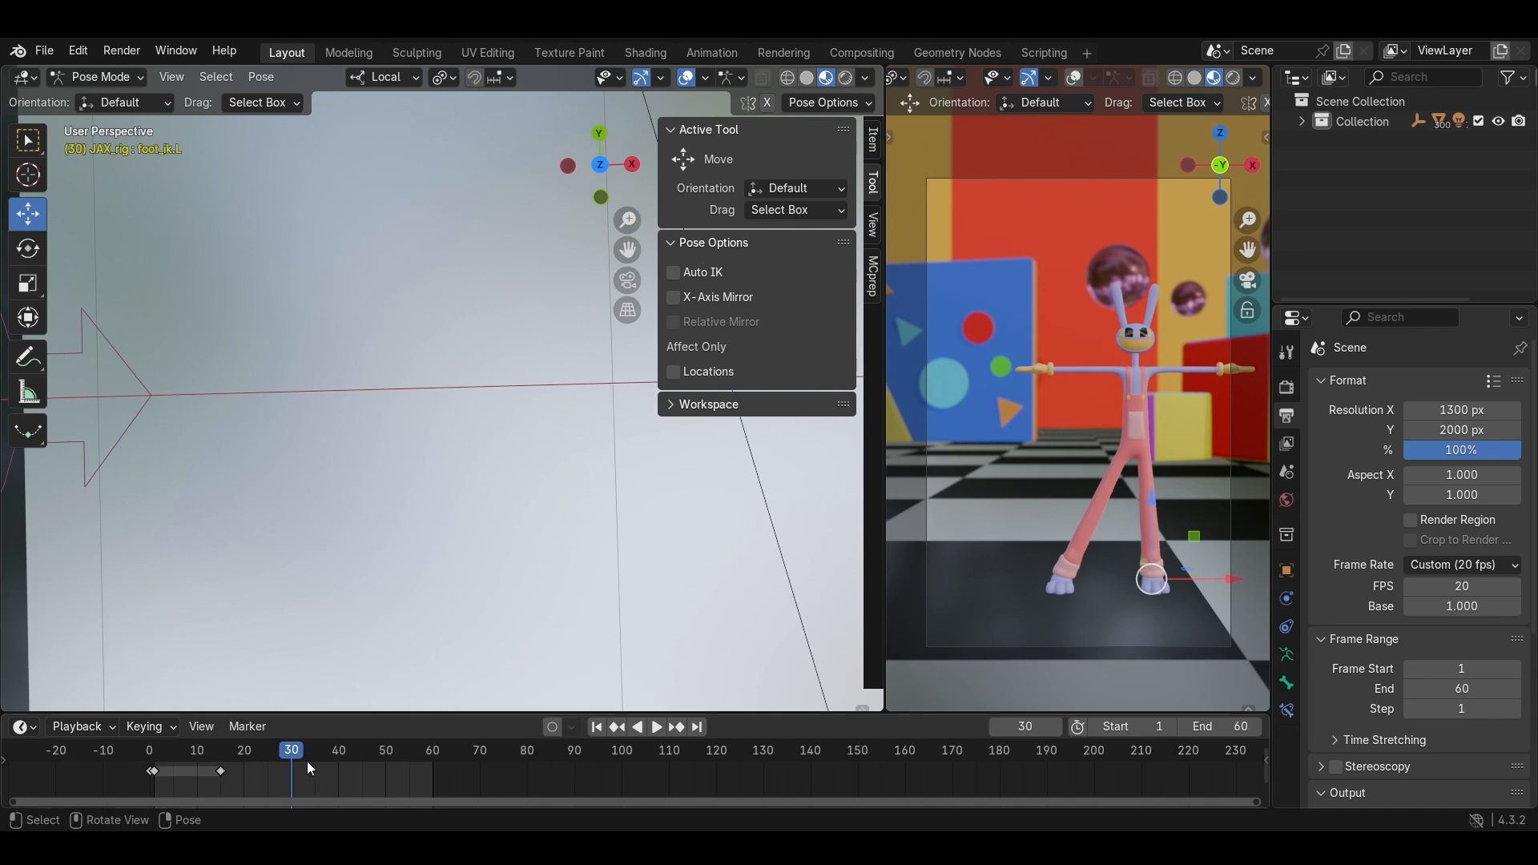
left_click(221, 753)
scroll(438, 556, "up", 8)
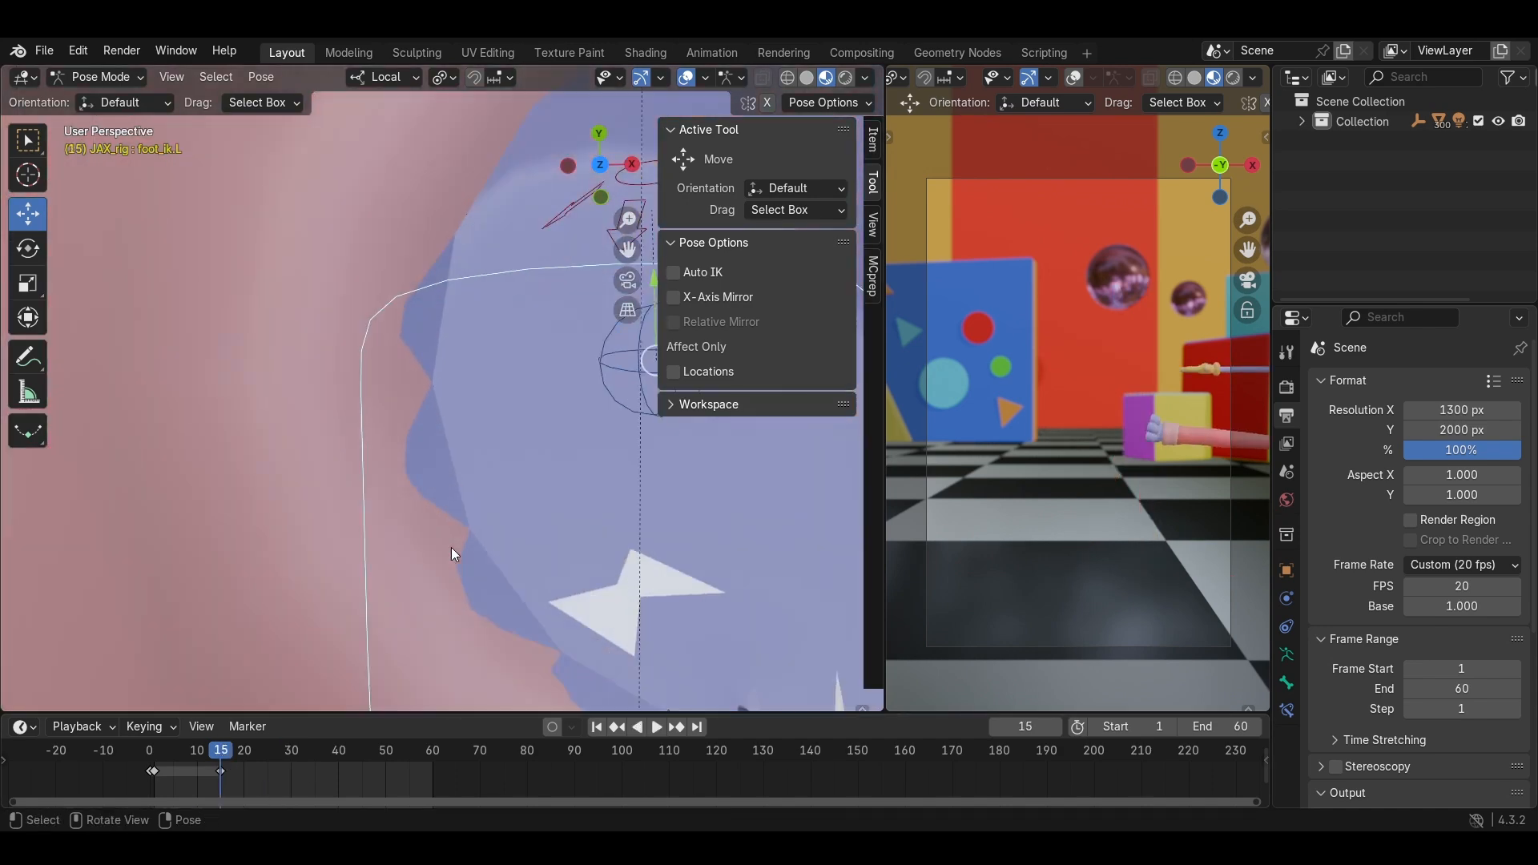
scroll(452, 548, "up", 2)
At frame 30, move the left foot's IK control along local X to match its frame 15 placement and keyframe it.
left_click(290, 753)
key("g")
key("x")
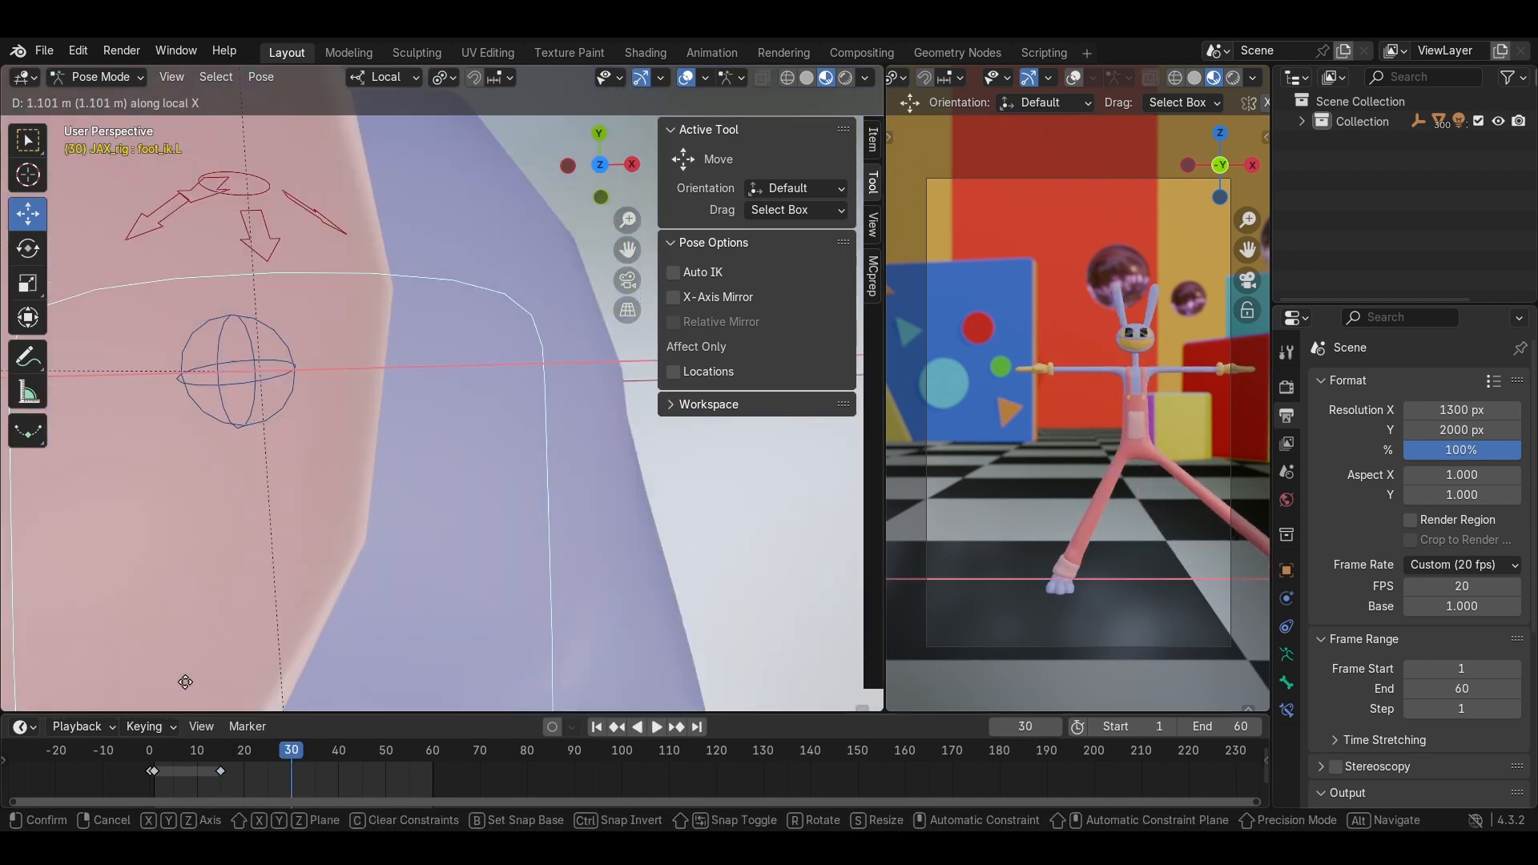
left_click(580, 631)
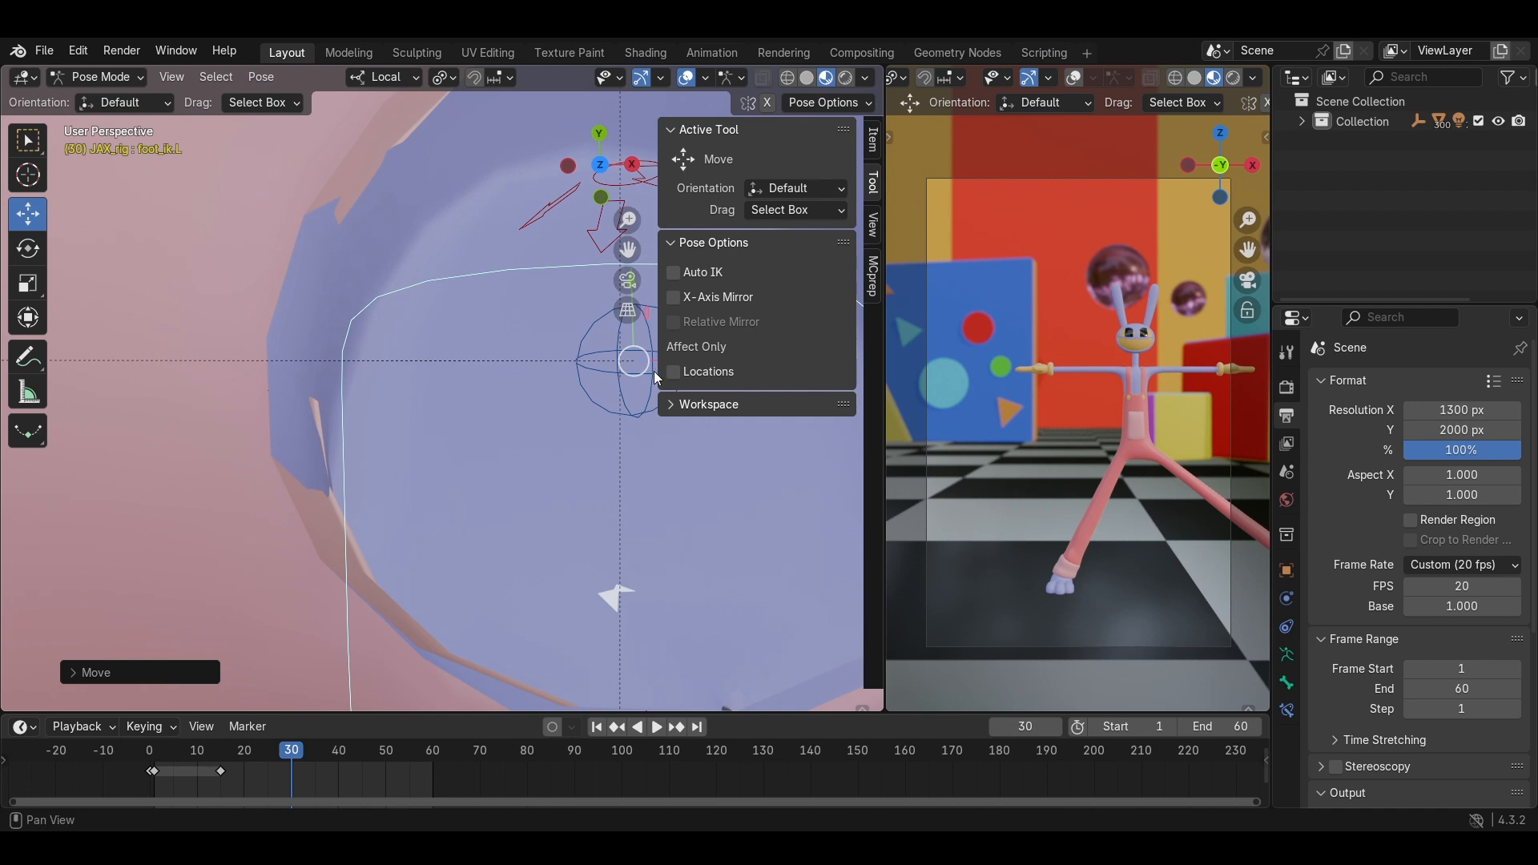
key("g")
key("x")
left_click(290, 435)
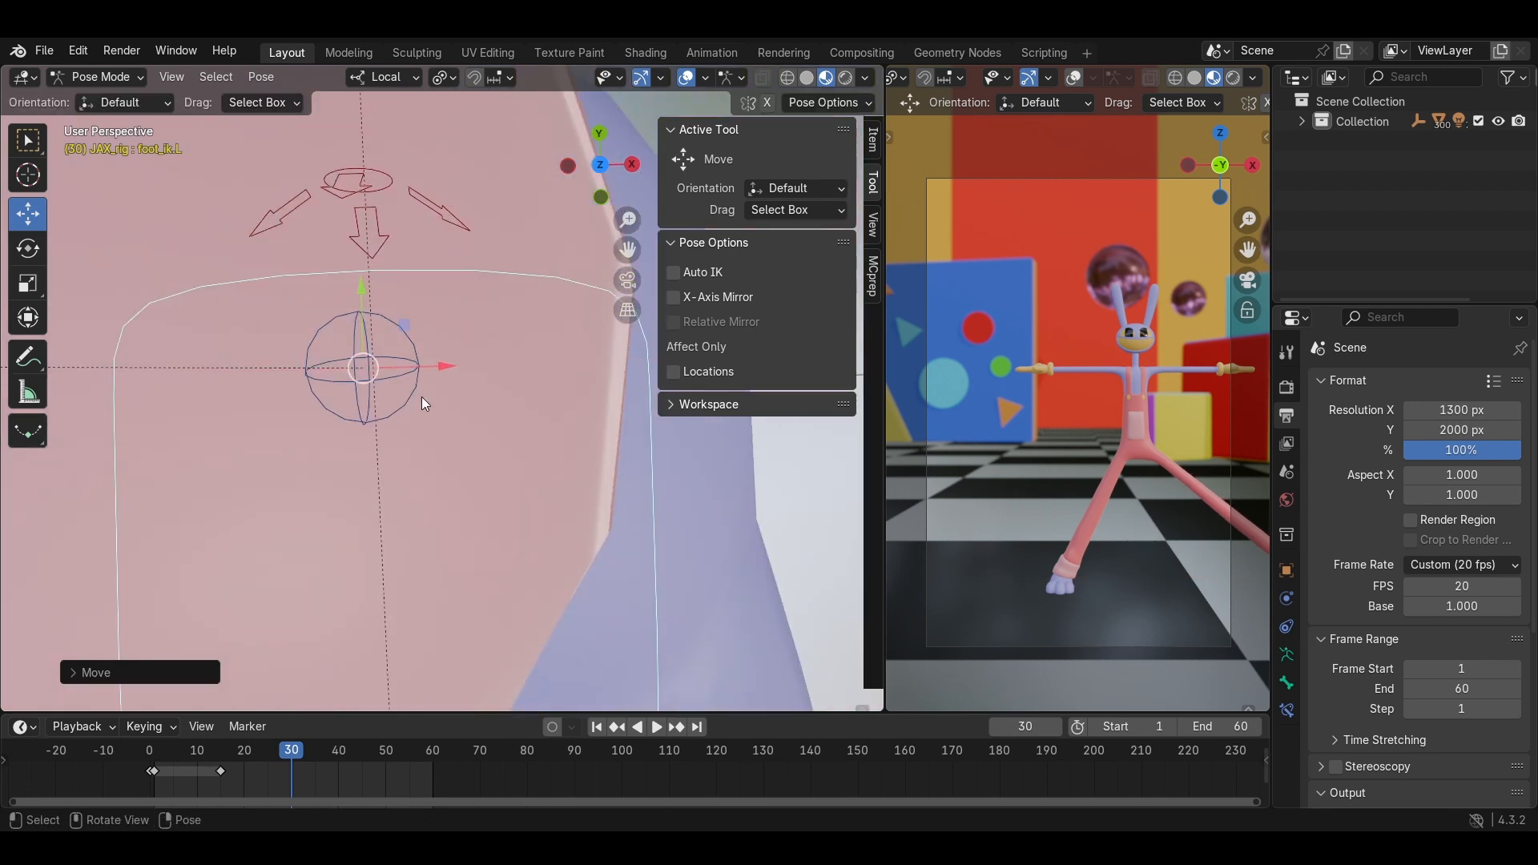
left_click_drag(442, 365, 740, 443)
key("i")
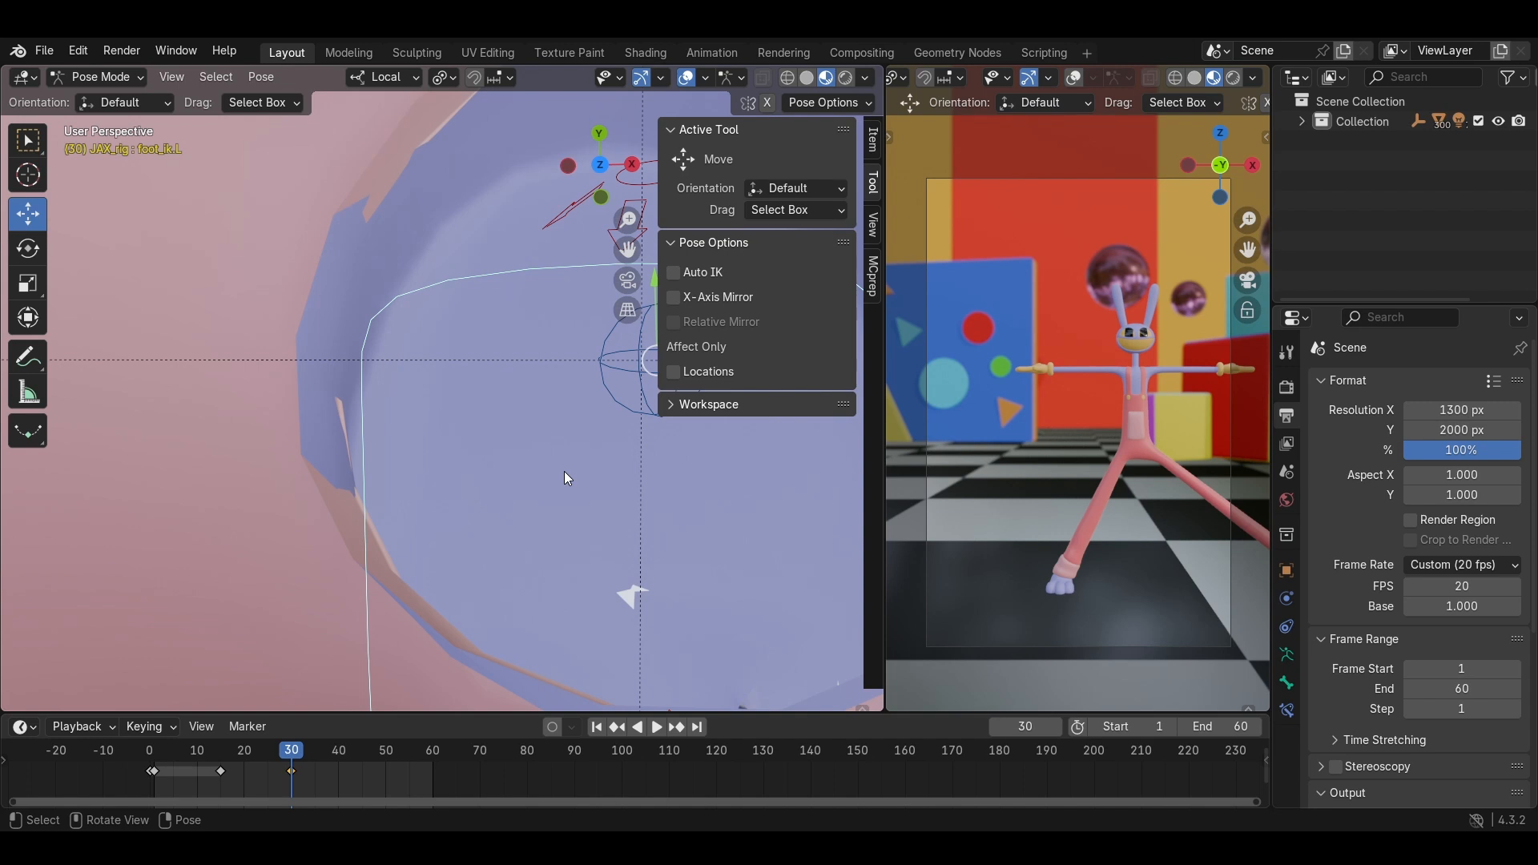
Scrub the frames around 30 and examine how both feet stay planted on the floor.
key("KP_Decimal")
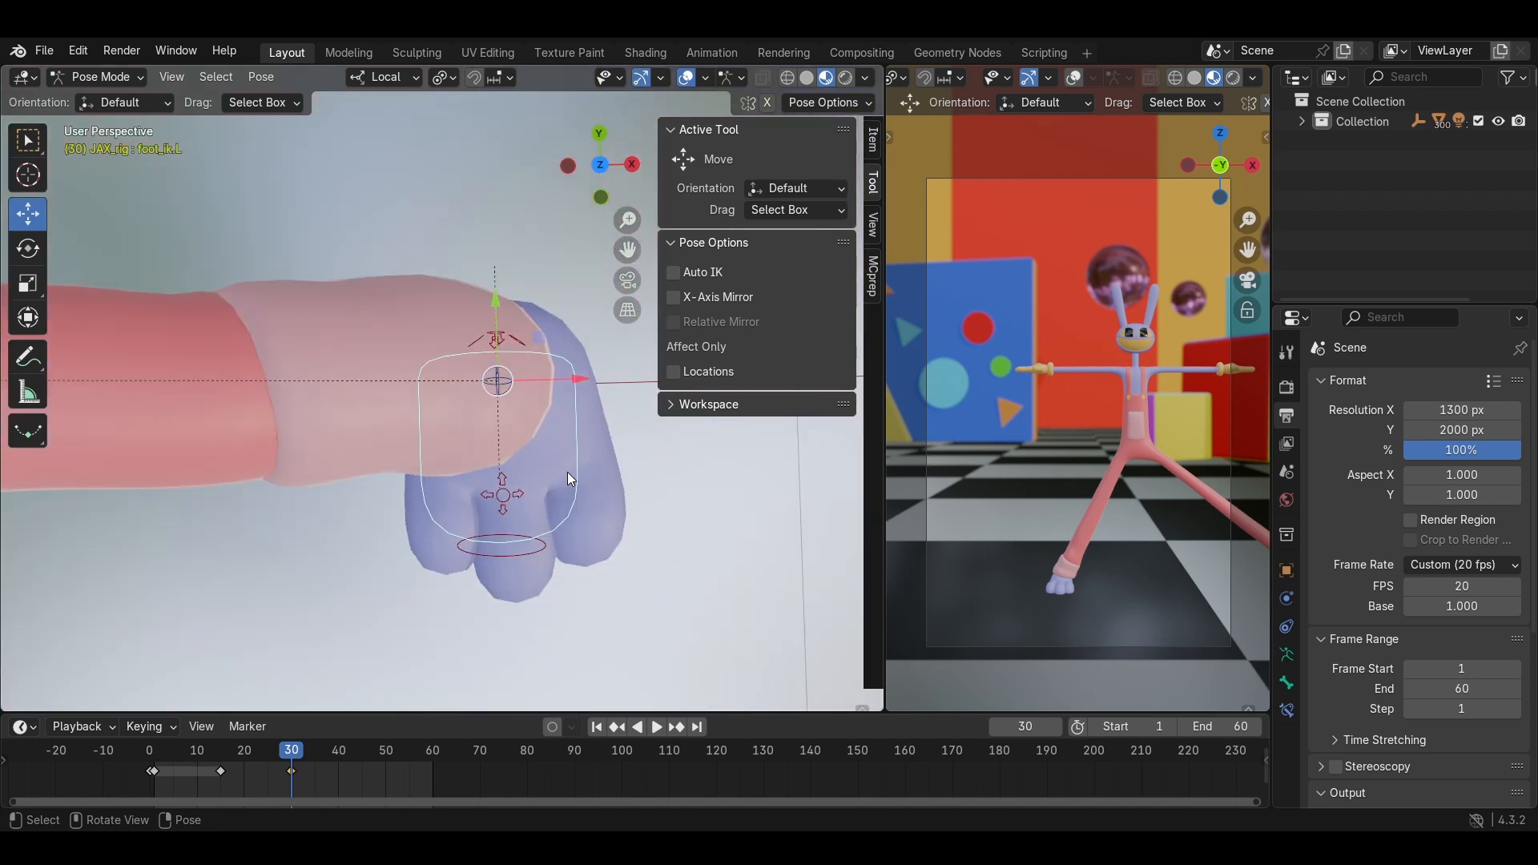
scroll(452, 311, "down", 11)
middle_click_drag(314, 351, 420, 358, "shift")
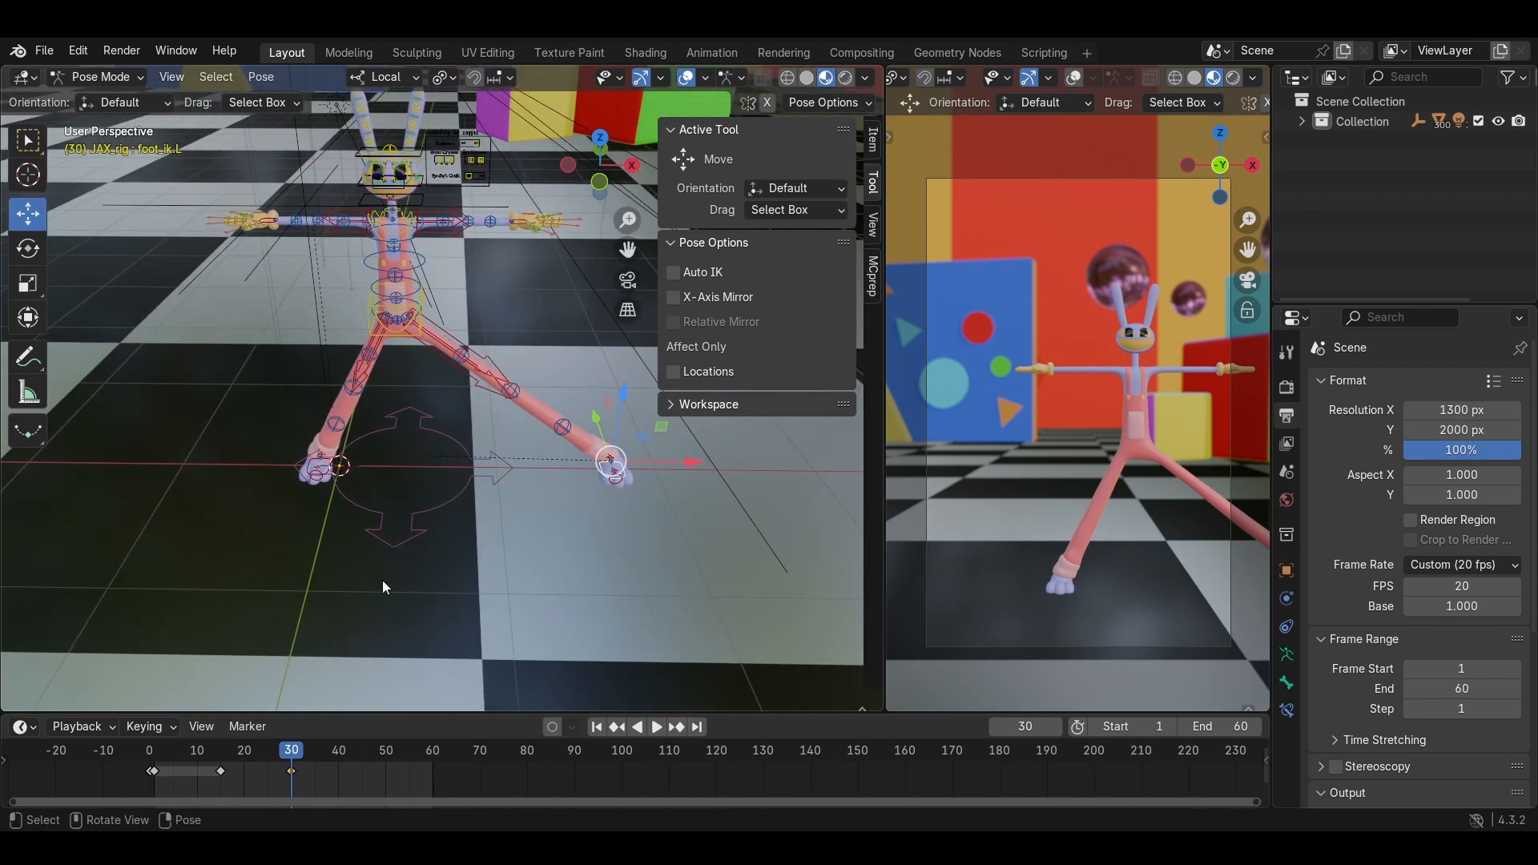
middle_click_drag(382, 579, 344, 666, "shift")
left_click_drag(267, 763, 291, 785)
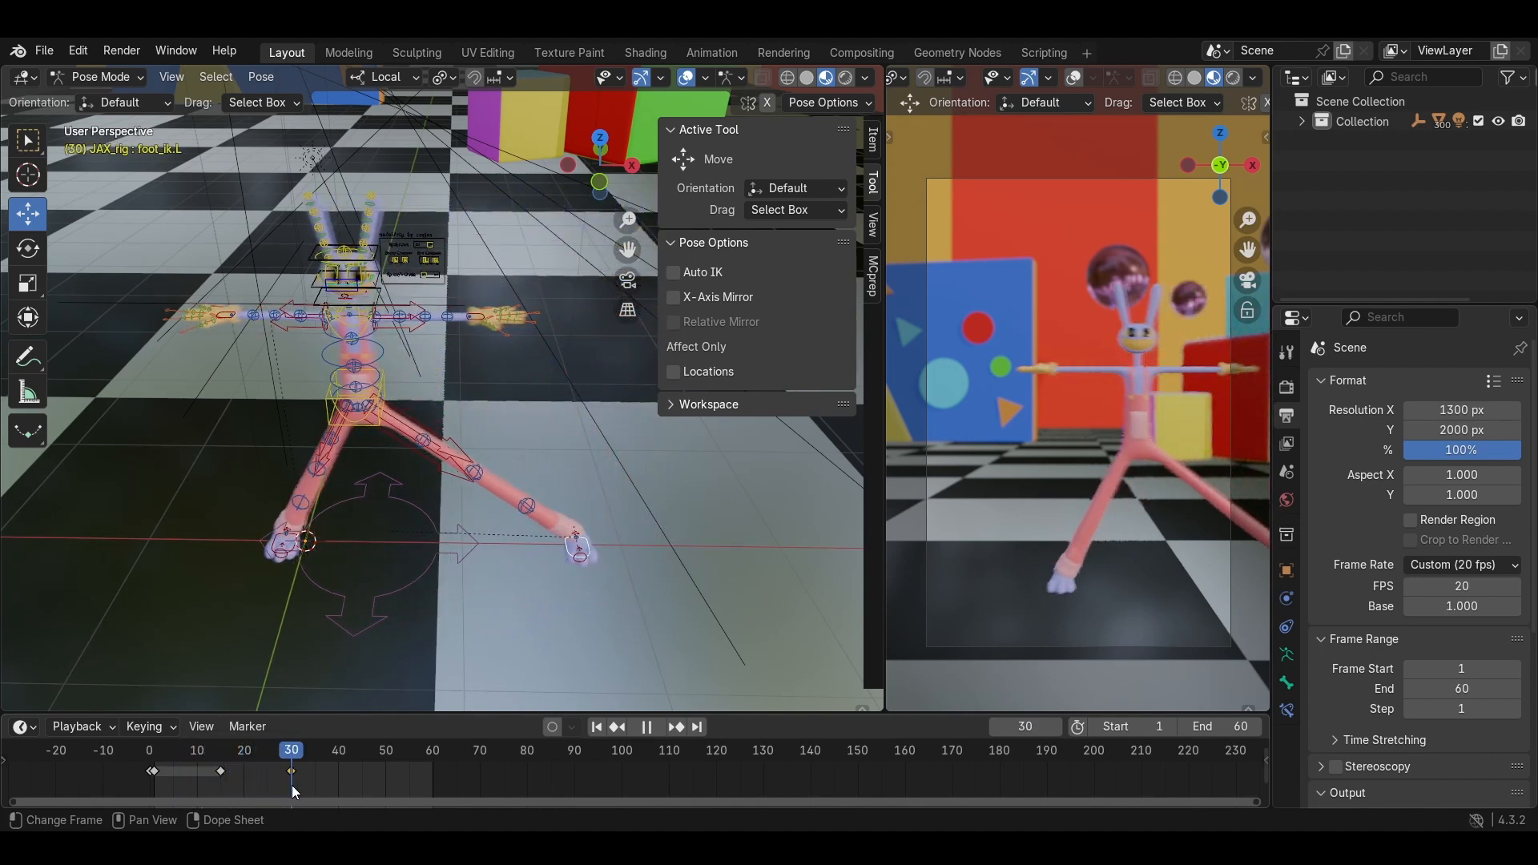
middle_click_drag(349, 599, 376, 430, "shift")
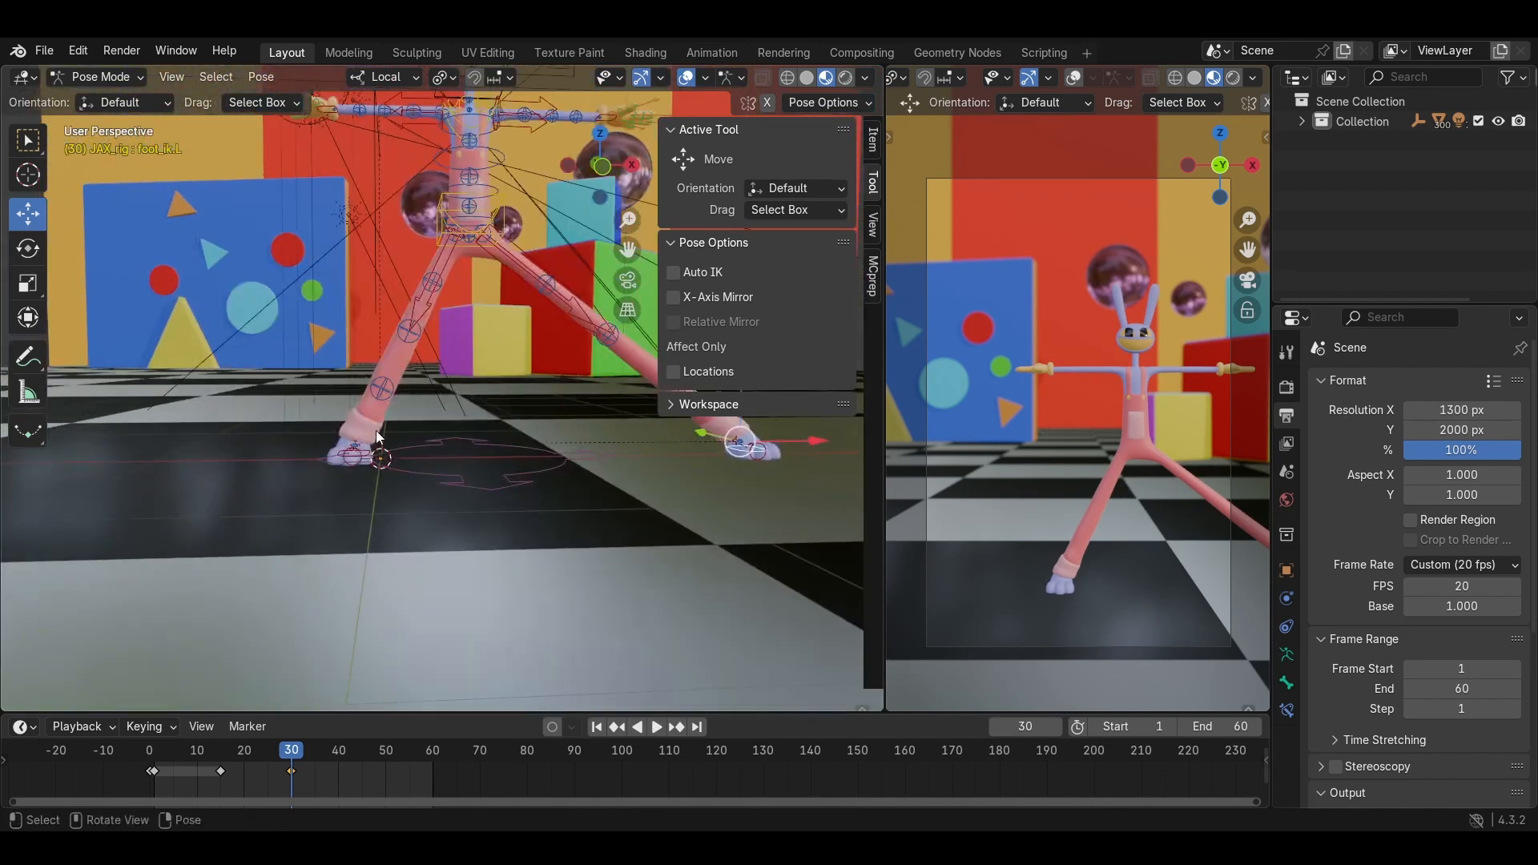
middle_click_drag(334, 478, 368, 450)
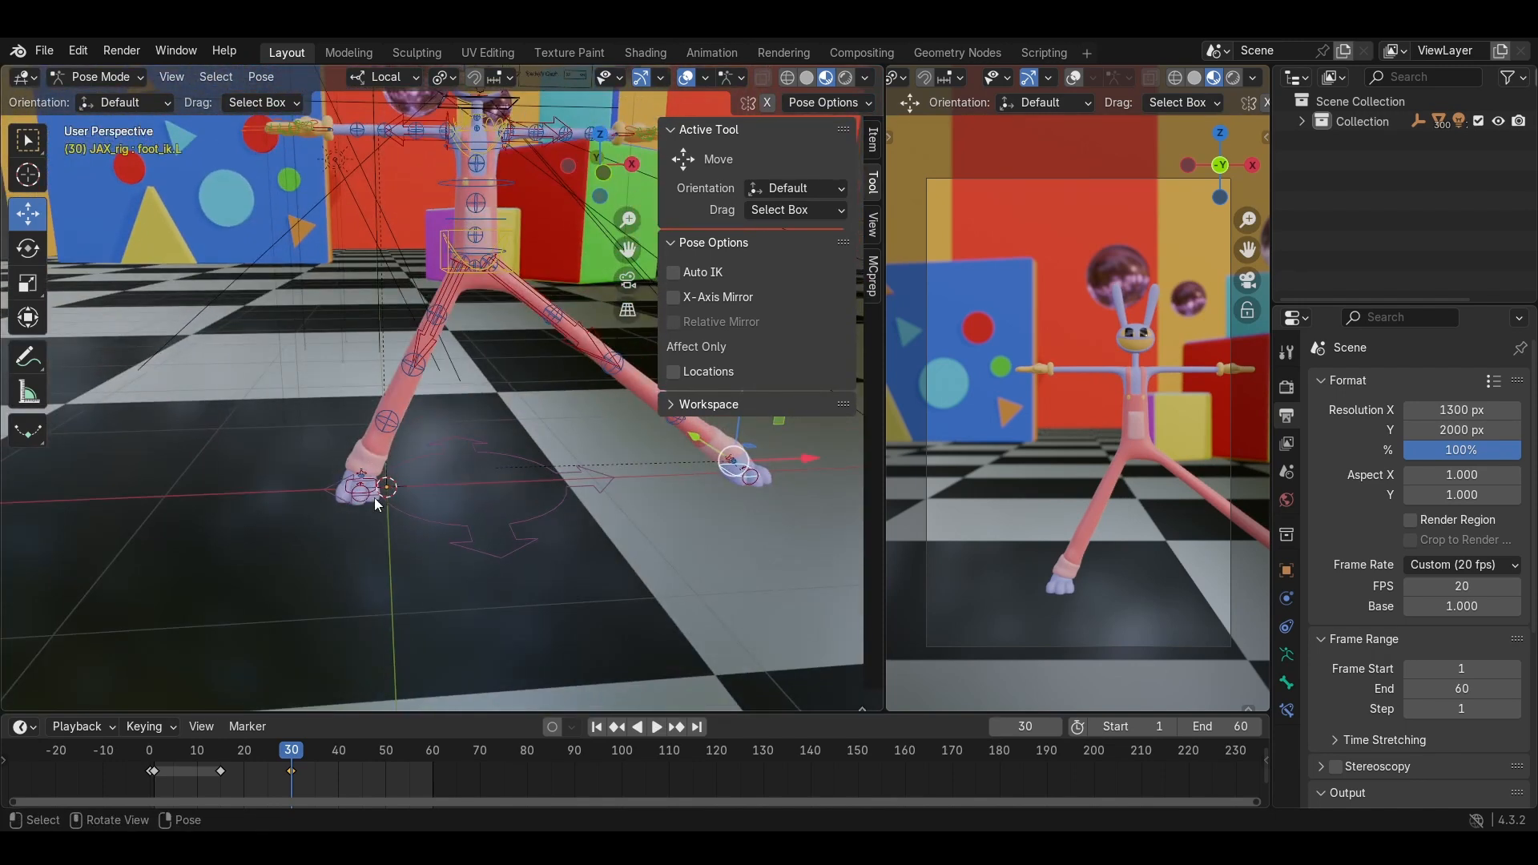
Check the right foot IK control's keyframes, then reselect the left foot's IK control.
left_click(377, 487)
middle_click_drag(406, 506, 497, 473)
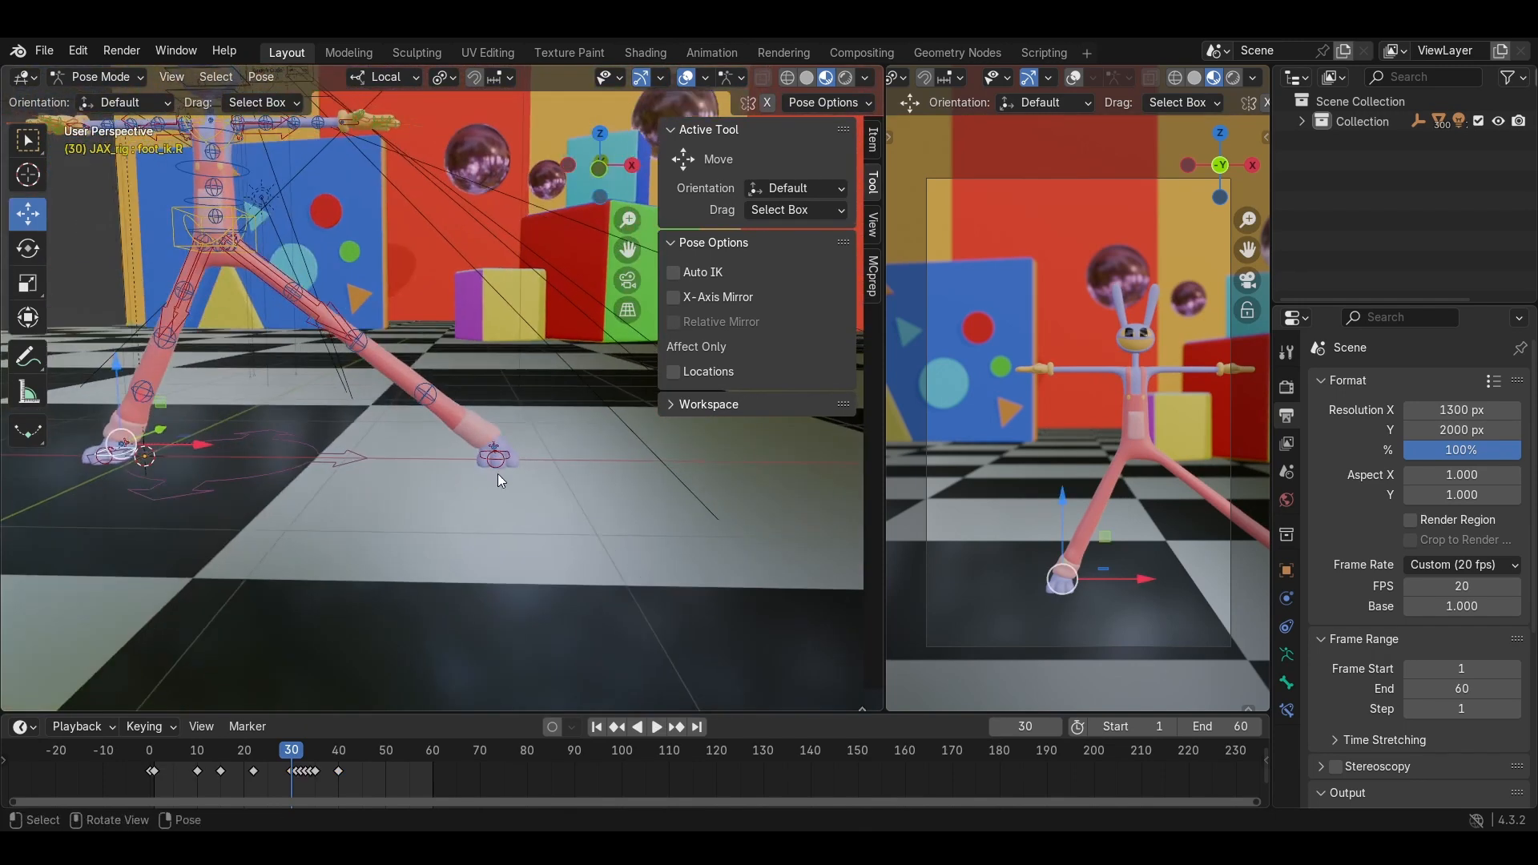
left_click(511, 450)
middle_click_drag(516, 525, 521, 519)
key("g")
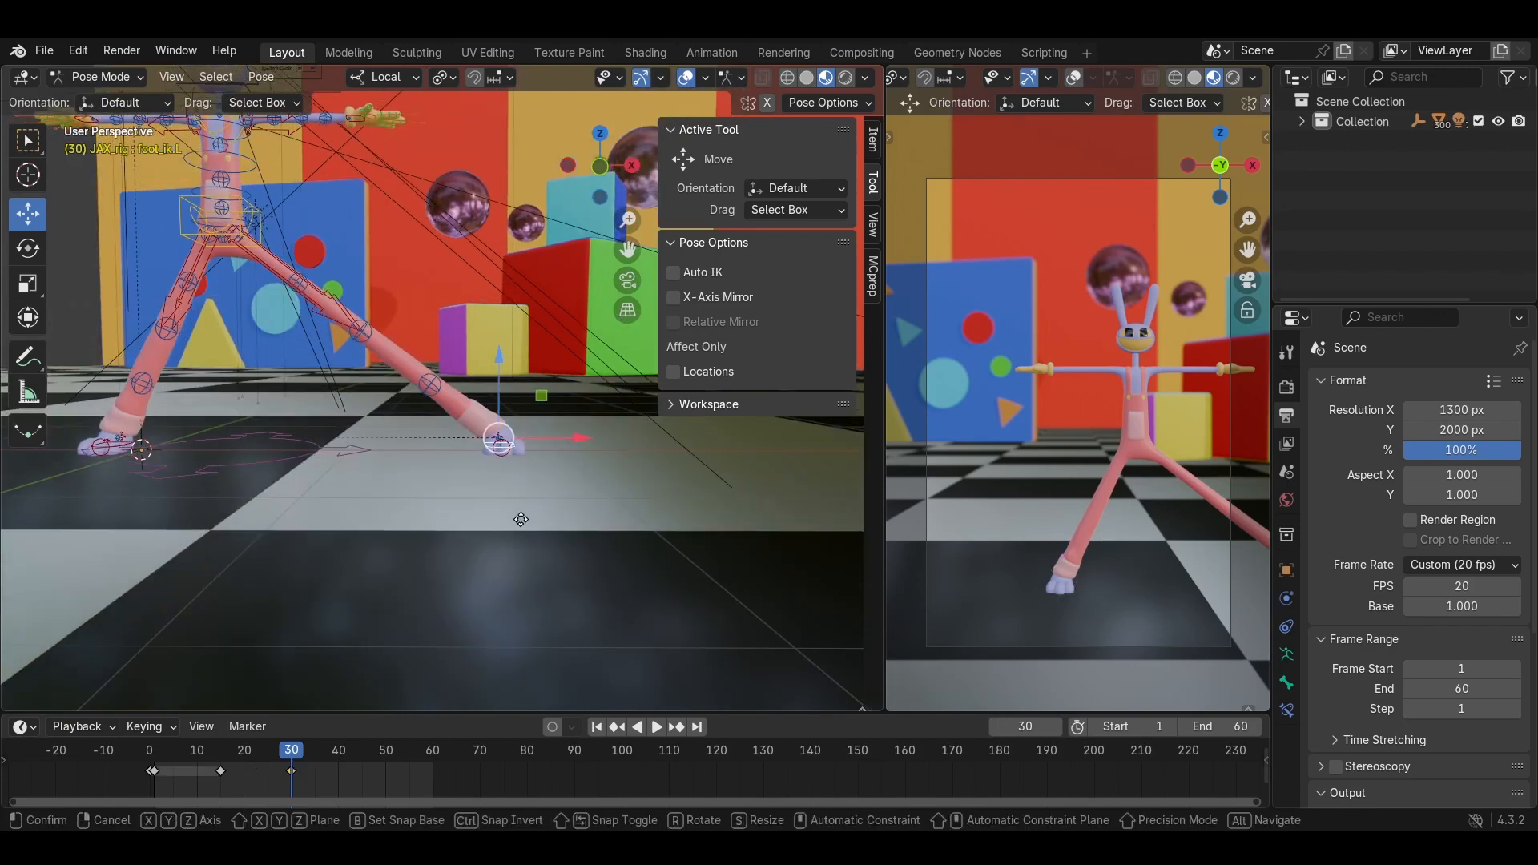
right_click(505, 415)
Scrub to frame 39 and examine the stretched left leg from the side and front.
middle_click_drag(468, 418, 469, 491)
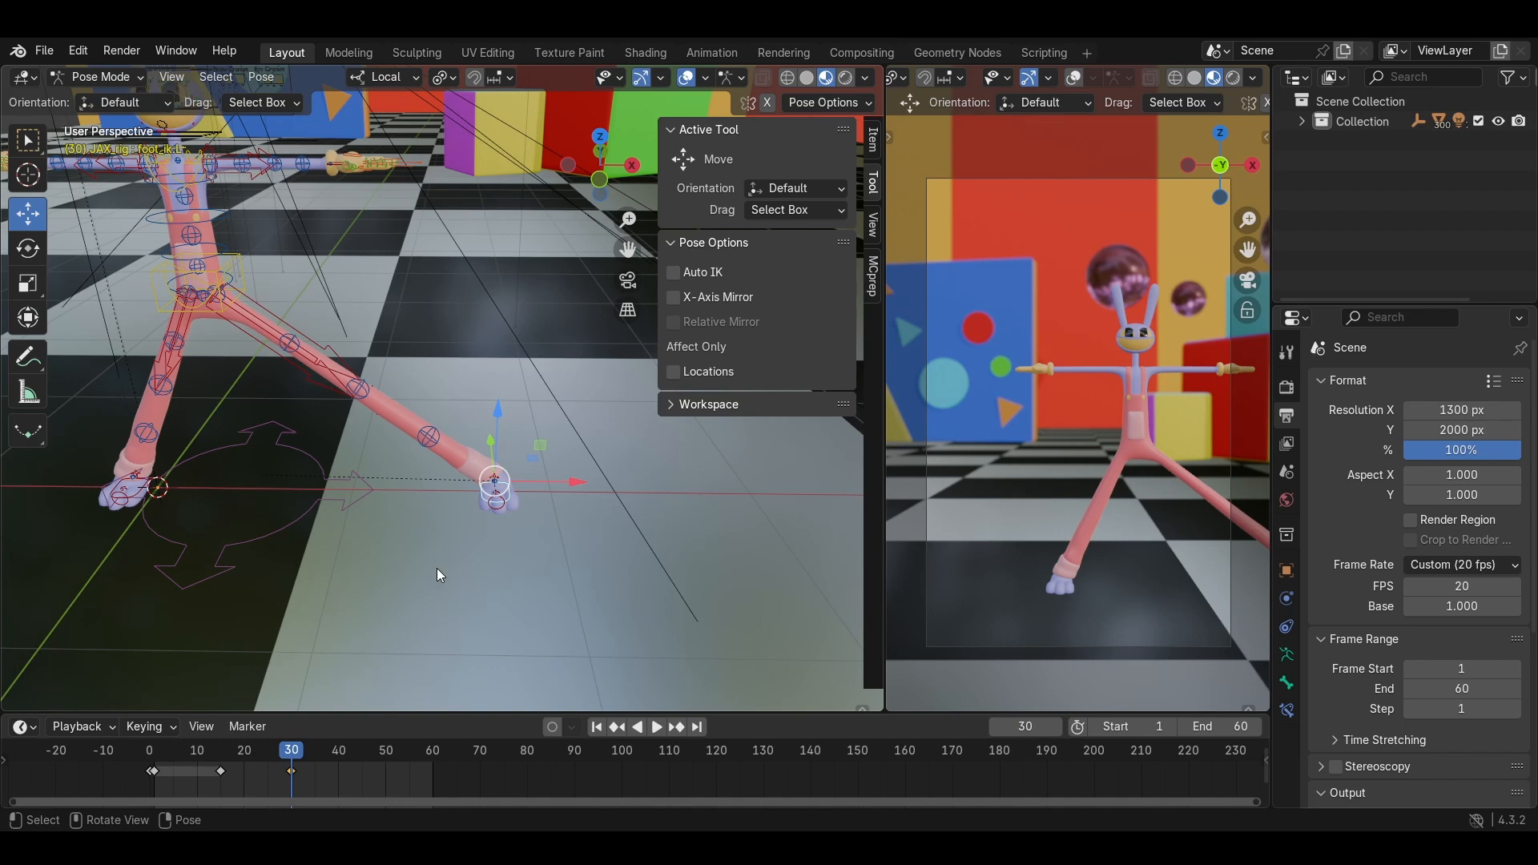
middle_click_drag(437, 571, 328, 638)
left_click_drag(291, 752, 316, 750)
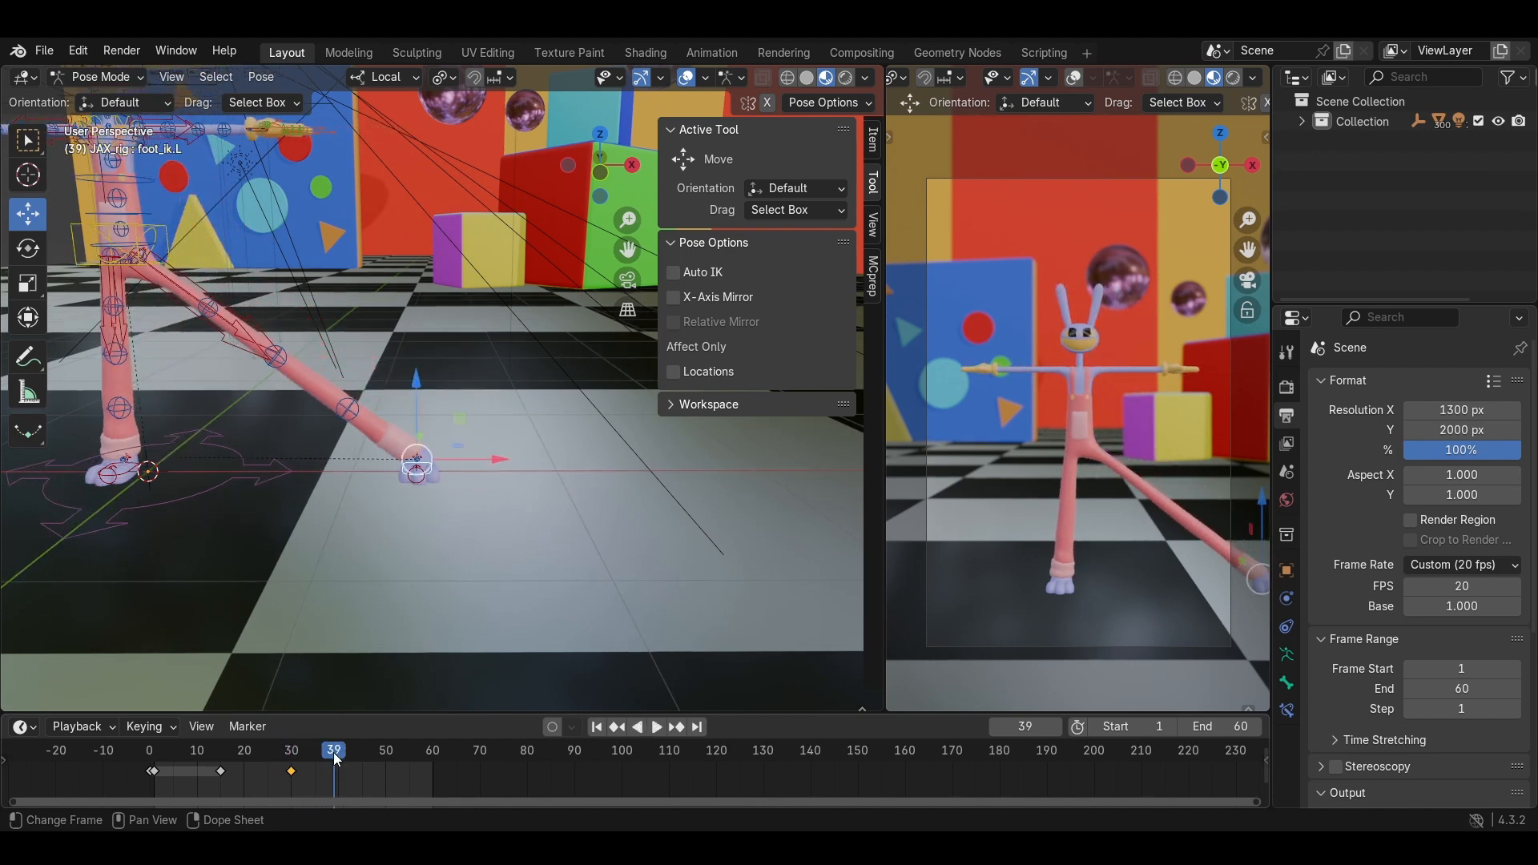
key("space")
middle_click_drag(381, 561, 401, 491)
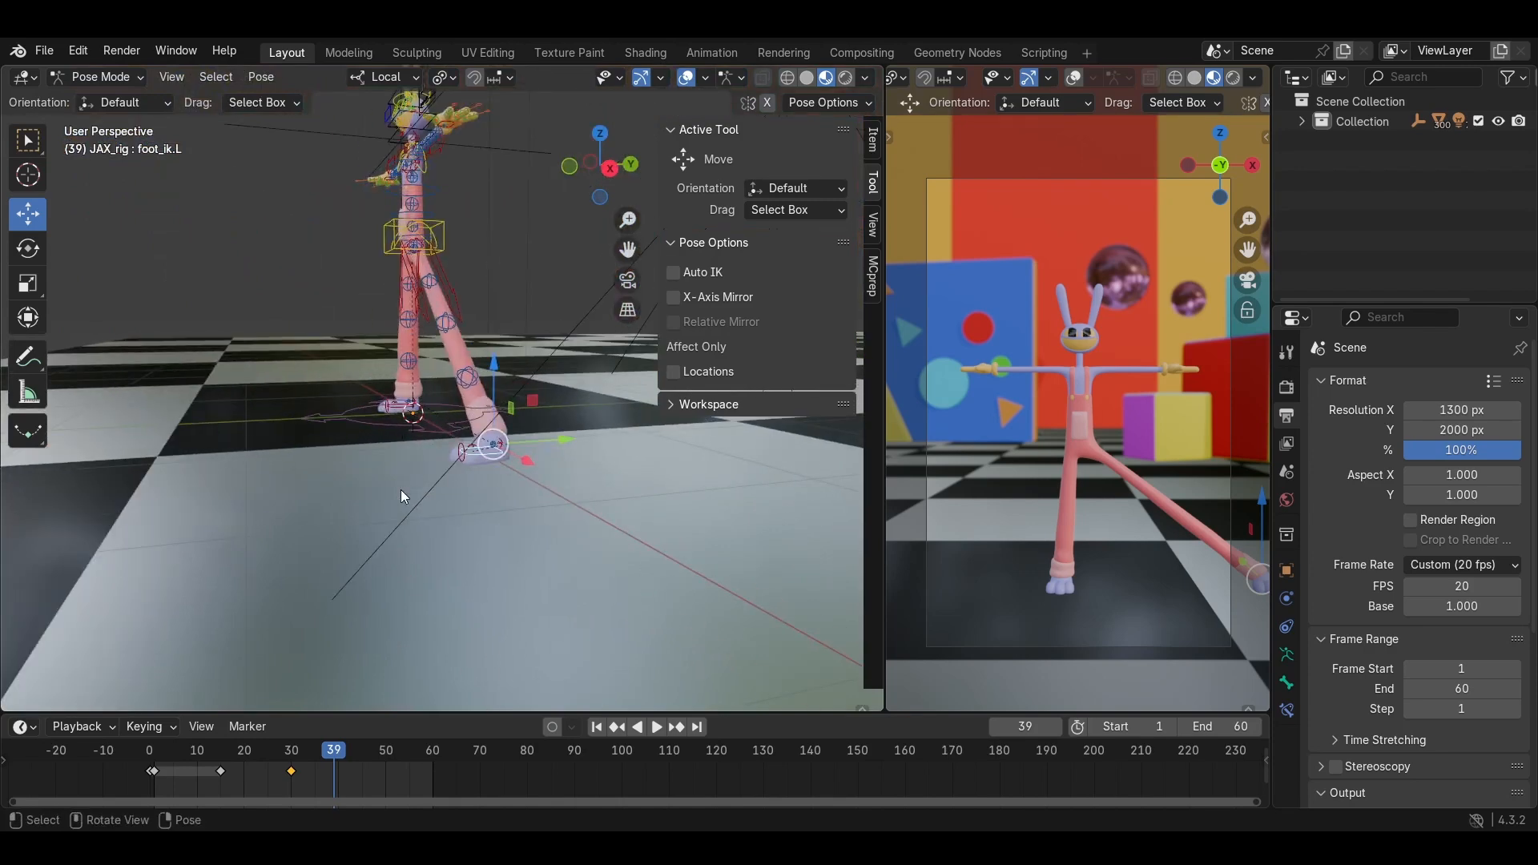
scroll(401, 490, "up", 2)
middle_click_drag(233, 473, 376, 474)
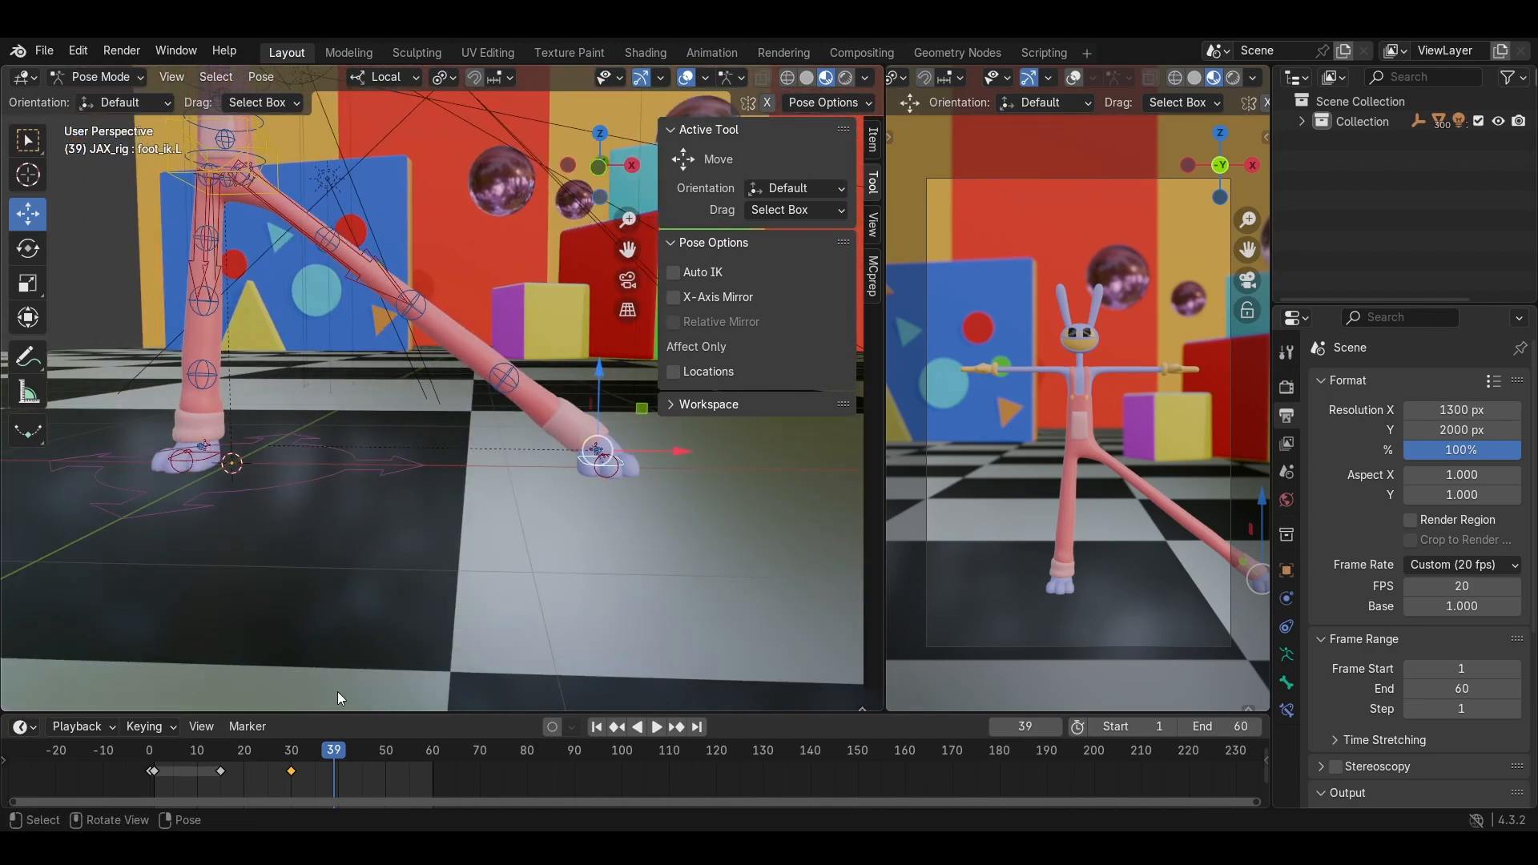
At frame 35, lift the left foot's IK control off the floor and rotate the foot so its toes tilt outward.
mouse_move(333, 751)
left_mouse_down()
mouse_move(291, 753)
mouse_move(338, 757)
mouse_move(319, 757)
left_mouse_up()
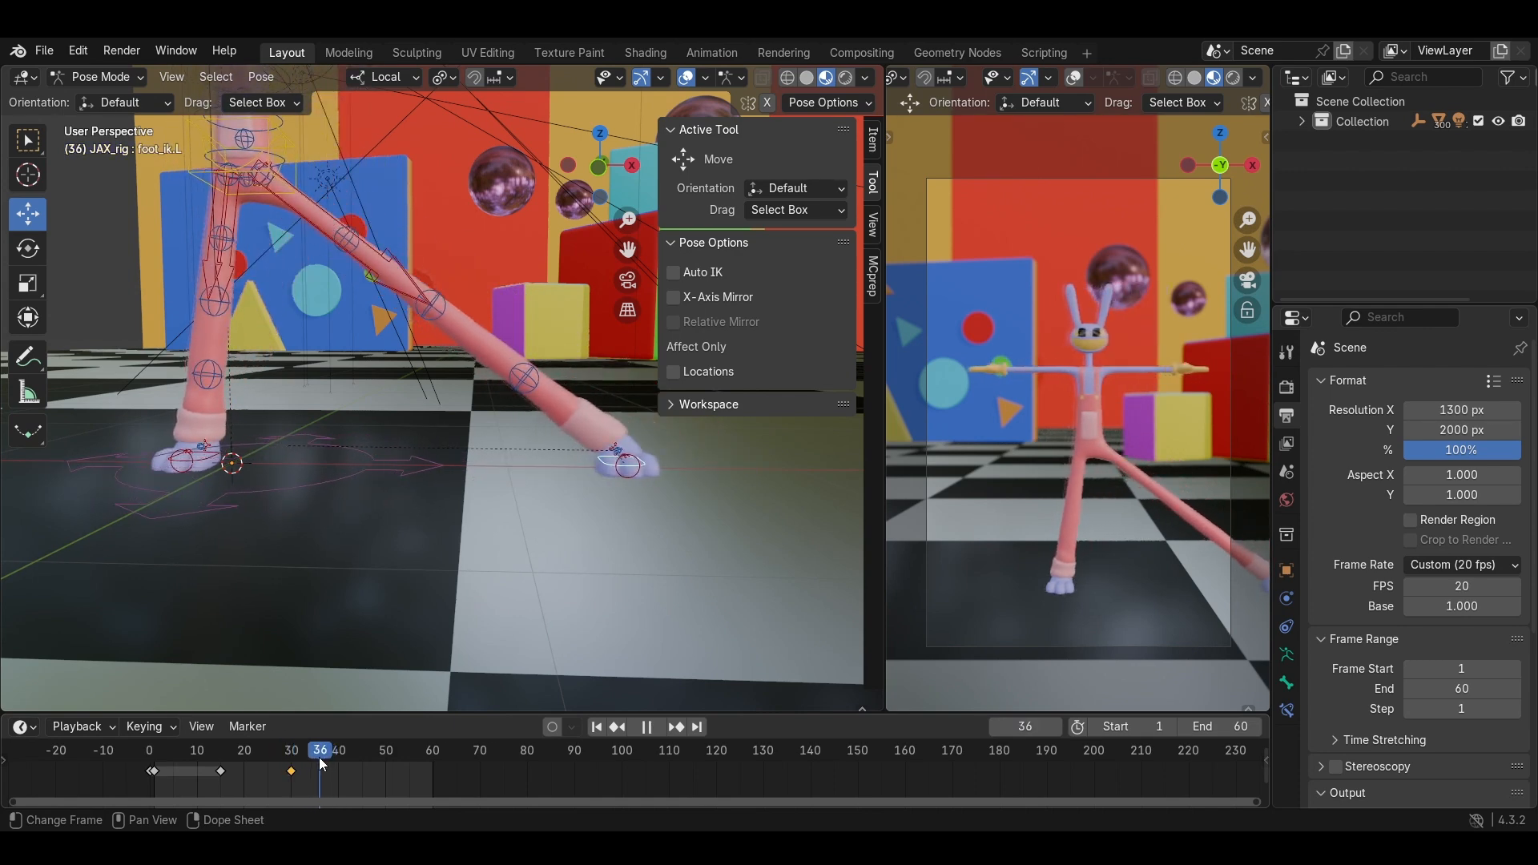
middle_click_drag(415, 512, 344, 527, "shift")
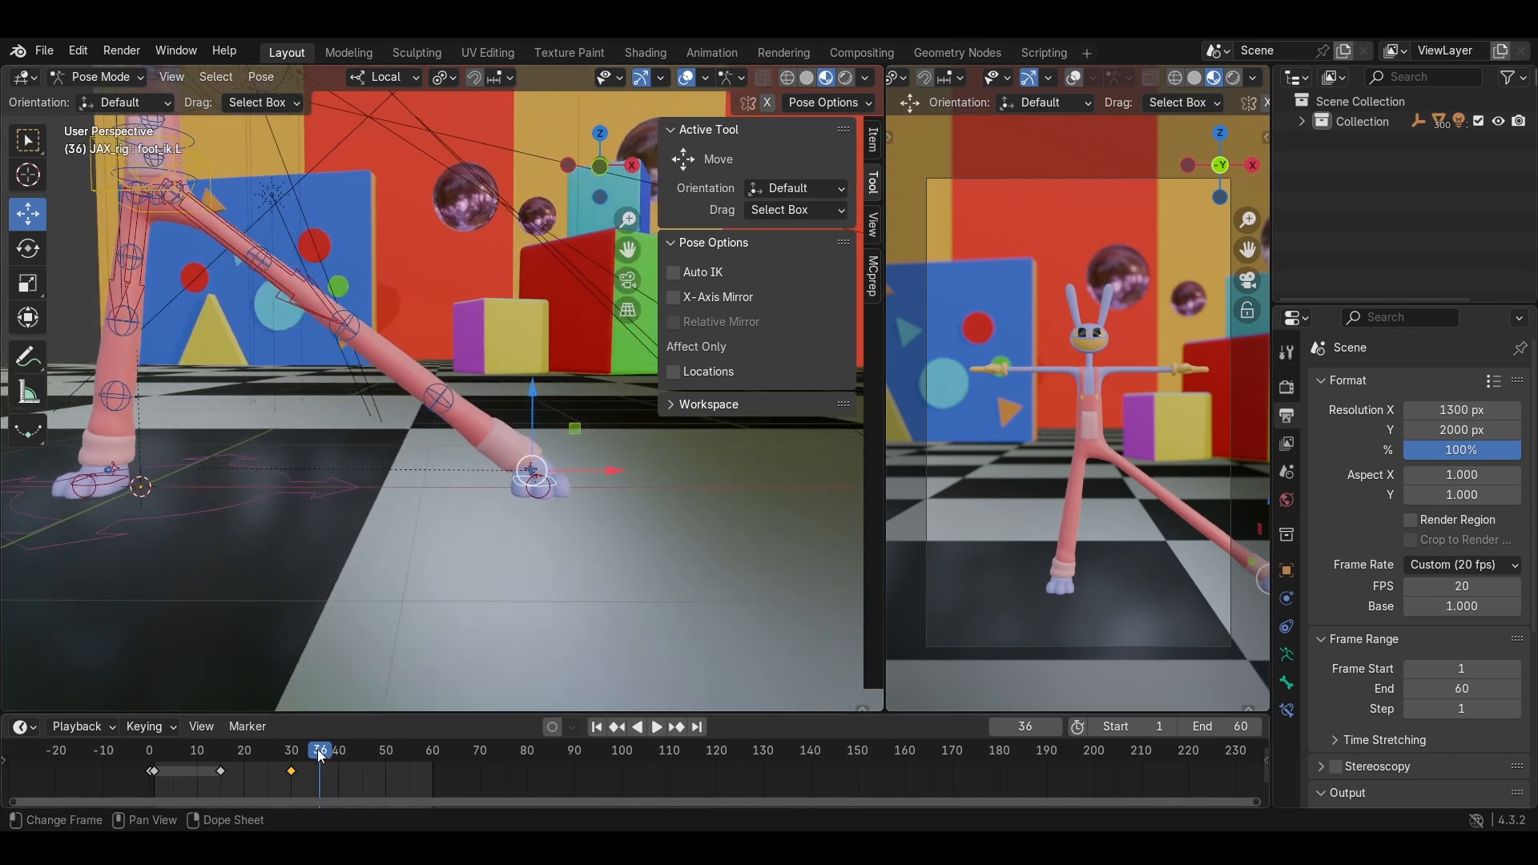
mouse_move(320, 753)
left_mouse_down()
mouse_move(339, 753)
mouse_move(294, 761)
mouse_move(315, 760)
left_mouse_up()
middle_click_drag(281, 689, 388, 564)
key("g")
left_click(323, 424)
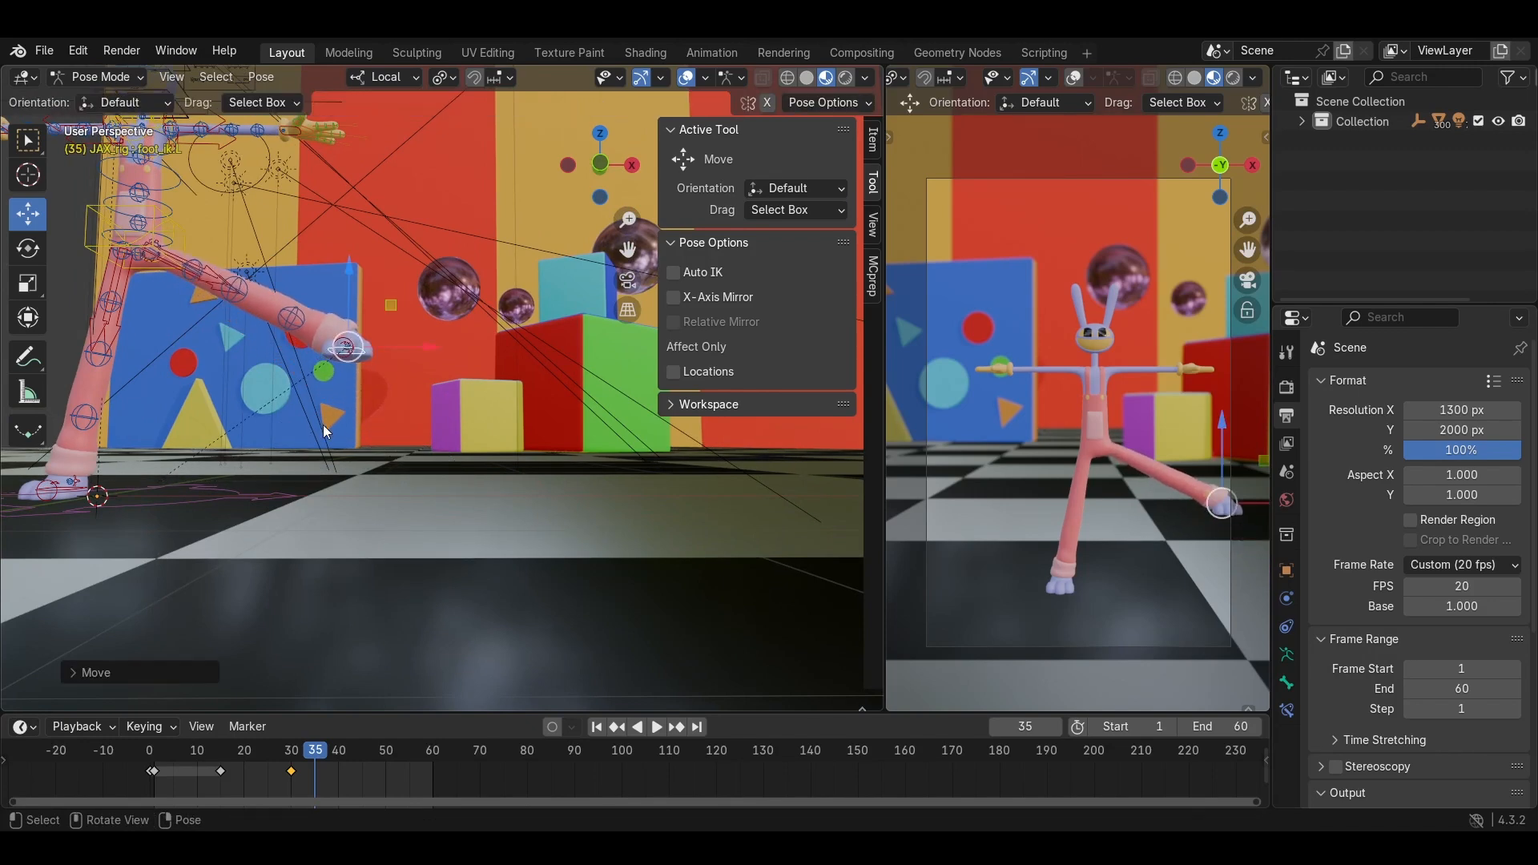
key("g")
left_click(324, 418)
key("r")
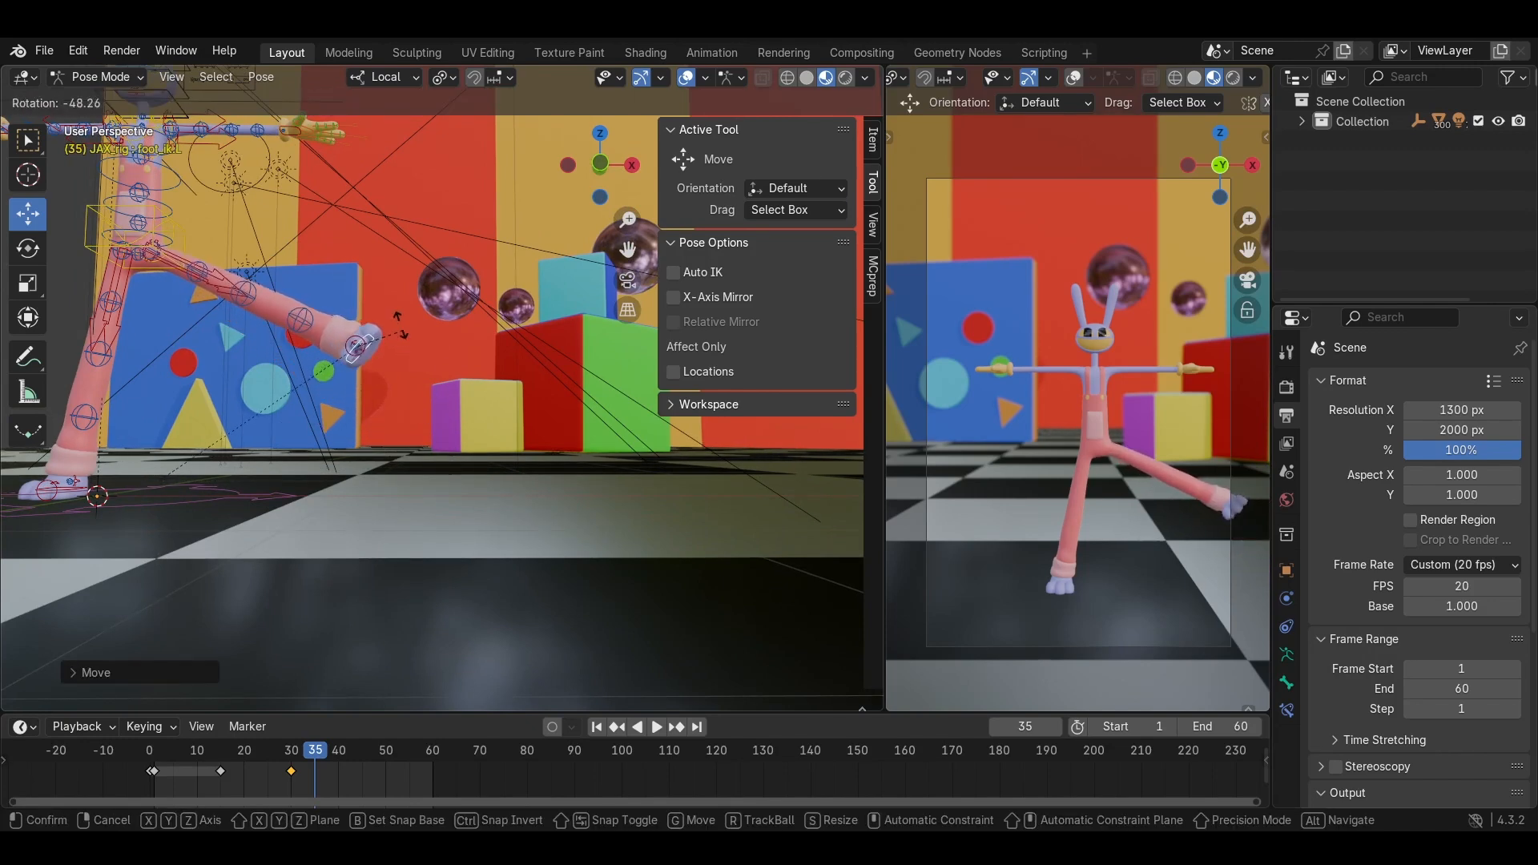
left_click(408, 332)
Bring the raised left foot's IK control closer to the standing leg and adjust its rotation.
middle_click_drag(412, 335, 442, 287, "shift")
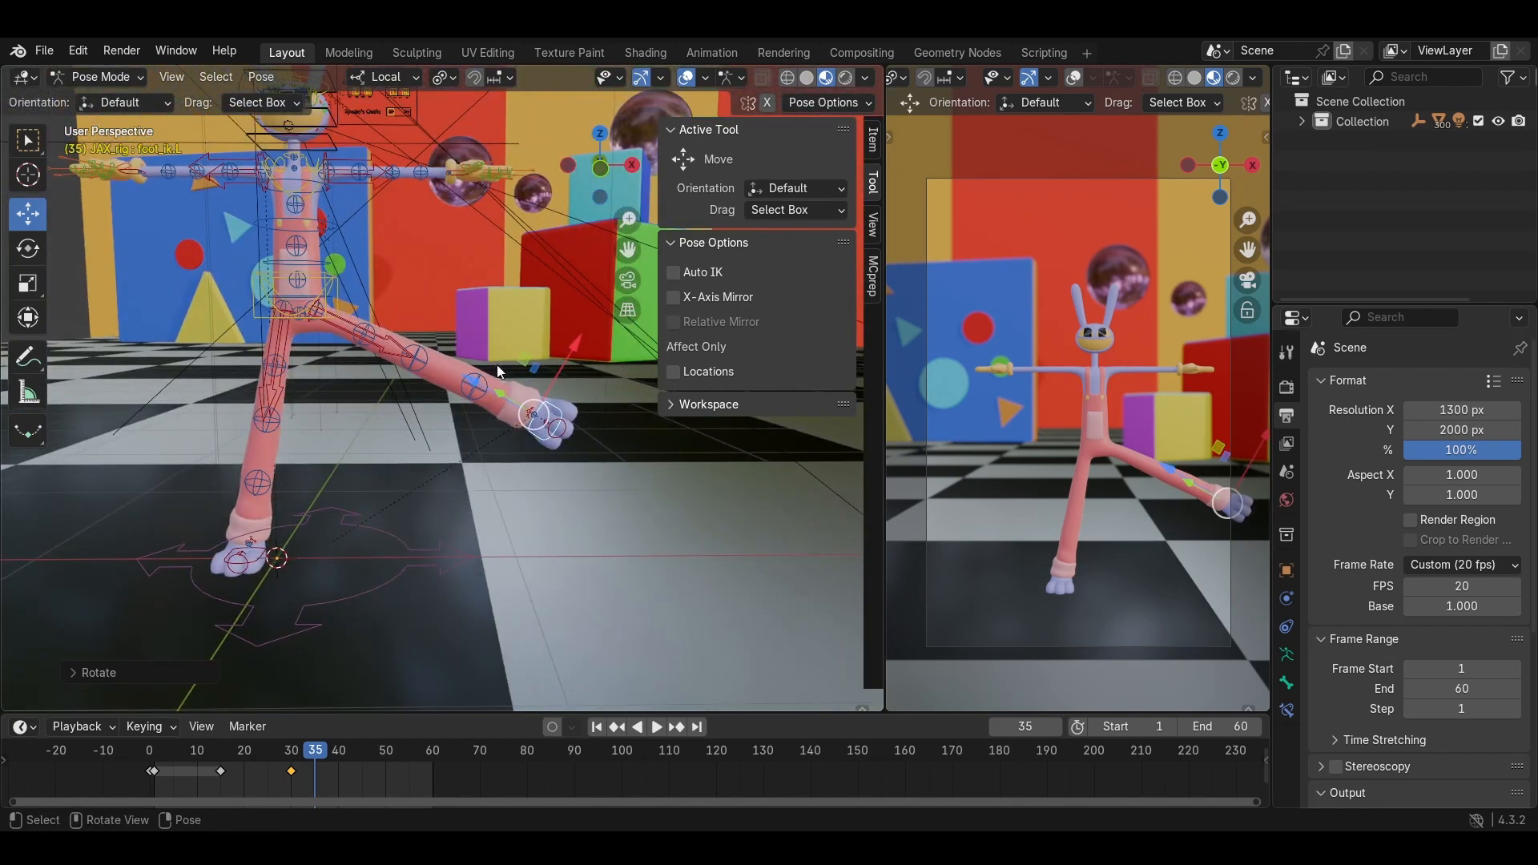
key("g")
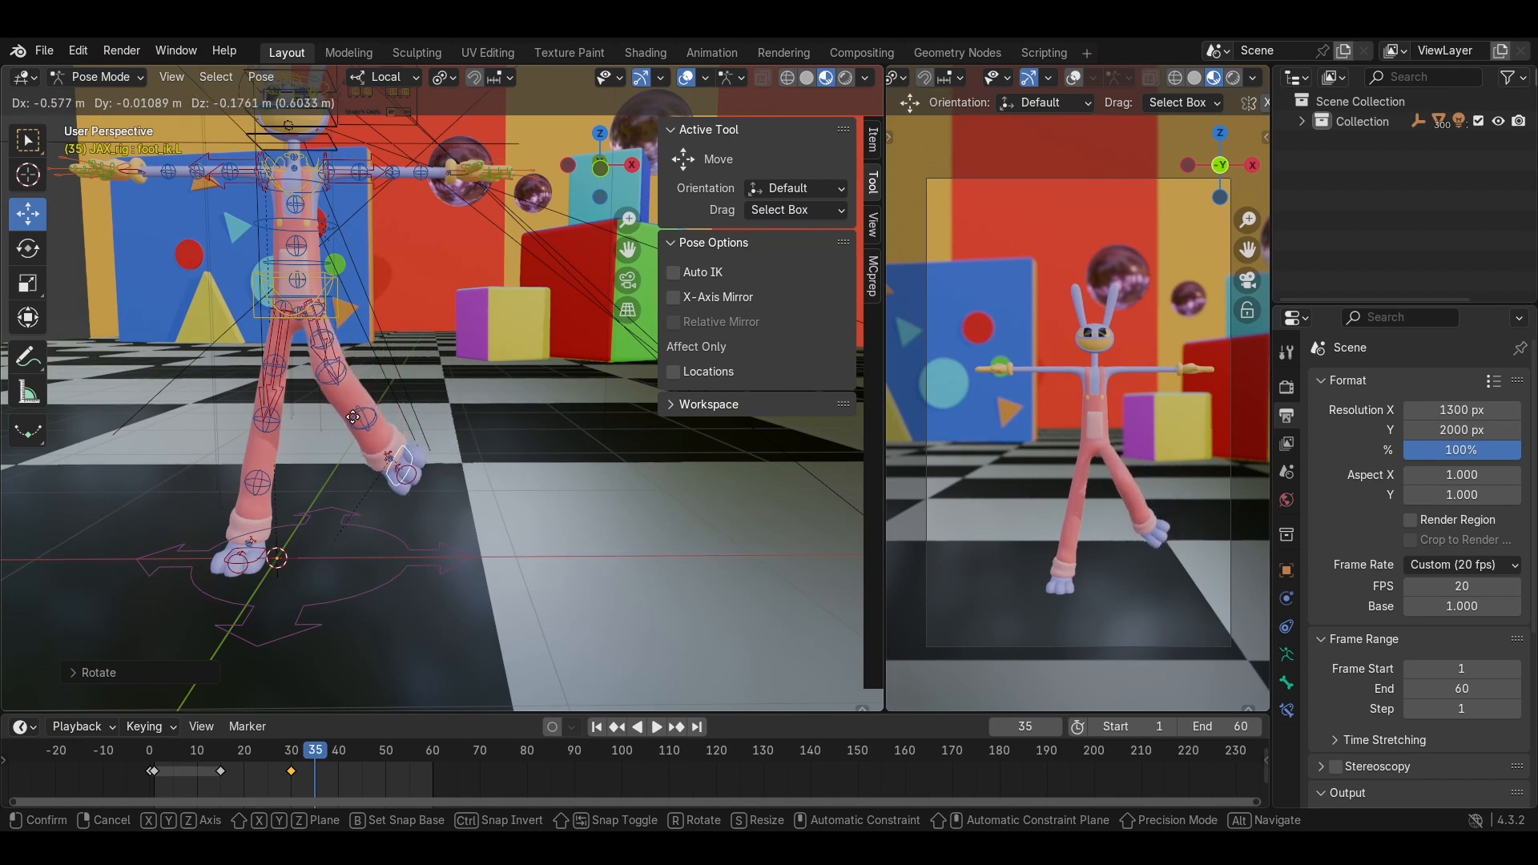
left_click(352, 416)
middle_click_drag(401, 343, 471, 253)
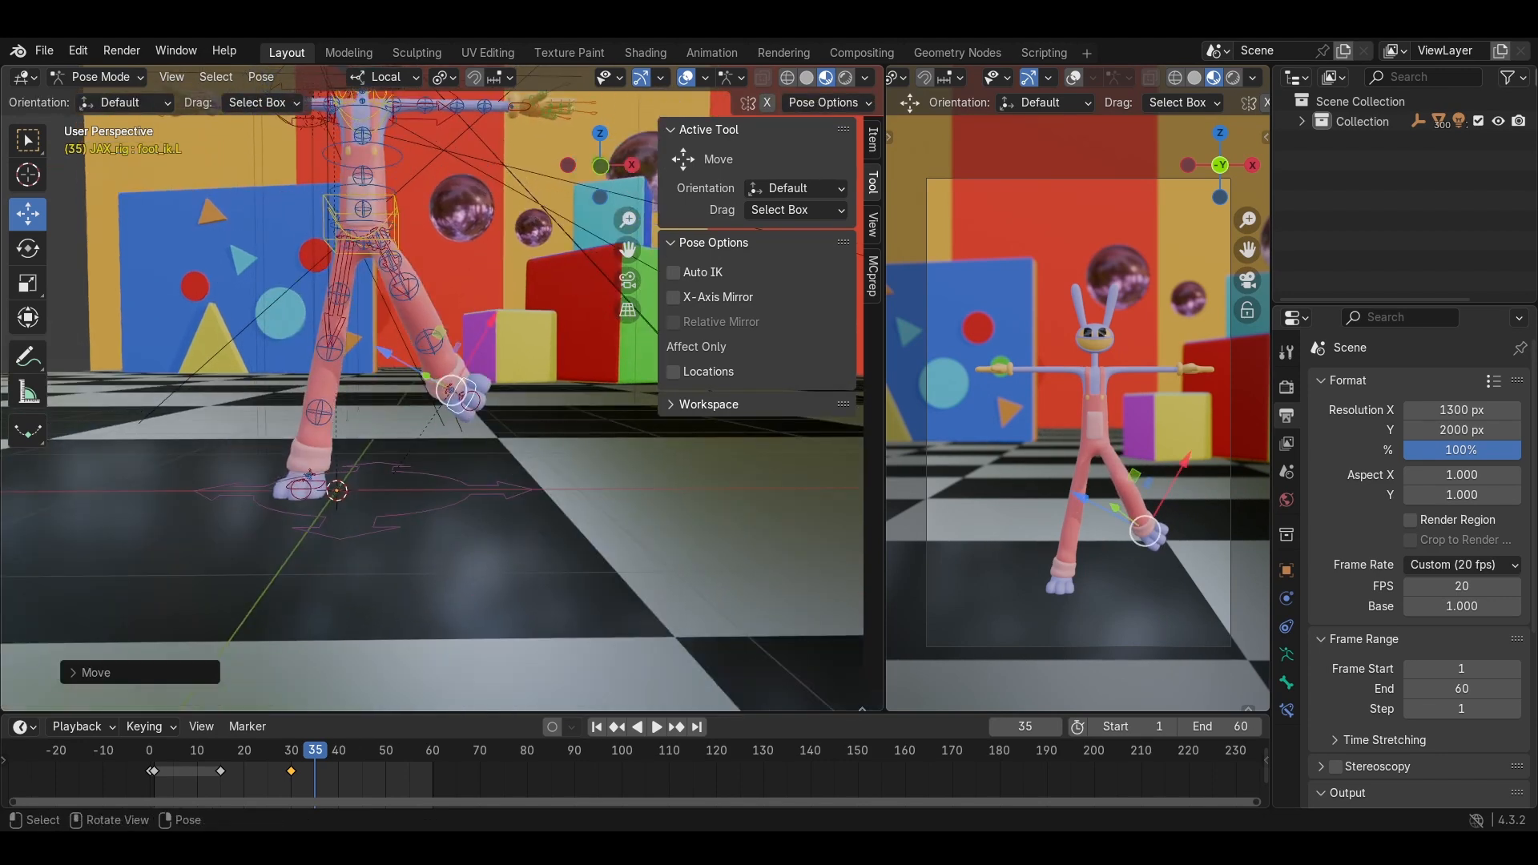
key("r")
left_click(503, 307)
Rotate the left thigh's IK control to redirect the bent knee, then reselect the left foot's IK control.
middle_click_drag(502, 307, 426, 329)
scroll(420, 344, "up", 6)
left_click(375, 279)
key("r")
left_click(603, 285)
left_click(558, 410)
Move the left foot's IK control backward along local Y and rotate the foot so its toes point down.
scroll(548, 396, "down", 2)
middle_click_drag(545, 392, 306, 378)
middle_click_drag(457, 443, 461, 442)
left_click_drag(462, 438, 521, 447)
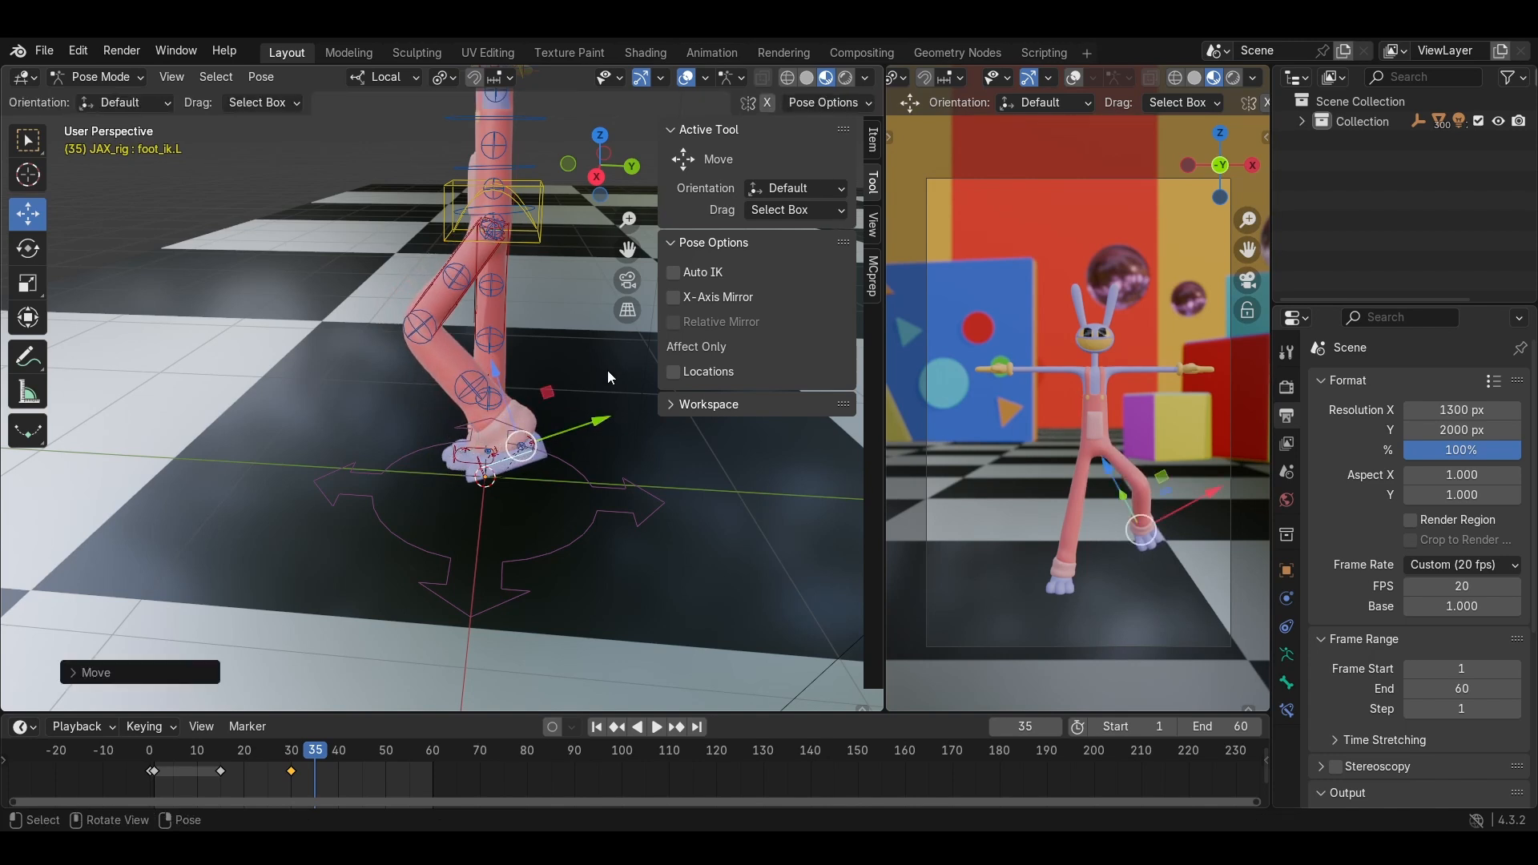
key("r")
left_click(552, 319)
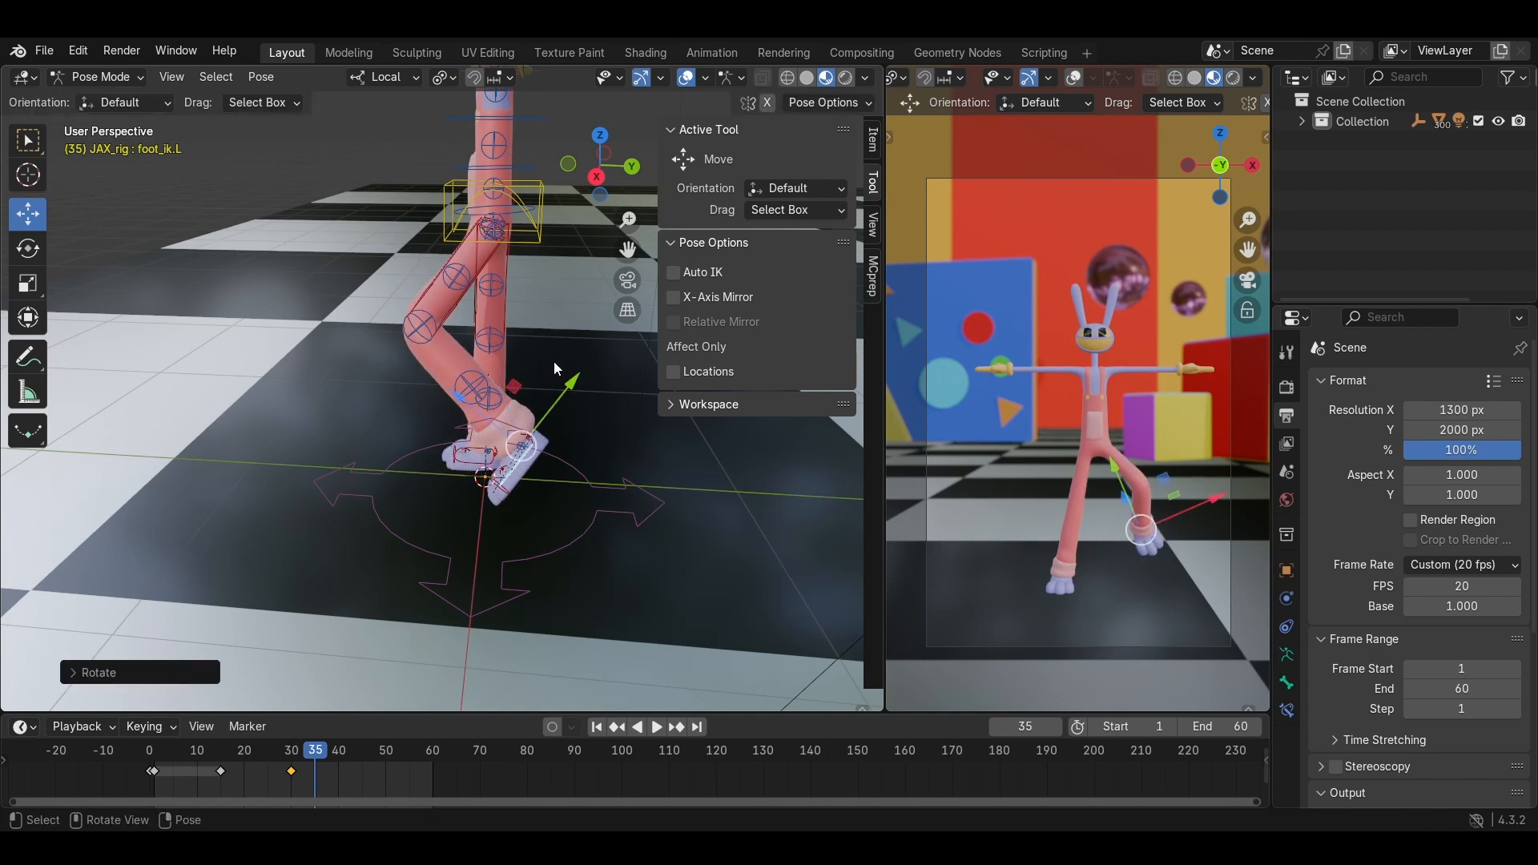
key("r")
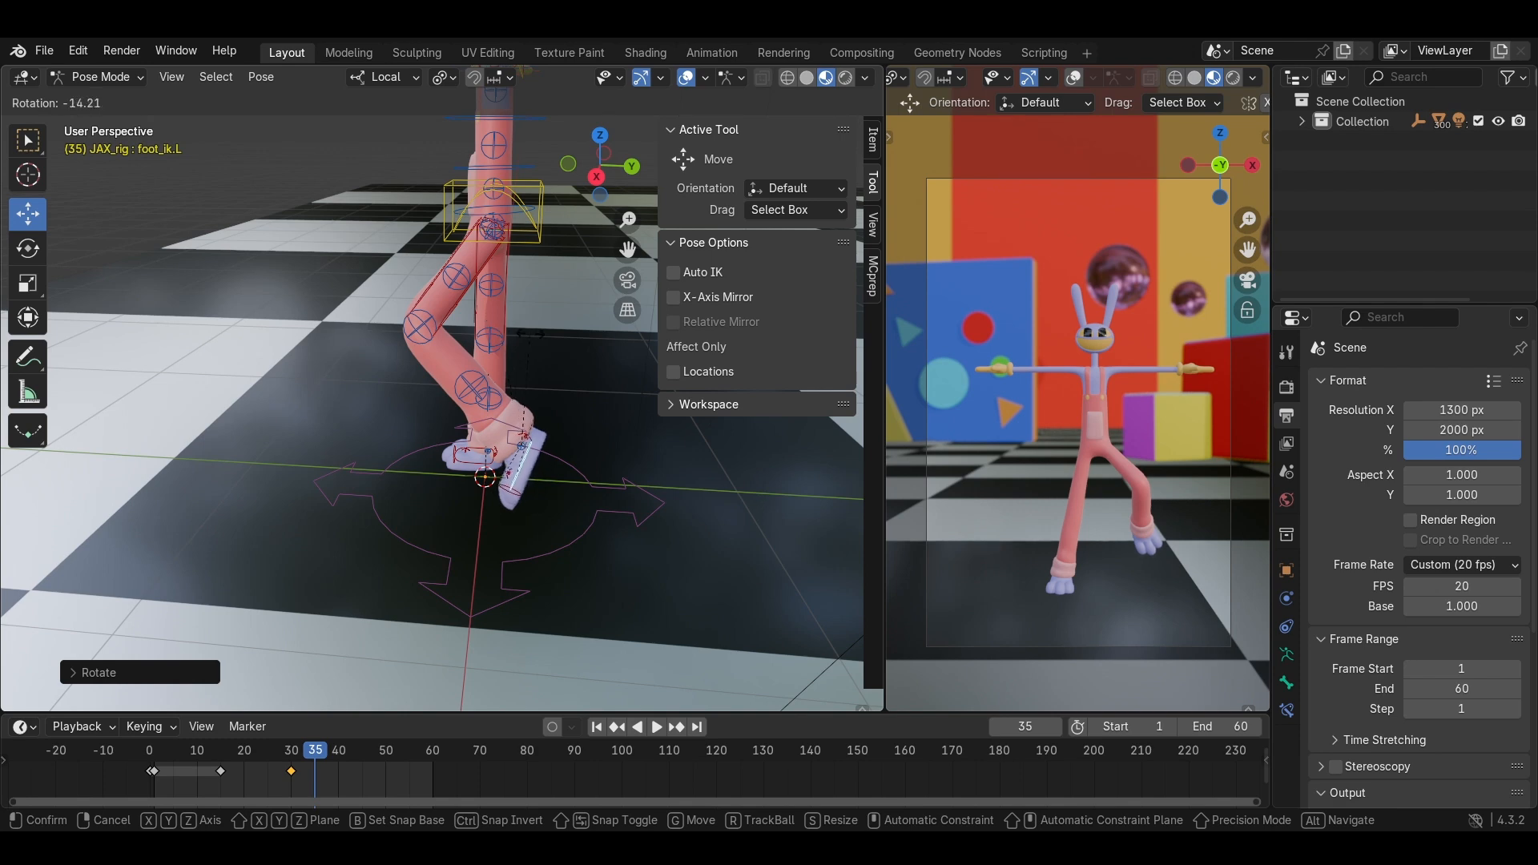
left_click(545, 336)
Keyframe the left foot and thigh IK controls at frame 35, then shift those keyframes to frame 40.
middle_click_drag(544, 336, 492, 392)
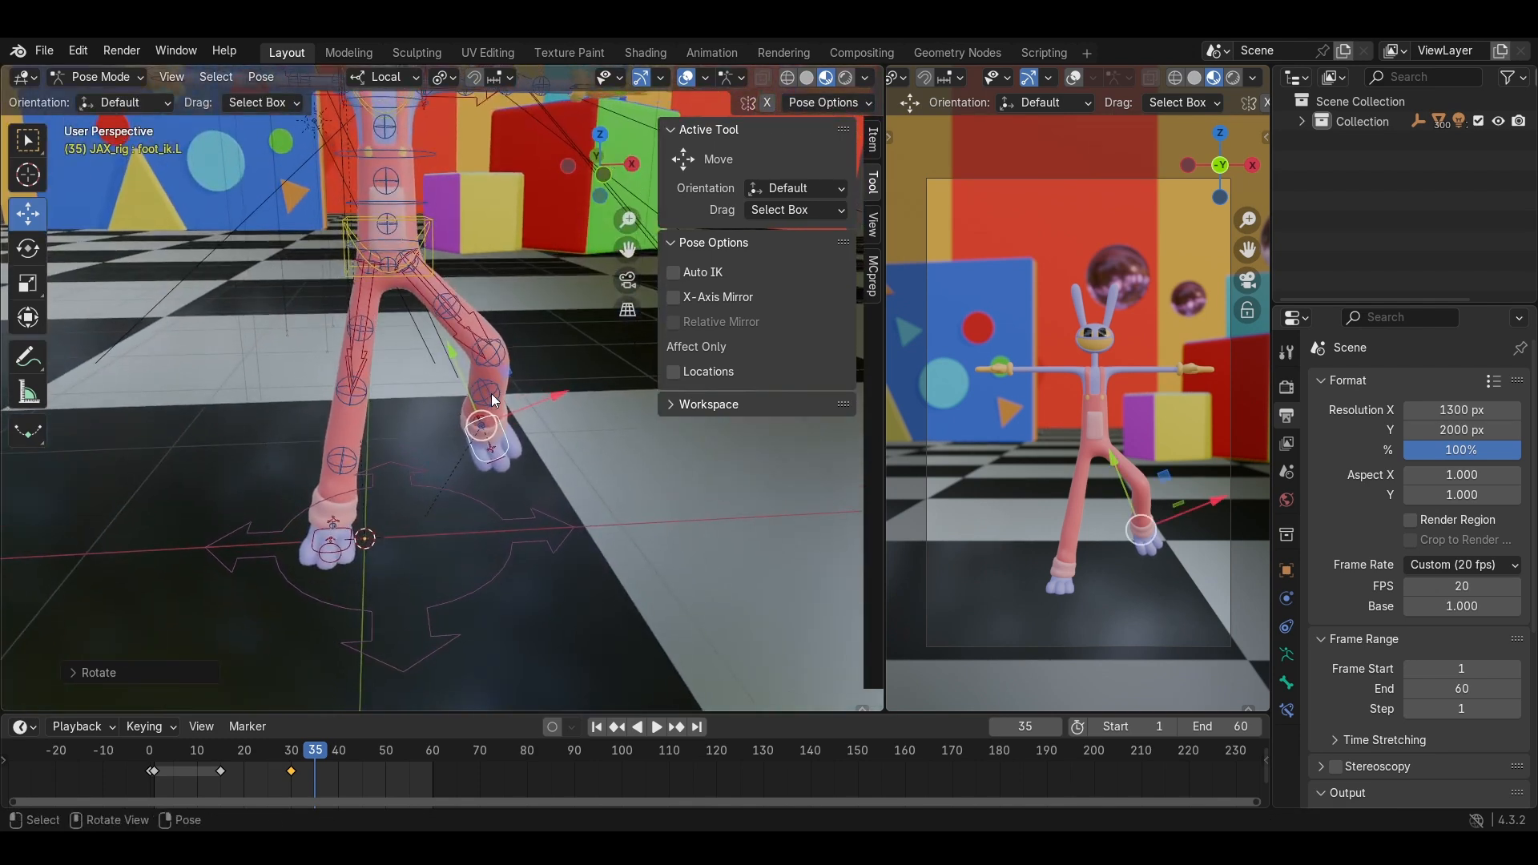
left_click(484, 328, "shift")
scroll(465, 424, "down", 2)
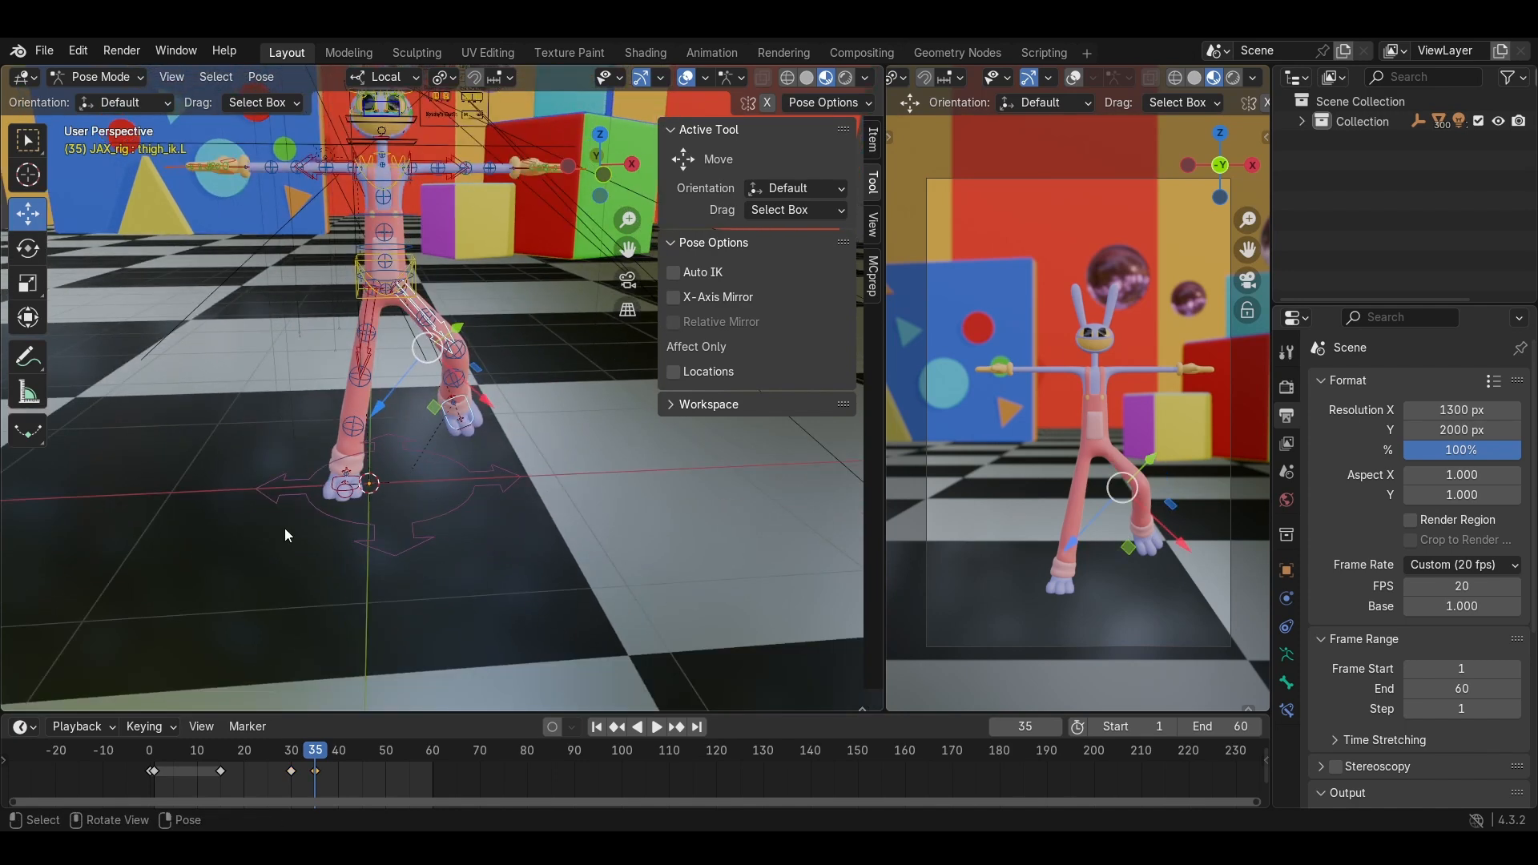
left_click_drag(317, 773, 346, 792)
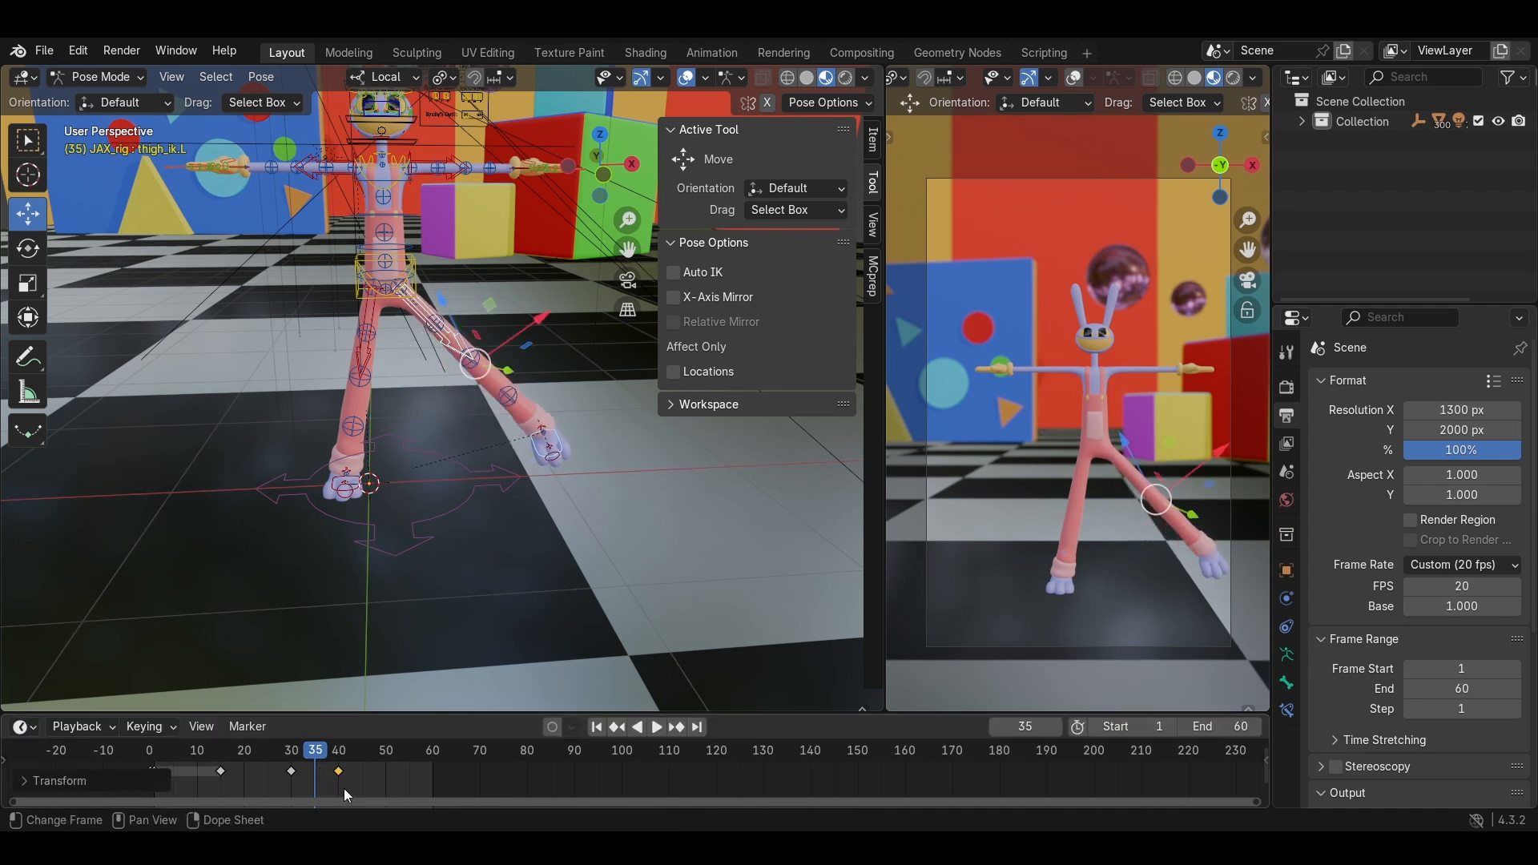
Copy the left foot and thigh controls' starting keyframe from frame 0 to frame 50.
key("space")
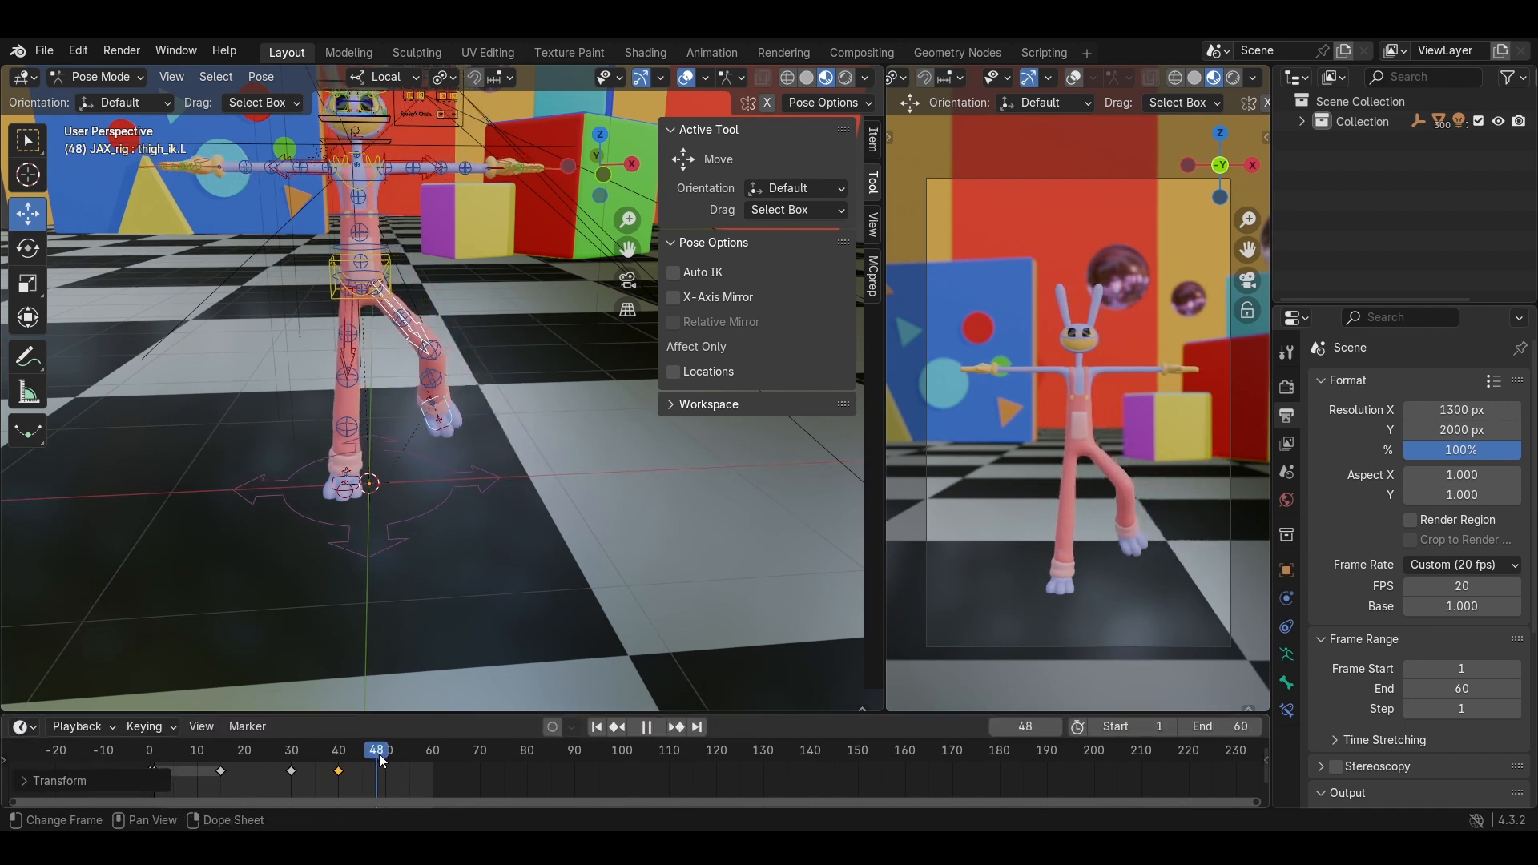
key("space")
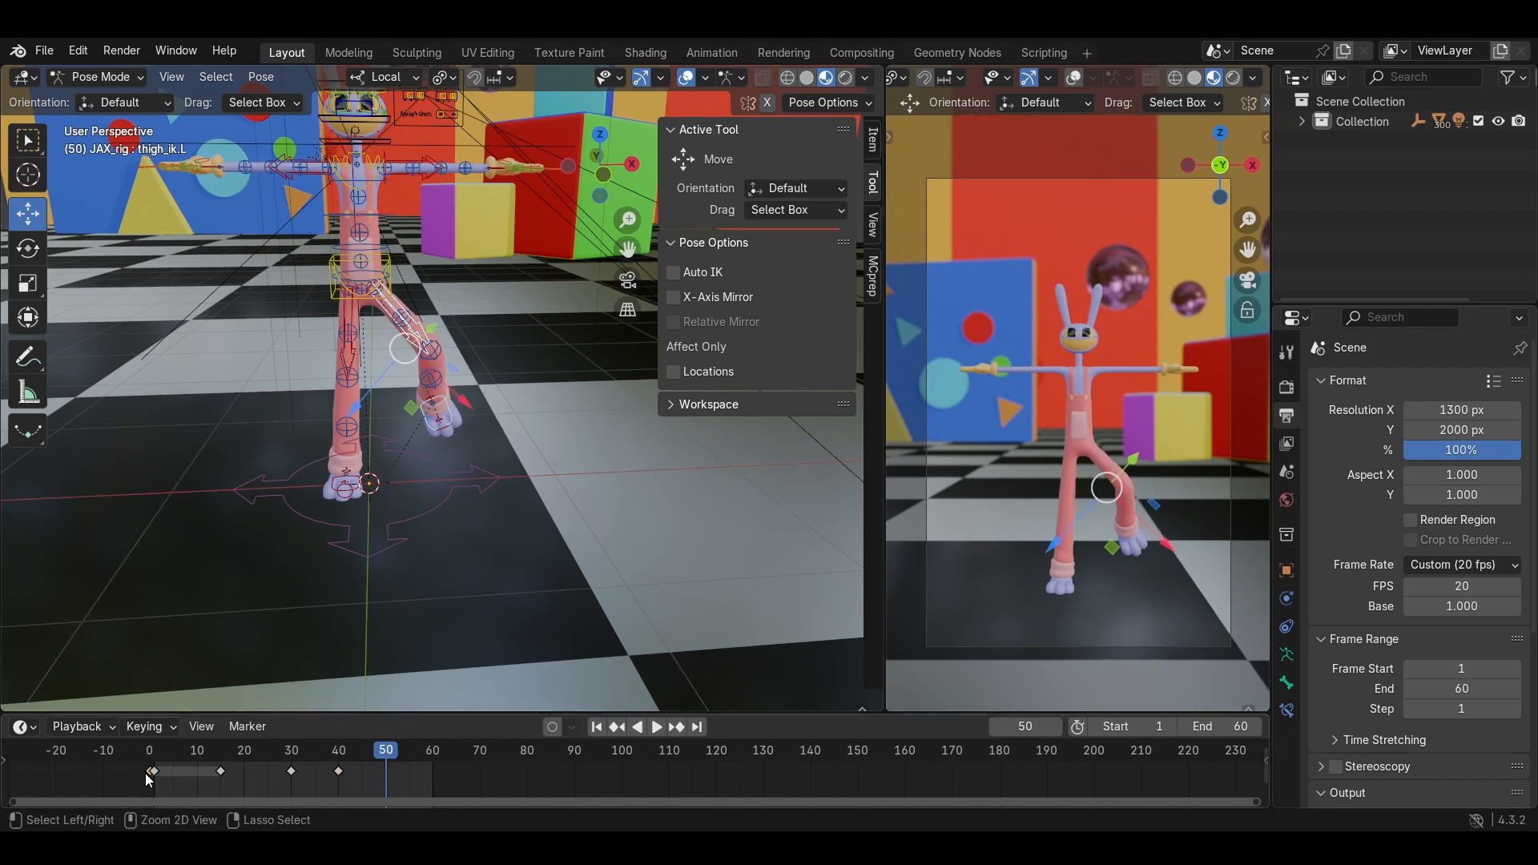
key("ctrl+v")
Examine the standing pose at frame 50, then scrub back to frame 13 to review the step.
middle_click_drag(372, 592, 168, 758)
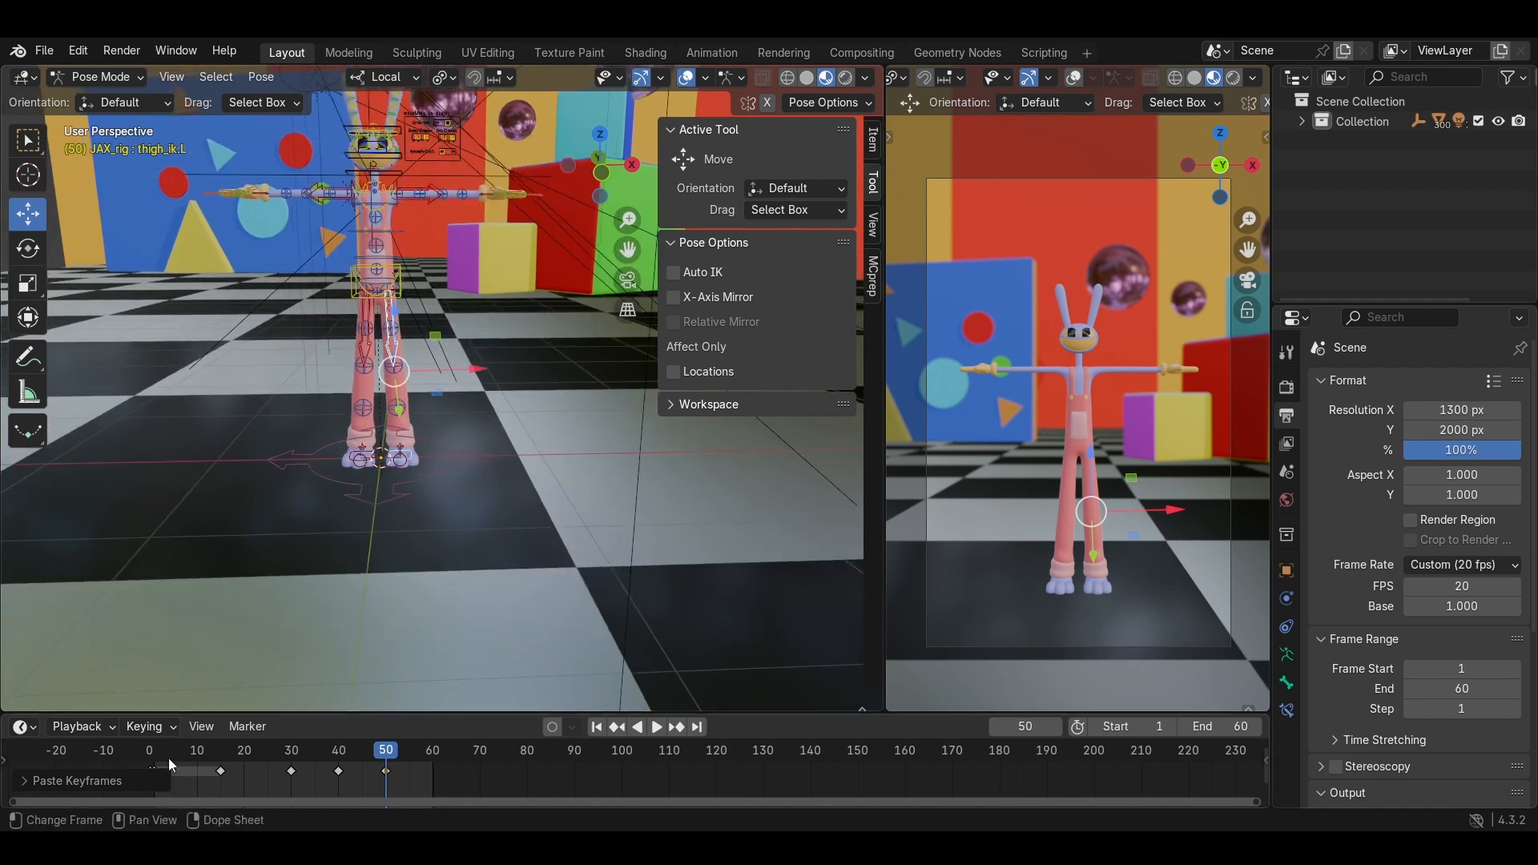
left_click(220, 788)
scroll(368, 566, "up", 1)
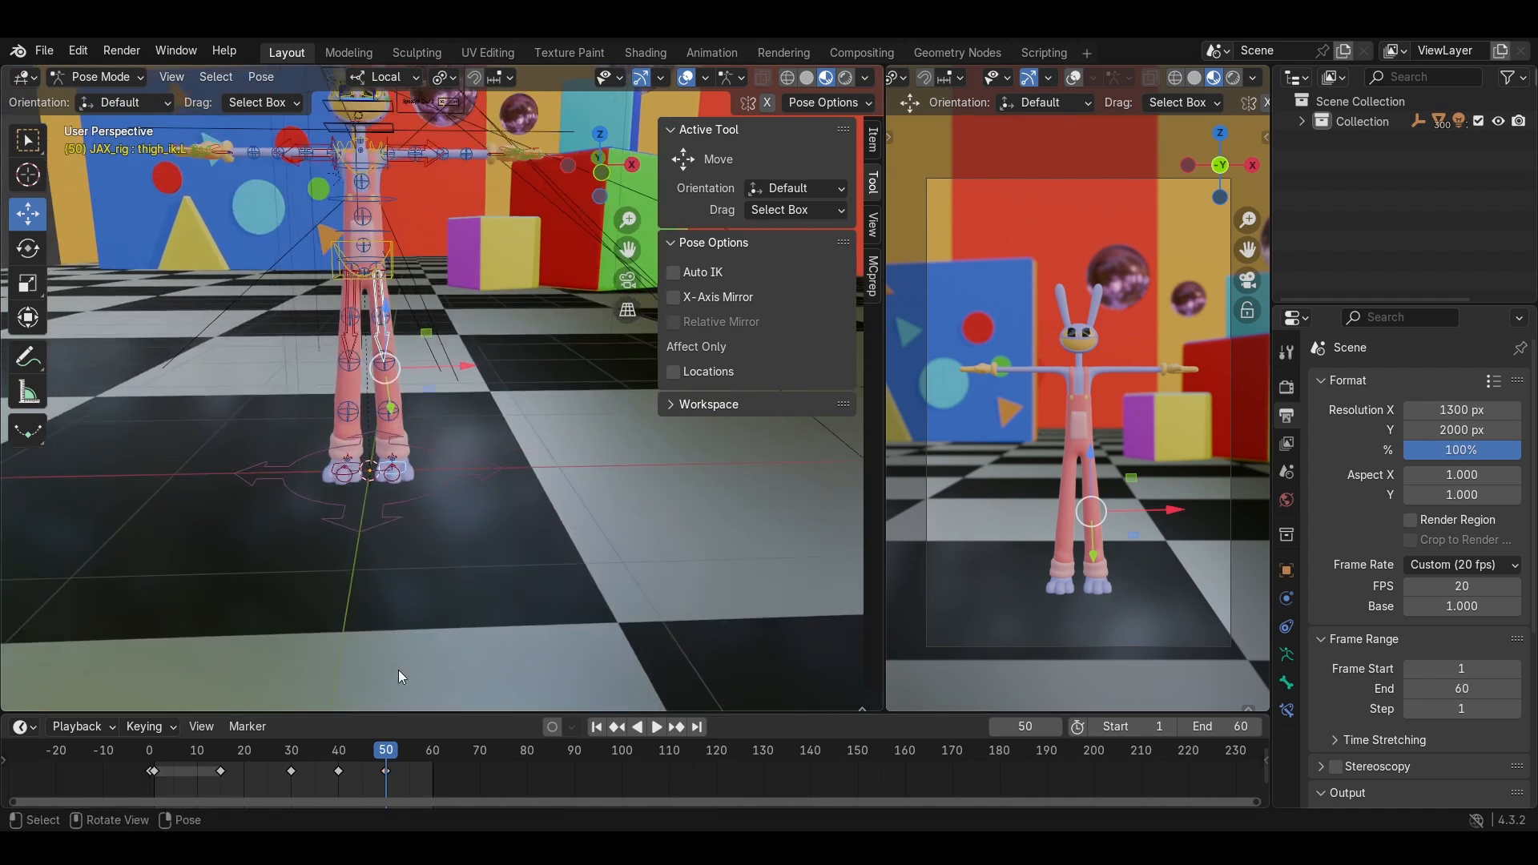
left_click_drag(382, 750, 211, 751)
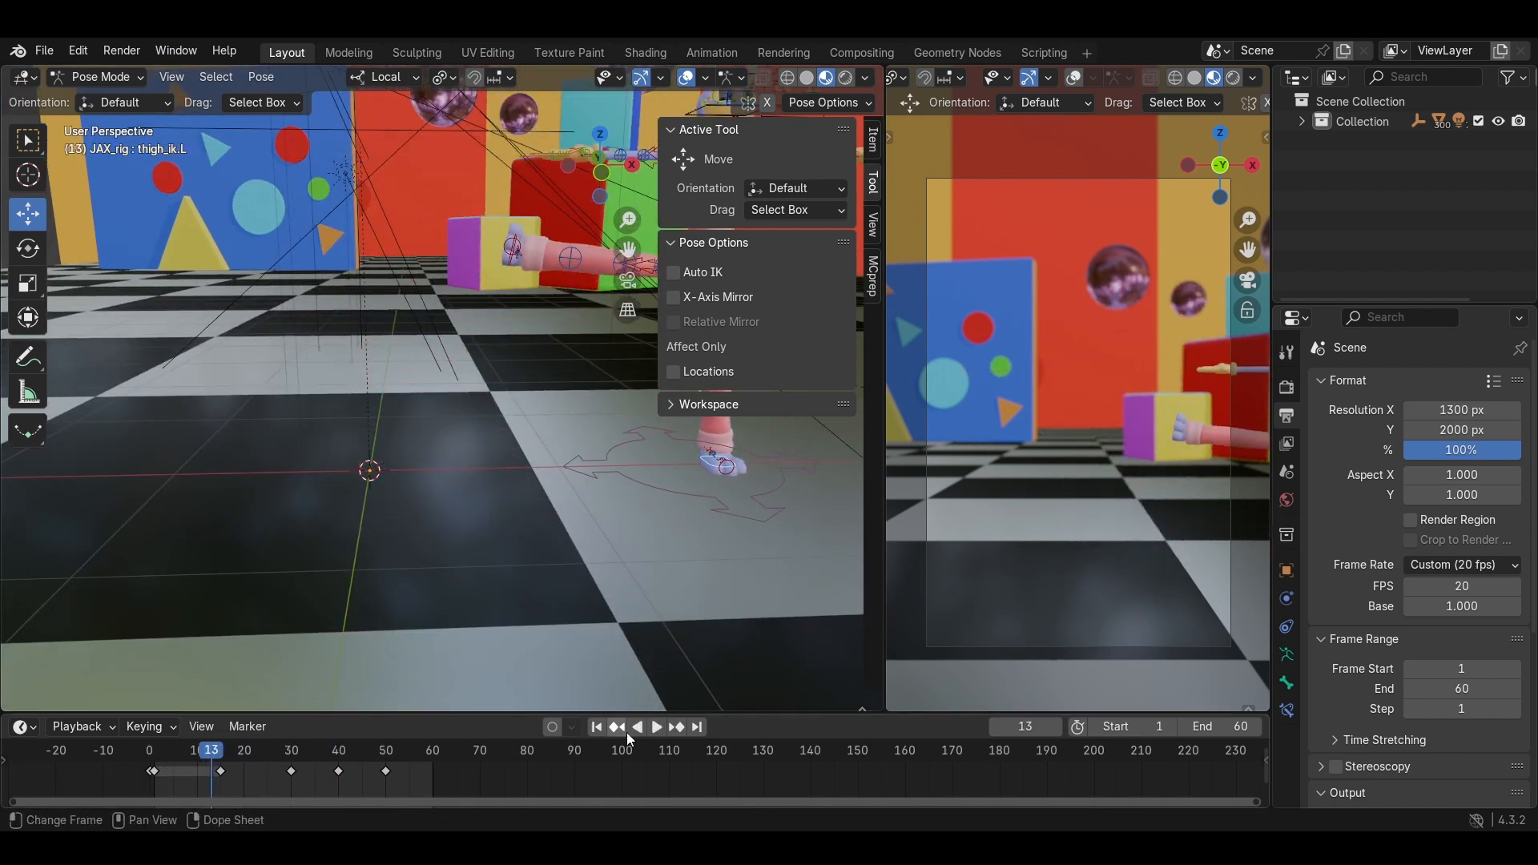
Shift the left foot and thigh controls' keyframes at frames 40 and 50 to frames 36 and 42, checking the timing in playback.
left_click(657, 727)
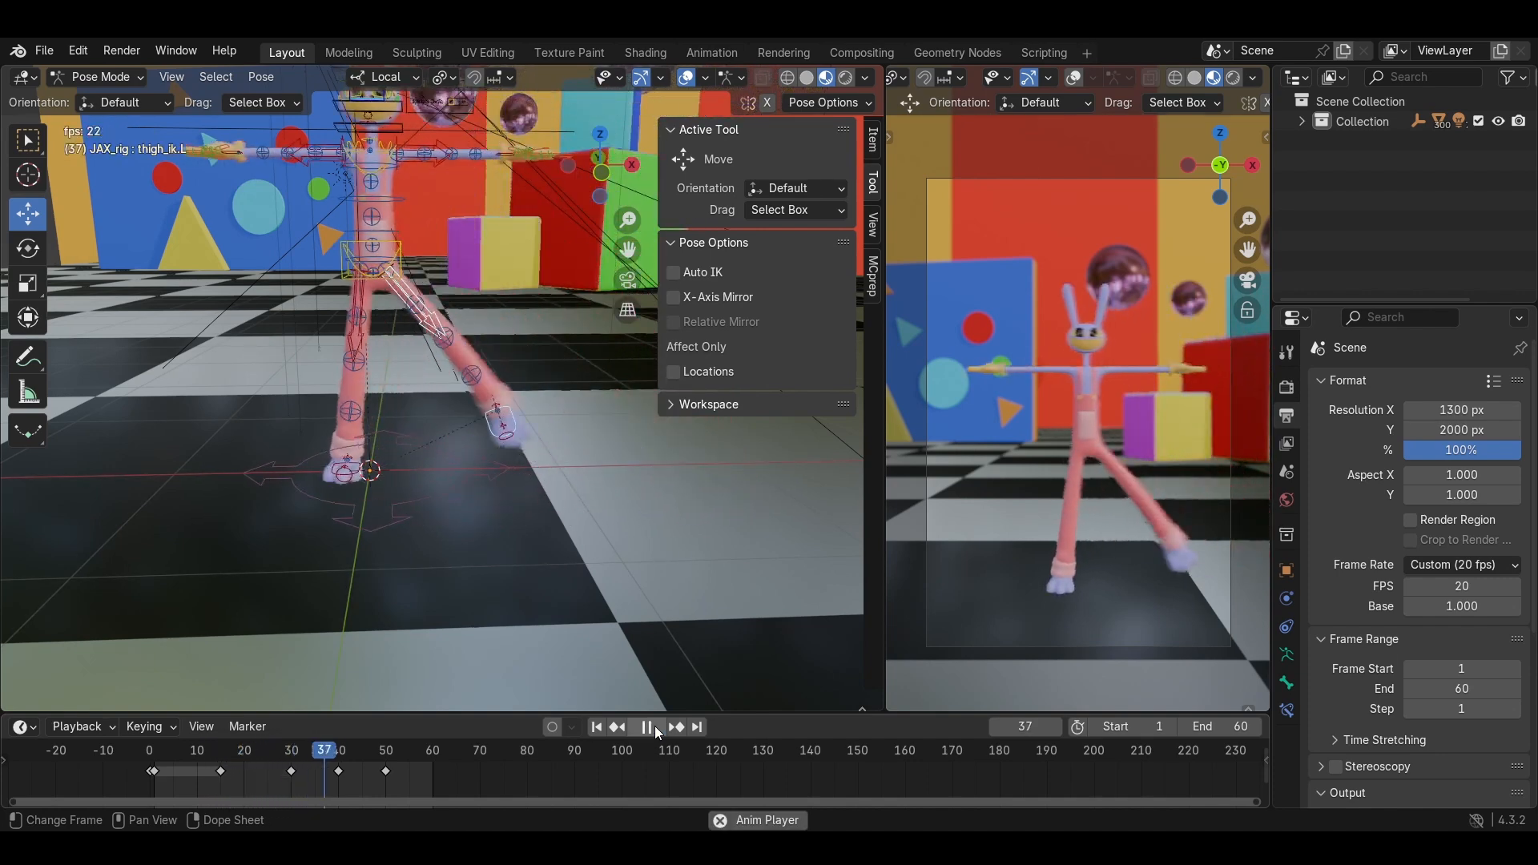
left_click(655, 726)
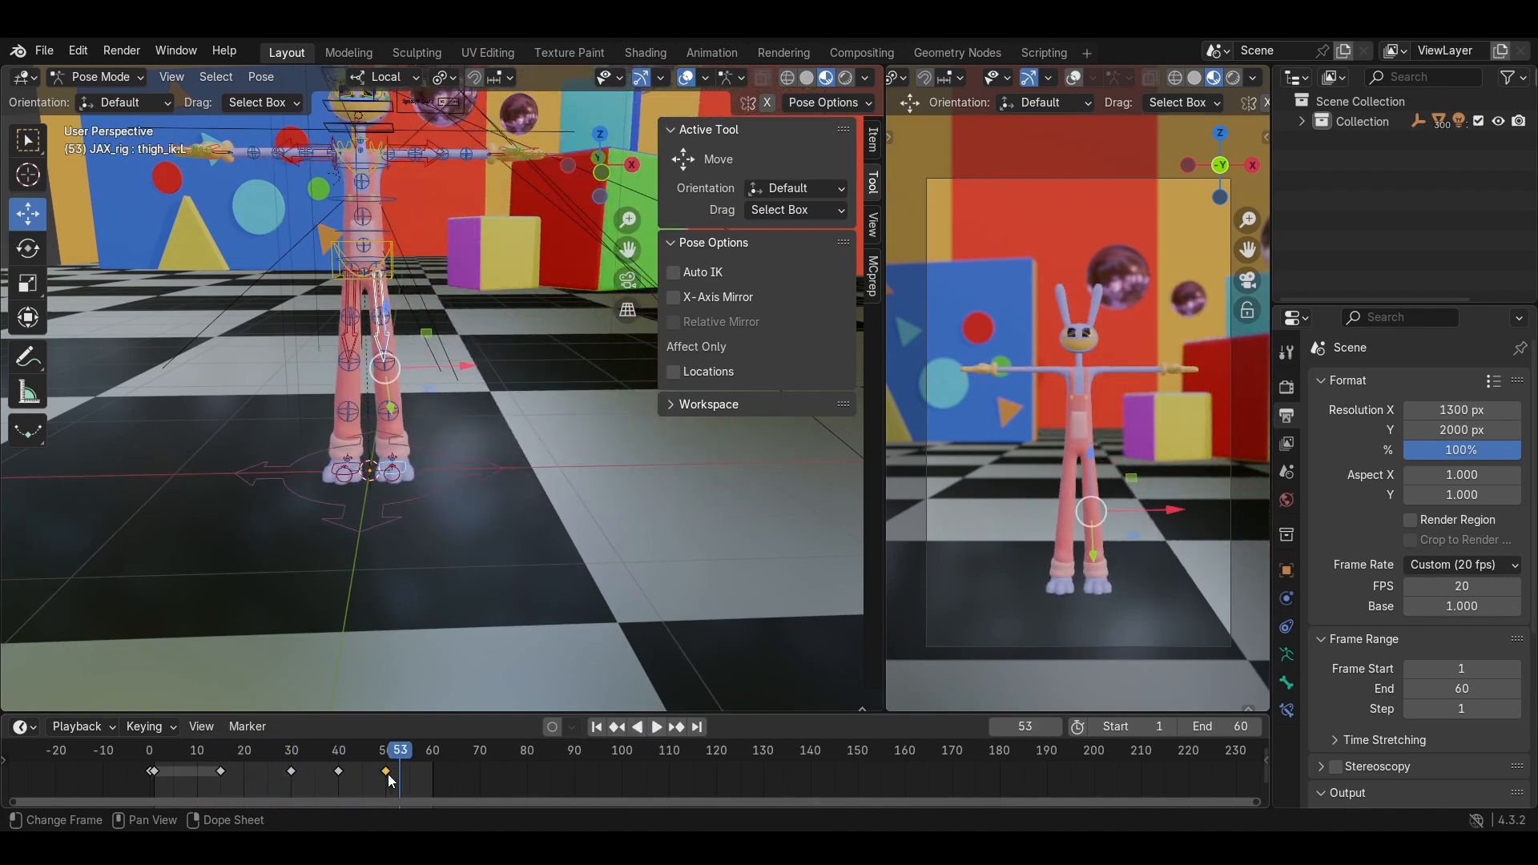
left_click(338, 771, "shift")
mouse_move(333, 773)
left_mouse_down()
mouse_move(314, 788)
mouse_move(345, 788)
left_mouse_up()
left_click(365, 773)
left_click(291, 750)
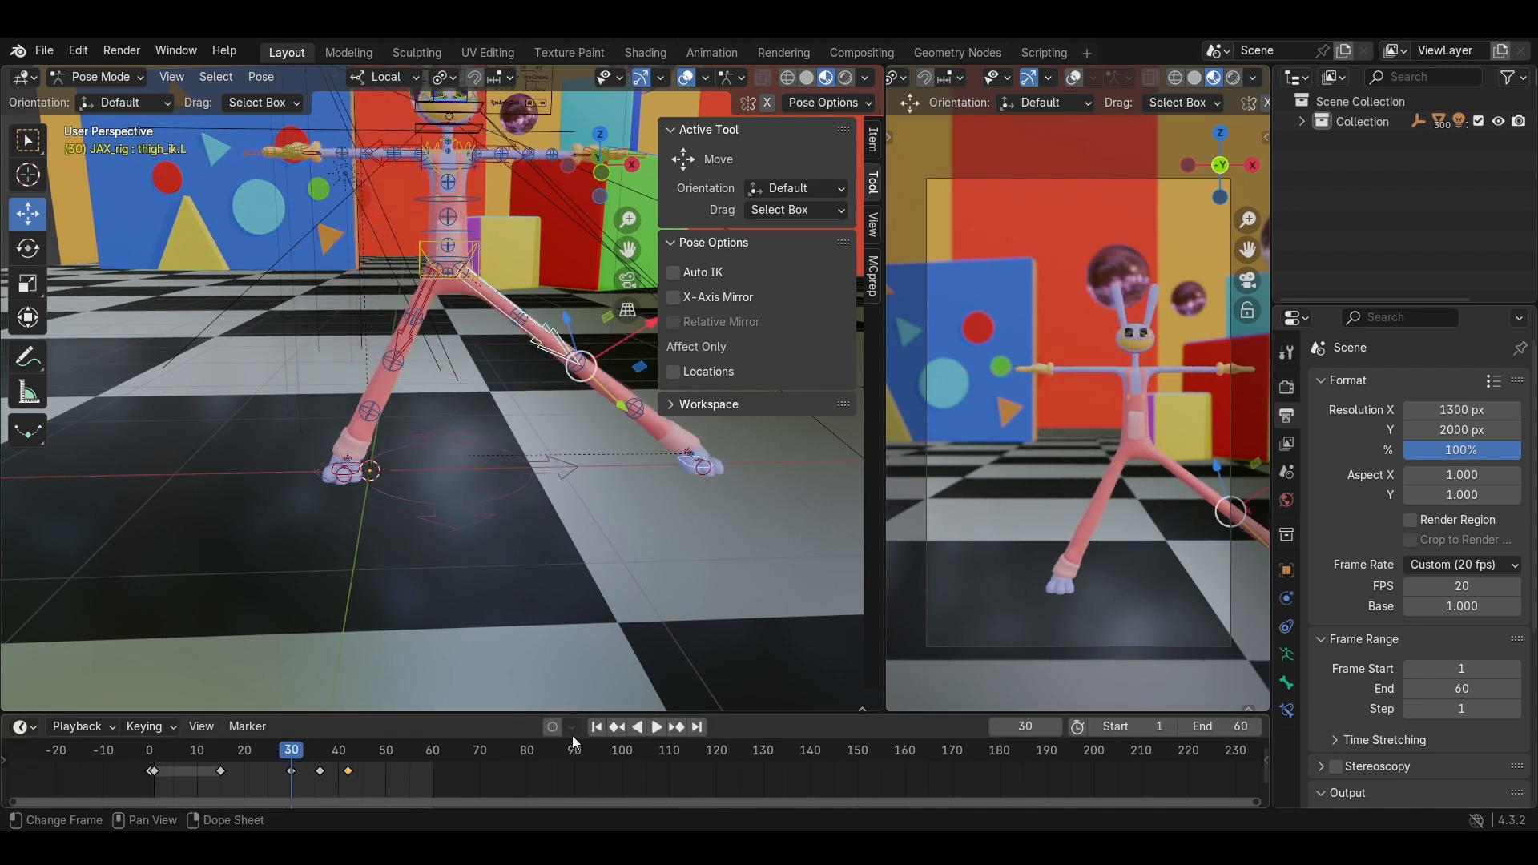
left_click(654, 723)
key("space")
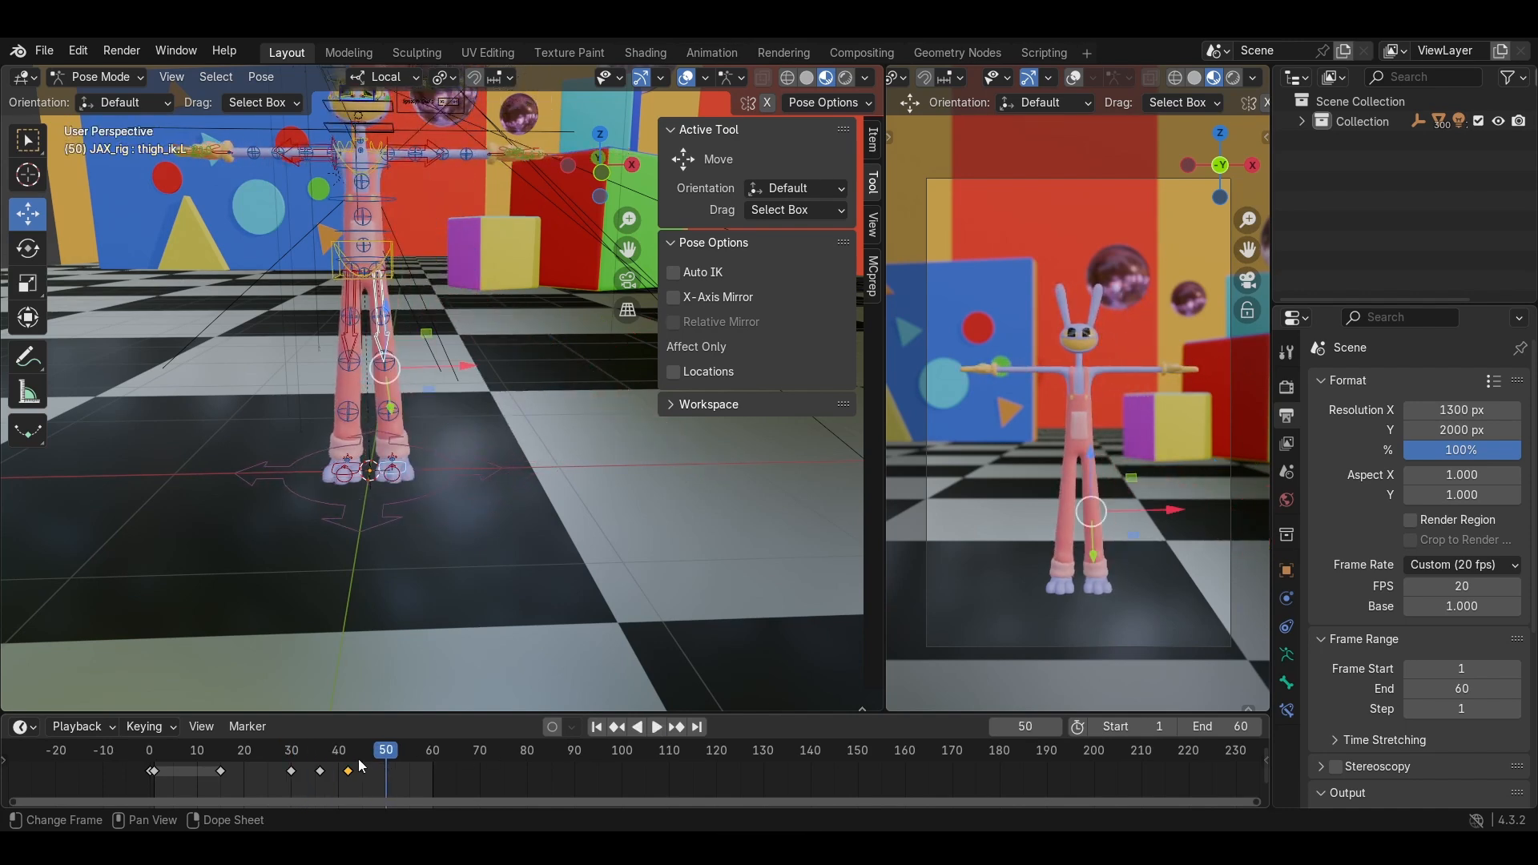
At frame 36, move the left foot's IK control about 0.22 m down and slightly inward toward the standing leg.
left_click(320, 751)
middle_click_drag(429, 462, 497, 348)
left_click(455, 399)
key("g")
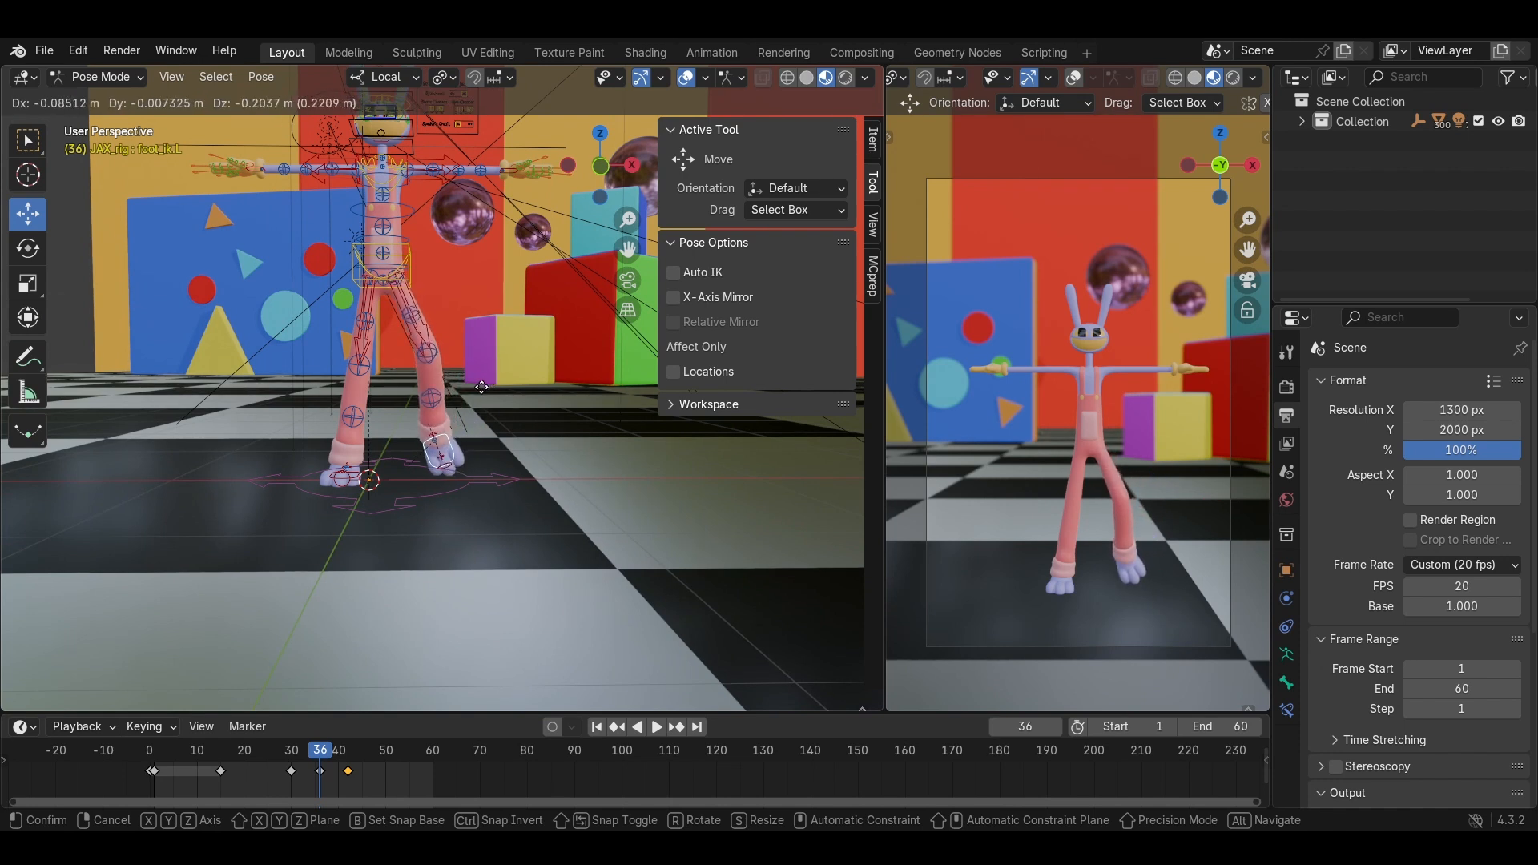
left_click(482, 387)
Retime the left foot's last two keyframes to frames 37 and 42 and play back the result.
left_click_drag(347, 772, 343, 777)
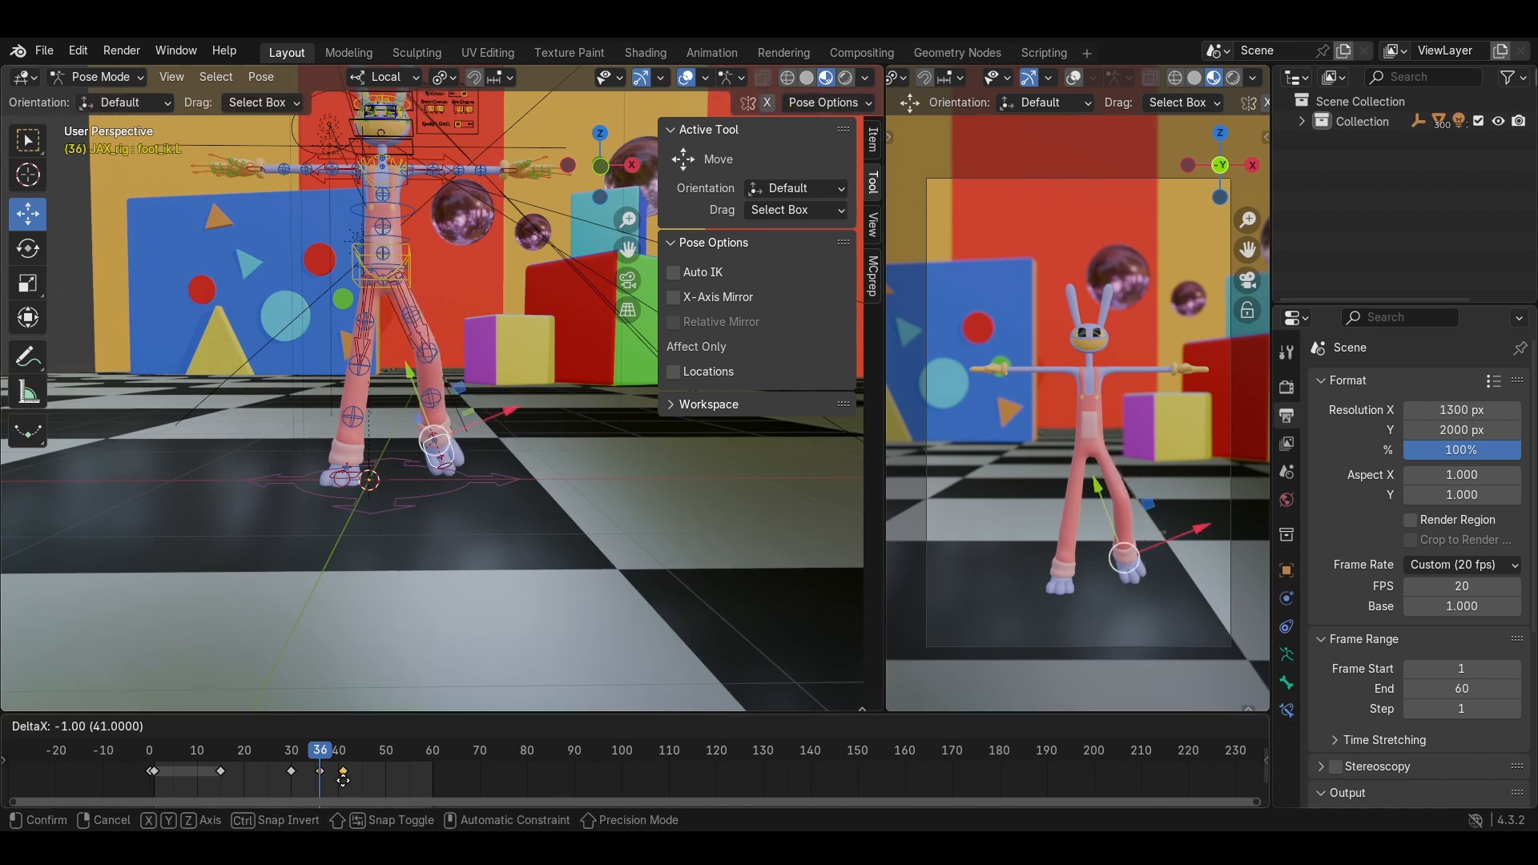
left_click(343, 777)
left_click(648, 727)
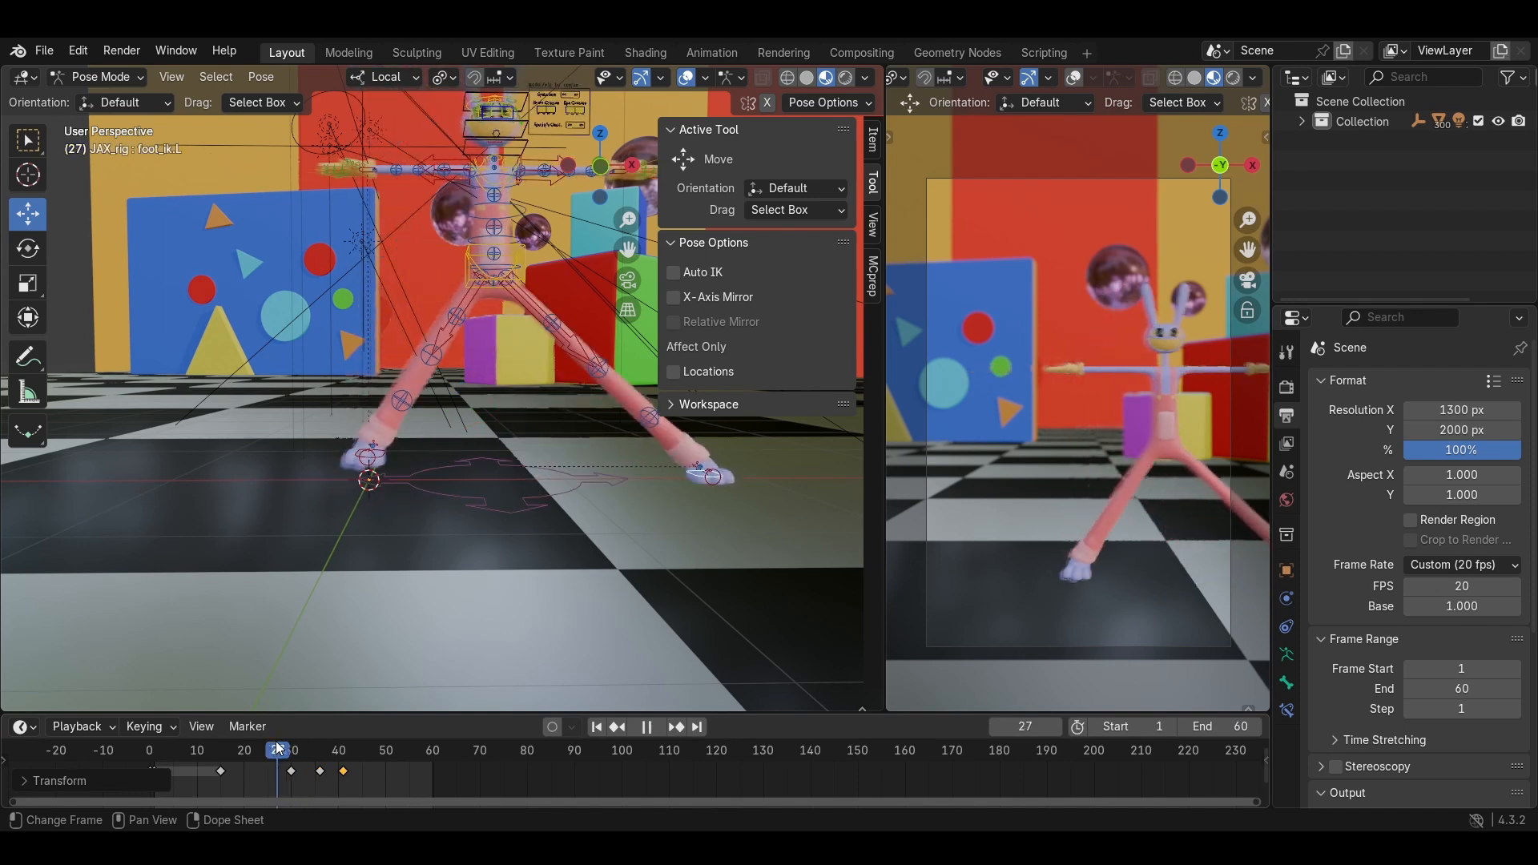
left_click(652, 725)
left_click_drag(375, 756, 328, 781)
left_click(349, 772)
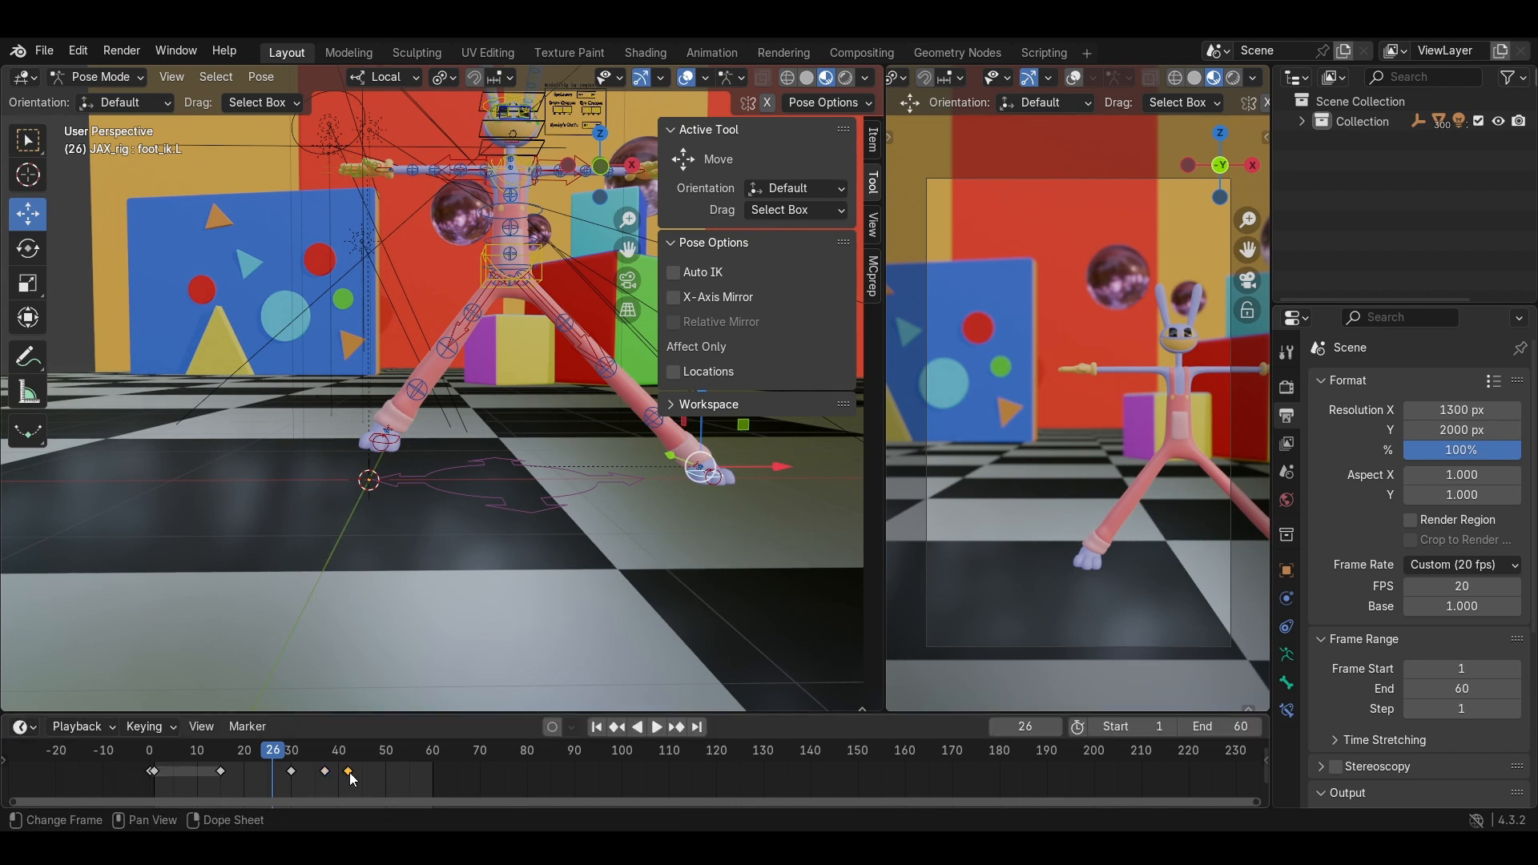
left_click(658, 728)
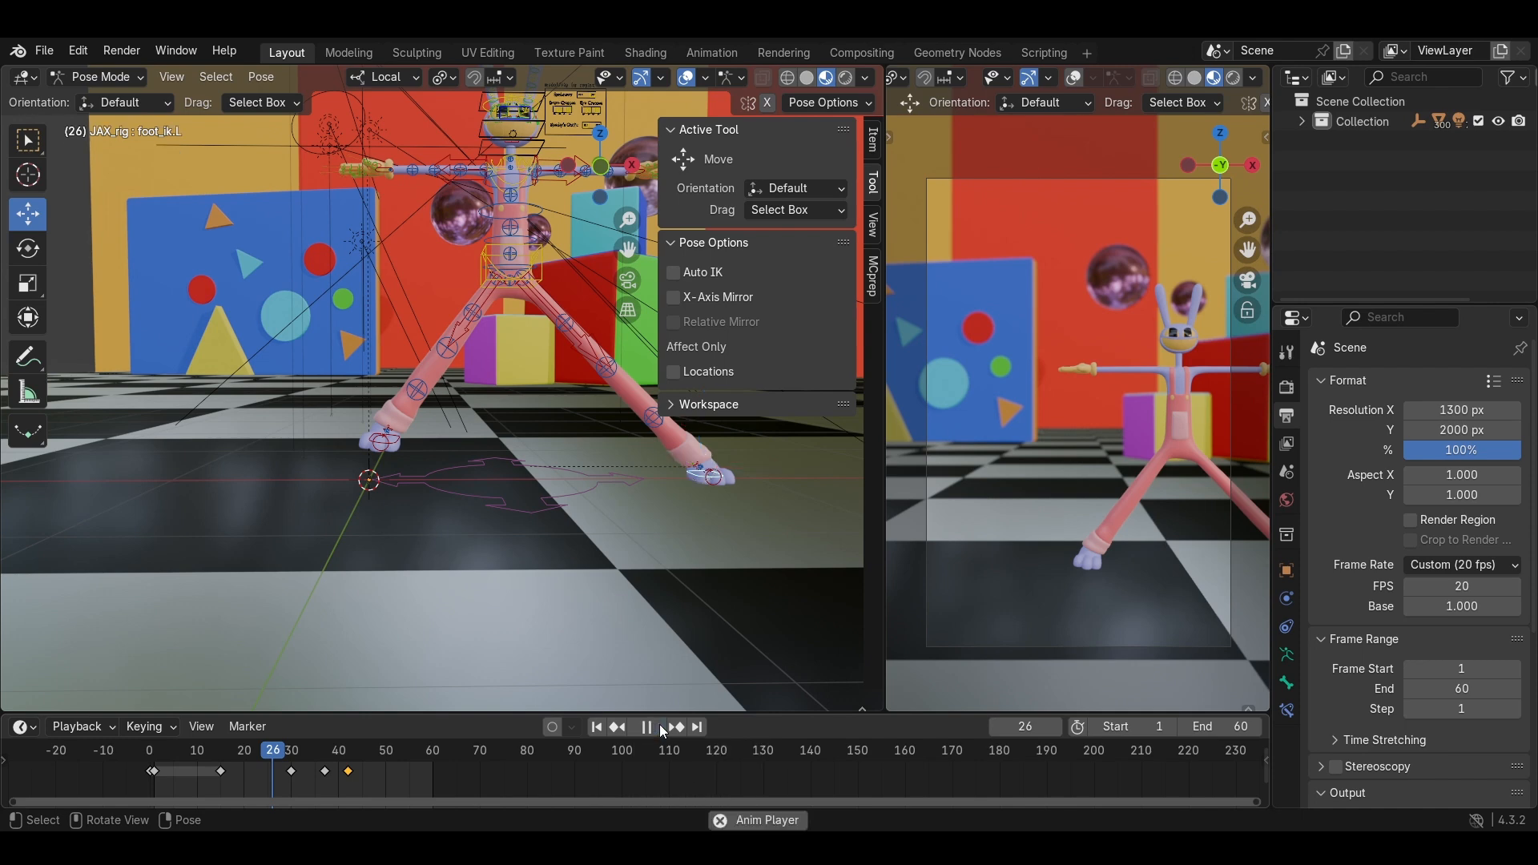
left_click(659, 728)
At frame 37, reposition the left foot's IK control, rotate it about 19.5 degrees to tip the toes down, keyframe it and review the playback.
mouse_move(327, 771)
left_mouse_down()
mouse_move(286, 770)
mouse_move(347, 766)
mouse_move(324, 761)
left_mouse_up()
key("i")
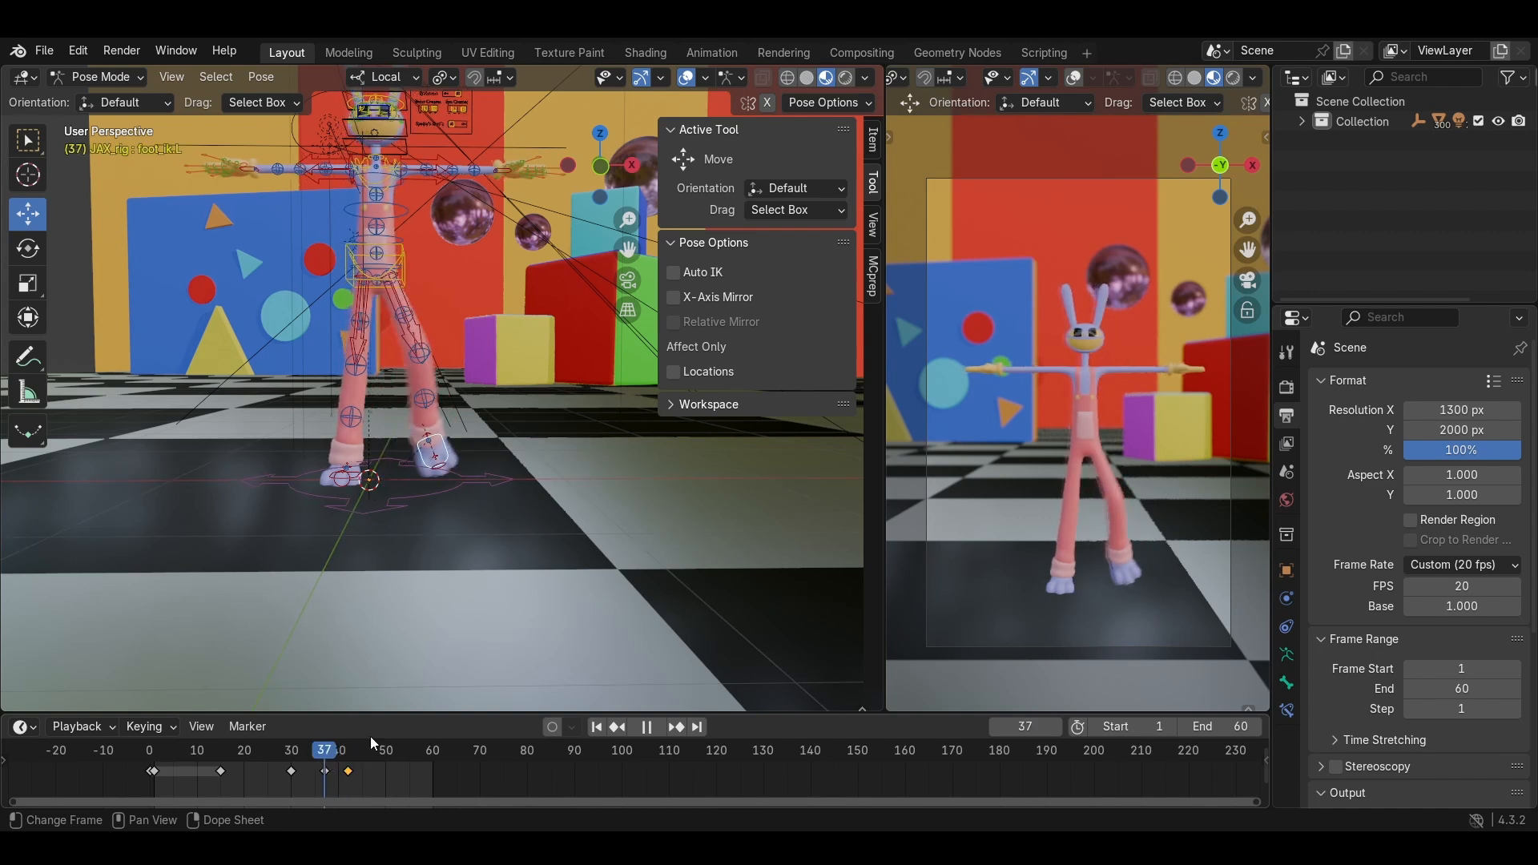
key("g")
left_click(459, 541)
middle_click_drag(459, 541, 466, 459)
key("r")
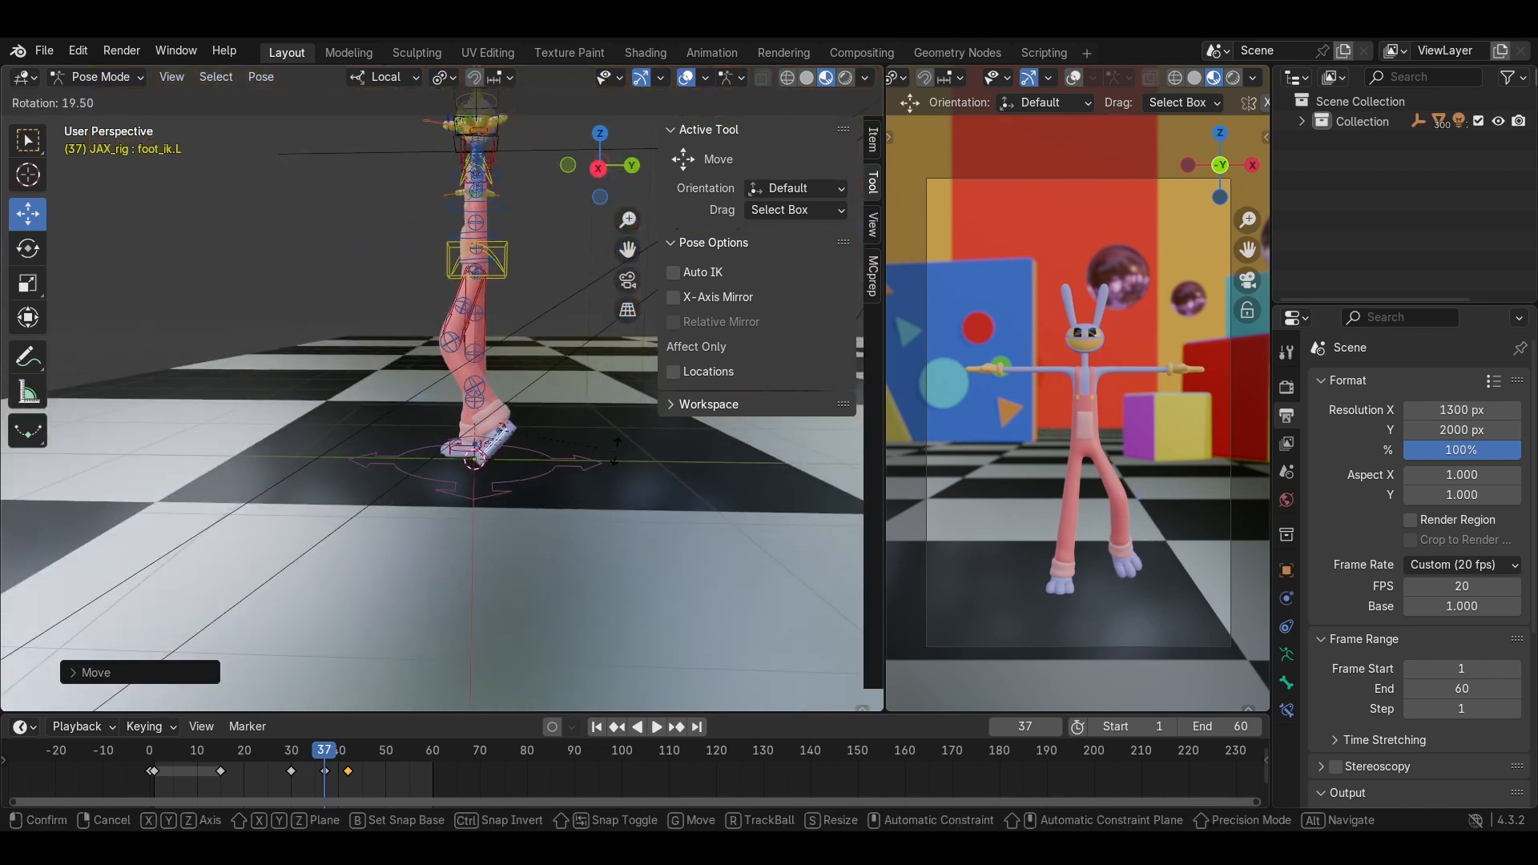
left_click(615, 450)
key("i")
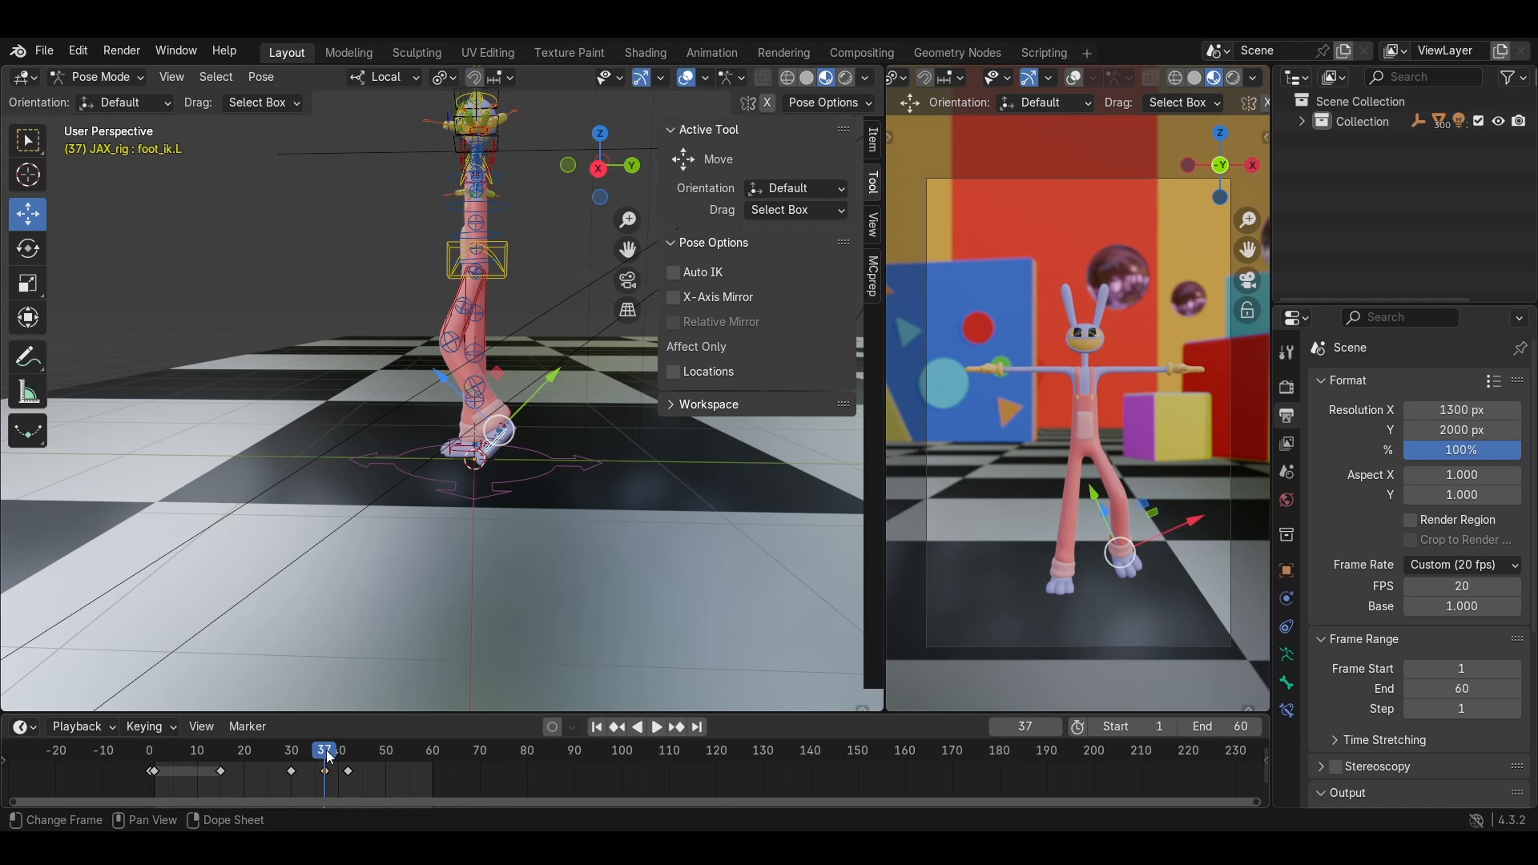
left_click_drag(325, 749, 344, 753)
middle_click_drag(356, 593, 506, 512)
left_click(285, 748)
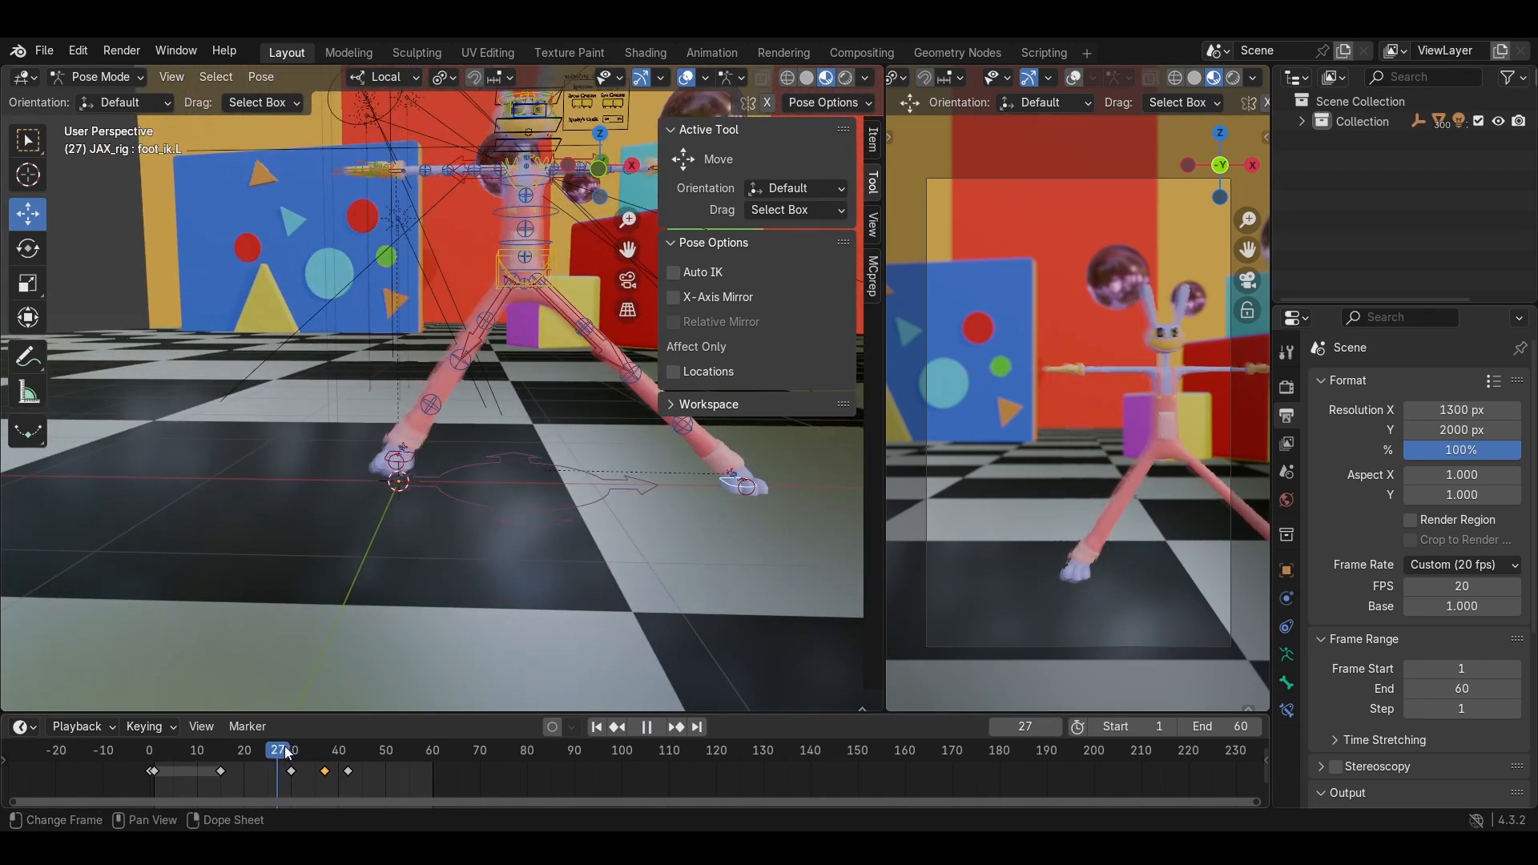
left_click(655, 725)
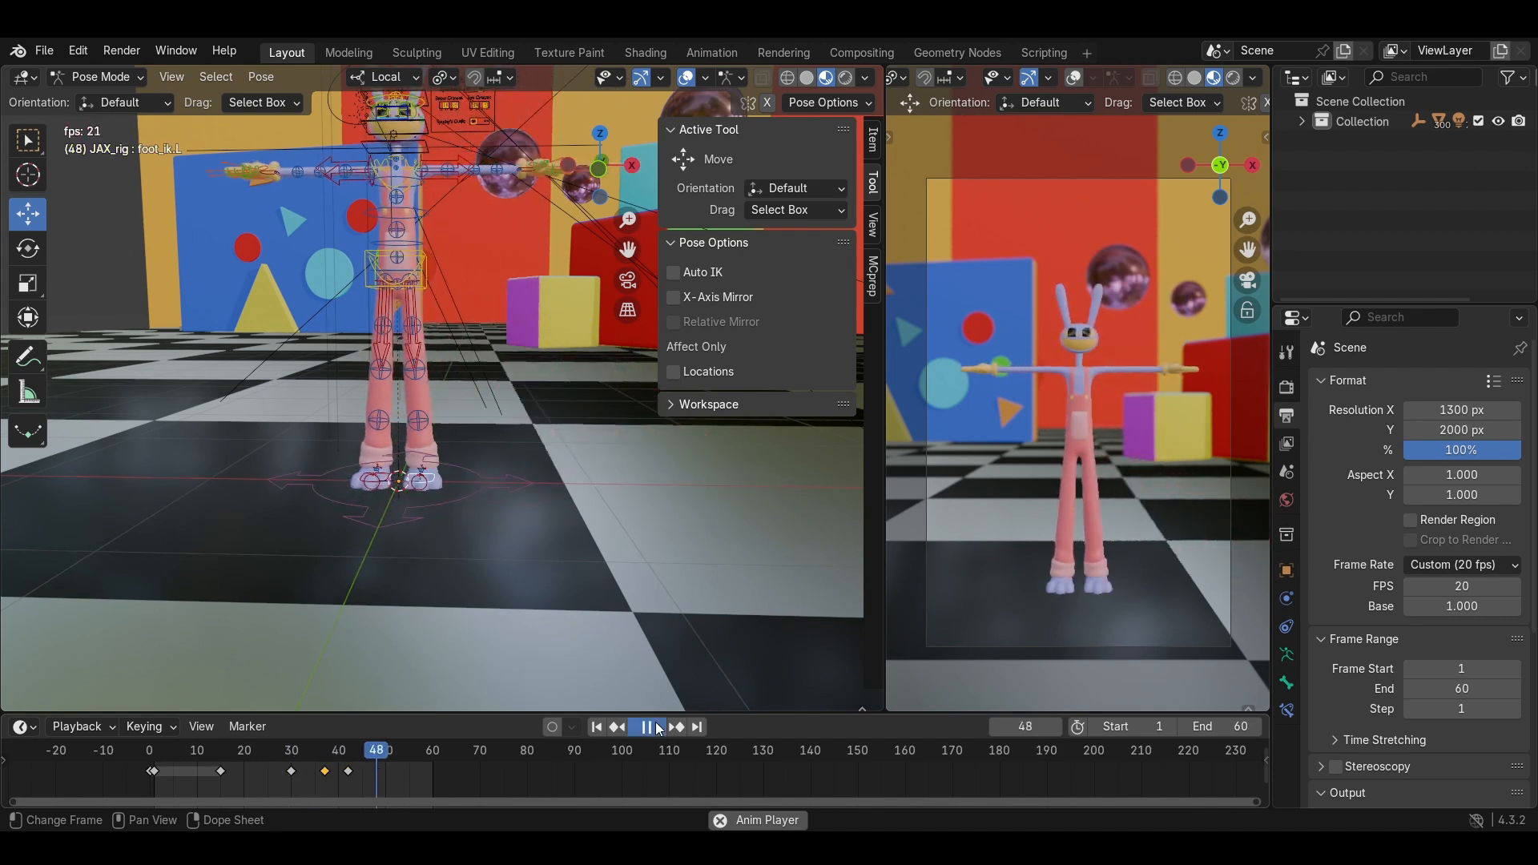
left_click(655, 725)
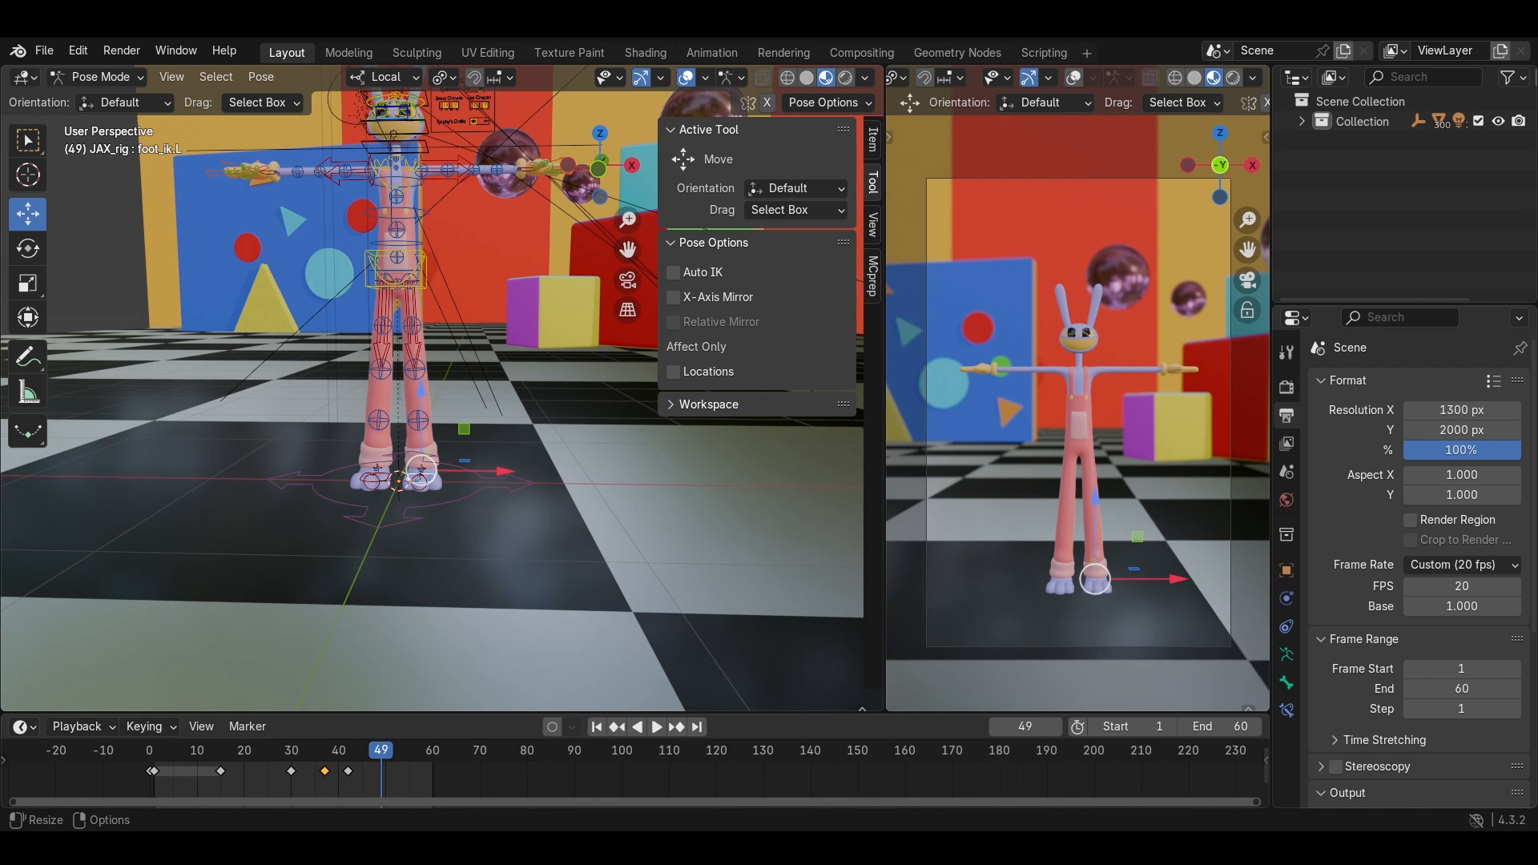
Return to frame 37 and move the left foot's IK control up and outward, away from the standing leg.
scroll(455, 526, "up", 5)
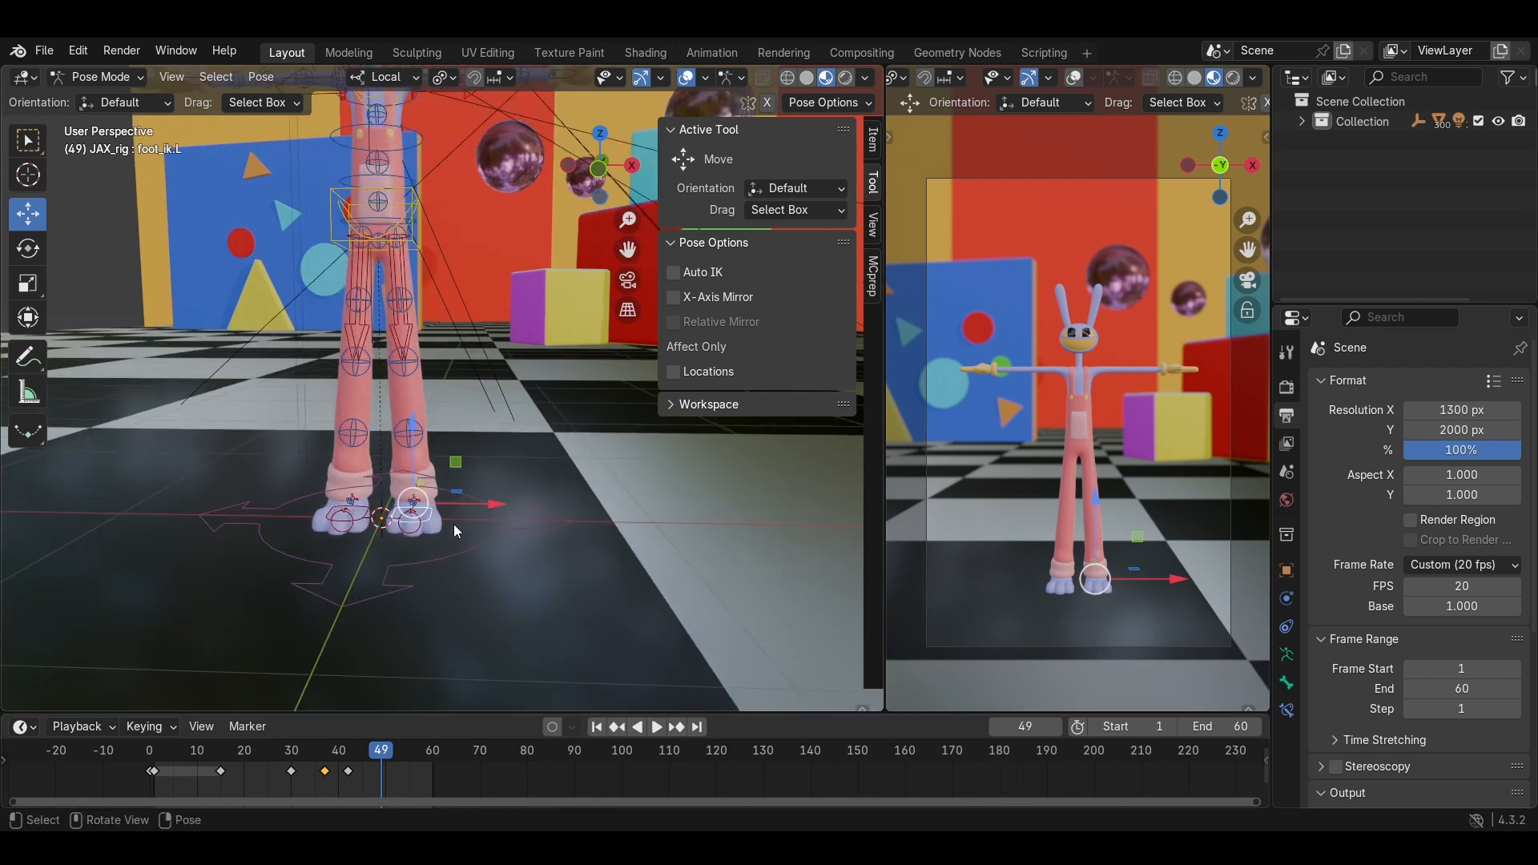
left_click(329, 757)
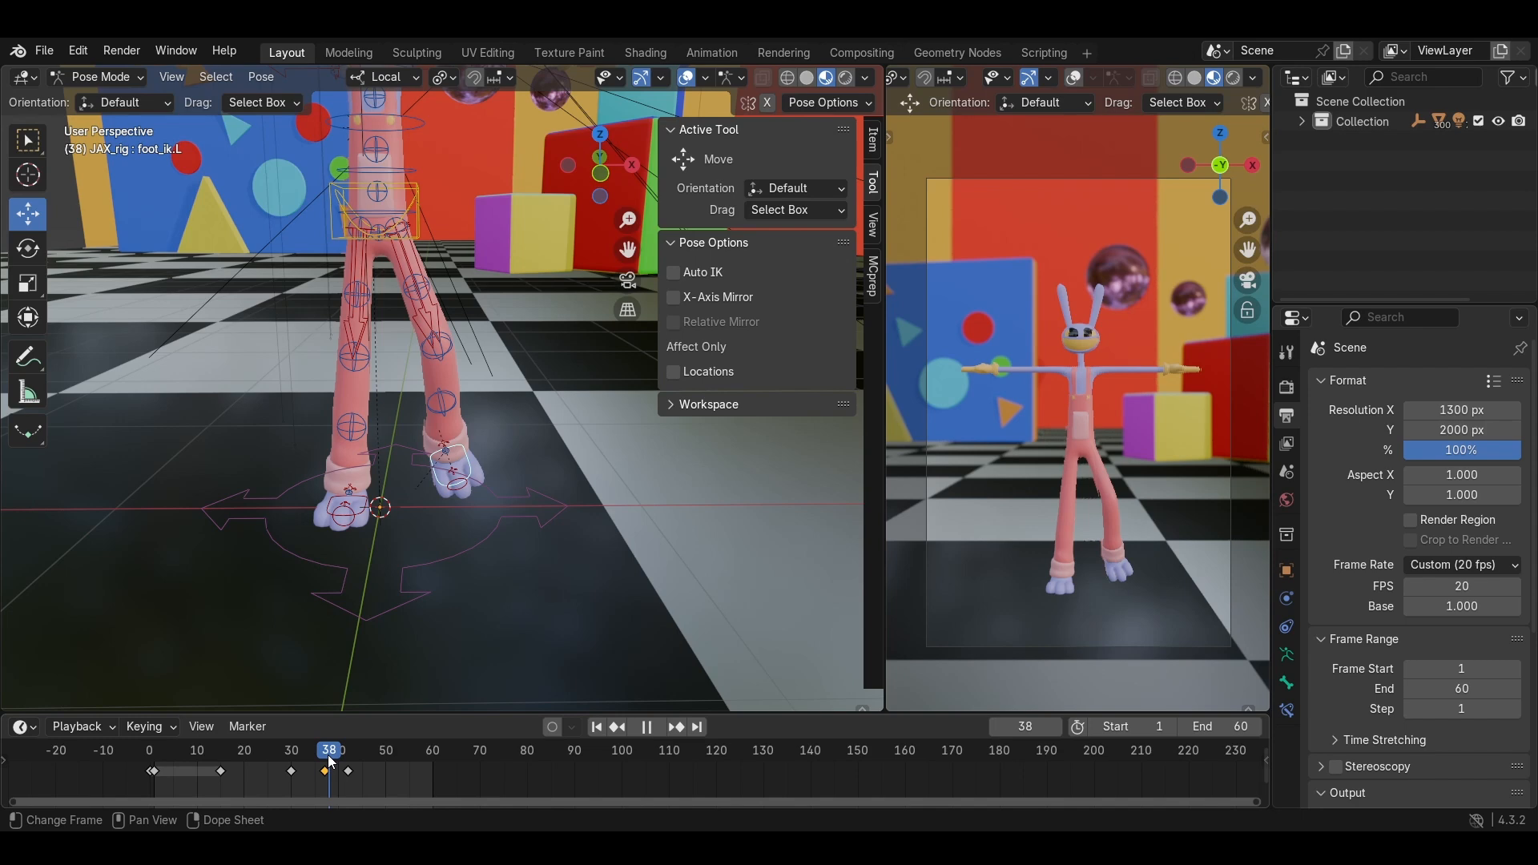
left_click_drag(330, 759, 324, 753)
middle_click_drag(417, 604, 412, 554)
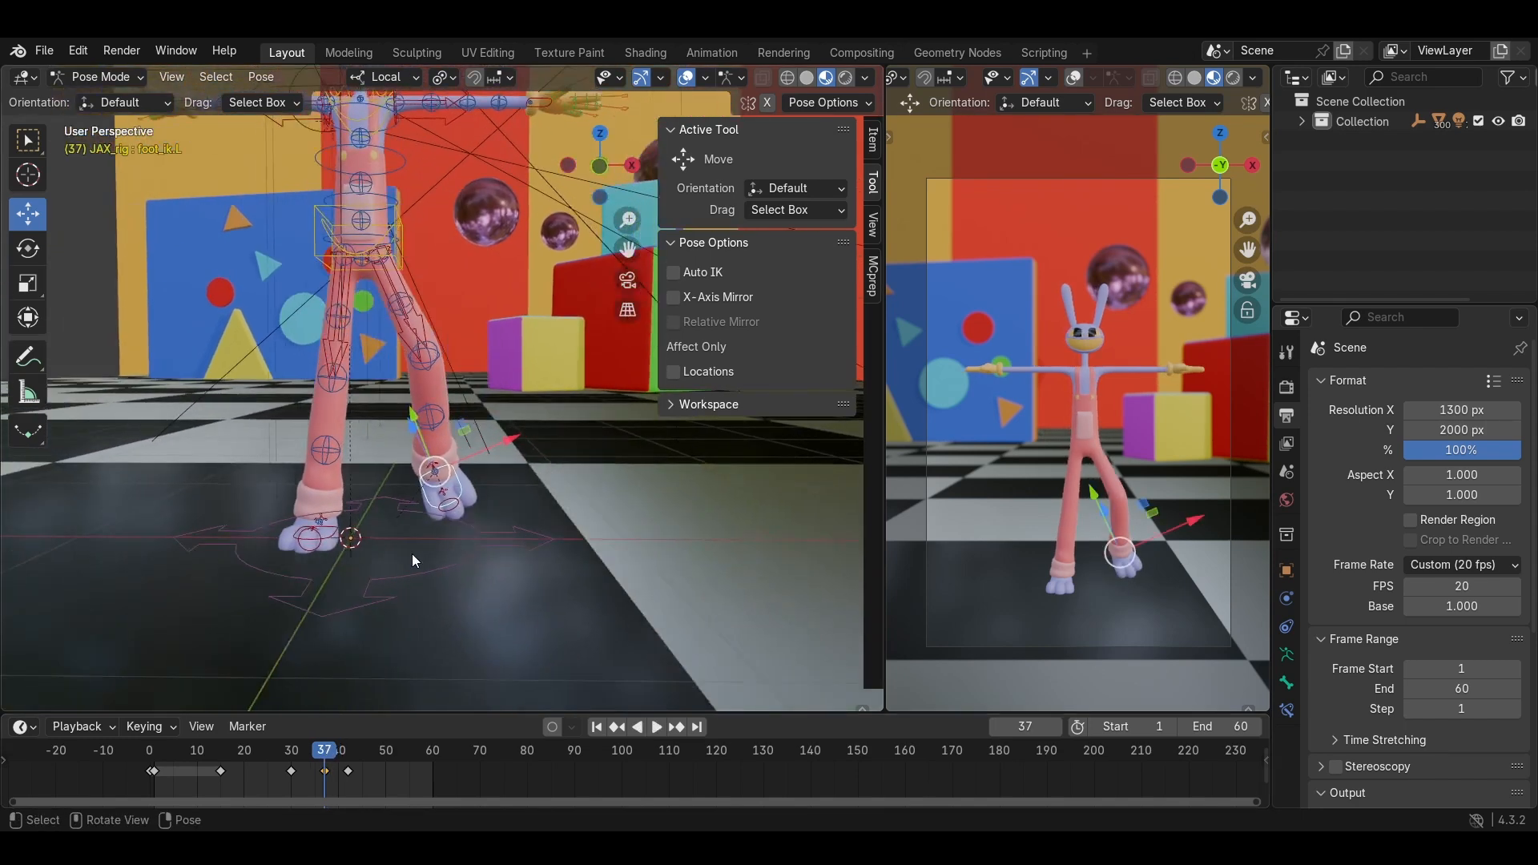
key("g")
left_click(517, 497)
Rotate the left foot's IK control so the toes point down in line with the lifted leg, and keyframe it at frame 37.
middle_click_drag(518, 491, 425, 377)
key("r")
left_click(582, 452)
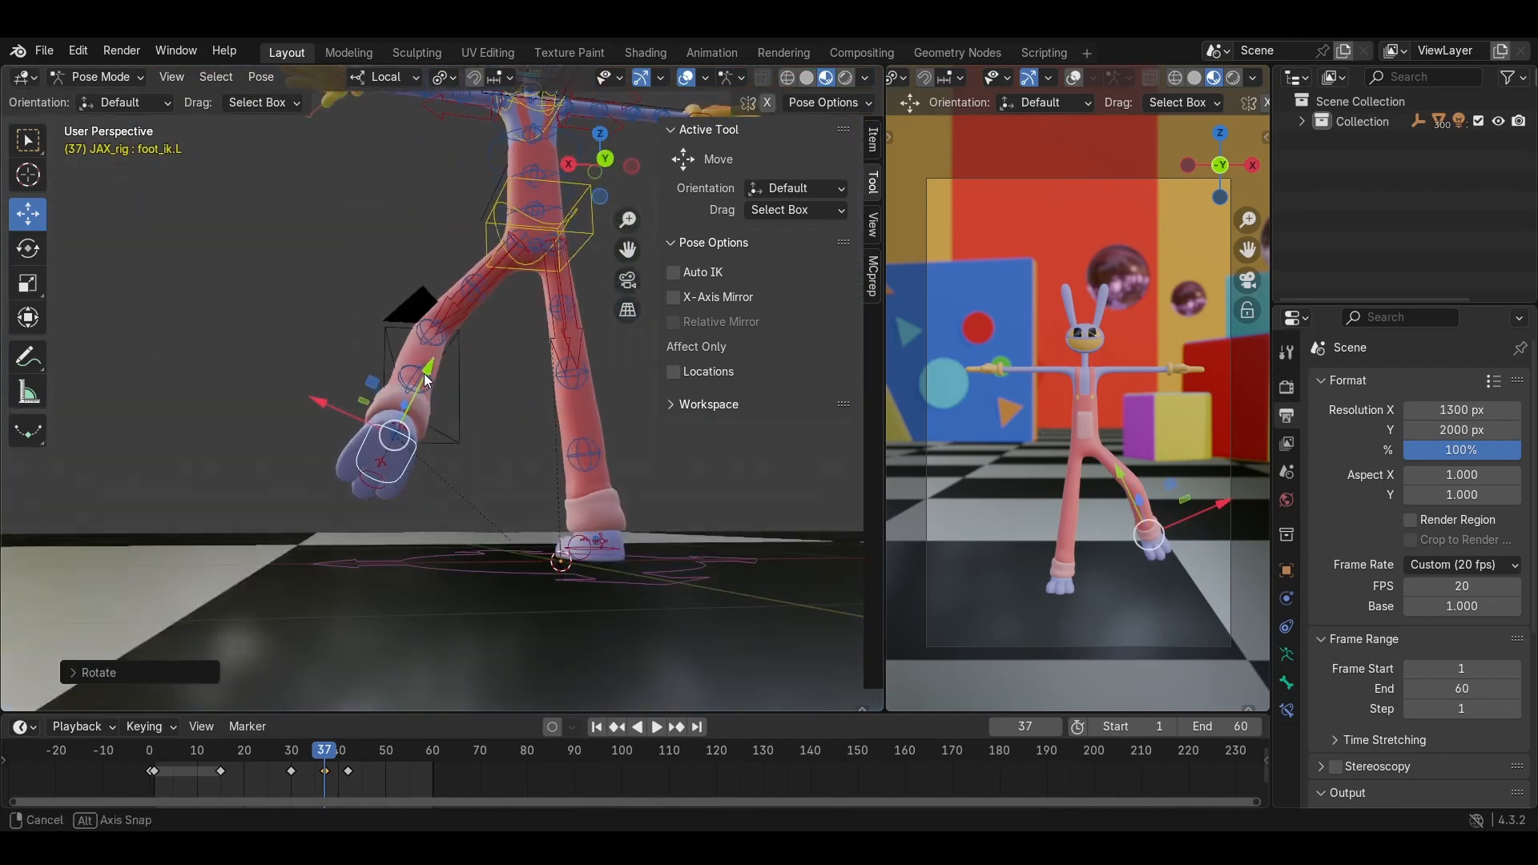
key("r")
left_click(331, 356)
middle_click_drag(330, 354, 554, 392)
key("i")
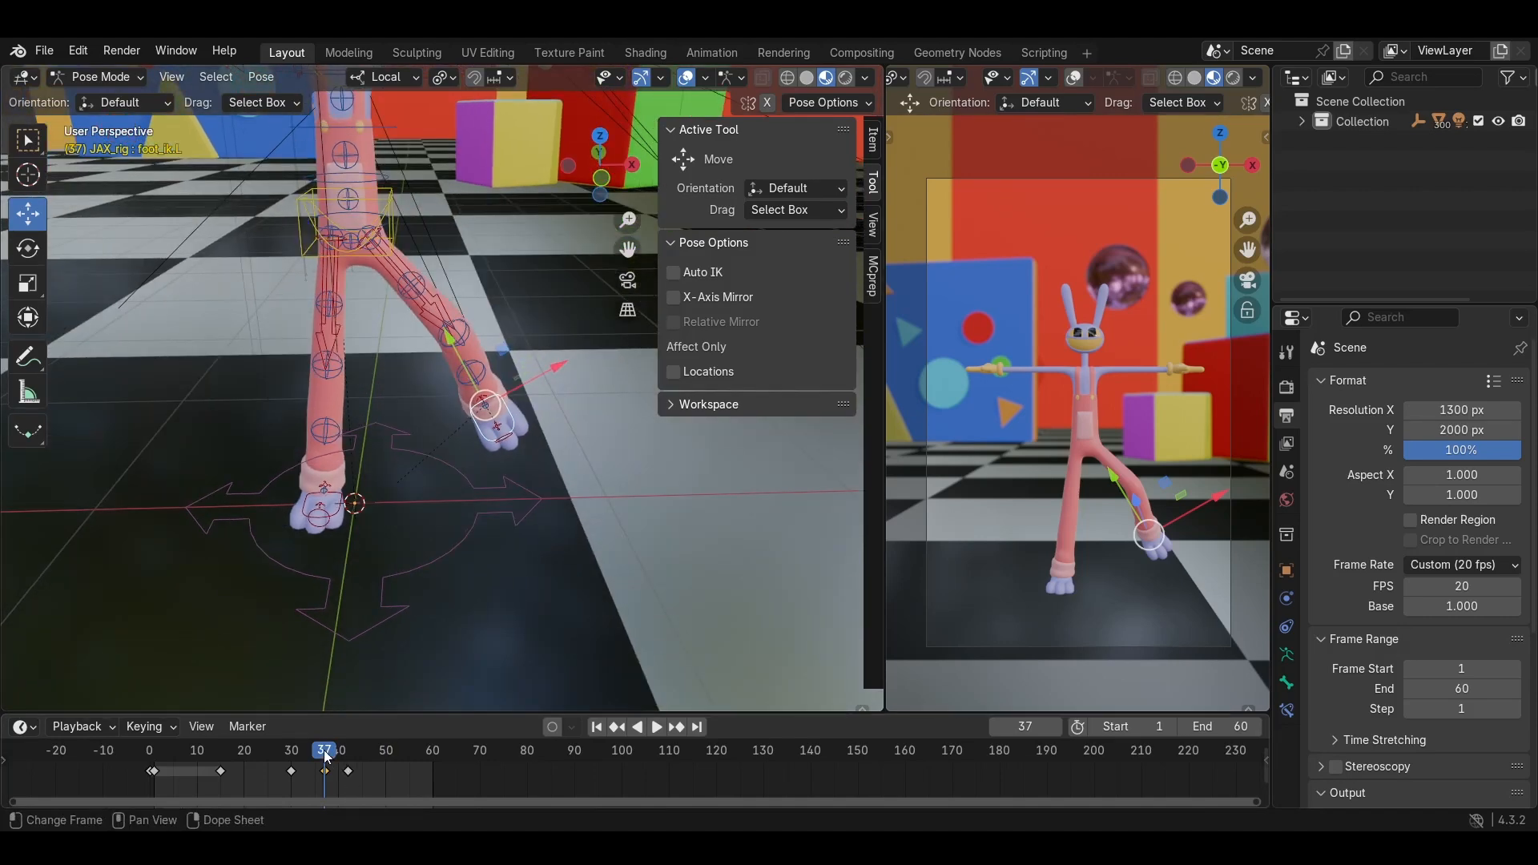
Shift the left foot's final standing keyframe from frame 42 to frame 44 and play back the landing.
mouse_move(326, 756)
left_mouse_down()
mouse_move(282, 756)
mouse_move(354, 756)
left_mouse_up()
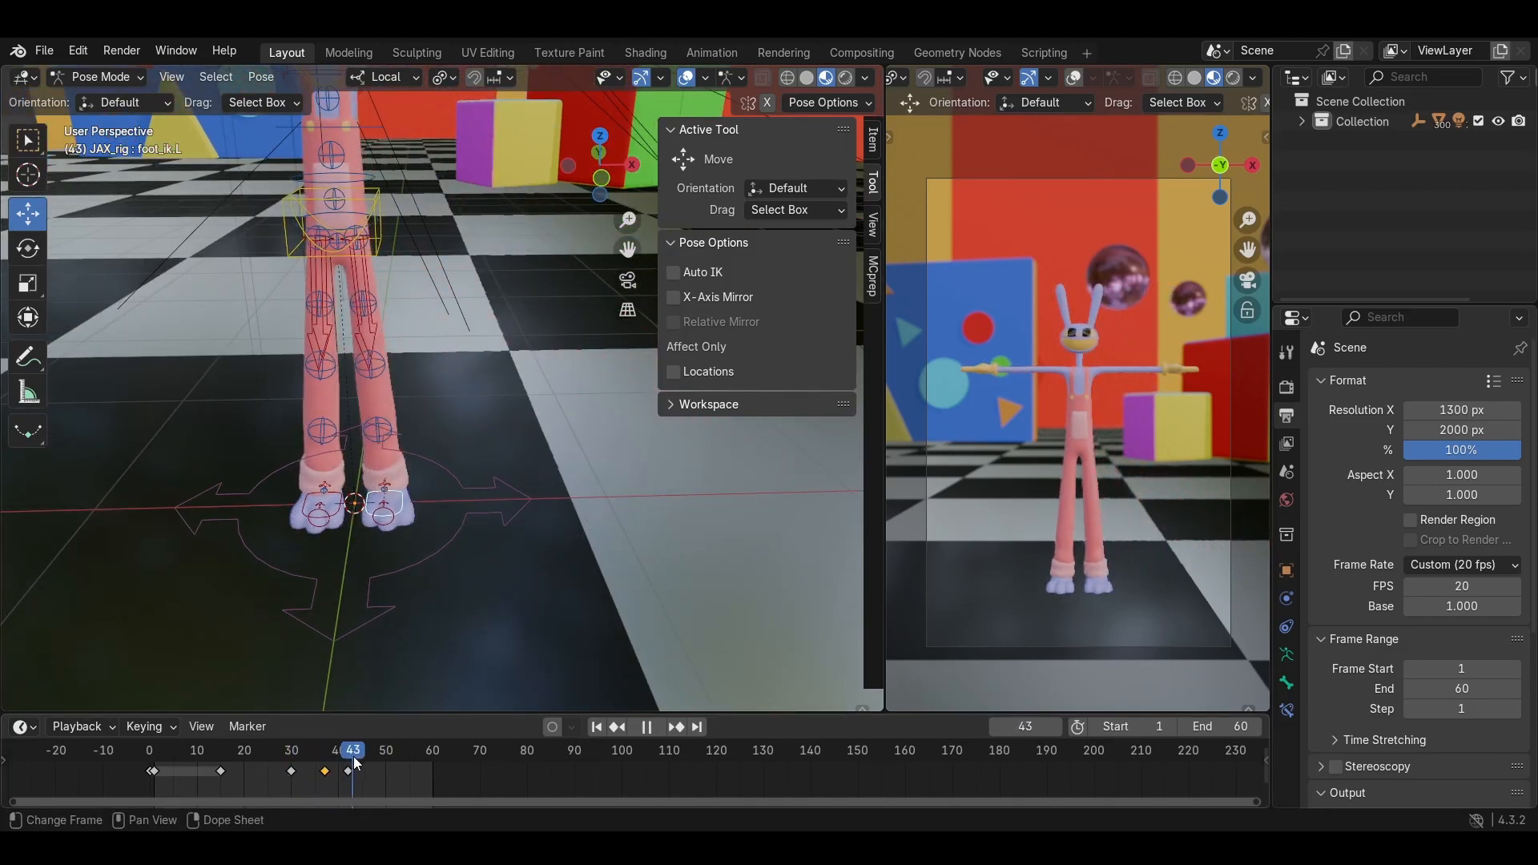
left_click(350, 771)
key("g")
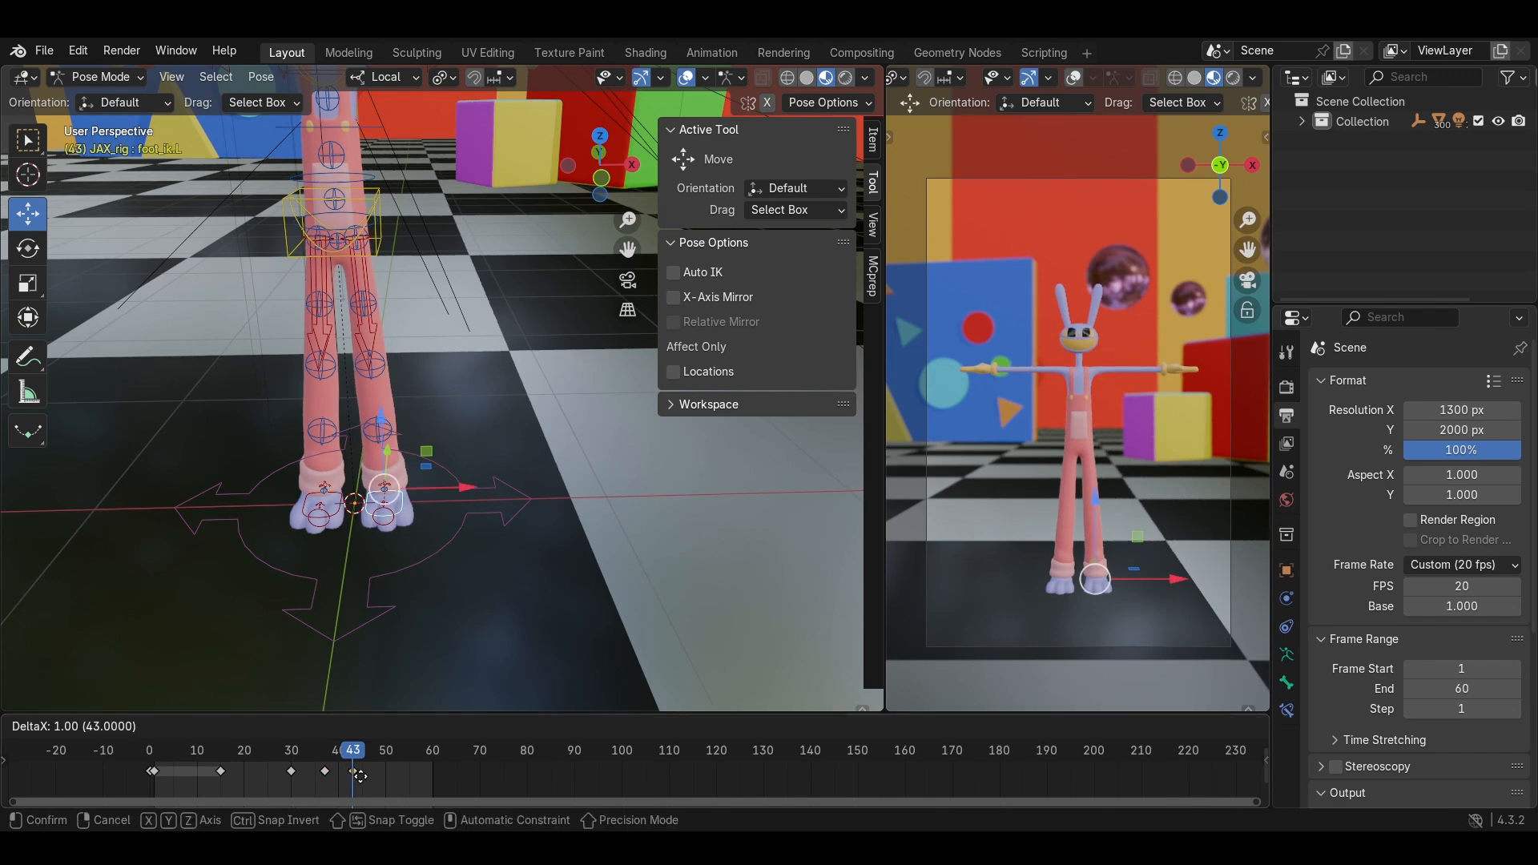
left_click(362, 775)
key("space")
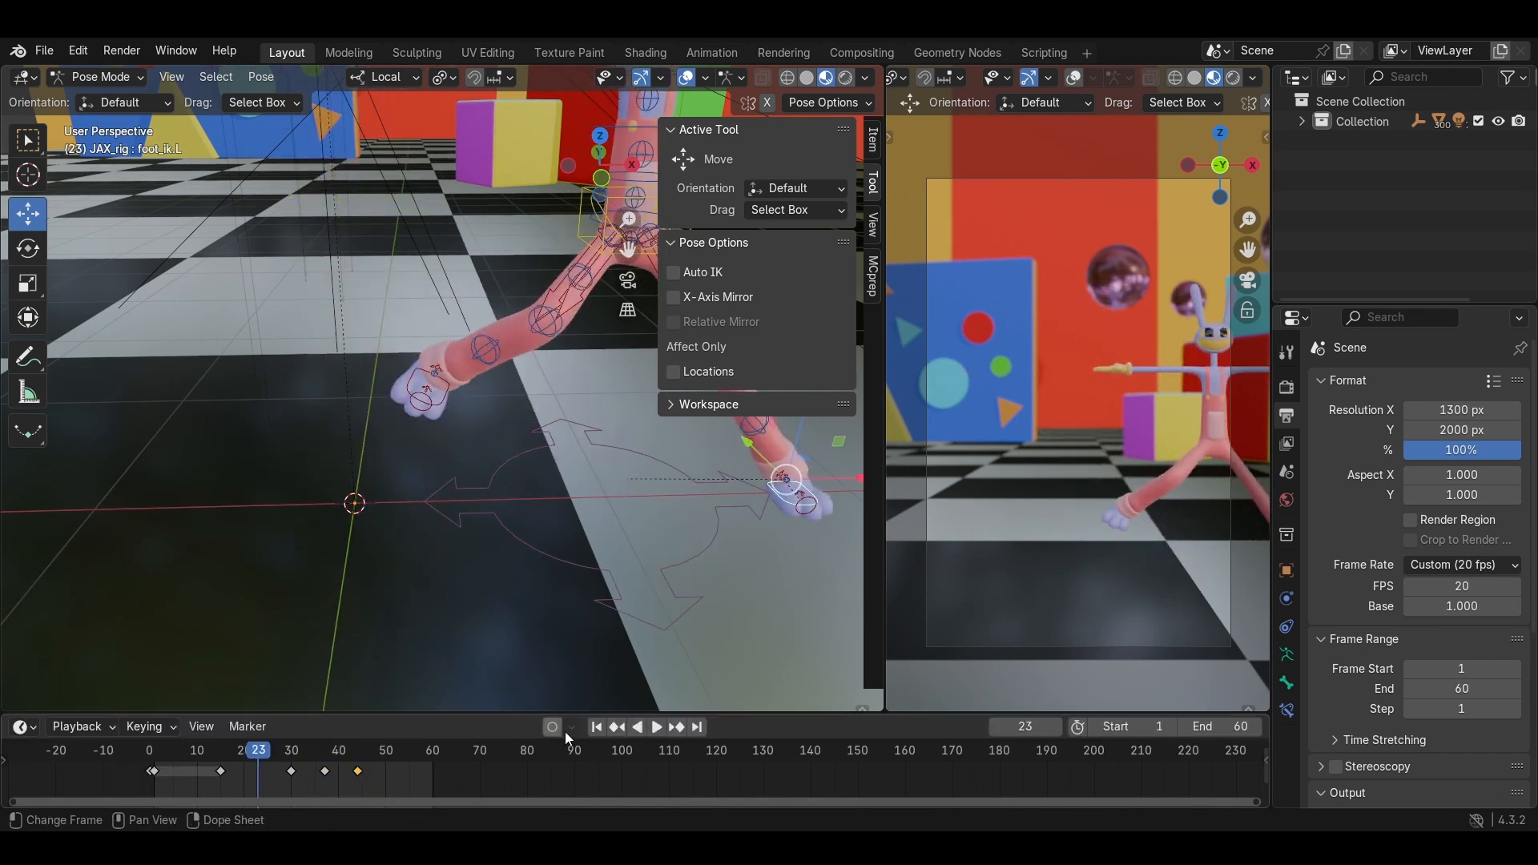
left_click(656, 724)
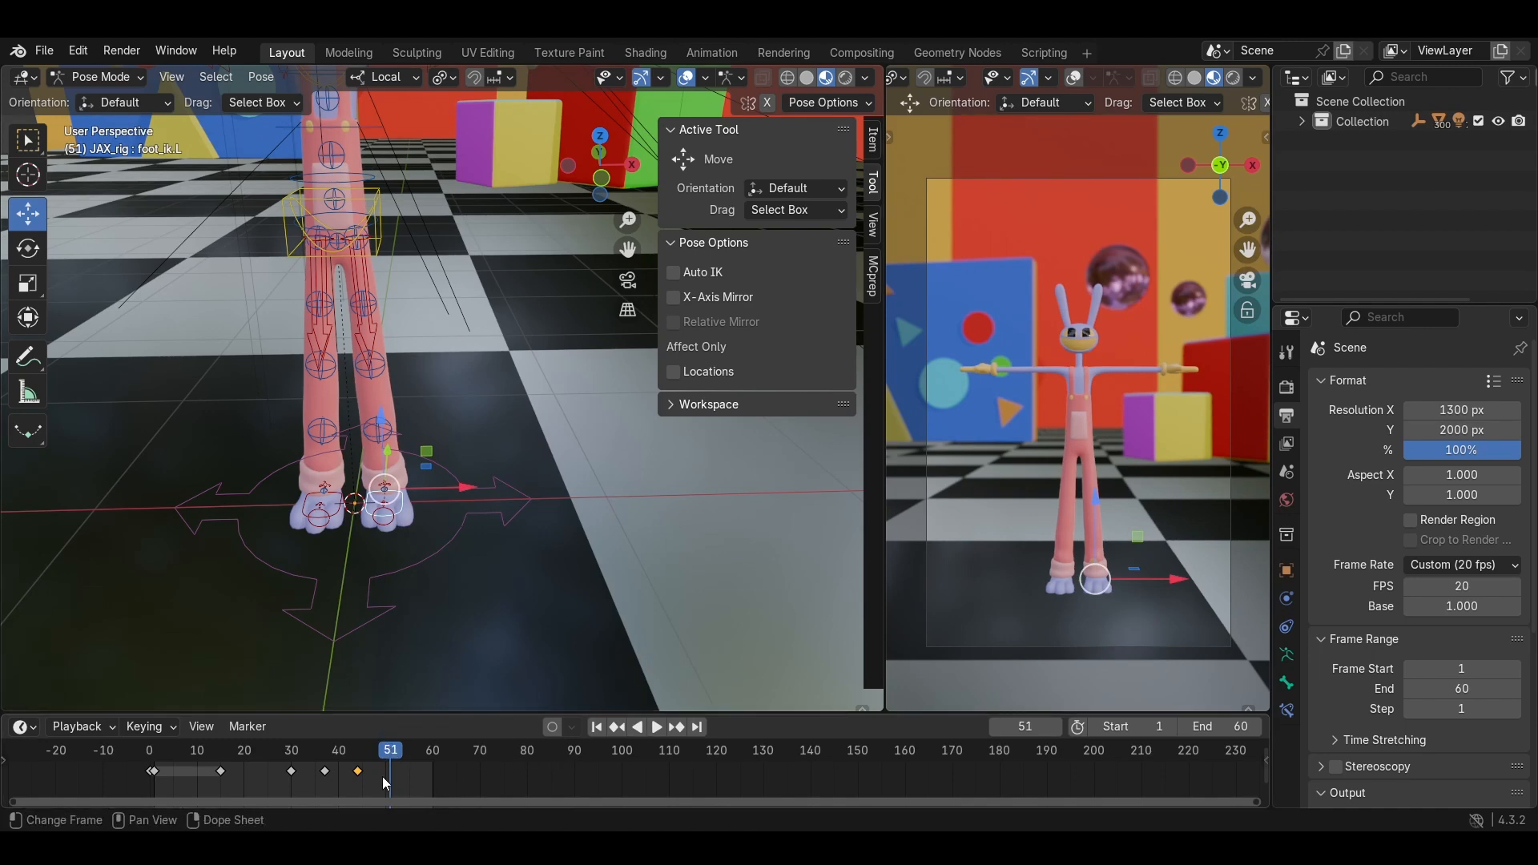
Shift the left foot's last three keyframes three frames earlier, to frames 27, 34 and 41, and play back the step.
left_click_drag(380, 781, 294, 784)
key("g")
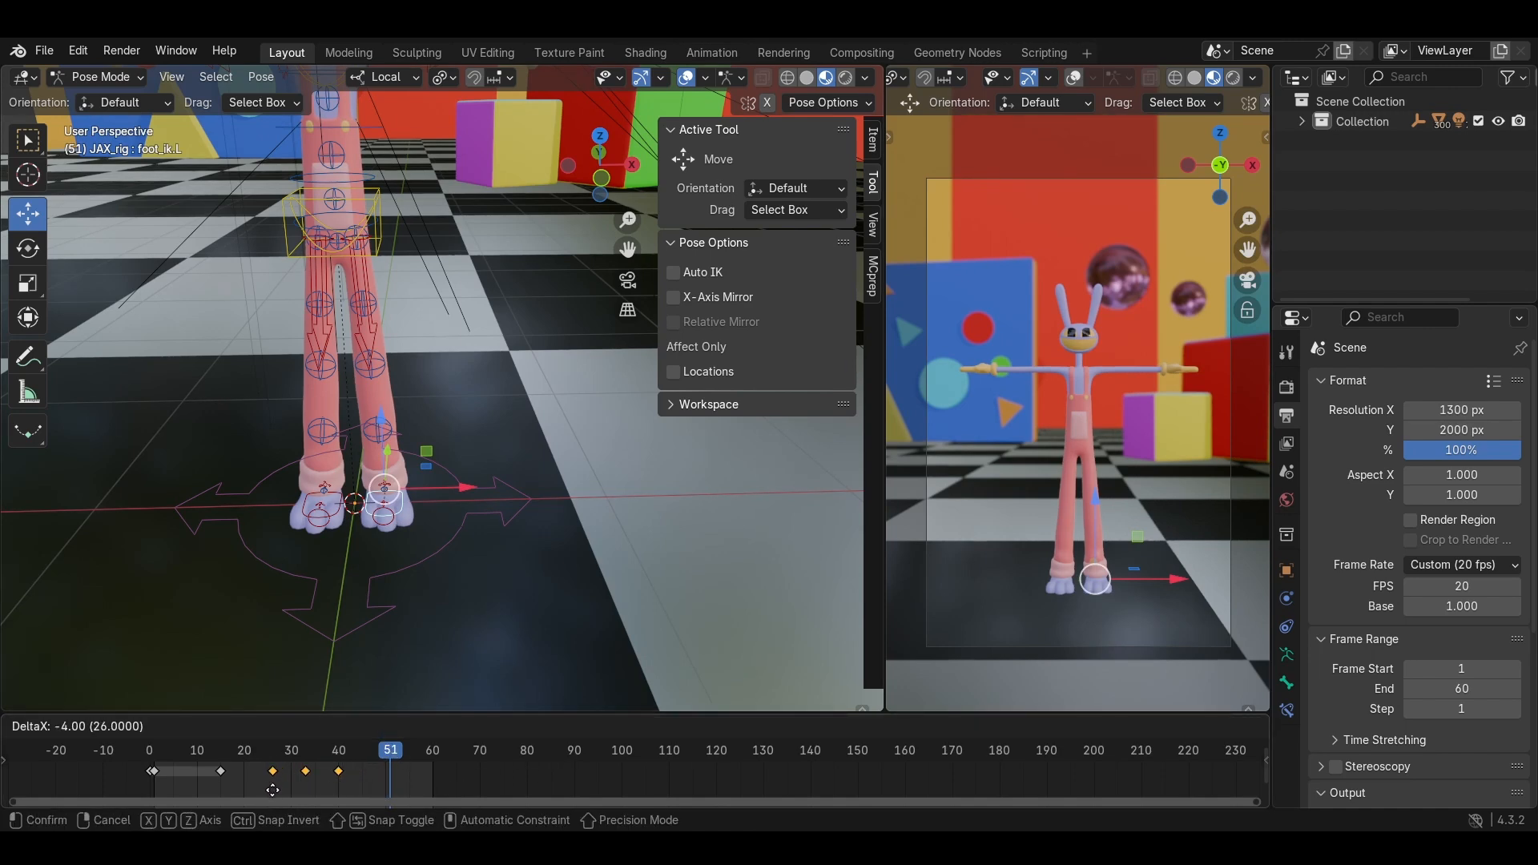
left_click(274, 762)
key("space")
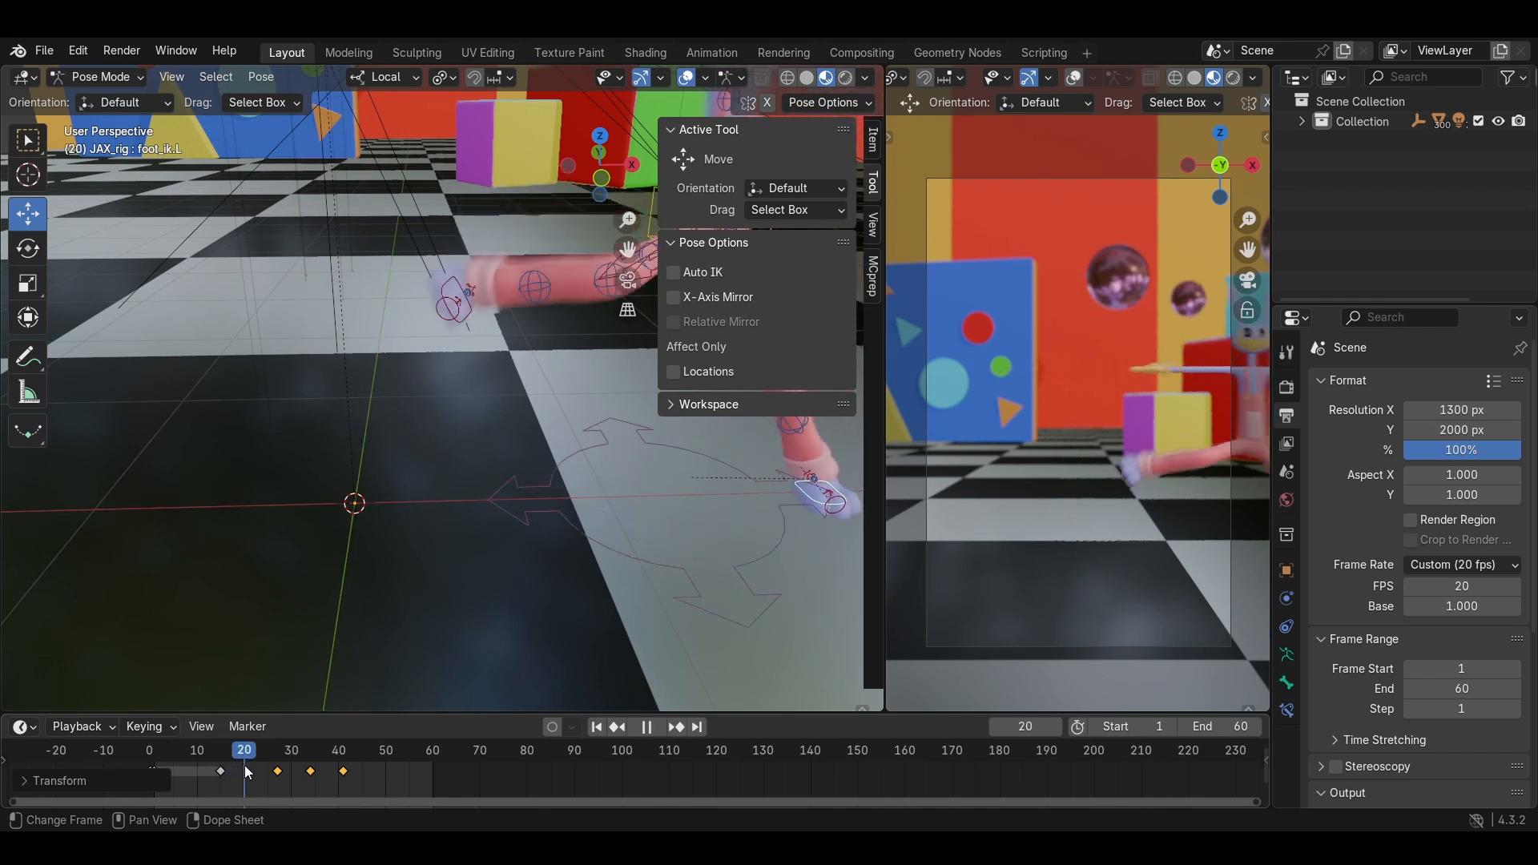
left_click_drag(276, 769, 225, 761)
left_click(656, 728)
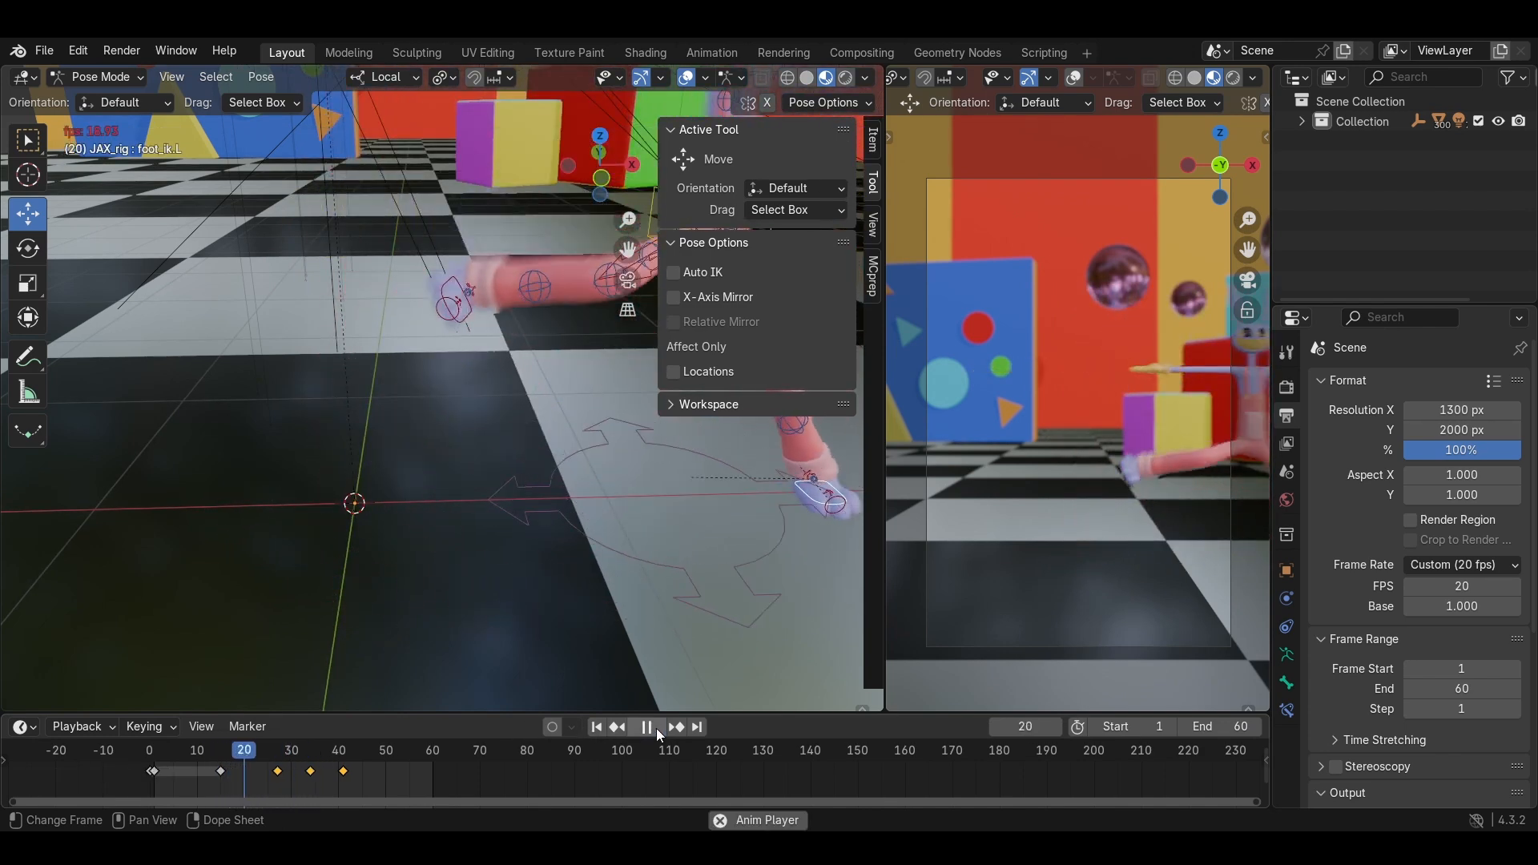
left_click(656, 728)
left_click(656, 728)
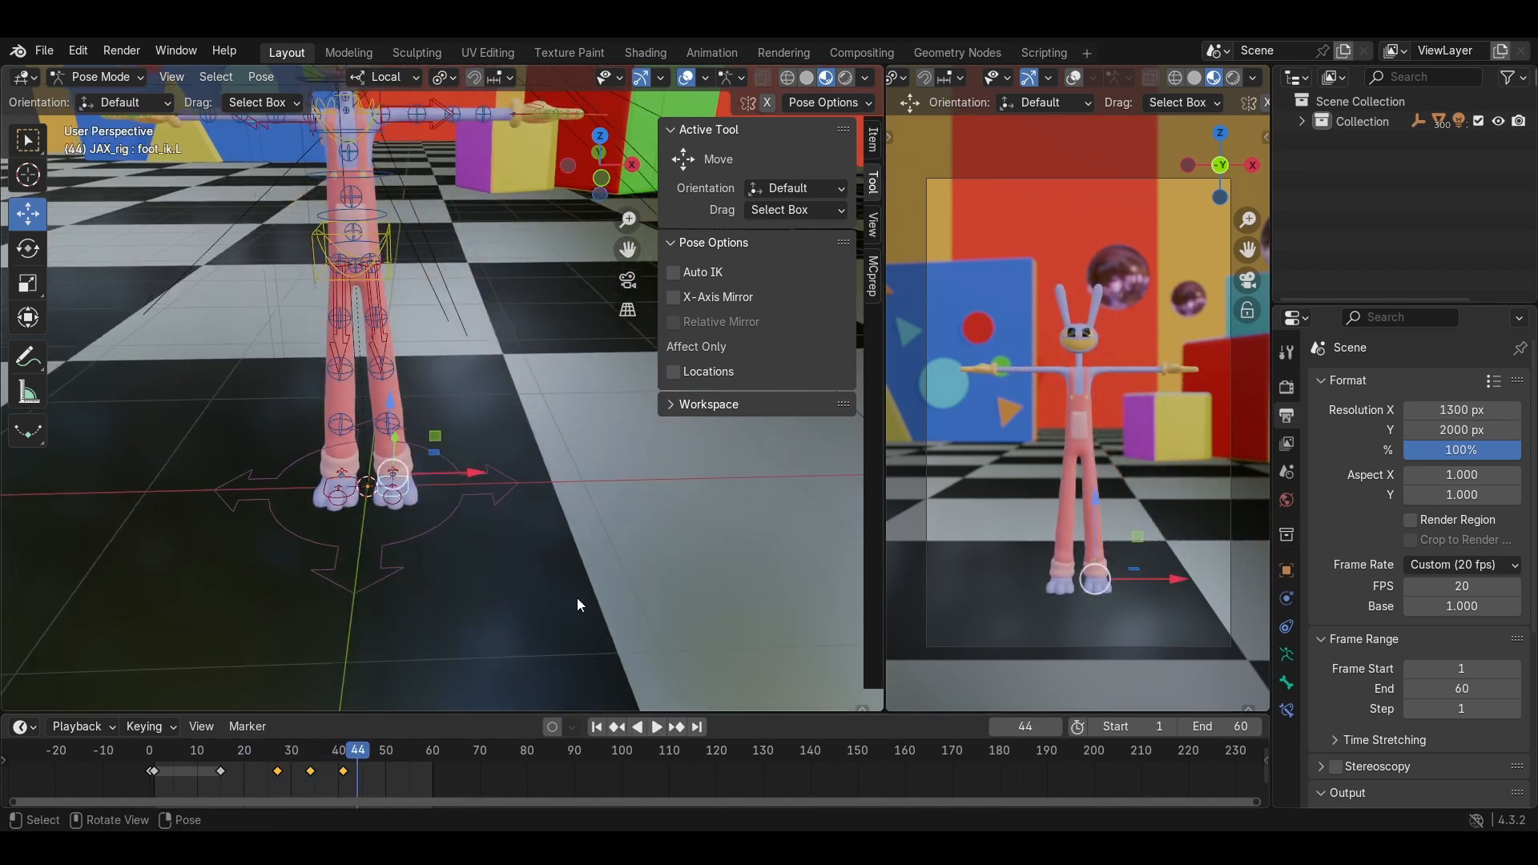
left_click(655, 728)
left_click(653, 730)
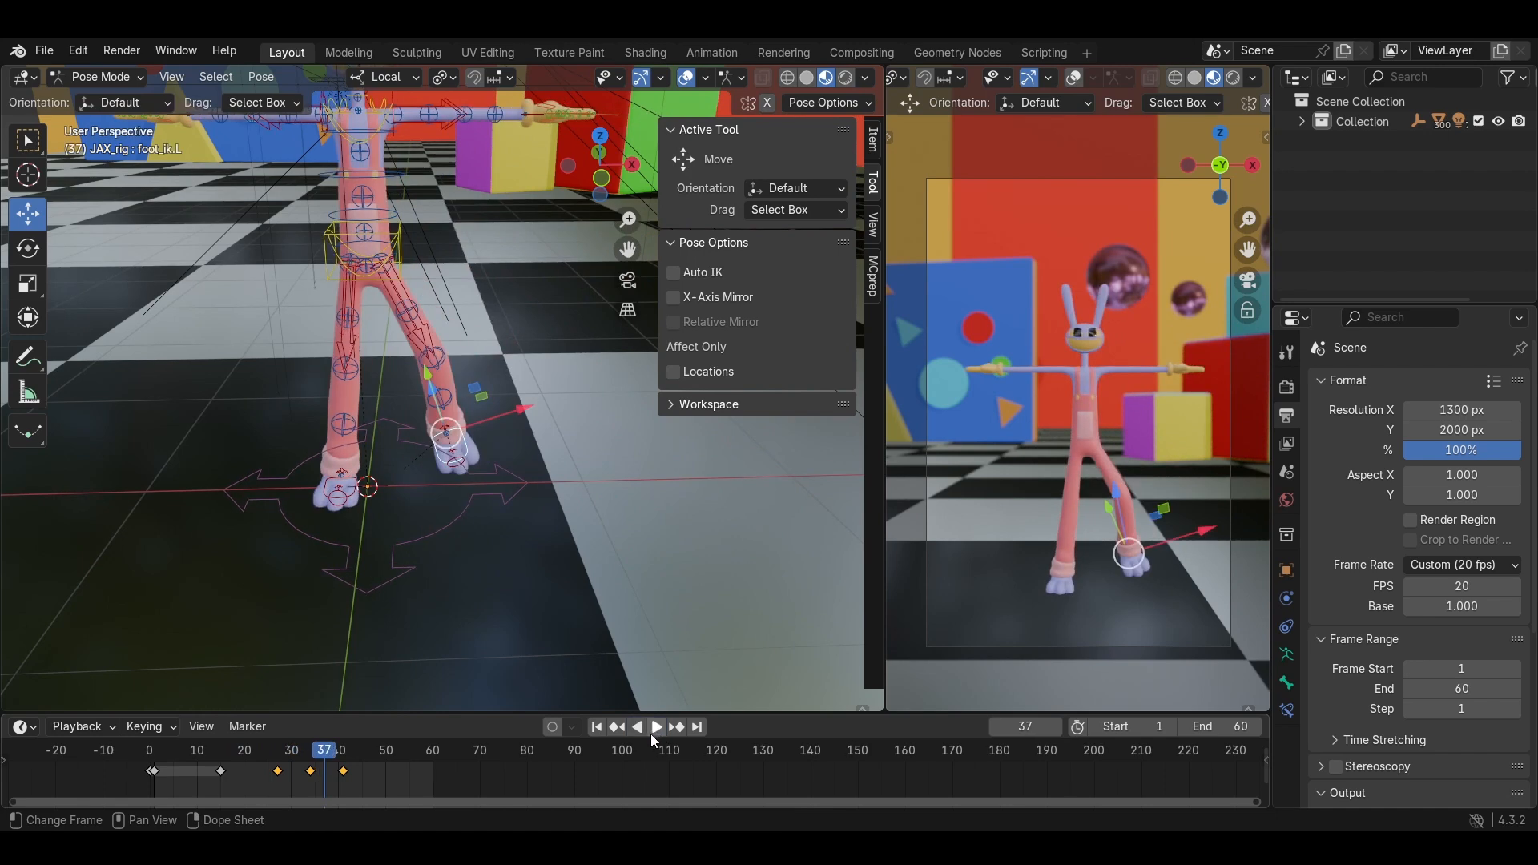
Select the right foot's IK control and examine its swing in playback, stopping at frame 22.
left_click_drag(309, 757, 268, 757)
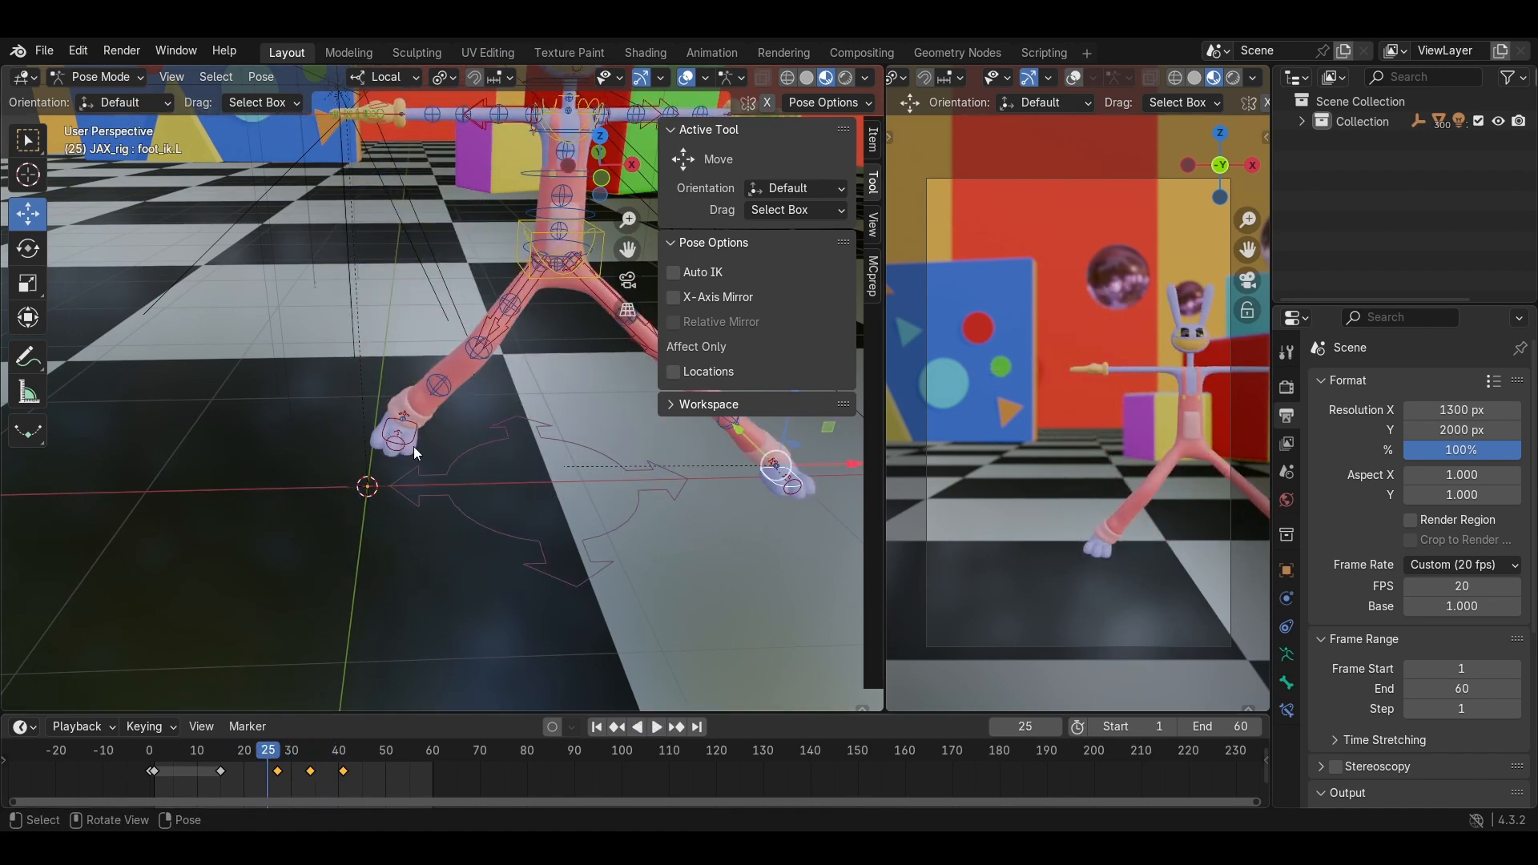
middle_click_drag(405, 517, 403, 508)
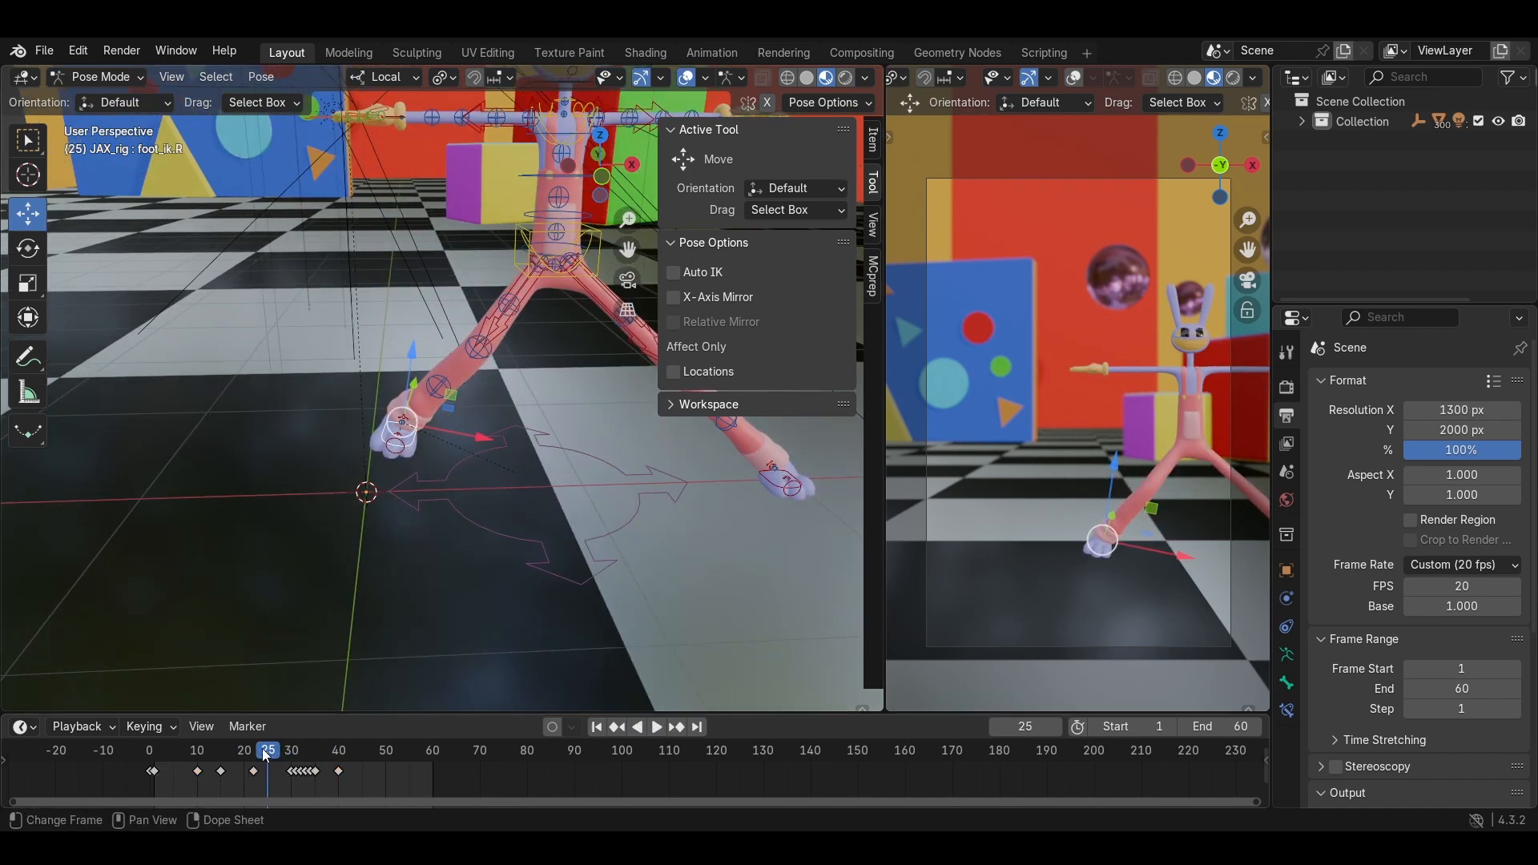
left_click_drag(265, 755, 168, 756)
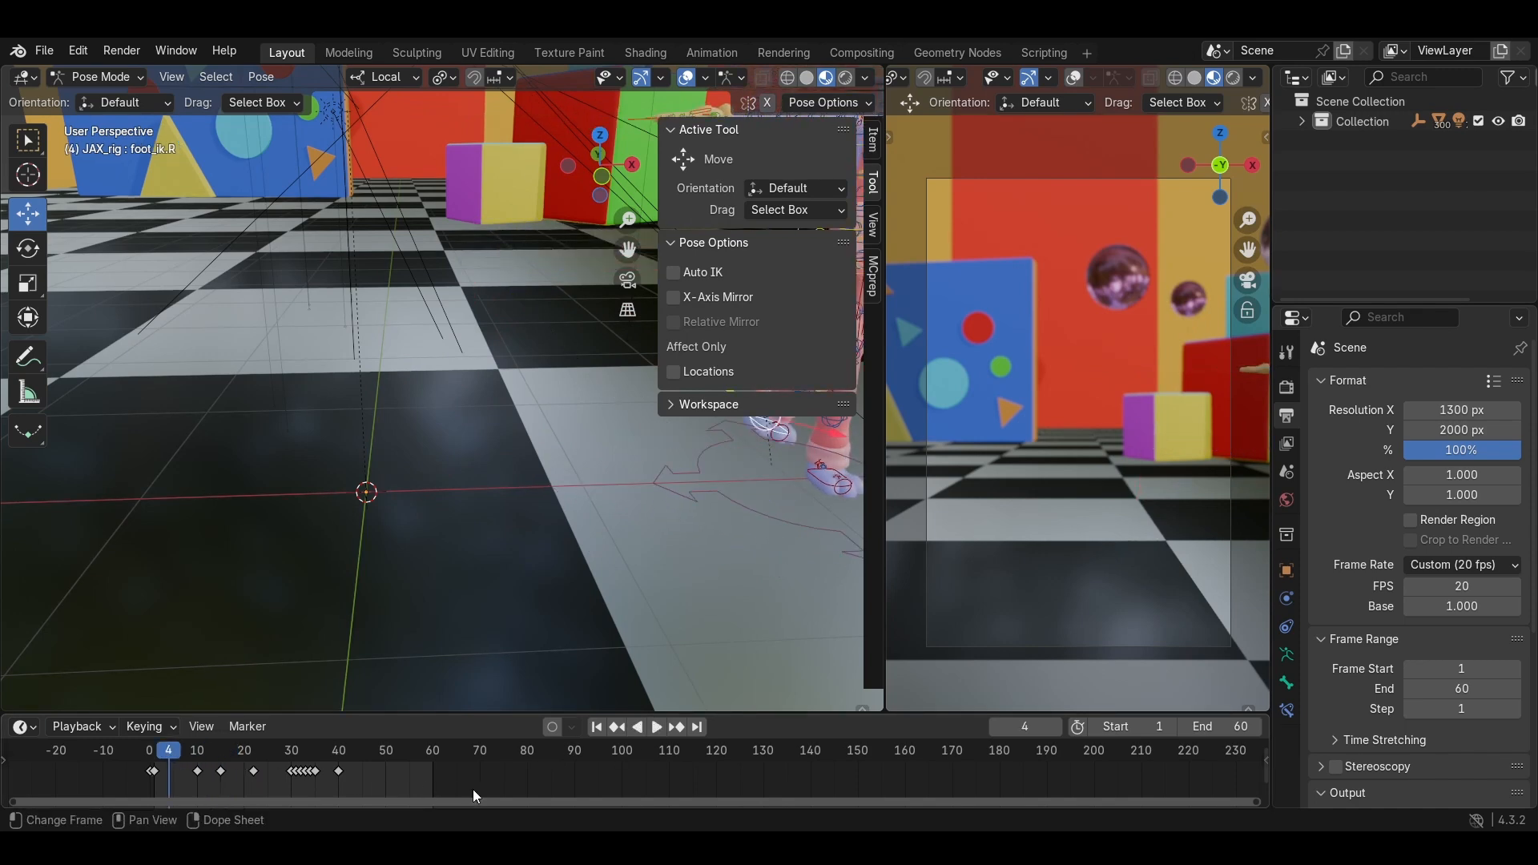
left_click(657, 726)
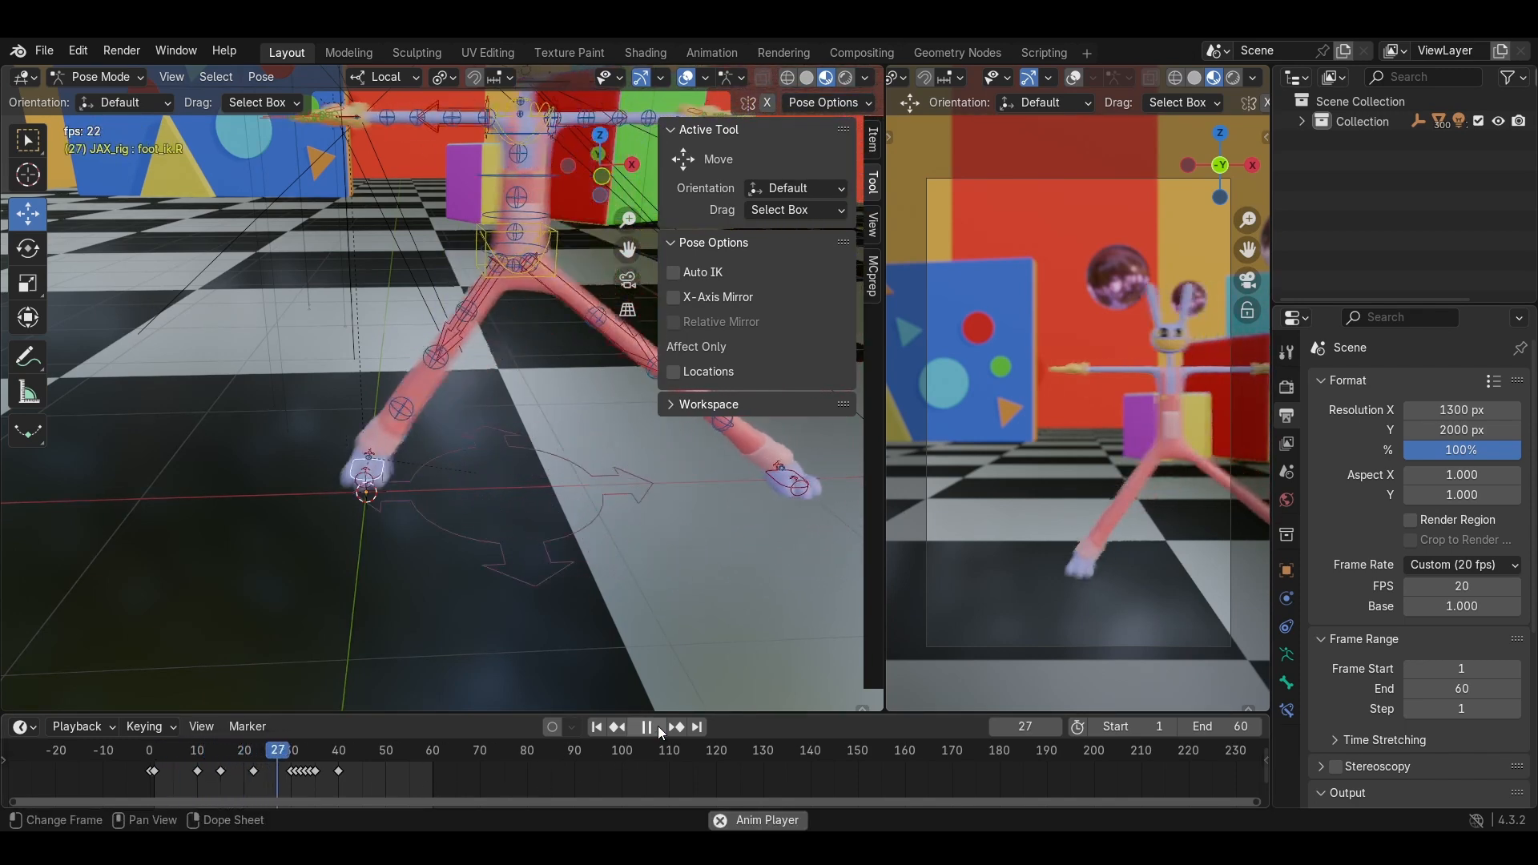
left_click(657, 727)
key("space")
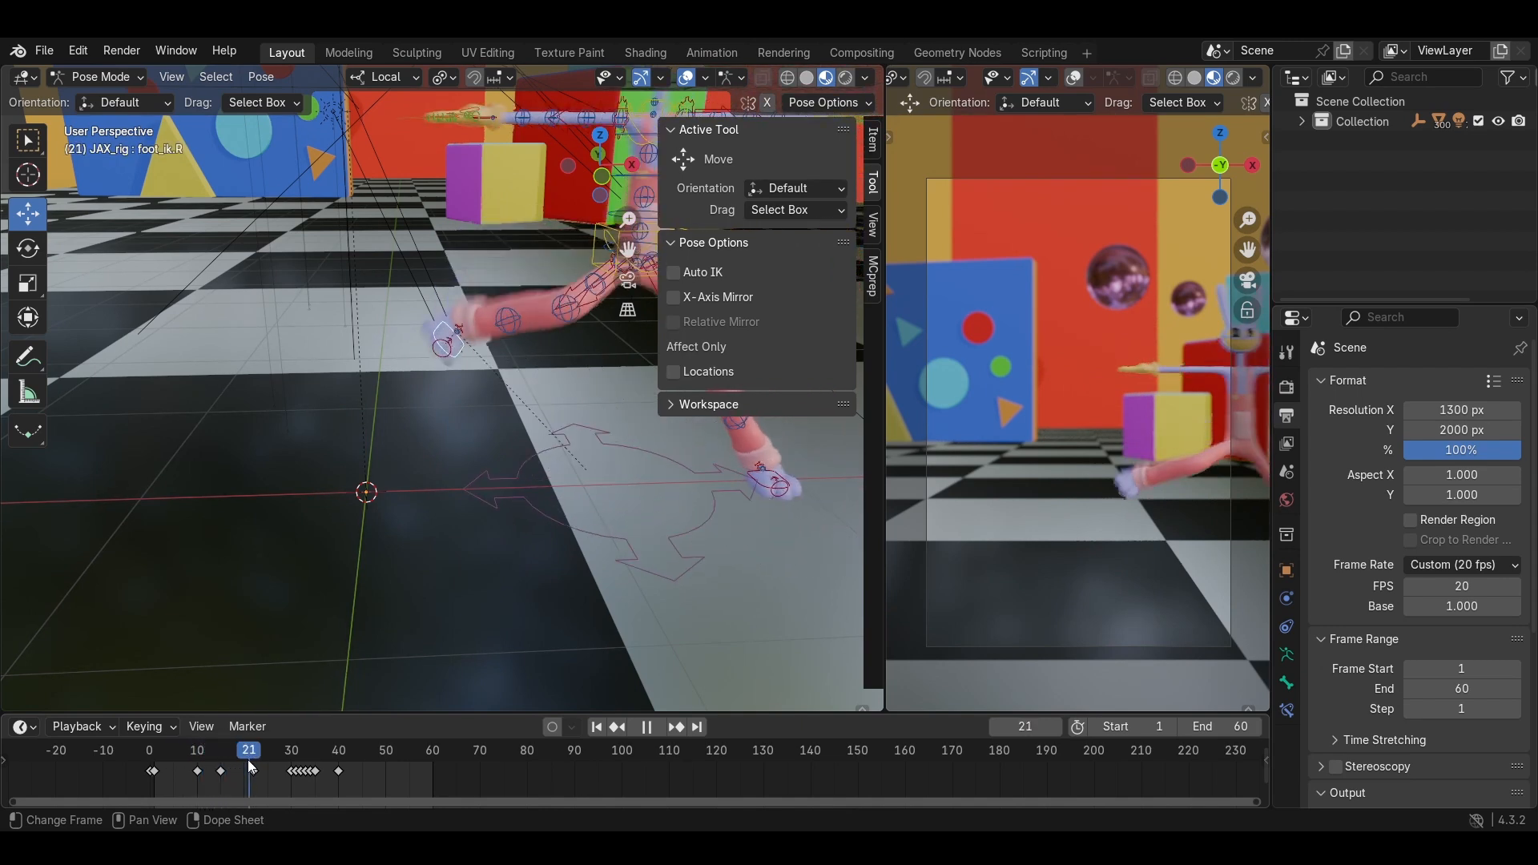
key("space")
middle_click_drag(374, 686, 515, 434)
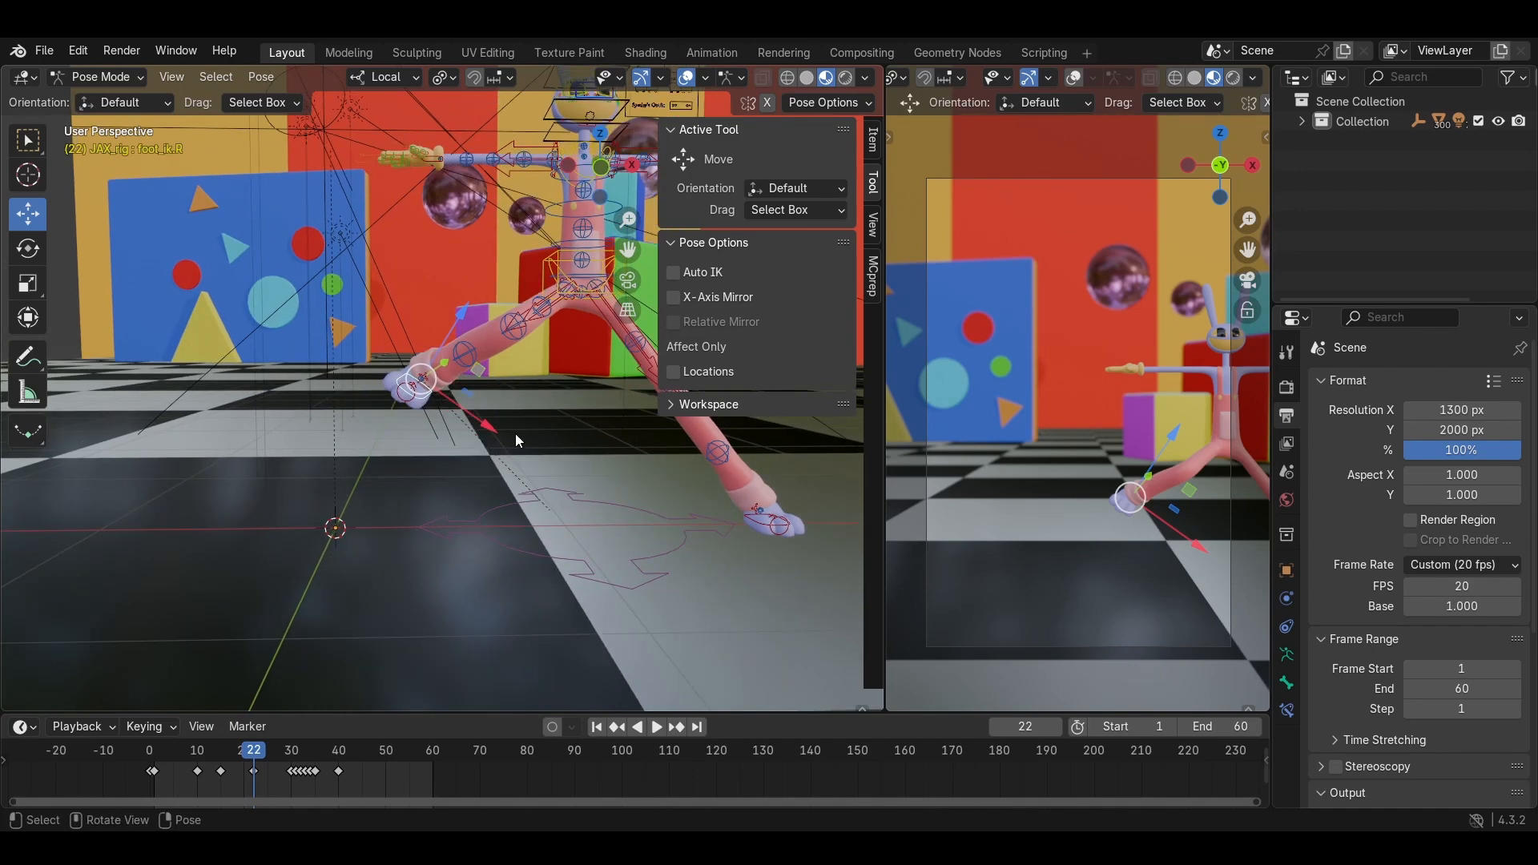
Rotate the right foot's IK control slightly clockwise at frame 22, keyframe it, and play back the step.
key("r")
left_click(525, 538)
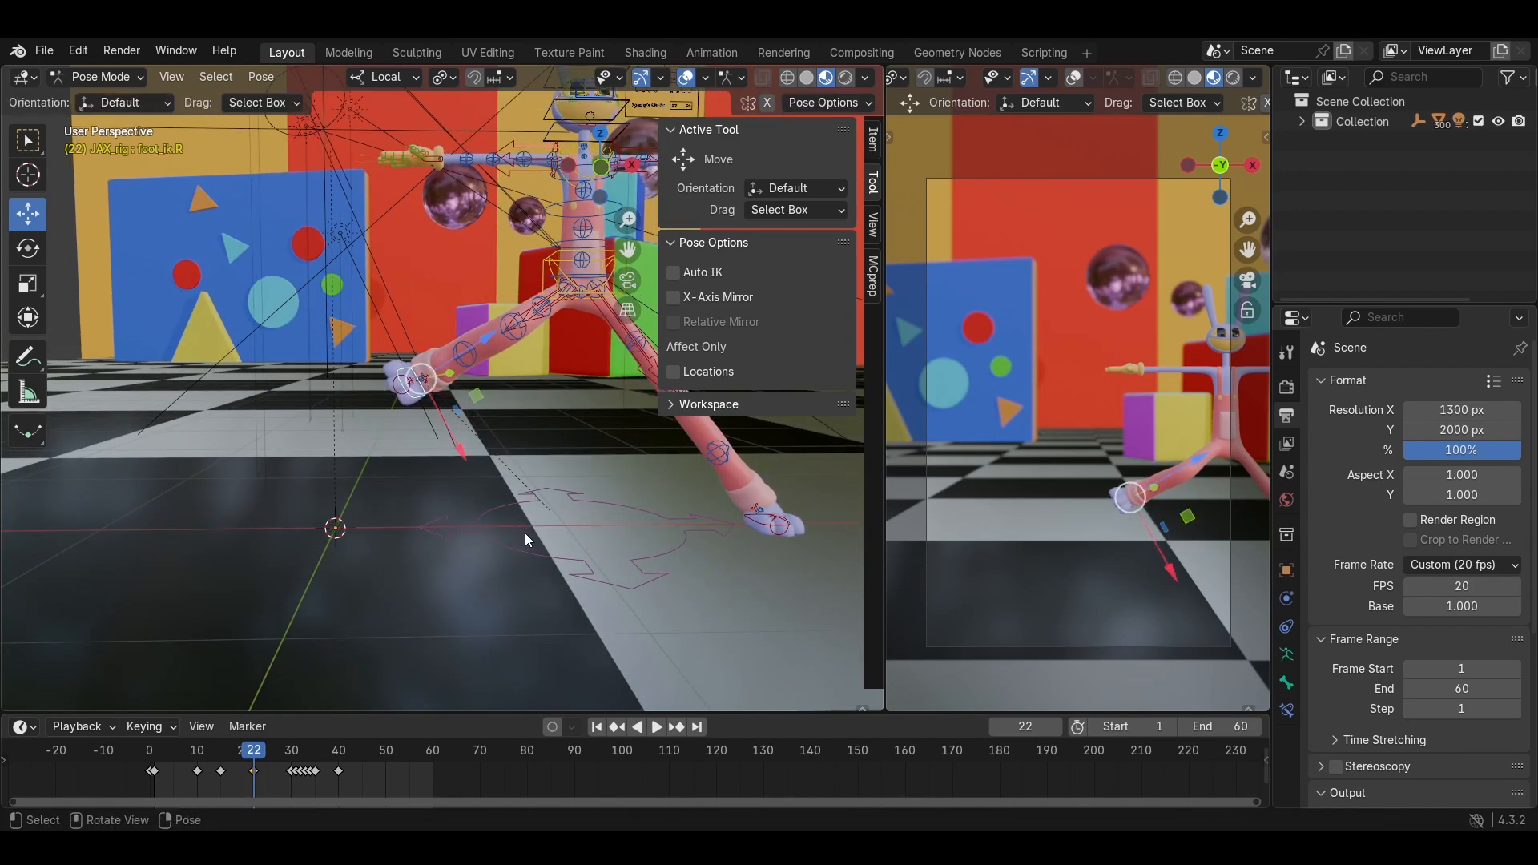
left_click_drag(251, 751, 158, 753)
key("space")
left_click(655, 727)
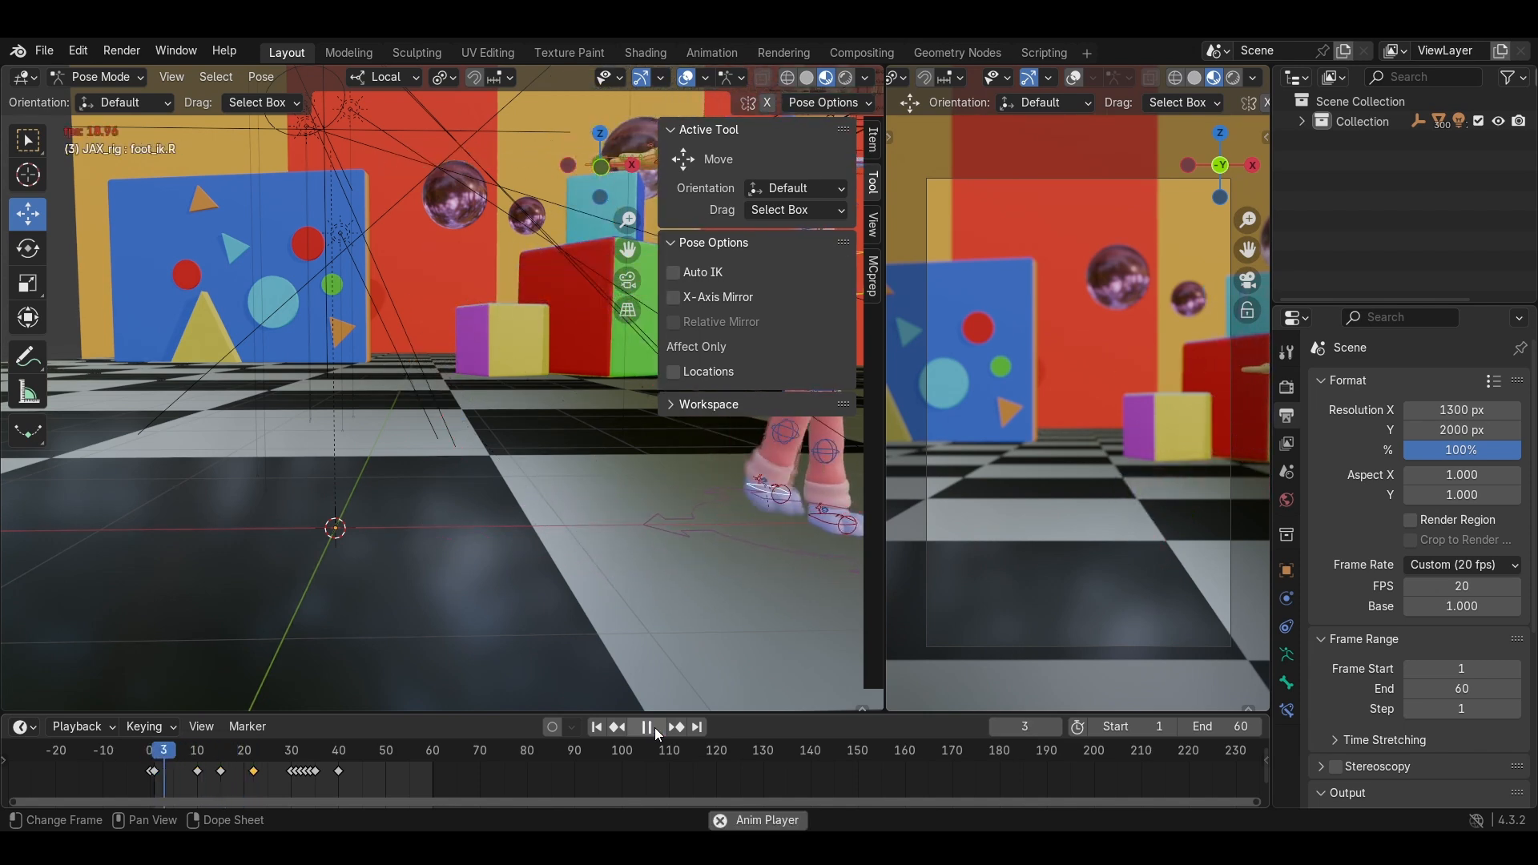
left_click(653, 727)
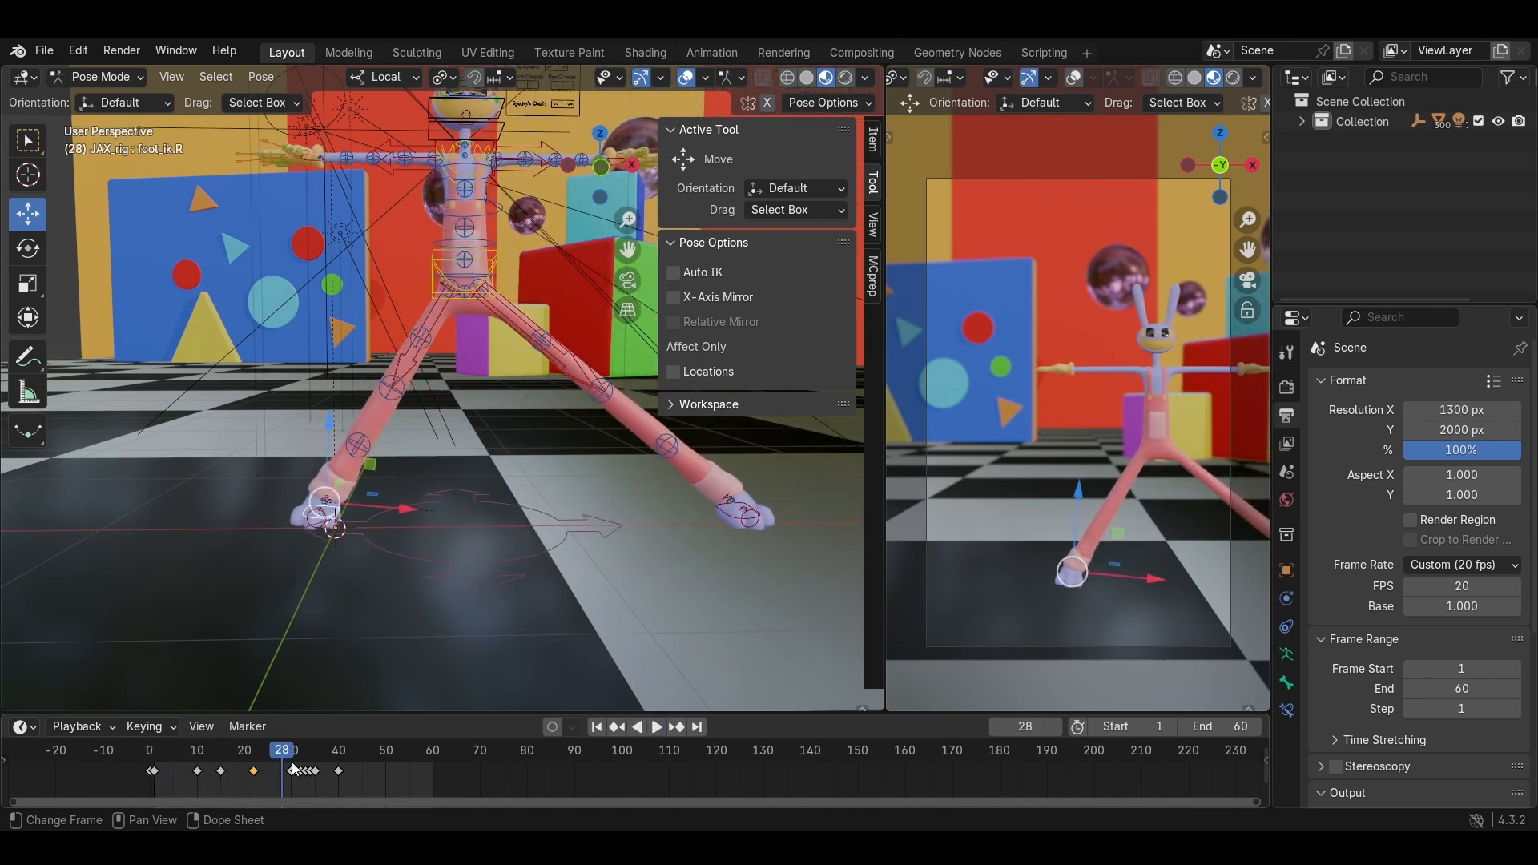
key("space")
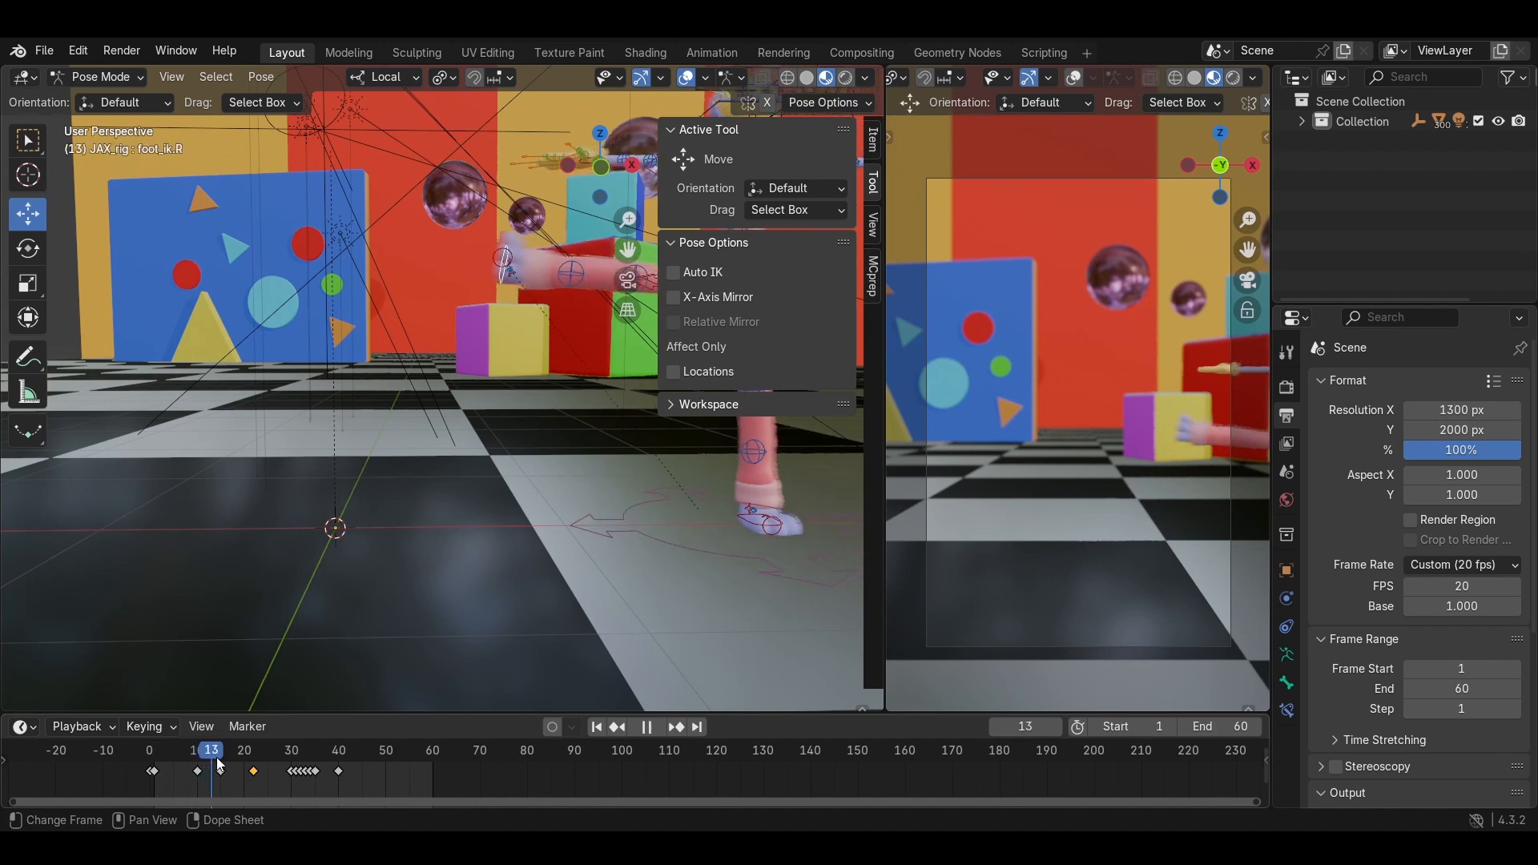
Try shifting the right foot's mid-swing keyframe from frame 22 to frame 25 and play back the timing.
left_click_drag(217, 759, 273, 787)
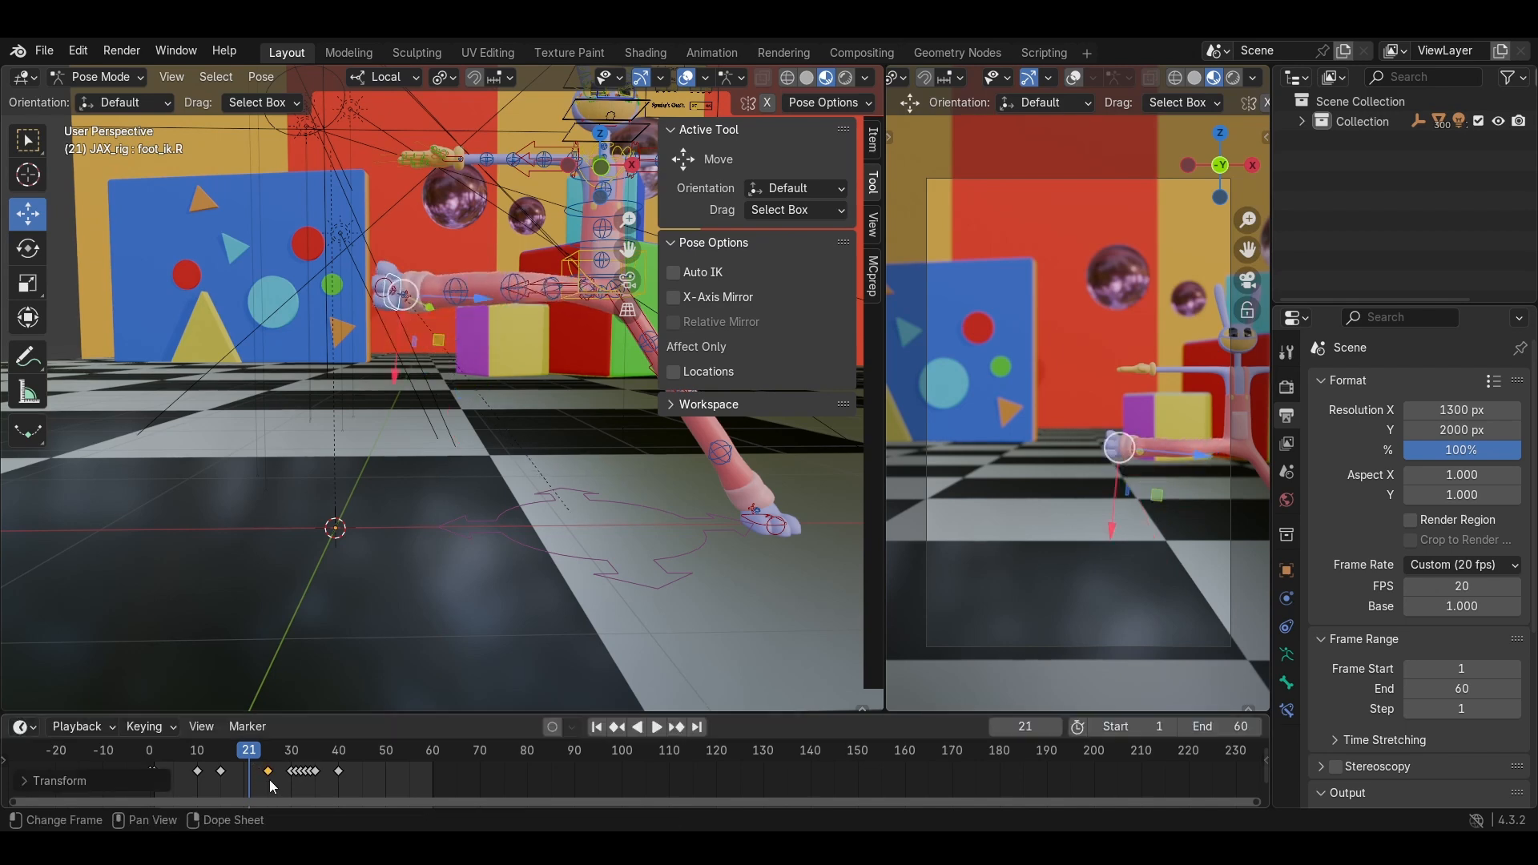
key("space")
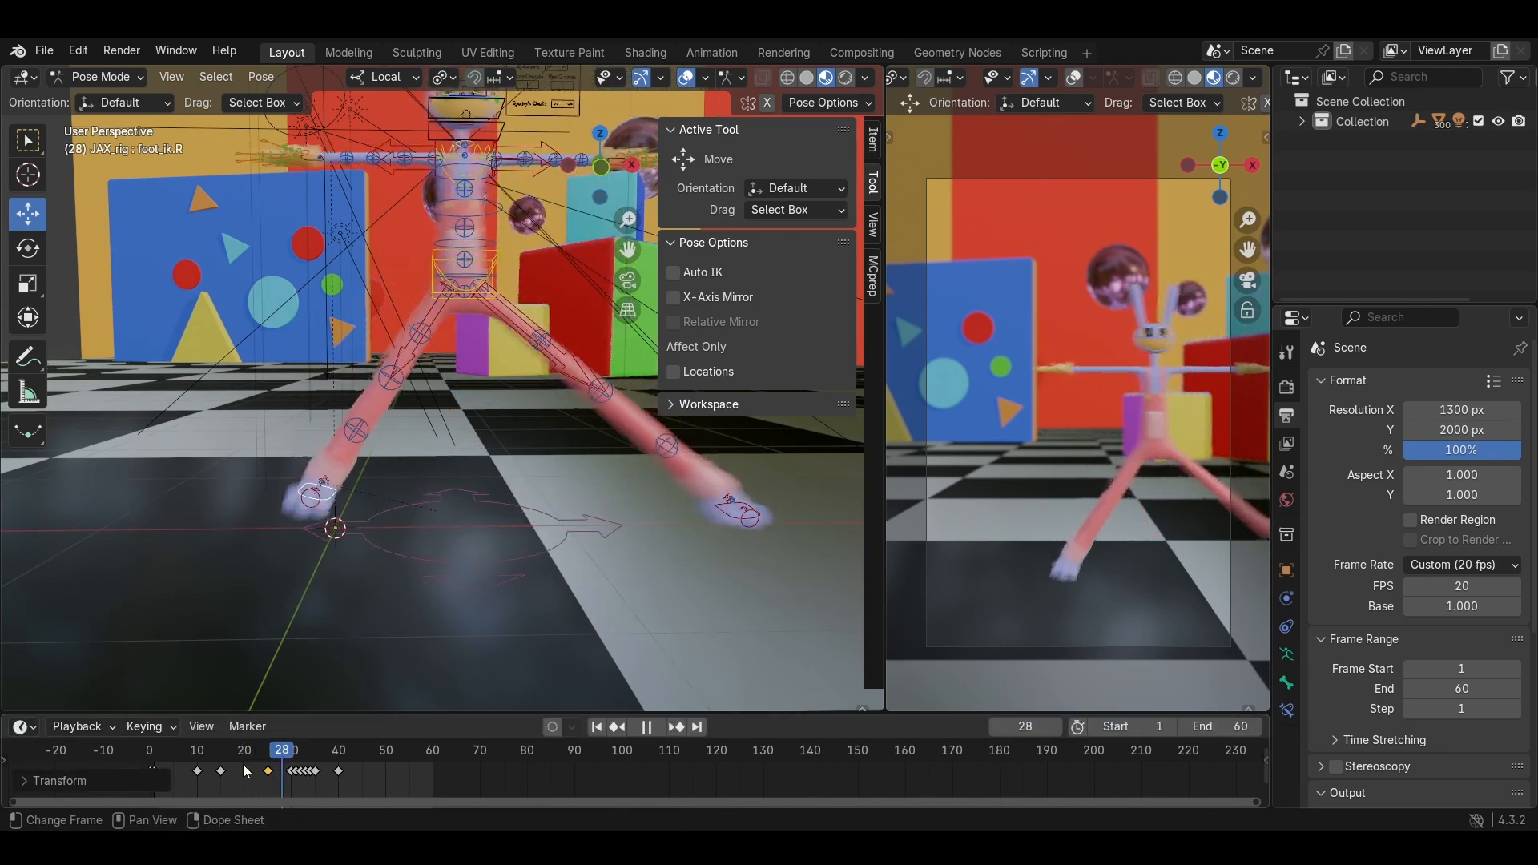
left_click(657, 729)
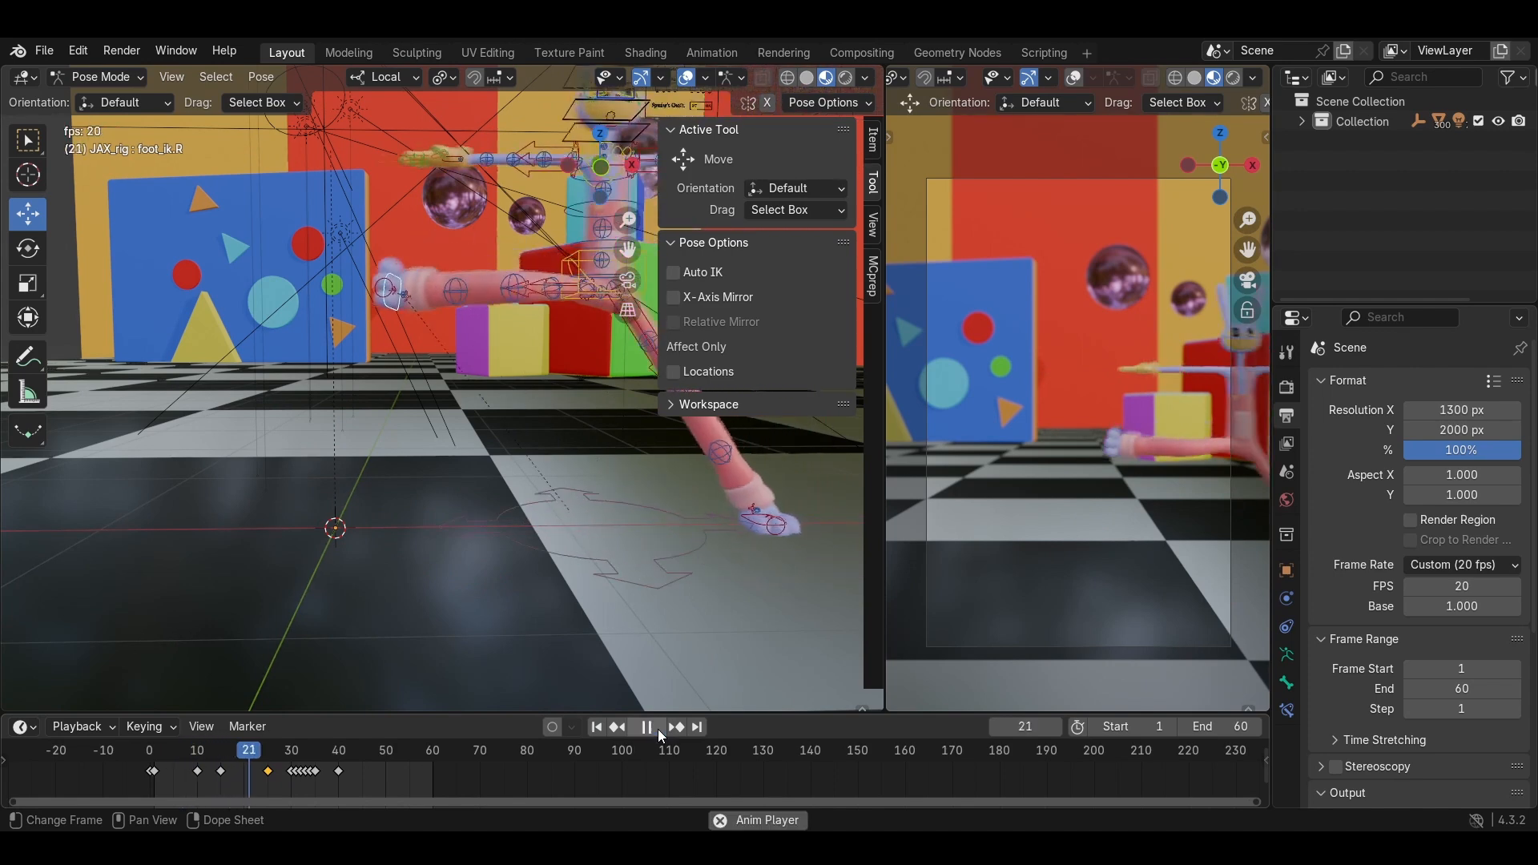
left_click(250, 773)
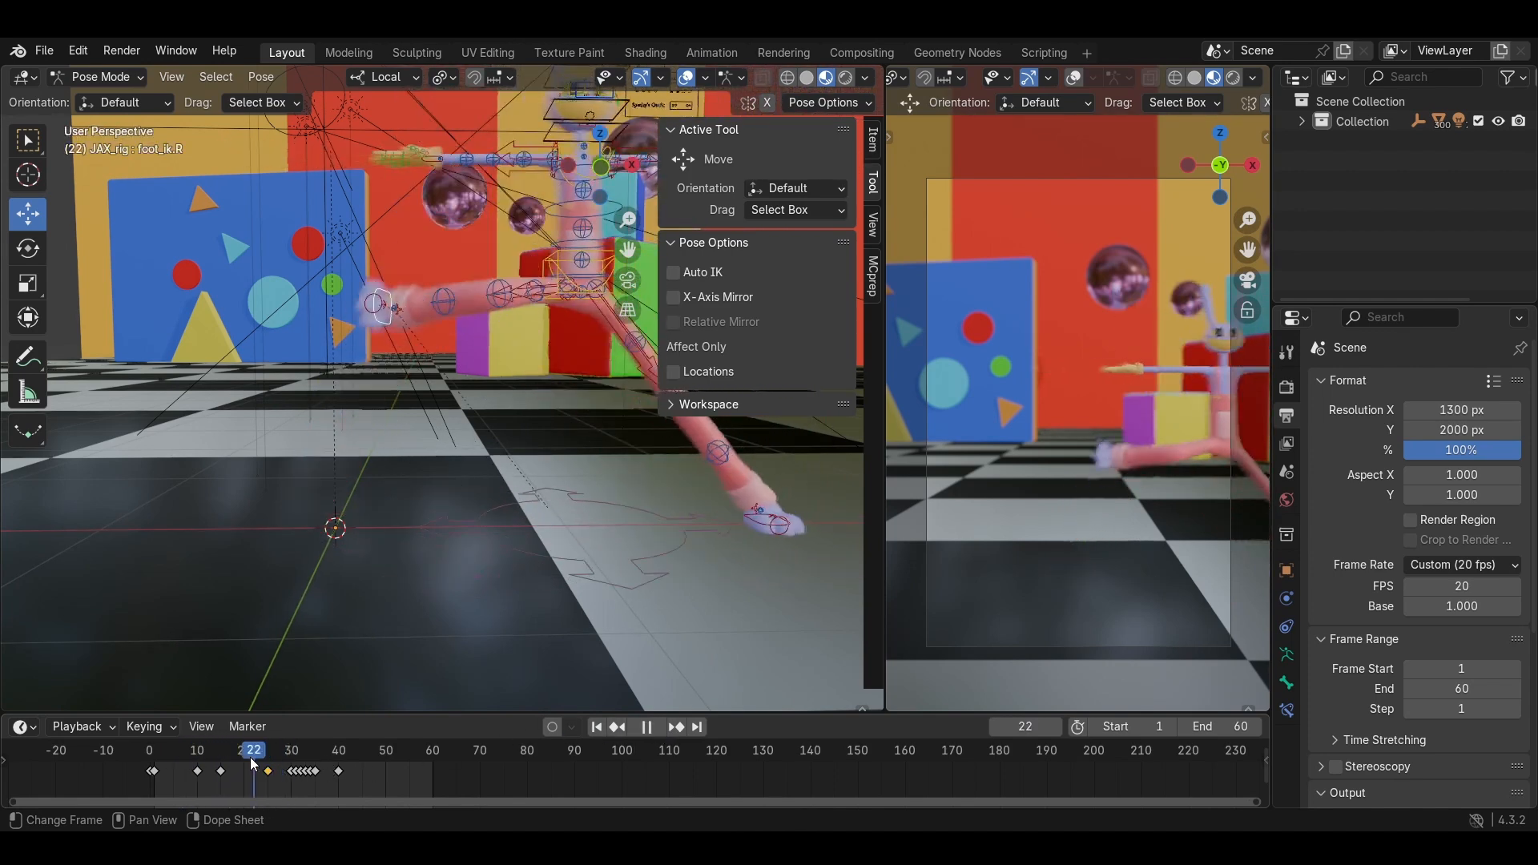
Try the right foot's frame 15 keyframe at frame 17 in playback, and restore the original keyframe timing at frames 15 and 22.
left_click_drag(218, 774, 160, 763)
left_click(657, 727)
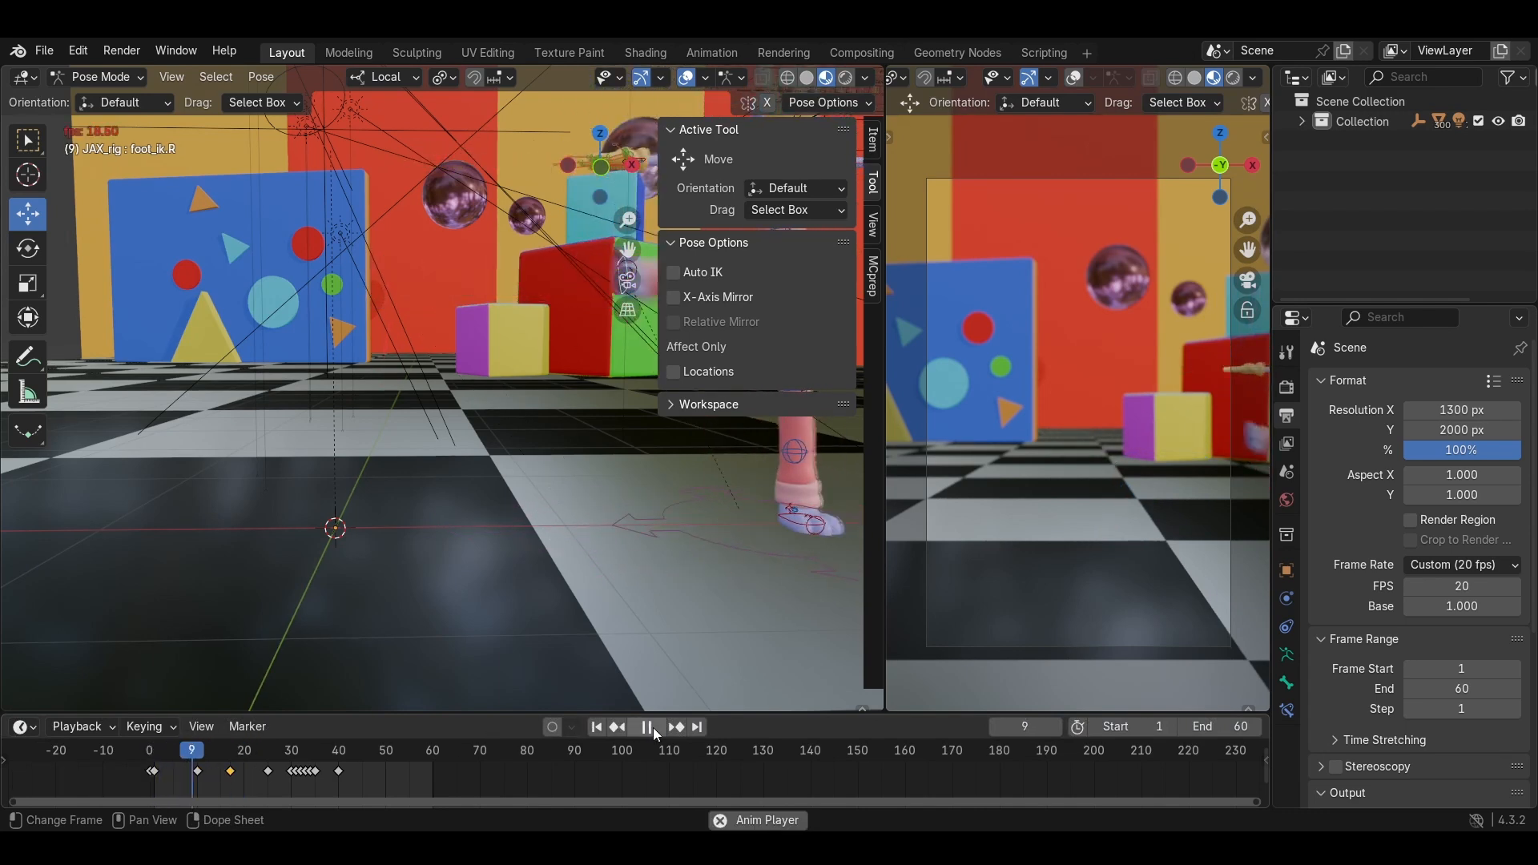
left_click(652, 727)
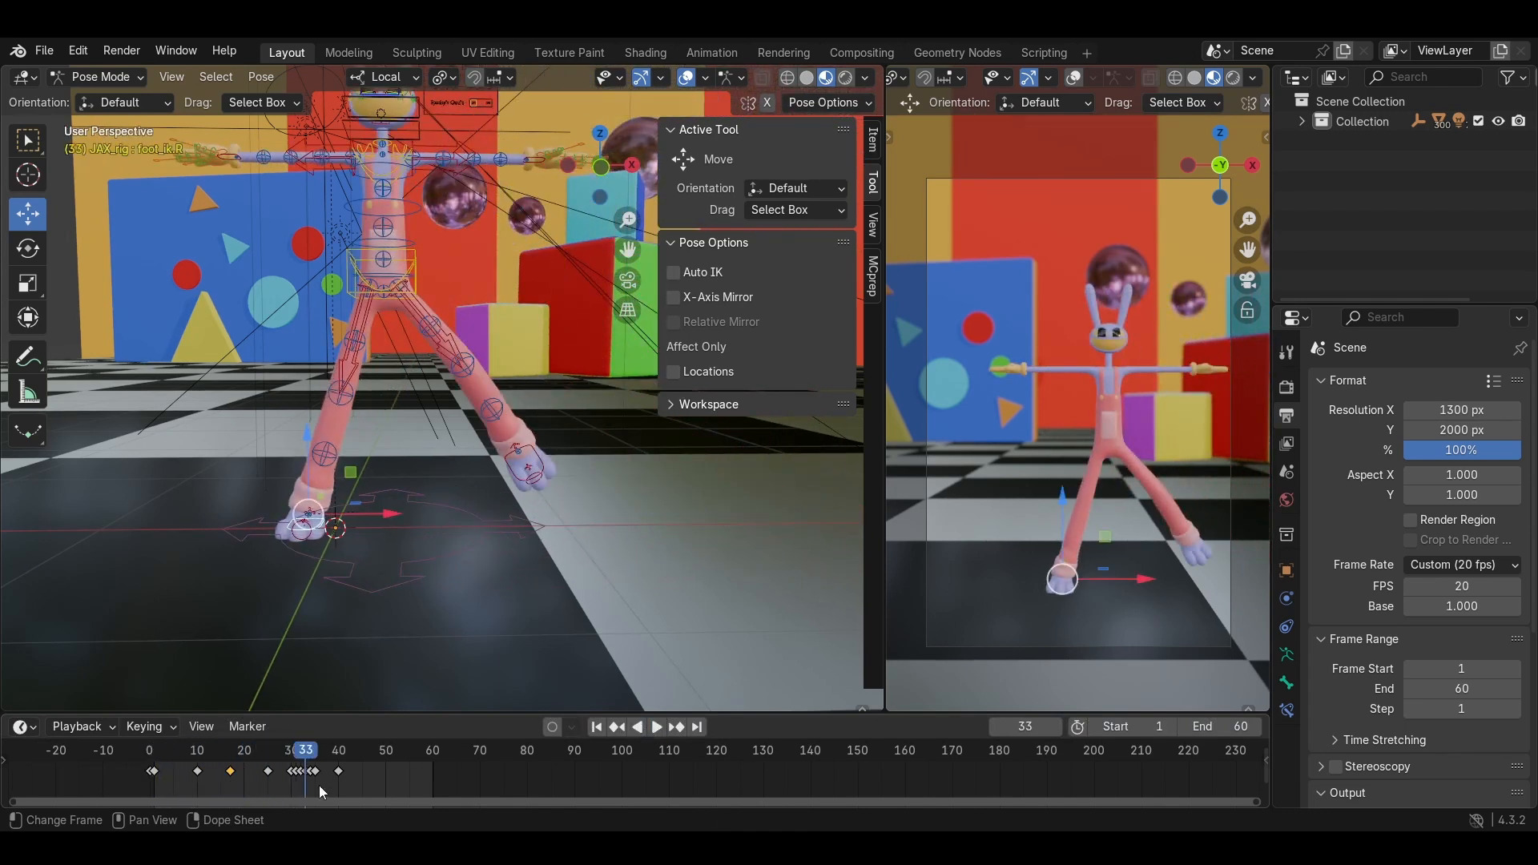
left_click_drag(231, 772, 249, 787)
Play back the walk-in from the first frame and examine the right foot's swing and the whole body's motion.
left_click_drag(230, 755, 150, 751)
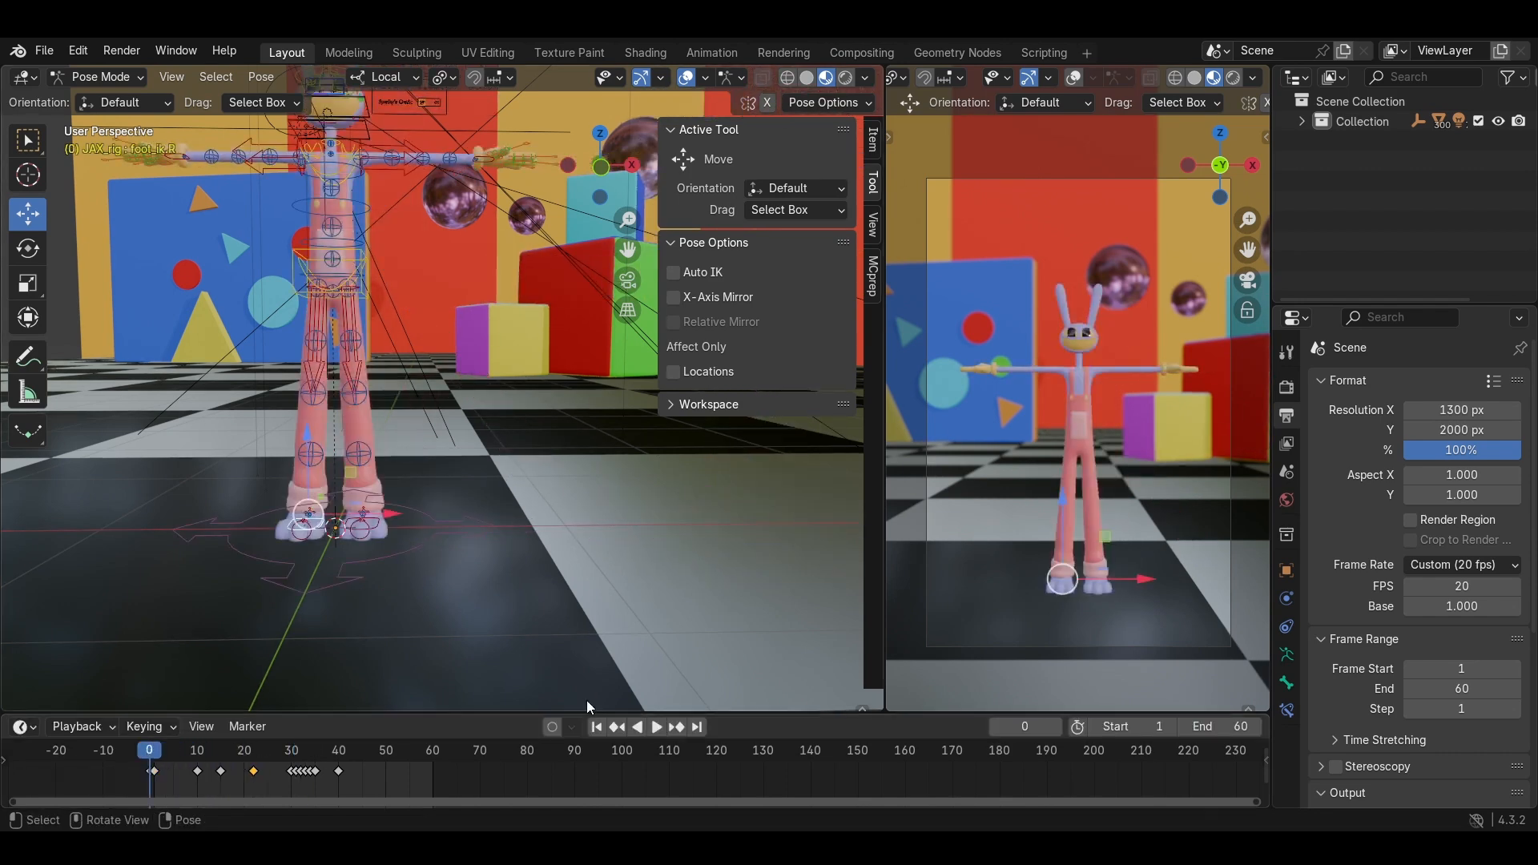
left_click(657, 727)
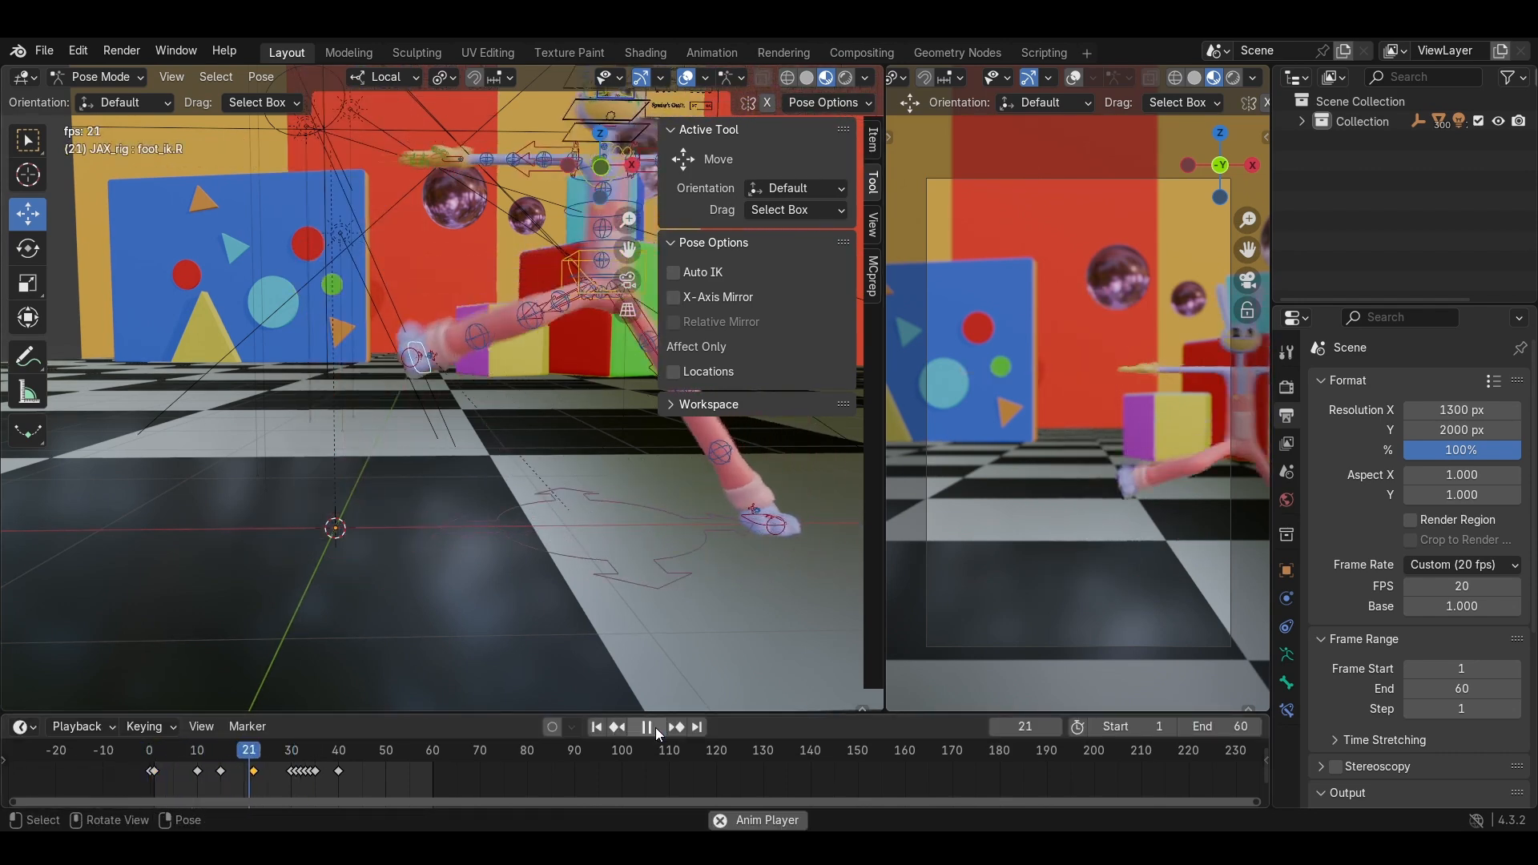
left_click(655, 728)
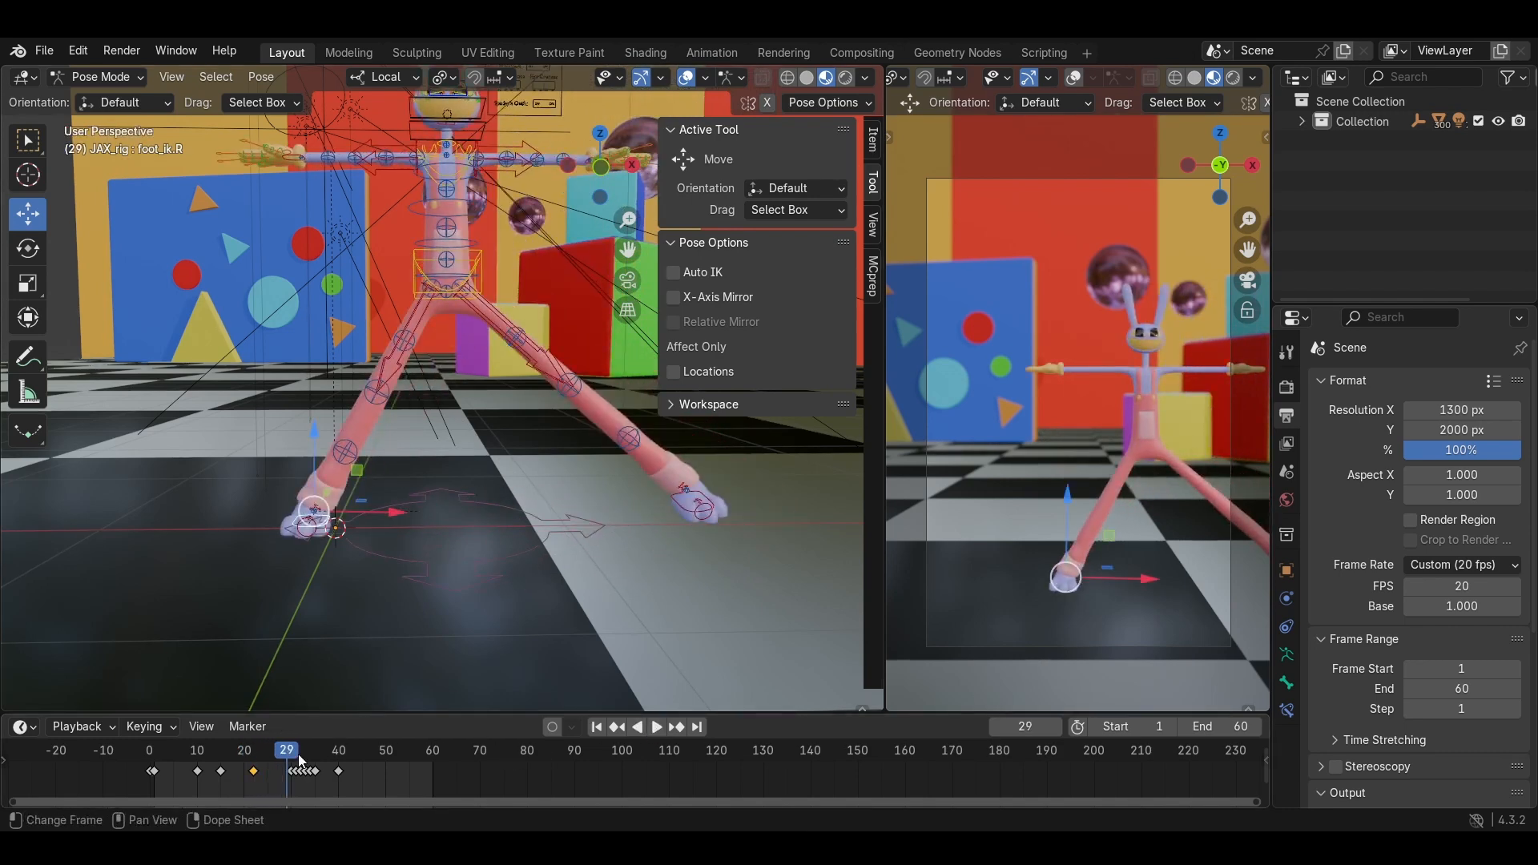
left_click_drag(283, 750, 149, 758)
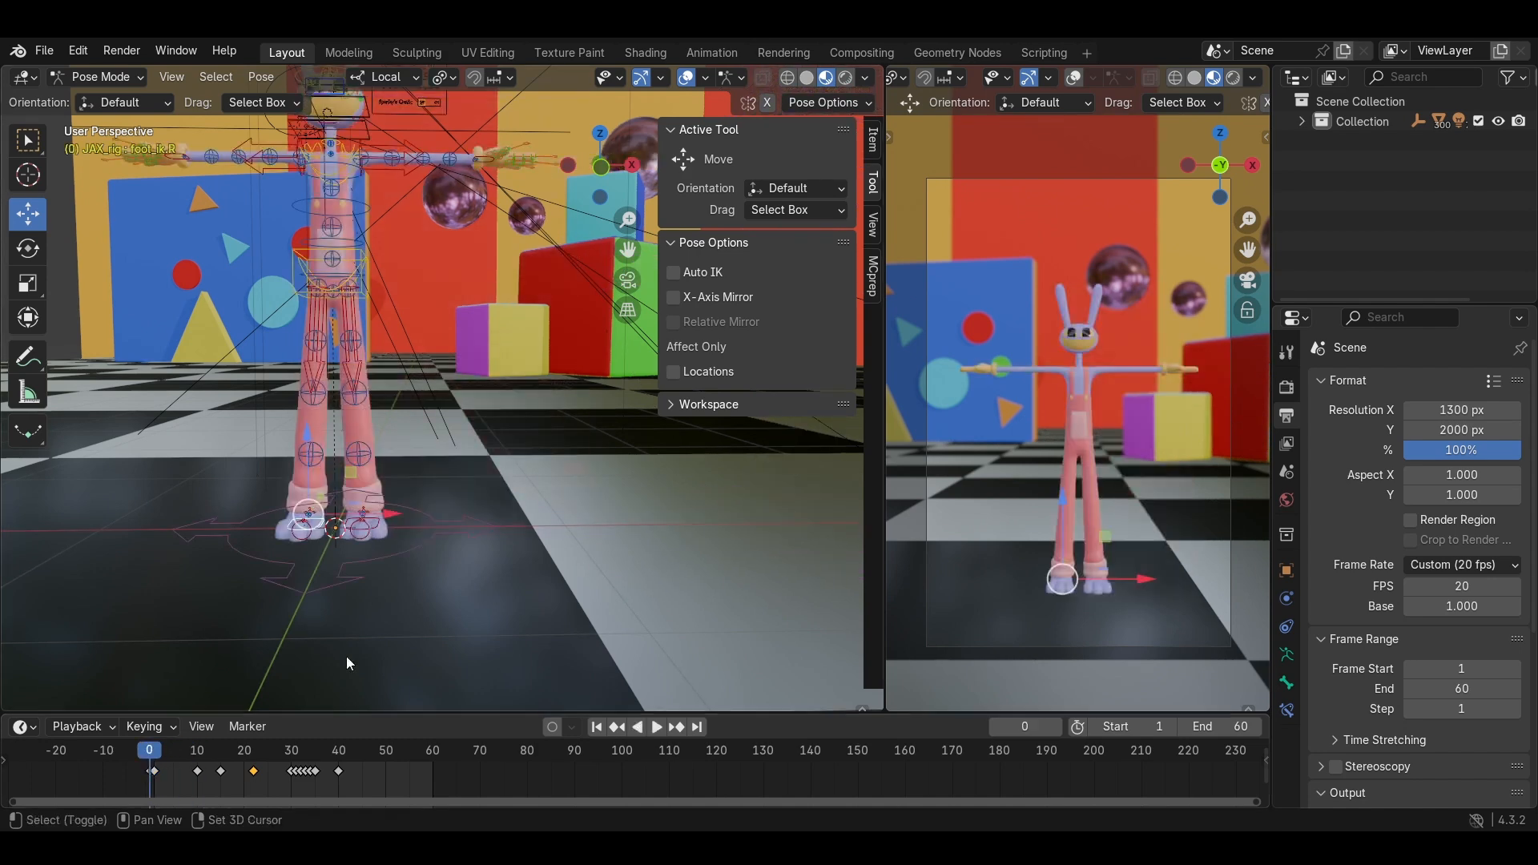
middle_click_drag(346, 655, 336, 711, "shift")
scroll(264, 487, "down", 1)
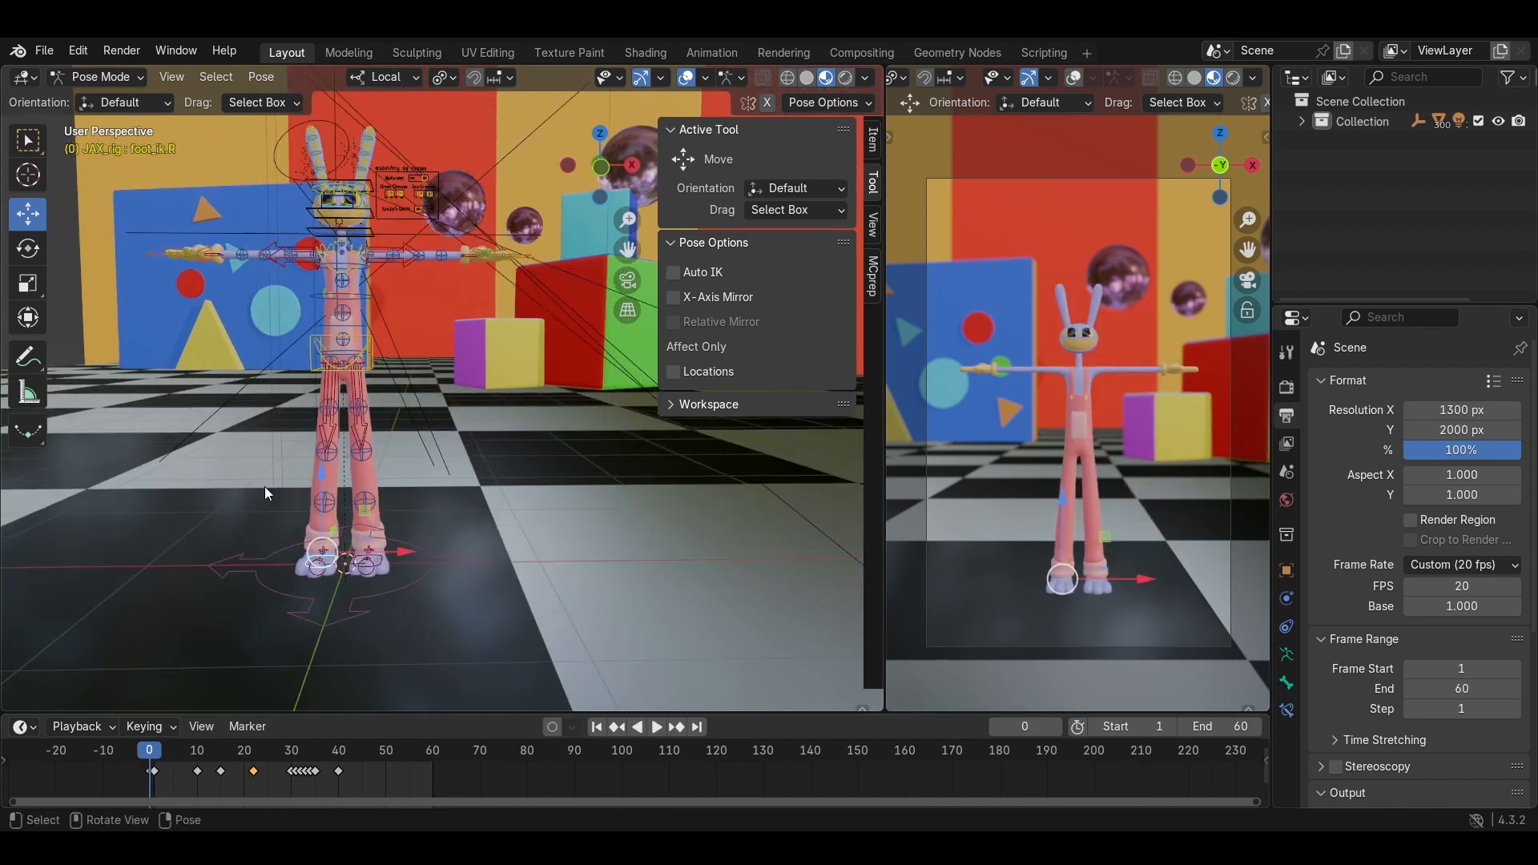
middle_click_drag(258, 525, 251, 568, "shift")
key("space")
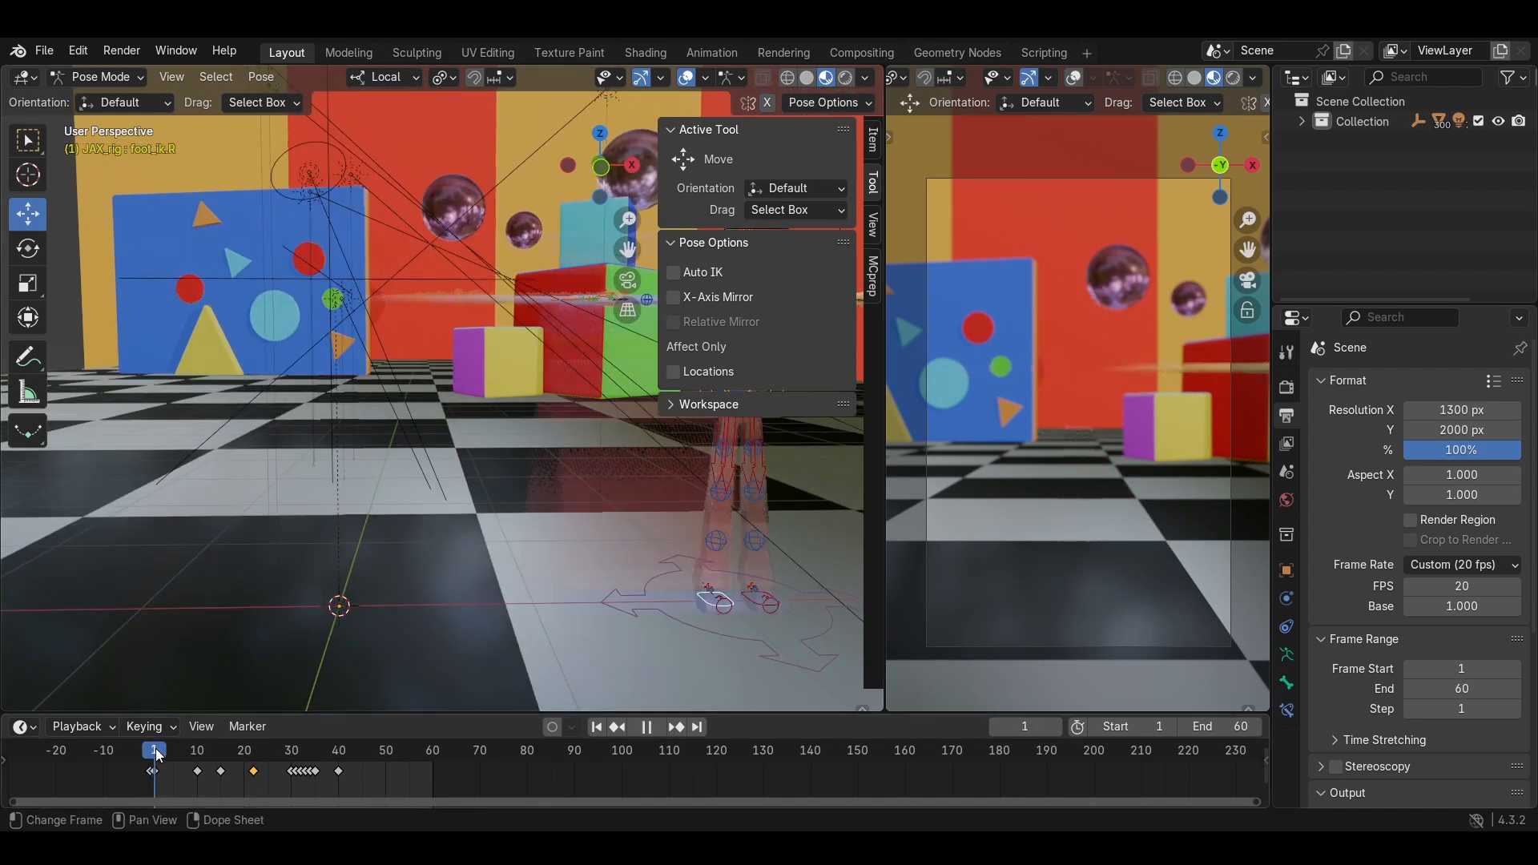
key("space")
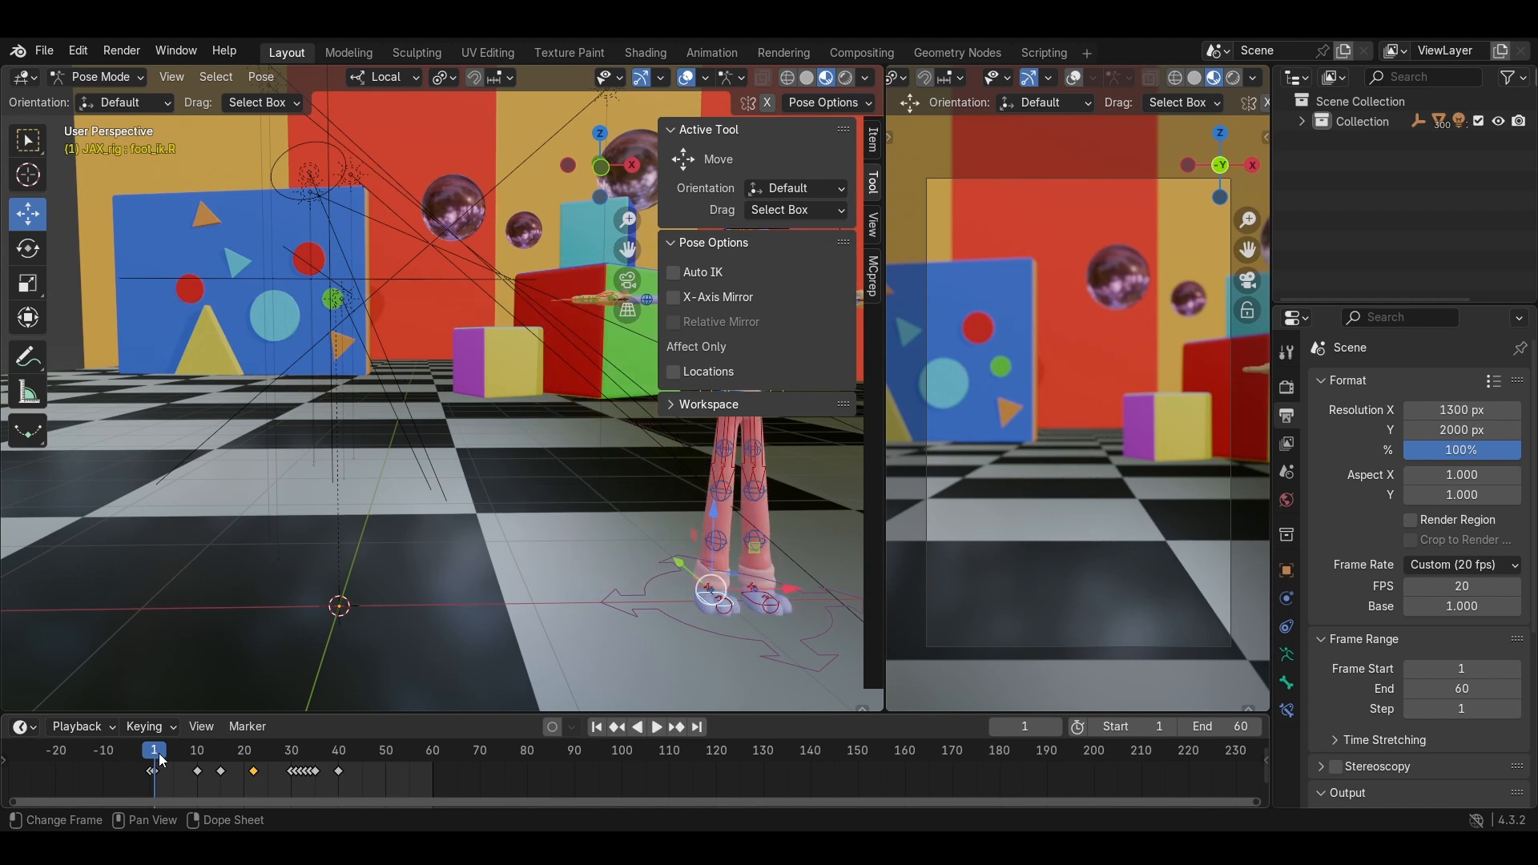
mouse_move(148, 772)
left_mouse_down()
mouse_move(149, 752)
mouse_move(150, 765)
left_mouse_up()
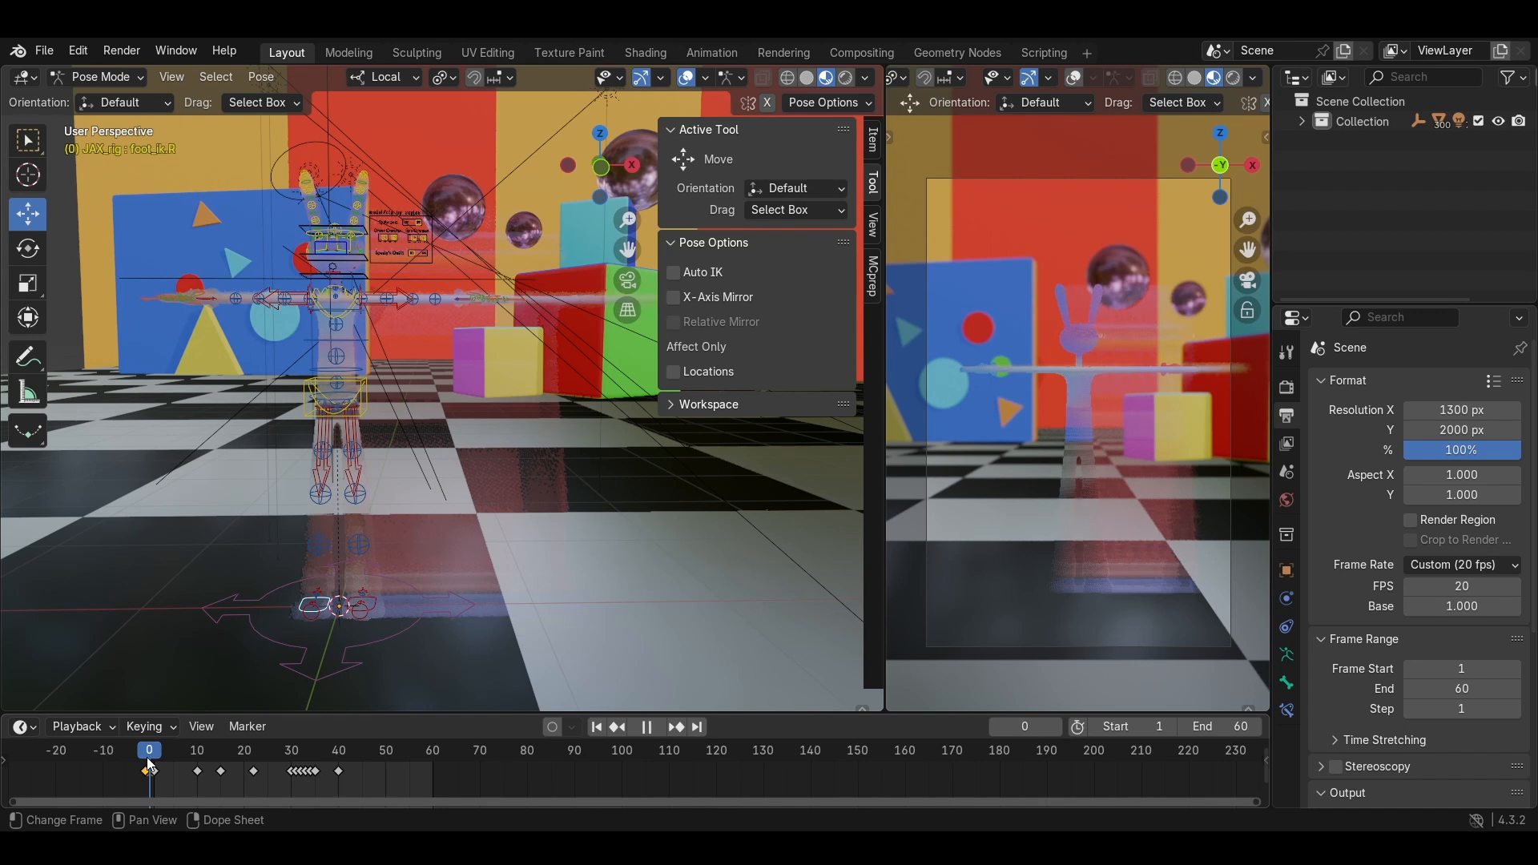
Reposition the right foot's IK control for the lifted-leg pose at frame 10 and keyframe it.
left_click_drag(148, 763, 220, 776)
middle_click_drag(340, 546, 503, 440, "ctrl")
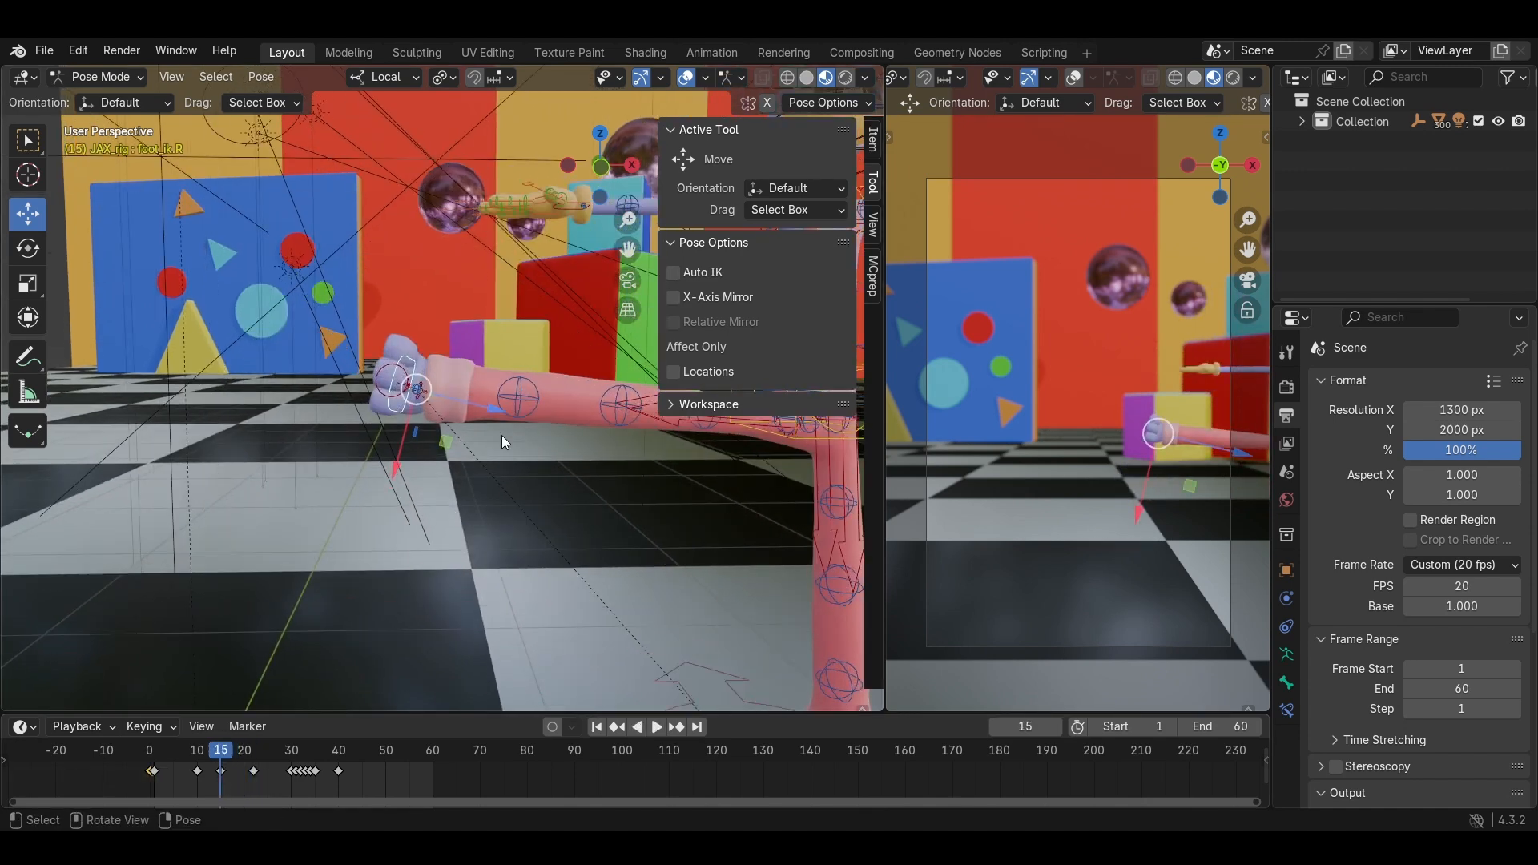
left_click_drag(216, 753, 198, 761)
middle_click_drag(549, 532, 422, 537, "shift")
key("g")
left_click(444, 543)
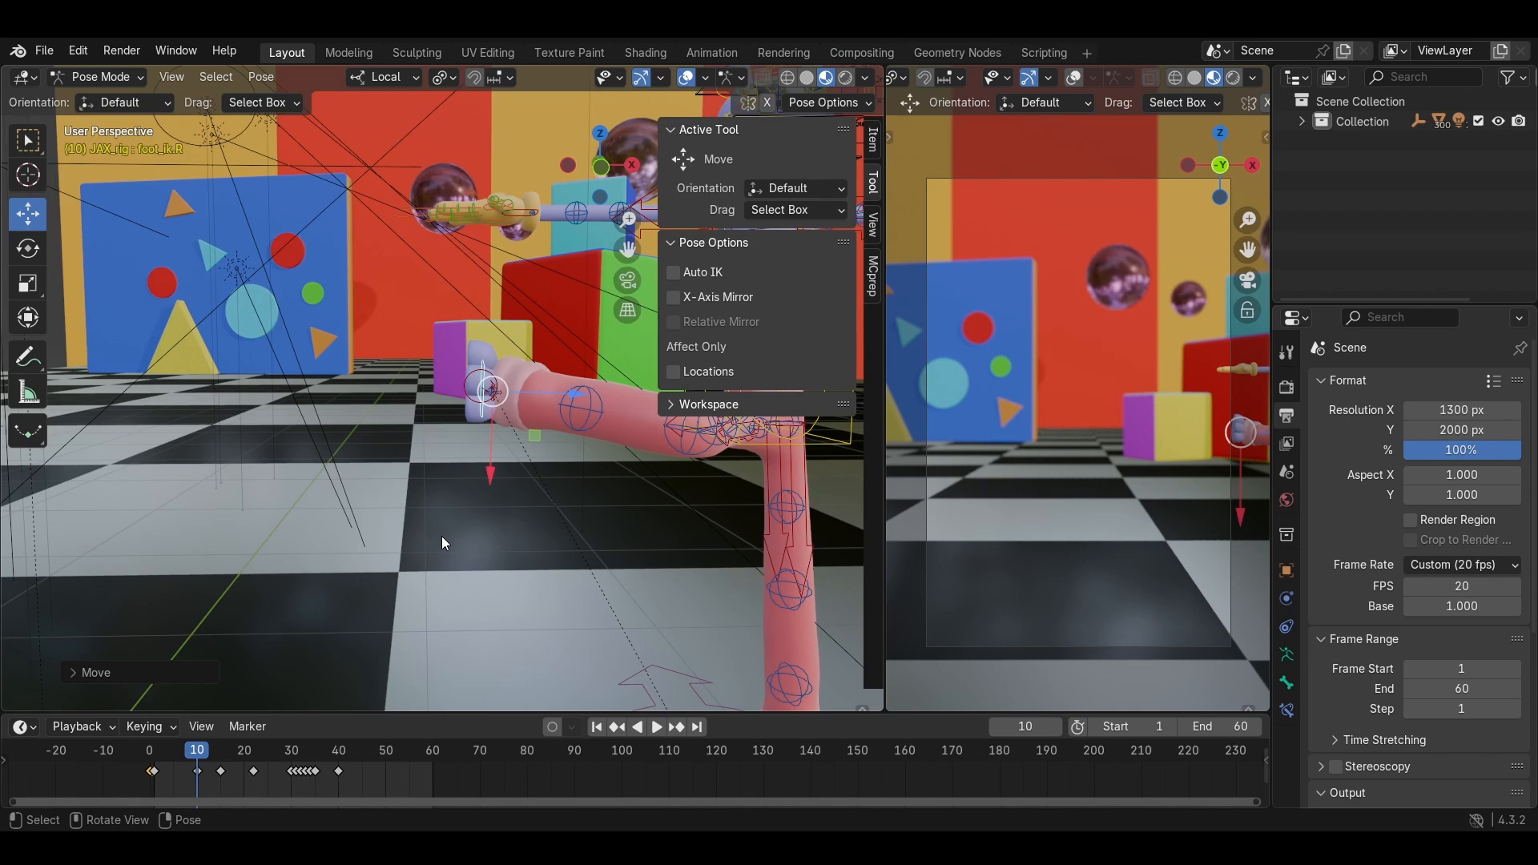
Tip the right foot's toes downward and lower its IK control slightly at frame 15, and keyframe the pose.
left_click_drag(199, 758, 221, 757)
middle_click_drag(266, 589, 449, 496)
key("r")
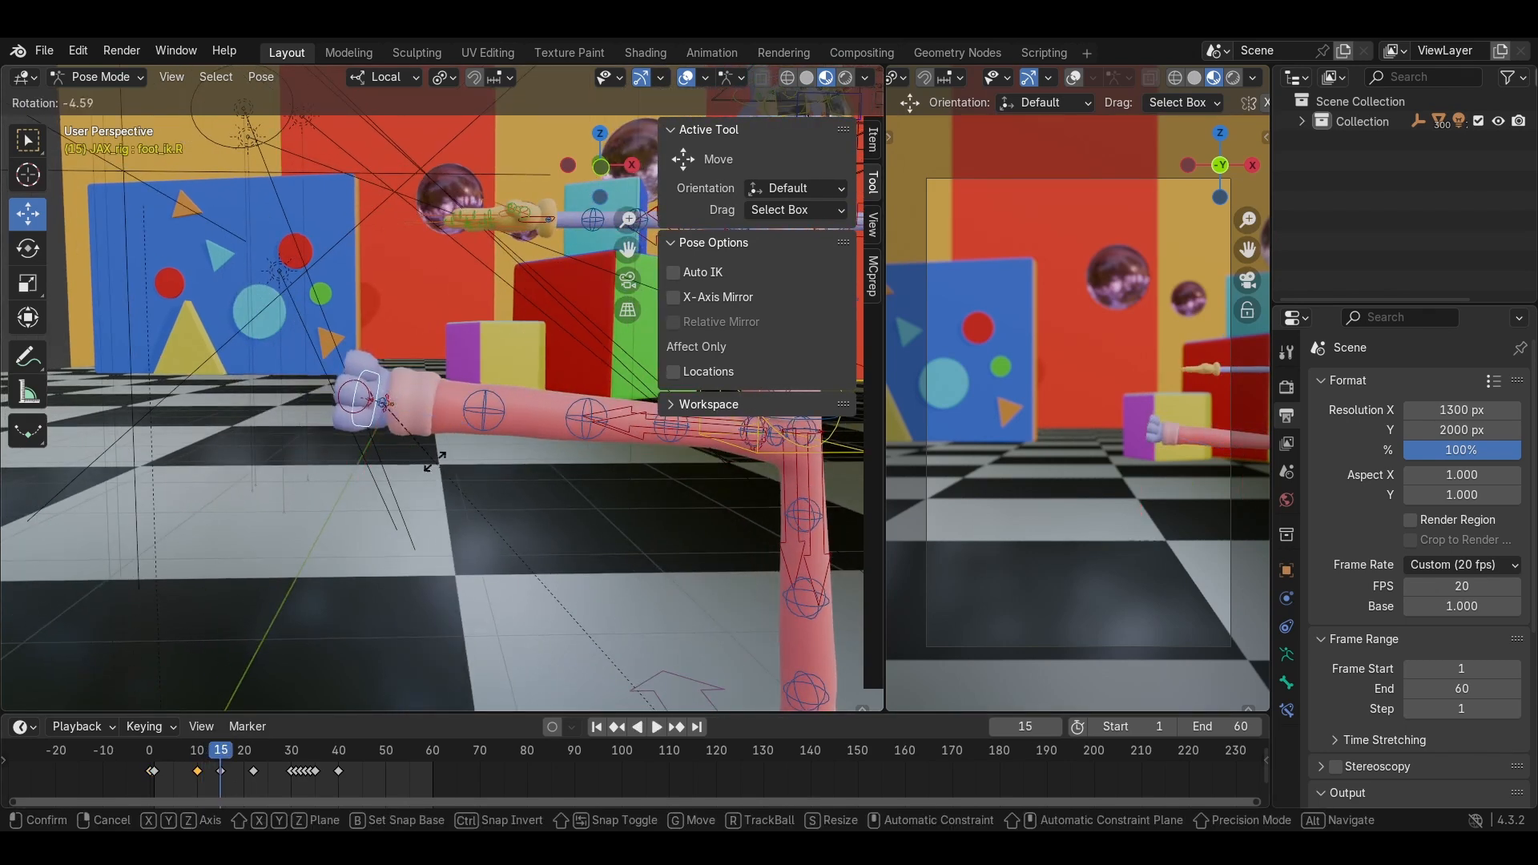
left_click(482, 433)
middle_click_drag(482, 434, 465, 458)
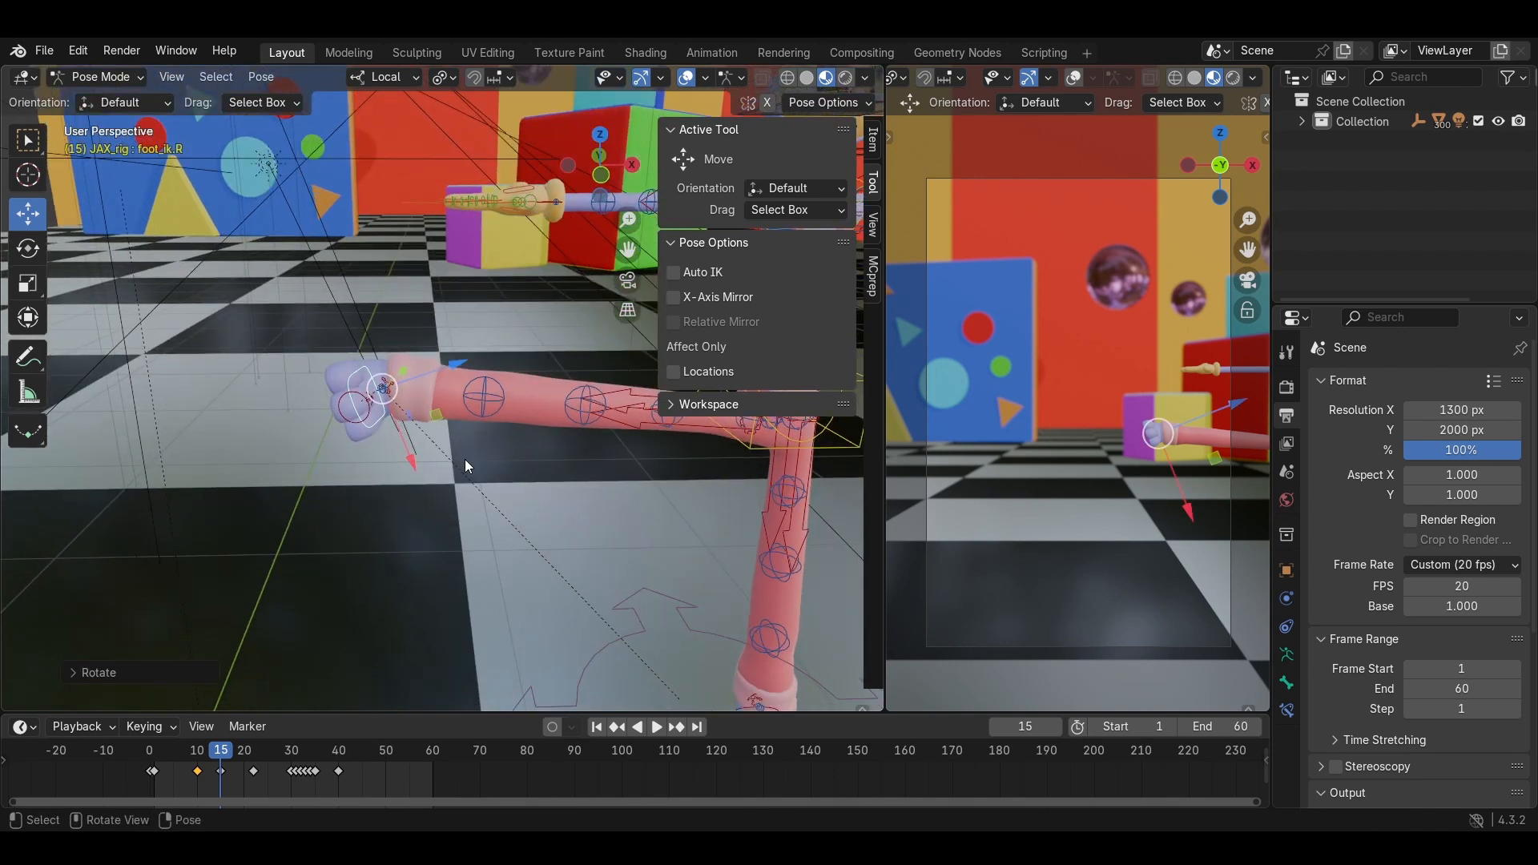
middle_click_drag(387, 418, 417, 339)
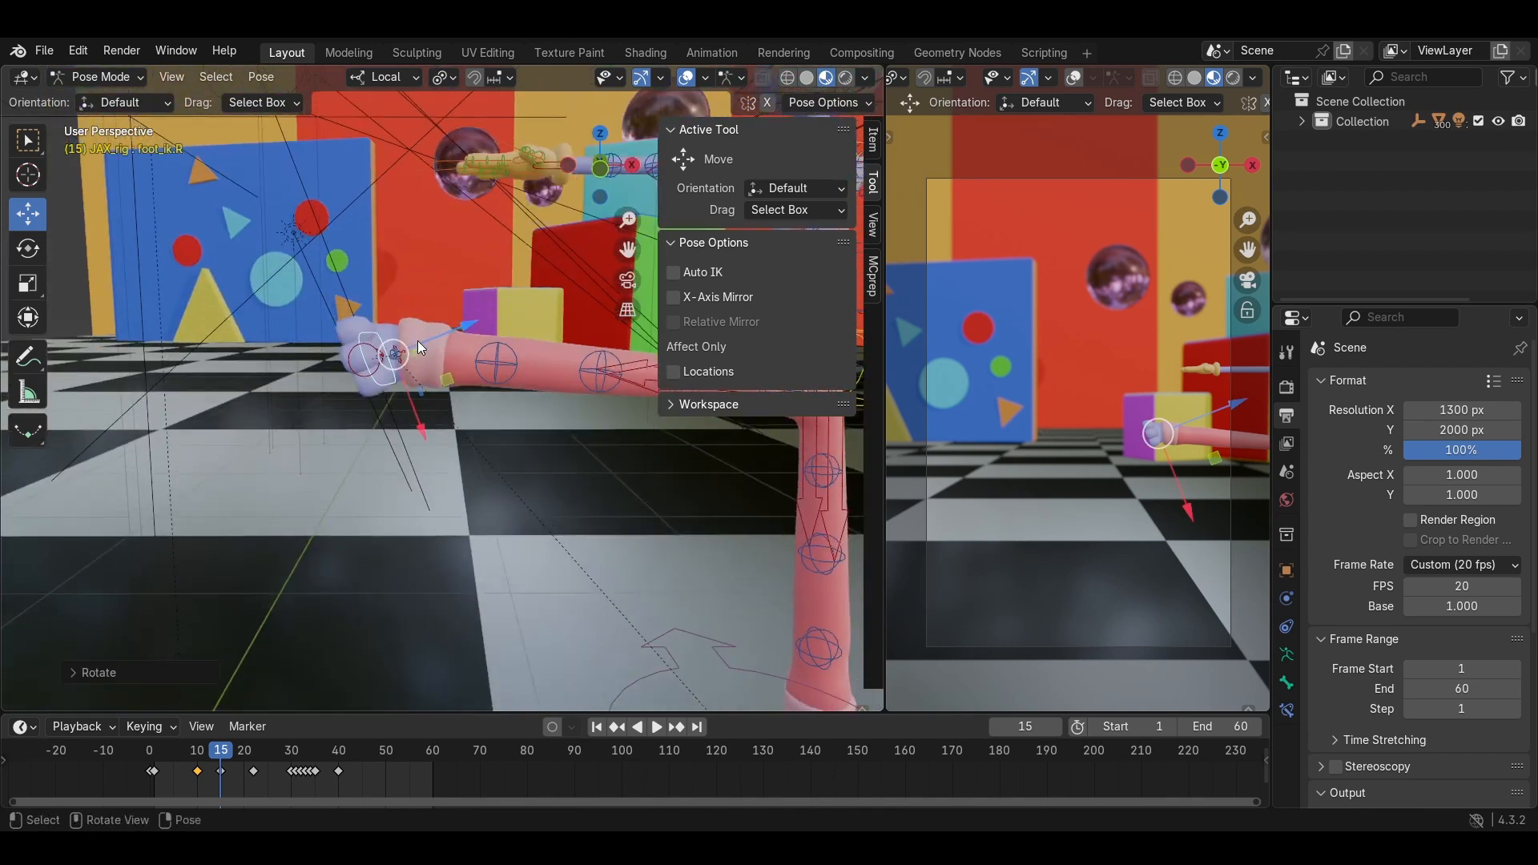
key("g")
left_click(427, 373)
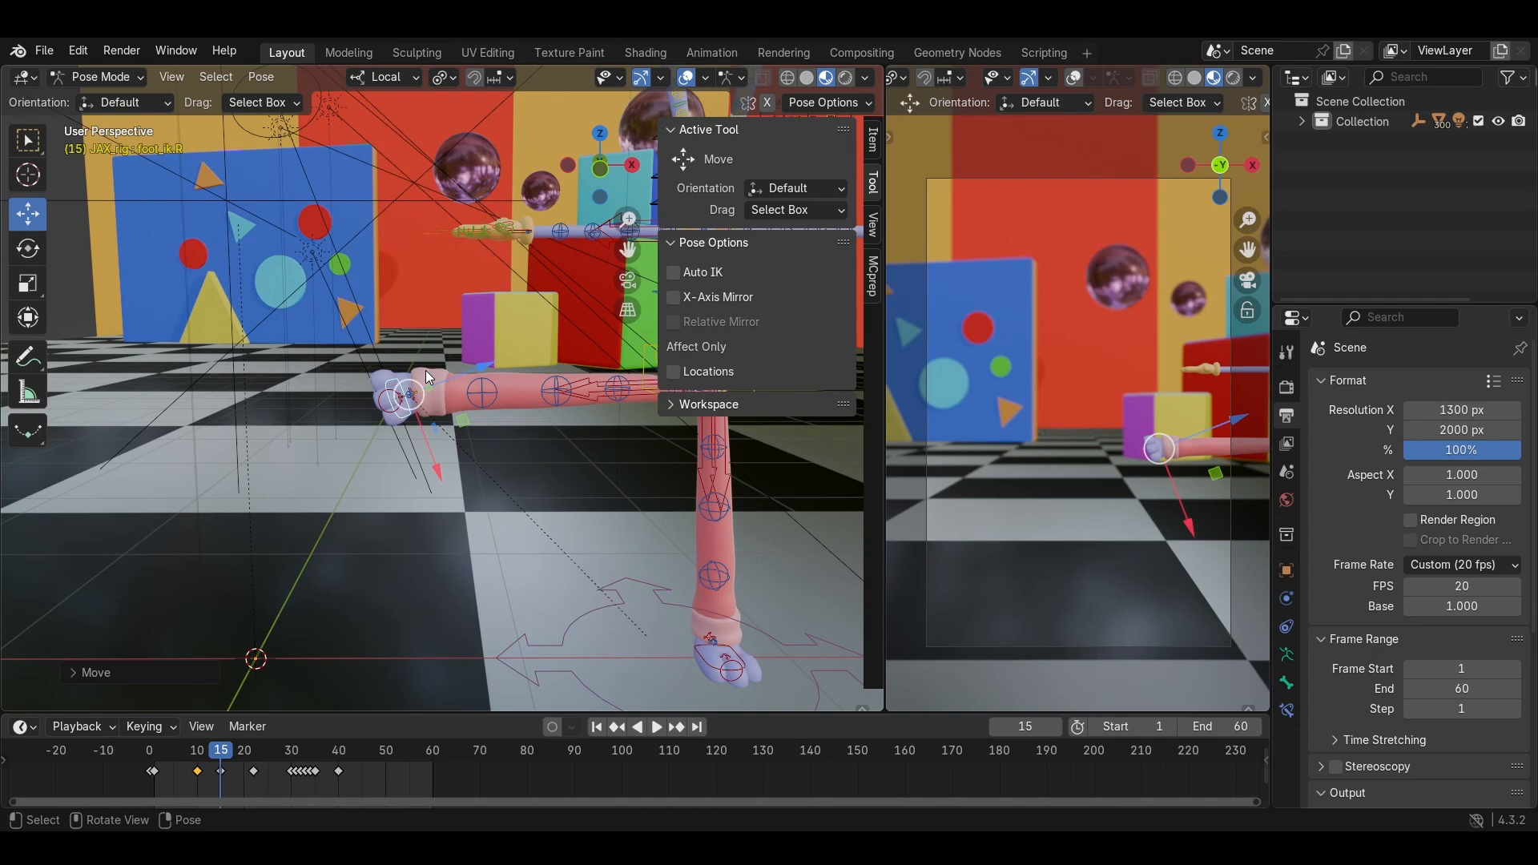
Shift the right foot's frame 22 keyframe to frame 20 and play back the swing and landing.
key("space")
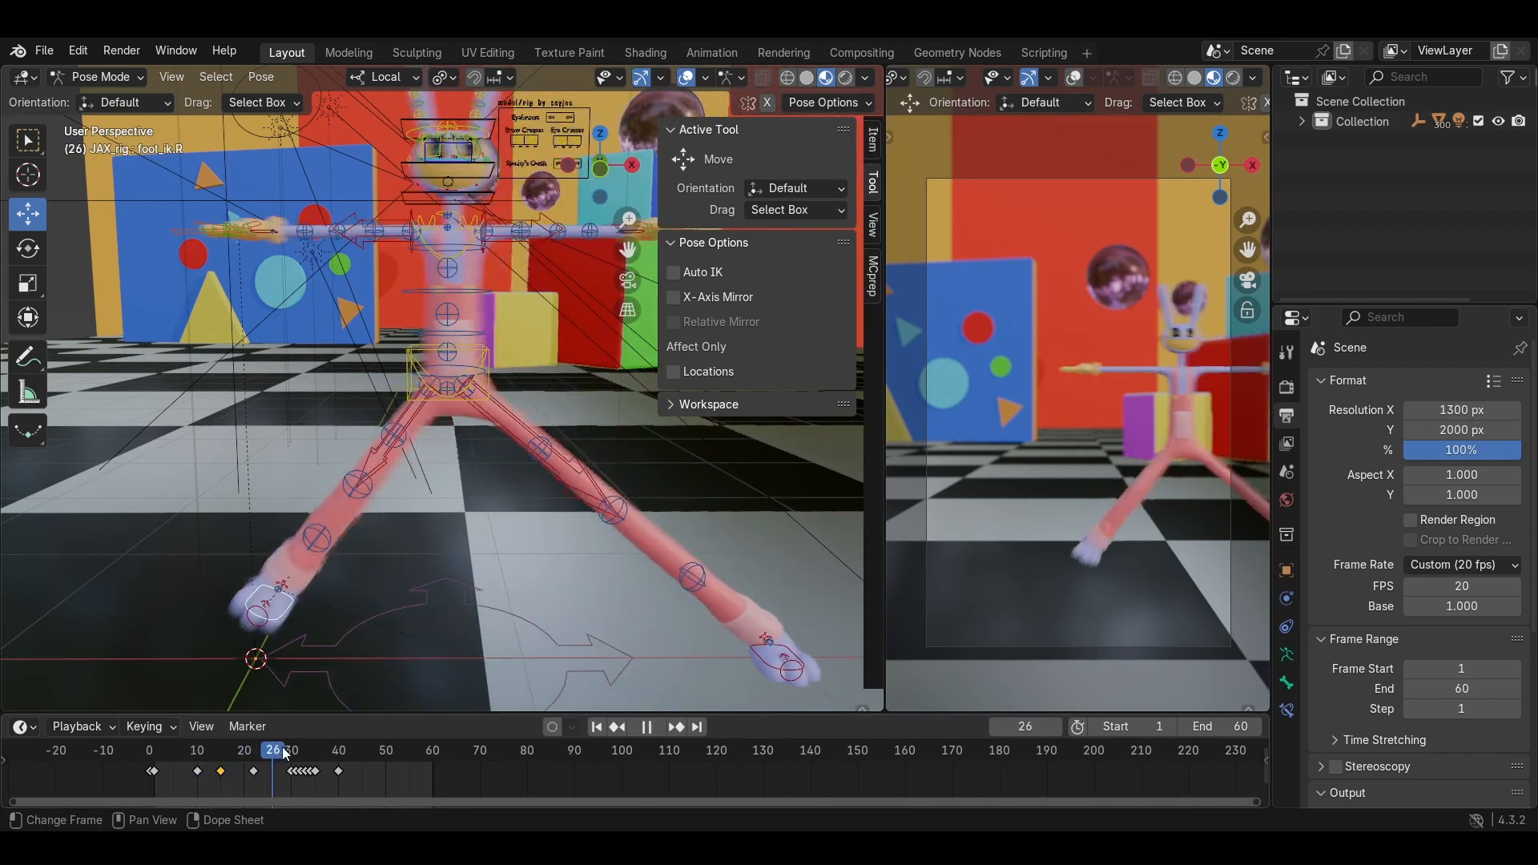
key("Escape")
left_click(657, 726)
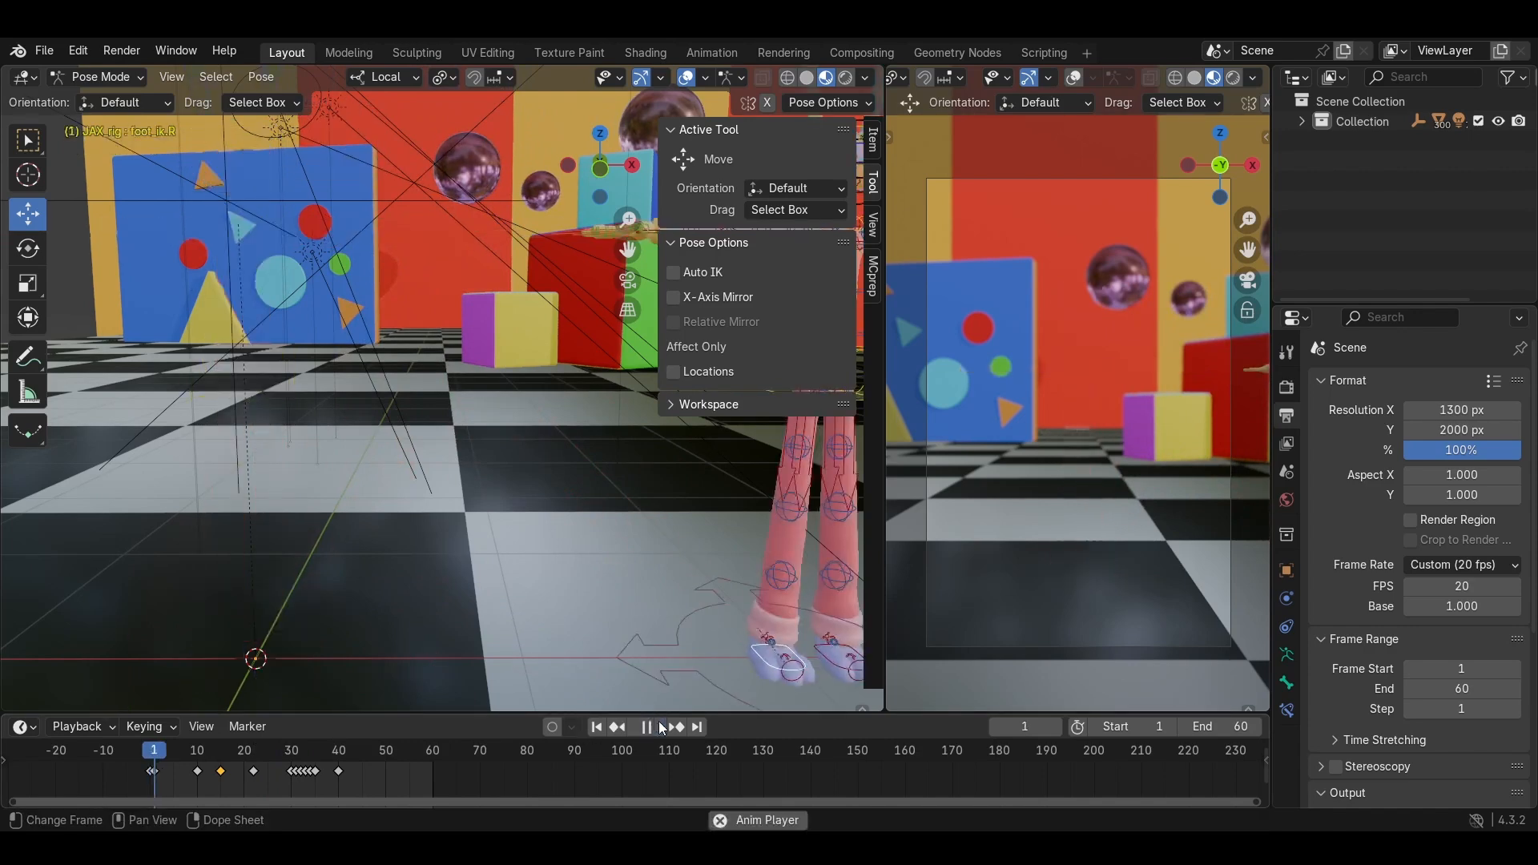
left_click(661, 727)
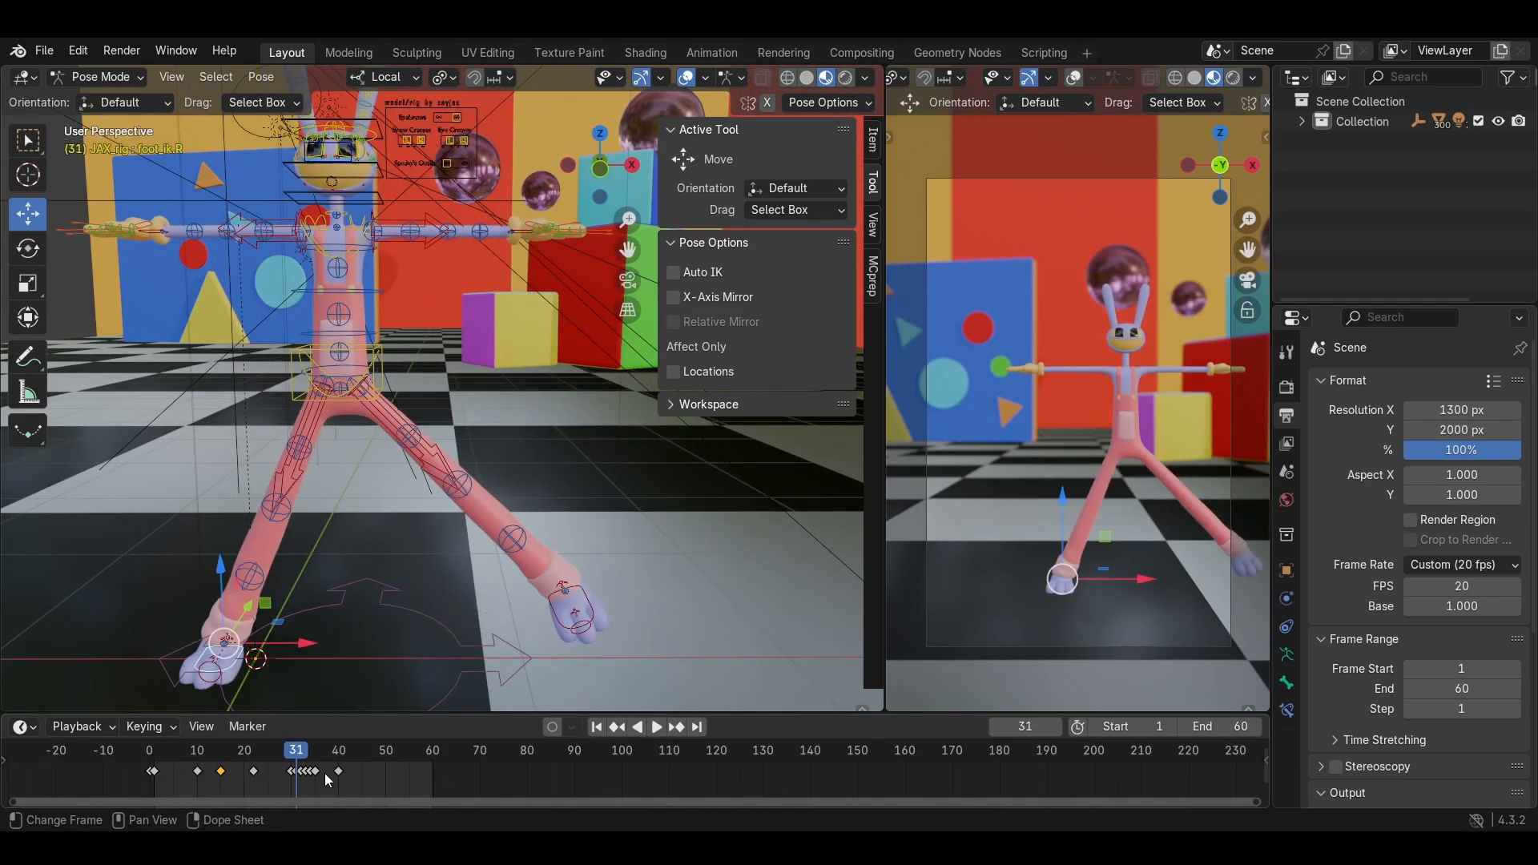
left_click_drag(257, 779, 149, 753)
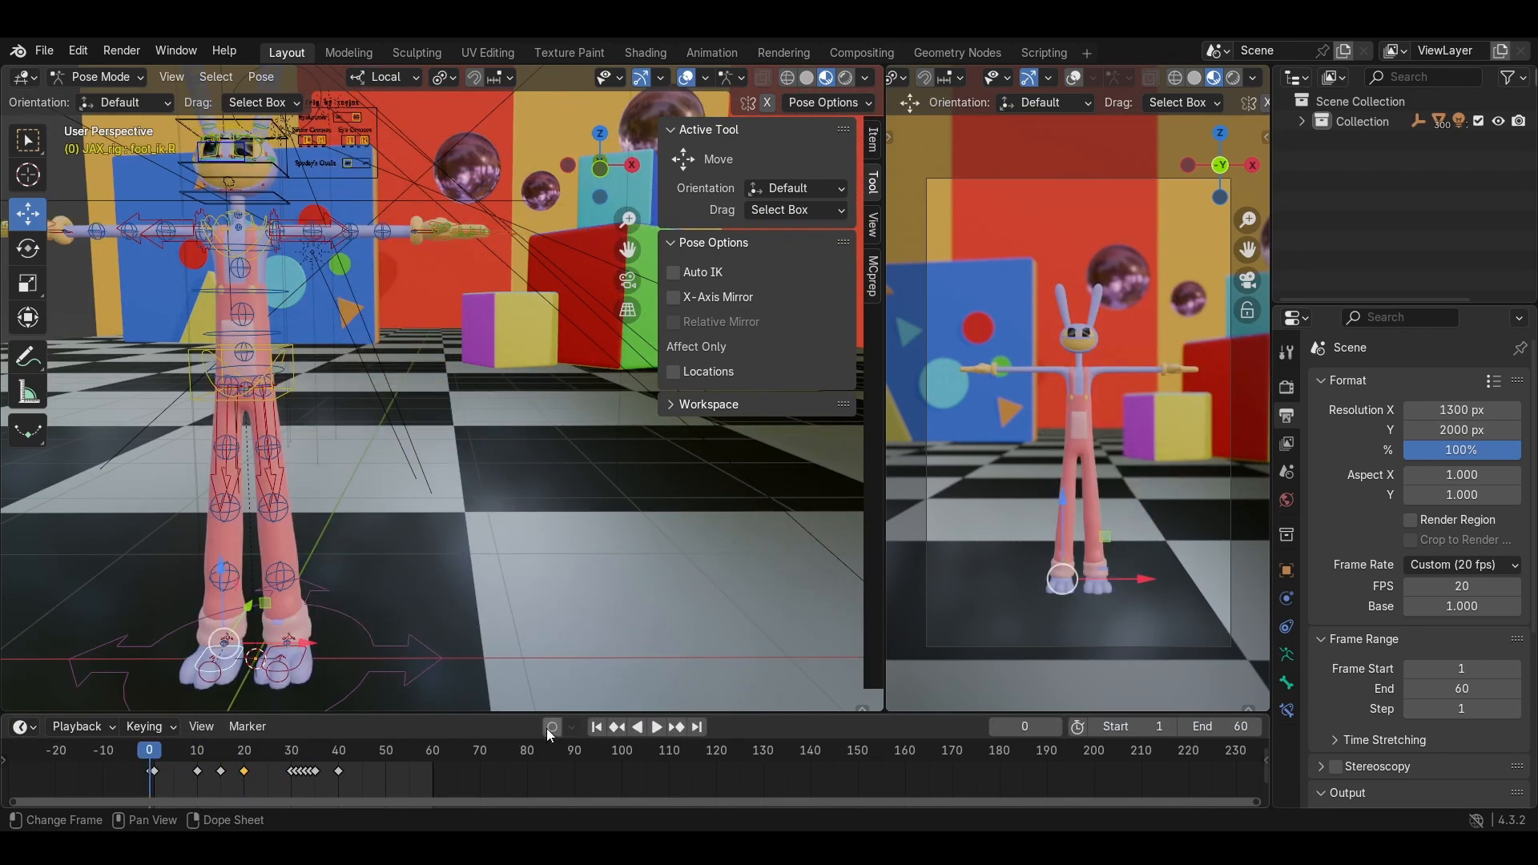
left_click(657, 727)
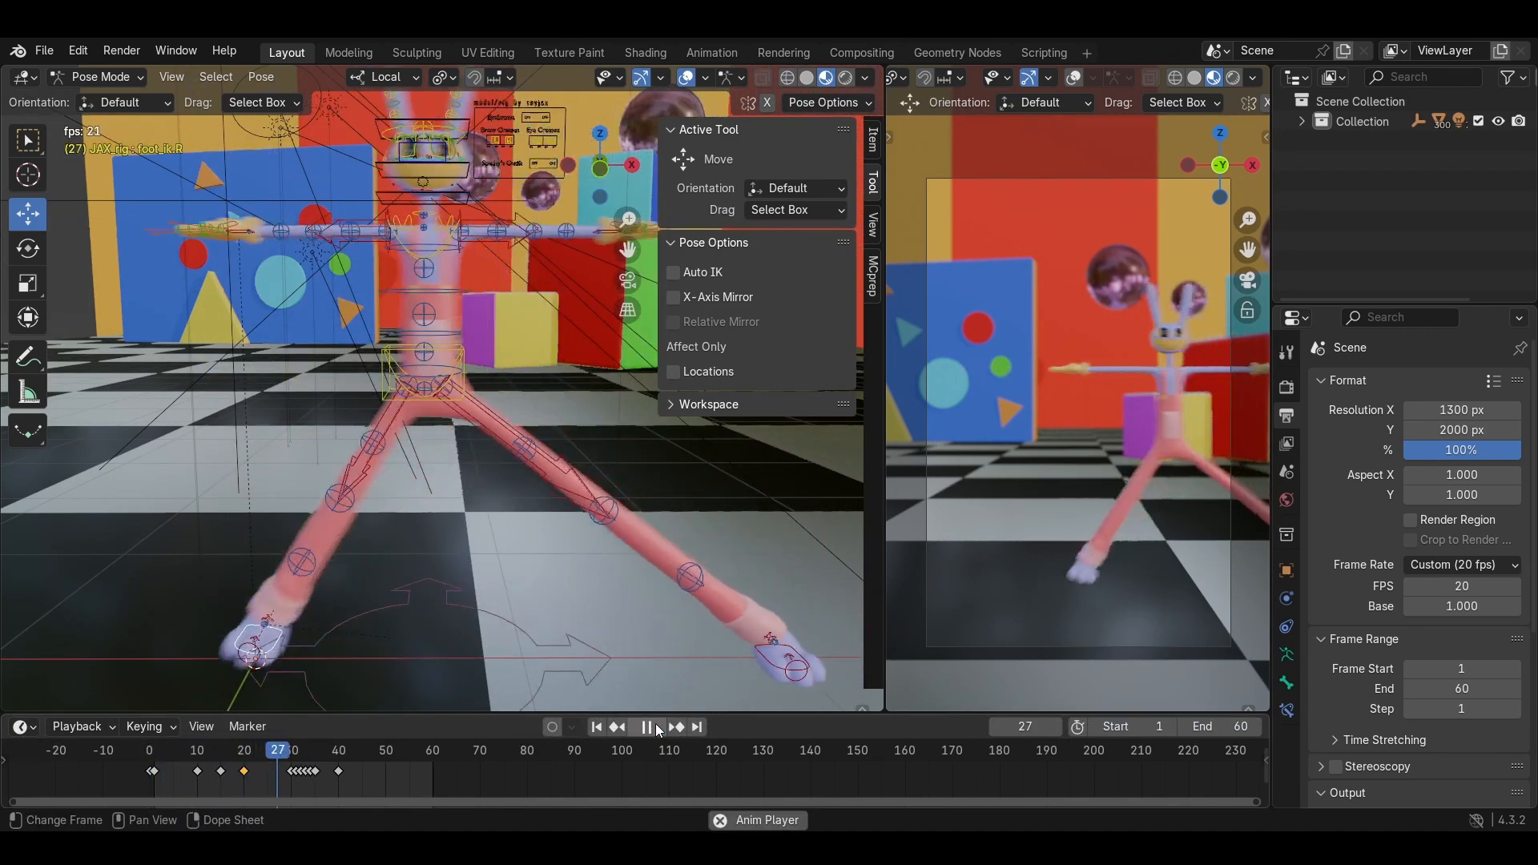
key("space")
middle_click_drag(380, 555, 470, 583, "shift")
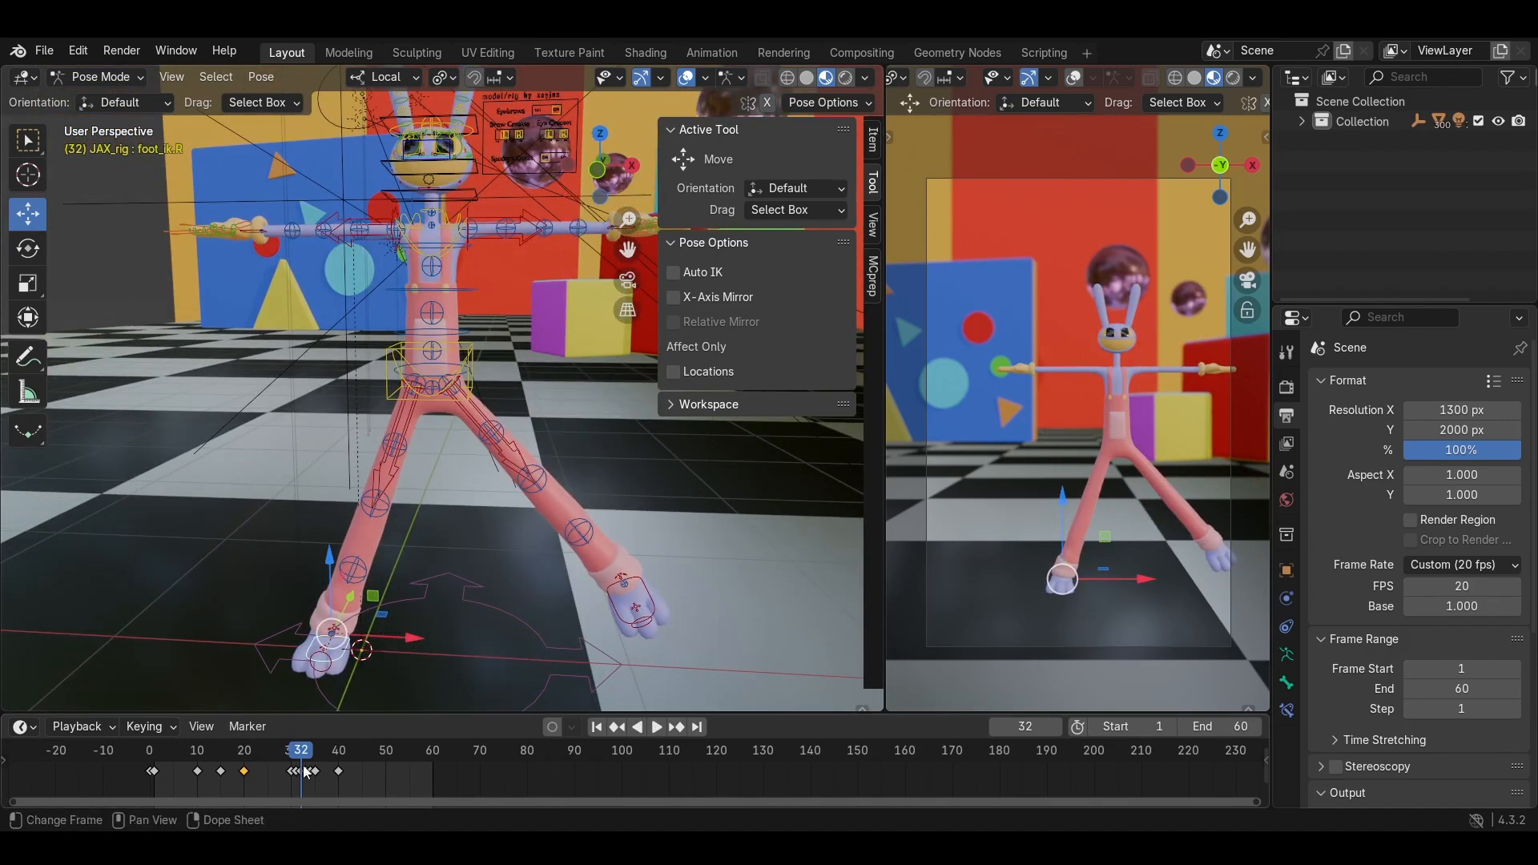
Reposition the right foot's IK control at frame 20, keyframe it, and return to frame 0.
mouse_move(277, 750)
left_mouse_down()
mouse_move(154, 750)
mouse_move(246, 751)
left_mouse_up()
middle_click_drag(414, 604, 478, 570)
key("g")
left_click(477, 576)
key("i")
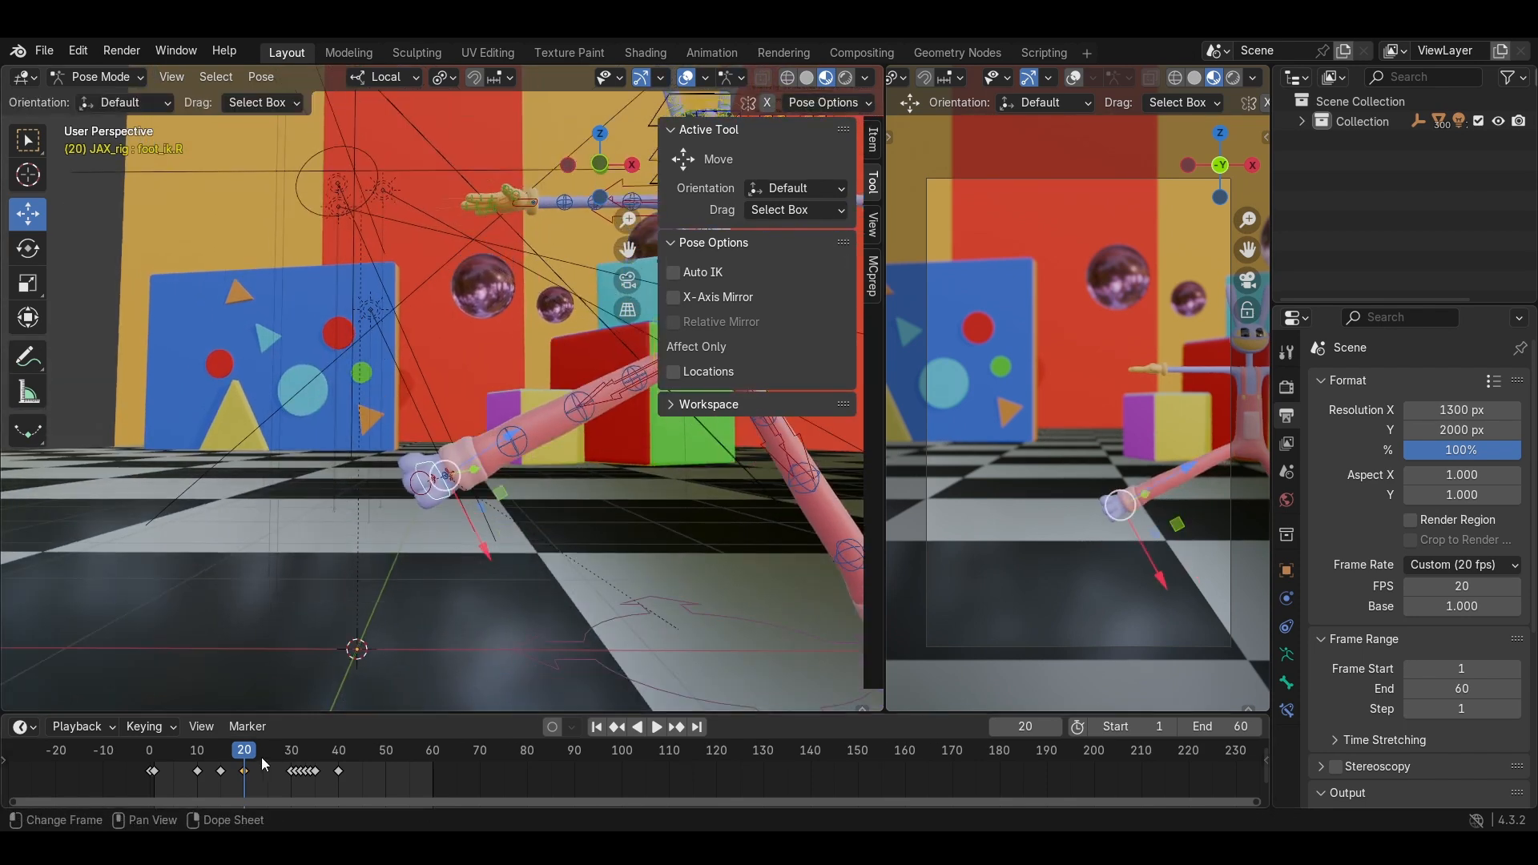
left_click_drag(244, 751, 150, 759)
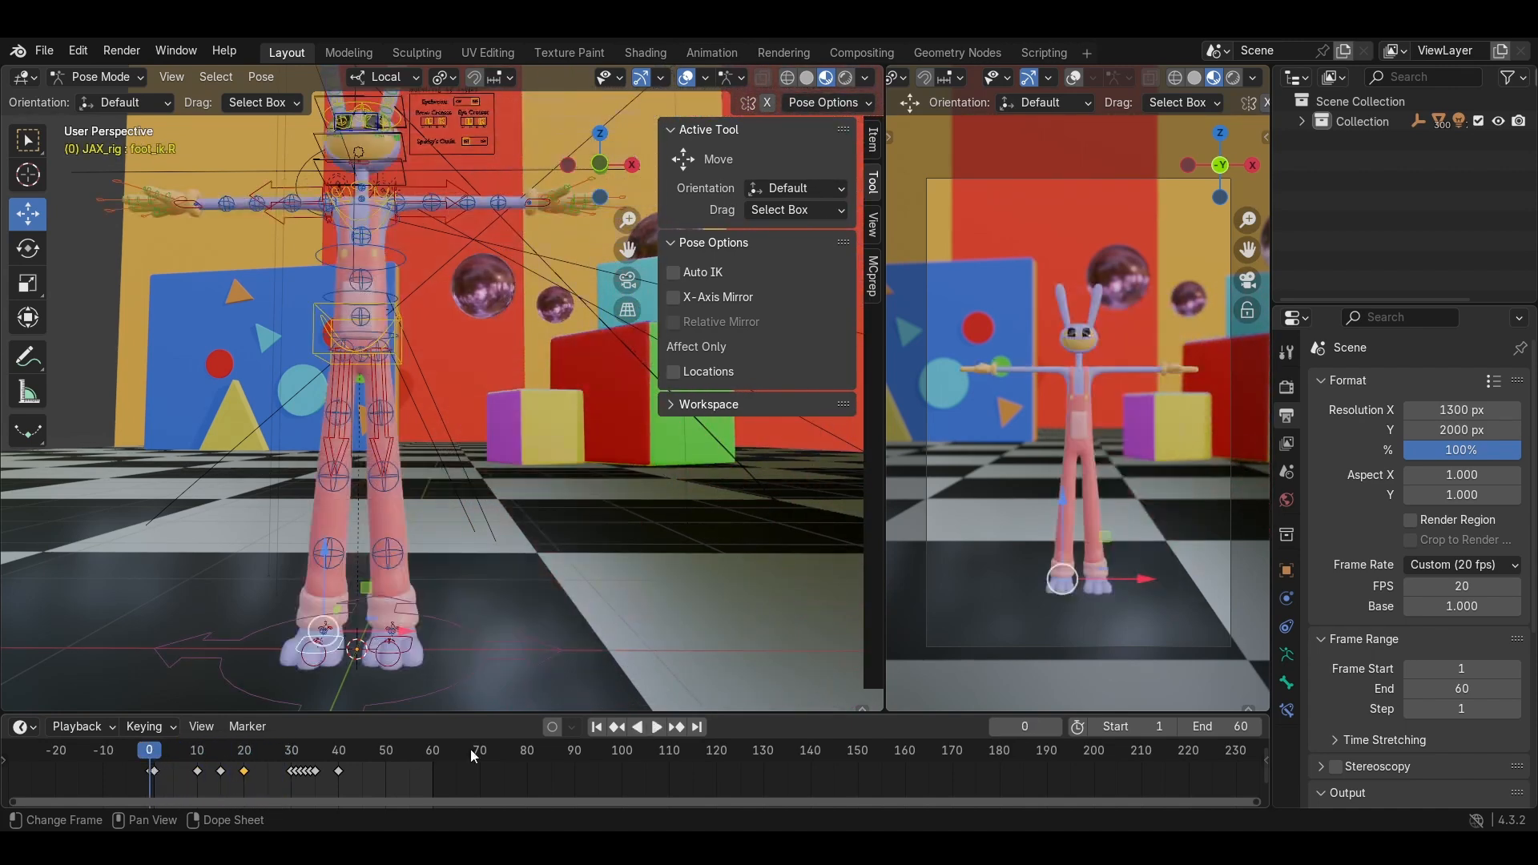
Play back the walk cycle repeatedly and examine the leg motion from the front.
left_click(657, 726)
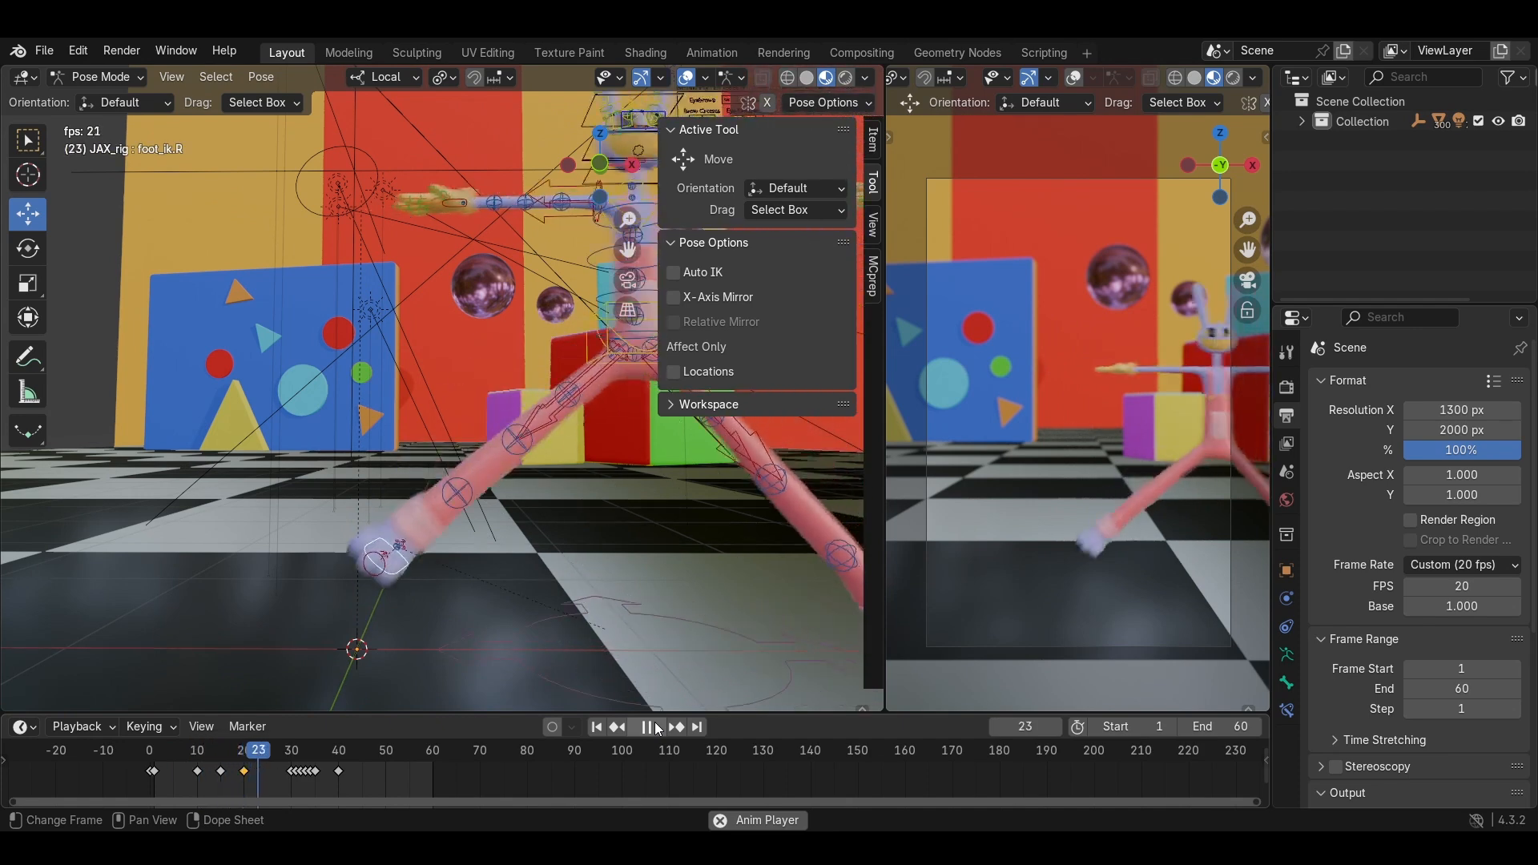
left_click(657, 727)
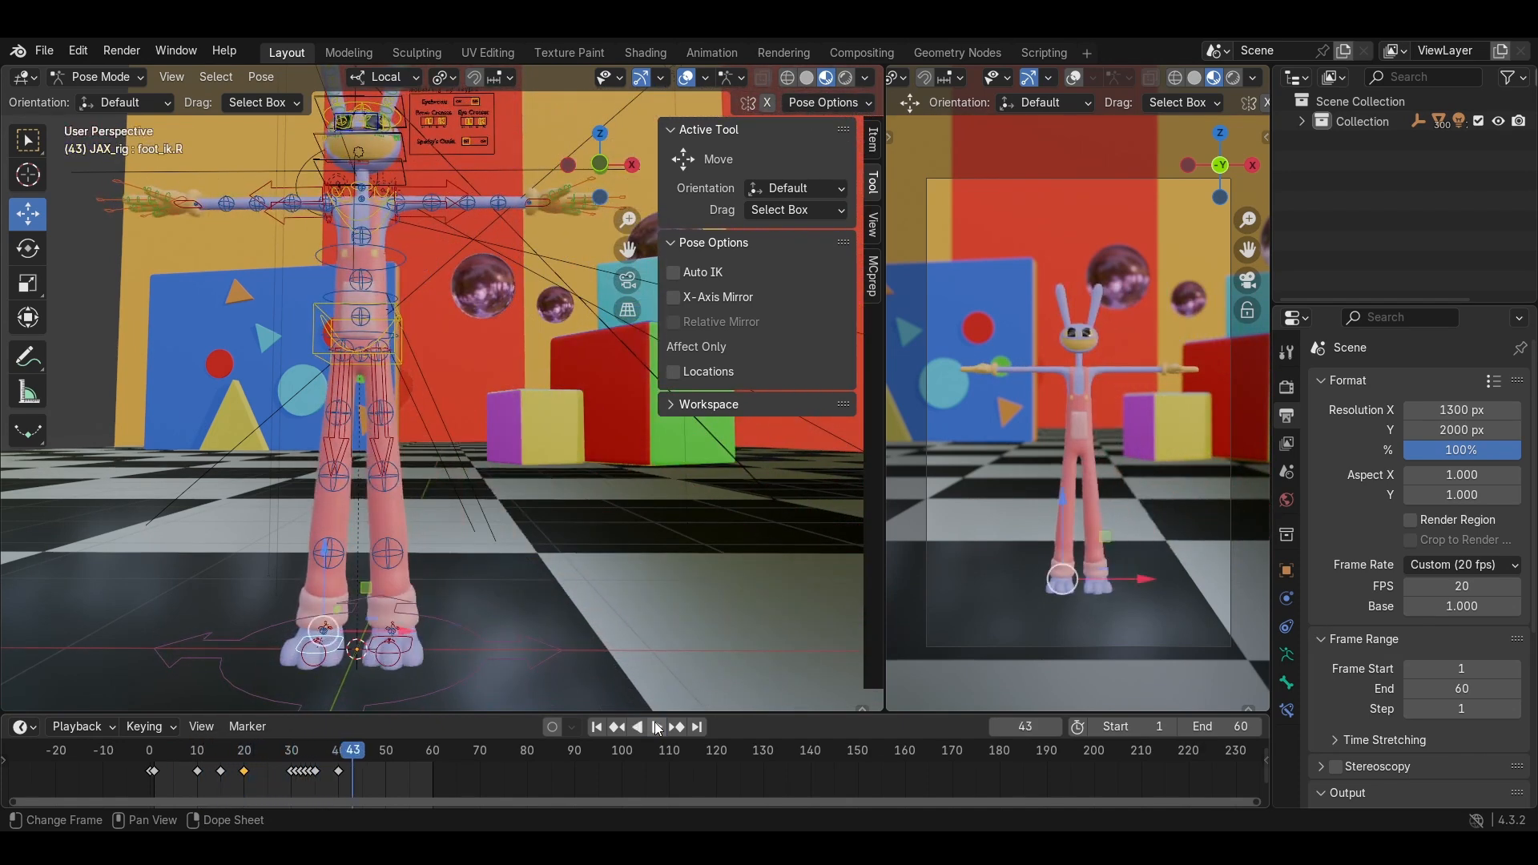
scroll(526, 622, "down", 2)
middle_click_drag(527, 622, 448, 585, "shift")
left_click(163, 776)
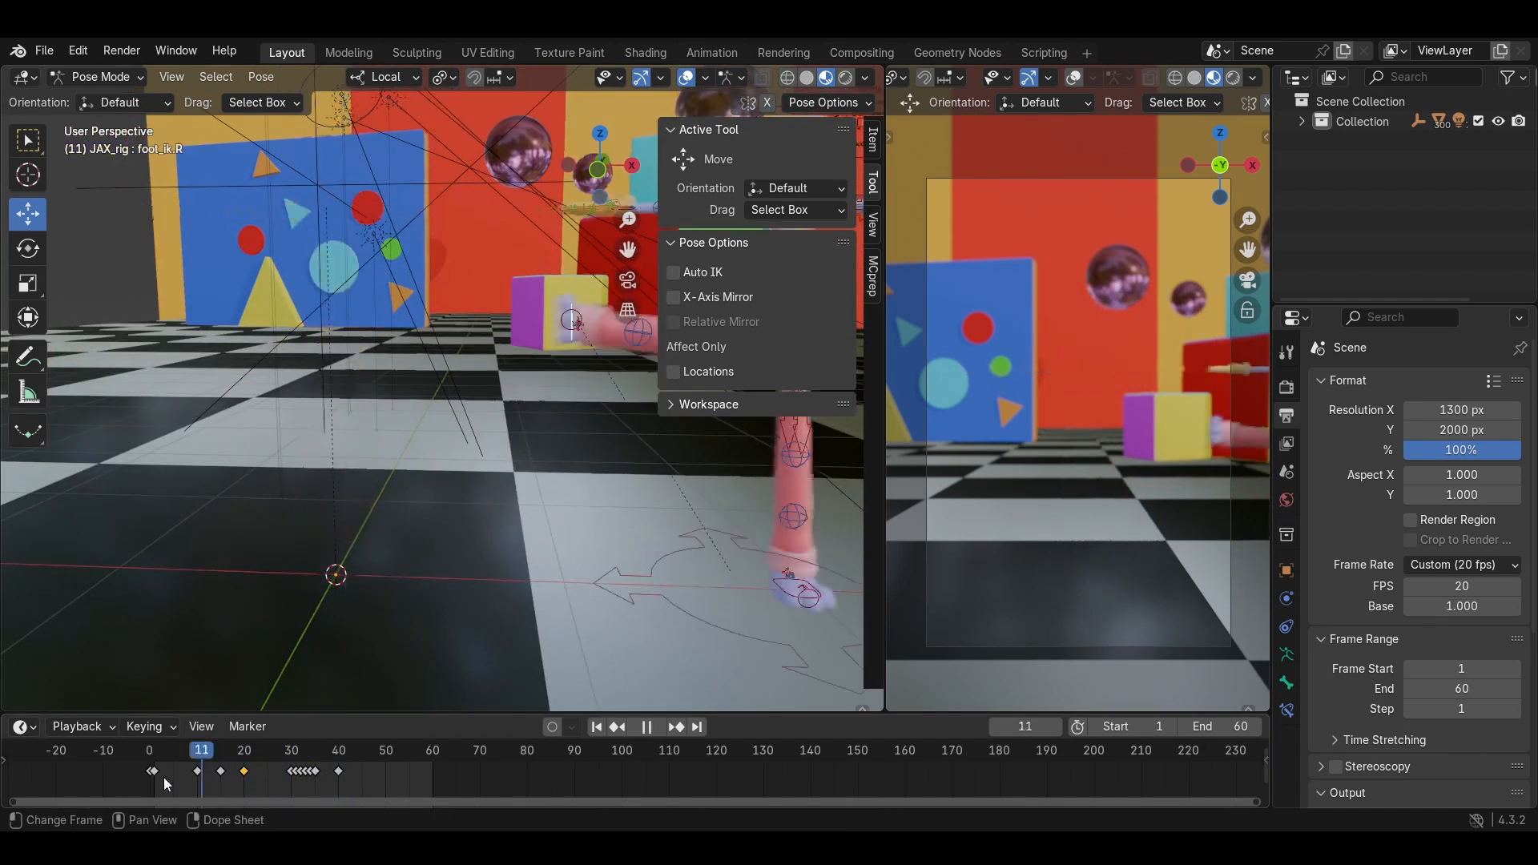
left_click(661, 727)
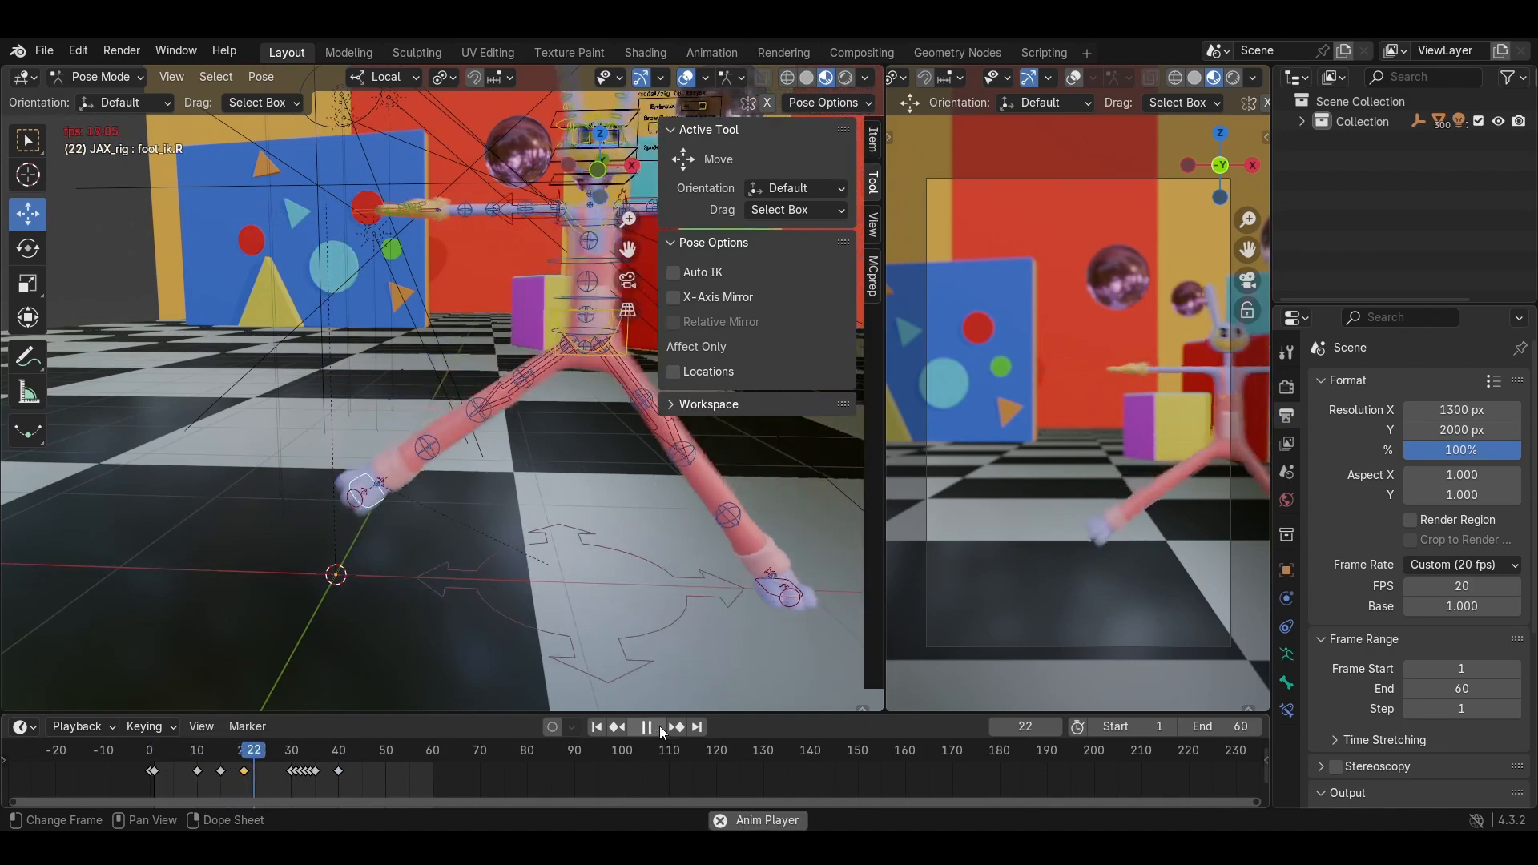
left_click(660, 726)
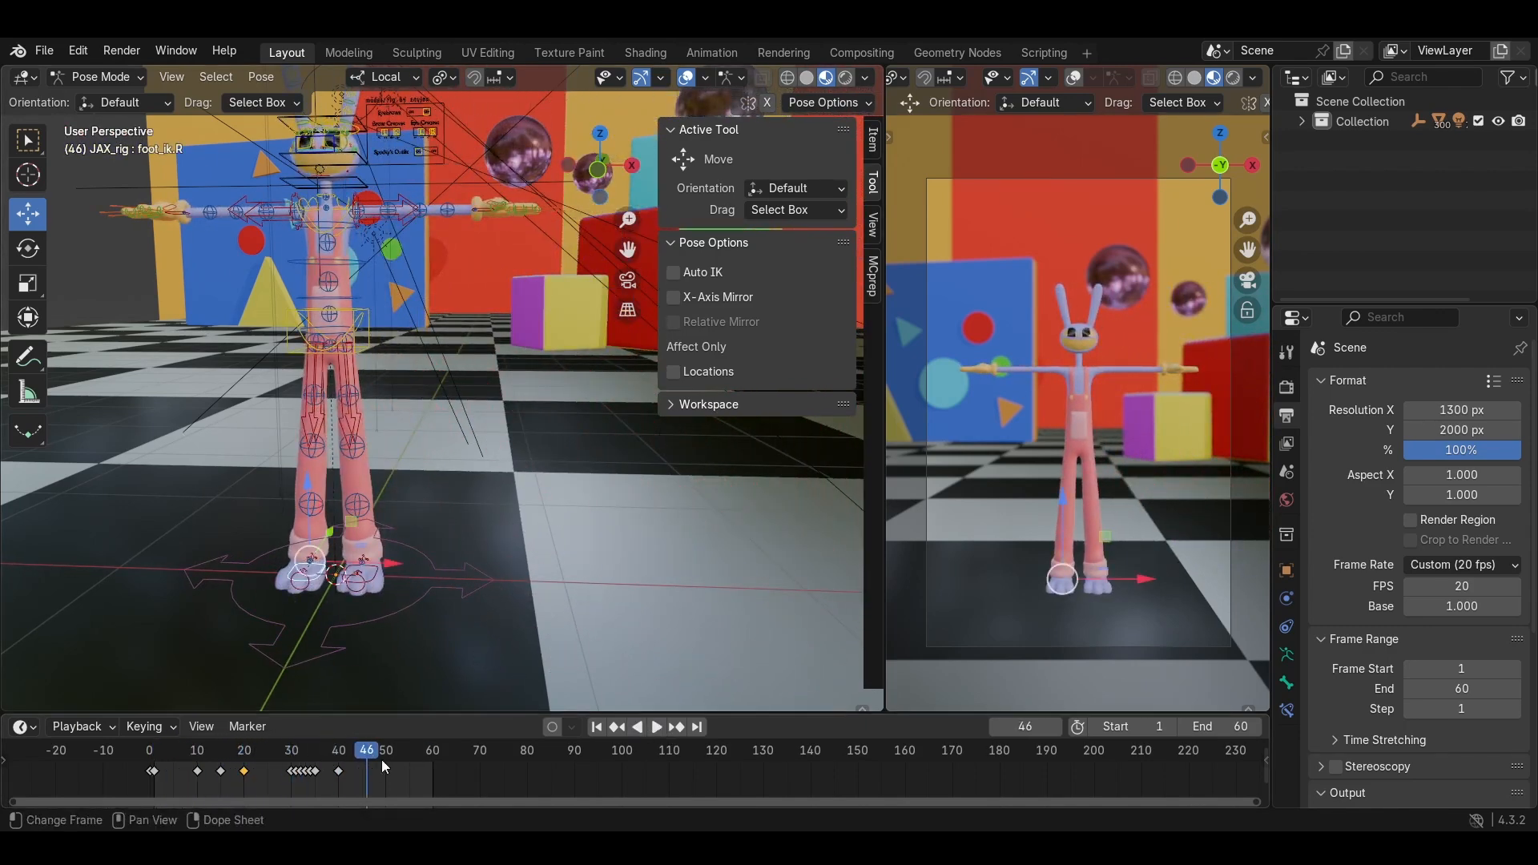
left_click_drag(342, 761, 201, 767)
left_click(658, 727)
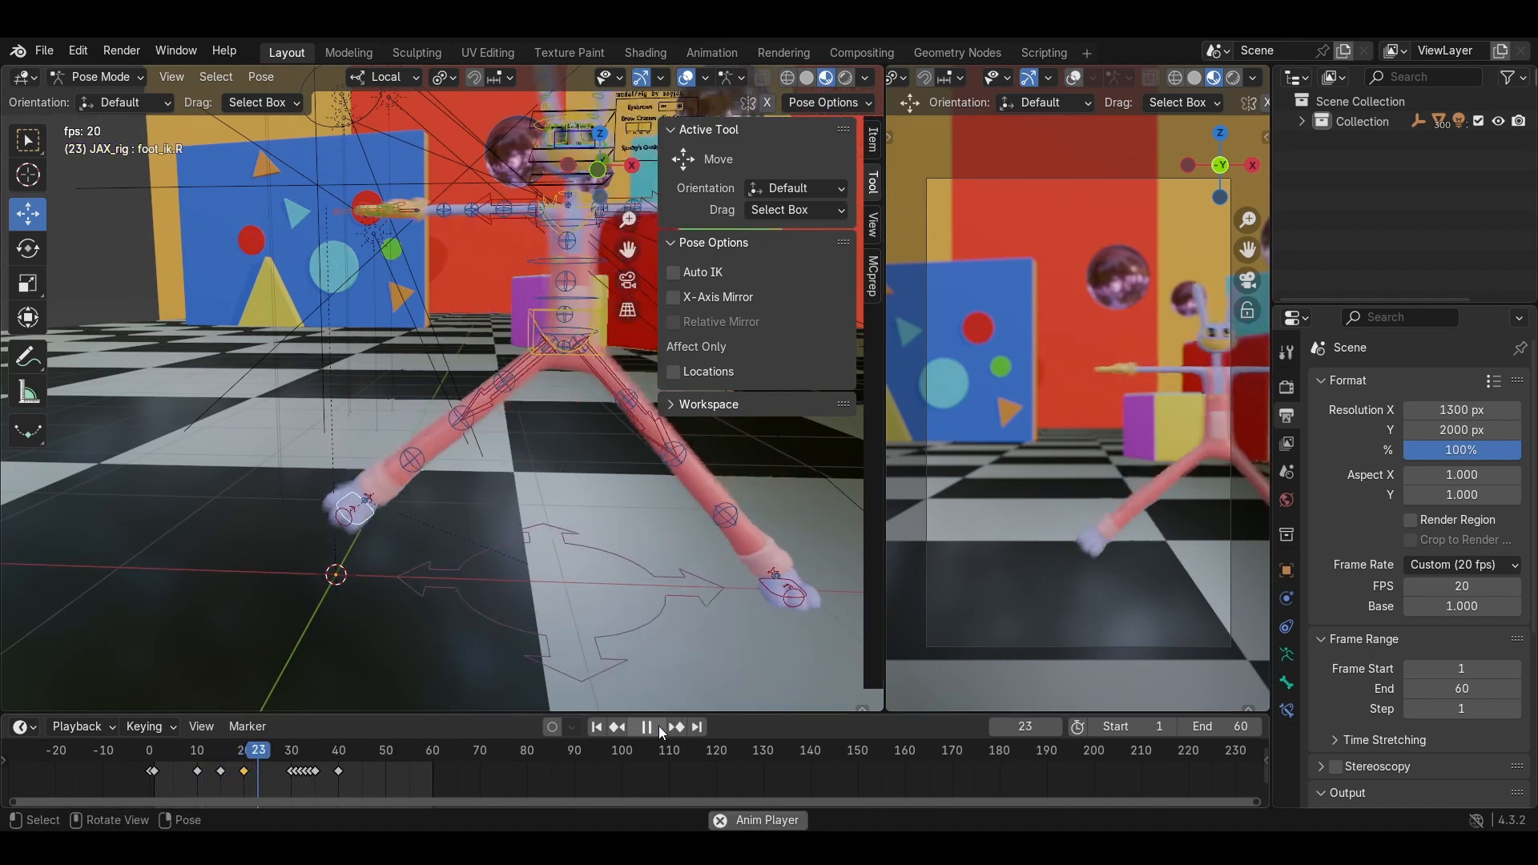
left_click(658, 726)
Replay the walk from a raised angle, restarting at frame 0, and check the timing of both feet.
middle_click_drag(513, 577, 464, 506)
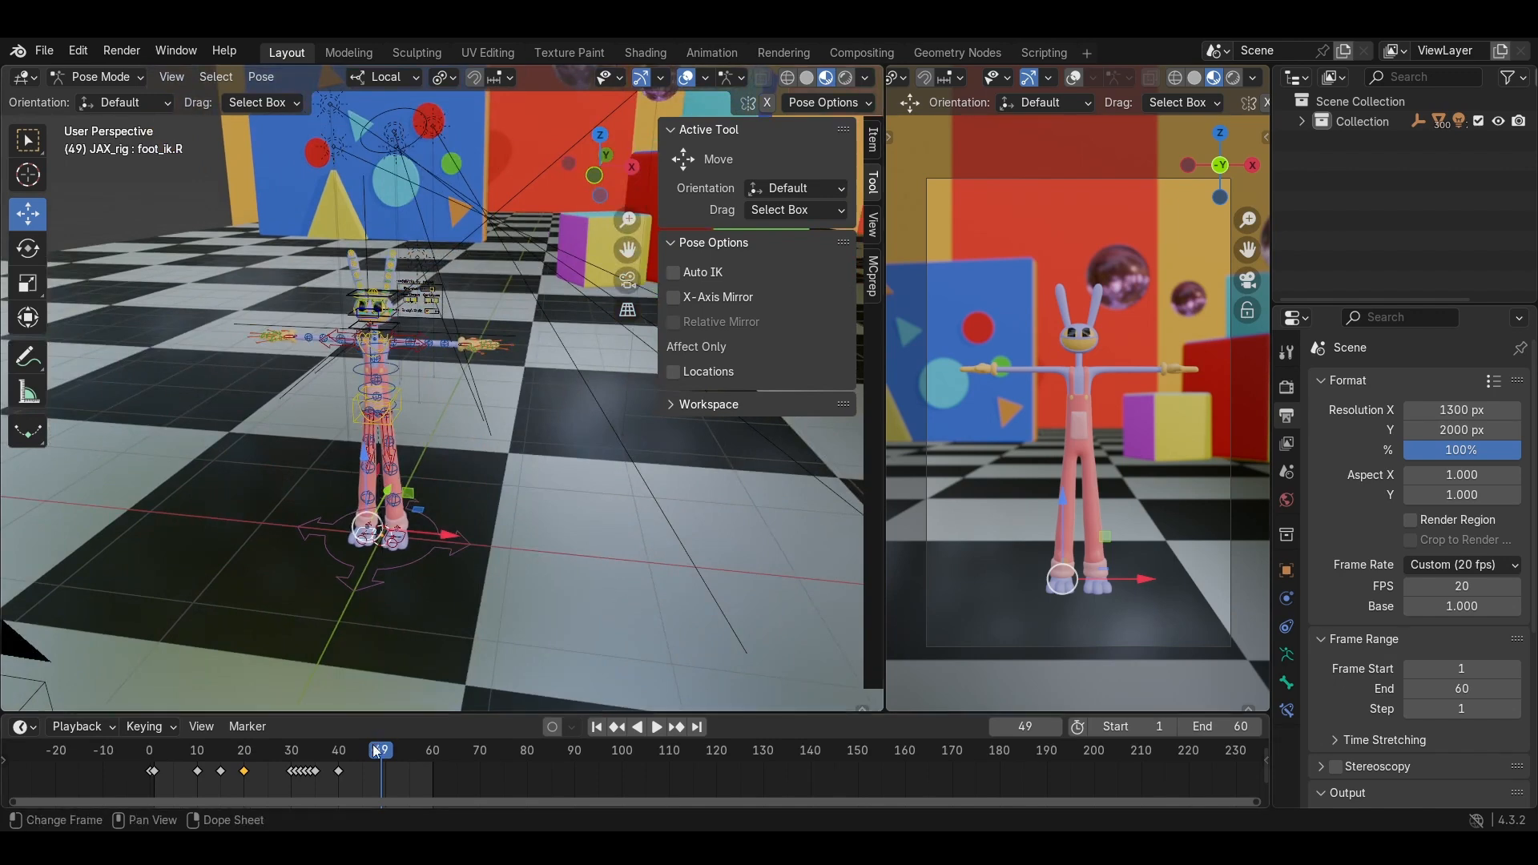
left_click_drag(375, 753, 188, 757)
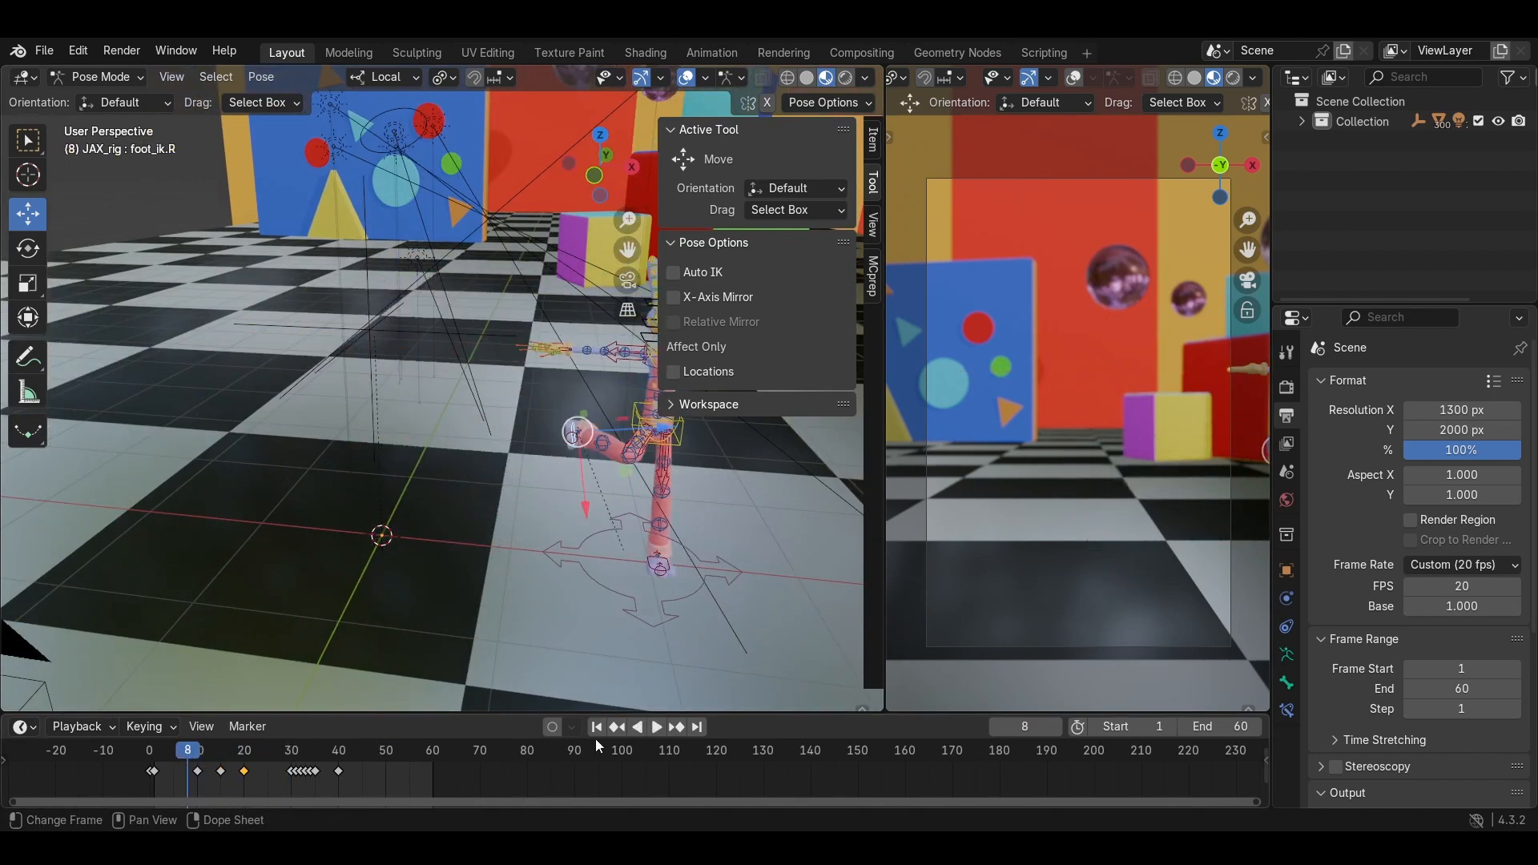
left_click(658, 726)
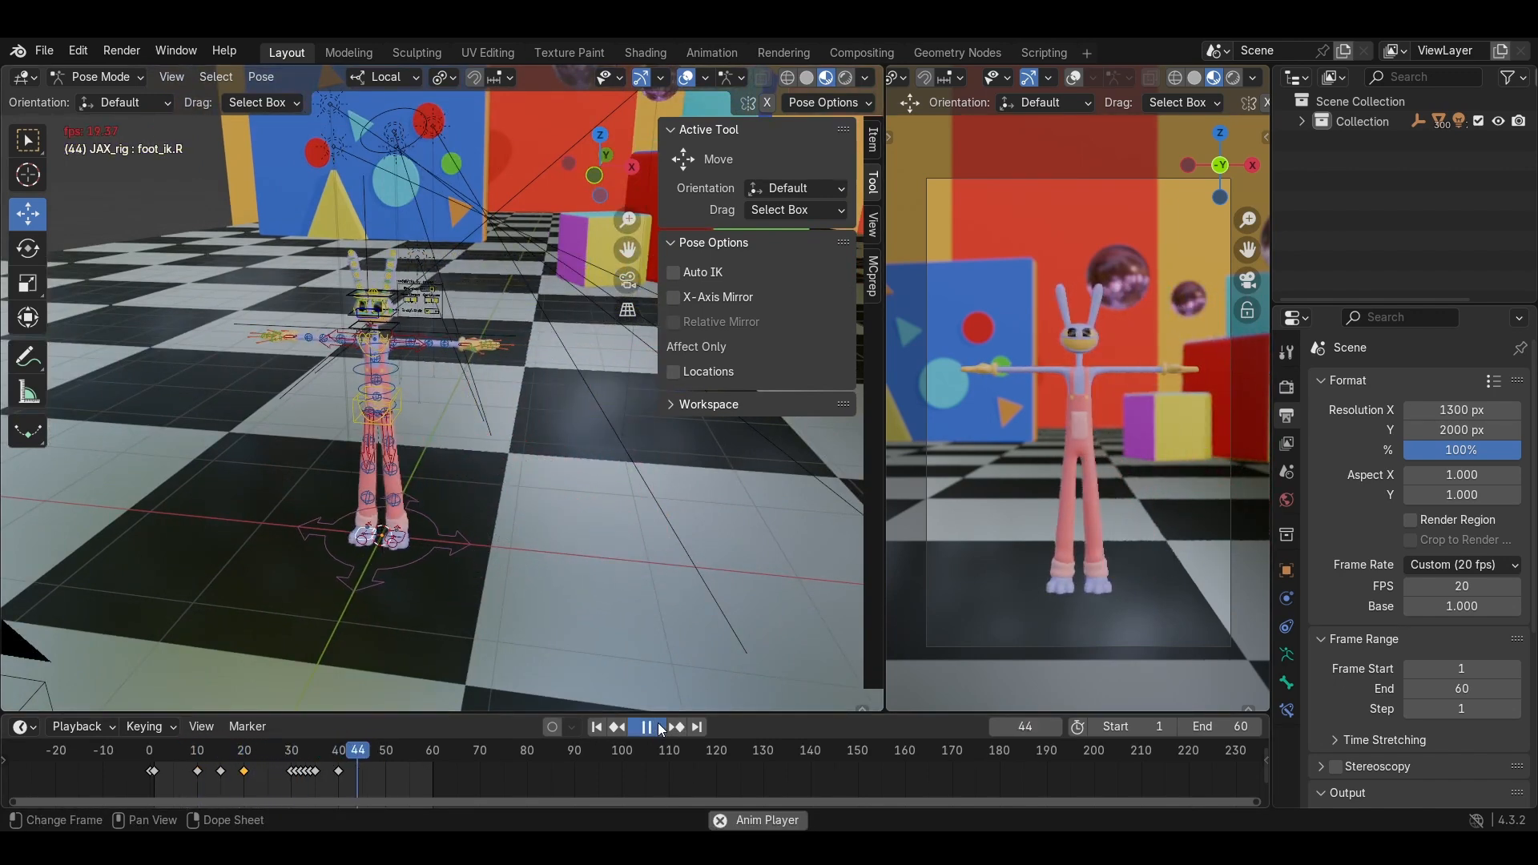
left_click(658, 726)
left_click_drag(385, 789, 149, 767)
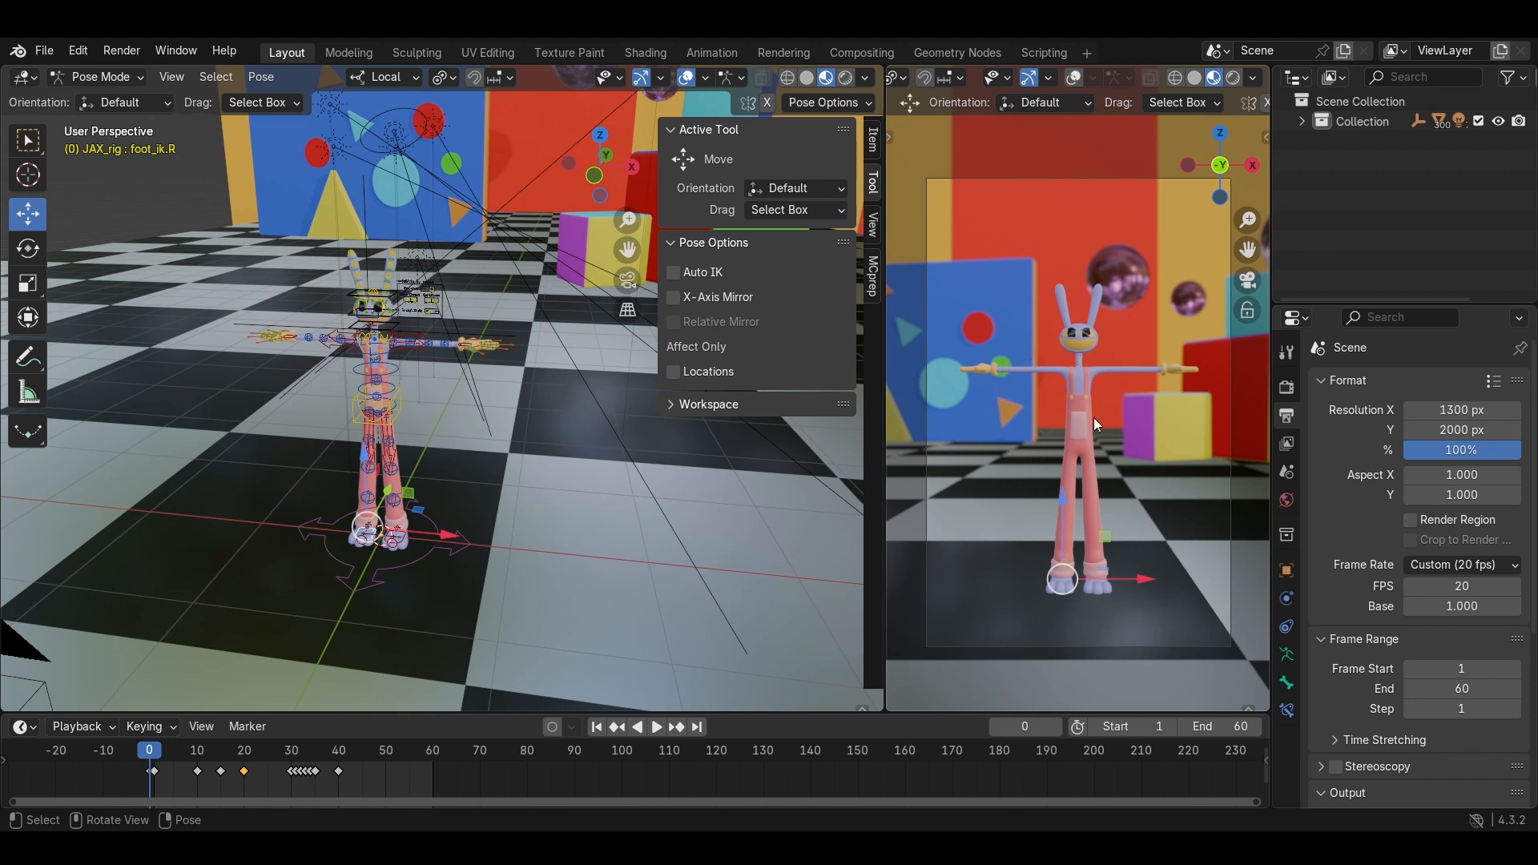
left_click(665, 727)
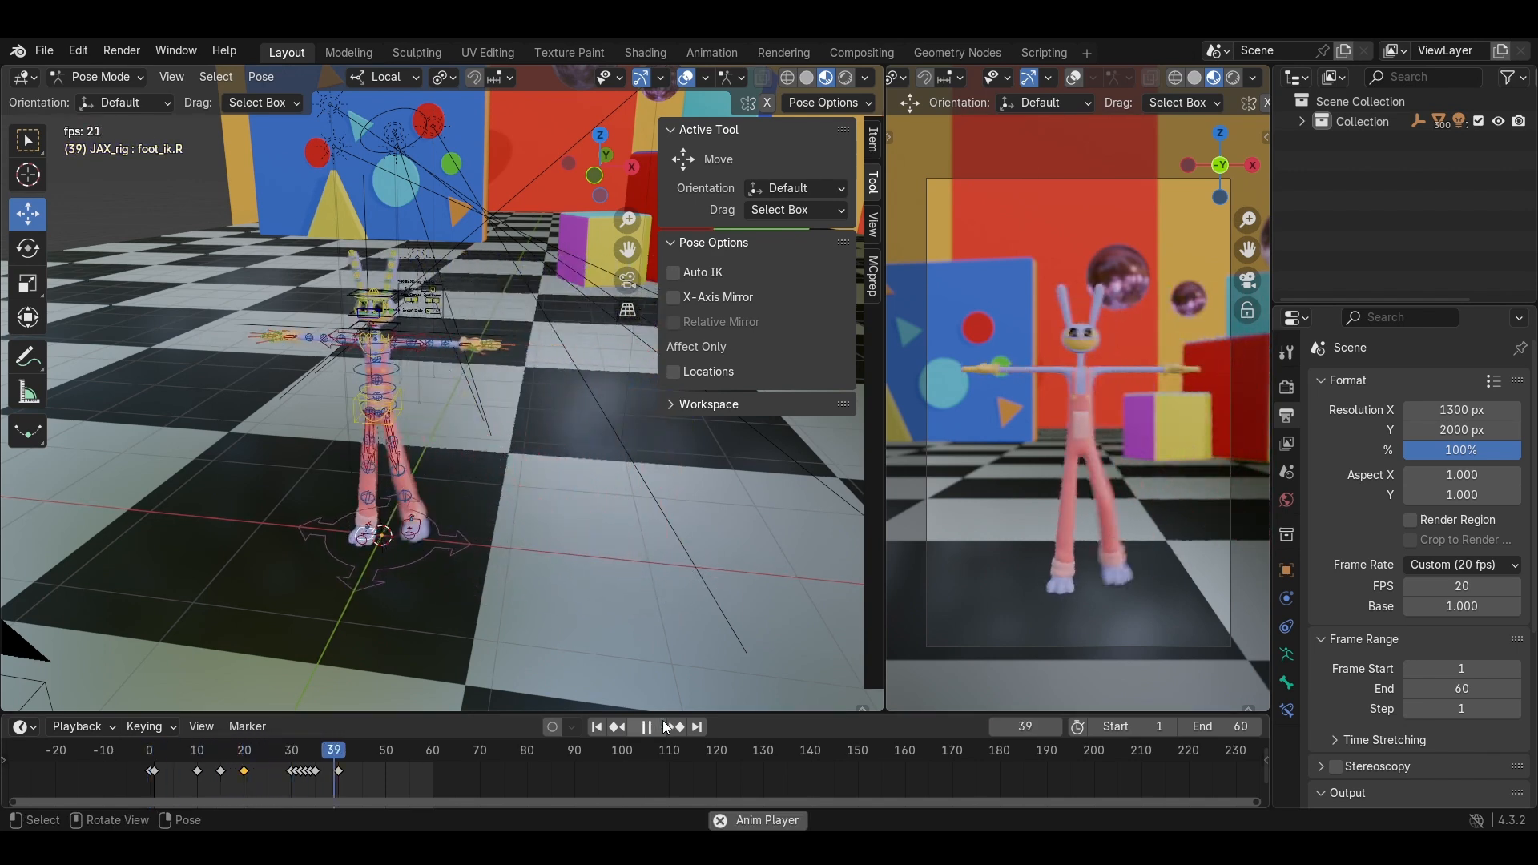
left_click(665, 727)
left_click_drag(523, 751, 149, 756)
left_click(656, 729)
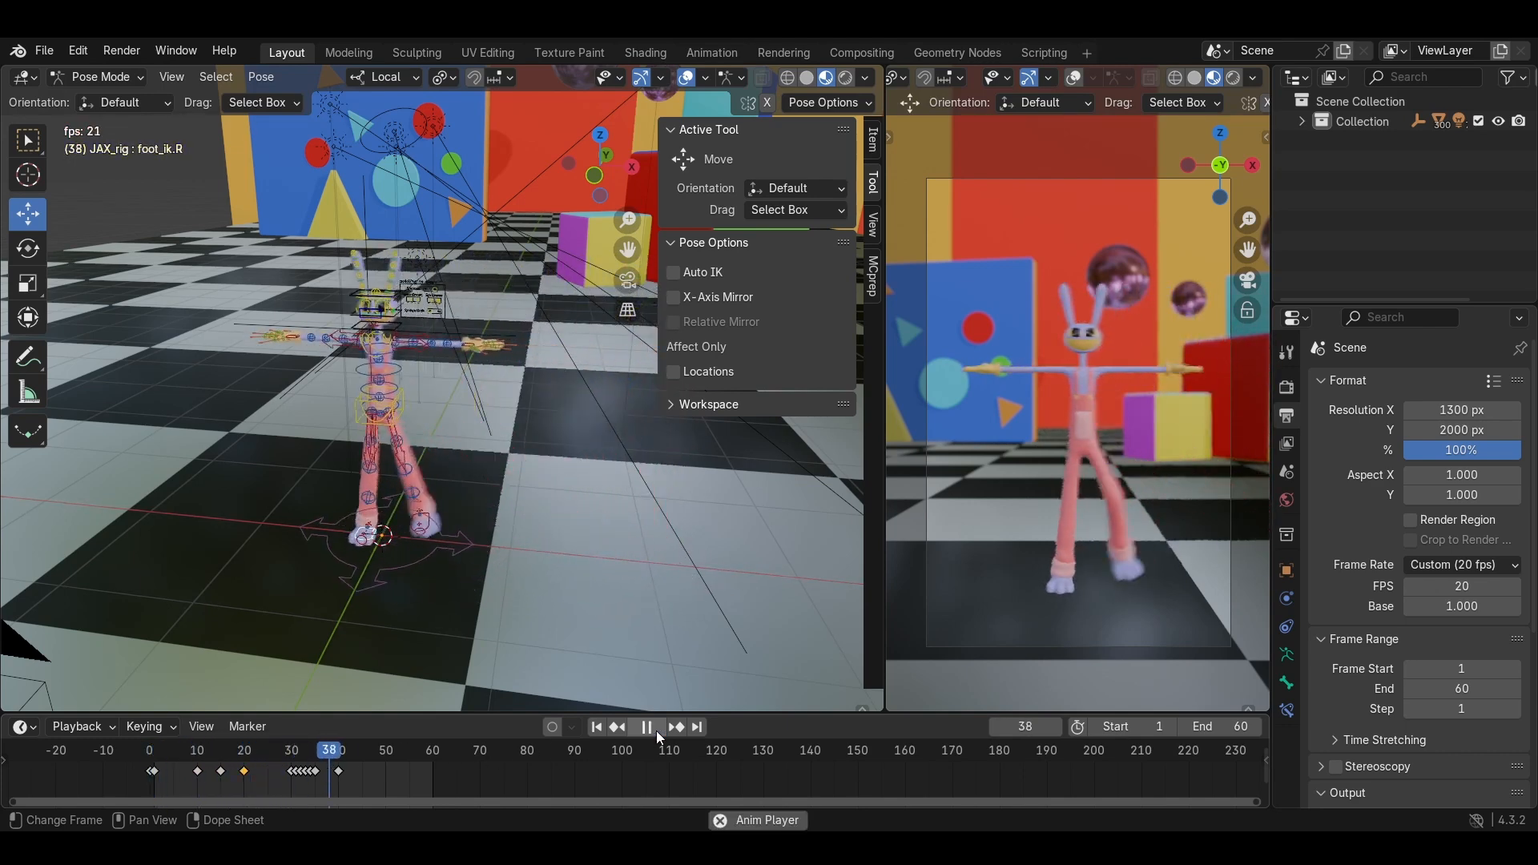
left_click(656, 731)
At frame 35, select the left foot's IK control and move it slightly to refine the foot's landing pose.
left_click_drag(338, 752, 316, 751)
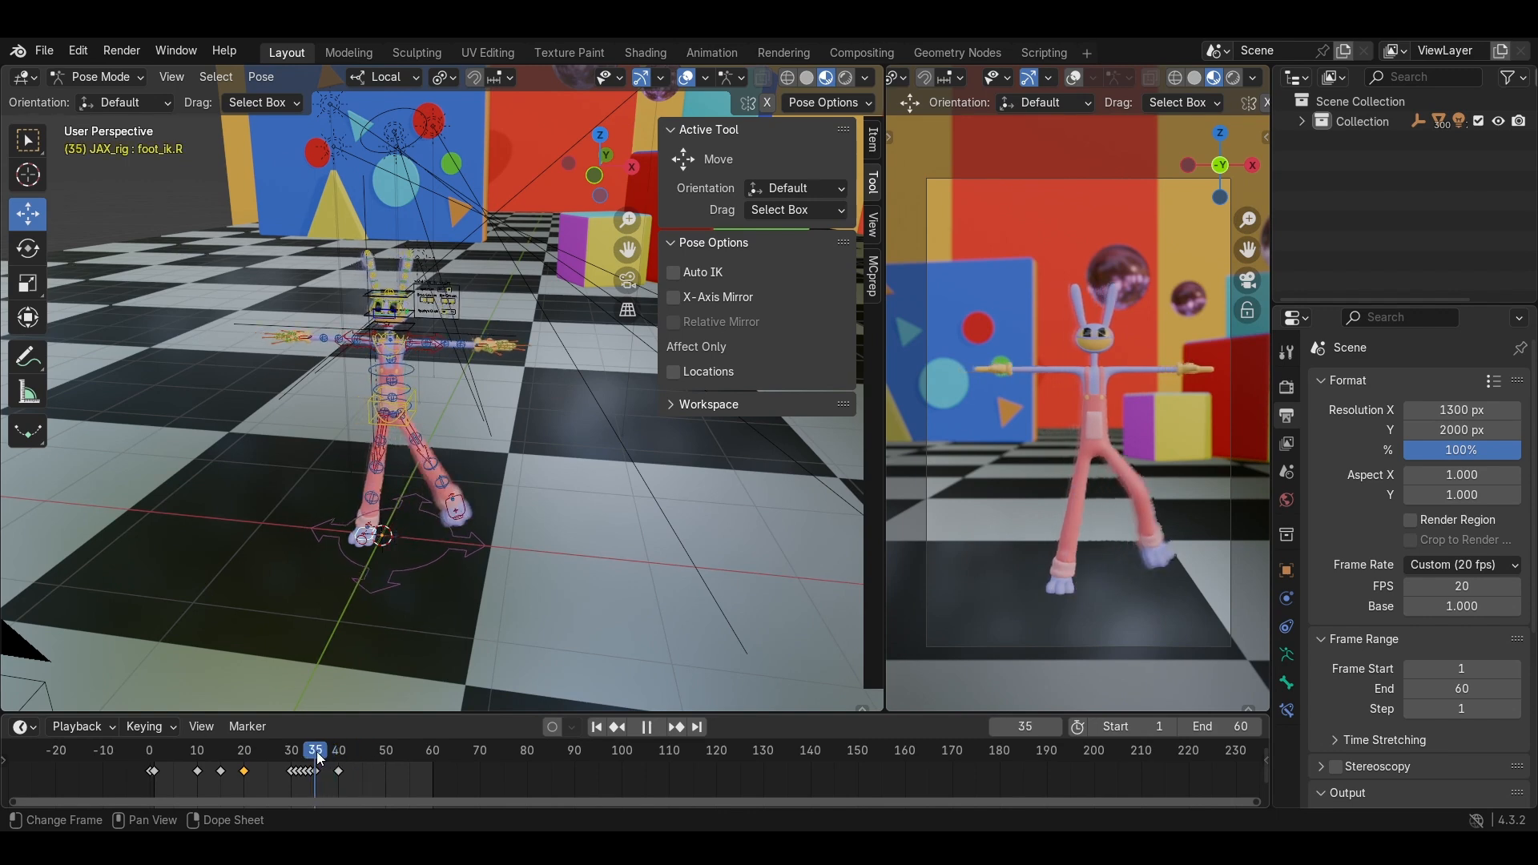
scroll(425, 604, "up", 2)
left_click(463, 591)
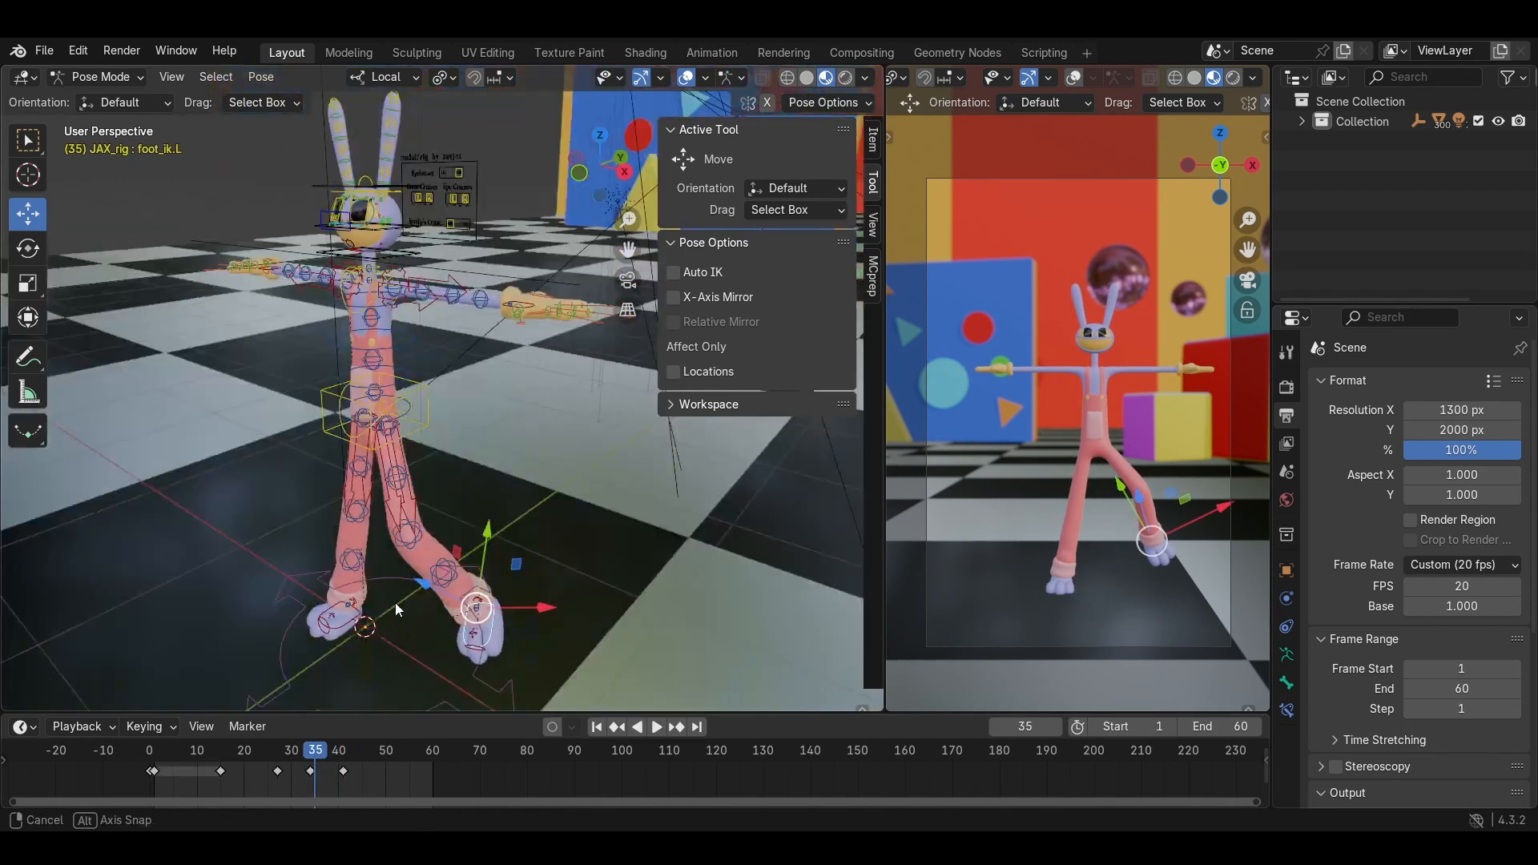
scroll(396, 603, "up", 4)
middle_click_drag(481, 546, 410, 495)
scroll(451, 564, "up", 2)
middle_click_drag(348, 452, 464, 411)
middle_click_drag(470, 430, 493, 453)
key("g")
left_click(449, 397)
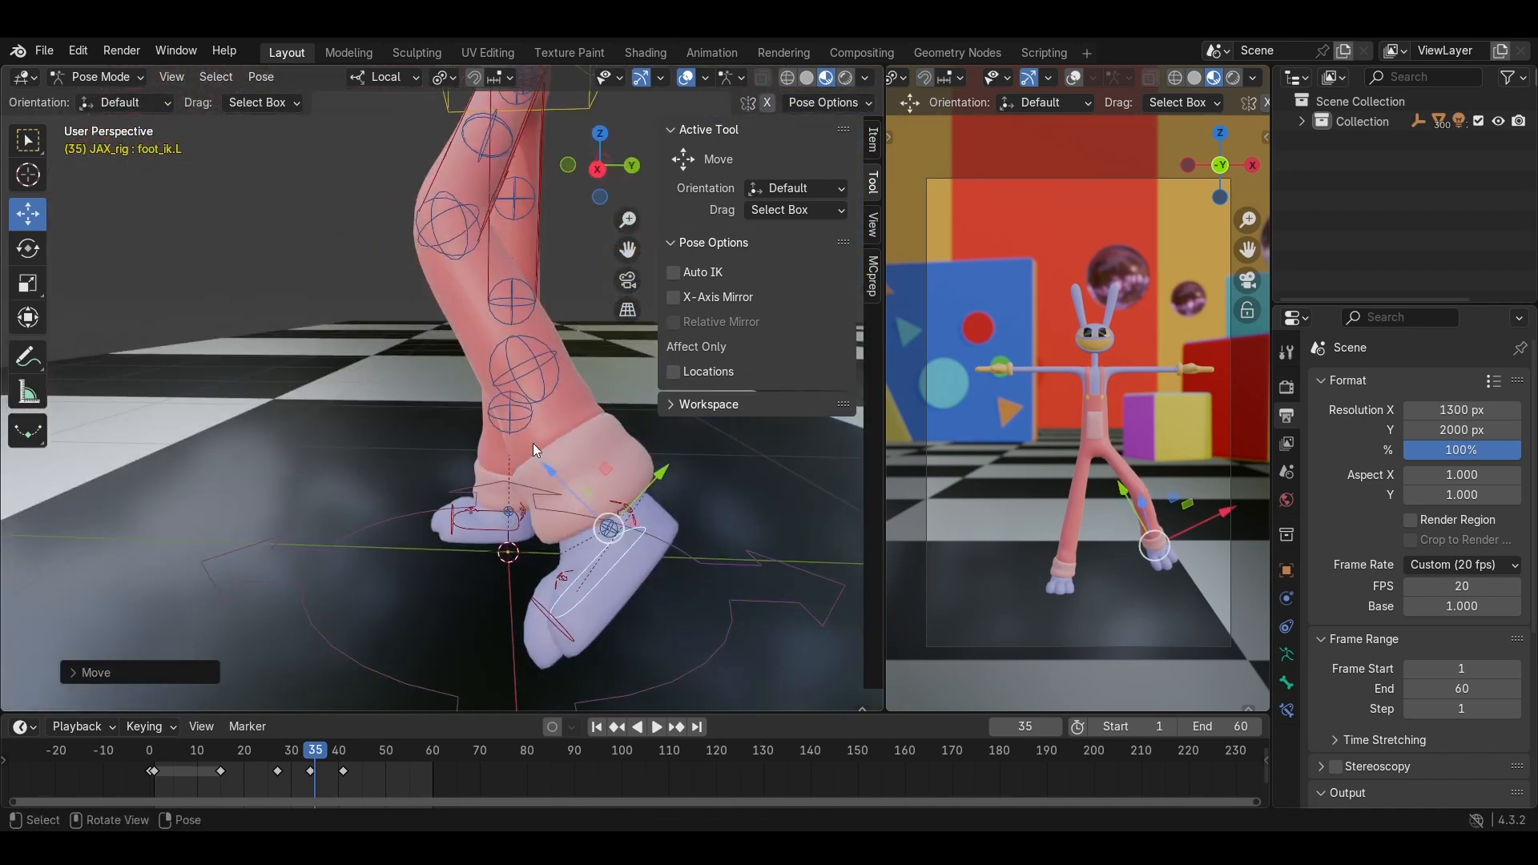
Scrub back through the left foot's earlier keyframes and replay the walk to check the foot's motion.
left_click_drag(318, 770, 319, 721)
scroll(346, 526, "down", 4)
middle_click_drag(346, 525, 478, 529)
left_click_drag(312, 763, 249, 746)
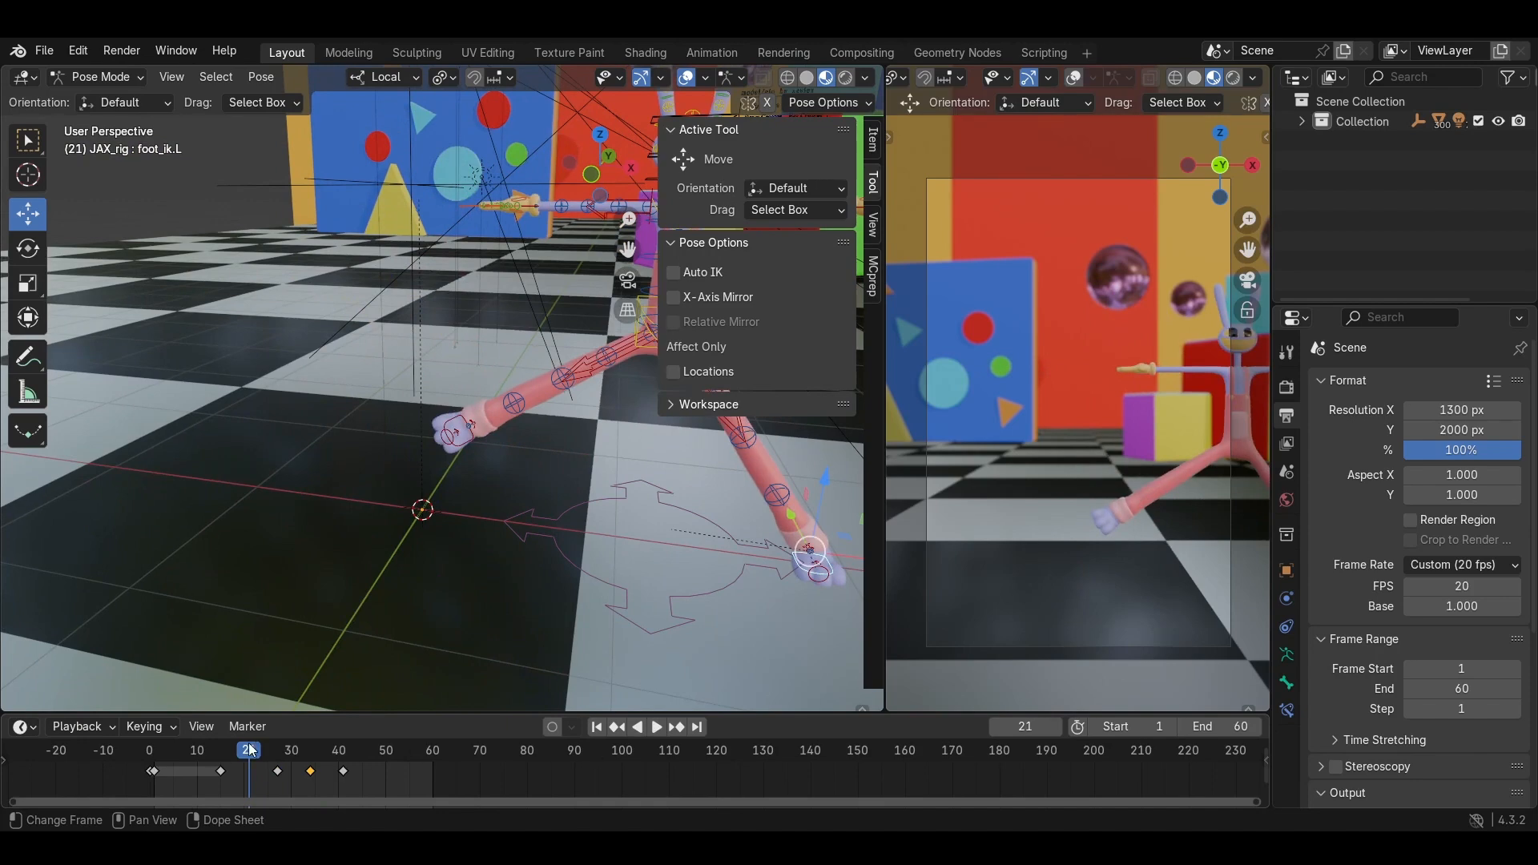
left_click(616, 727)
left_click(616, 727)
left_click(616, 727)
left_click(657, 727)
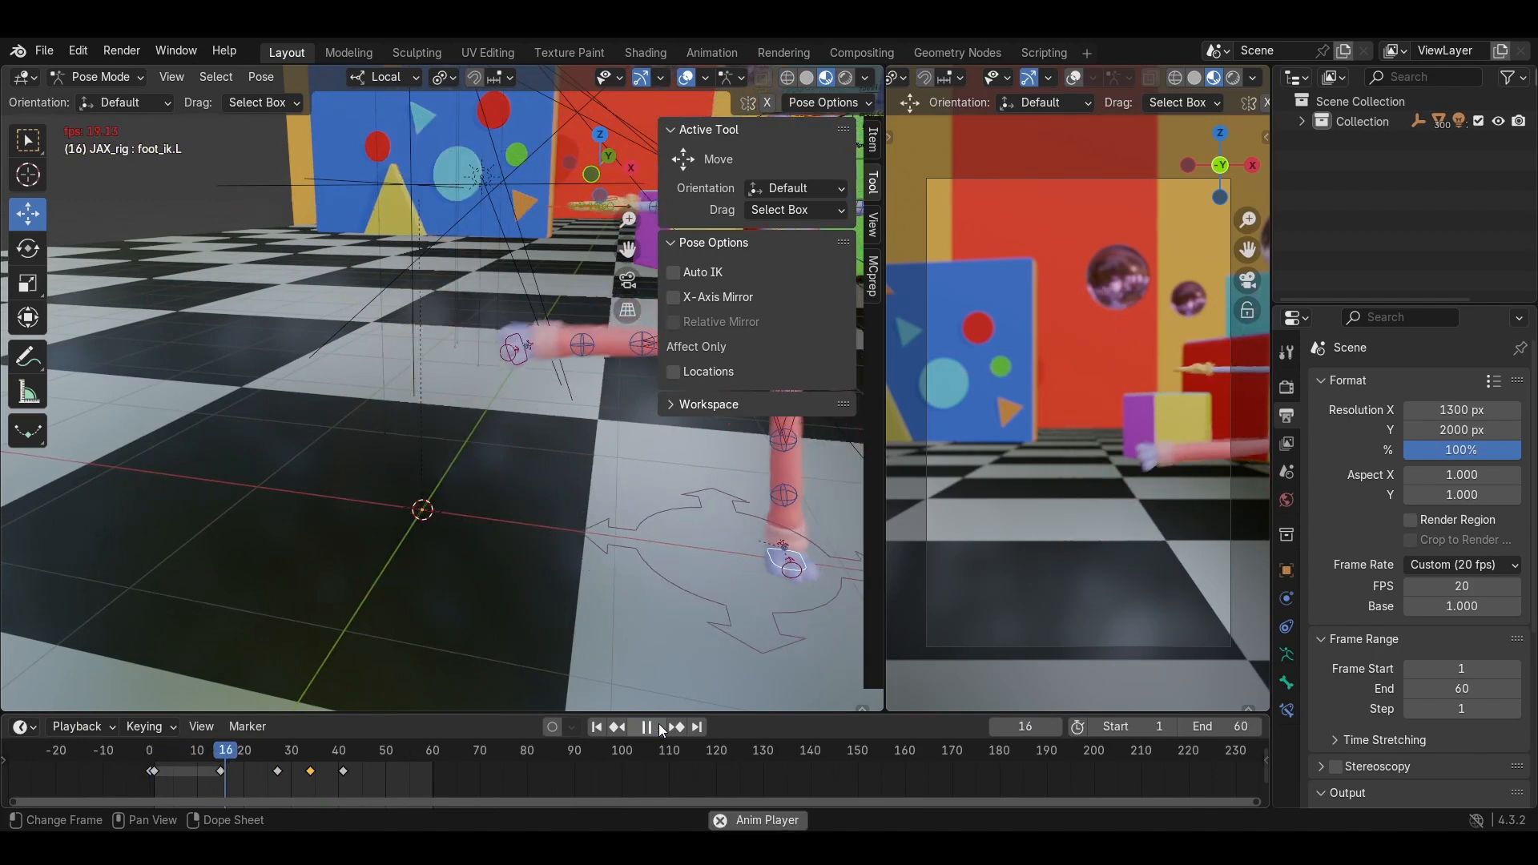
left_click(658, 725)
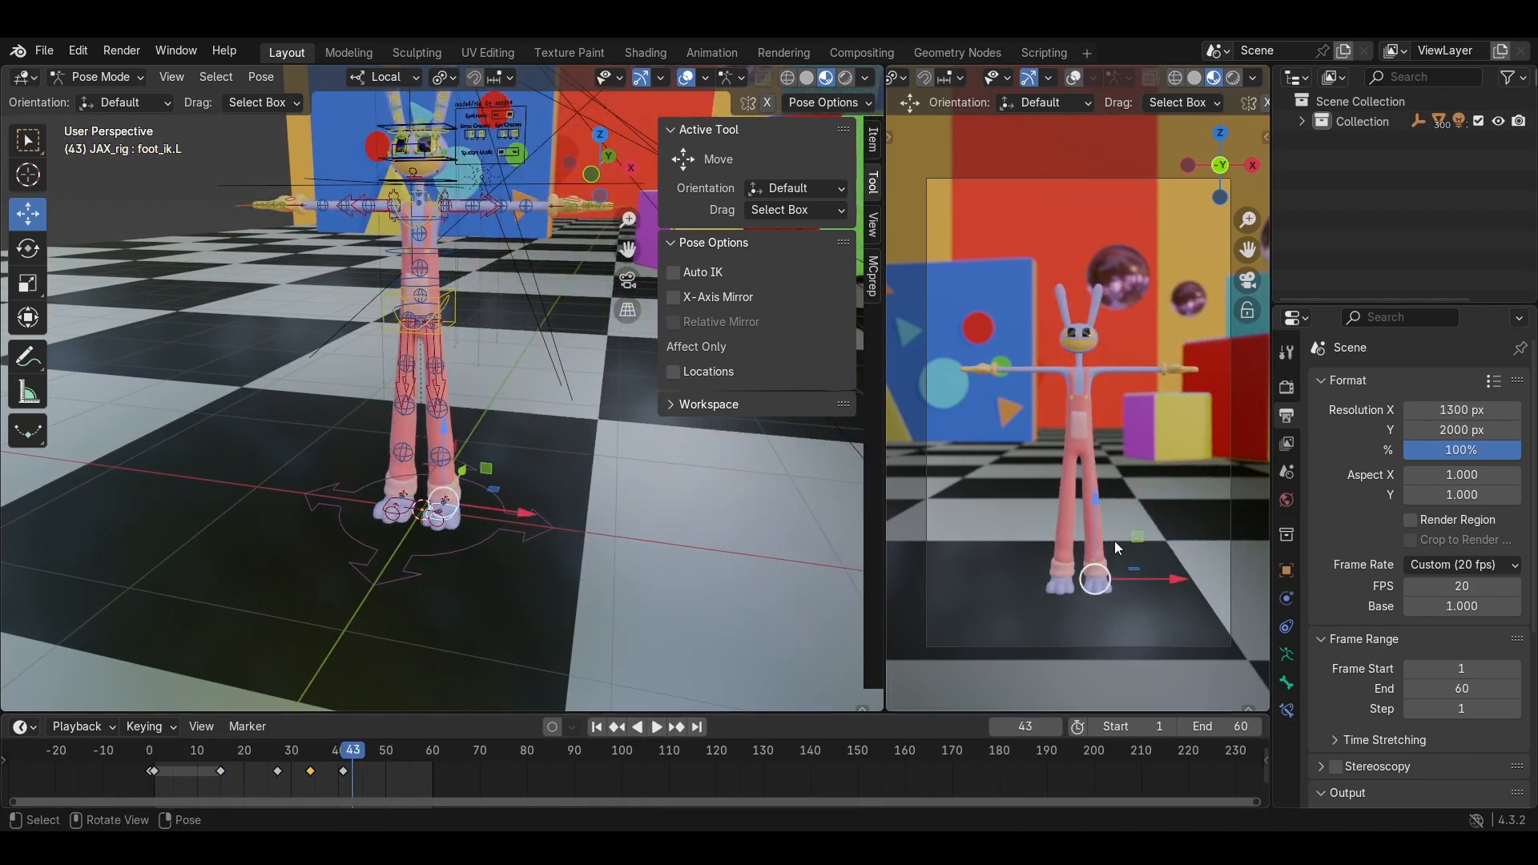
Examine the character's torso, arms and head controls from several angles and distances.
middle_click_drag(737, 534, 575, 474)
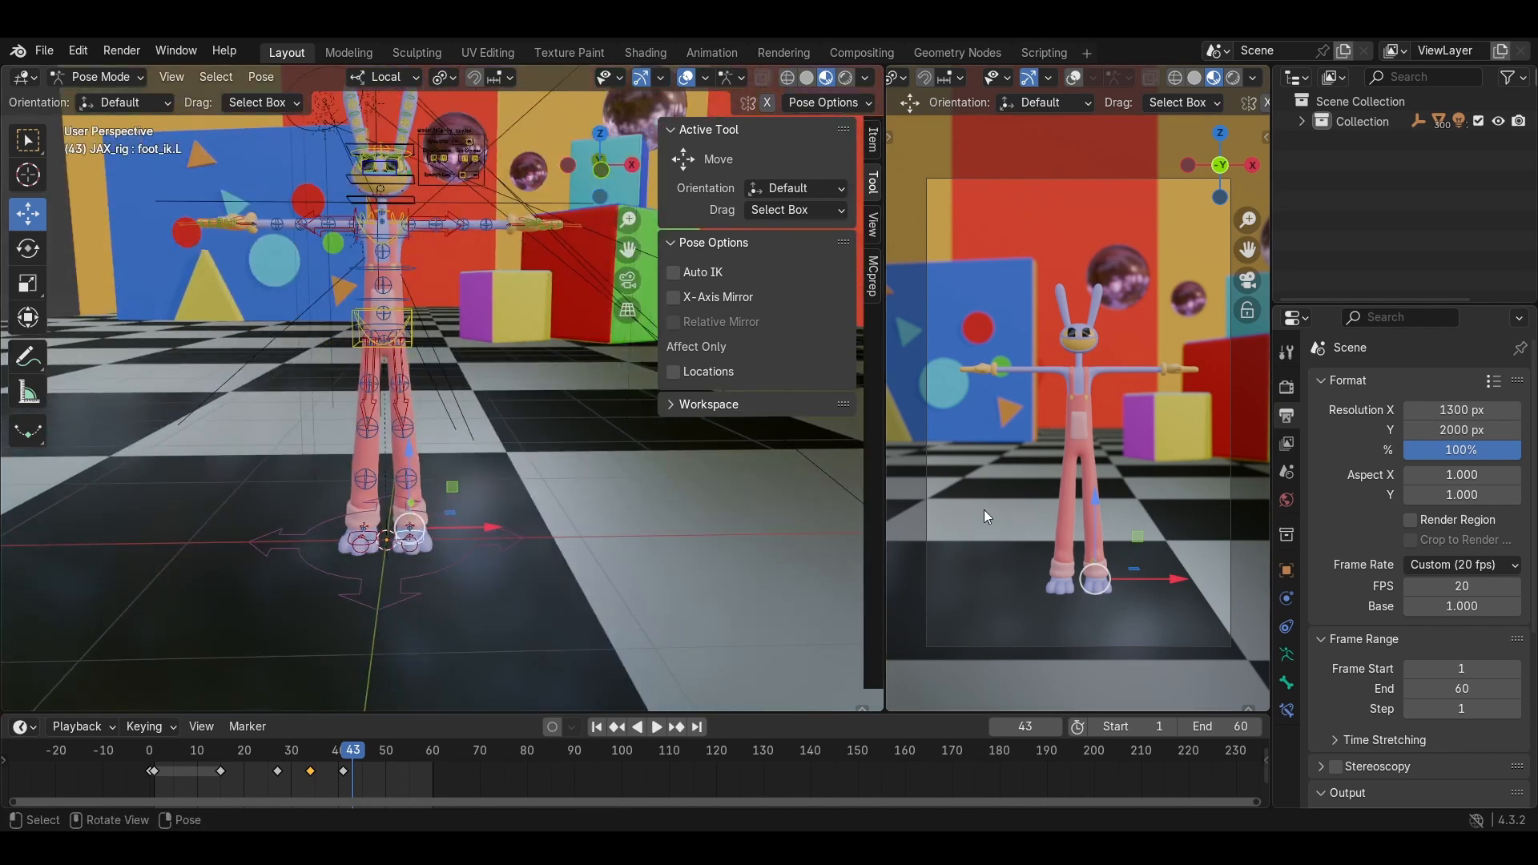
middle_click_drag(552, 409, 566, 507, "shift")
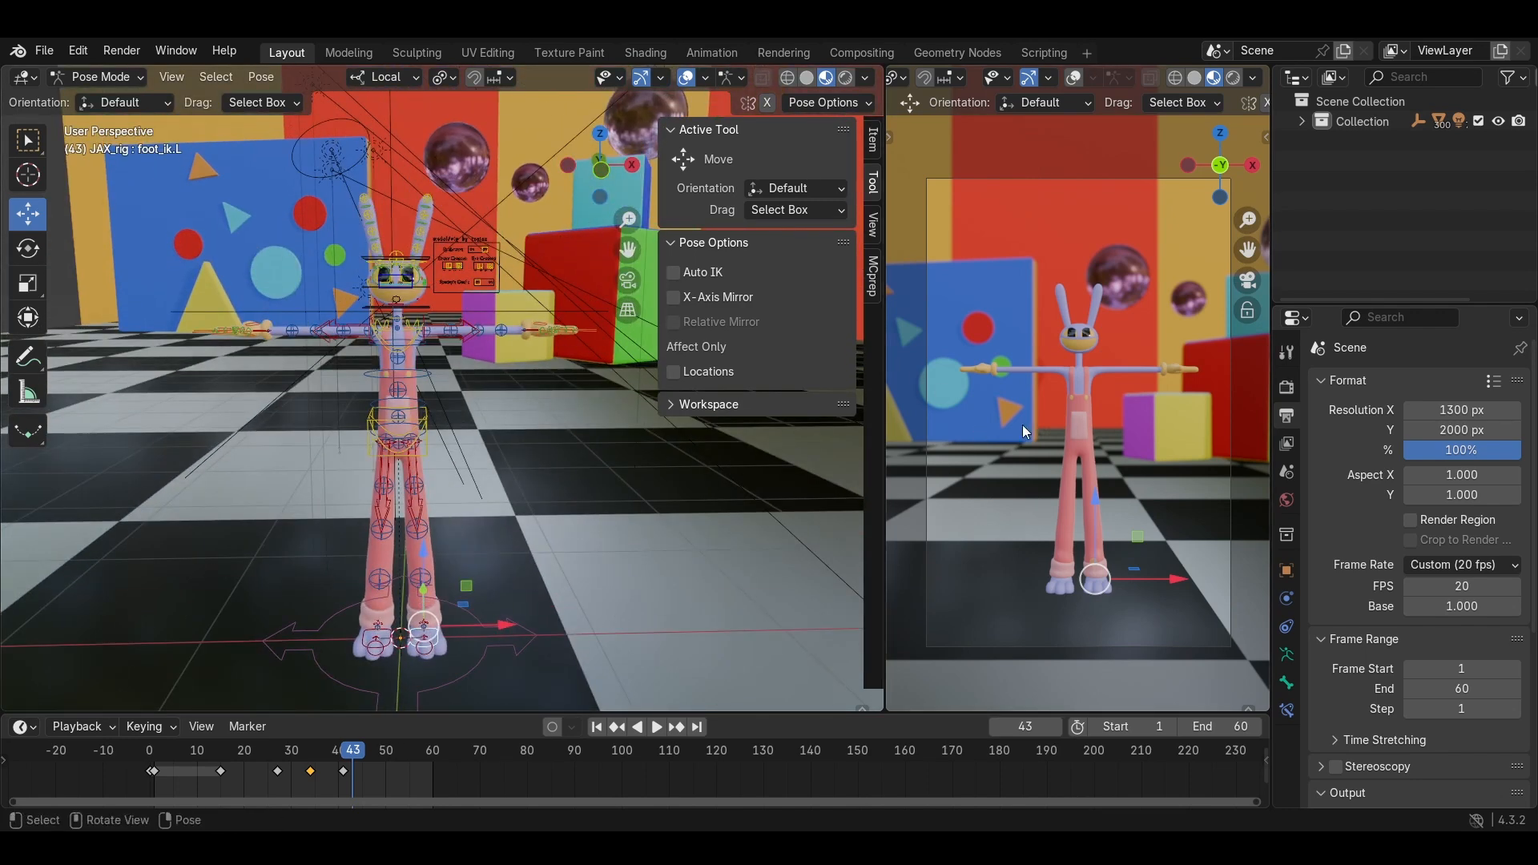
middle_click_drag(604, 455, 539, 385)
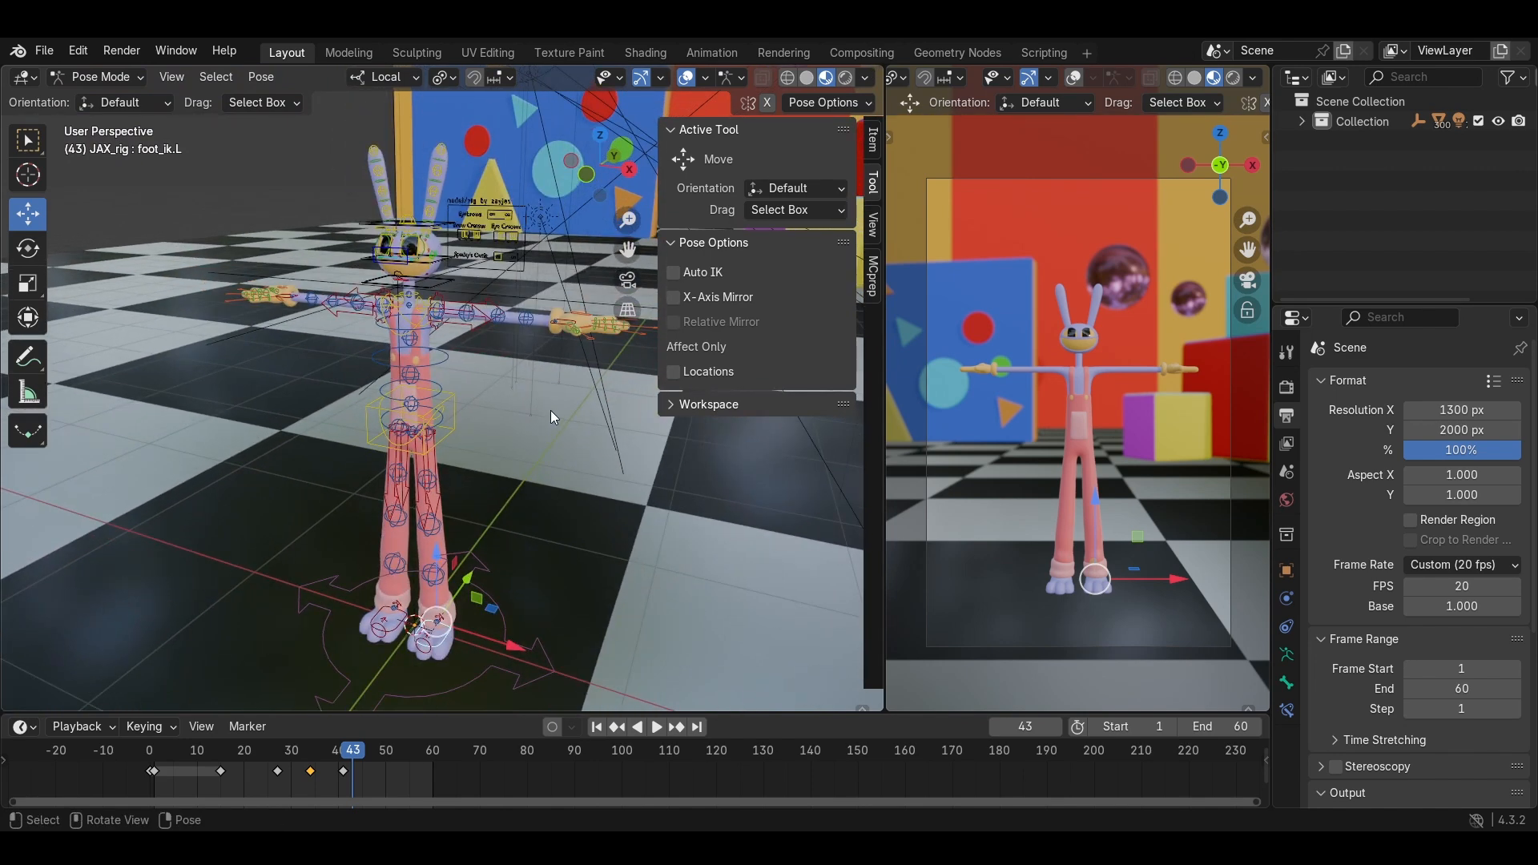
scroll(532, 387, "up", 5)
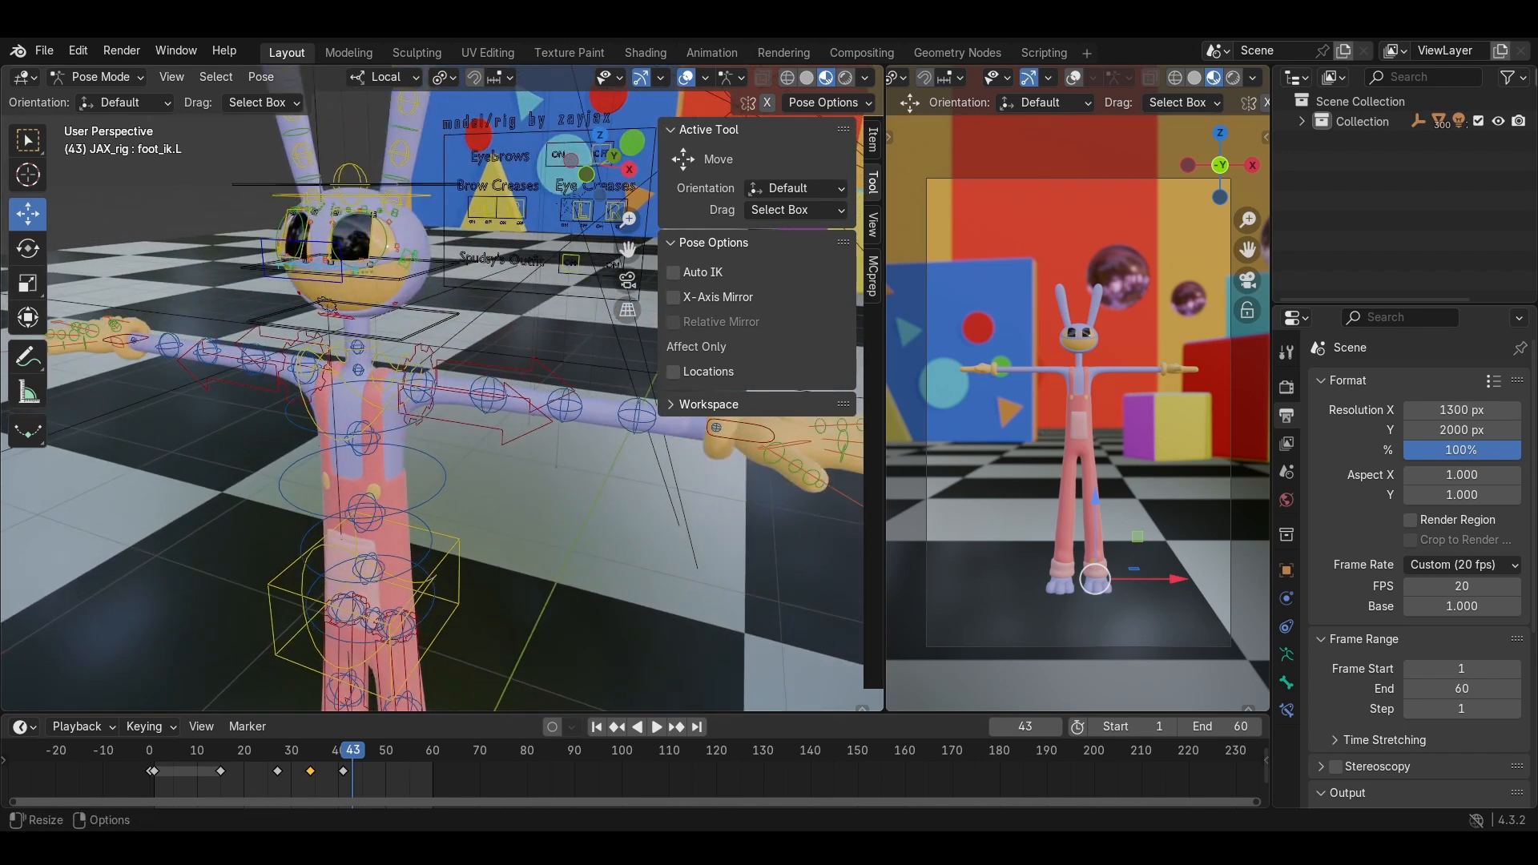
middle_click_drag(474, 546, 549, 330)
middle_click_drag(195, 471, 366, 320, "shift")
scroll(364, 377, "down", 3)
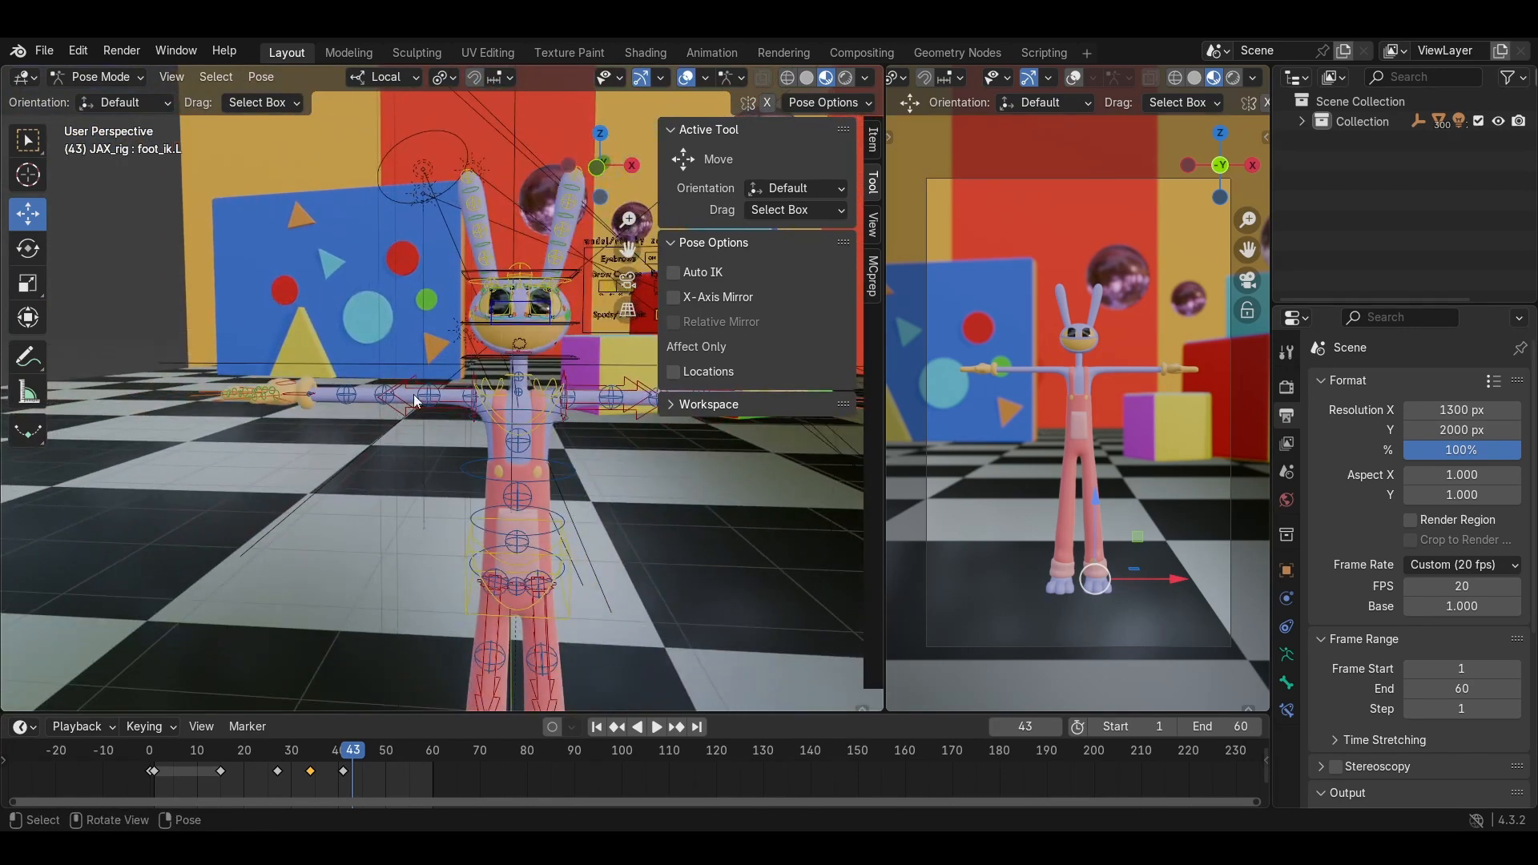
middle_click_drag(413, 394, 367, 449)
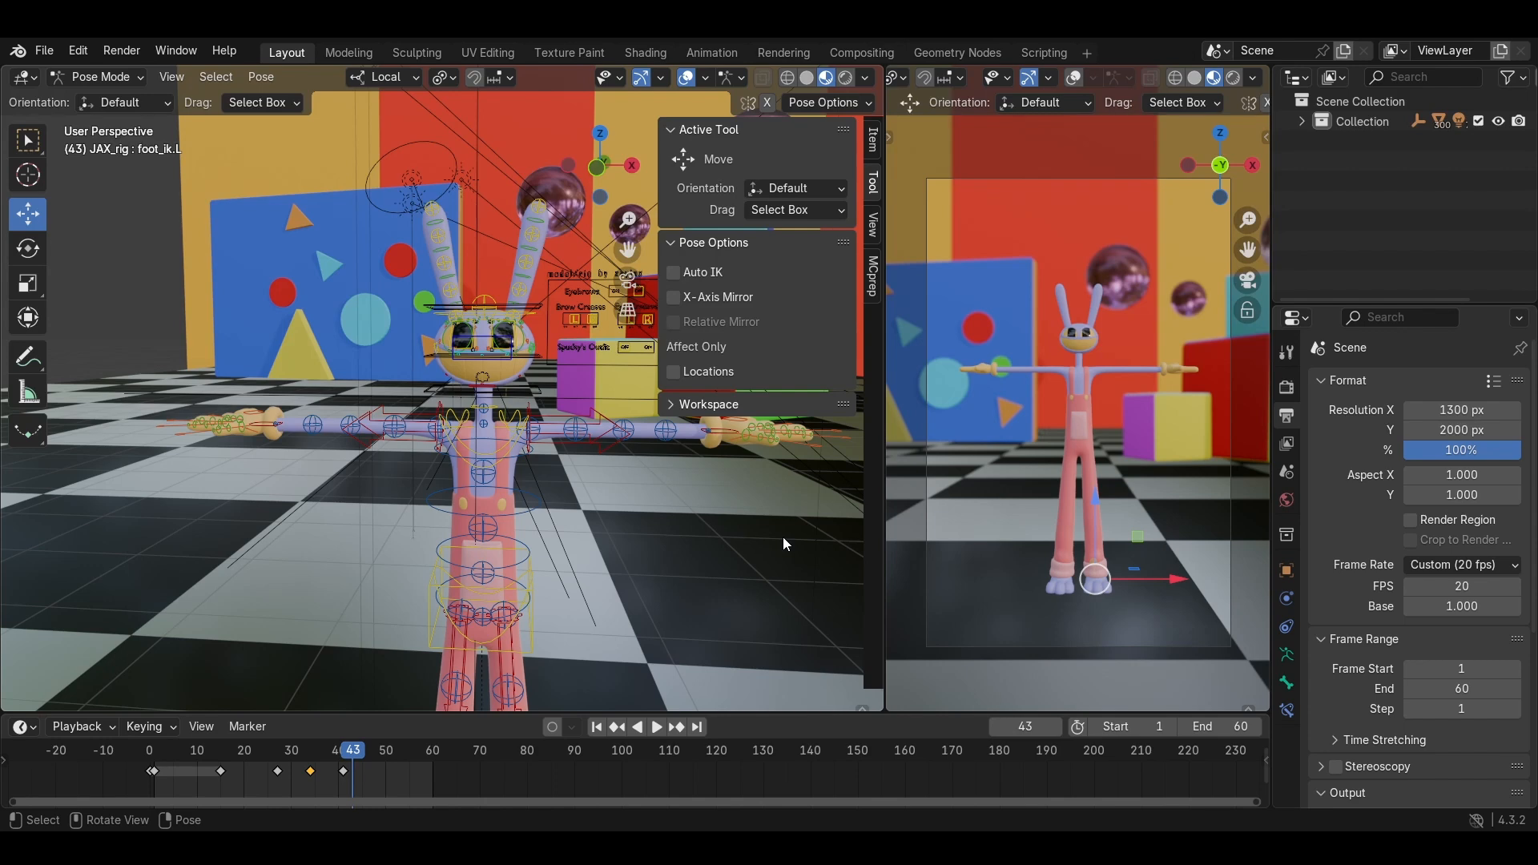
scroll(405, 277, "up", 4)
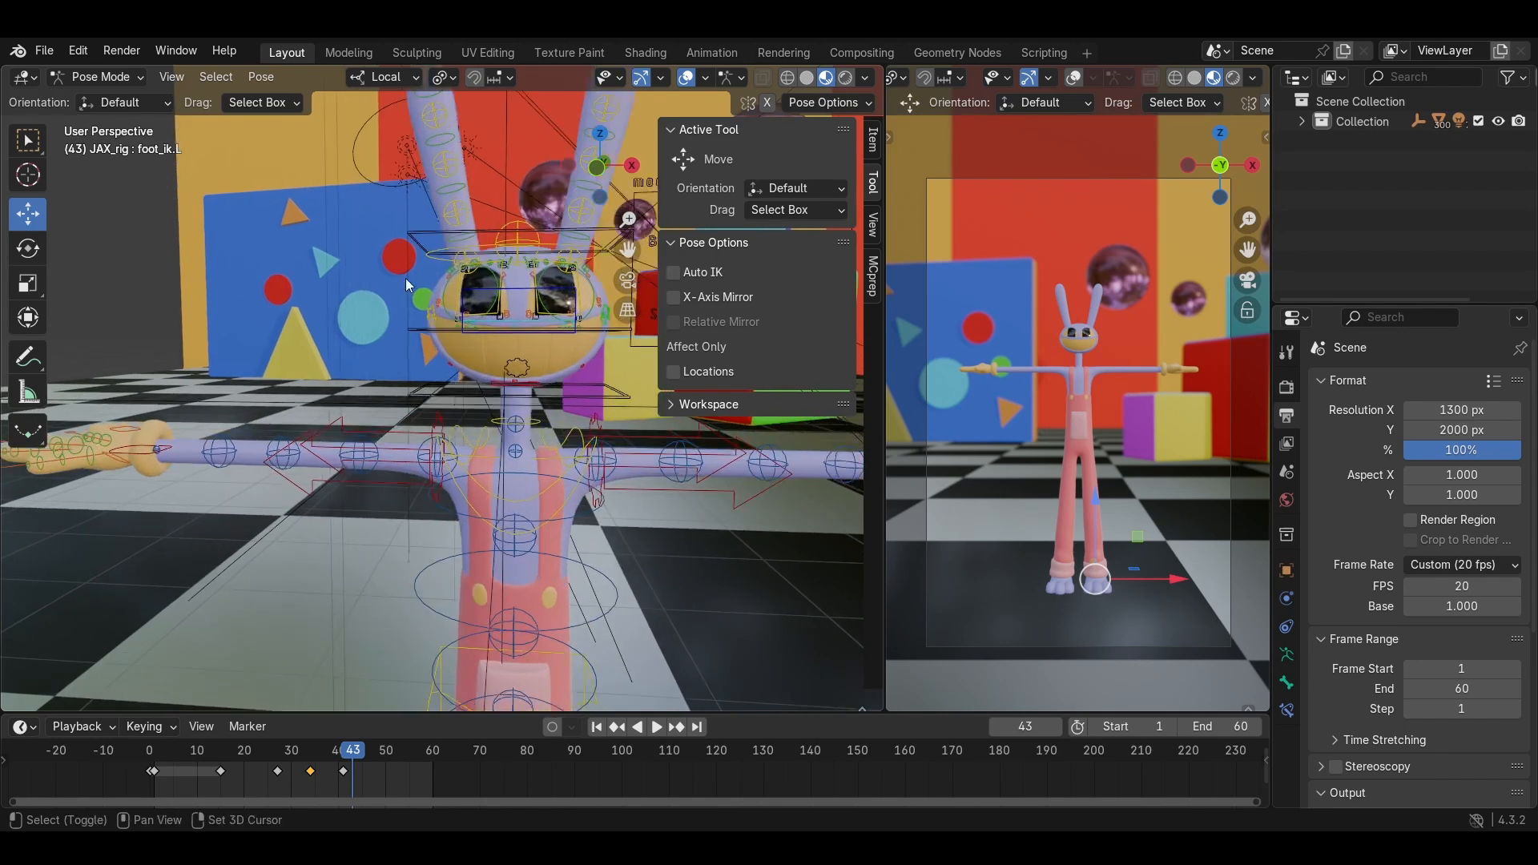
middle_click_drag(368, 357, 426, 372)
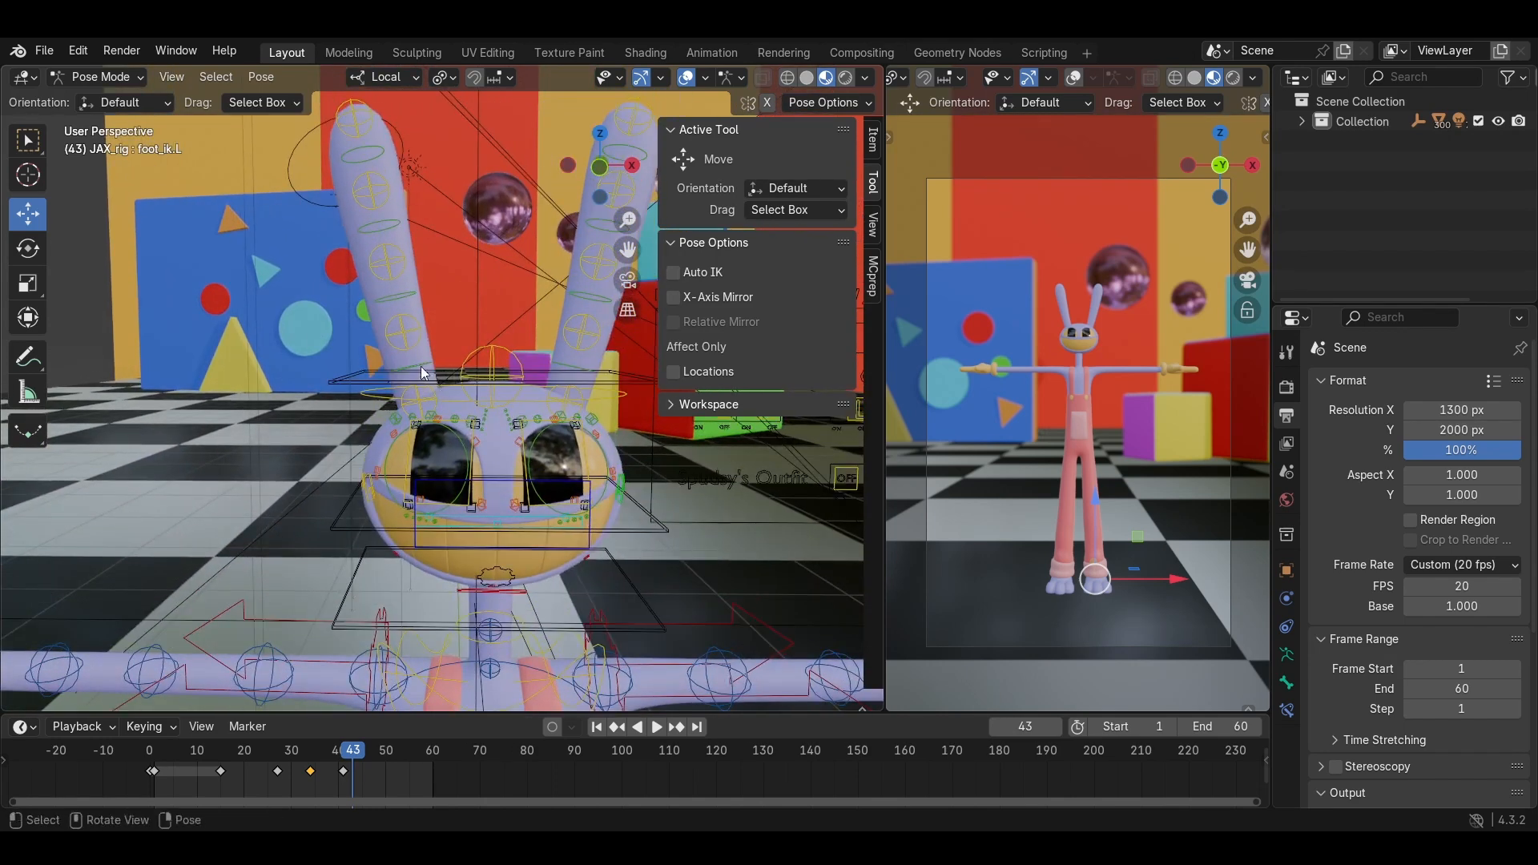
left_click(425, 370)
key("r")
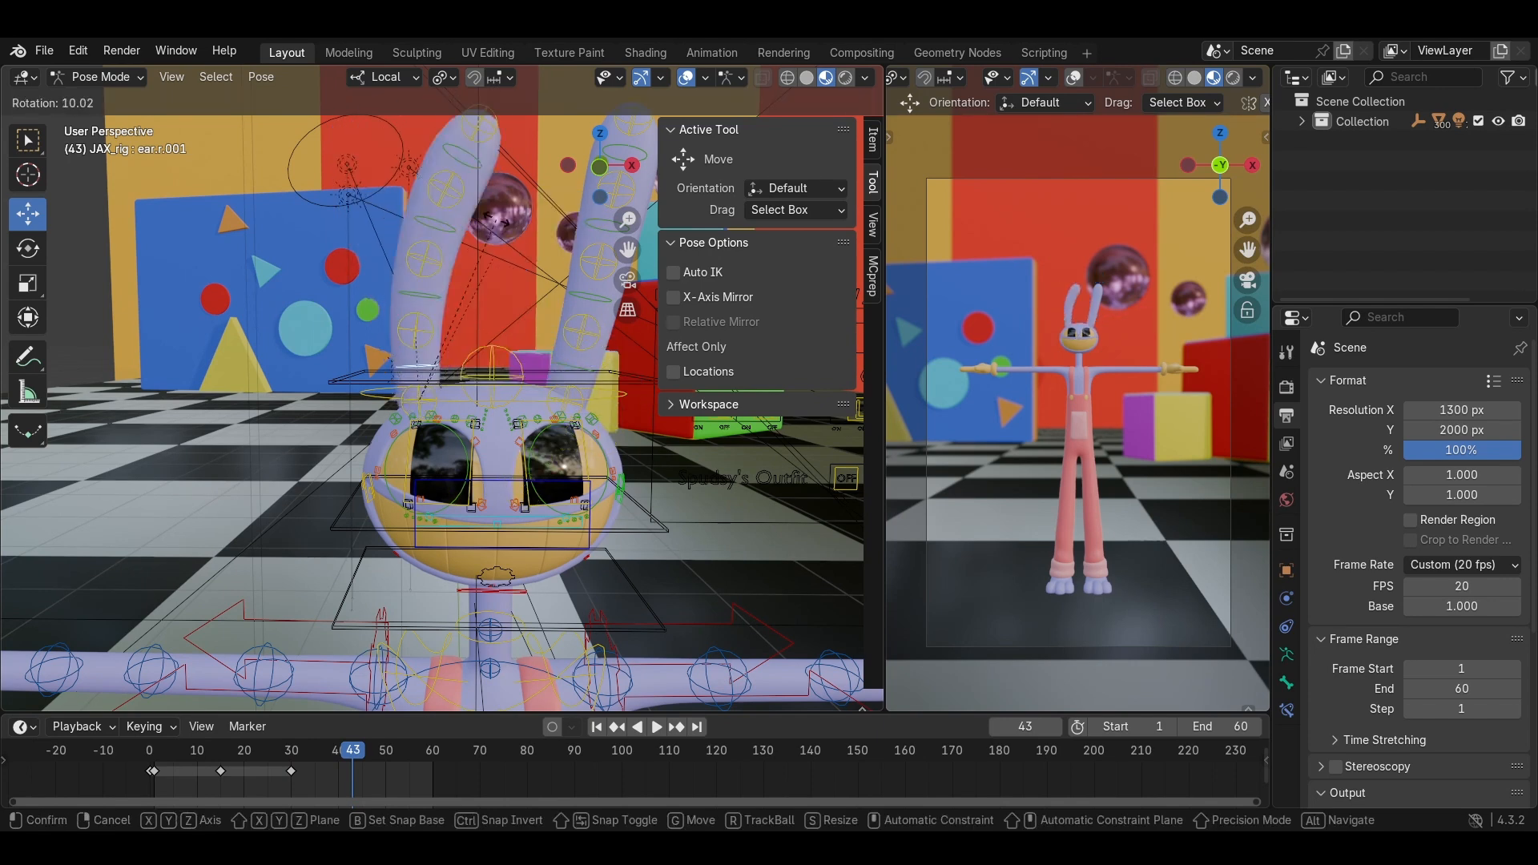
right_click(498, 262)
Replay the walk, stop at frame 39, and inspect the upper body and still arms.
scroll(570, 357, "down", 5)
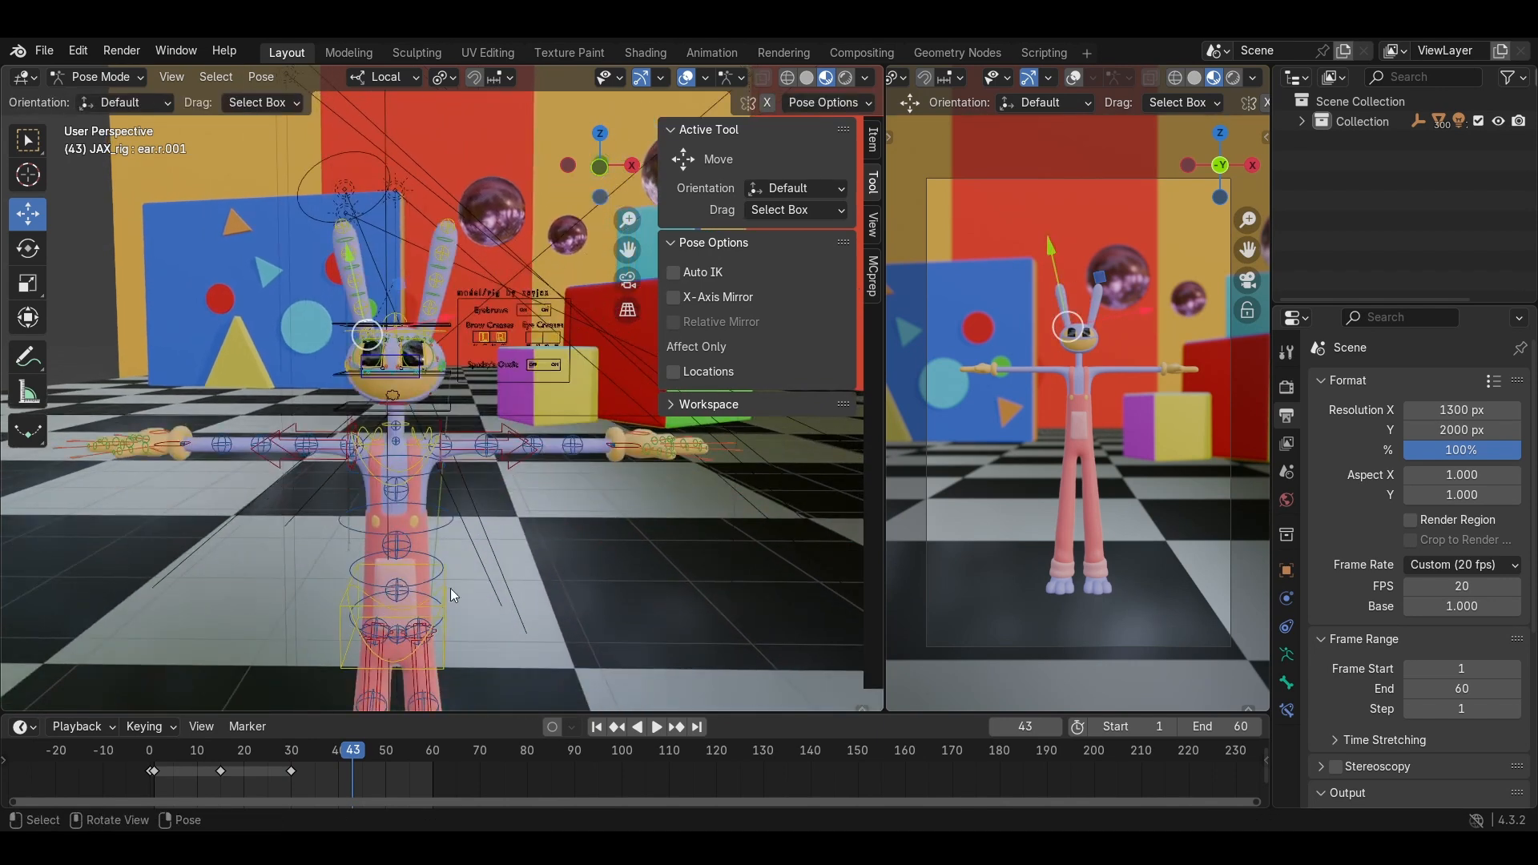
key("space")
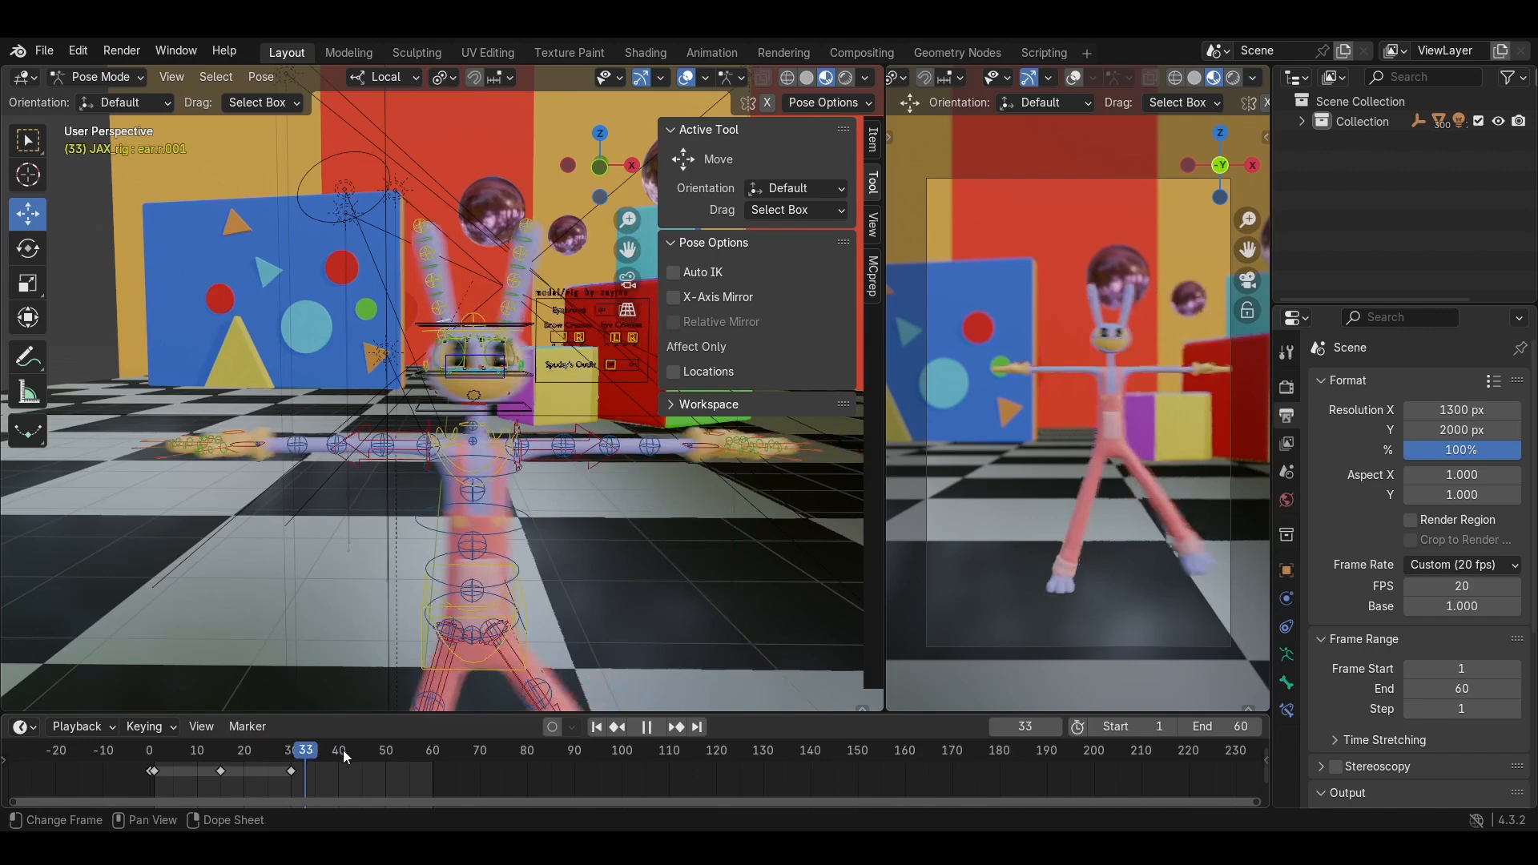
mouse_move(343, 751)
left_mouse_down()
mouse_move(273, 750)
mouse_move(335, 751)
left_mouse_up()
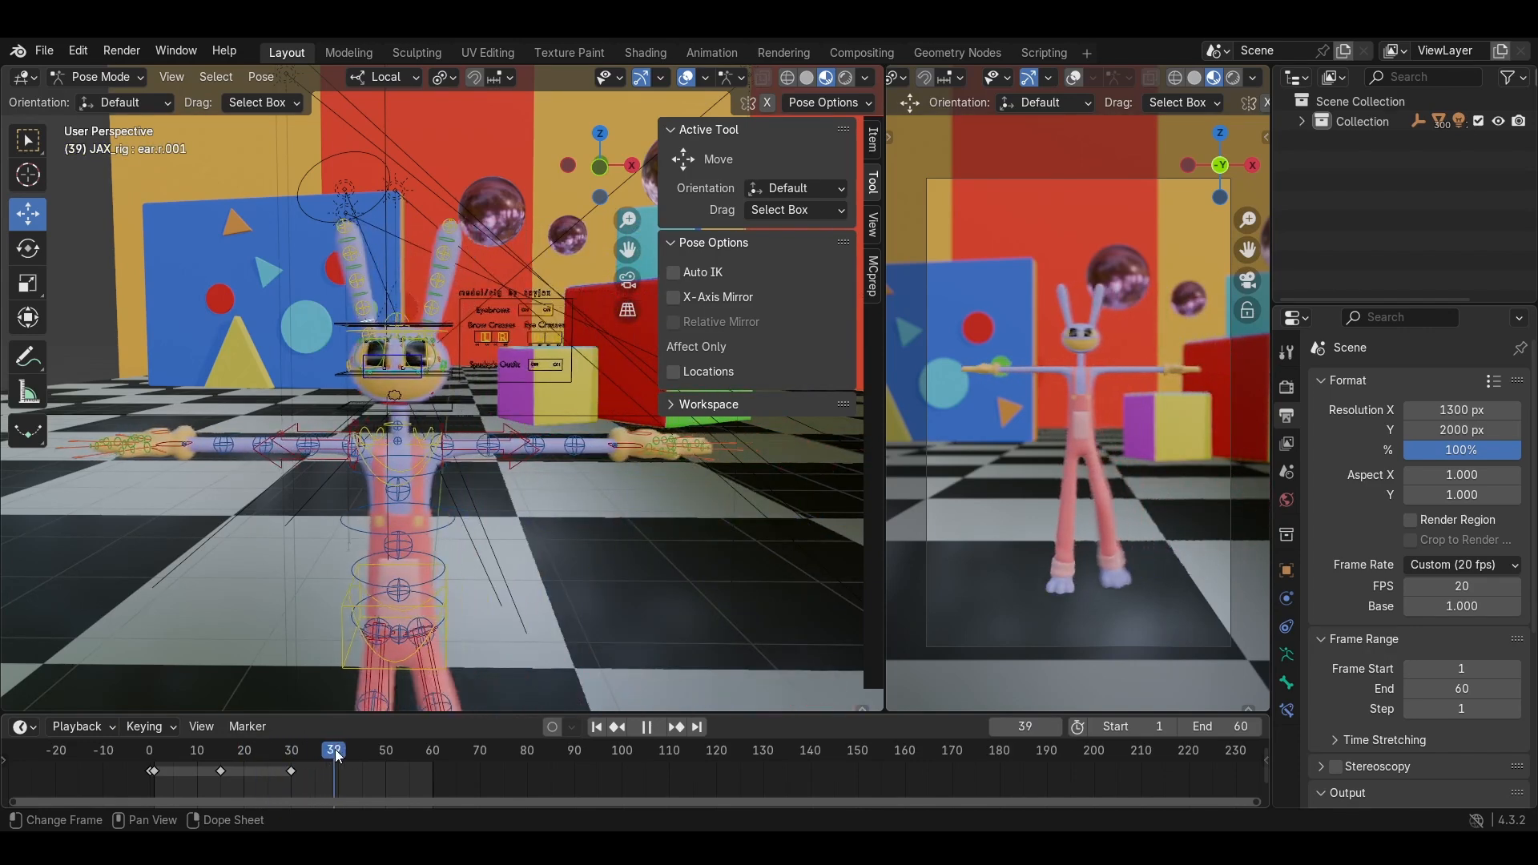
key("space")
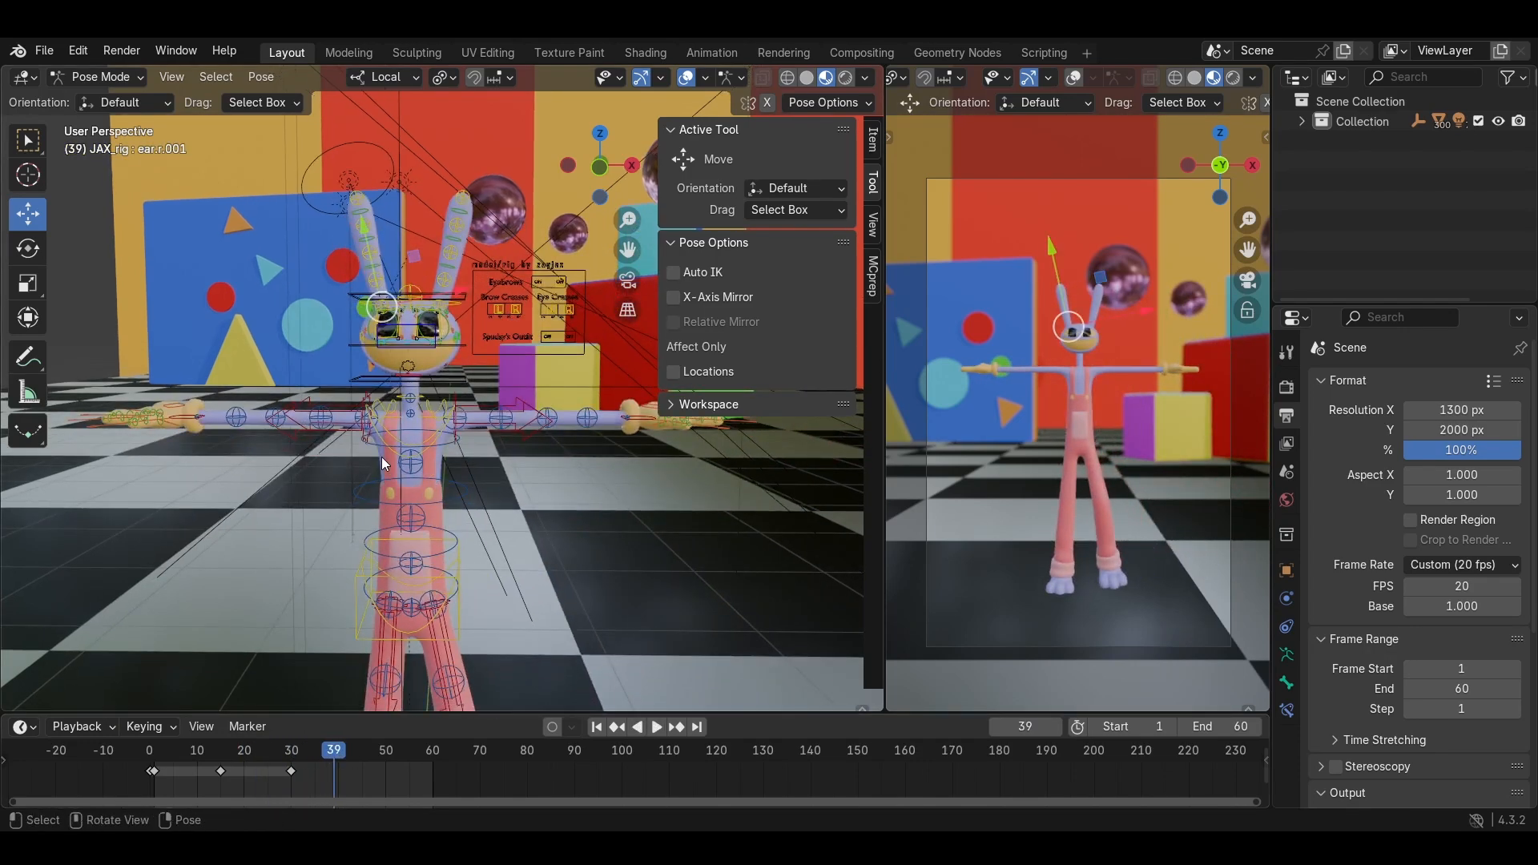
scroll(382, 456, "up", 4)
middle_click_drag(381, 457, 448, 450)
middle_click_drag(448, 450, 406, 436, "shift")
scroll(511, 405, "down", 4)
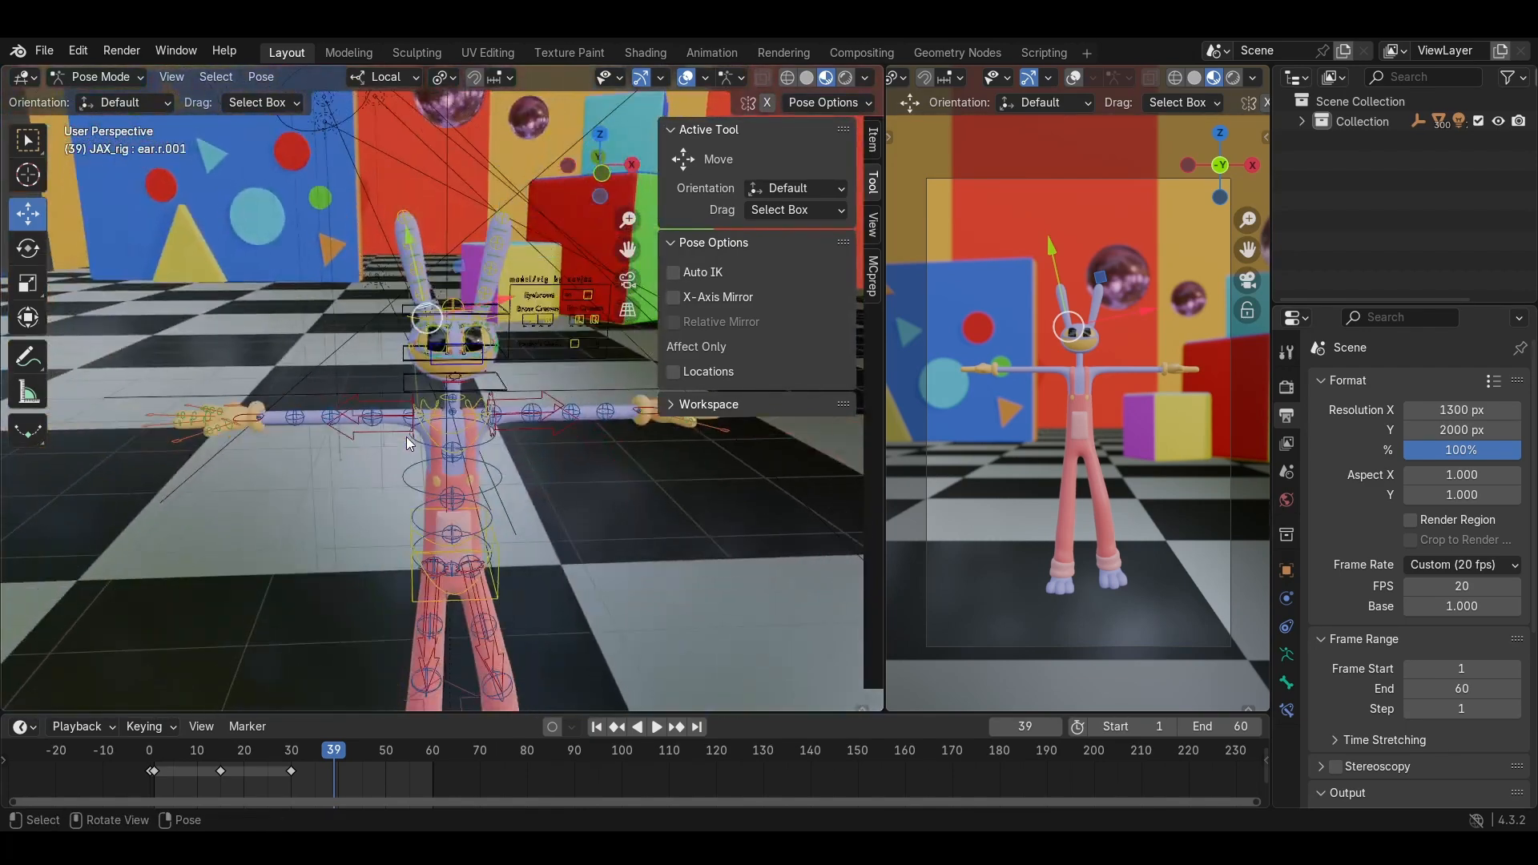
Scrub the timeline back from frame 39 to frame 1, the start of the walk, for posing the arms.
left_click(243, 420)
middle_click_drag(278, 439, 343, 391, "shift")
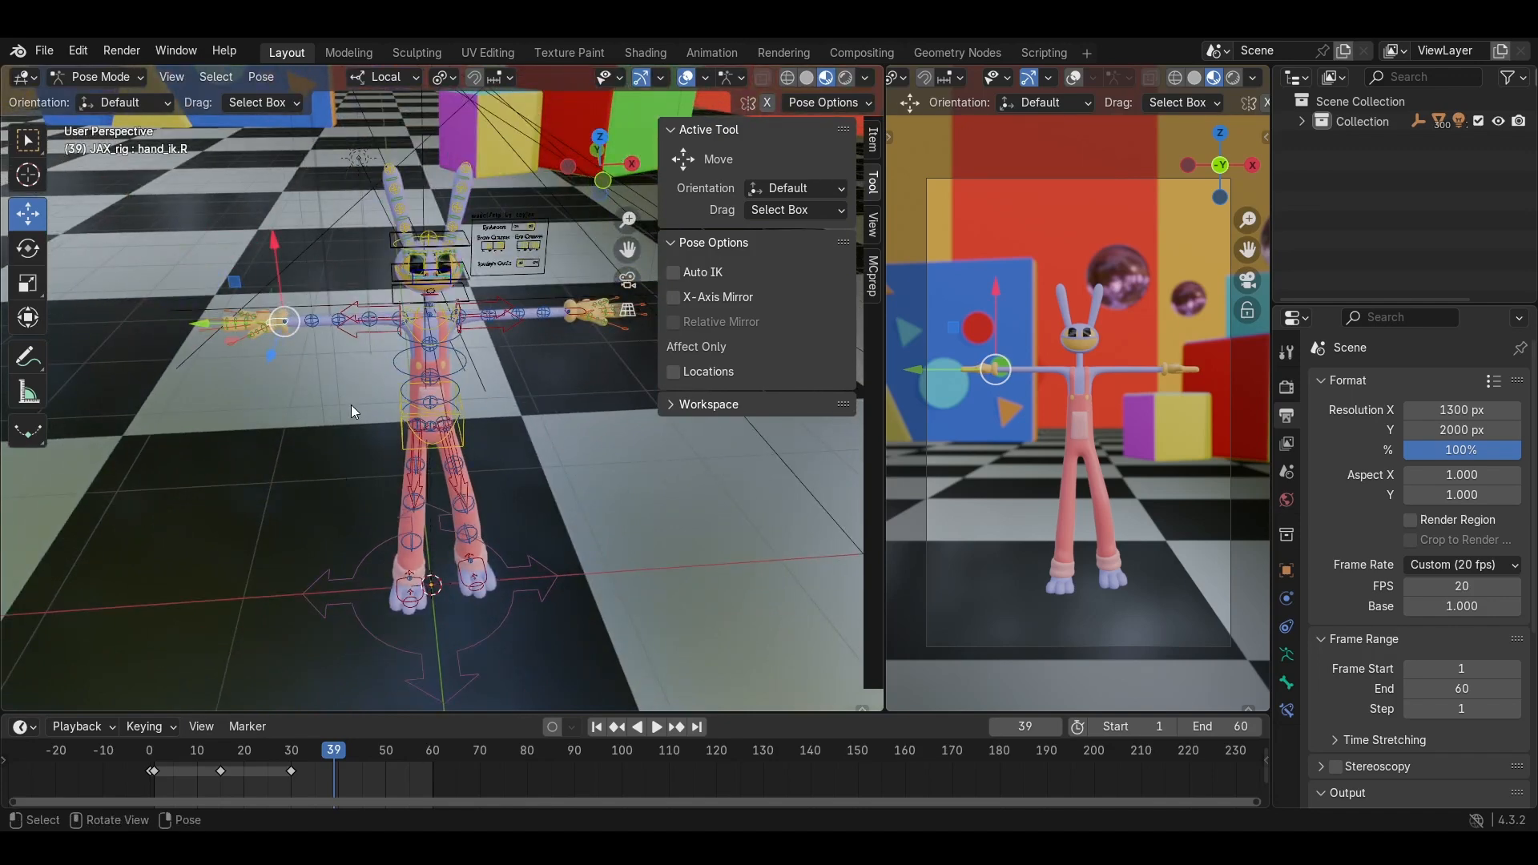
left_click_drag(330, 738, 339, 758)
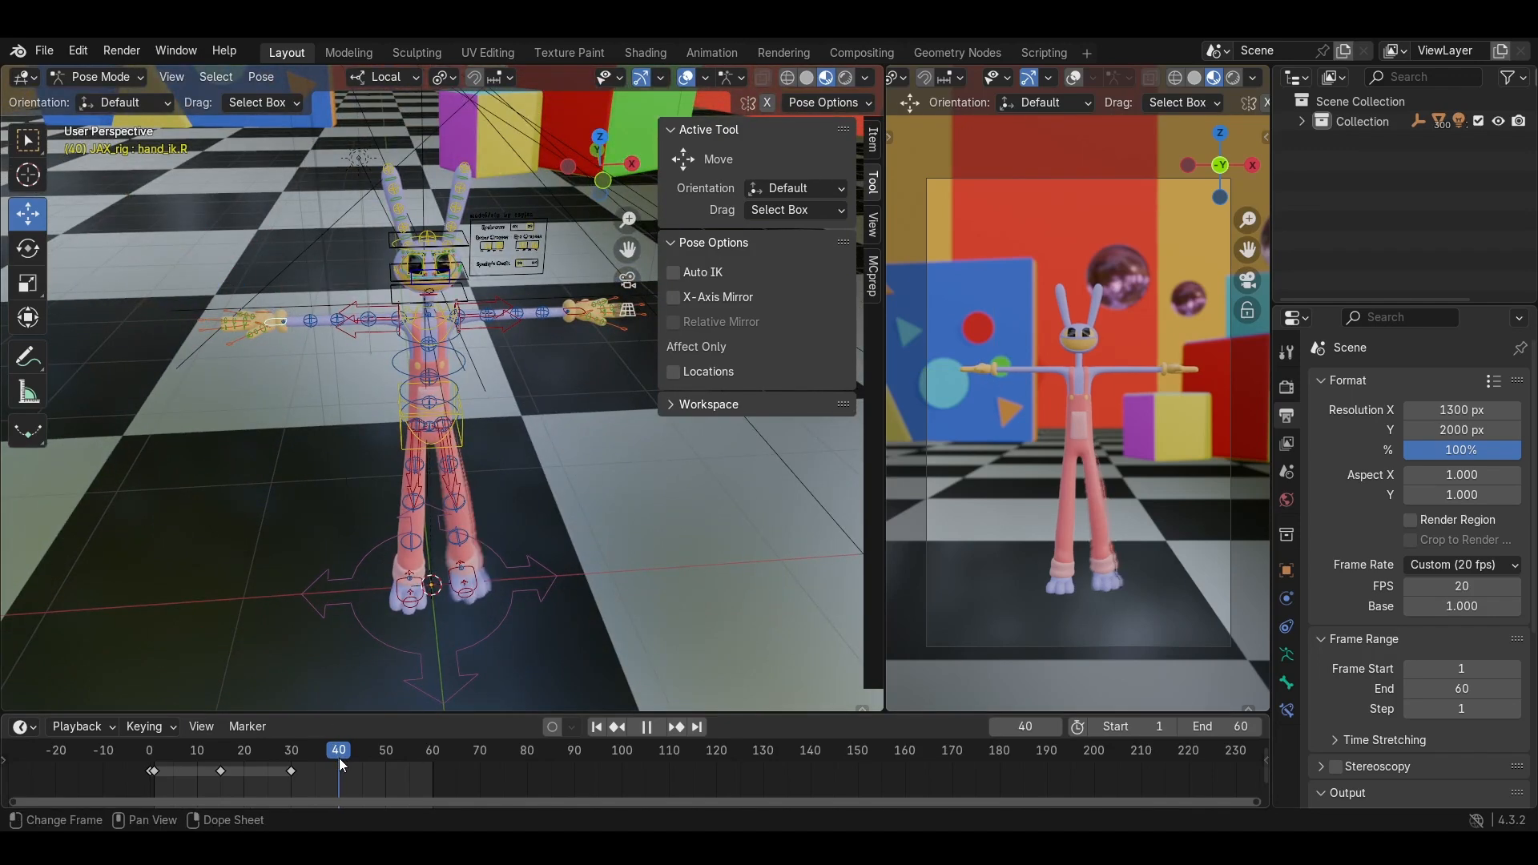
mouse_move(369, 588)
middle_mouse_down()
mouse_move(346, 510)
mouse_move(361, 588)
middle_mouse_up()
left_click_drag(340, 756, 211, 757)
middle_click_drag(721, 489, 296, 519, "shift")
middle_click_drag(496, 373, 470, 358)
left_click(470, 355, "shift")
left_click_drag(325, 784, 152, 752)
right_click(192, 766)
left_click(181, 761)
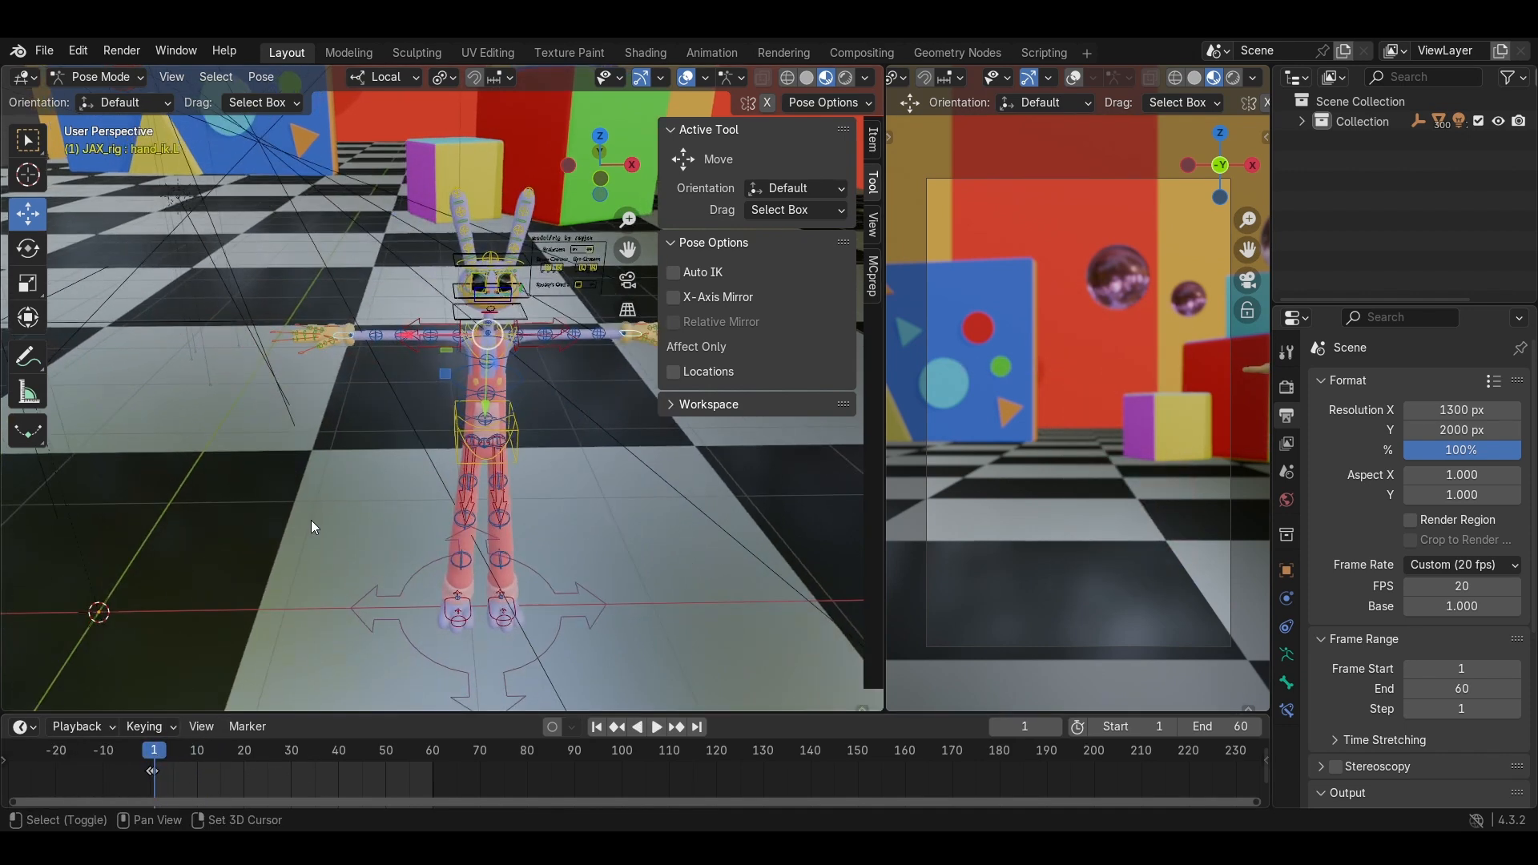
Select the right hand's IK control and enable X-axis mirroring for the pose.
left_click(340, 339)
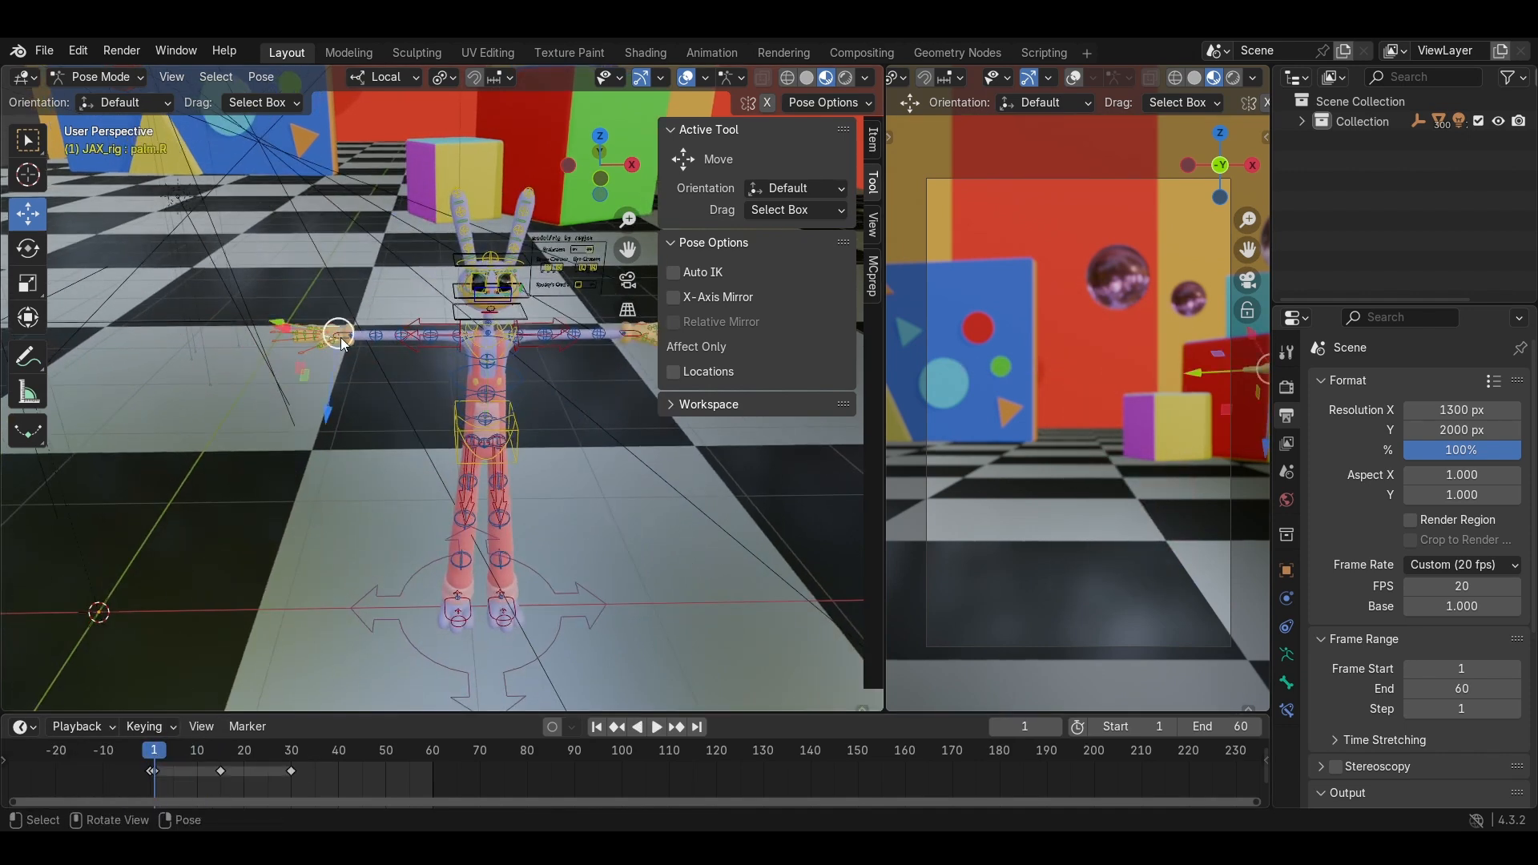
scroll(398, 449, "up", 3)
middle_click_drag(397, 445, 376, 466)
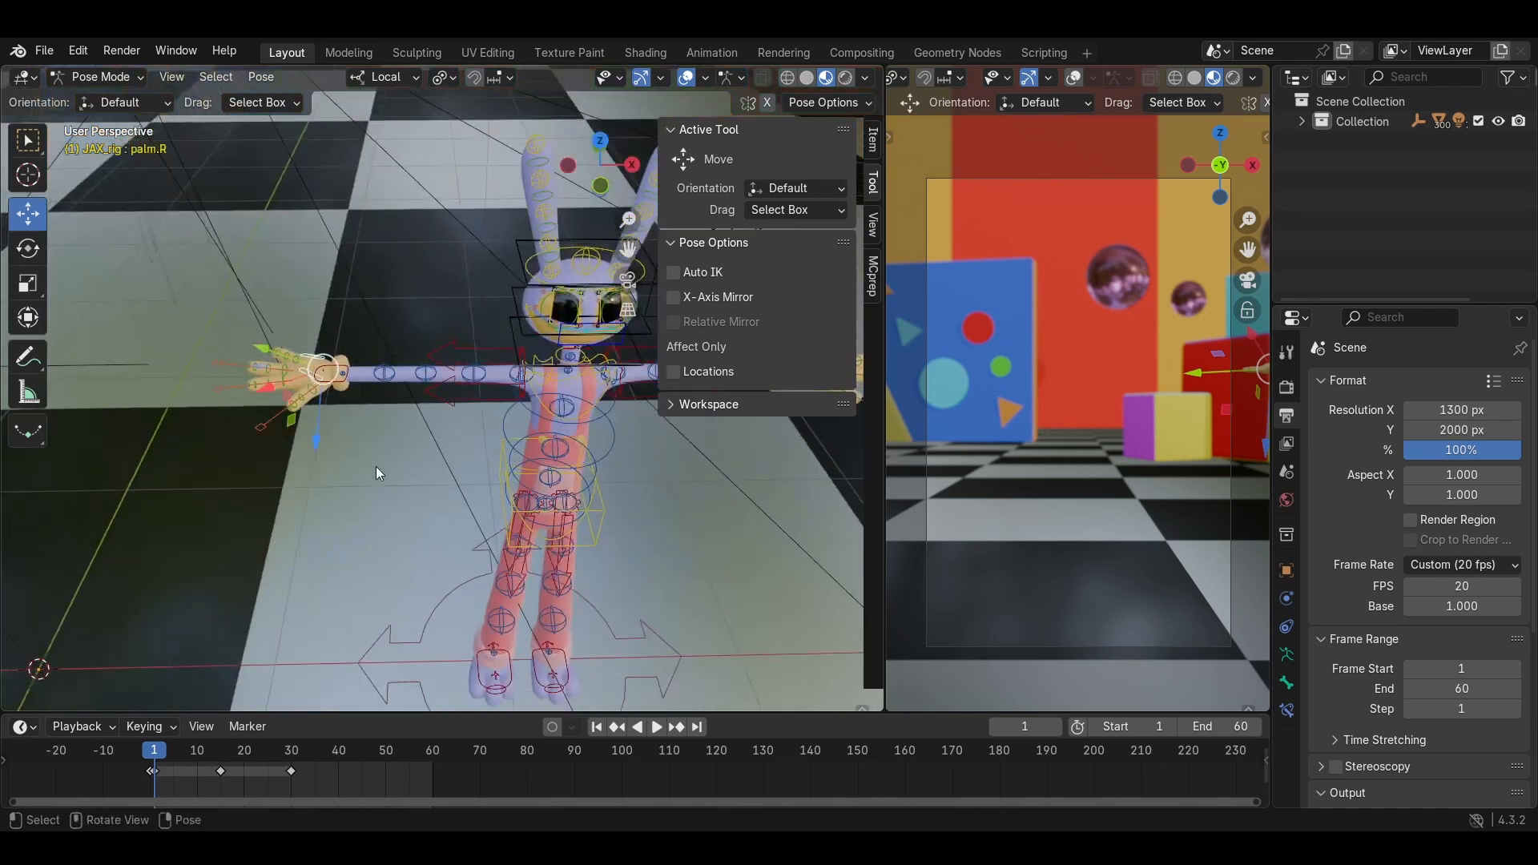
left_click(338, 376)
middle_click_drag(354, 406, 296, 287)
left_click(688, 296)
In the front view, rotate the mirrored hands about 88° so they point downward, and move them beside the hips.
key("KP_1")
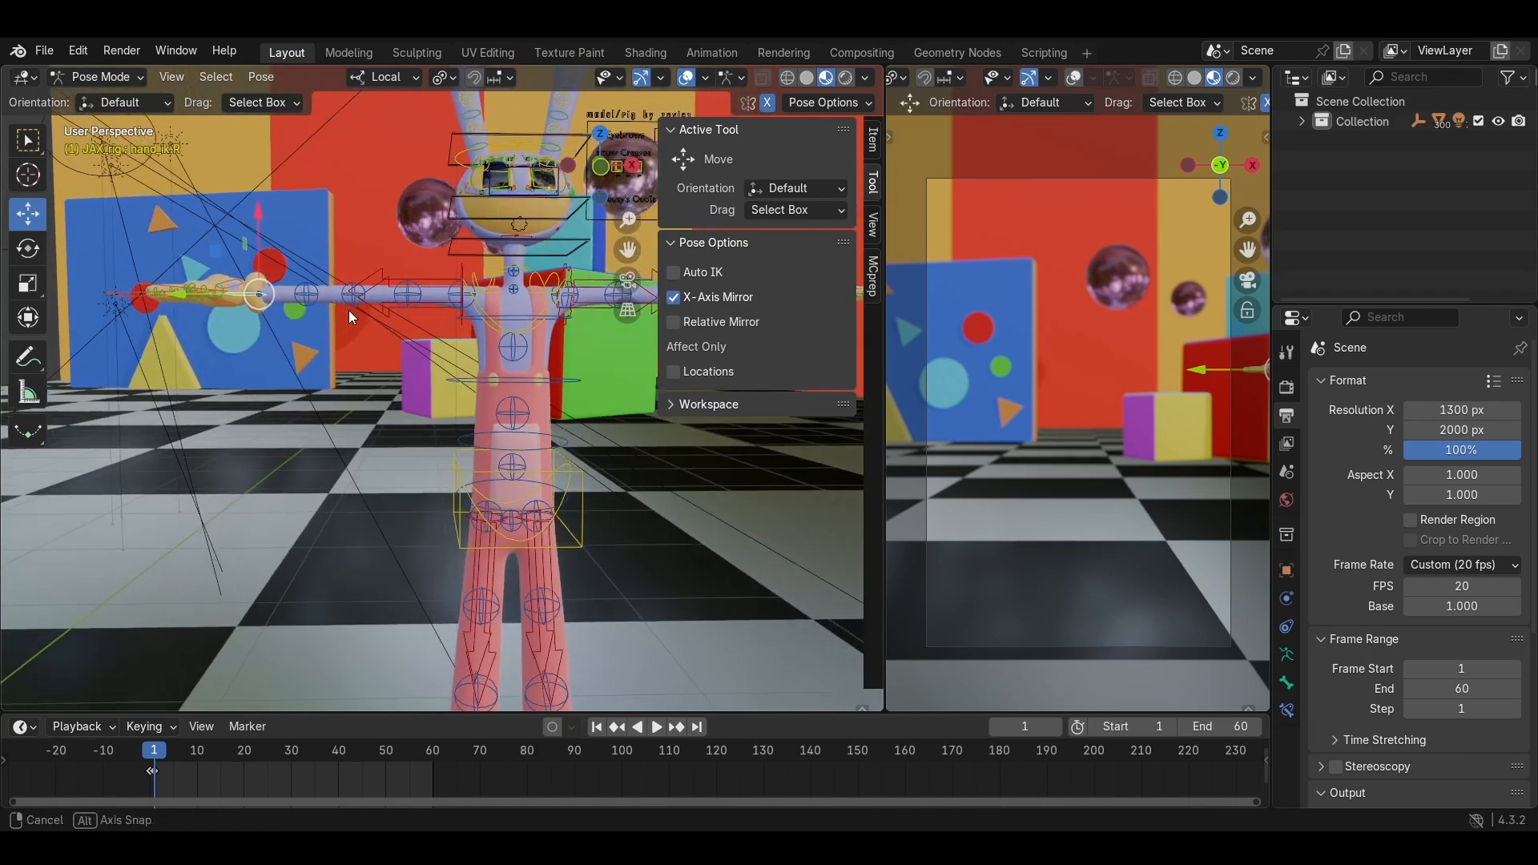
key("KP_3")
key("KP_1")
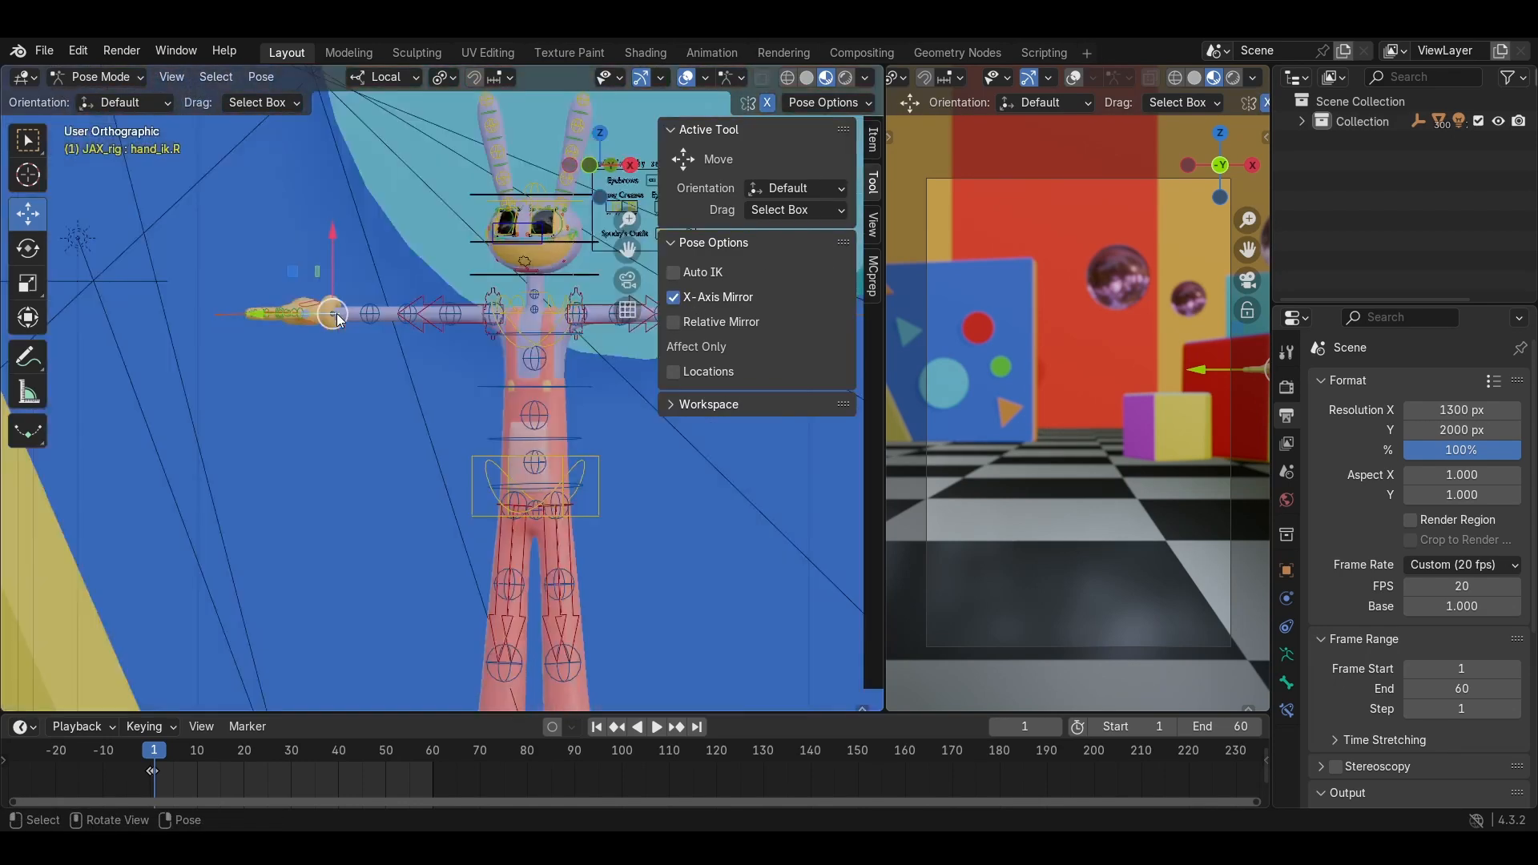
key("r")
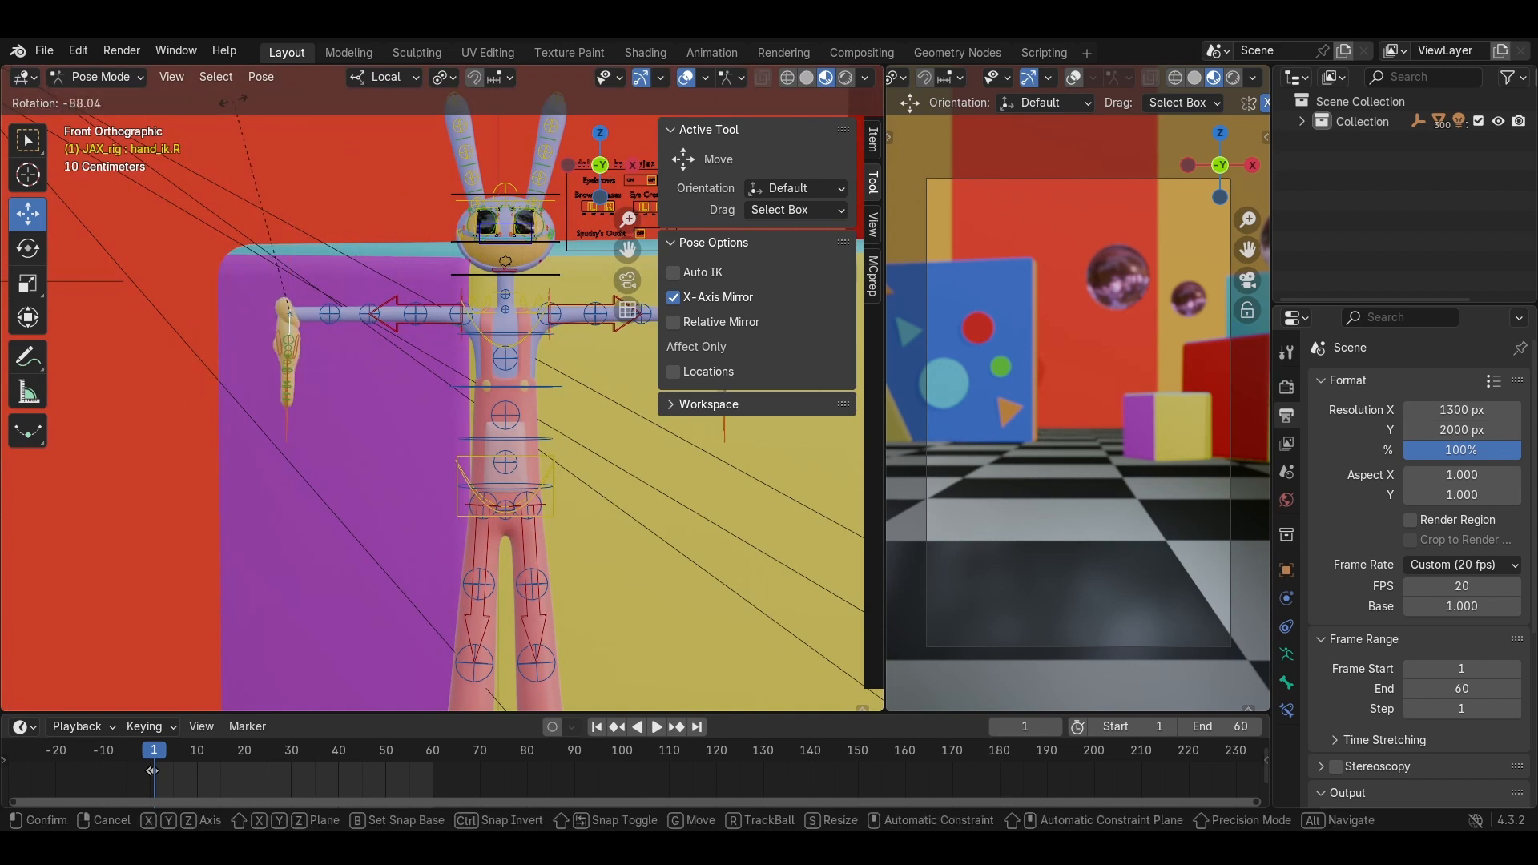
left_click(251, 104)
key("g")
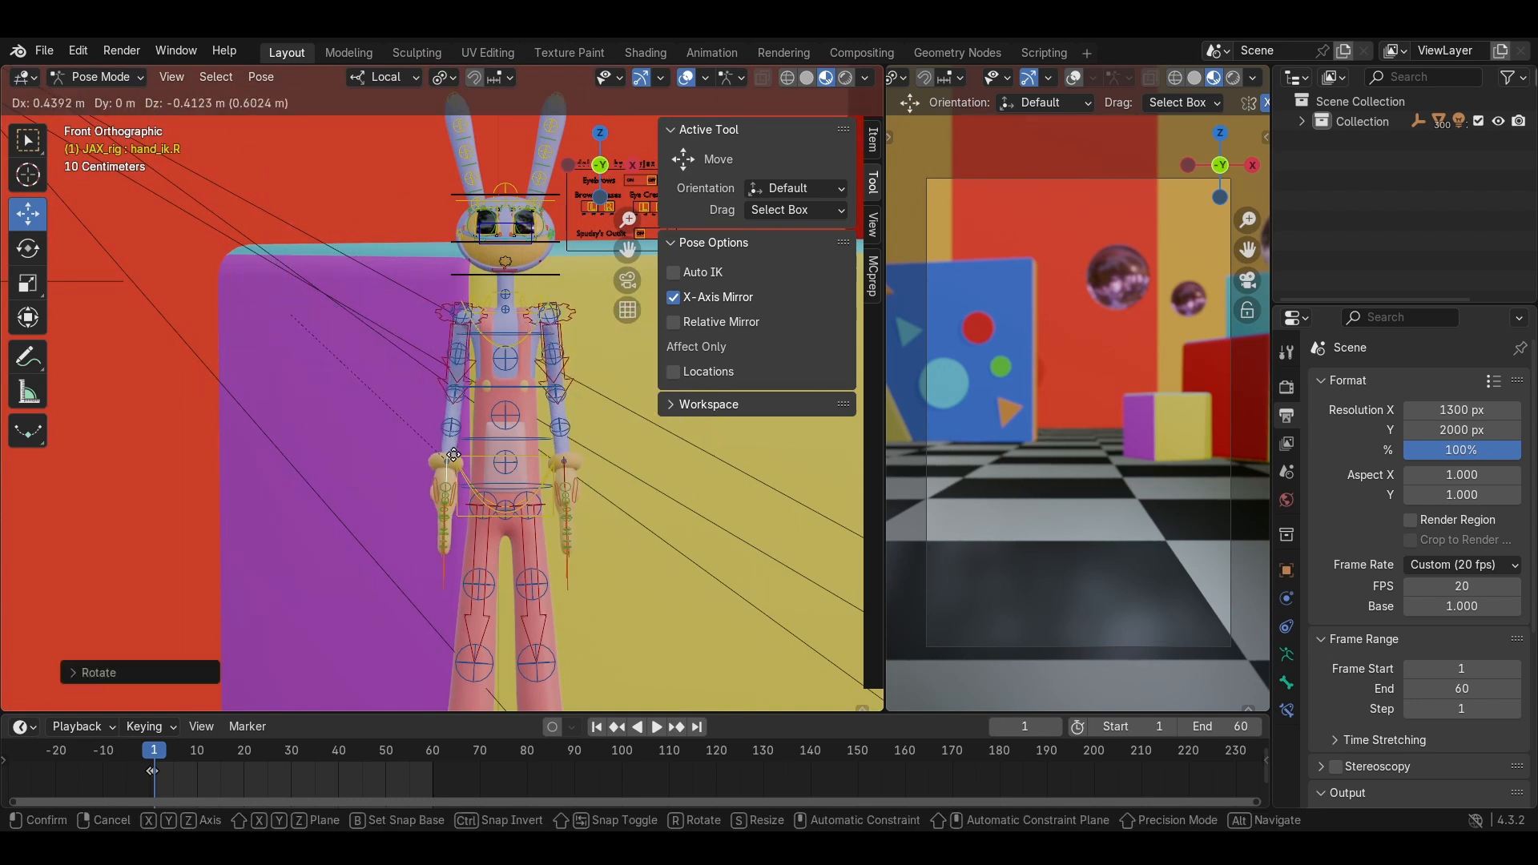
left_click(462, 476)
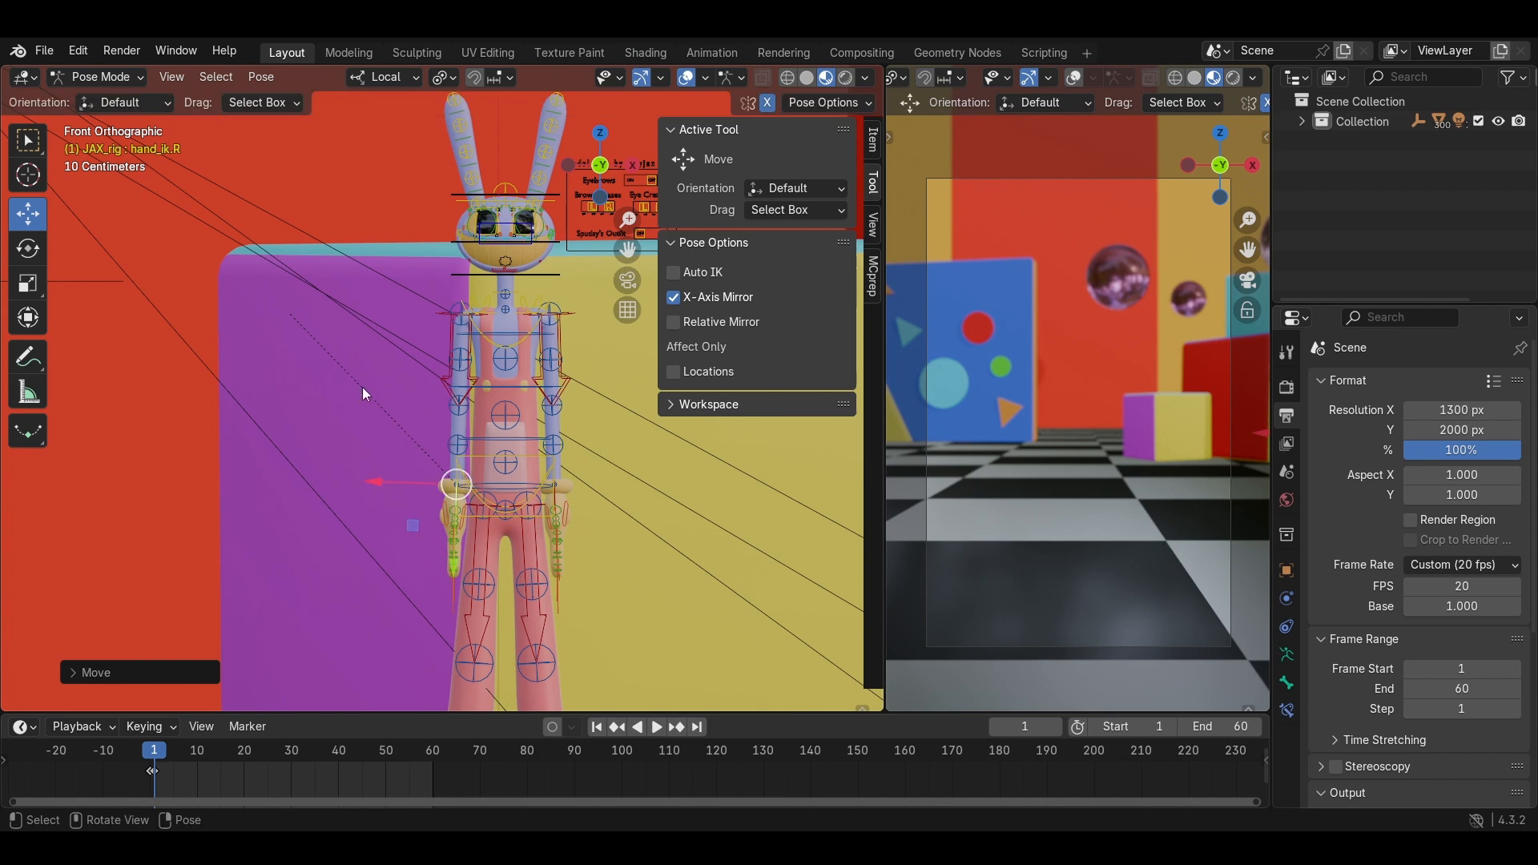
Examine the lowered arms and hands from the side, front, top and perspective views.
middle_click_drag(463, 476, 464, 392)
scroll(415, 405, "down", 3)
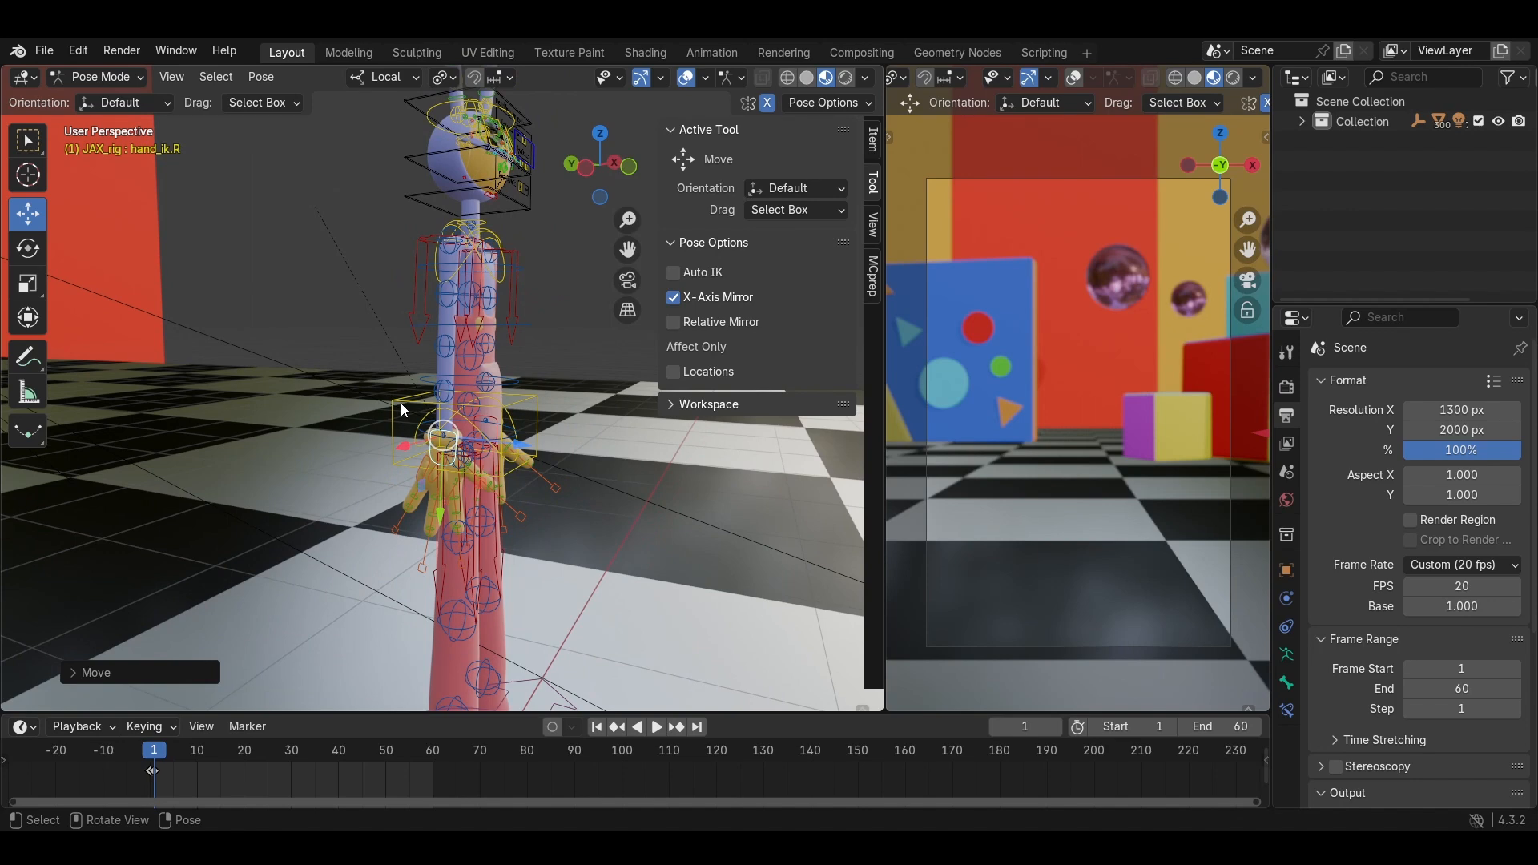
key("KP_3")
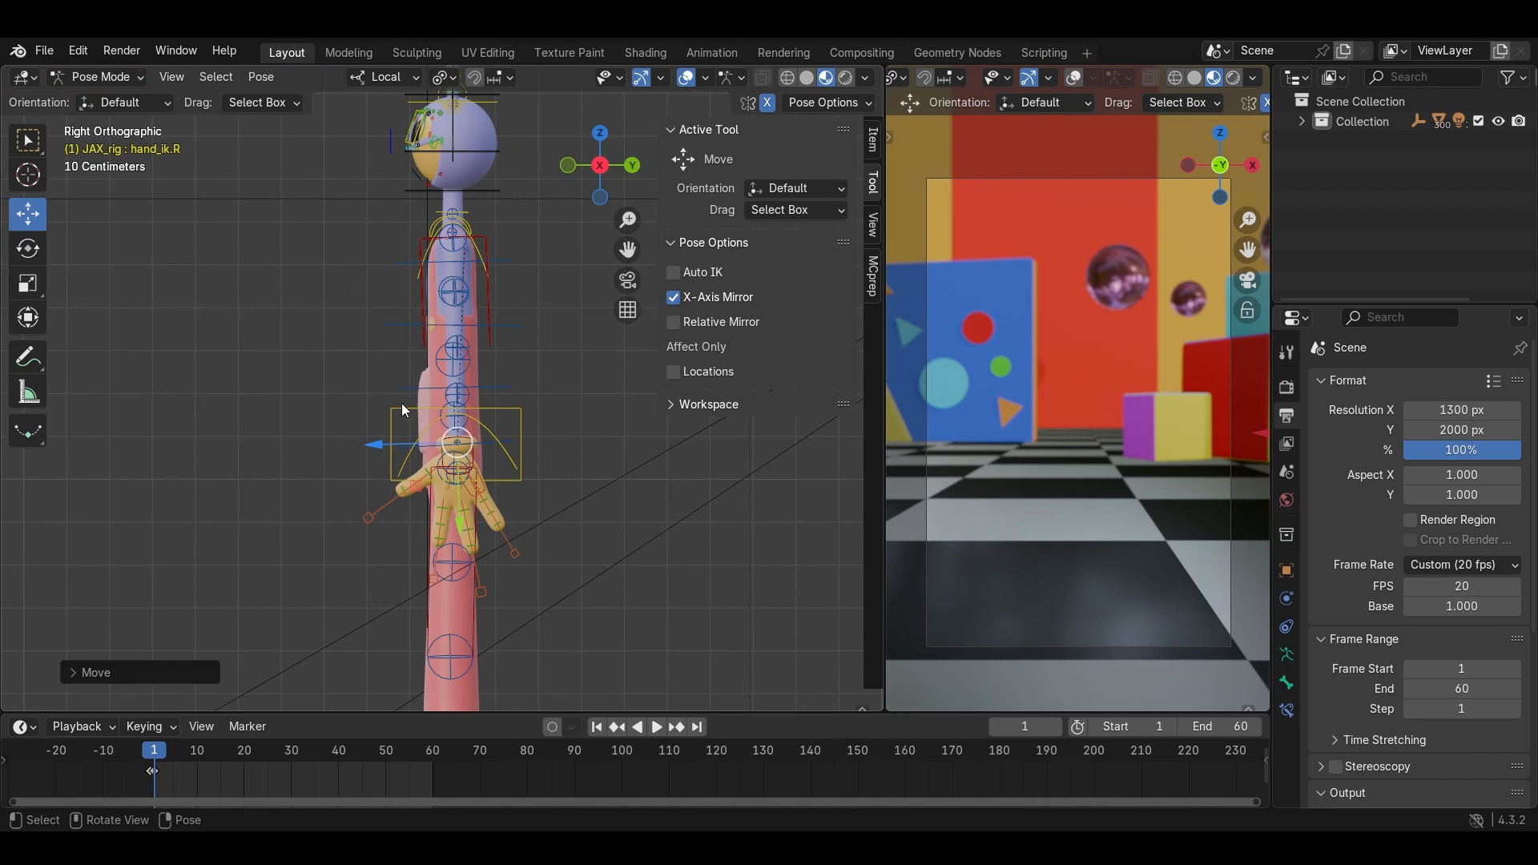
scroll(404, 411, "down", 2)
key("KP_1")
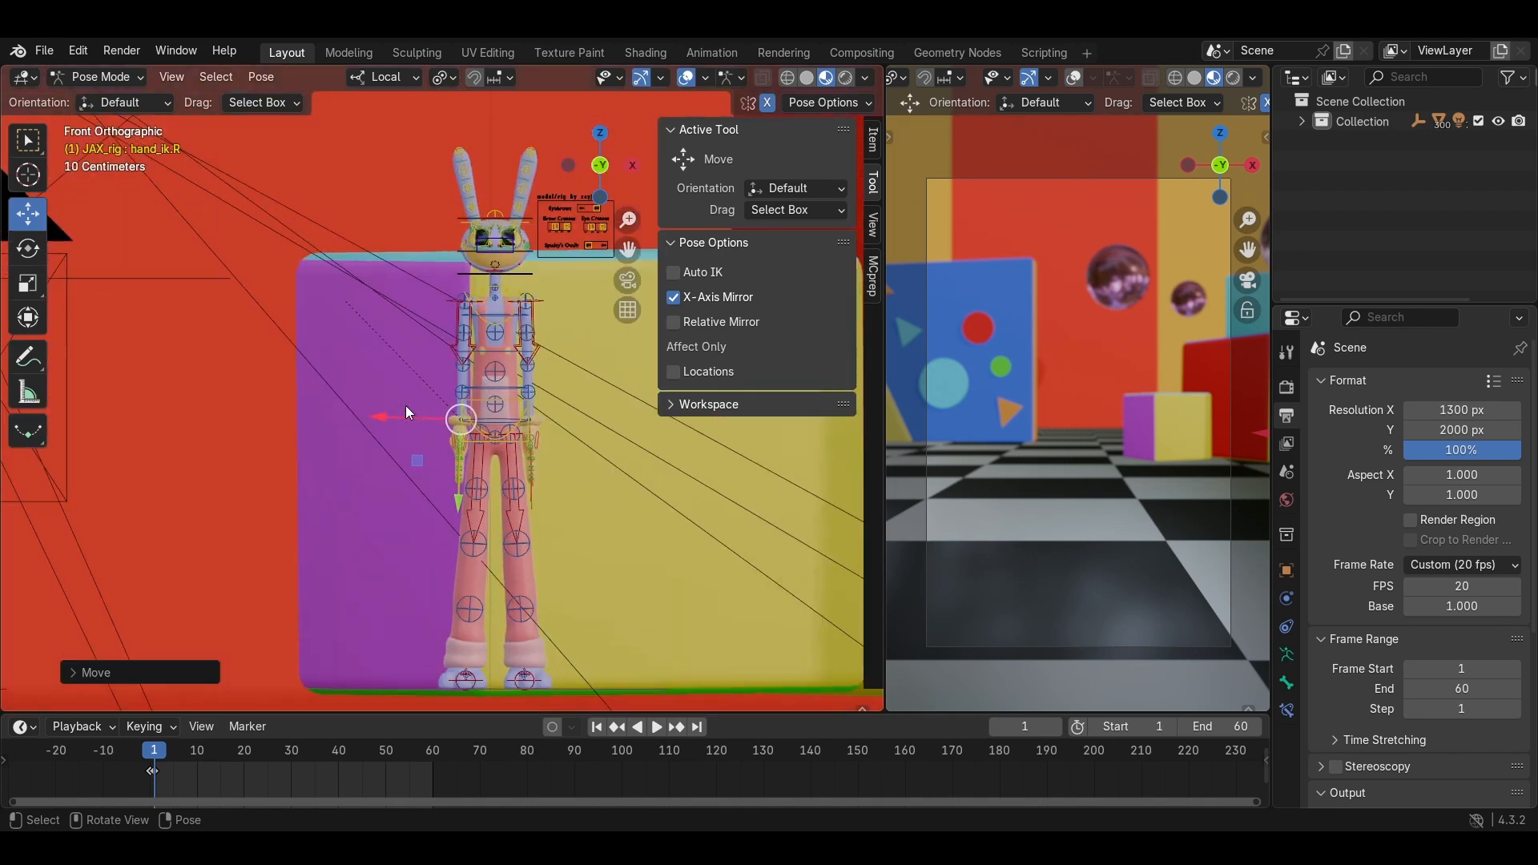
scroll(405, 411, "up", 1)
key("KP_9")
key("KP_7")
key("KP_9")
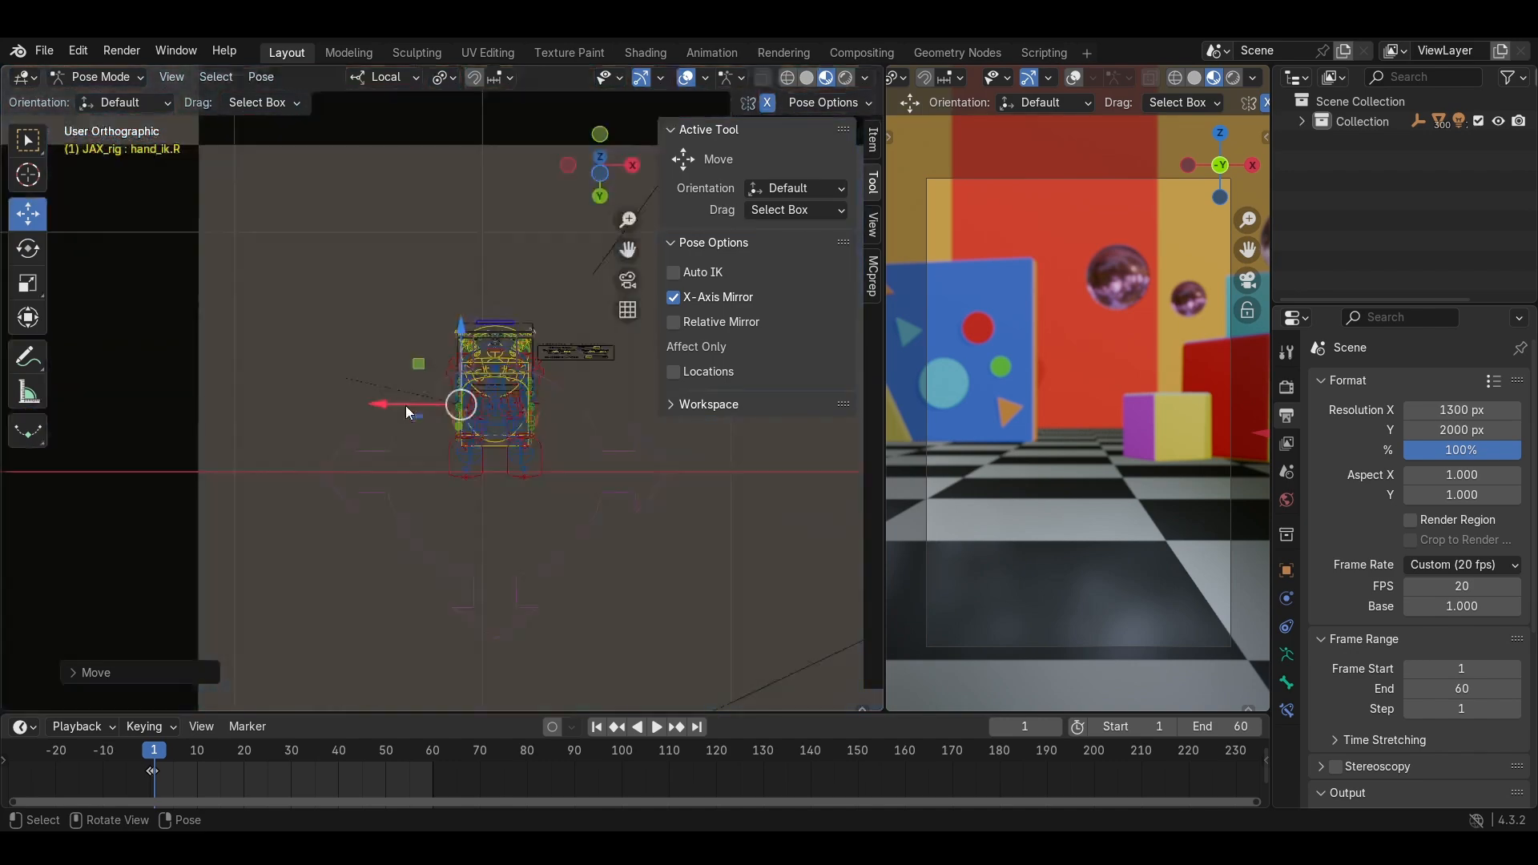
key("KP_7")
key("KP_8")
key("KP_9")
middle_click_drag(406, 412, 252, 451)
key("KP_3")
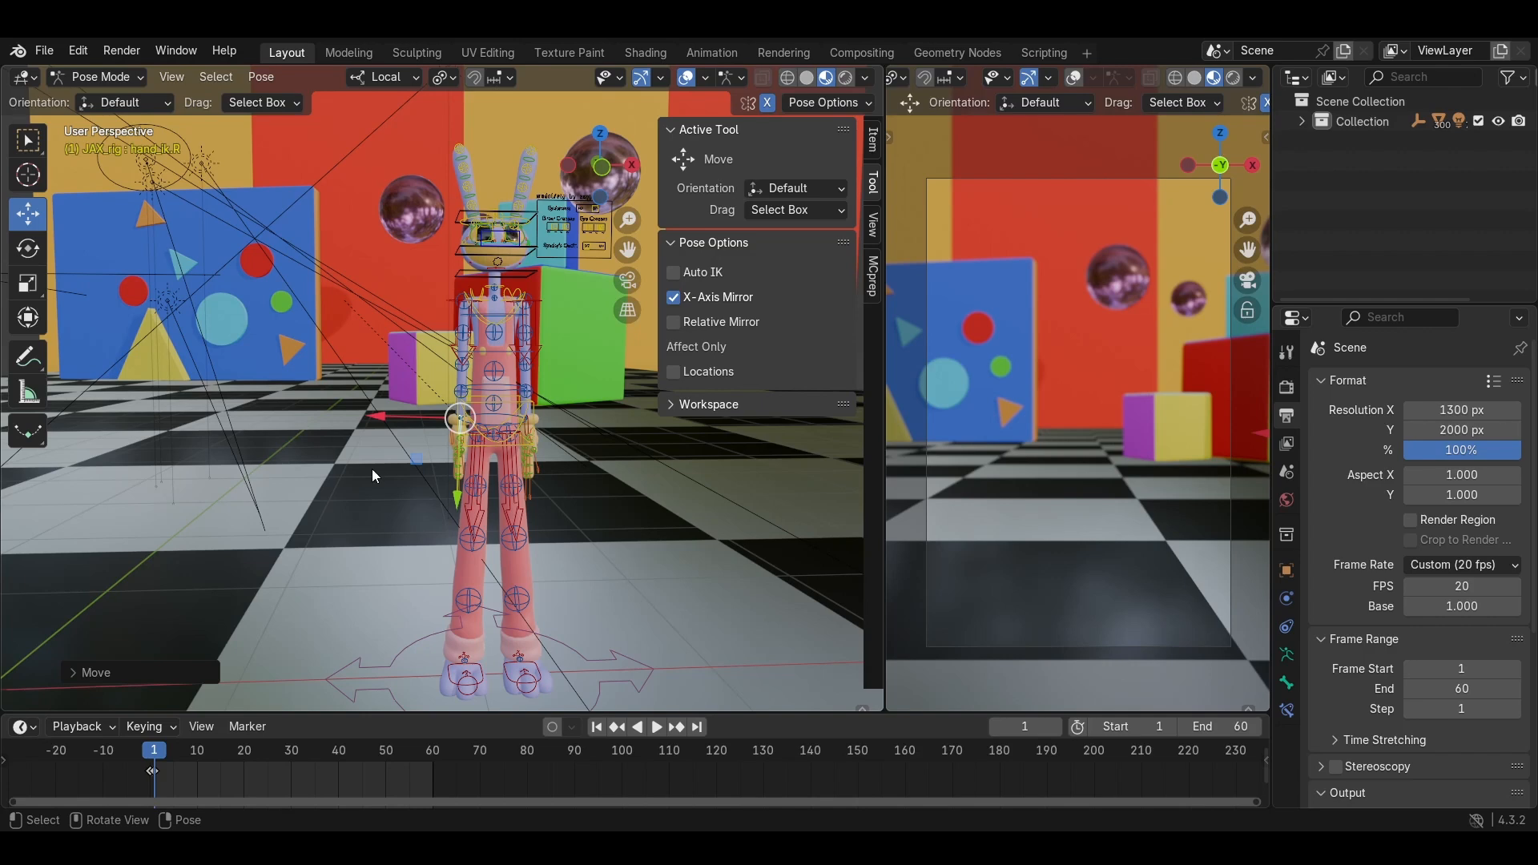
scroll(373, 470, "up", 2)
scroll(458, 454, "down", 1)
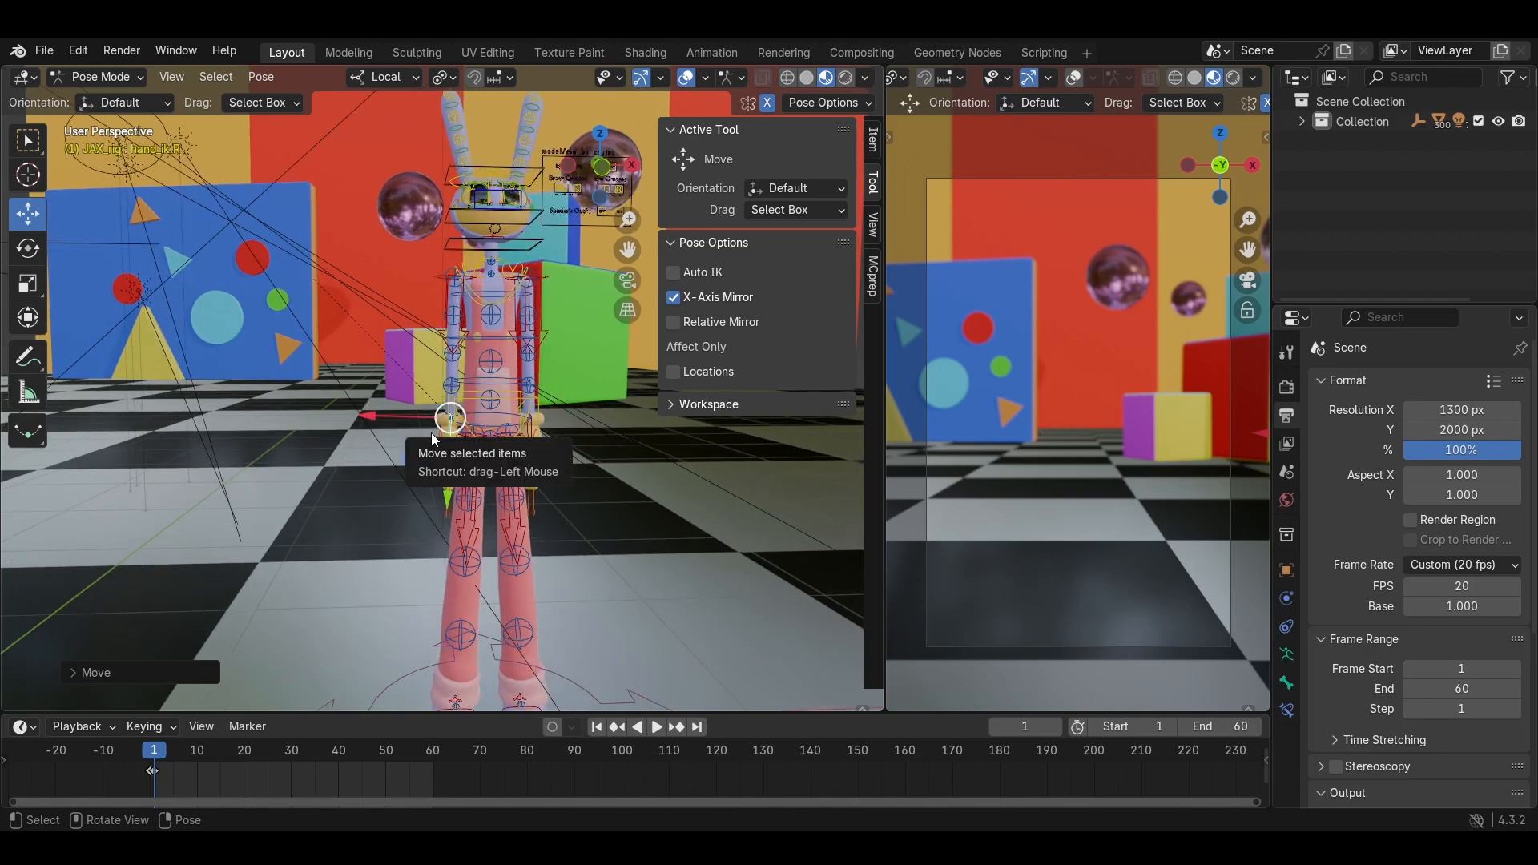
In a close front view, rotate the right hand's IK control by about 1.7° to refine the wrist alignment.
key("KP_1")
scroll(416, 403, "up", 4)
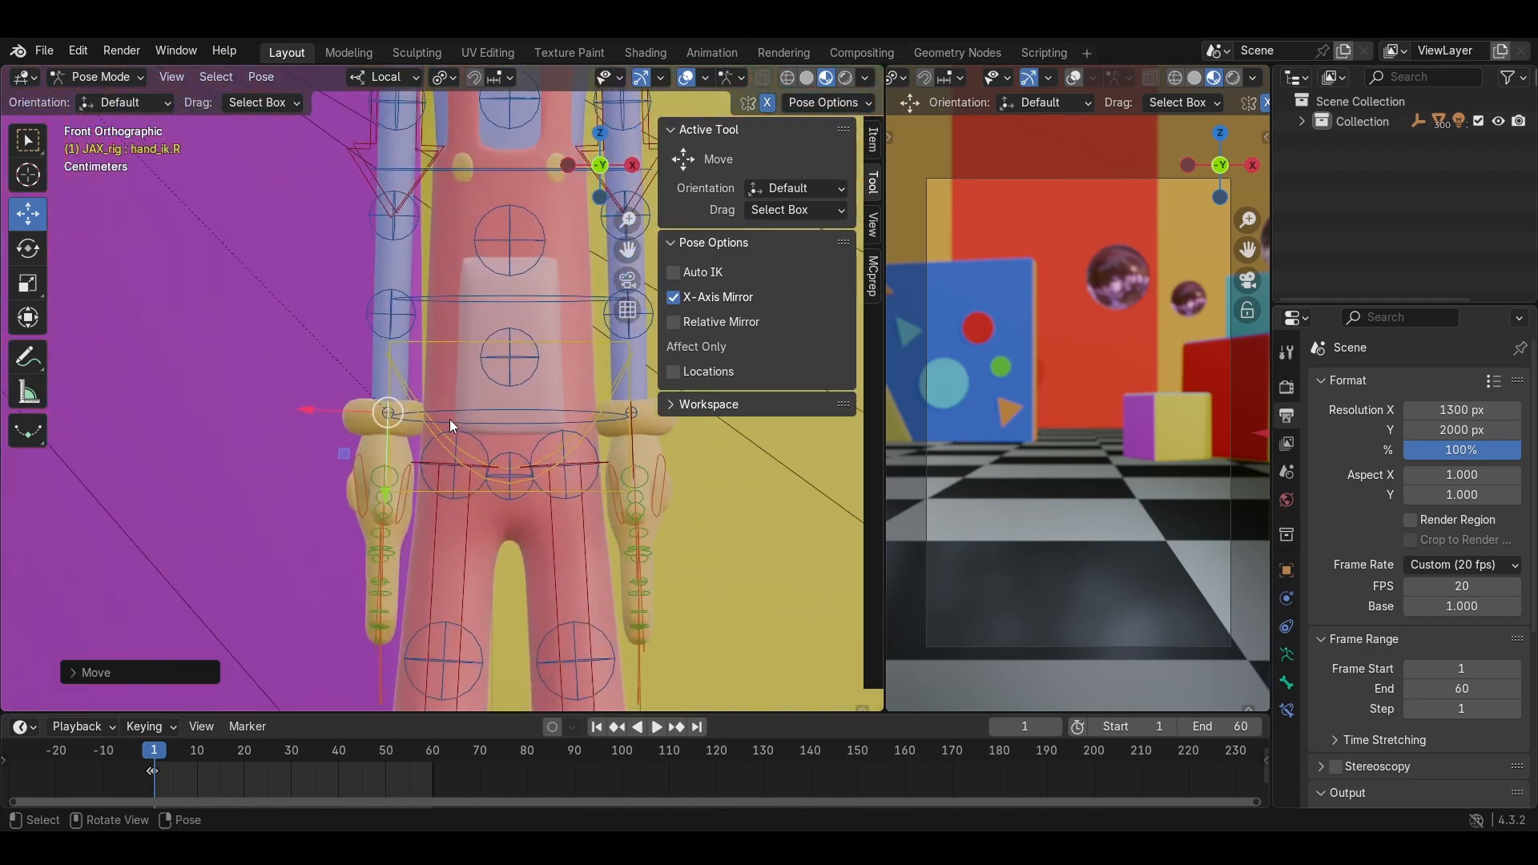
scroll(449, 421, "up", 1)
middle_click_drag(454, 417, 504, 403, "shift")
key("r")
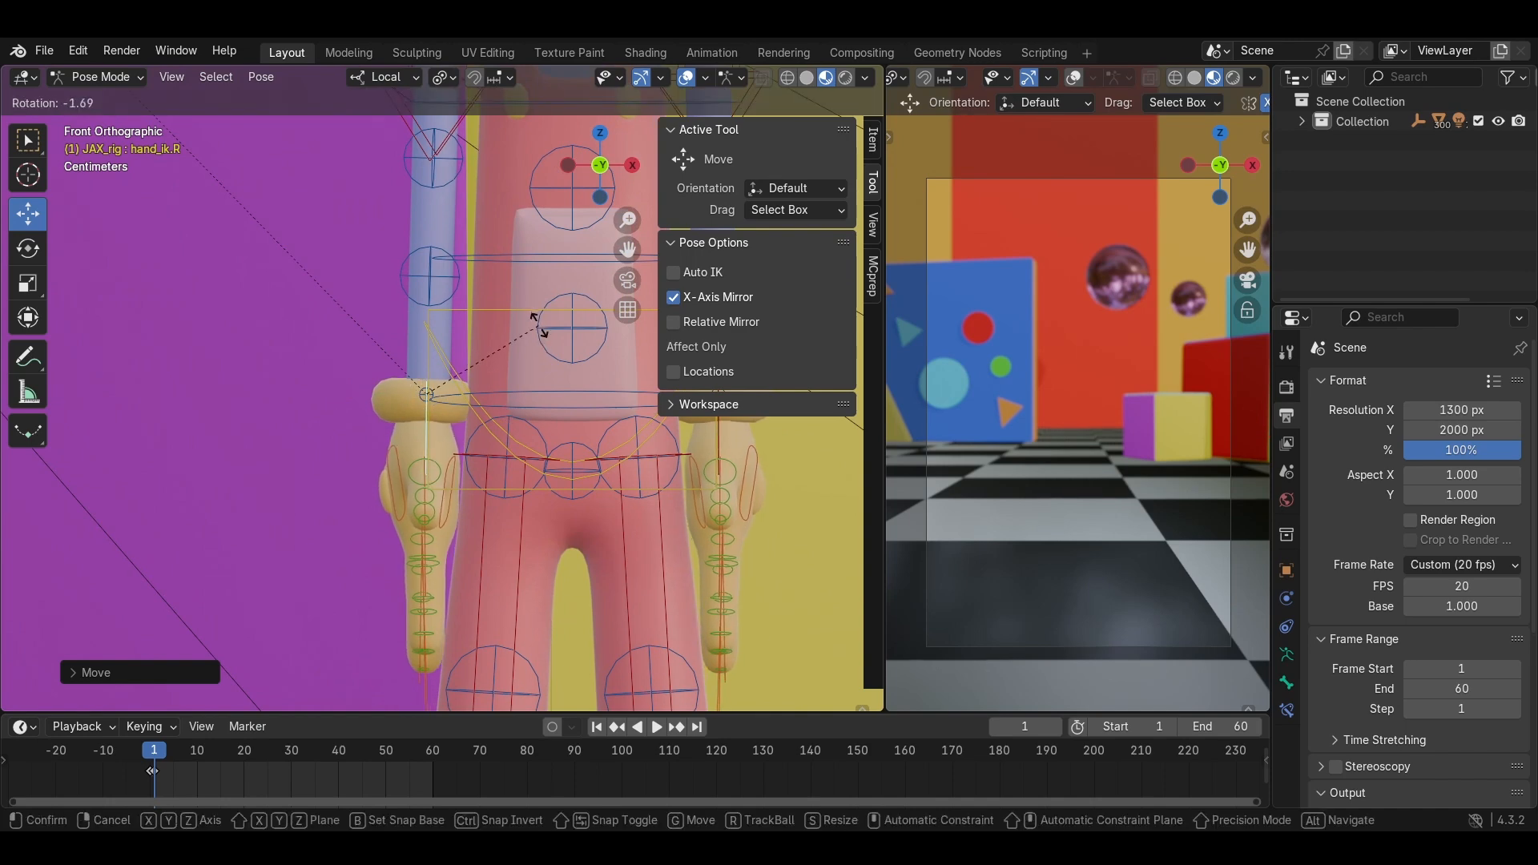
left_click(538, 328)
Inspect the hands' placement against the body from the side, from above and in perspective.
middle_click_drag(353, 319, 440, 397)
scroll(551, 368, "up", 5)
scroll(372, 376, "down", 3)
key("KP_3")
key("KP_3")
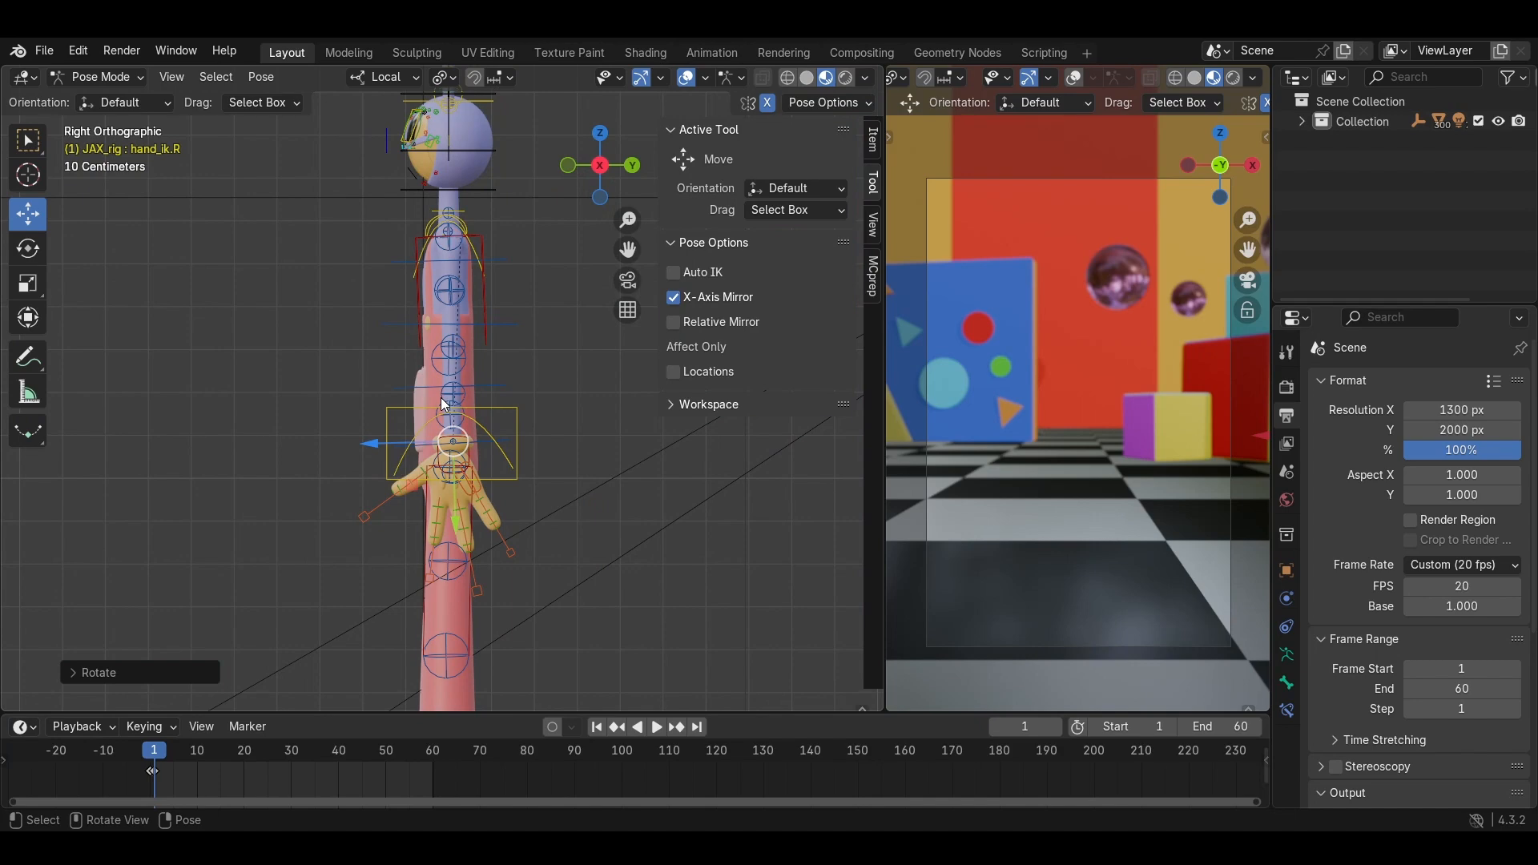
key("KP_9")
key("KP_8")
key("KP_8")
key("KP_8")
key("KP_8")
key("KP_6")
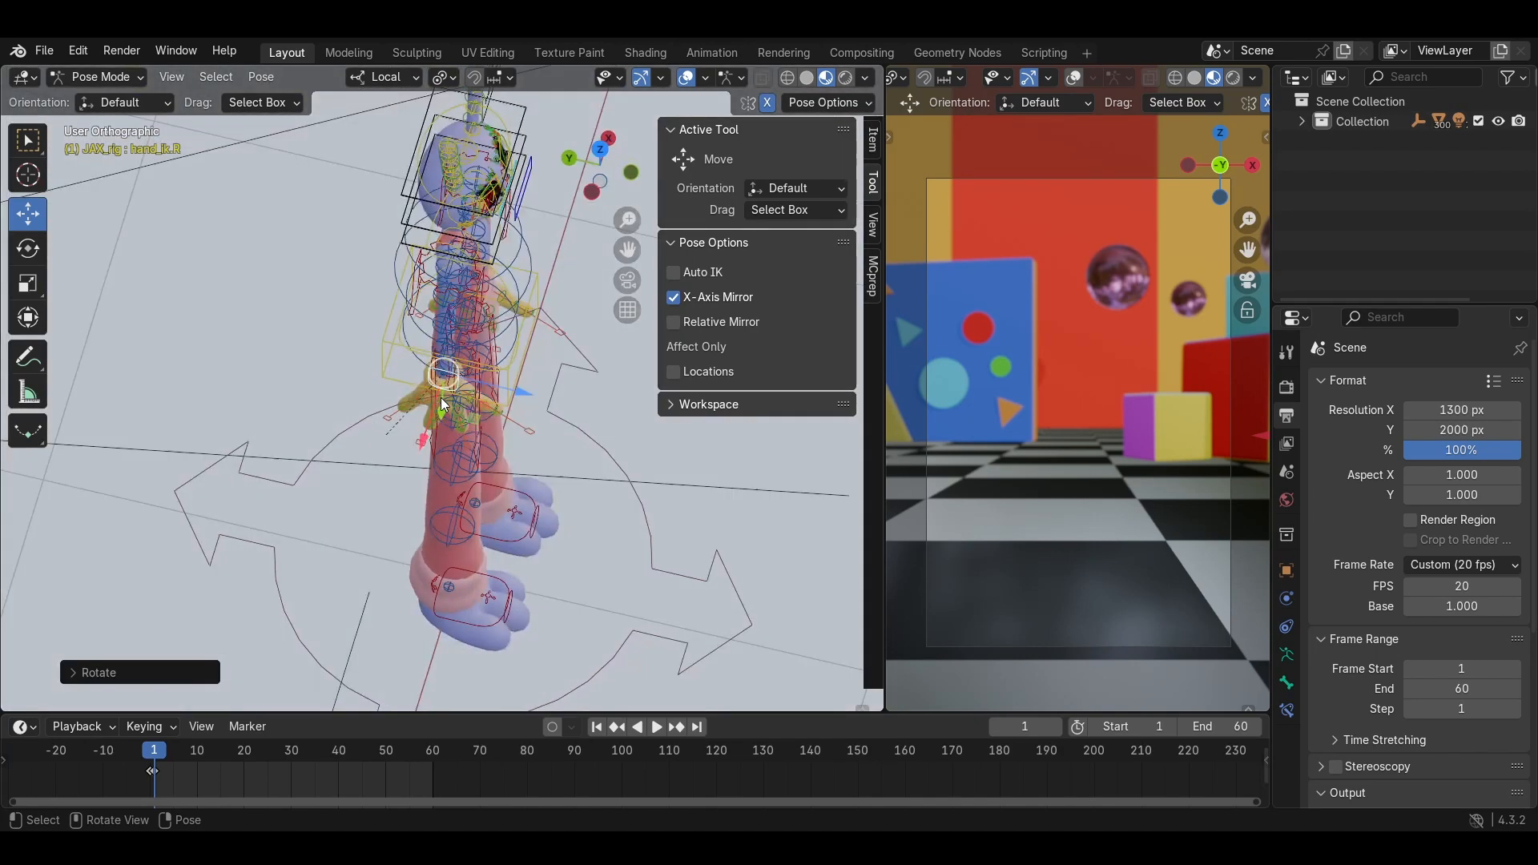
scroll(444, 377, "down", 2)
middle_click_drag(443, 376, 382, 260)
key("KP_5")
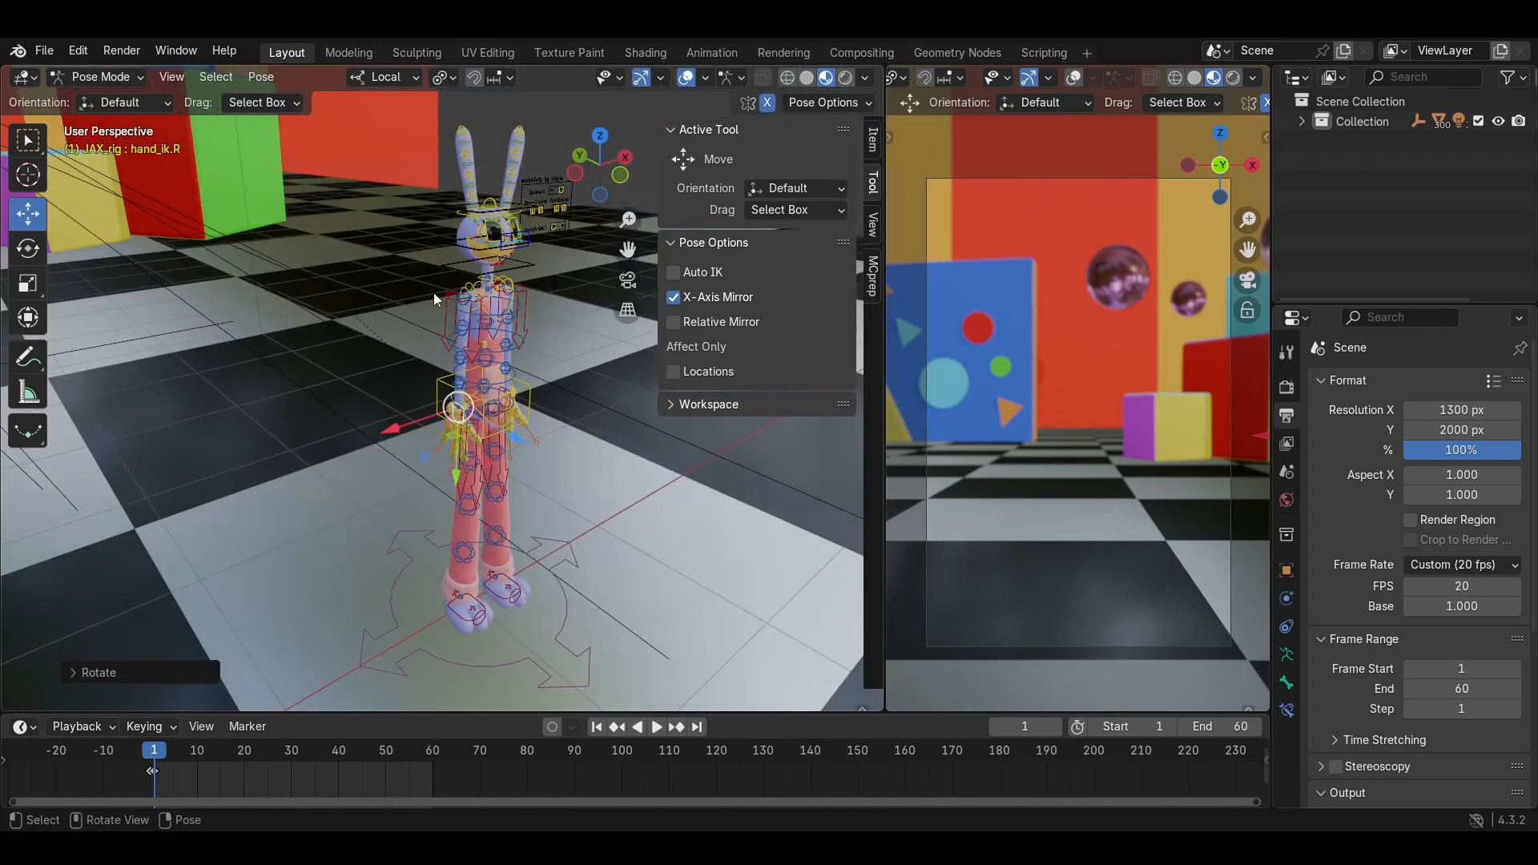
key("KP_3")
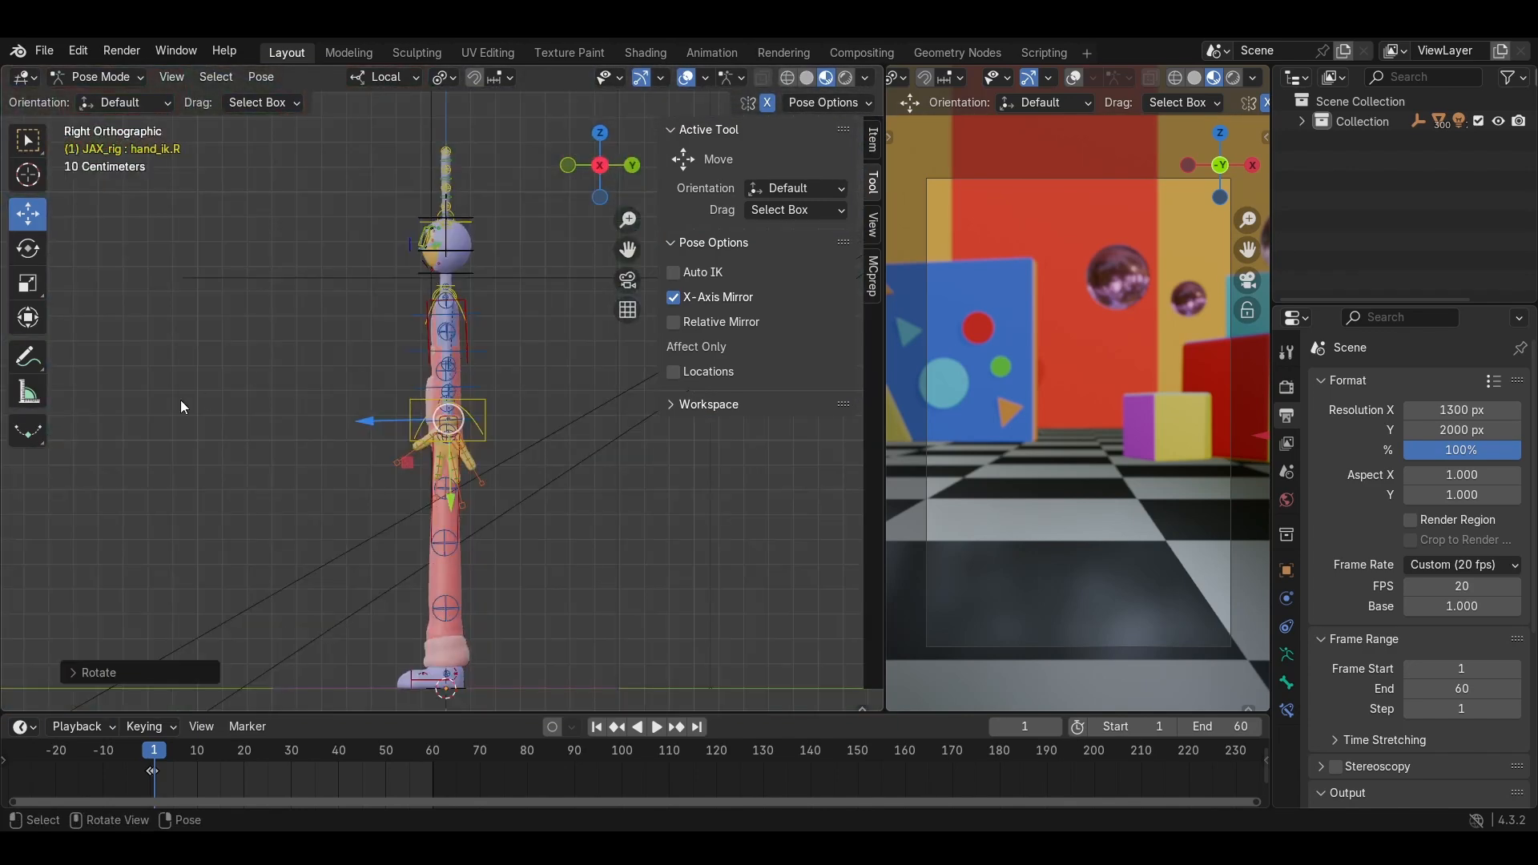
middle_click_drag(181, 401, 326, 415)
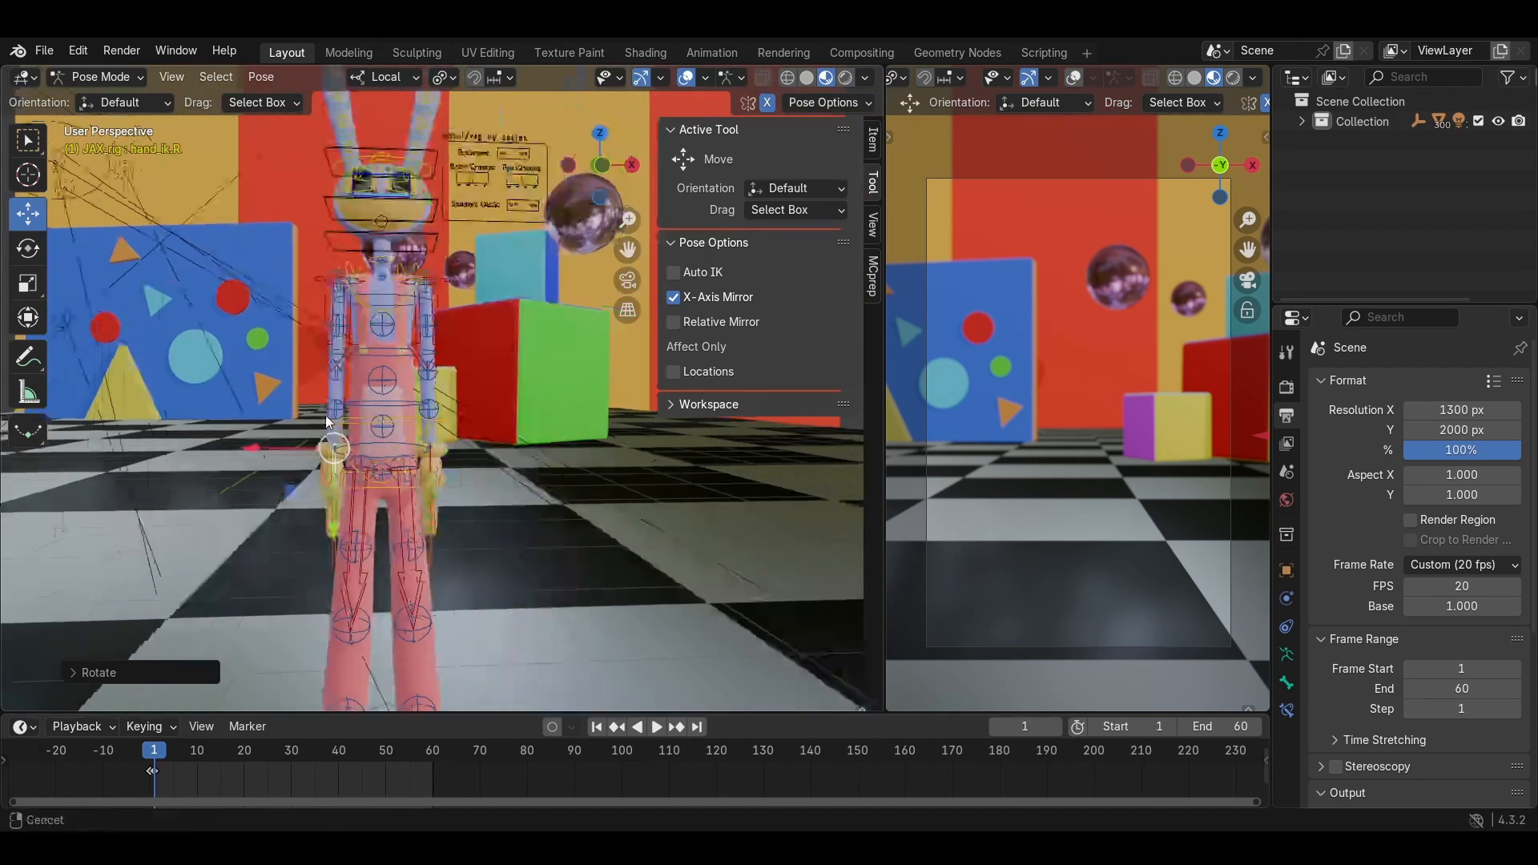
scroll(325, 424, "up", 3)
middle_click_drag(284, 472, 578, 365, "shift")
scroll(370, 423, "up", 2)
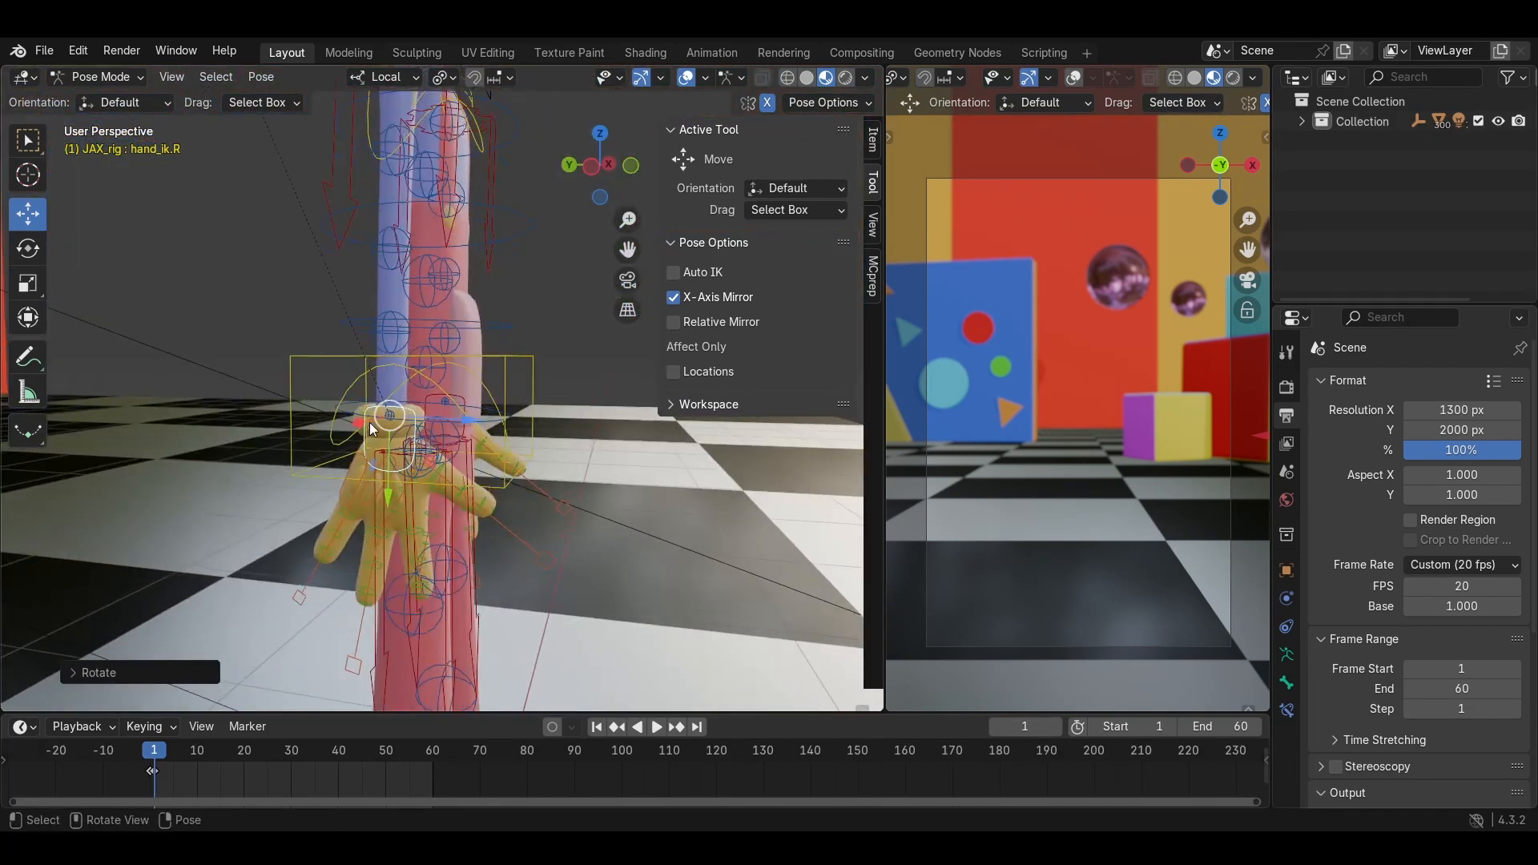
Move the right hand's IK control along the Y axis to adjust how far the mirrored arms extend.
middle_click_drag(370, 426, 453, 504)
key("g")
key("y")
left_click(392, 482)
Select the right shoulder control and rotate it about 16° in the front view to lower both shoulders.
scroll(459, 386, "down", 3)
middle_click_drag(456, 381, 290, 358)
middle_click_drag(330, 241, 325, 348, "shift")
scroll(321, 344, "up", 3)
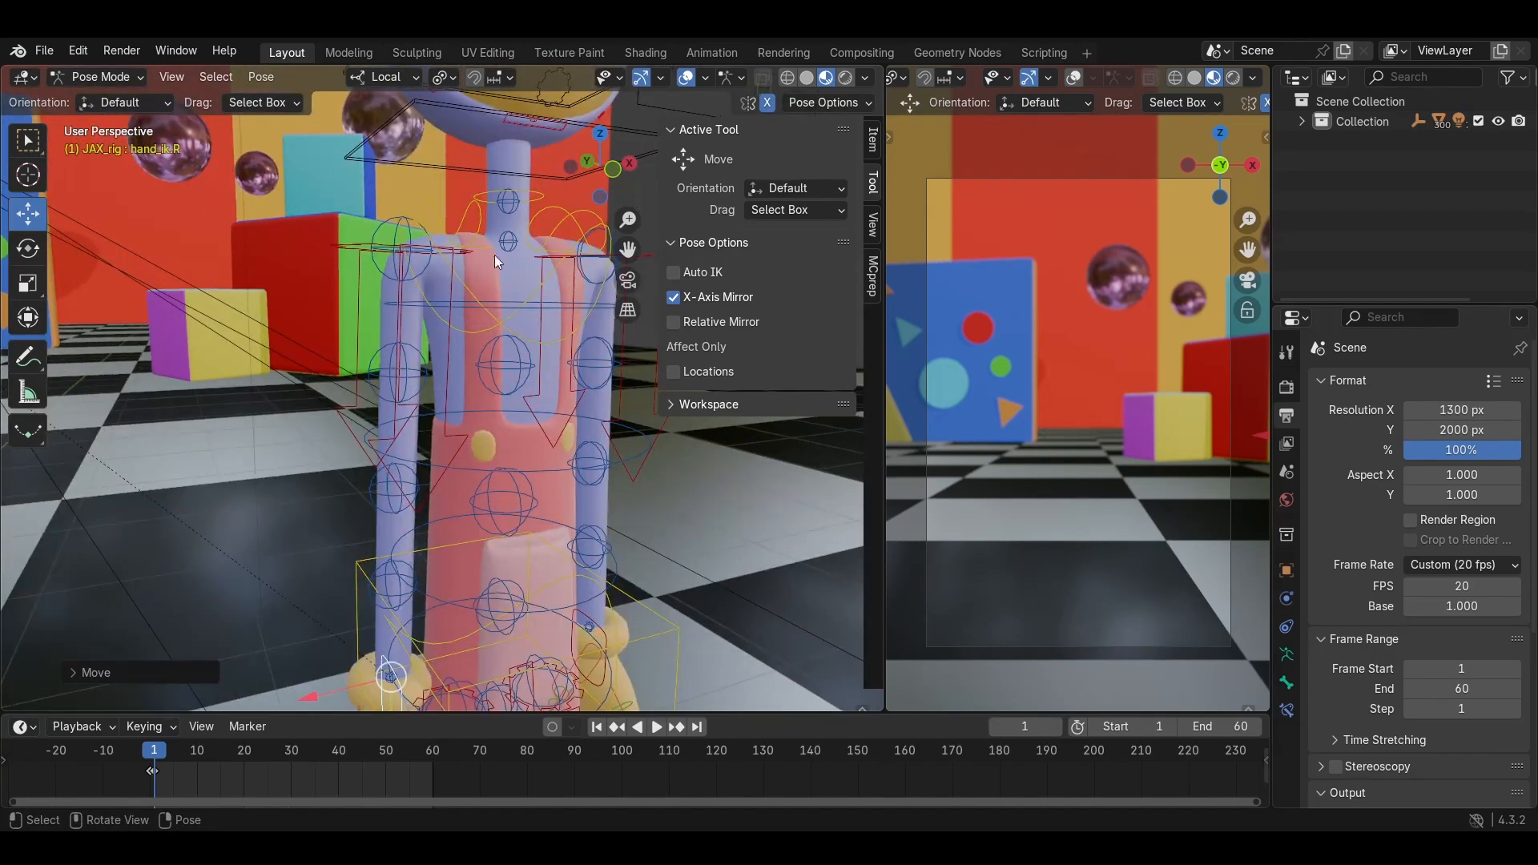
middle_click_drag(494, 255, 440, 301)
left_click(442, 301)
key("KP_1")
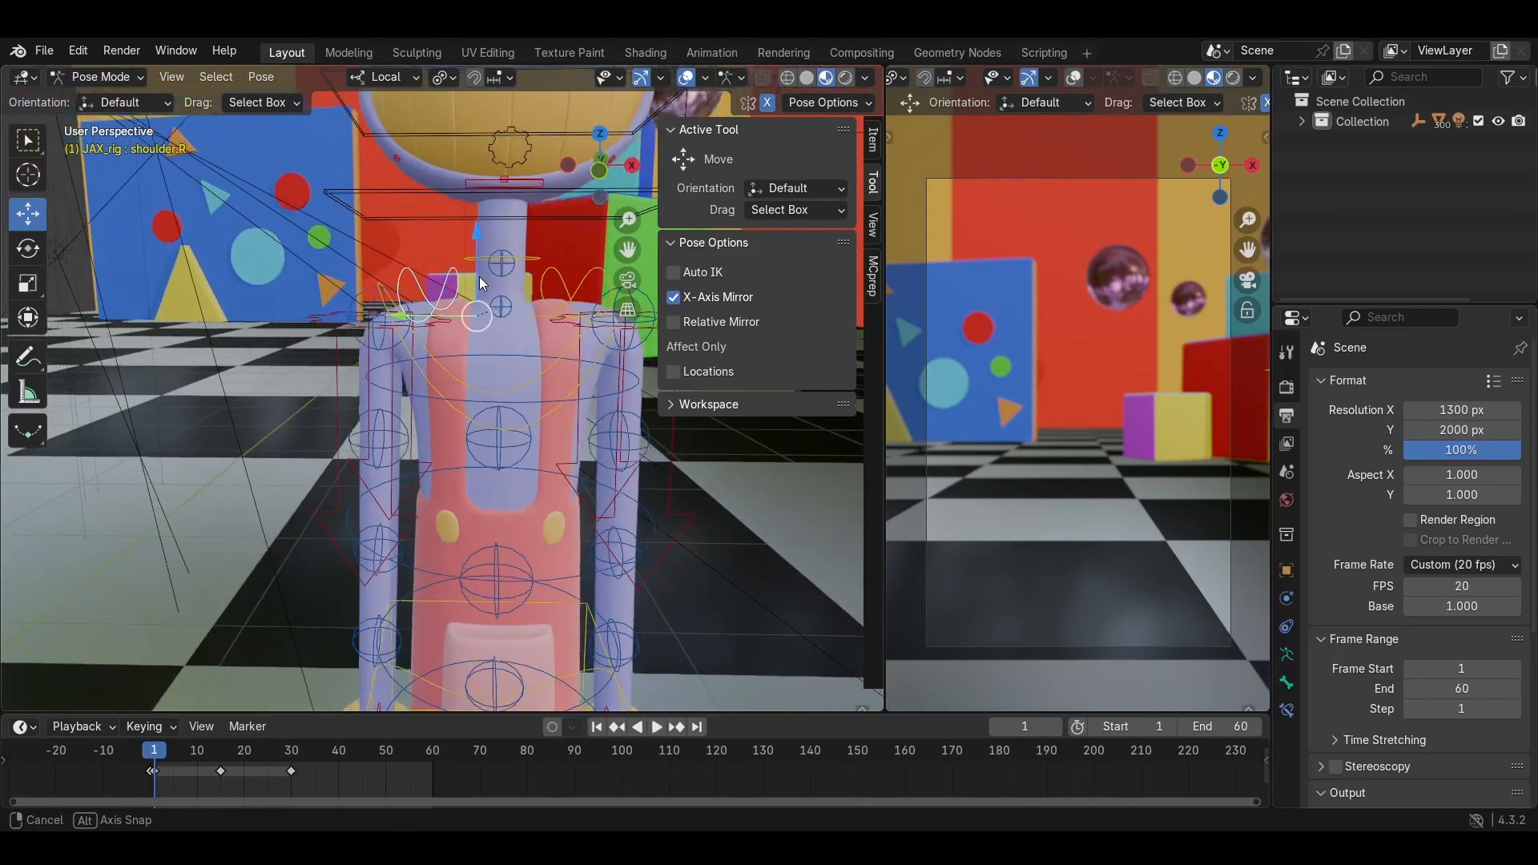
scroll(479, 276, "up", 3)
key("r")
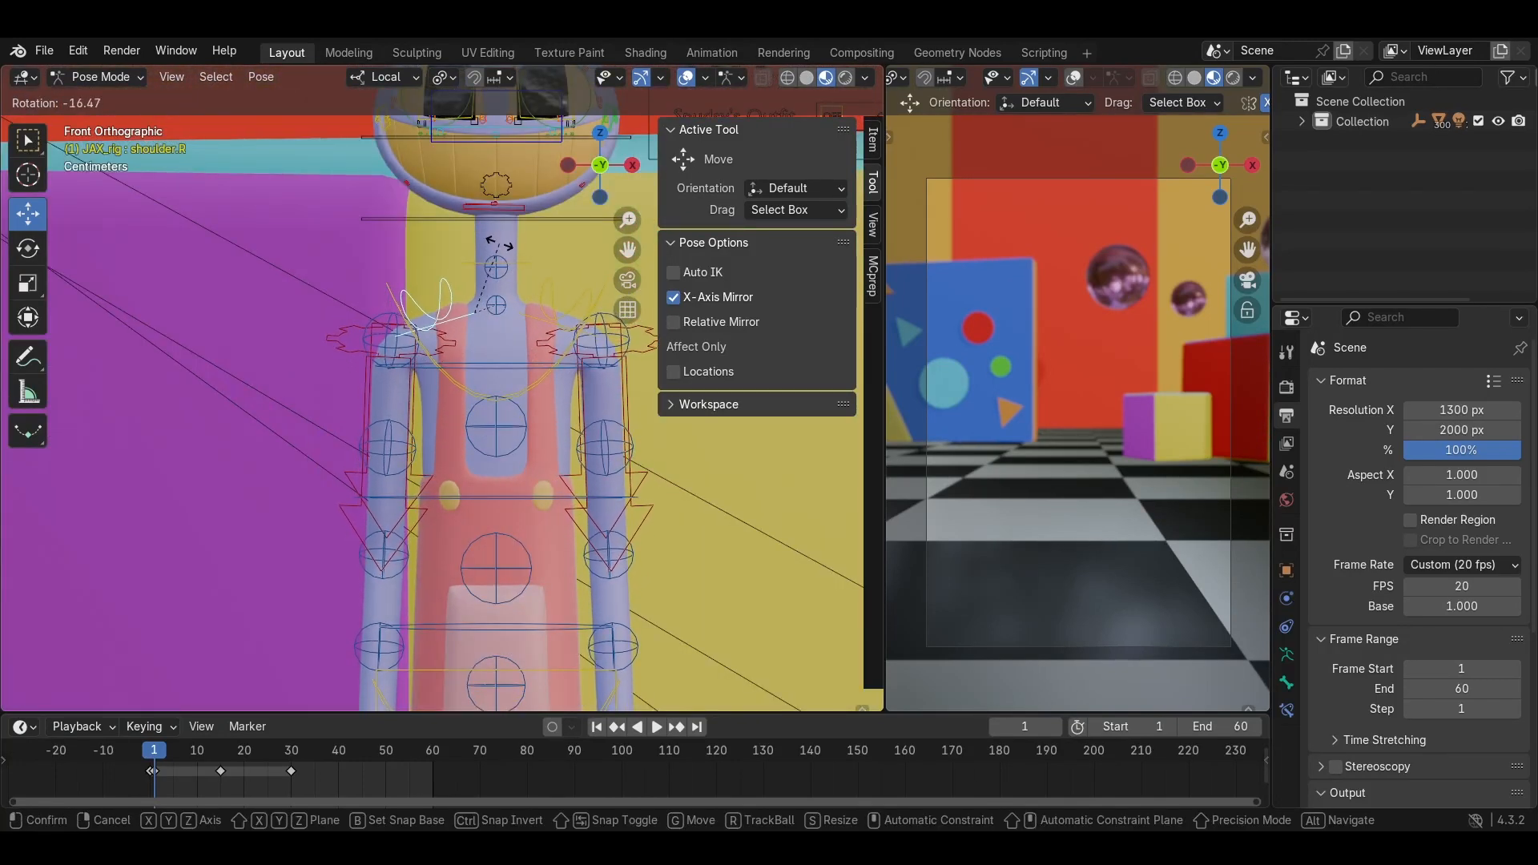
left_click(502, 247)
Select the right hand's IK control and move it slightly downward to straighten the bent arms.
scroll(473, 364, "down", 3)
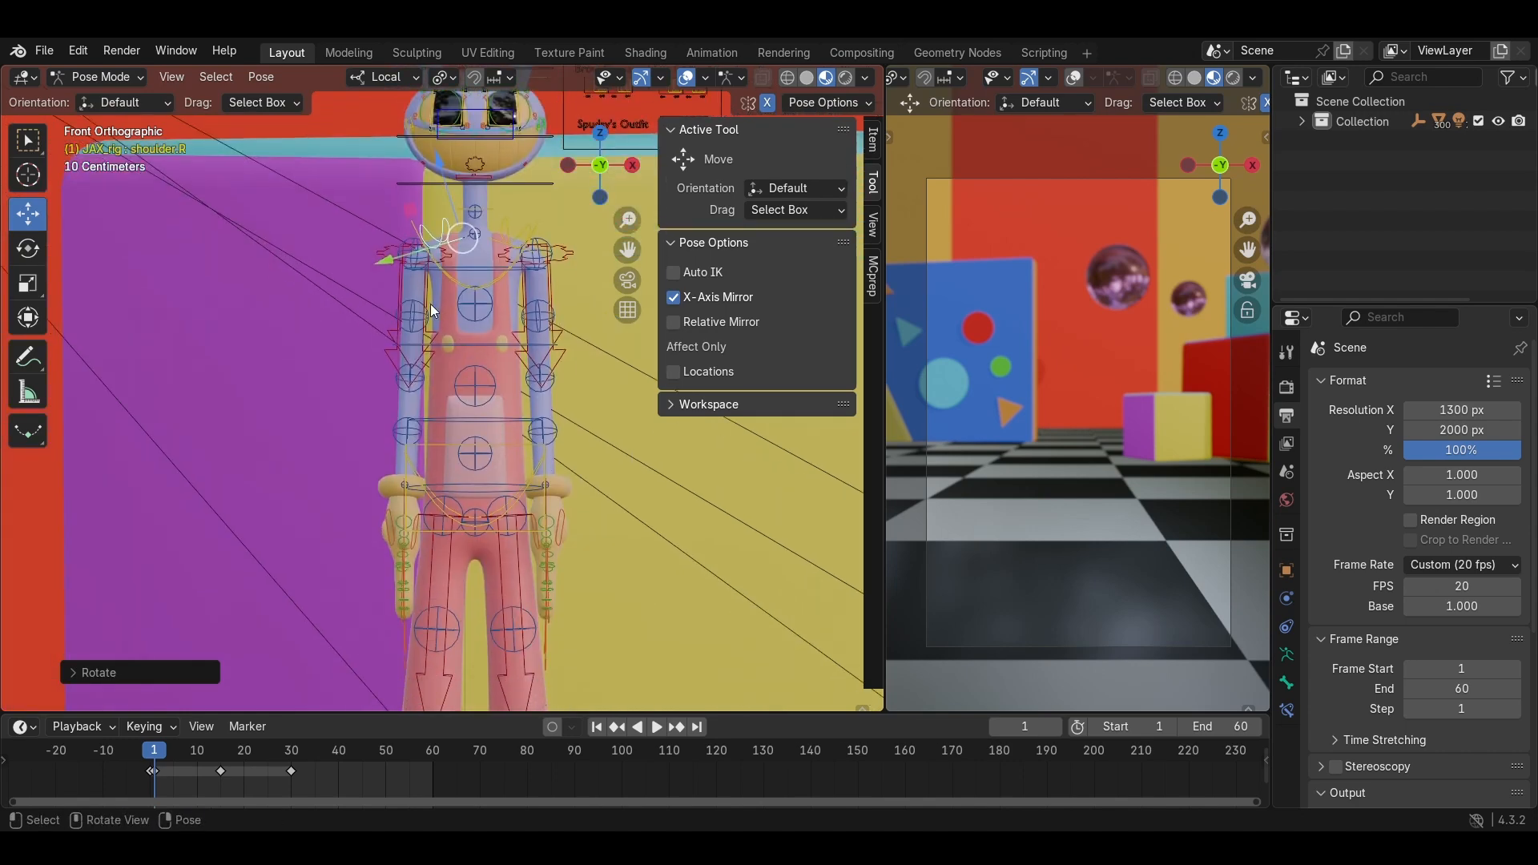
middle_click_drag(431, 304, 544, 435)
scroll(519, 419, "up", 4)
left_click(501, 445)
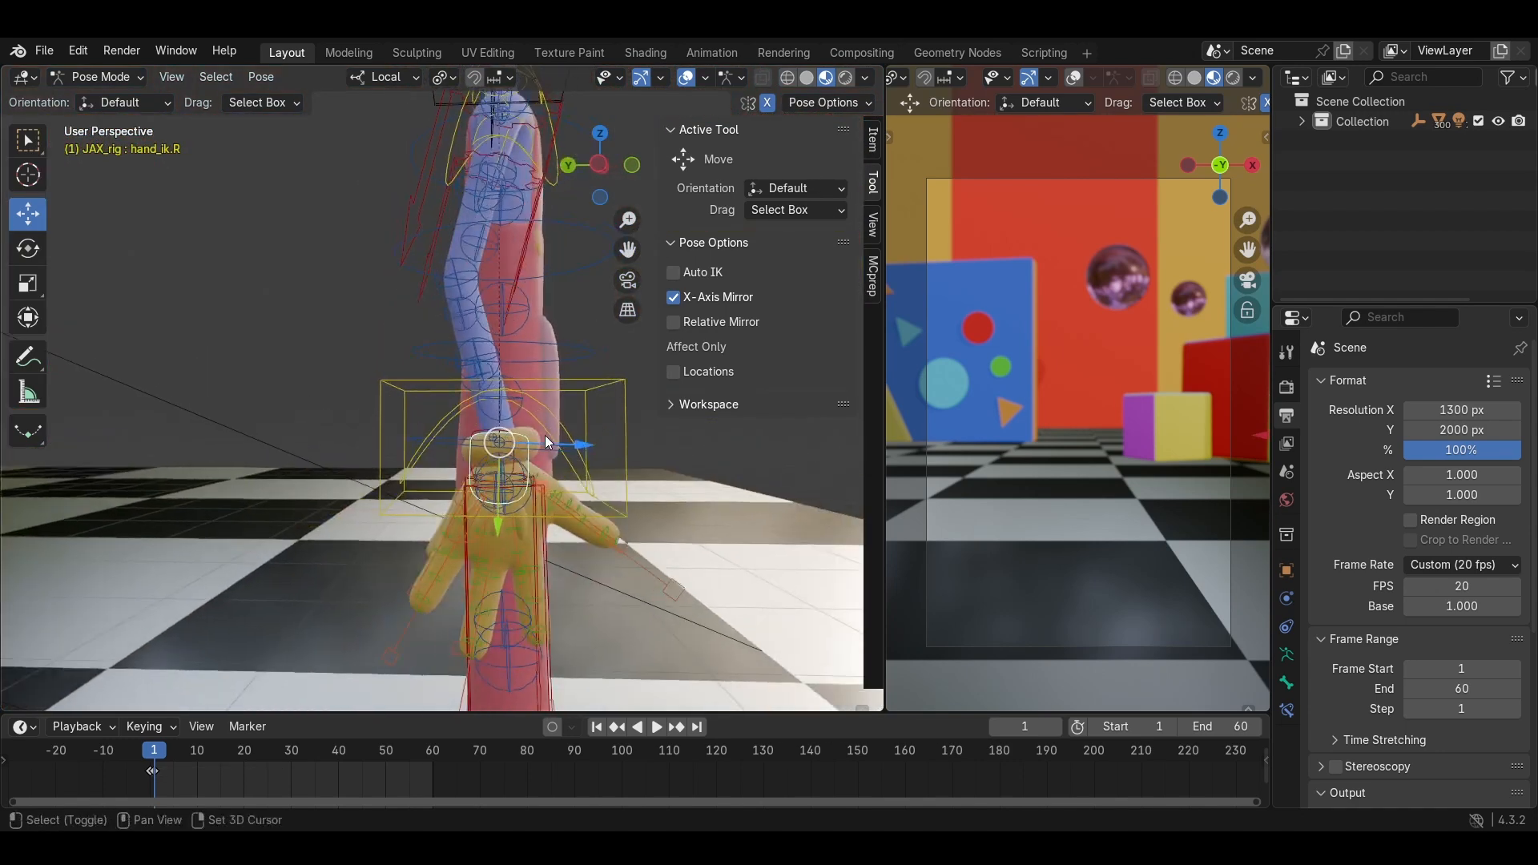
key("g")
left_click_drag(508, 508, 509, 515)
middle_click_drag(508, 515, 380, 461)
scroll(379, 461, "down", 5)
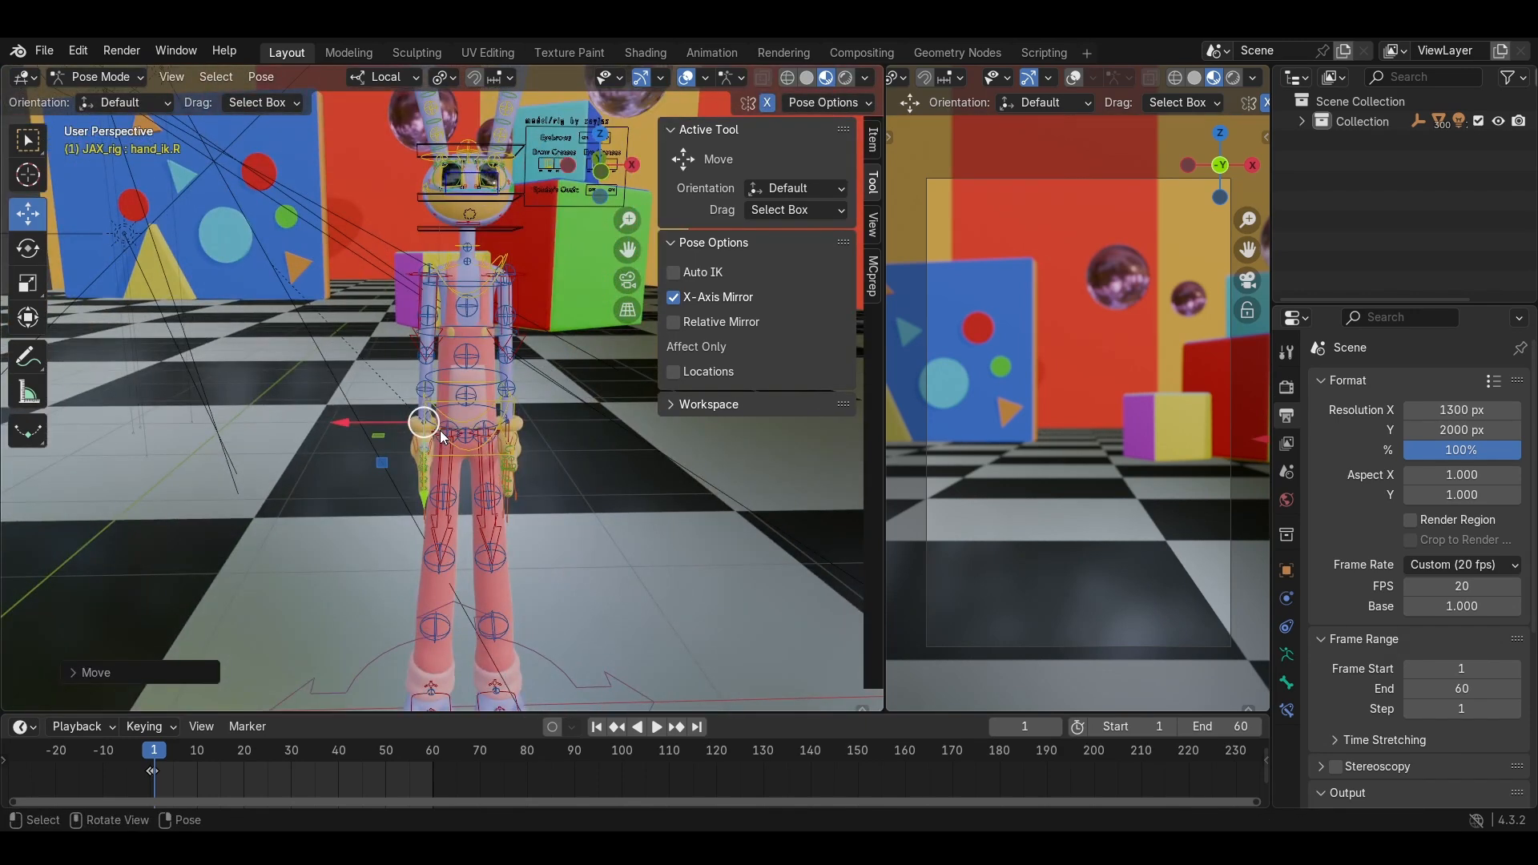
Select all of the rig's controls, keyframe the lowered-arm pose at frame 1, and clear the selection.
key("a")
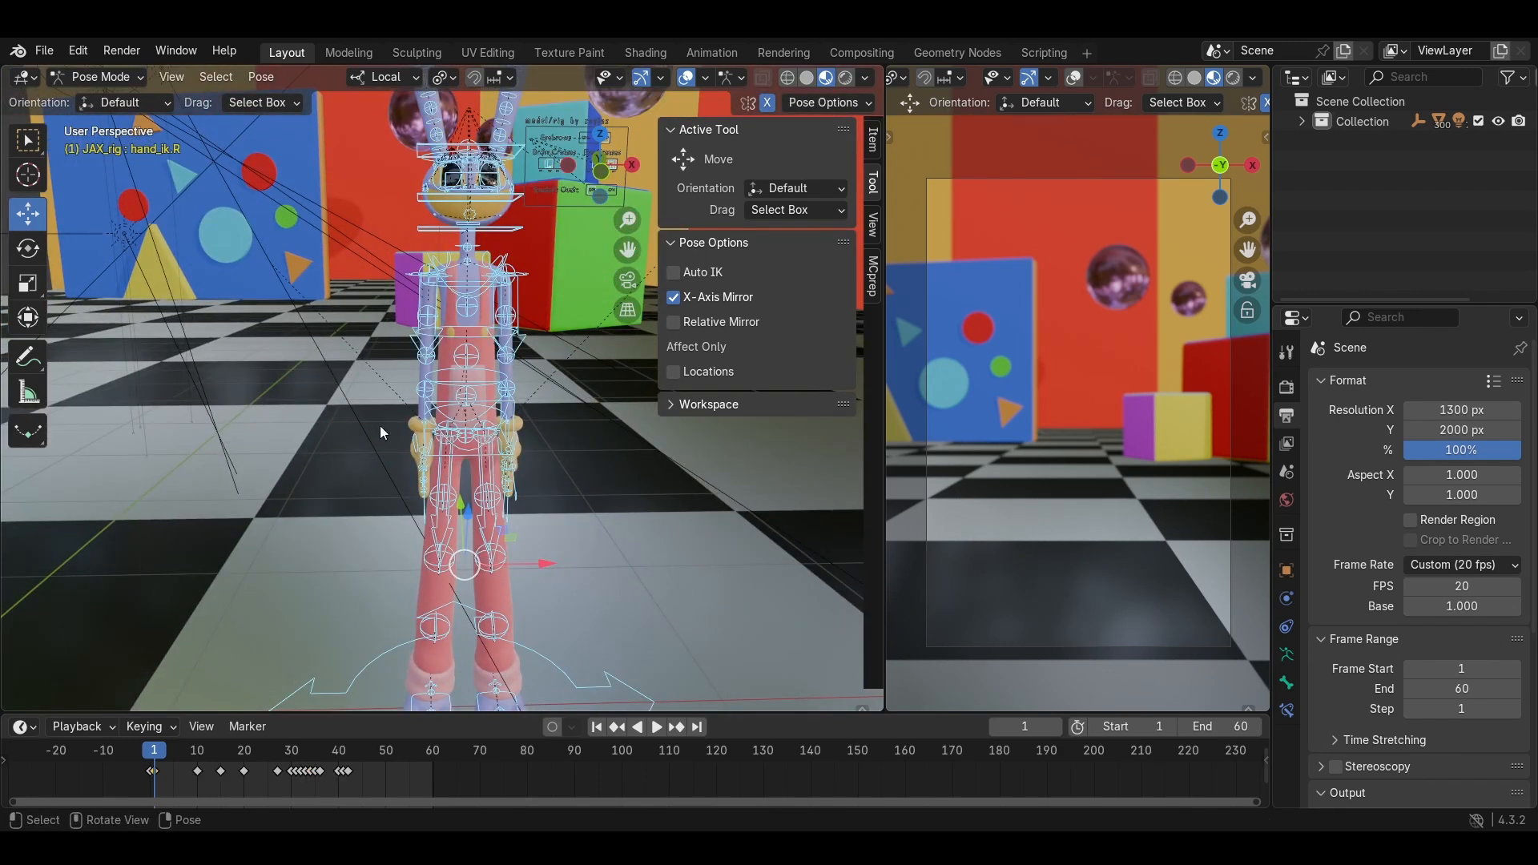
left_click(295, 404)
scroll(296, 403, "down", 5)
mouse_move(295, 464)
middle_mouse_down()
mouse_move(290, 450)
mouse_move(411, 439)
mouse_move(450, 402)
mouse_move(340, 466)
mouse_move(271, 469)
middle_mouse_up()
scroll(412, 439, "up", 4)
left_click(447, 387)
scroll(271, 469, "down", 5)
left_click(220, 691)
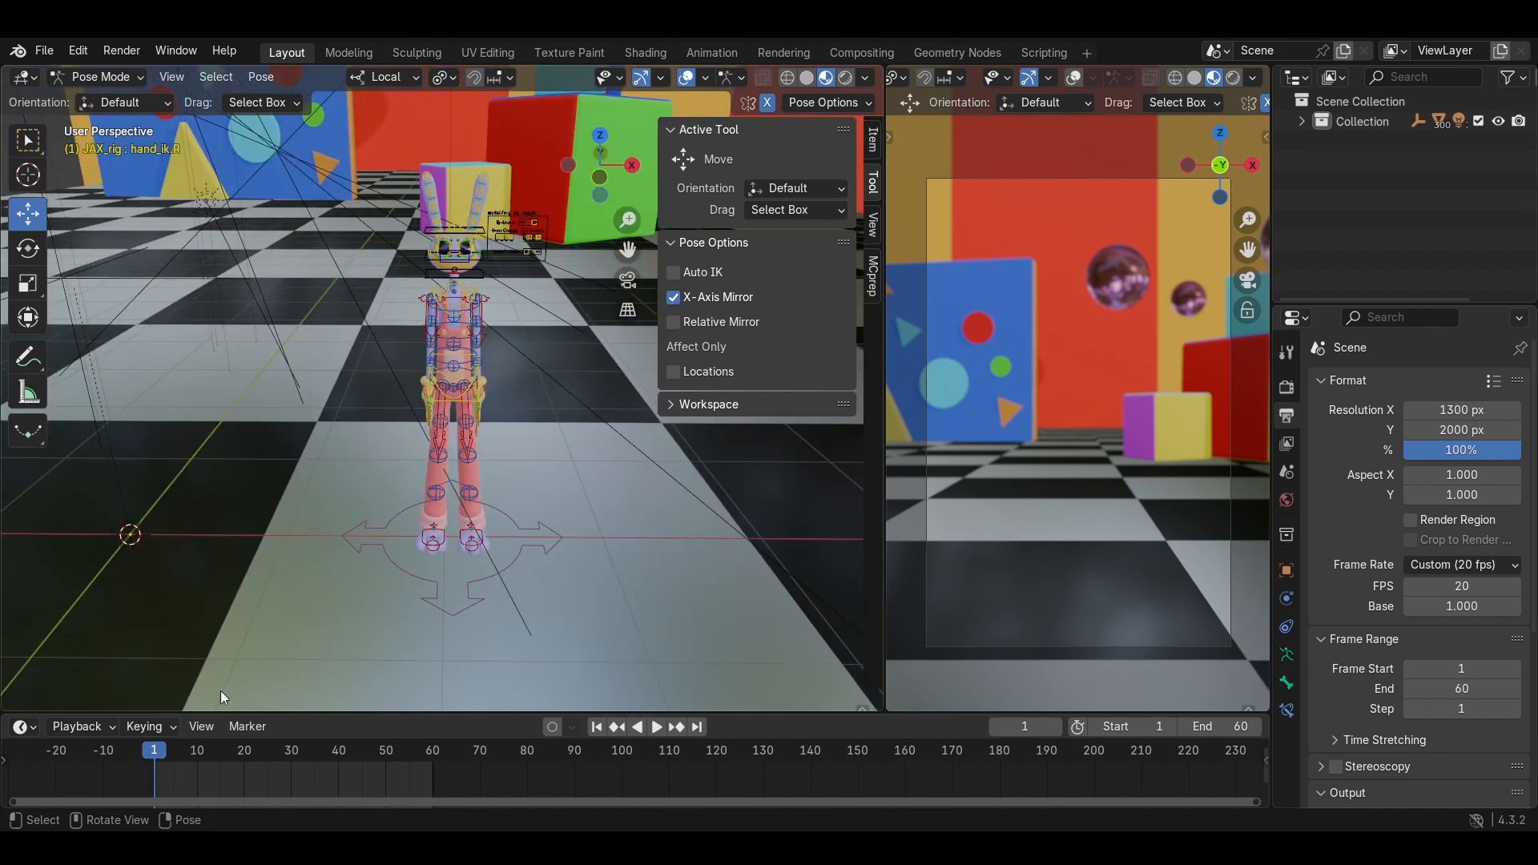
Replay the walk and scrub between frames 22 and 39 to check the lowered arms throughout the motion.
key("space")
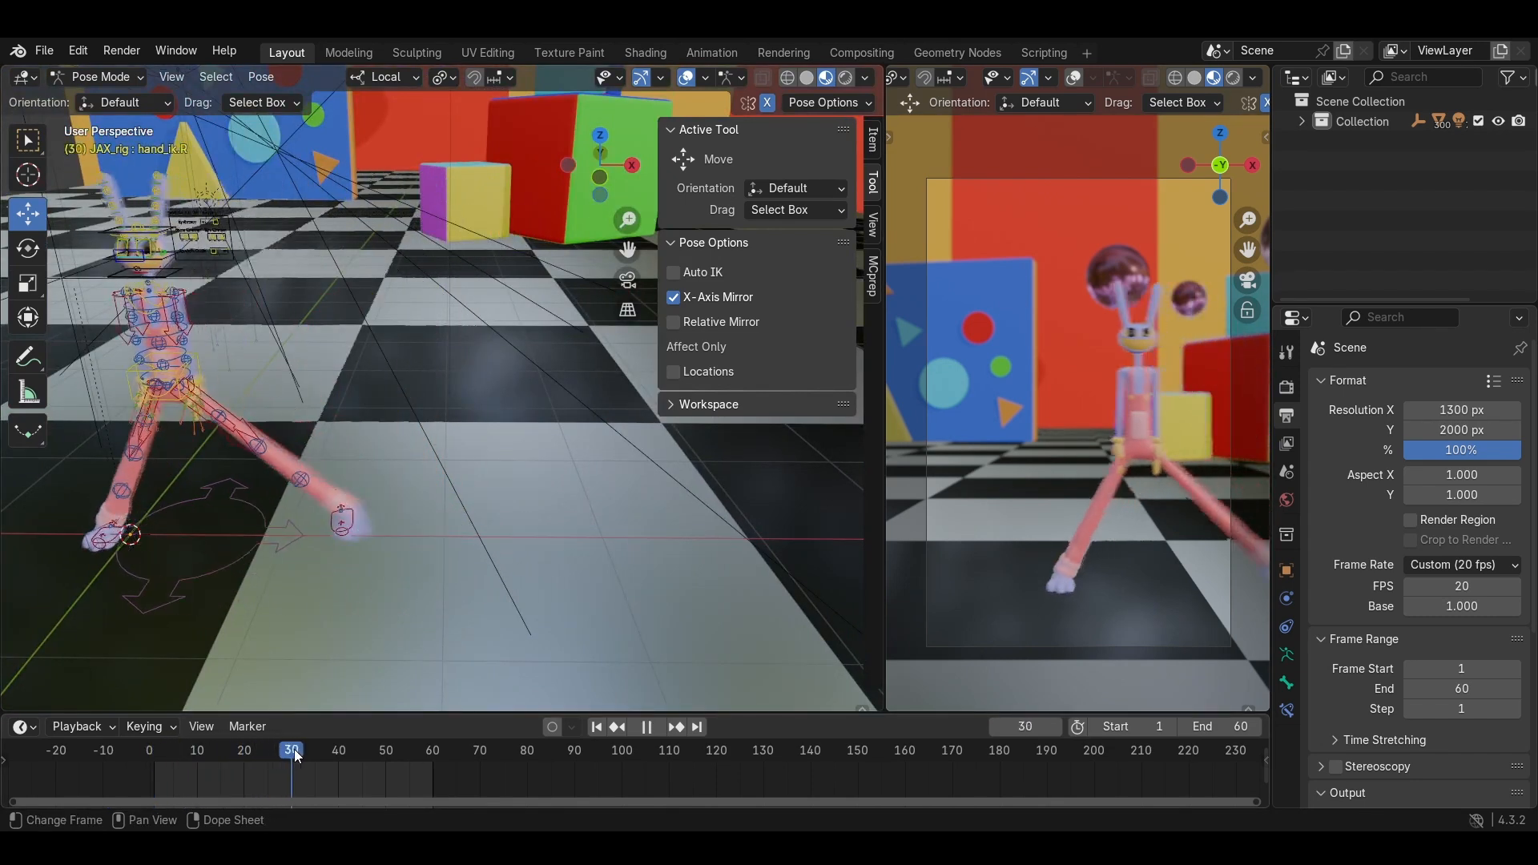
key("space")
left_click_drag(295, 748, 334, 751)
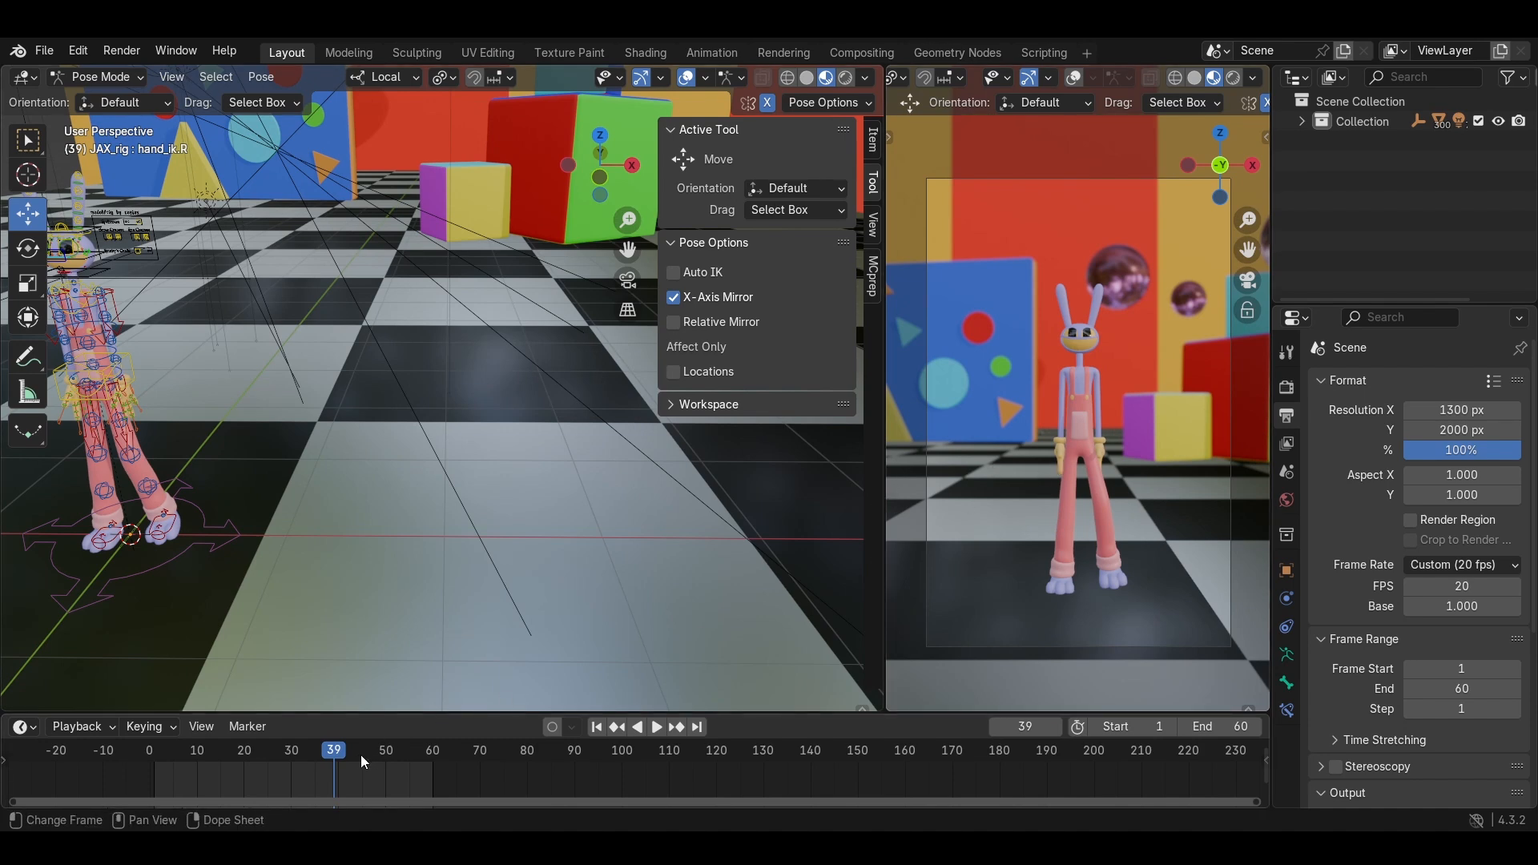
left_click_drag(337, 751, 253, 771)
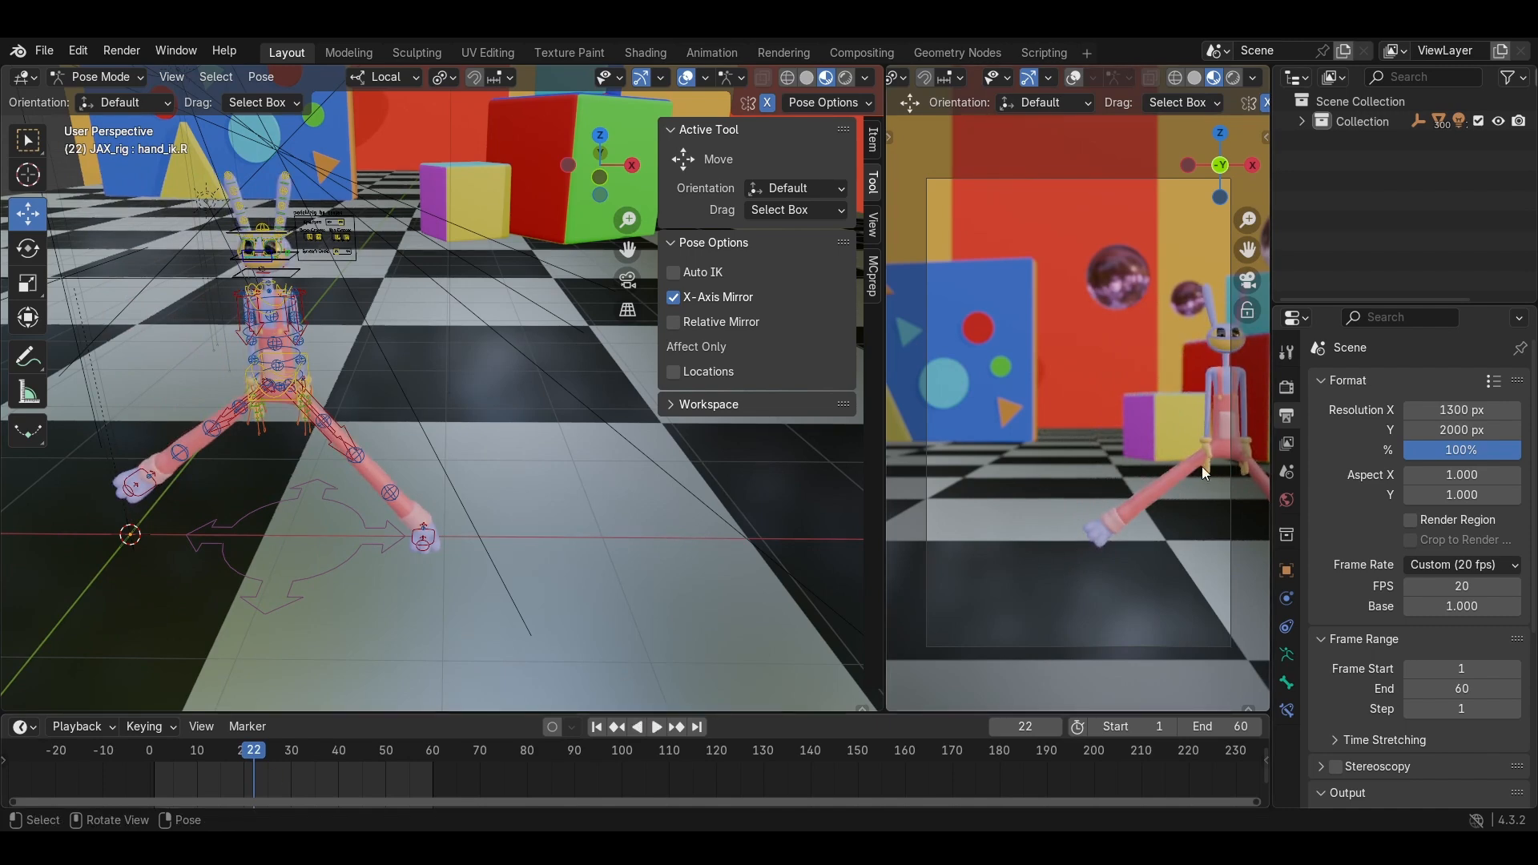
Select the right hand's IK control and scrub and replay the walk between frames 3 and 22, checking the arms from the front and side.
scroll(1205, 465, "up", 3)
scroll(1210, 463, "down", 3)
middle_click_drag(299, 438, 554, 436, "shift")
scroll(393, 488, "up", 5)
scroll(553, 437, "up", 3)
middle_click_drag(425, 469, 373, 474)
left_click(454, 469)
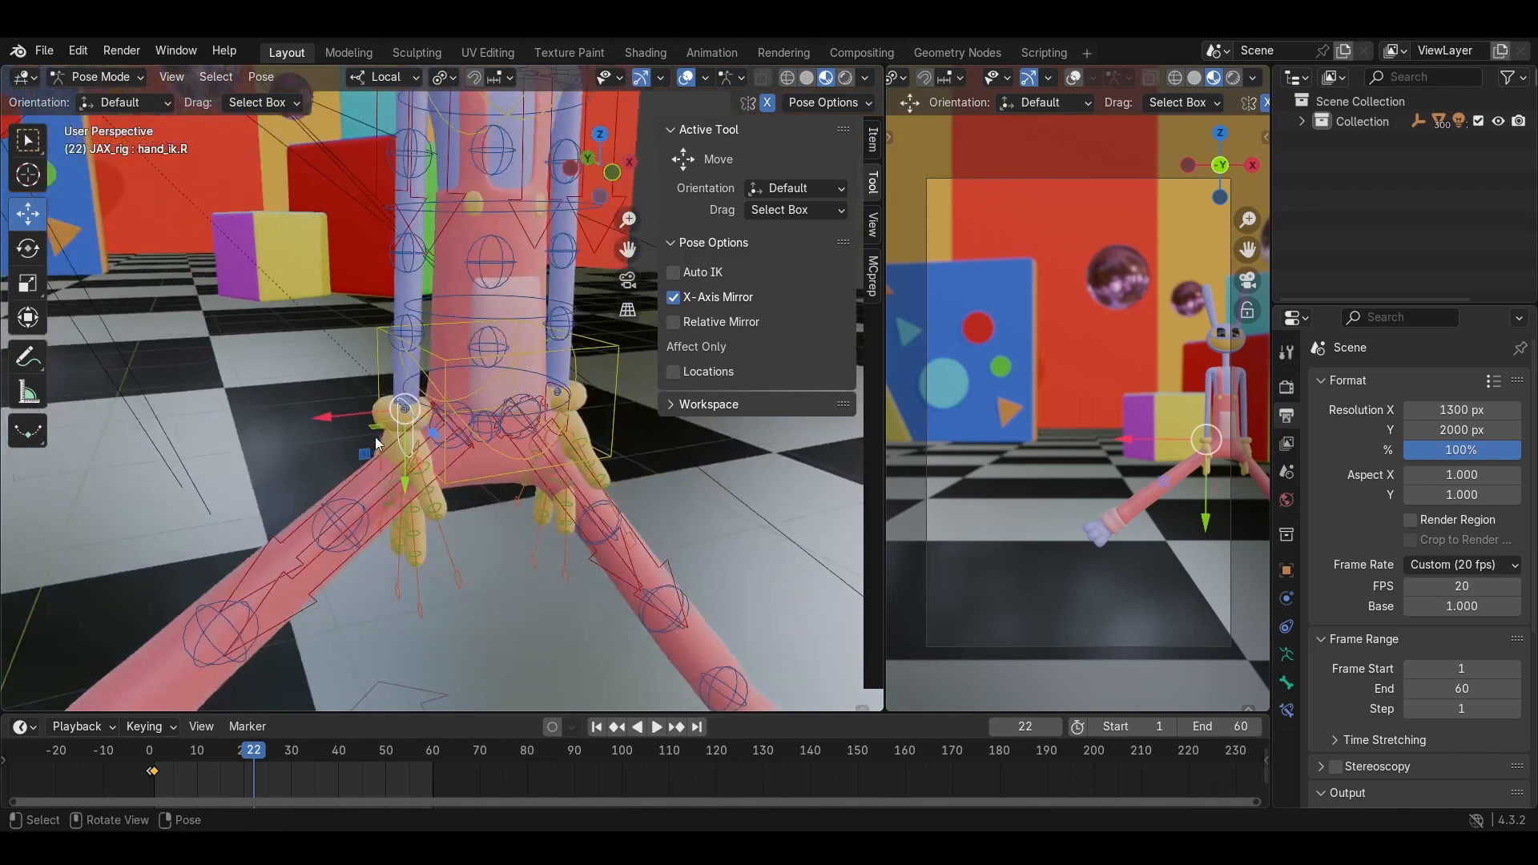
left_click(228, 761)
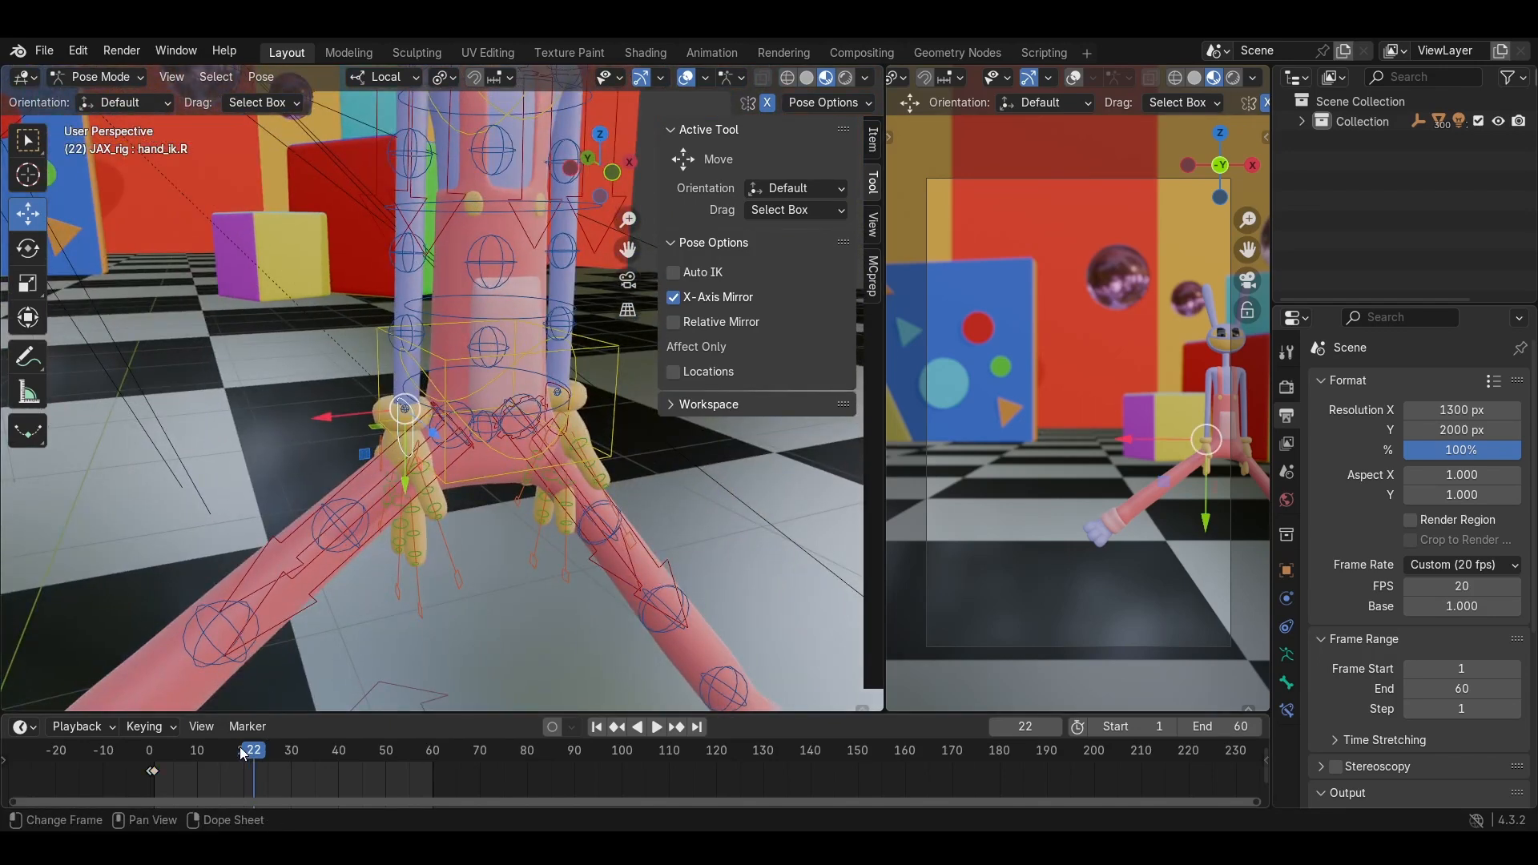
left_click_drag(242, 749, 209, 756)
scroll(464, 573, "down", 3)
middle_click_drag(588, 485, 468, 526, "shift")
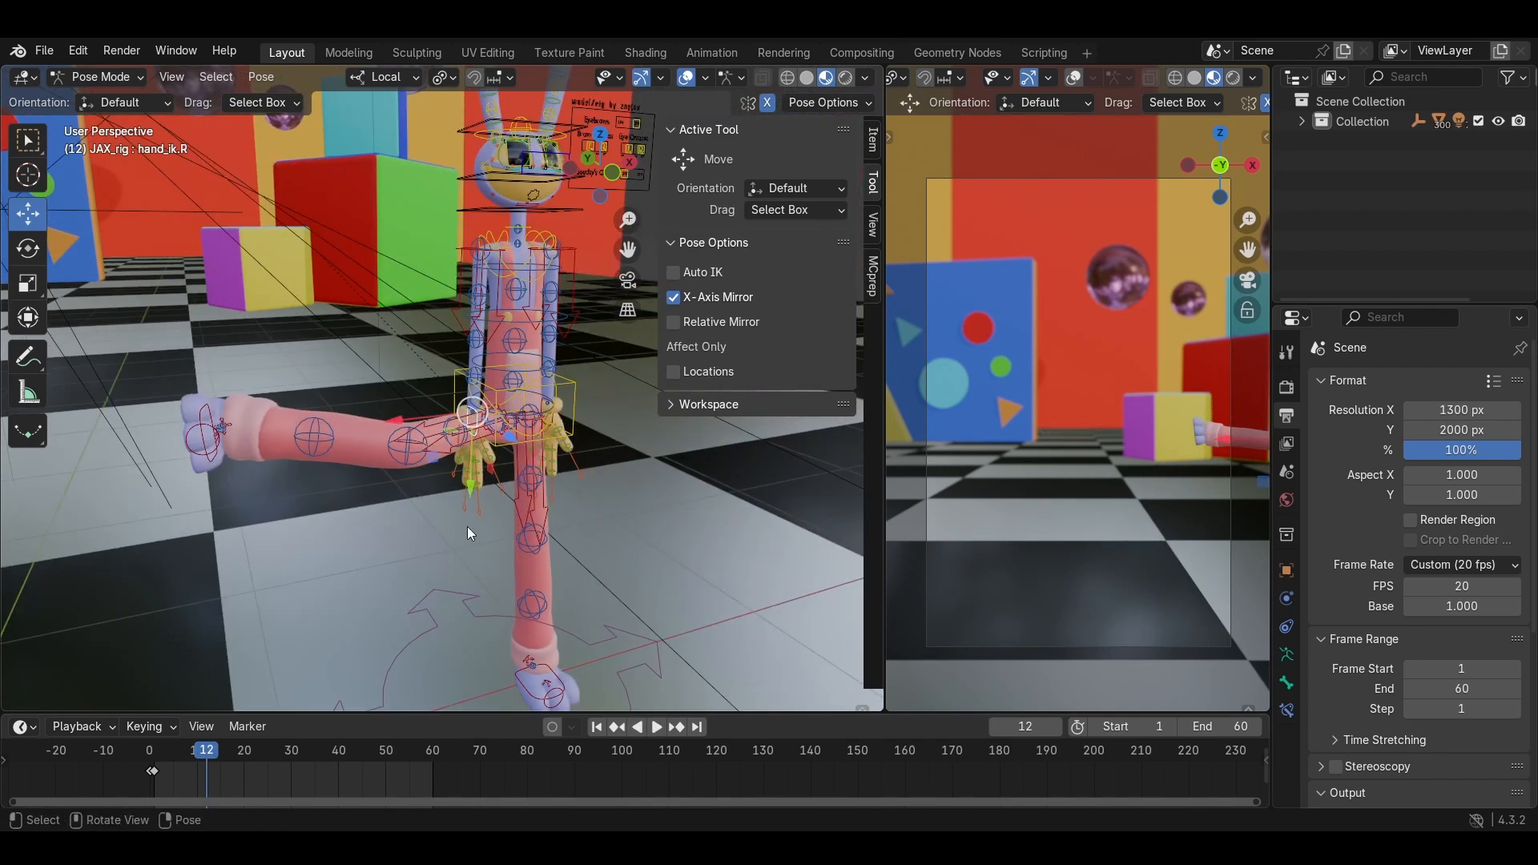
middle_click_drag(360, 490, 465, 470)
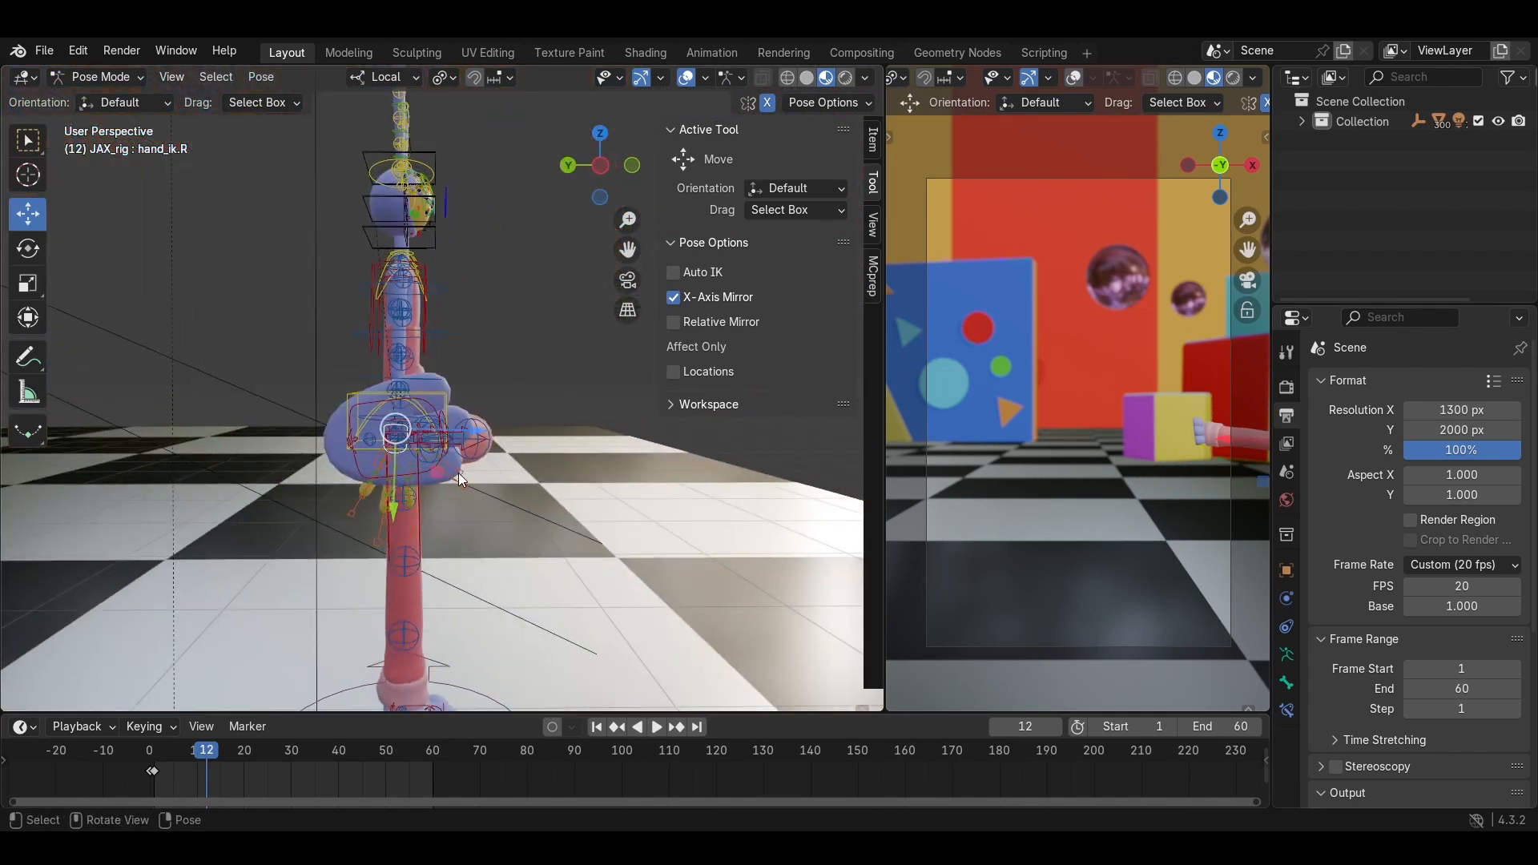
mouse_move(458, 472)
middle_mouse_down()
mouse_move(271, 498)
mouse_move(535, 465)
mouse_move(481, 471)
middle_mouse_up()
scroll(379, 557, "down", 1)
left_click_drag(181, 757, 169, 761)
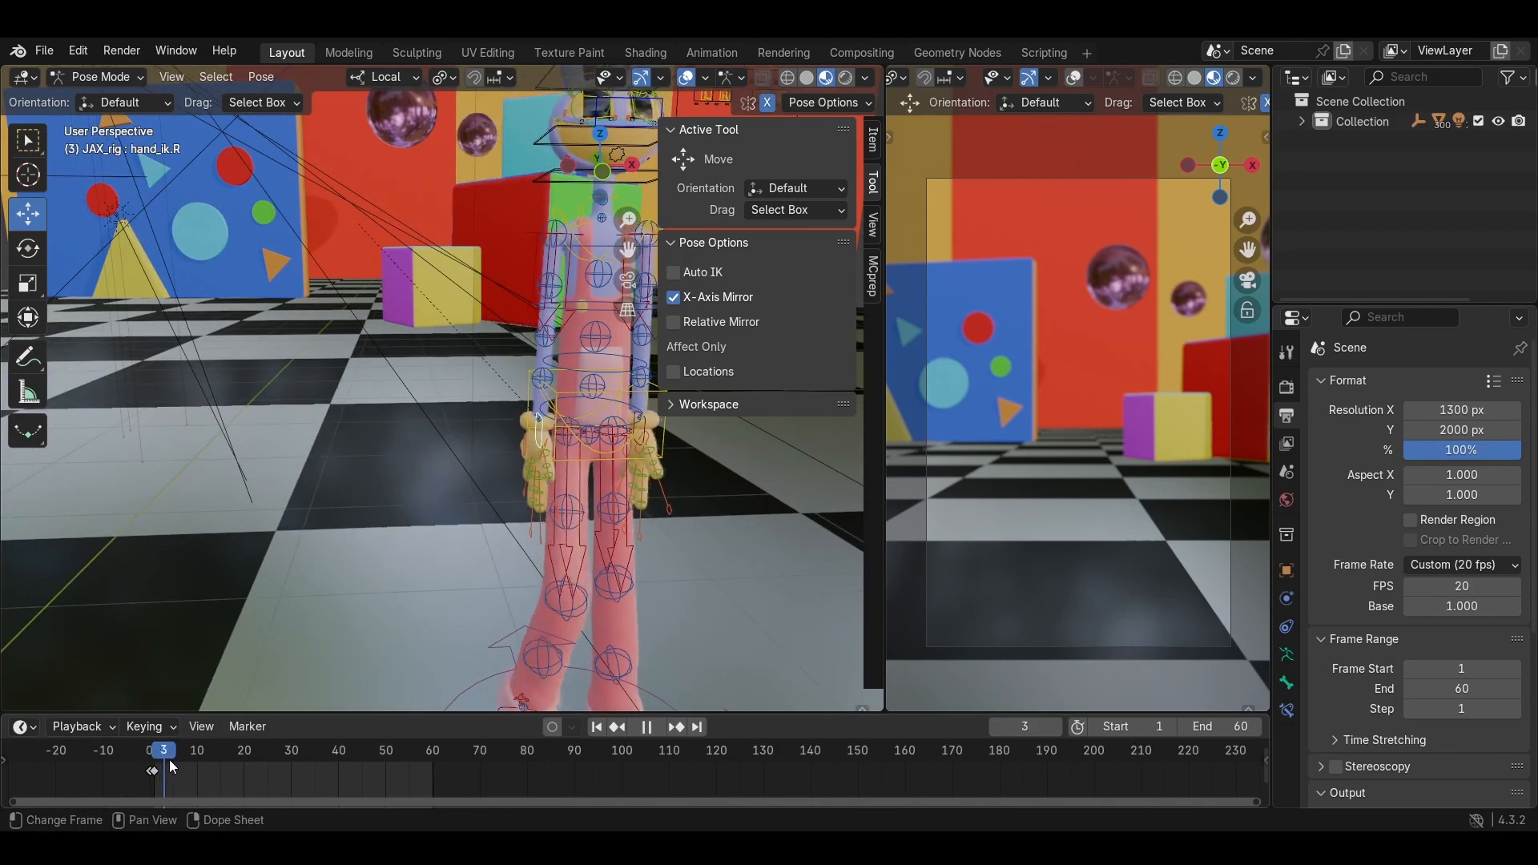
key("space")
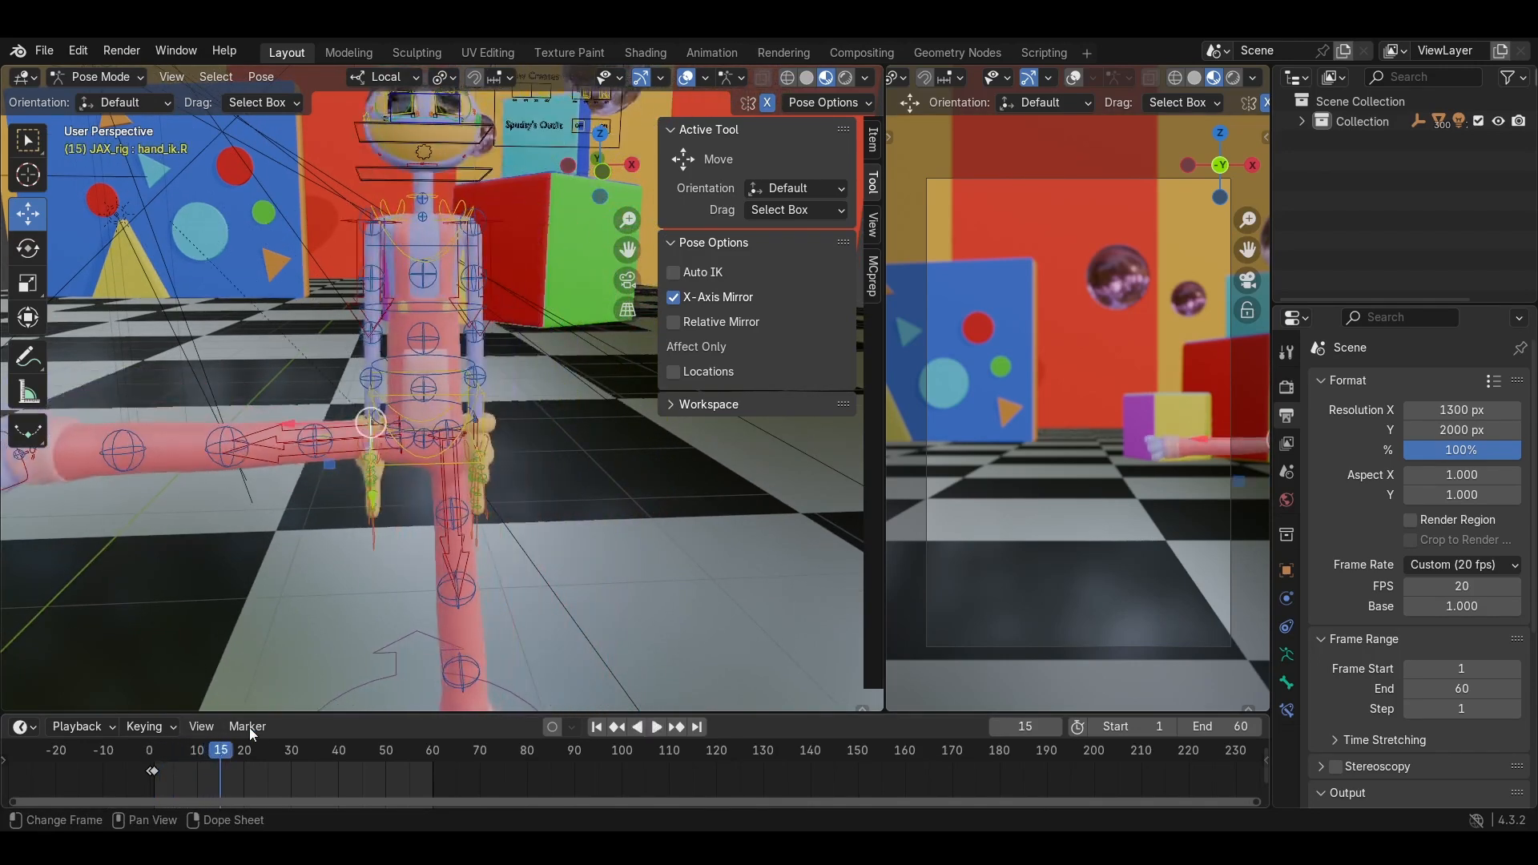
With the animation at frame 15, select the spine control in the middle of the torso.
middle_click_drag(360, 498, 396, 306)
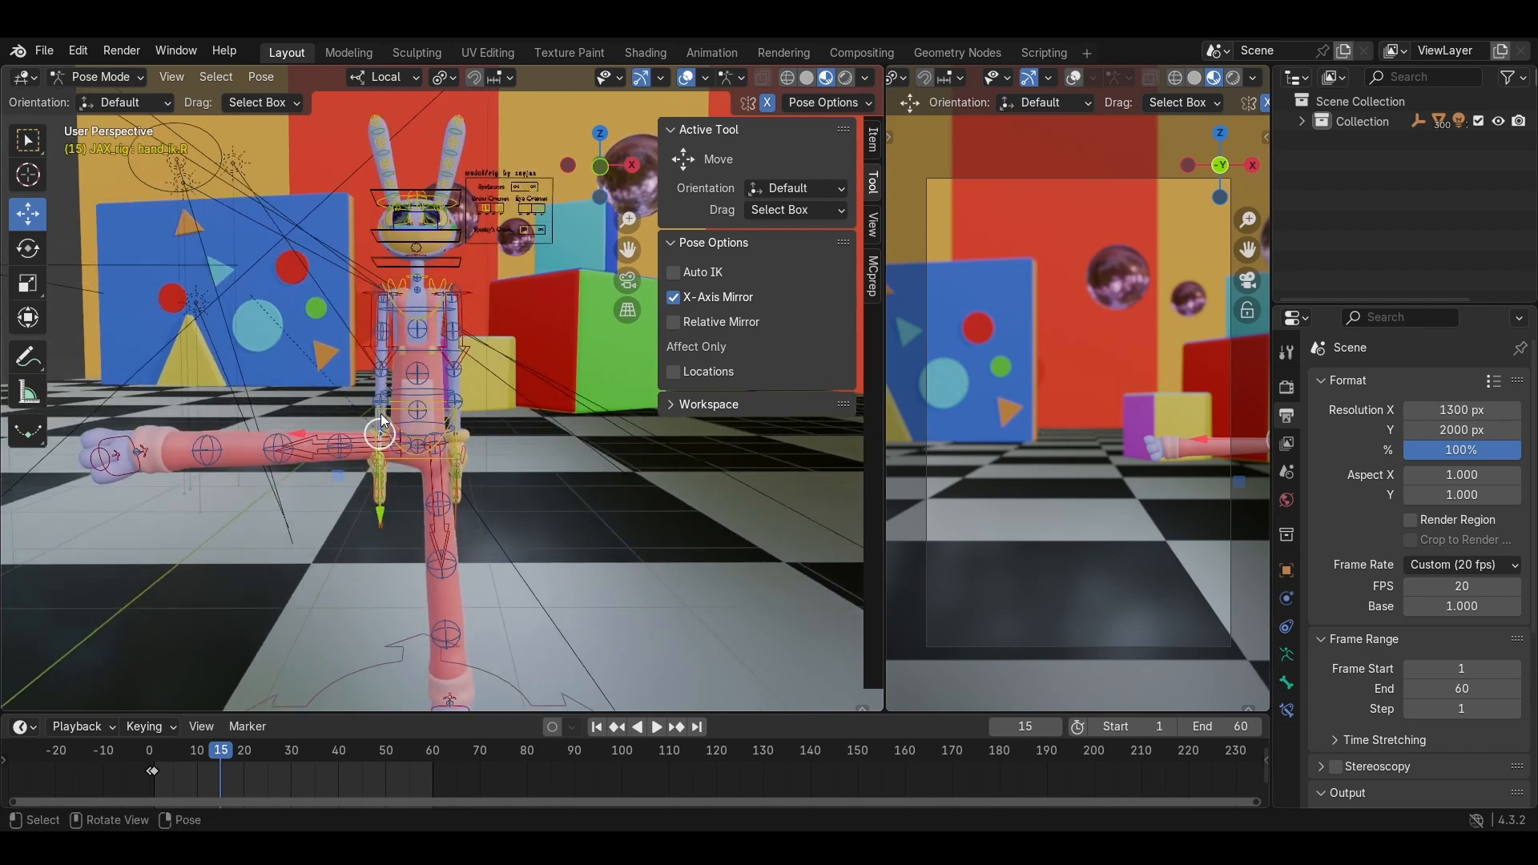
scroll(493, 446, "up", 2)
scroll(493, 446, "up", 3)
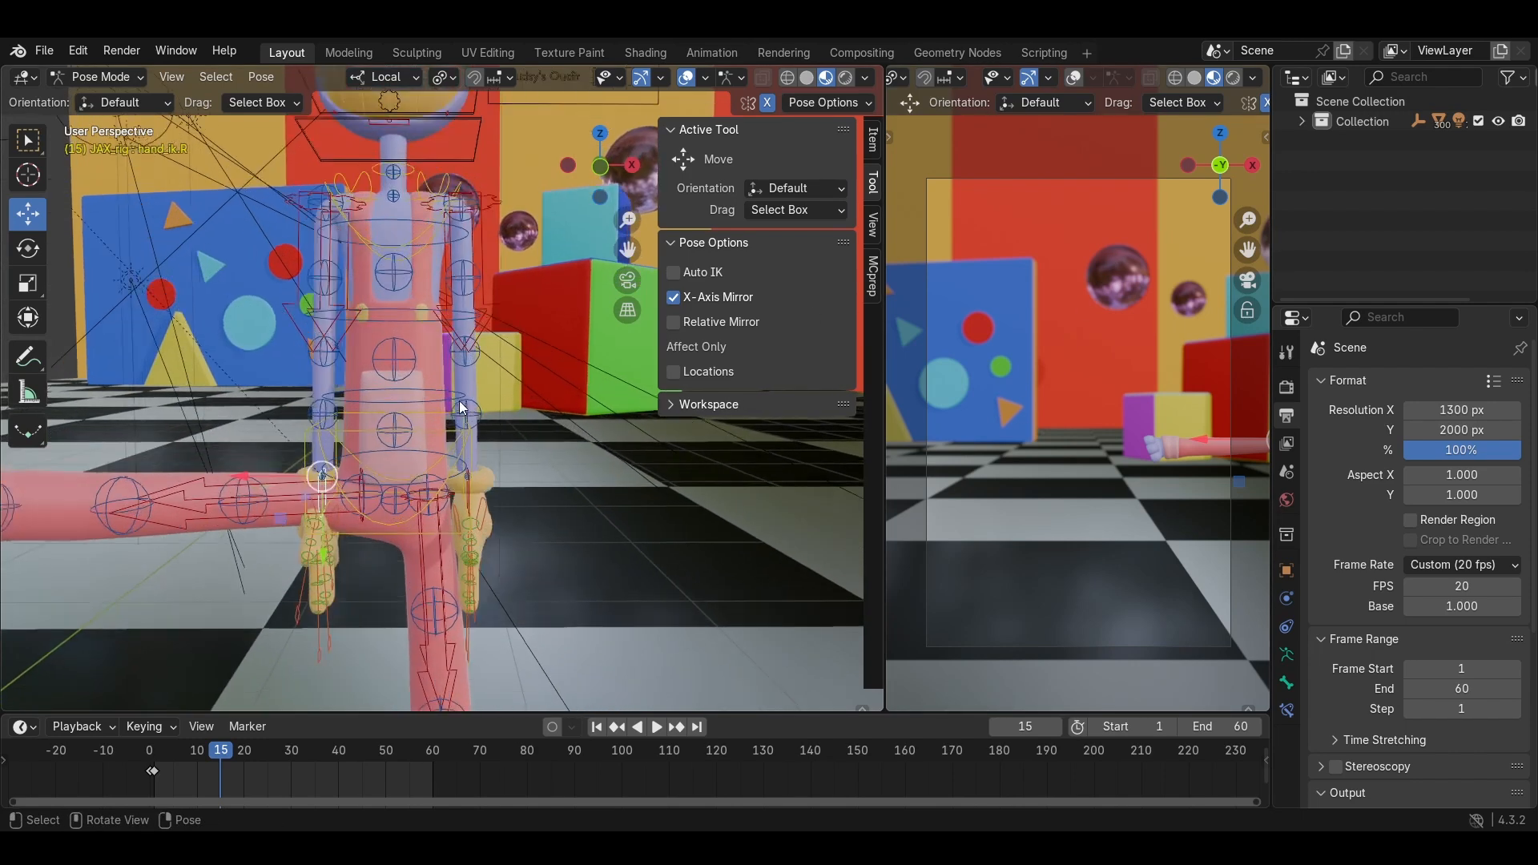
left_click(459, 400)
middle_click_drag(490, 428, 492, 487, "shift")
left_click(432, 376, "shift")
middle_click_drag(433, 376, 427, 463, "shift")
left_click(426, 561)
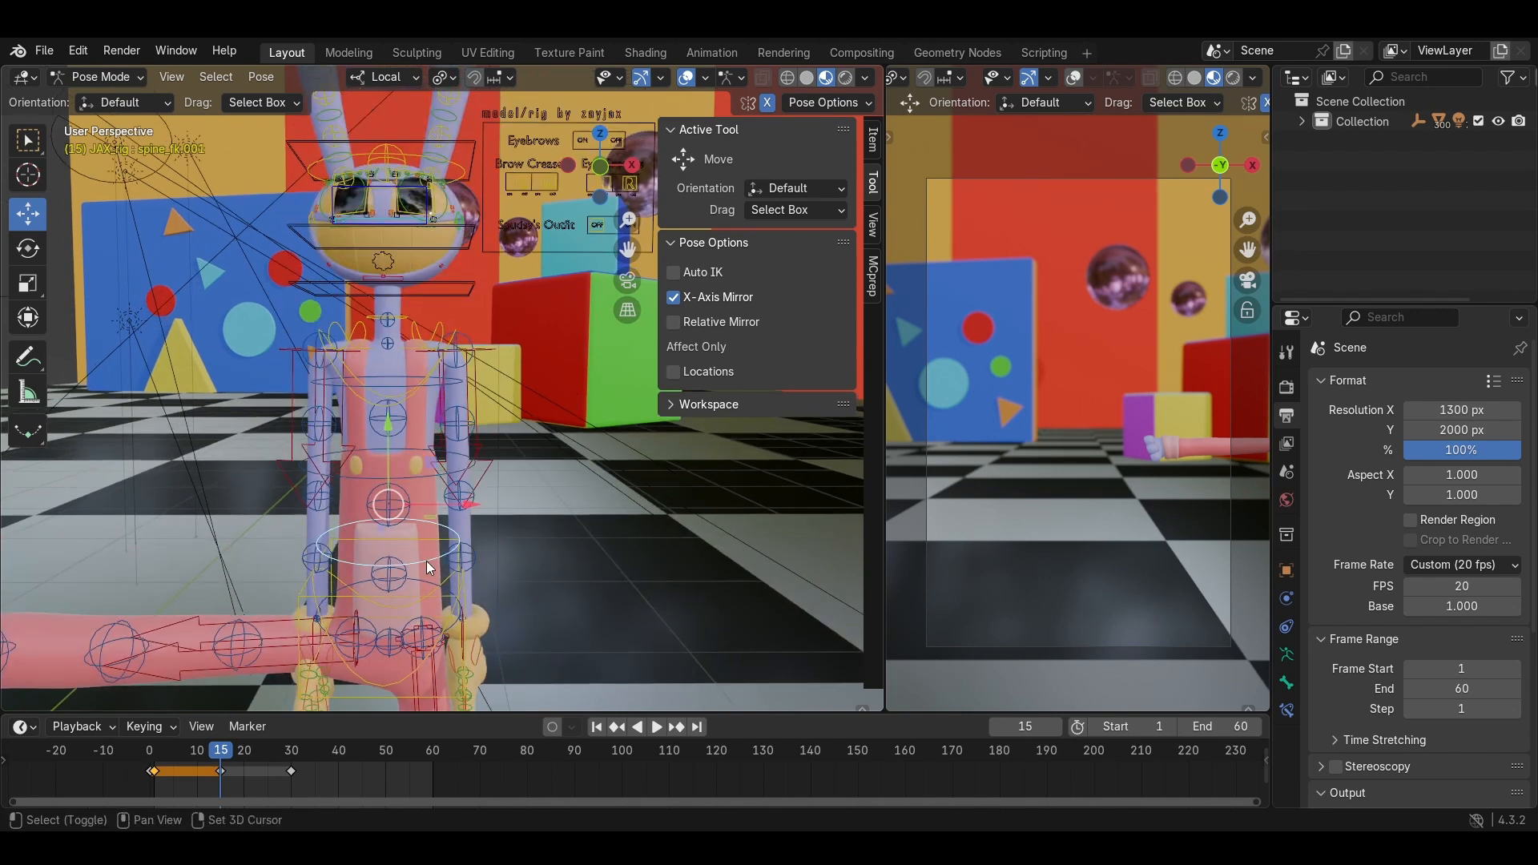
Try rotating the torso's spine control at frame 15 with the Rotate tool, and undo the rotation.
middle_click_drag(426, 560, 432, 470, "shift")
left_click(30, 249)
mouse_move(434, 350)
left_mouse_down()
mouse_move(473, 377)
mouse_move(442, 346)
left_mouse_up()
key("ctrl+z")
left_click(436, 368)
key("ctrl+z")
mouse_move(399, 466)
middle_mouse_down("shift")
mouse_move(398, 437)
mouse_move(478, 464)
mouse_move(524, 458)
mouse_move(383, 473)
middle_mouse_up("shift")
scroll(398, 435, "down", 3)
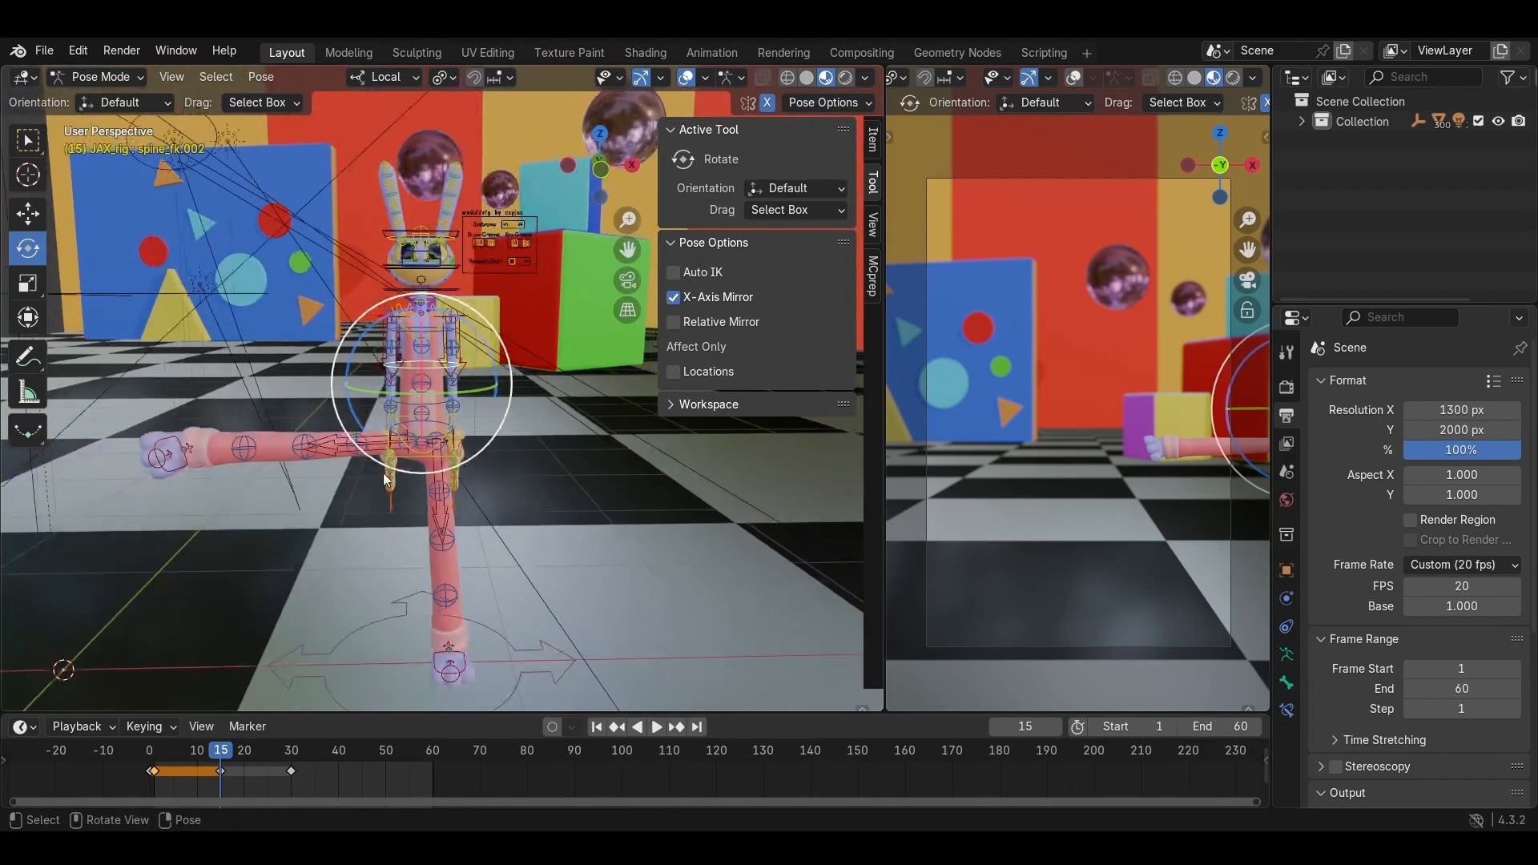
Delete the selected spine control's keyframe at frame 30.
left_click_drag(295, 773, 239, 778)
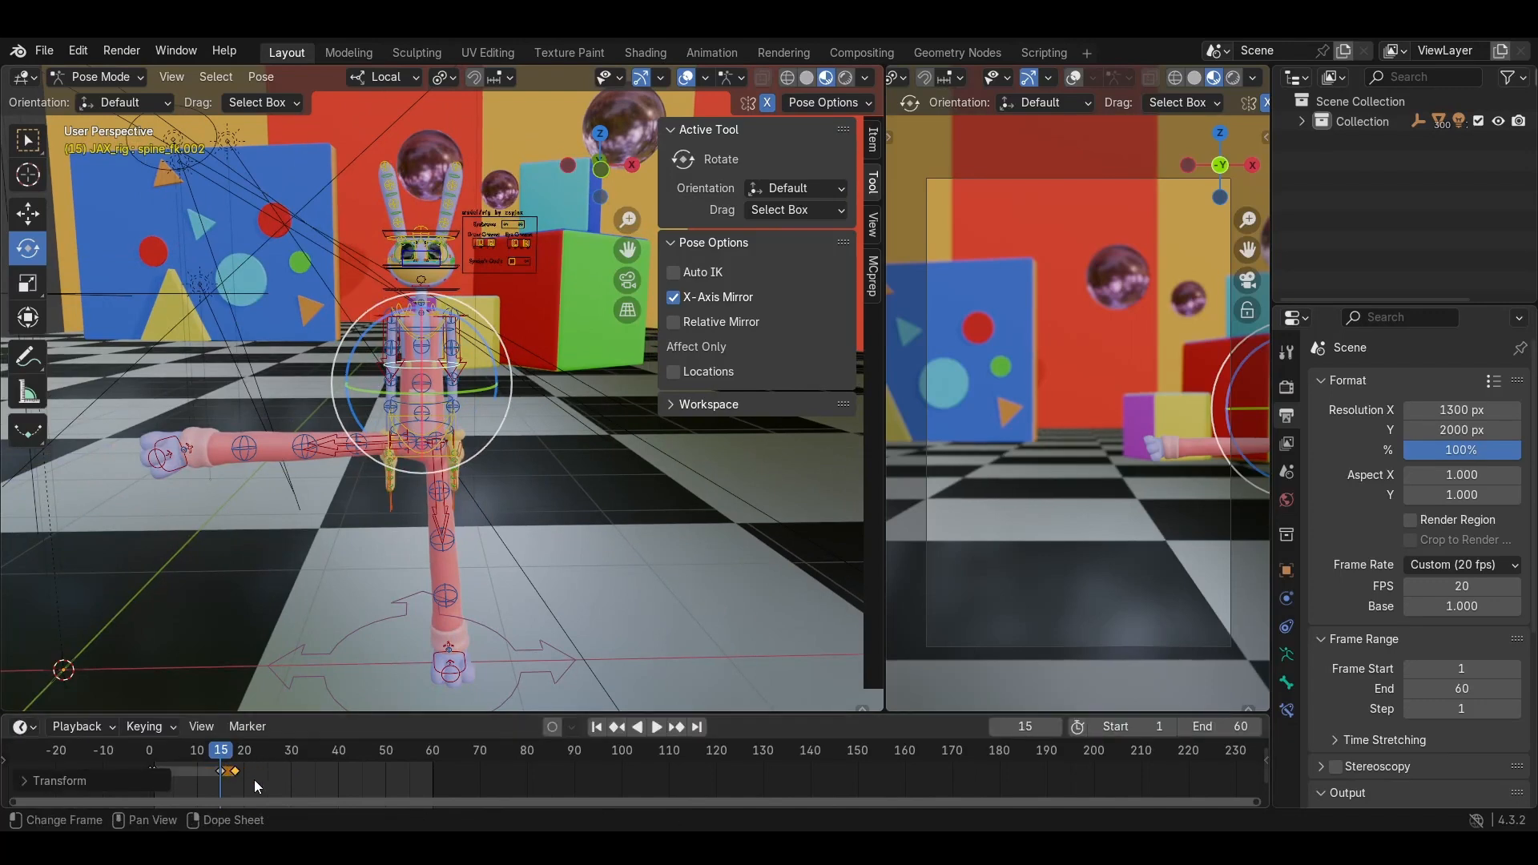
right_click(247, 783)
left_click(232, 770)
Advance the animation to frame 25, select the upper-torso spine control, and rotate it to lean the upper body sideways.
key("space")
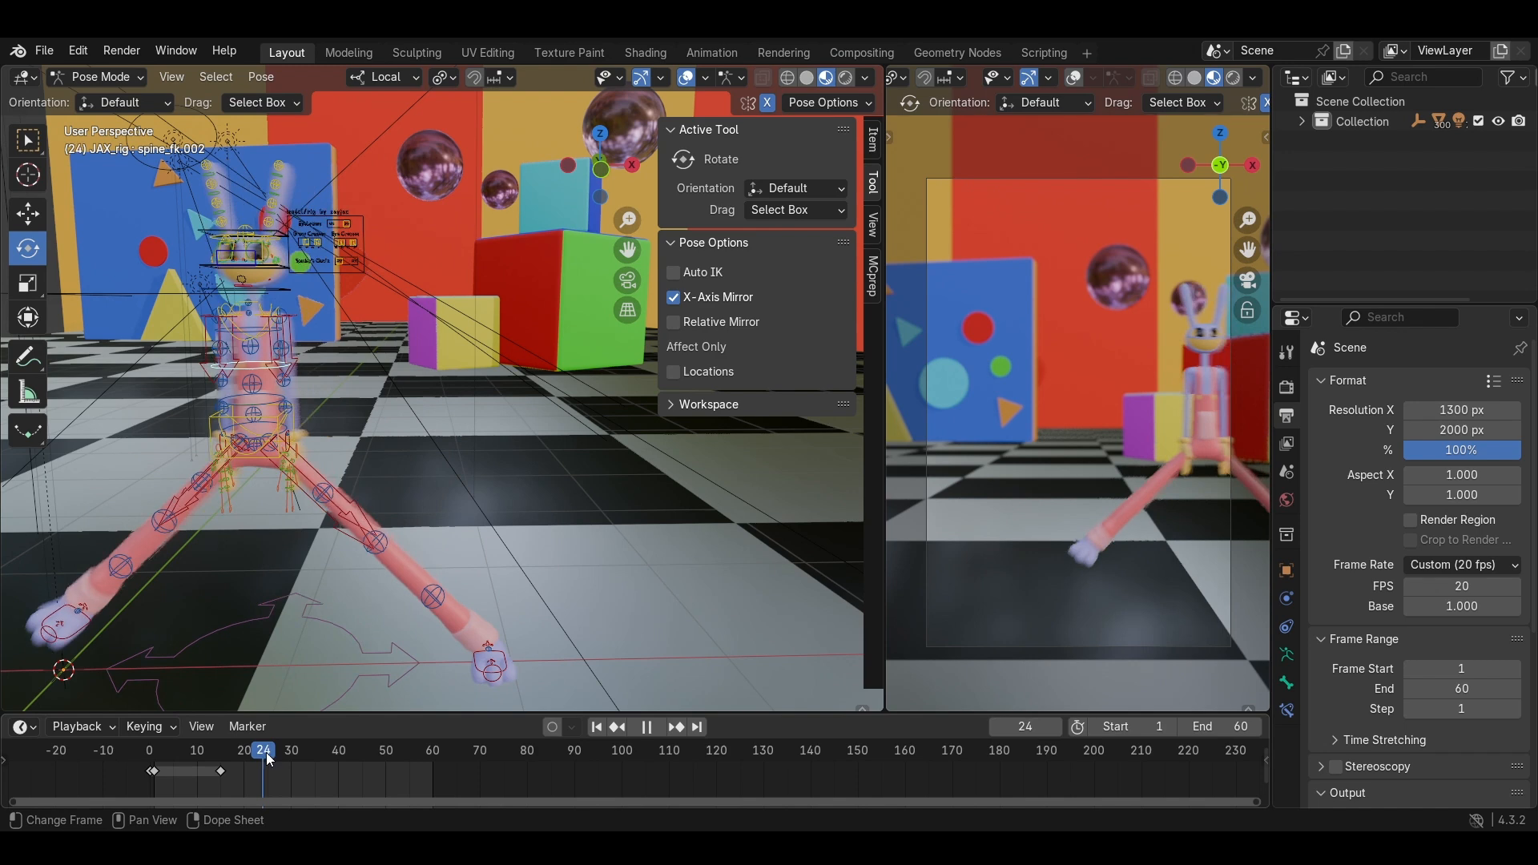
key("space")
middle_click_drag(305, 502, 491, 498, "shift")
scroll(492, 493, "up", 4)
middle_click_drag(469, 341, 467, 471, "shift")
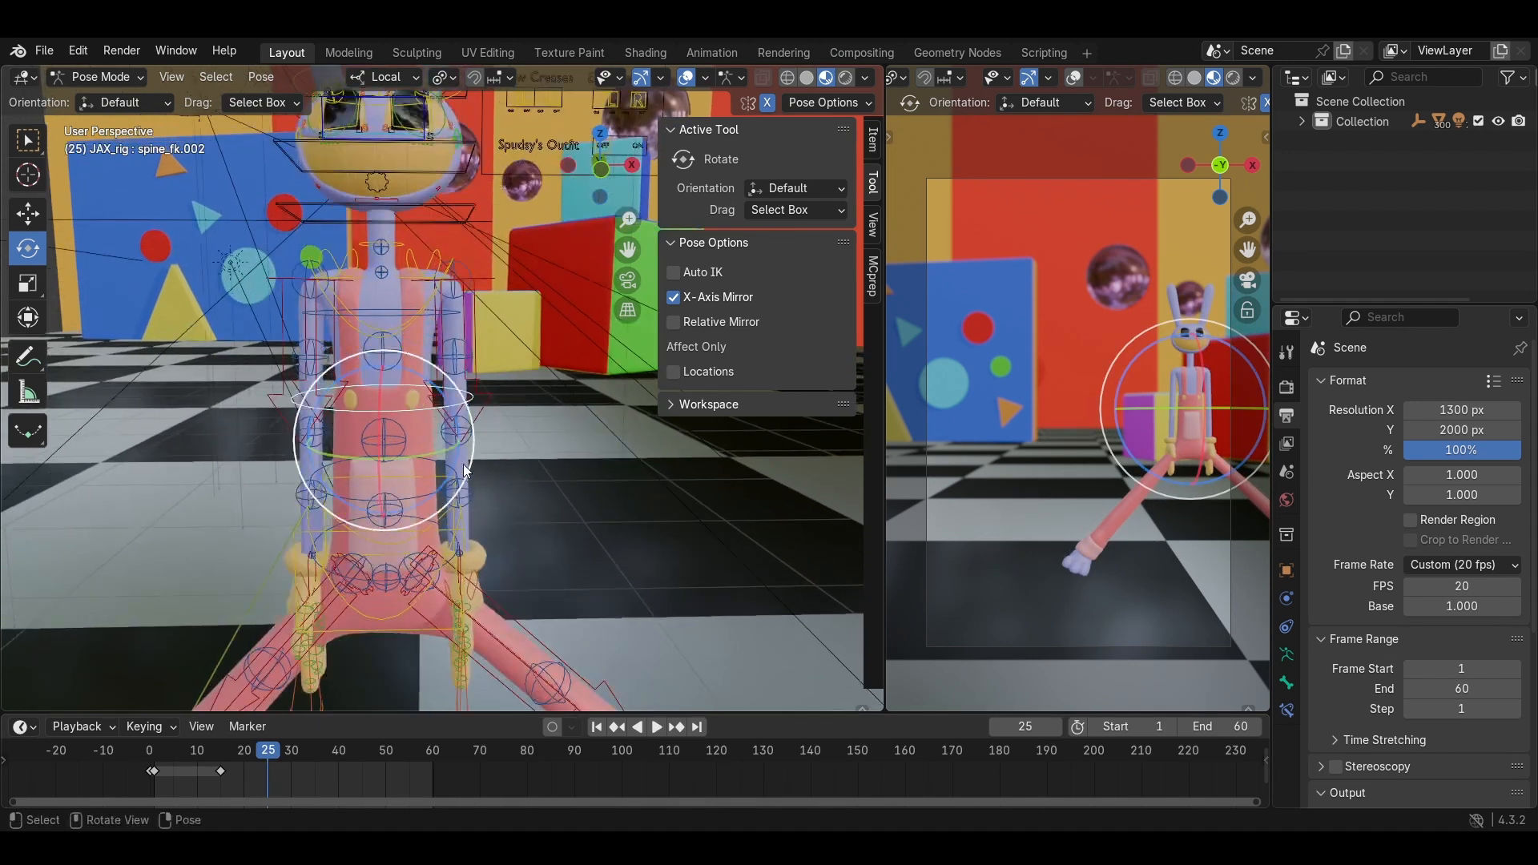
left_click(457, 349)
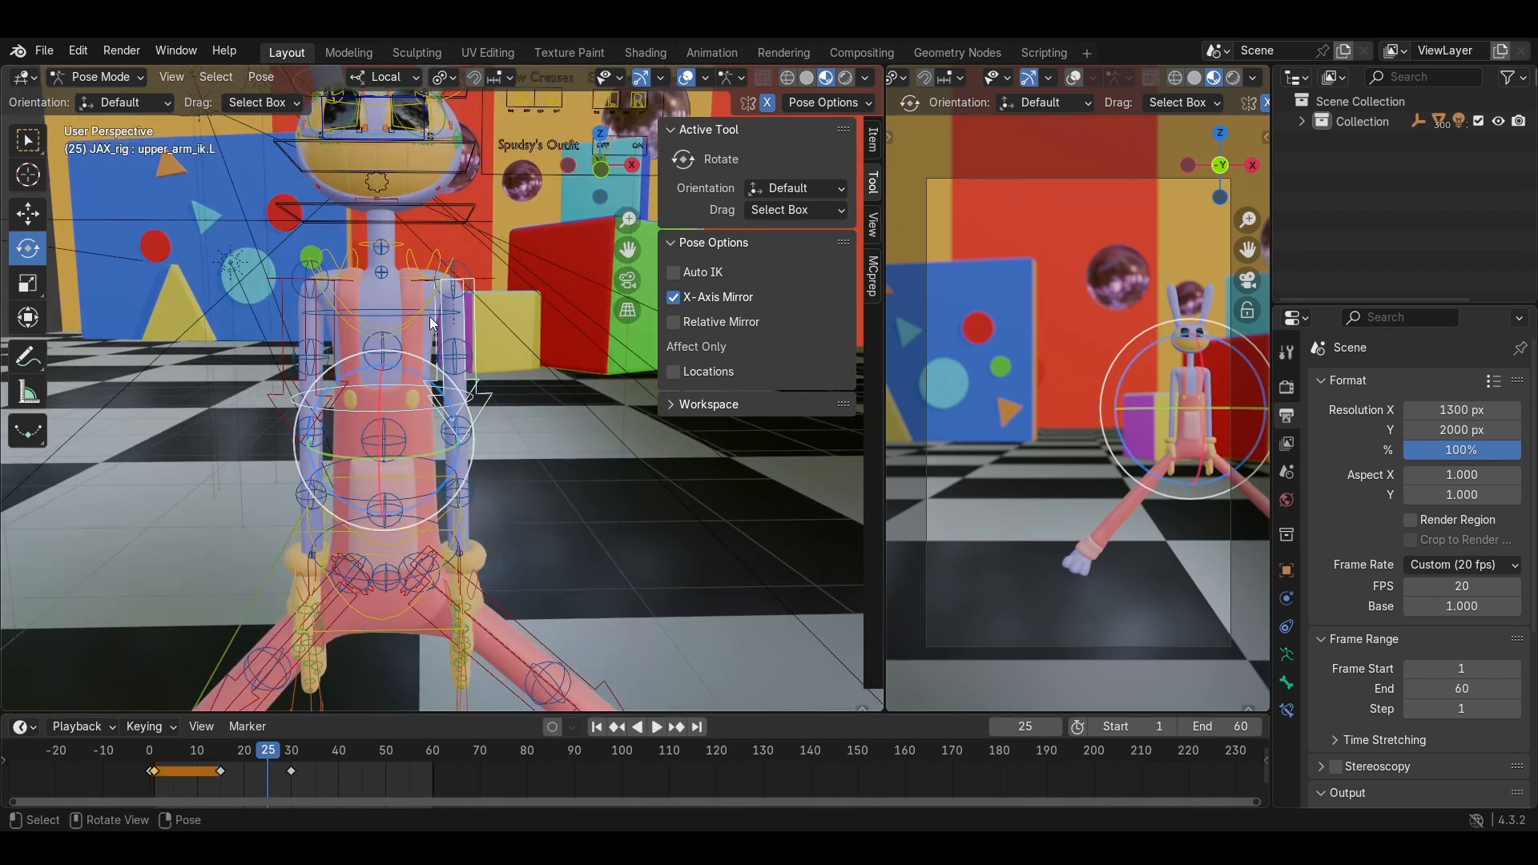
left_click(397, 310)
left_click_drag(412, 372, 428, 386)
middle_click_drag(435, 425, 459, 458)
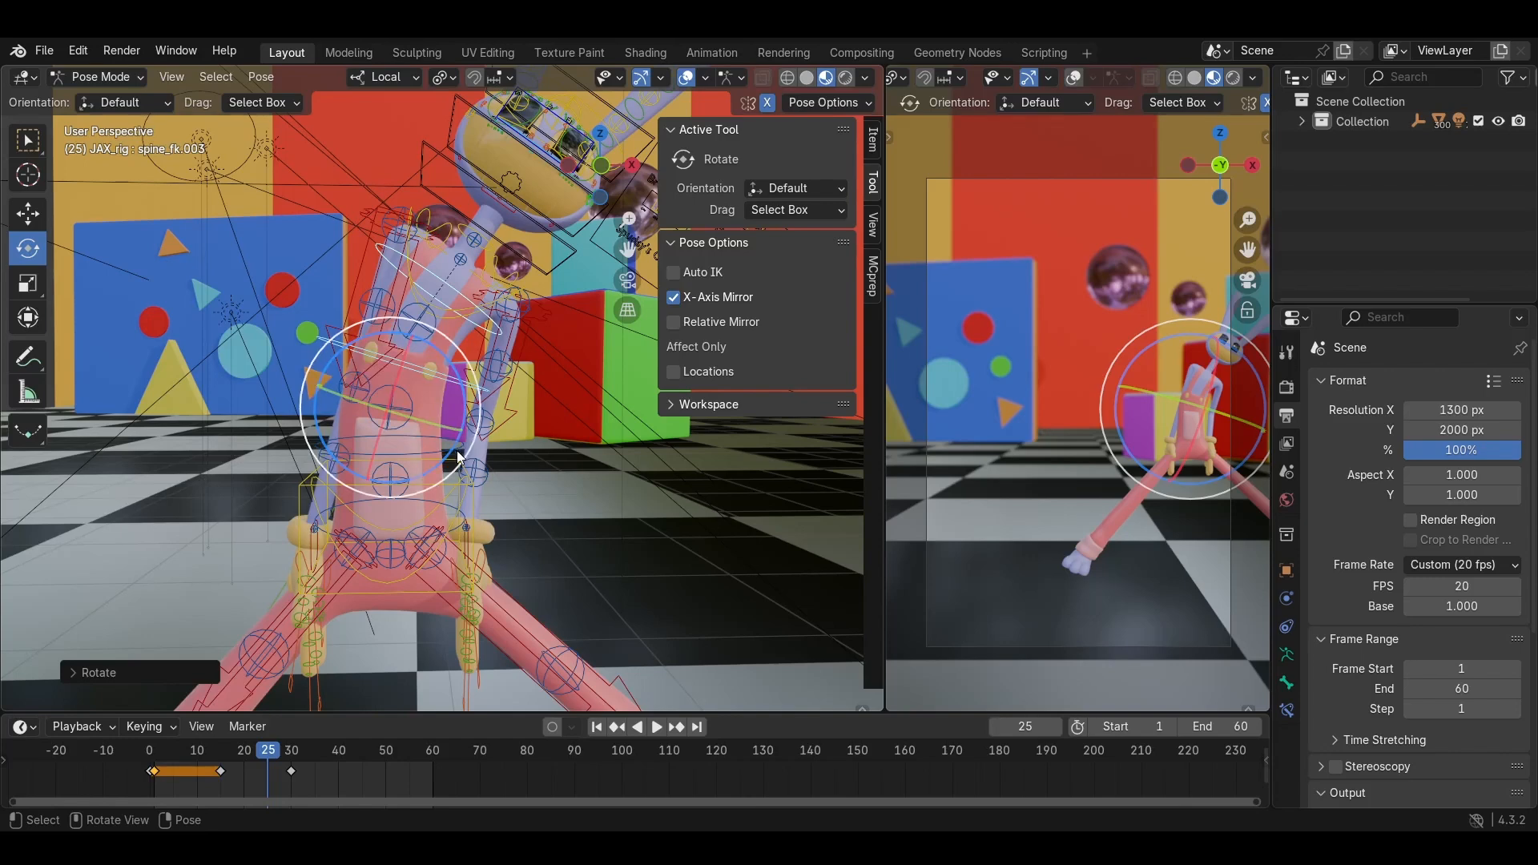
Select the lower-torso spine control and rotate it slightly to carry the sideways lean down the torso.
left_click(442, 432)
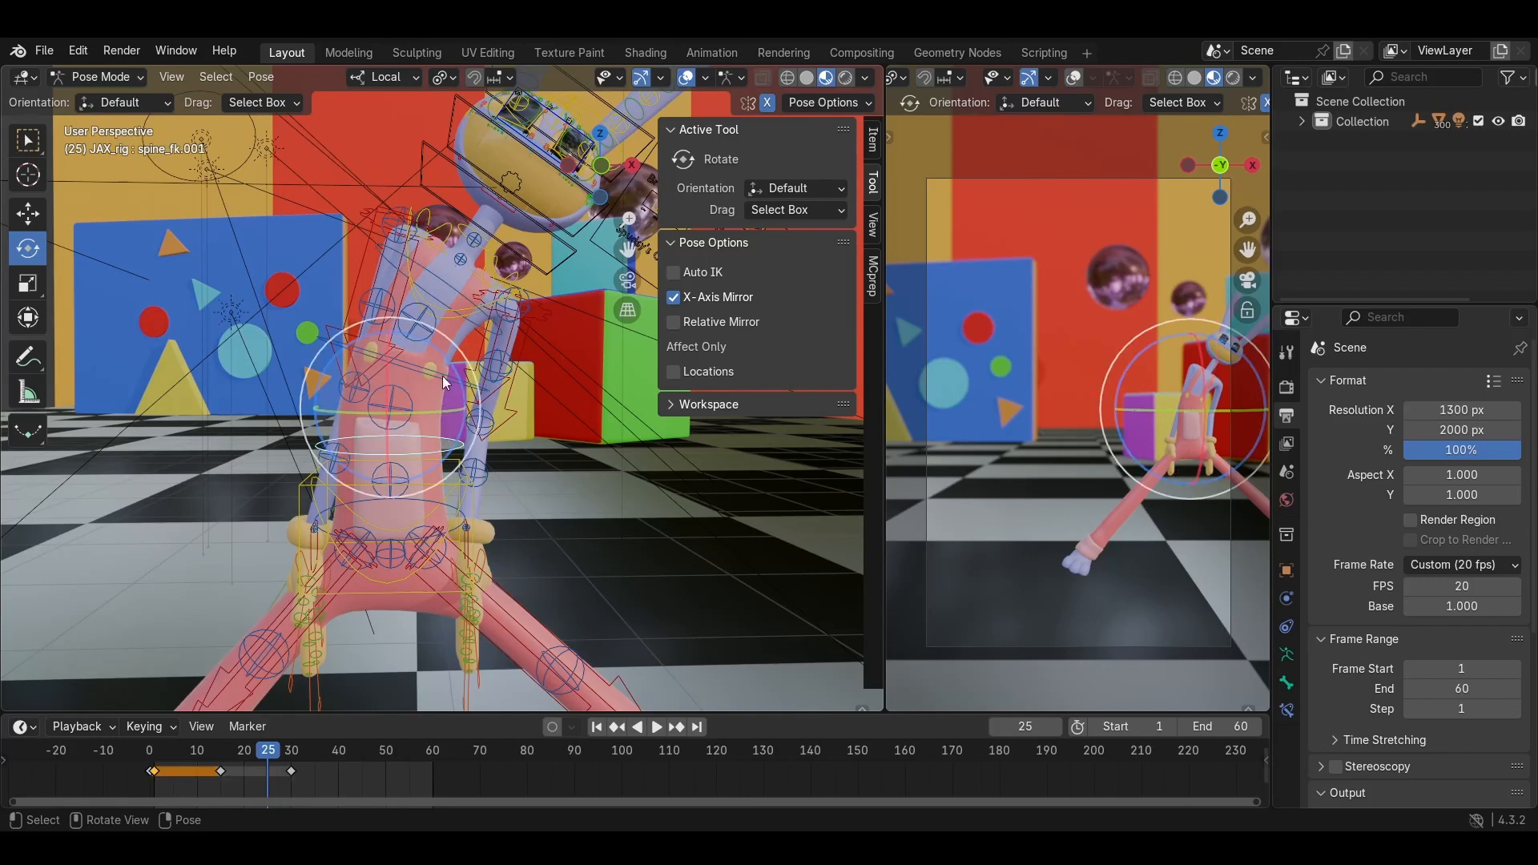
mouse_move(440, 349)
left_mouse_down()
mouse_move(460, 373)
mouse_move(450, 363)
left_mouse_up()
key("ctrl+z")
middle_click_drag(459, 371, 425, 487)
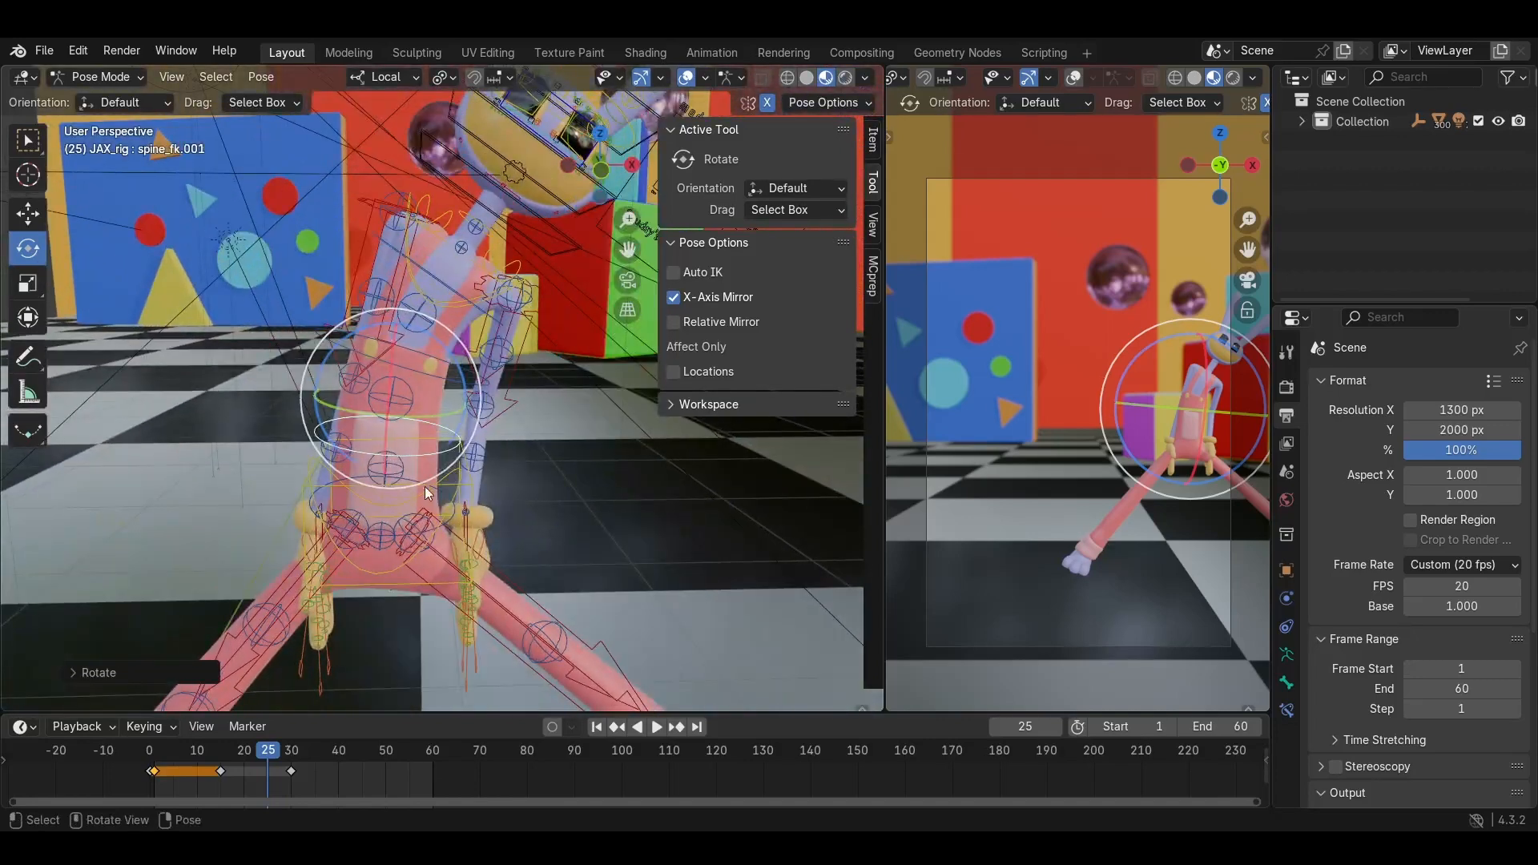
Try deleting the lower-torso spine control's keyframe at frame 30, and undo the deletion.
left_click(292, 770)
right_click(295, 768)
left_click(292, 764)
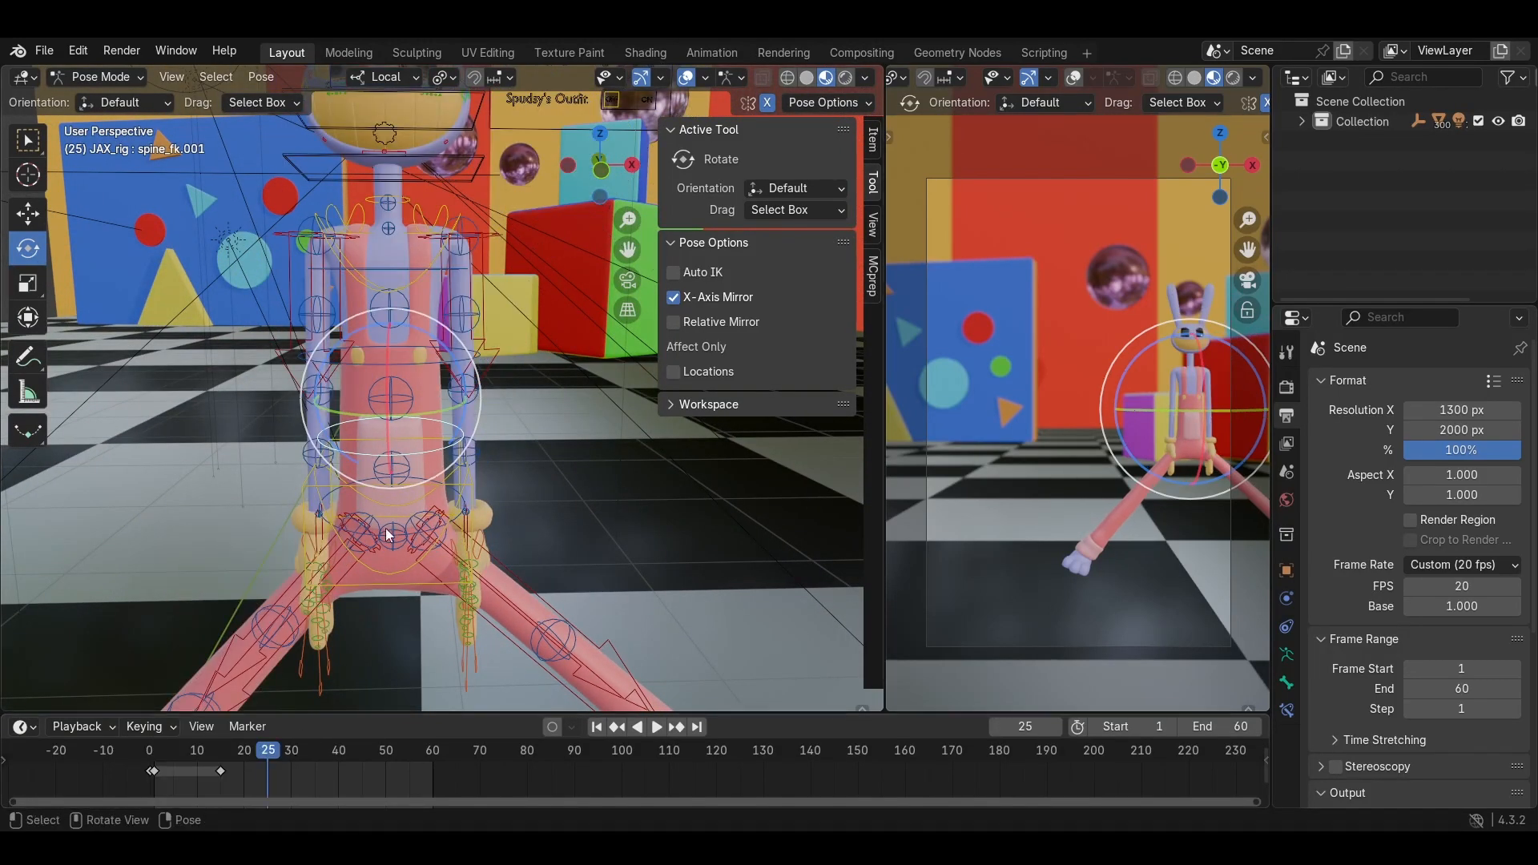
key("ctrl+z")
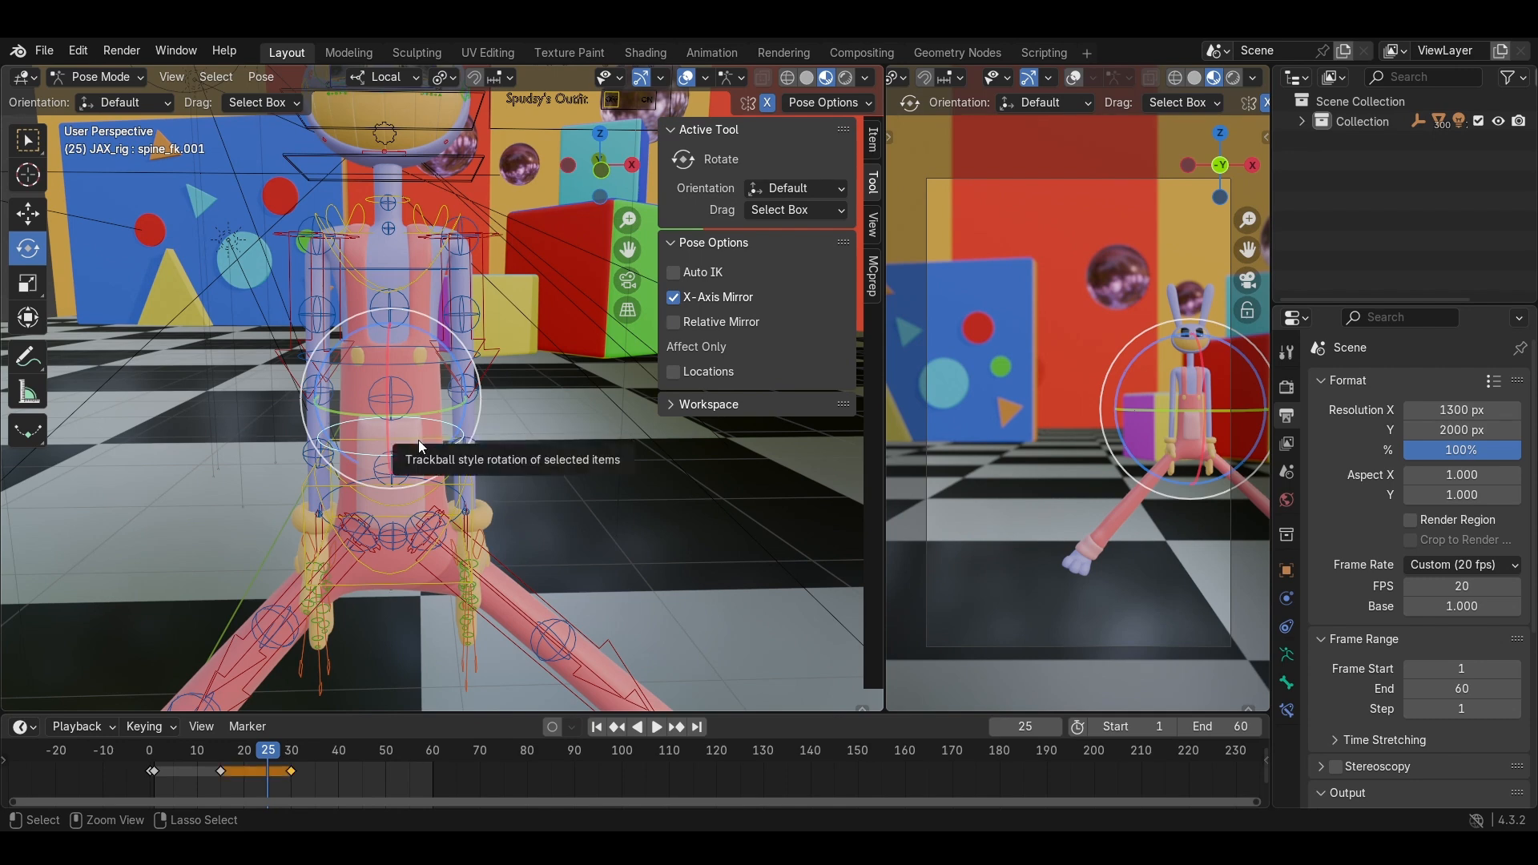
Select the torso's spine controls together, keyframe the leaning pose at frame 25, and delete their keyframe at frame 30.
left_click(464, 293, "shift")
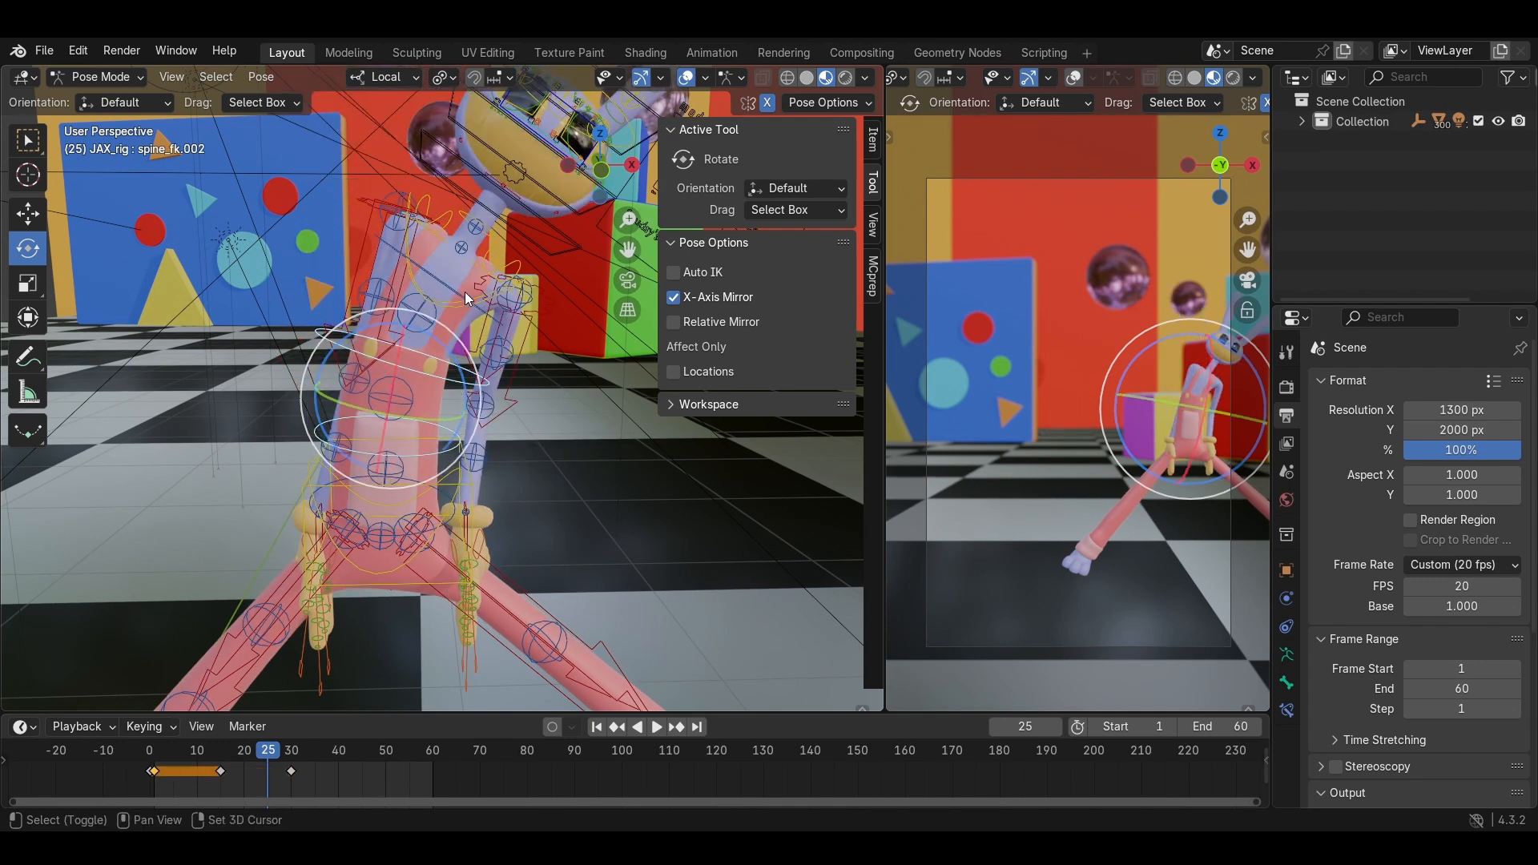
middle_click_drag(459, 395, 424, 415)
key("i")
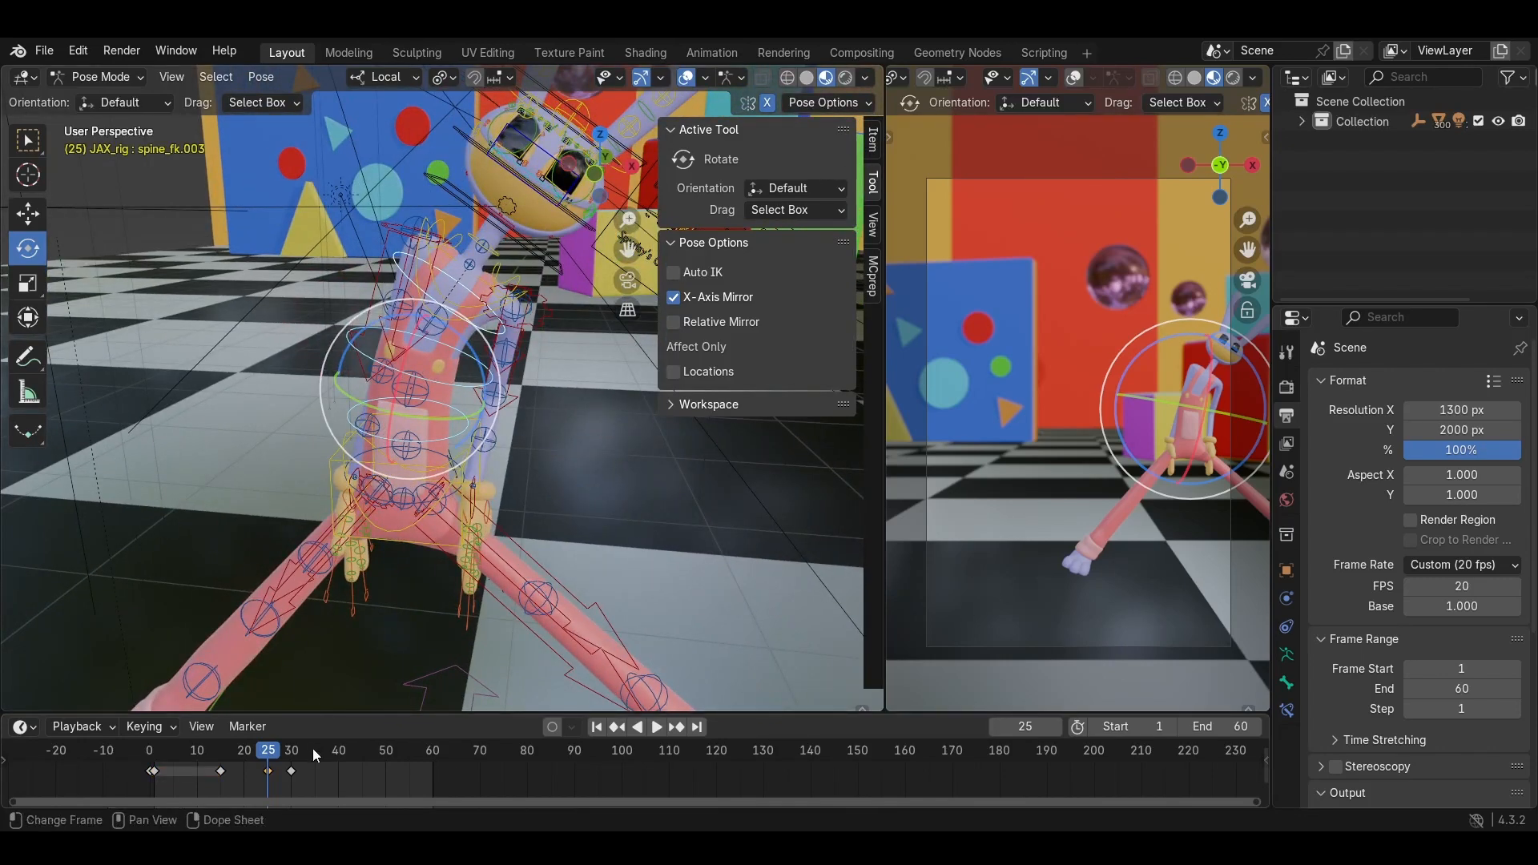
right_click(292, 770)
left_click(291, 761)
middle_click_drag(386, 554, 430, 575)
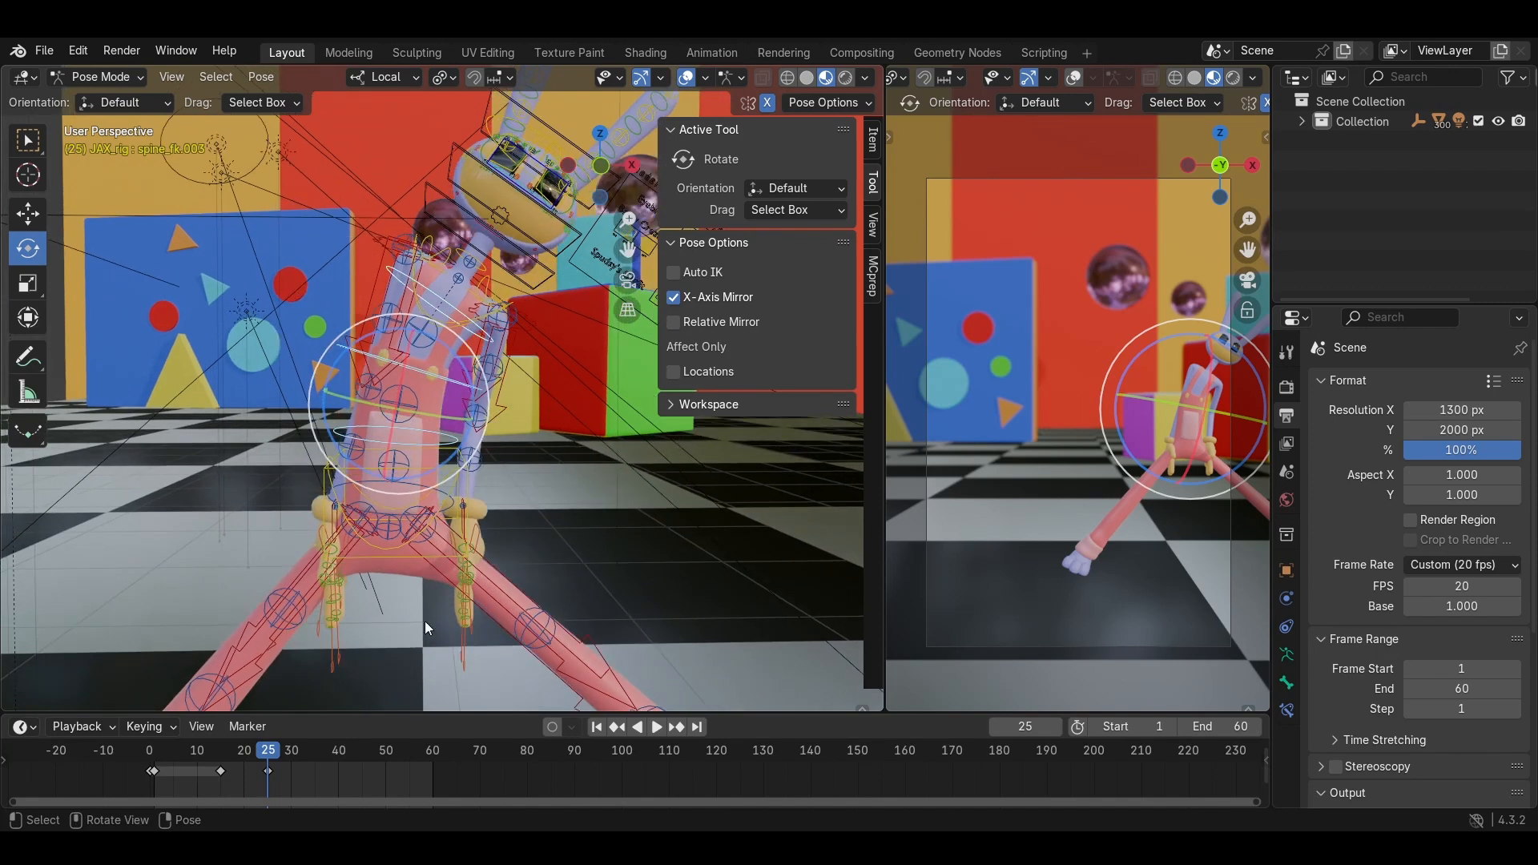
Copy the spine controls' upright keyframe from frame 15 to frame 40, and replay the motion to check the lean.
left_click_drag(268, 749, 338, 749)
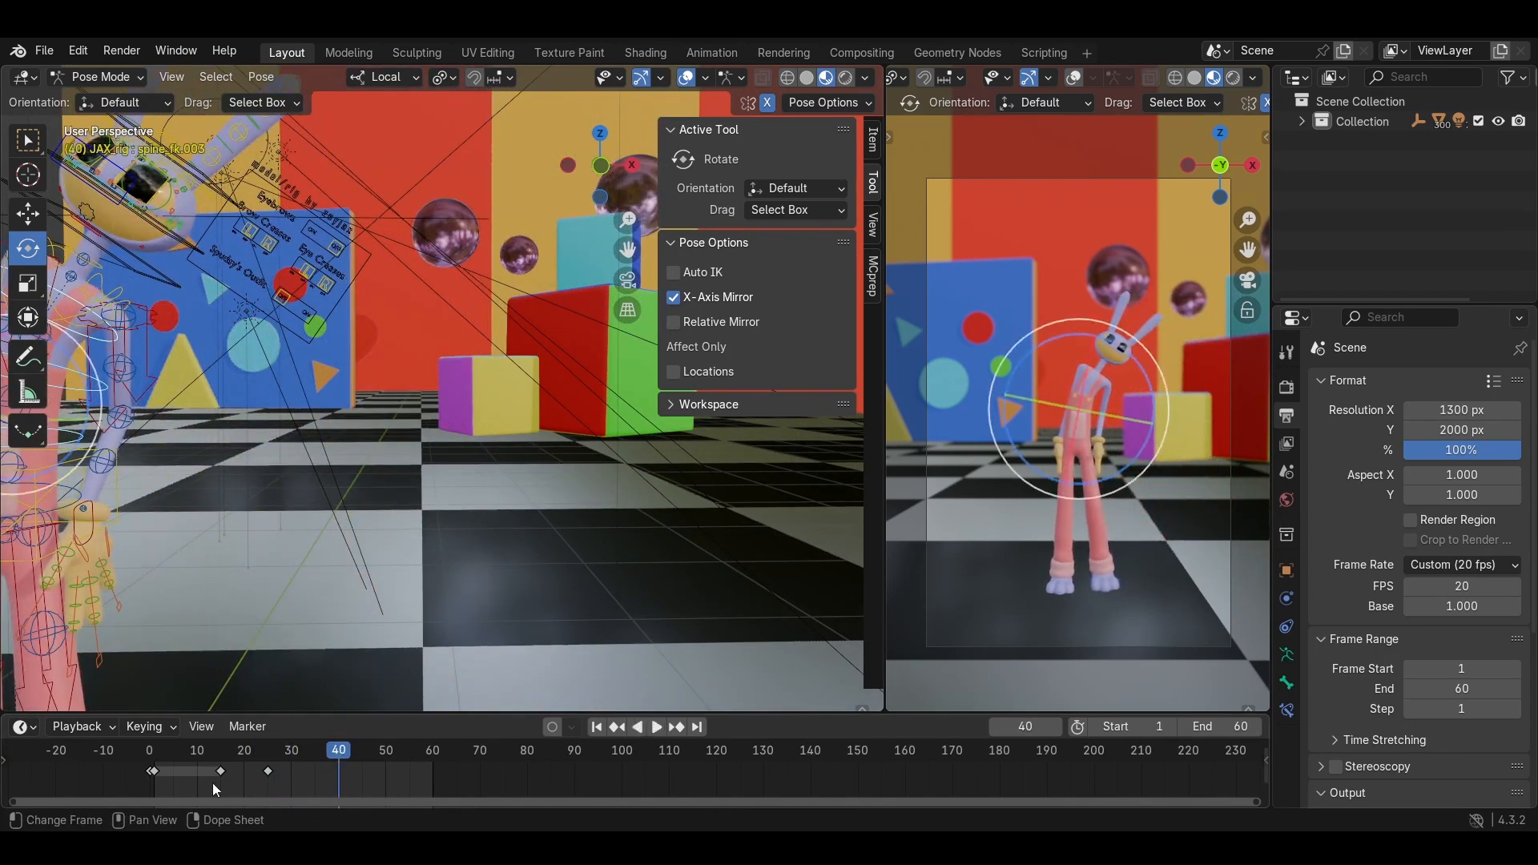
left_click(223, 770)
key("ctrl+c")
key("ctrl+v")
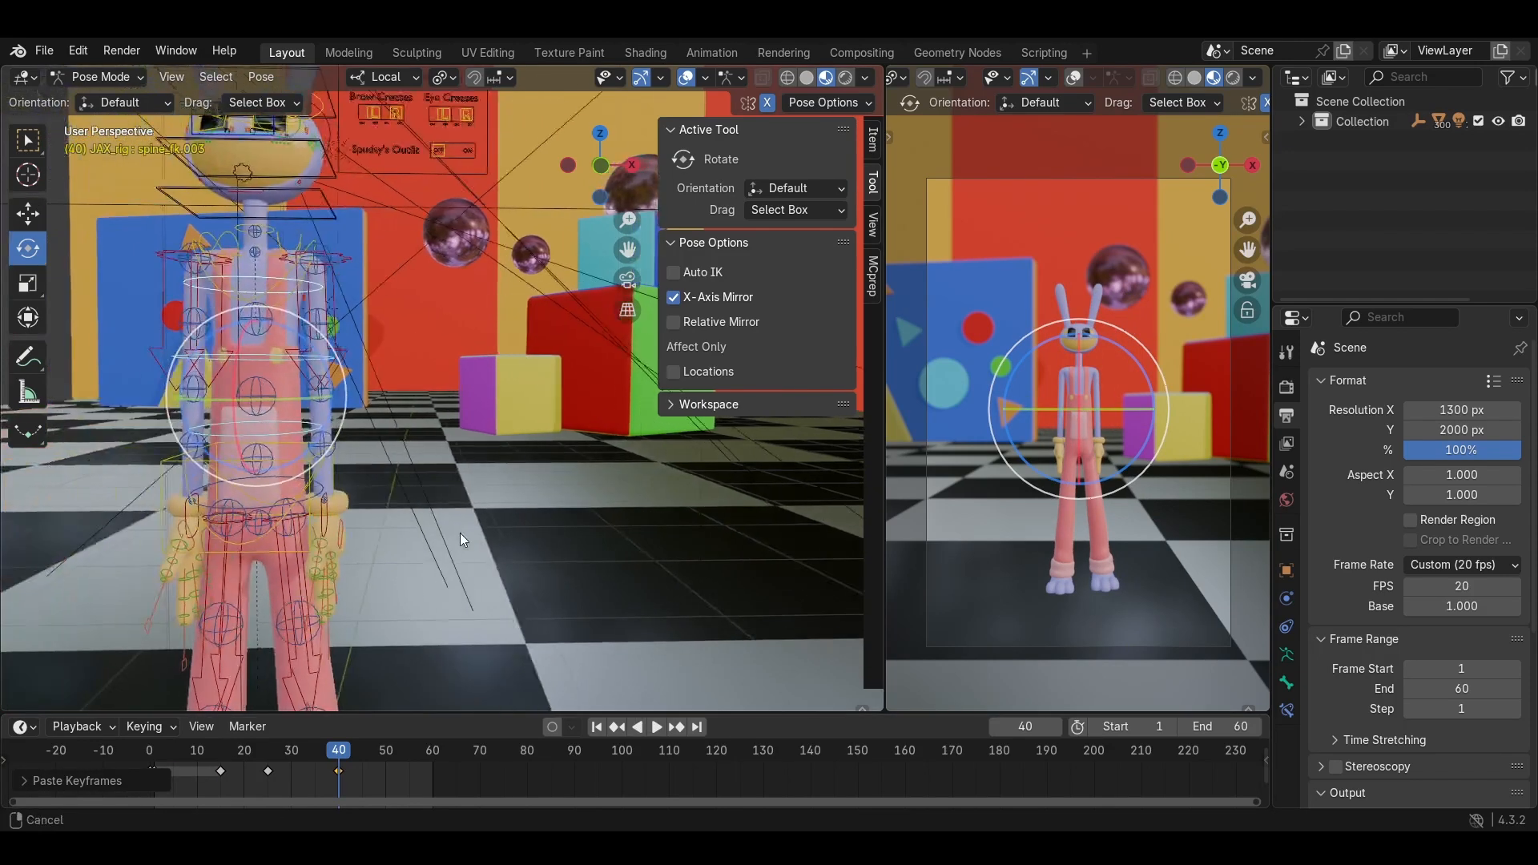
middle_click_drag(442, 569, 334, 613)
key("space")
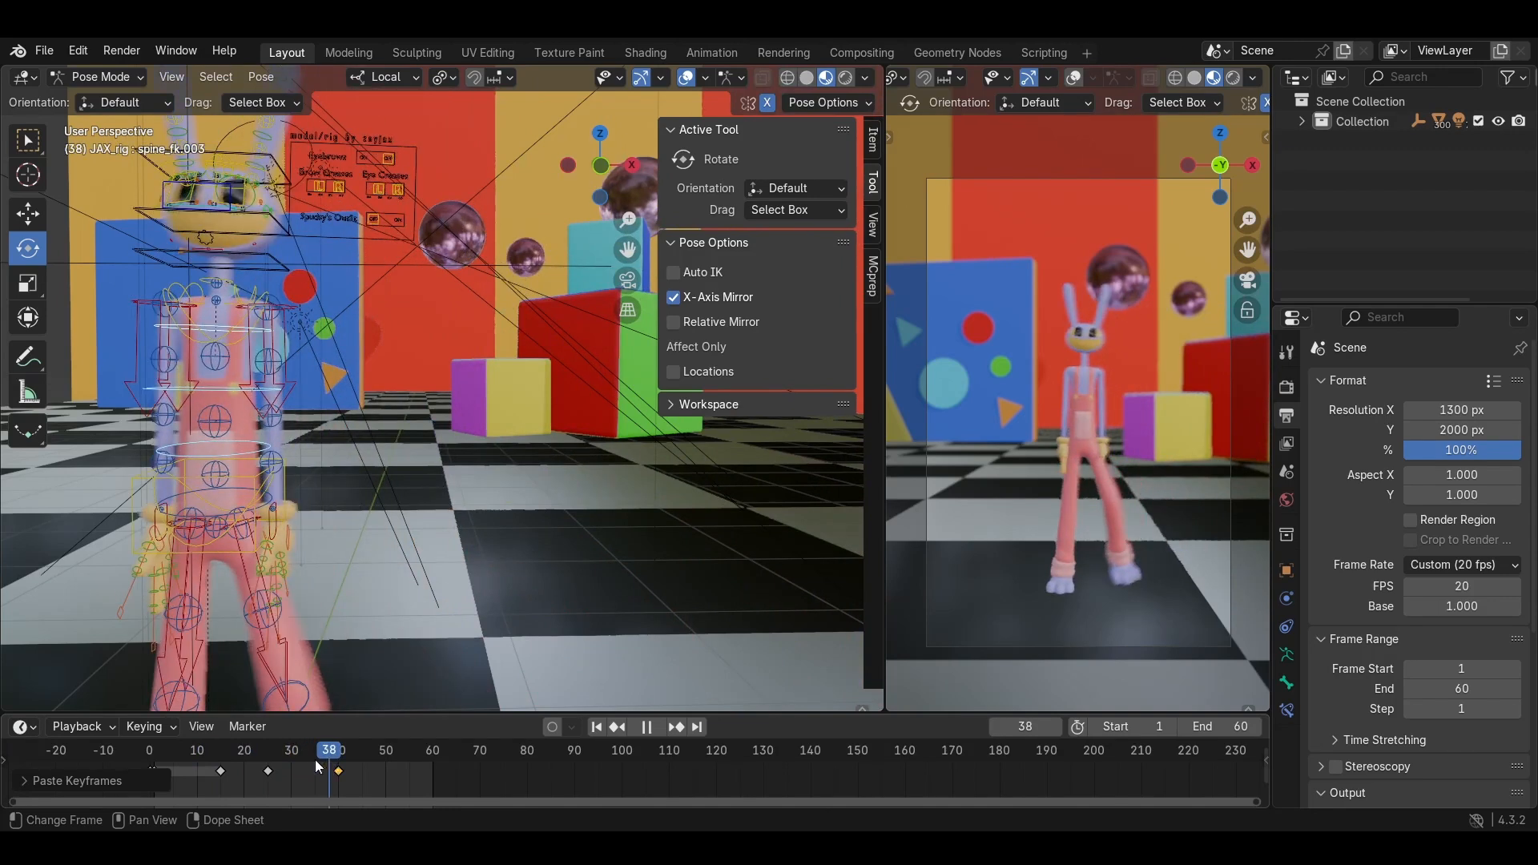
mouse_move(314, 758)
left_mouse_down()
mouse_move(233, 758)
mouse_move(264, 756)
mouse_move(248, 760)
left_mouse_up()
Move the spine controls' keyframe from frame 15 back to about frame 9.
double_click(219, 770)
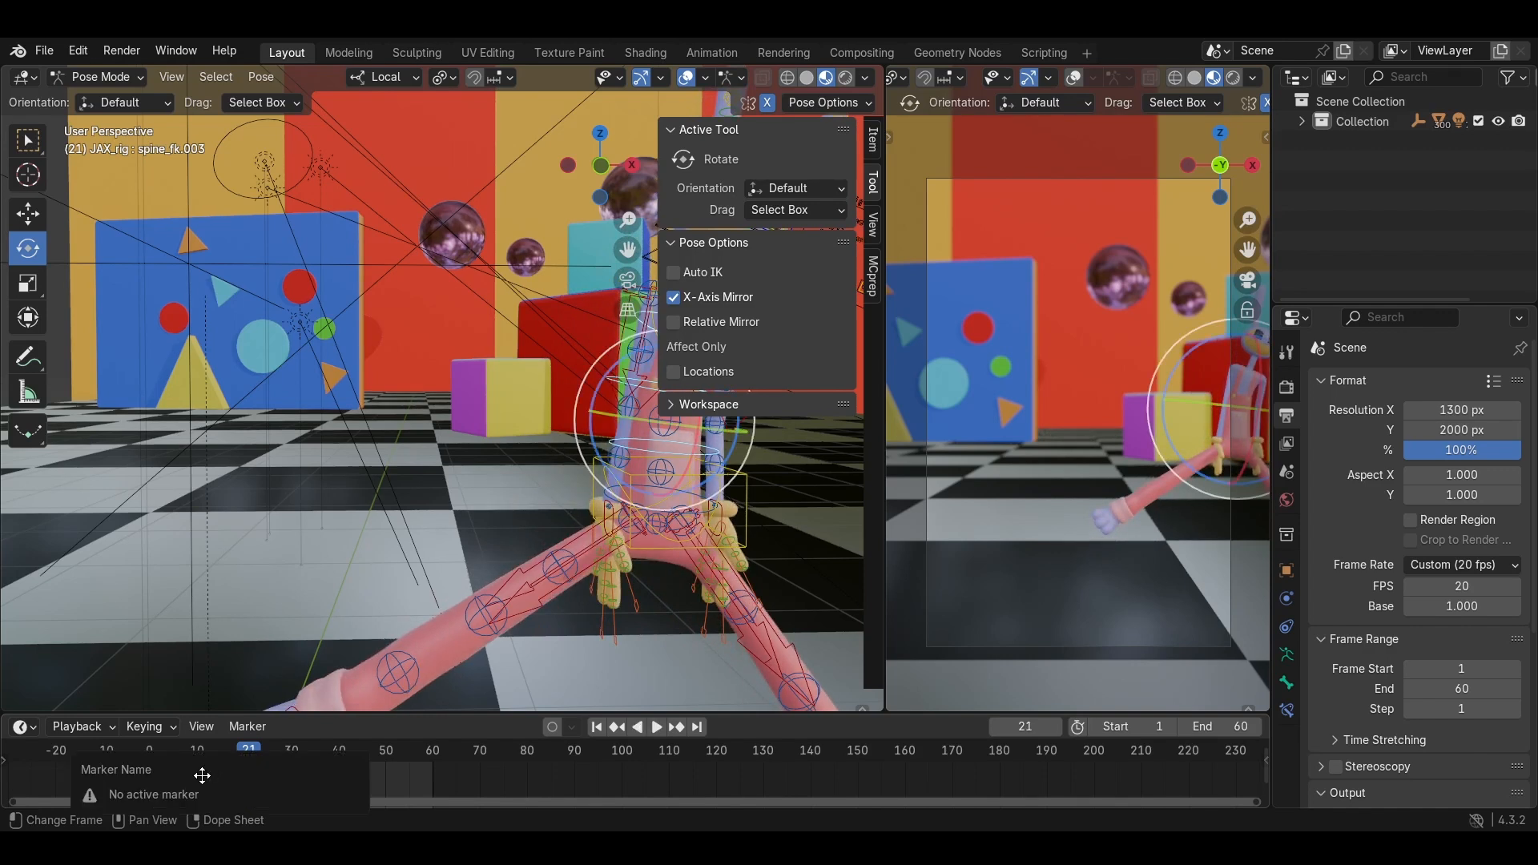
key("g")
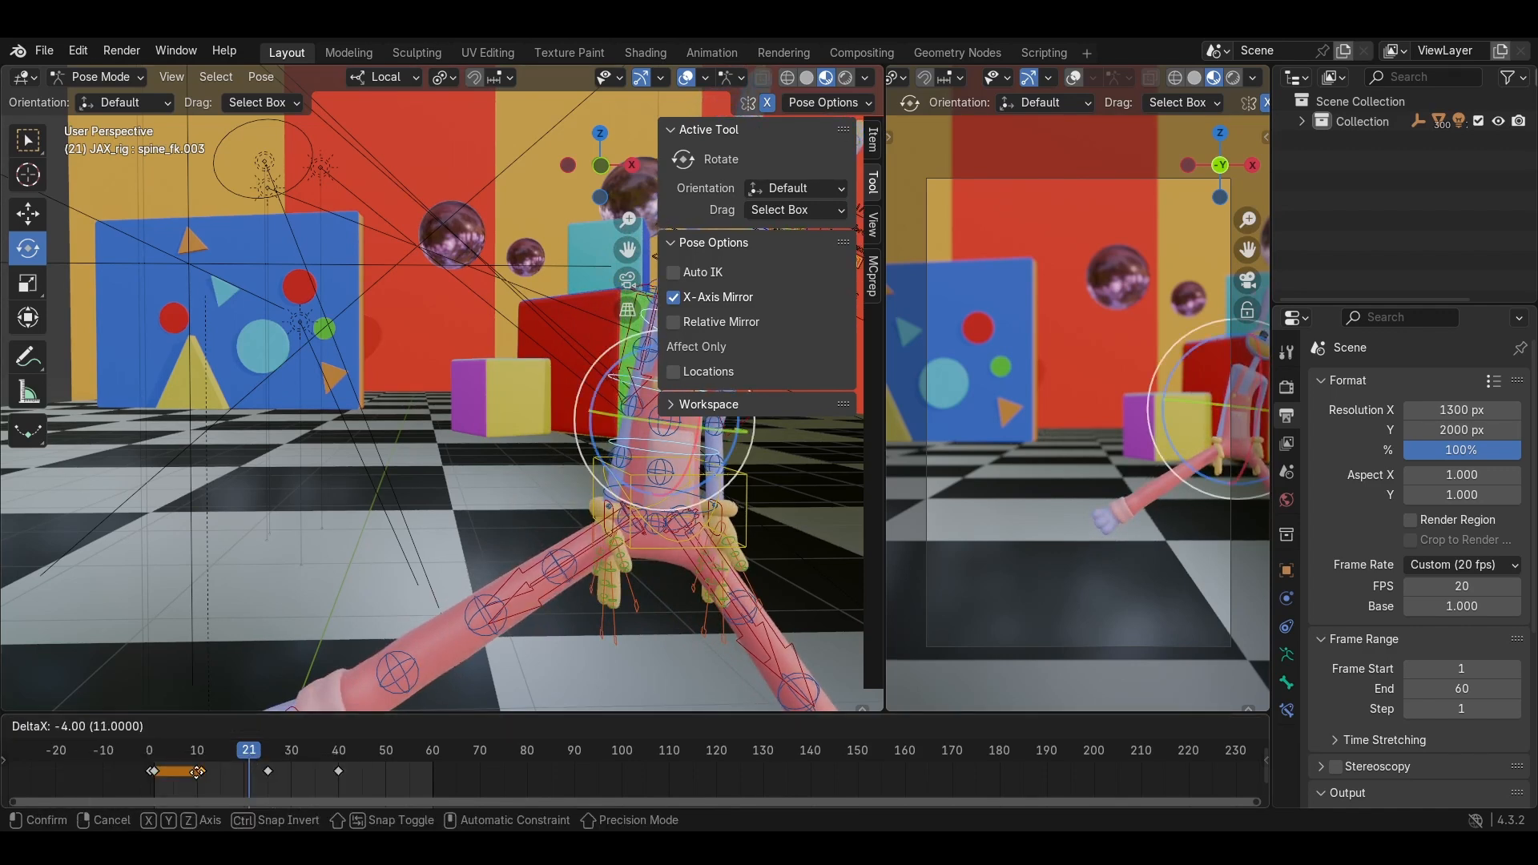
left_click(189, 772)
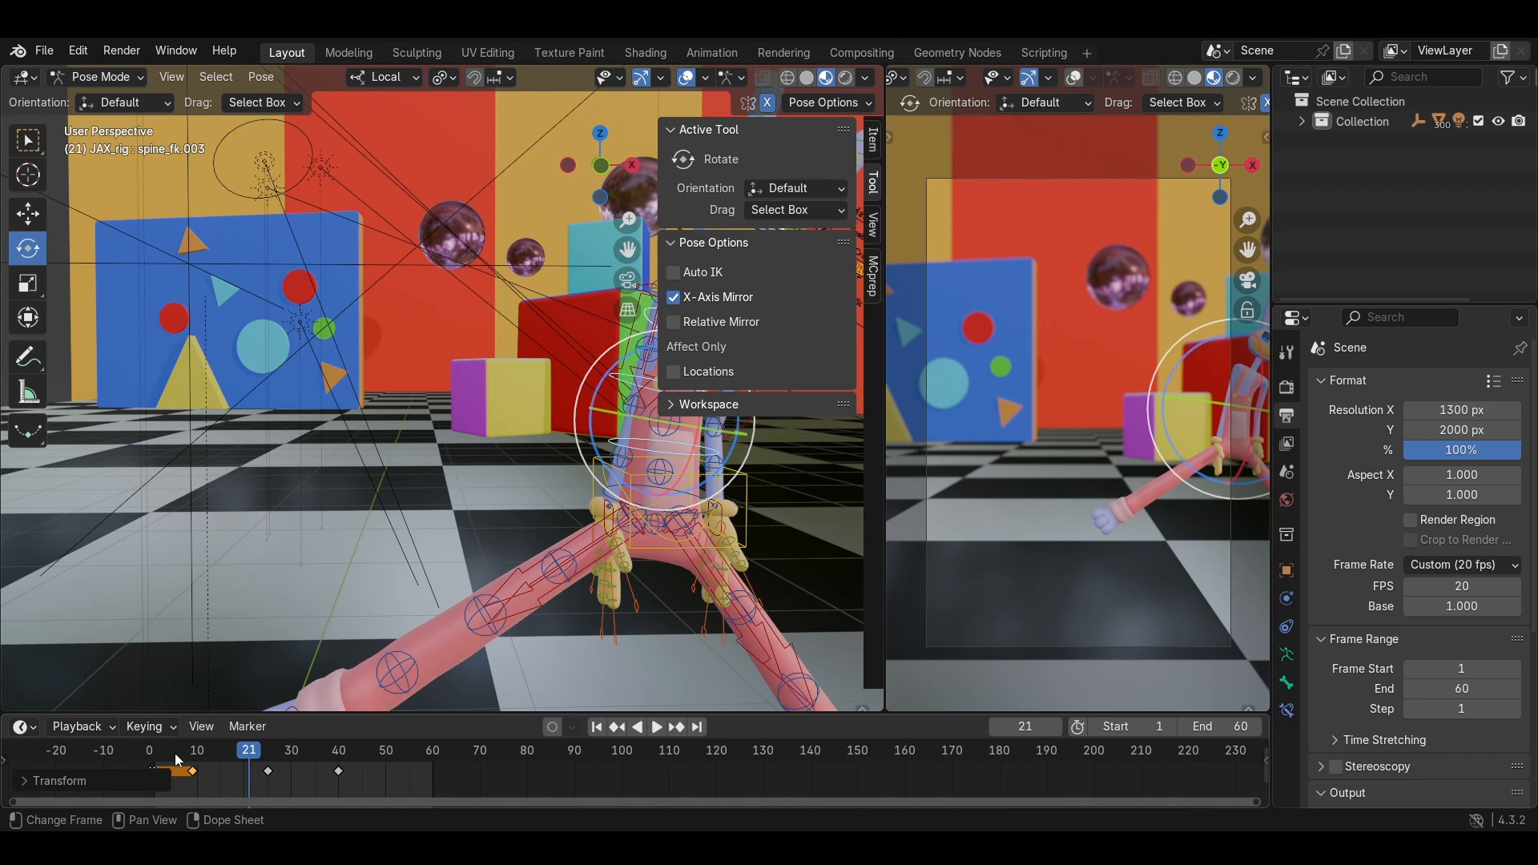
Return to frame 25, rotate the spine controls further for a stronger sideways lean, and keyframe the pose.
key("space")
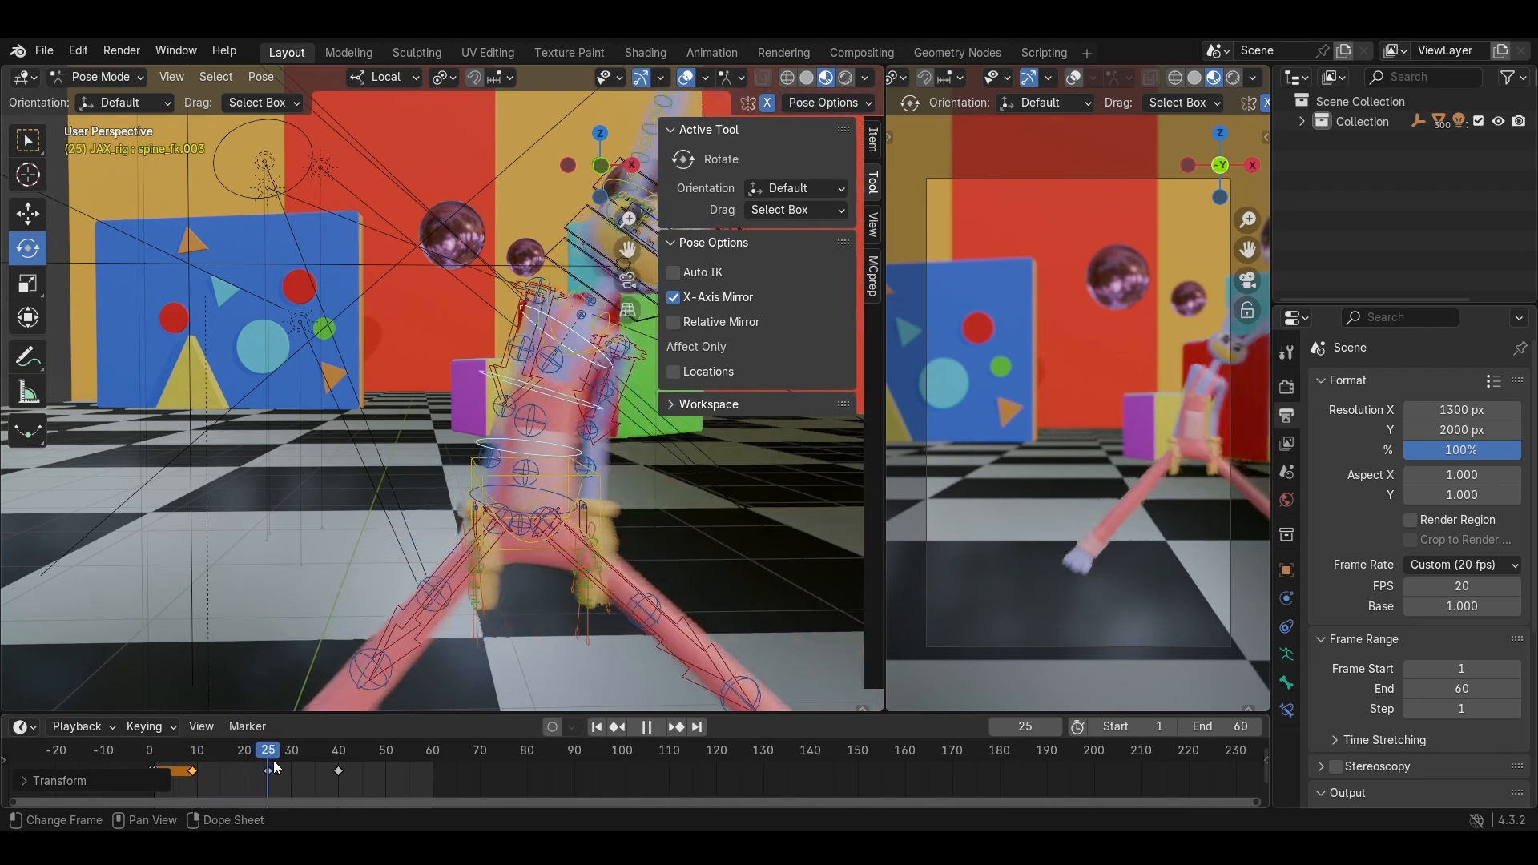
key("space")
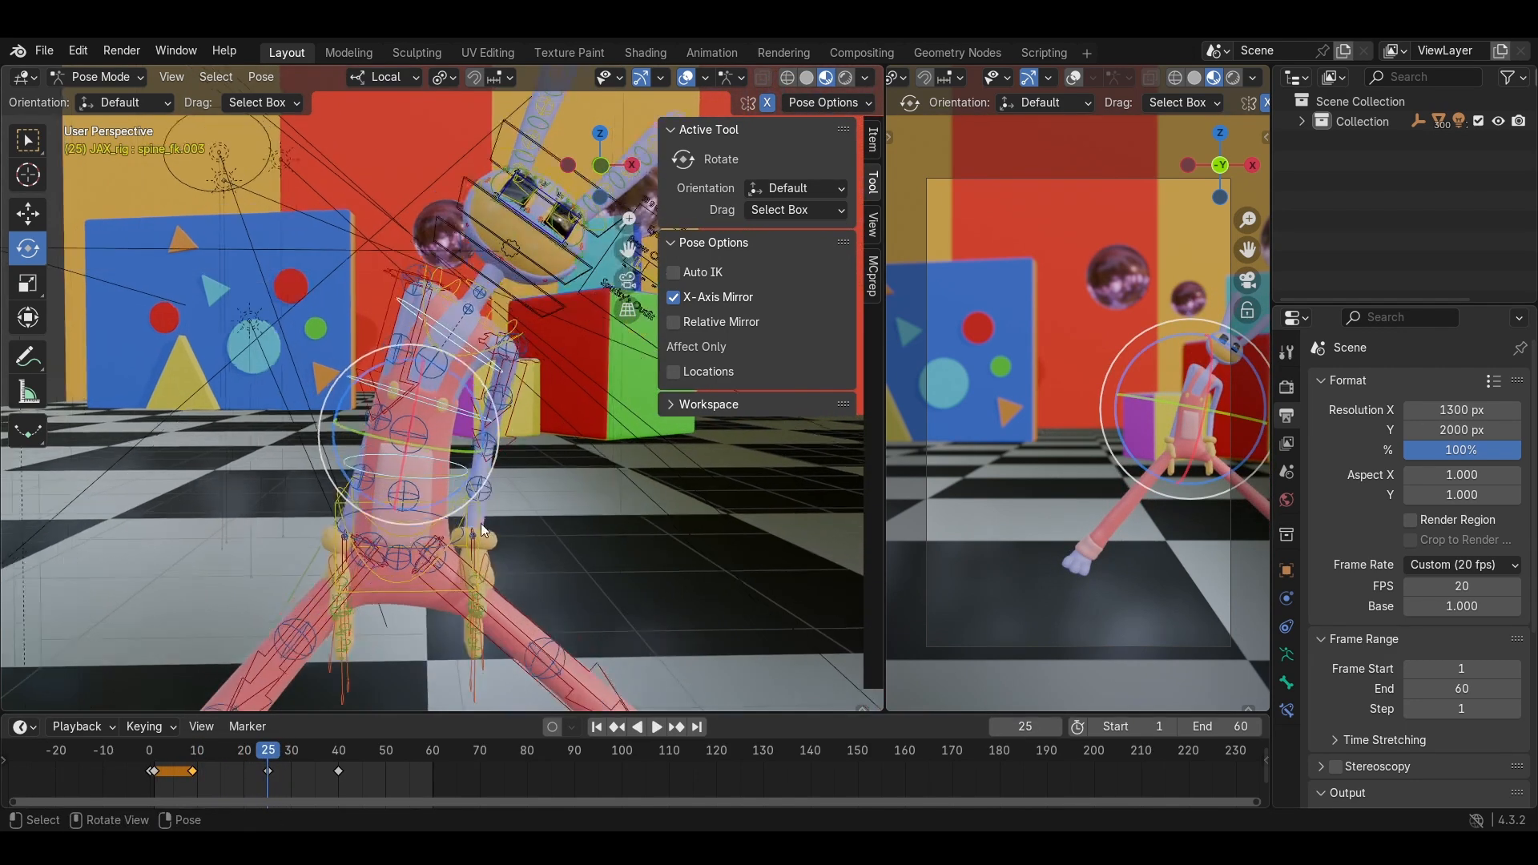
left_click_drag(458, 377, 467, 386)
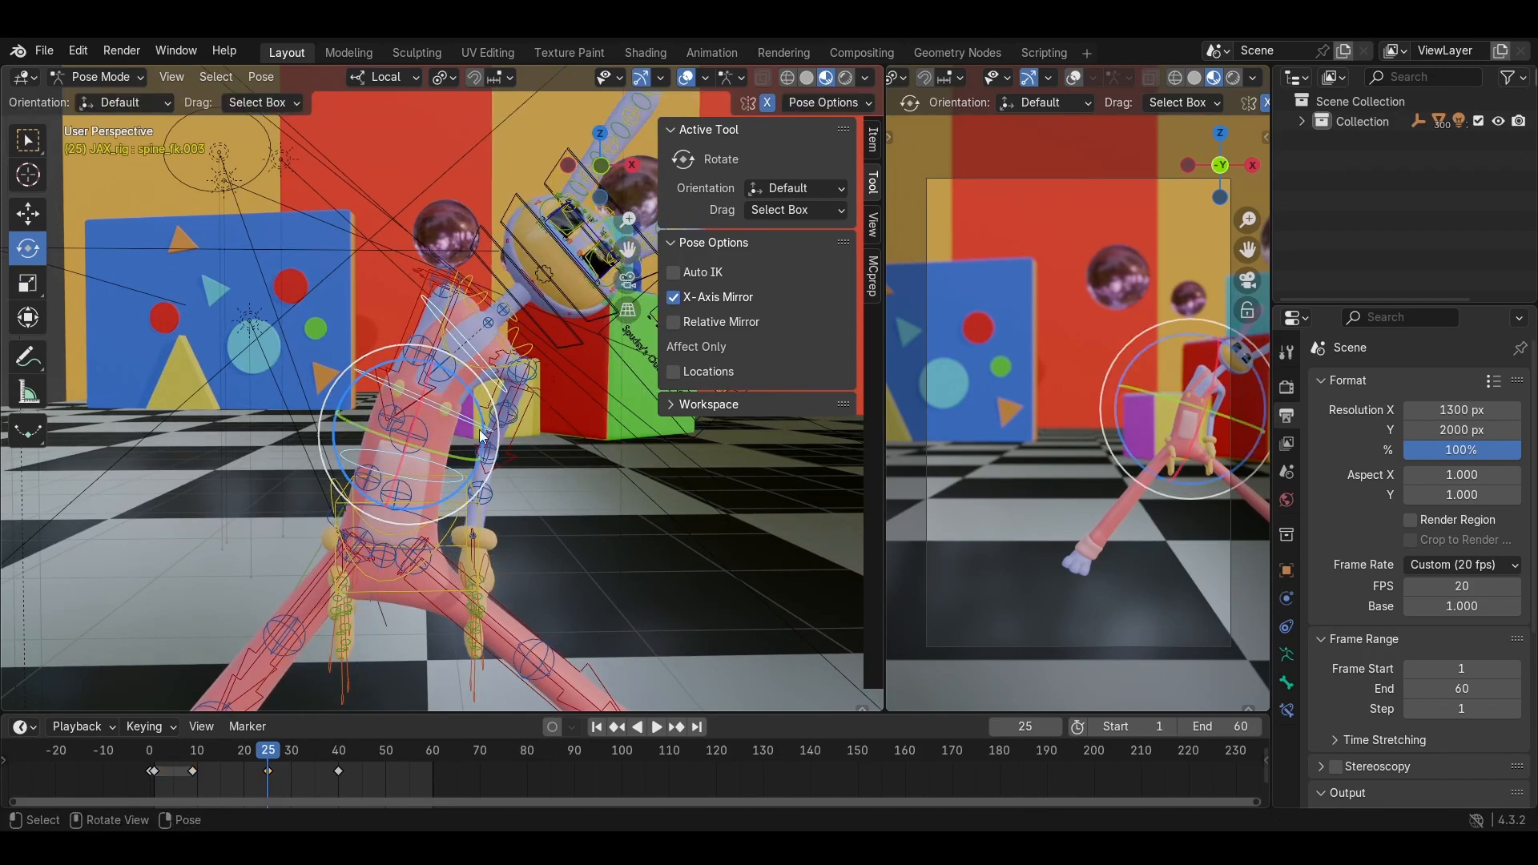
Replay the motion, go to frame 45, rotate the torso's spine controls into a slight sideways tilt, and keyframe the pose.
key("space")
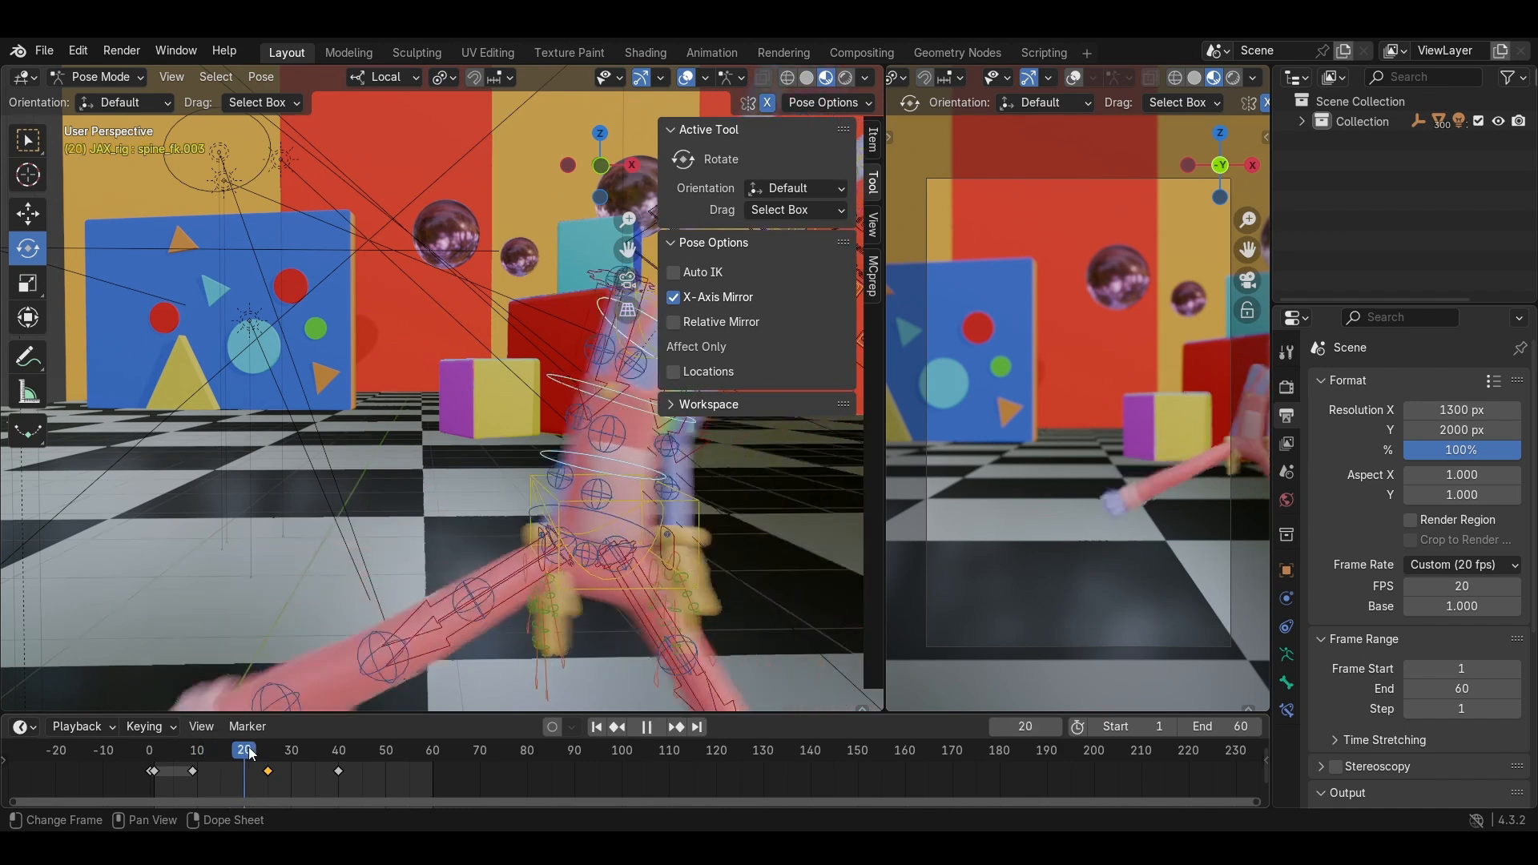
left_click_drag(309, 753, 339, 749)
middle_click_drag(144, 444, 401, 461, "shift")
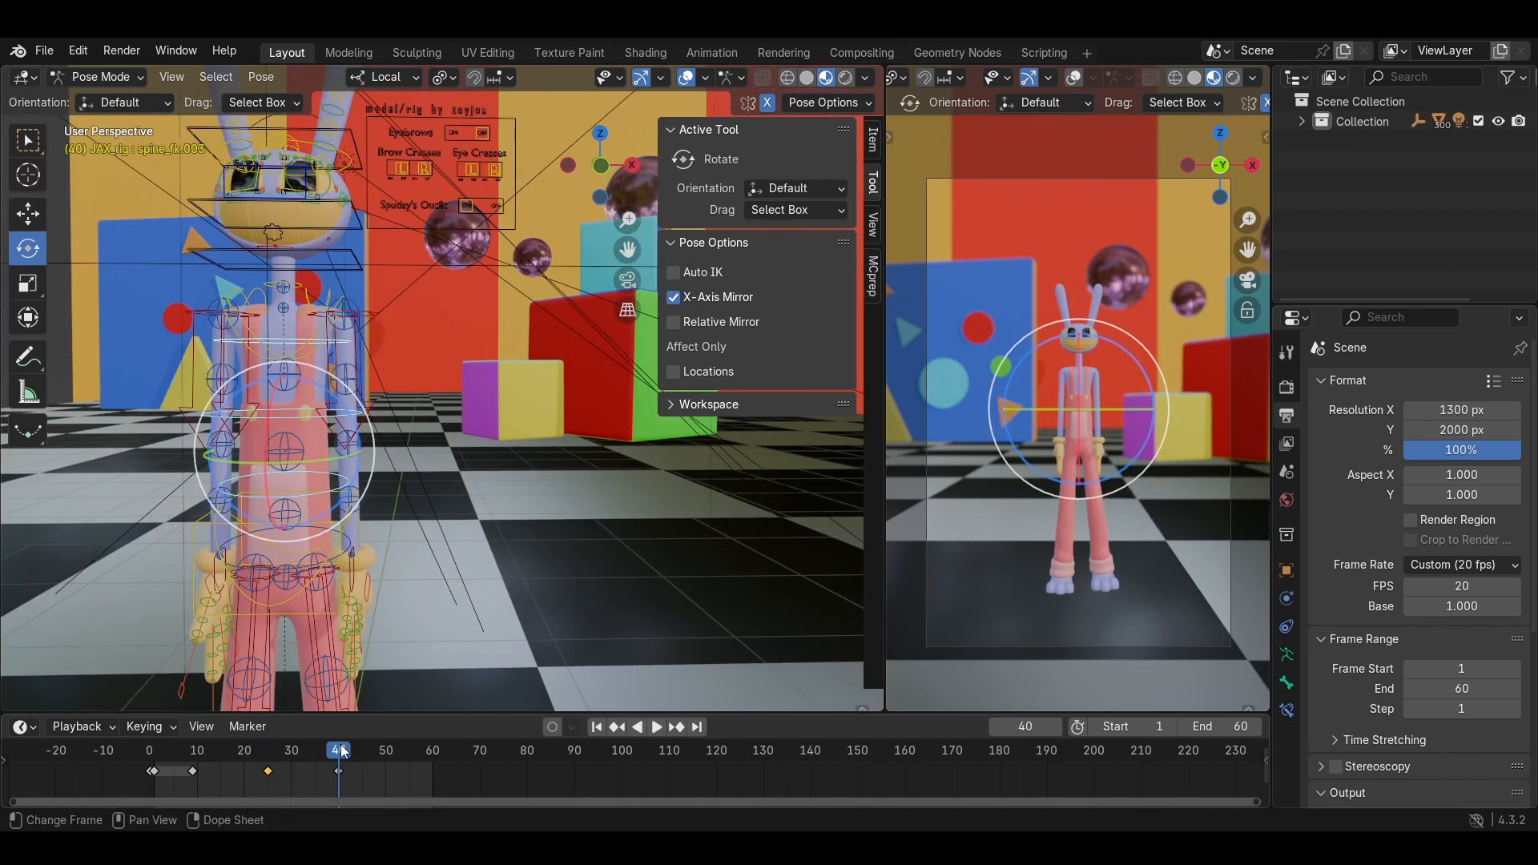
left_click_drag(343, 750, 361, 753)
middle_click_drag(328, 544, 449, 550, "shift")
scroll(455, 542, "up", 2)
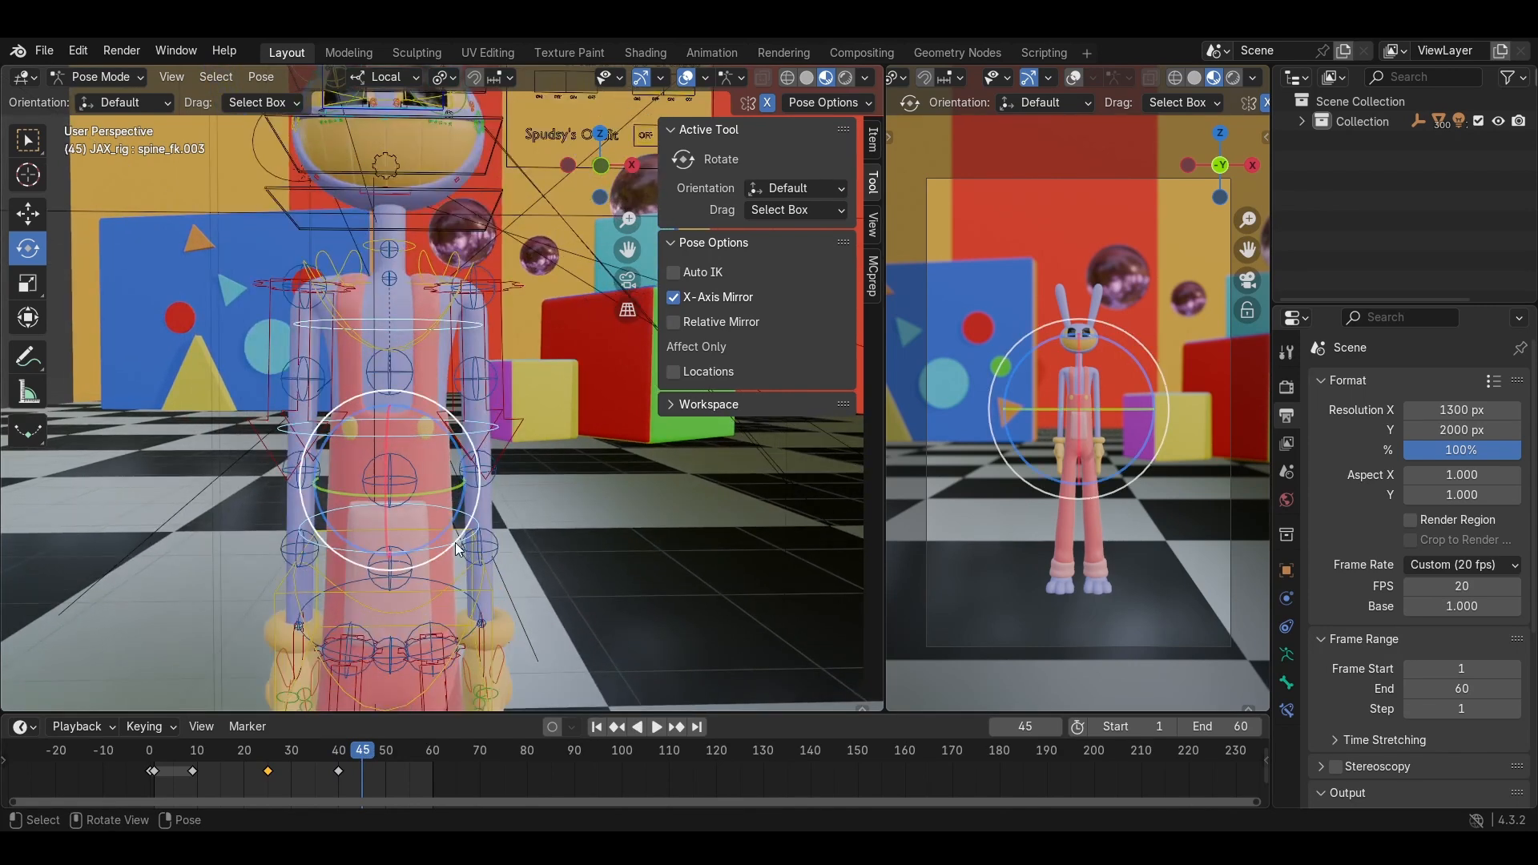
left_click(438, 438)
left_click(429, 319, "shift")
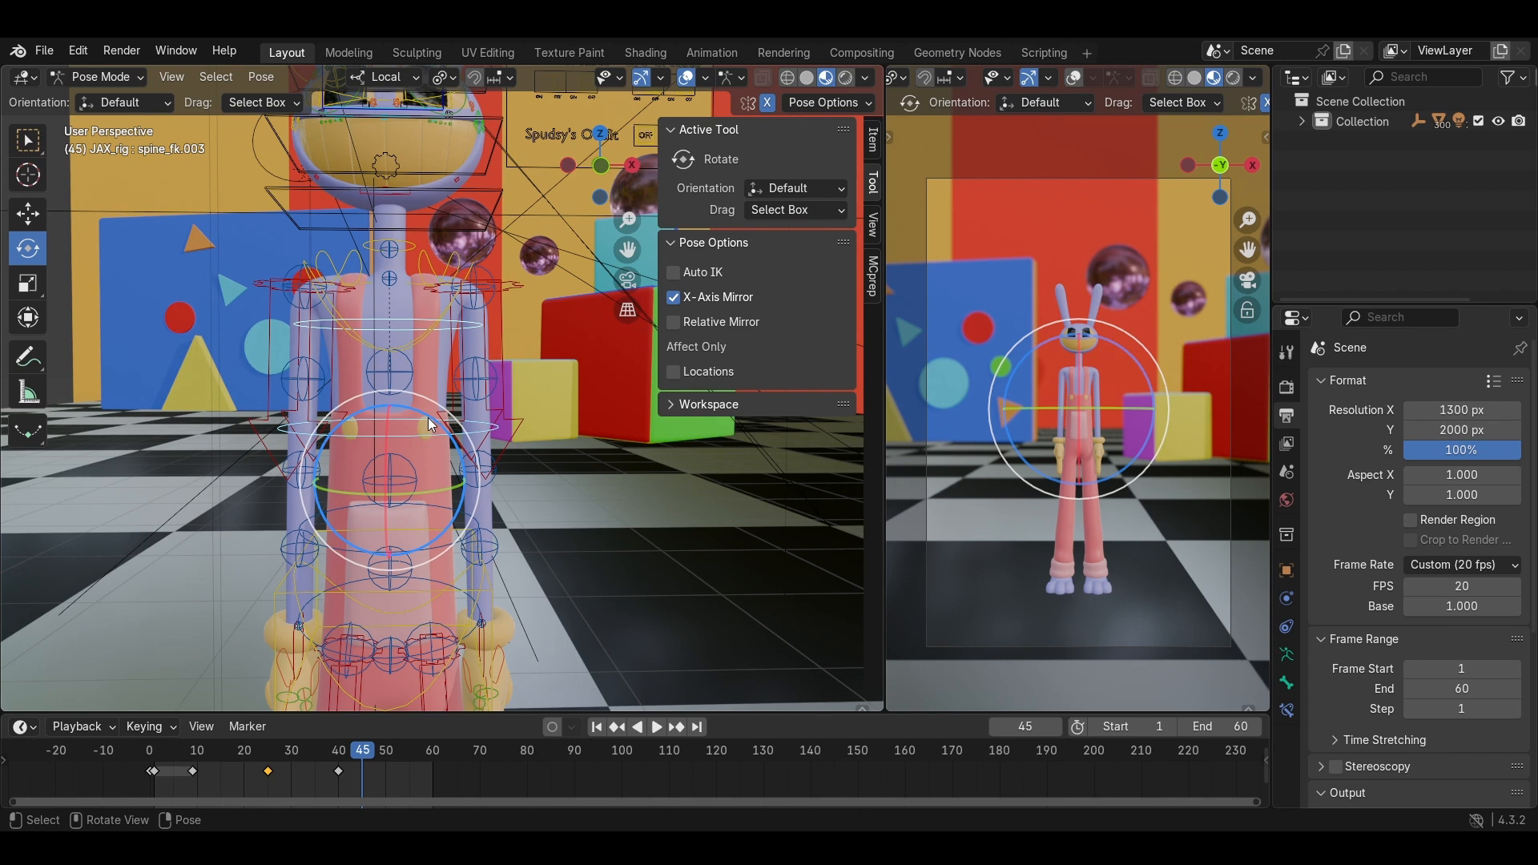
left_click_drag(426, 415, 425, 420)
key("i")
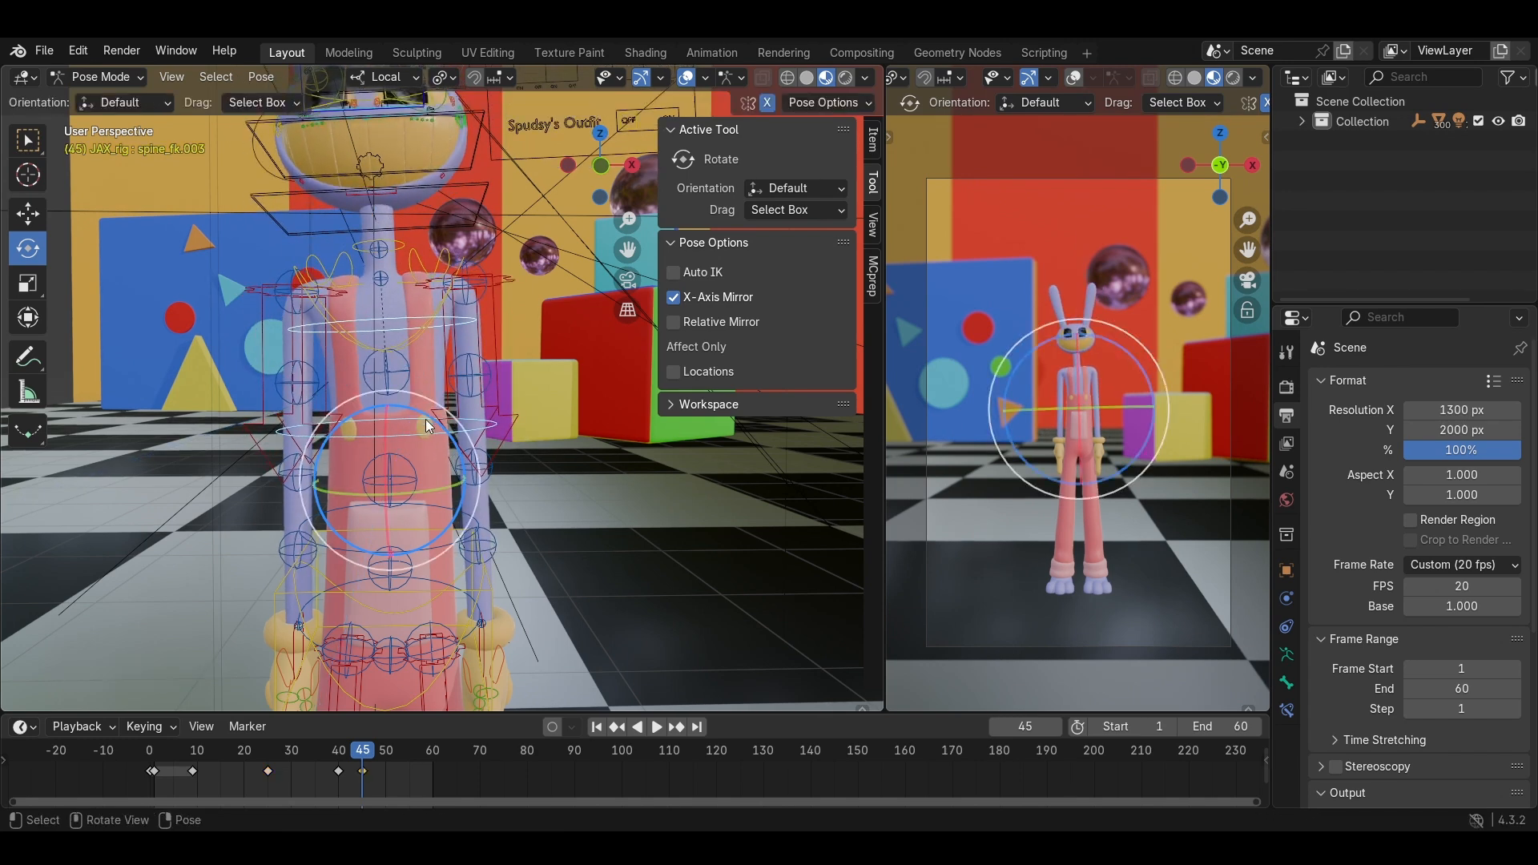
Copy the spine controls' upright keyframe from frame 40 to frame 50, and replay the motion from frame 25.
left_click(386, 749)
key("ctrl+c")
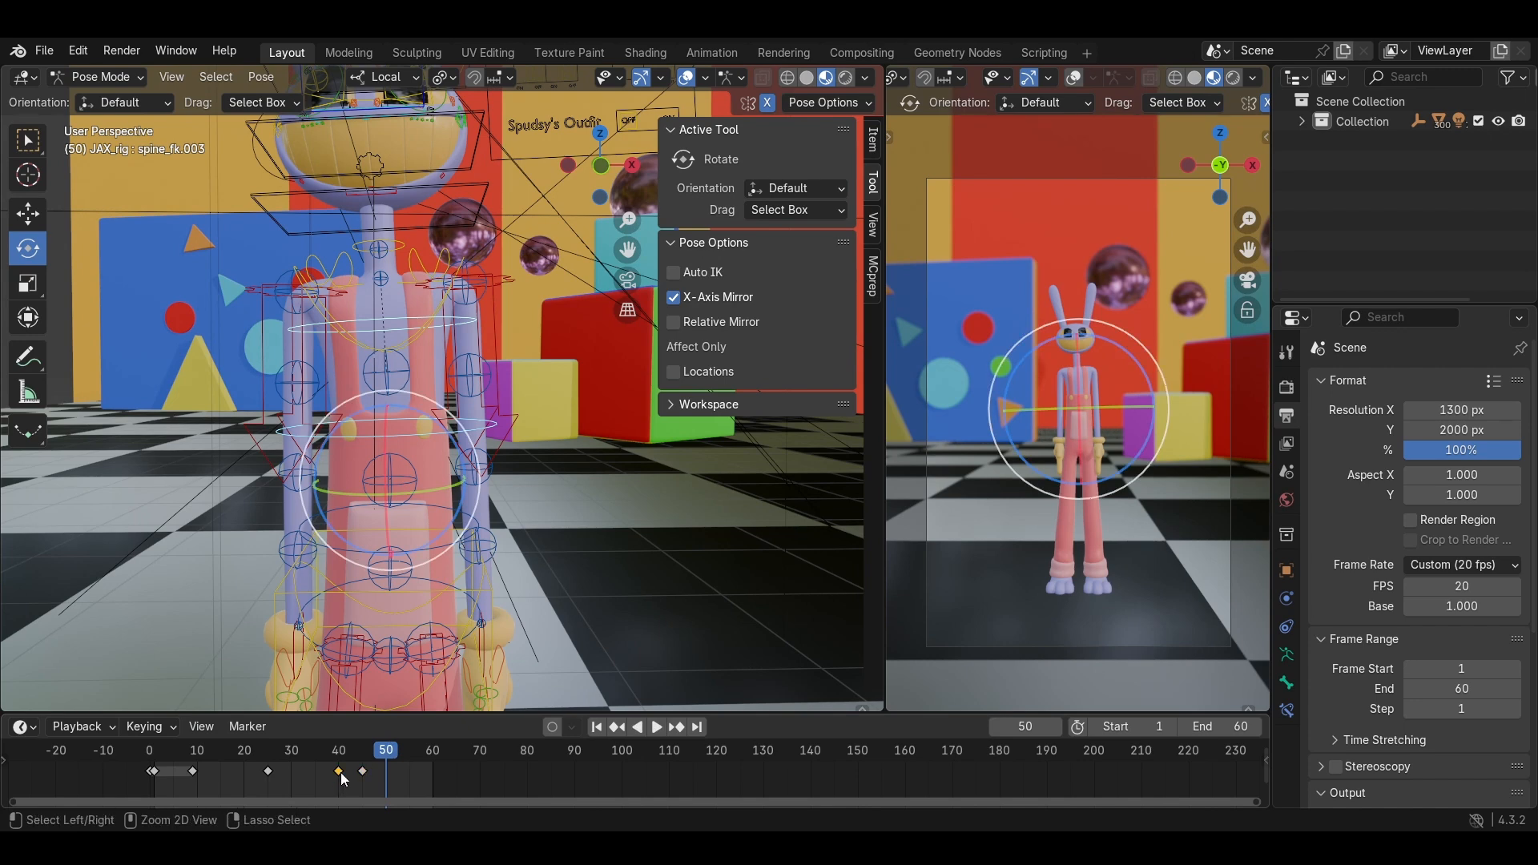
key("ctrl+v")
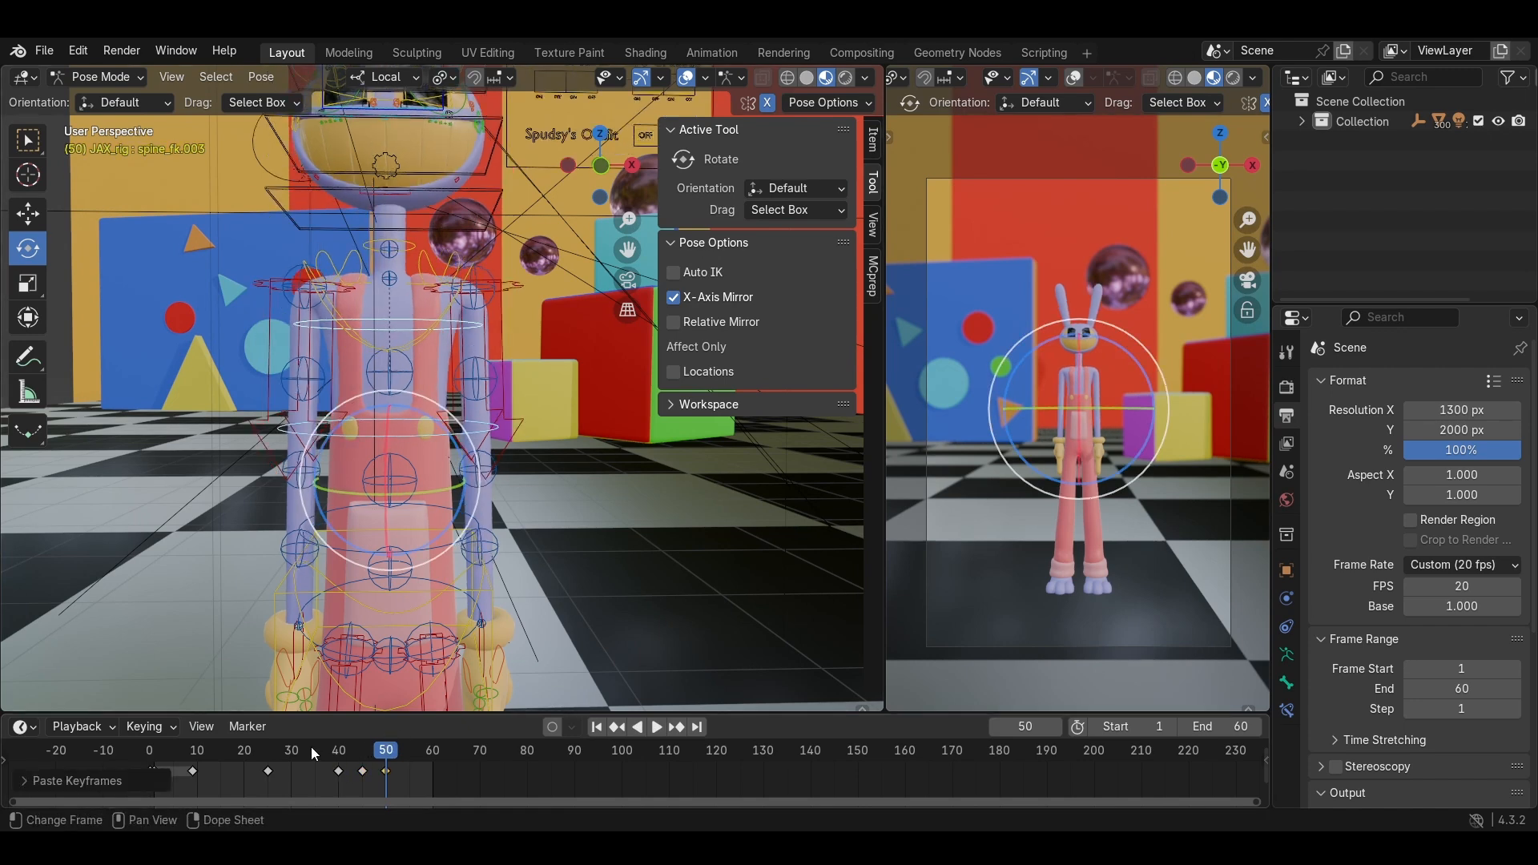
left_click_drag(311, 749, 268, 749)
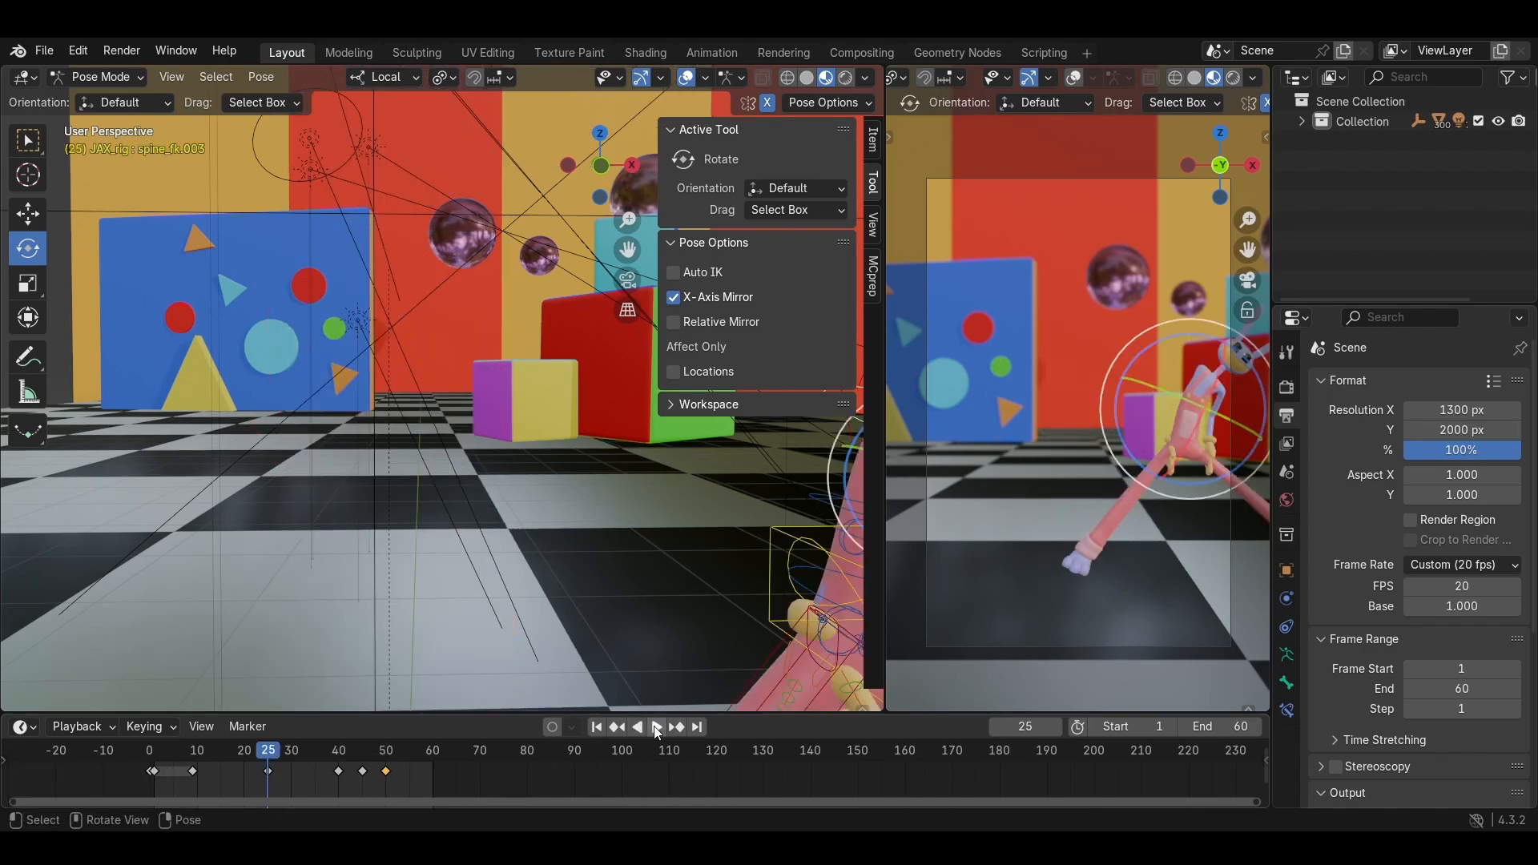
left_click(657, 727)
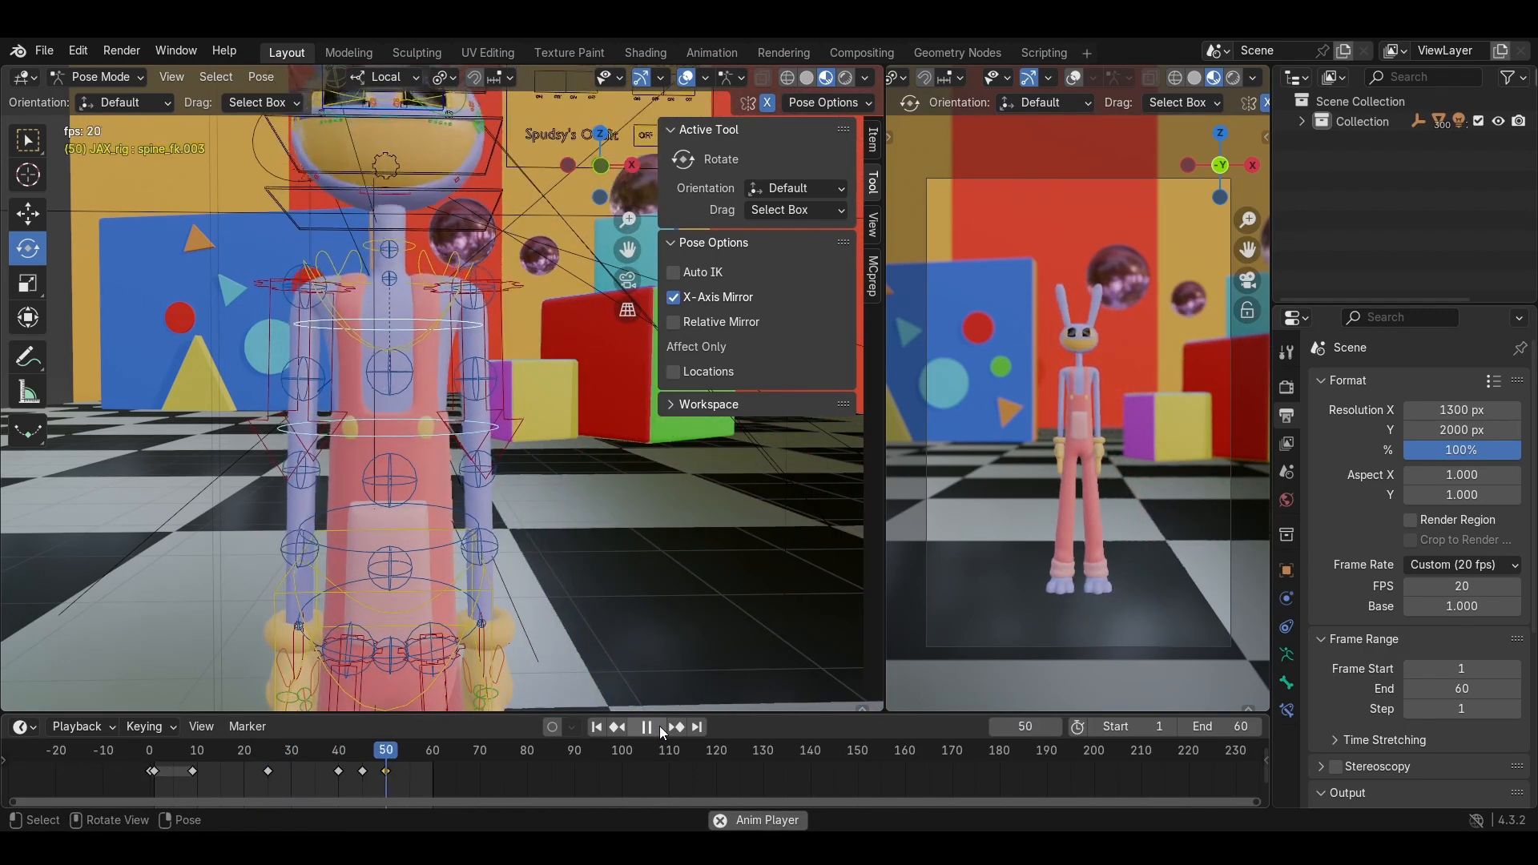
left_click(659, 725)
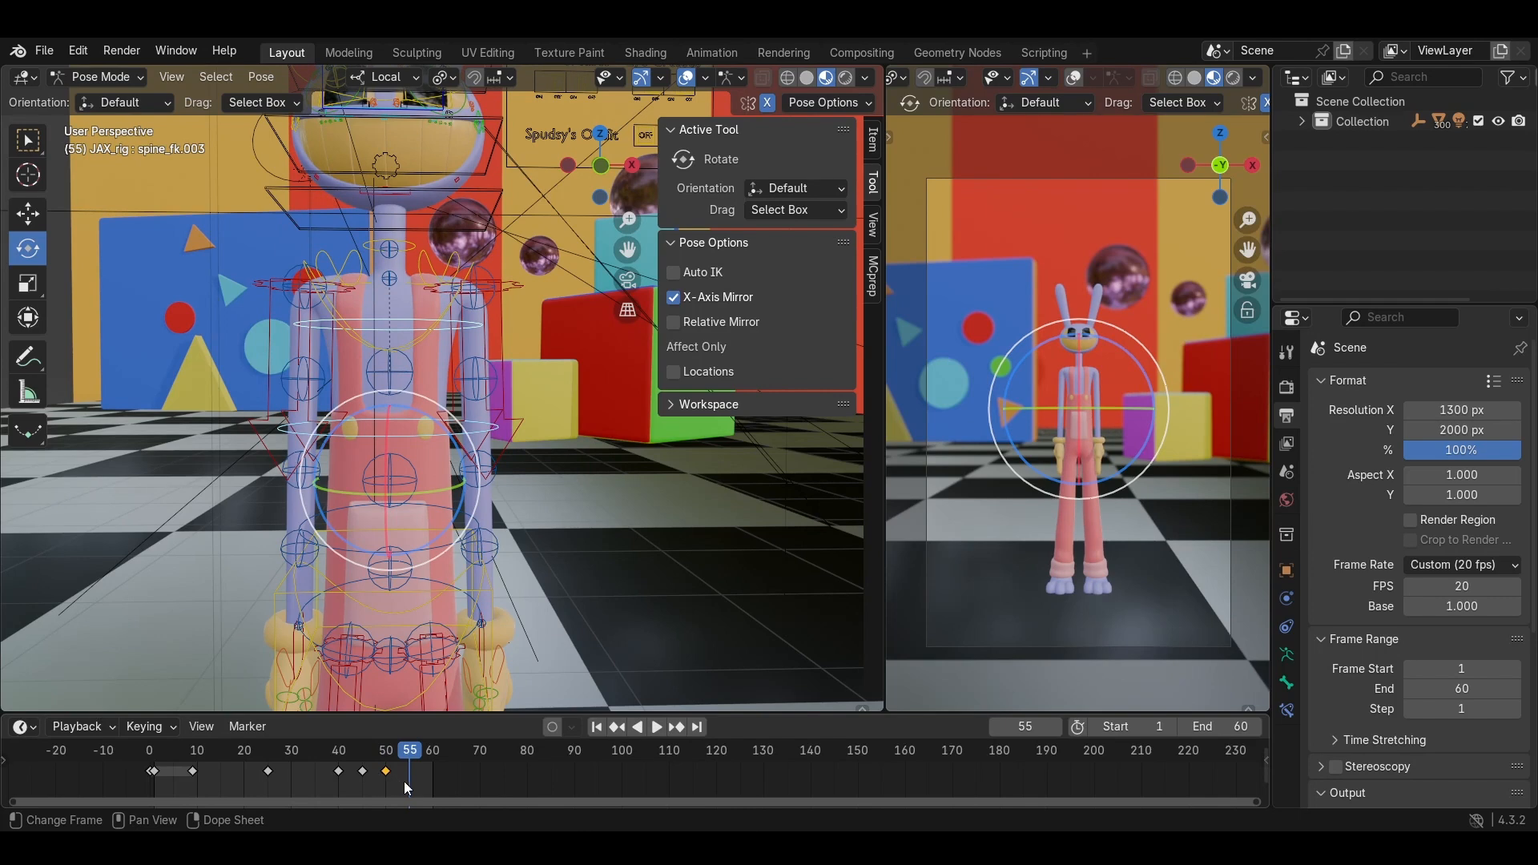
Delete the spine controls' keyframes at frames 45 and 50, and replay the motion from frame 7.
left_click(362, 771, "shift")
right_click(359, 765)
left_click(358, 765)
left_click_drag(343, 751, 183, 749)
scroll(474, 518, "down", 3)
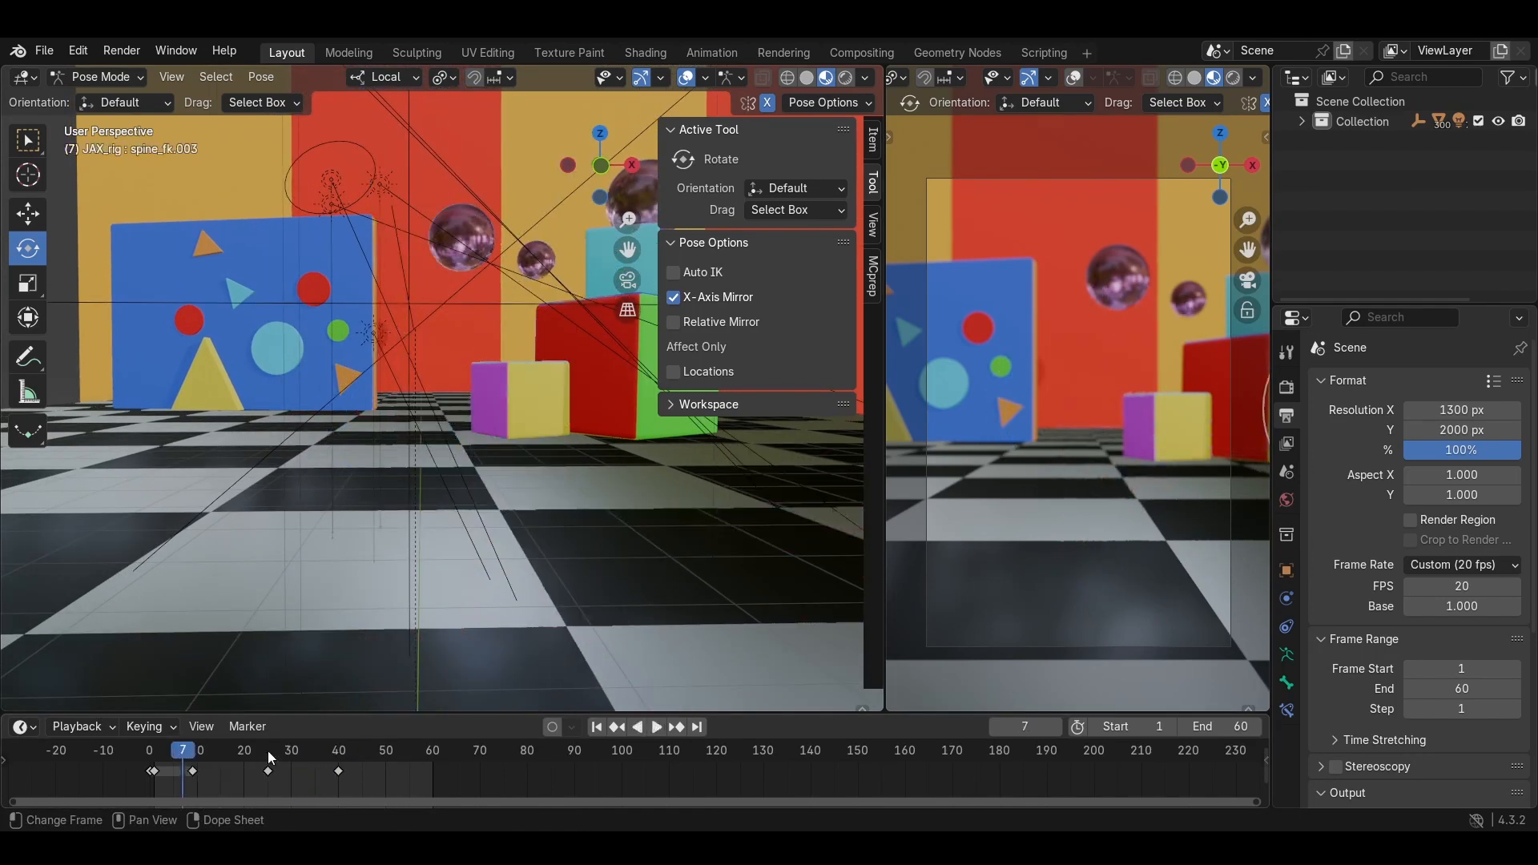
left_click(660, 726)
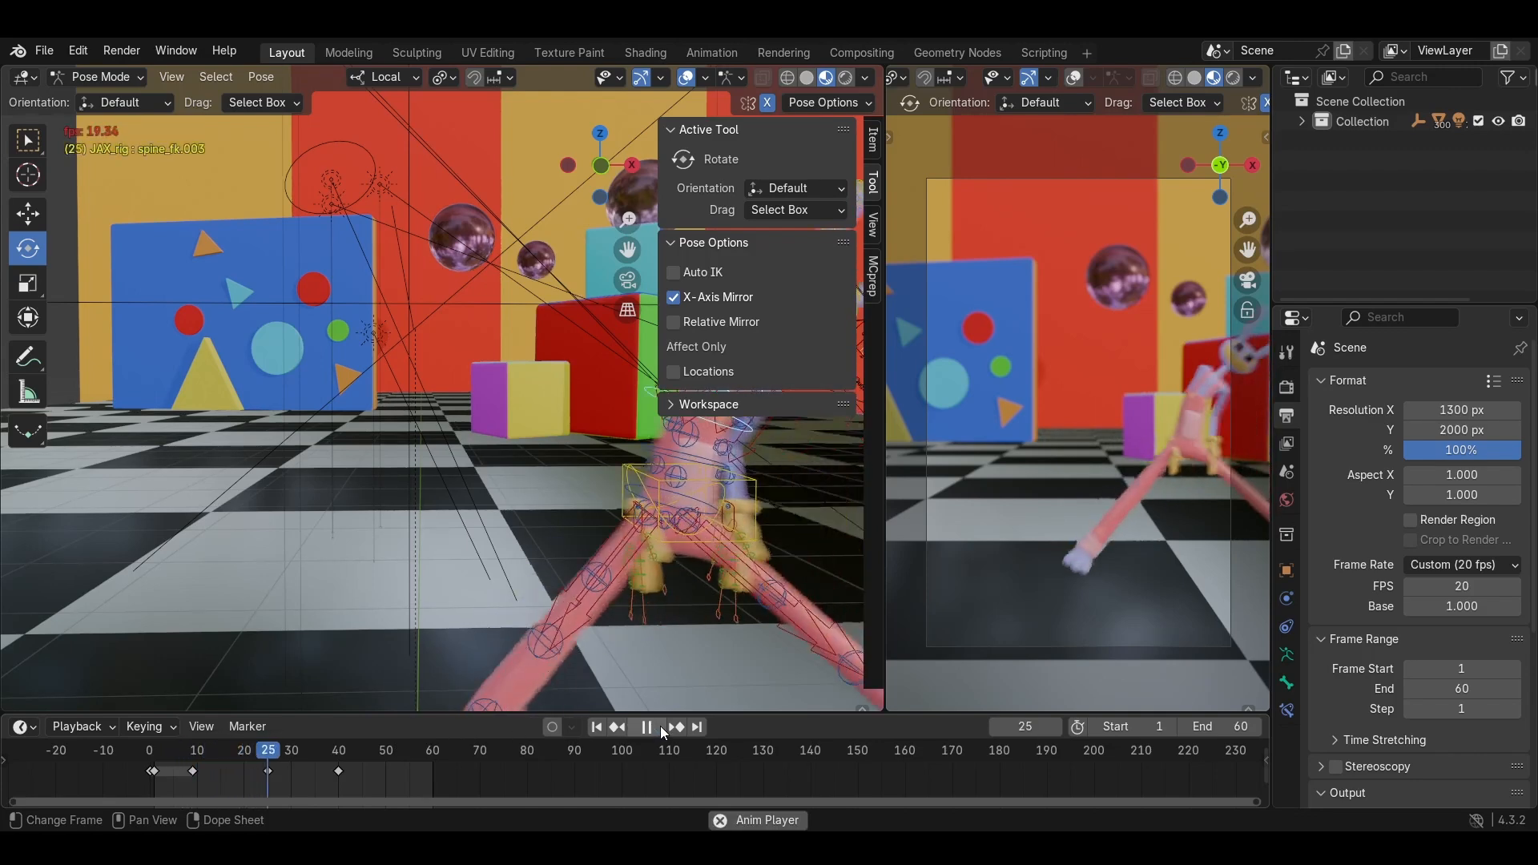
left_click(660, 725)
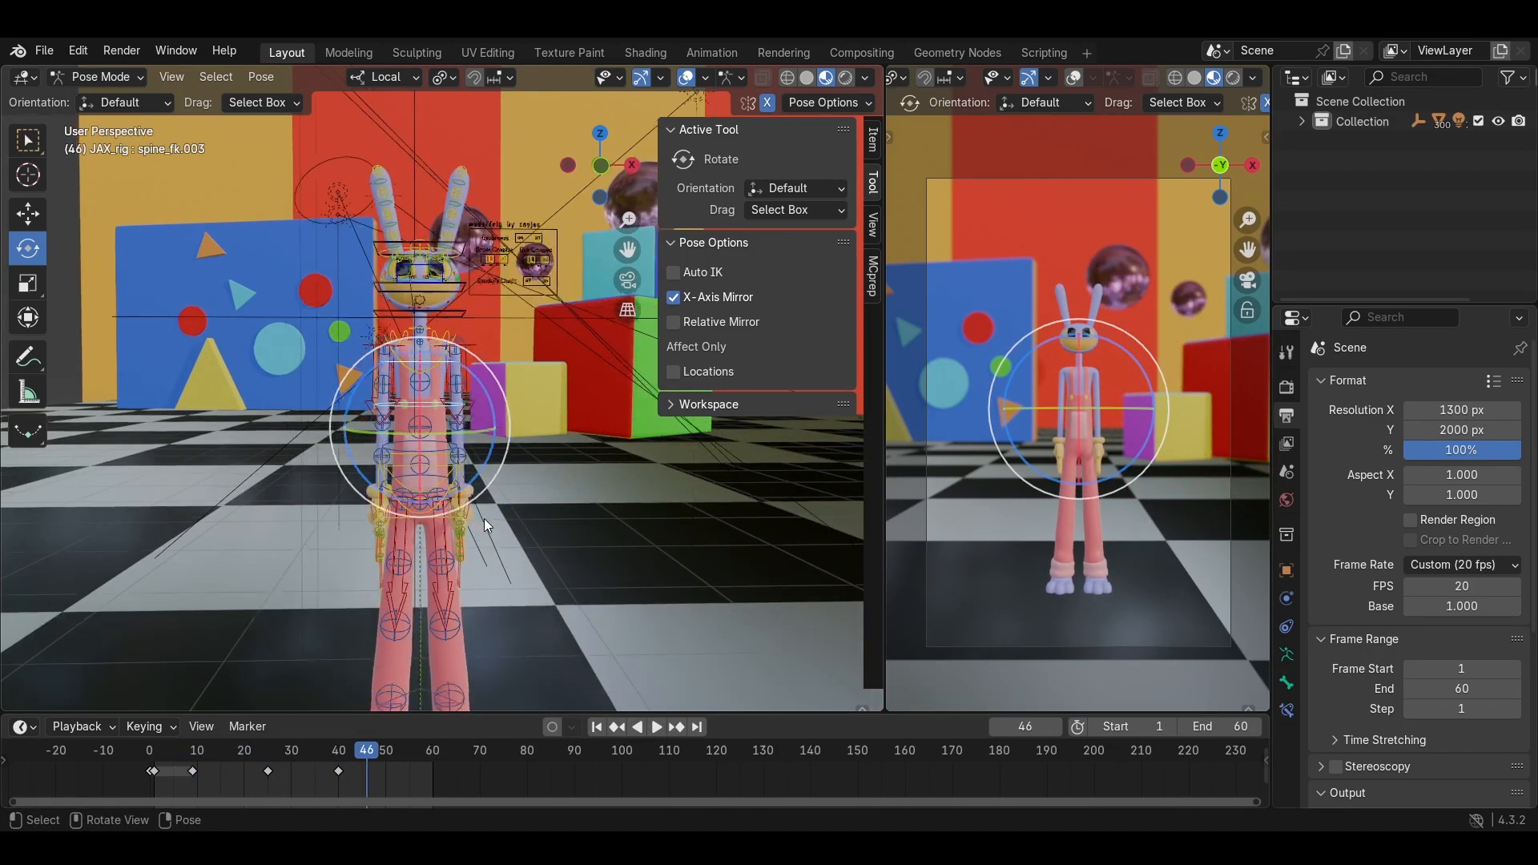
Select both shoulder controls and delete their keyframes at frames 15 and 30, with the playhead at frame 15.
scroll(484, 507, "up", 3)
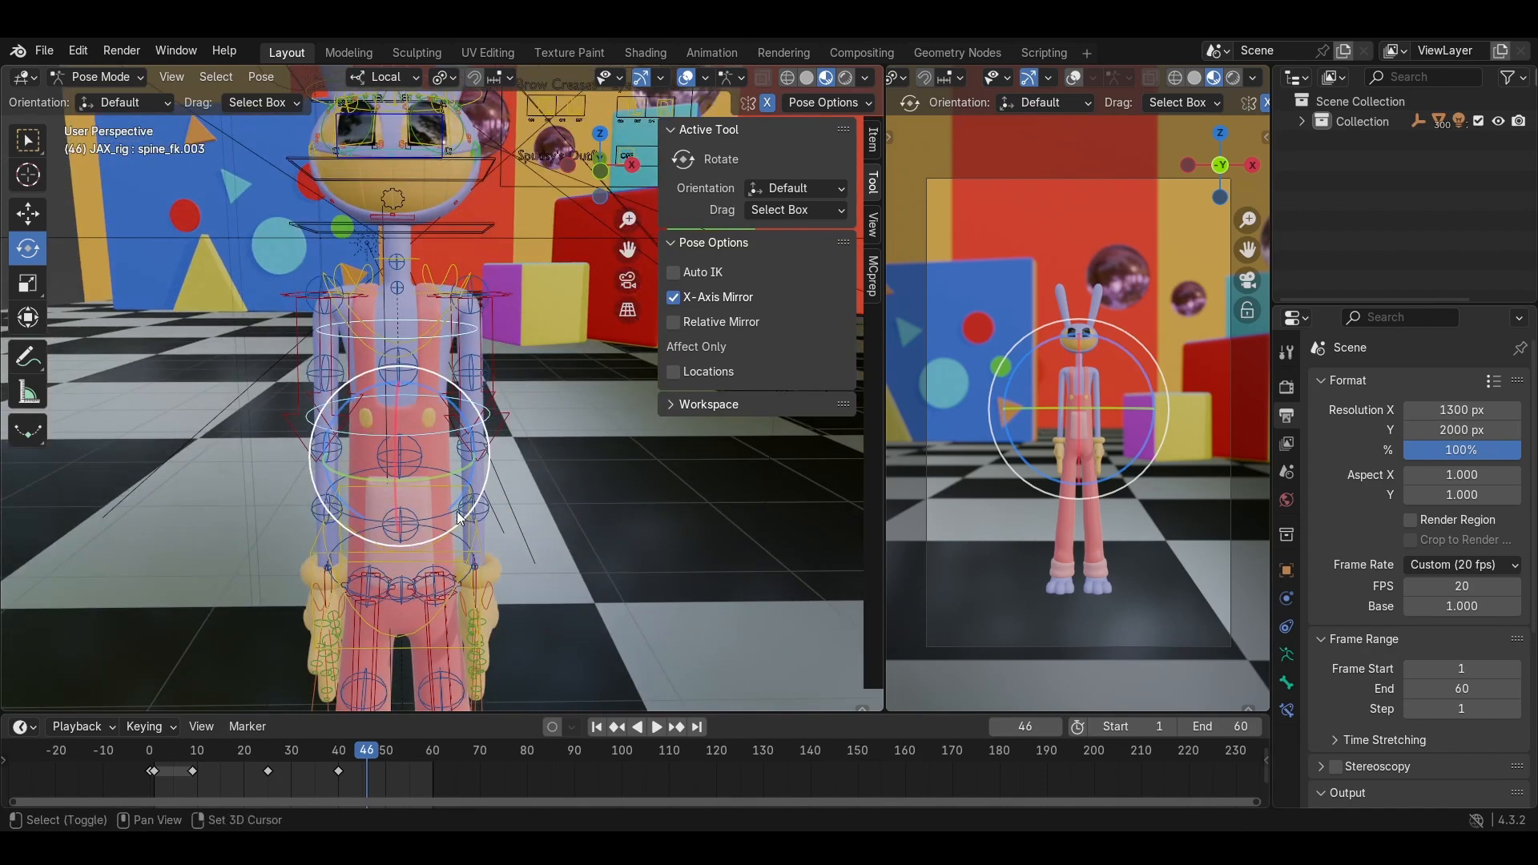
middle_click_drag(518, 369, 507, 458, "shift")
left_click(407, 301)
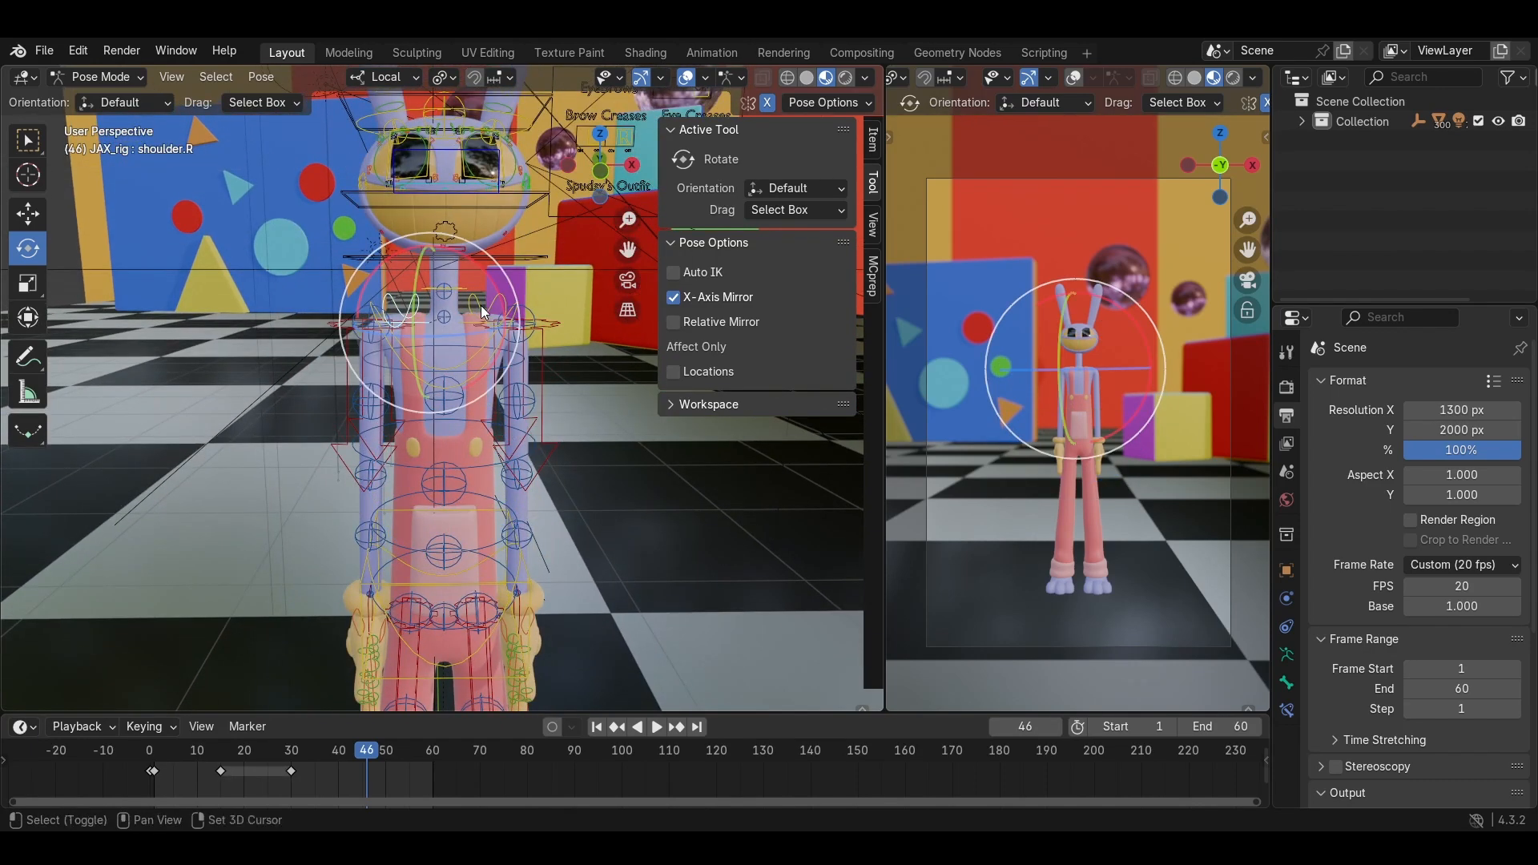
left_click(480, 305, "shift")
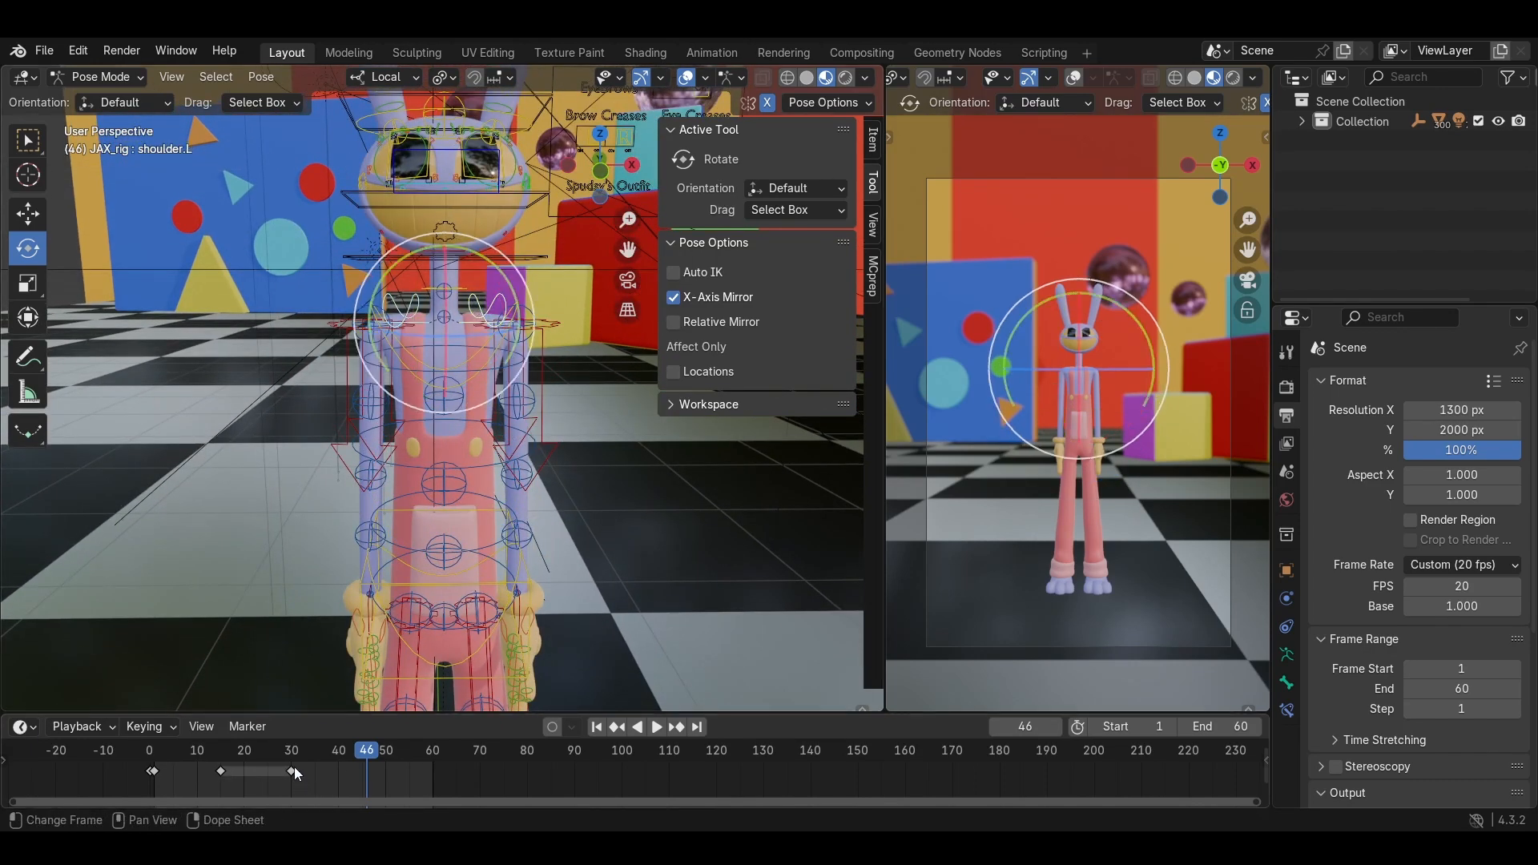
left_click(221, 756)
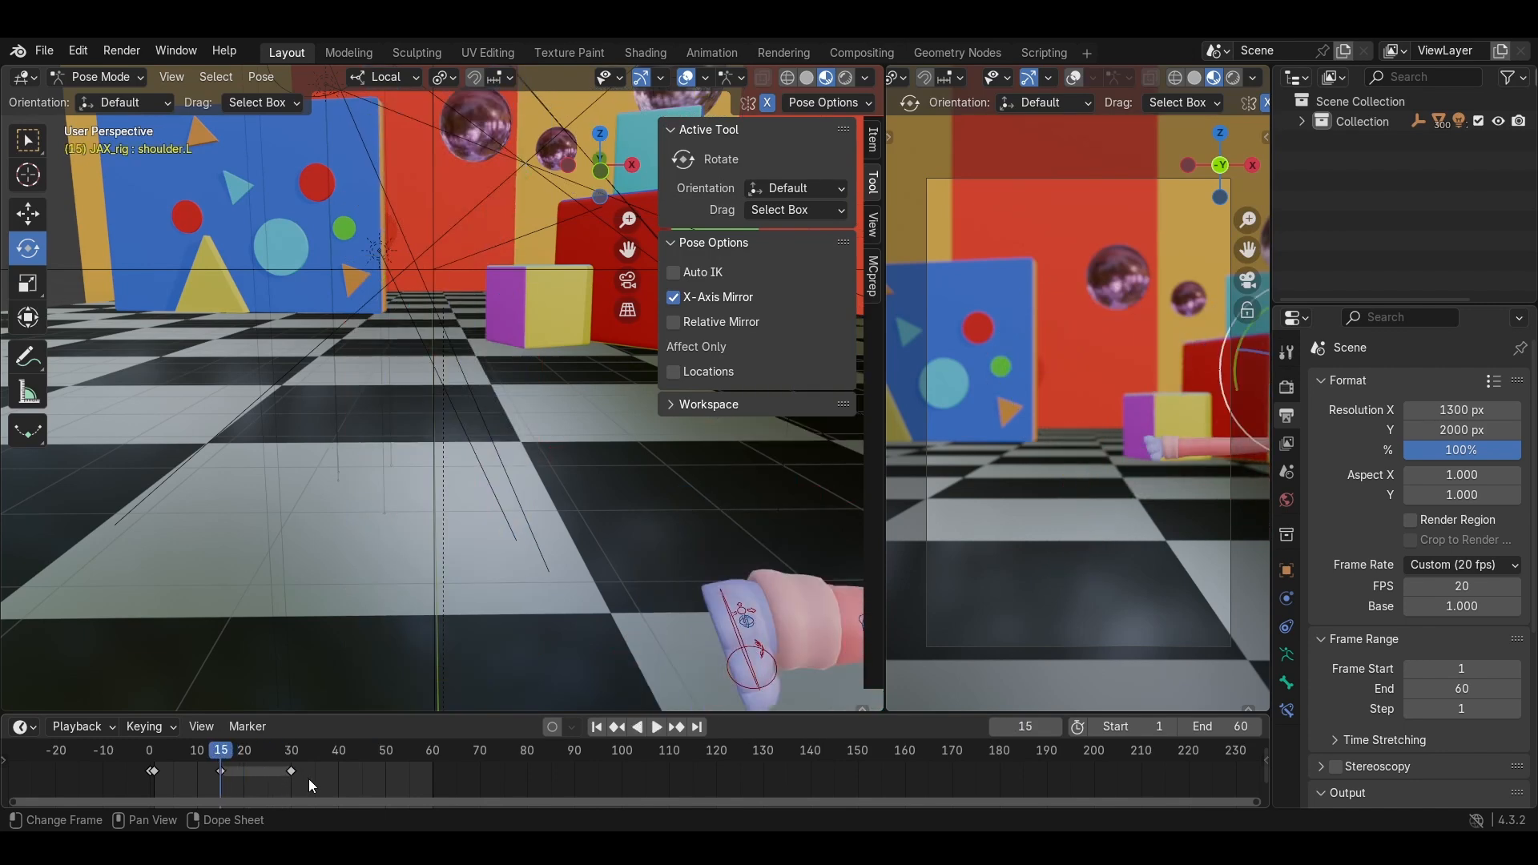
right_click(222, 762)
left_click(223, 762)
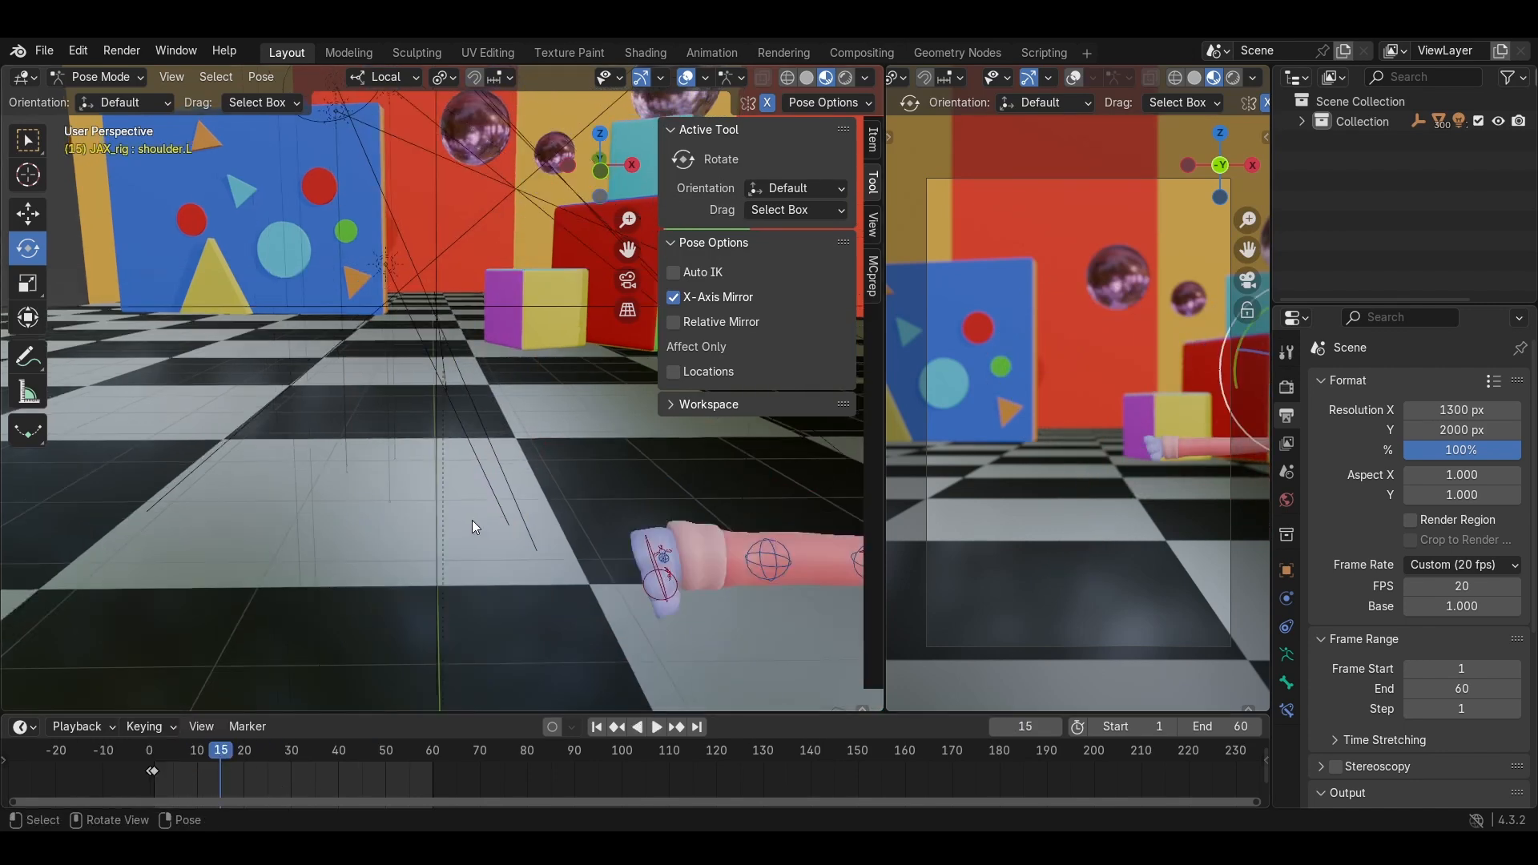
Select the right hand's IK control at frame 15 and try moving it with X-Axis Mirror still on.
scroll(473, 521, "down", 2)
middle_click_drag(592, 481, 278, 498, "shift")
scroll(503, 473, "up", 3)
middle_click_drag(648, 463, 494, 397, "shift")
middle_click_drag(477, 473, 495, 362, "shift")
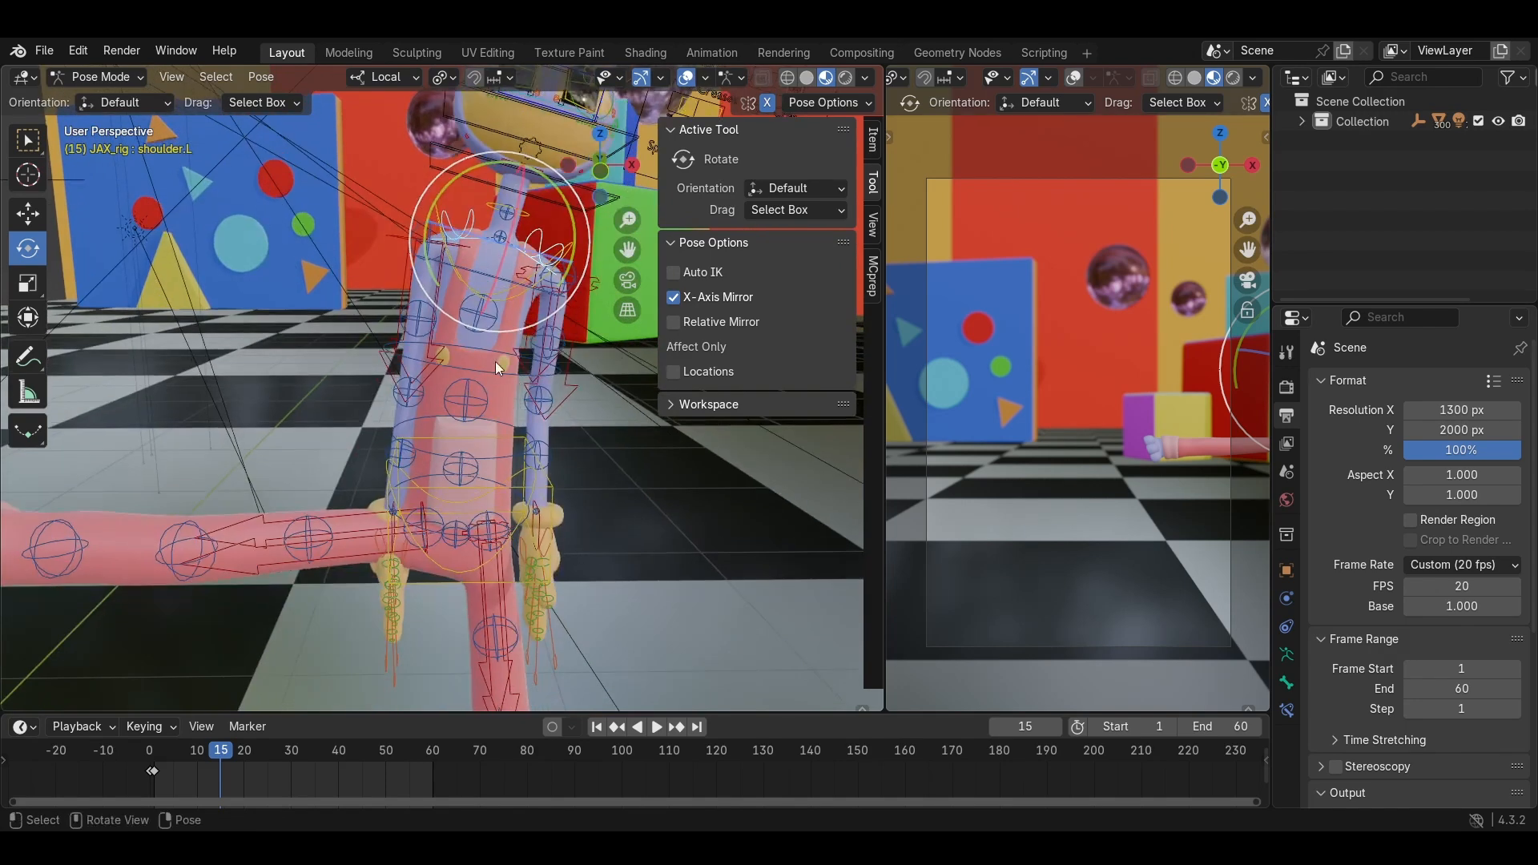
middle_click_drag(406, 545, 363, 570)
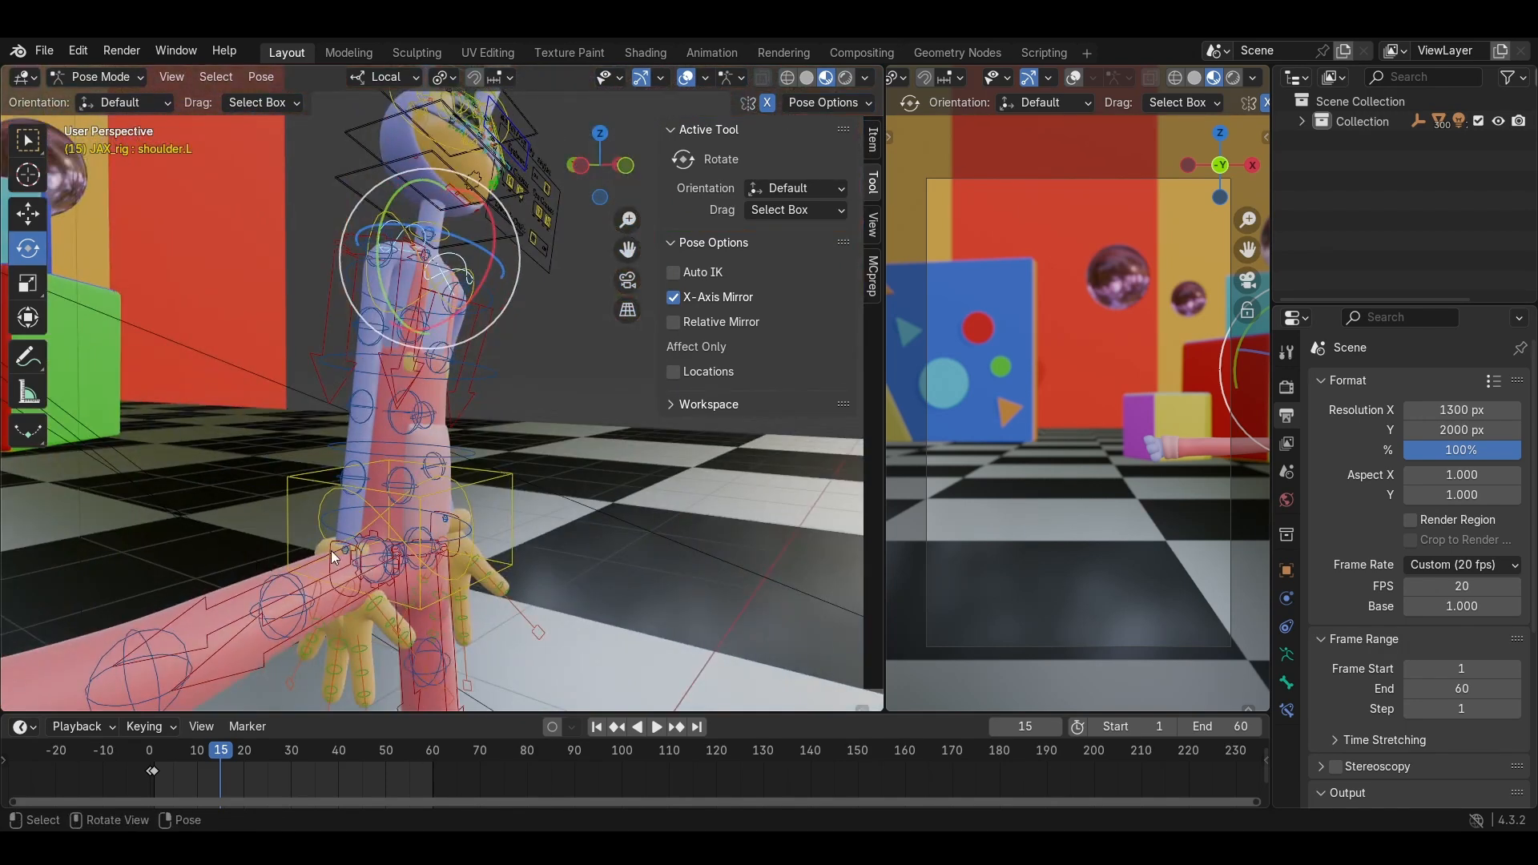
left_click(347, 554)
left_click(324, 547)
left_click(333, 545)
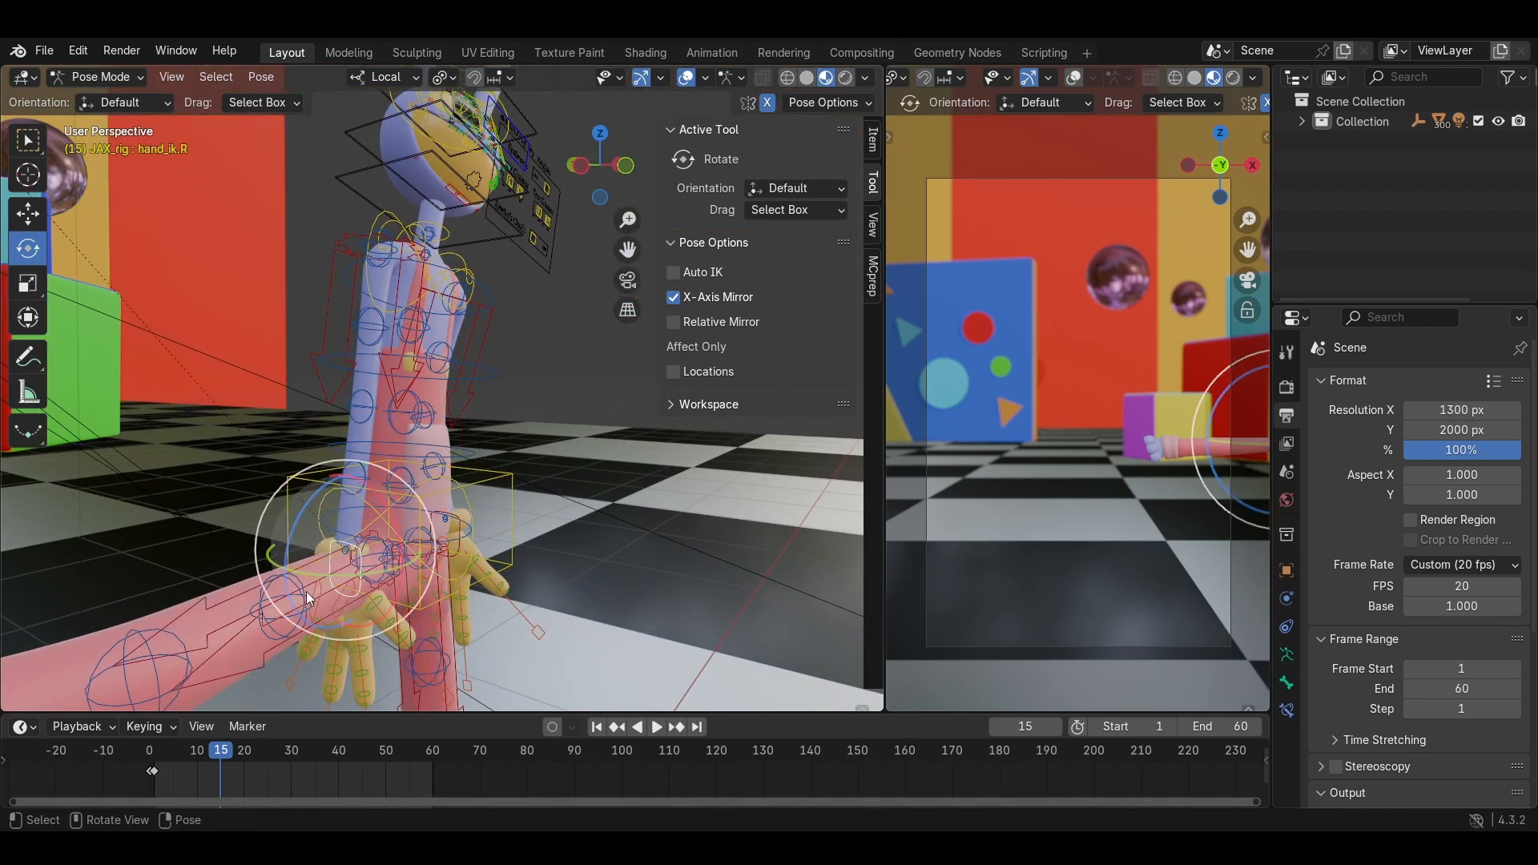
middle_click_drag(330, 619, 276, 419)
key("g")
left_click(560, 435)
Turn off X-Axis Mirror and try rotating the right hand control inward toward the body.
left_click(674, 297)
middle_click_drag(386, 392, 537, 378)
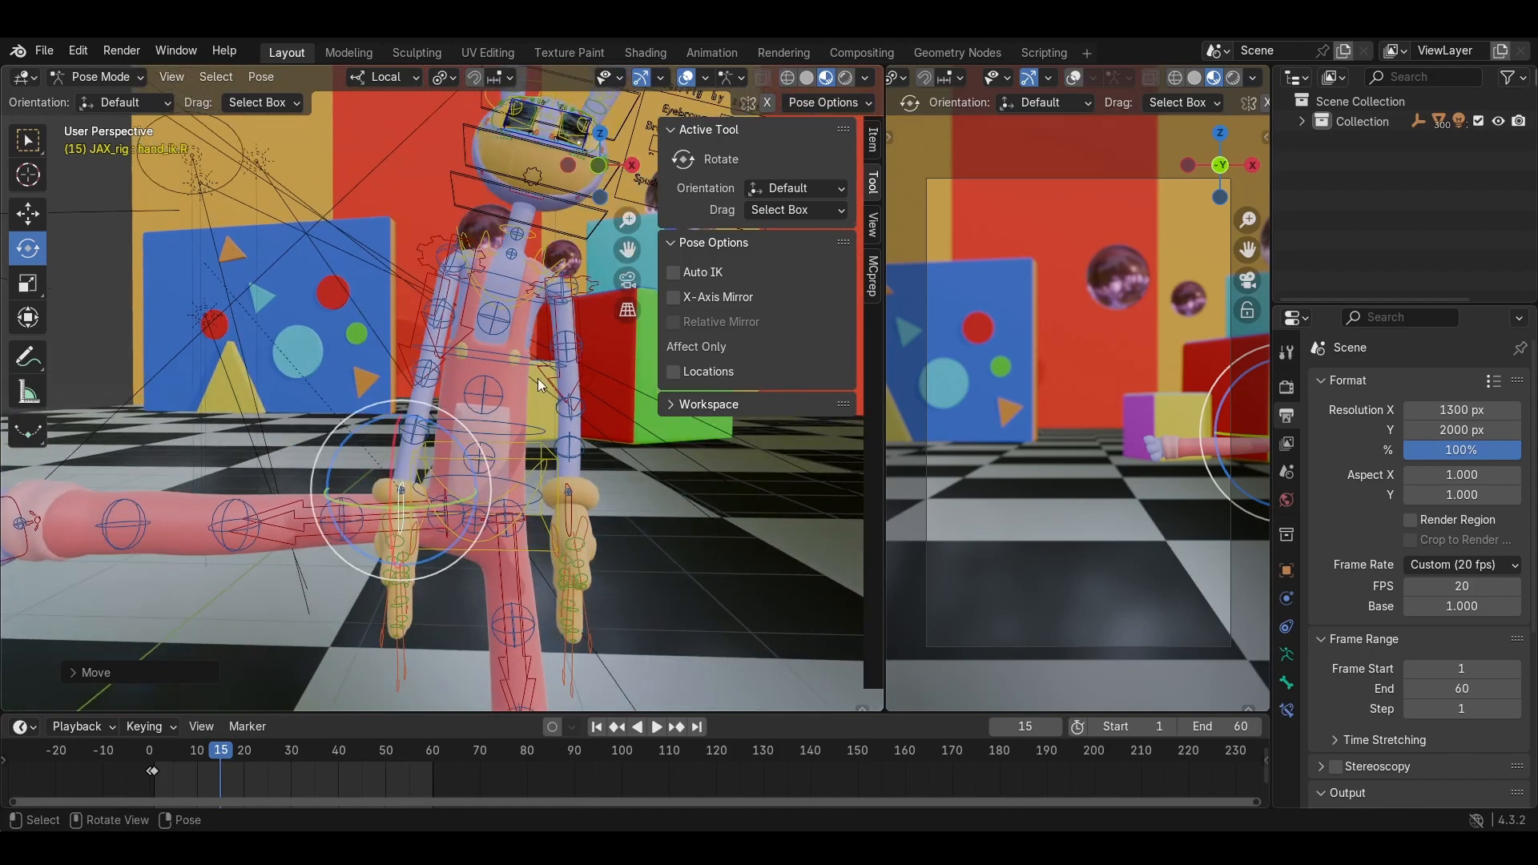
key("r")
left_click(457, 339)
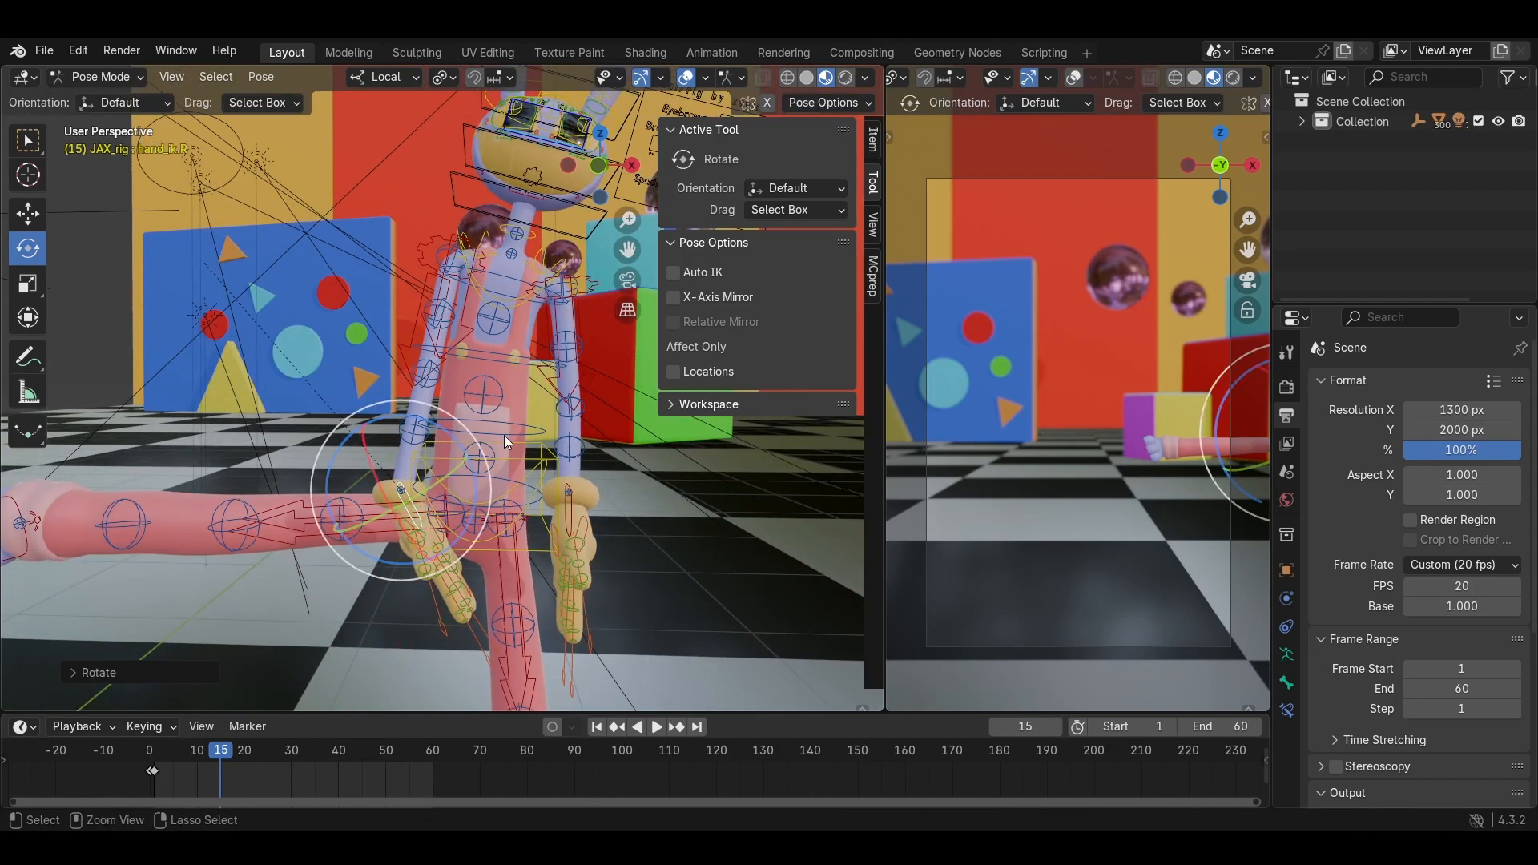
Undo the right hand's rotation and move, going back to before the hand control was selected.
key("ctrl+z")
key("ctrl+z")
key("ctrl+z")
key("ctrl+z")
key("ctrl+z")
Select the right hand's IK control, turn off X-Axis Mirror, and move the hand up and forward to bend the arm.
middle_click_drag(357, 513, 435, 531)
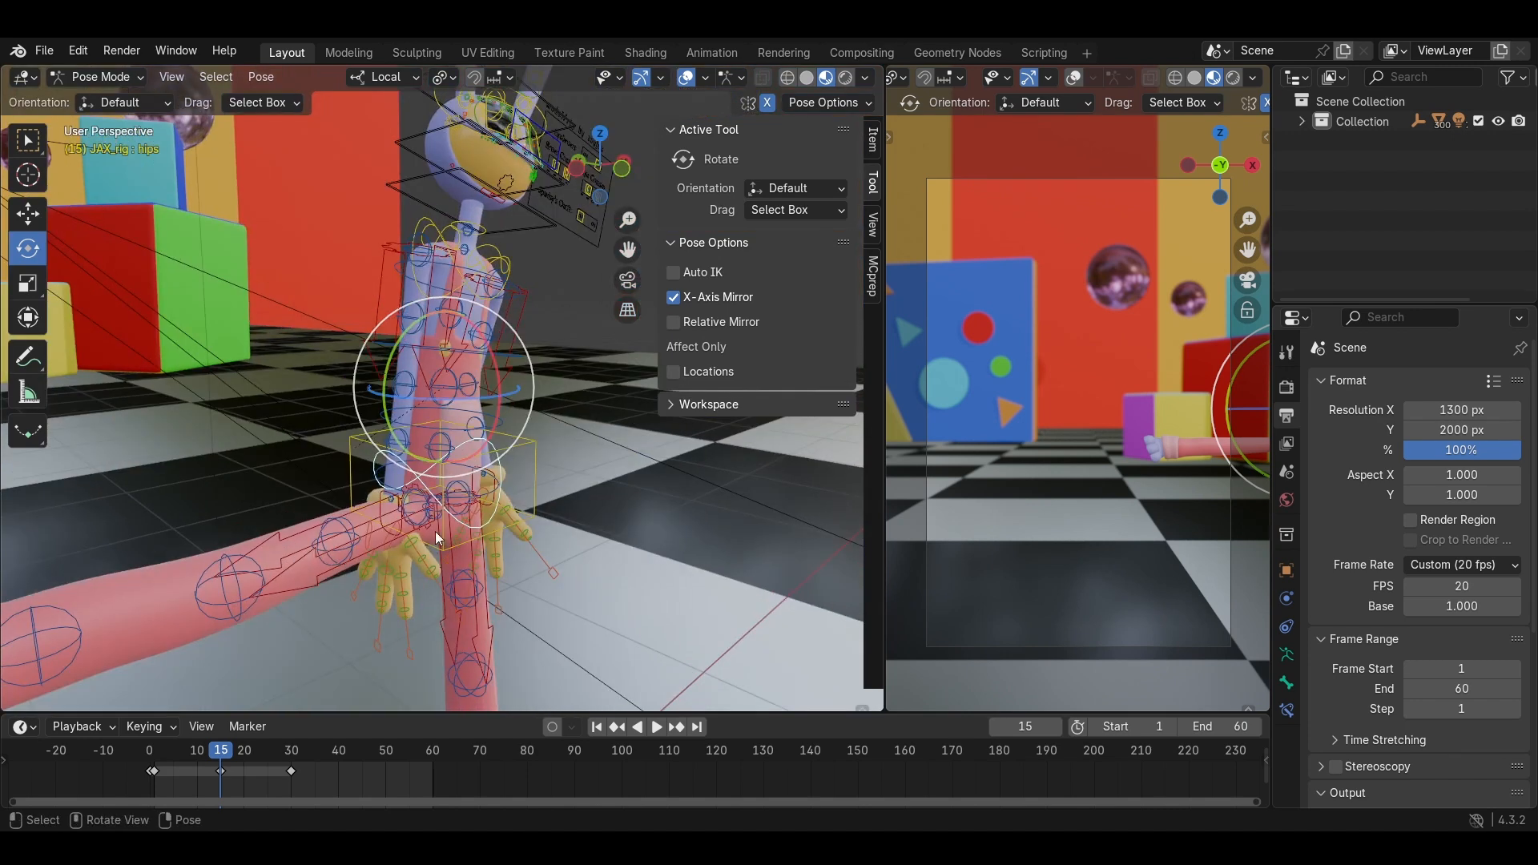
left_click(377, 500)
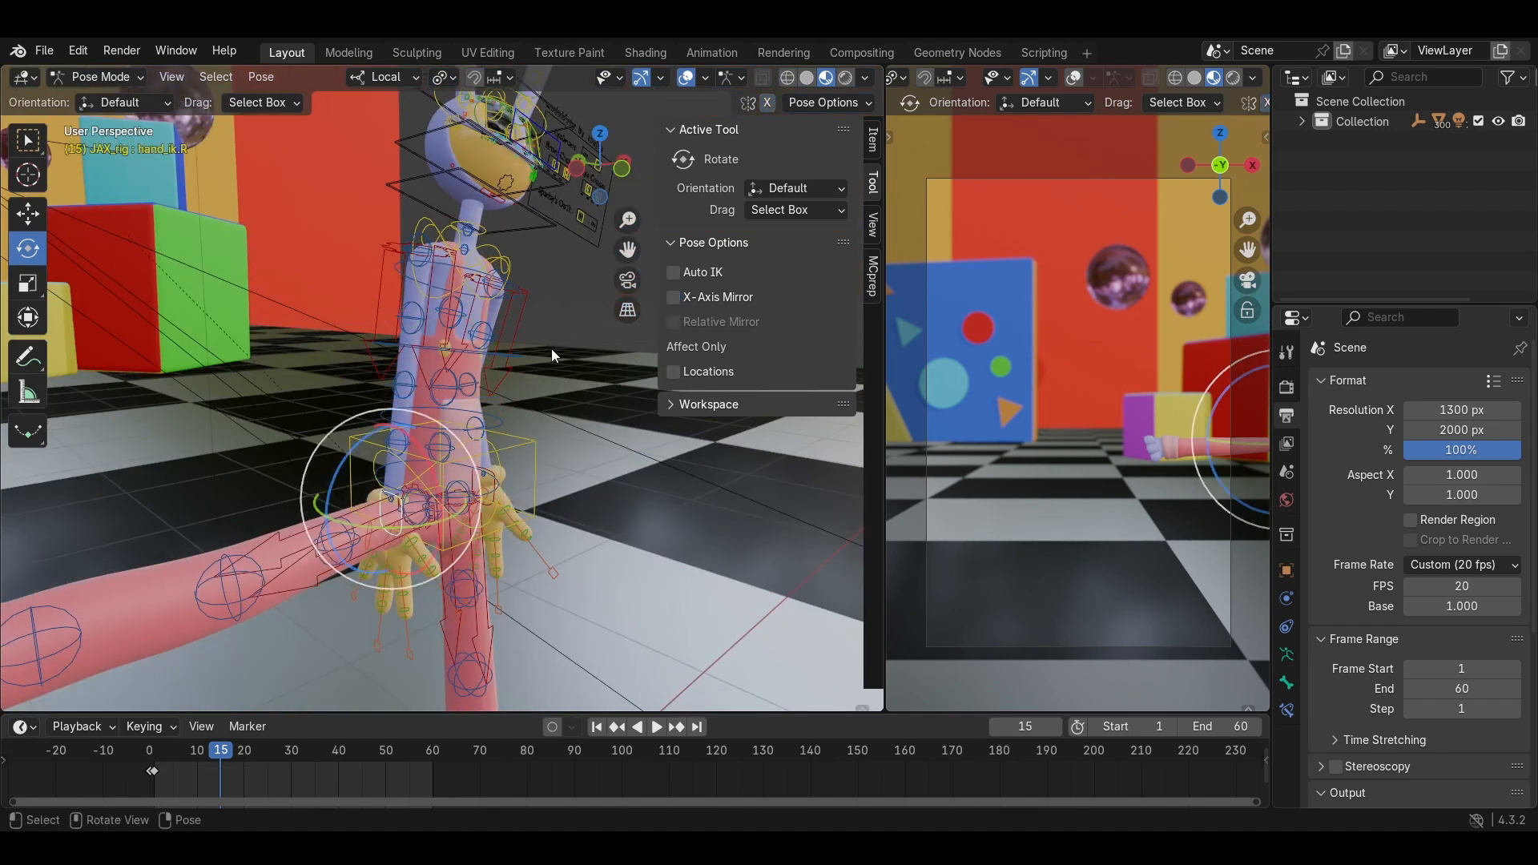
middle_click_drag(551, 348, 502, 421)
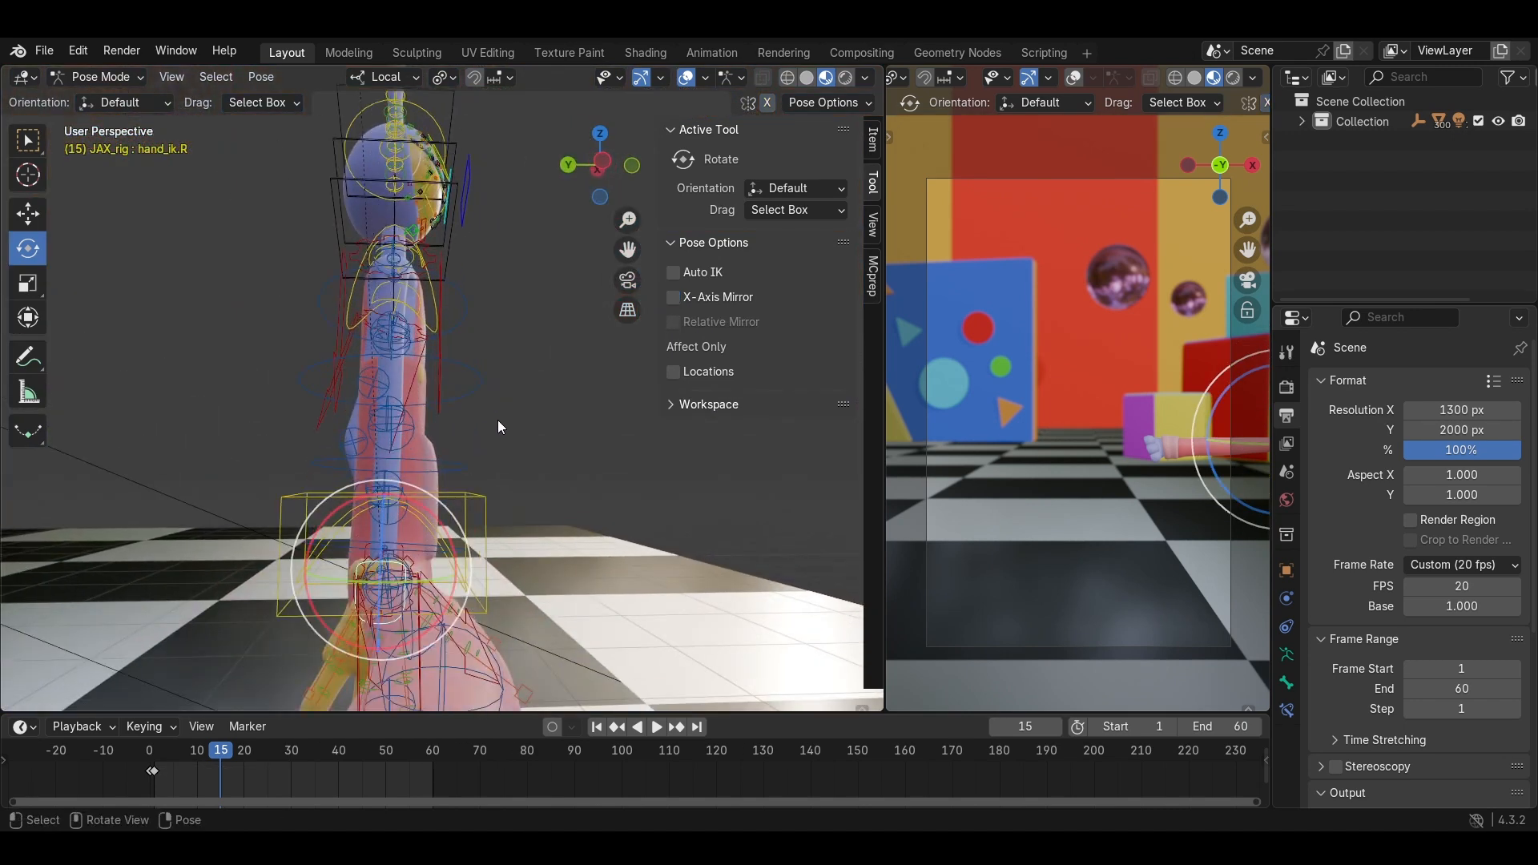
key("g")
left_click(593, 330)
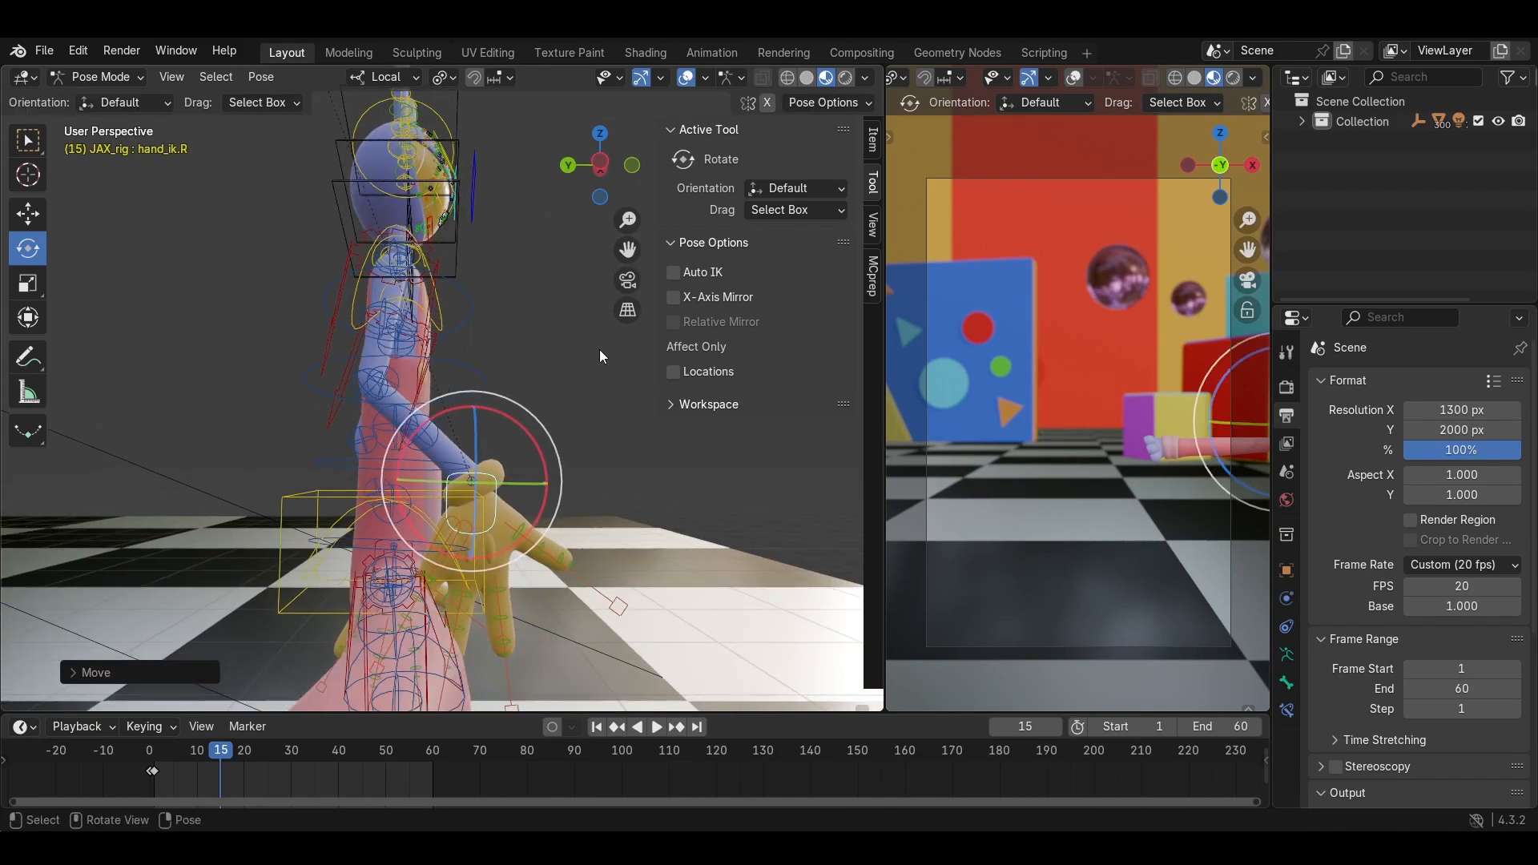
Rotate the raised right hand to angle its fingers, and make Move the active tool.
key("r")
left_click(493, 310)
middle_click_drag(493, 309, 449, 384)
left_click(29, 214)
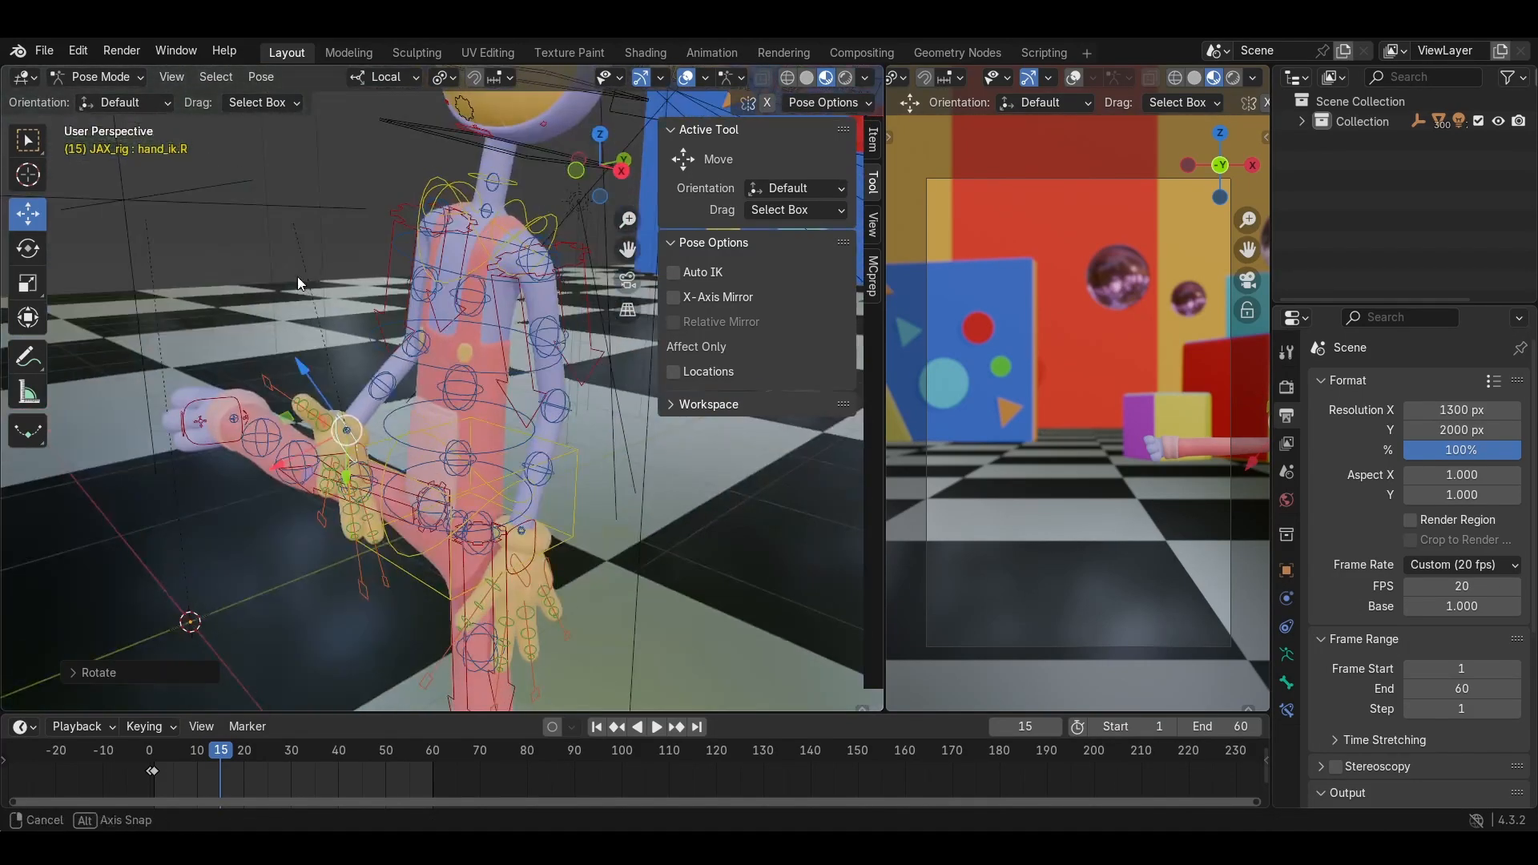
middle_click_drag(298, 278, 549, 369)
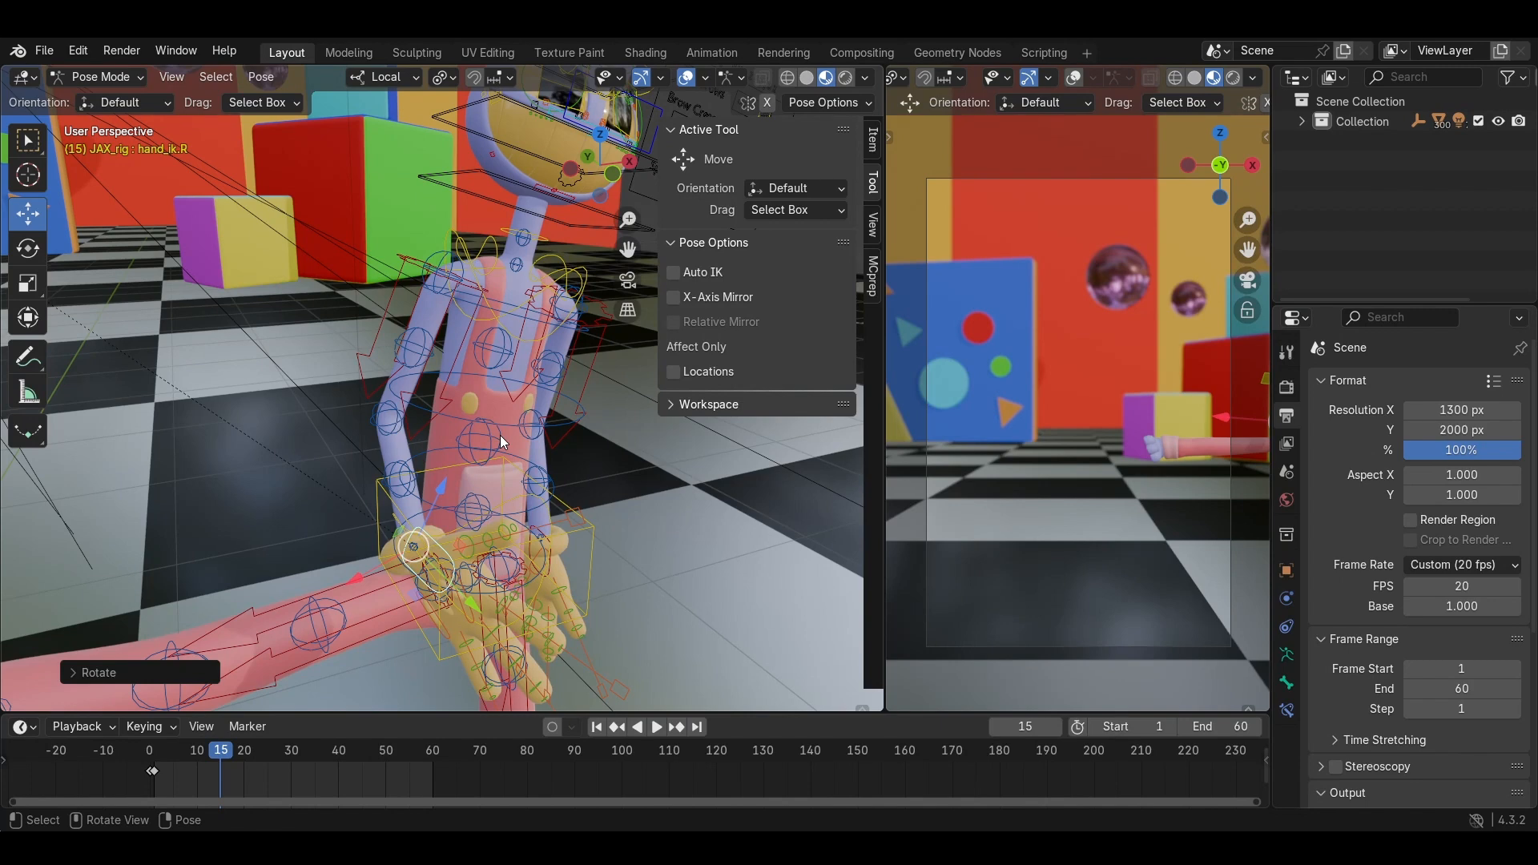
middle_click_drag(450, 321, 459, 400)
Select the right upper arm's IK control and rotate it from front and overhead views to swing the elbow outward.
left_click(386, 310)
middle_click_drag(387, 310, 417, 365)
key("r")
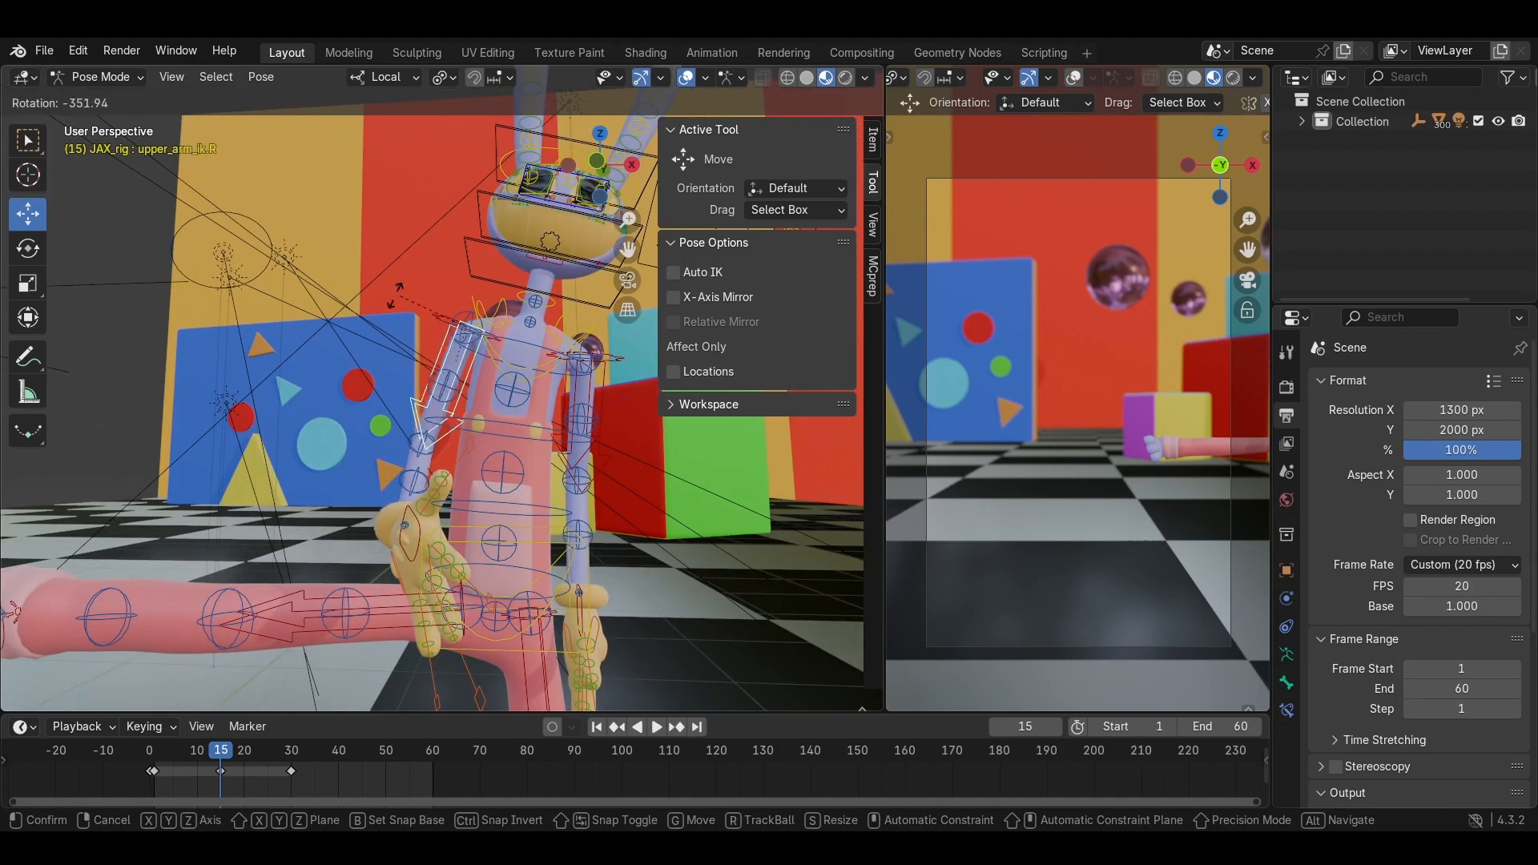
left_click(350, 310)
middle_click_drag(552, 177, 503, 310)
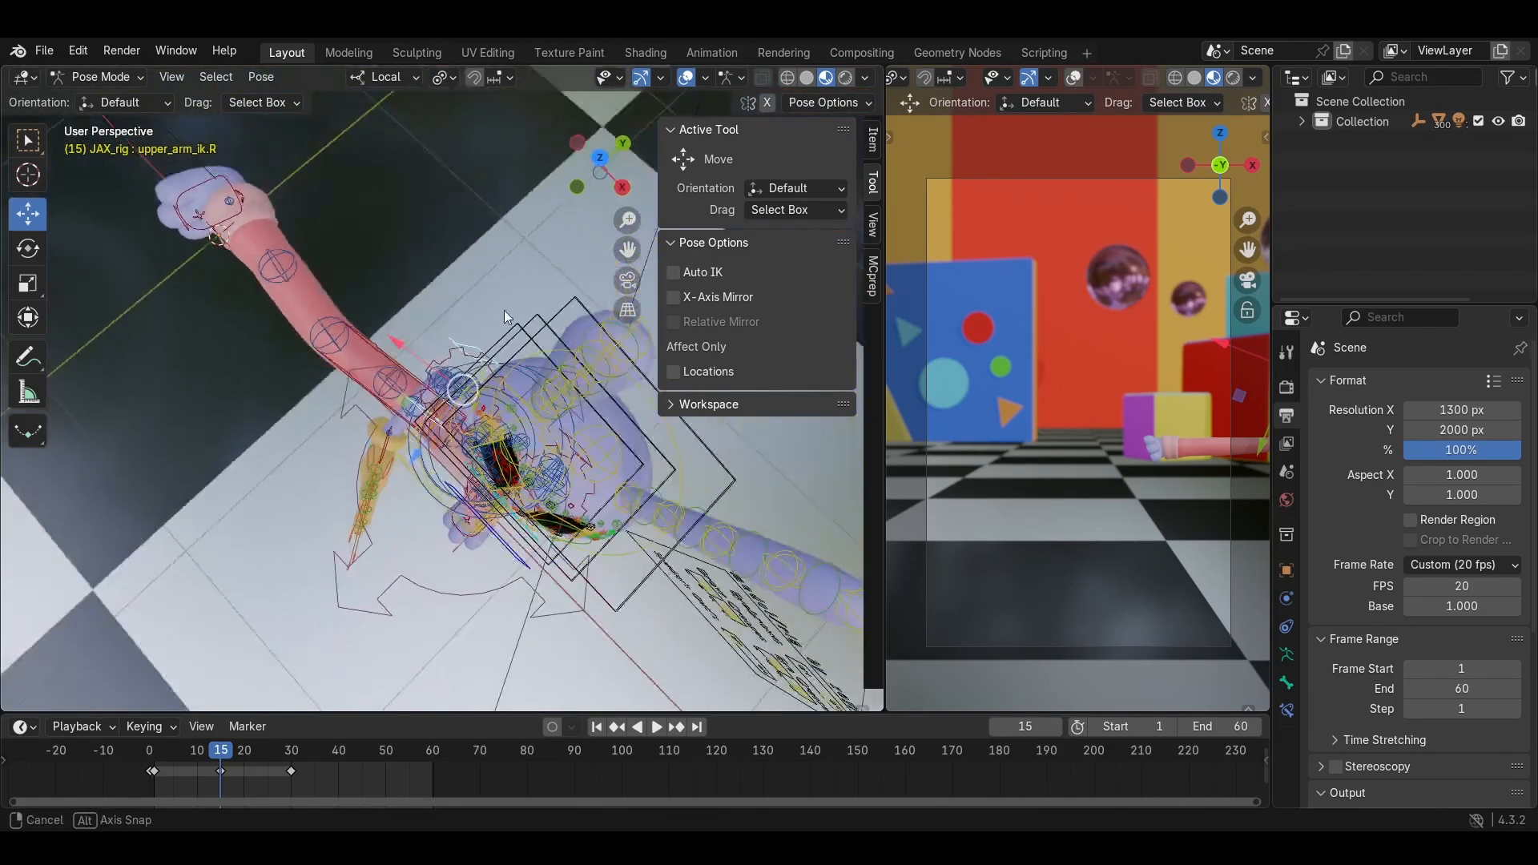
key("r")
left_click(458, 264)
middle_click_drag(459, 265, 390, 463)
Select the right hand's IK control again, rotate the hand, and move it slightly toward the torso.
left_click(339, 547)
middle_click_drag(340, 547, 556, 347)
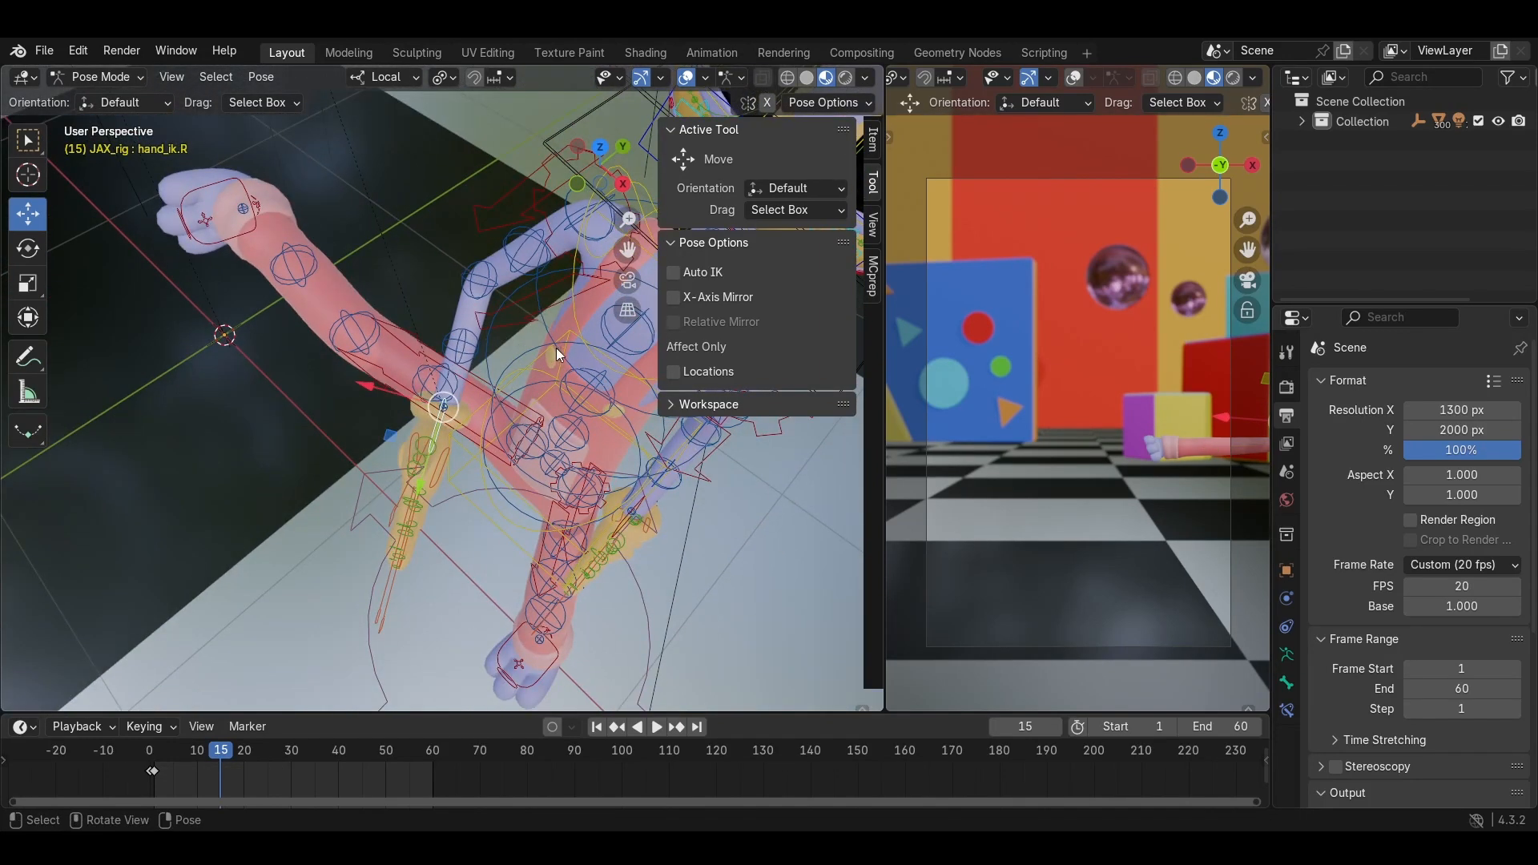
key("r")
left_click(488, 305)
mouse_move(489, 311)
middle_mouse_down()
mouse_move(485, 271)
mouse_move(497, 289)
middle_mouse_up()
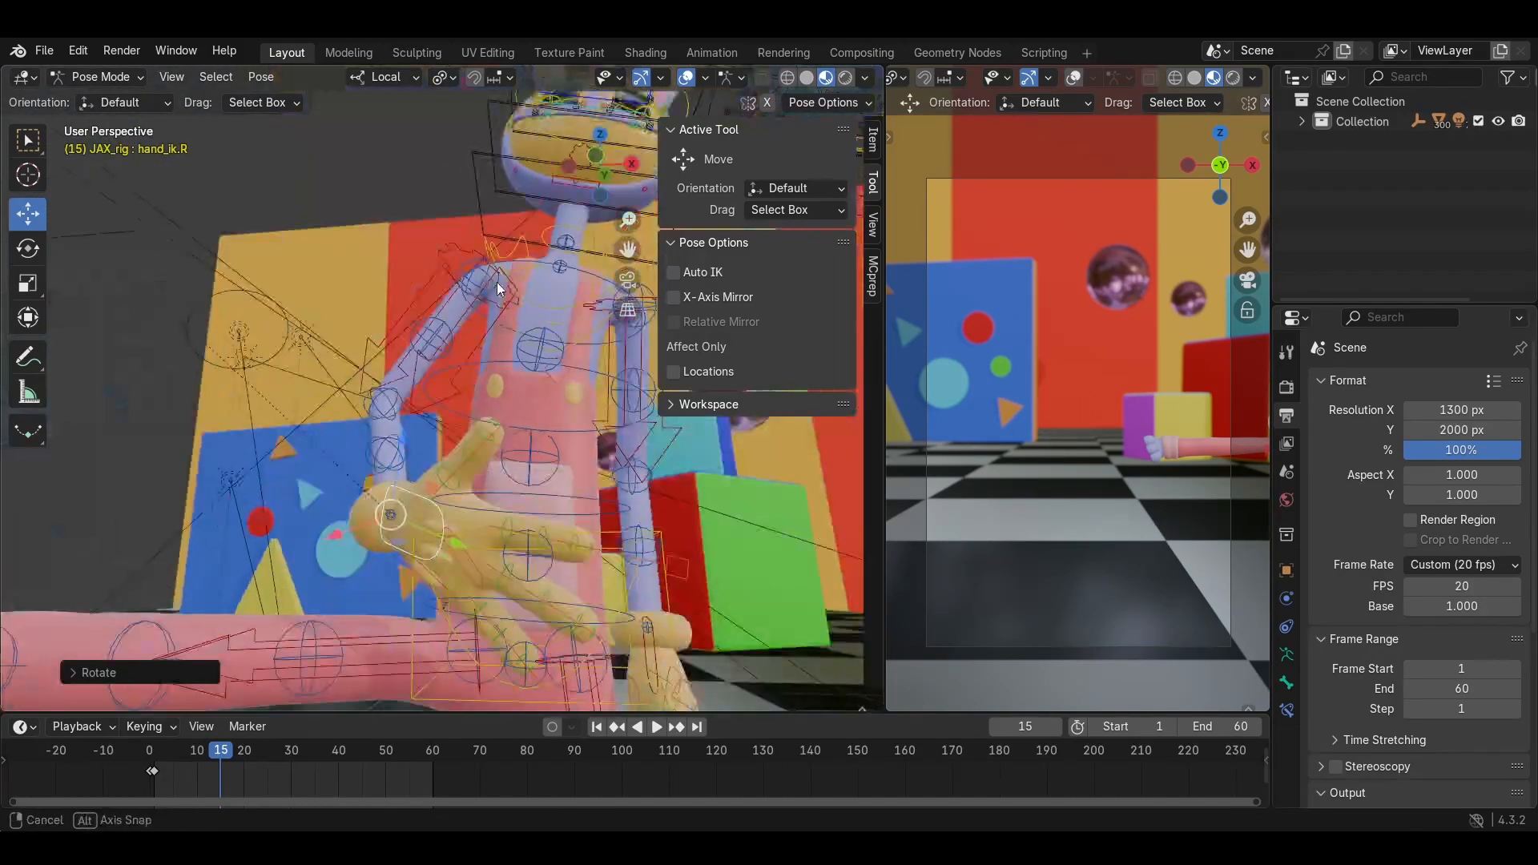
left_click_drag(391, 514, 445, 497)
middle_click_drag(471, 485, 372, 448)
Rotate the right hand once more from the side and raise it slightly in front of the body.
key("r")
left_click(465, 410)
middle_click_drag(464, 410, 408, 461)
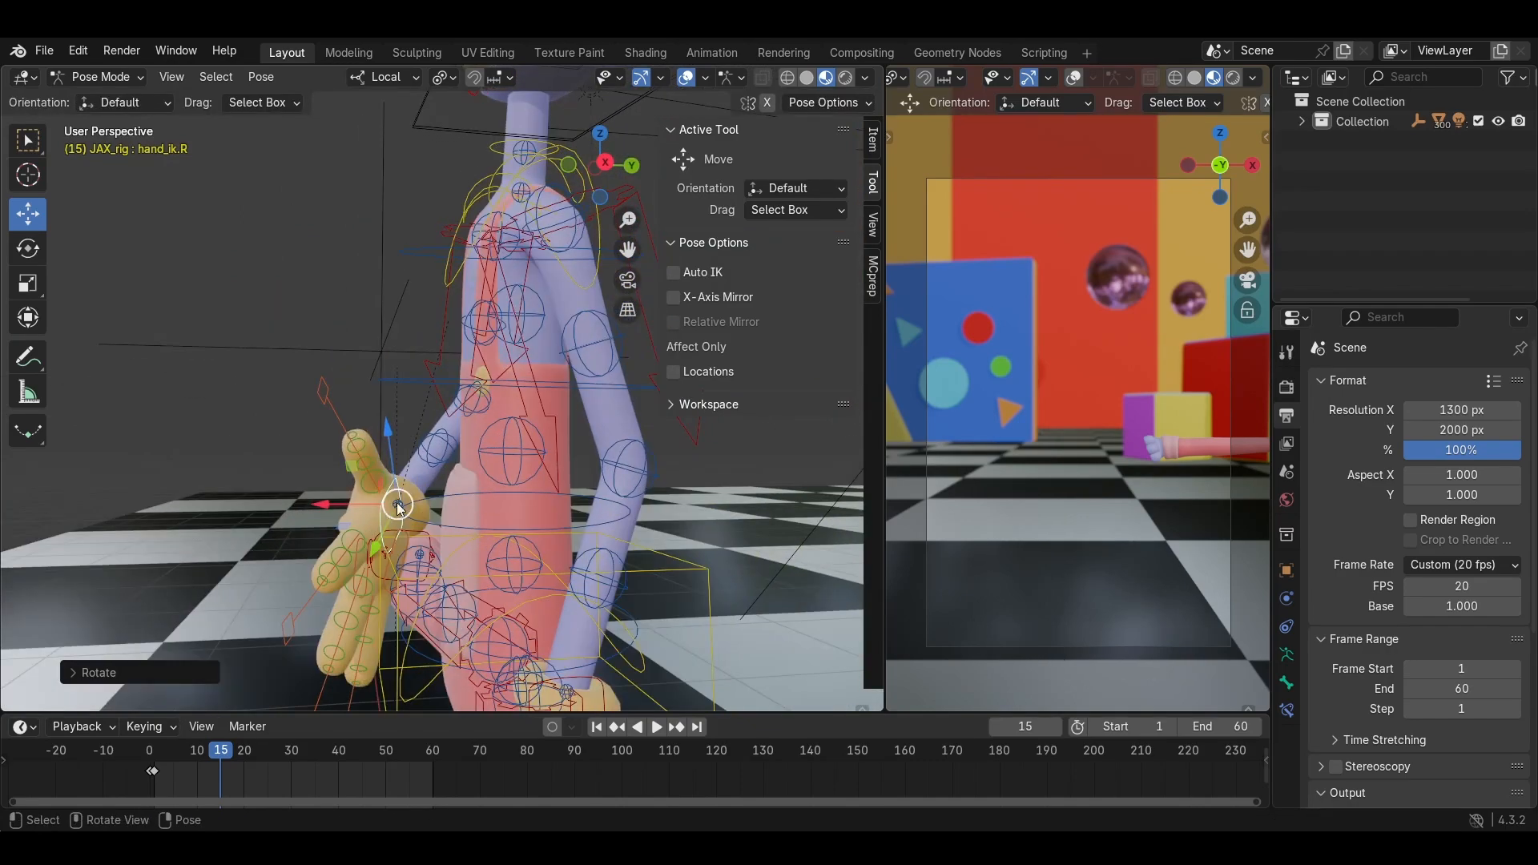
left_click_drag(398, 498, 409, 449)
middle_click_drag(415, 450, 479, 525)
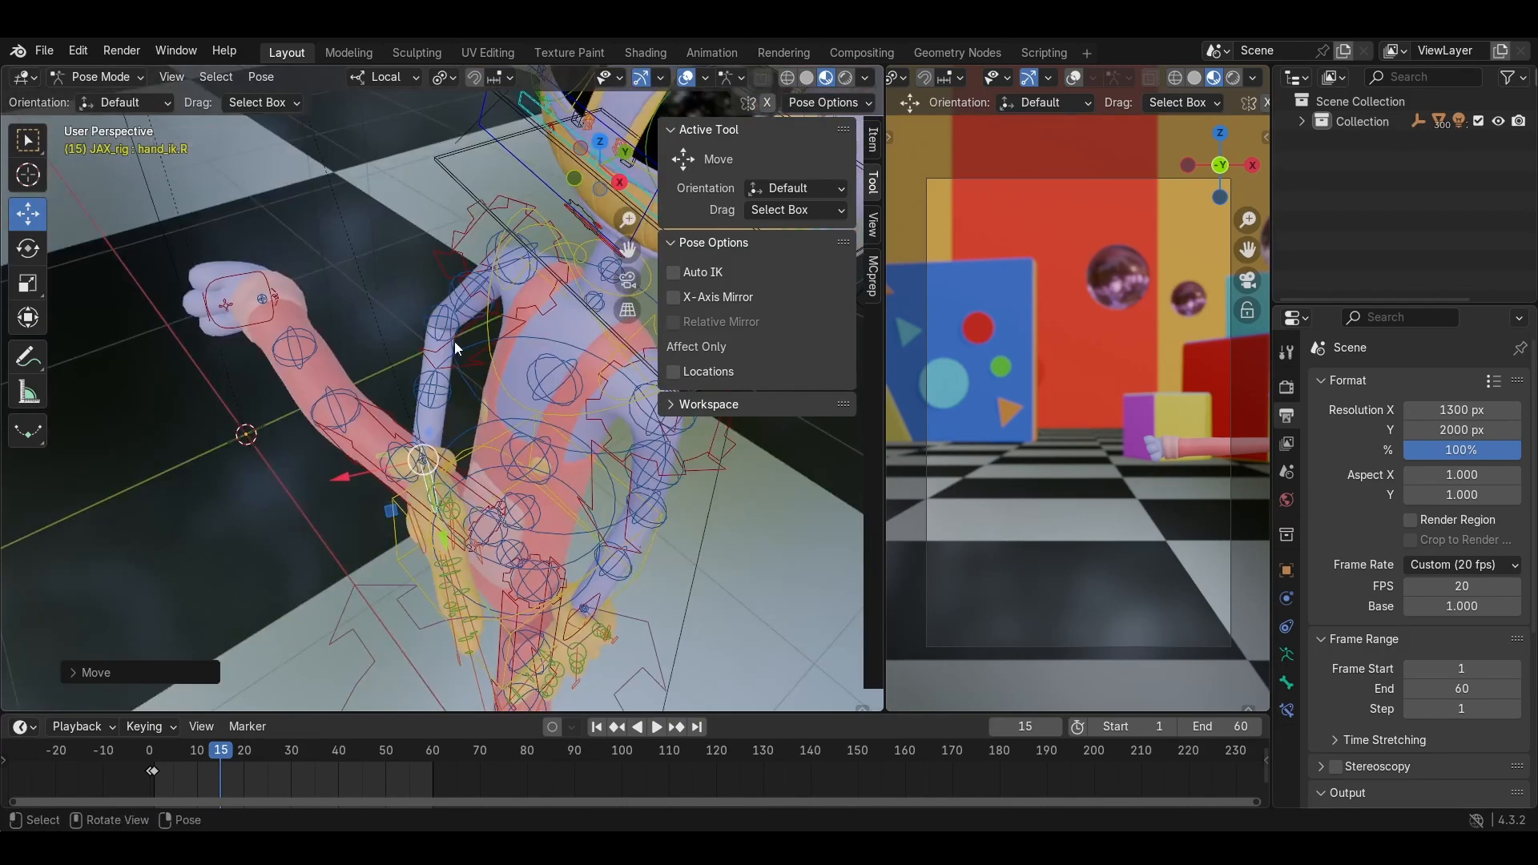
Select the right upper arm's IK control and rotate it from an overhead view to adjust the elbow's direction.
left_click(463, 235)
middle_click_drag(463, 238, 445, 425)
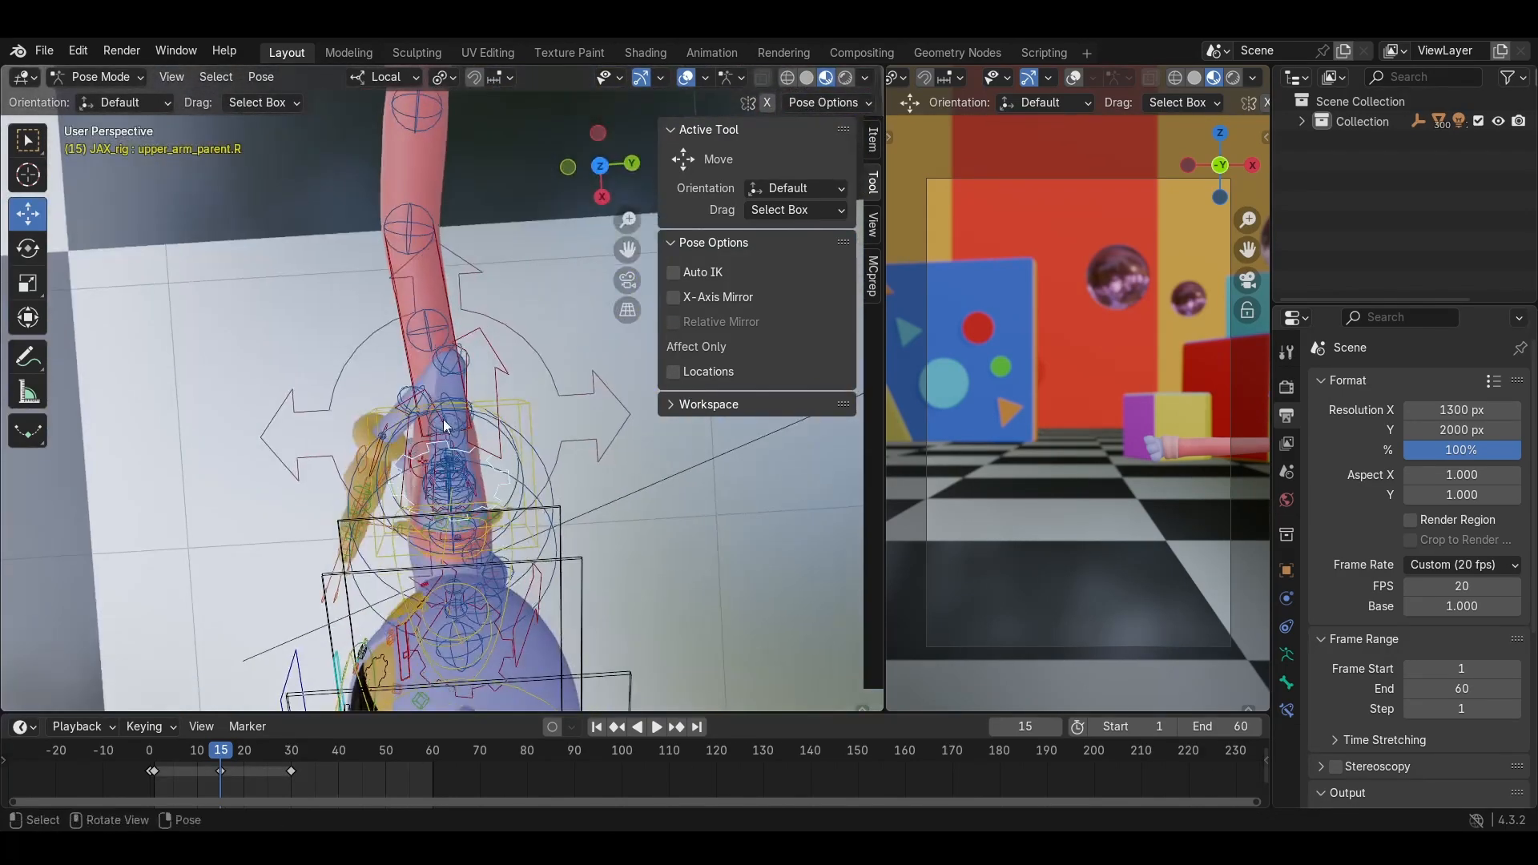
key("r")
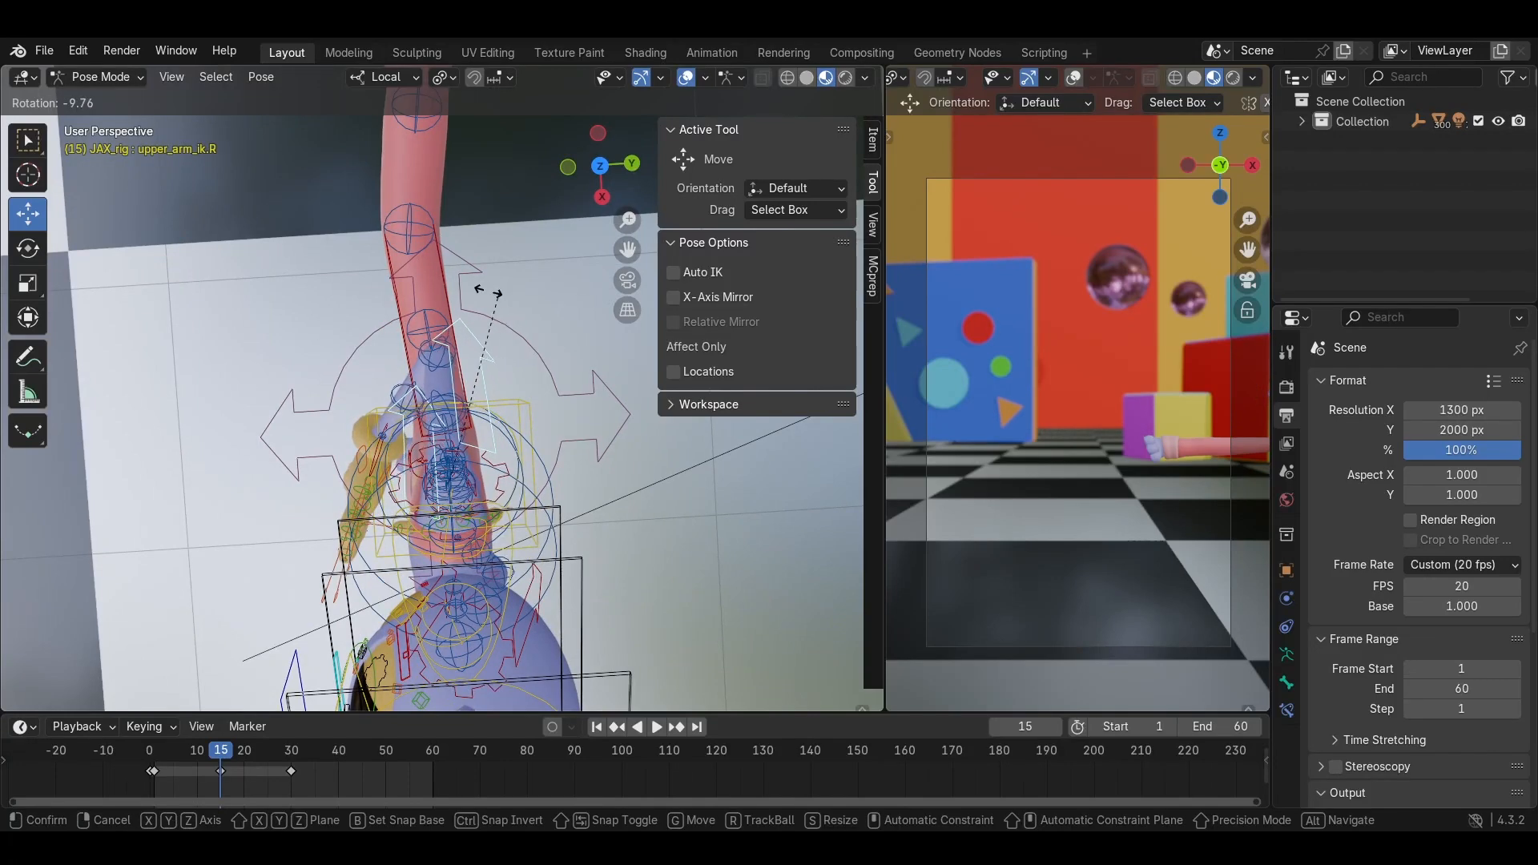
left_click(376, 321)
middle_click_drag(376, 320, 352, 367)
Select the right hand's IK control, rotate it, and lower the hand in front of the body.
left_click(319, 455)
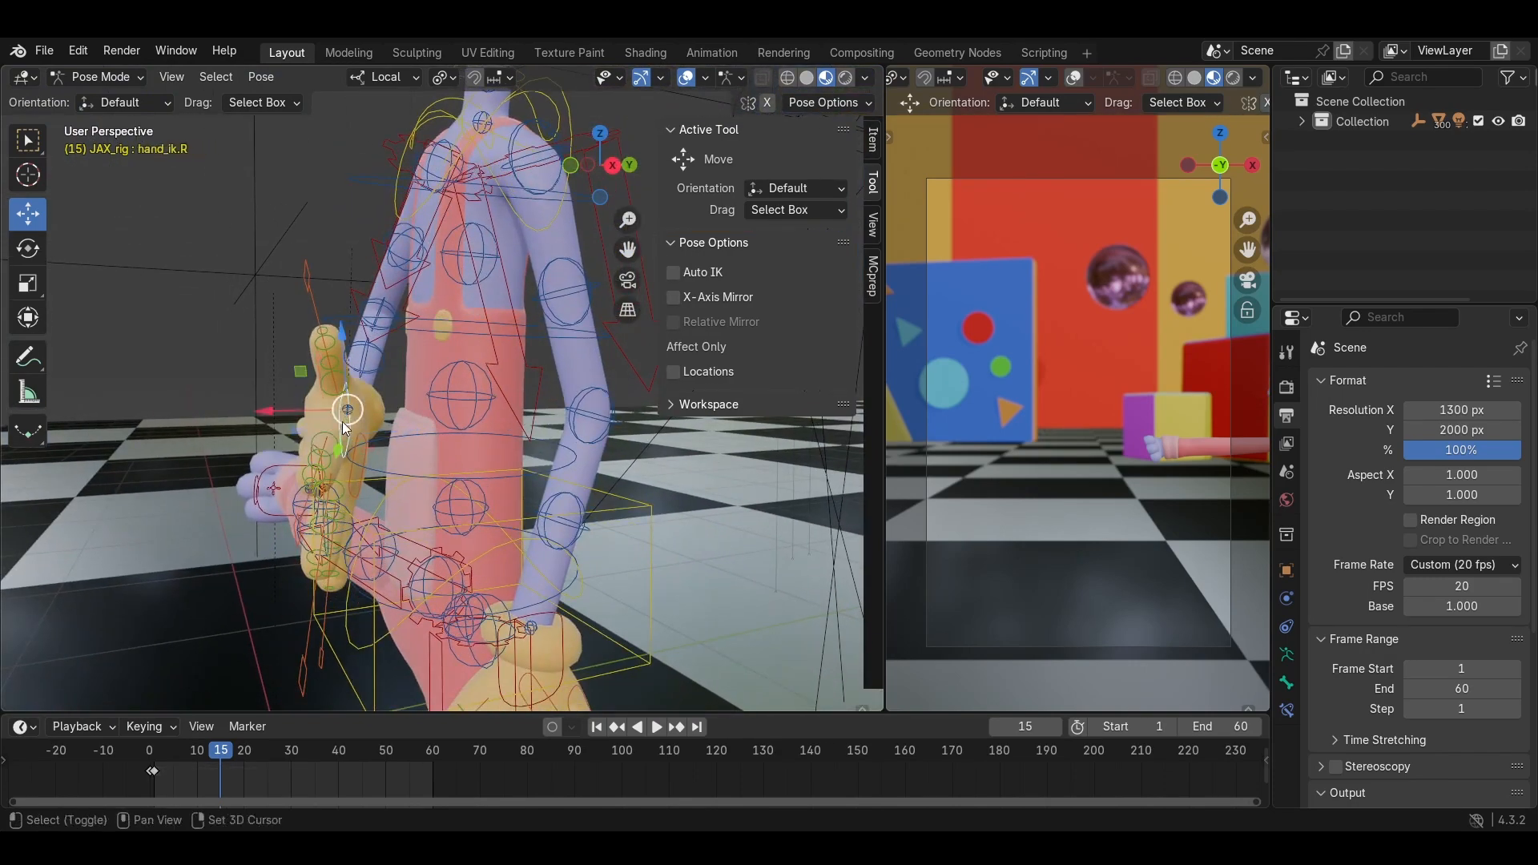
middle_click_drag(344, 427, 481, 373)
key("r")
left_click(377, 404)
scroll(468, 360, "up", 3)
key("g")
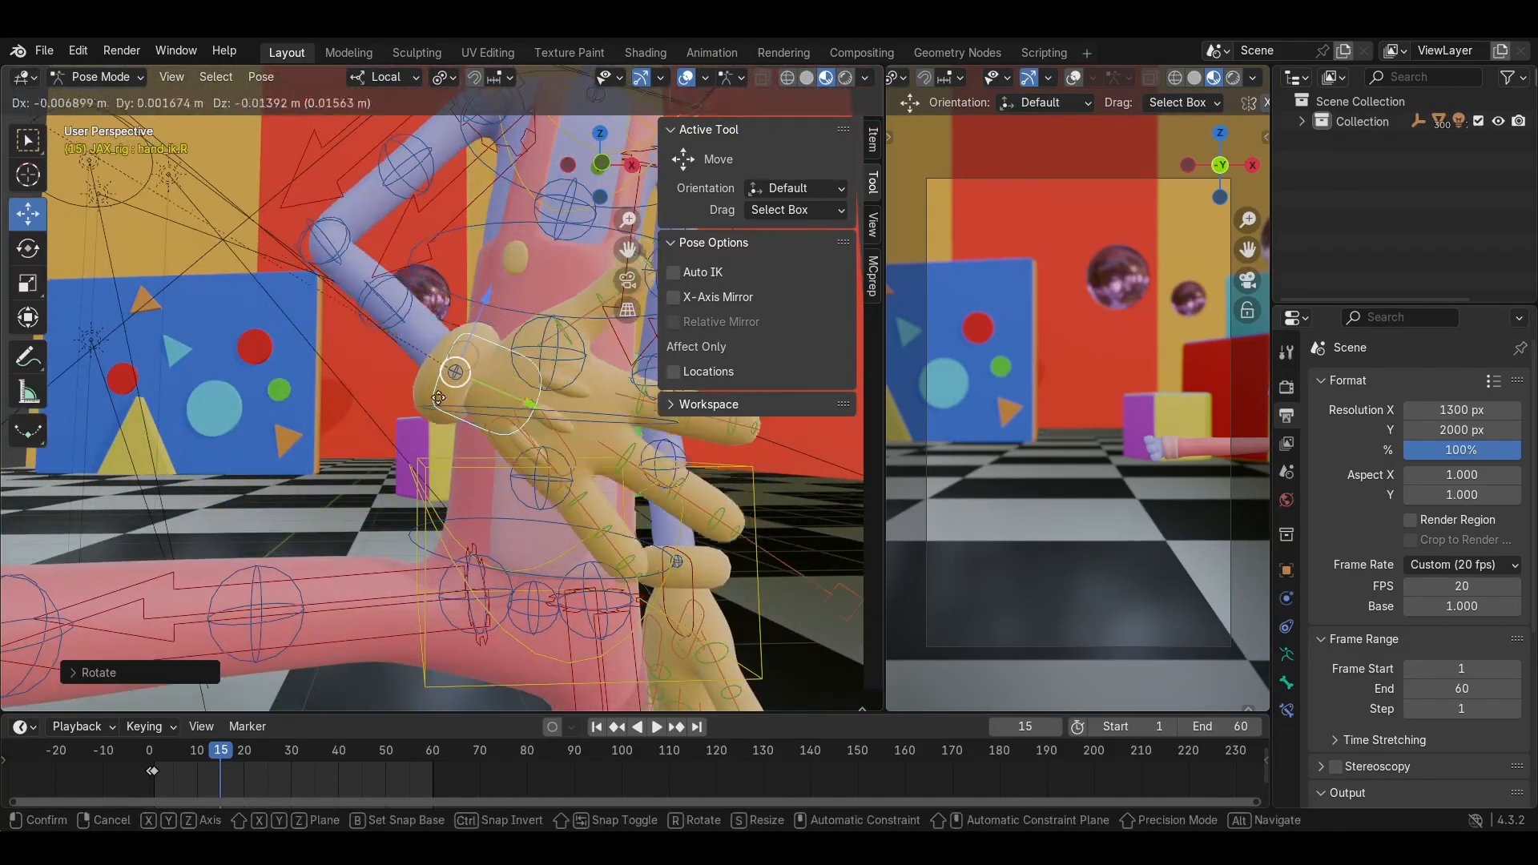
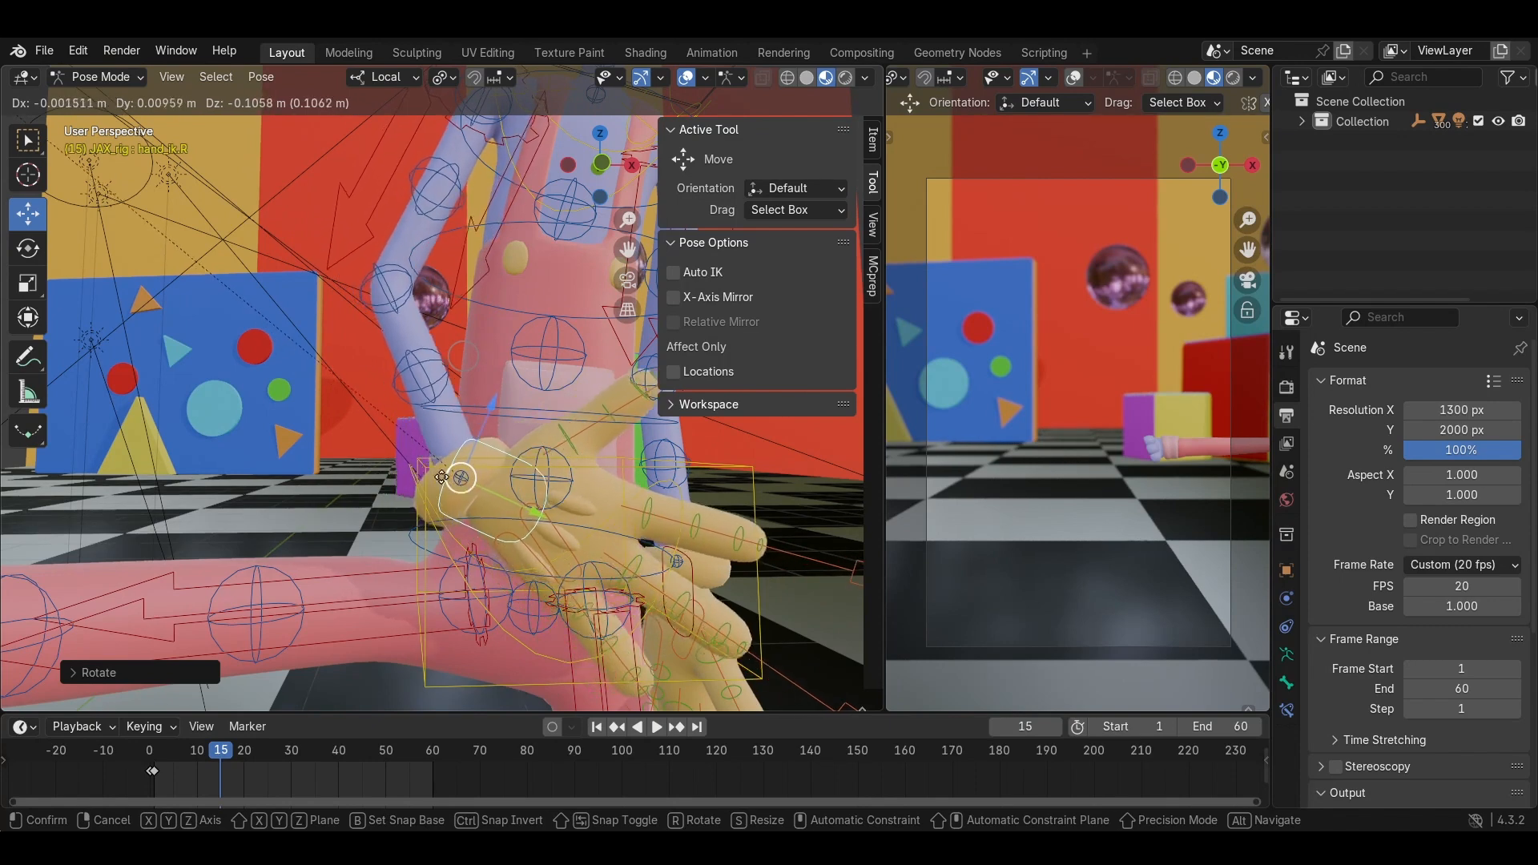
left_click(429, 429)
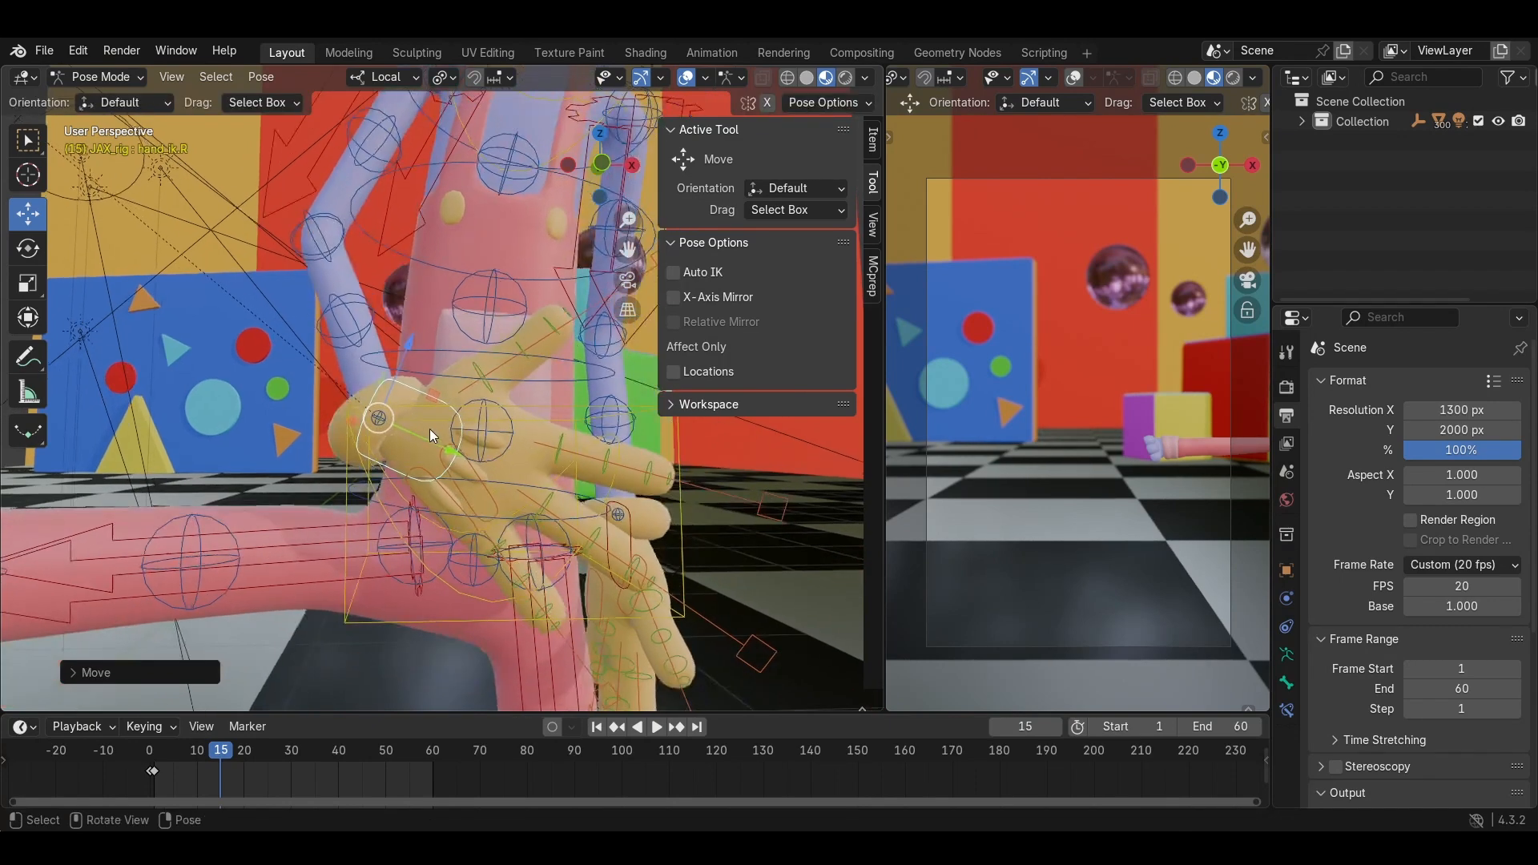
Rotate the right hand's IK control once more from a turned view to refine the wrist angle.
middle_click_drag(429, 430, 575, 435)
key("r")
left_click(578, 374)
Make Rotate the active tool and rotate the right index finger's middle and base segments to raise and slightly curve the finger.
left_click(532, 325)
scroll(531, 326, "up", 2)
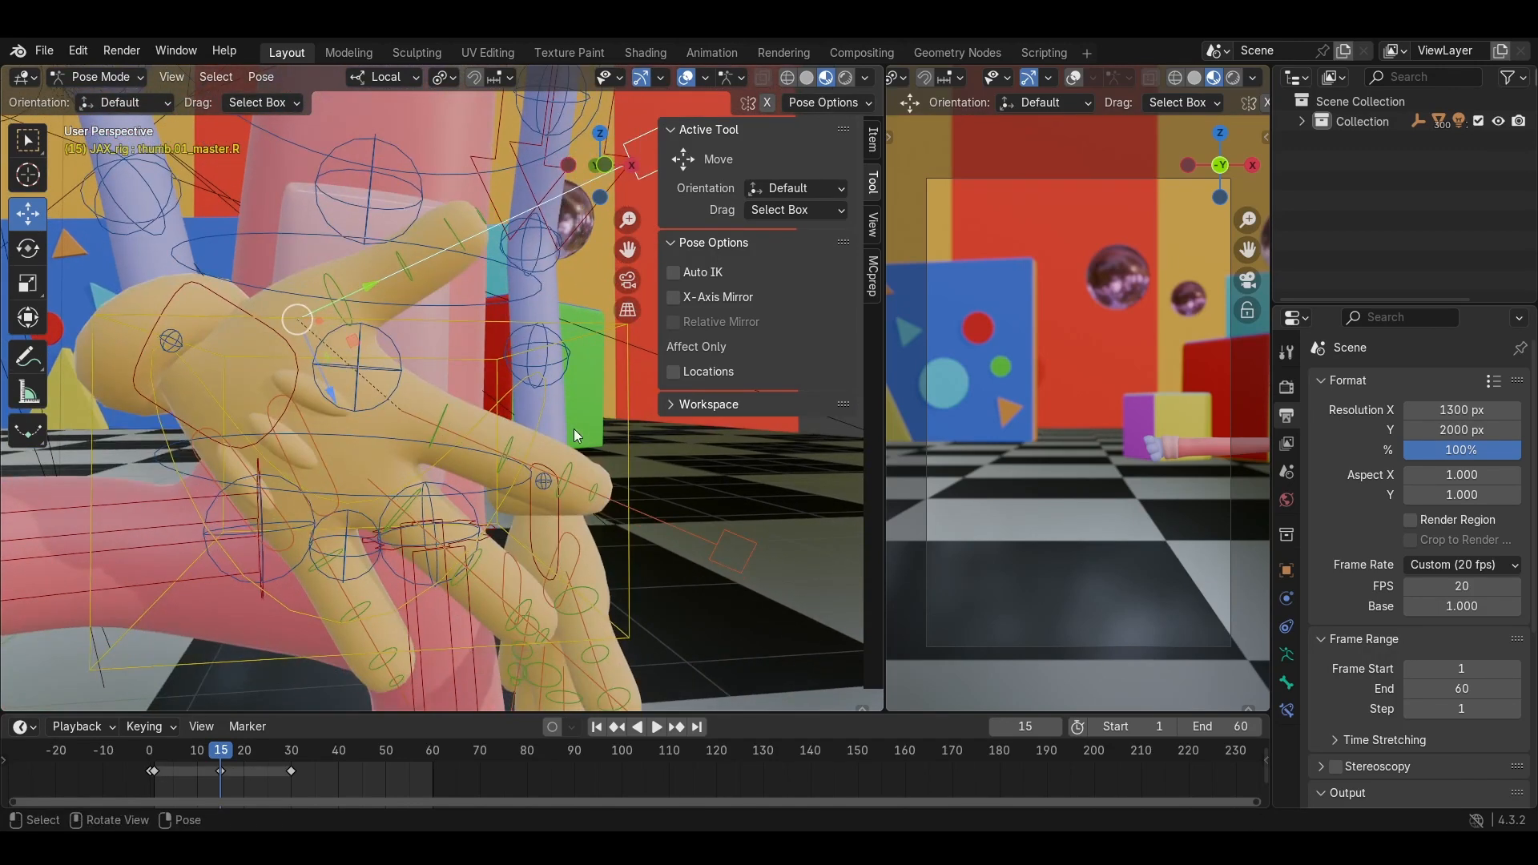
left_click(620, 506)
middle_click_drag(620, 506, 530, 418)
left_click(435, 380)
key("KP_Decimal")
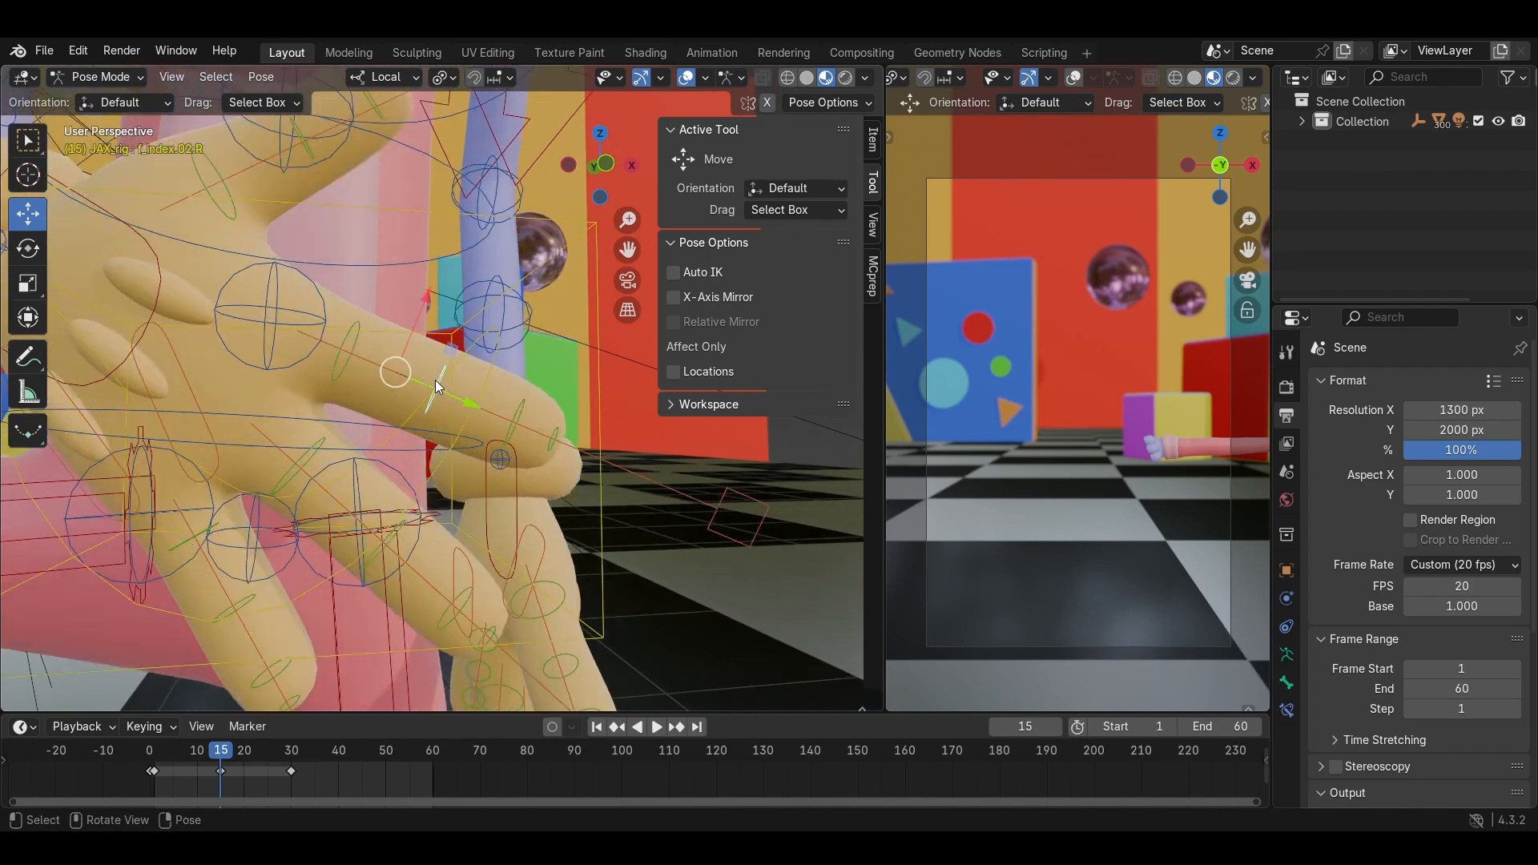
key("shift+space")
key("r")
left_click_drag(459, 340, 513, 393)
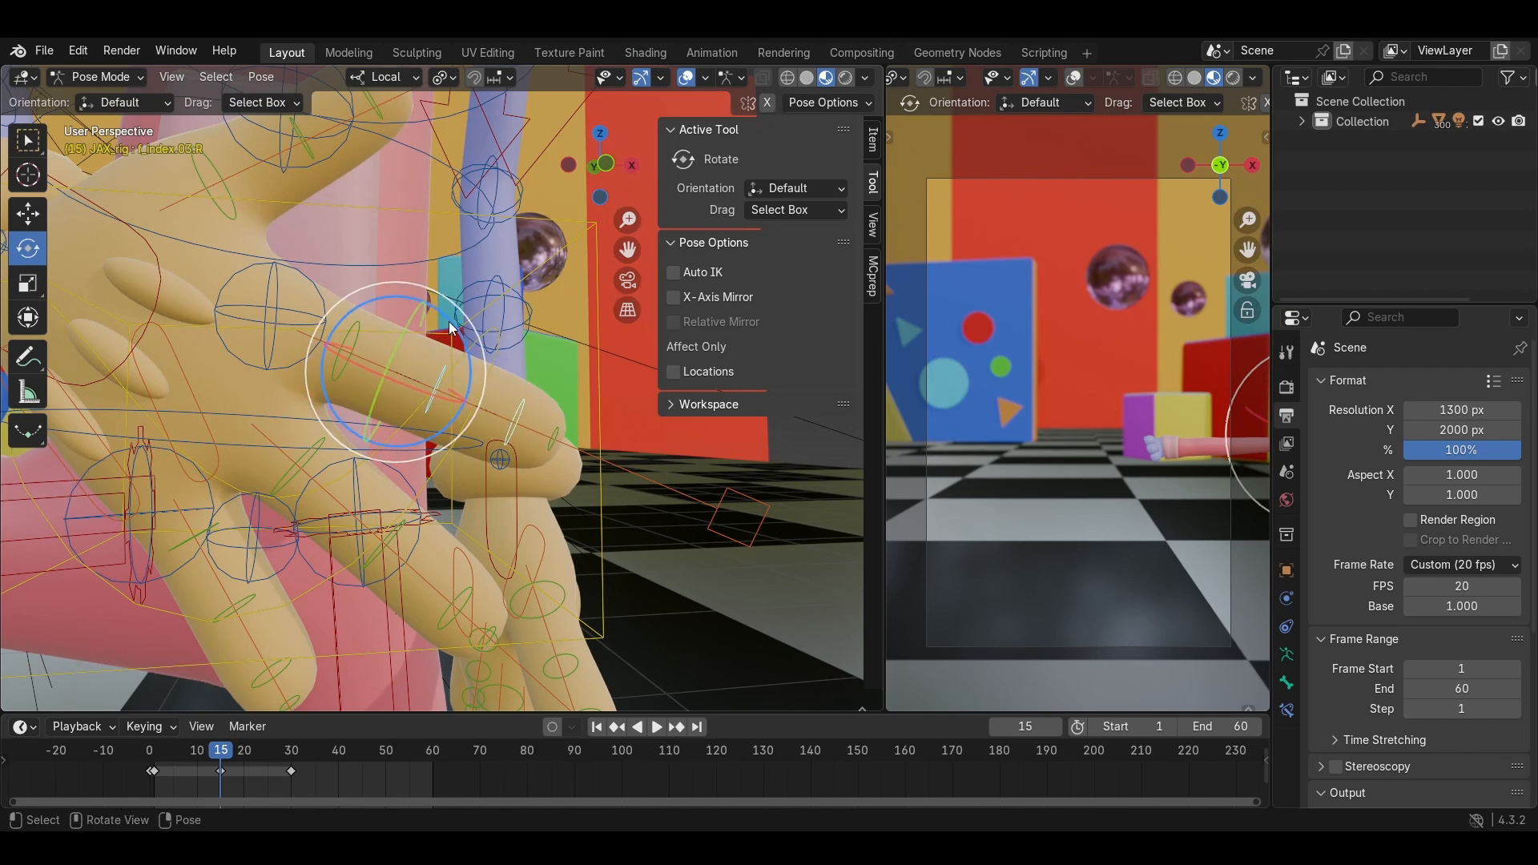
left_click_drag(453, 328, 375, 344)
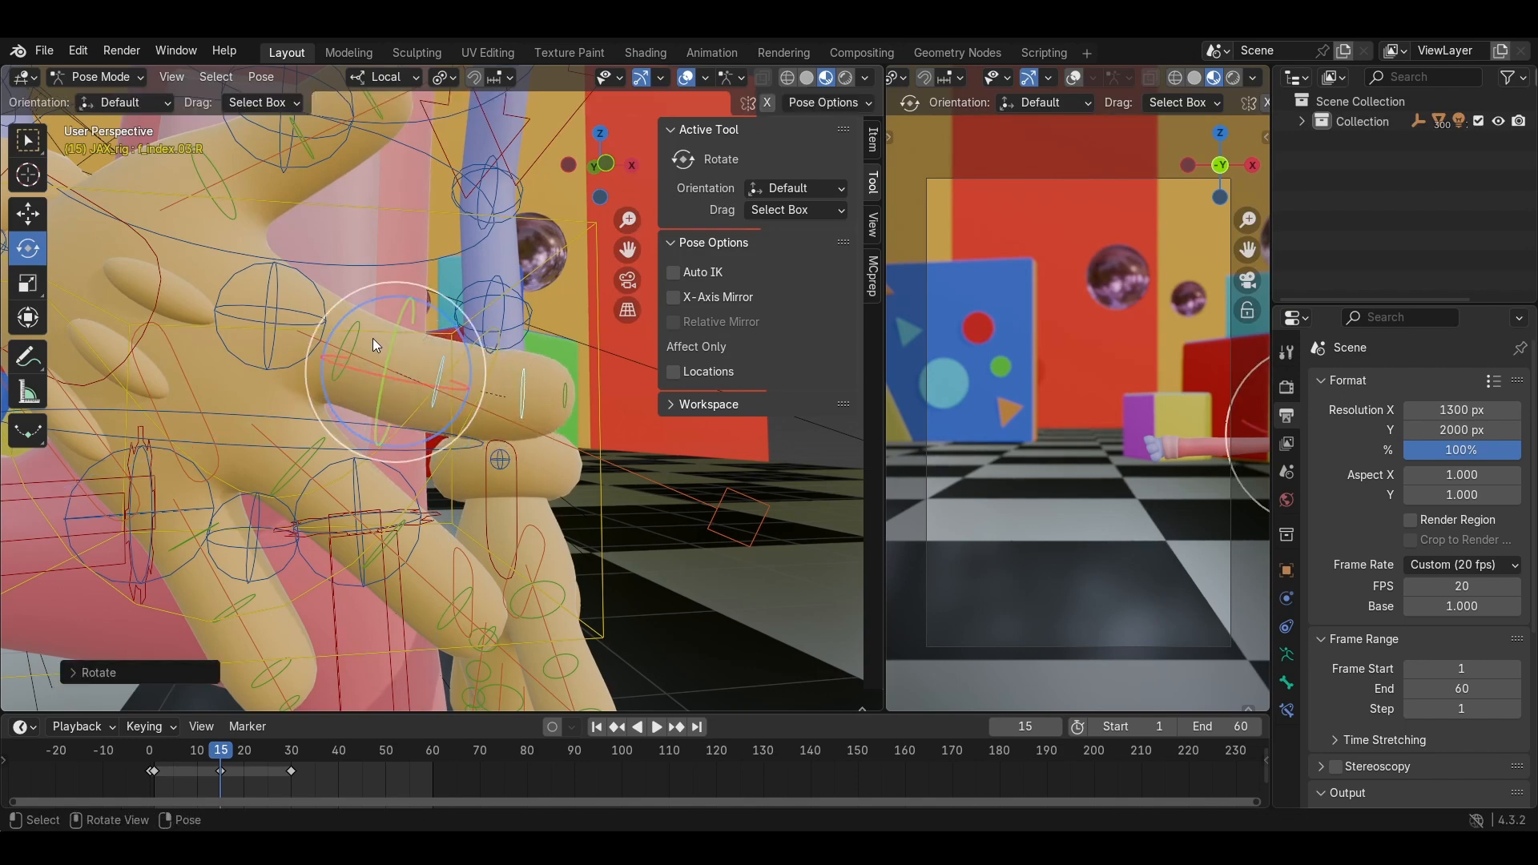
left_click(445, 355)
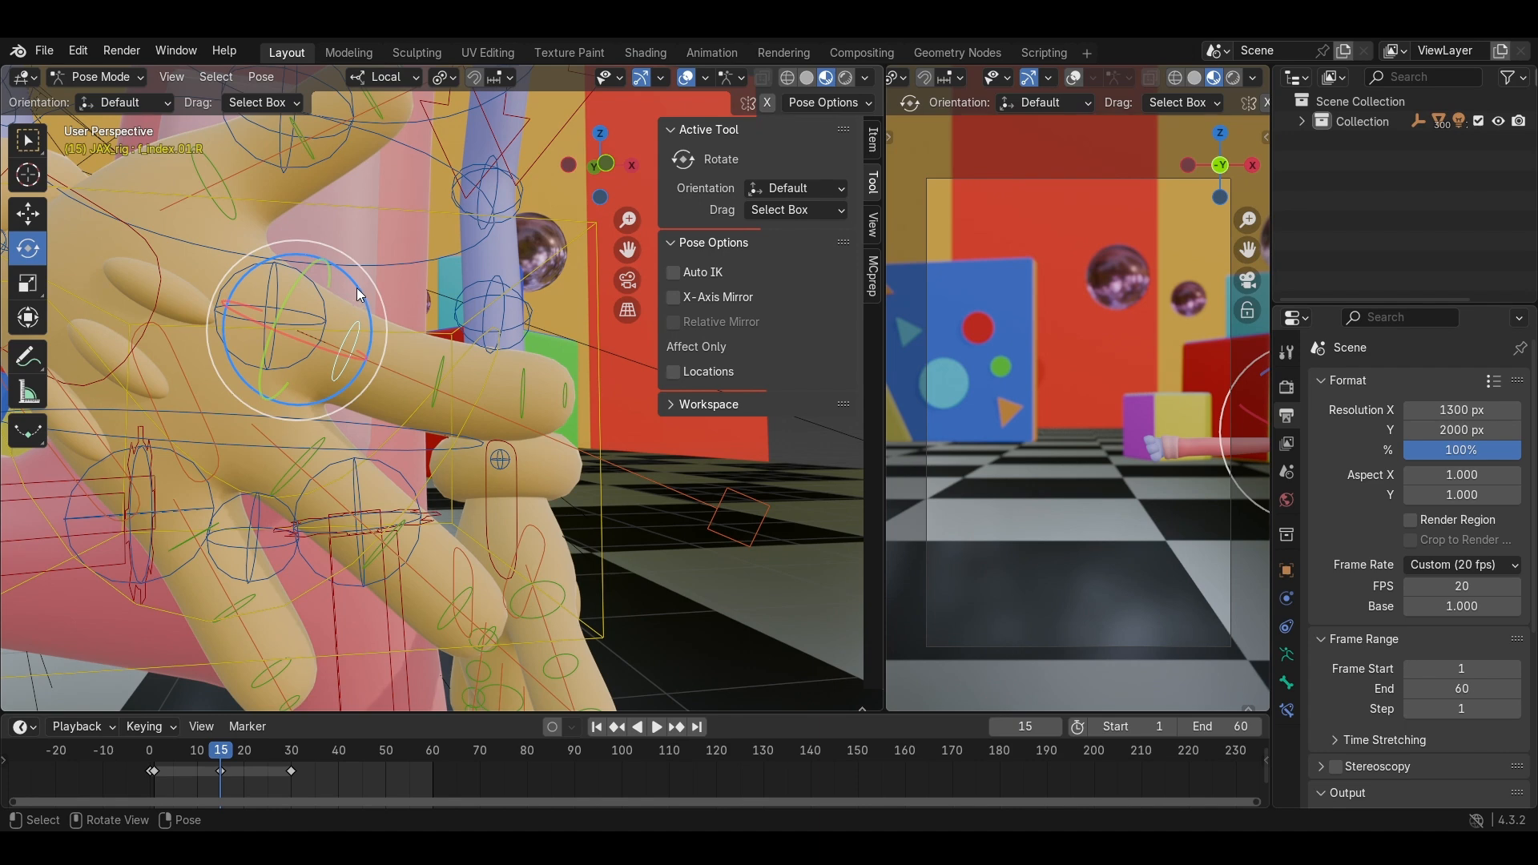
left_click_drag(358, 289, 351, 279)
Rotate the right middle finger's segments one by one, including its base, to lift the finger.
middle_click_drag(369, 448, 469, 320, "shift")
left_click(459, 357)
left_click_drag(477, 314, 461, 294)
left_click(549, 383)
left_click_drag(551, 328, 539, 314)
left_click(372, 298)
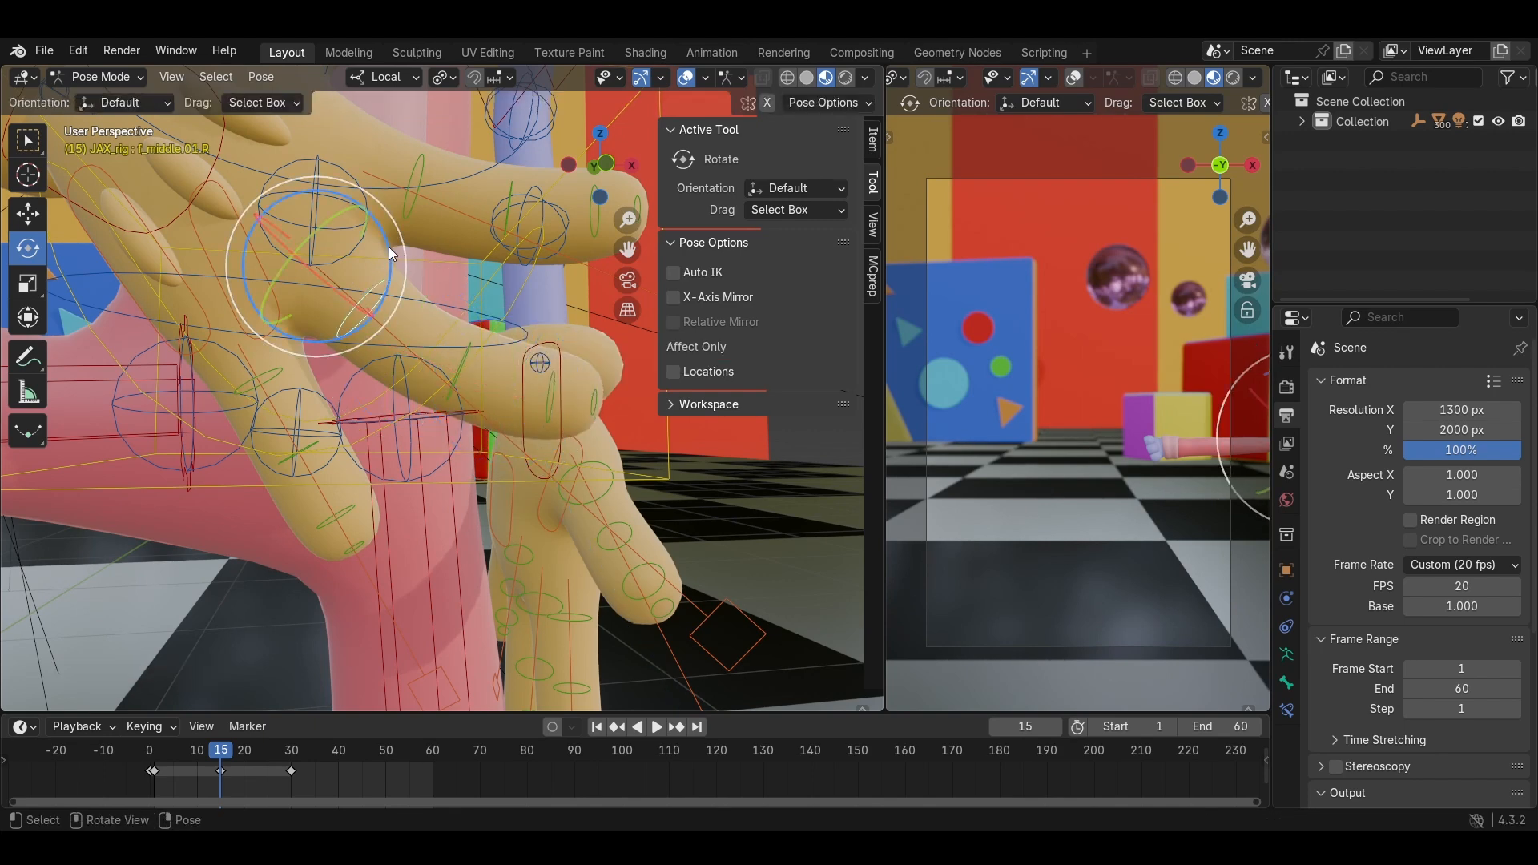
left_click_drag(389, 247, 387, 233)
middle_click_drag(362, 400, 400, 333, "shift")
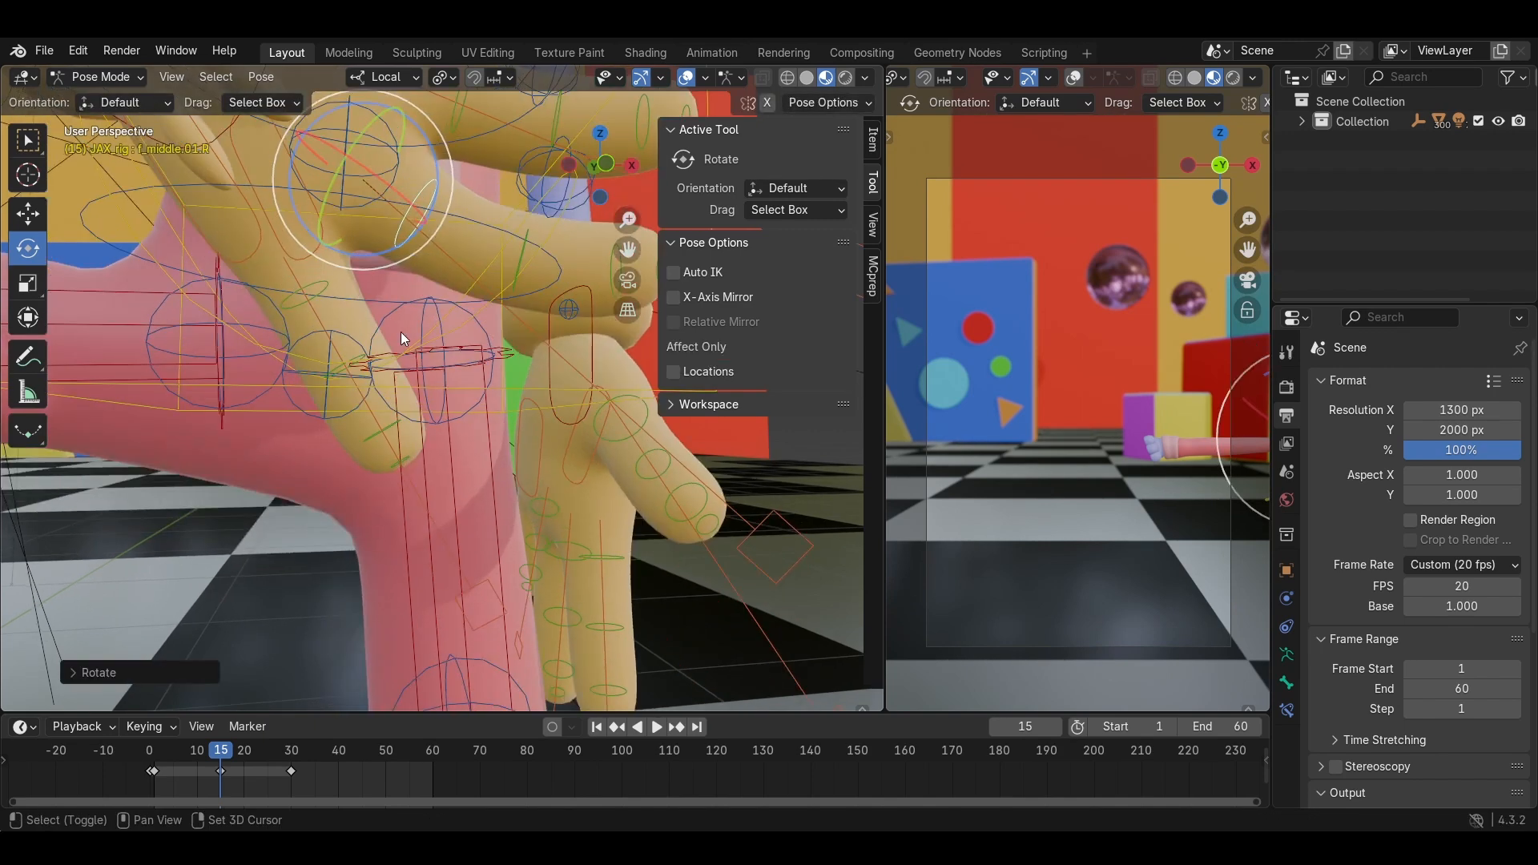
Rotate the remaining right finger's segments upward and bend the tip of the right thumb.
left_click(396, 422)
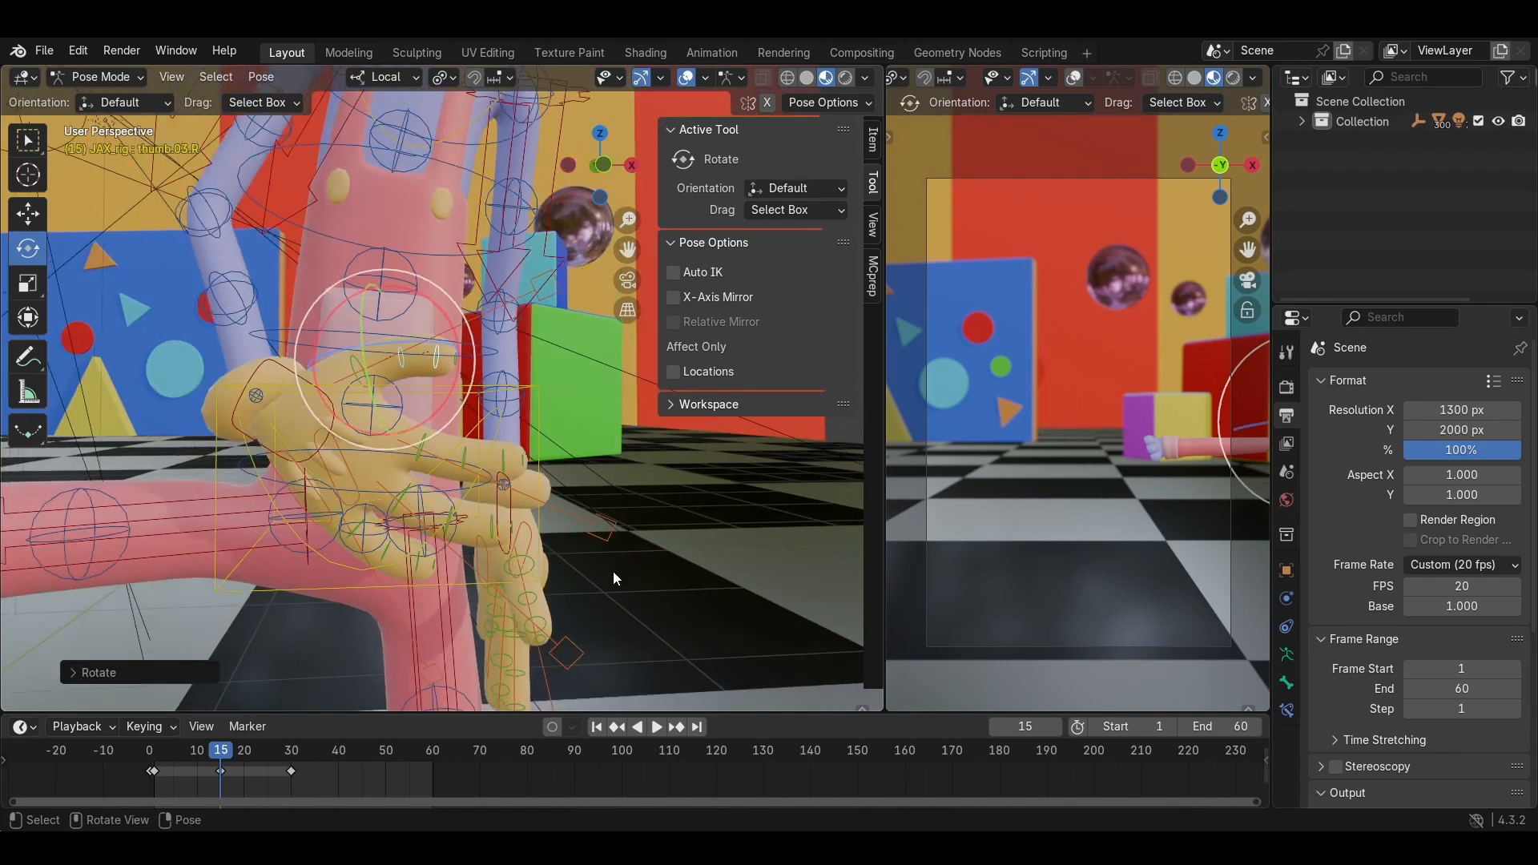
middle_click_drag(613, 570, 612, 487, "shift")
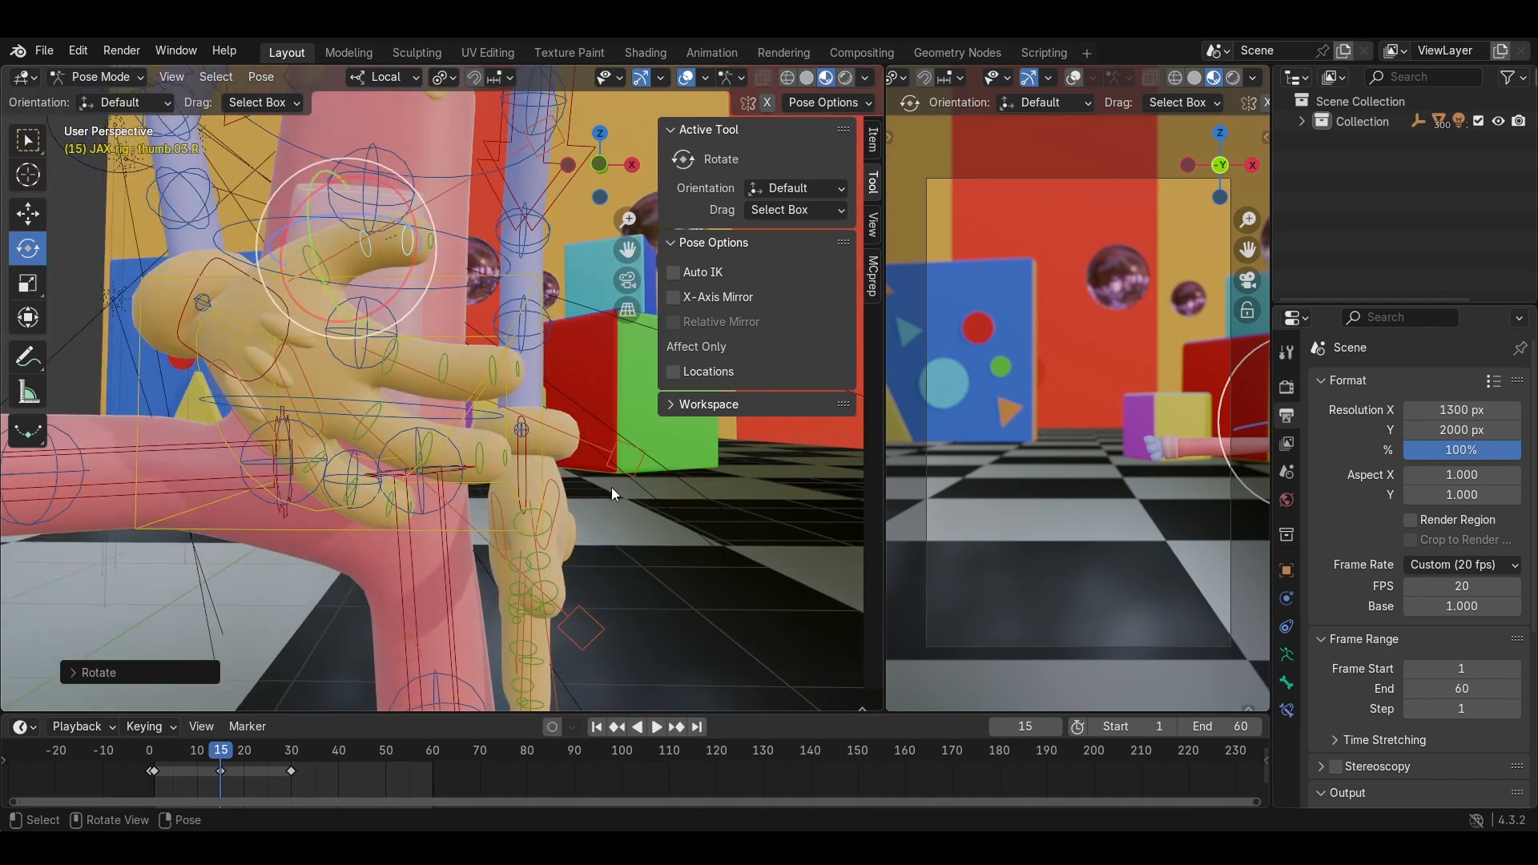
middle_click_drag(478, 365, 472, 287)
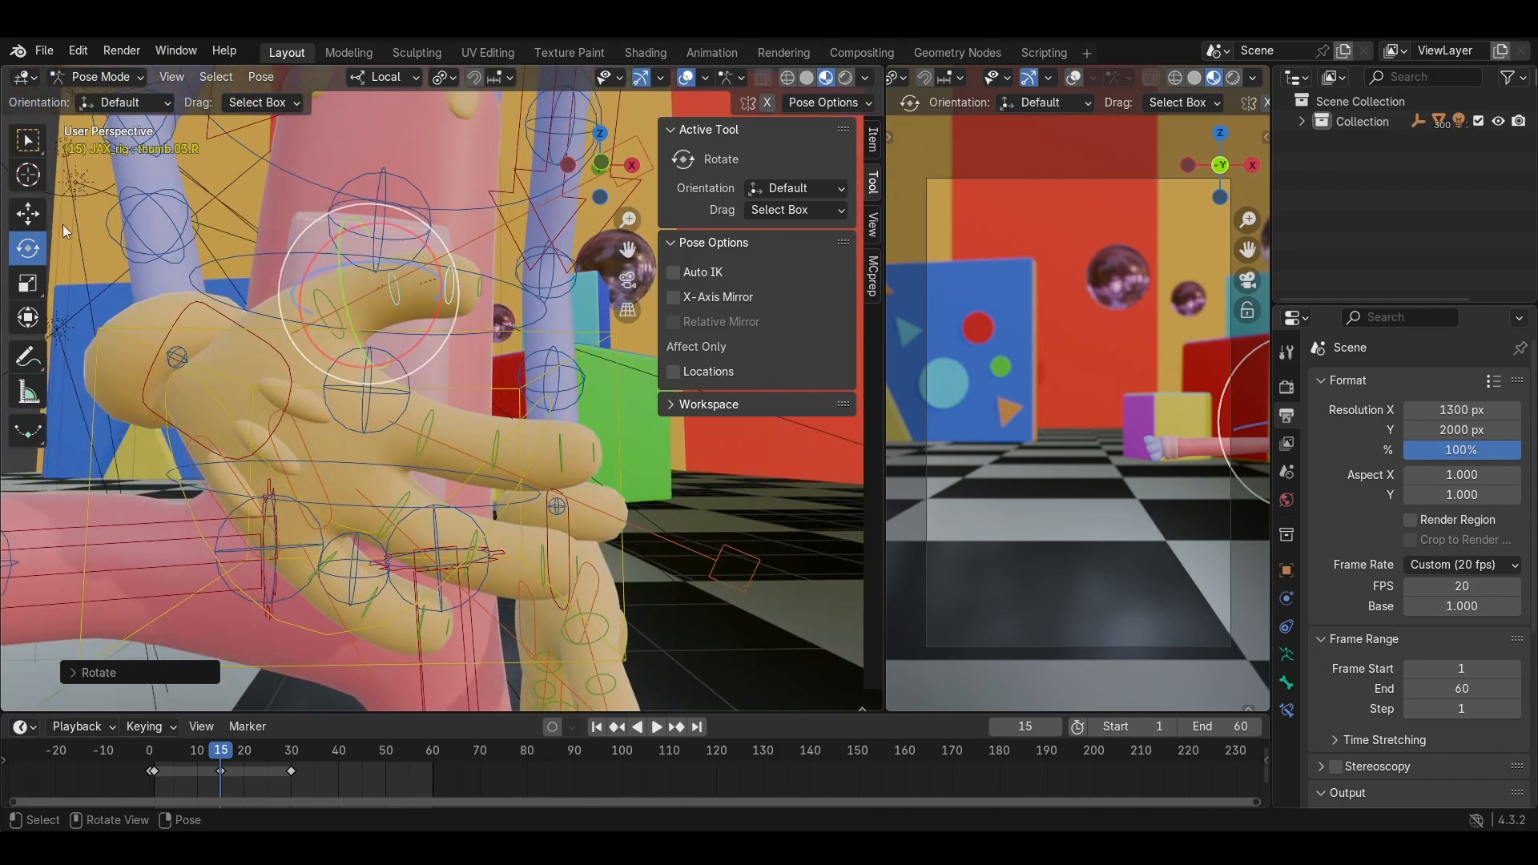
Make Move the active tool and try to move the right thumb's tip segment.
left_click(29, 215)
middle_click_drag(150, 239, 165, 251)
scroll(320, 264, "up", 1)
middle_click_drag(488, 282, 391, 287)
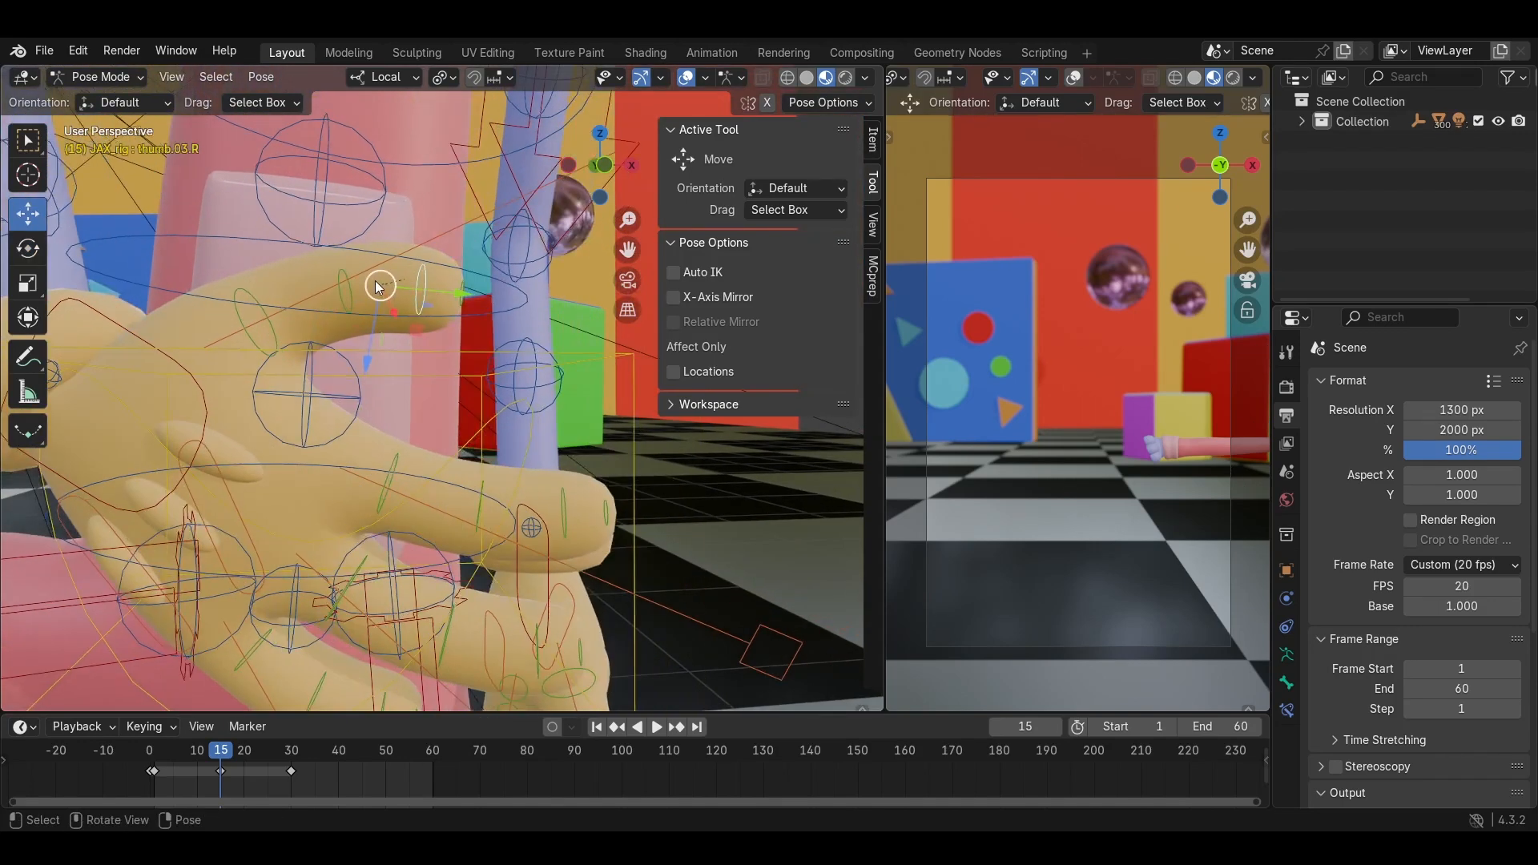
left_click_drag(391, 286, 4, 353)
right_click(4, 352)
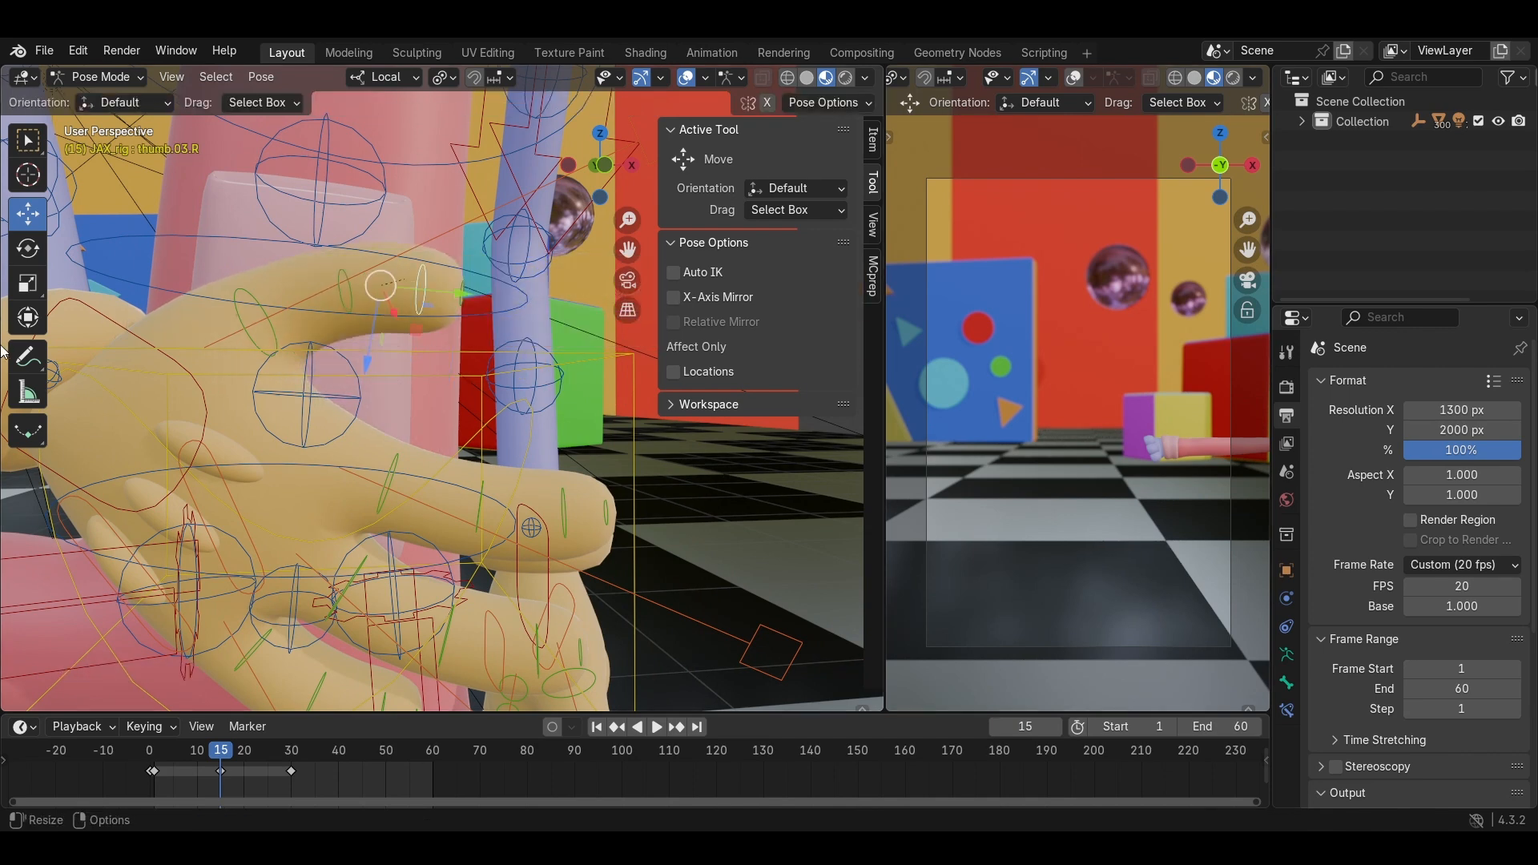
Add segments of the right thumb, index, middle and ring fingers to the selection and move them together along local Y.
left_click(344, 296, "shift")
middle_click_drag(522, 518, 444, 365, "shift")
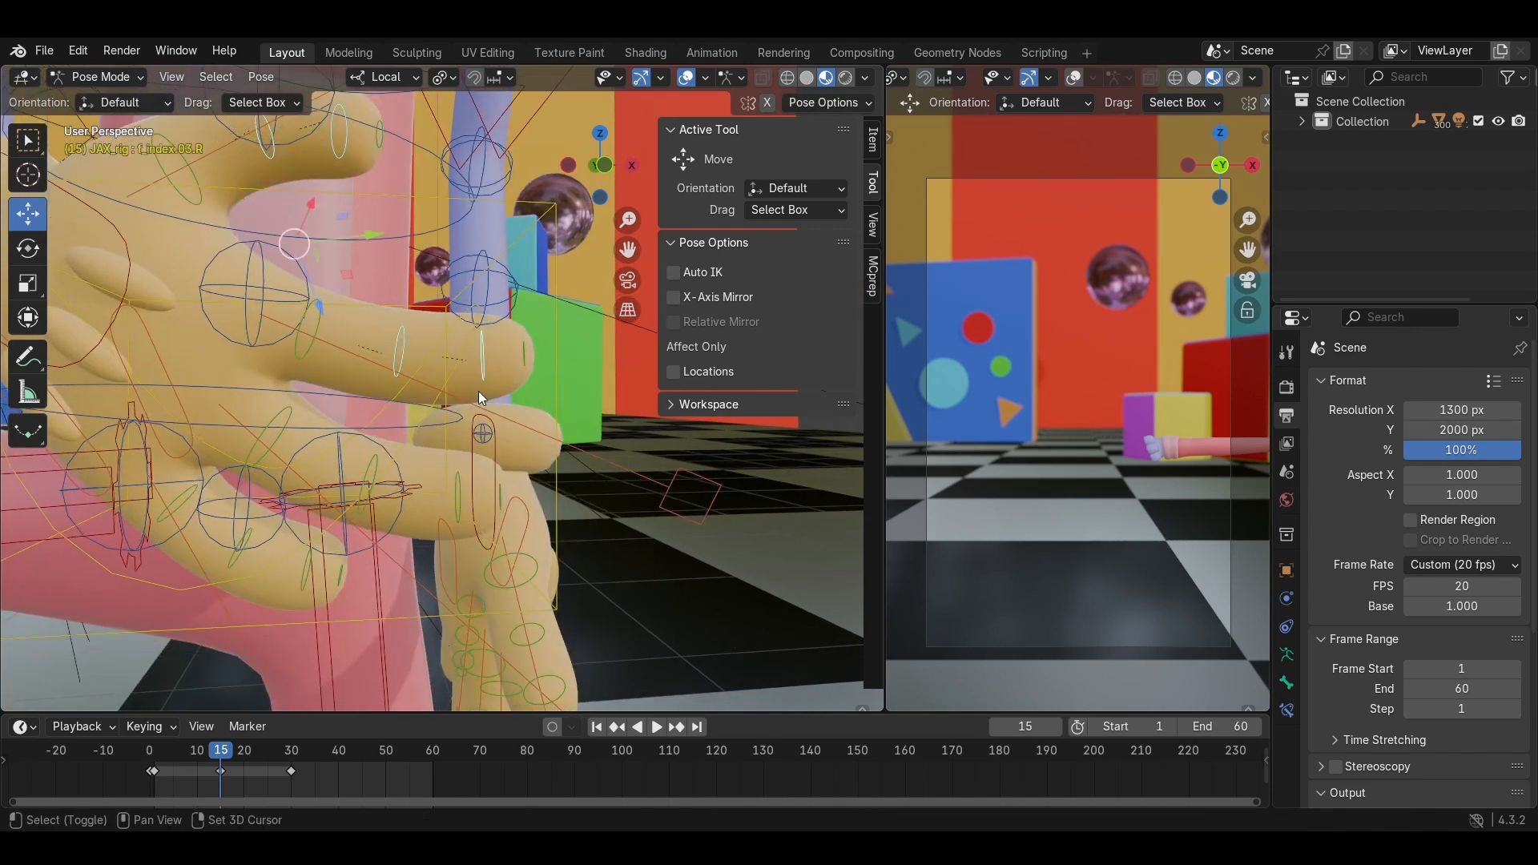
middle_click_drag(372, 464, 400, 430, "shift")
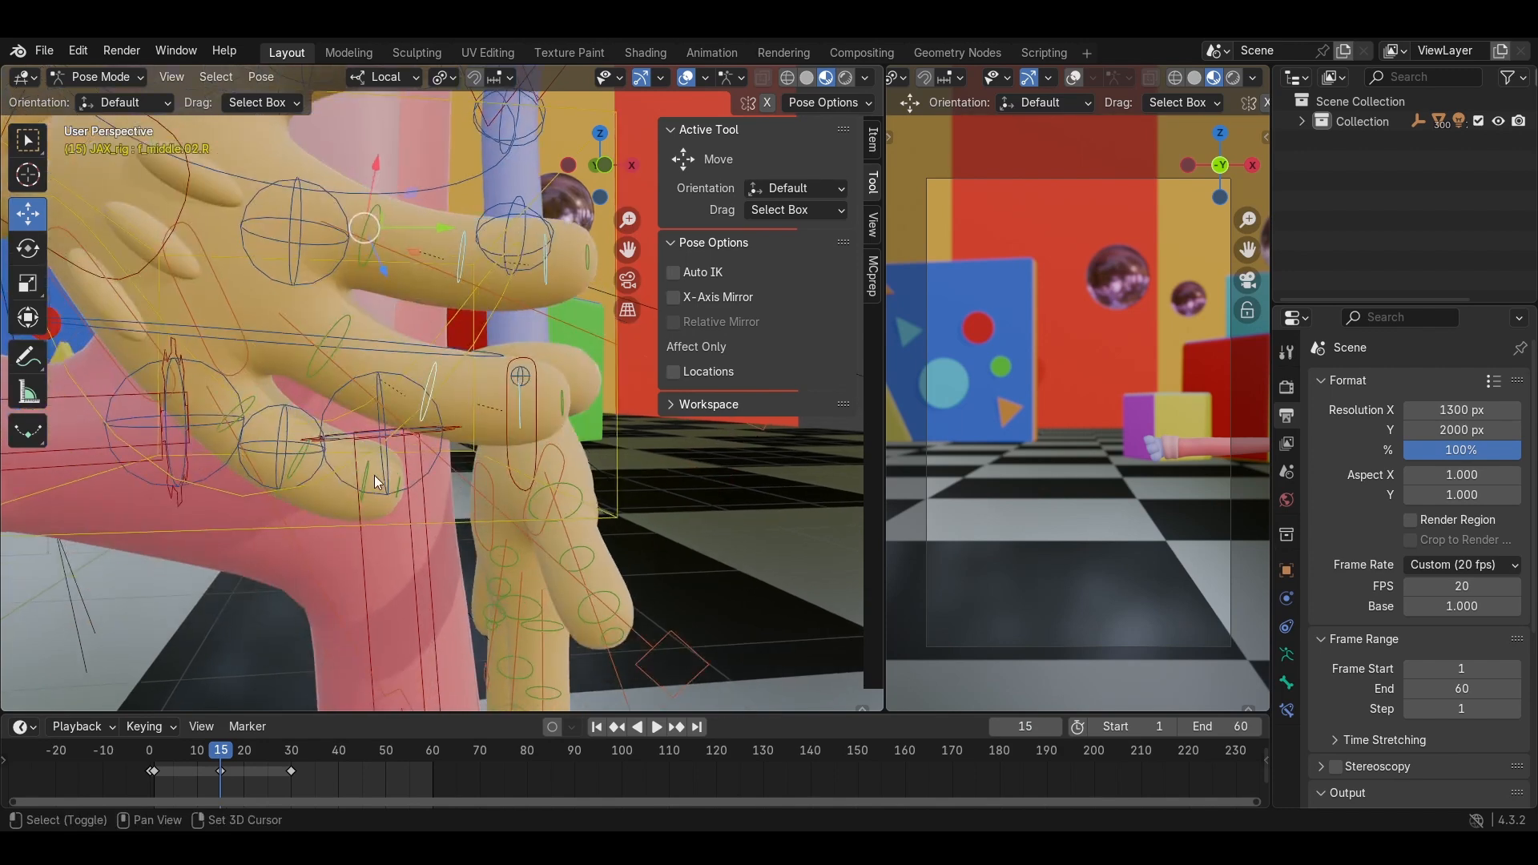
left_click(334, 468)
left_click(298, 452)
middle_click_drag(298, 452, 338, 435)
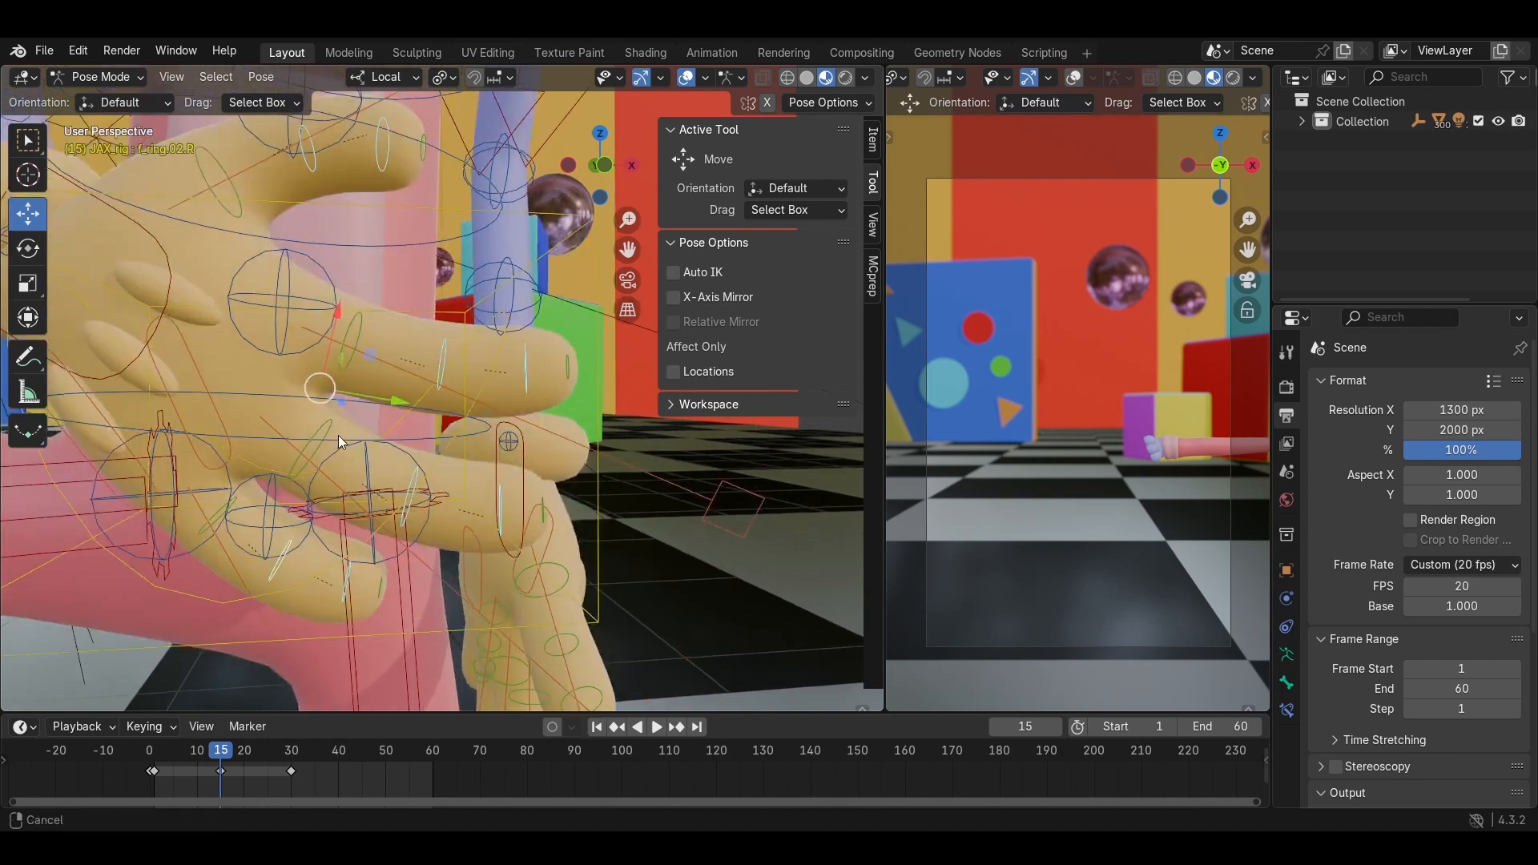
left_click_drag(391, 395, 436, 421)
Try moving the right palm control, and undo that move.
middle_click_drag(306, 384, 467, 403, "shift")
left_click(391, 383)
left_click_drag(425, 359, 582, 448)
key("ctrl+z")
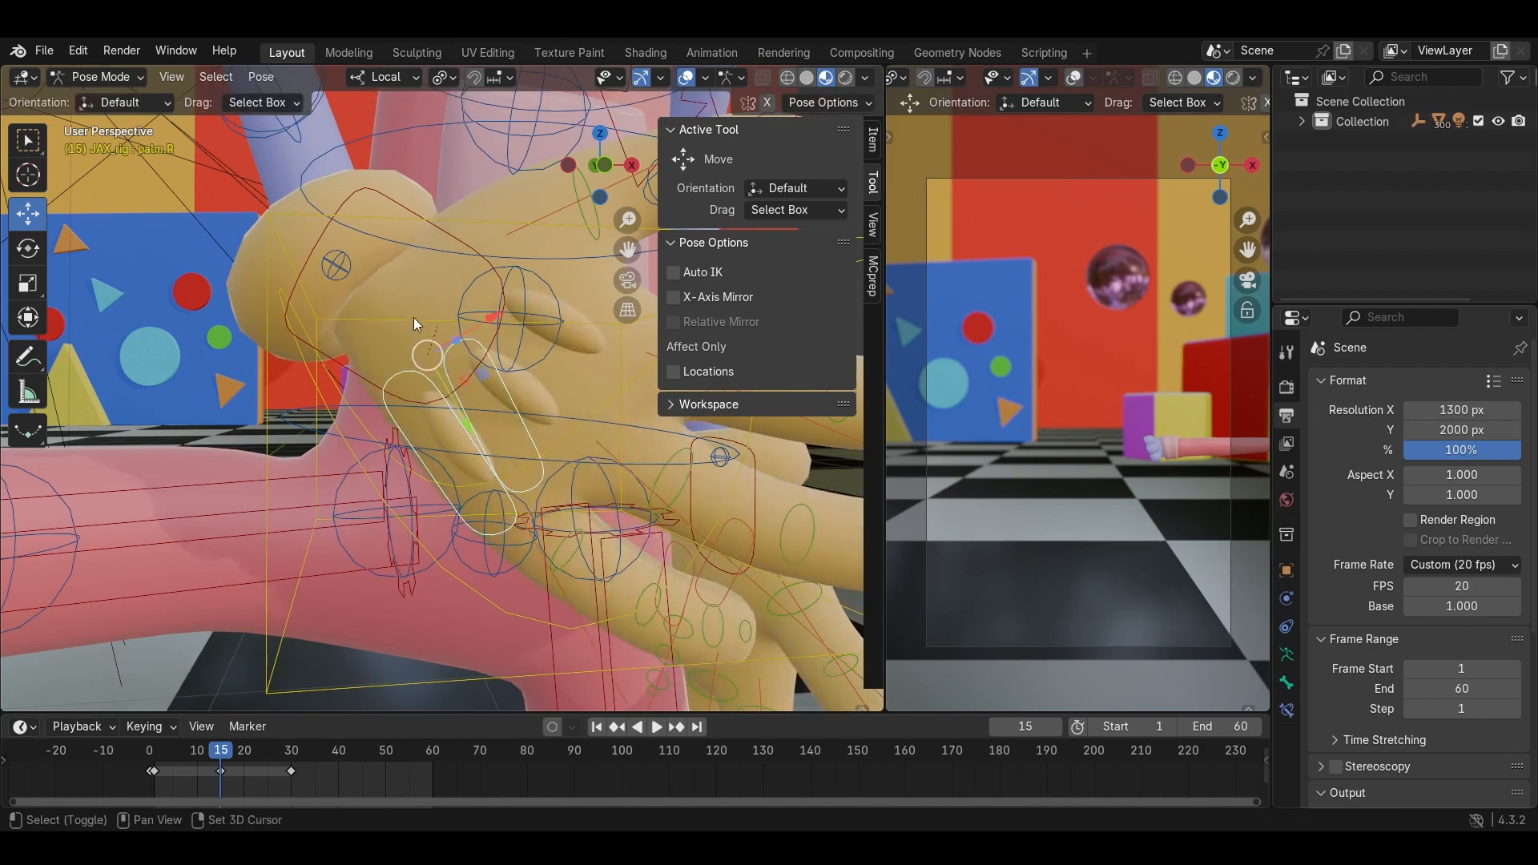
Select the right hand's tweak control and try scaling it along local X and local Y.
left_click(520, 322)
middle_click_drag(521, 321, 331, 314)
left_click(297, 330)
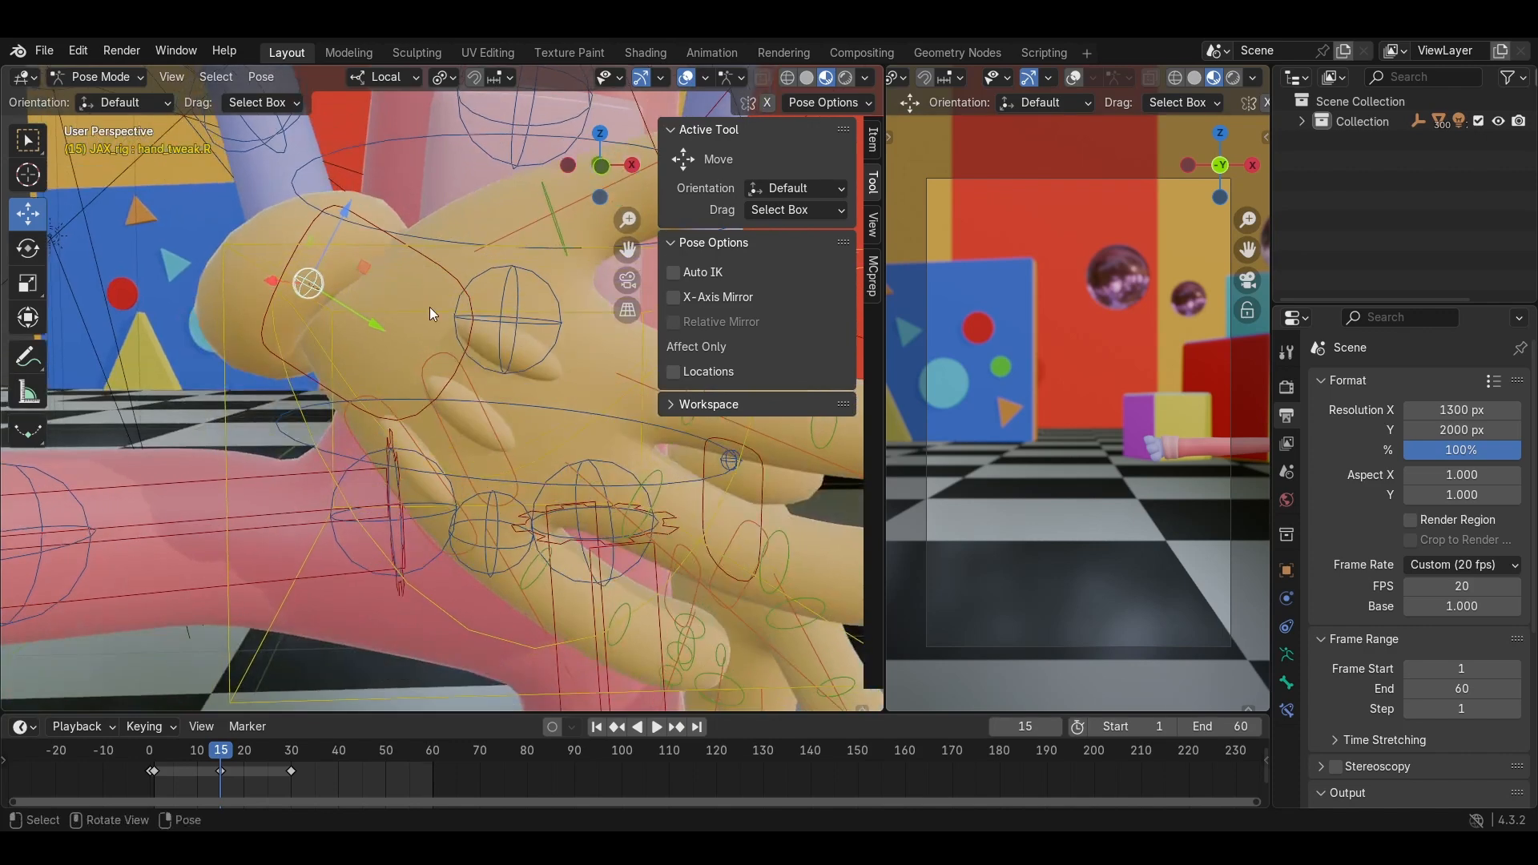
key("s")
key("x")
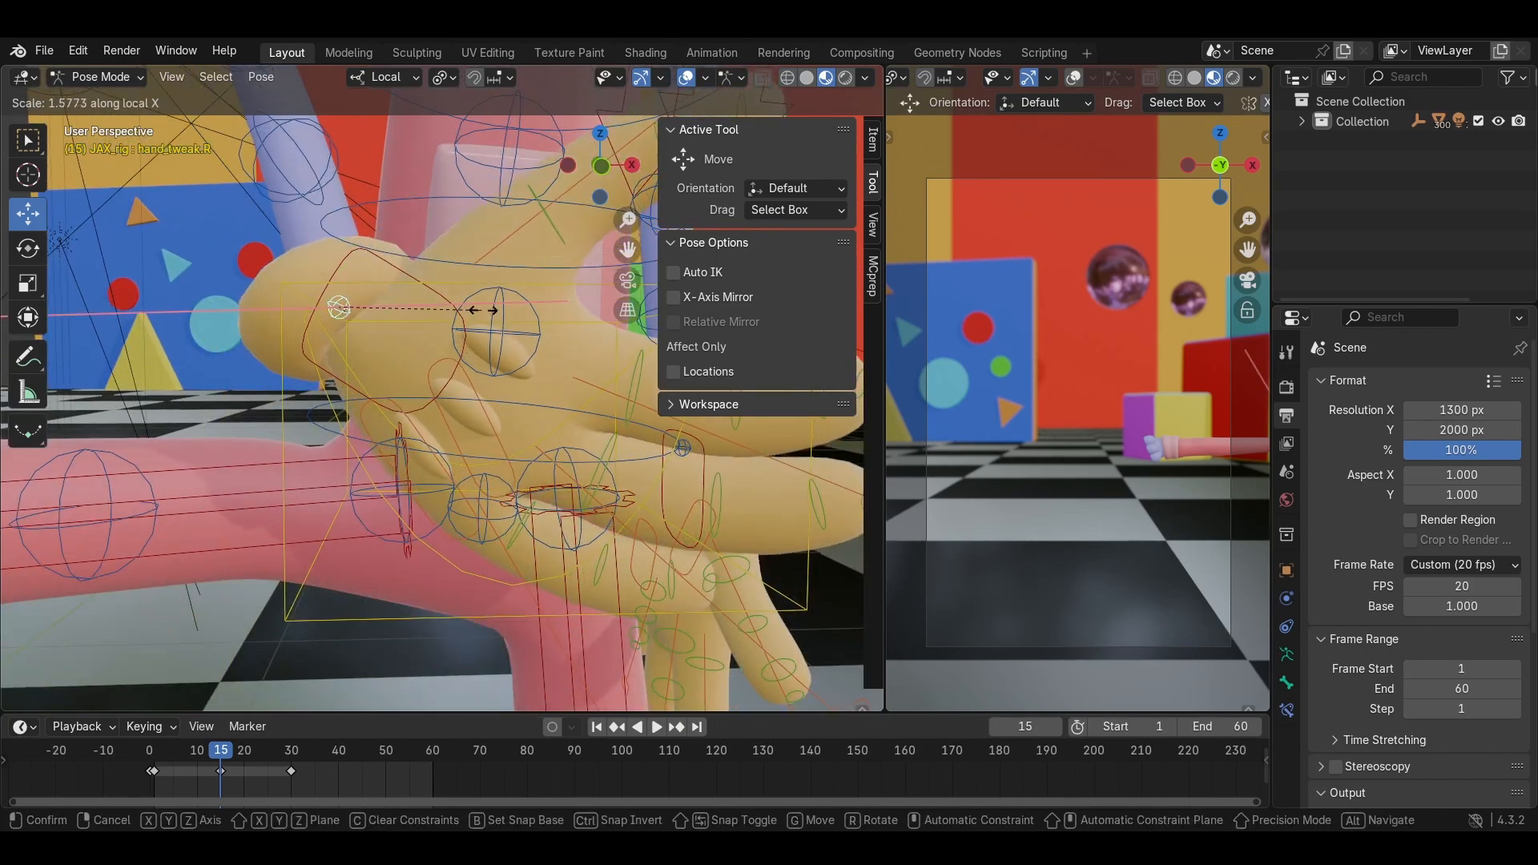
key("y")
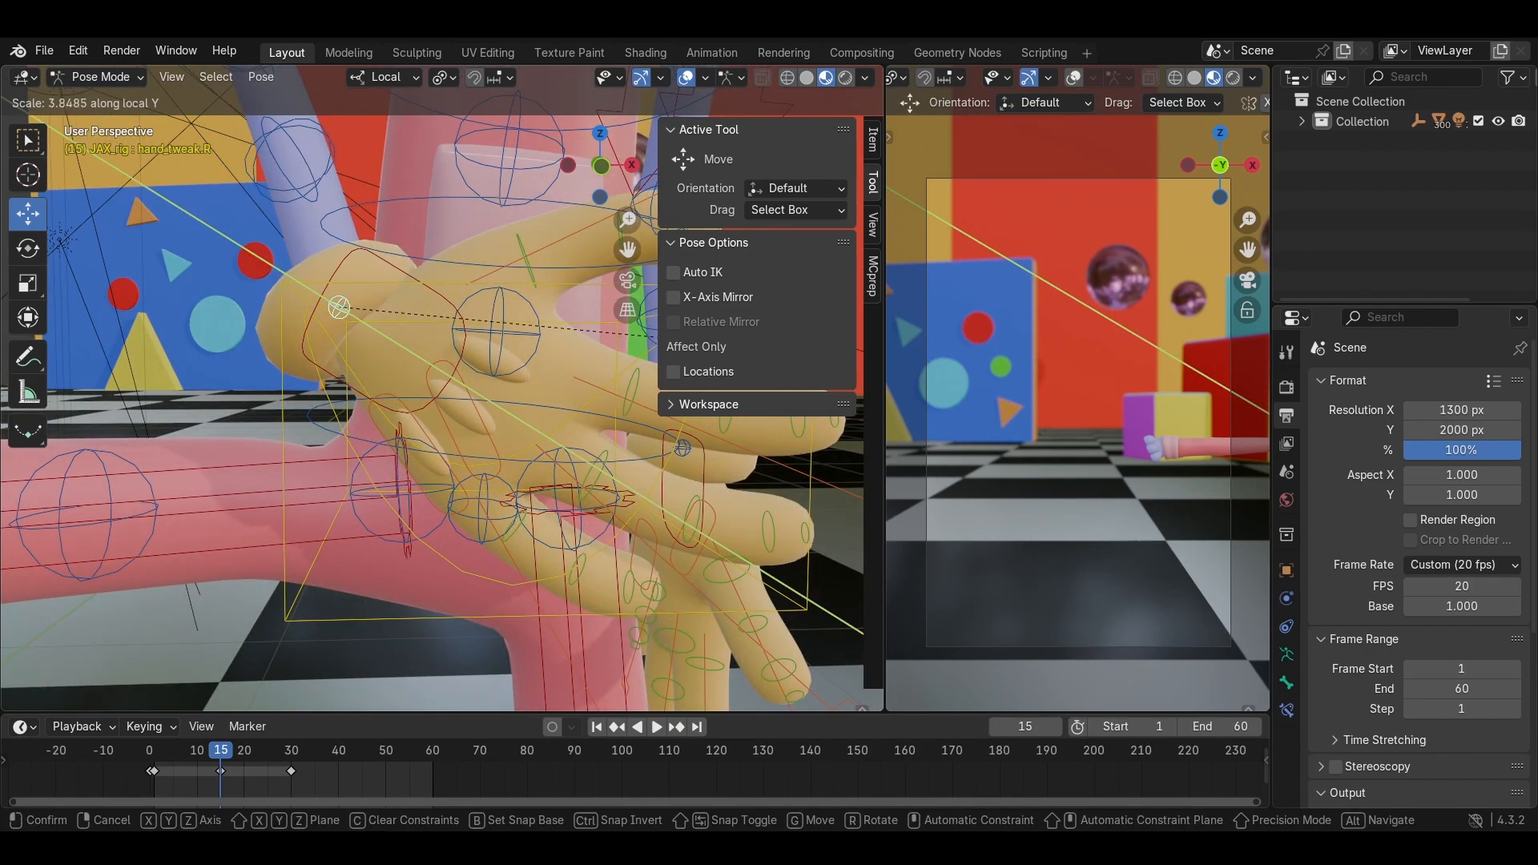
left_click(446, 368)
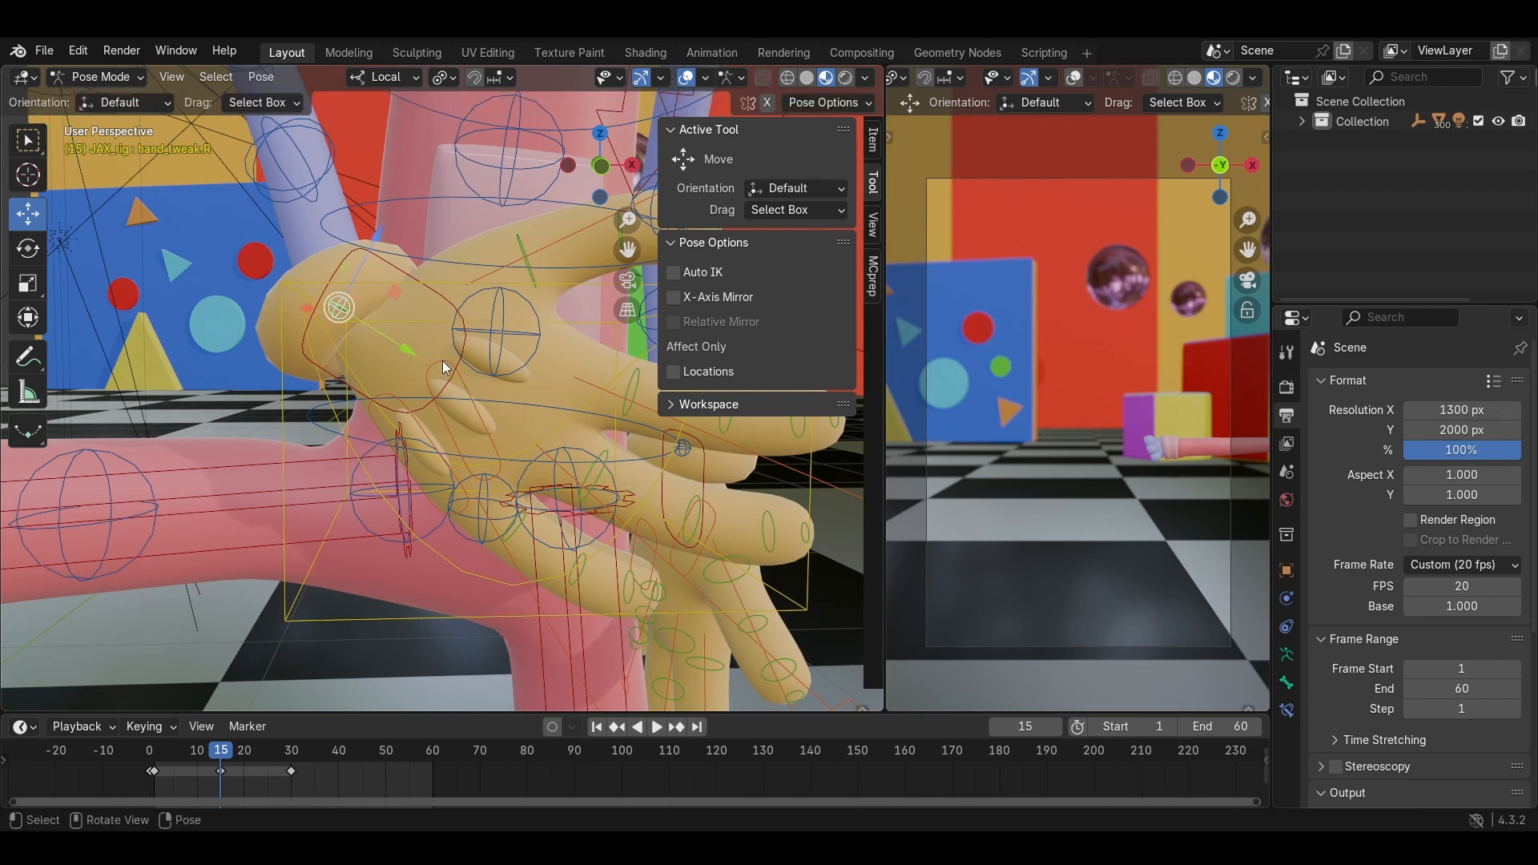
key("s")
left_click(430, 319)
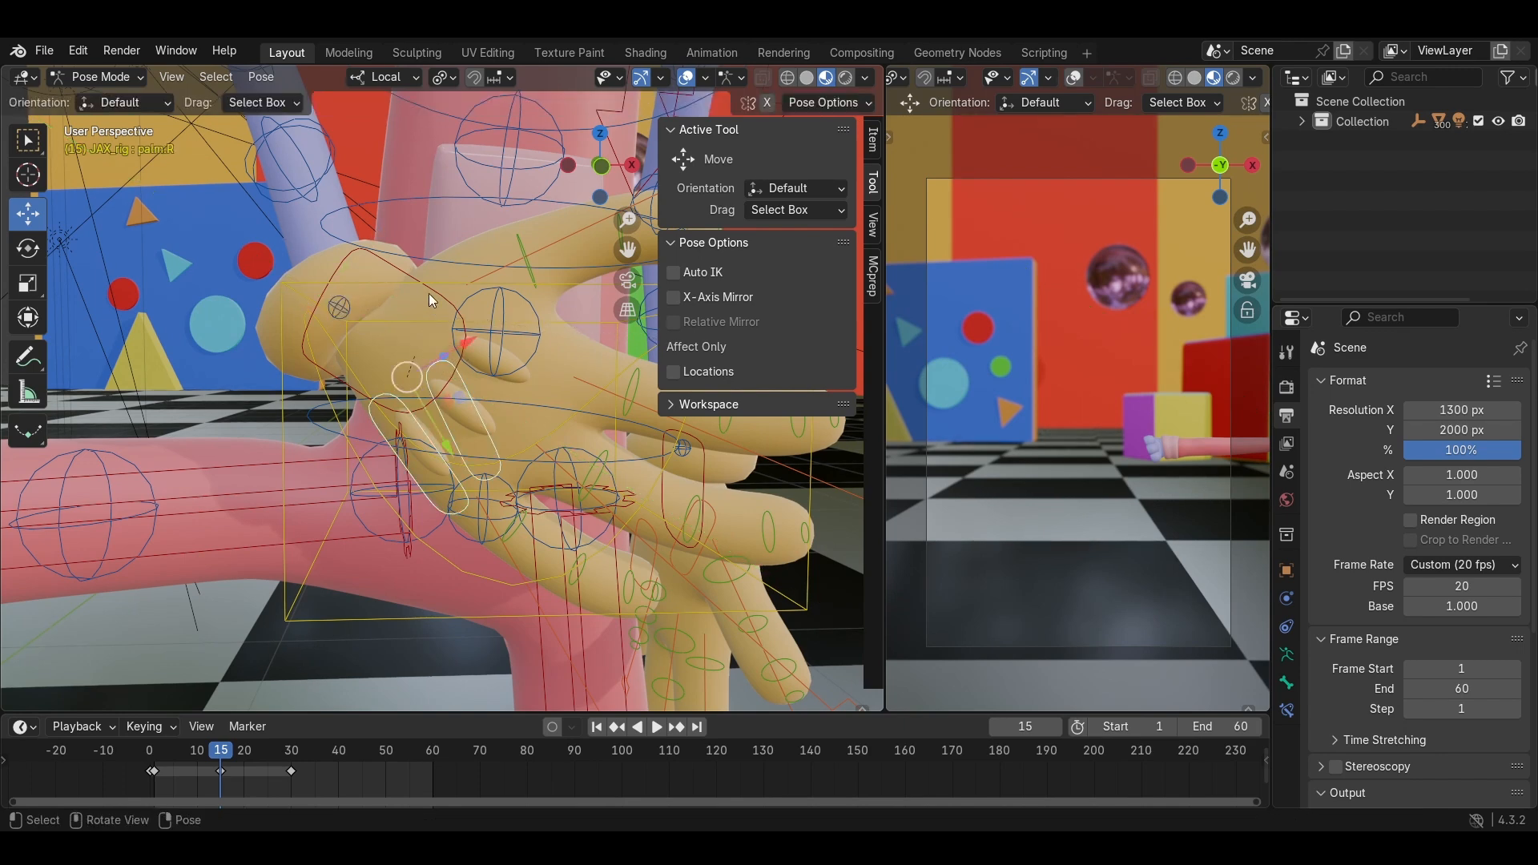
Select the right hand's IK control and scale it up along its local Y axis.
left_click(430, 294)
key("s")
key("x")
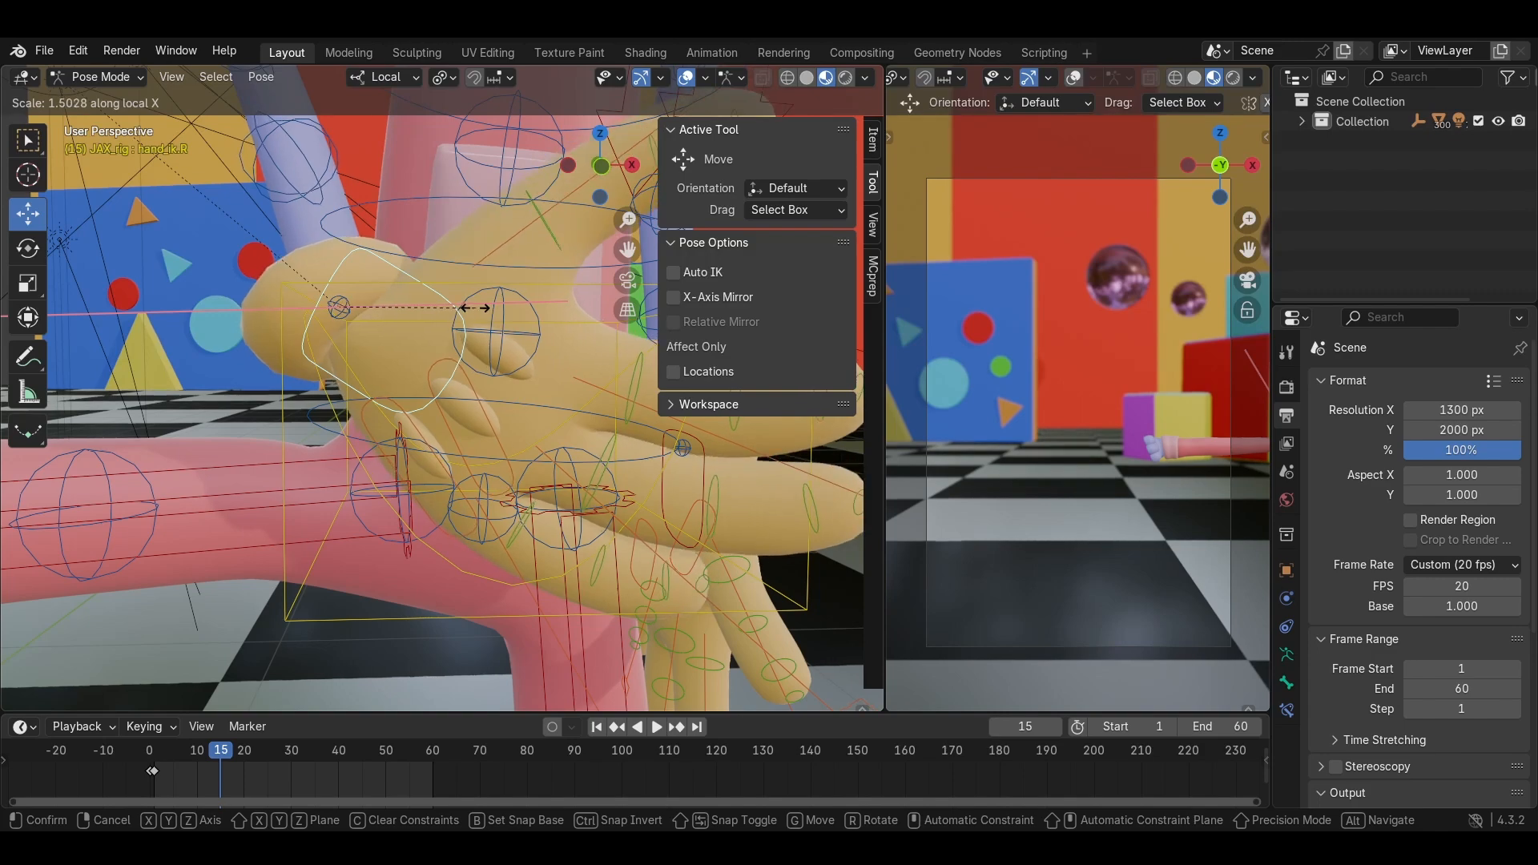
key("y")
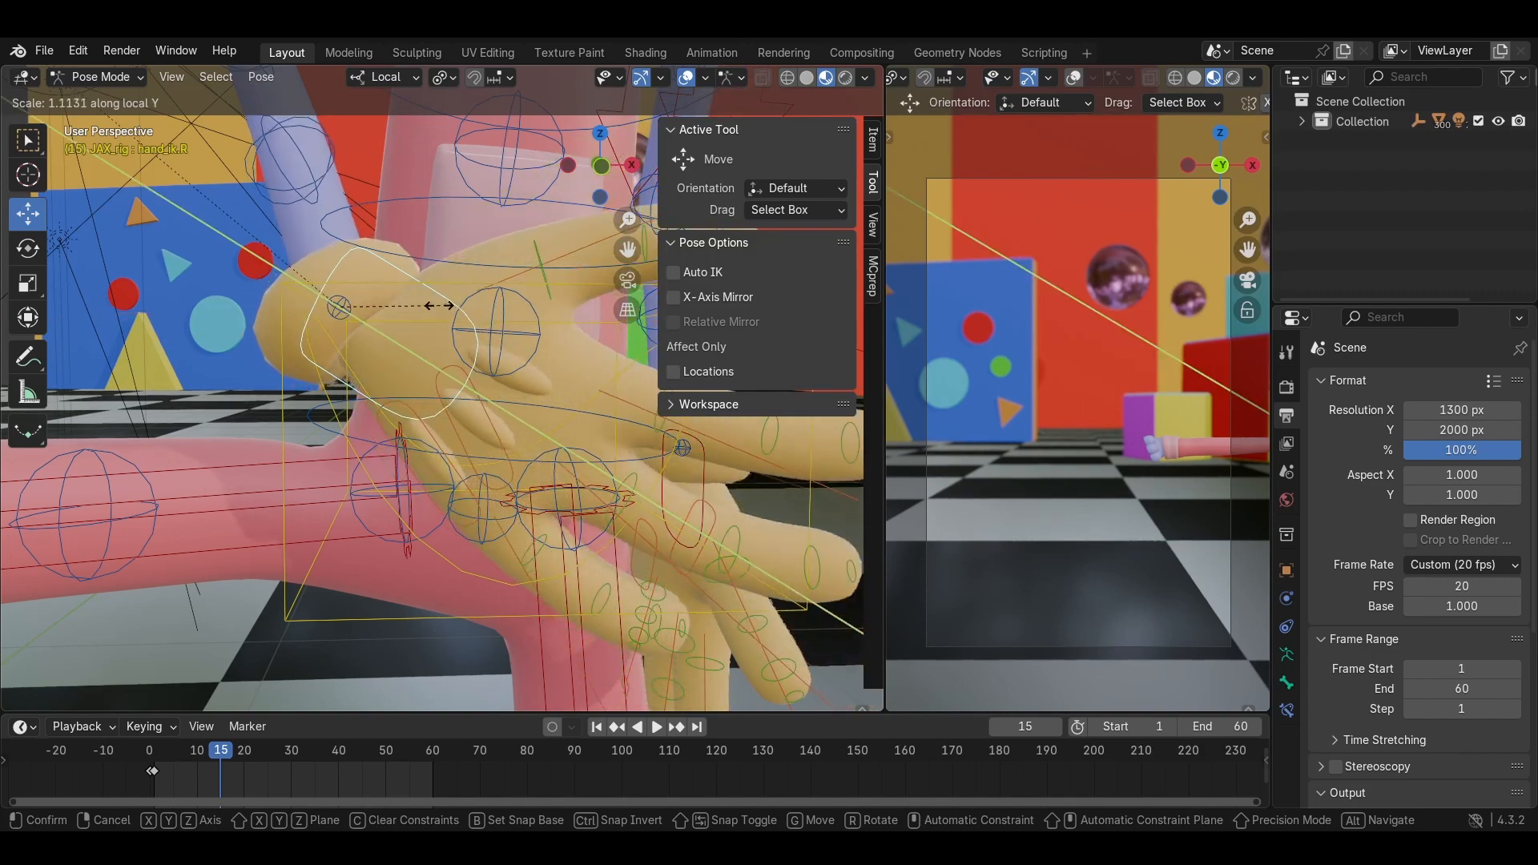
left_click(458, 305)
middle_click_drag(458, 305, 418, 315)
scroll(374, 354, "down", 6)
scroll(346, 338, "up", 5)
scroll(358, 328, "up", 4)
Scale the right hand's IK control along local Z to about 0.75.
key("s")
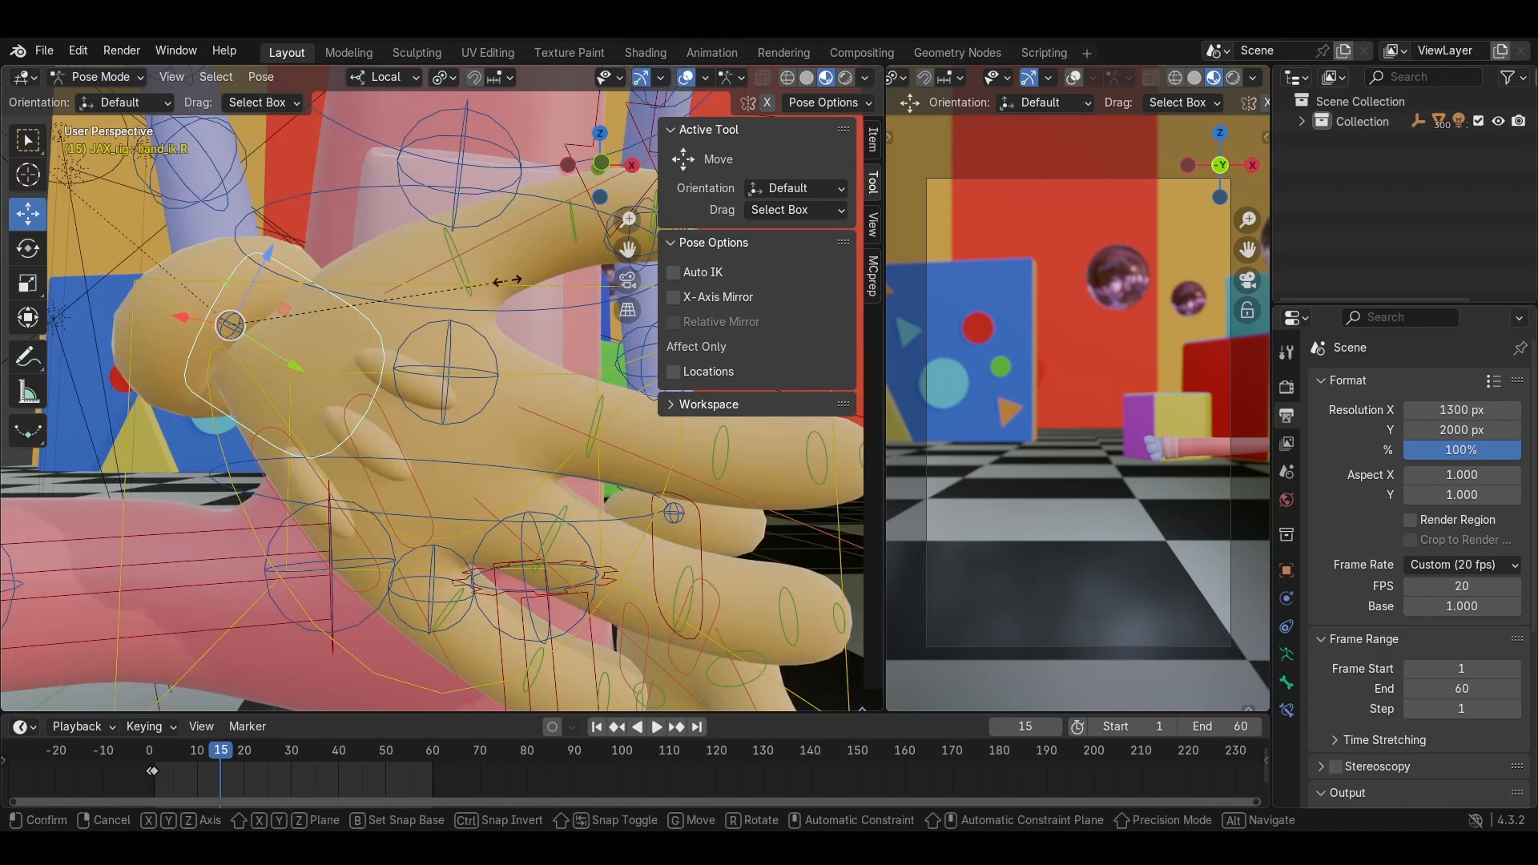
key("z")
key("z")
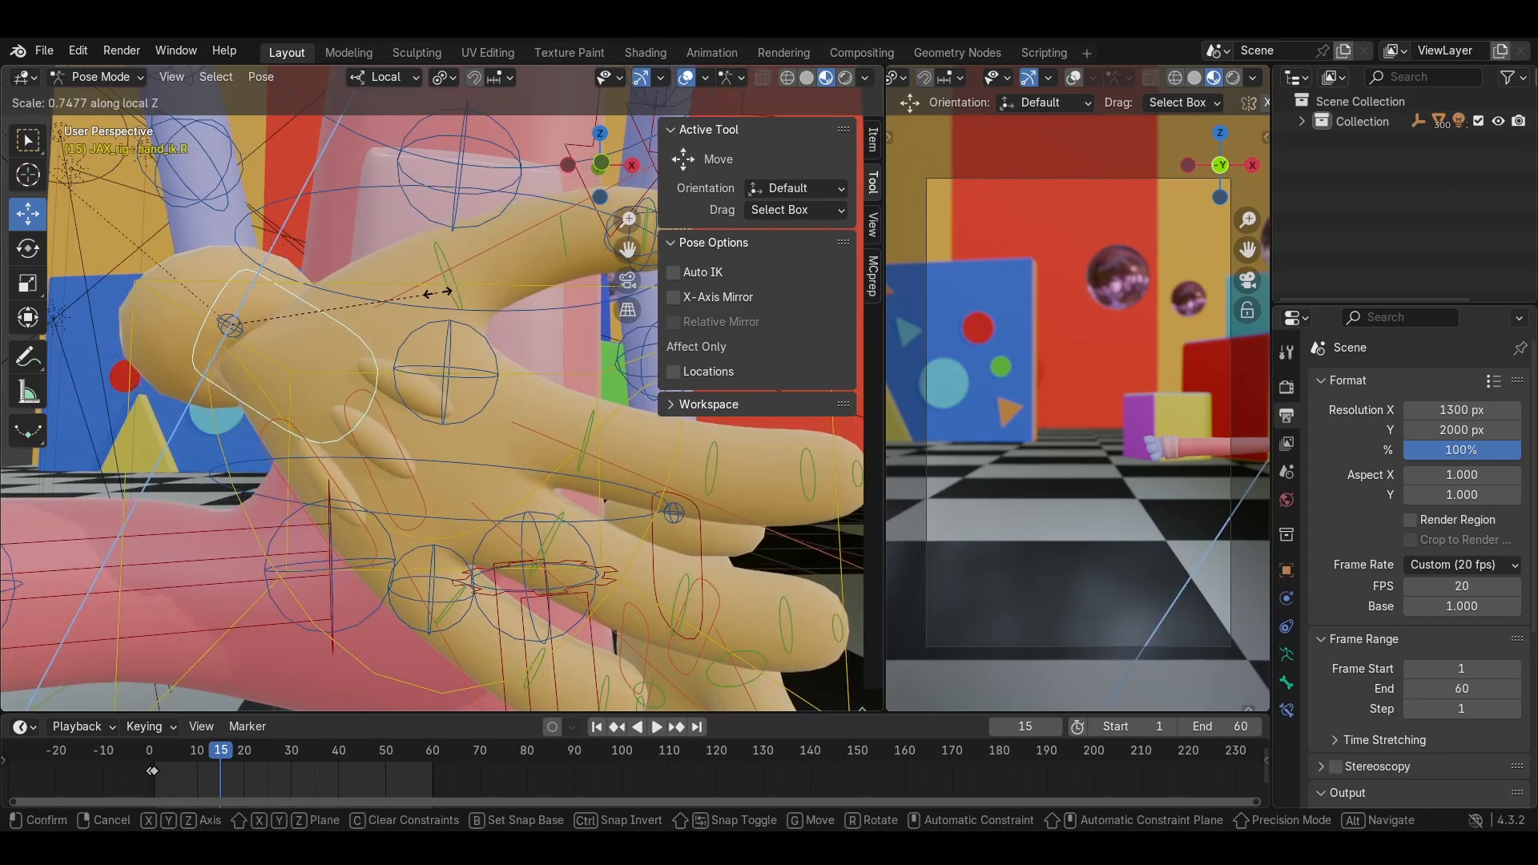
left_click(437, 293)
Try scaling the right hand's IK control along local Y again from a slightly turned view.
middle_click_drag(437, 293, 475, 294)
key("s")
key("y")
key("y")
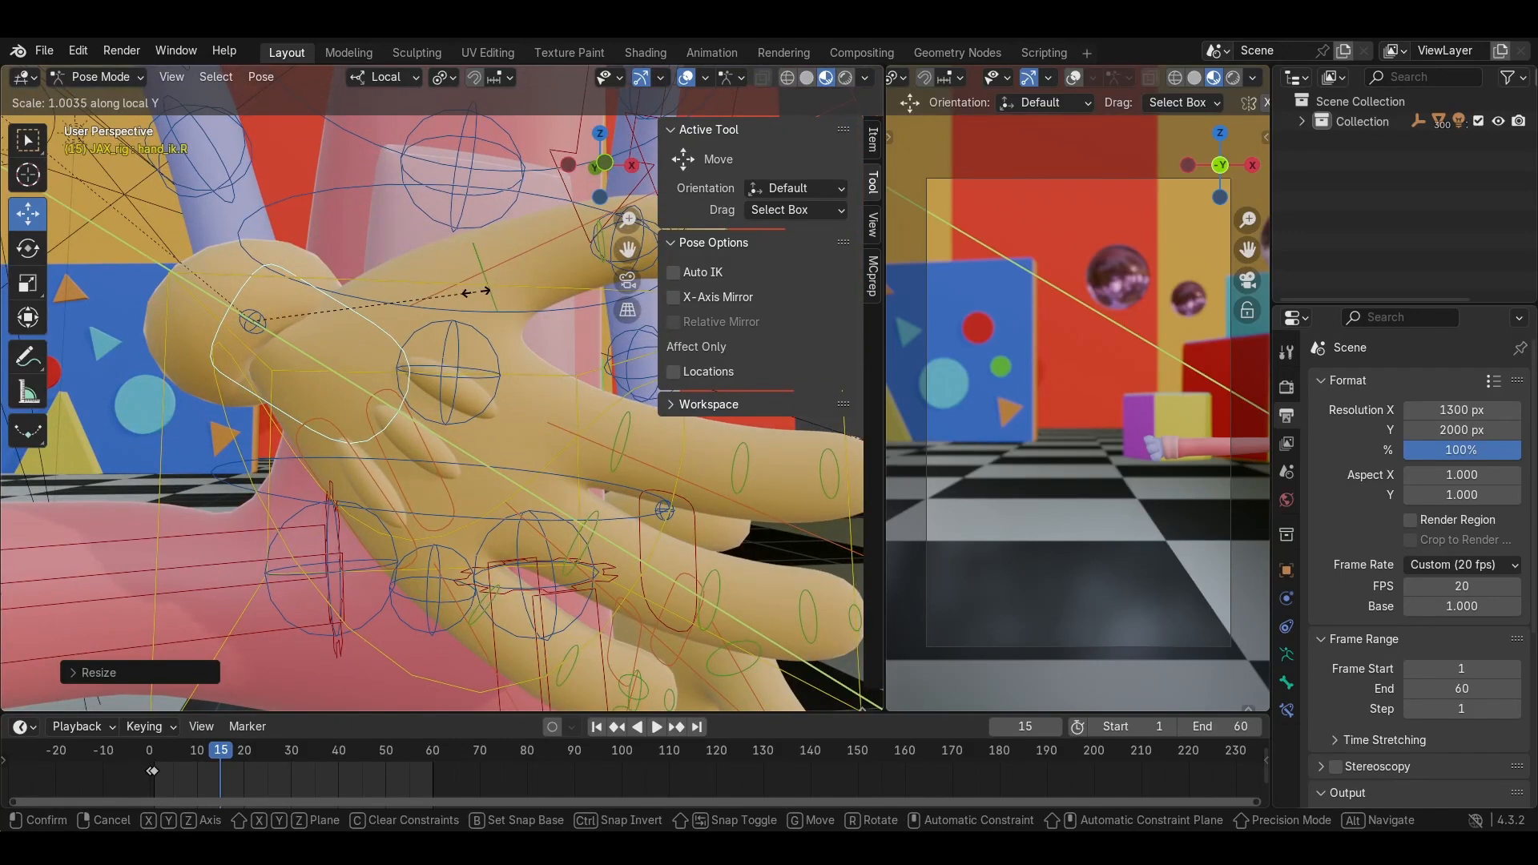
right_click(500, 327)
left_click(250, 330)
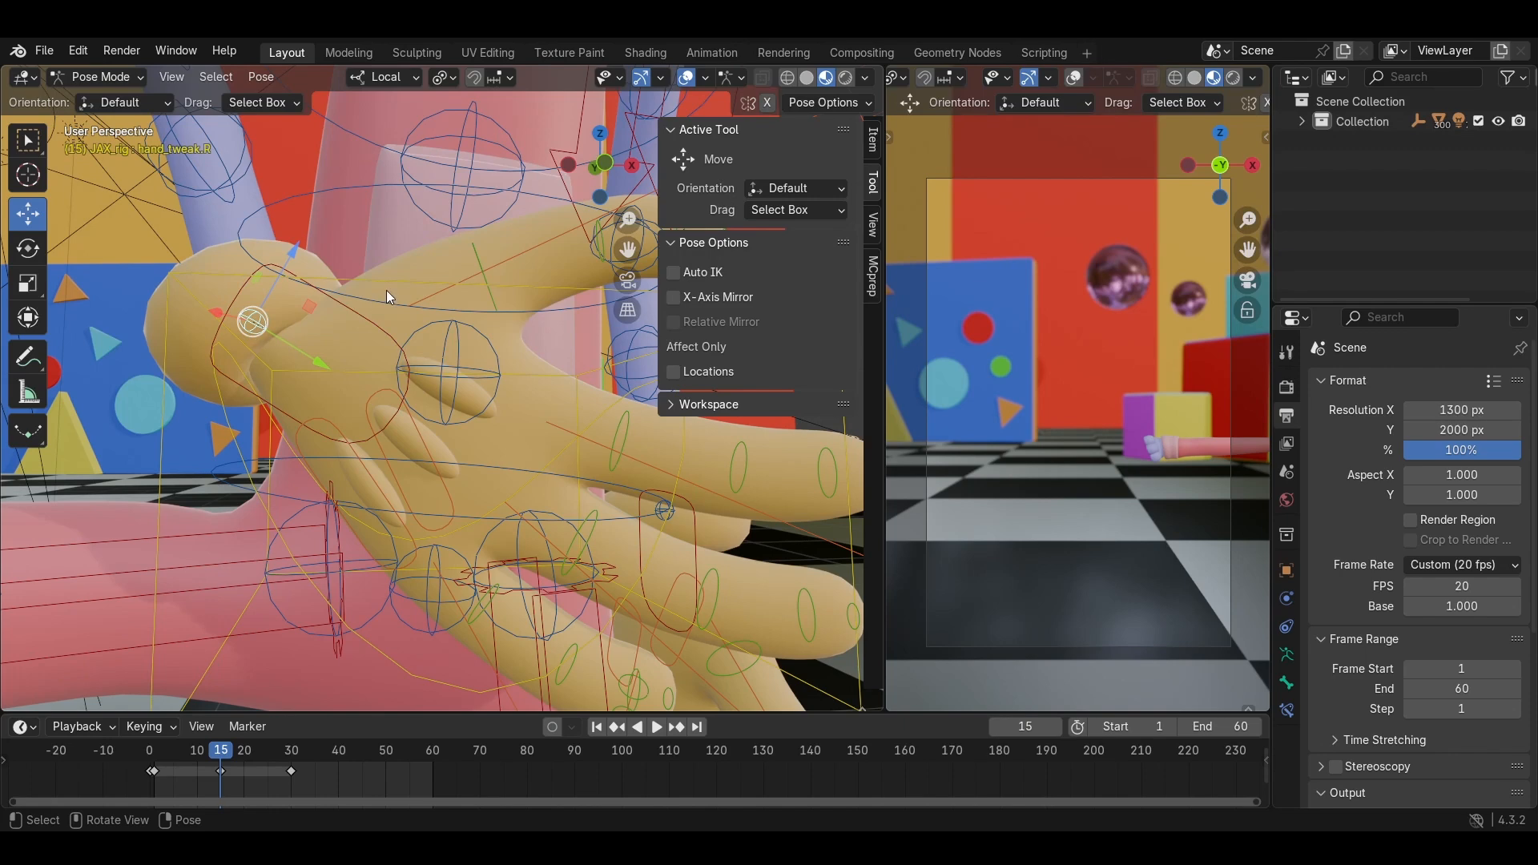
middle_click_drag(386, 290, 350, 340)
key("s")
key("y")
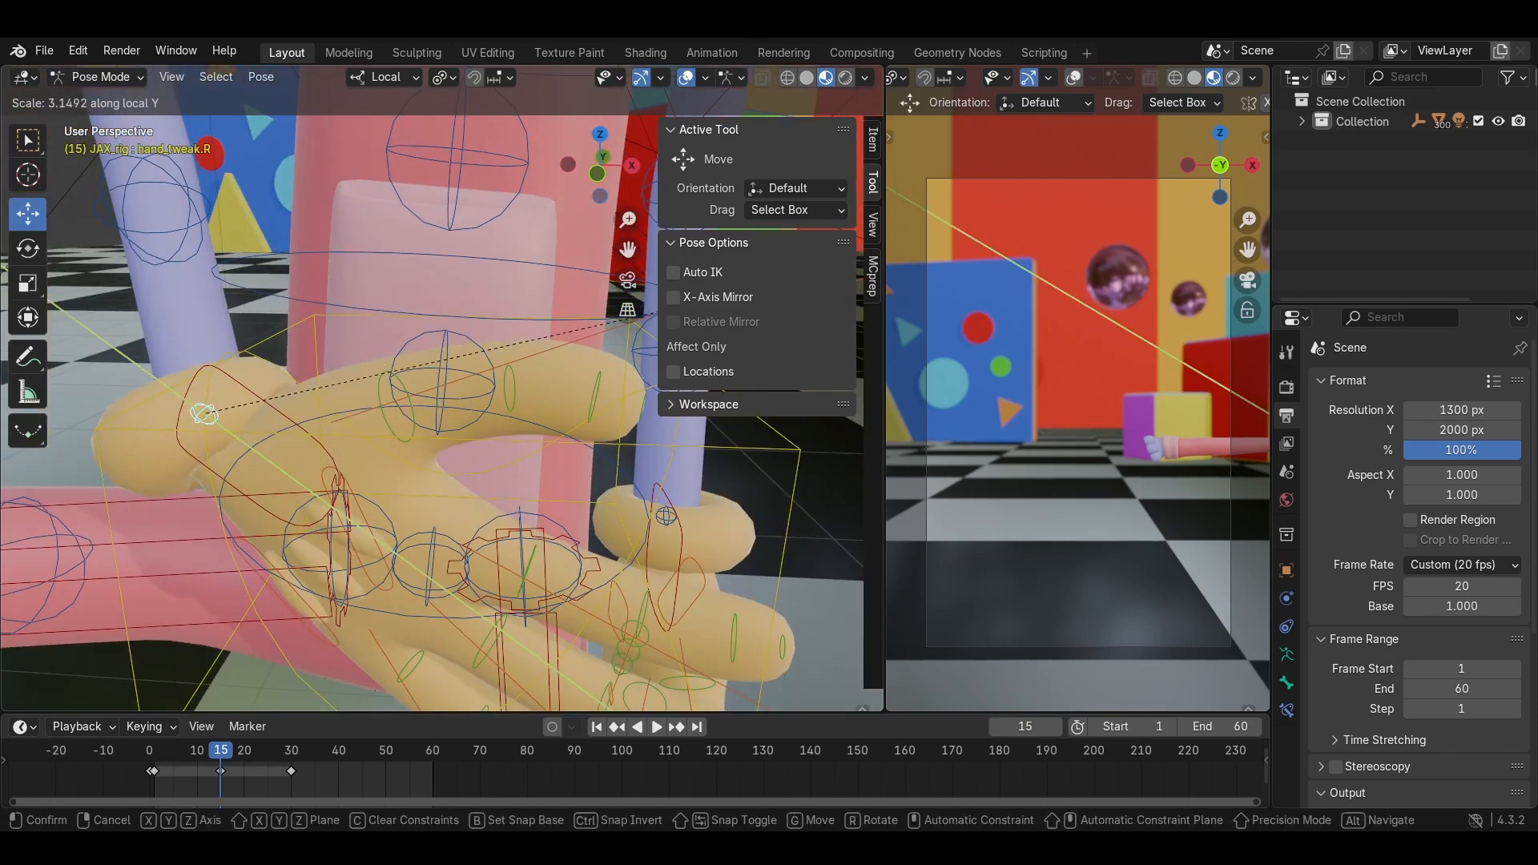
key("z")
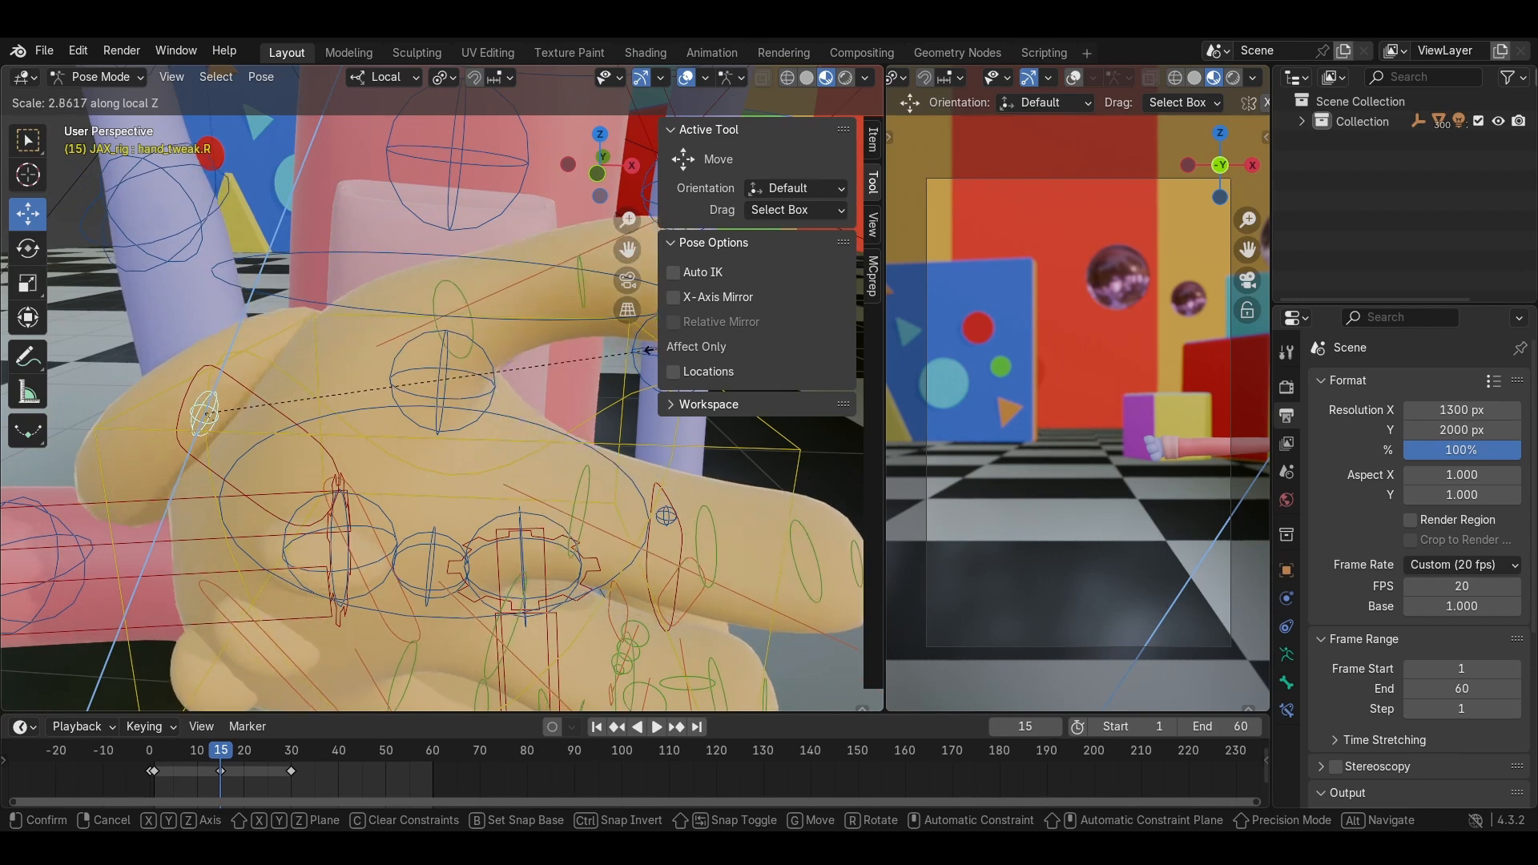
key("Escape")
Select the right hand's IK control and scale it along its local Y axis to about 1.13.
left_click(316, 446)
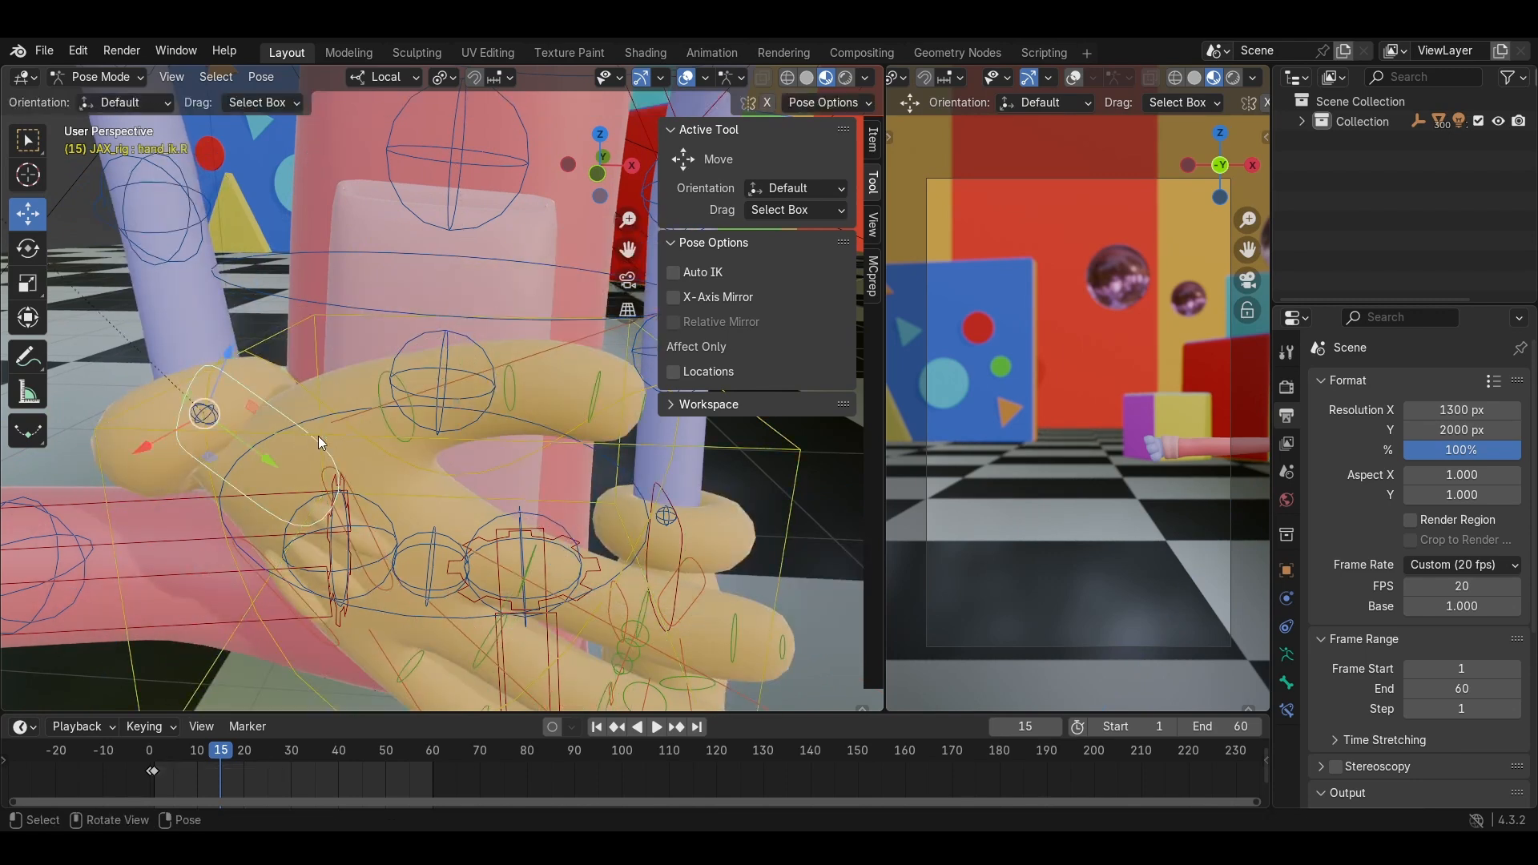
key("s")
key("y")
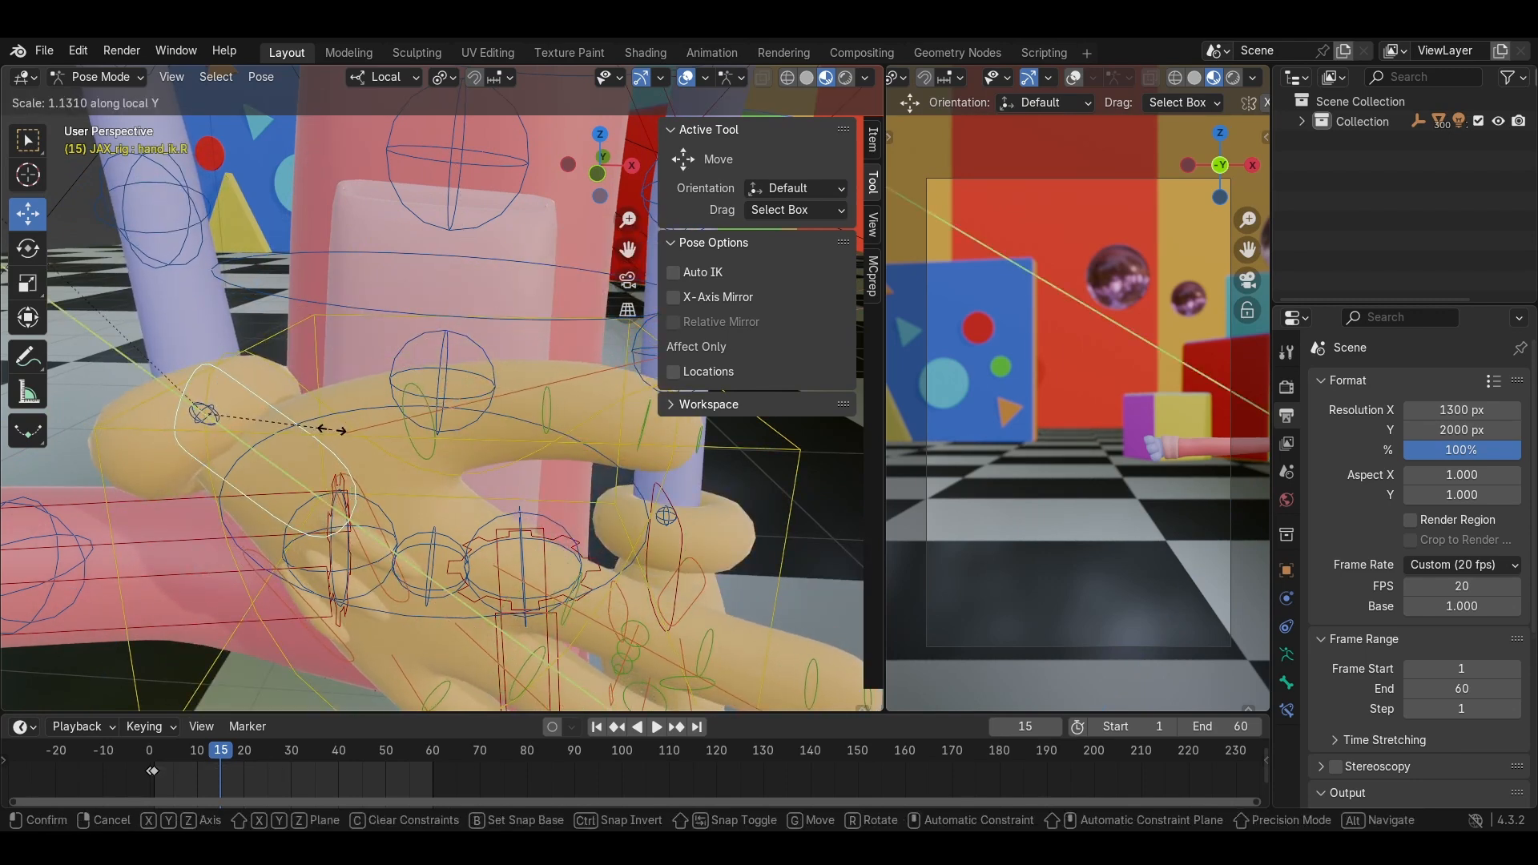
left_click(330, 431)
middle_click_drag(330, 429, 358, 349)
Select the right hand's palm control and rotate it slightly to adjust the spread of the fingers.
left_click(449, 421)
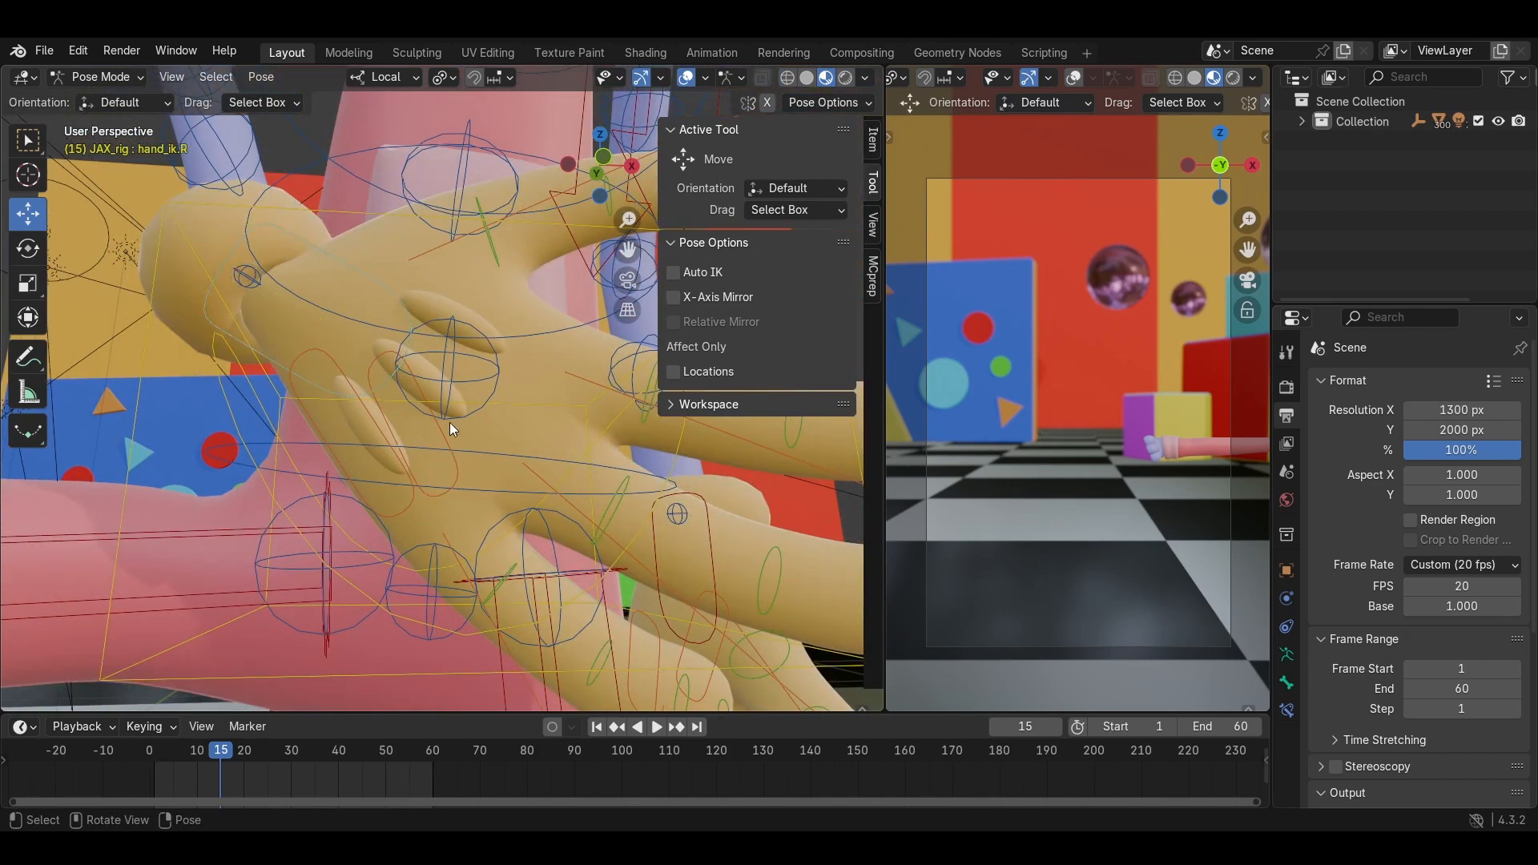
key("r")
right_click(467, 409)
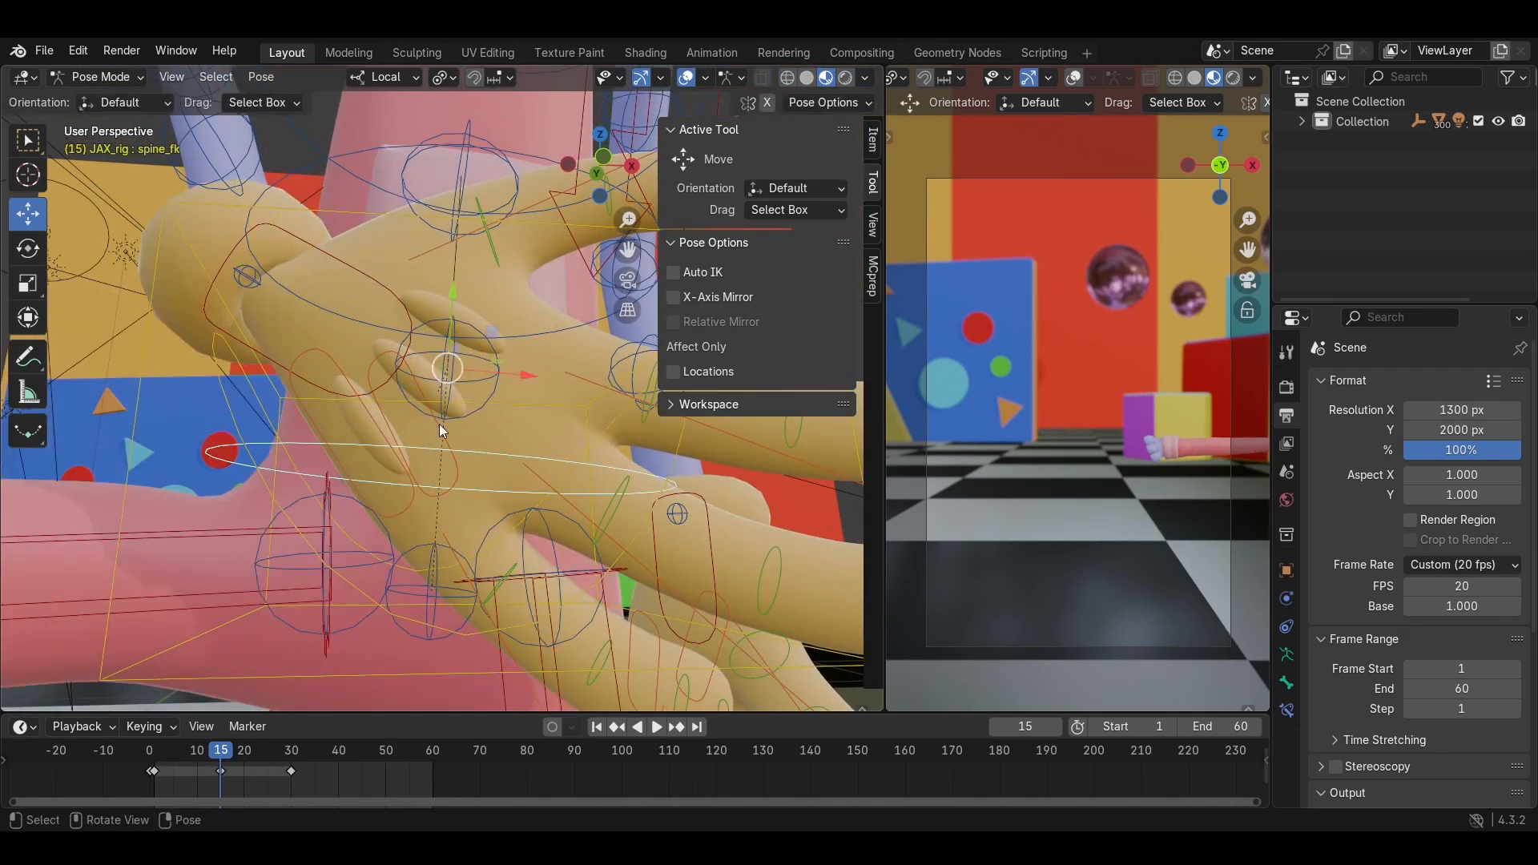
left_click(439, 425)
key("r")
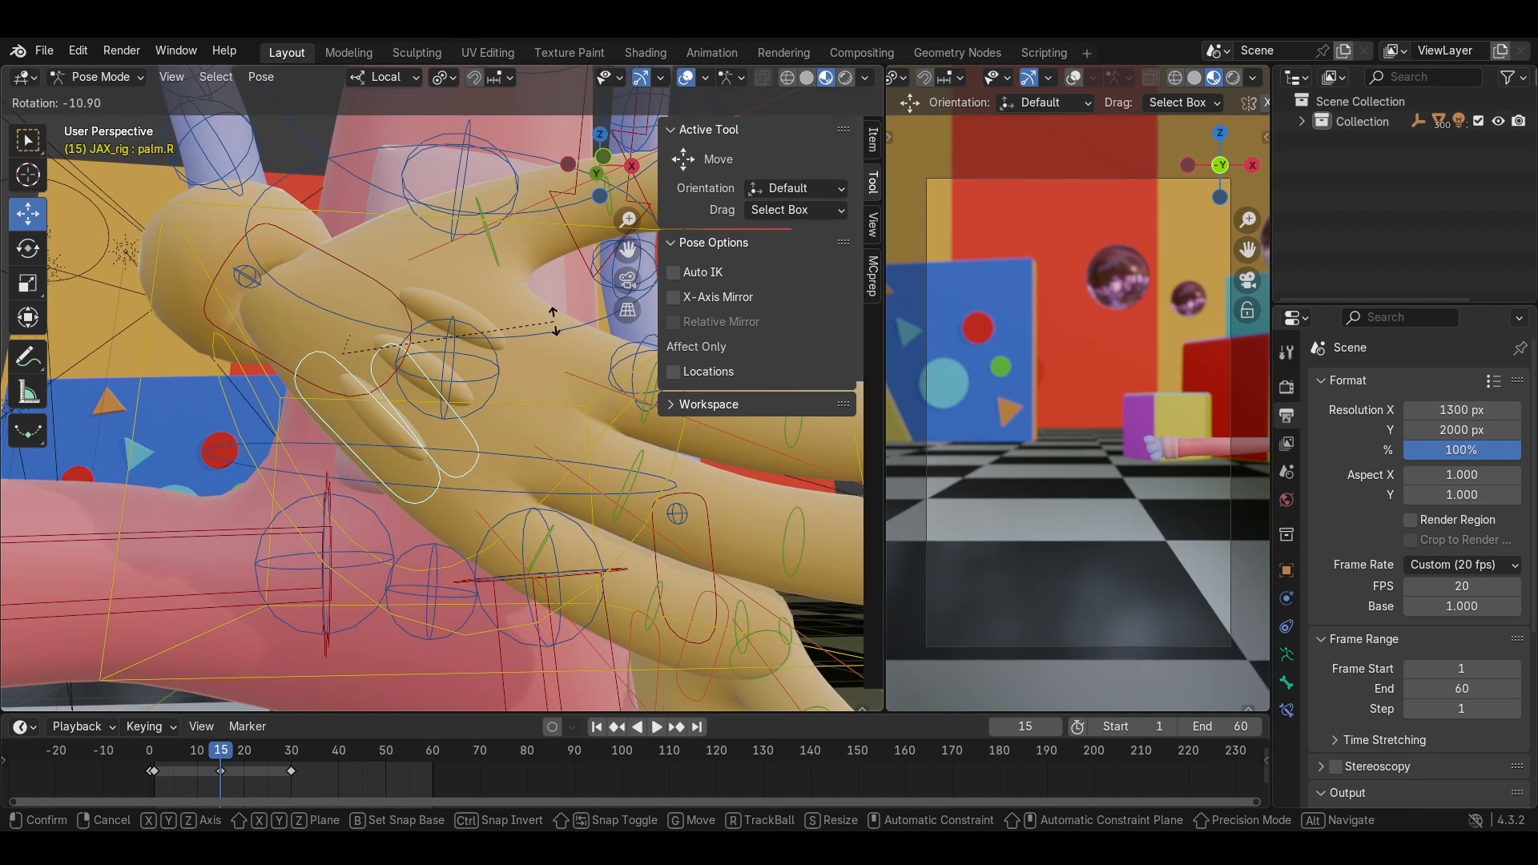
right_click(552, 323)
key("r")
left_click(529, 323)
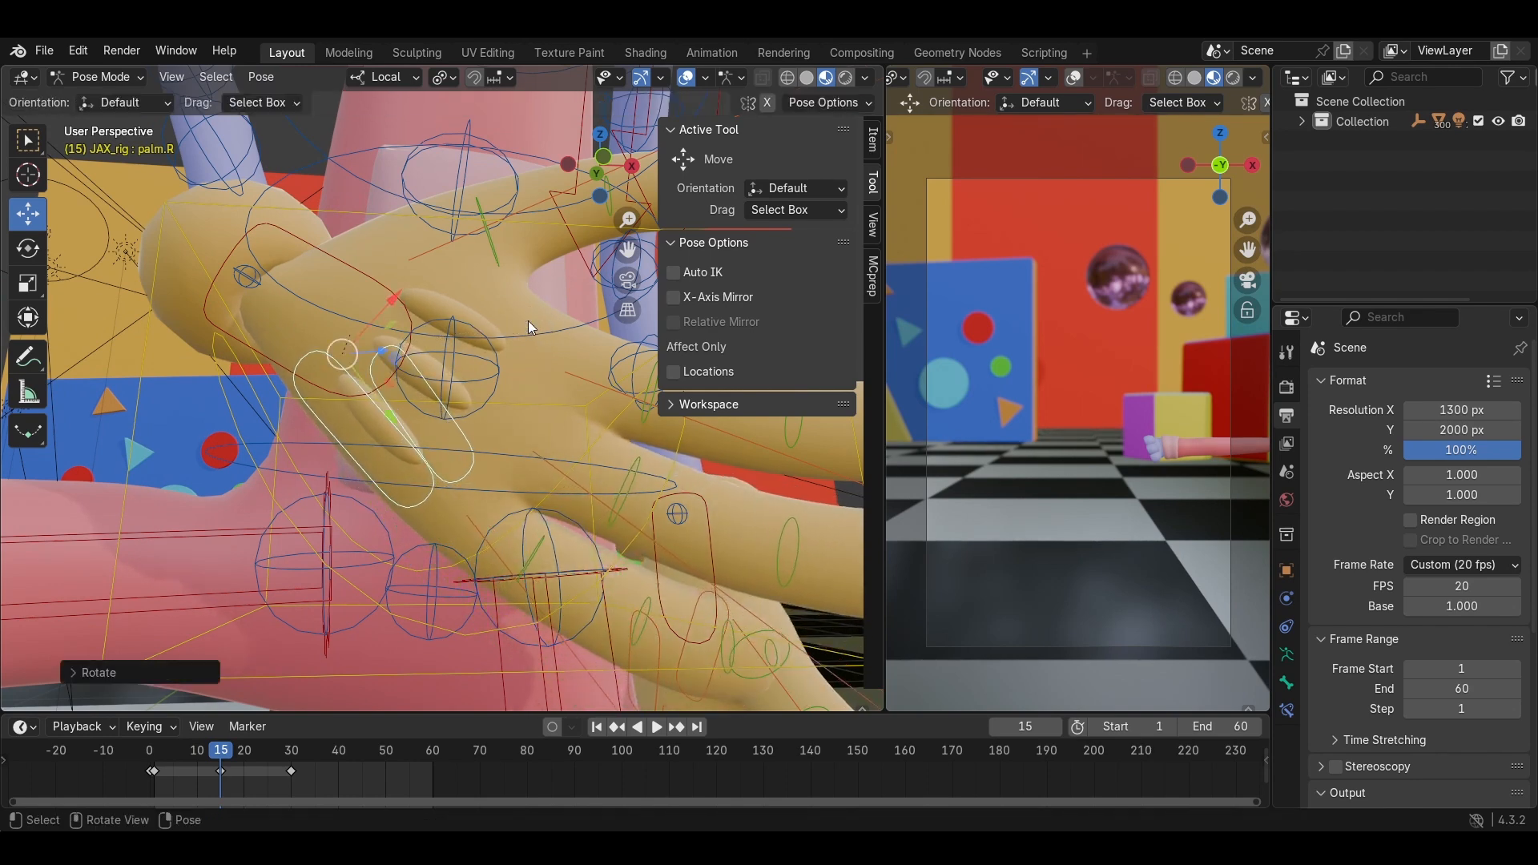
Select the left upper arm's IK control and rotate it by about -35° from a raised view.
scroll(527, 320, "down", 3)
middle_click_drag(527, 320, 455, 373)
scroll(434, 376, "up", 2)
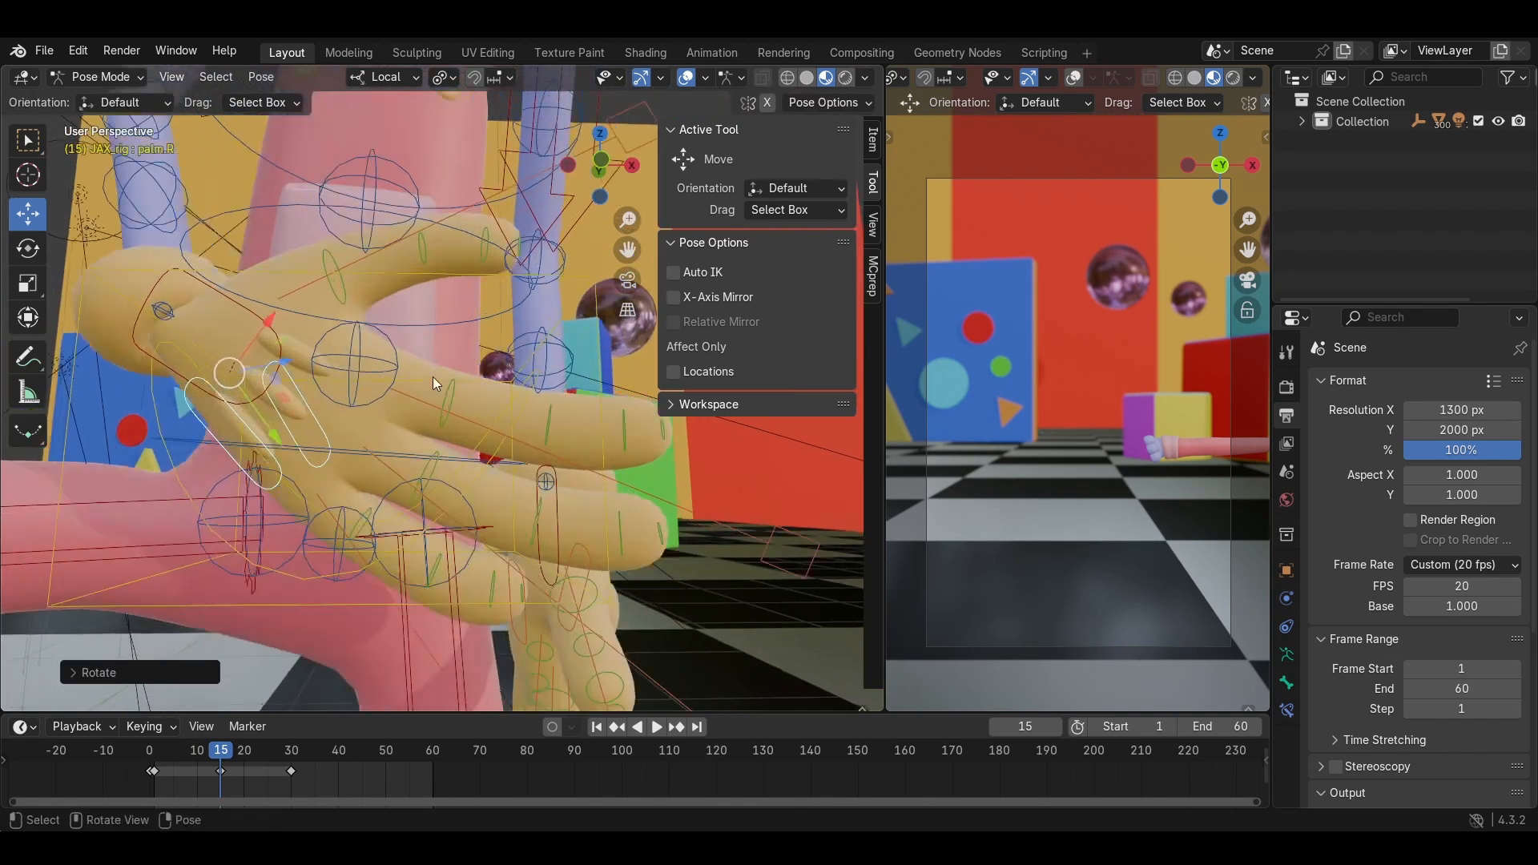
scroll(660, 493, "down", 6)
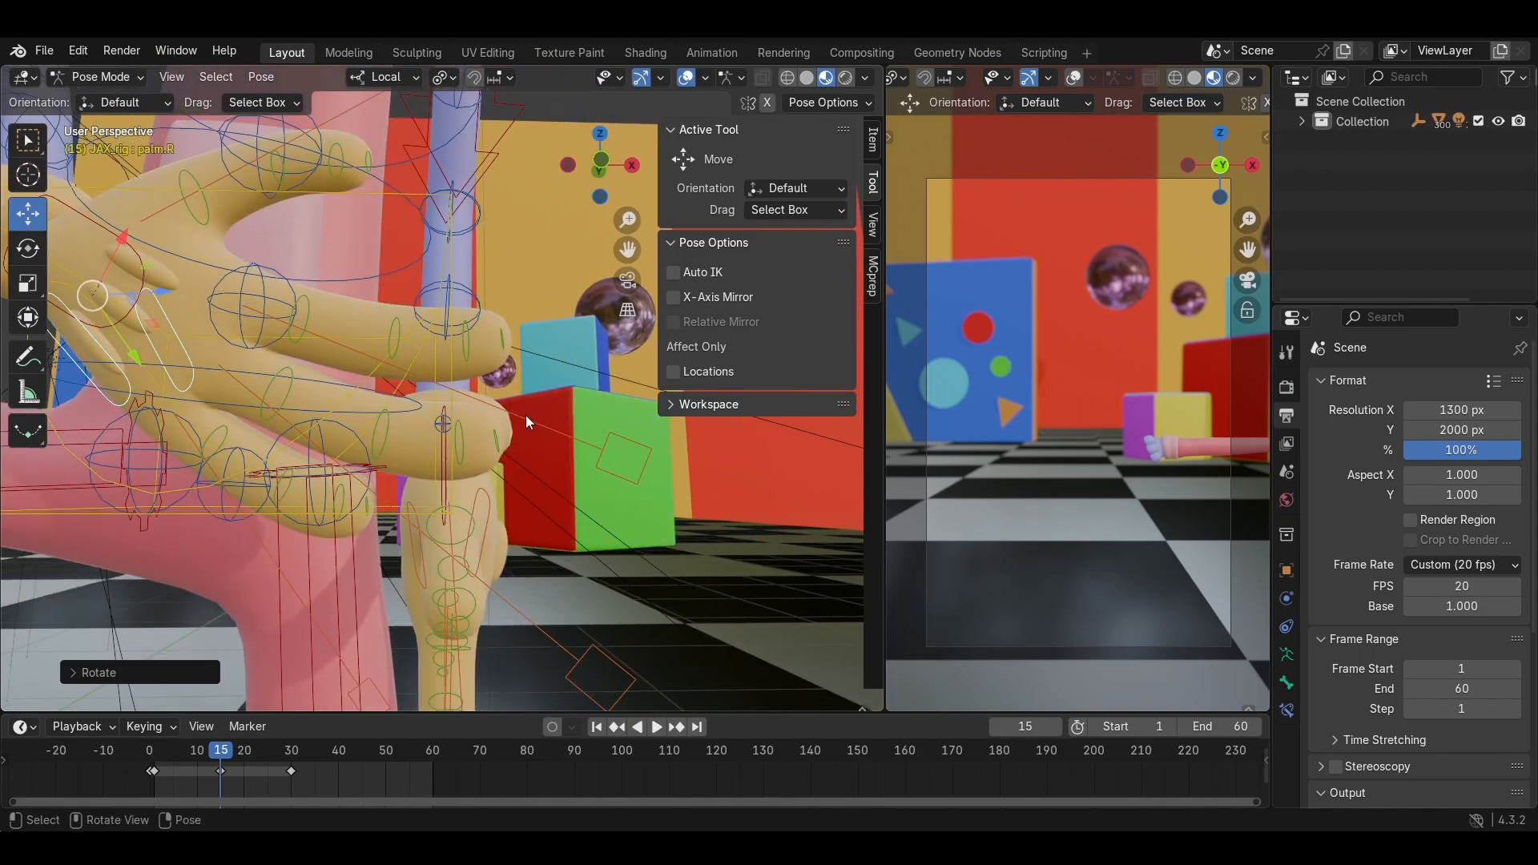
scroll(489, 393, "up", 2)
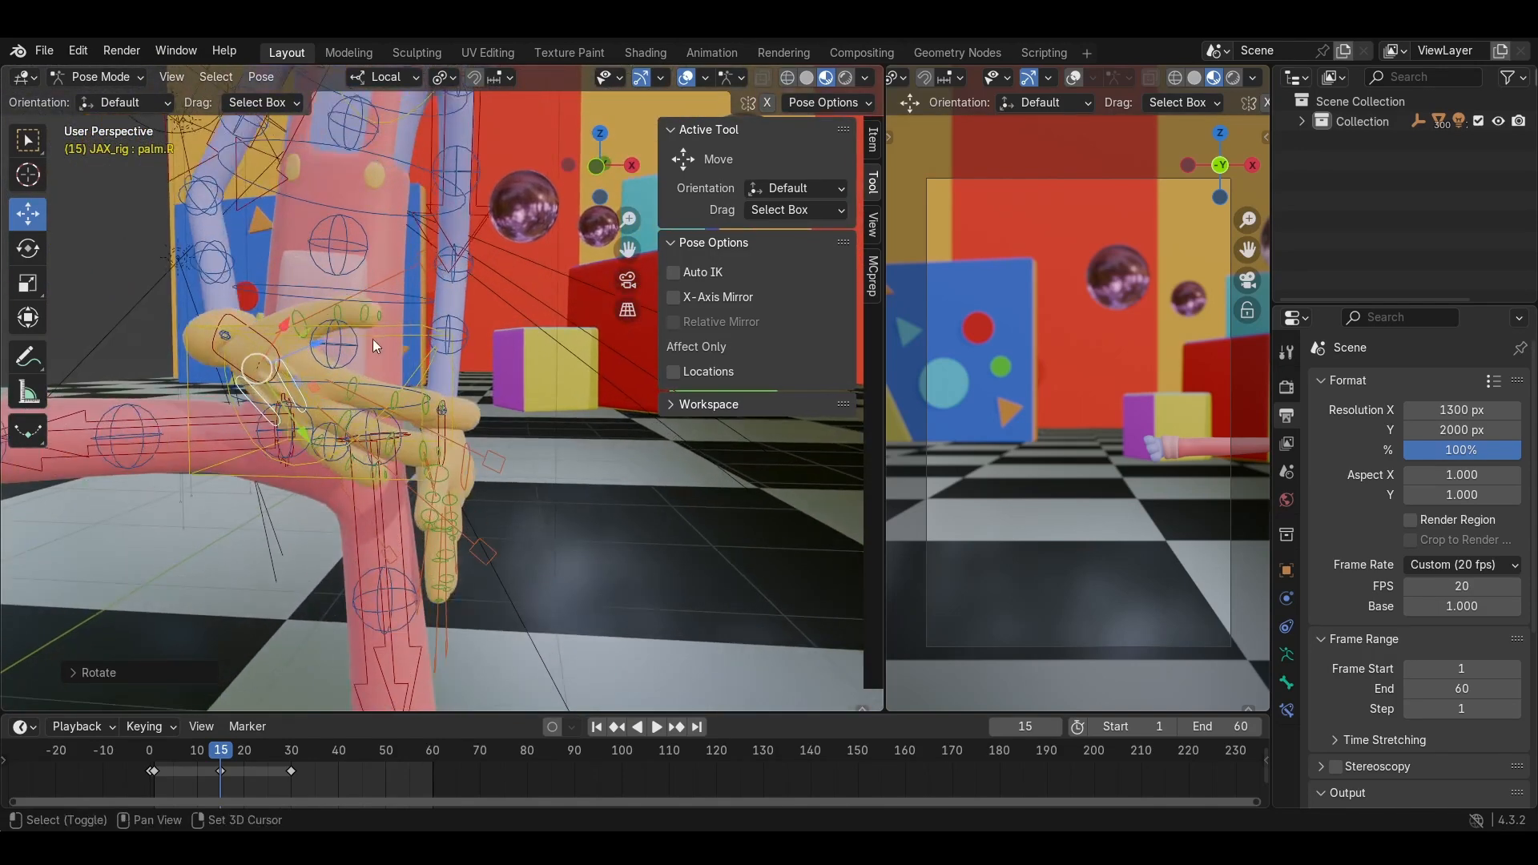
middle_click_drag(372, 339, 441, 371, "shift")
middle_click_drag(441, 371, 430, 378)
middle_click_drag(348, 286, 577, 324)
left_click(439, 329)
key("r")
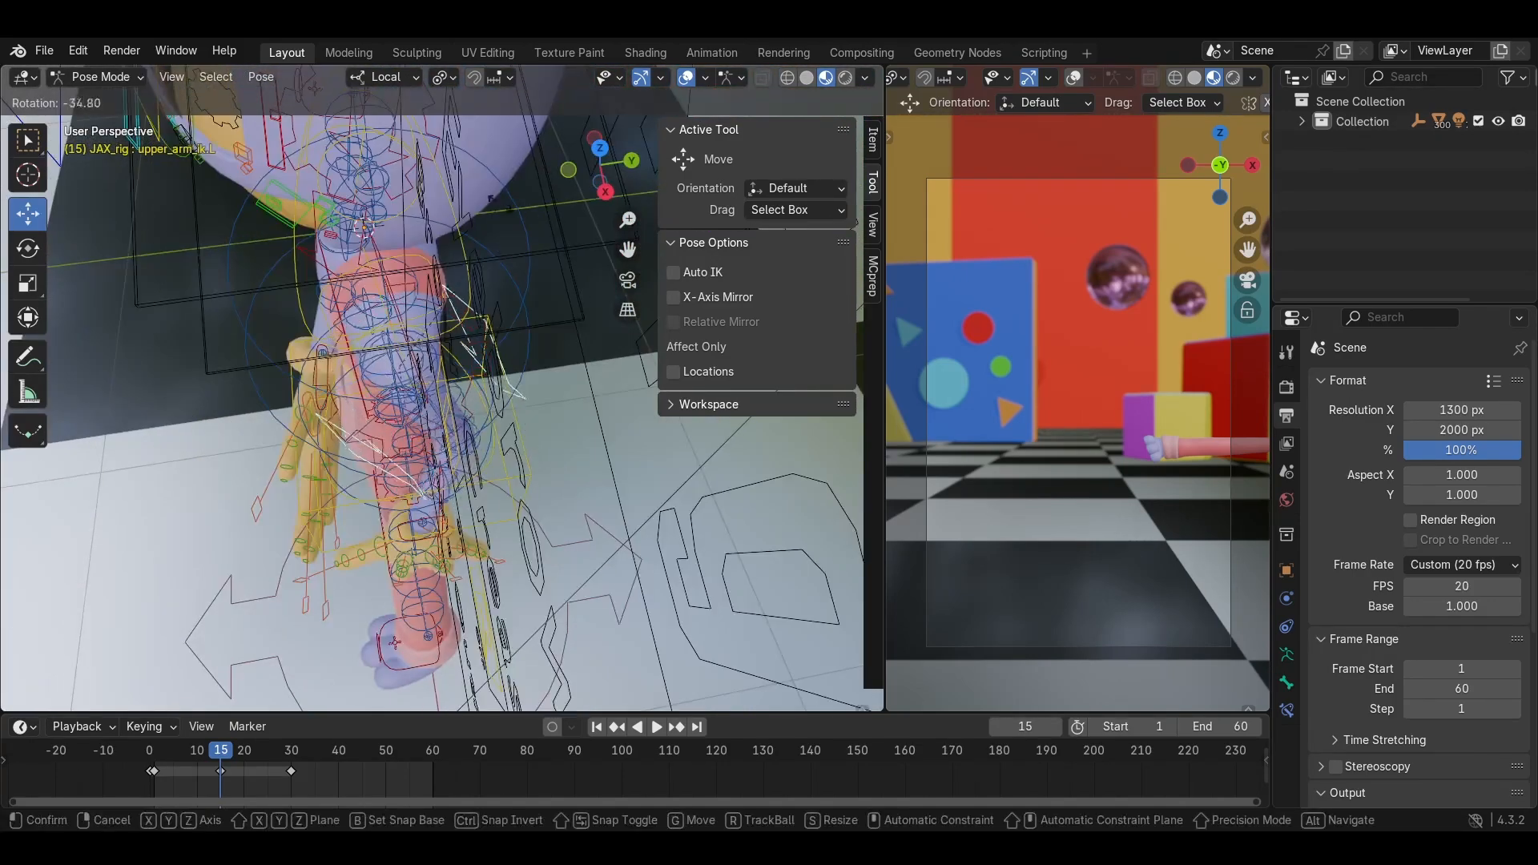
left_click(359, 172)
middle_click_drag(360, 173, 474, 248)
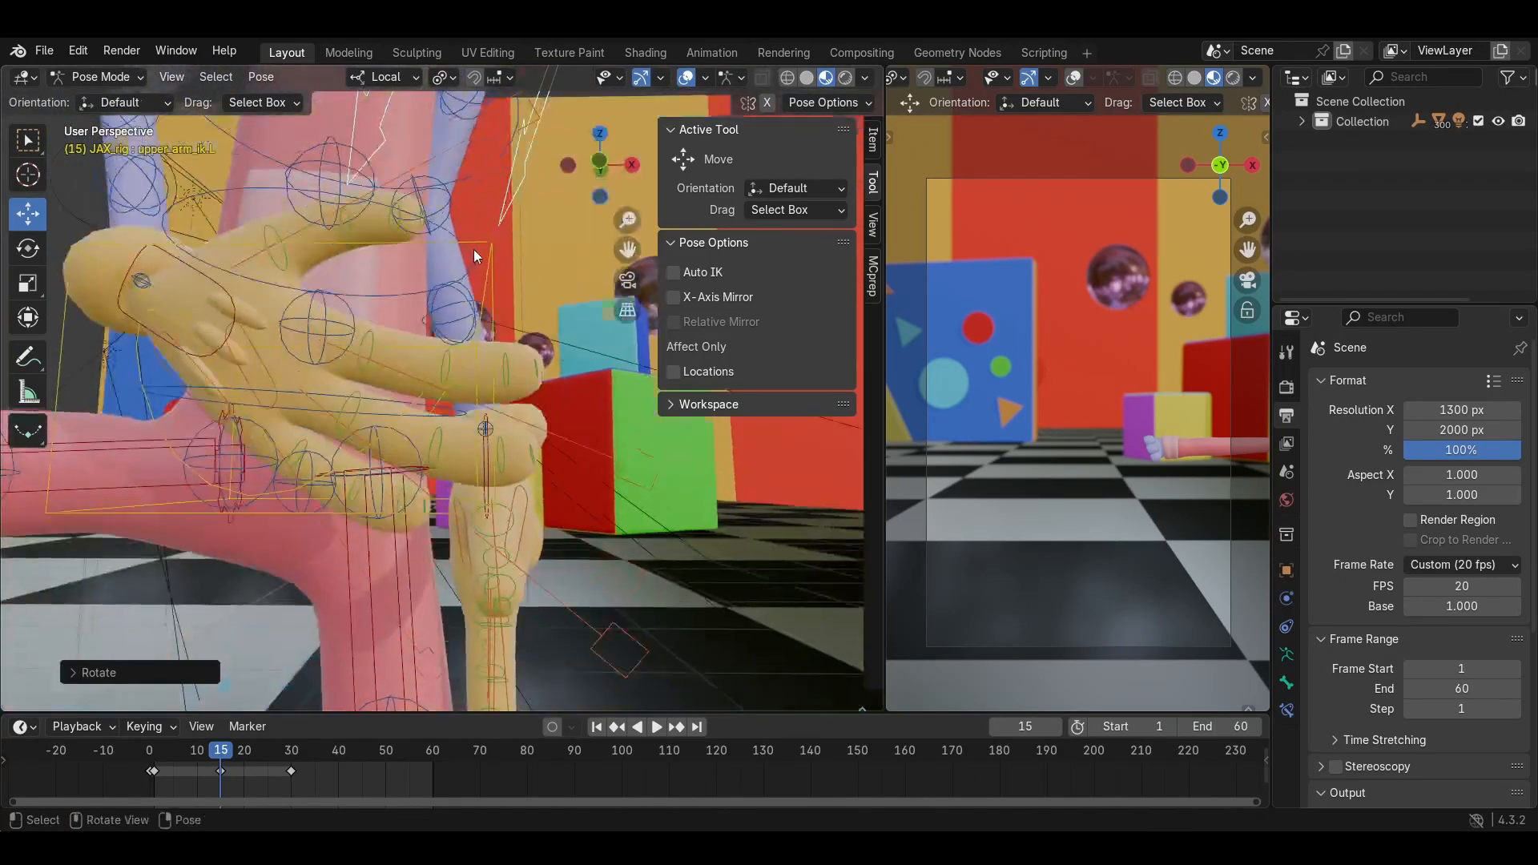
Select the left hand's IK control and rotate it by about -37.5° so the hand swings away from the leg.
left_click(493, 450)
middle_click_drag(541, 387, 512, 402, "shift")
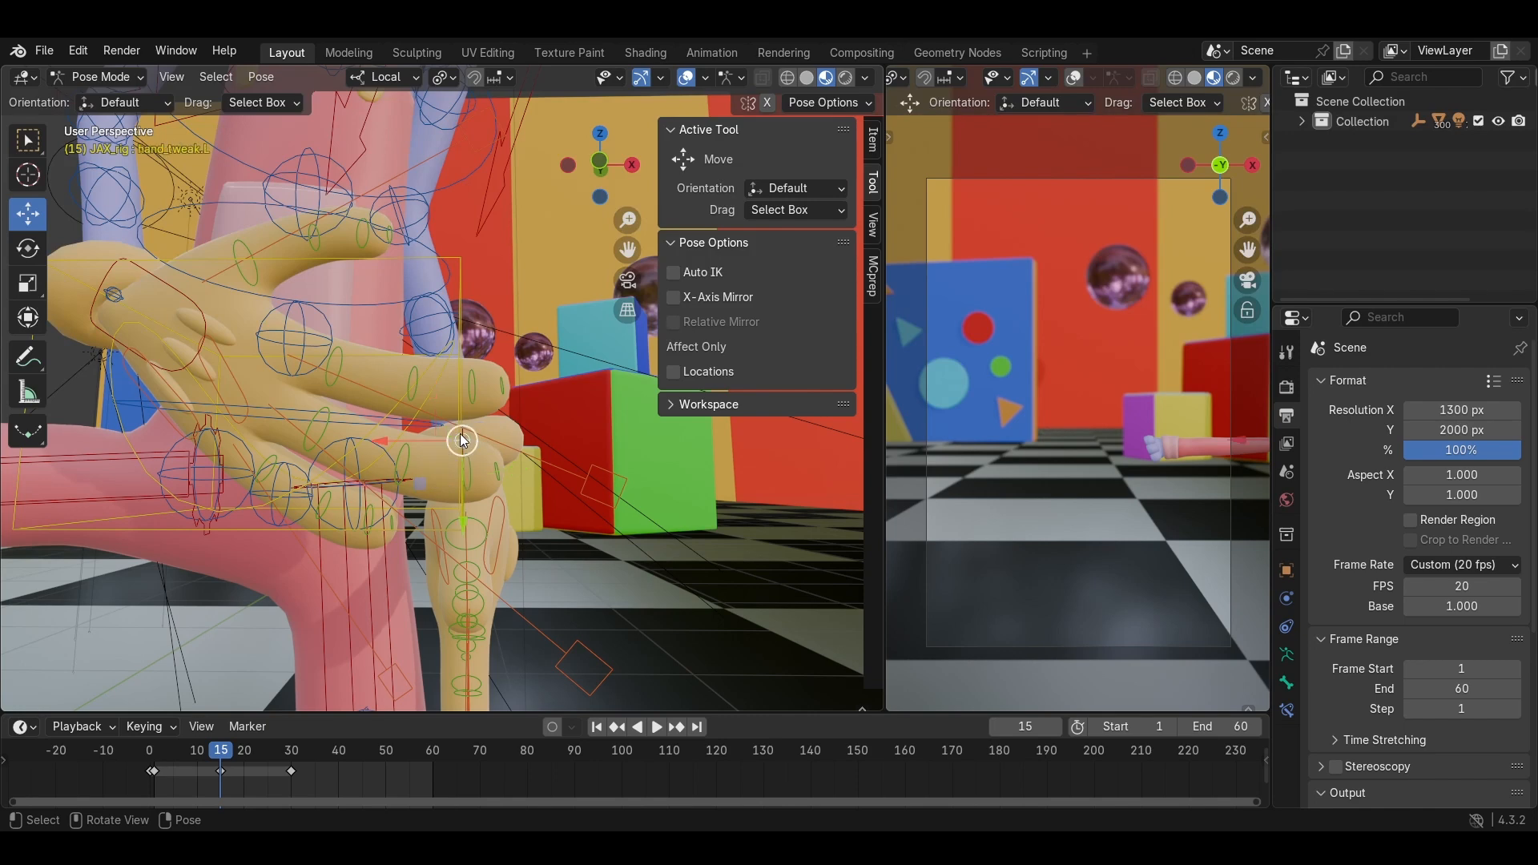
middle_click_drag(483, 468, 436, 454)
key("r")
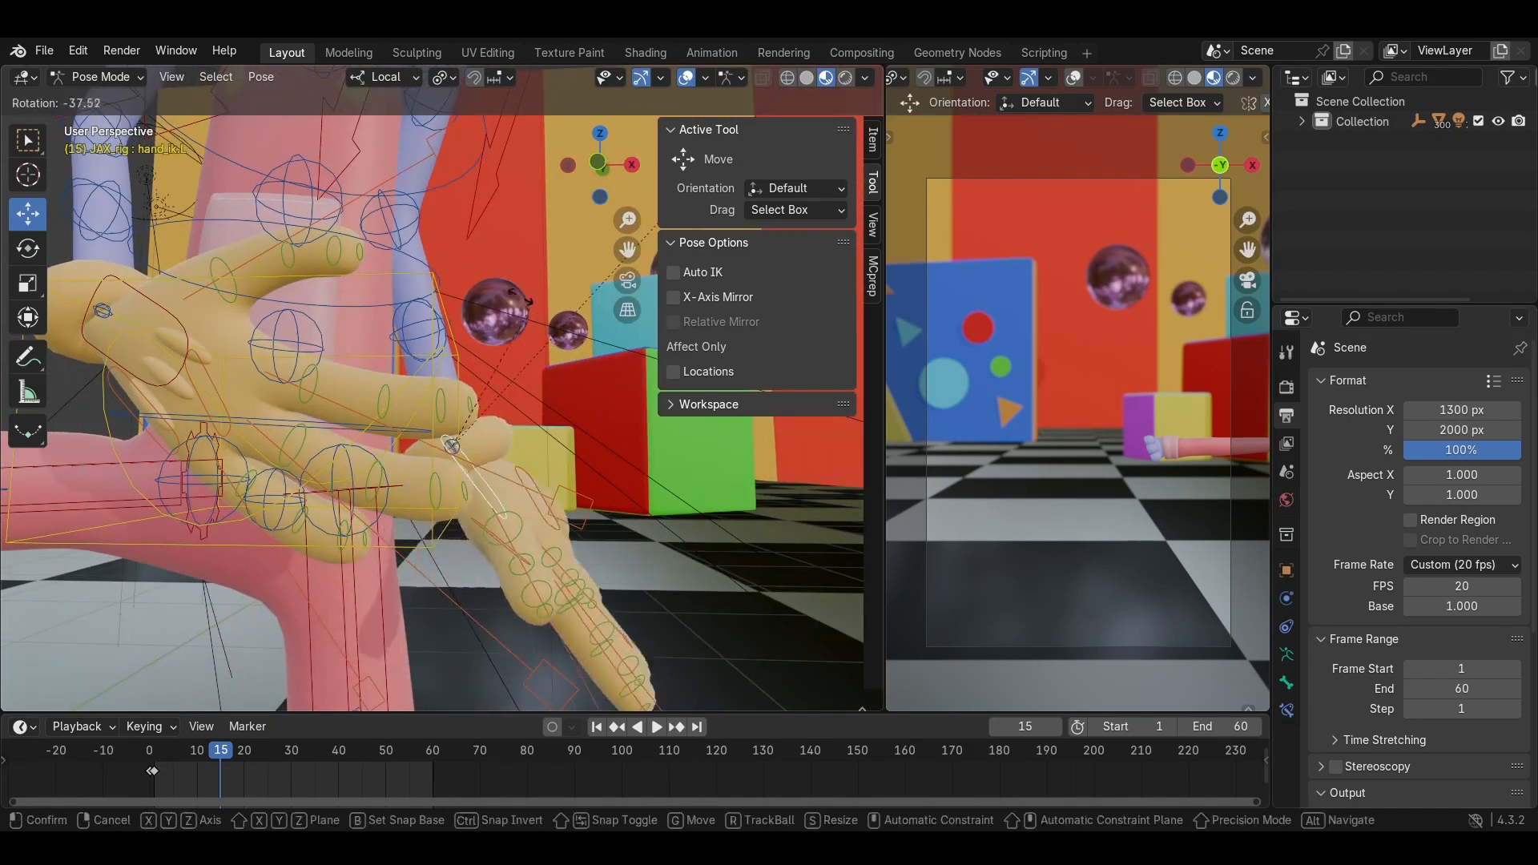
left_click(451, 252)
Refine the left hand's rotation from several view angles so that its fingers point outward, away from the body.
scroll(406, 503, "down", 3)
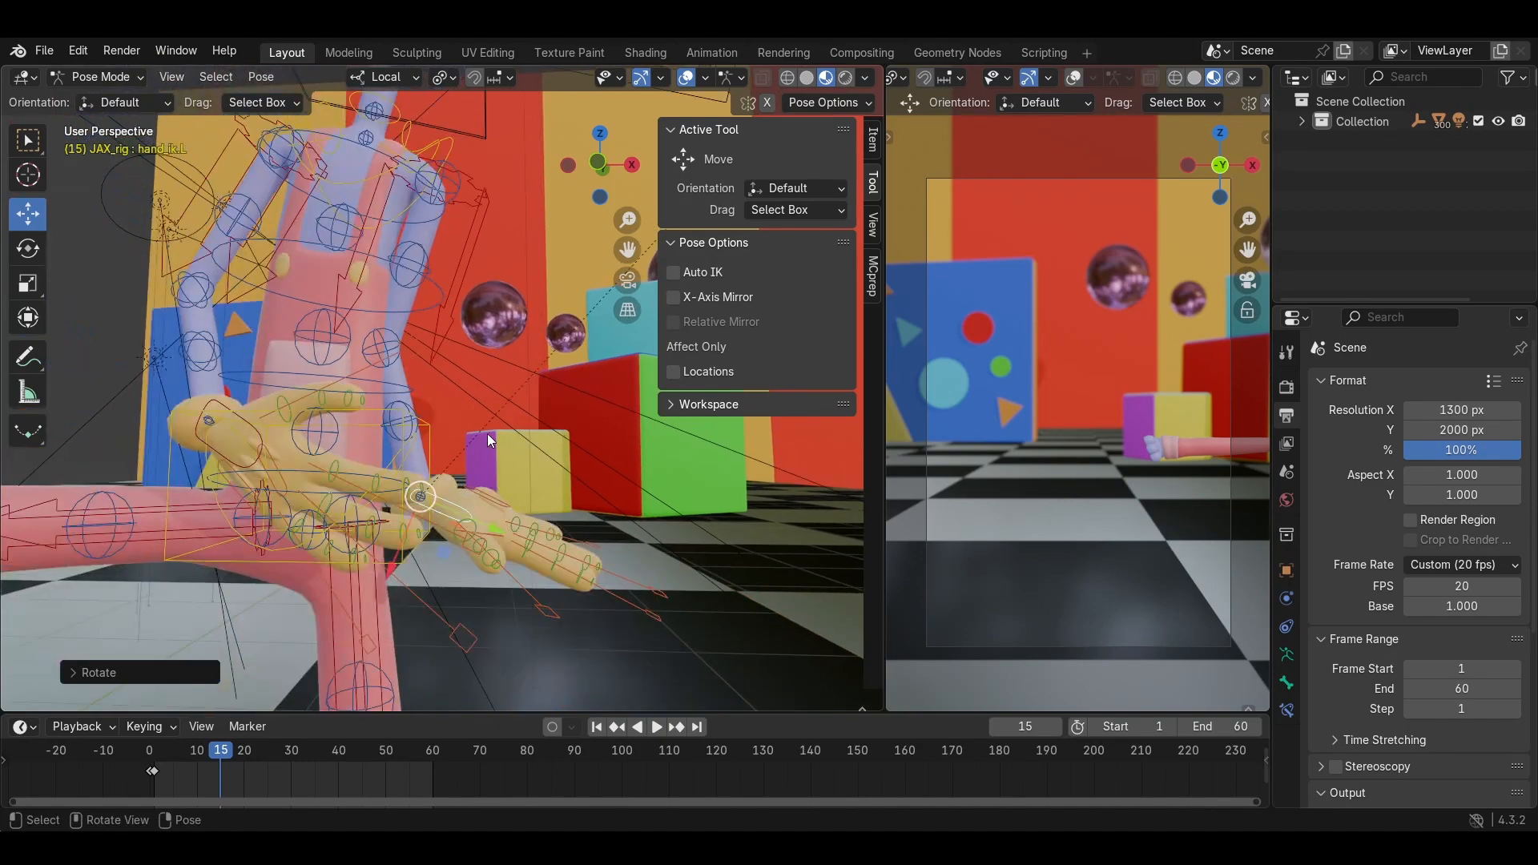
middle_click_drag(487, 434, 558, 363)
key("r")
left_click(356, 305)
key("r")
left_click(564, 374)
left_click_drag(435, 493, 555, 460)
middle_click_drag(643, 414, 416, 333, "shift")
key("r")
left_click(446, 287)
key("r")
left_click(506, 370)
Select the left thumb's middle and tip controls and rotate them together to curl the thumb toward the fingers.
middle_click_drag(417, 460, 382, 474, "shift")
scroll(425, 411, "up", 2)
left_click(392, 402)
scroll(391, 408, "up", 3)
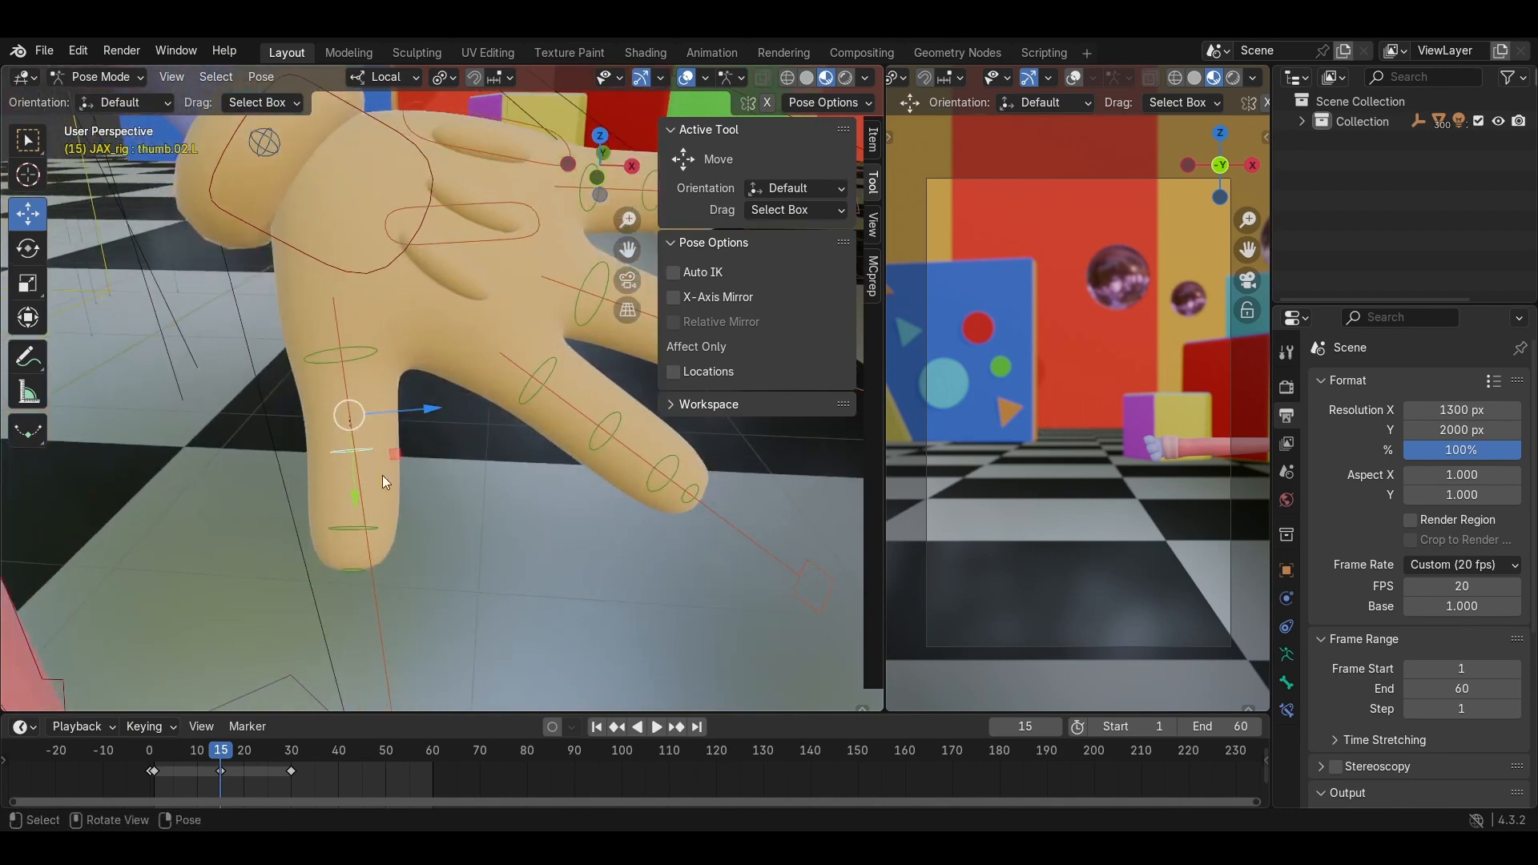
left_click(374, 531, "shift")
key("r")
left_click(463, 354)
Select the left index finger's middle and tip controls and rotate them by about -9° to bend the finger.
middle_click_drag(463, 358, 418, 401, "shift")
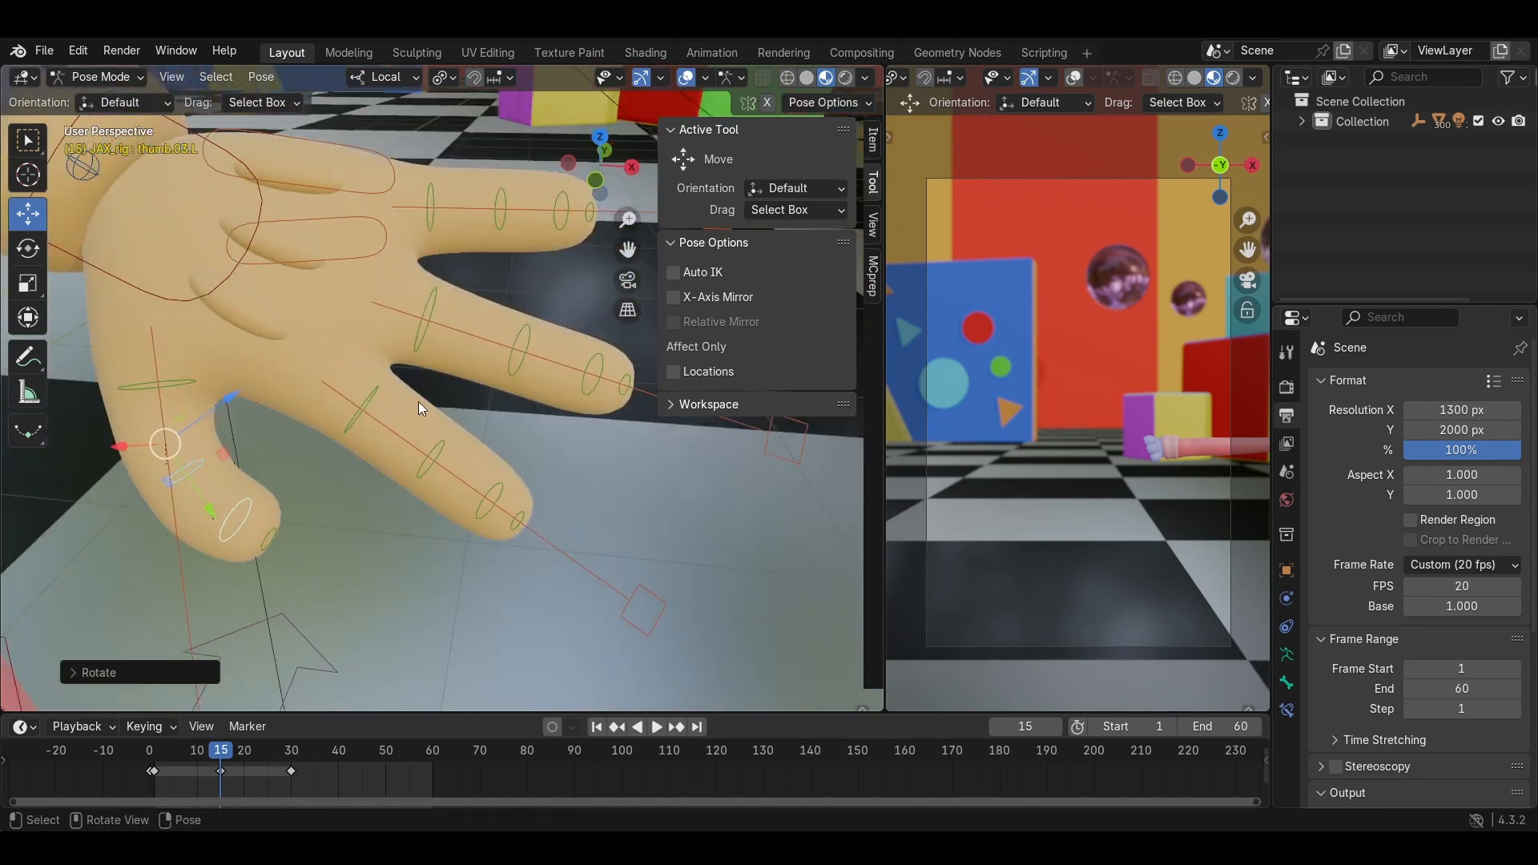
left_click(477, 475, "shift")
middle_click_drag(507, 476, 500, 476)
key("r")
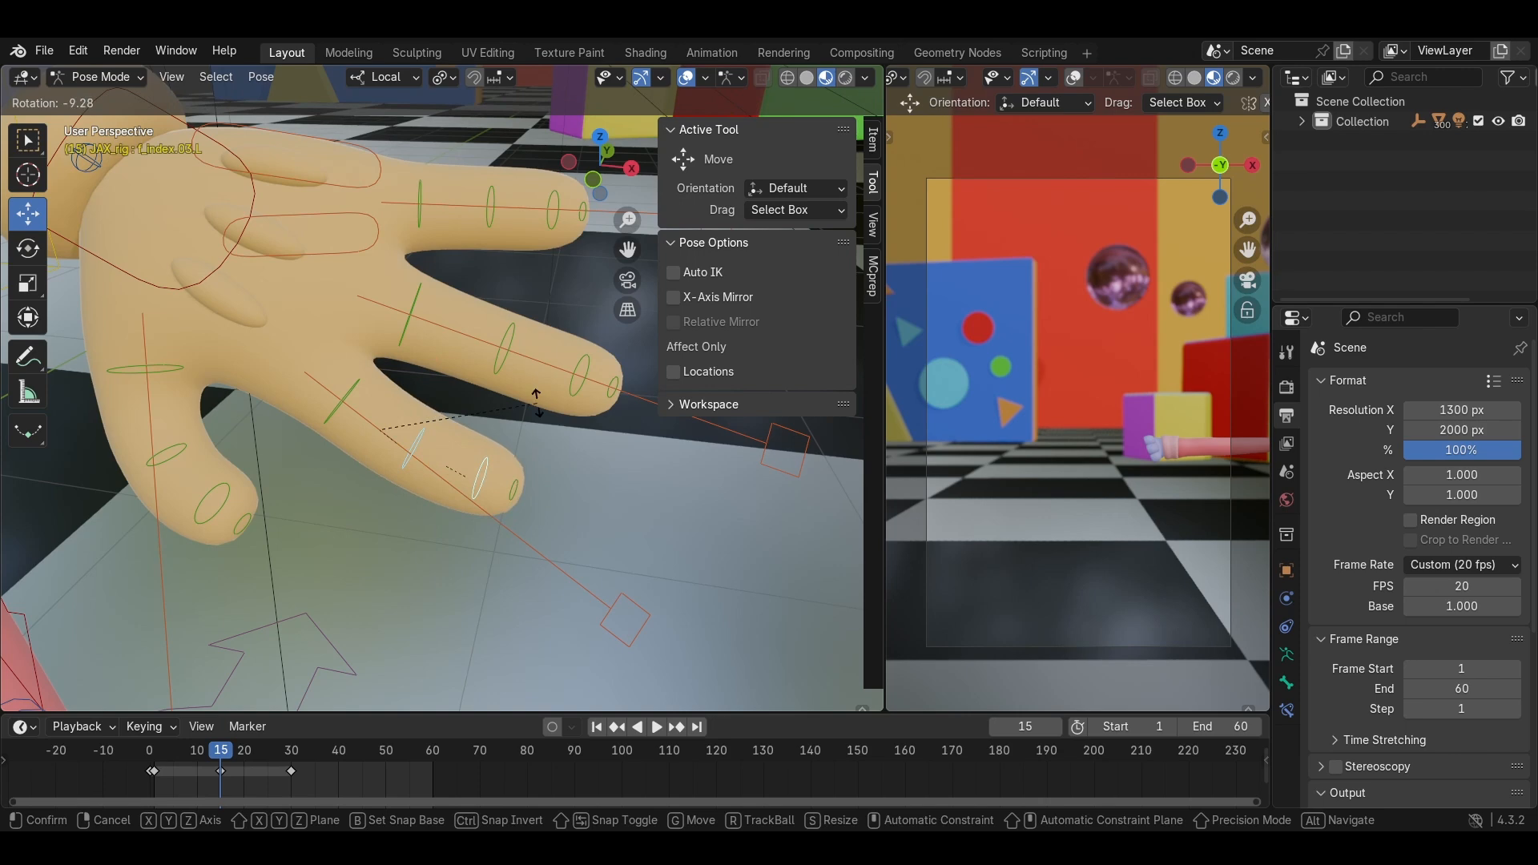
left_click(527, 392)
Select the left middle finger's middle and tip controls and rotate them to bend the finger slightly.
middle_click_drag(510, 349, 447, 391, "shift")
left_click(529, 389)
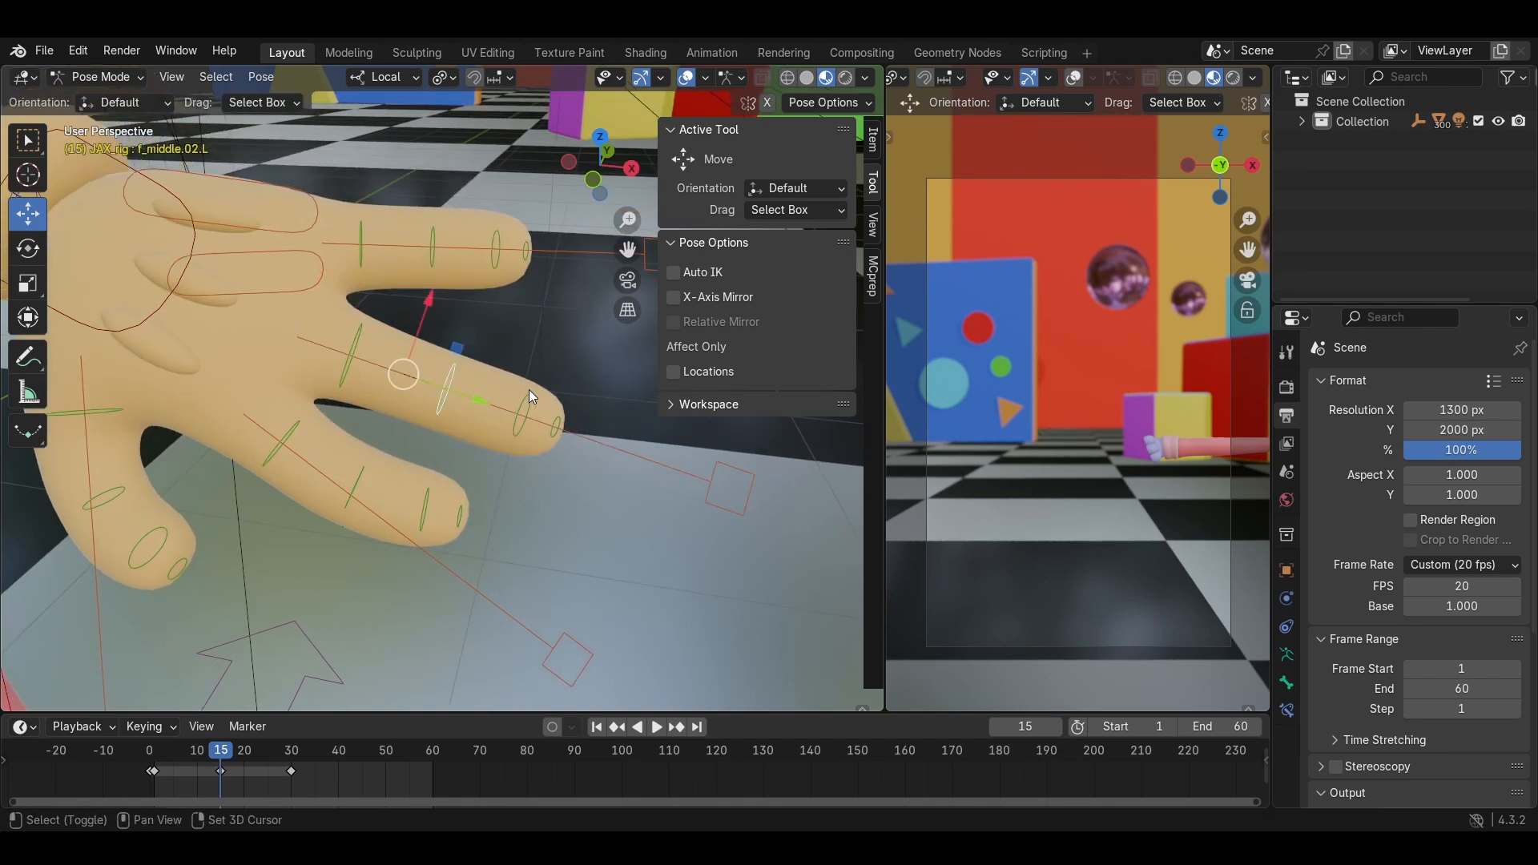
middle_click_drag(531, 387, 509, 426, "shift")
key("r")
left_click(508, 352)
Select the left ring finger's middle and tip controls and rotate them very slightly.
middle_click_drag(506, 352, 501, 414, "shift")
left_click(381, 349)
left_click(440, 358)
key("r")
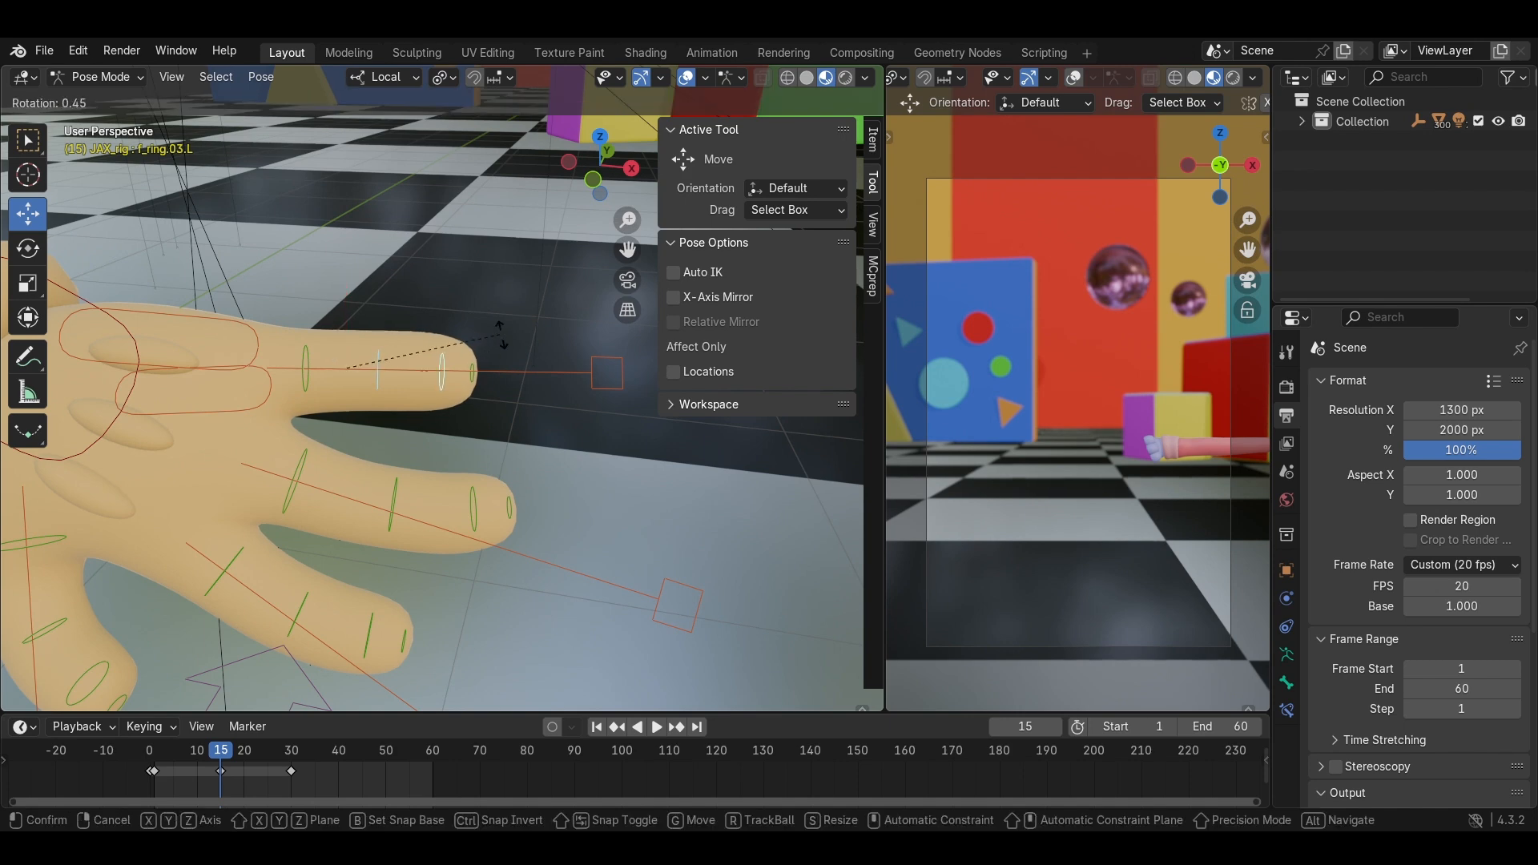
left_click(445, 391)
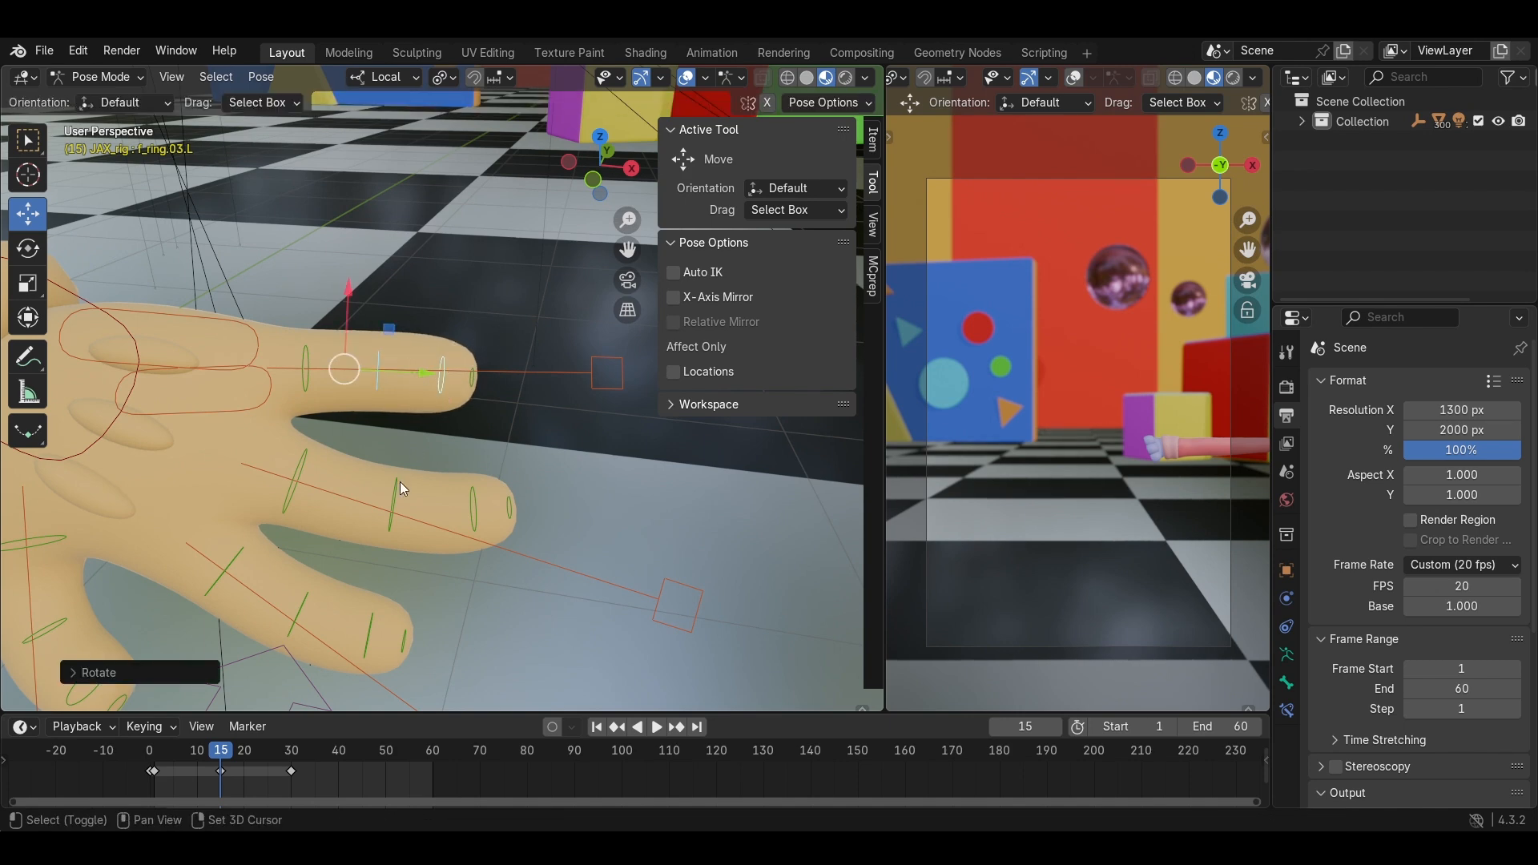
Add the middle, index and thumb joint controls of the left hand to the selection and adjust their bend together.
left_click(466, 500, "shift")
left_click(311, 593, "shift")
left_click(342, 616, "shift")
middle_click_drag(345, 618, 526, 531, "shift")
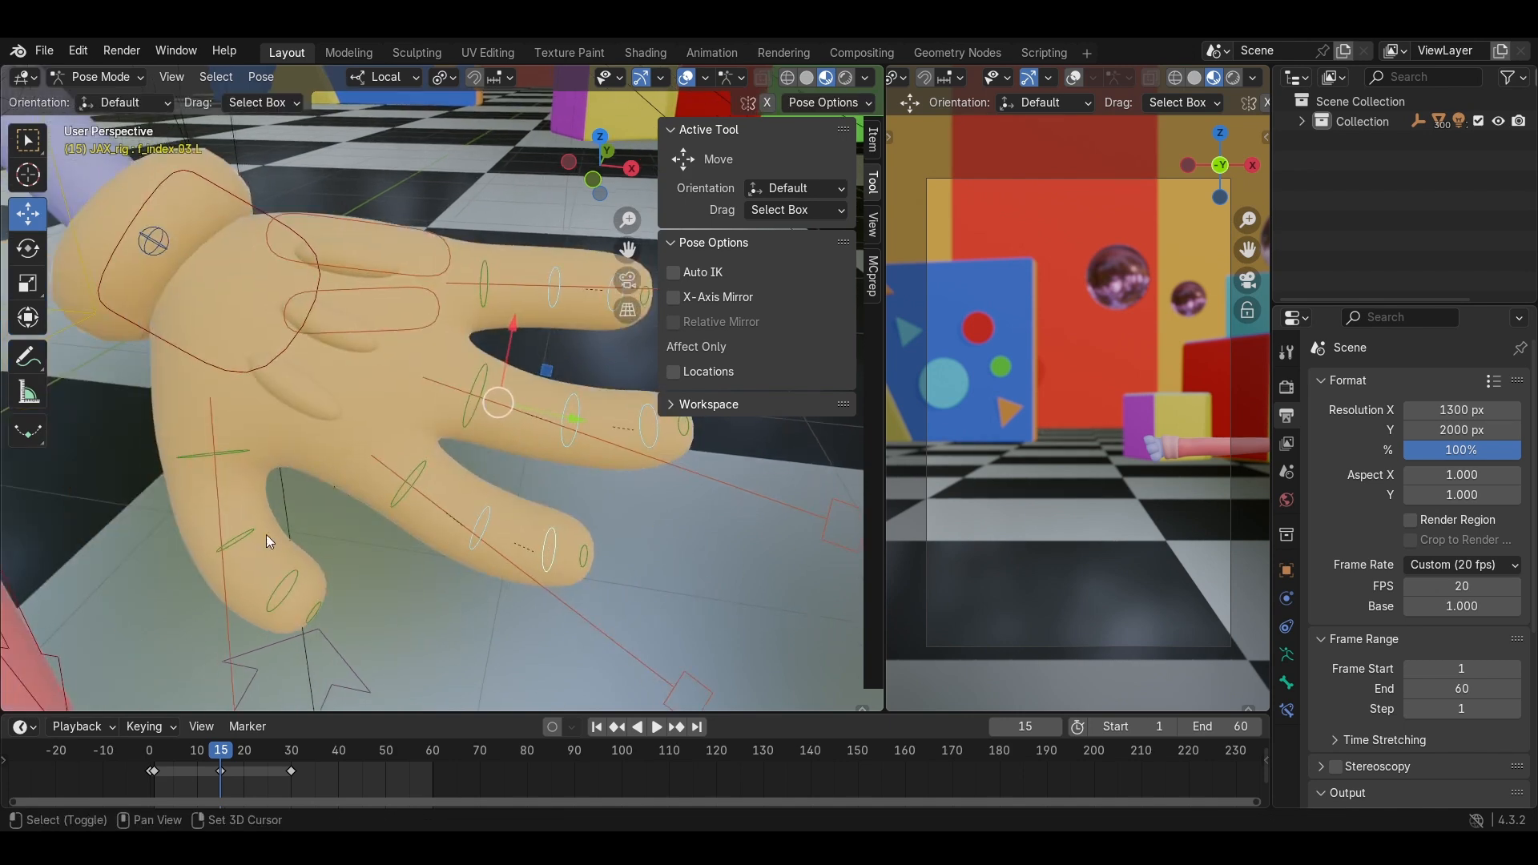
left_click(264, 535, "shift")
left_click(308, 567, "shift")
middle_click_drag(317, 565, 239, 577, "shift")
left_click_drag(425, 472, 465, 490)
Select the left thumb's base control and rotate it slightly to adjust the thumb's angle.
scroll(321, 488, "down", 1)
left_click(242, 464)
middle_click_drag(271, 474, 358, 502, "shift")
key("r")
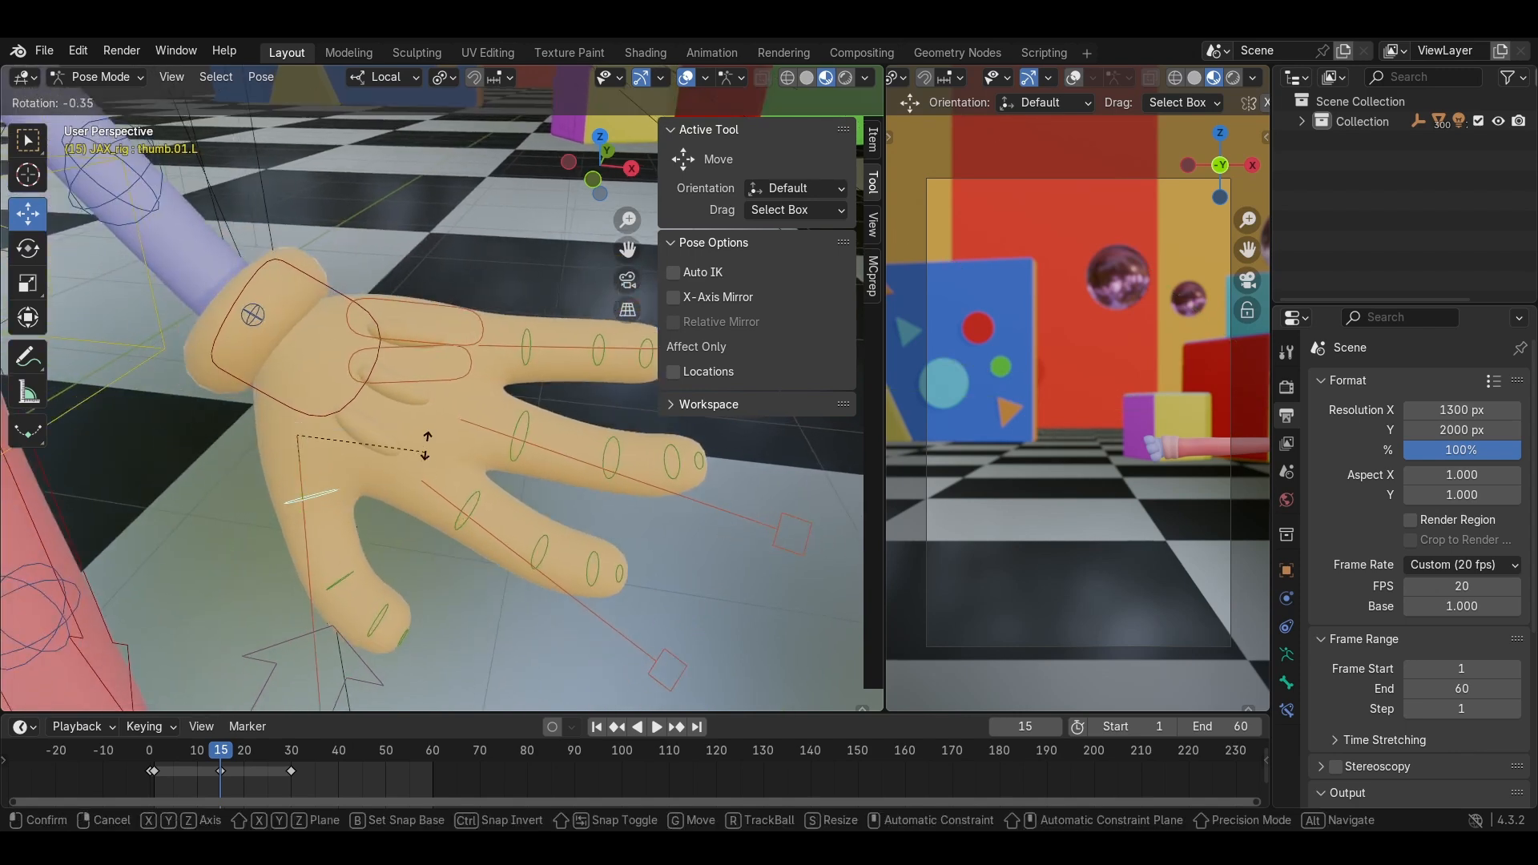
left_click(425, 407)
Select the left hand's palm control and rotate it by about 10° to bring the fingers closer together.
mouse_move(425, 405)
middle_mouse_down("shift")
mouse_move(402, 465)
mouse_move(404, 421)
middle_mouse_up("shift")
left_click(403, 423)
key("r")
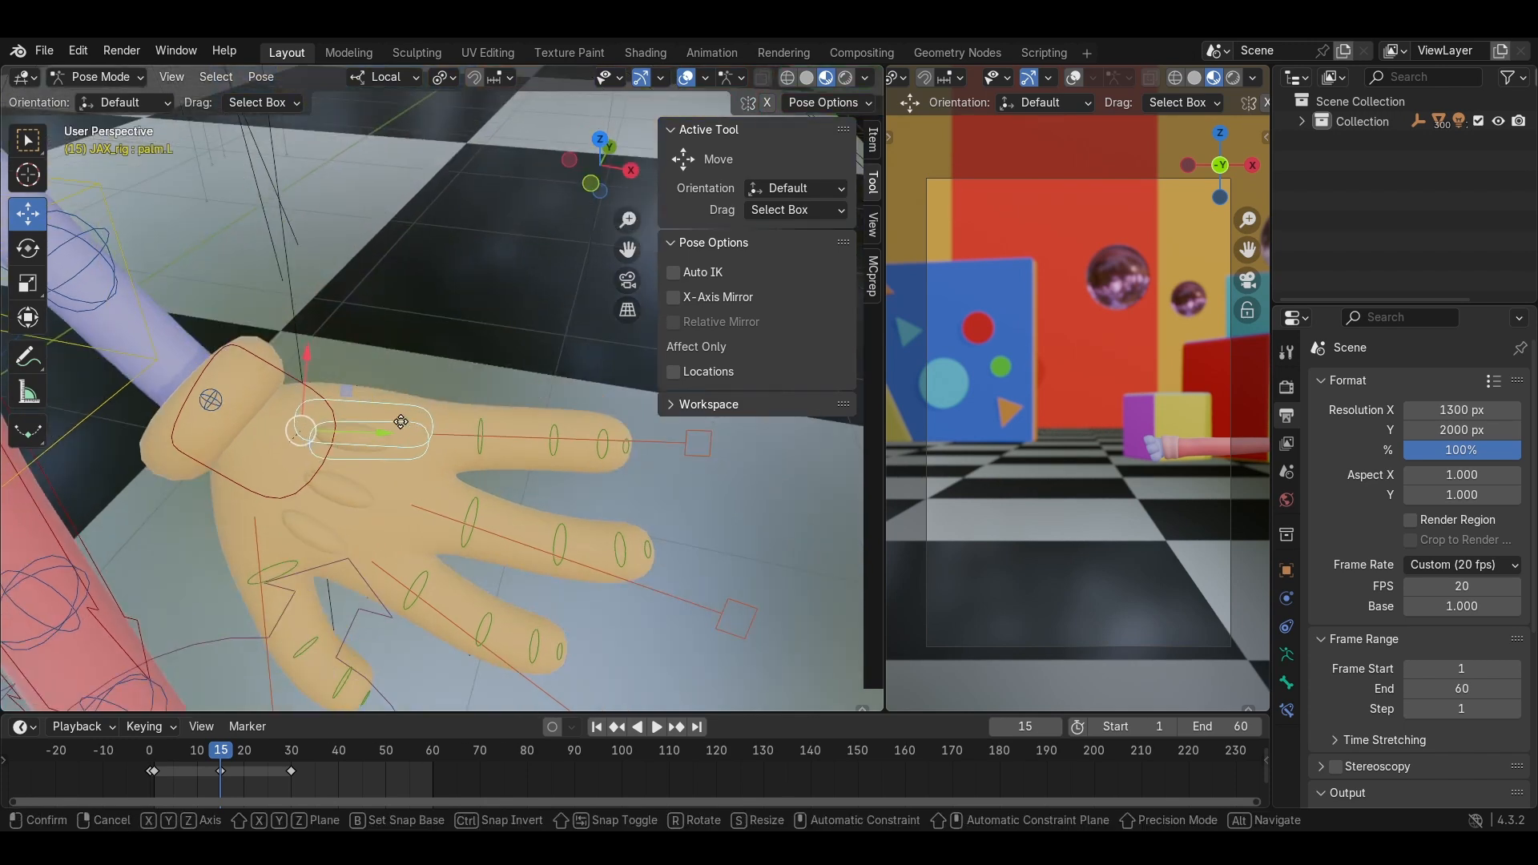
right_click(404, 426)
key("r")
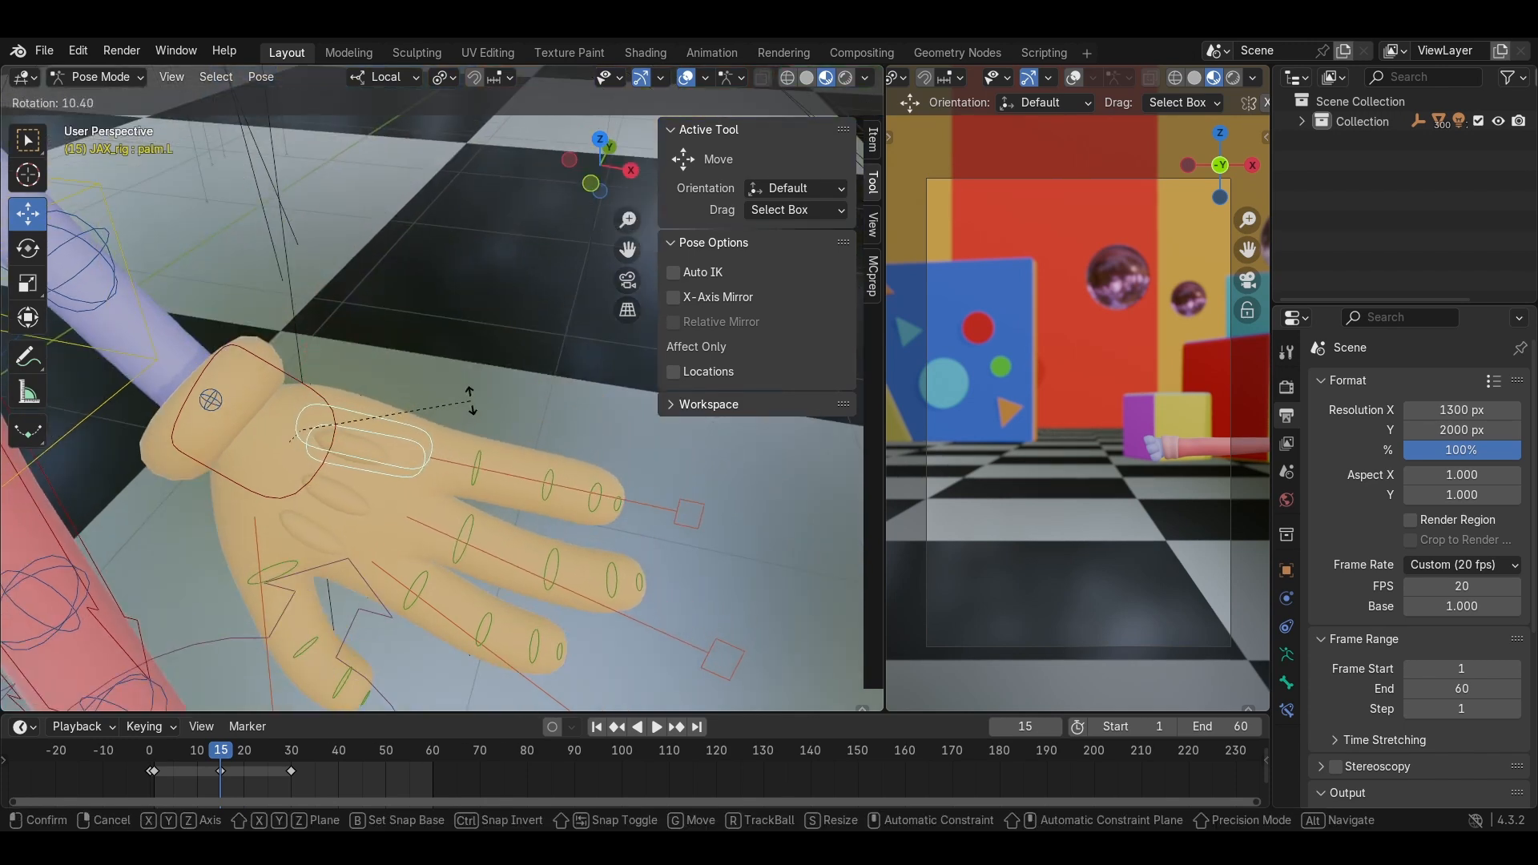
left_click(460, 400)
Select the left hand's tweak control and scale it down along local Z, then adjust its local Y scale.
left_click(221, 404)
middle_click_drag(223, 403, 400, 390, "shift")
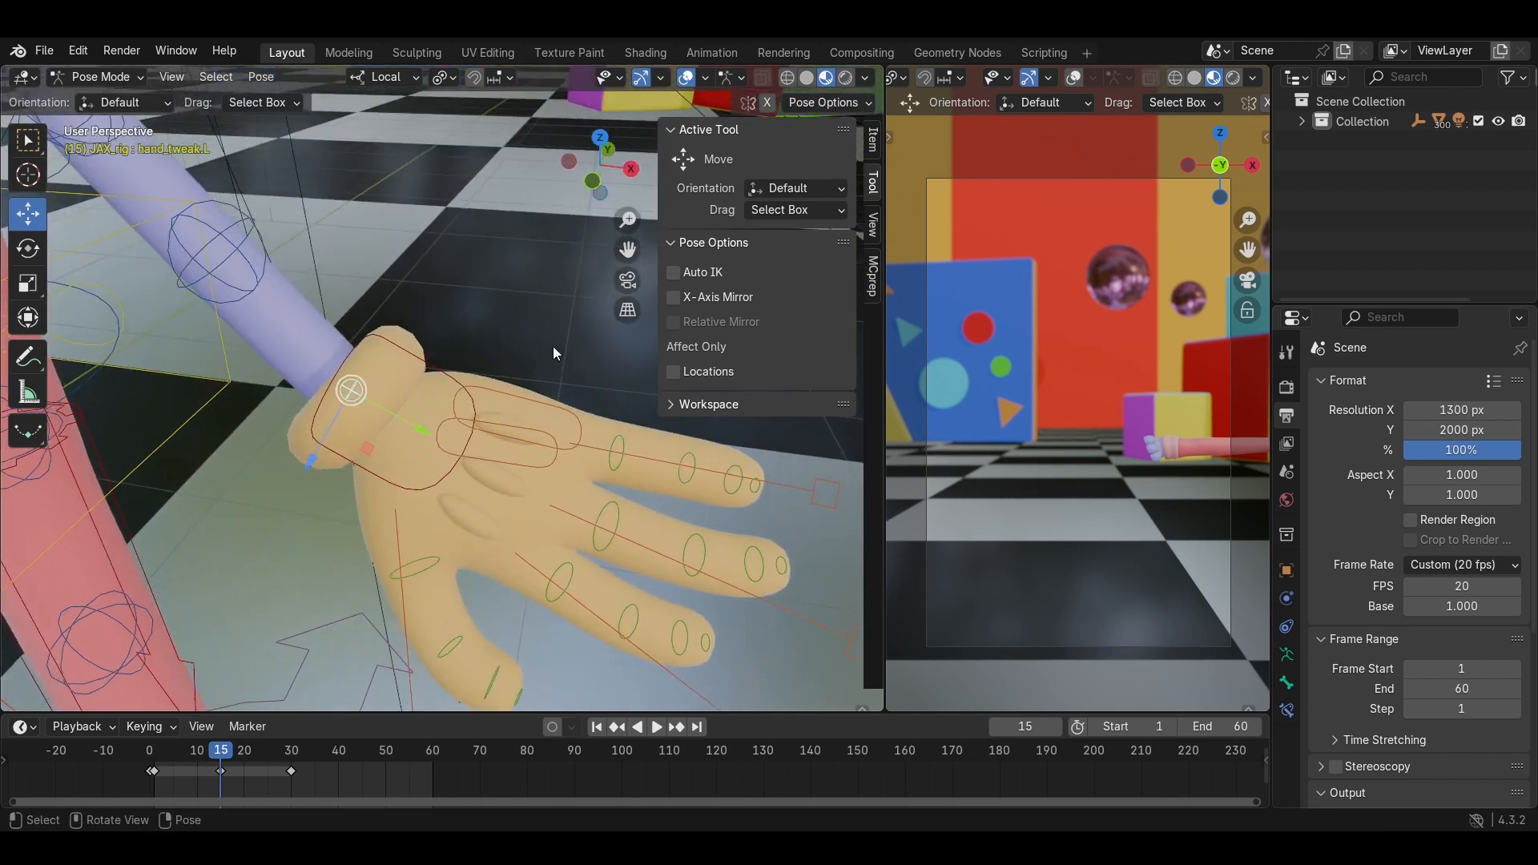
key("s")
key("z")
left_click(532, 346)
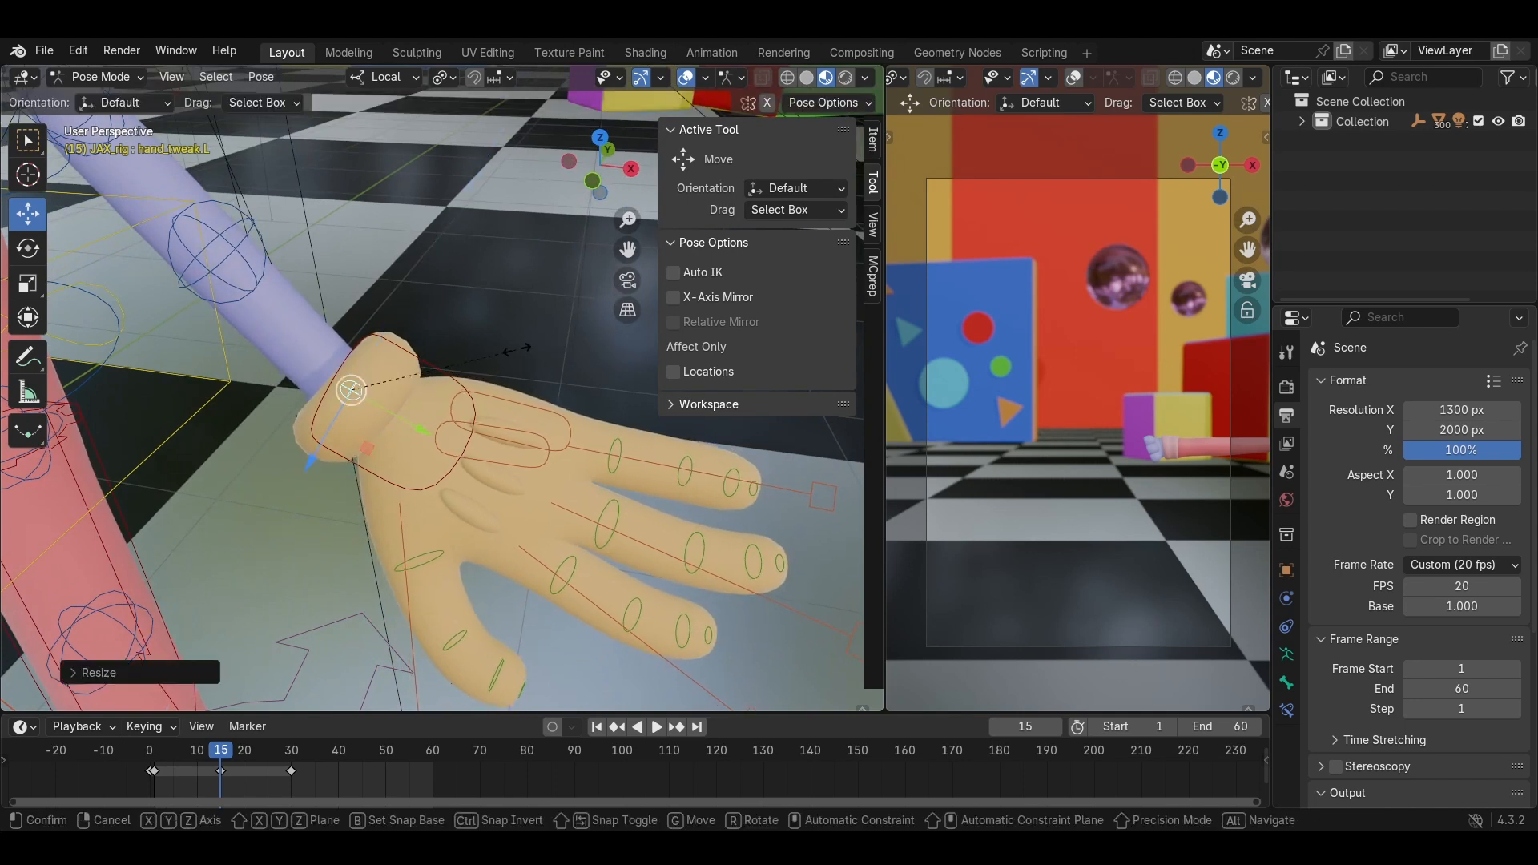
key("s")
key("y")
left_click(581, 353)
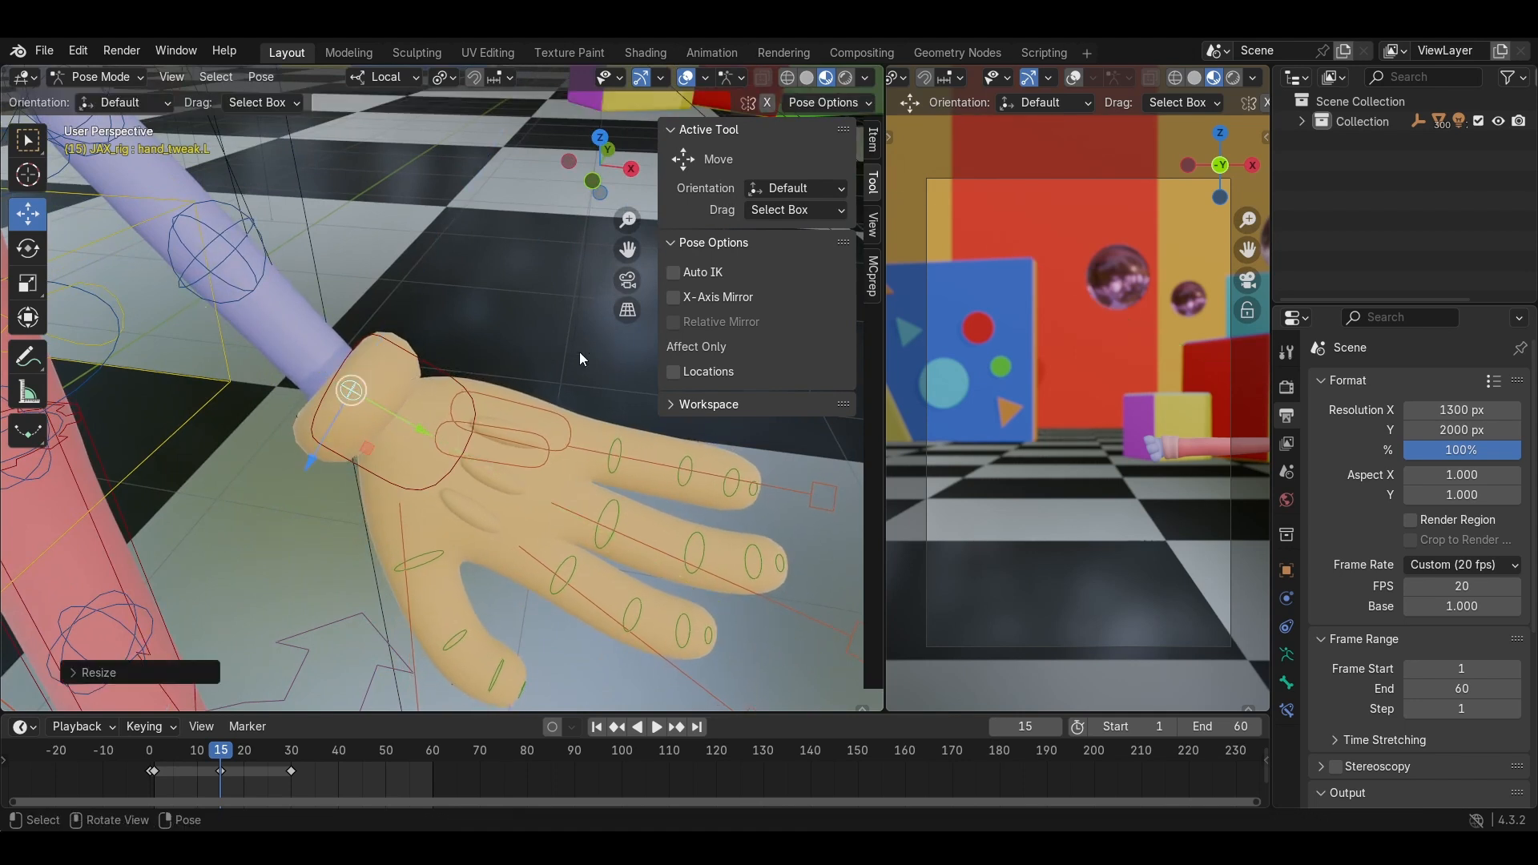
Select the left hand's IK control and scale it along its local Y axis to about 1.10.
left_click(459, 389)
key("s")
key("y")
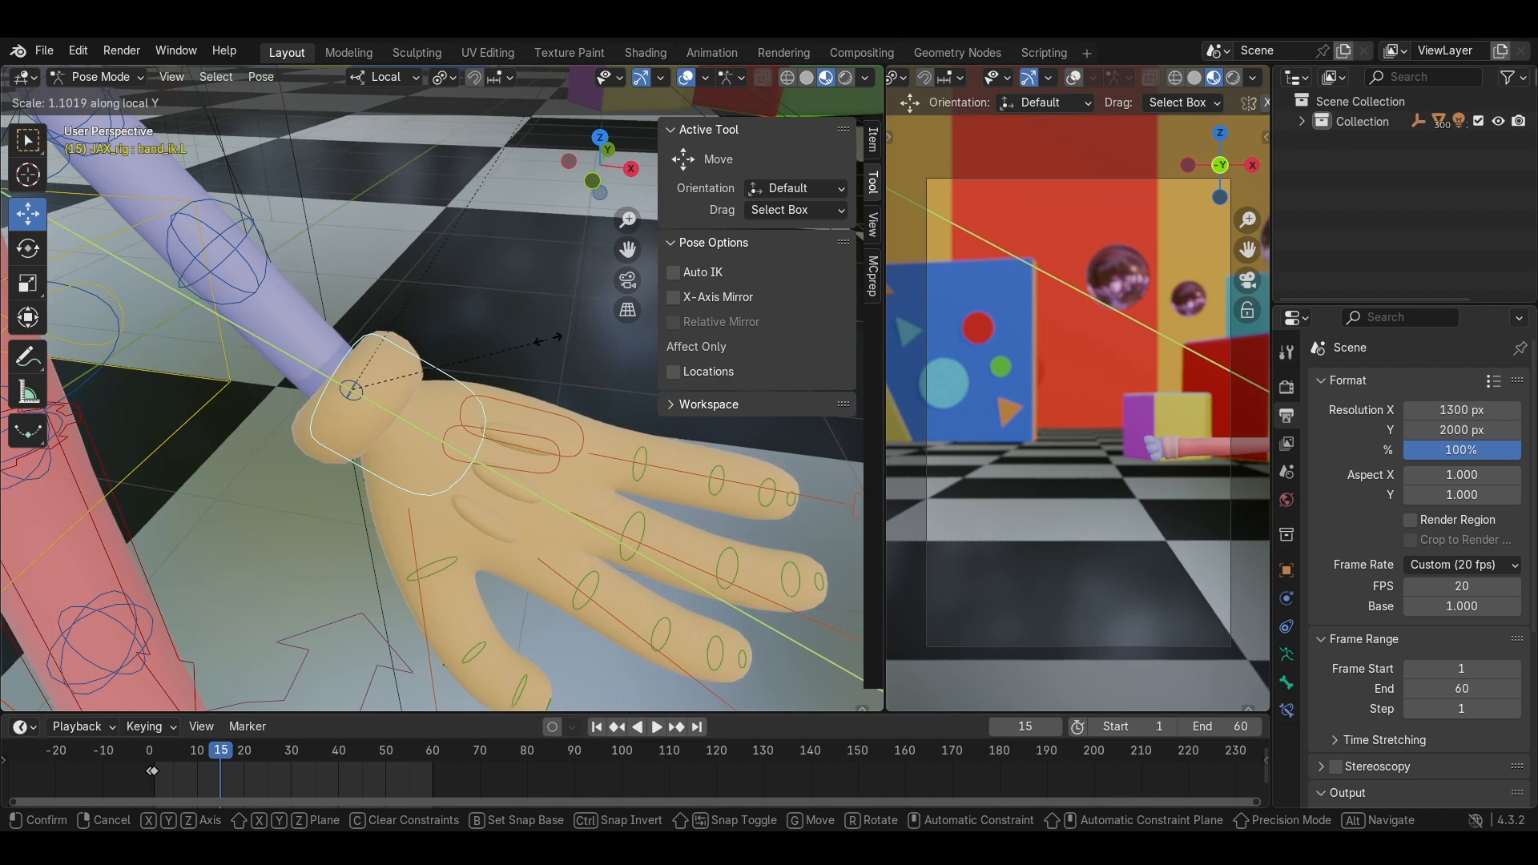
left_click(549, 339)
Move the left hand's IK control farther out from the body and rotate it by about -7°.
middle_click_drag(481, 364, 492, 296)
scroll(492, 297, "down", 4)
middle_click_drag(490, 365, 405, 392)
key("g")
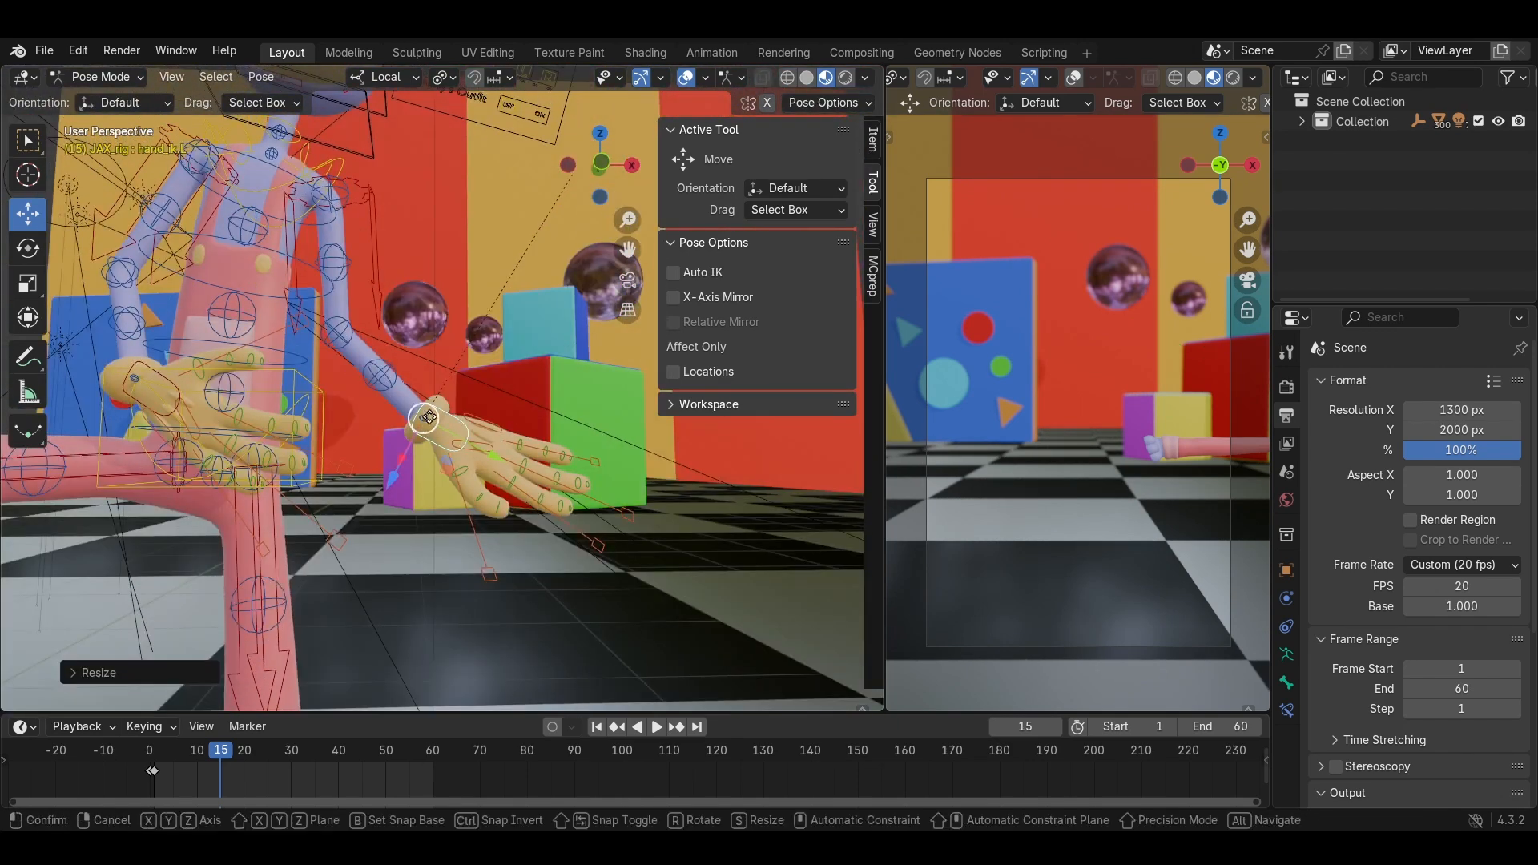
left_click(469, 390)
key("r")
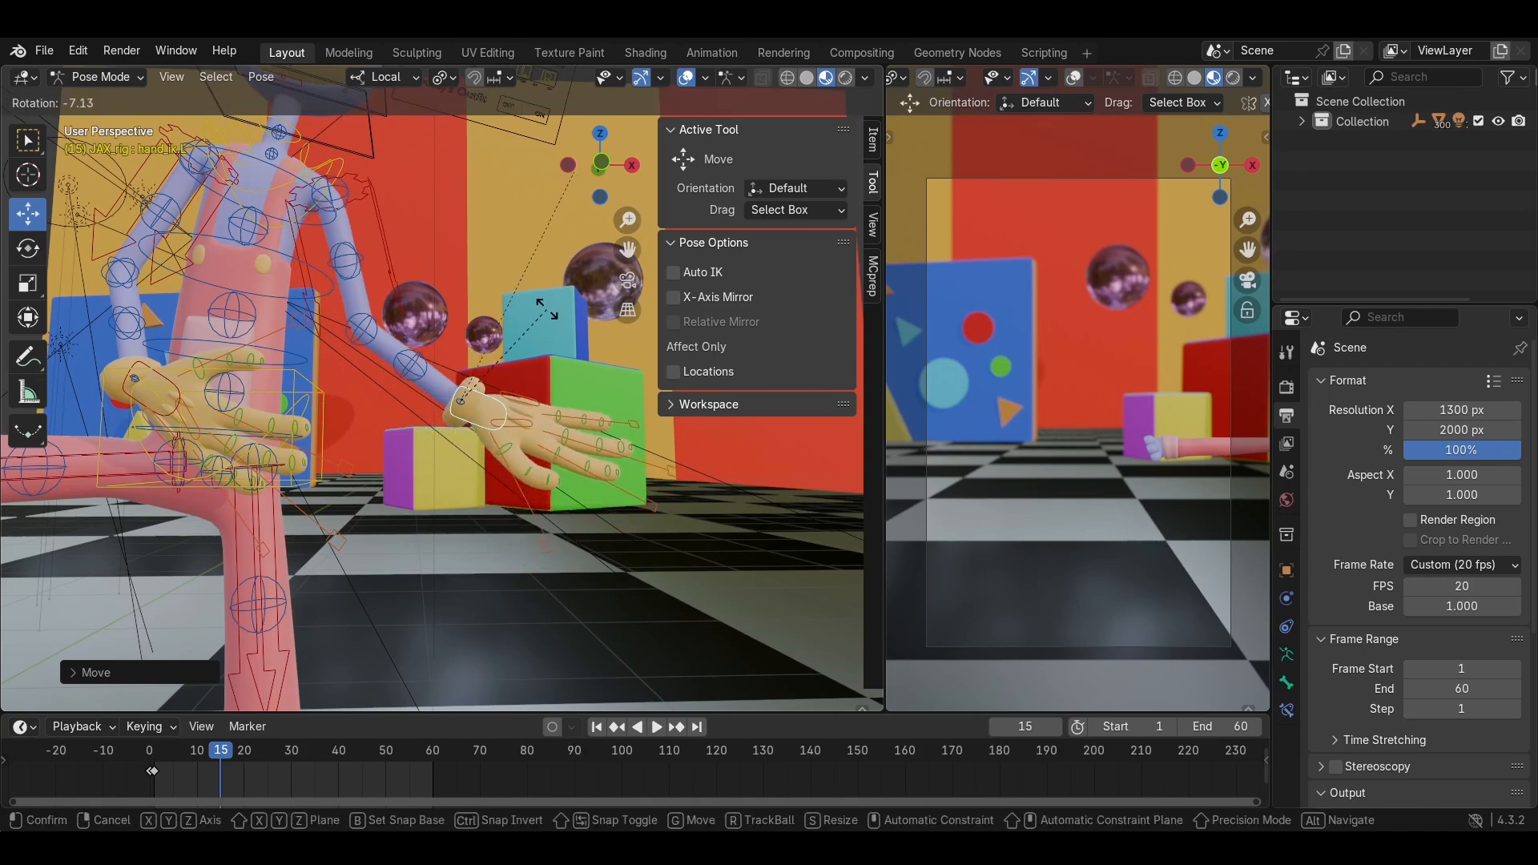
left_click(547, 309)
Select the left upper arm's IK control and rotate it by about 26° from an overhead view.
middle_click_drag(541, 306, 460, 411)
left_click(383, 342)
middle_click_drag(386, 356, 497, 433)
key("r")
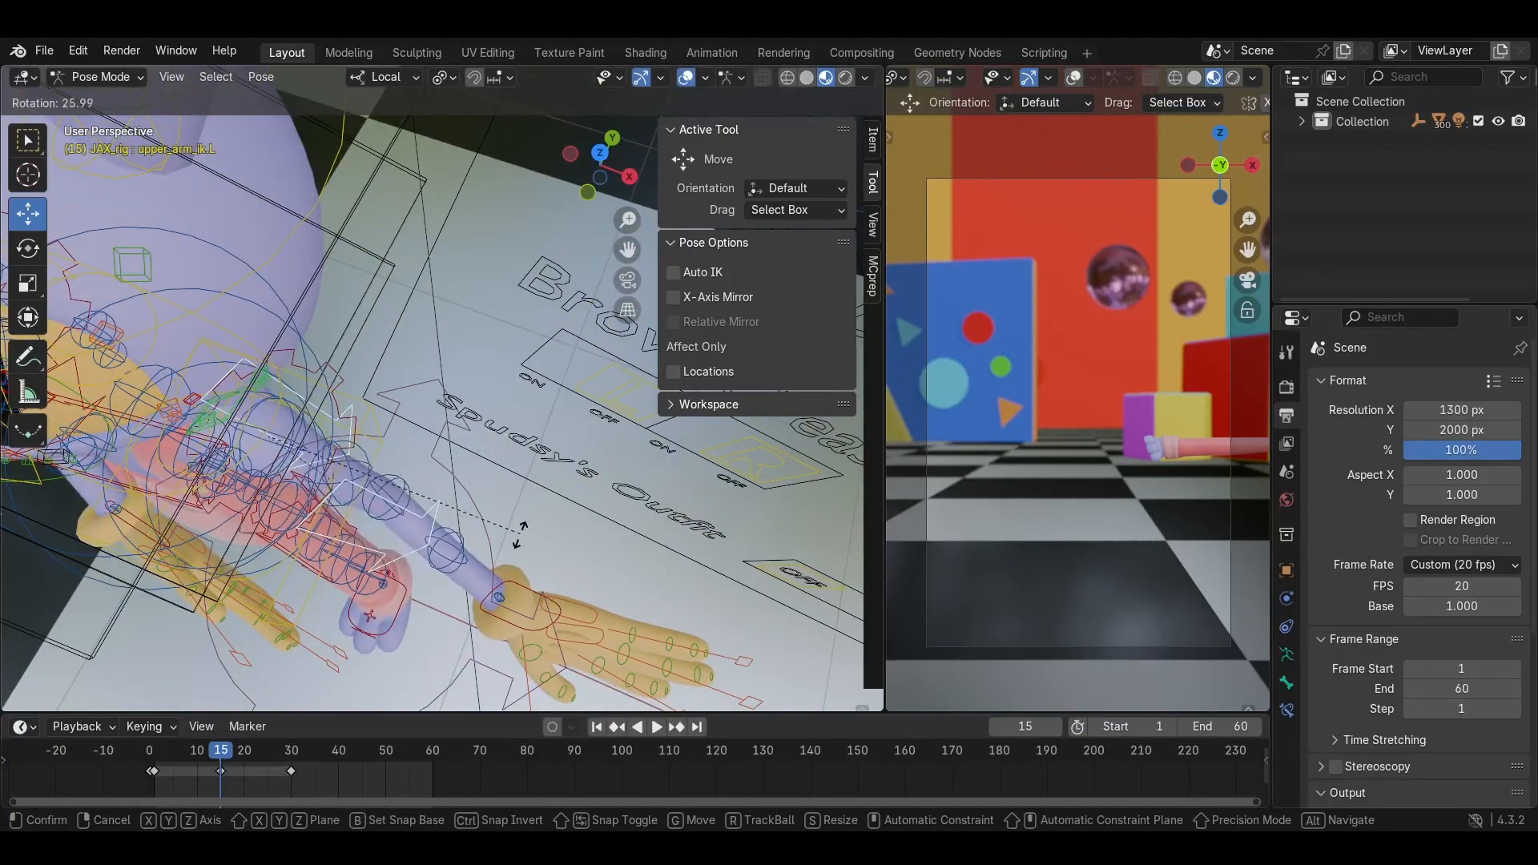
left_click(519, 534)
Select the left hand's IK control and rotate it from several viewing angles to refine the hand's orientation.
middle_click_drag(519, 534, 332, 339)
left_click(529, 389)
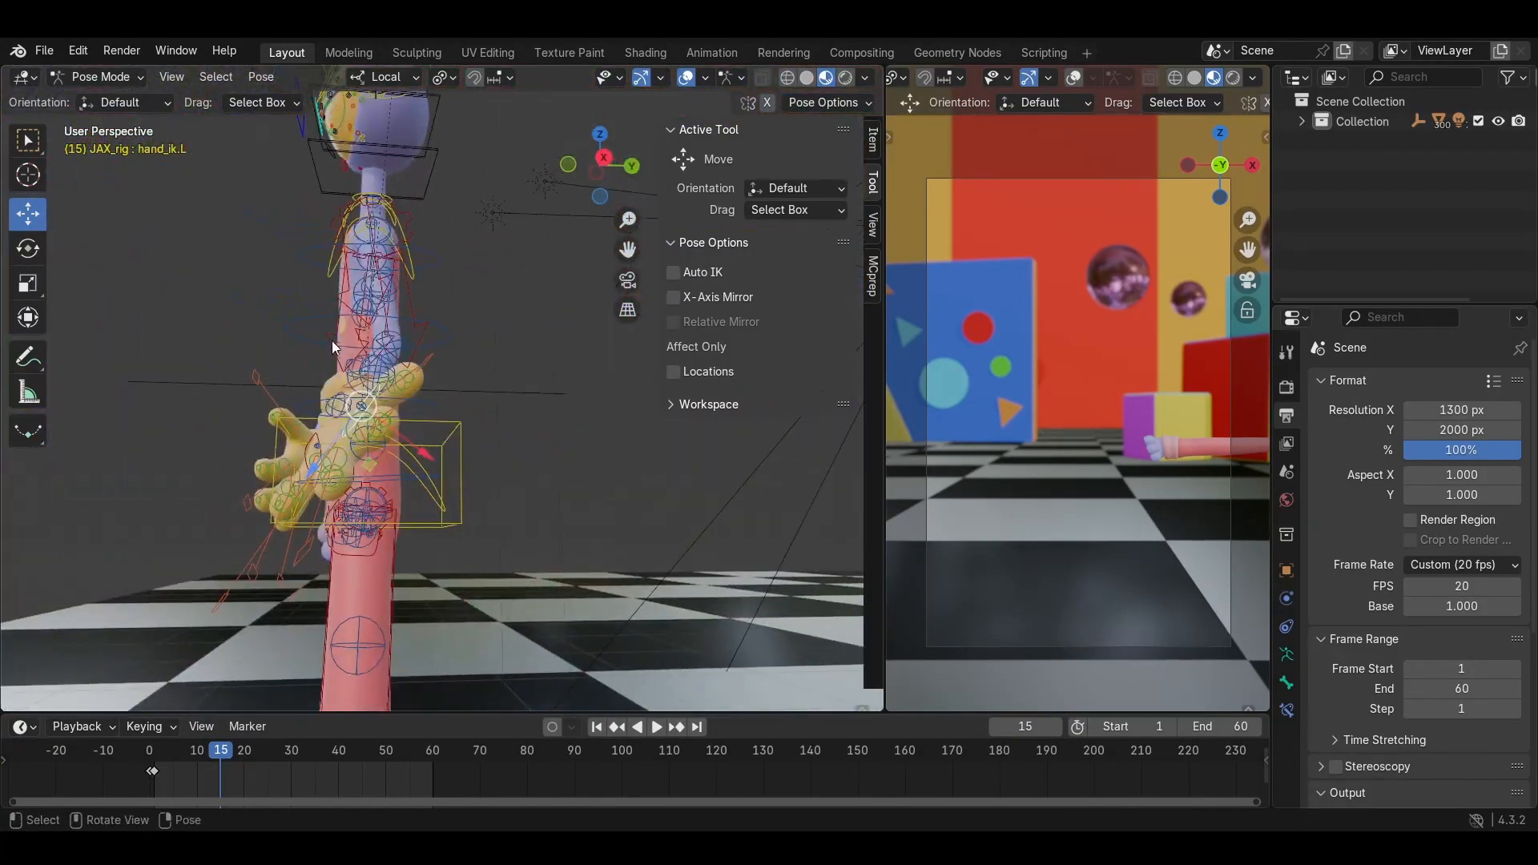
key("r")
left_click(373, 458)
middle_click_drag(373, 458, 461, 512)
key("r")
left_click(496, 444)
middle_click_drag(497, 445, 516, 360)
key("r")
left_click(479, 317)
Rotate the left thumb's tip control, then select the index finger's two outer joint controls and rotate them upward.
left_click(556, 352)
key("r")
left_click(556, 325)
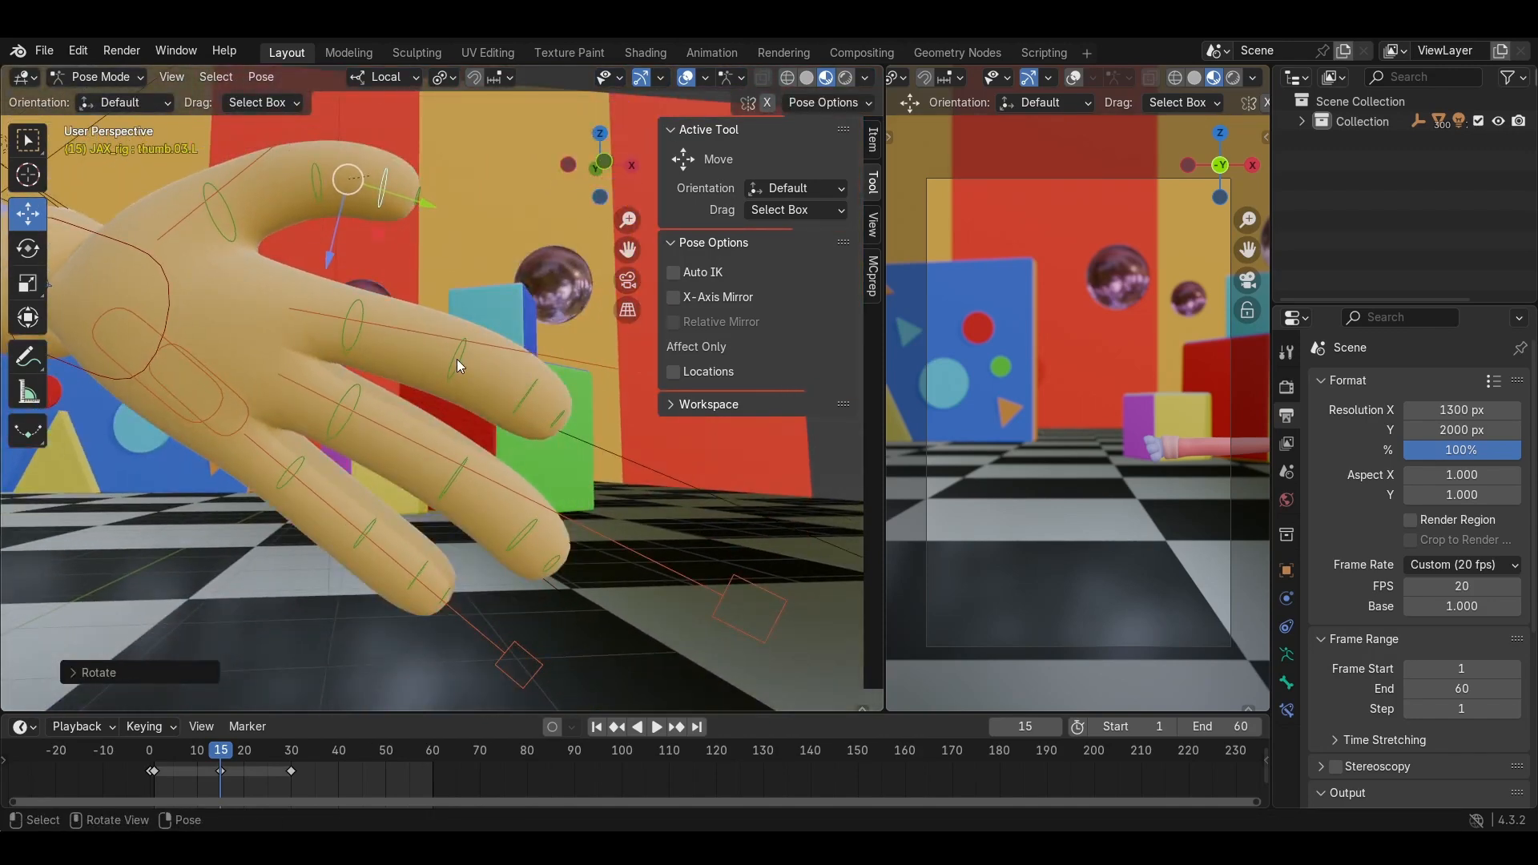
left_click(456, 359)
left_click(540, 380, "shift")
key("r")
left_click(550, 309)
middle_click_drag(476, 440, 430, 400, "shift")
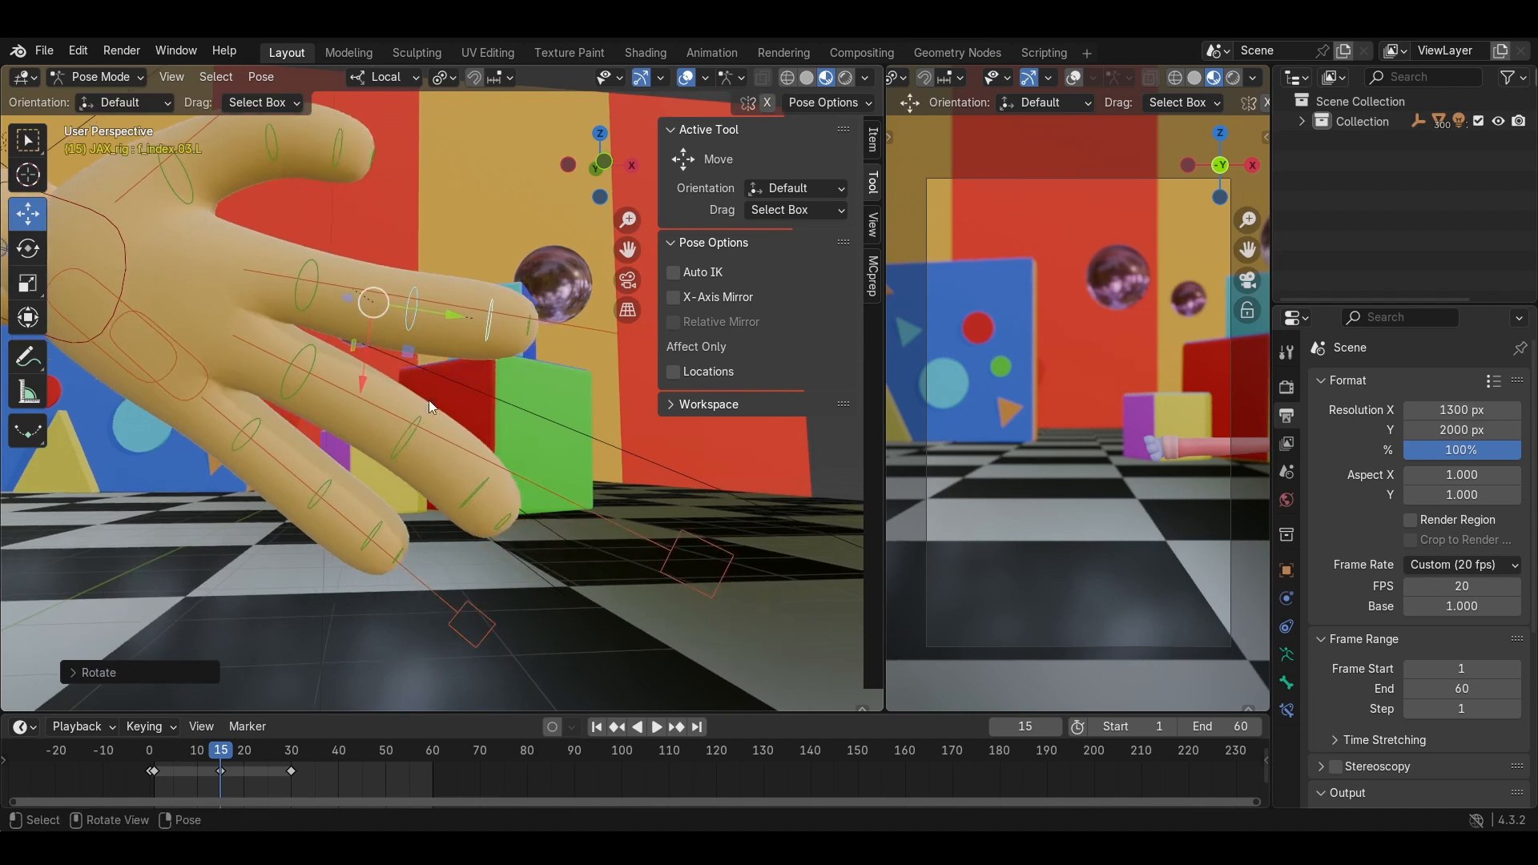
Rotate the two outer joint controls of the left middle finger, then those of the left ring finger, upward.
left_click(441, 461)
left_click(513, 458, "shift")
key("r")
left_click(503, 354)
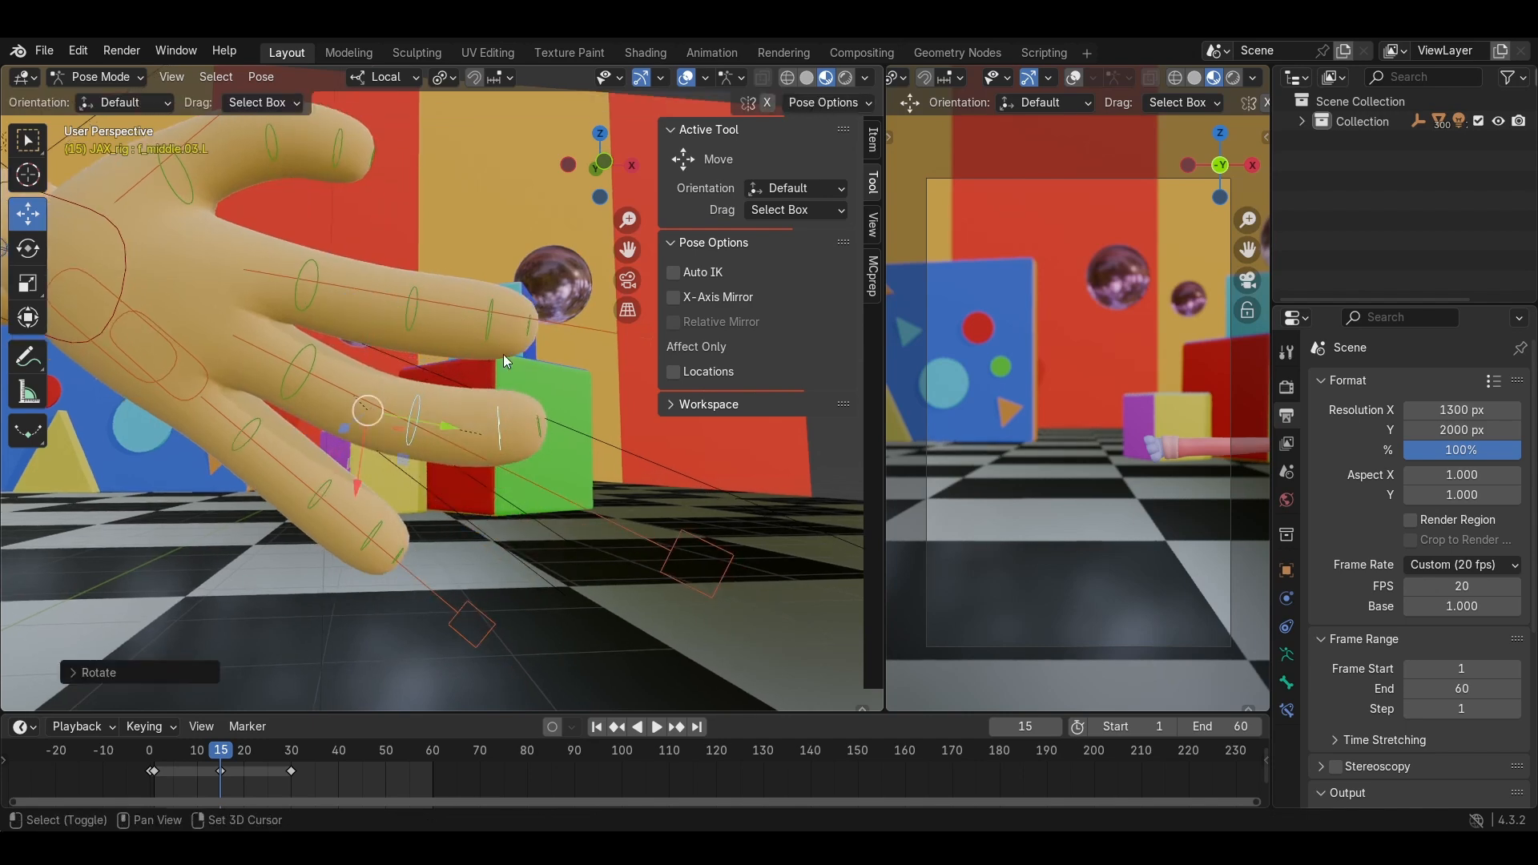
left_click(326, 487)
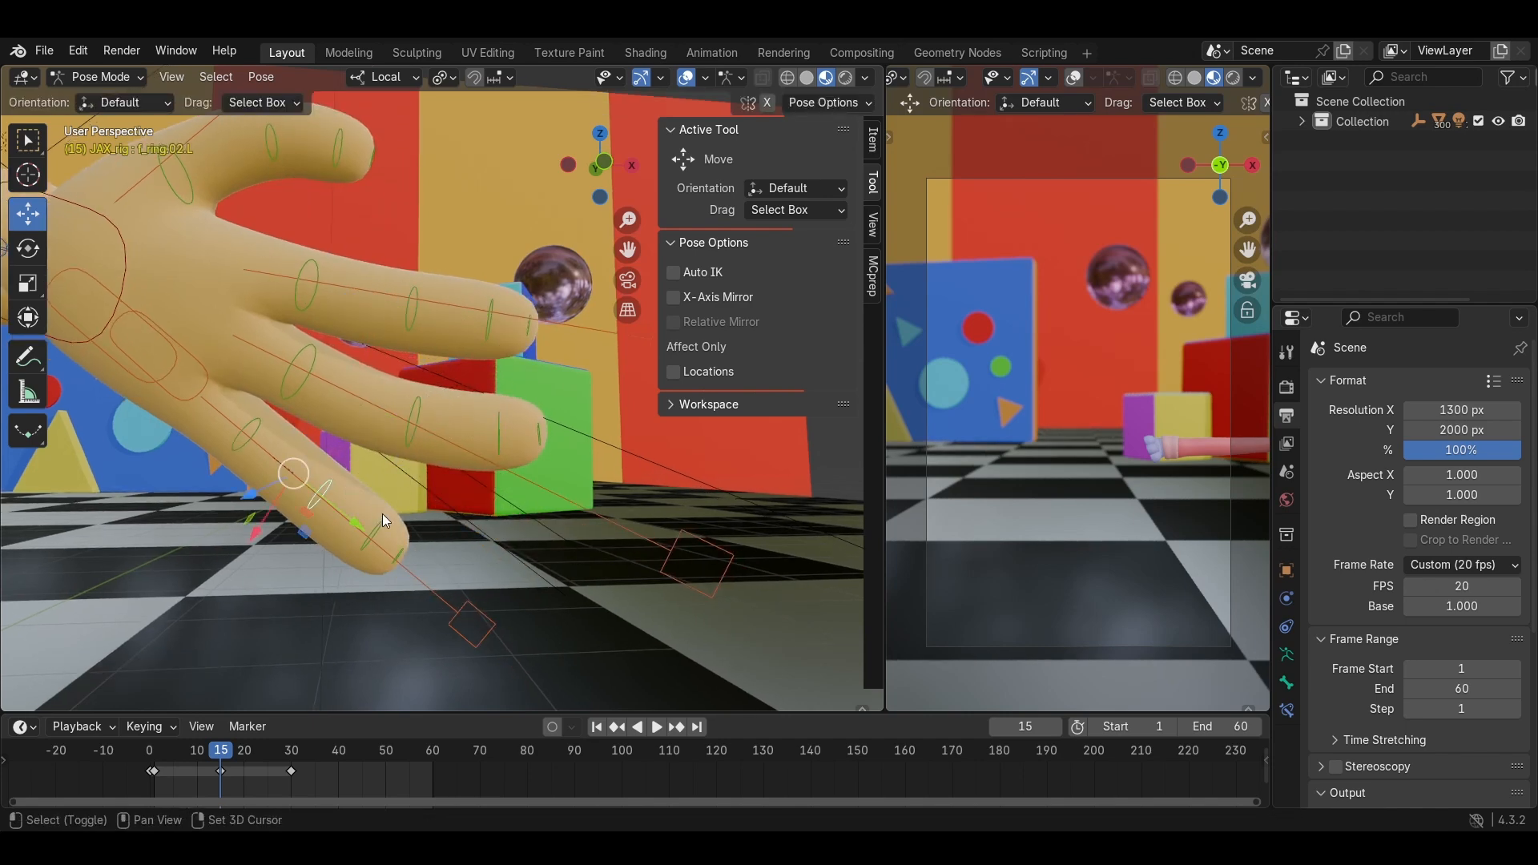
left_click(380, 526, "shift")
middle_click_drag(425, 469, 473, 474, "shift")
key("r")
left_click(495, 397)
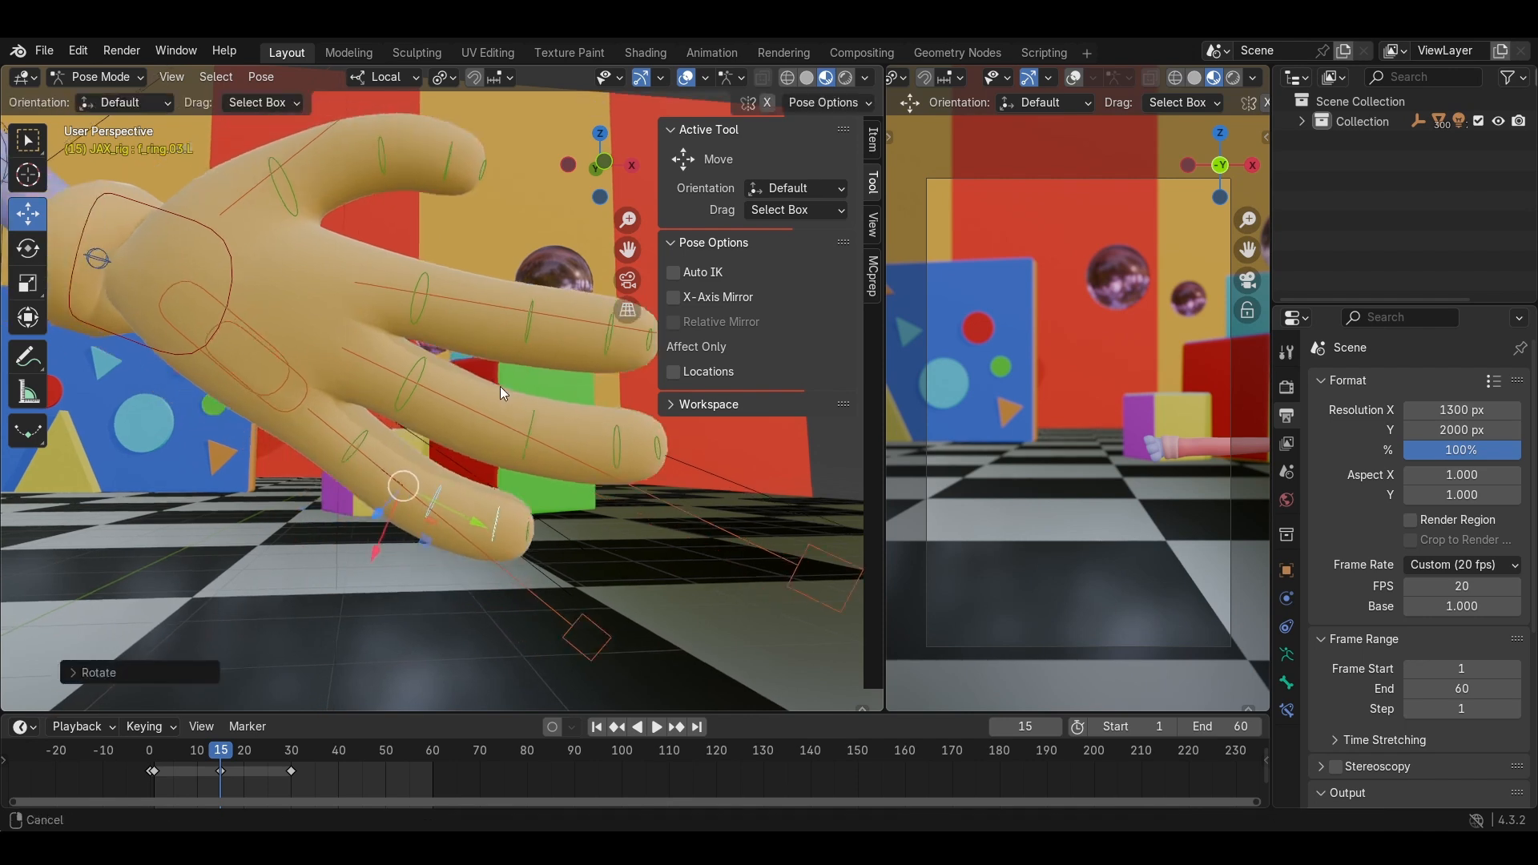
Rotate the left palm control, then clear the rig's selection.
left_click(310, 391)
key("r")
left_click(503, 348)
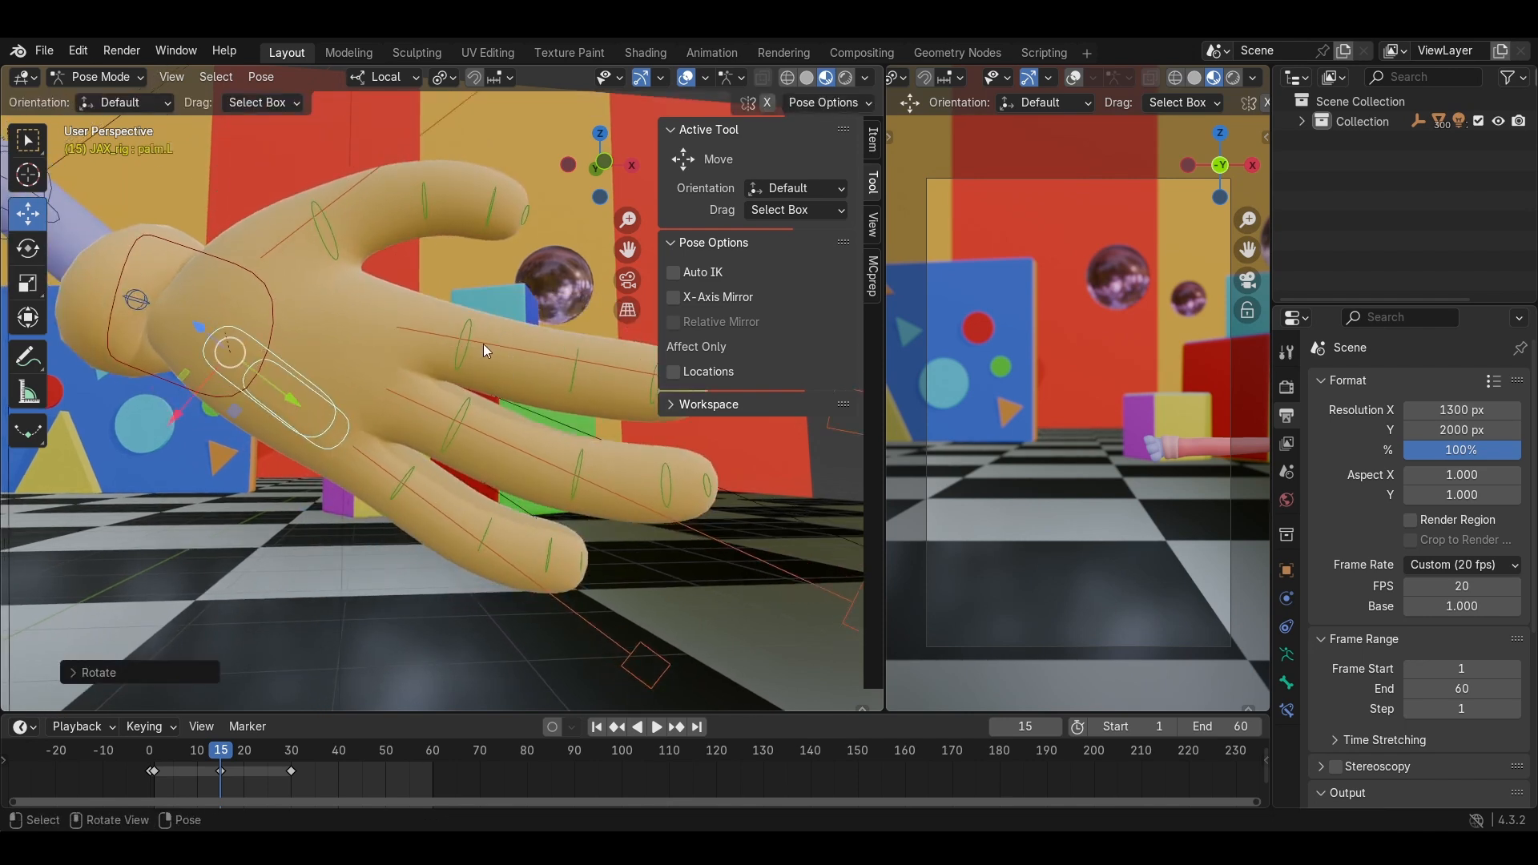
scroll(483, 344, "down", 8)
mouse_move(488, 345)
middle_mouse_down()
mouse_move(442, 372)
mouse_move(527, 344)
mouse_move(477, 325)
mouse_move(524, 377)
mouse_move(505, 338)
mouse_move(472, 378)
mouse_move(483, 343)
middle_mouse_up()
key("a")
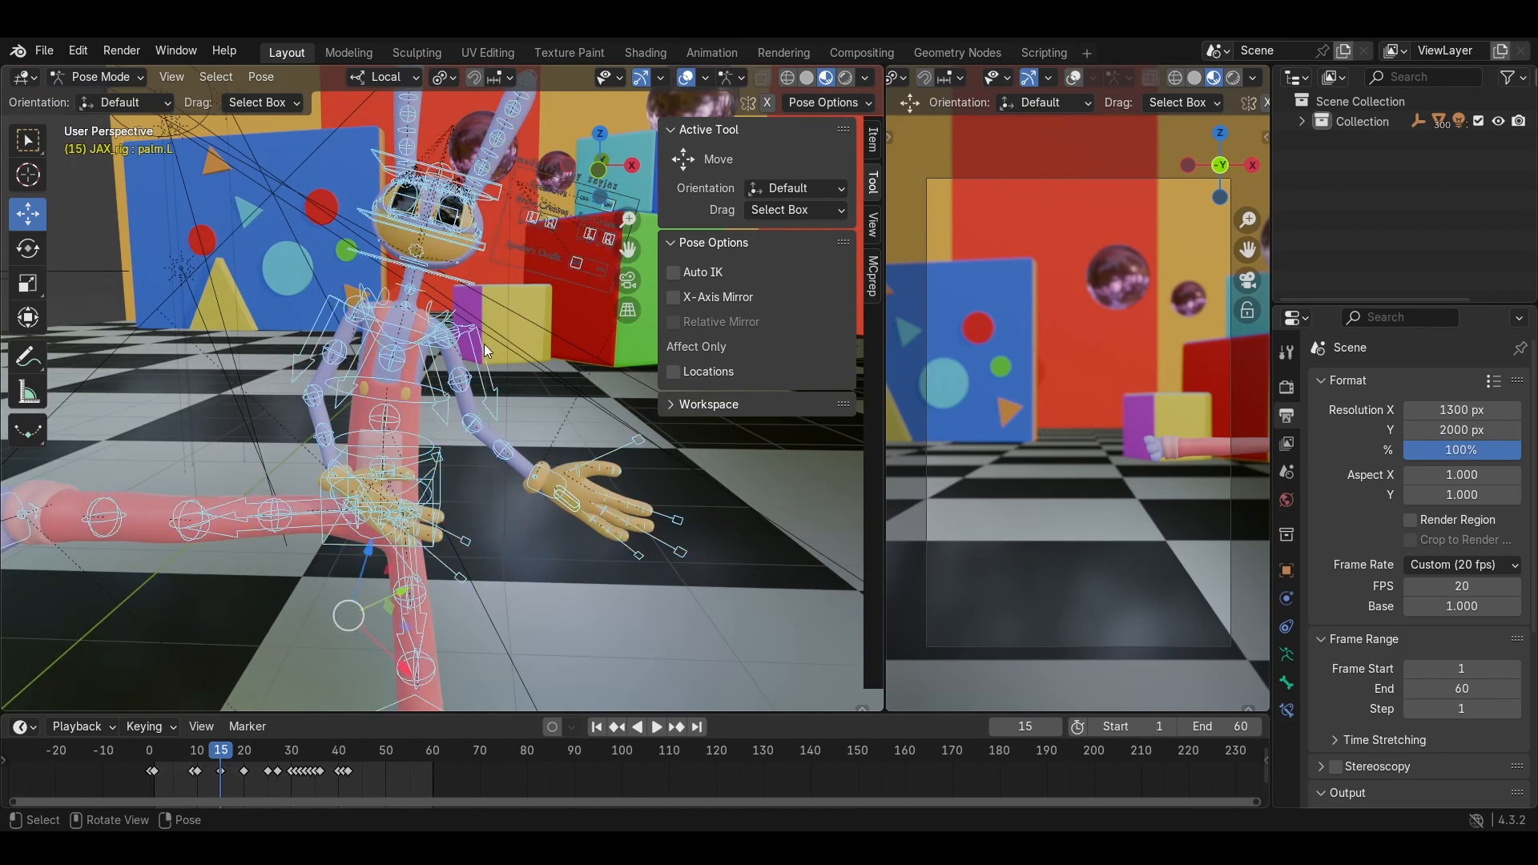
left_click(526, 389)
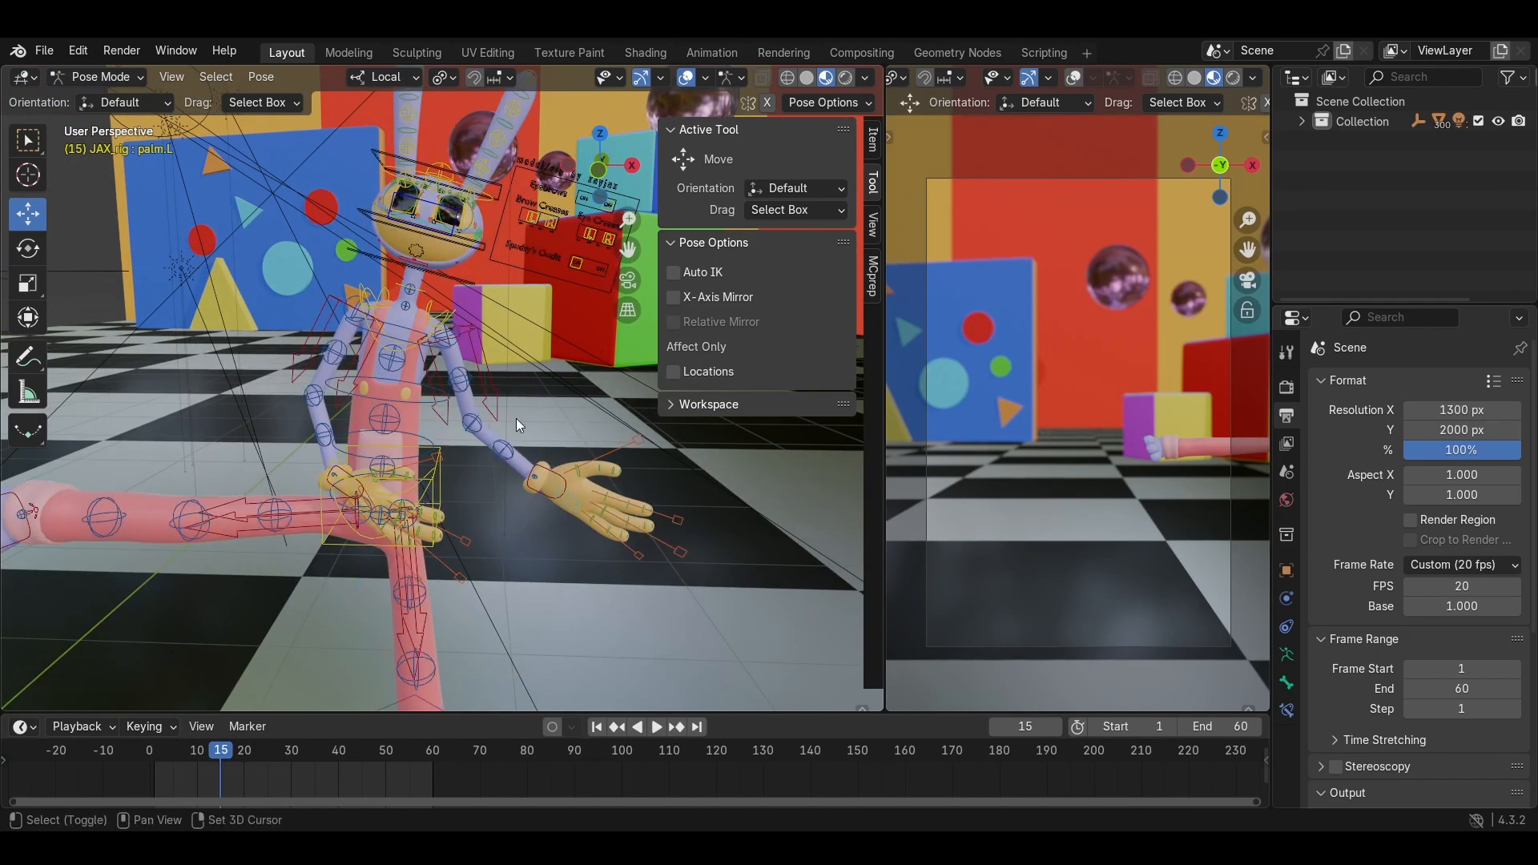
mouse_move(516, 418)
middle_mouse_down()
mouse_move(551, 387)
mouse_move(504, 390)
mouse_move(535, 408)
middle_mouse_up()
Select the left hand's IK control, advance to frame 43, and add the matching right hand IK control to the selection.
left_click(493, 382)
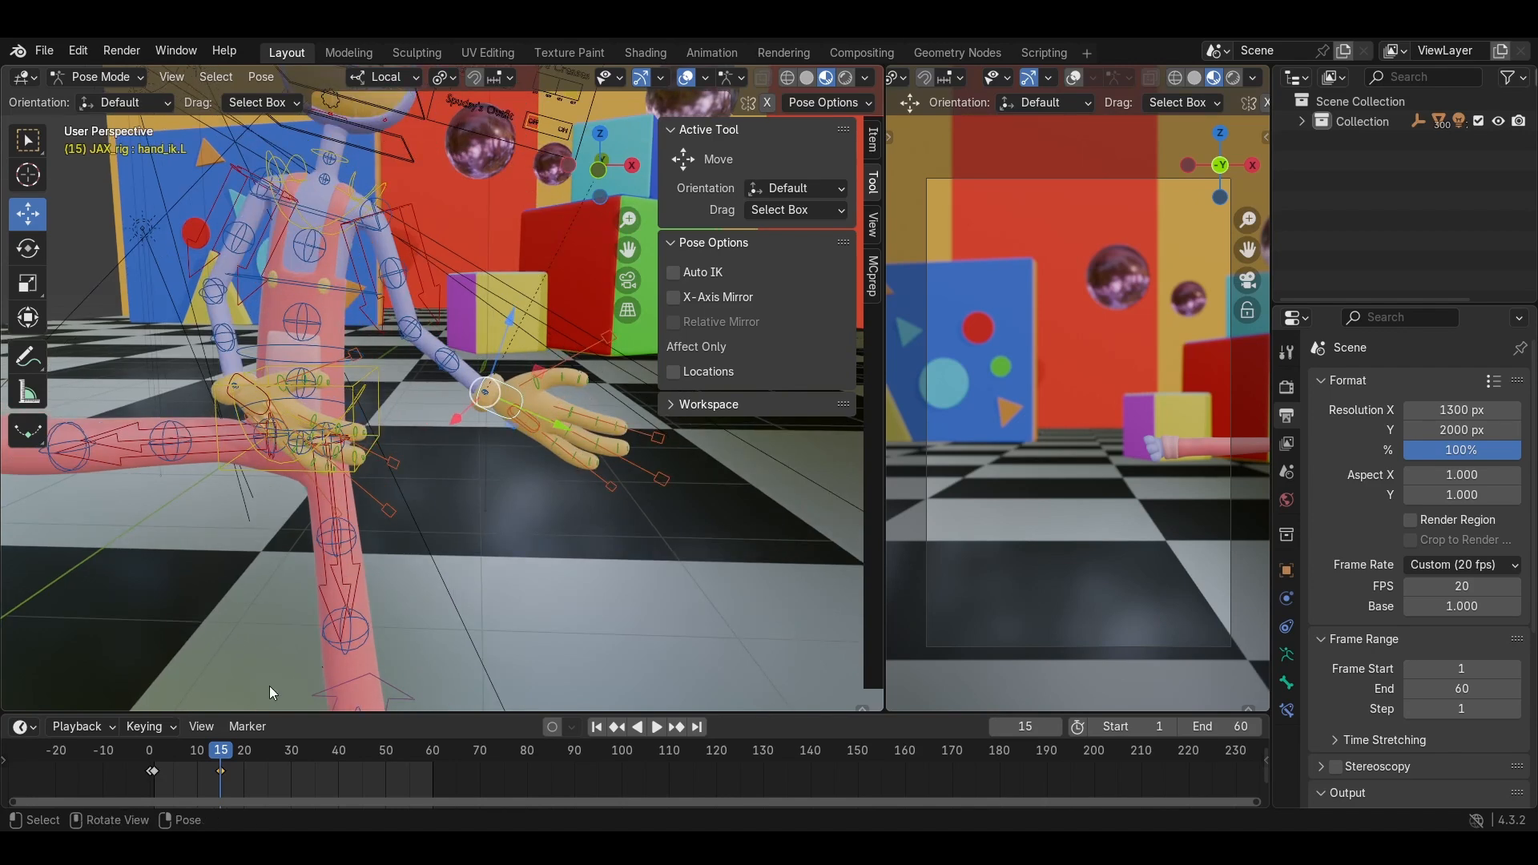
key("space")
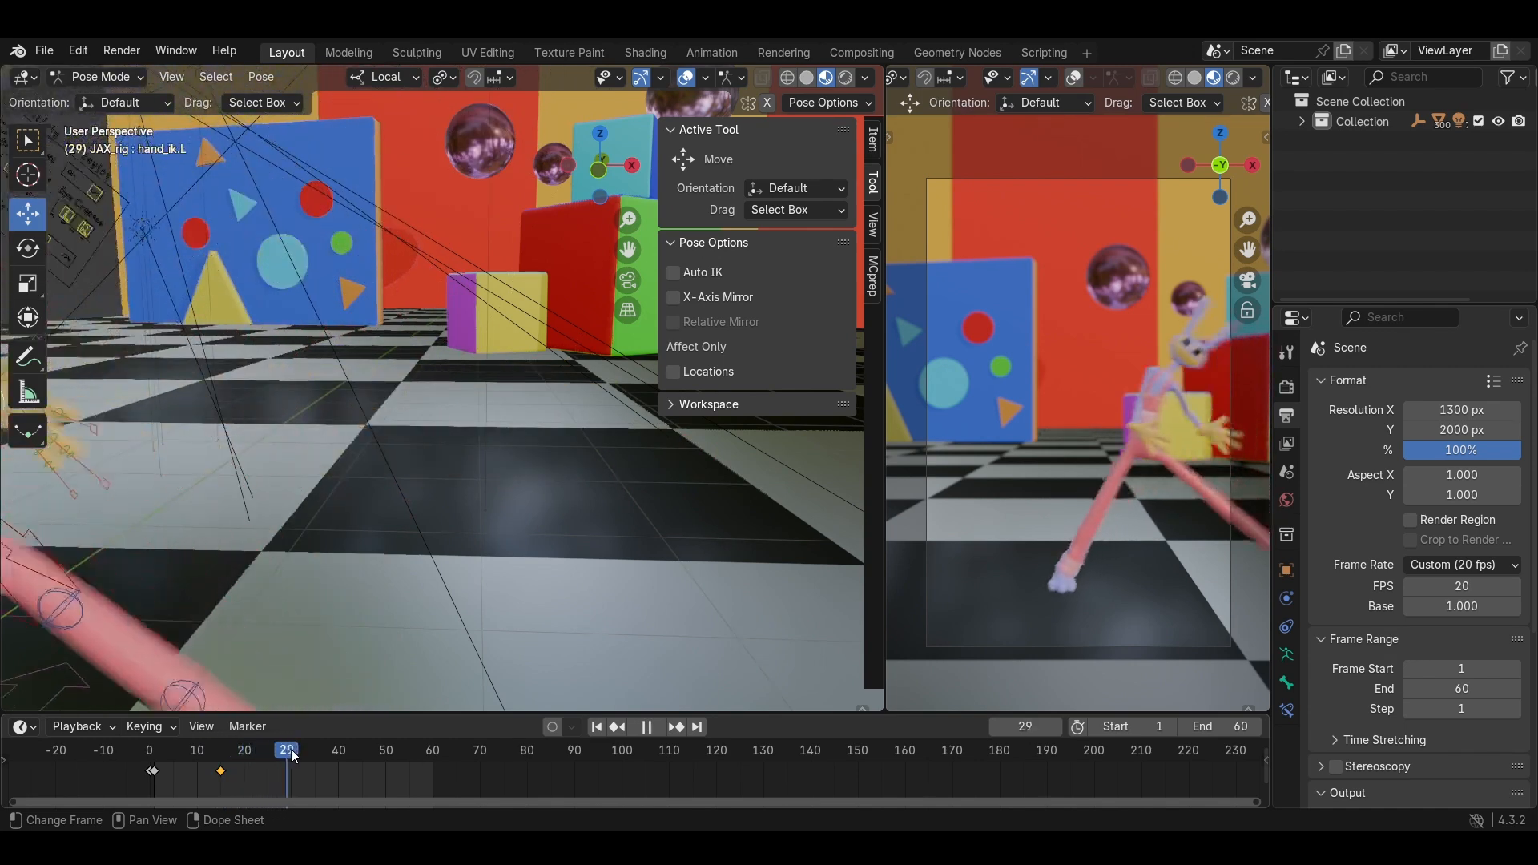
key("space")
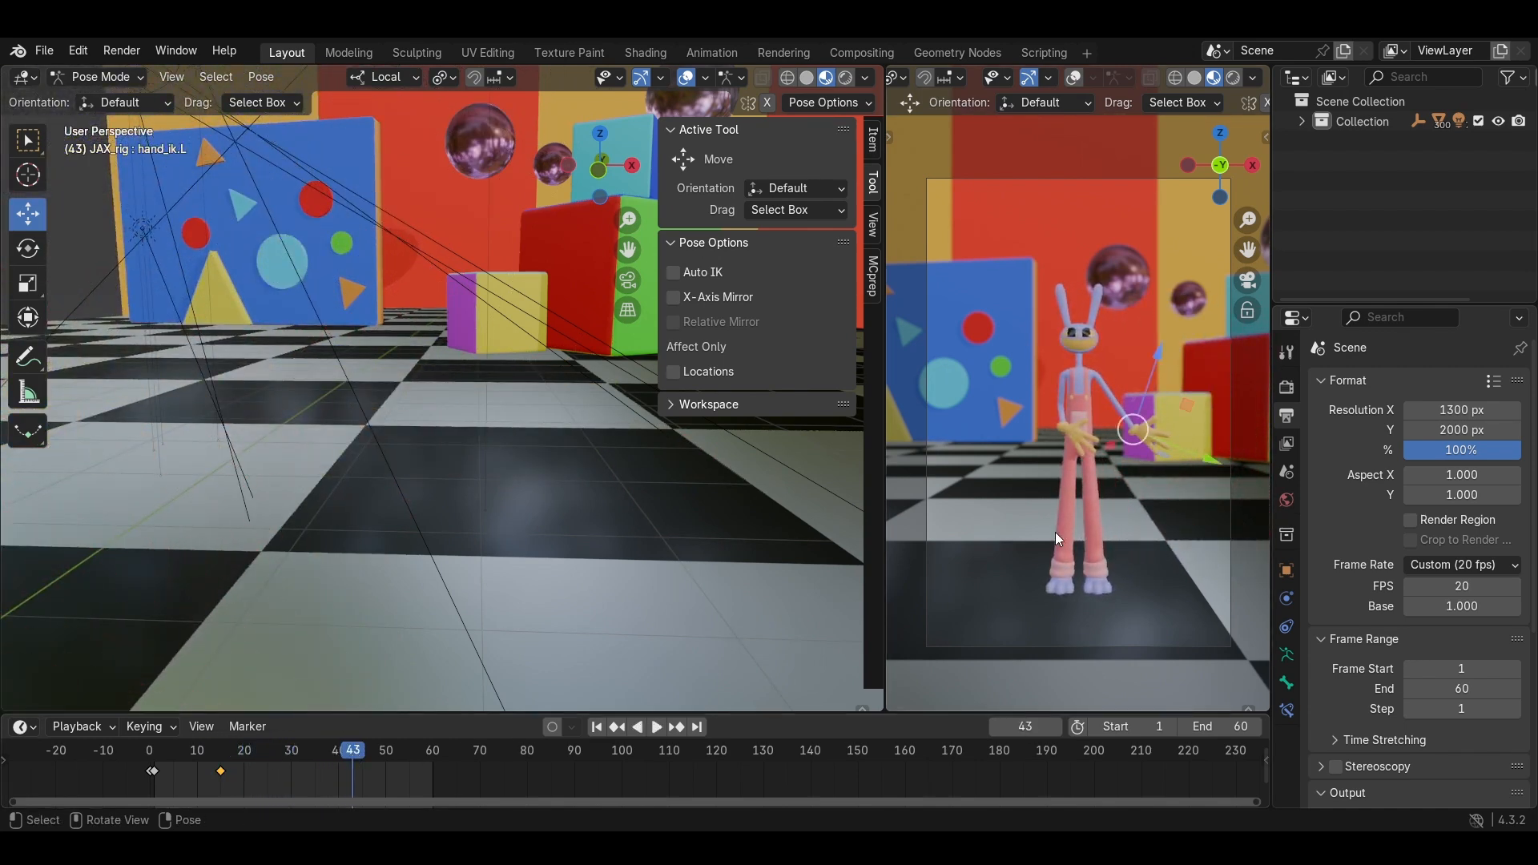
key("KP_Decimal")
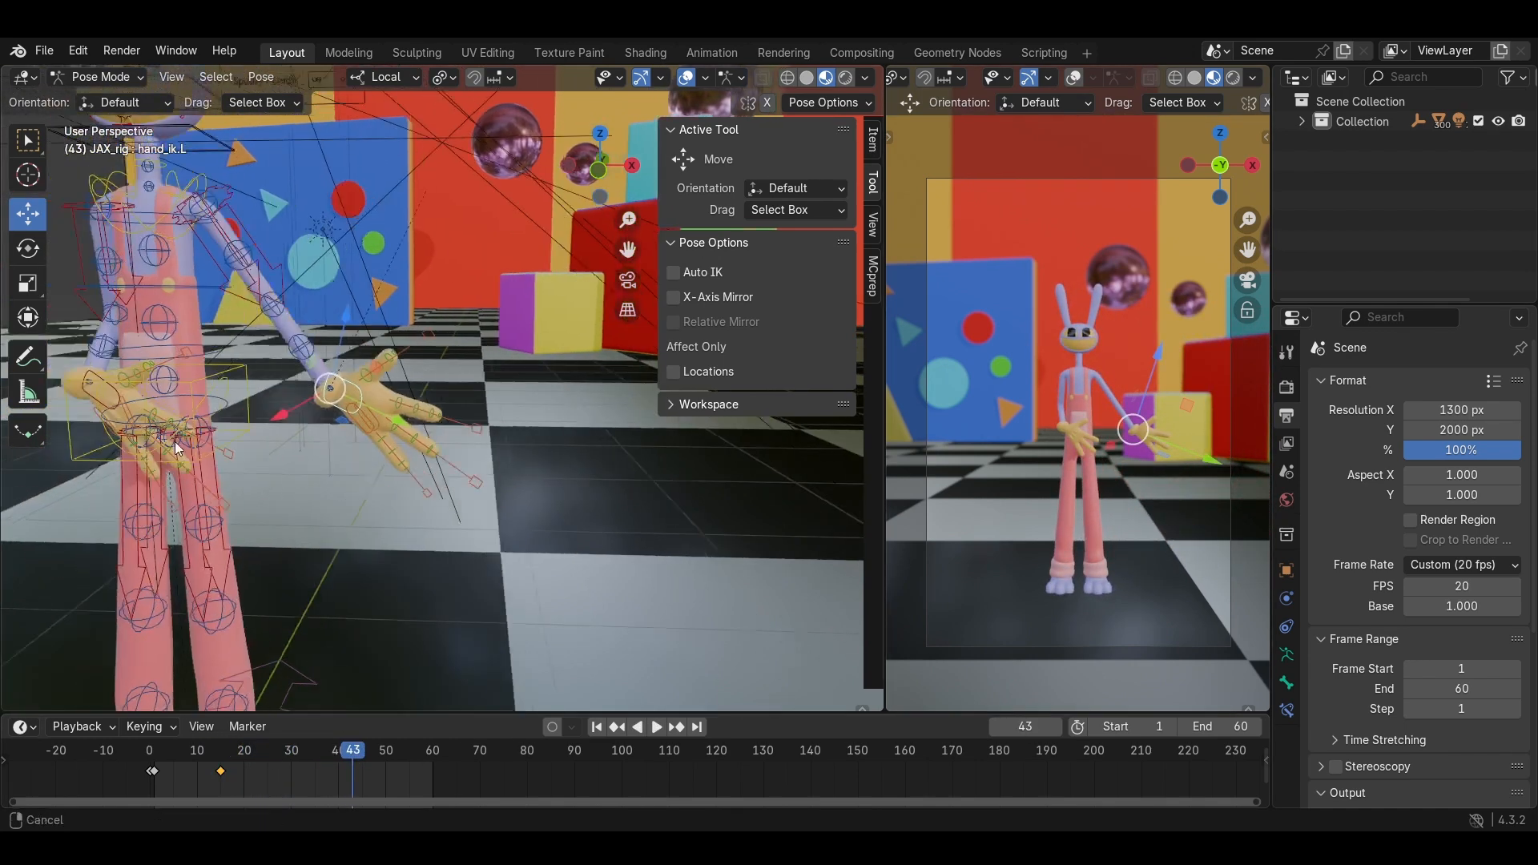
key("ctrl+shift+m")
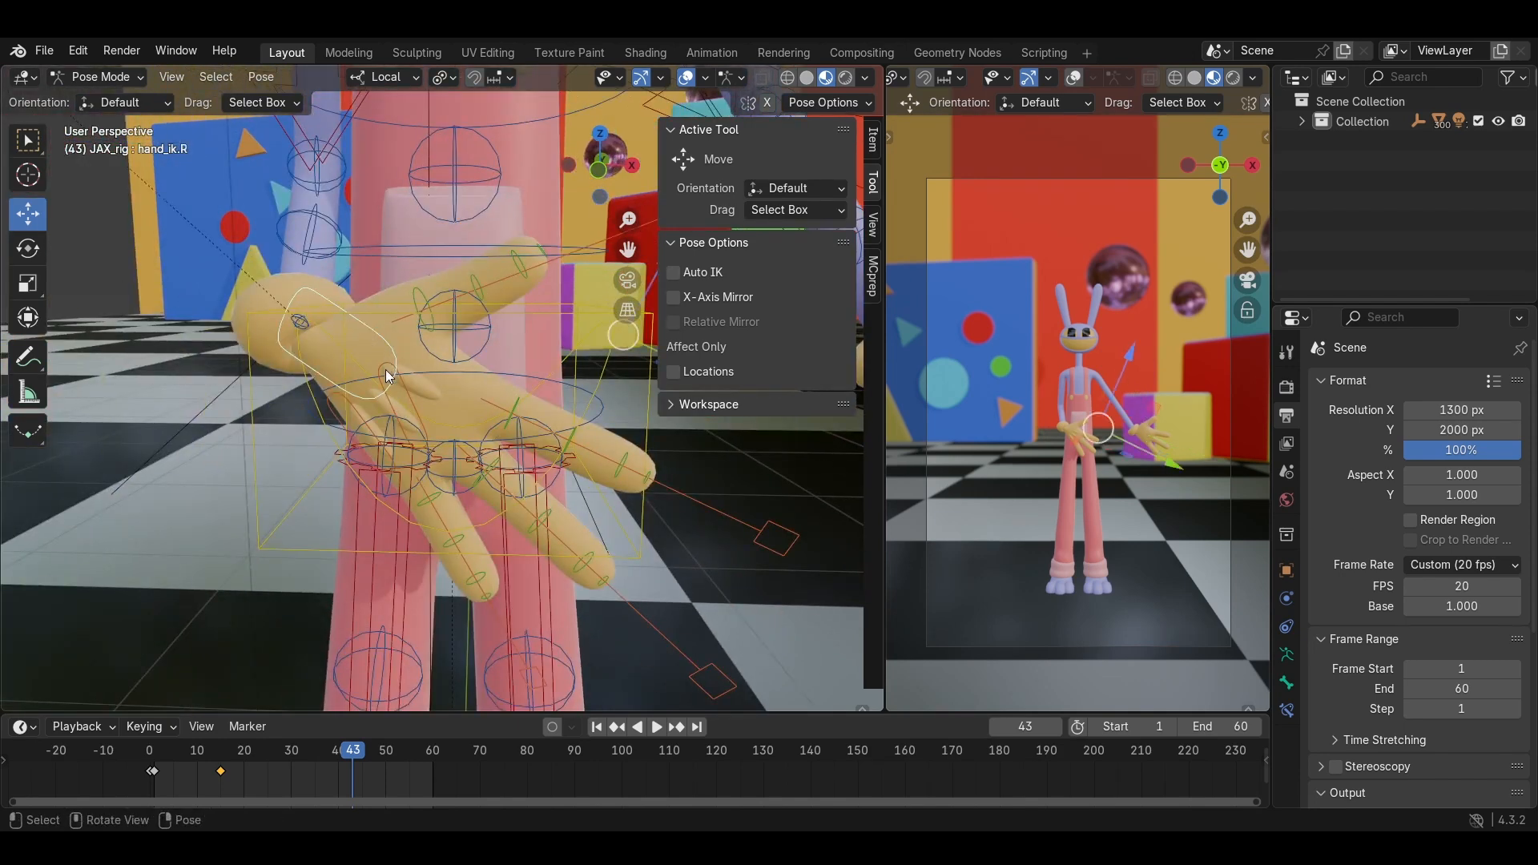
key("KP_Decimal")
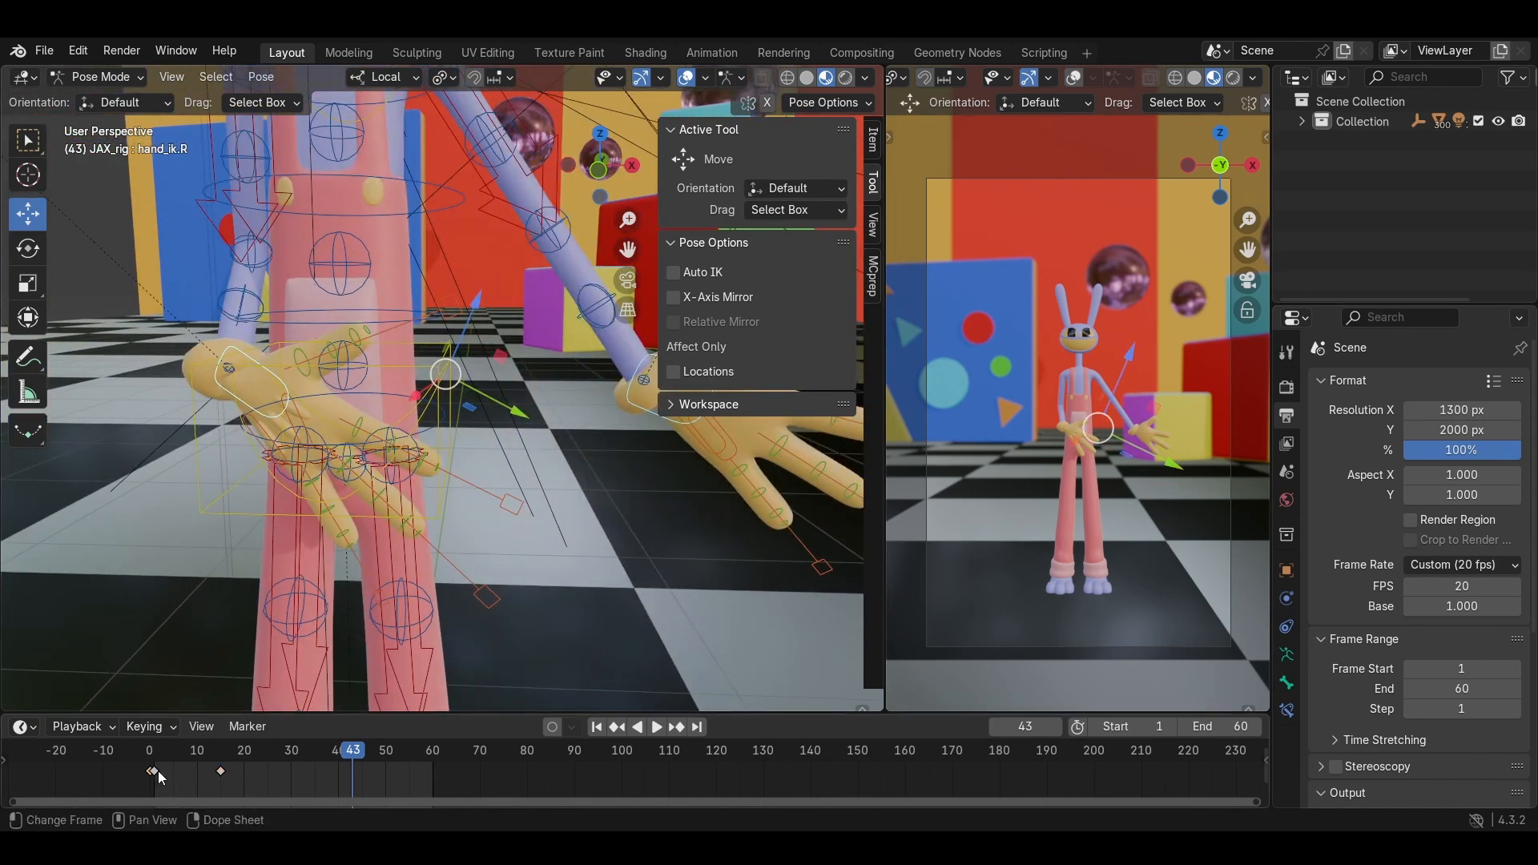
Copy the frame 1 keyframes of both hand IK controls and paste them at frame 43.
key("ctrl+v")
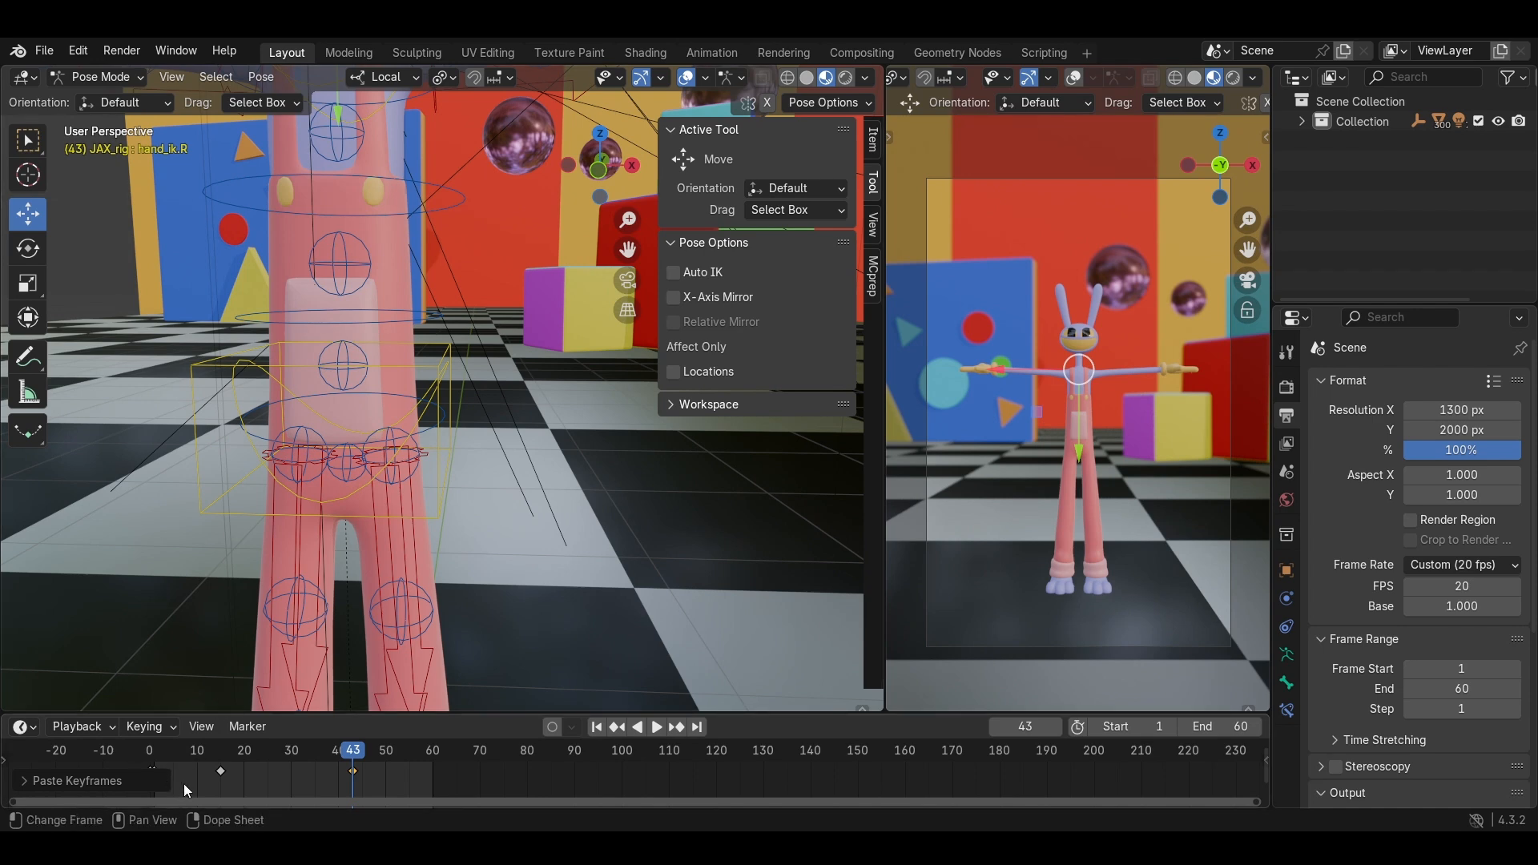
left_click(154, 769)
key("ctrl+c")
key("ctrl+v")
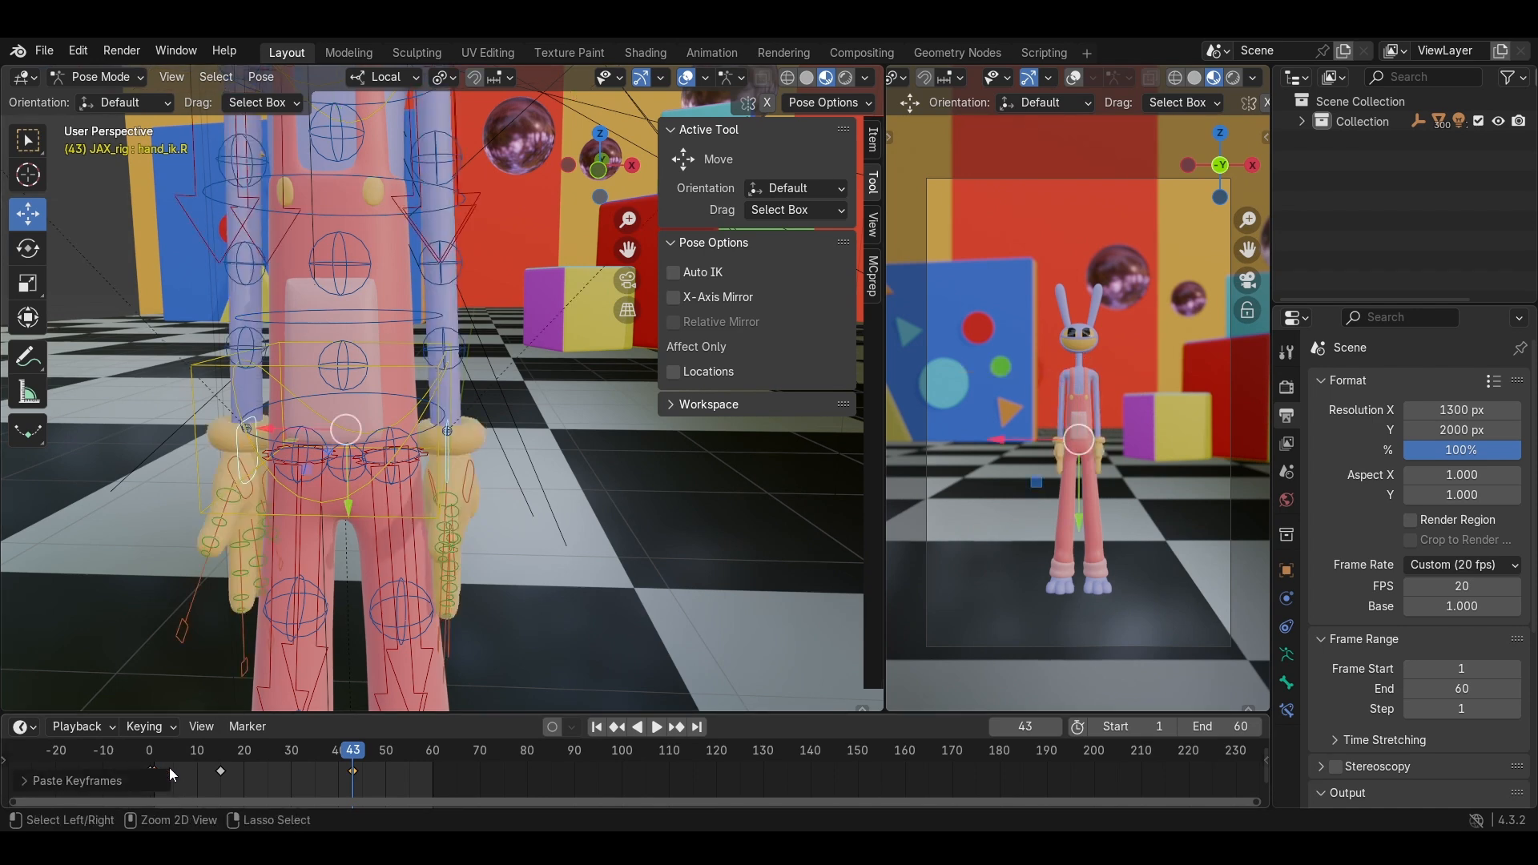
Scrub and play back between frames 21 and 43 to examine how the arms and hands move.
middle_click_drag(266, 569, 429, 467)
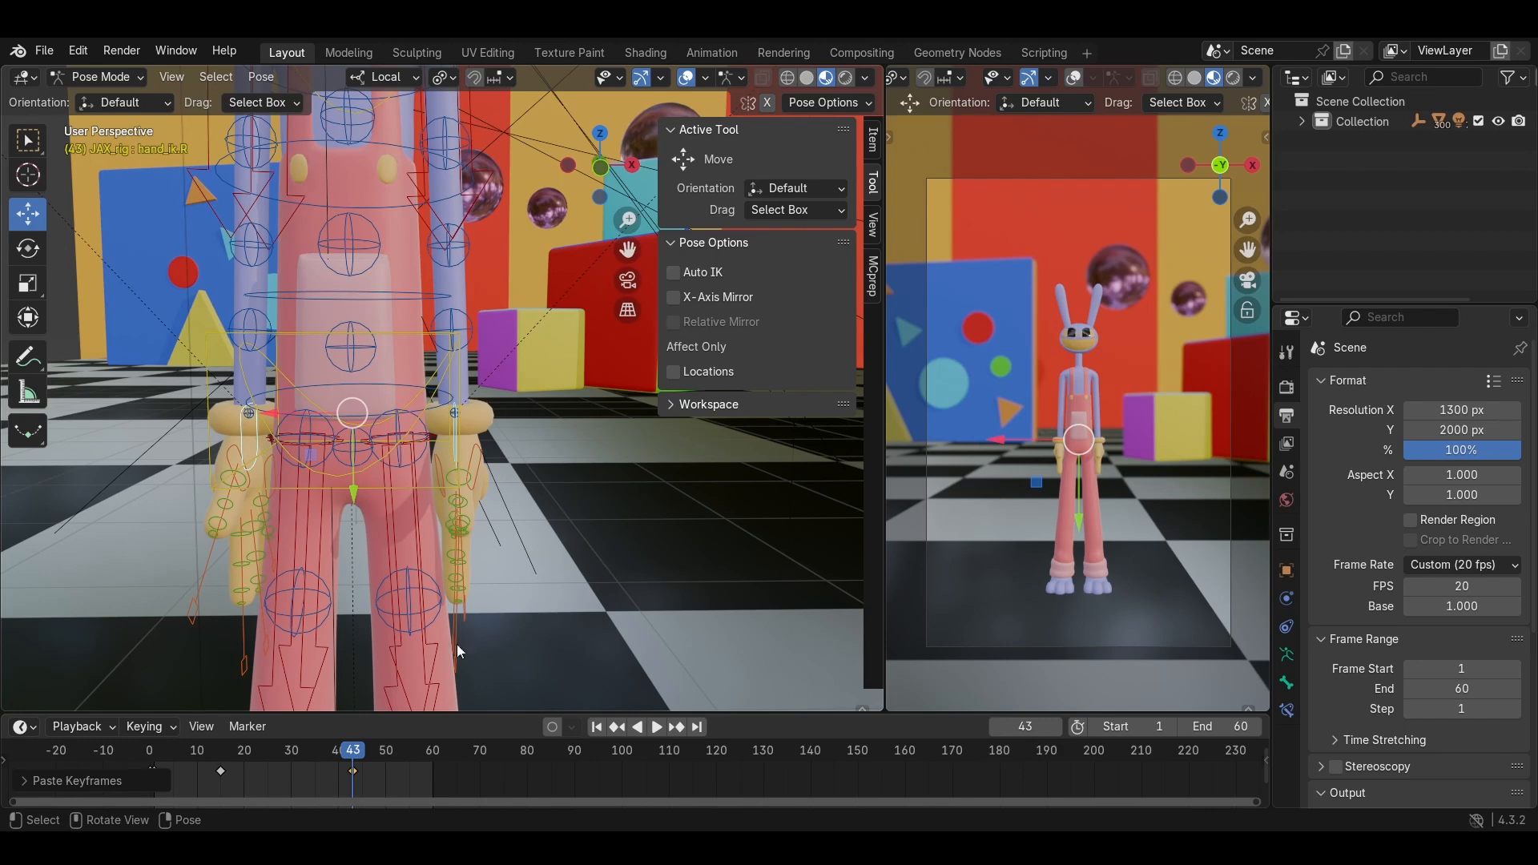
scroll(467, 506, "down", 2)
middle_click_drag(478, 460, 454, 448)
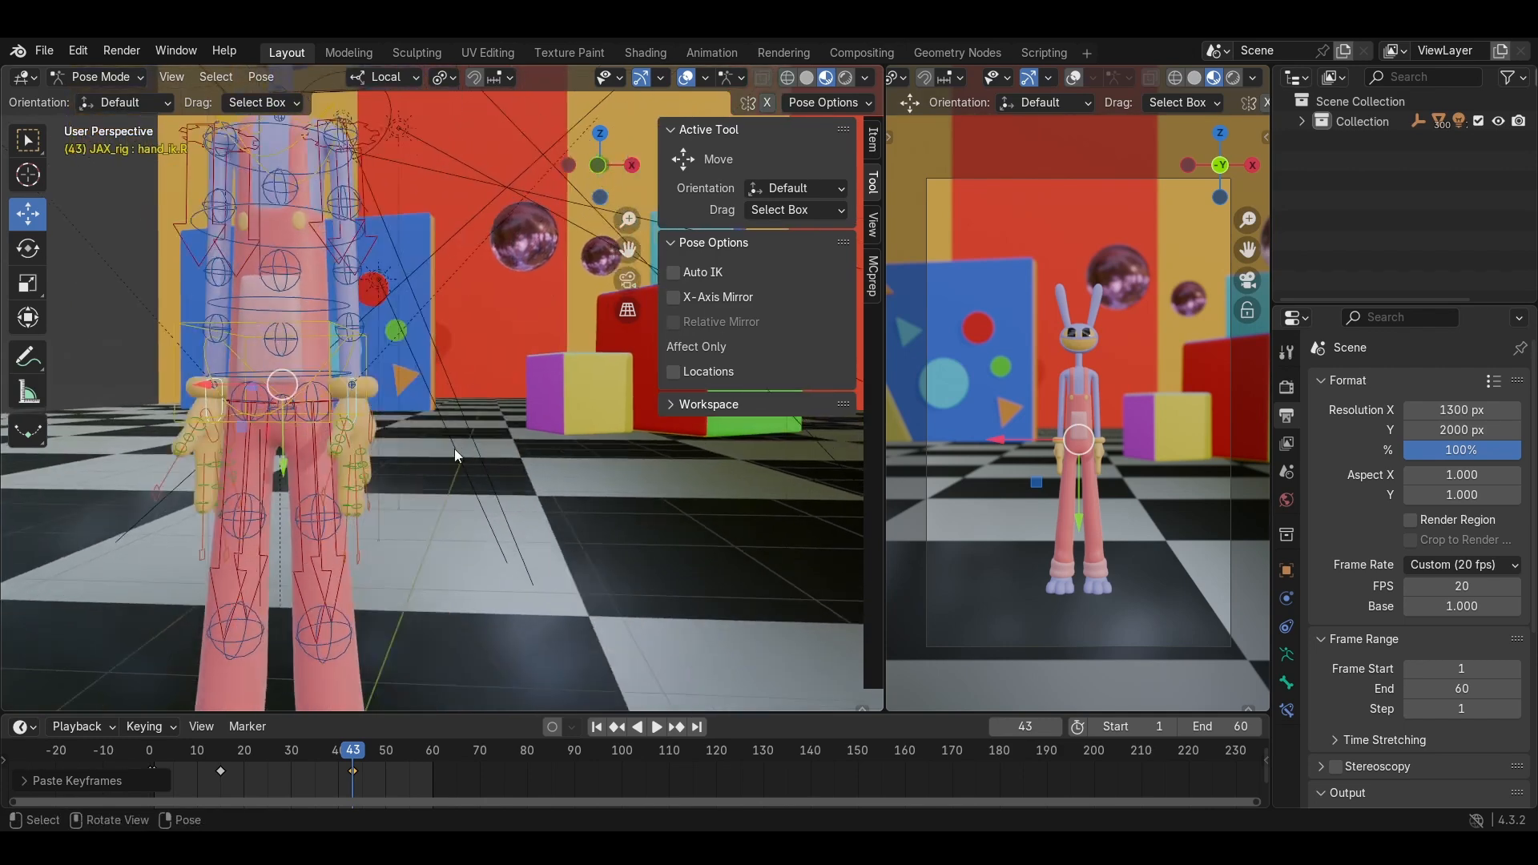
left_click_drag(338, 747, 248, 738)
mouse_move(489, 569)
middle_mouse_down("shift")
mouse_move(268, 539)
mouse_move(282, 505)
middle_mouse_up("shift")
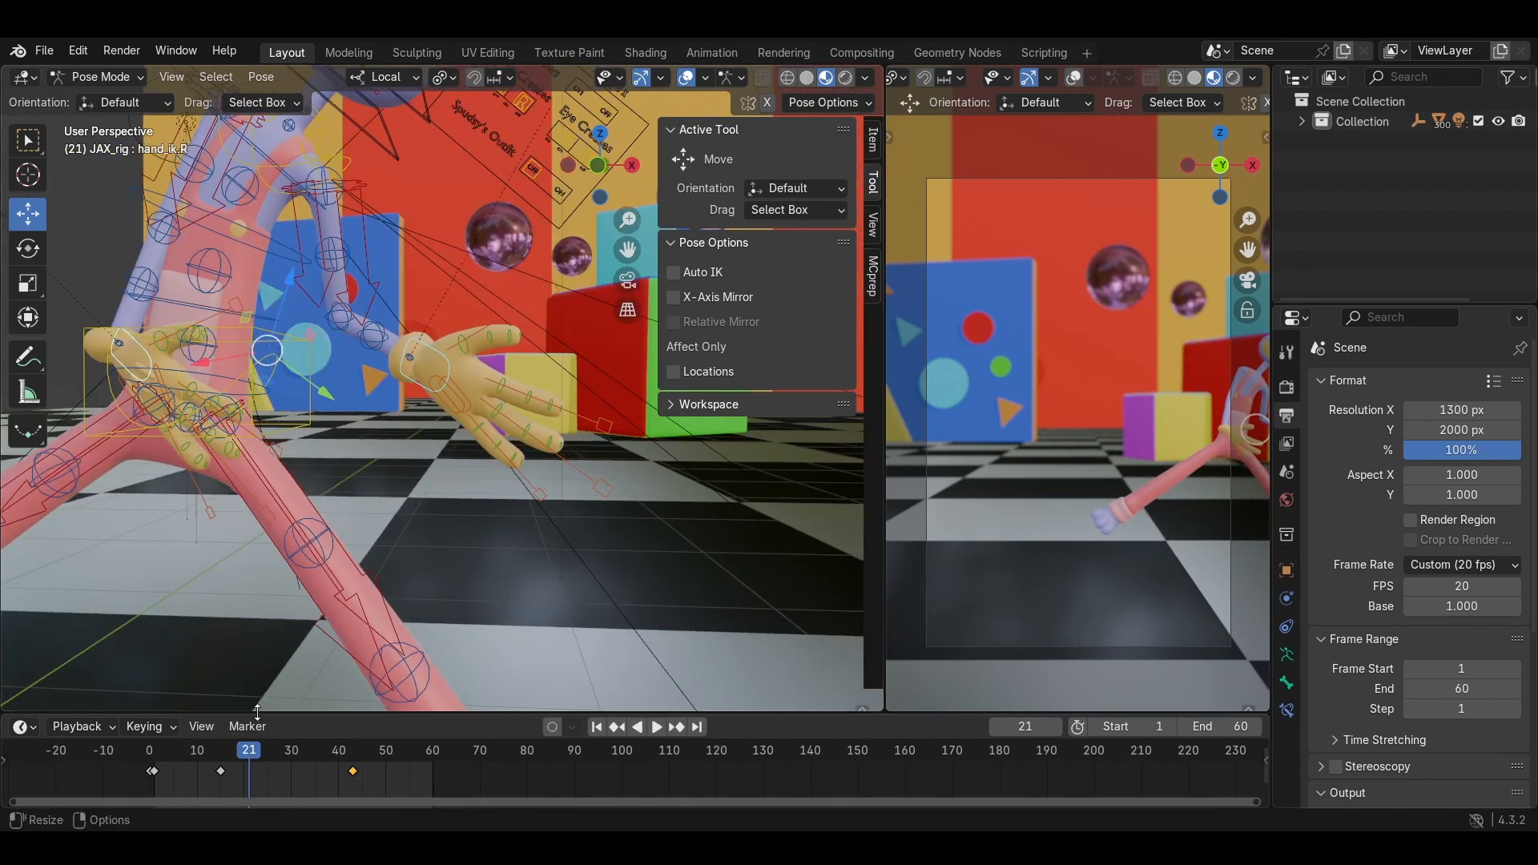
key("space")
left_click_drag(347, 759, 353, 760)
middle_click_drag(400, 524, 328, 425, "shift")
scroll(321, 491, "up", 2)
middle_click_drag(328, 424, 227, 277)
scroll(447, 416, "up", 1)
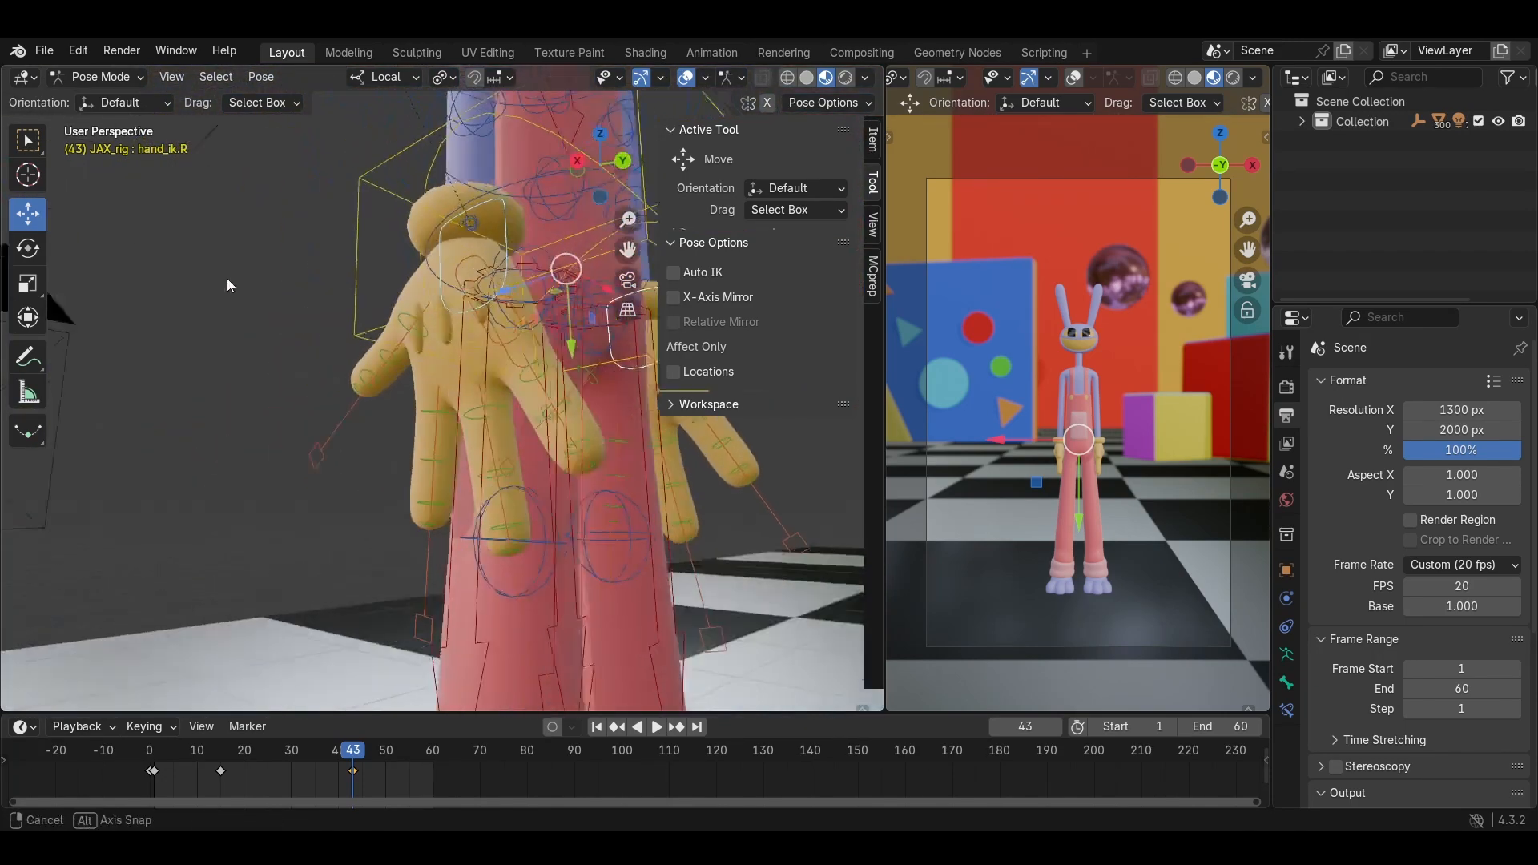
Select the left index finger's controls to check their keyframes, and go to frame 30 to examine the hand poses.
middle_click_drag(297, 376, 386, 419, "shift")
scroll(386, 418, "up", 1)
left_click(434, 418)
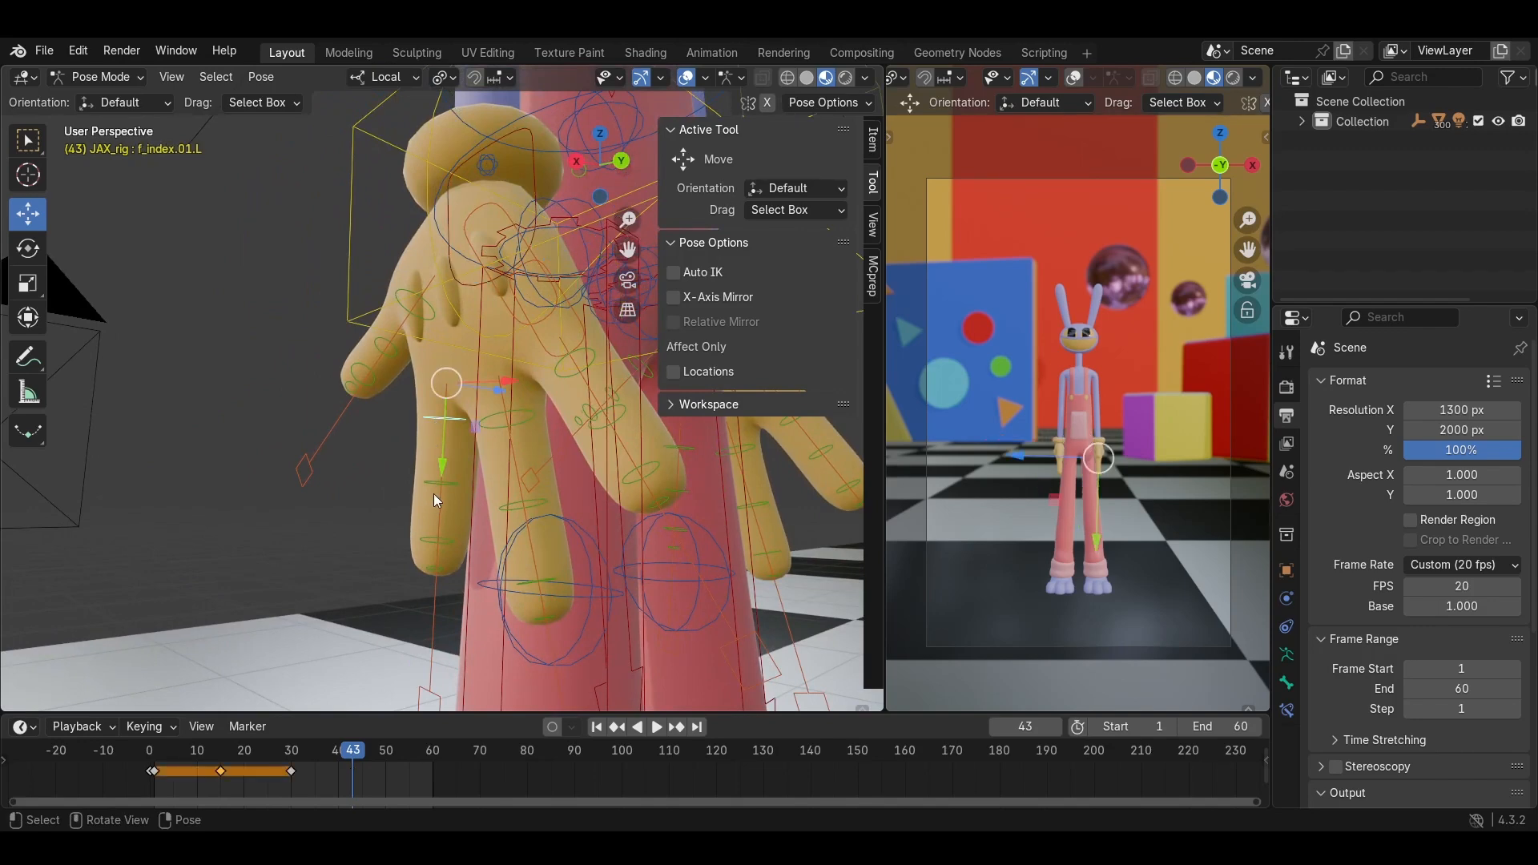
left_click(427, 535)
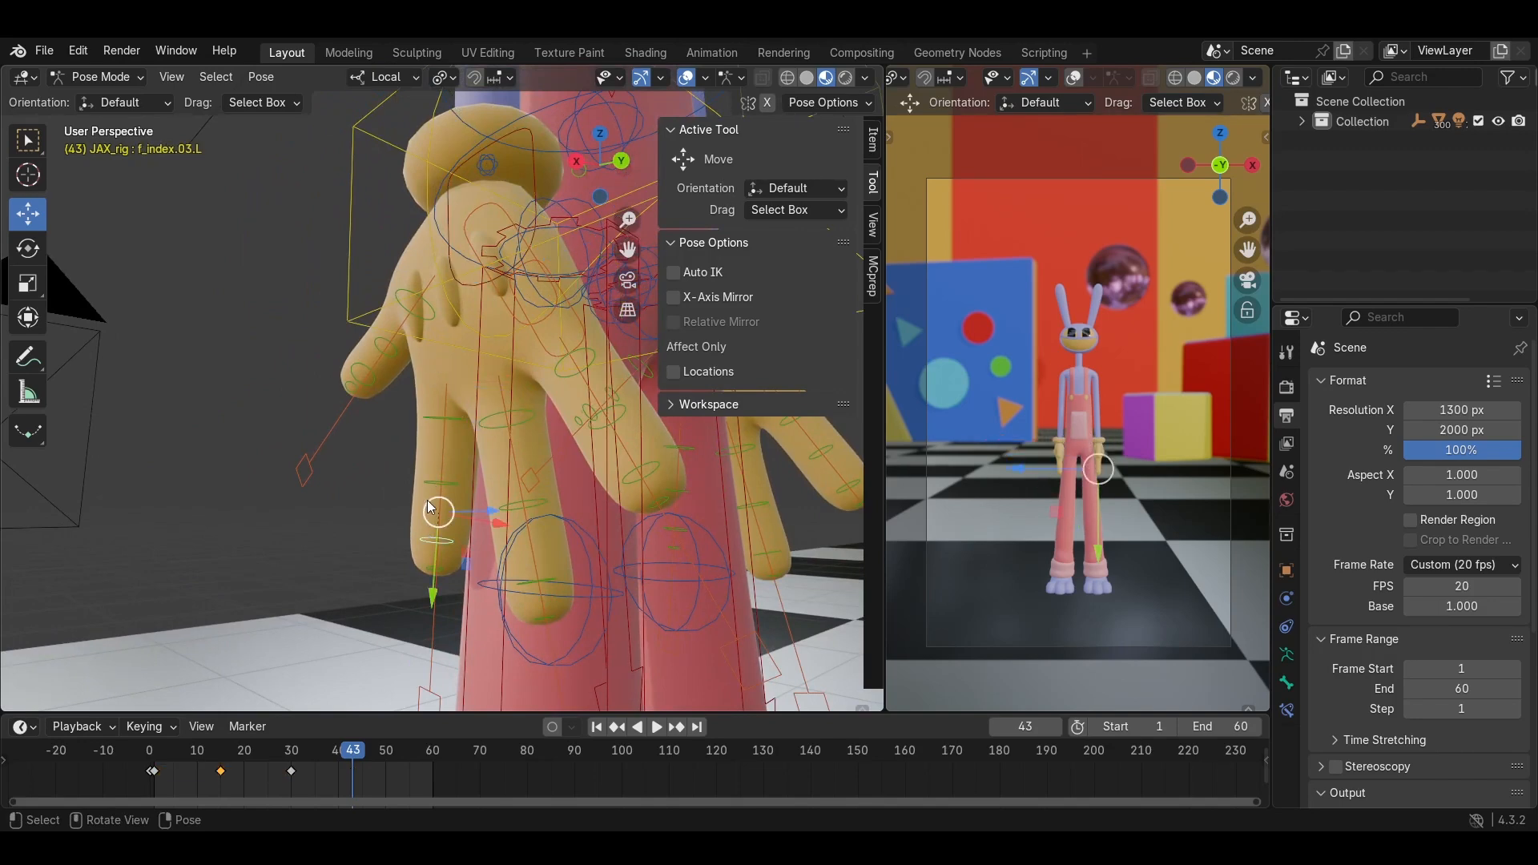
left_click(290, 750)
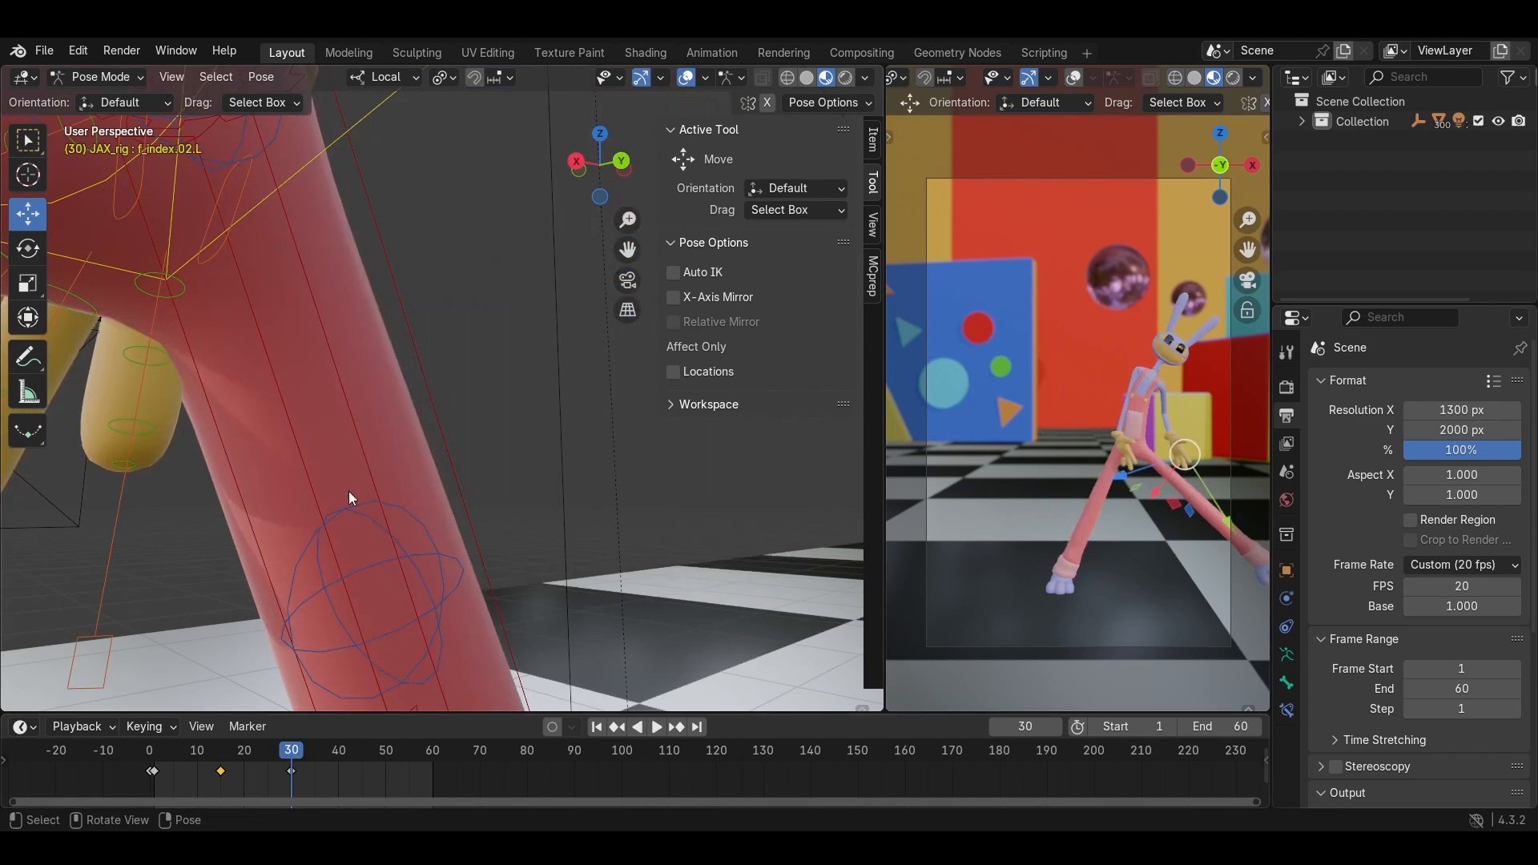
middle_click_drag(349, 492, 461, 478)
middle_click_drag(460, 478, 544, 490, "shift")
mouse_move(545, 491)
middle_mouse_down("shift")
mouse_move(609, 503)
mouse_move(494, 479)
mouse_move(541, 470)
middle_mouse_up("shift")
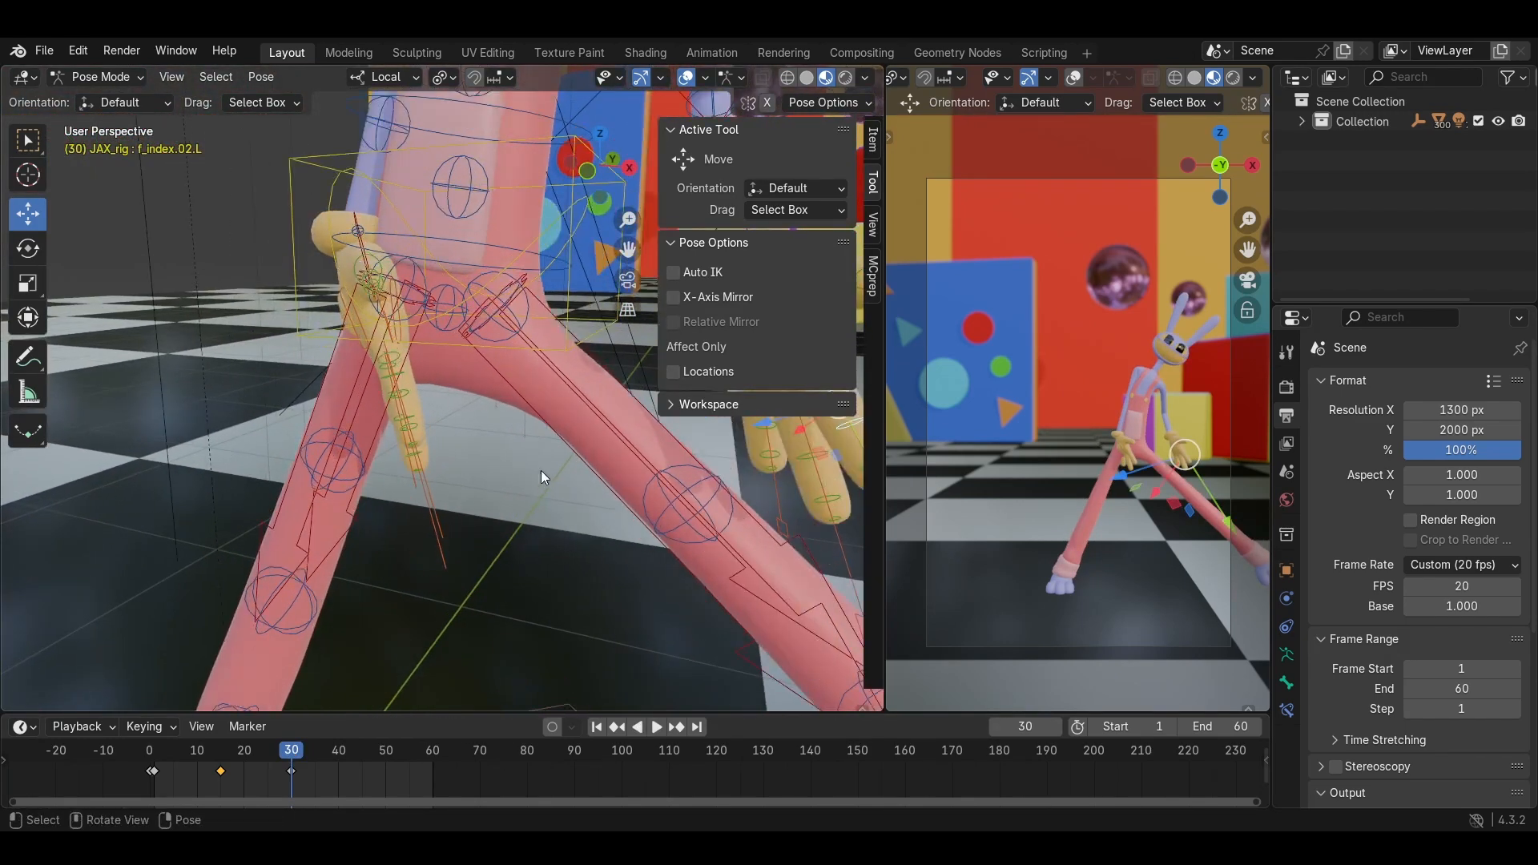
Play and scrub between frames 15, 30 and 39 to examine the finger and hand motion.
key("space")
key("space")
left_click_drag(282, 754, 222, 753)
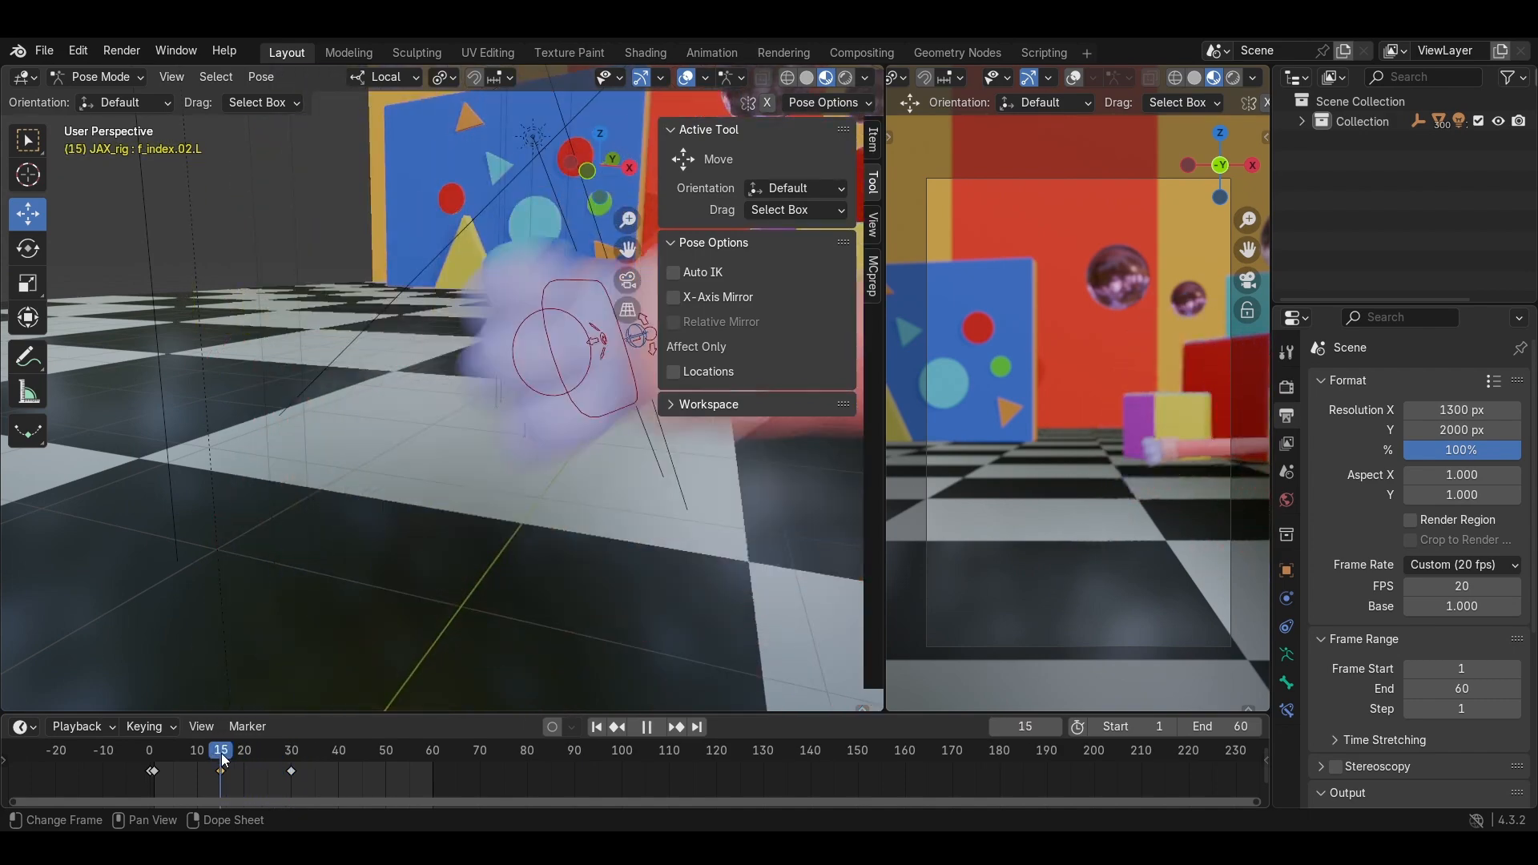
middle_click_drag(209, 544, 353, 537)
left_click_drag(225, 751, 290, 750)
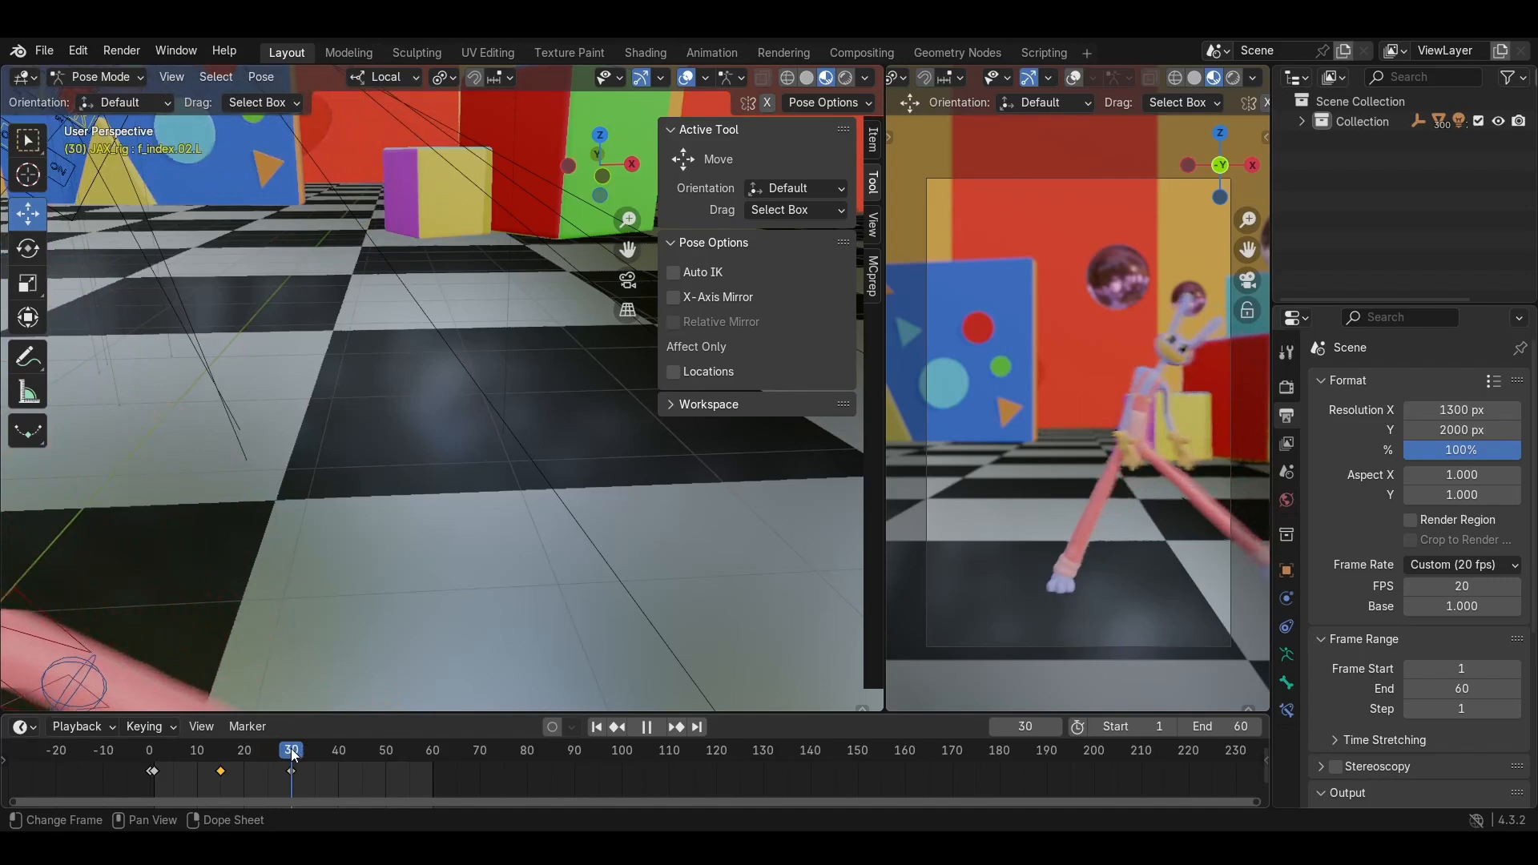
middle_click_drag(242, 410, 570, 276, "shift")
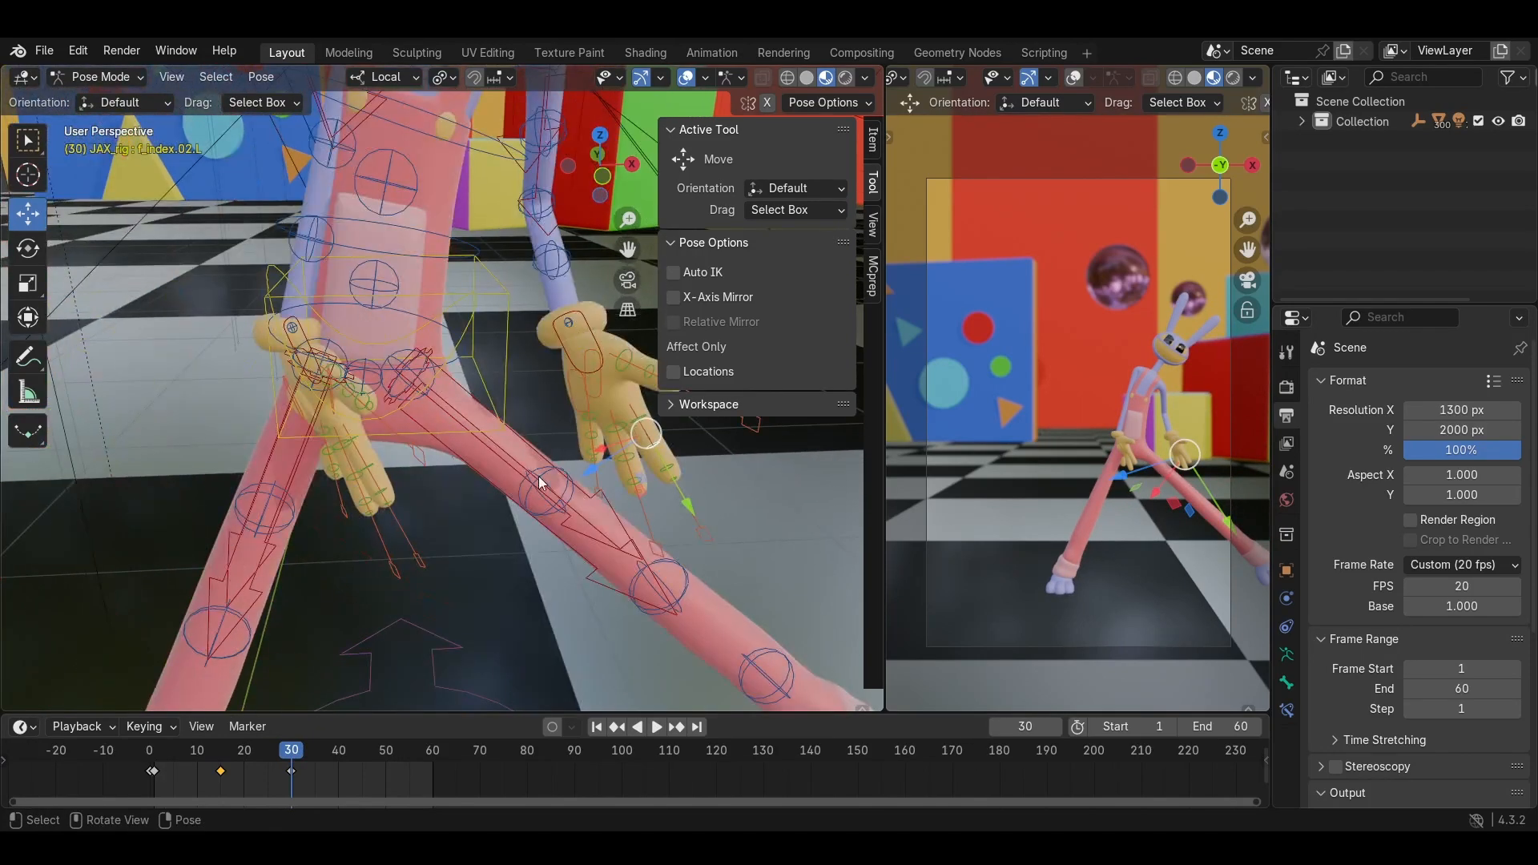
key("space")
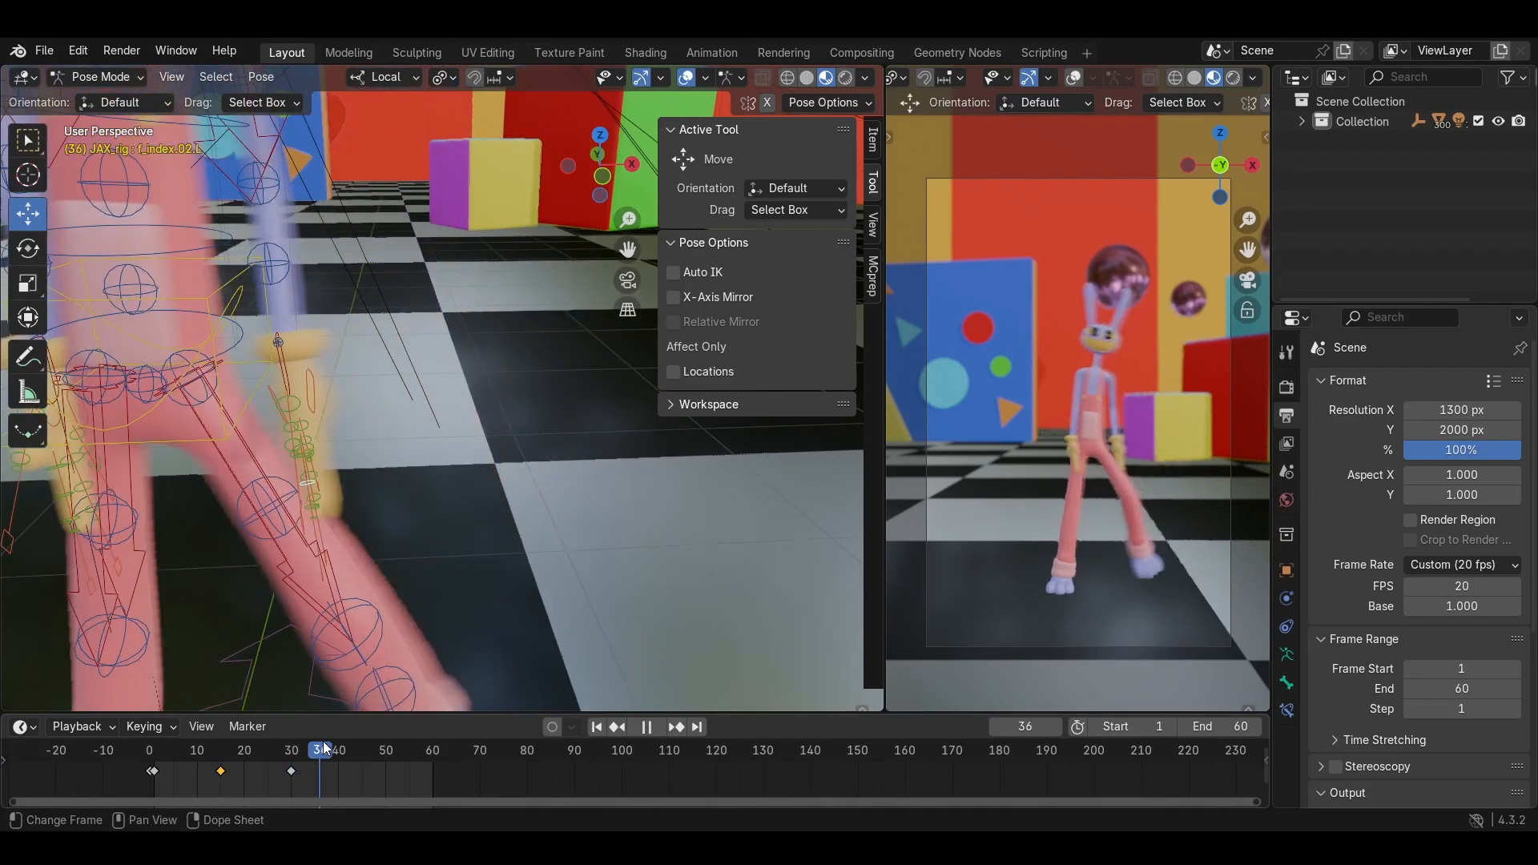
left_click_drag(332, 750, 336, 750)
middle_click_drag(345, 517, 429, 554, "shift")
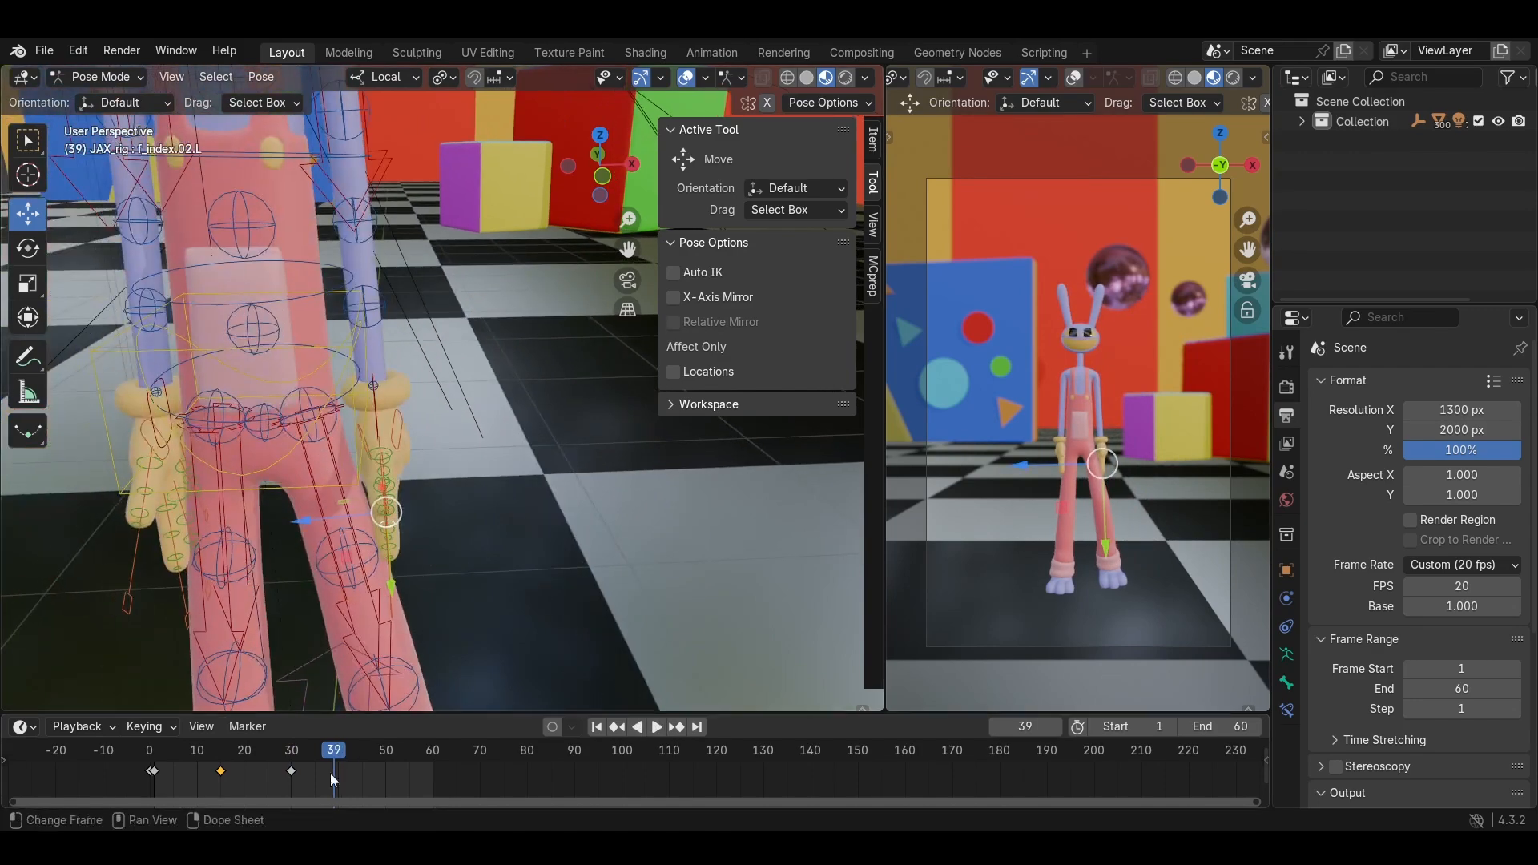
Go to frame 14 and examine the right hand up close and the whole character's pose.
left_click_drag(230, 756, 215, 756)
middle_click_drag(548, 492, 481, 473, "shift")
scroll(513, 453, "up", 3)
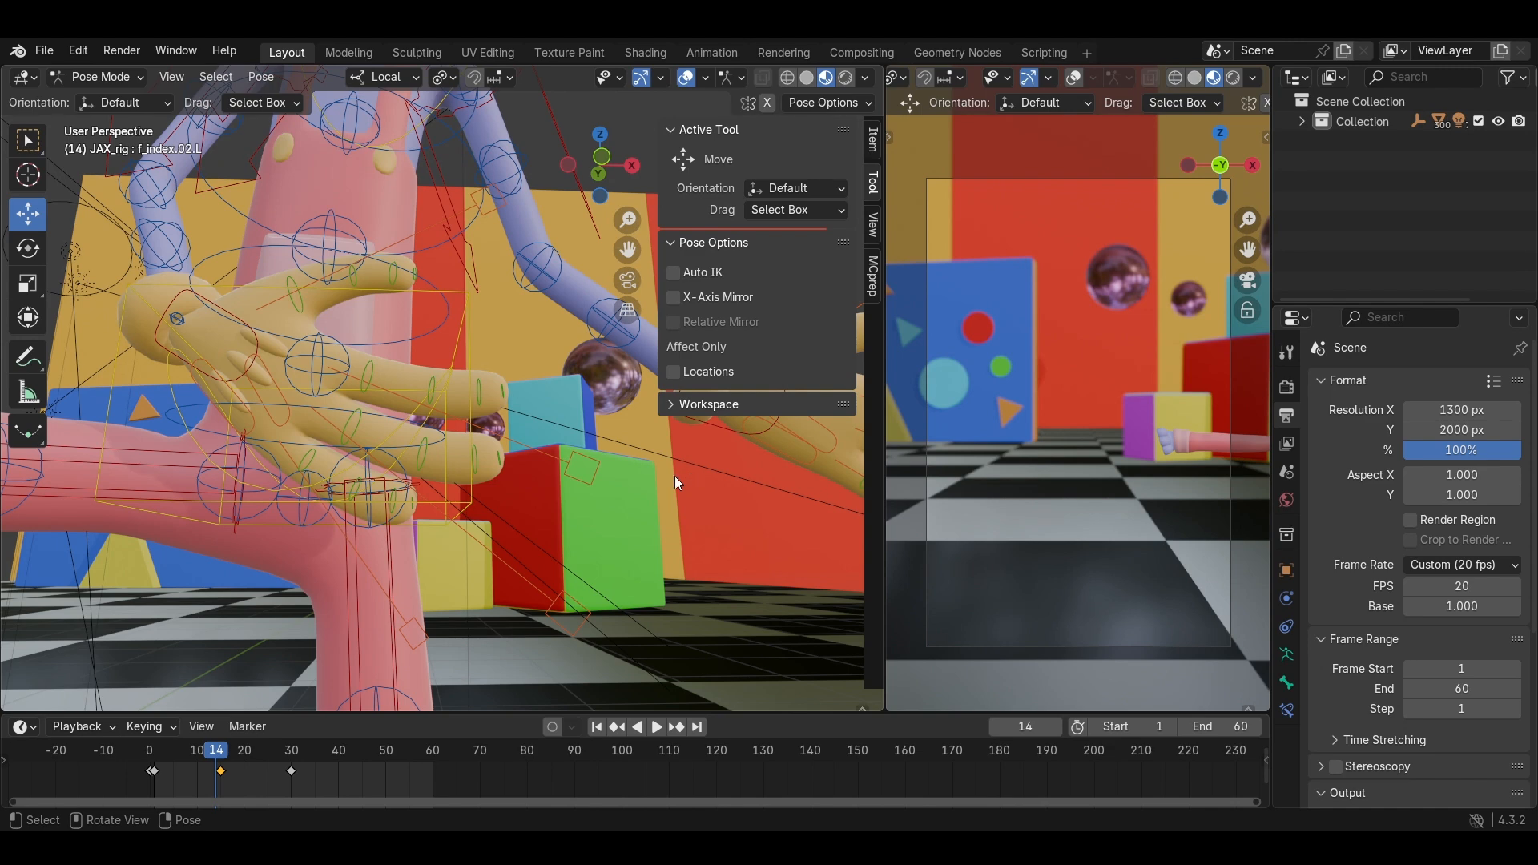
middle_click_drag(692, 492, 429, 479)
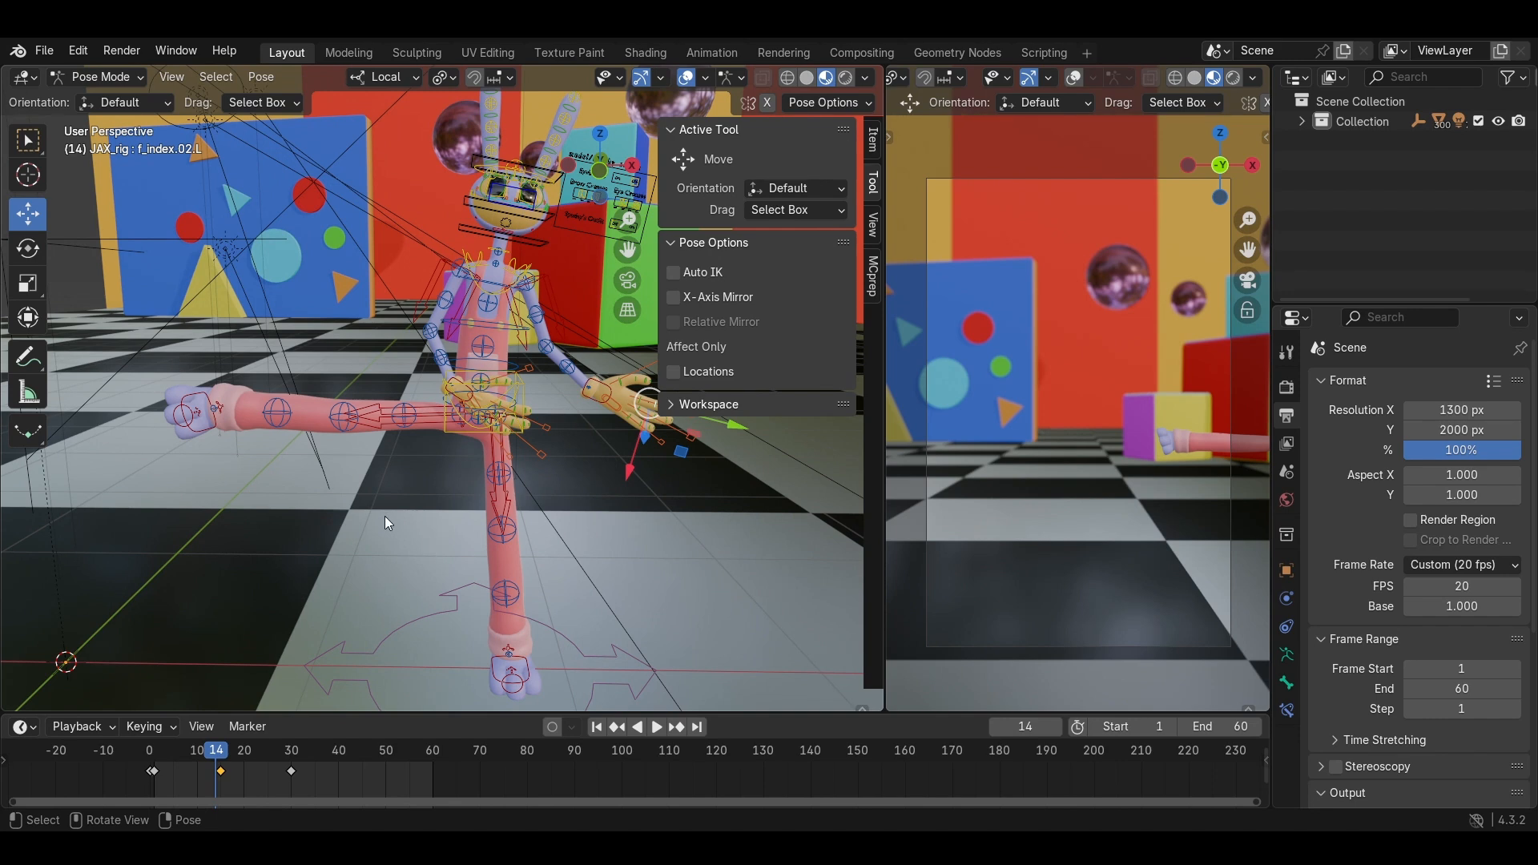
middle_click_drag(385, 516, 319, 373)
Switch to Object Mode, select the empty beside the character, and go to frame 40.
left_click(108, 77)
left_click(116, 123)
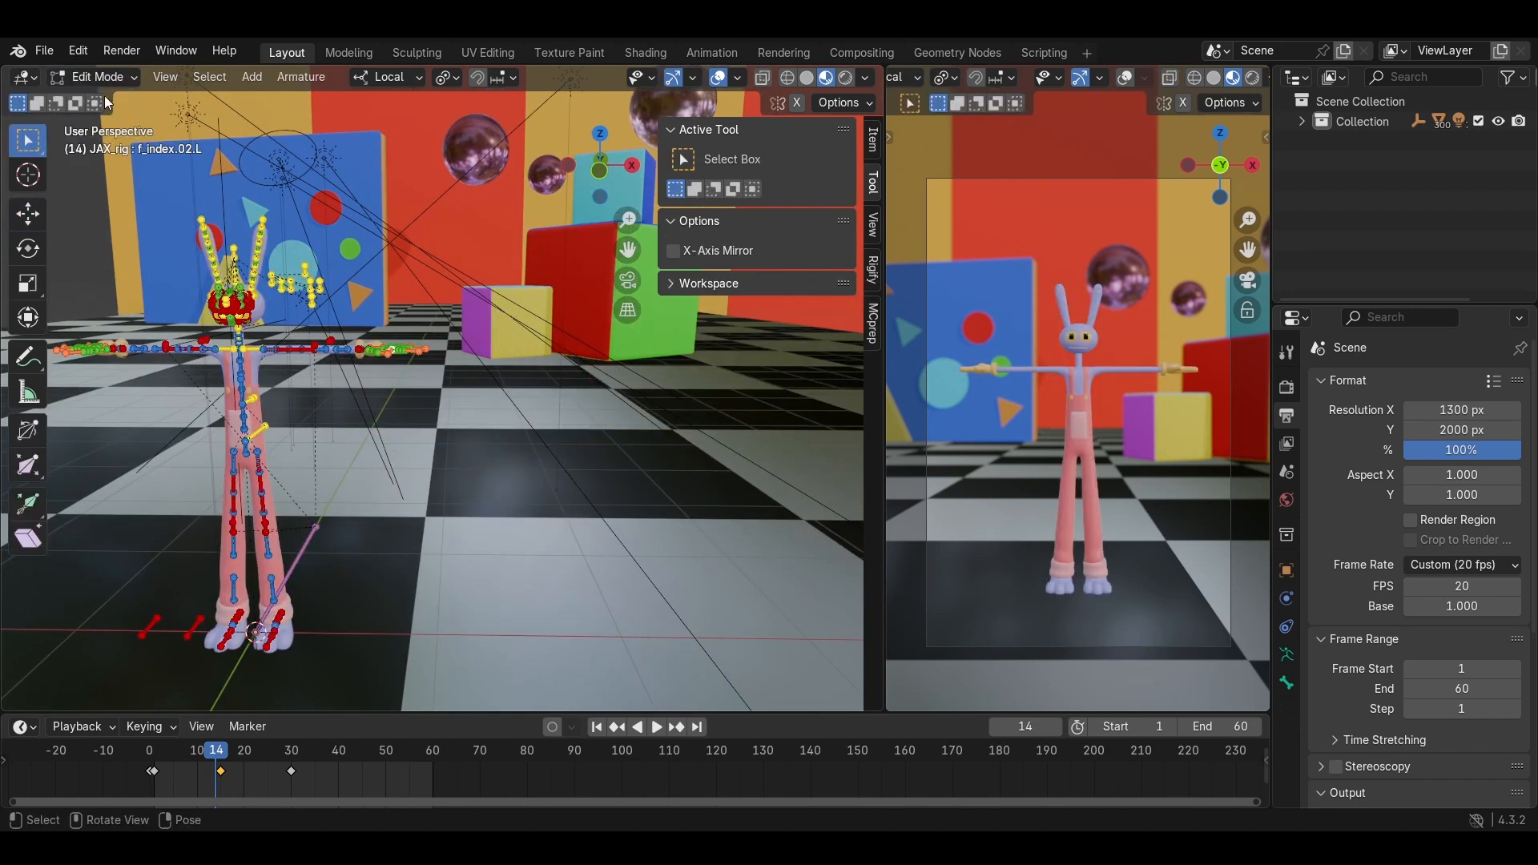
left_click(100, 77)
left_click(104, 100)
middle_click_drag(208, 256, 285, 325)
left_click(288, 327)
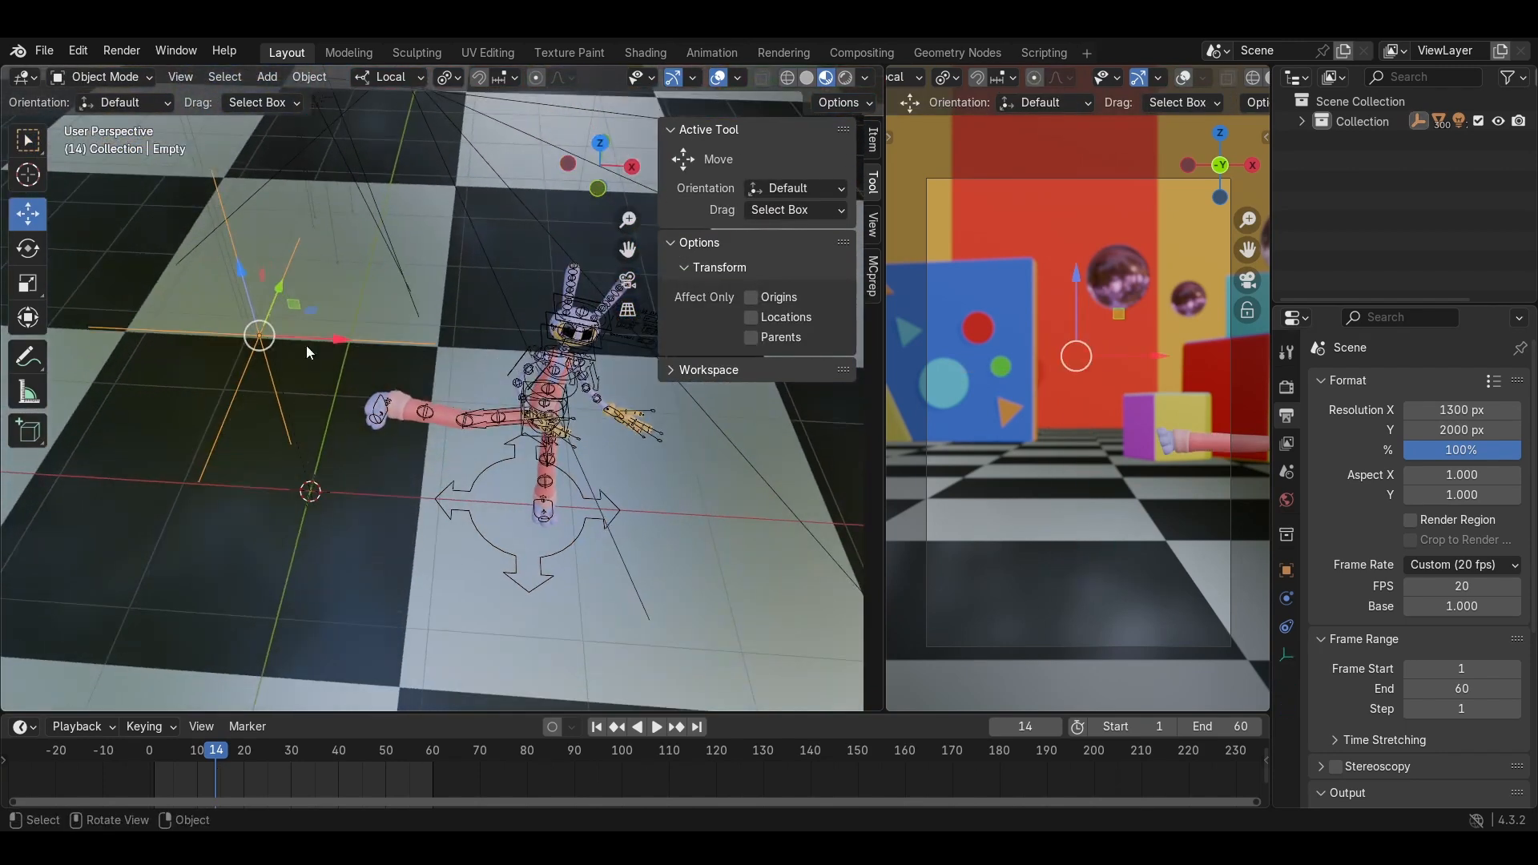
left_click_drag(223, 754, 338, 761)
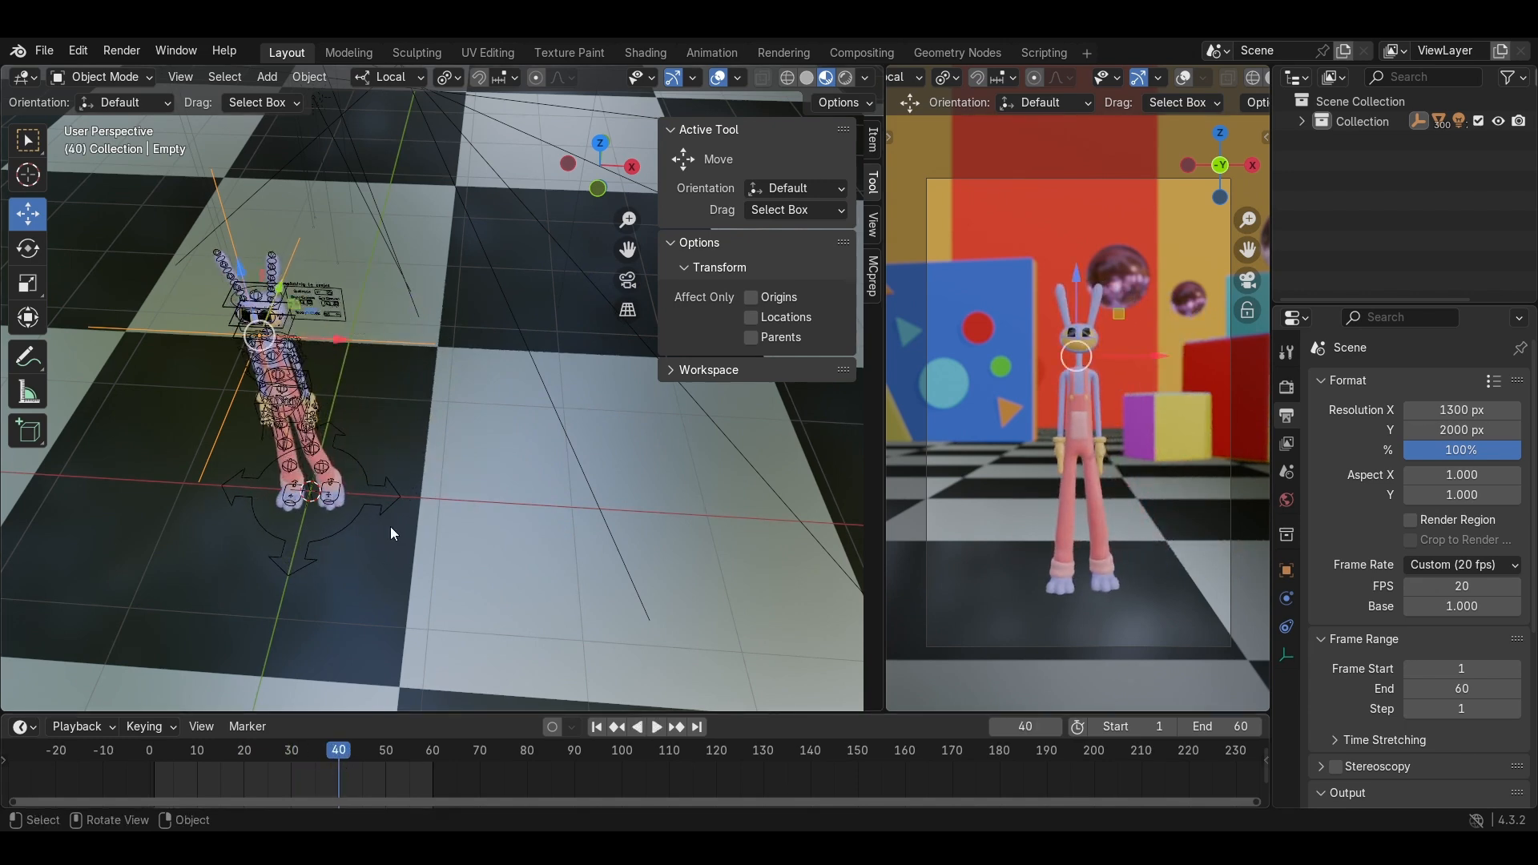
Keyframe the empty at frame 40, and at frame 1 move it sideways toward the character and keyframe that position.
key("i")
key("space")
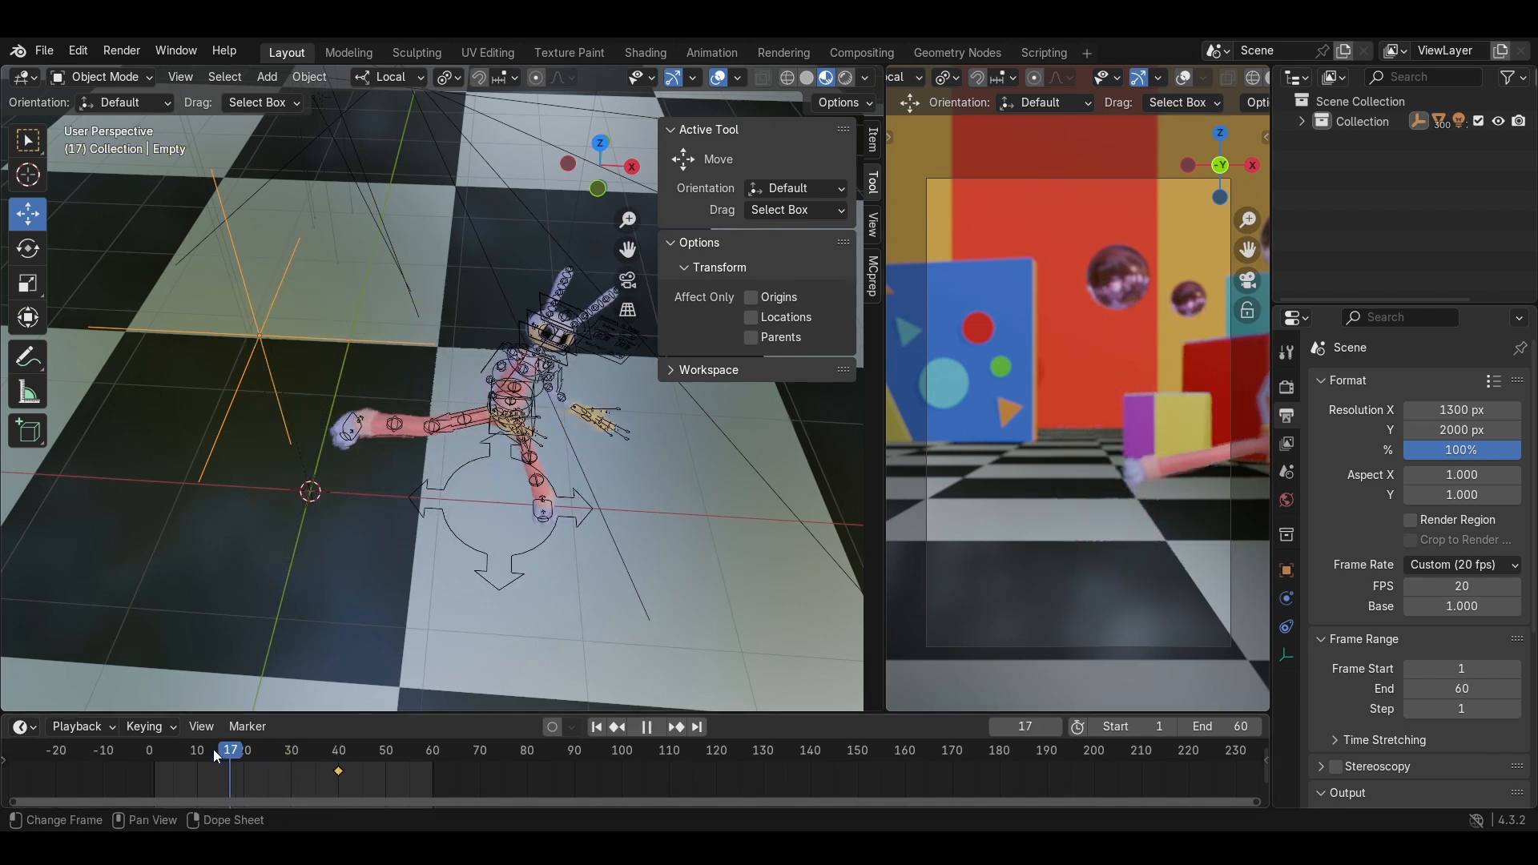
left_click_drag(186, 755, 154, 753)
key("space")
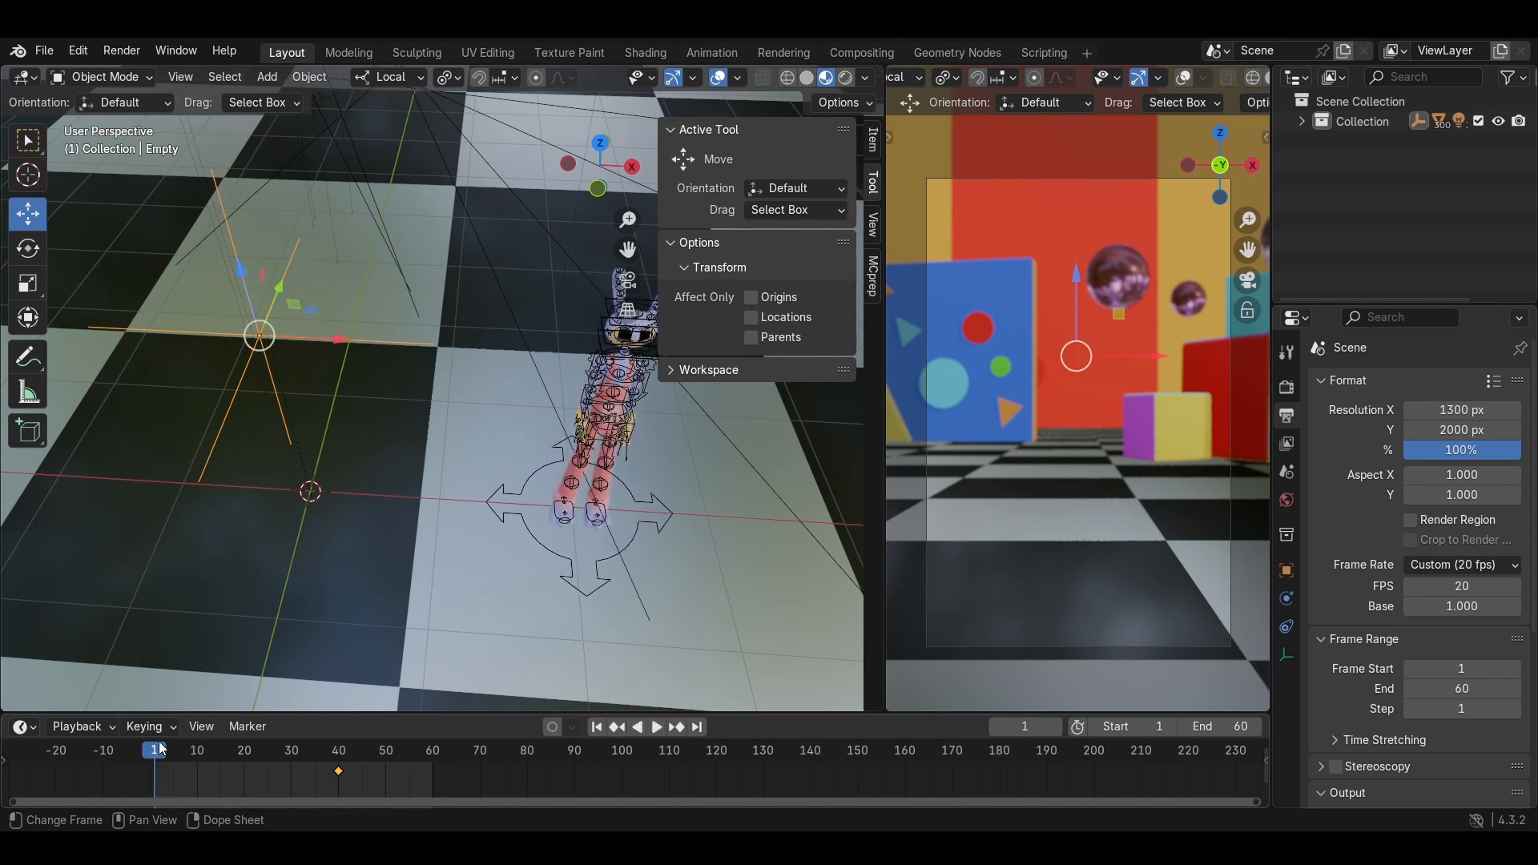
left_click_drag(325, 342, 466, 453)
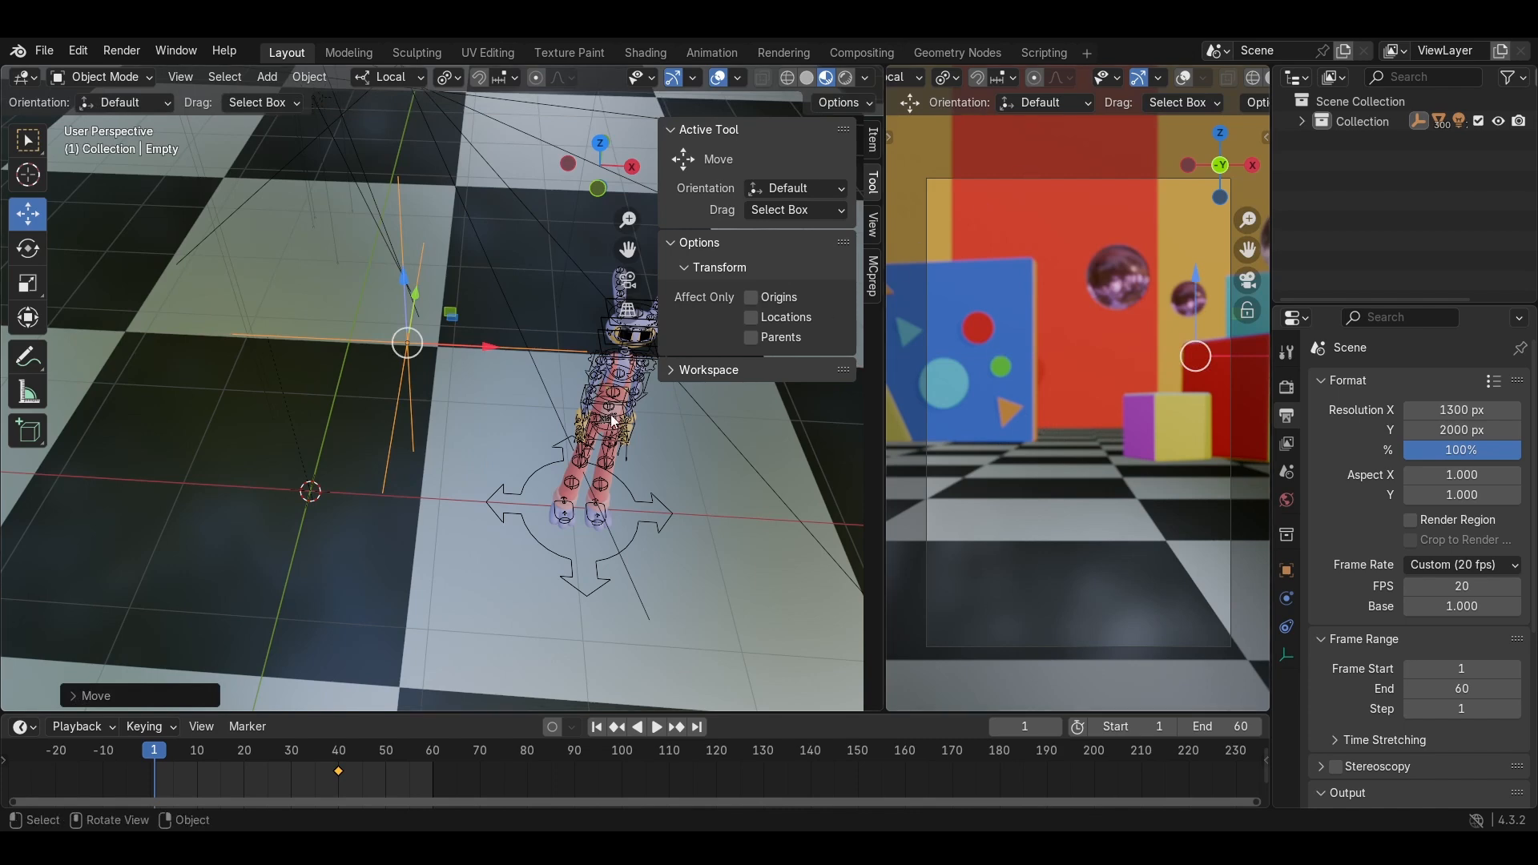
left_click_drag(477, 346, 493, 378)
key("i")
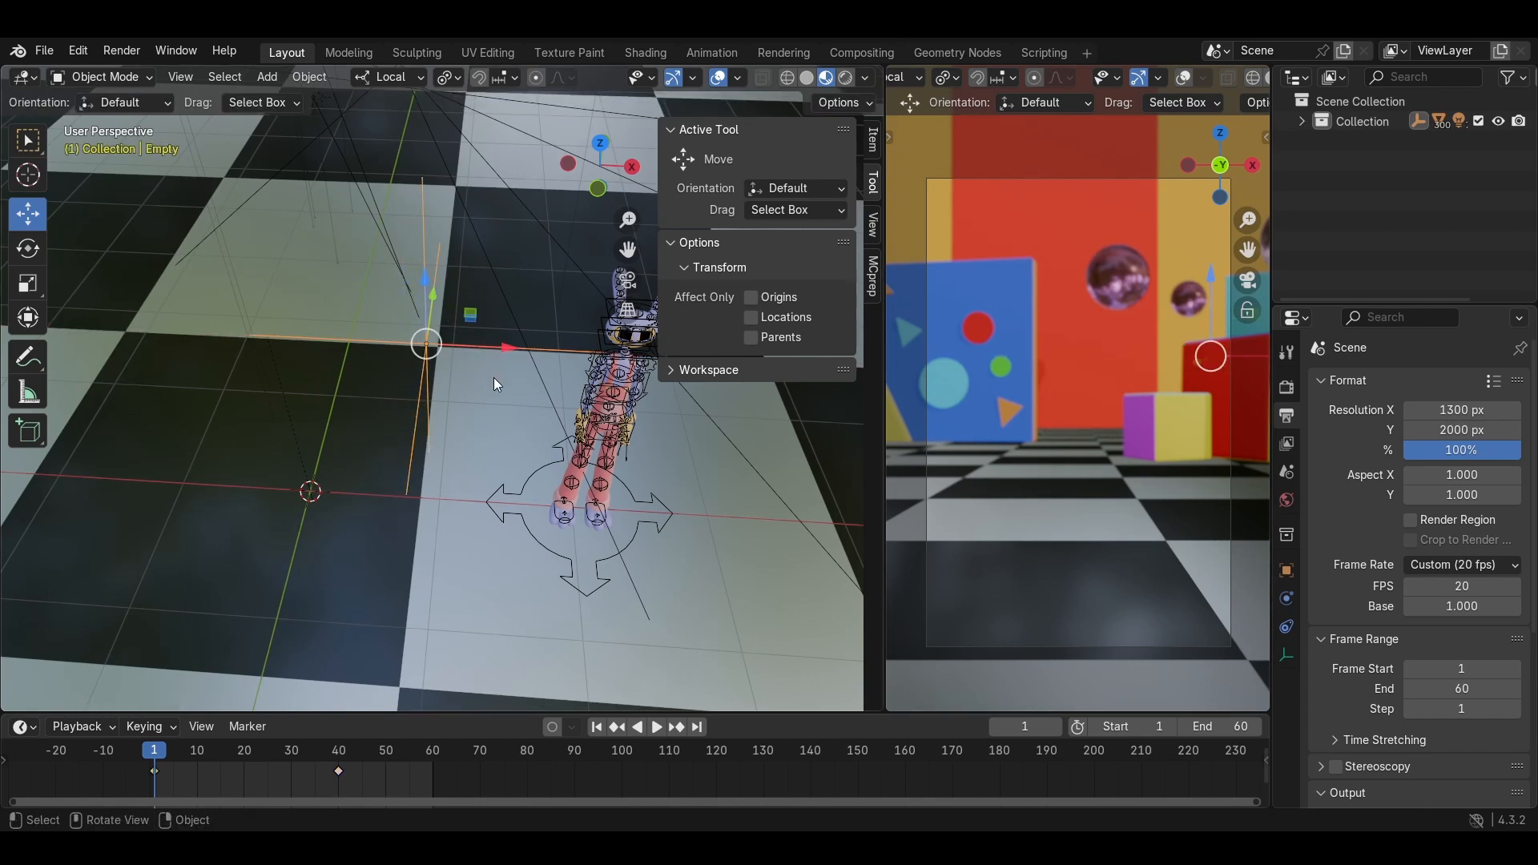
Copy the empty's frame 1 keyframe to frame 25, lower the empty there, and keyframe the new position.
key("space")
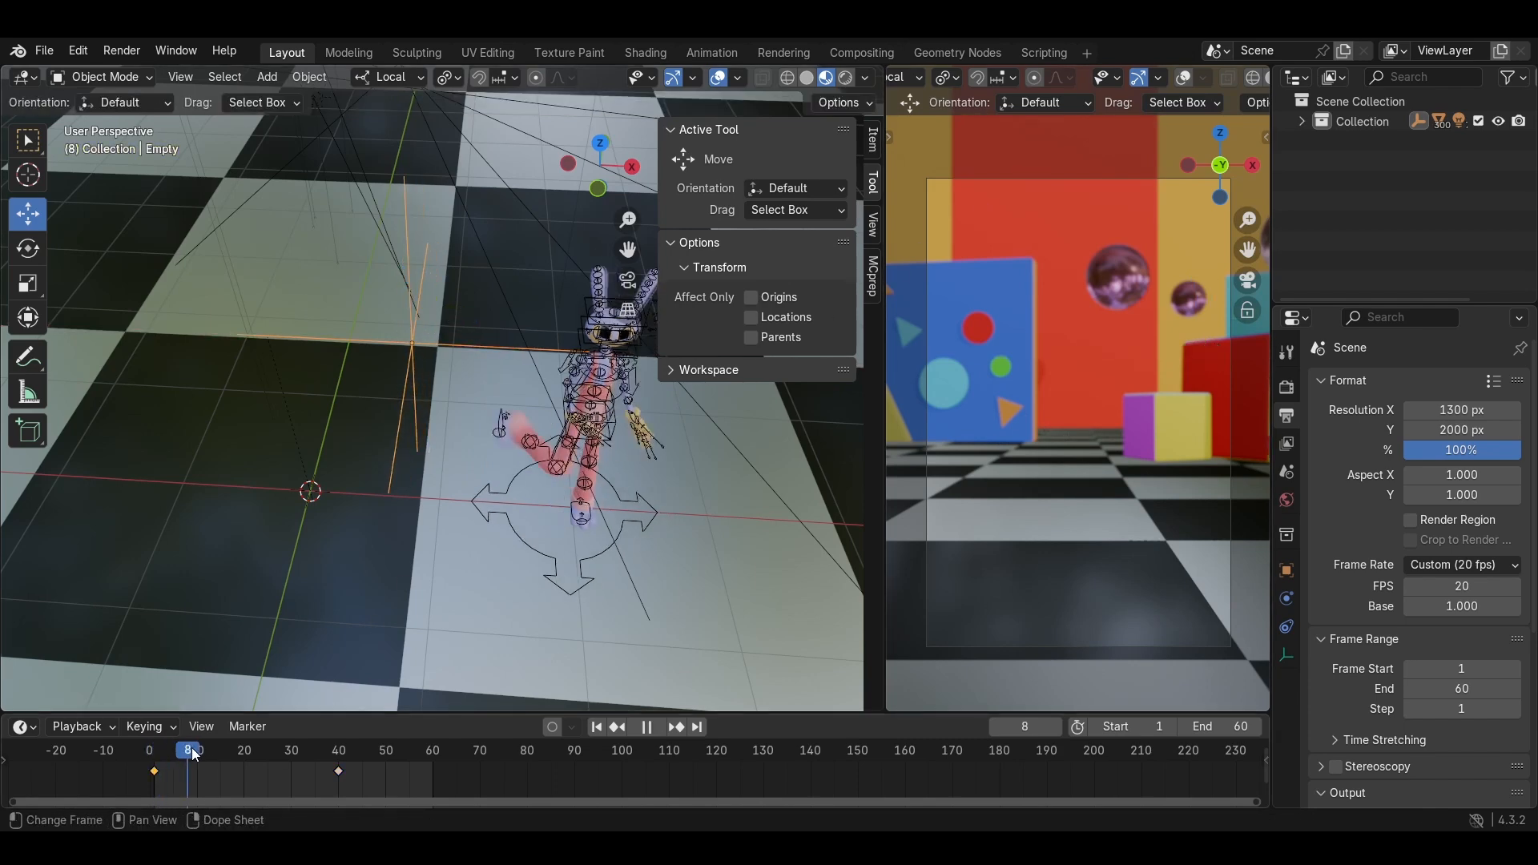
left_click_drag(212, 757, 267, 758)
key("ctrl+c")
key("ctrl+v")
middle_click_drag(421, 381, 421, 282)
left_click_drag(426, 278, 426, 324)
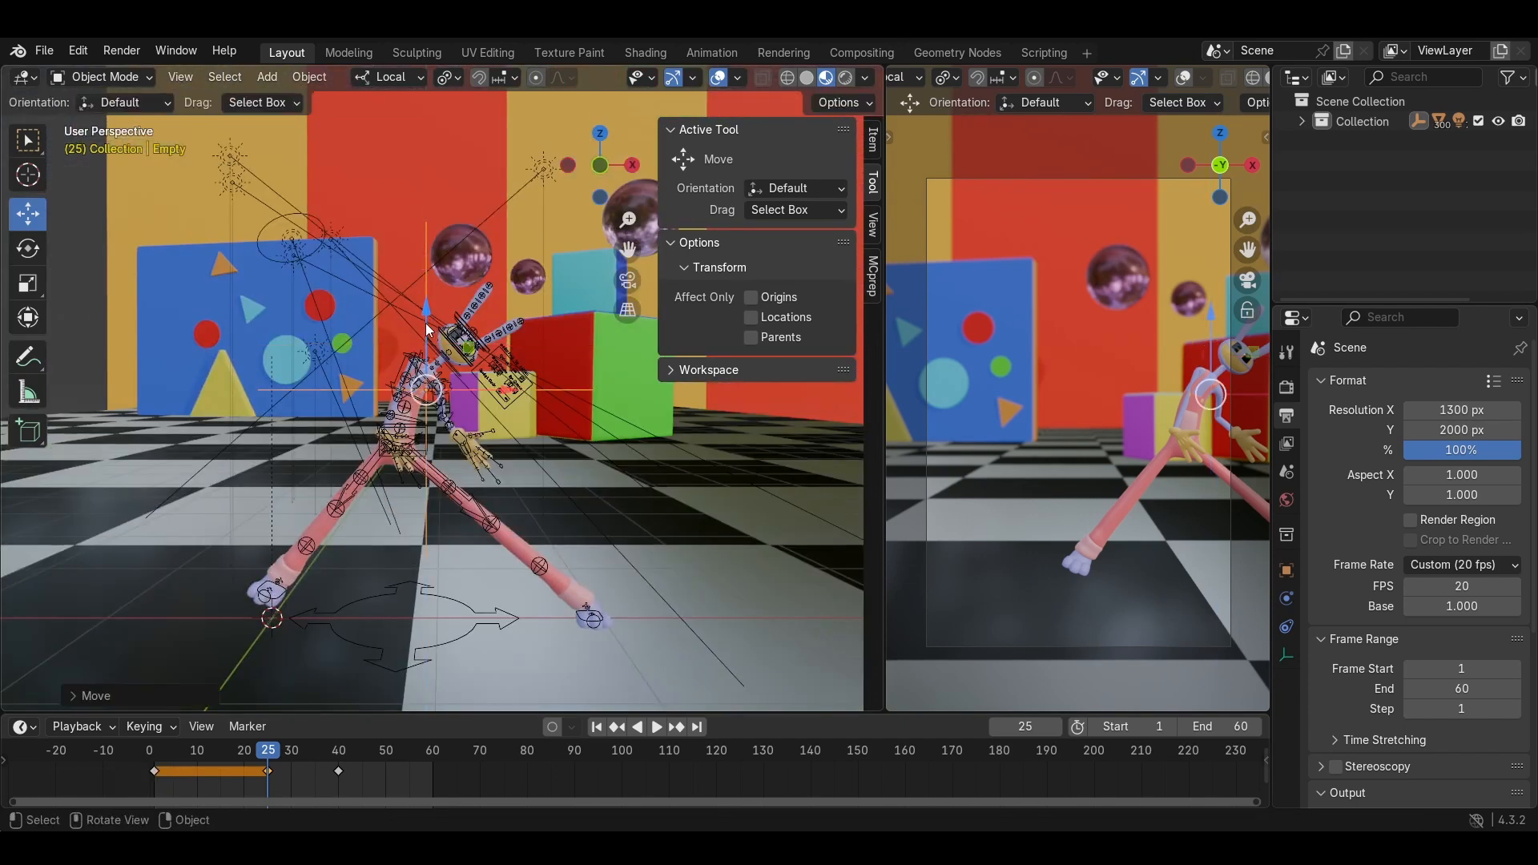
key("i")
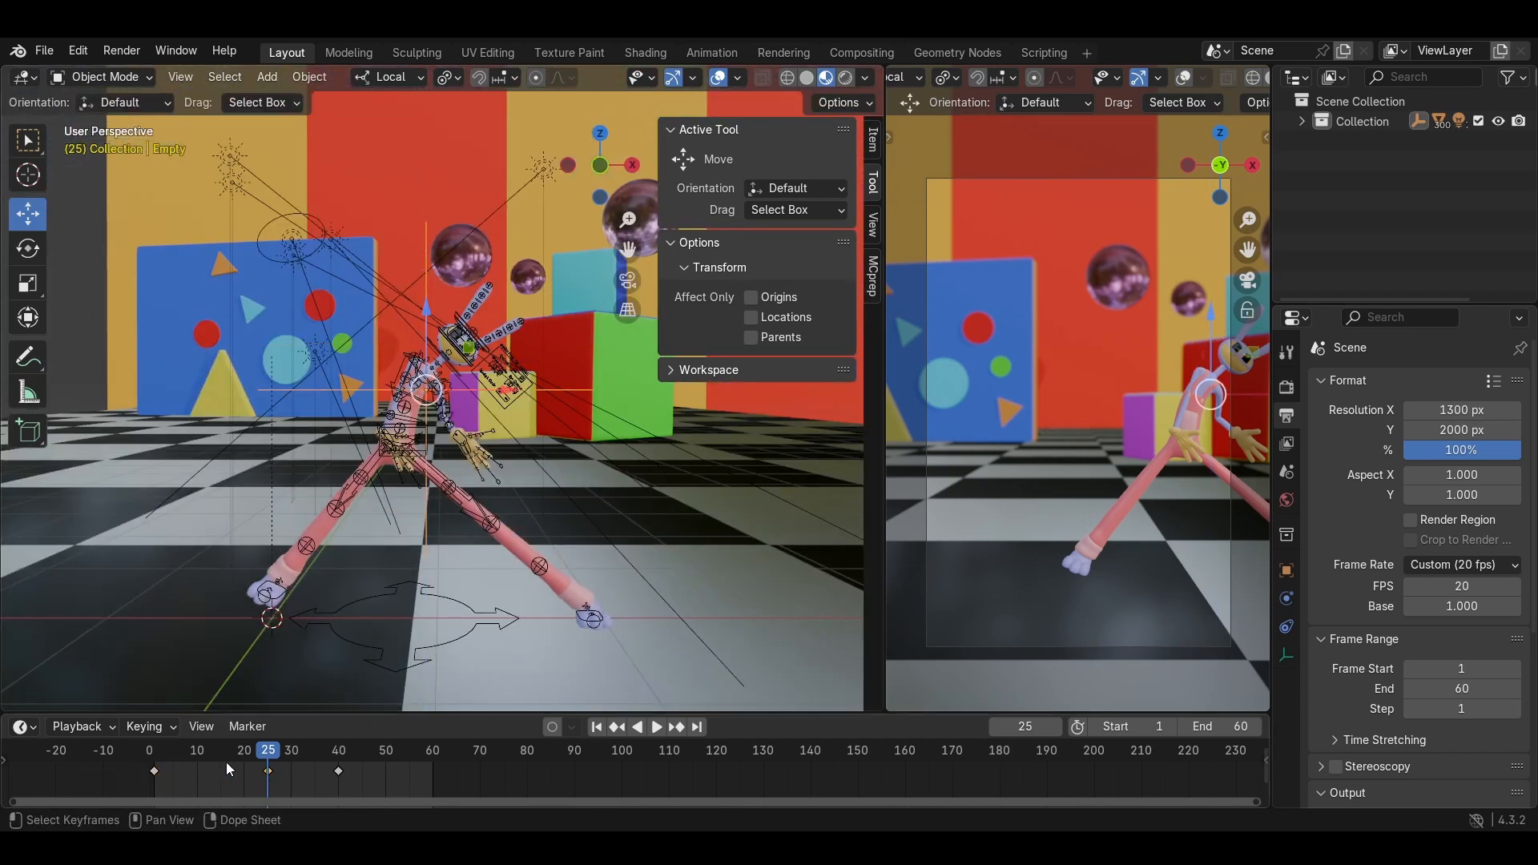
Paste the empty's lowered position keyframe at frame 1 and review the motion through to frame 40.
left_click_drag(163, 753, 155, 751)
key("ctrl+v")
left_click_drag(249, 748, 273, 747)
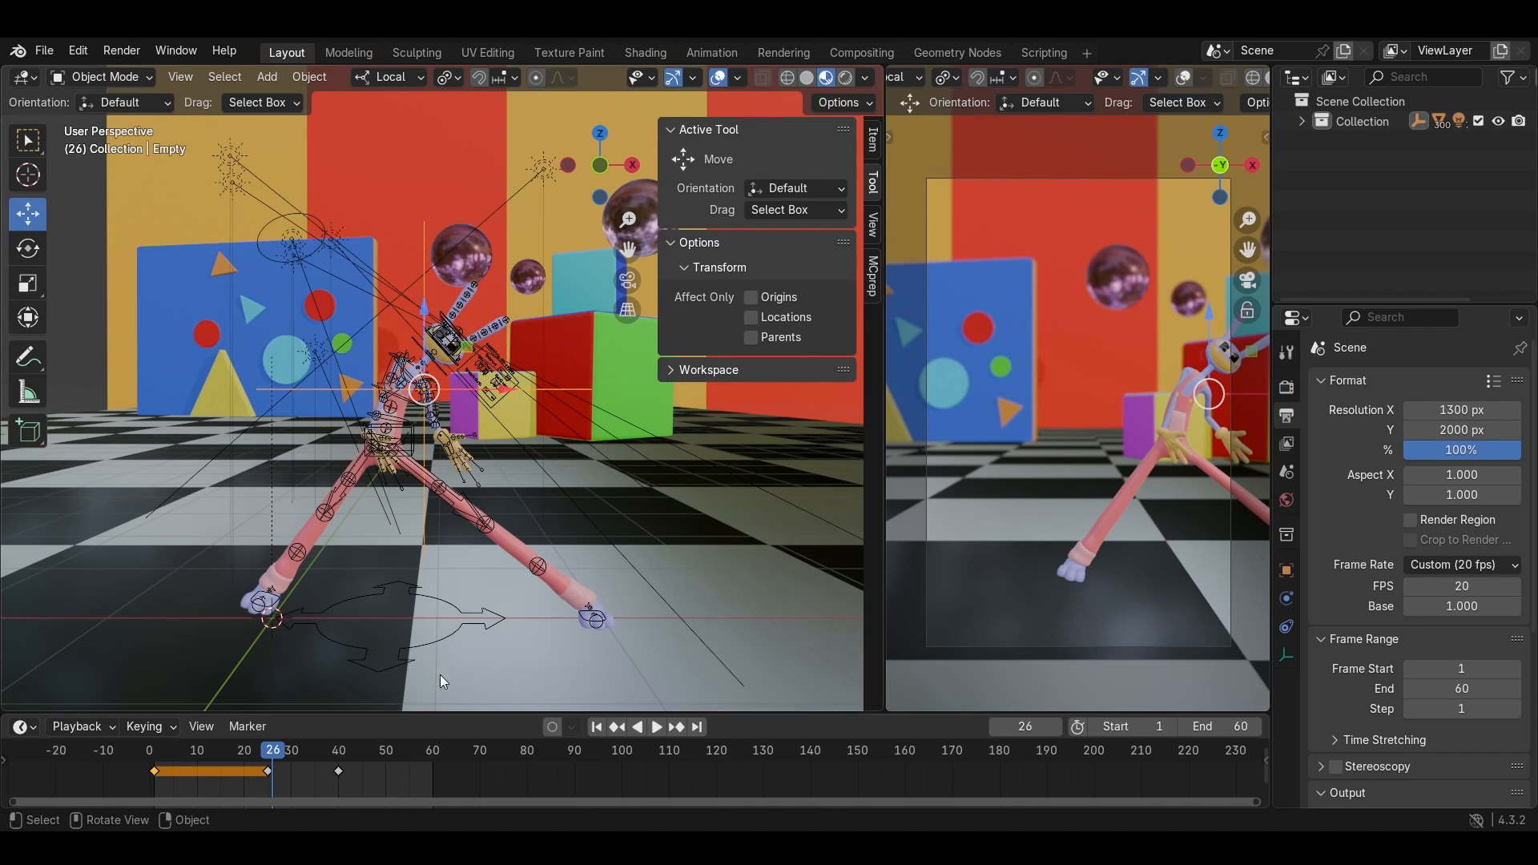
key("space")
left_click_drag(310, 759, 338, 767)
middle_click_drag(305, 397, 453, 387, "shift")
scroll(455, 394, "up", 4)
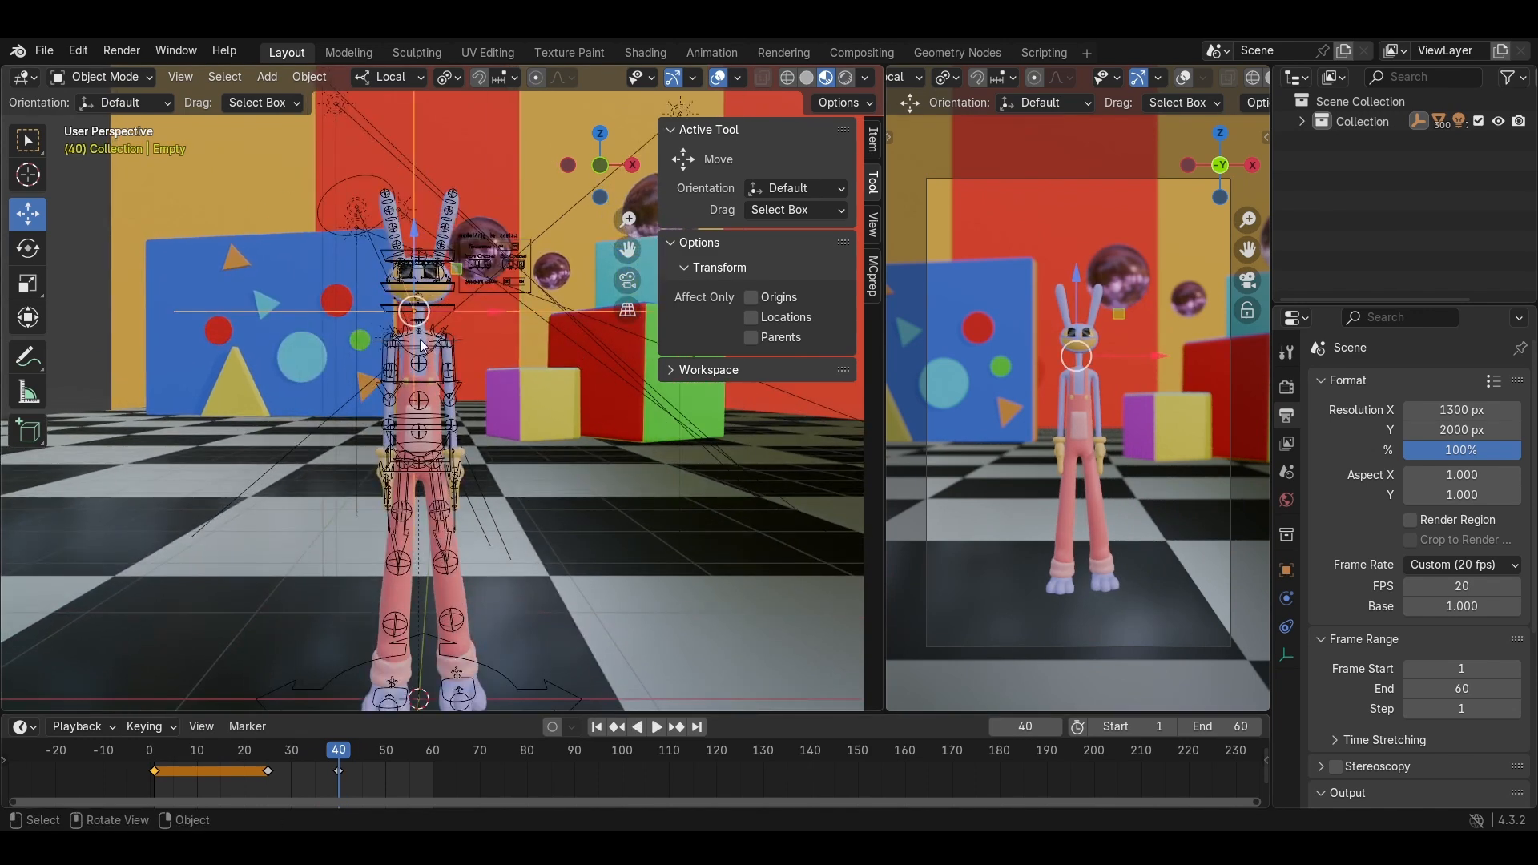
Select the rabbit's rig, switch it to Pose Mode, and go to frame 30 to work on the hands.
left_click(443, 324)
left_click(100, 77)
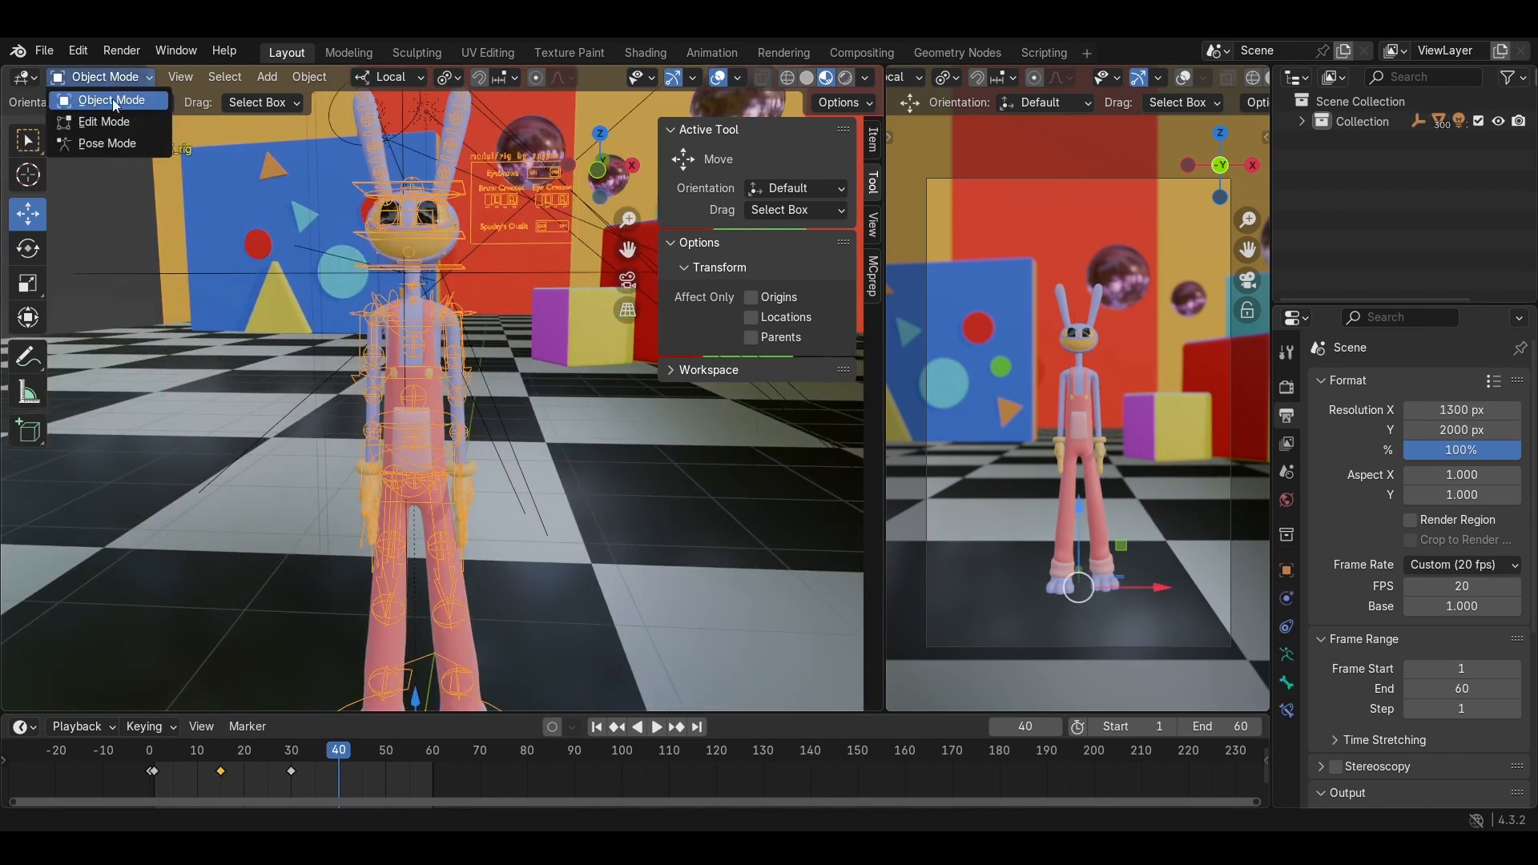
left_click(89, 144)
scroll(363, 262, "up", 3)
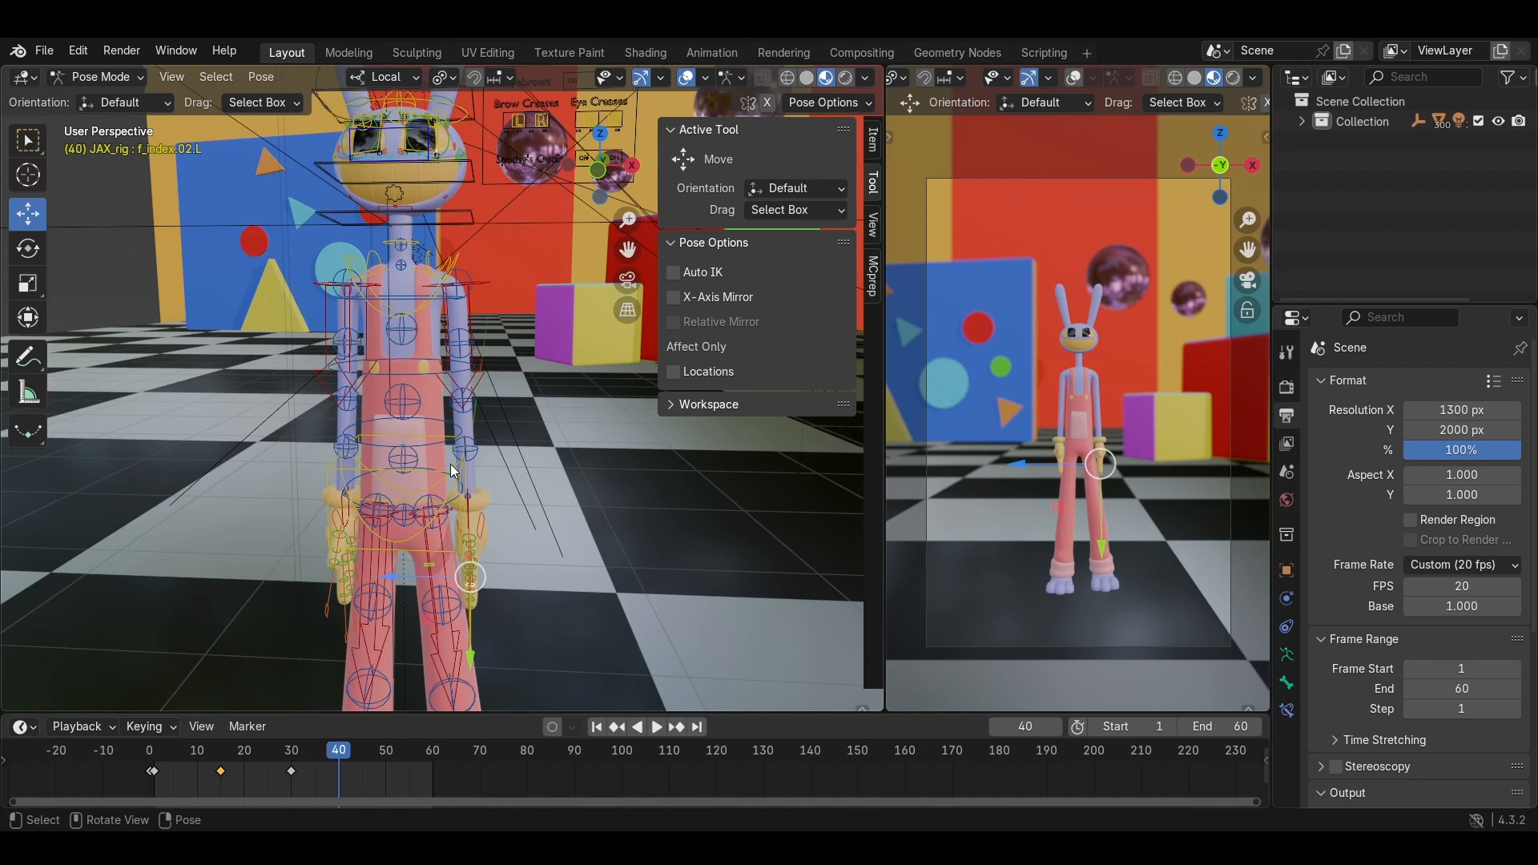
scroll(453, 471, "down", 2)
scroll(460, 454, "up", 5)
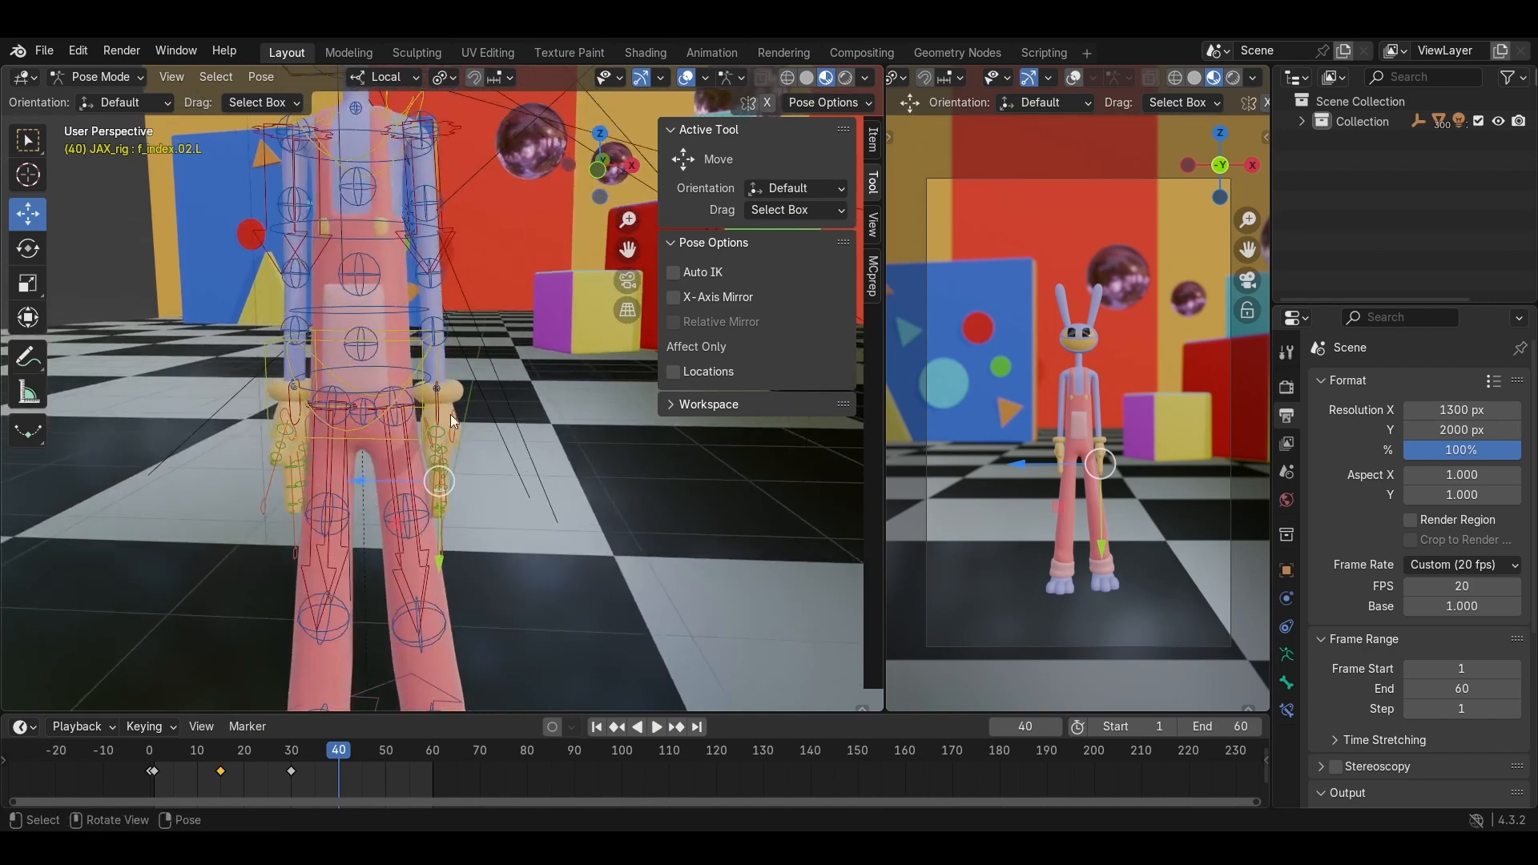
scroll(450, 415, "down", 3)
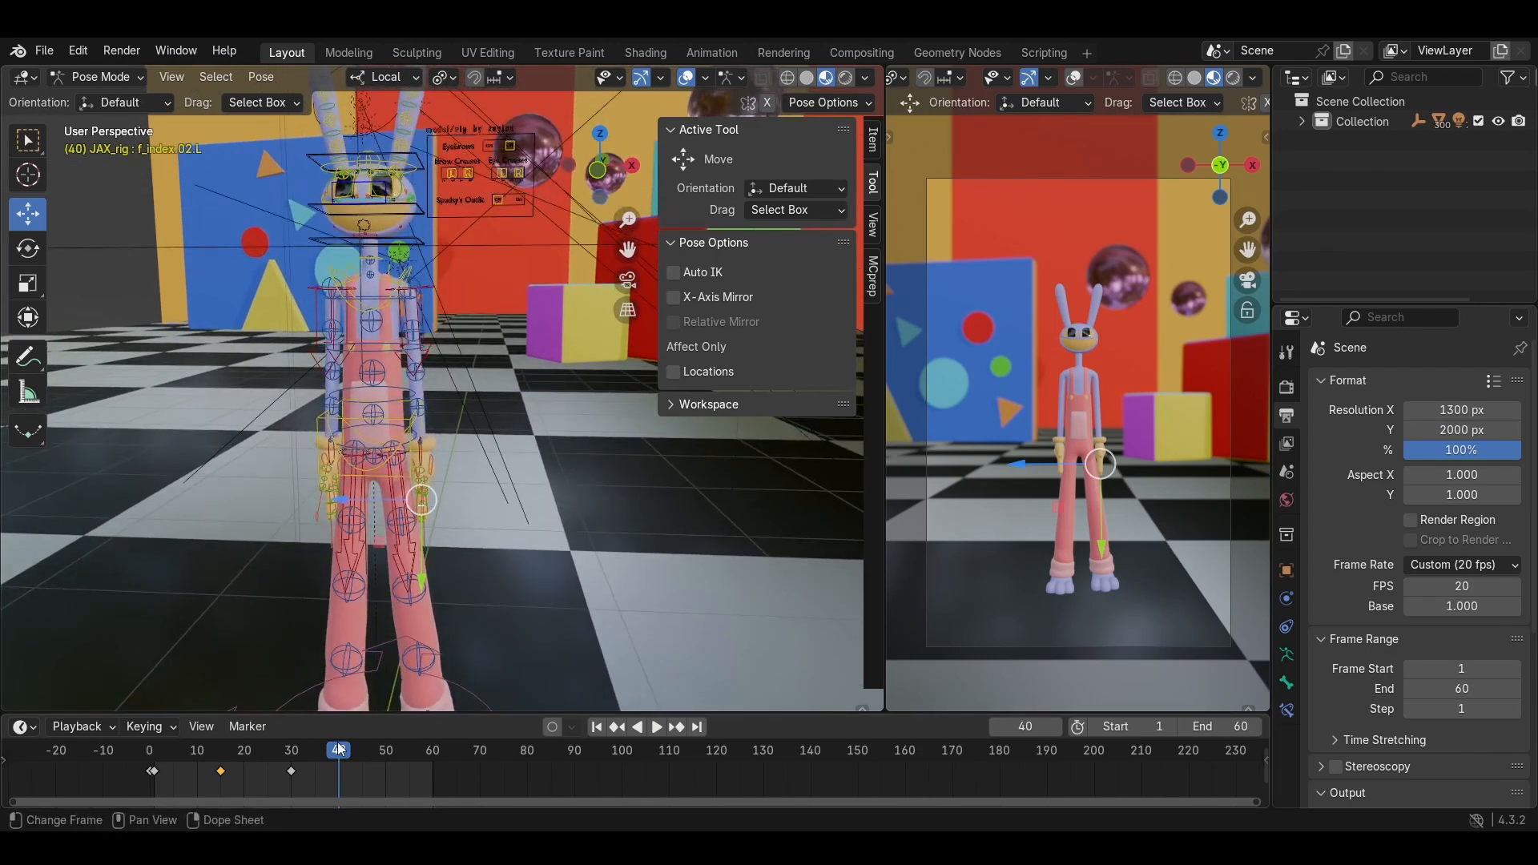
left_click_drag(339, 749, 261, 751)
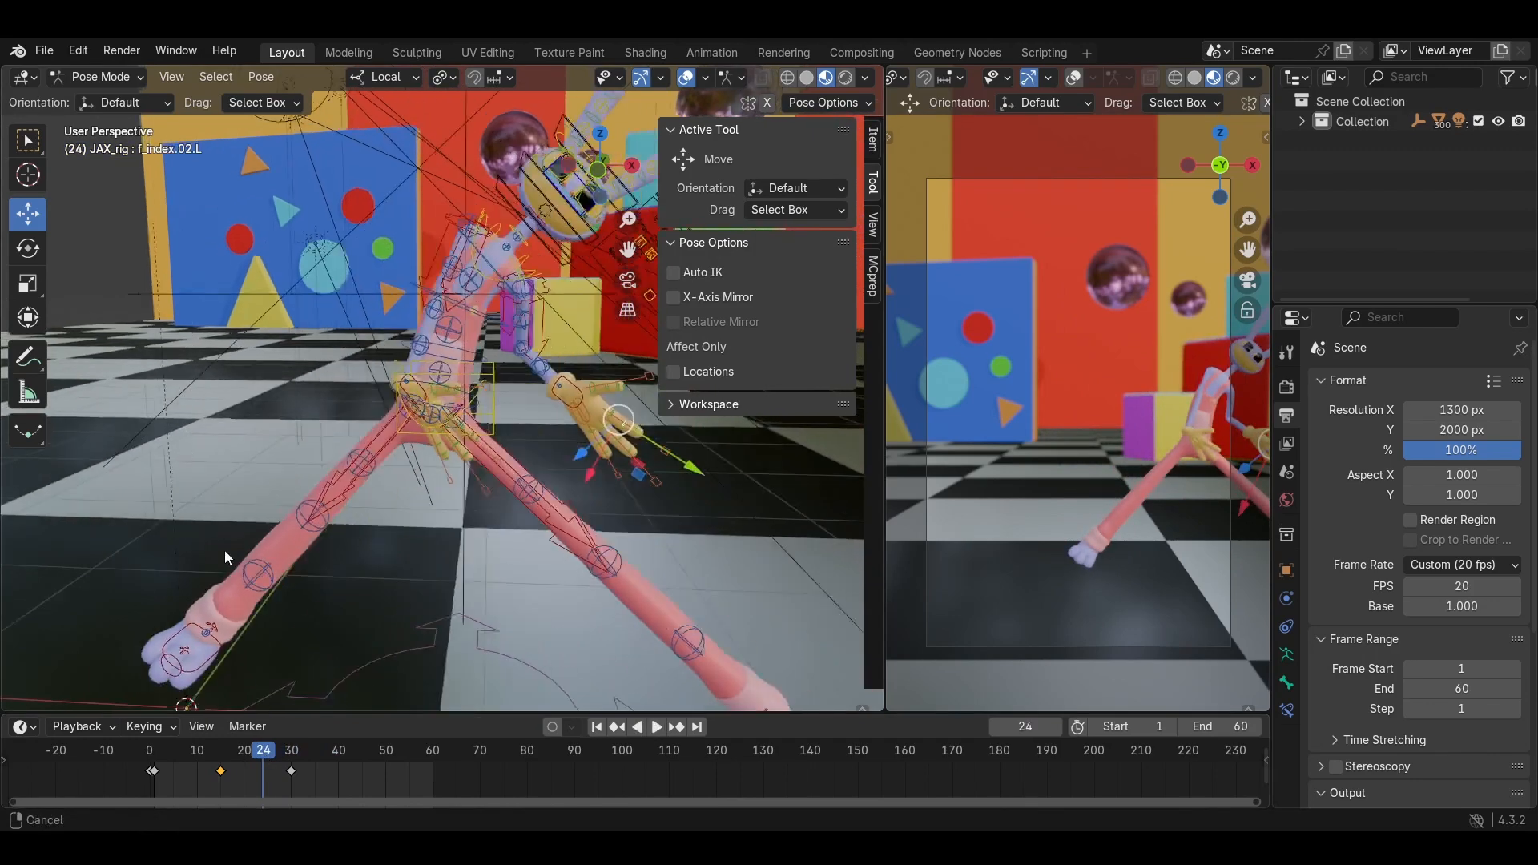
scroll(318, 541, "up", 3)
scroll(344, 549, "up", 2)
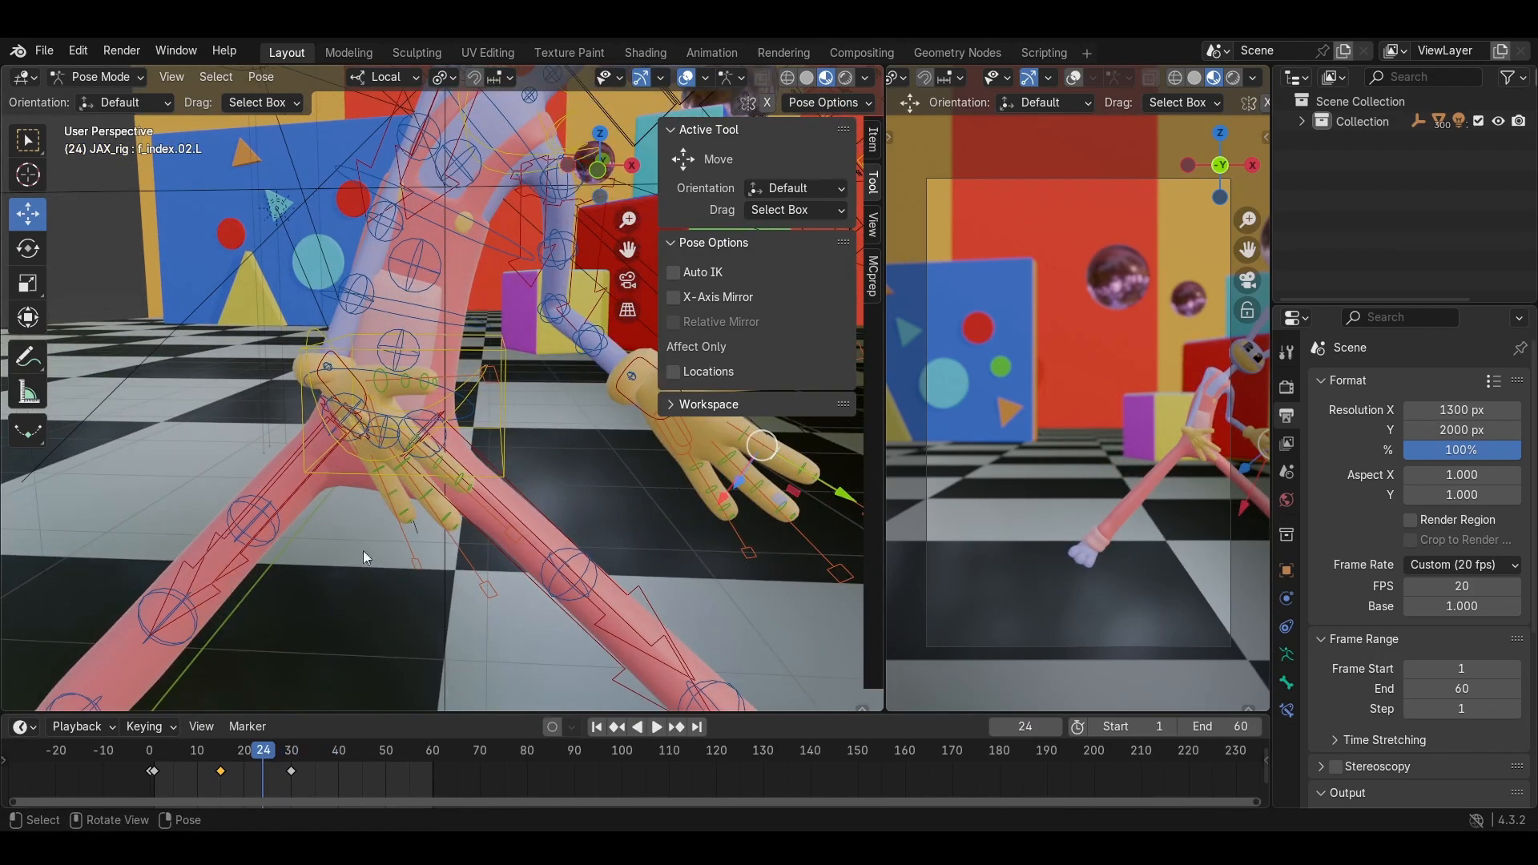
left_click(288, 751)
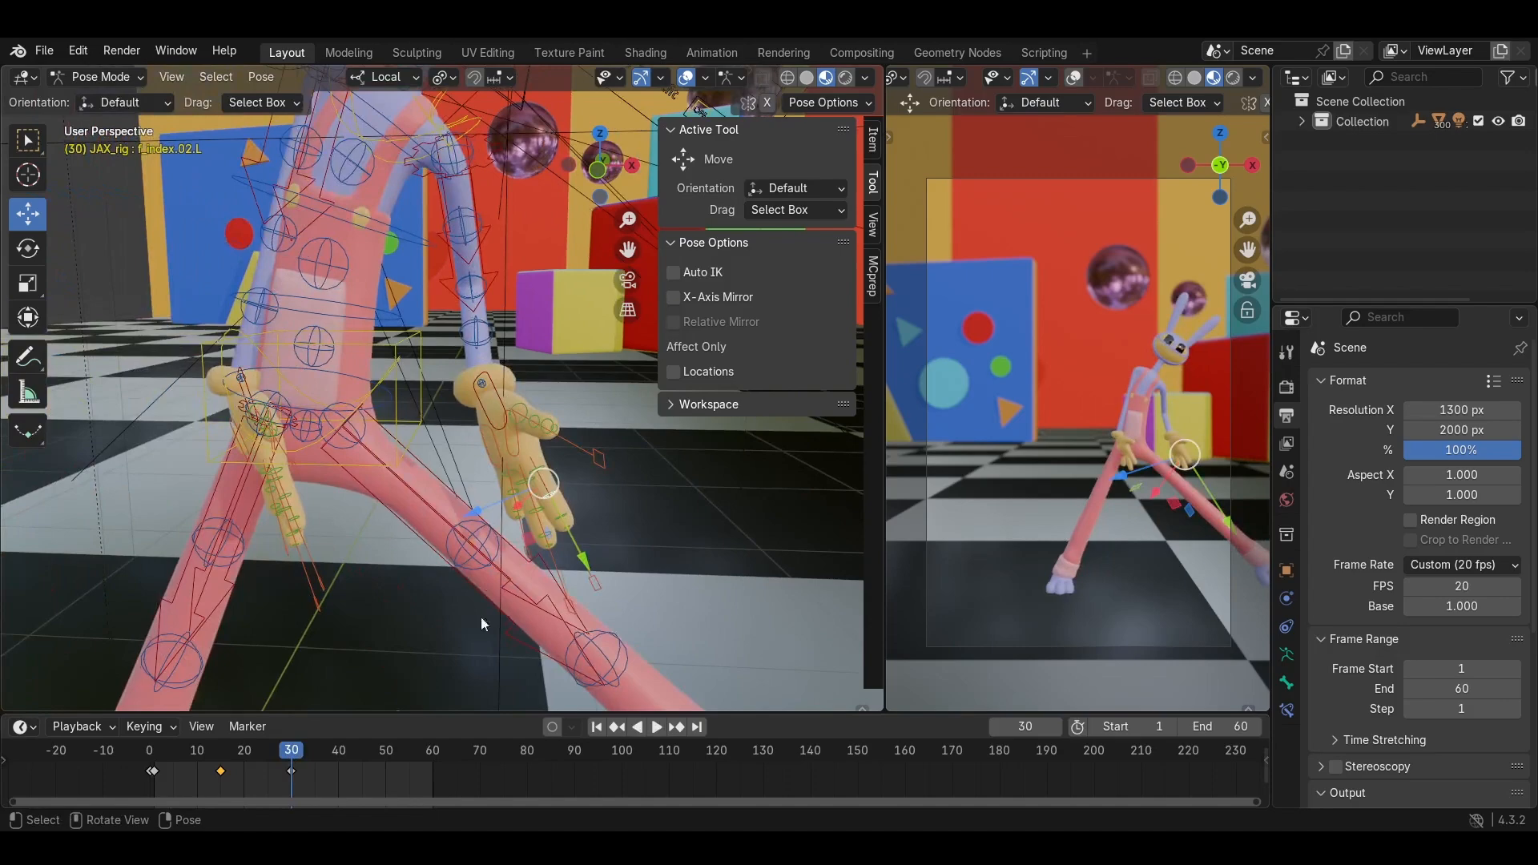
Move the right hand outward from the hip at frame 30 and rotate it in line with the forearm.
middle_click_drag(480, 617, 558, 318)
left_click(460, 314)
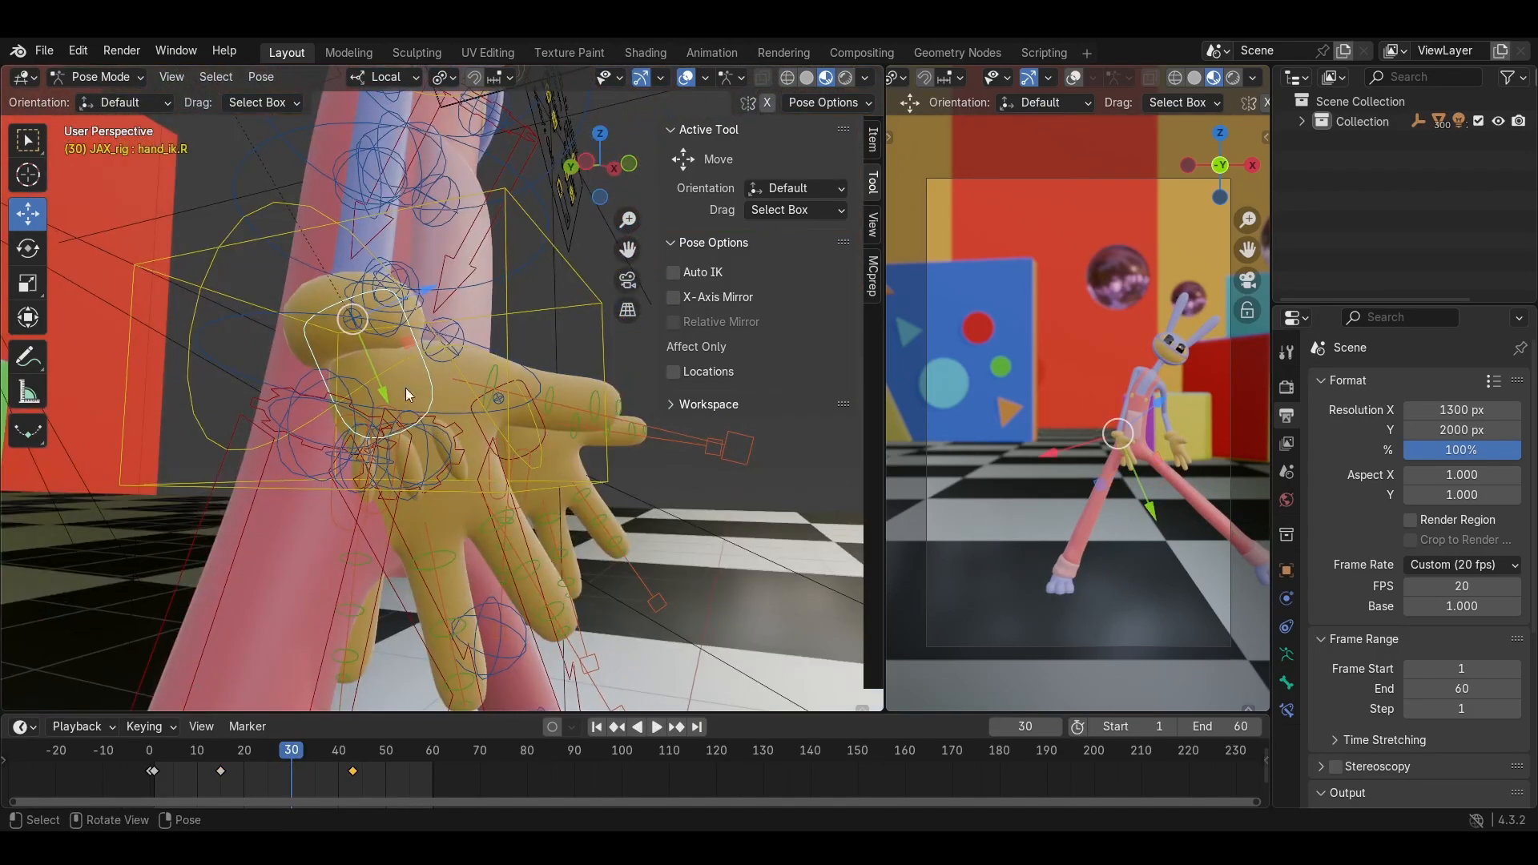
middle_click_drag(405, 388, 472, 435)
key("g")
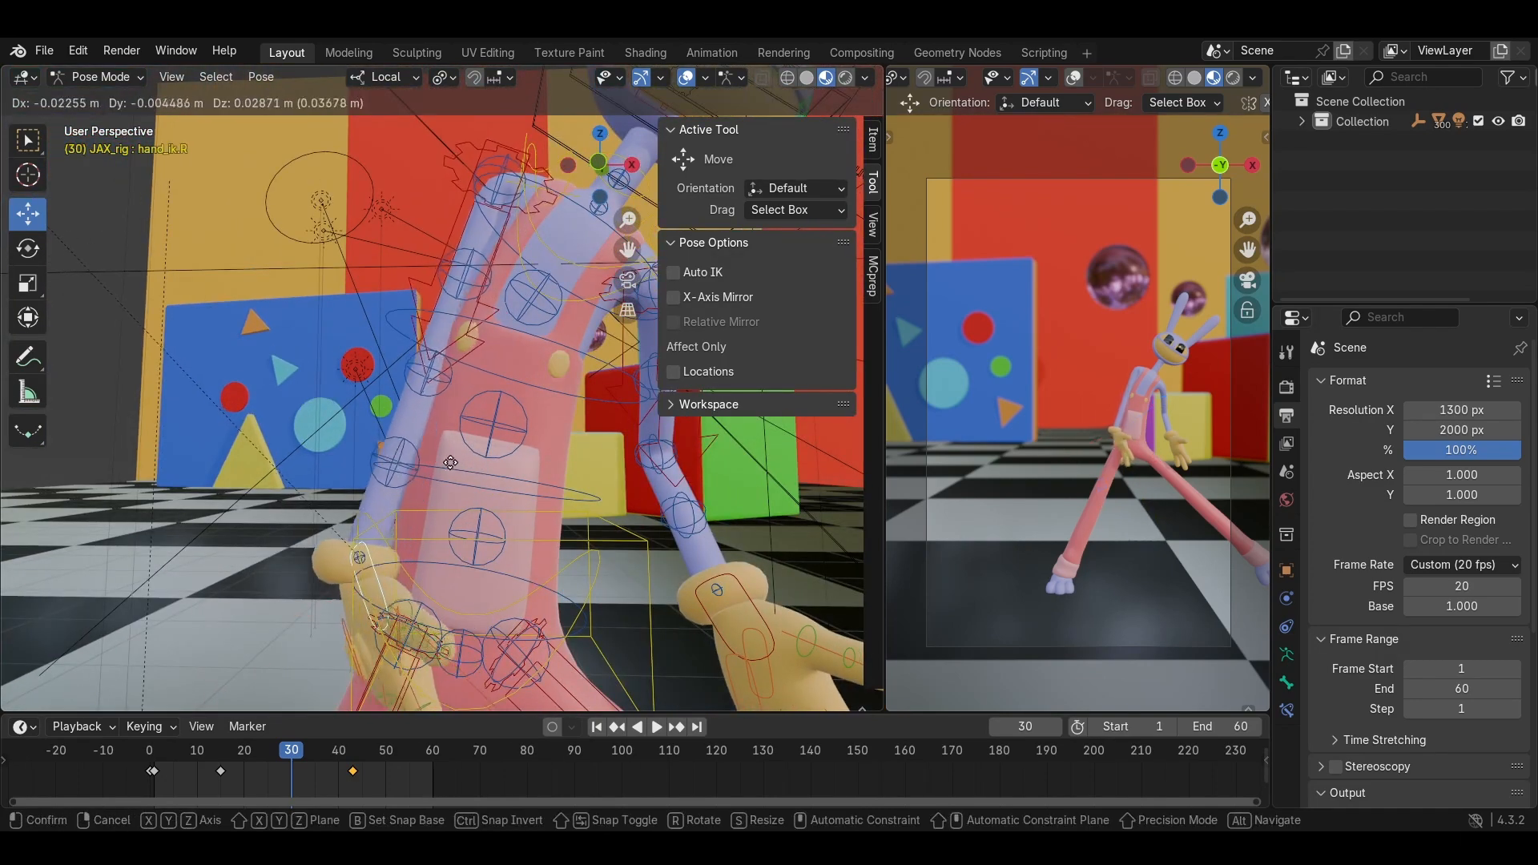
left_click(397, 418)
middle_click_drag(397, 419, 424, 418, "shift")
key("r")
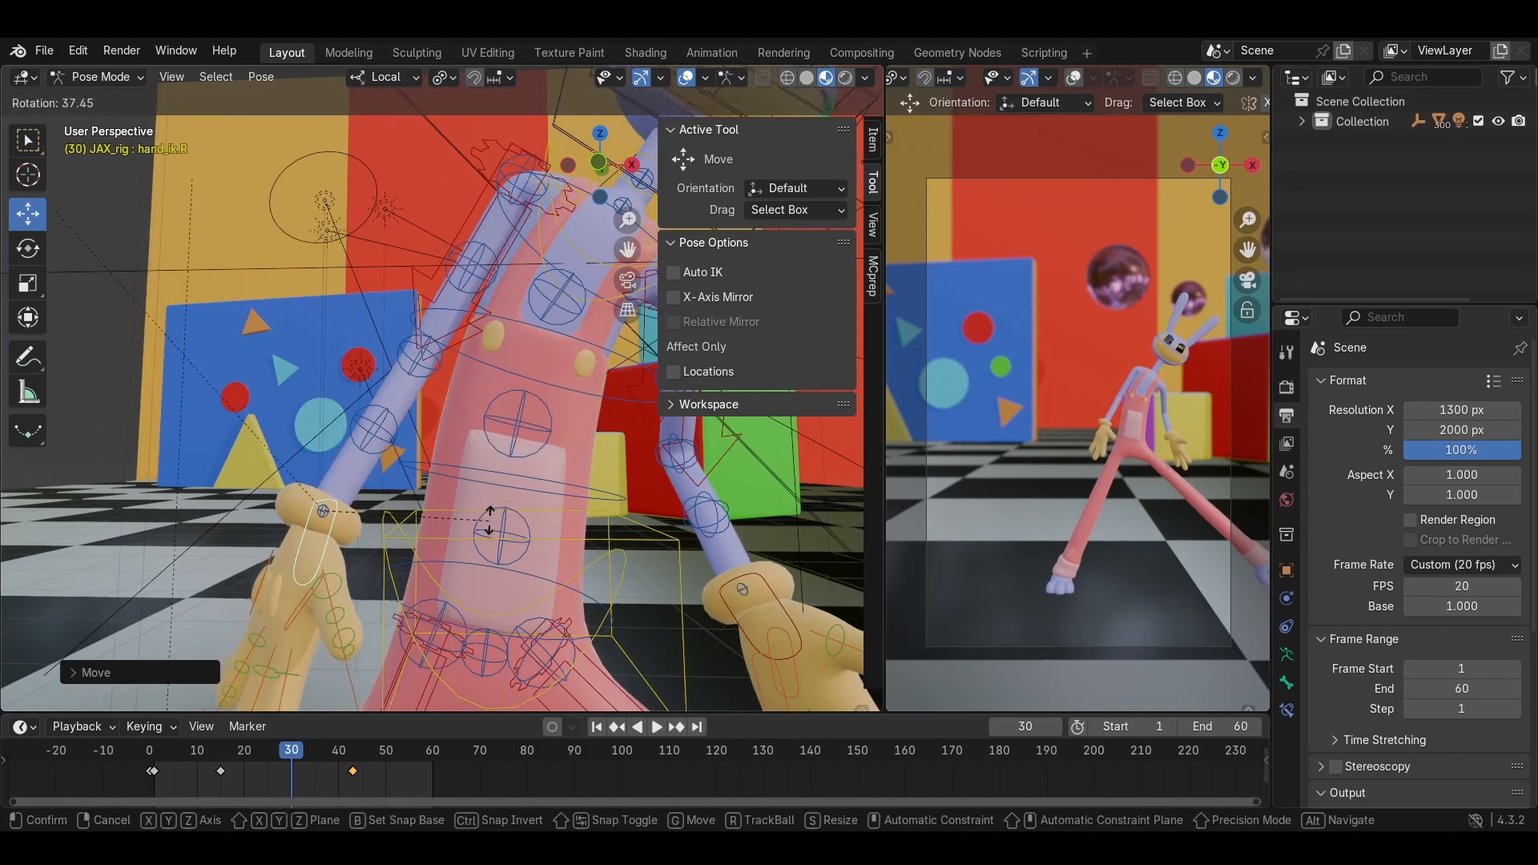
left_click(487, 495)
Select the right thumb's master control and rotate the thumb at frame 30.
middle_click_drag(408, 513, 545, 416, "shift")
left_click(525, 502)
middle_click_drag(515, 512, 566, 447)
key("r")
left_click(515, 517)
middle_click_drag(514, 514, 550, 439, "shift")
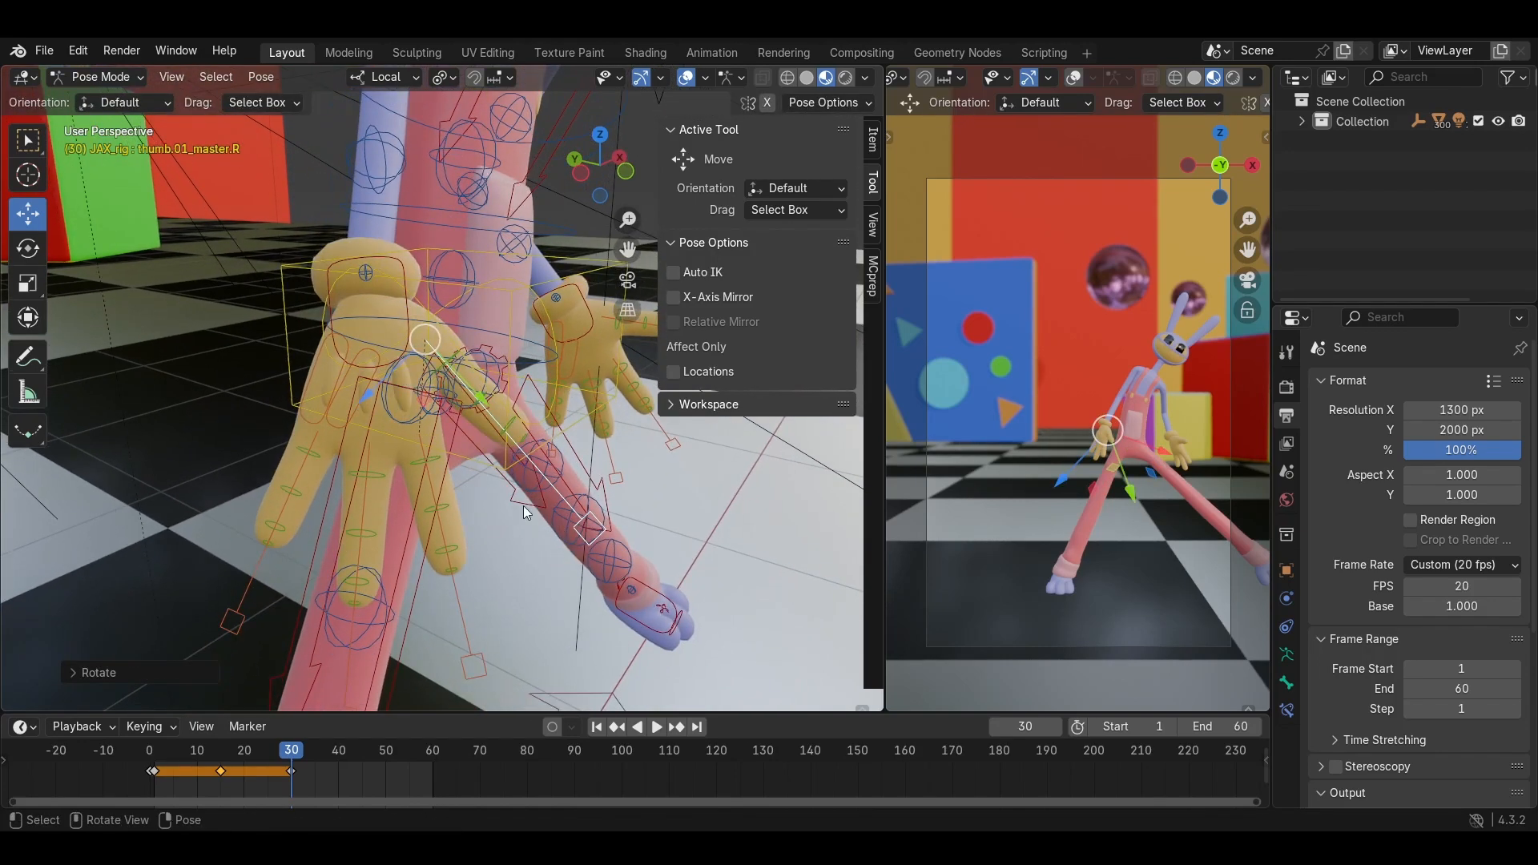
key("s")
right_click(500, 540)
middle_click_drag(499, 545, 515, 515, "shift")
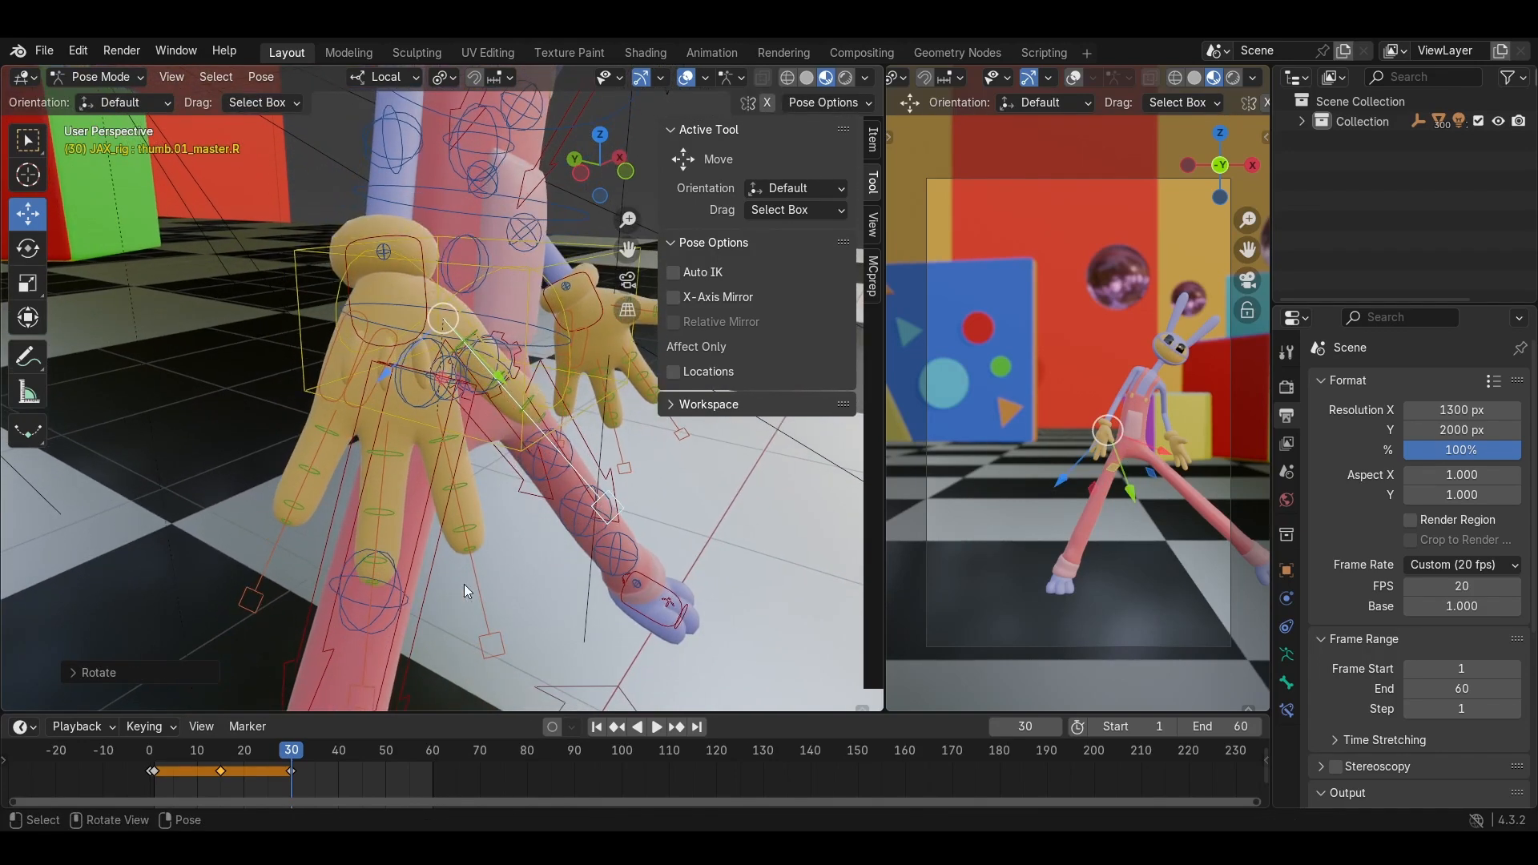
Rotate the right hand's index finger and outermost finger to reduce the spread between the fingers.
left_click(464, 584)
middle_click_drag(421, 568, 440, 550, "shift")
key("r")
left_click(508, 491)
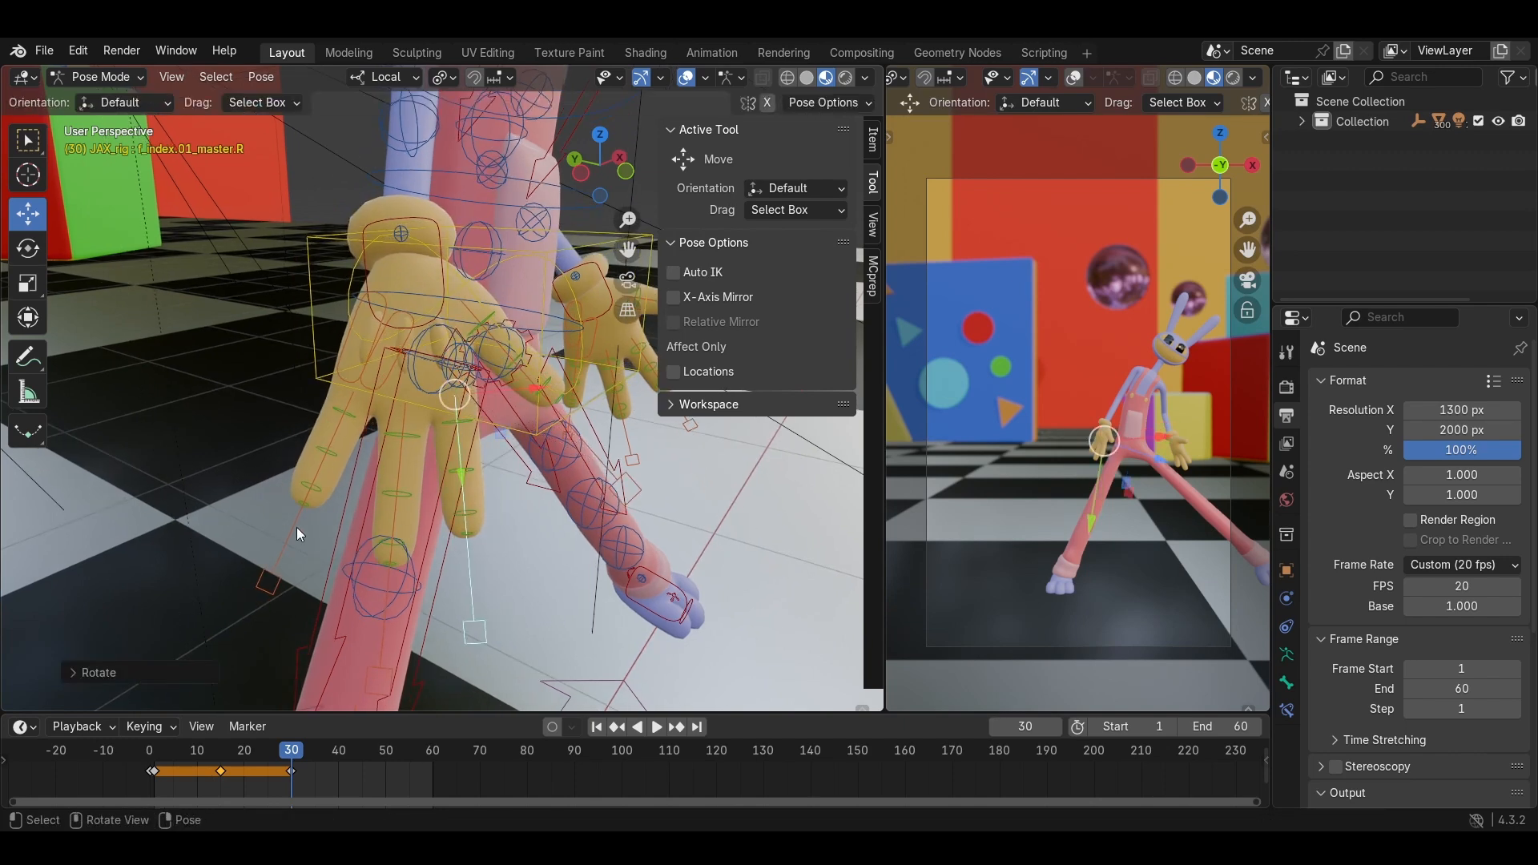
left_click(296, 527)
key("r")
left_click(555, 396)
Rotate the right thumb's master control again and bend the thumb's second joint.
left_click(581, 415)
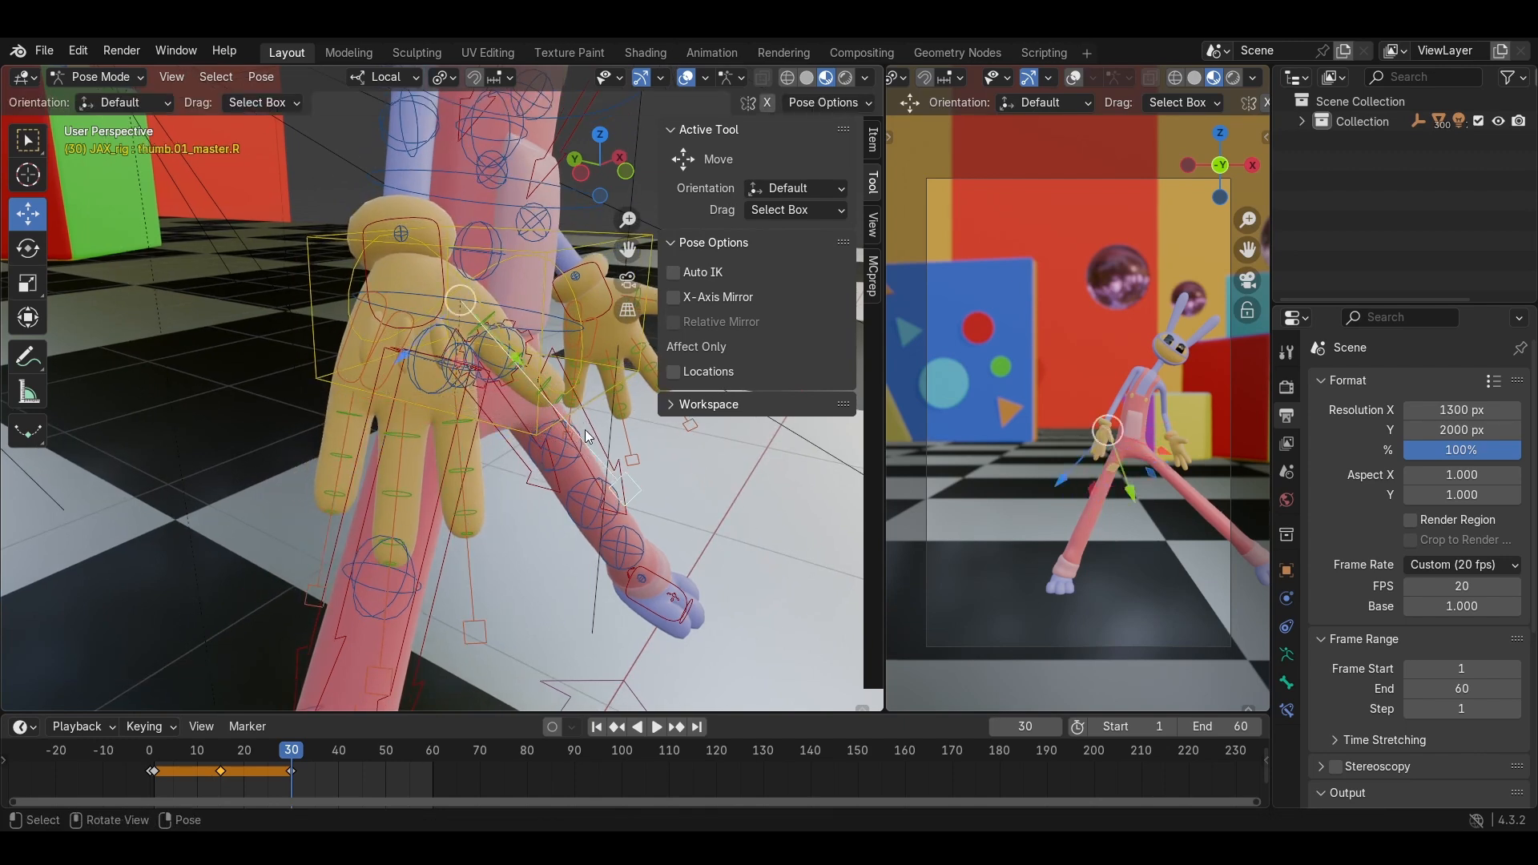
key("r")
middle_click_drag(582, 416, 536, 487)
left_click(610, 443)
scroll(537, 487, "up", 3)
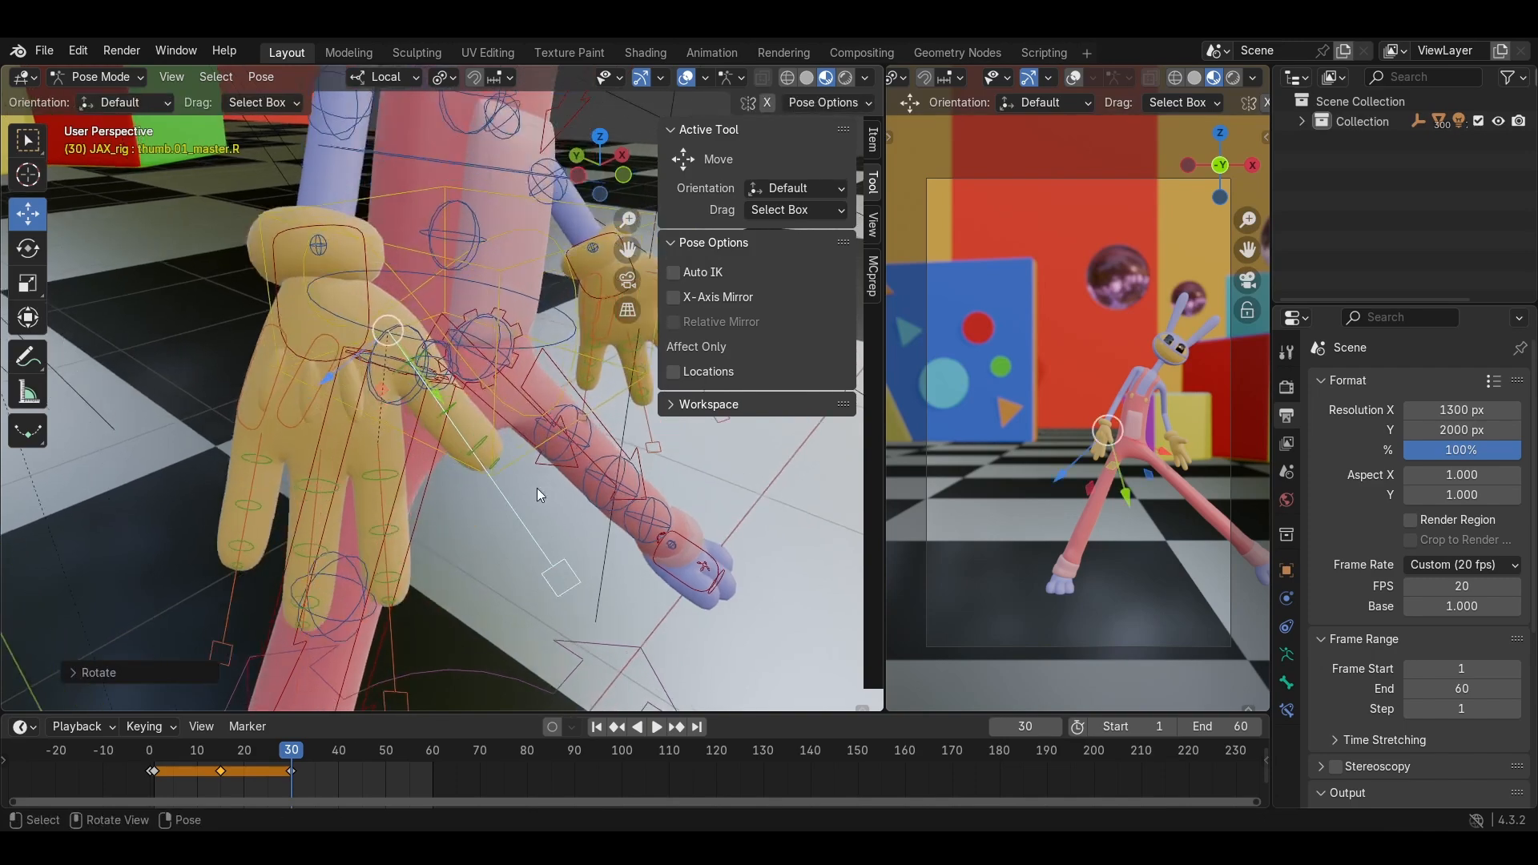
left_click(466, 417)
middle_click_drag(466, 417, 275, 440)
key("r")
left_click(517, 387)
Select the right hand's finger controls to check their keyframes and examine the pose from several sides.
scroll(362, 398, "down", 4)
middle_click_drag(367, 374, 402, 365)
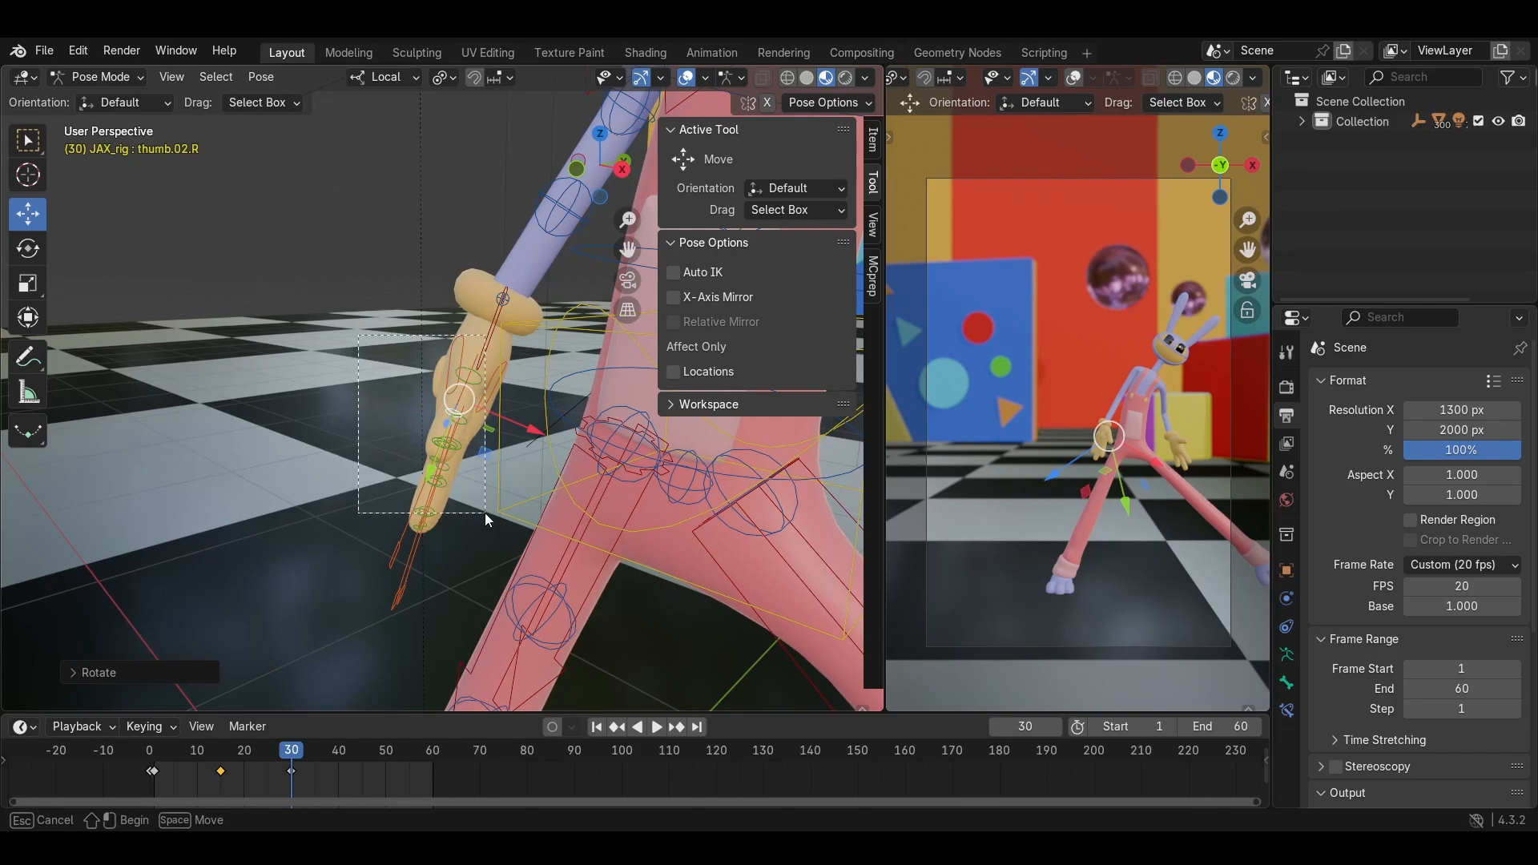
left_click_drag(484, 512, 484, 513)
middle_click_drag(434, 467, 492, 468)
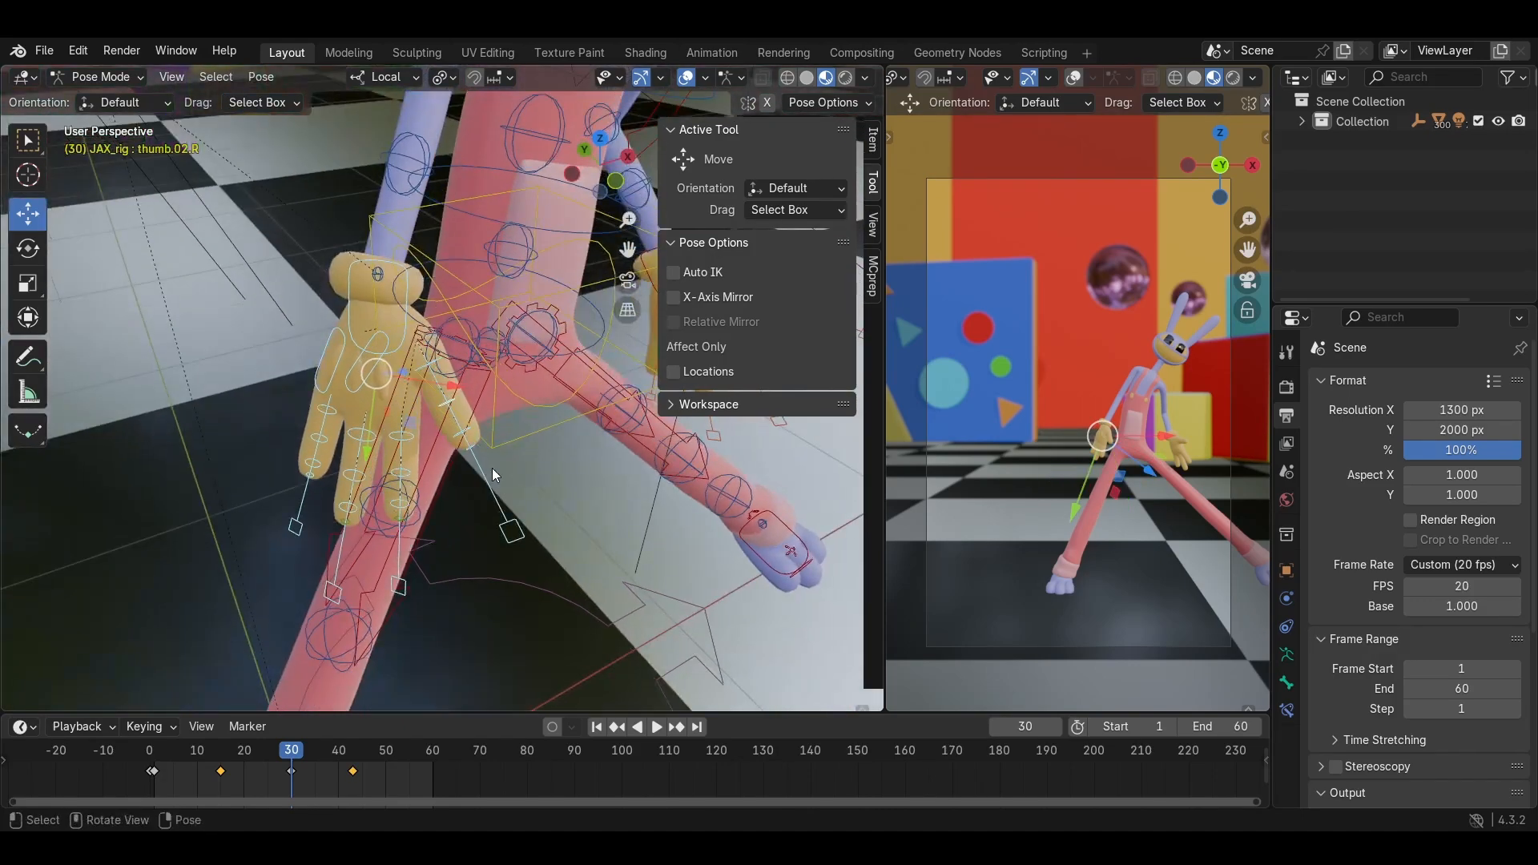
left_click(492, 468)
middle_click_drag(275, 376, 397, 330)
left_click(343, 259)
middle_click_drag(343, 258, 507, 270)
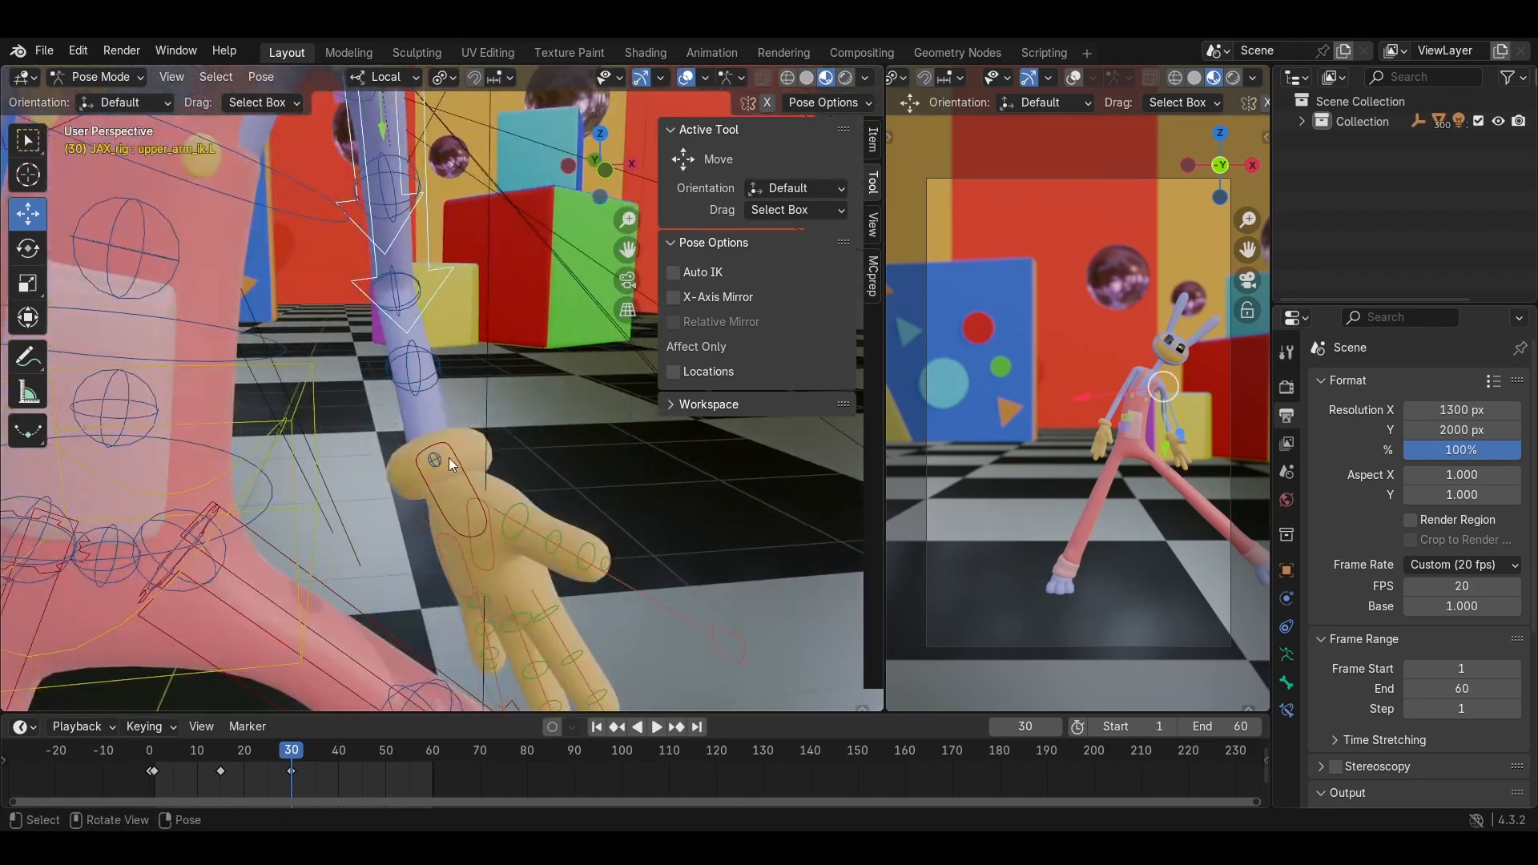
Move the left hand's control outward from the body at frame 30.
left_click(447, 459)
middle_click_drag(447, 459, 494, 443)
key("g")
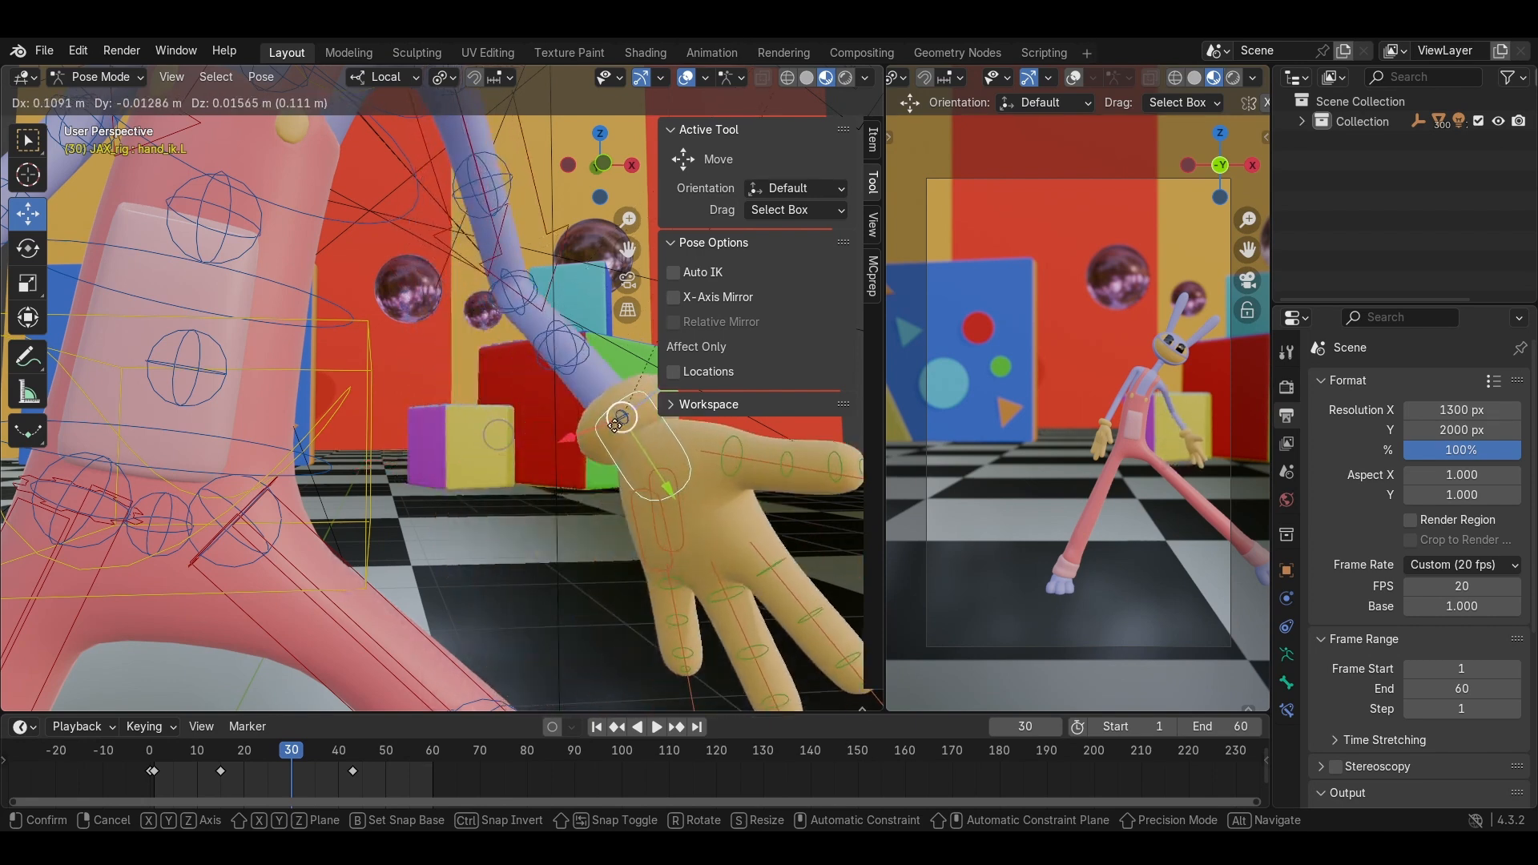
left_click(542, 437)
middle_click_drag(542, 436, 559, 381)
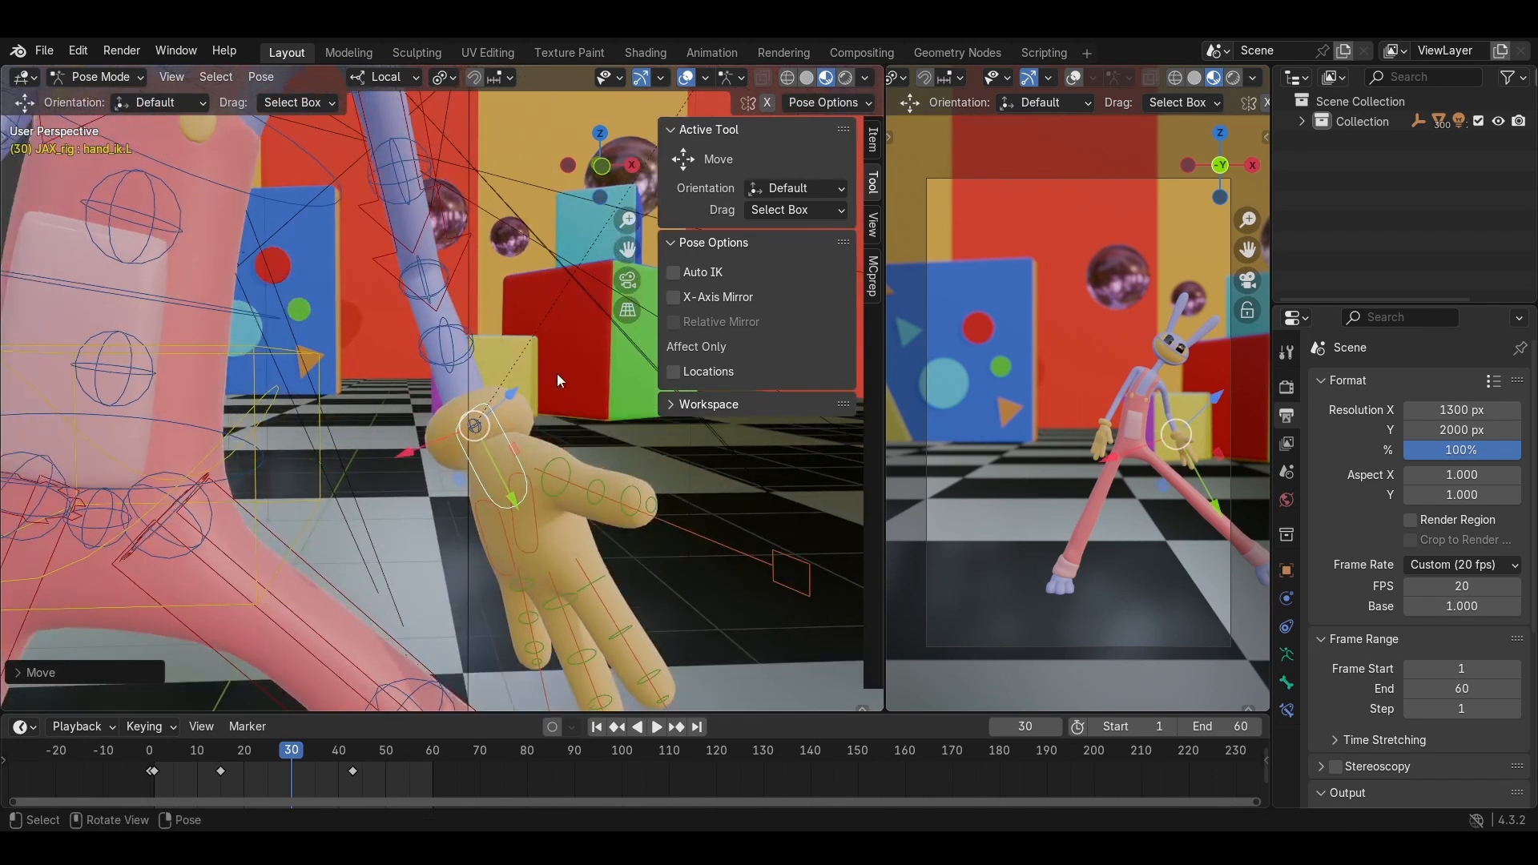
Rotate the left hand at frame 30, adjusting its angle from several viewing directions.
key("t")
key("r")
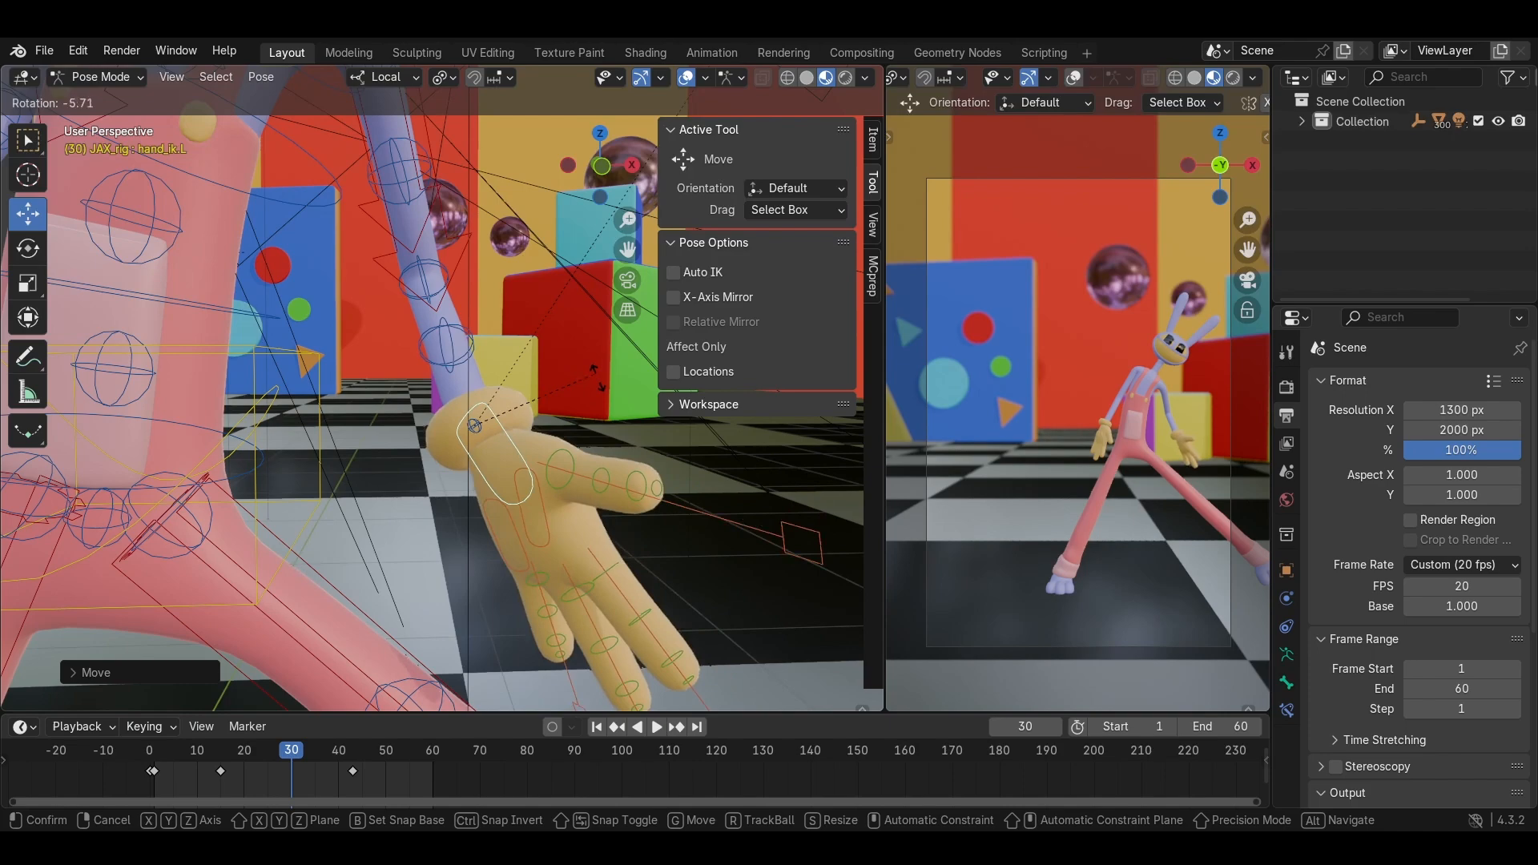
left_click(590, 390)
middle_click_drag(588, 387, 461, 384)
key("r")
left_click(537, 380)
key("r")
left_click(507, 283)
Rotate the left upper arm's control to adjust the arm's bend at frame 30.
left_click(484, 276)
middle_click_drag(484, 276, 587, 465)
key("r")
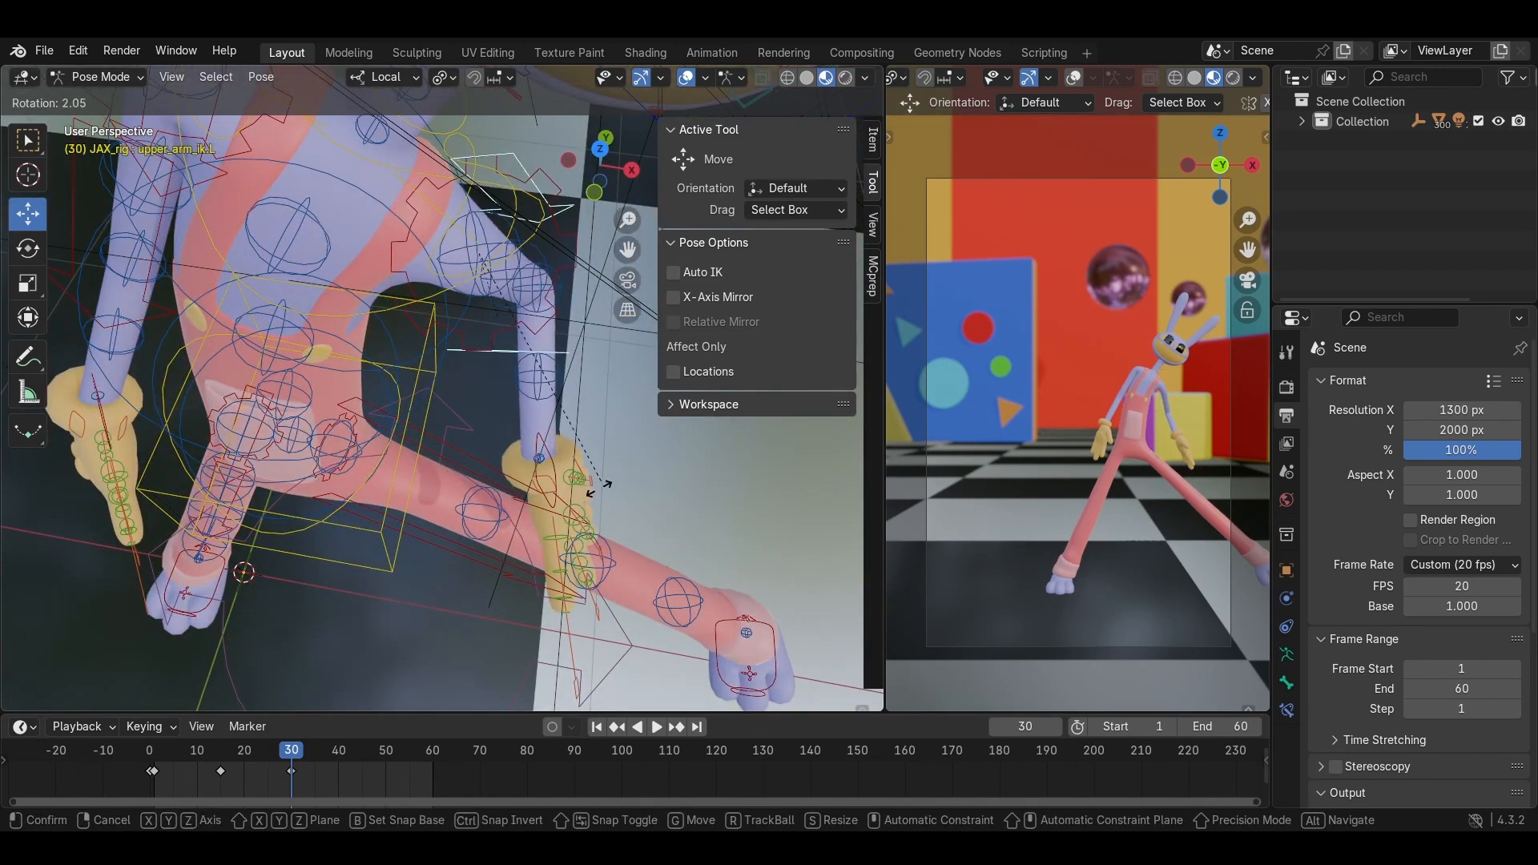
left_click(641, 397)
middle_click_drag(641, 397, 594, 461)
Adjust the left hand's pose by rotating the thumb's joint controls at frame 30.
left_click(430, 425)
key("r")
left_click(527, 377)
left_click(524, 484)
scroll(594, 461, "up", 4)
left_click(399, 439, "shift")
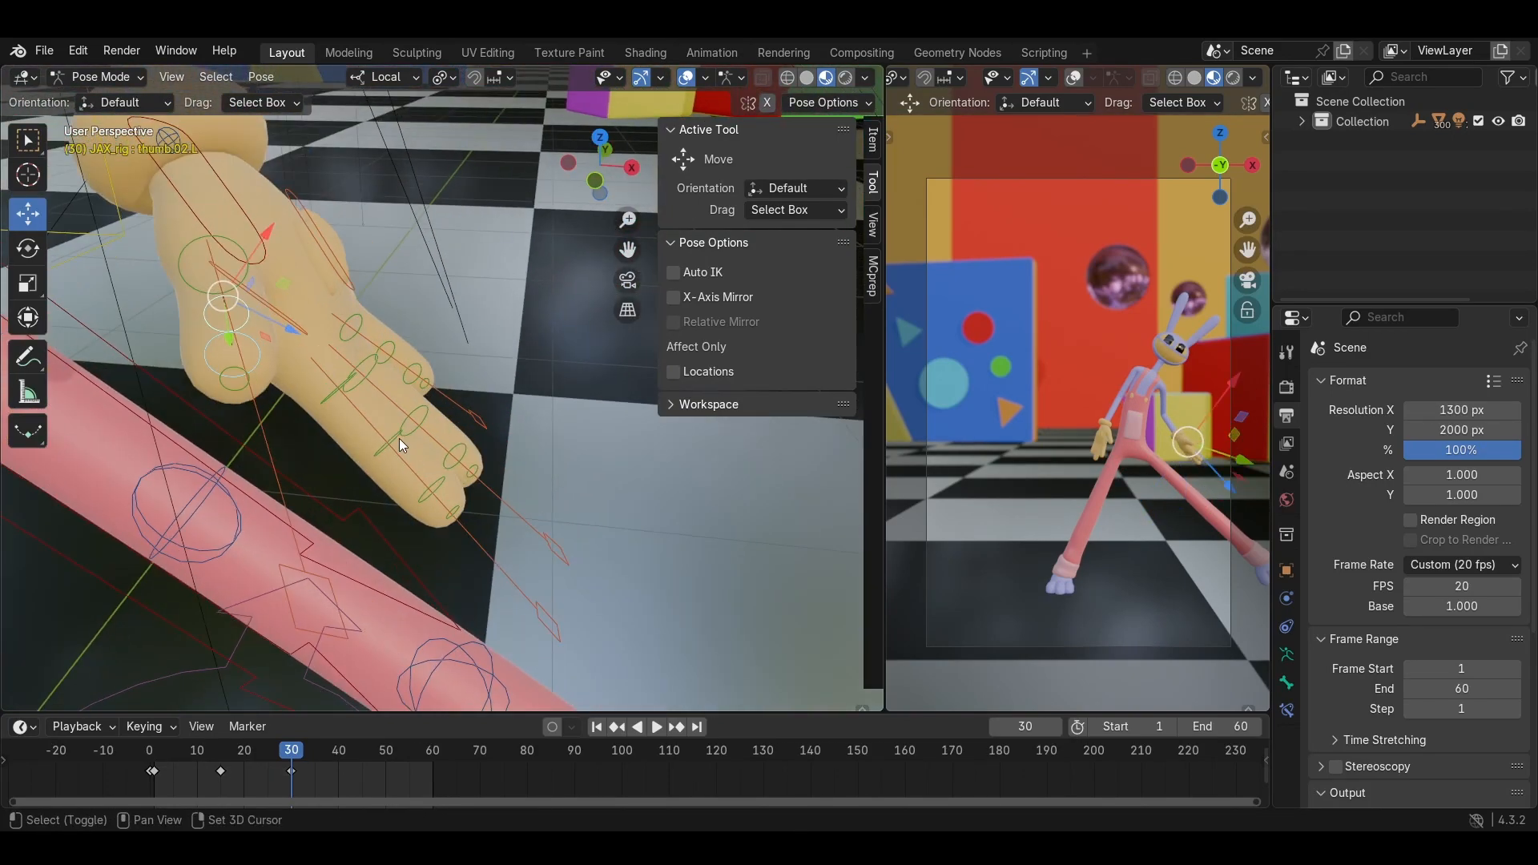
key("r")
middle_click_drag(409, 437, 336, 353)
left_click(541, 314)
Rotate the left index finger's master control and bend the left hand's finger joints.
scroll(336, 352, "up", 3)
key("r")
left_click(296, 443)
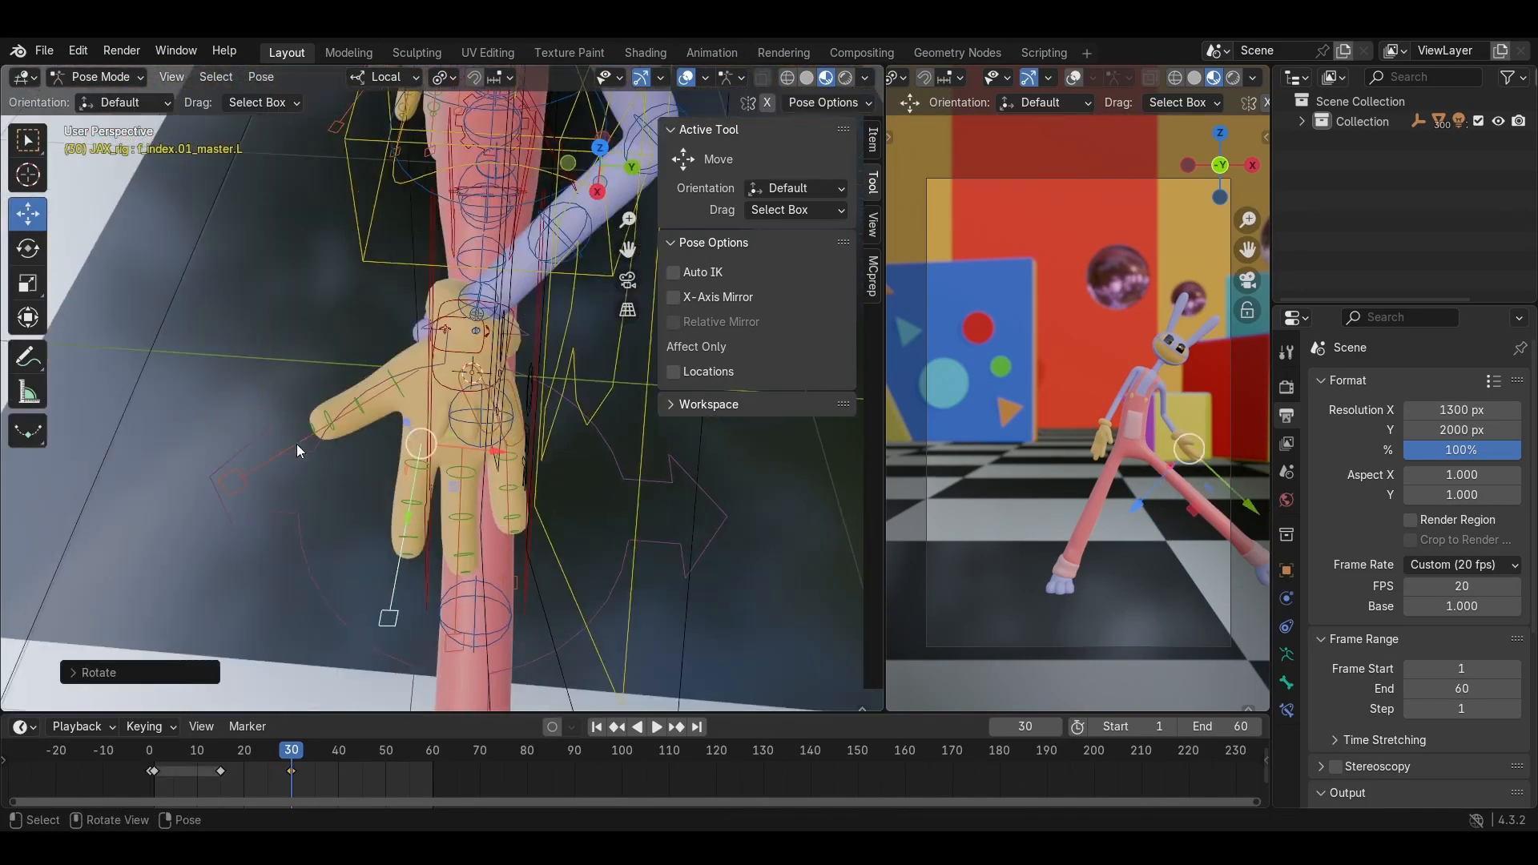
middle_click_drag(296, 444, 385, 393)
left_click(485, 410)
left_click(492, 446, "shift")
key("r")
left_click(513, 448)
Select joint controls on the right hand's fingers and rotate them together to curl the fingers.
middle_click_drag(512, 448, 479, 369)
left_click(408, 344)
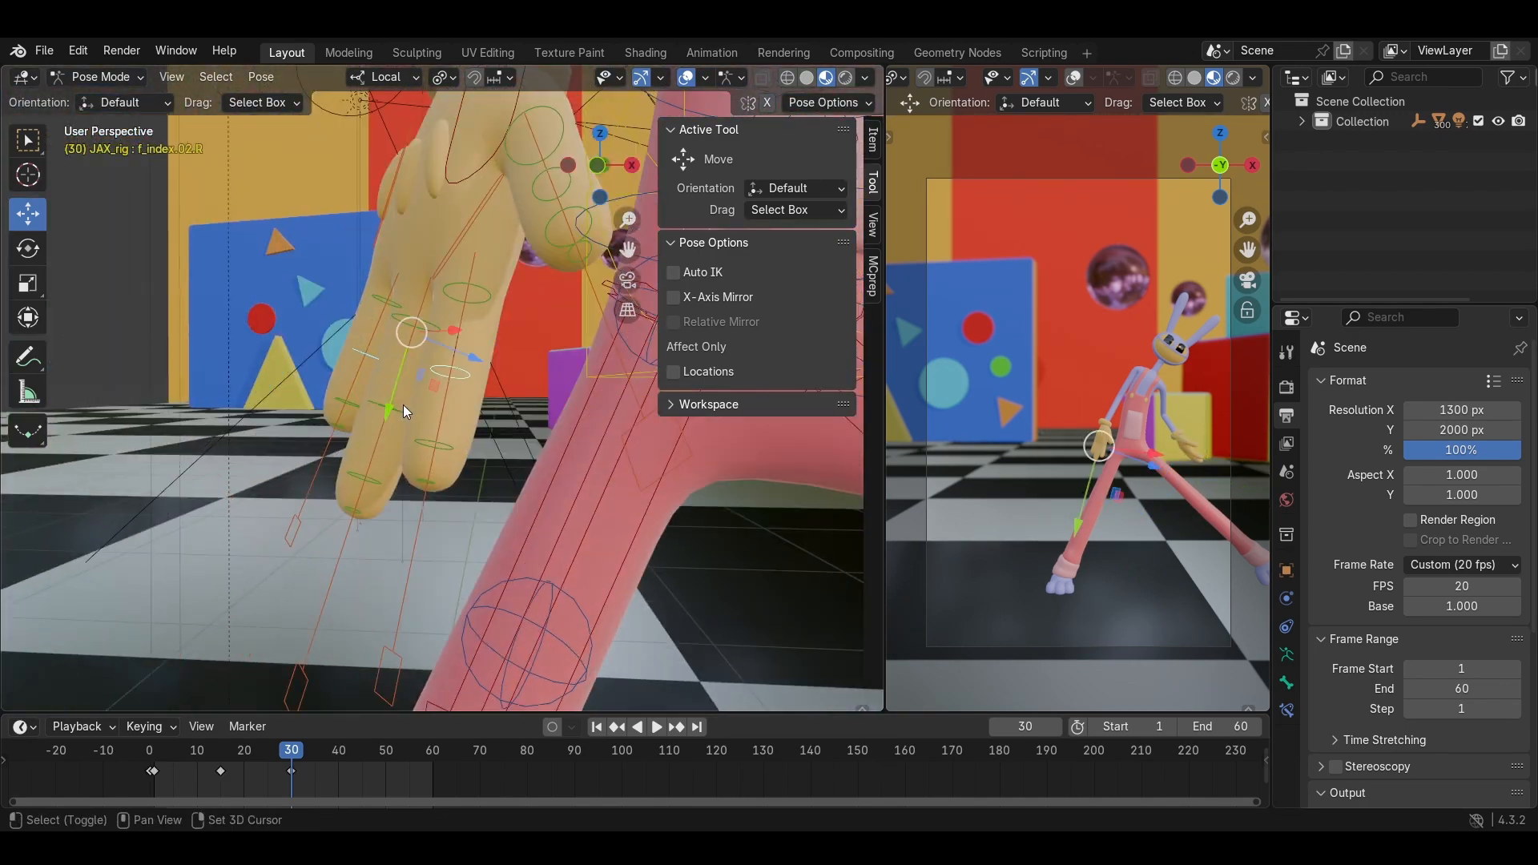
left_click(402, 406, "shift")
key("r")
left_click(628, 382)
Select the finger controls of both hands at frame 40 and paste the copied keyframes onto them.
scroll(423, 431, "down", 4)
left_click(338, 751)
middle_click_drag(513, 432, 559, 436)
key("a")
scroll(503, 477, "down", 4)
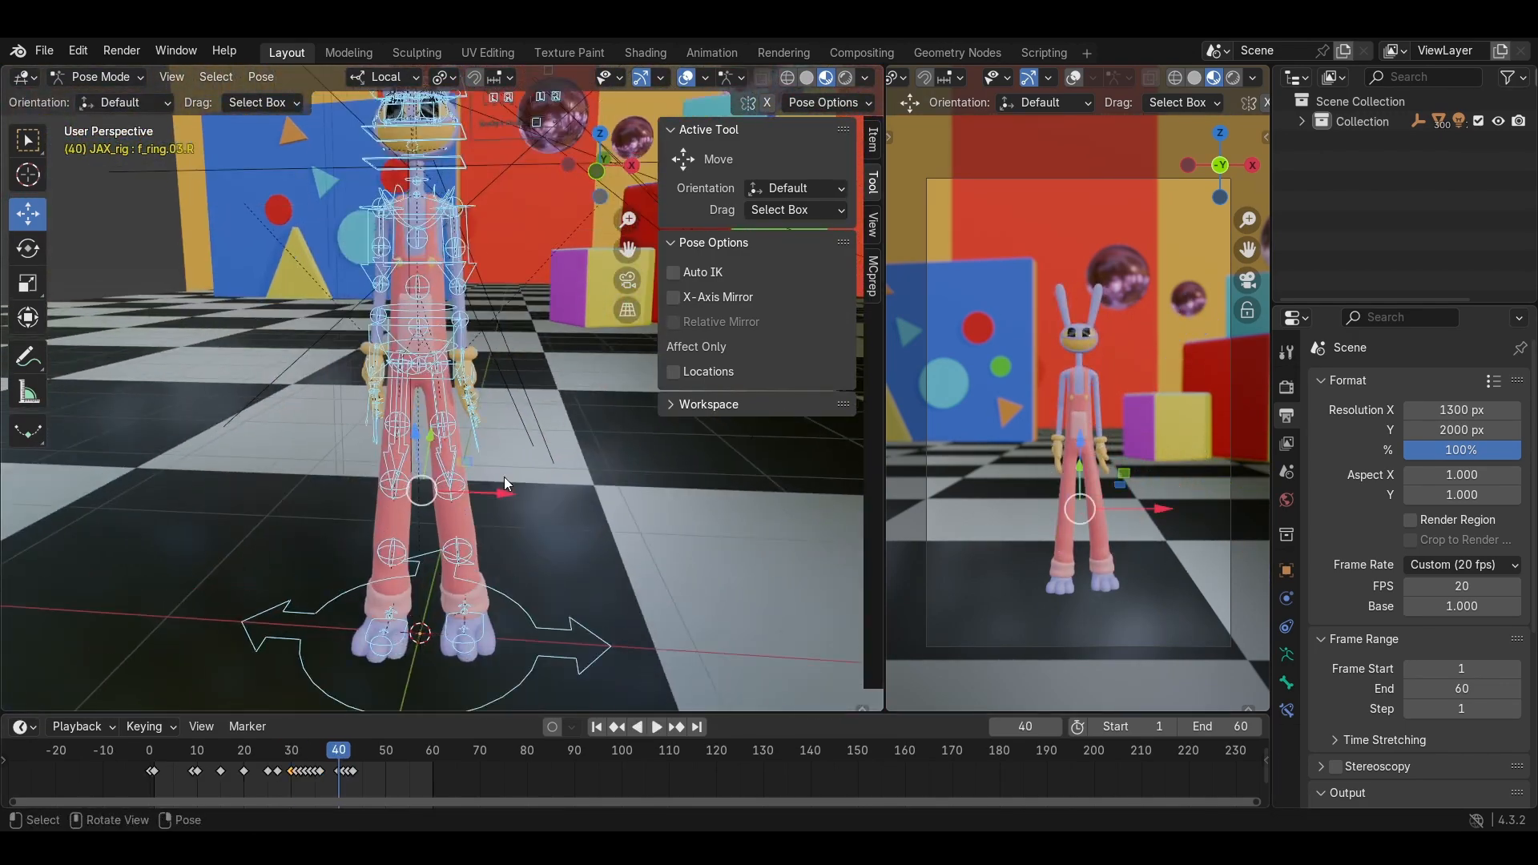
scroll(595, 462, "up", 5)
left_click_drag(595, 488, 450, 269)
middle_click_drag(450, 385, 577, 416)
left_click_drag(501, 232, 361, 464, "shift")
scroll(385, 481, "down", 2)
middle_click_drag(385, 481, 444, 561)
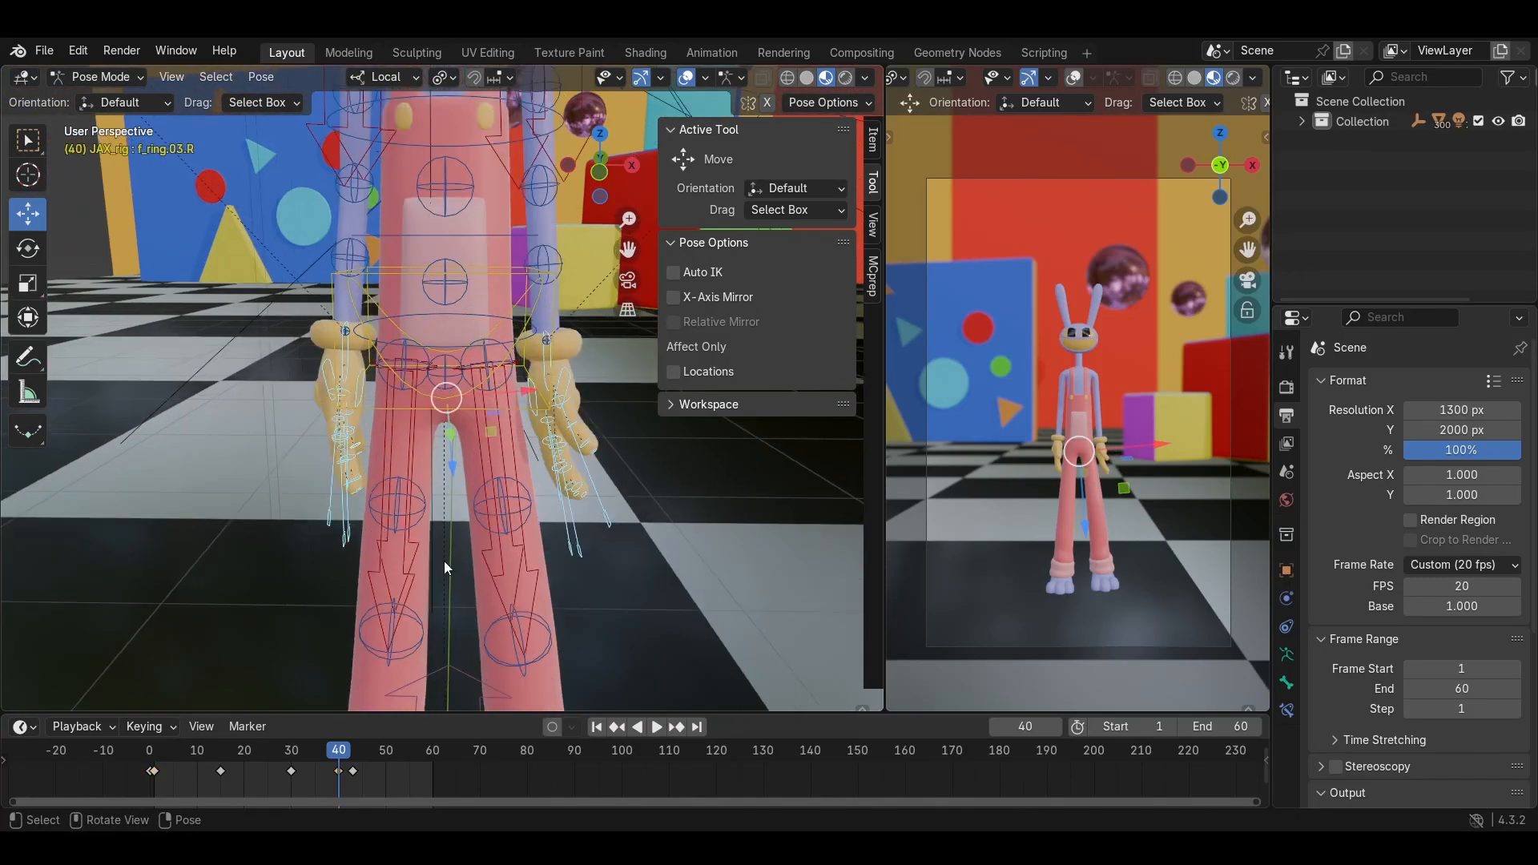
key("ctrl+v")
Select the left hand's IK control and play back the walk to review the motion.
left_click(357, 761)
middle_click_drag(448, 361, 436, 433)
left_click(473, 356)
left_click_drag(353, 771, 120, 773)
key("space")
key("space")
left_click(657, 727)
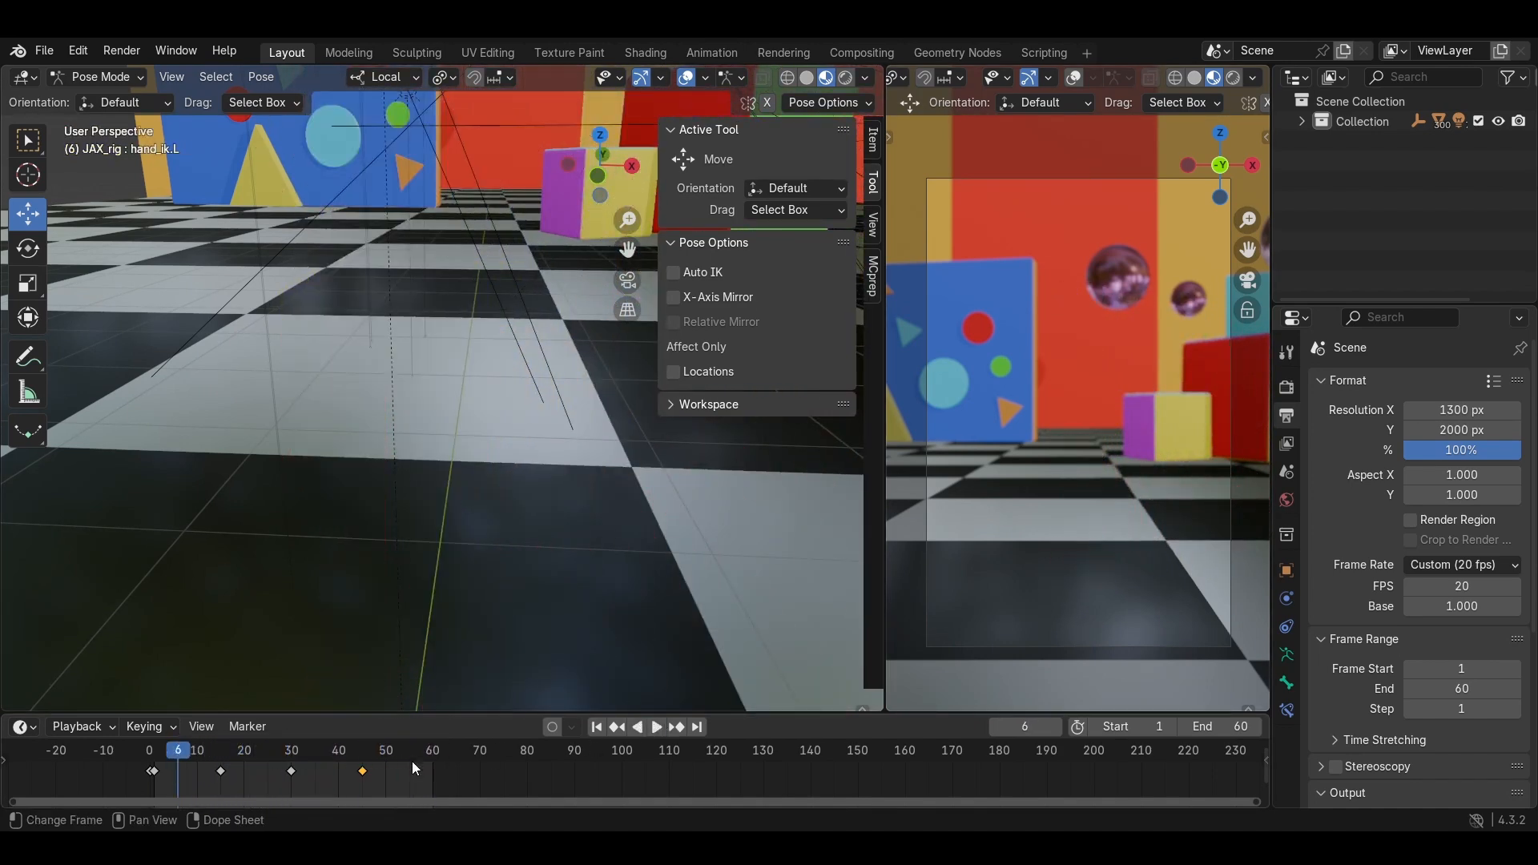
Return to frame 1 and select the base controls of both ears.
scroll(324, 556, "down", 9)
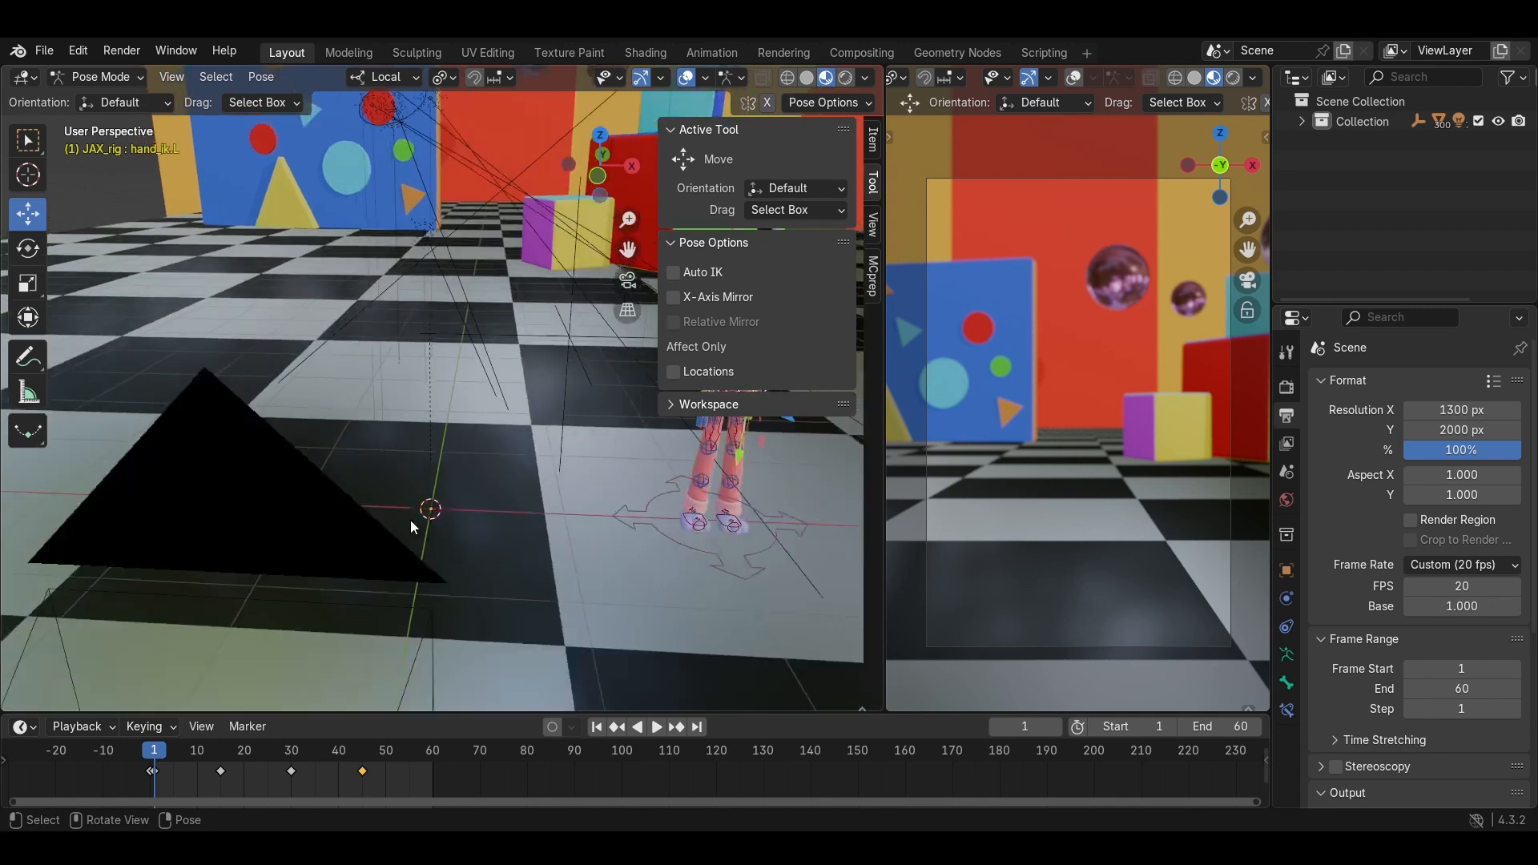
middle_click_drag(544, 480, 388, 612, "shift")
scroll(406, 551, "up", 4)
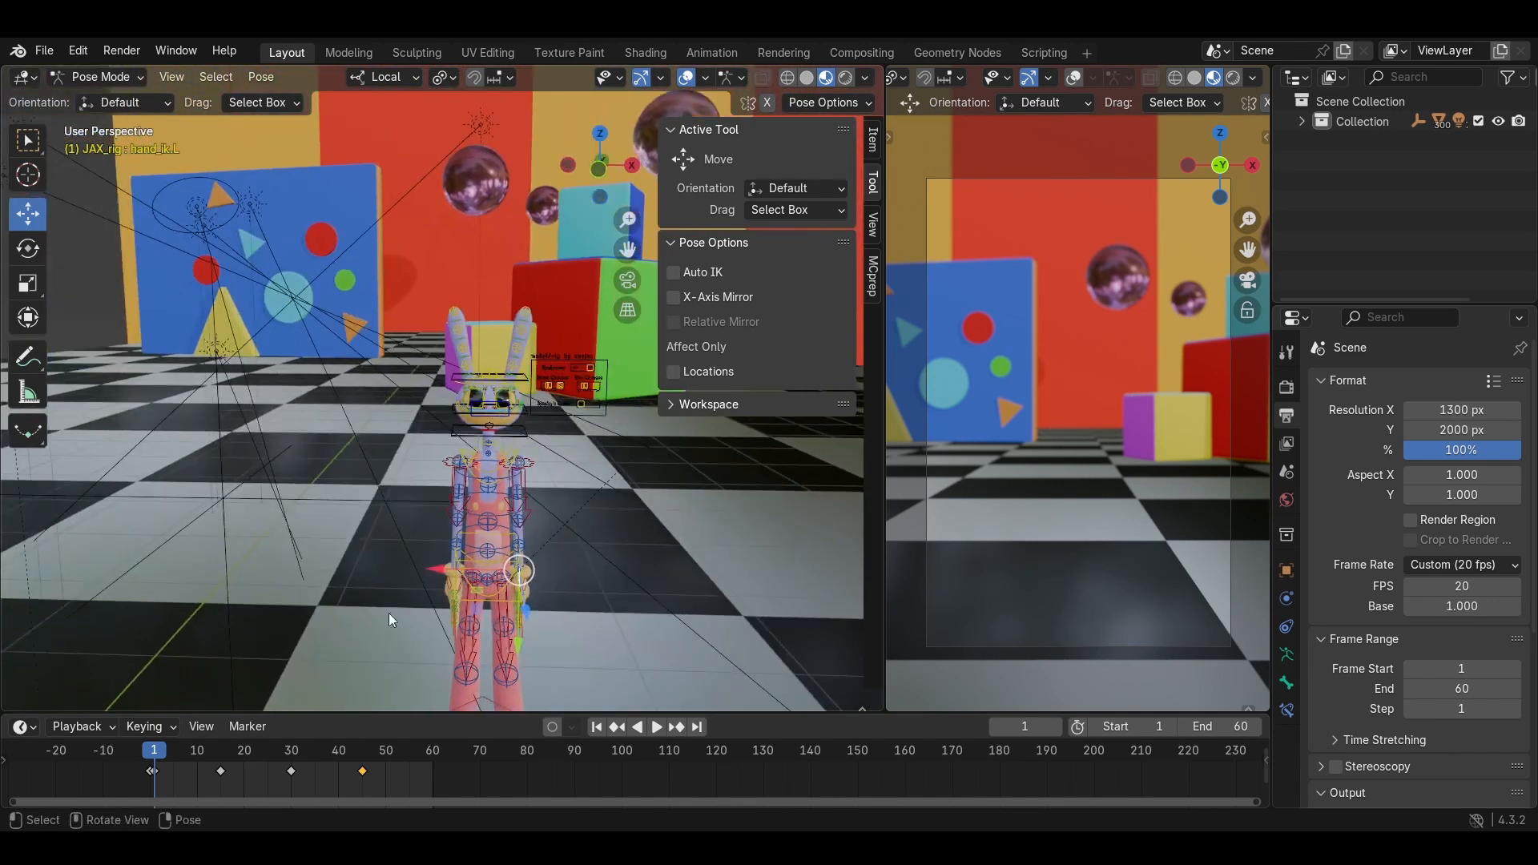
scroll(481, 393, "up", 3)
scroll(547, 361, "up", 2)
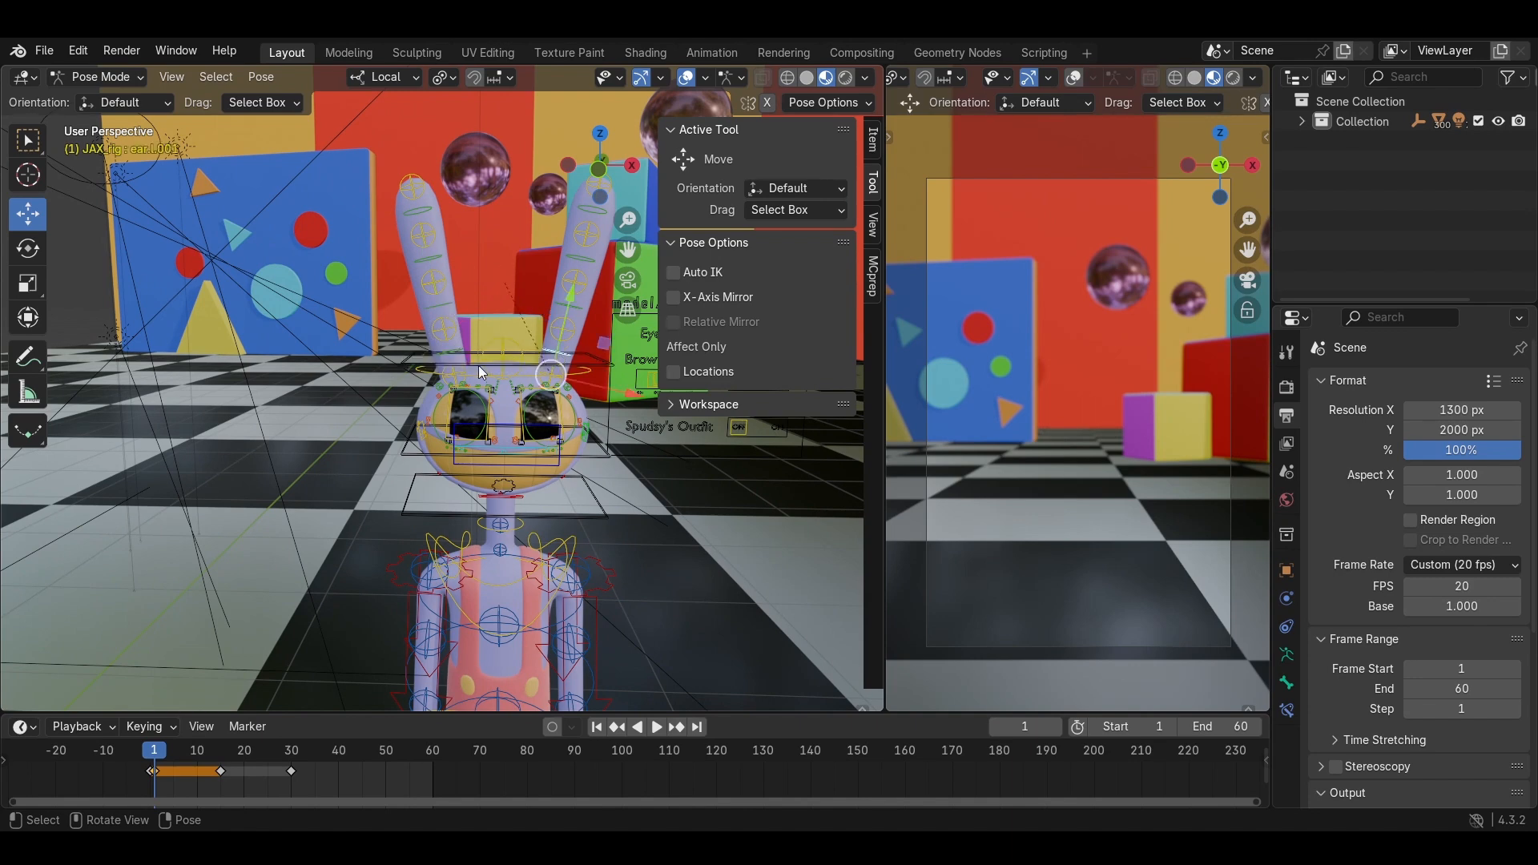
middle_click_drag(454, 300, 422, 437)
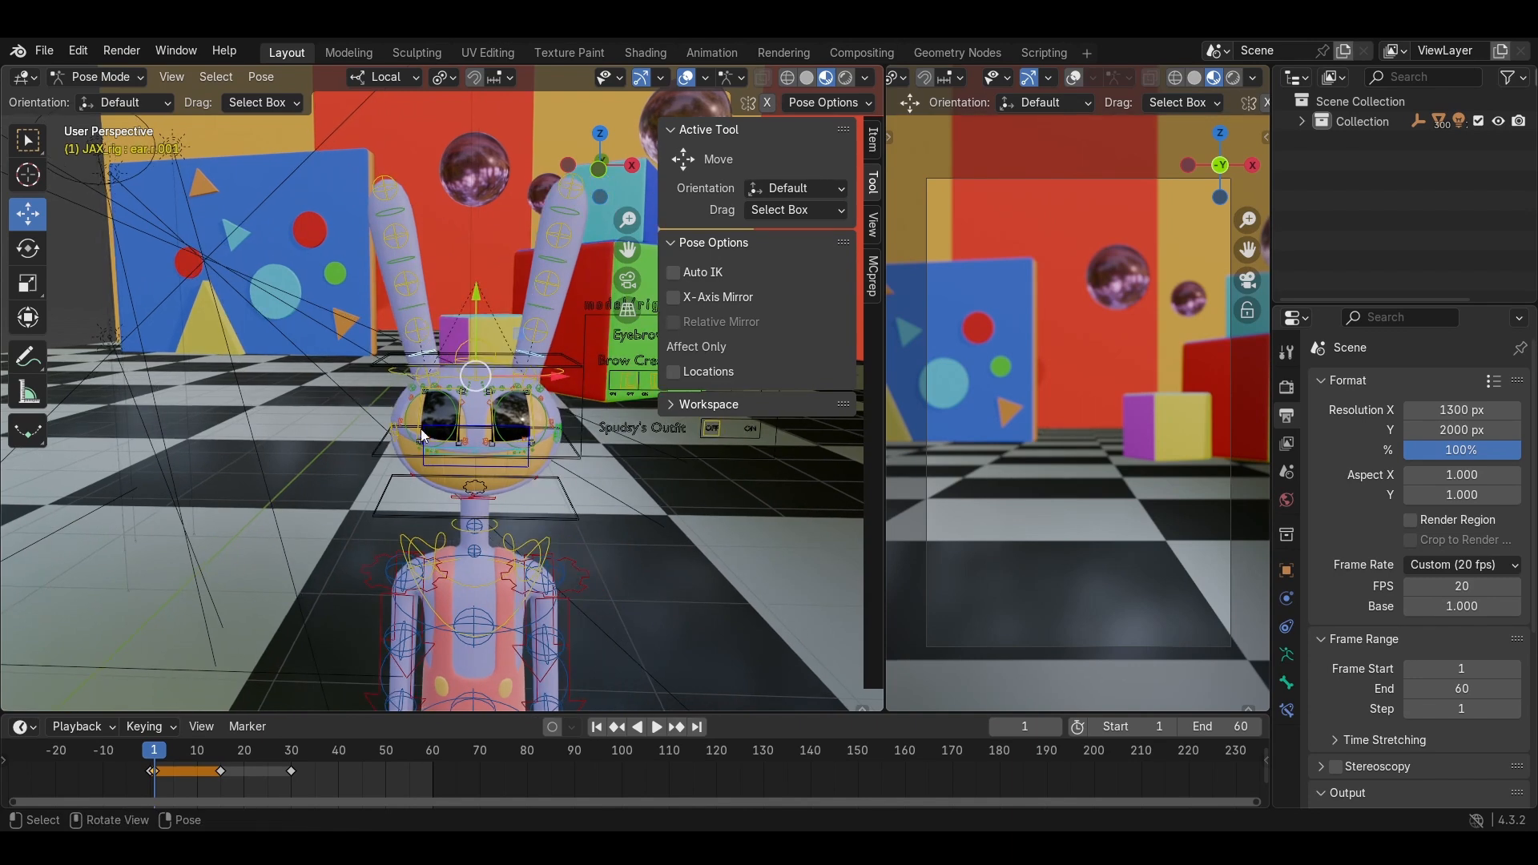
Go to frame 15 and delete the ear controls' keyframe at frame 30.
right_click(215, 763)
left_click_drag(254, 767, 222, 750)
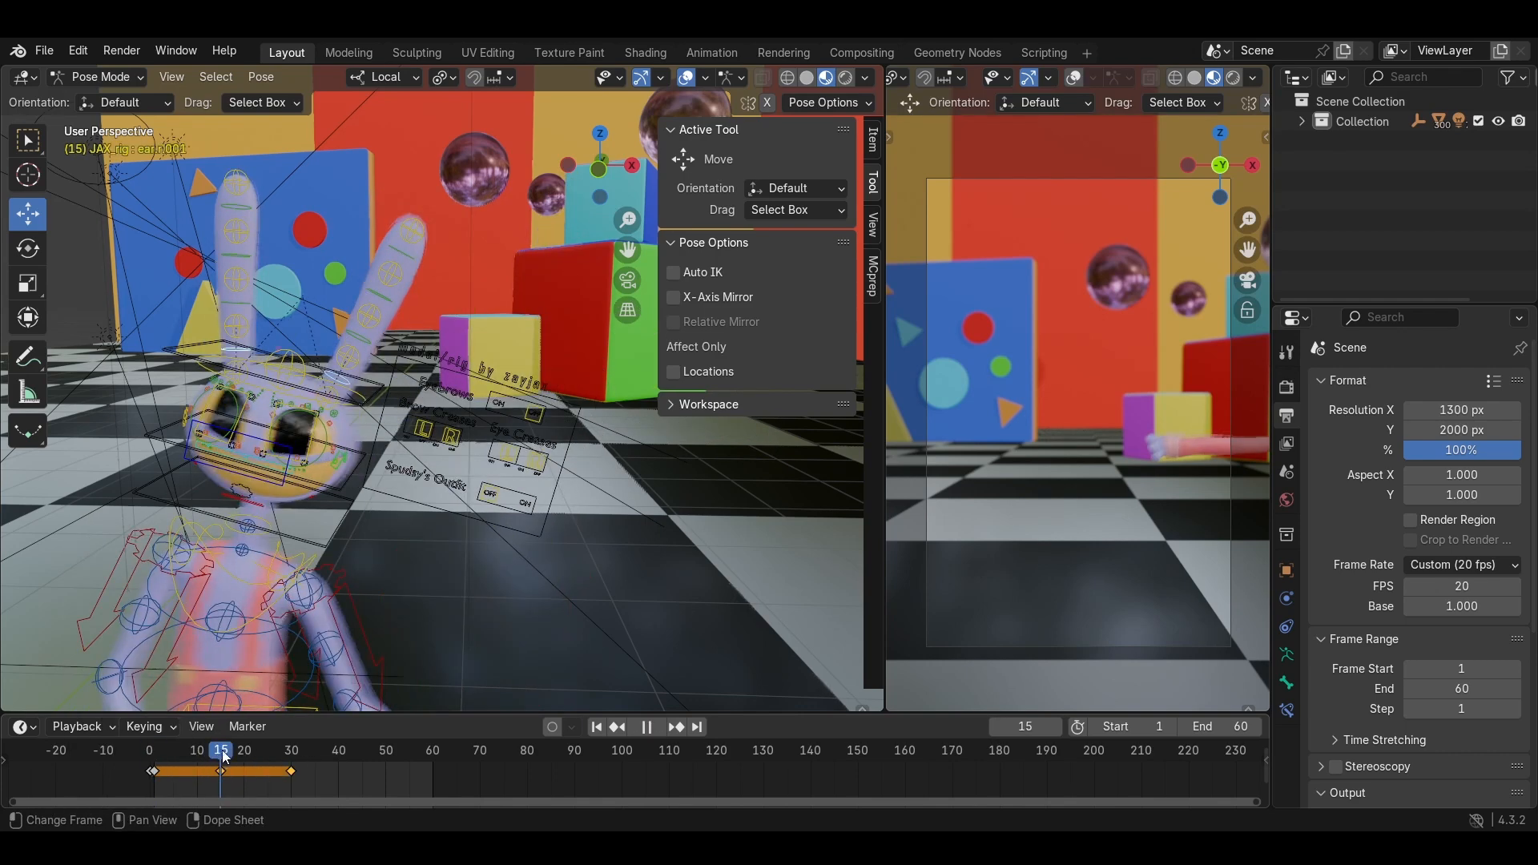
right_click(288, 777)
left_click(290, 772)
Rotate both ears about 15° at frame 15 and insert a keyframe for them.
middle_click_drag(334, 606, 483, 397)
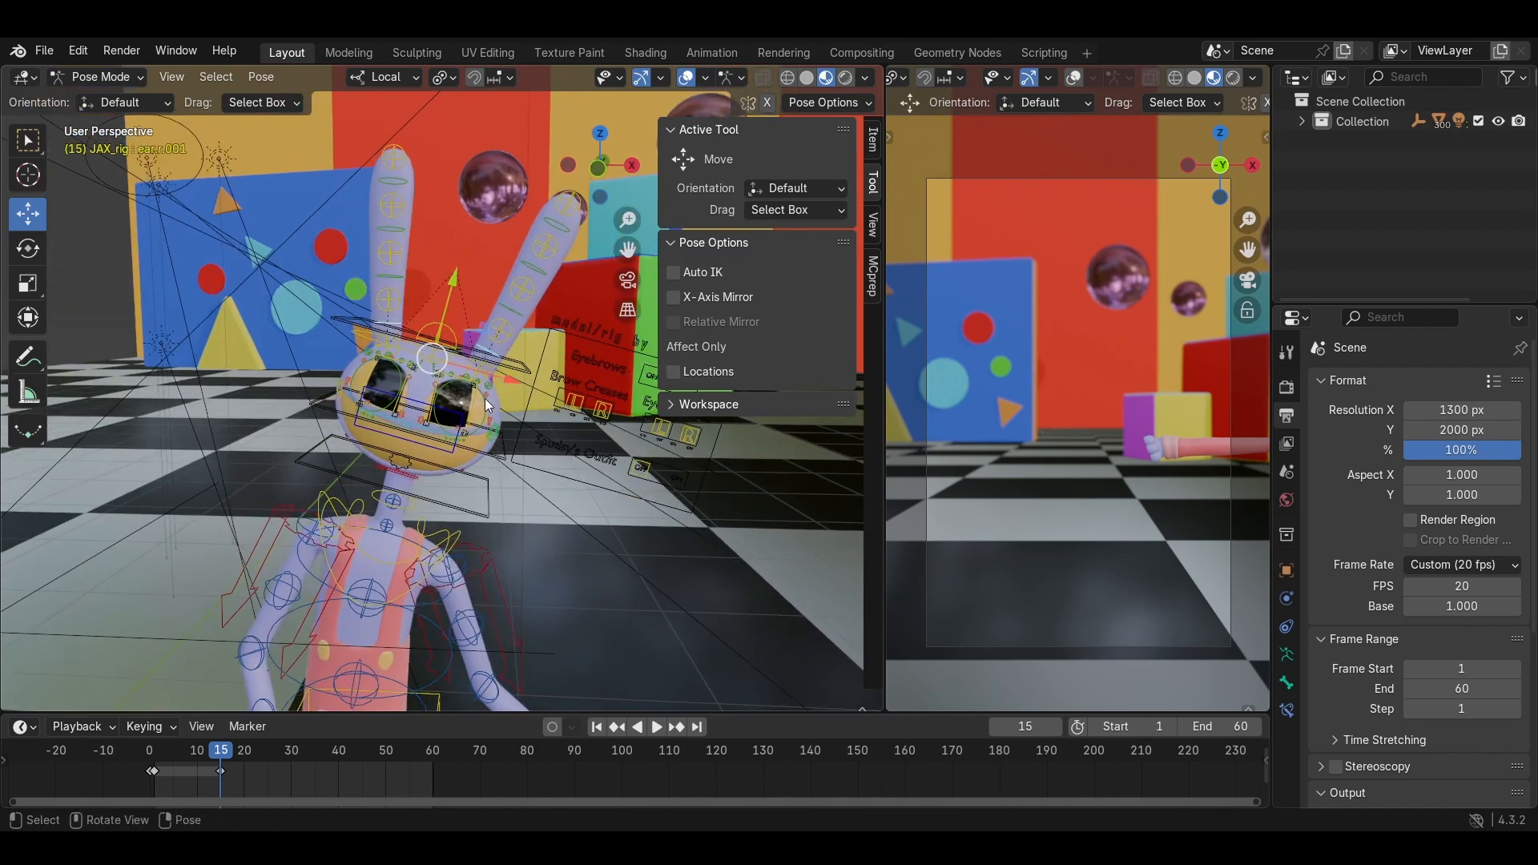
key("r")
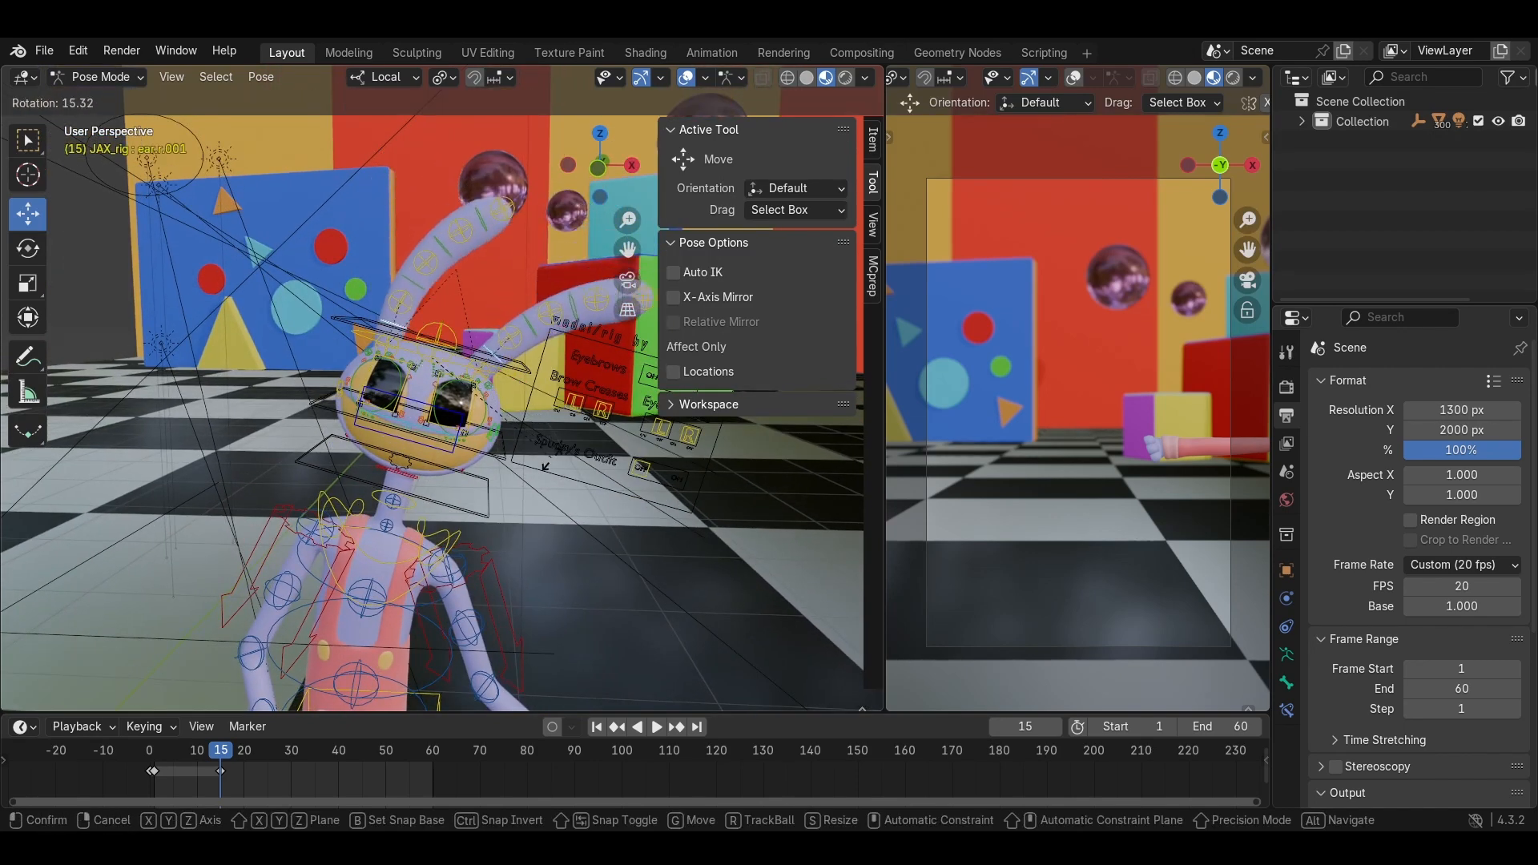
left_click(548, 464)
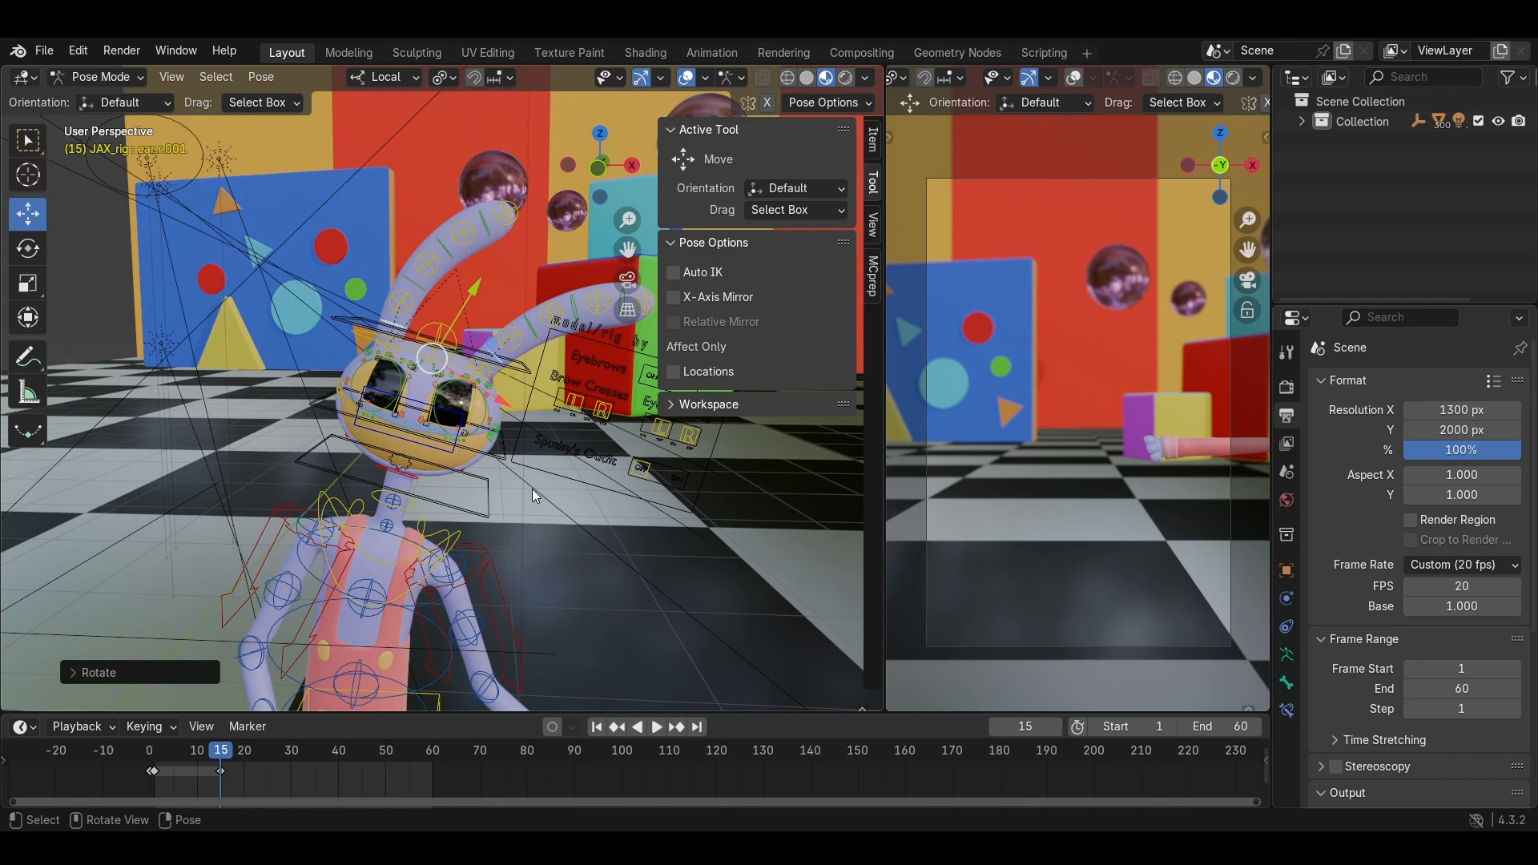
key("i")
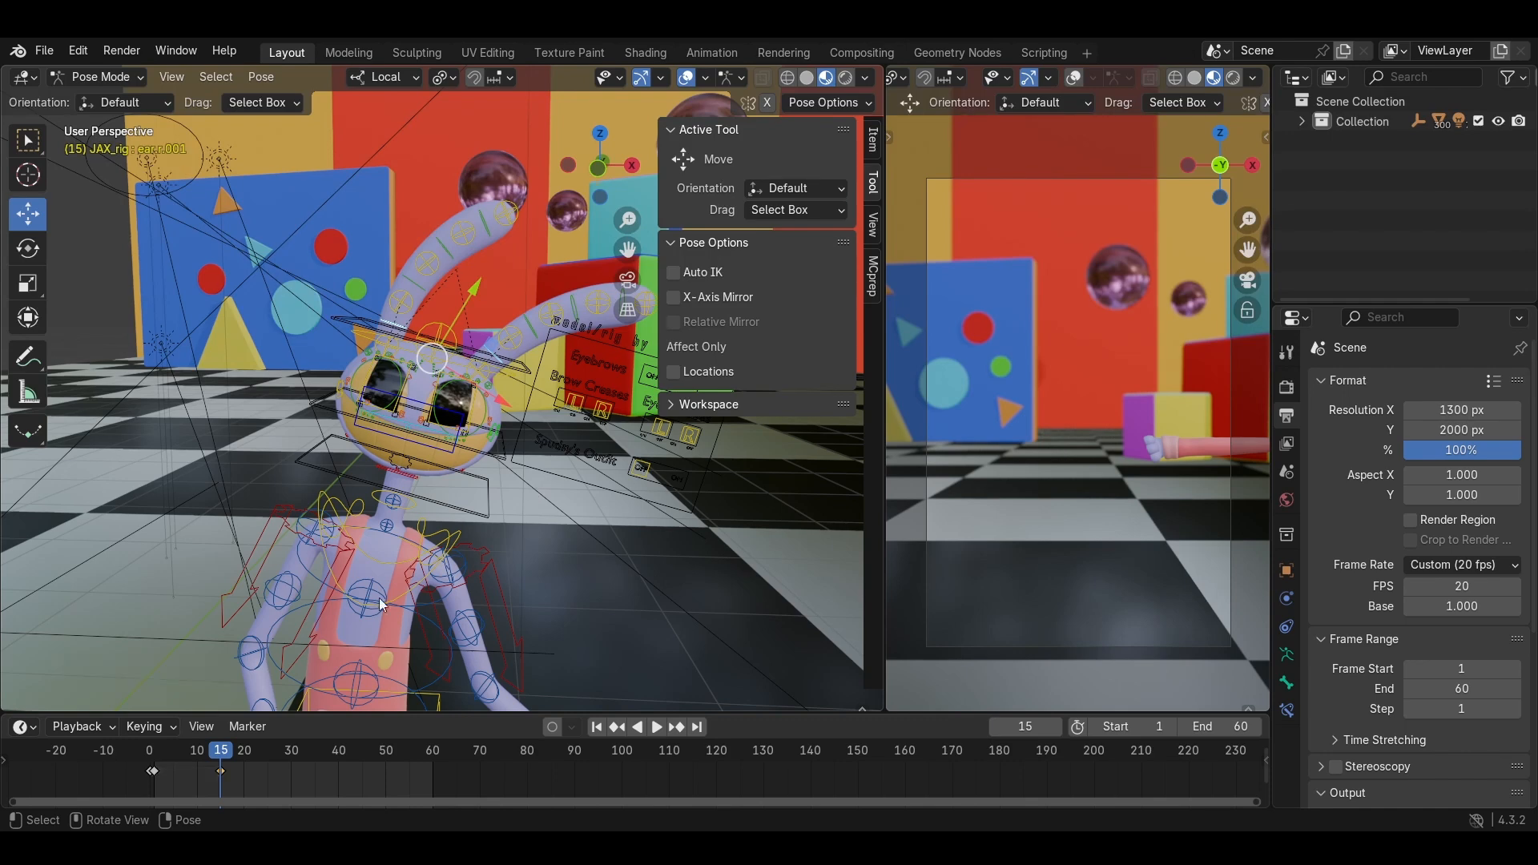
Rotate both ears about -3° at frame 36, keyframe them, and shift that keyframe to frame 35.
key("space")
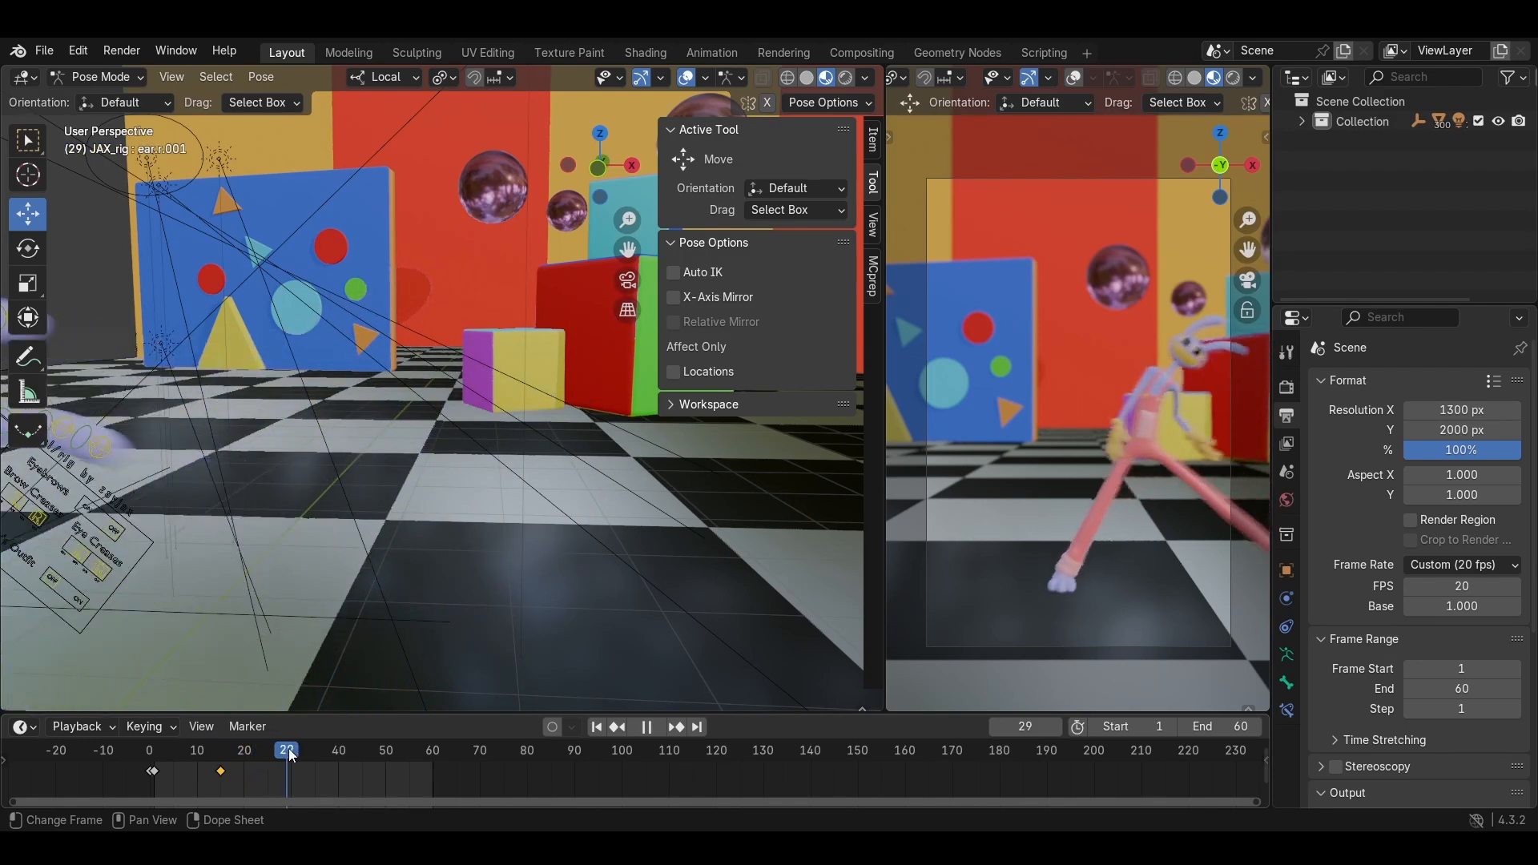
left_click_drag(311, 748, 319, 748)
middle_click_drag(280, 444, 585, 368, "shift")
key("r")
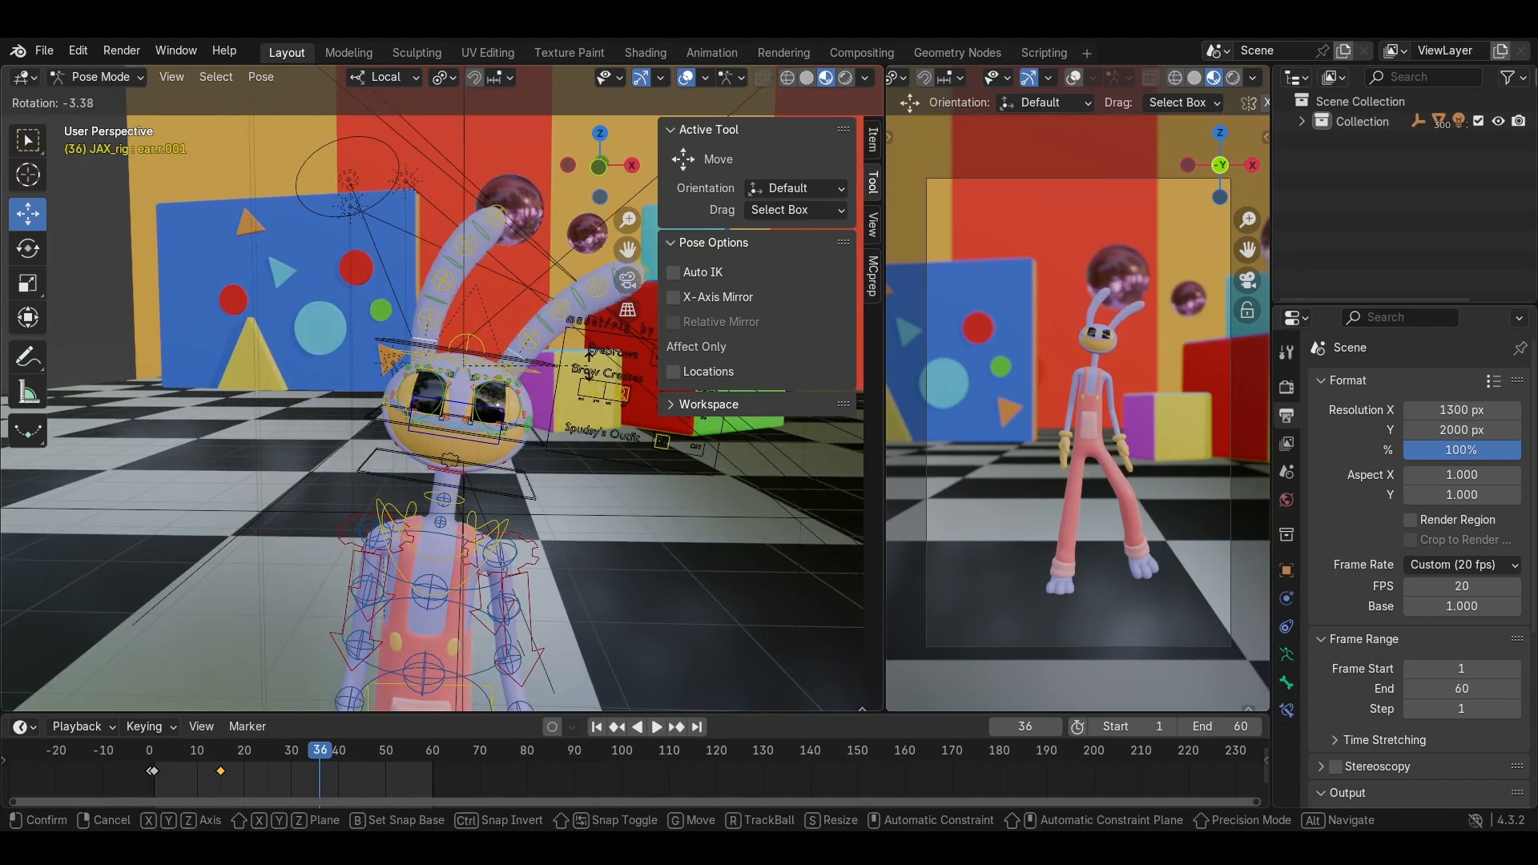
left_click(586, 368)
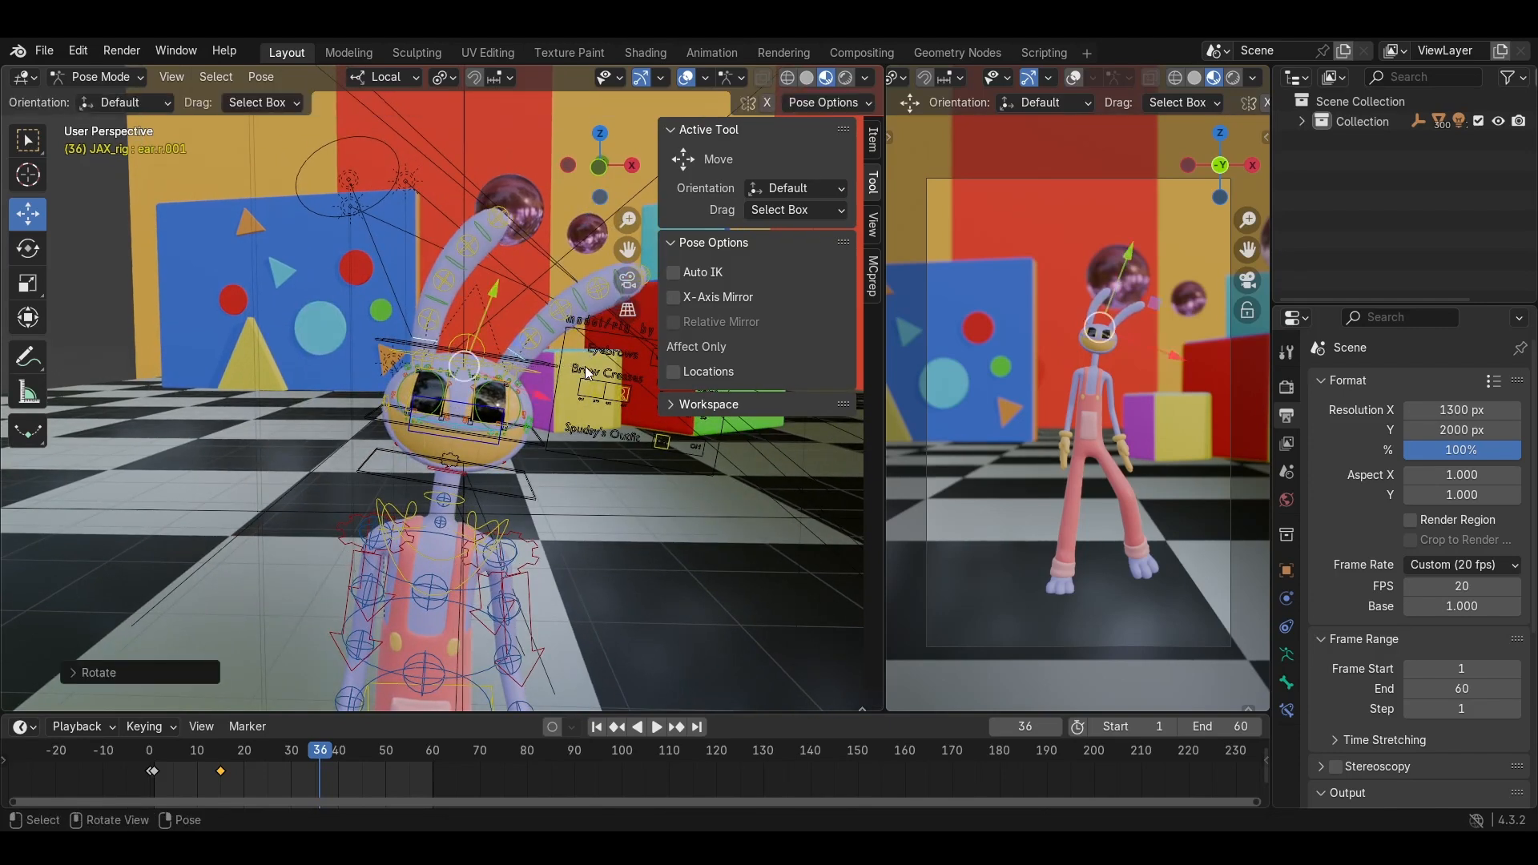
key("space")
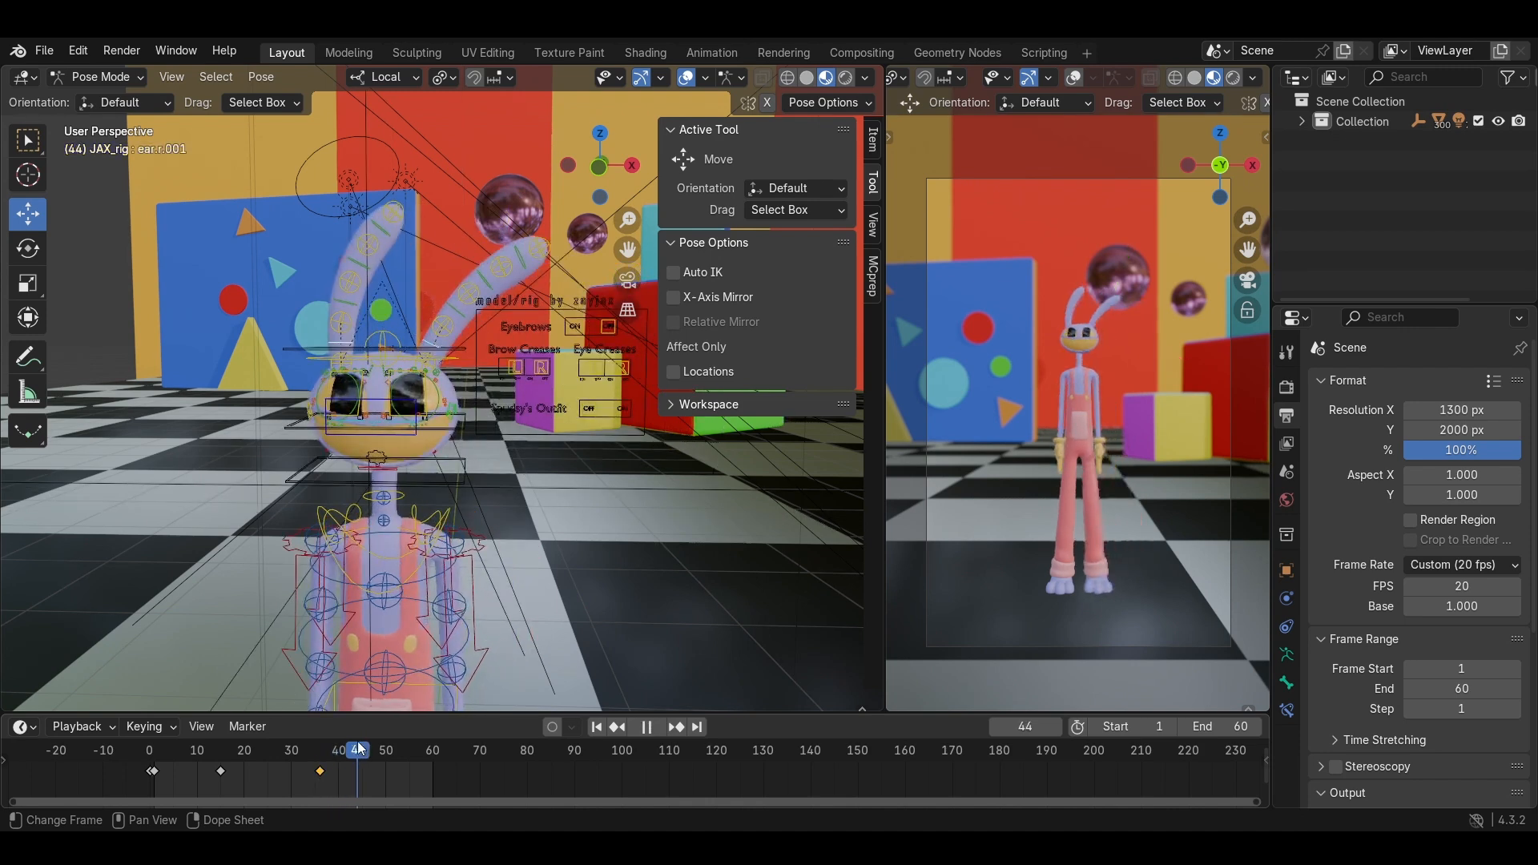
left_click_drag(324, 777, 320, 777)
Swing both ears over to the opposite side at frame 46 and insert a keyframe.
middle_click_drag(450, 506, 531, 450)
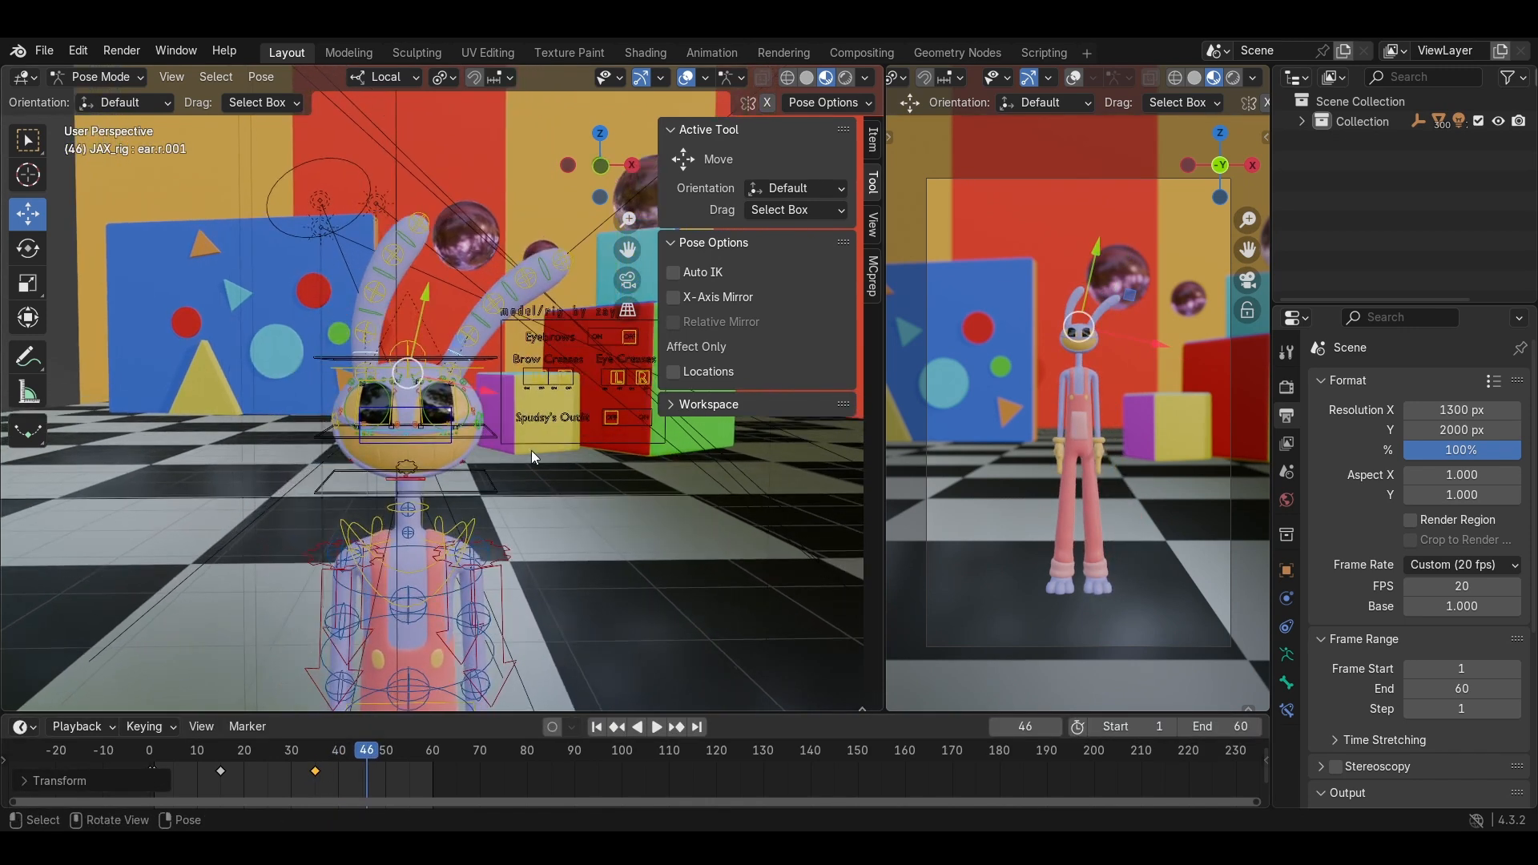
key("r")
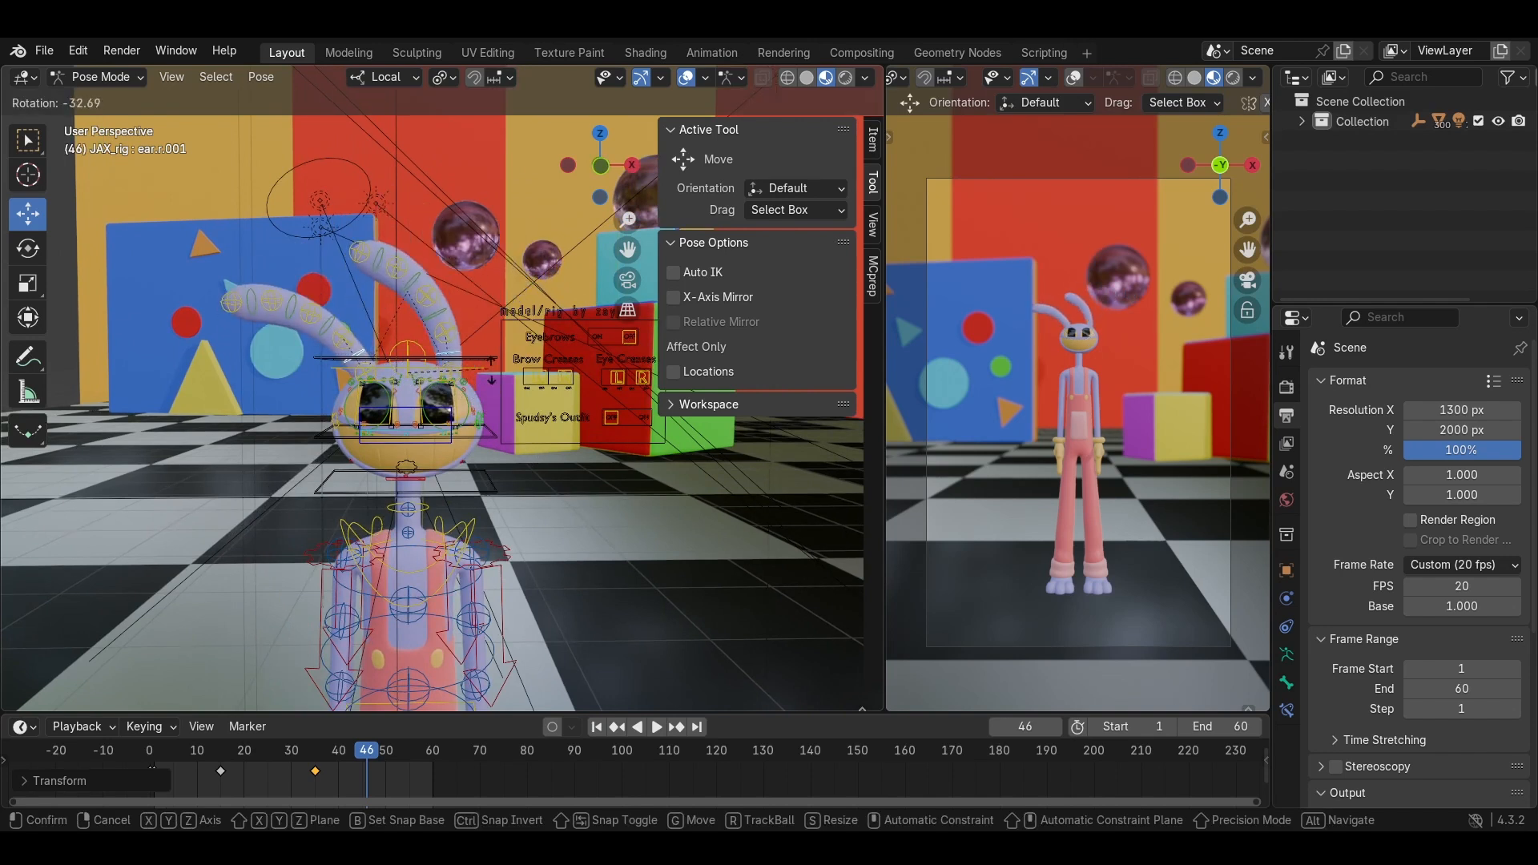
left_click(498, 386)
key("i")
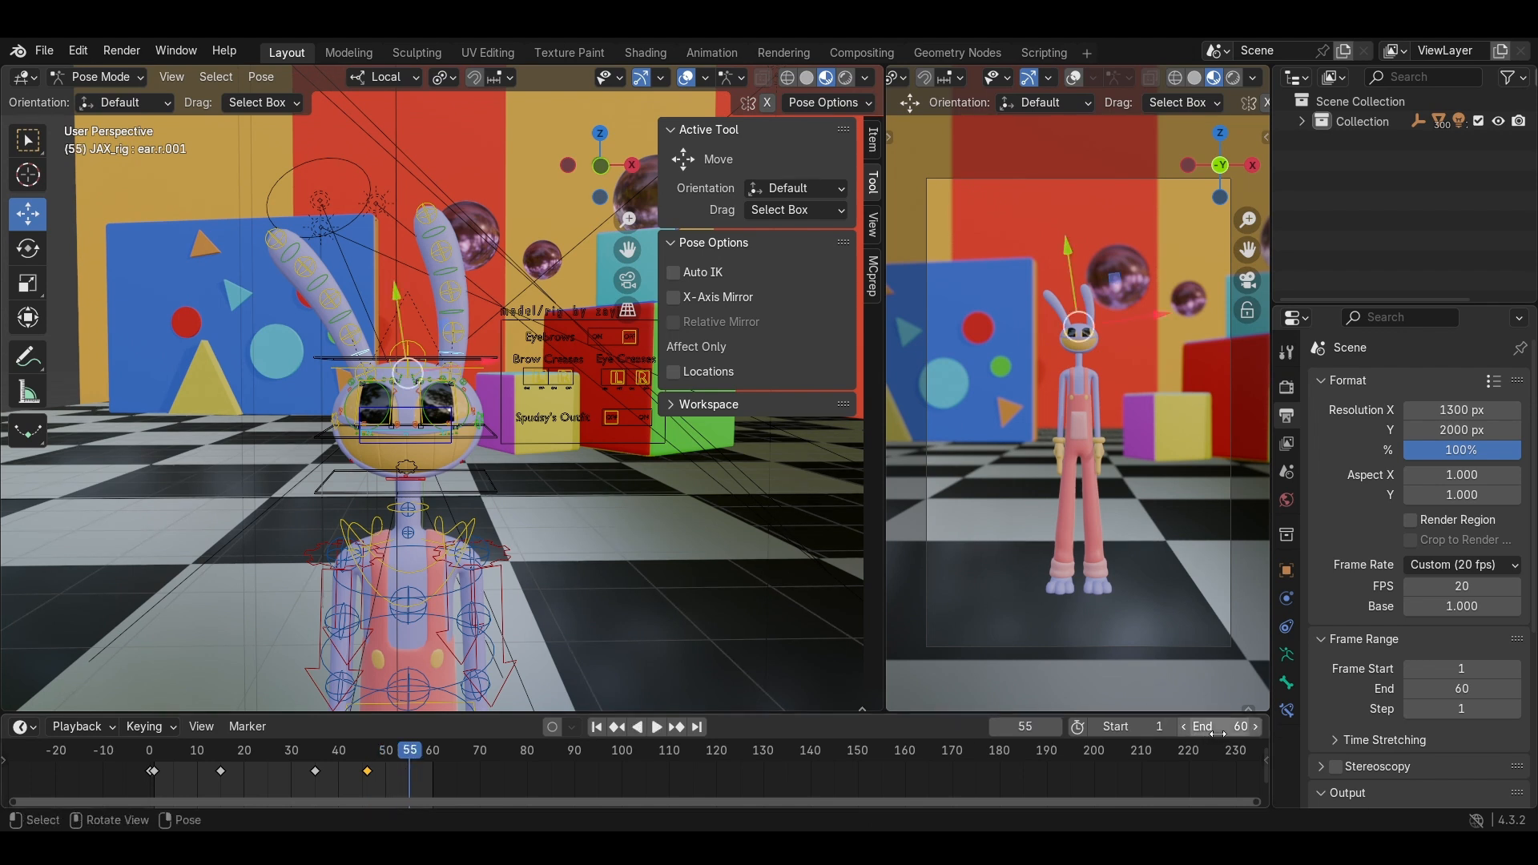
Extend the scene's end frame to 92, and rotate both ears back upright with a keyframe at frame 55.
left_click_drag(1206, 733, 1216, 733)
key("r")
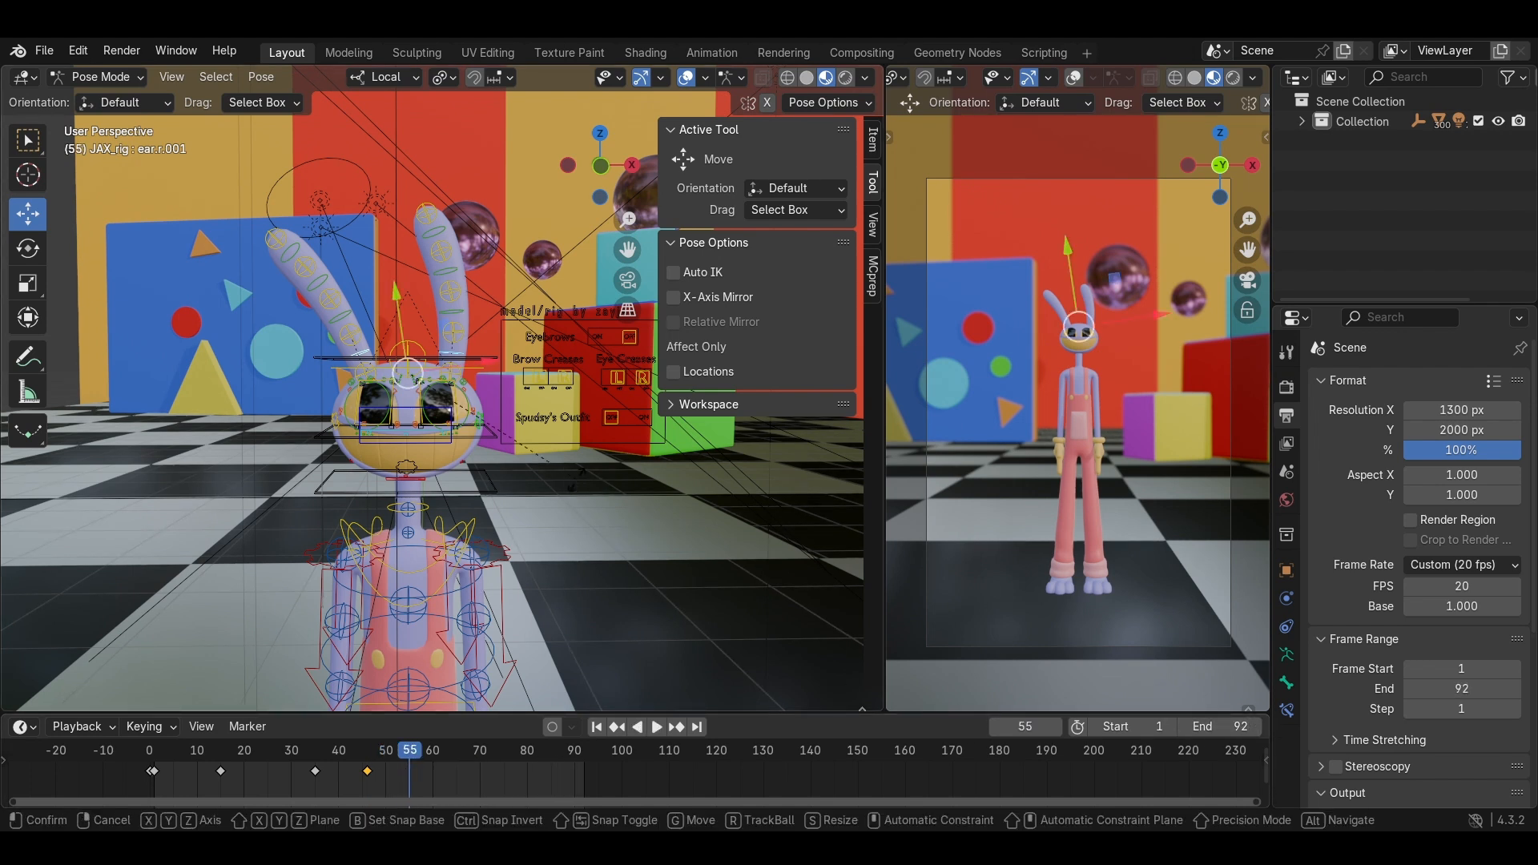
left_click(595, 547)
key("i")
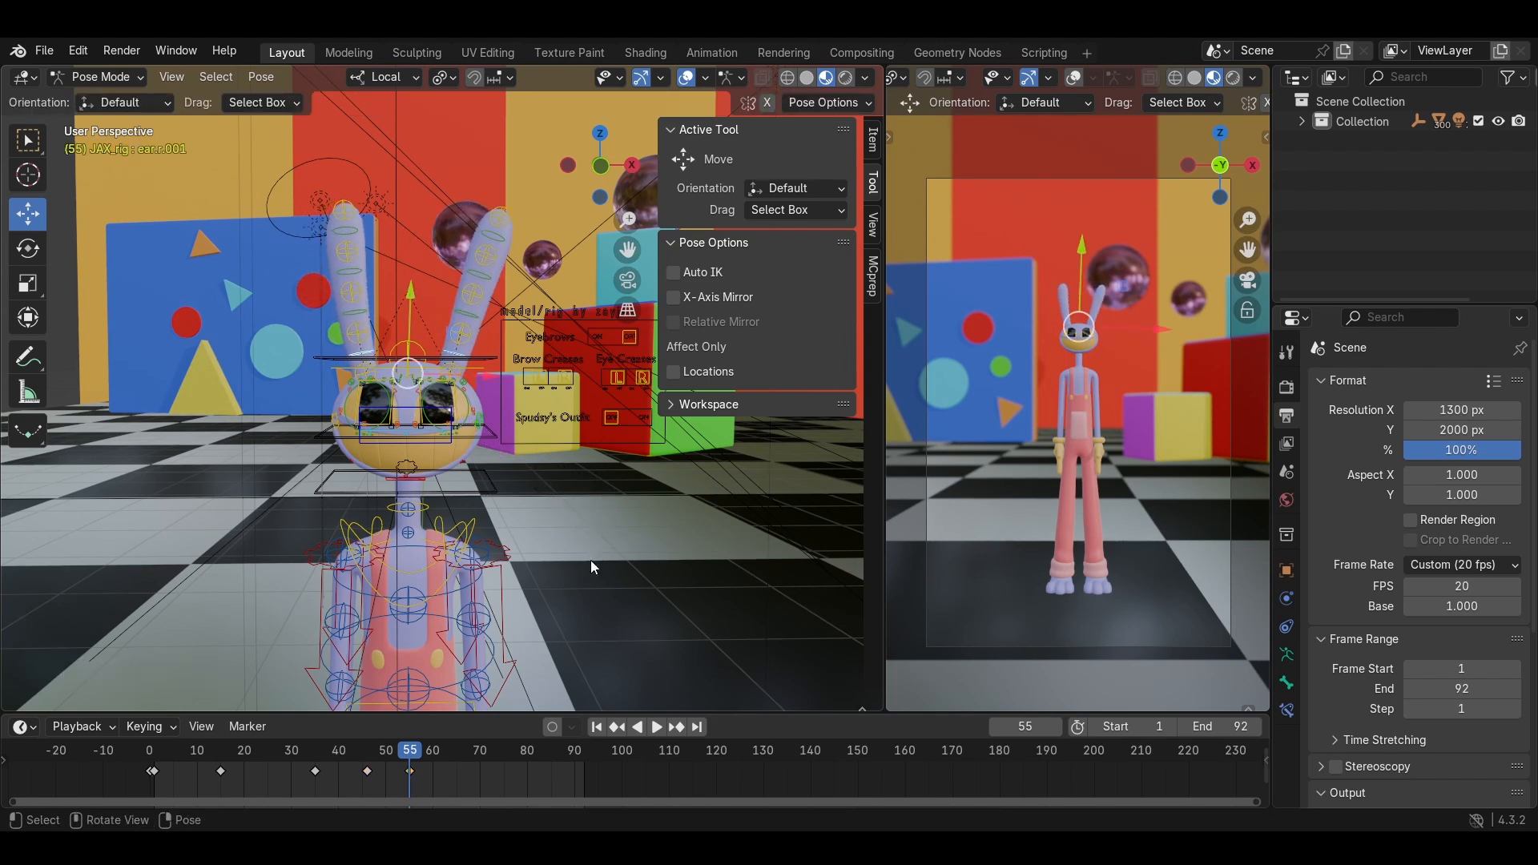
Paste the ears' starting keyframe at frame 62 so they settle into their rest pose.
middle_click_drag(500, 592, 491, 519)
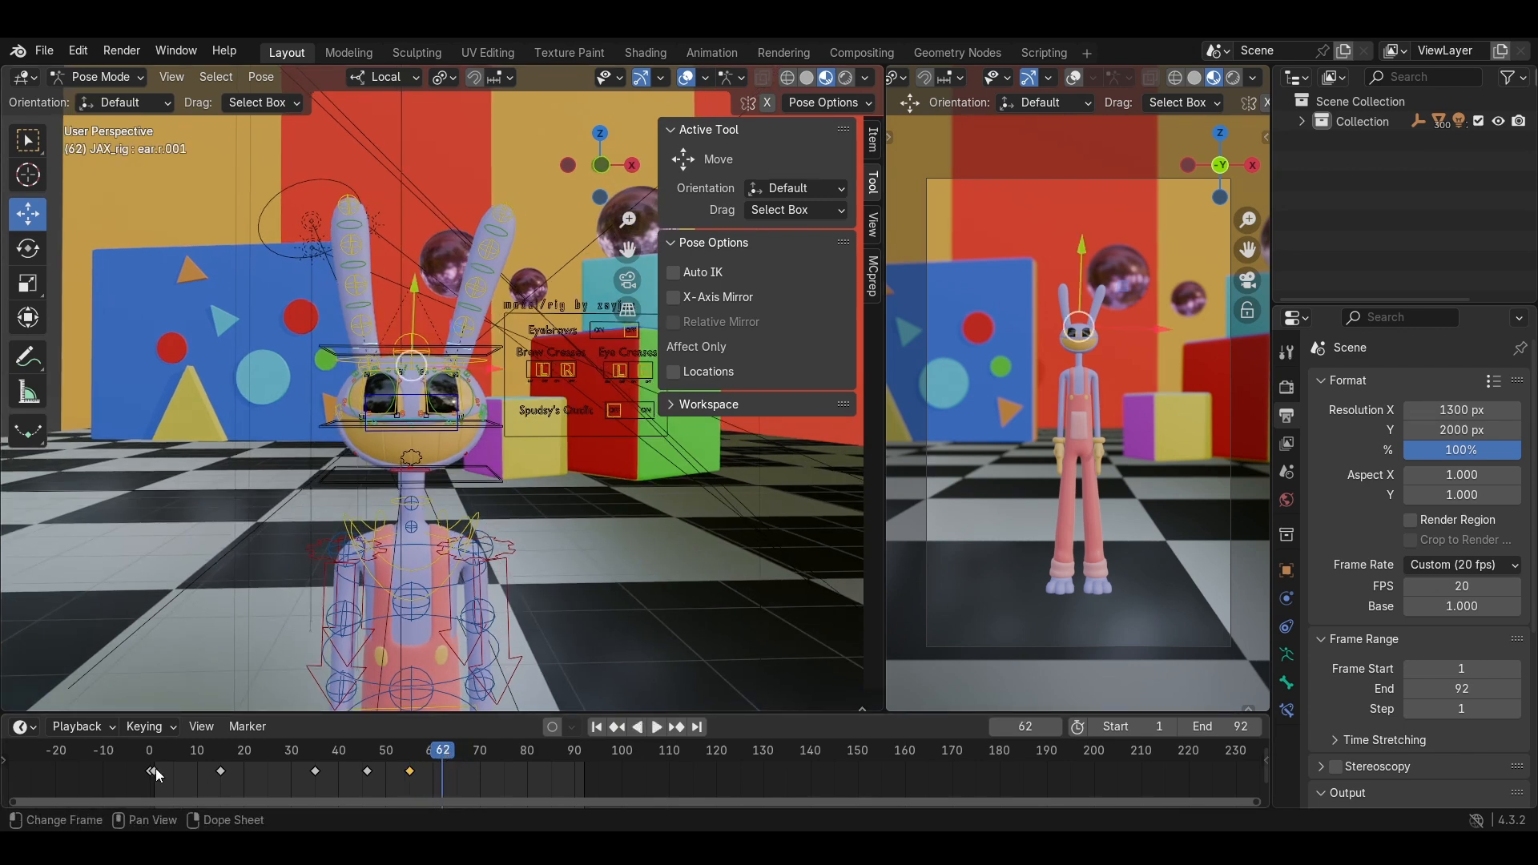
key("ctrl+v")
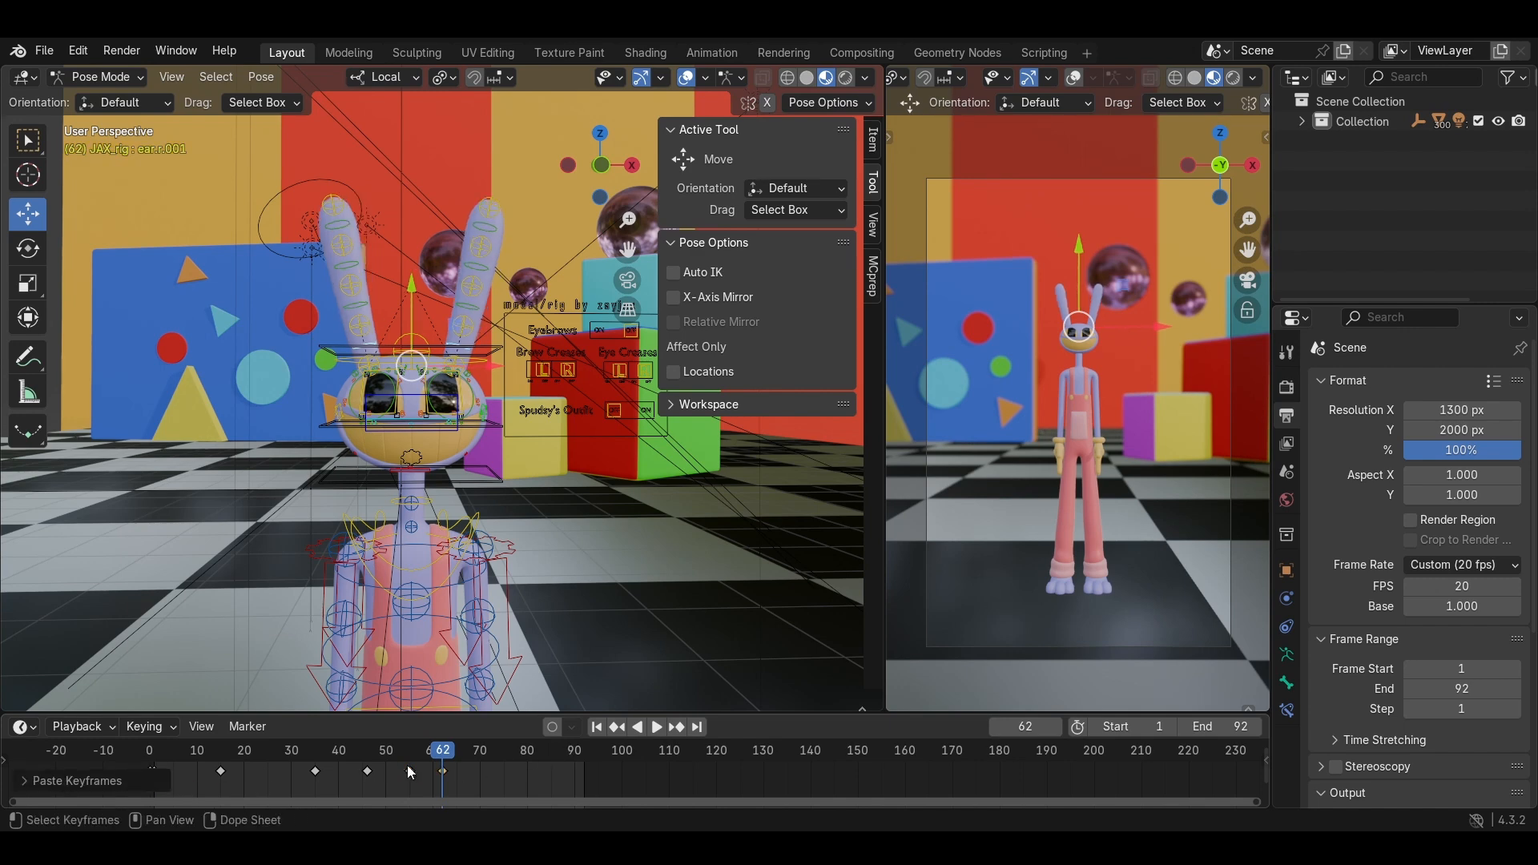
Play back the animation to check the ears' motion and shorten the end frame to 80.
left_click_drag(437, 762, 194, 786)
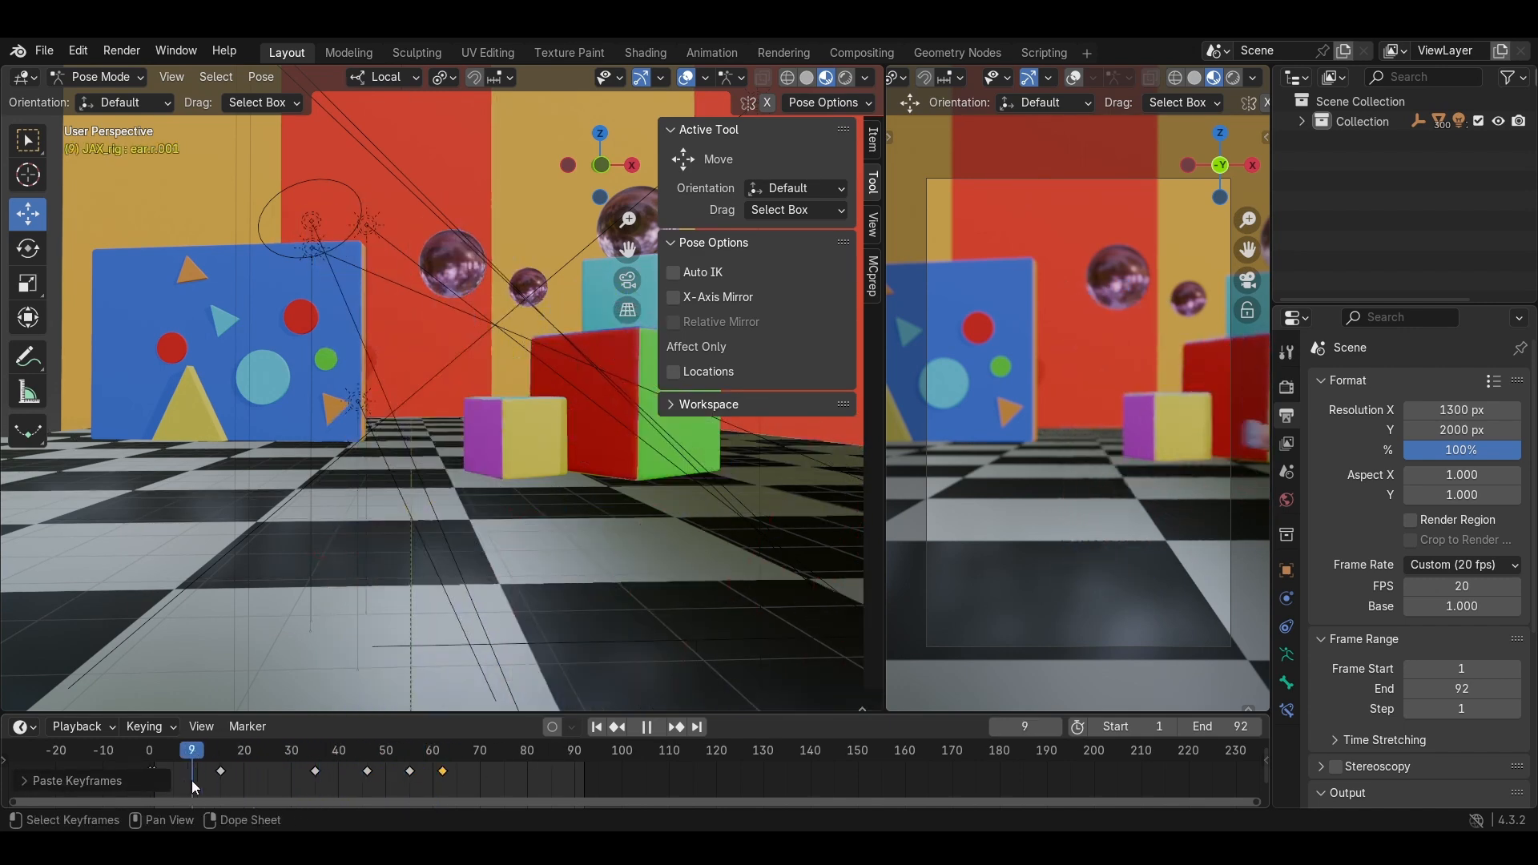
left_click(658, 726)
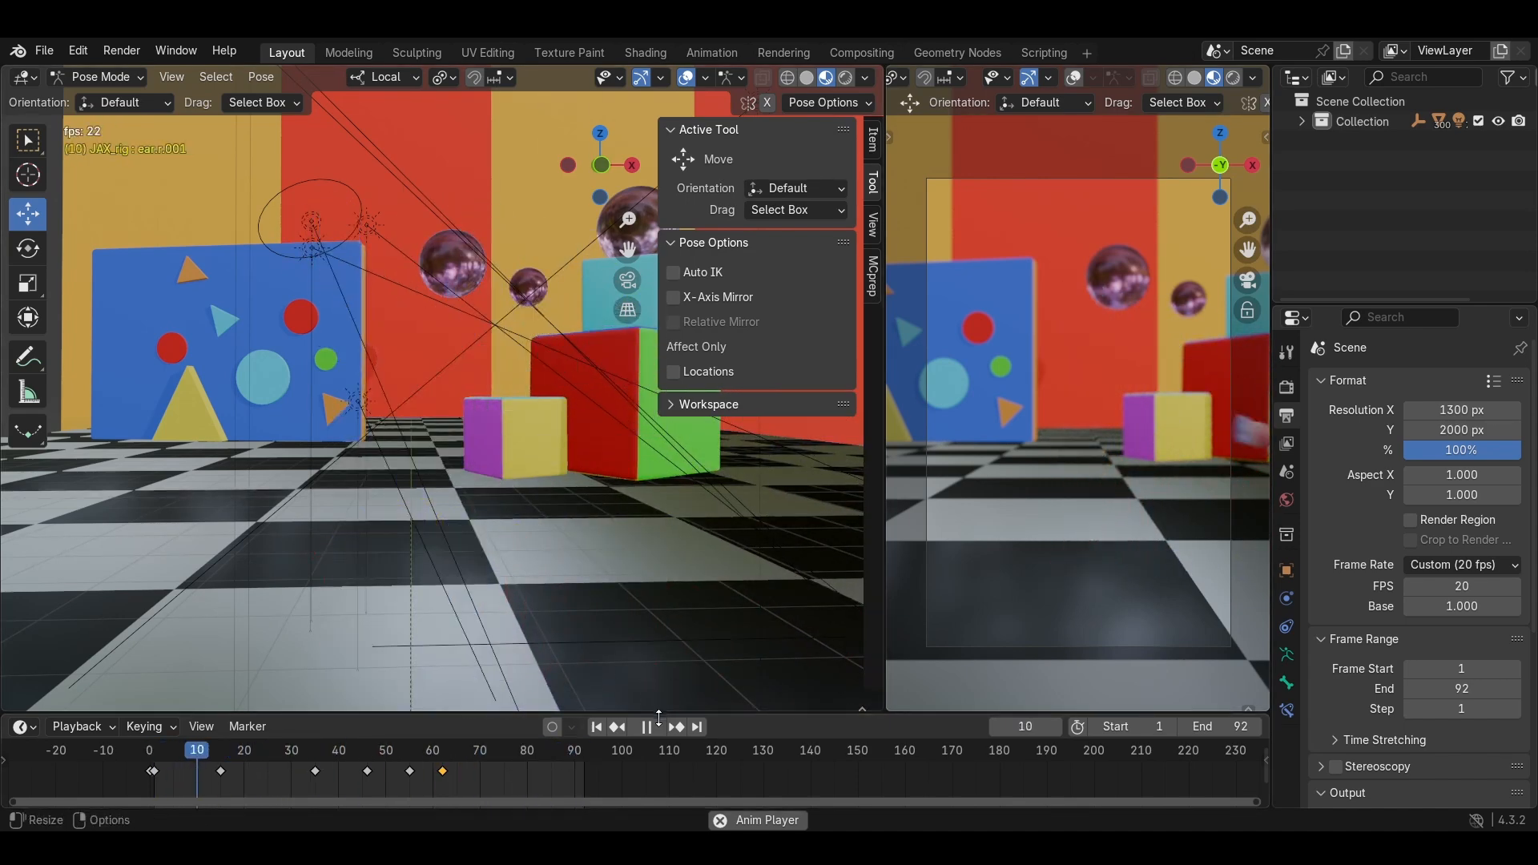
key("space")
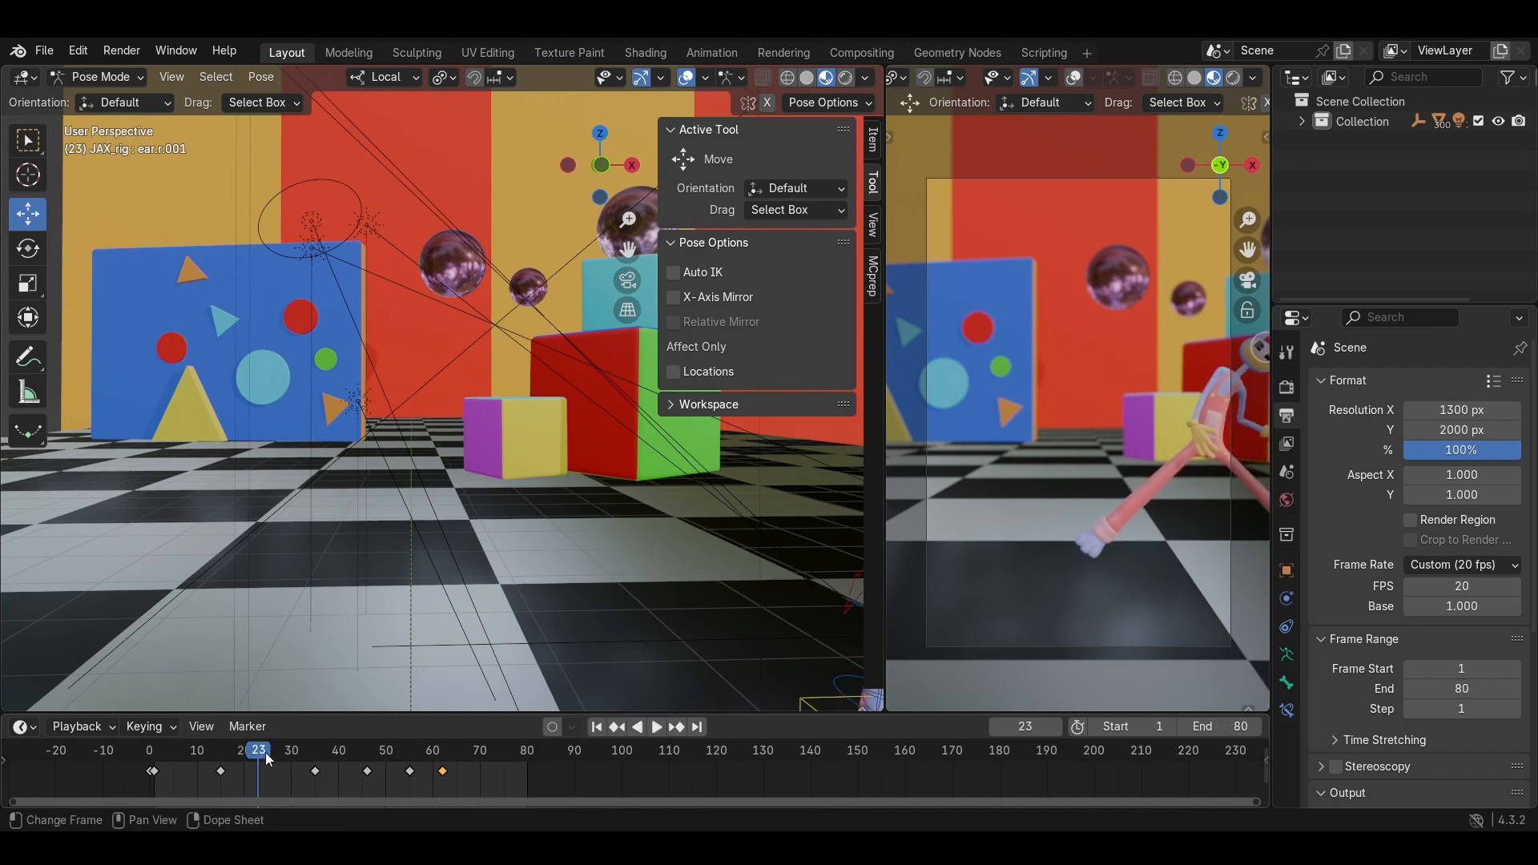
key("space")
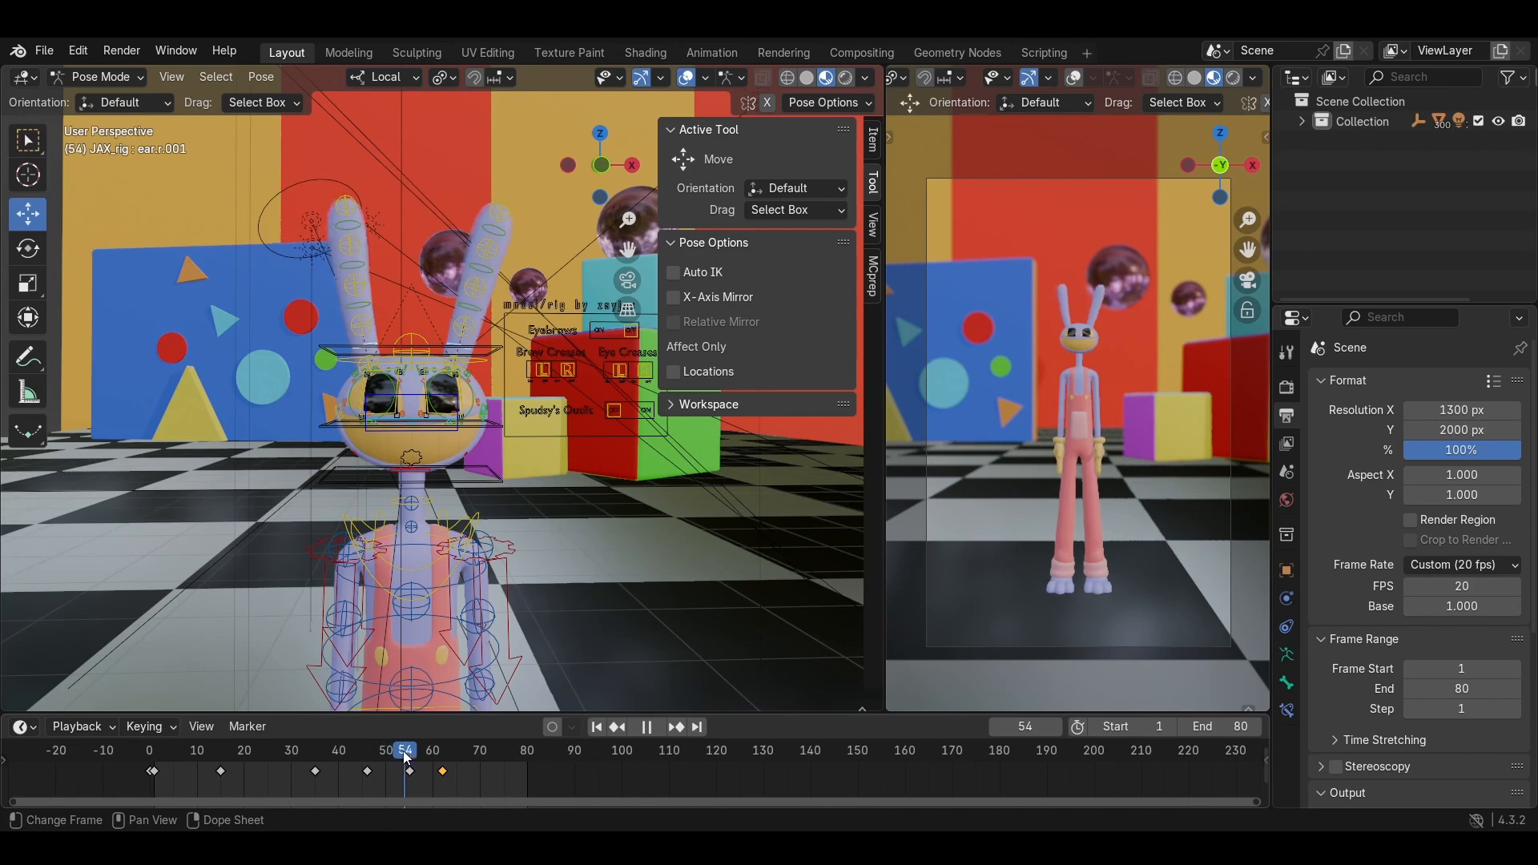
Go to frame 22 and select the head stretch control on top of the rabbit's head.
scroll(493, 605, "down", 4)
middle_click_drag(493, 605, 436, 574, "shift")
scroll(476, 463, "down", 3)
scroll(472, 437, "up", 8)
left_click_drag(325, 751, 255, 751)
middle_click_drag(573, 465, 485, 423, "shift")
left_click(448, 329)
middle_click_drag(449, 330, 459, 332)
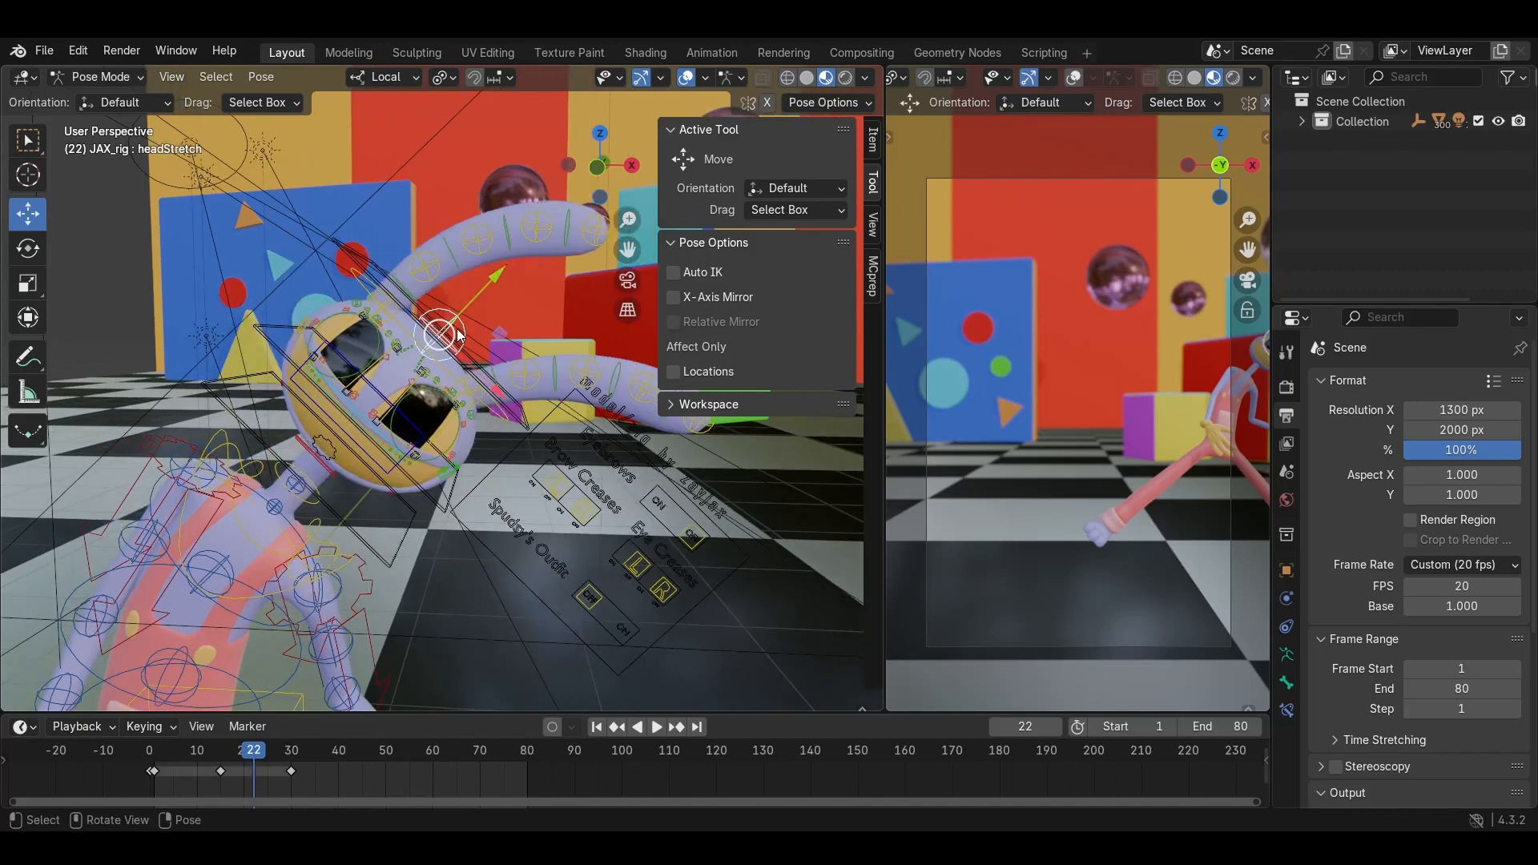
Go to frame 15 and delete the head stretch control's keyframe at frame 30.
middle_click_drag(516, 442, 507, 315)
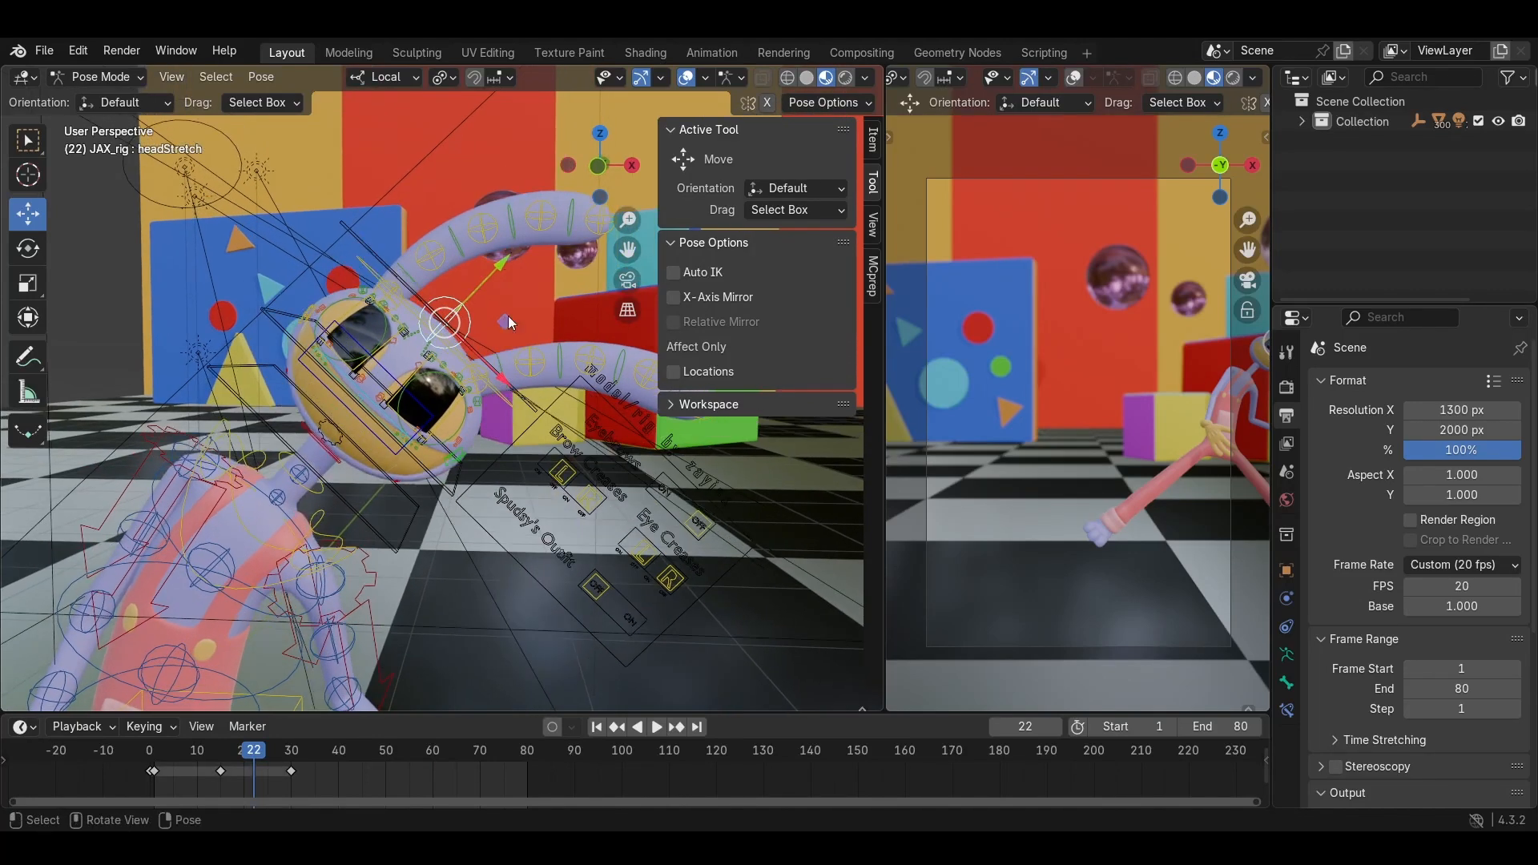
left_click_drag(253, 756, 221, 752)
left_click(291, 771)
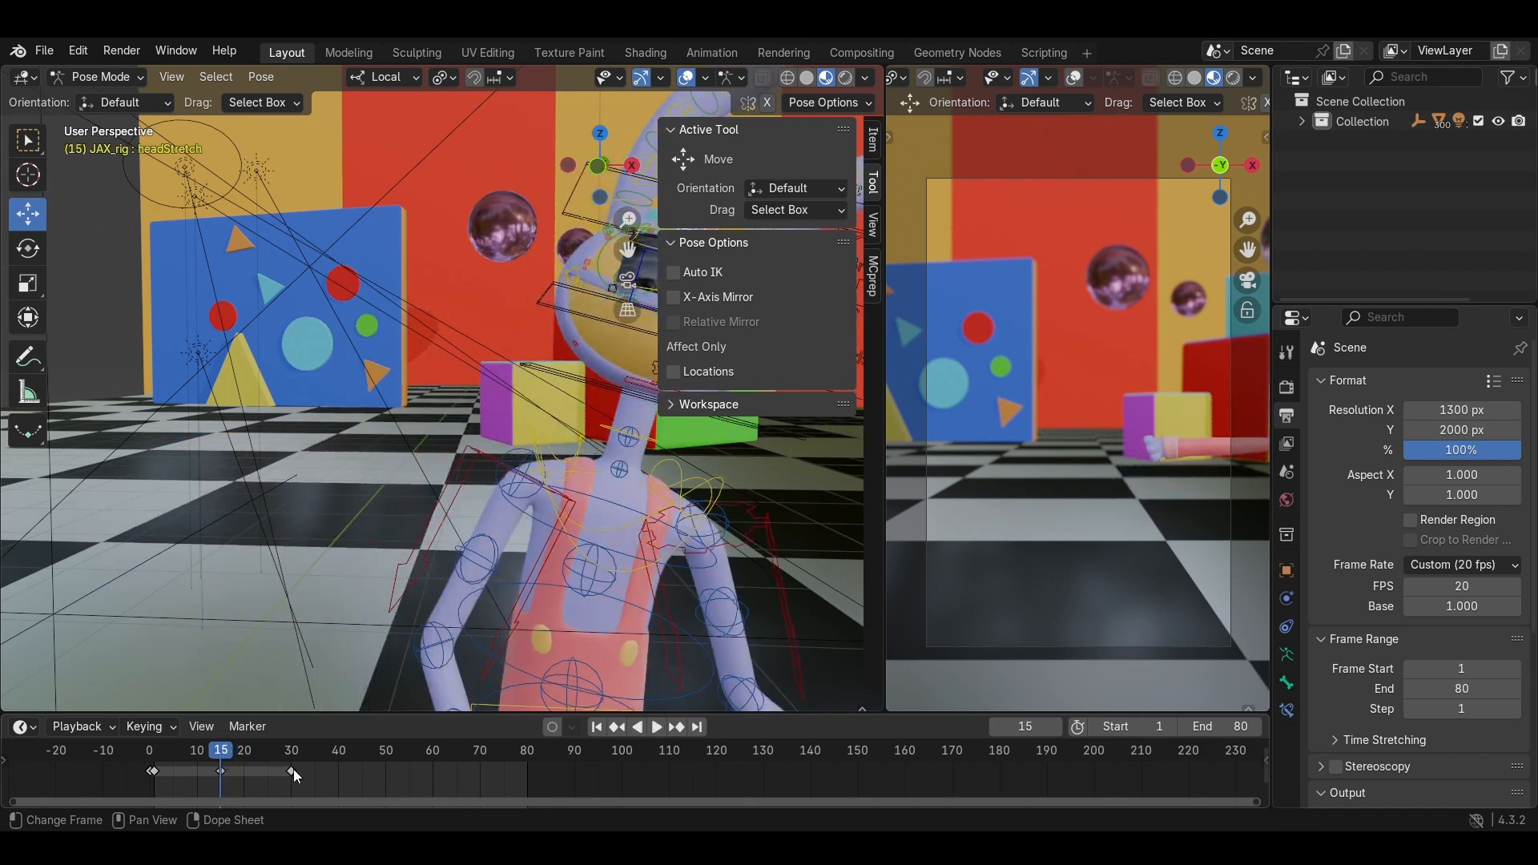
key("x")
left_click(293, 769)
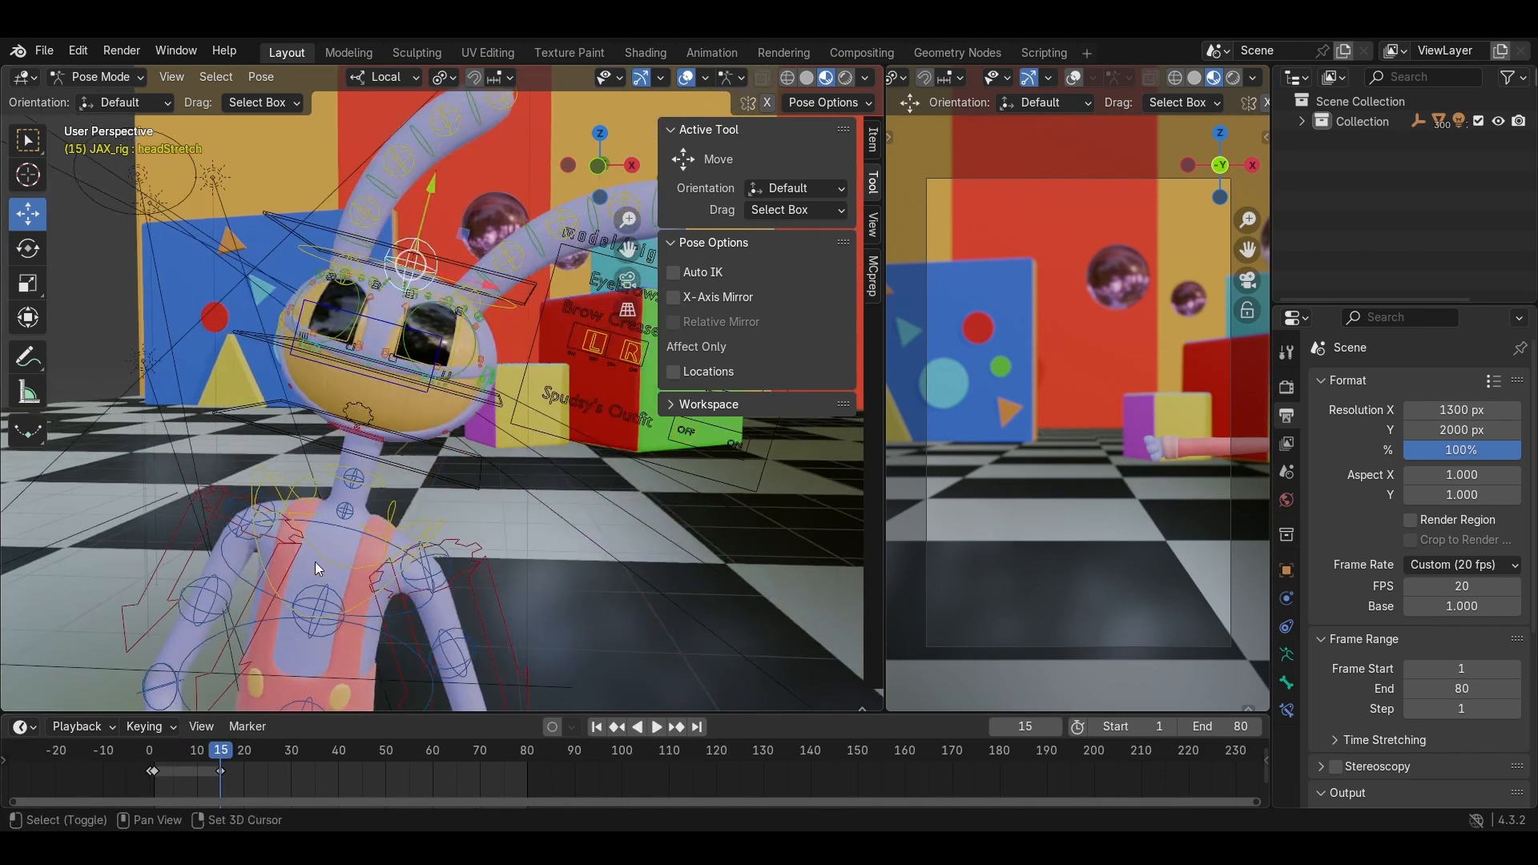
Move the head stretch control slightly sideways at frame 15 to bend the top of the head.
middle_click_drag(443, 458, 431, 355)
key("g")
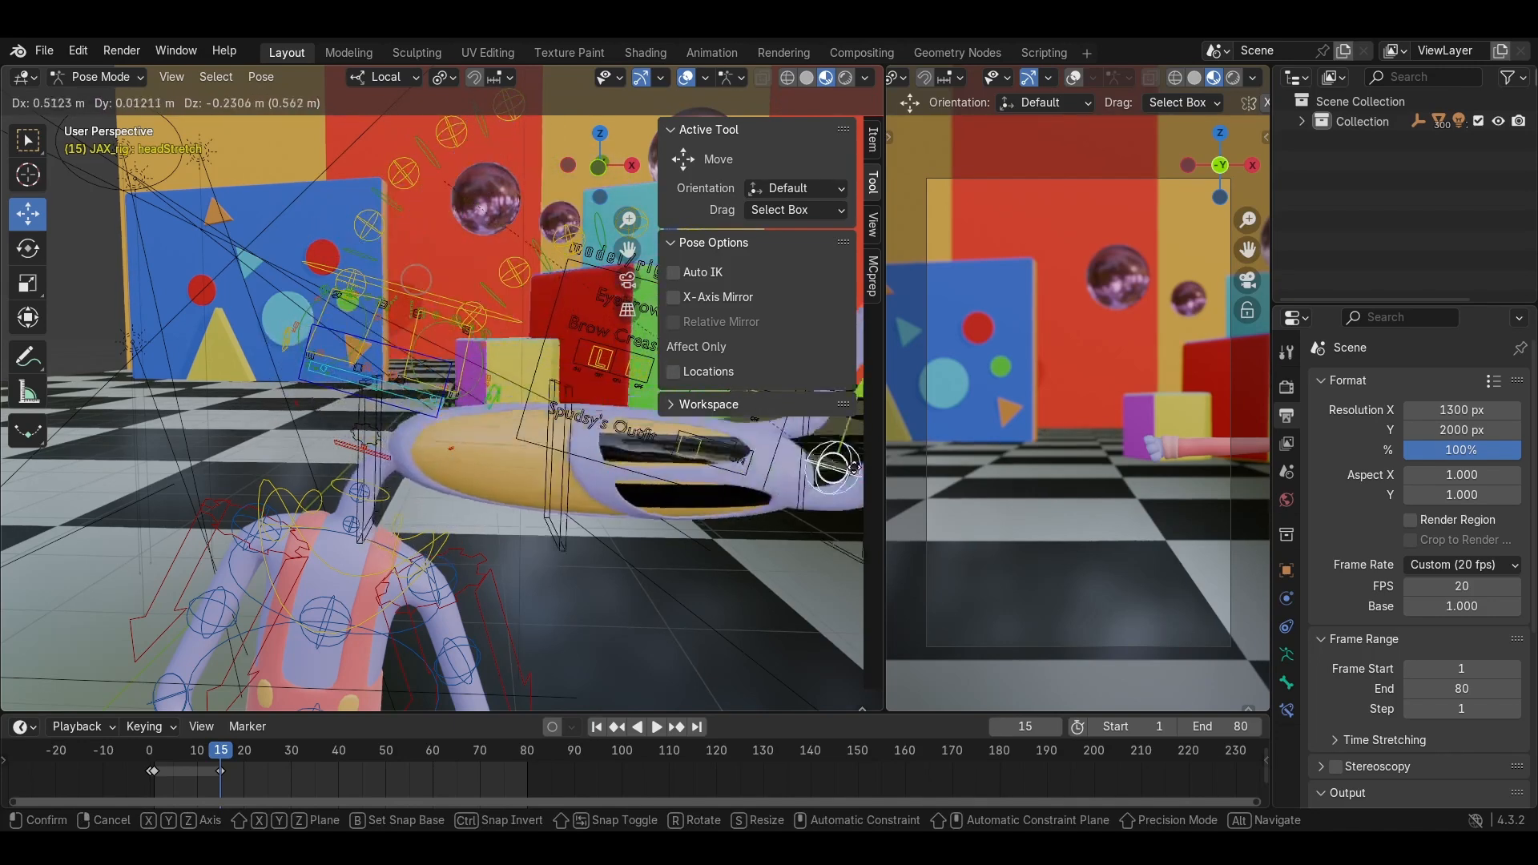
right_click(8, 490)
middle_click_drag(402, 319, 443, 312)
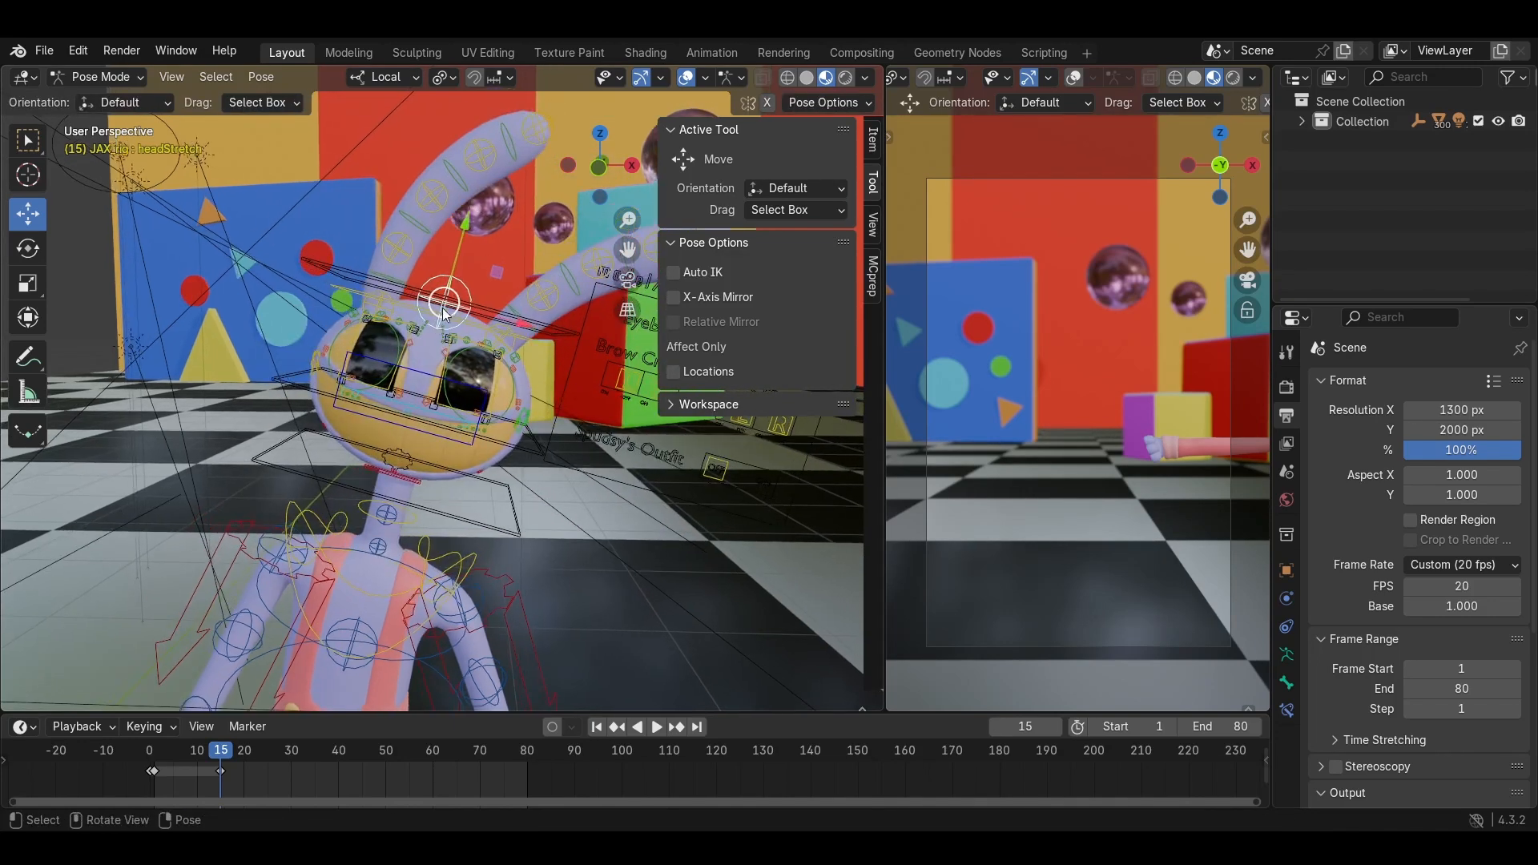
left_click_drag(451, 302, 489, 314)
Try to rotate the upper ear's base control at frame 15.
middle_click_drag(487, 314, 415, 286)
left_click(420, 213)
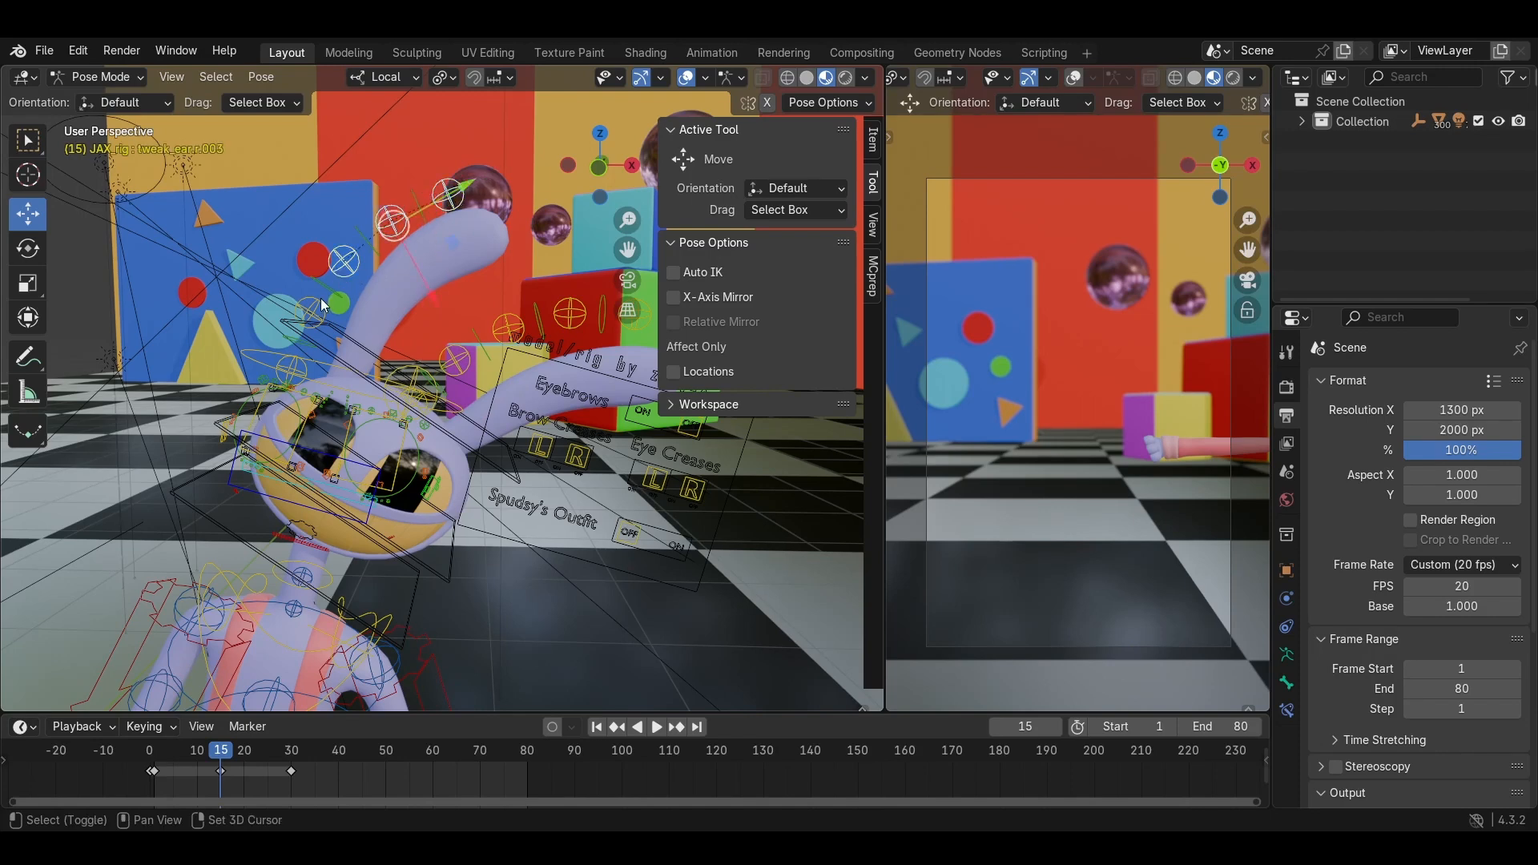
left_click(296, 351)
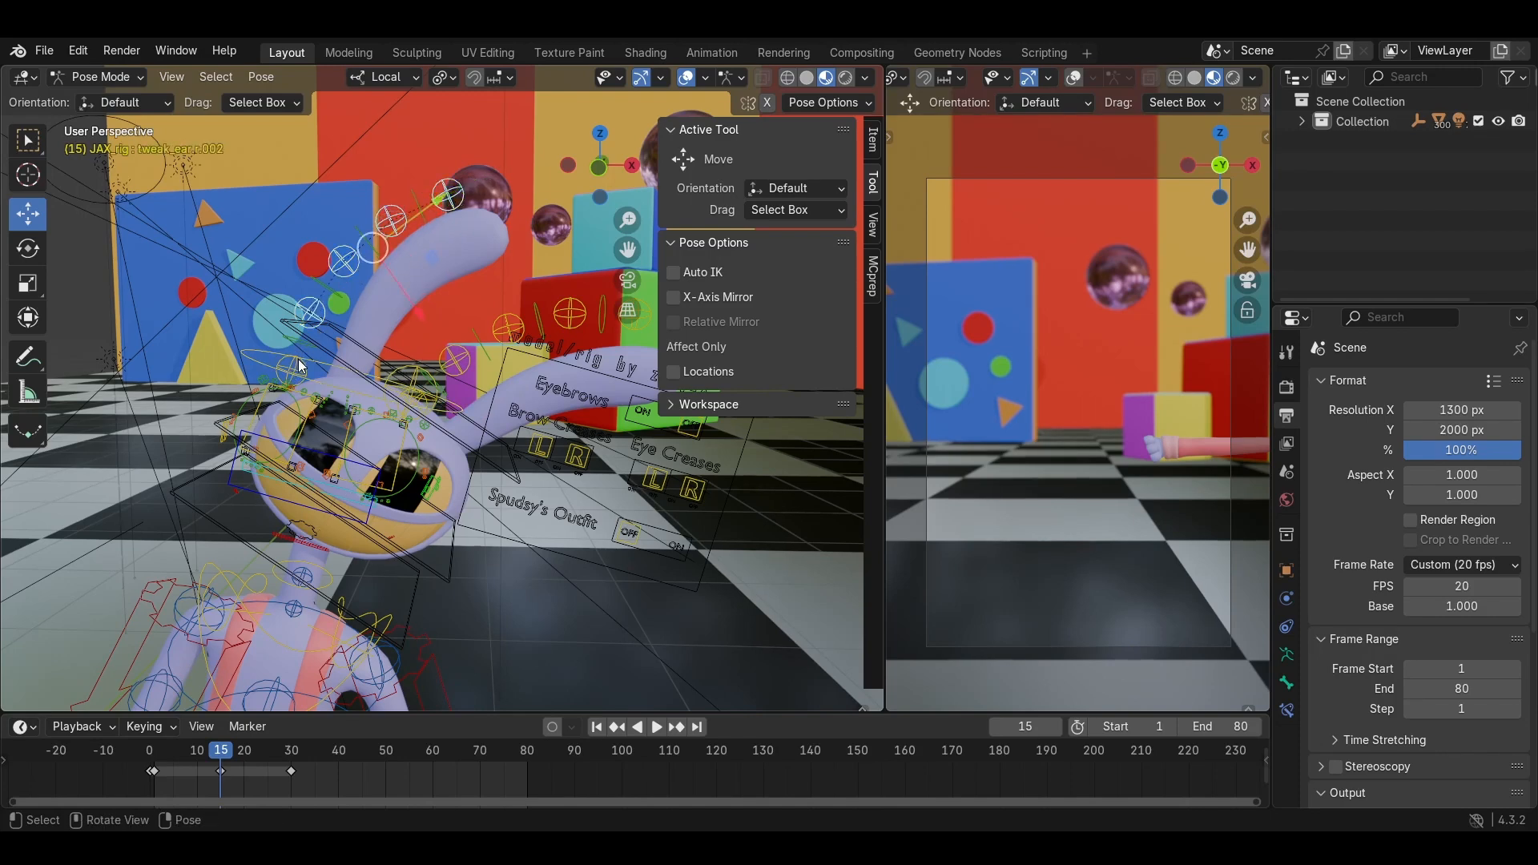
left_click_drag(357, 277, 389, 286)
middle_click_drag(388, 286, 396, 287)
left_click(318, 354)
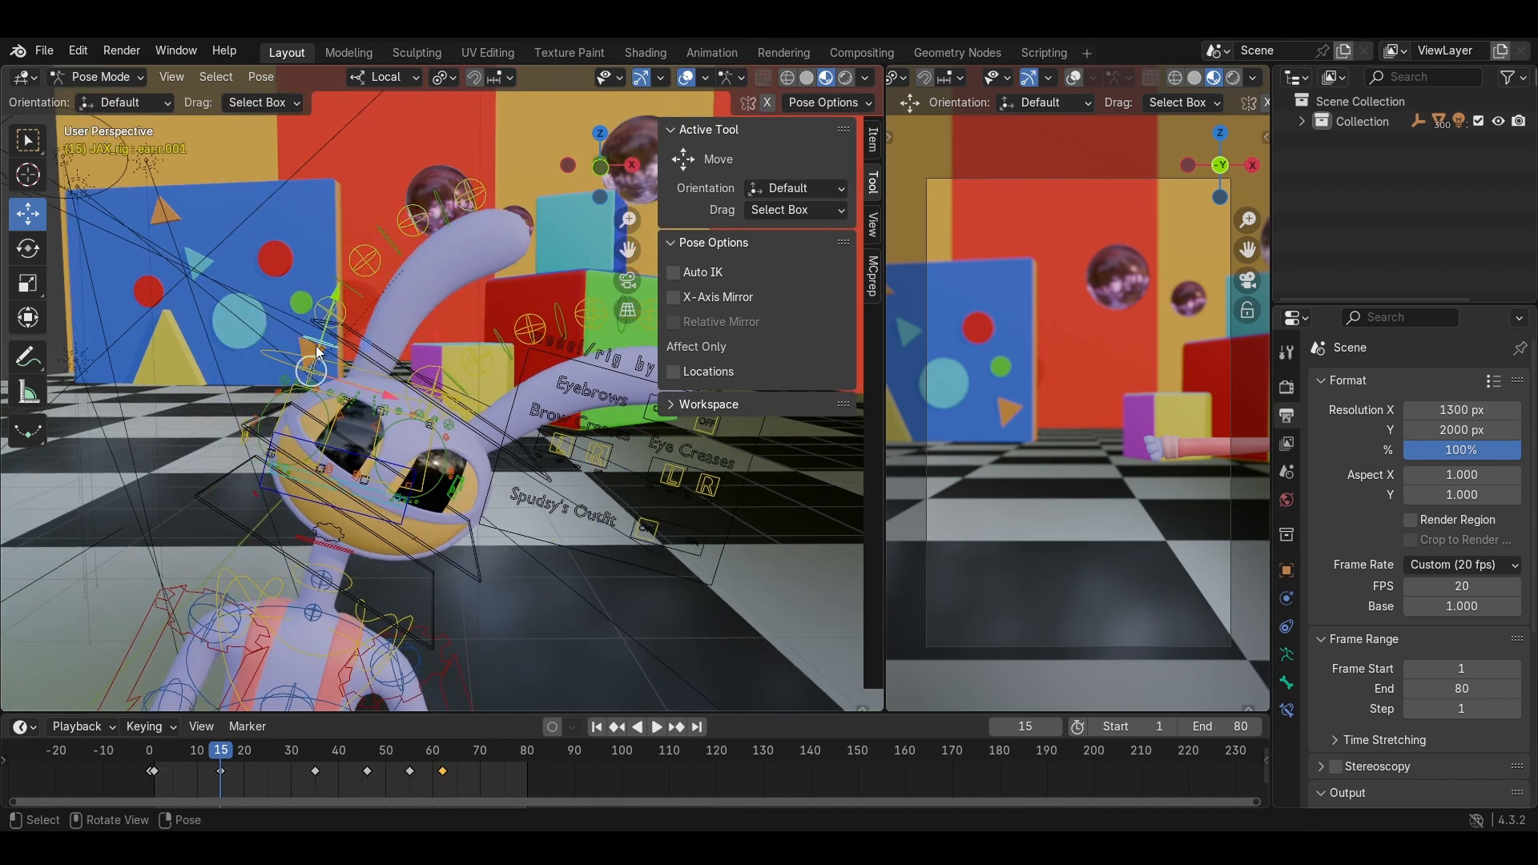
left_click(39, 255)
left_click_drag(347, 307, 431, 290)
key("ctrl+z")
middle_click_drag(461, 271, 455, 281, "shift")
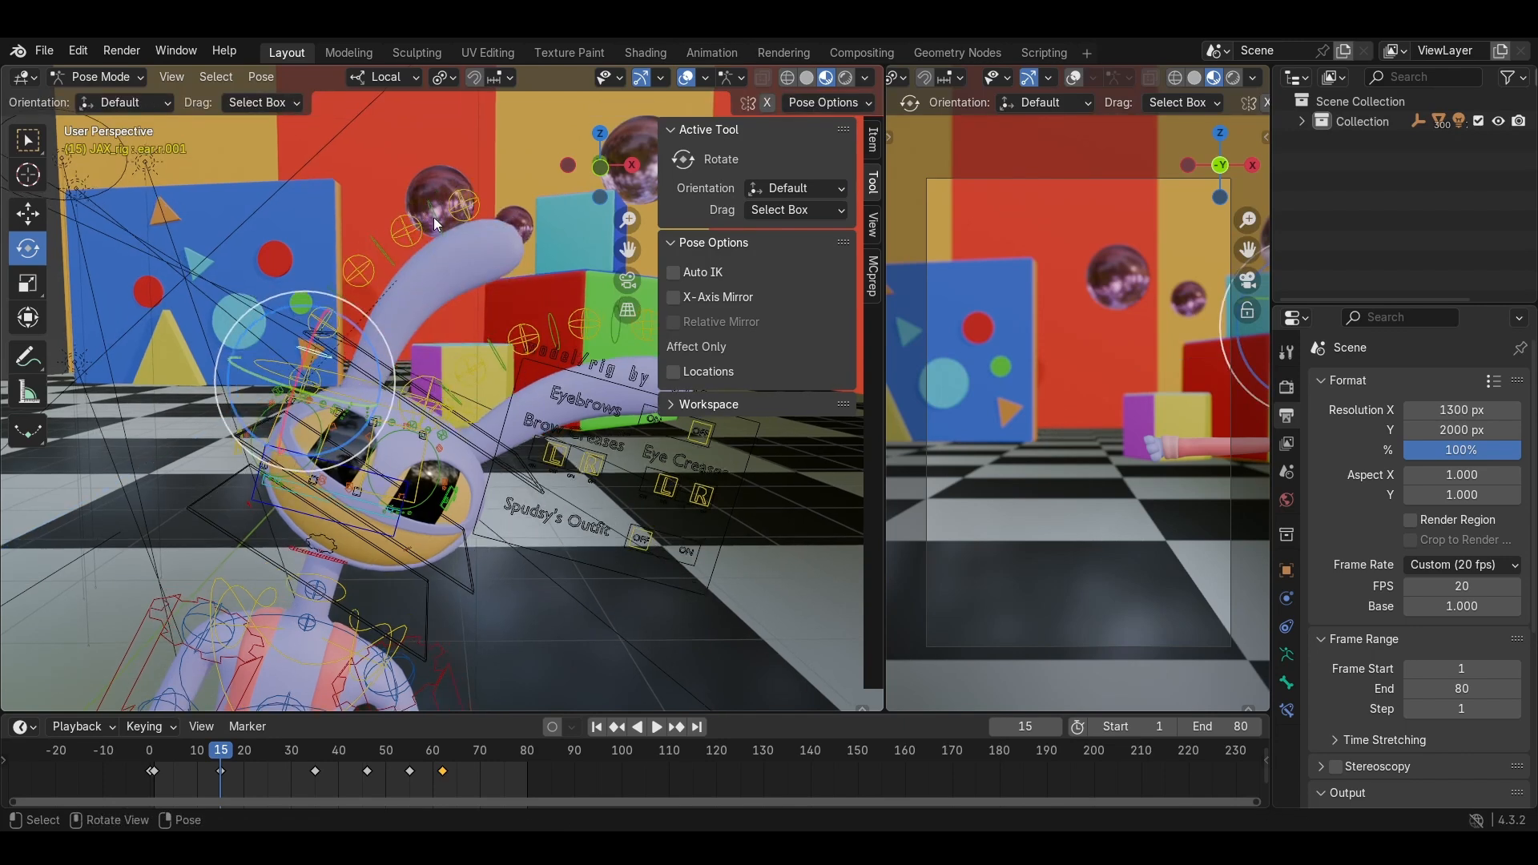
Move the tip and adjacent tweak controls of the upper ear at frame 15 to extend and bend it.
left_click(434, 218)
left_click(472, 196)
middle_click_drag(472, 192, 468, 234, "shift")
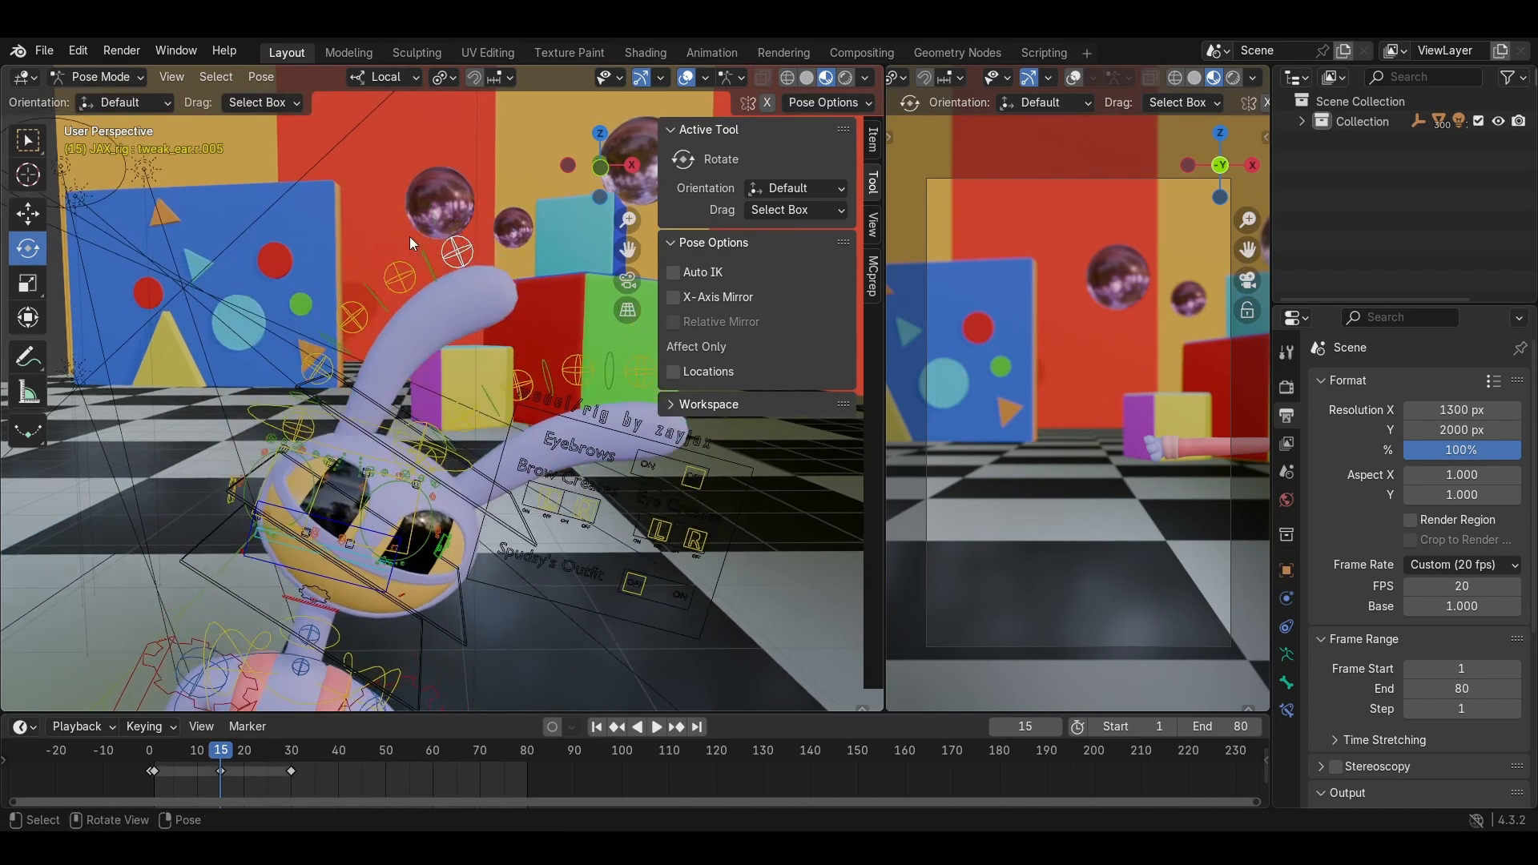
key("g")
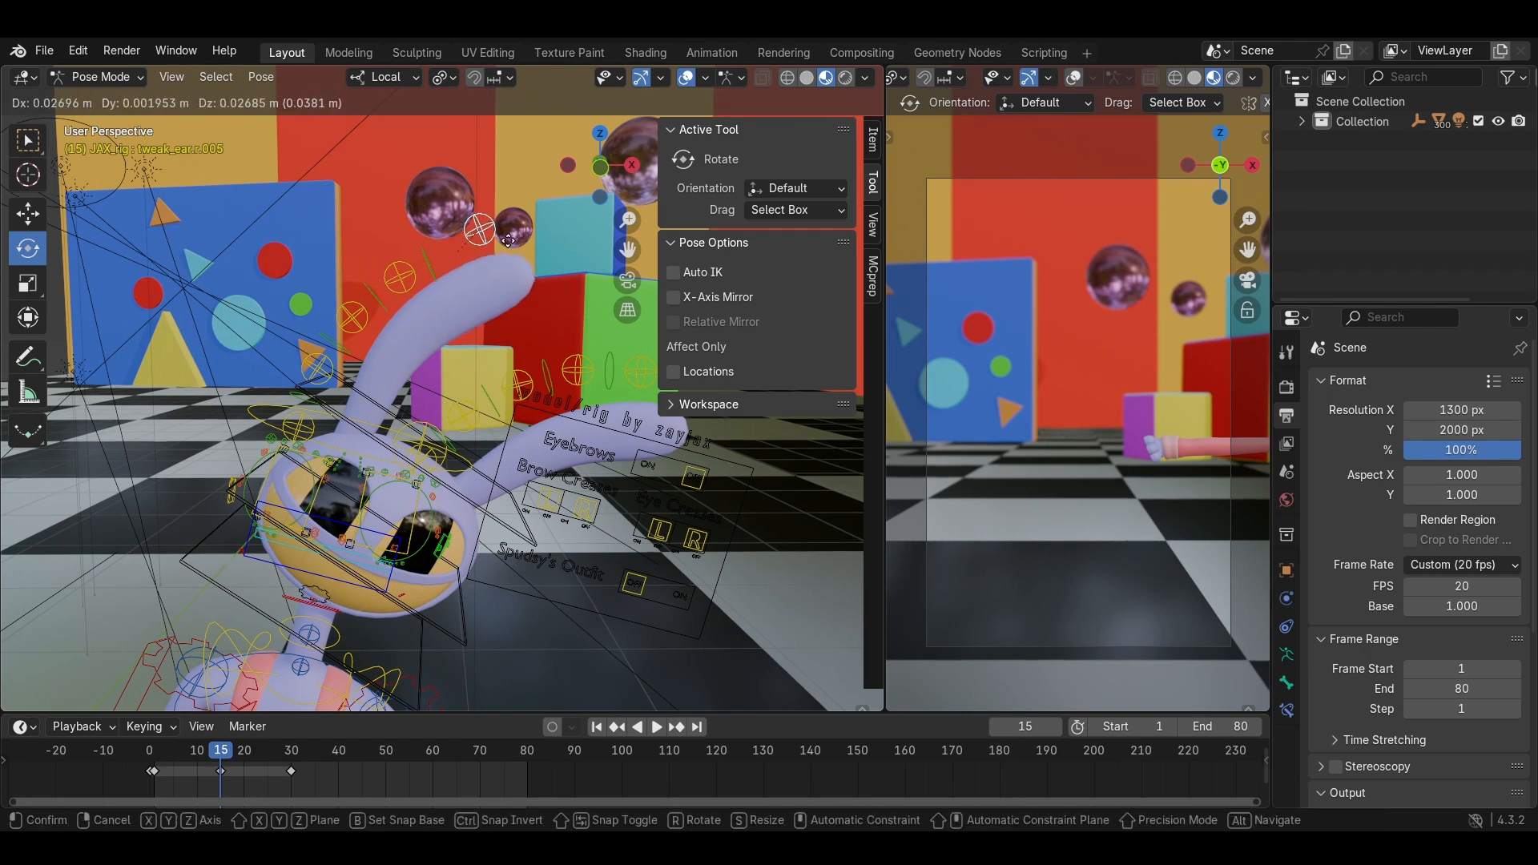
left_click(511, 241)
middle_click_drag(512, 244, 338, 233, "shift")
left_click(311, 247)
key("g")
left_click(340, 215)
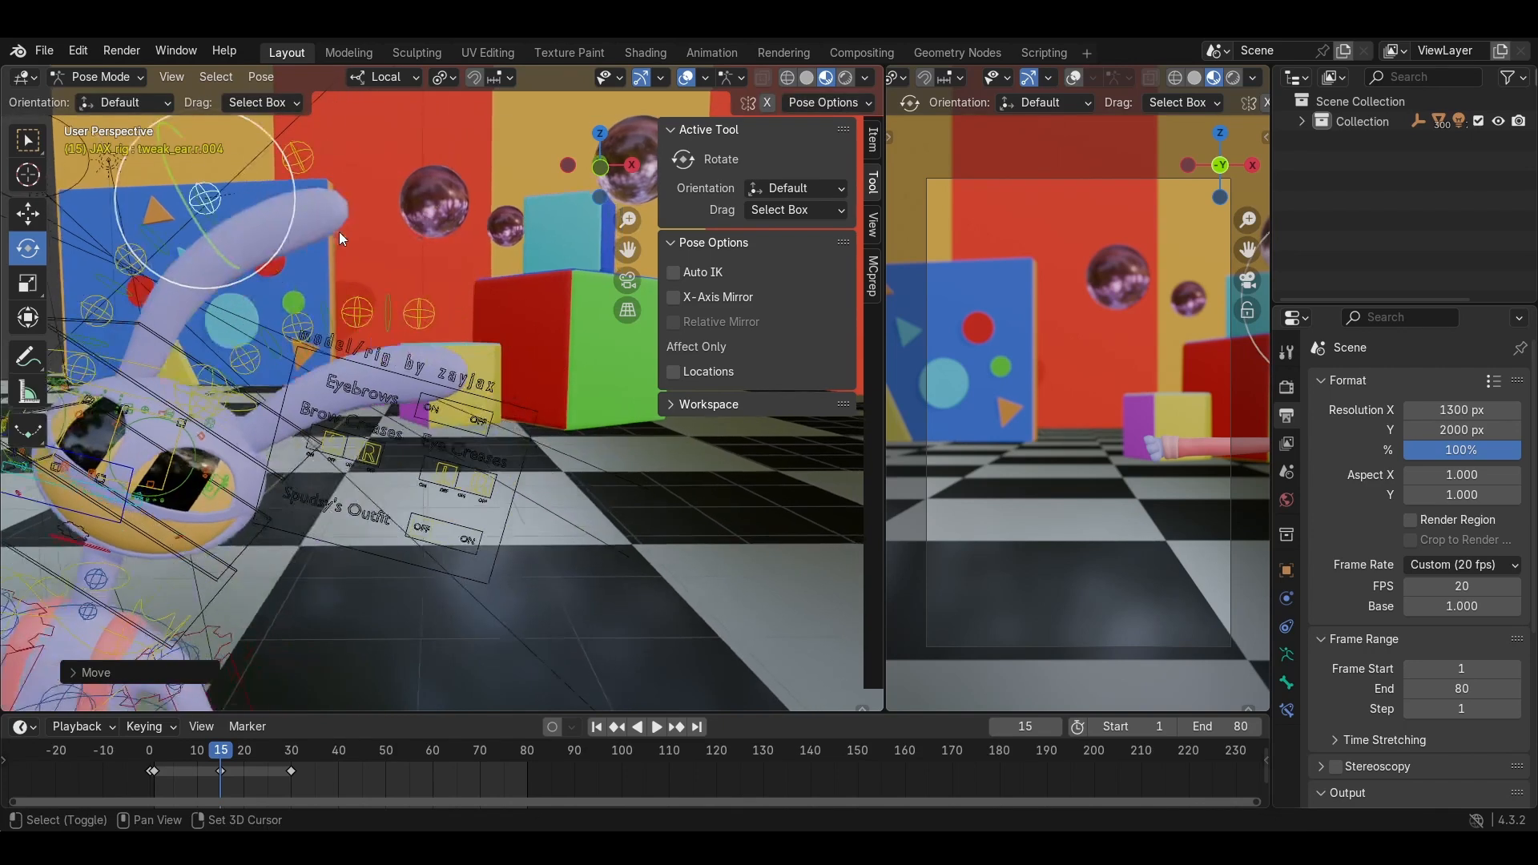
Move the lower ear's tip and middle tweak controls individually at frame 15 to stretch and reshape the ear.
left_click(427, 308)
key("g")
left_click(483, 302)
left_click(358, 310)
key("g")
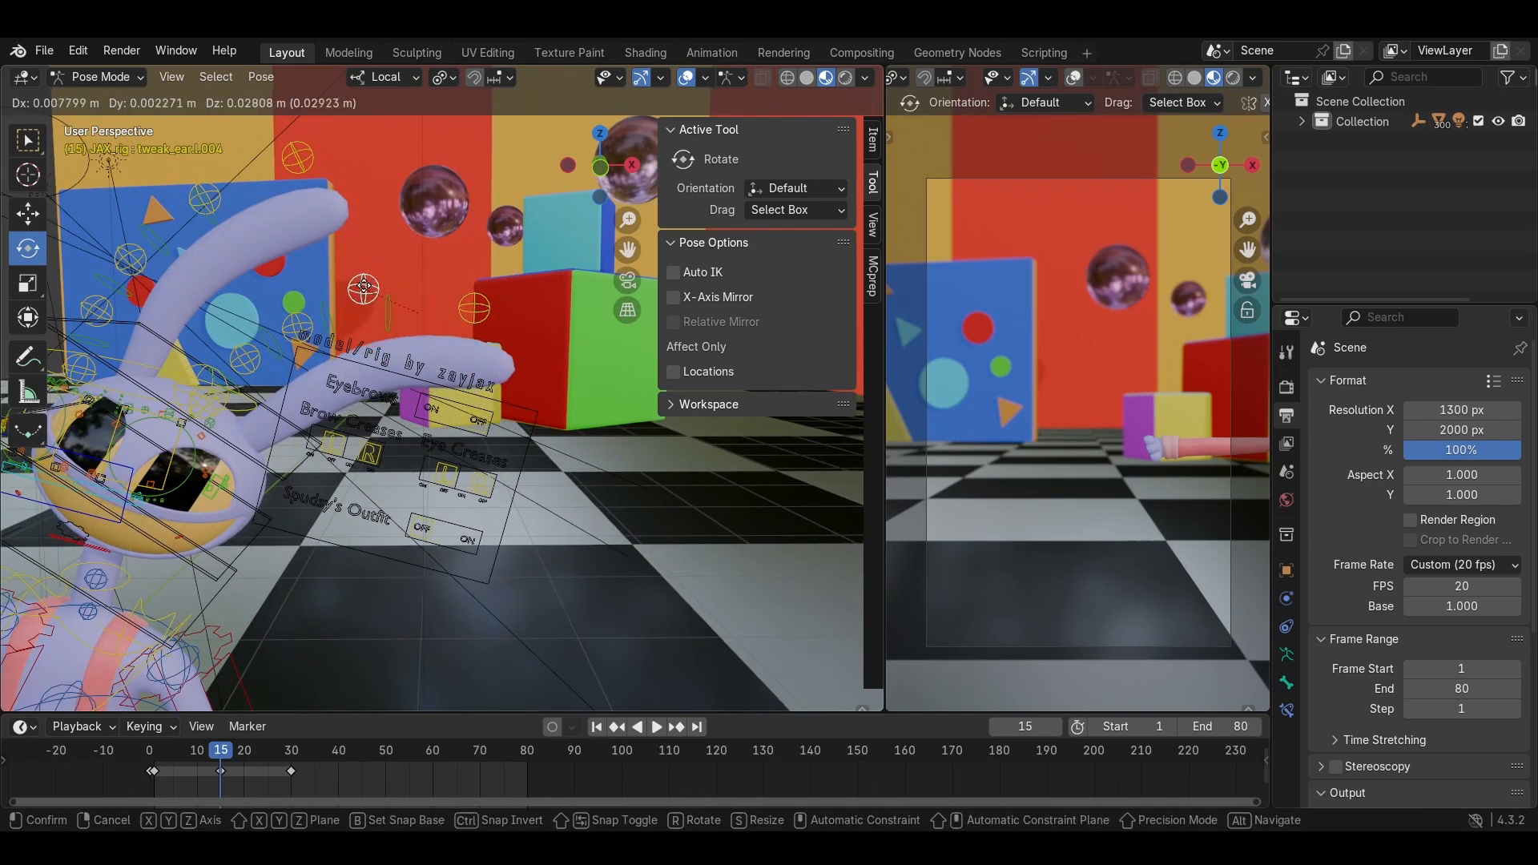
left_click(363, 287)
middle_click_drag(364, 288, 375, 313, "shift")
left_click(375, 312)
key("g")
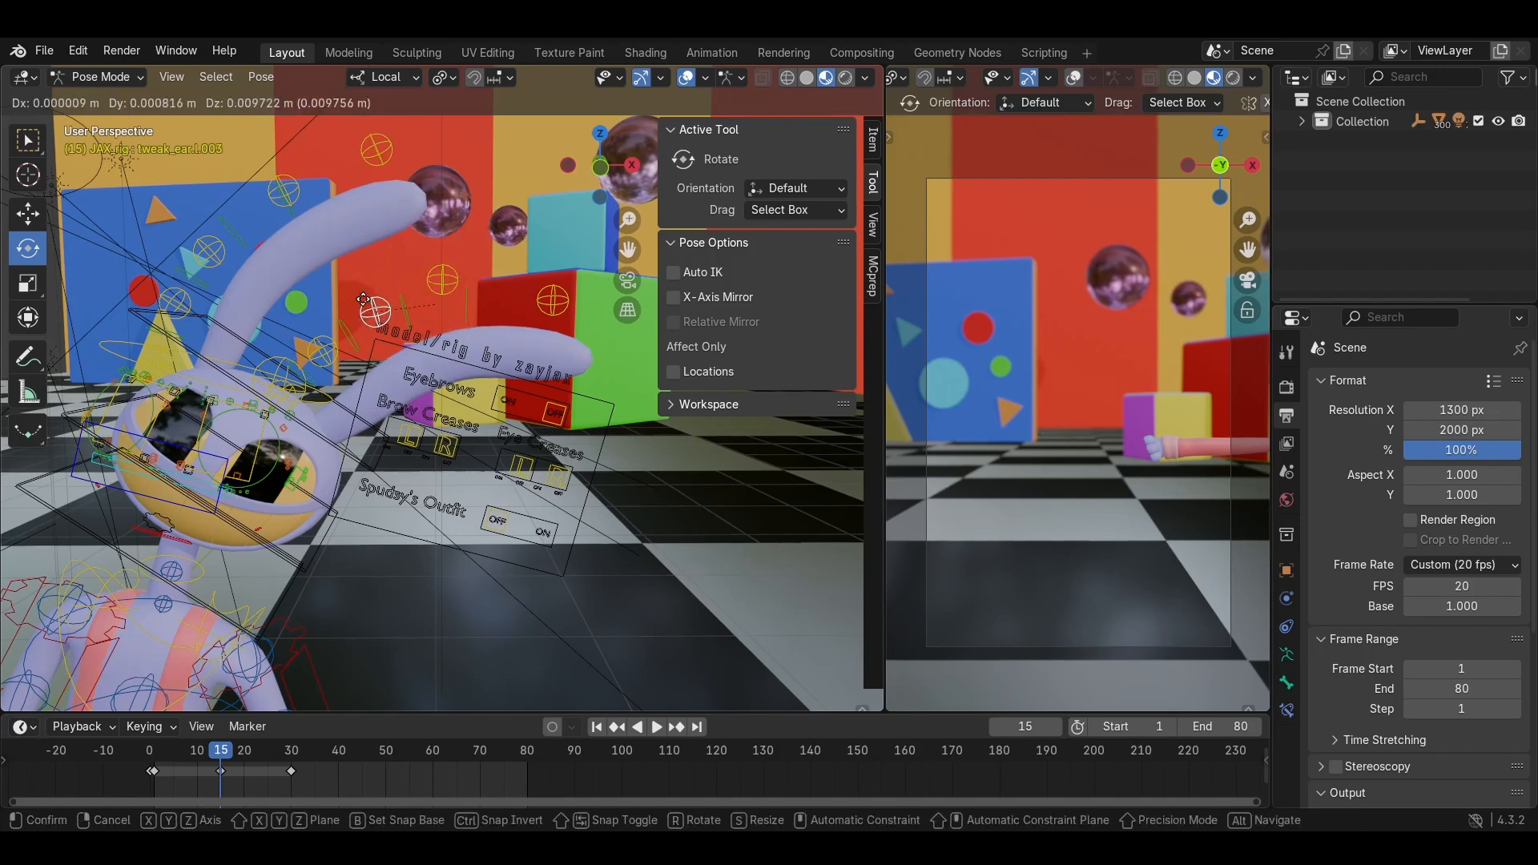
left_click(363, 299)
Move the lower ear's outer tweak controls together to refine its curve at frame 15, then clear the selection.
middle_click_drag(436, 274, 489, 267, "shift")
left_click(428, 270, "shift")
left_click(539, 283, "shift")
key("g")
left_click(548, 289)
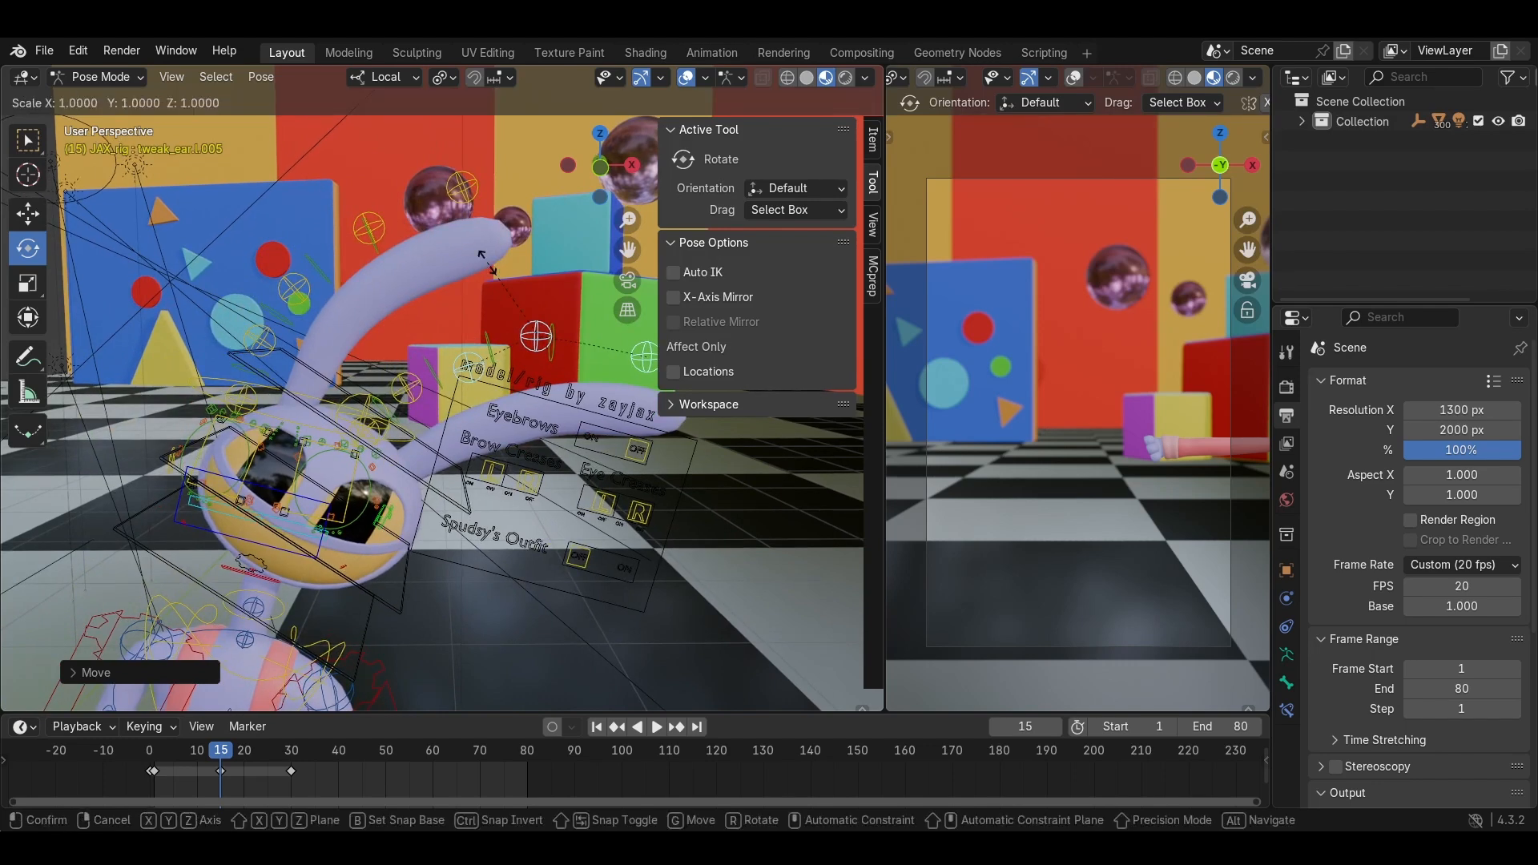
key("a")
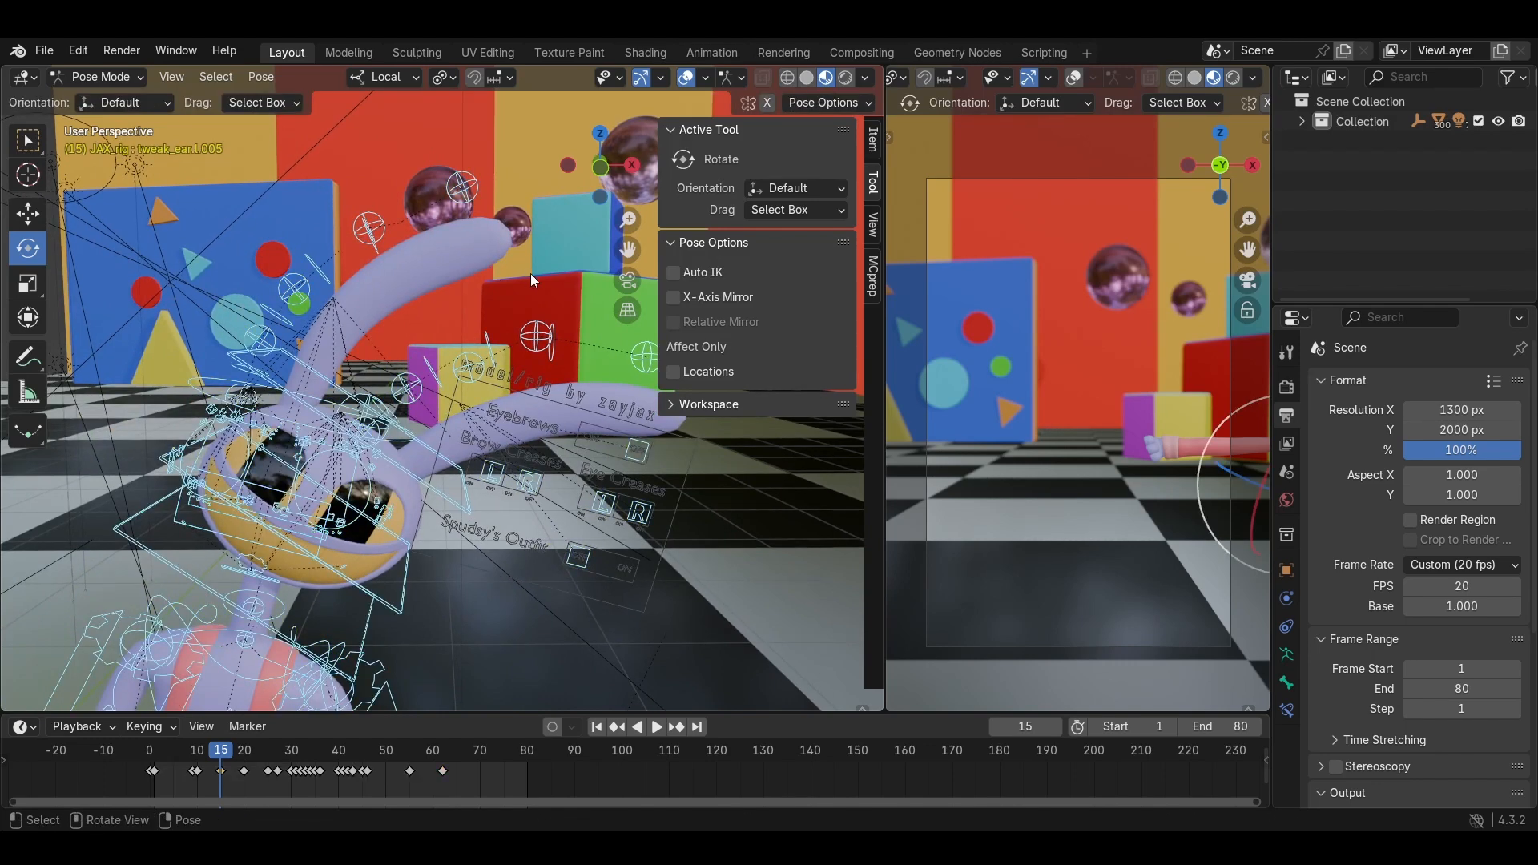
left_click(530, 272)
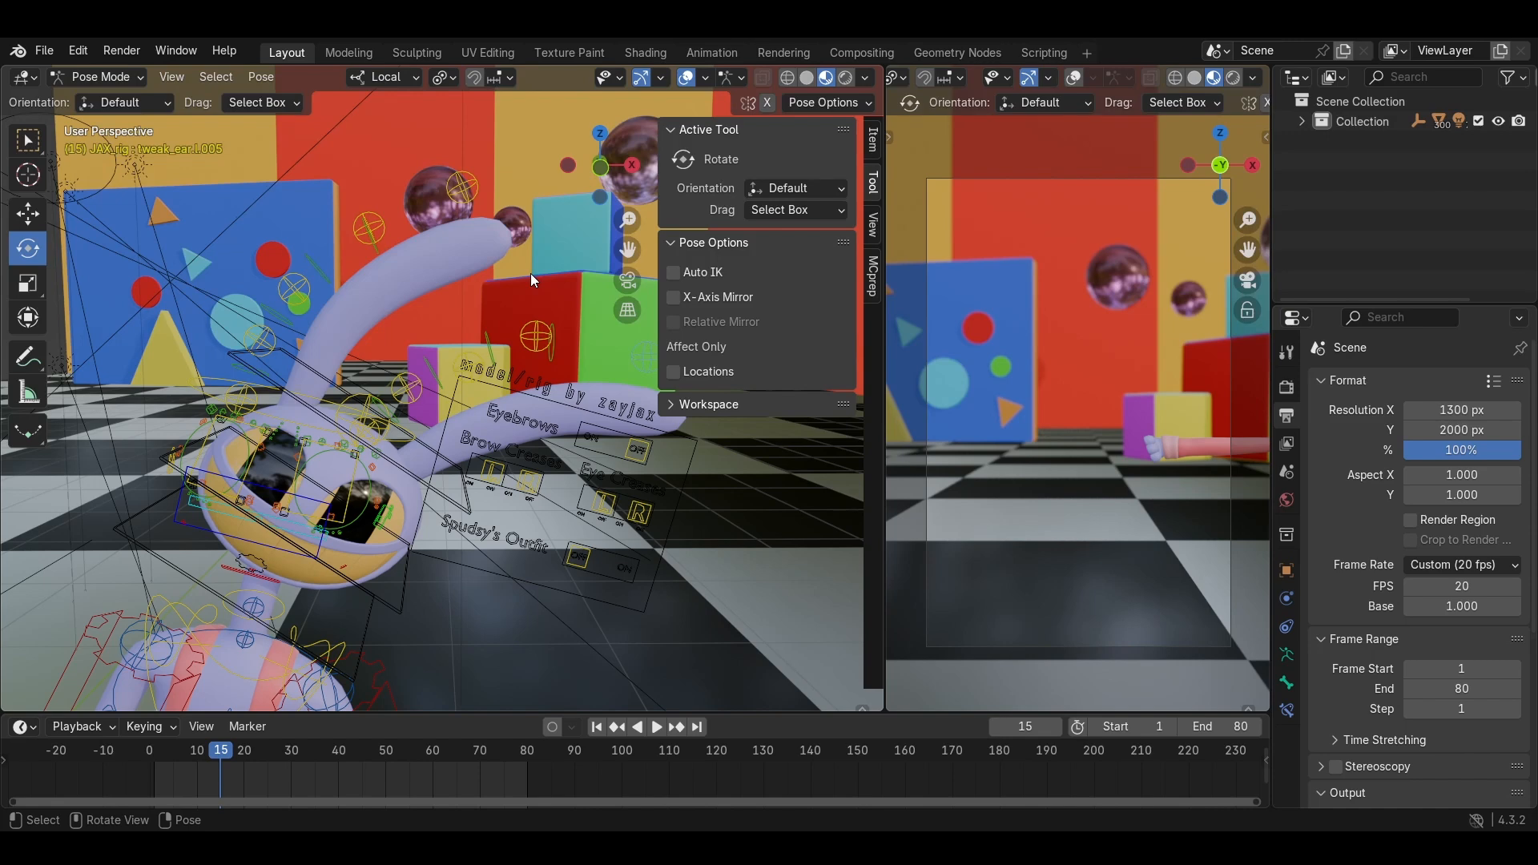
At frame 35, shift the head stretch control slightly and insert a keyframe.
middle_click_drag(349, 515, 266, 703)
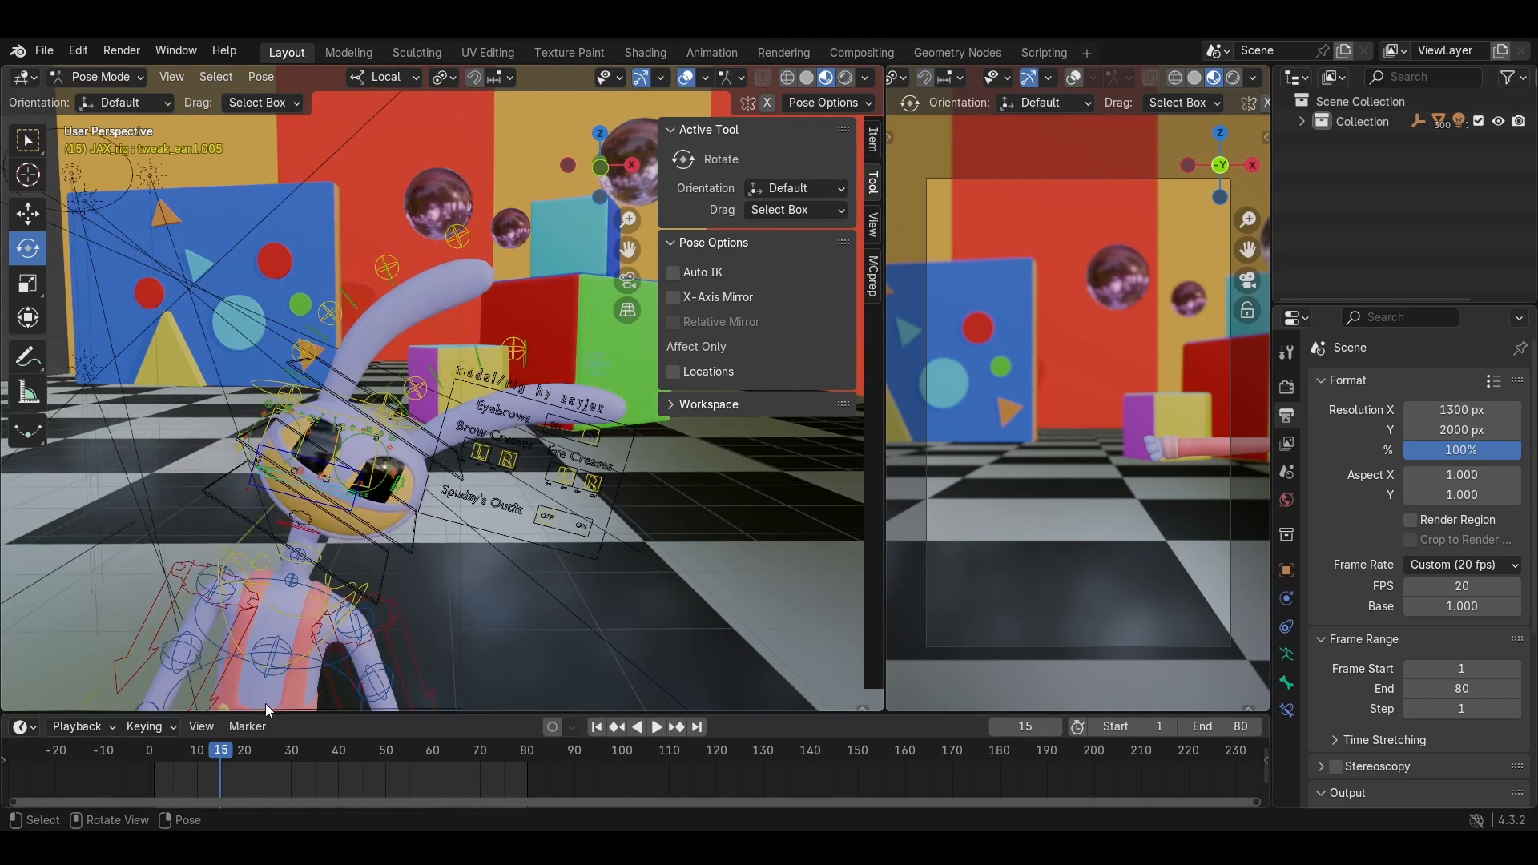
left_click_drag(226, 752, 310, 750)
middle_click_drag(260, 519, 404, 443, "shift")
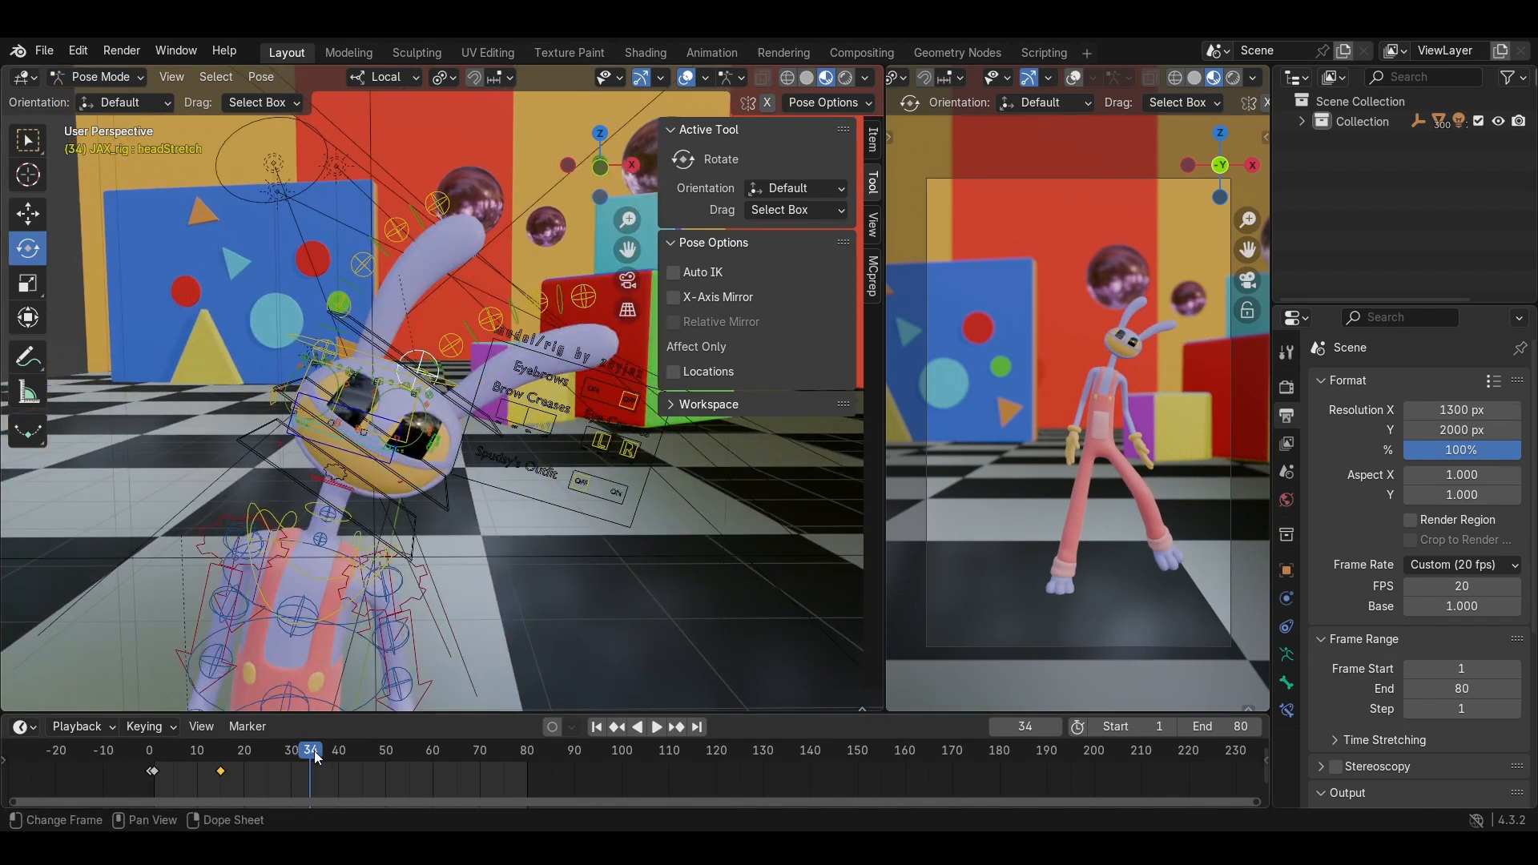
mouse_move(314, 753)
left_mouse_down()
mouse_move(266, 753)
mouse_move(292, 752)
left_mouse_up()
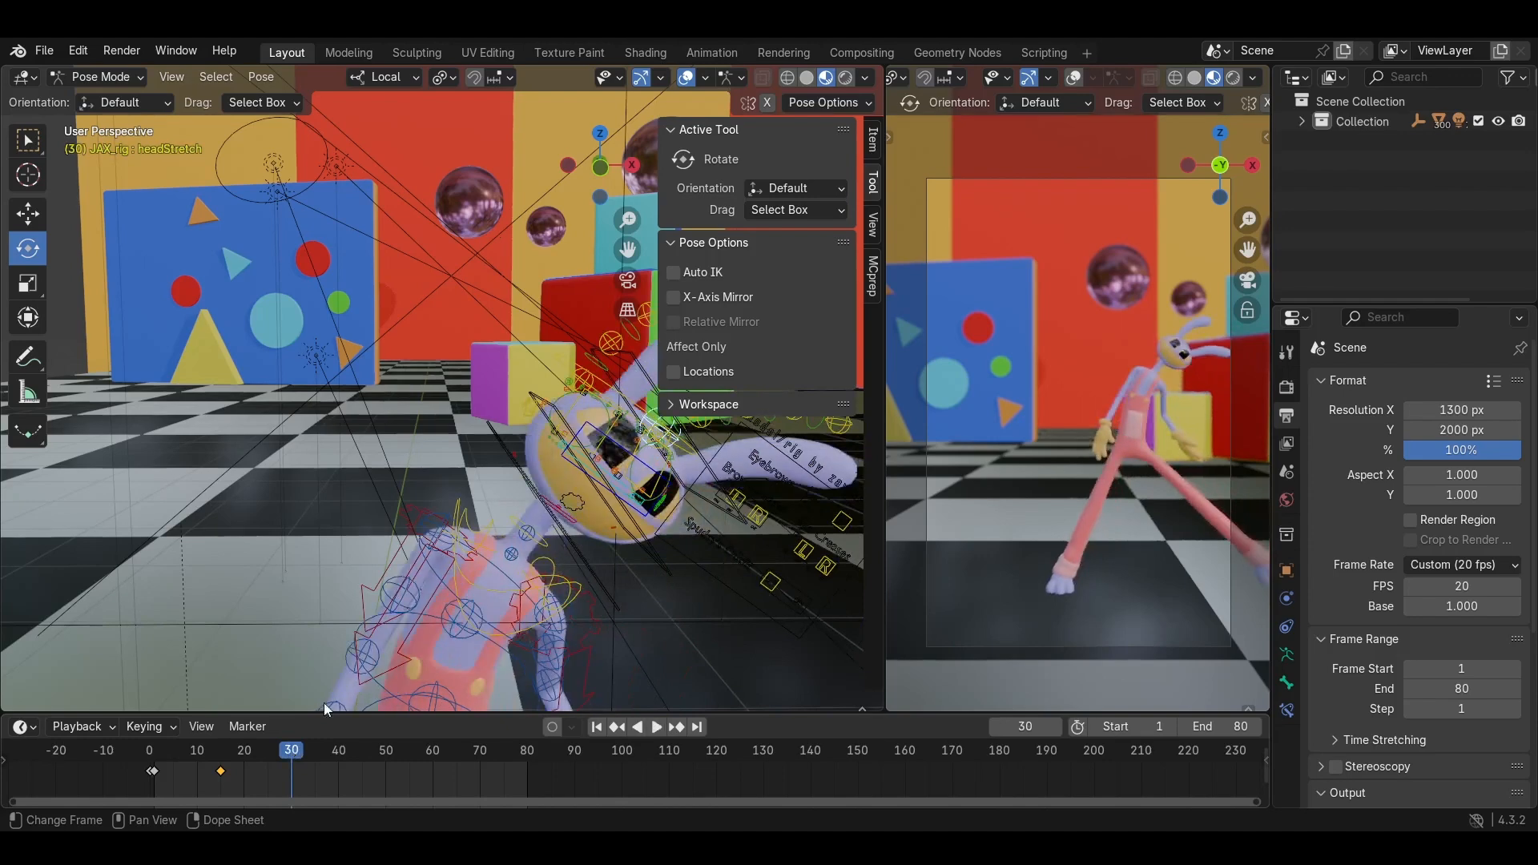
middle_click_drag(471, 618, 304, 579, "shift")
left_click_drag(296, 750, 315, 745)
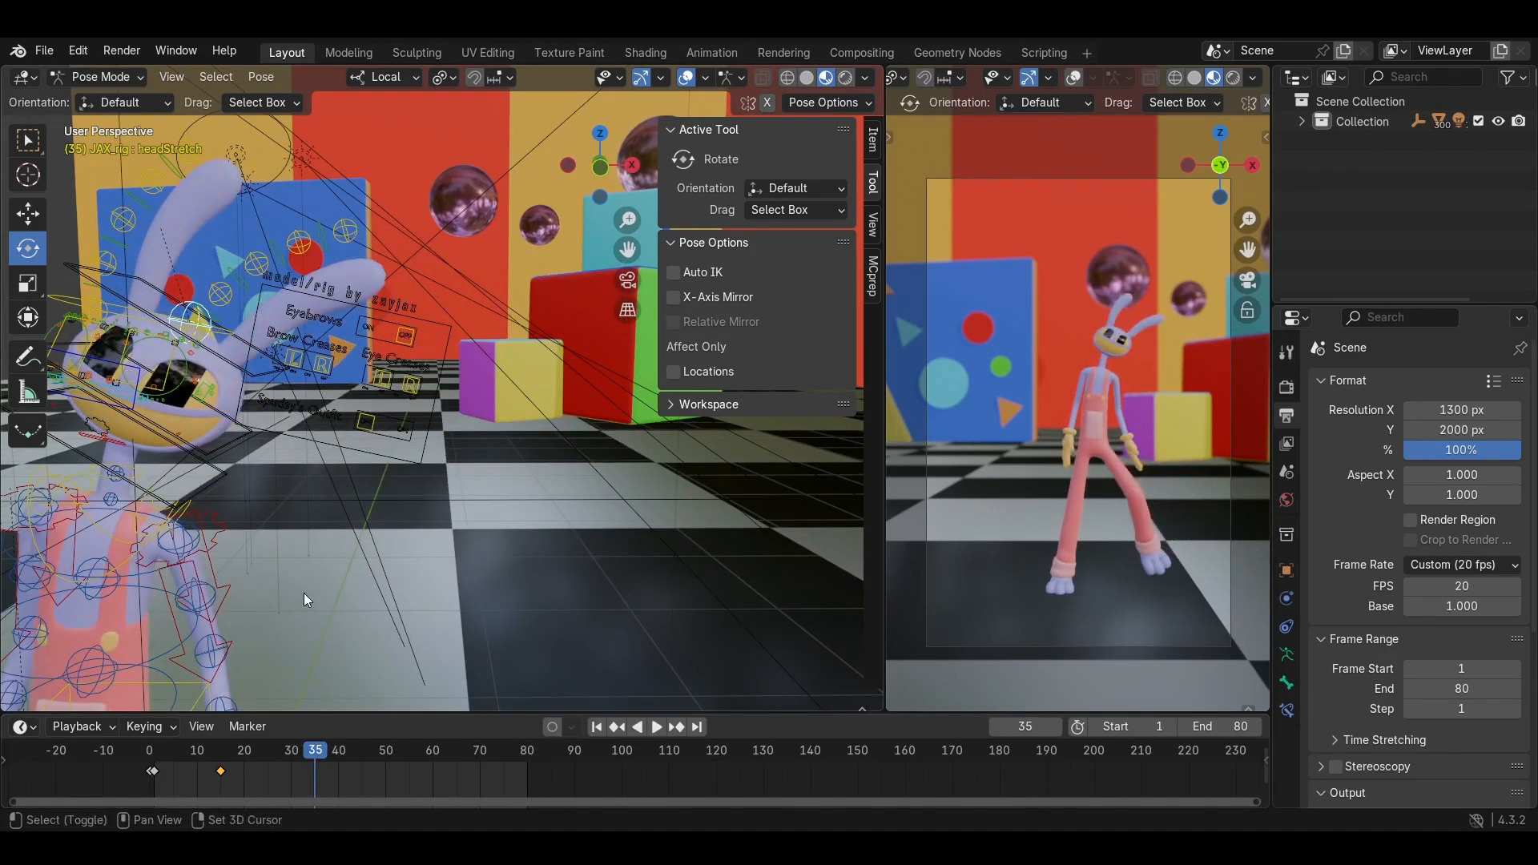
middle_click_drag(305, 593, 478, 531, "shift")
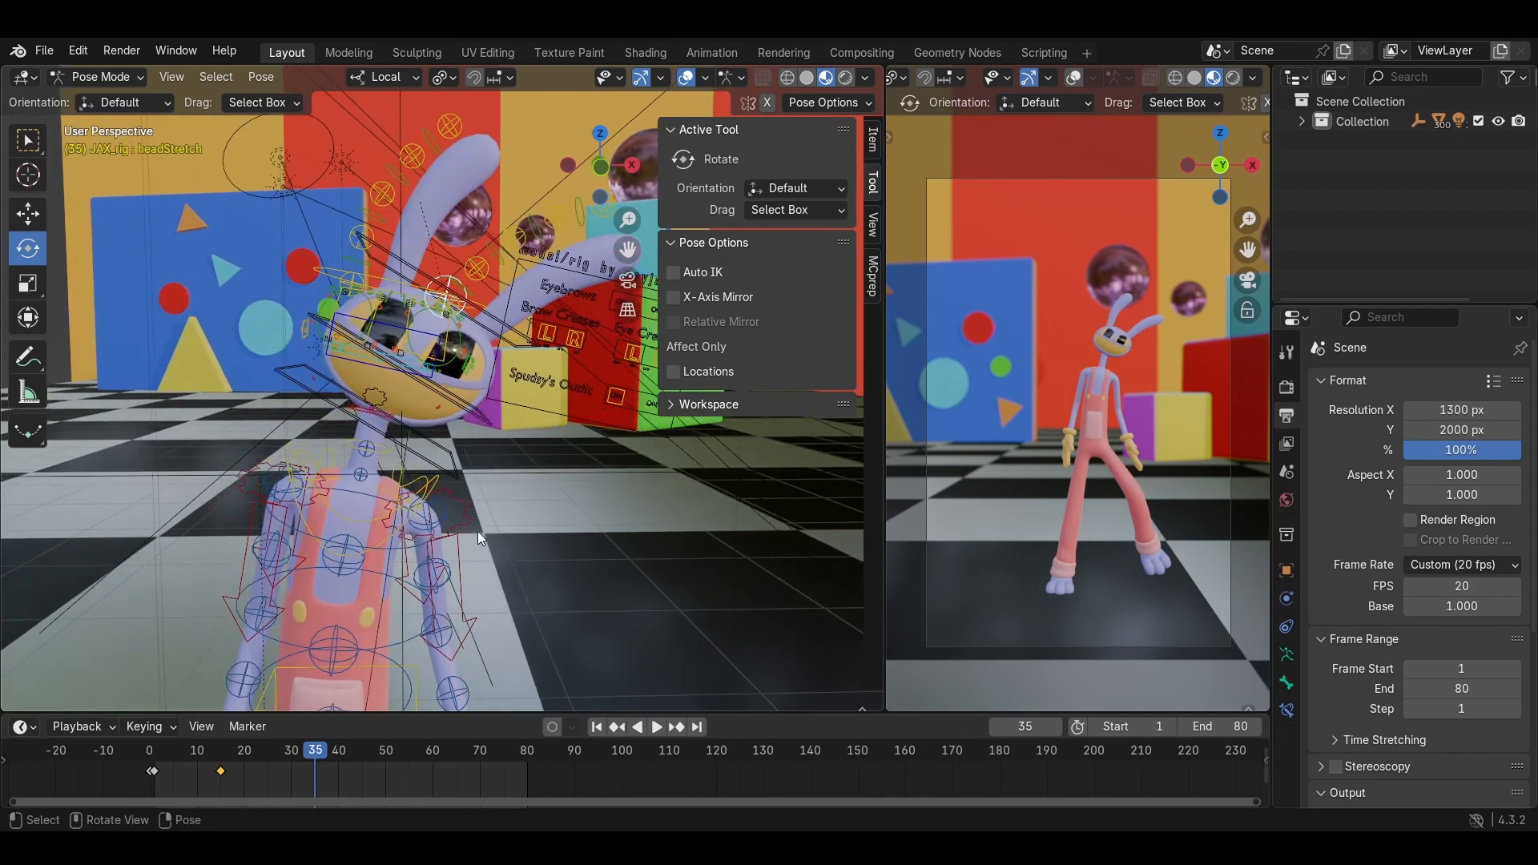
key("g")
left_click(470, 521)
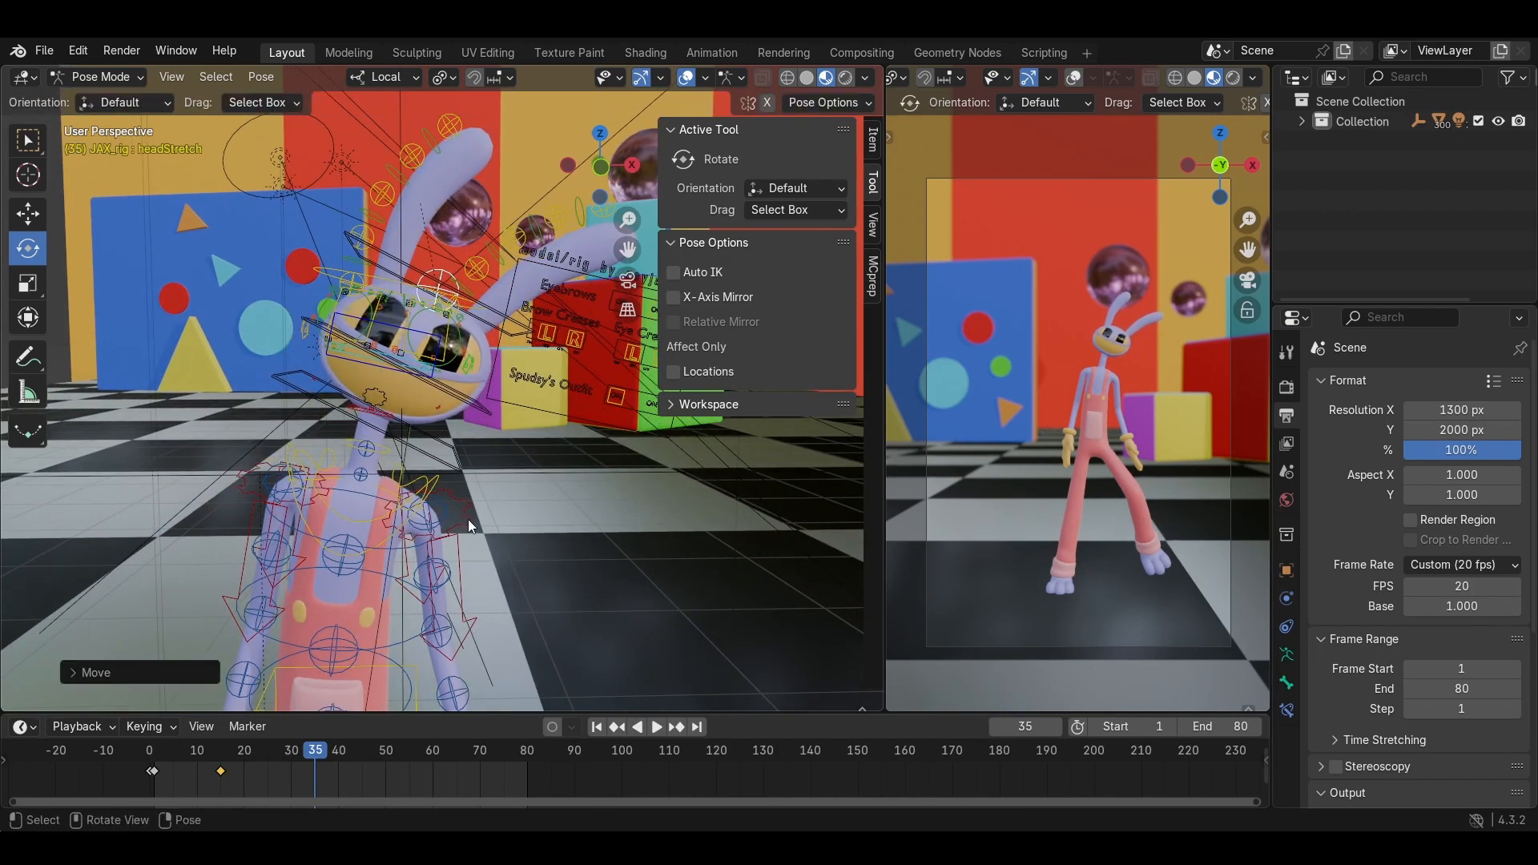
key("i")
Copy the head stretch control's keyframe at frame 1 and paste it at frame 40.
left_click_drag(323, 754, 338, 754)
left_click(162, 770)
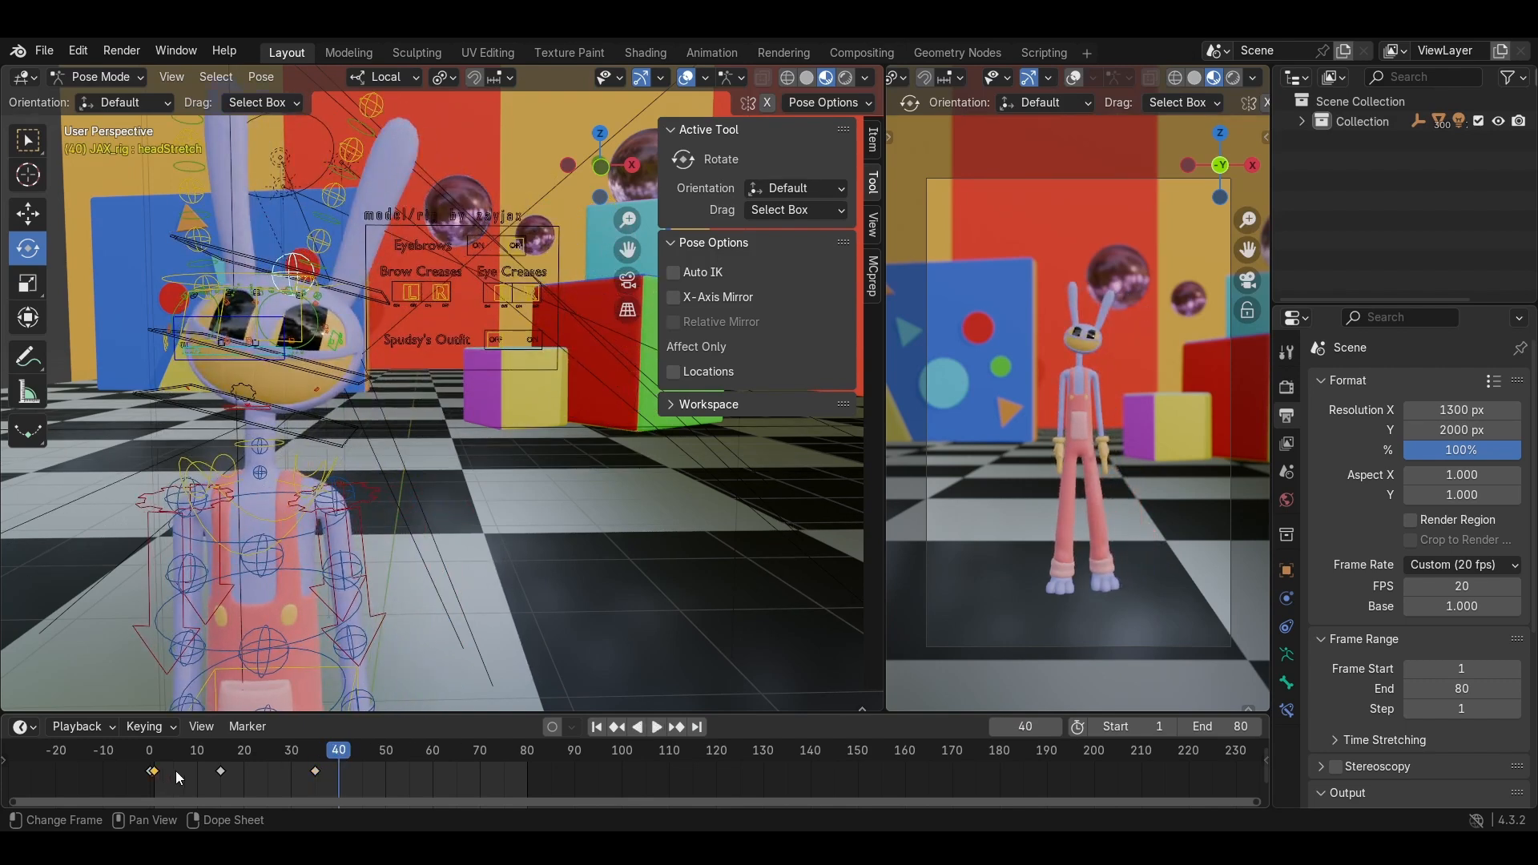
key("ctrl+c")
key("ctrl+v")
middle_click_drag(252, 427, 392, 537, "shift")
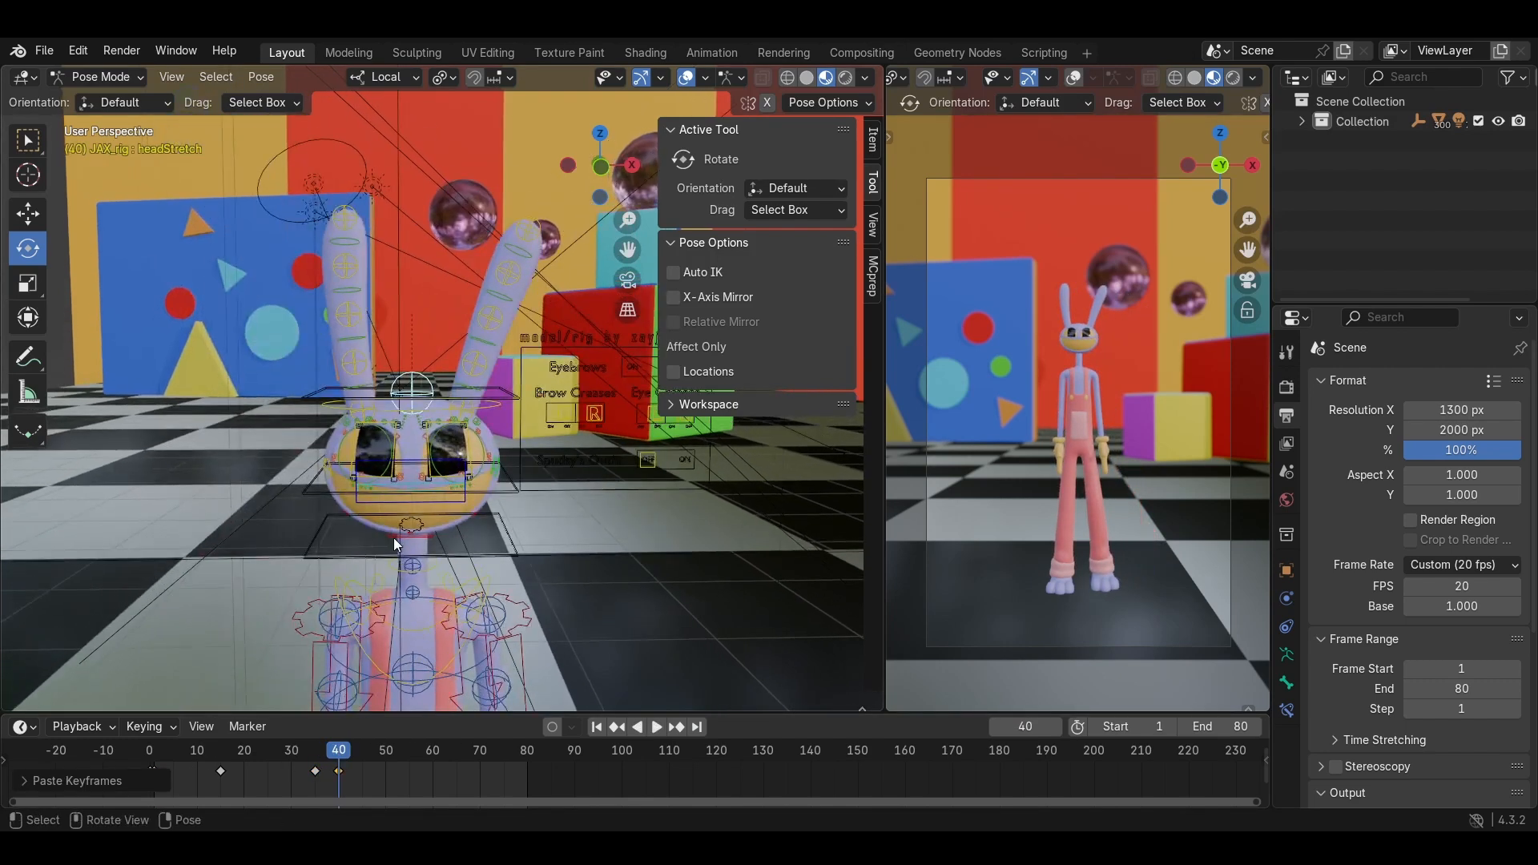
Go to frame 30 and select the tweak controls along both ears.
left_click(362, 362)
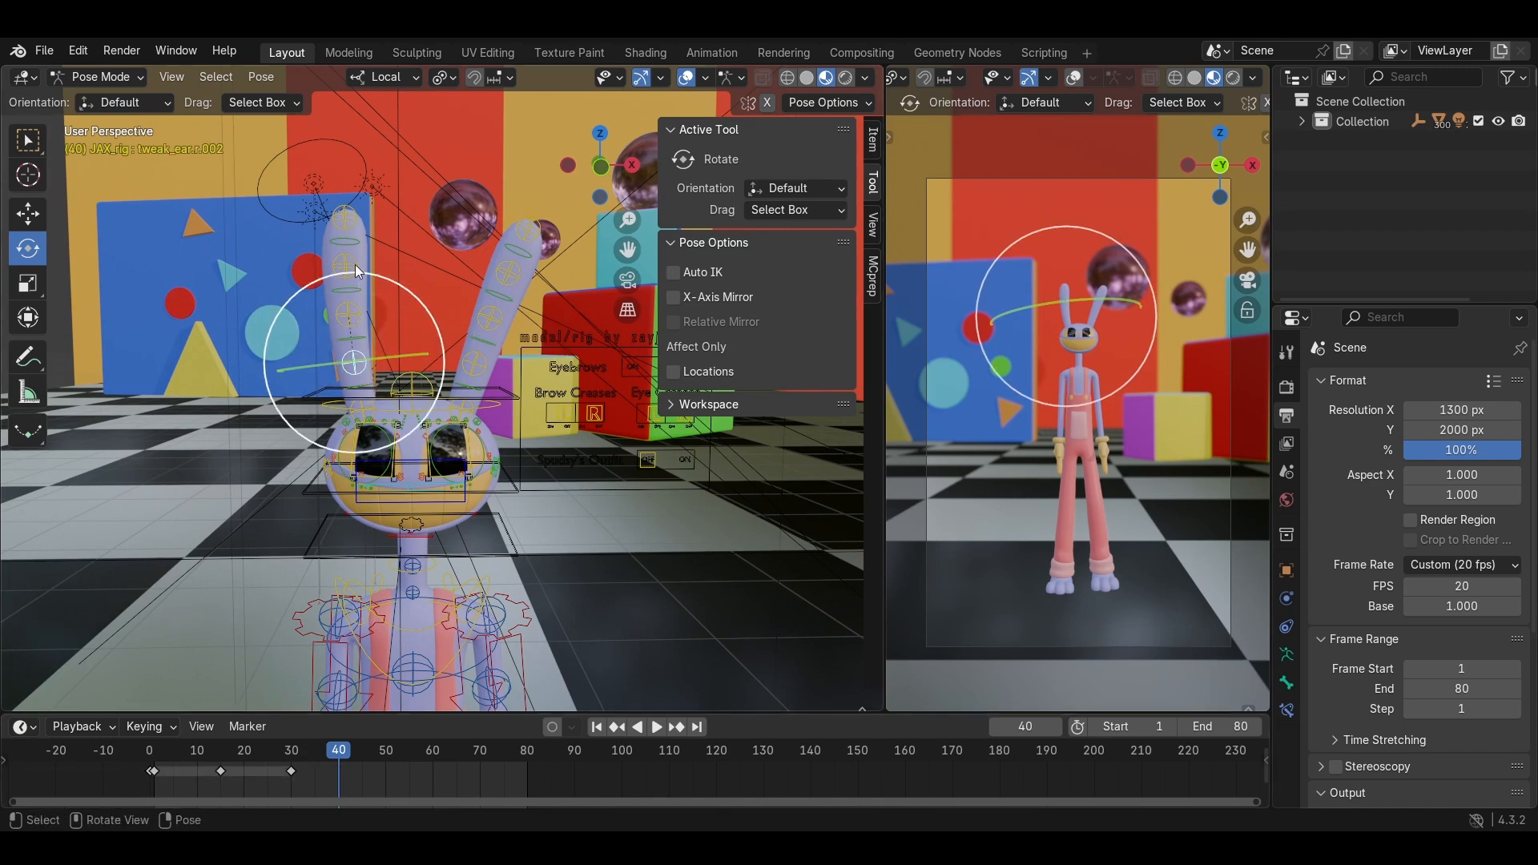
left_click(354, 263)
left_click(295, 753)
key("space")
left_click_drag(294, 753, 294, 751)
middle_click_drag(689, 506, 257, 497, "shift")
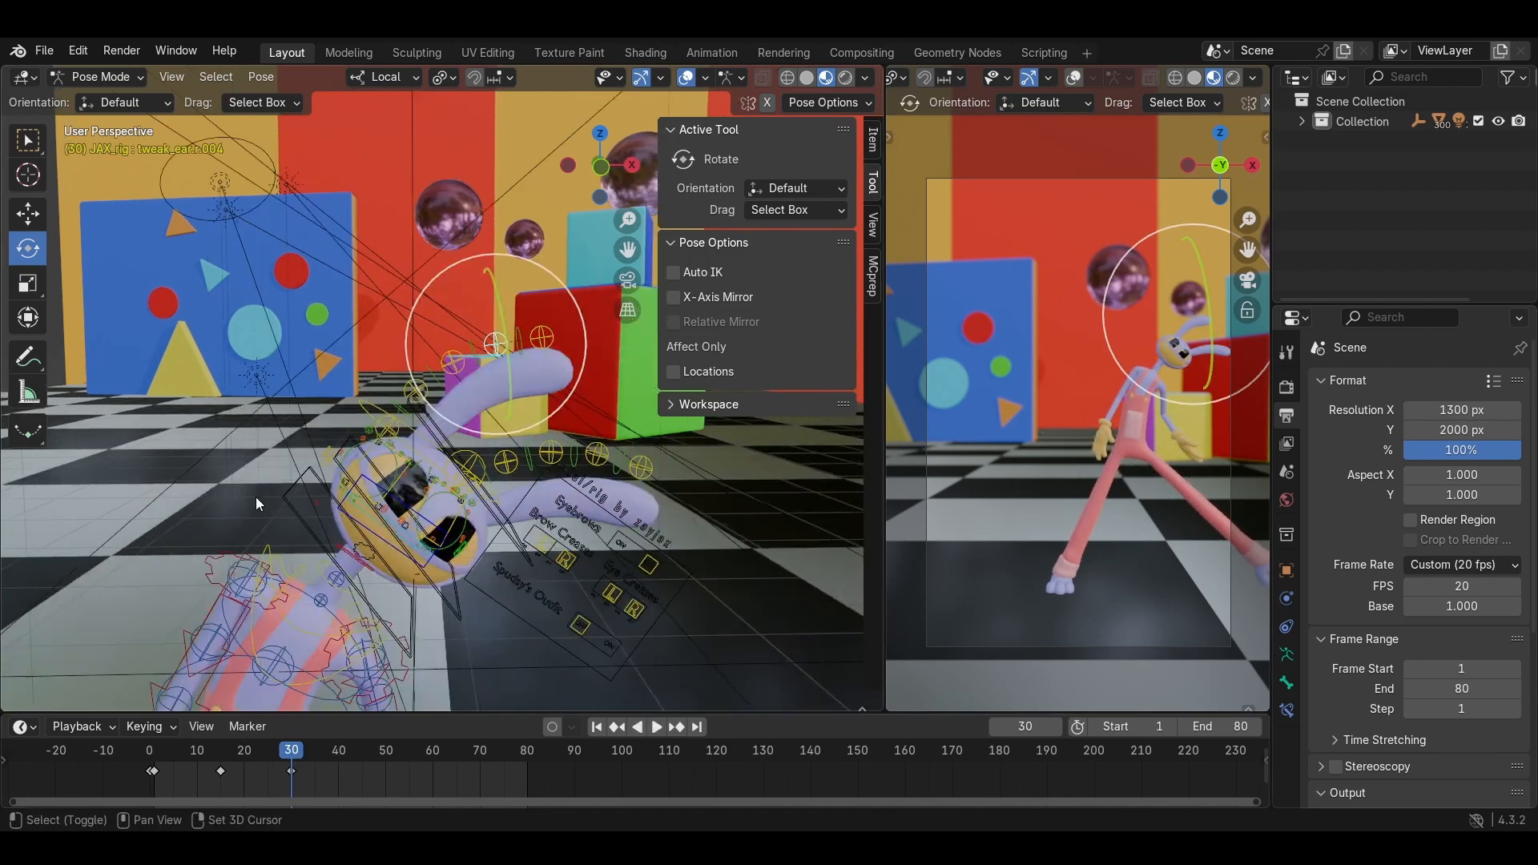
left_click(441, 374, "shift")
left_click(416, 391, "shift")
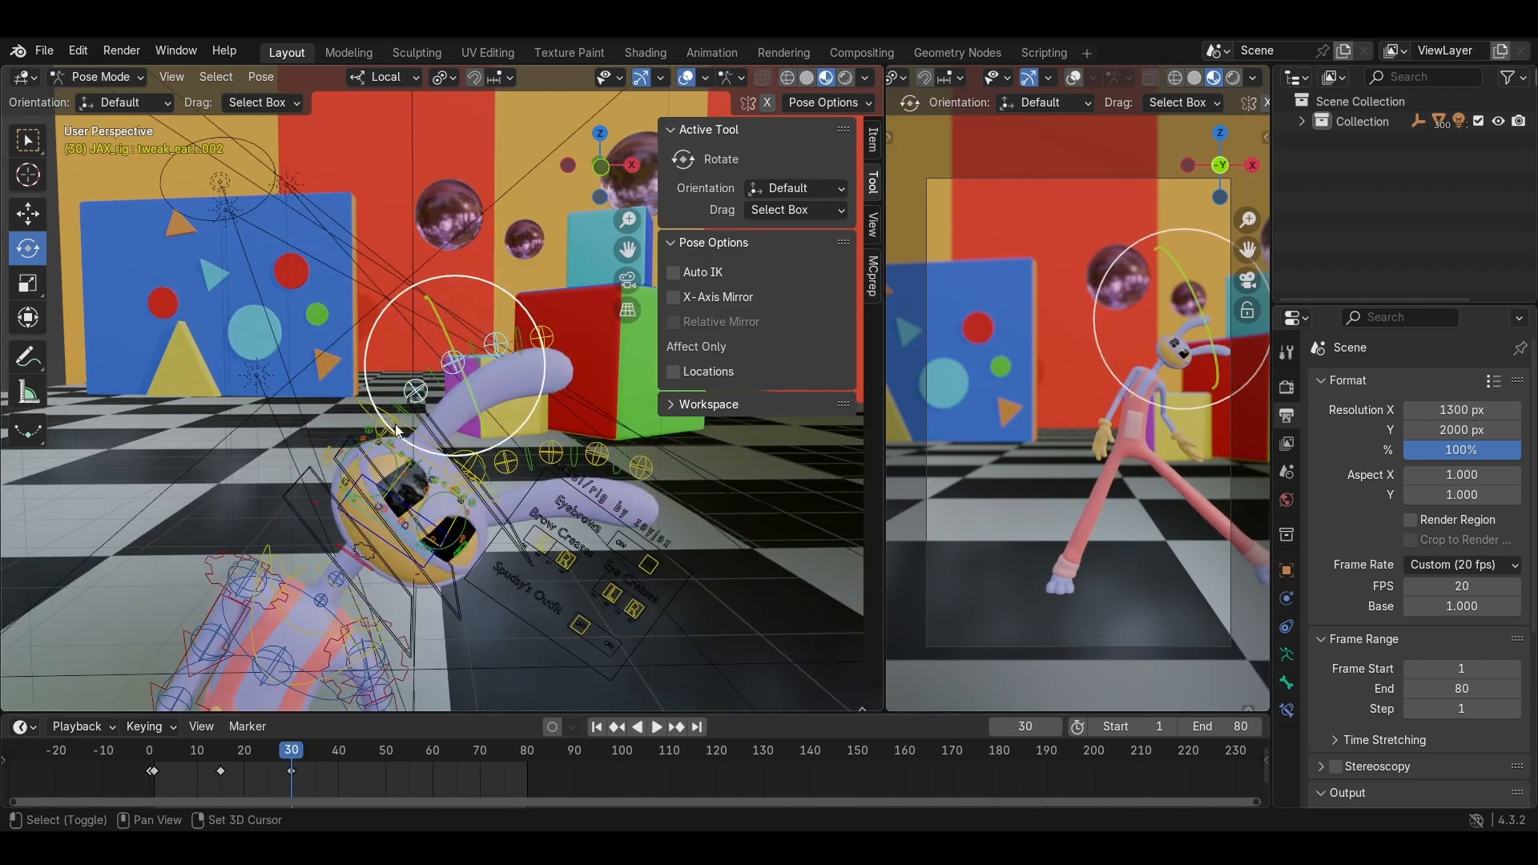
left_click(443, 409, "shift")
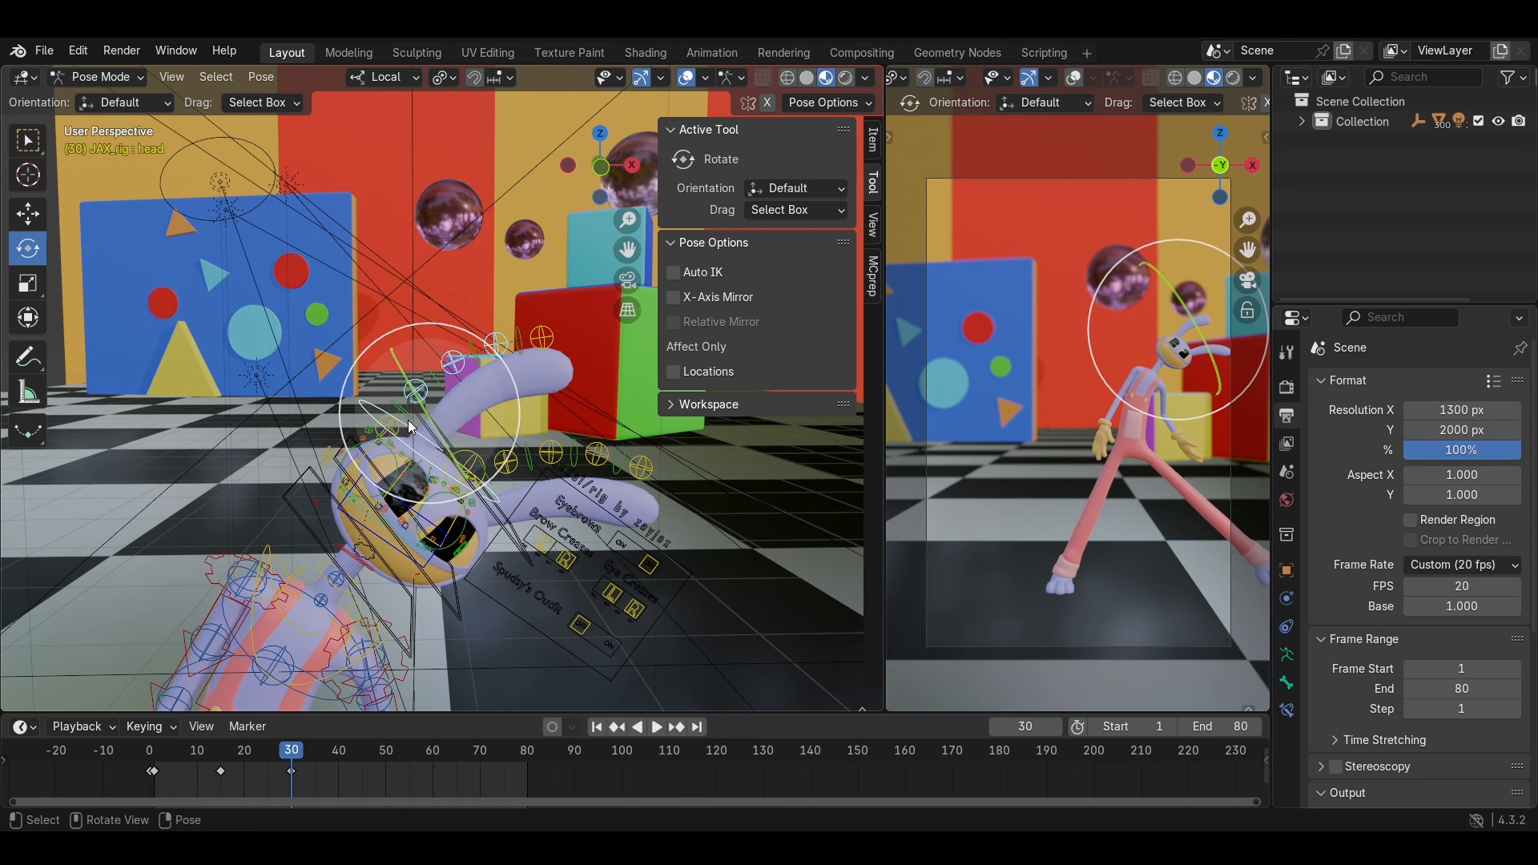
left_click(407, 421, "shift")
left_click(389, 427, "shift")
left_click(539, 341, "shift")
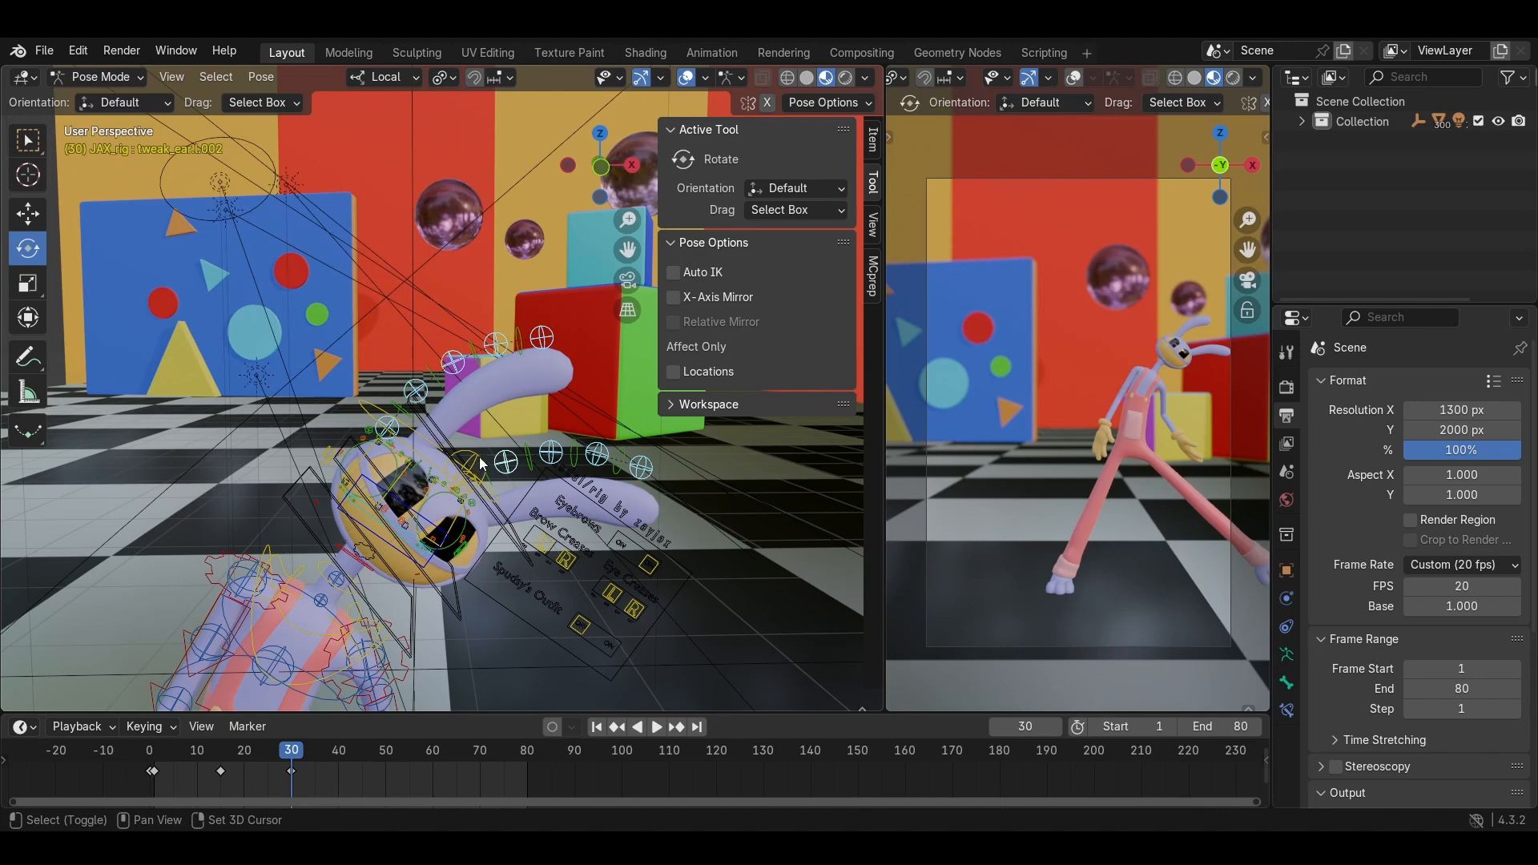
Leave the head stretch control out, add the remaining ear base control, and shift the ears' frame 30 keyframes to frame 35.
middle_click_drag(483, 464, 470, 469)
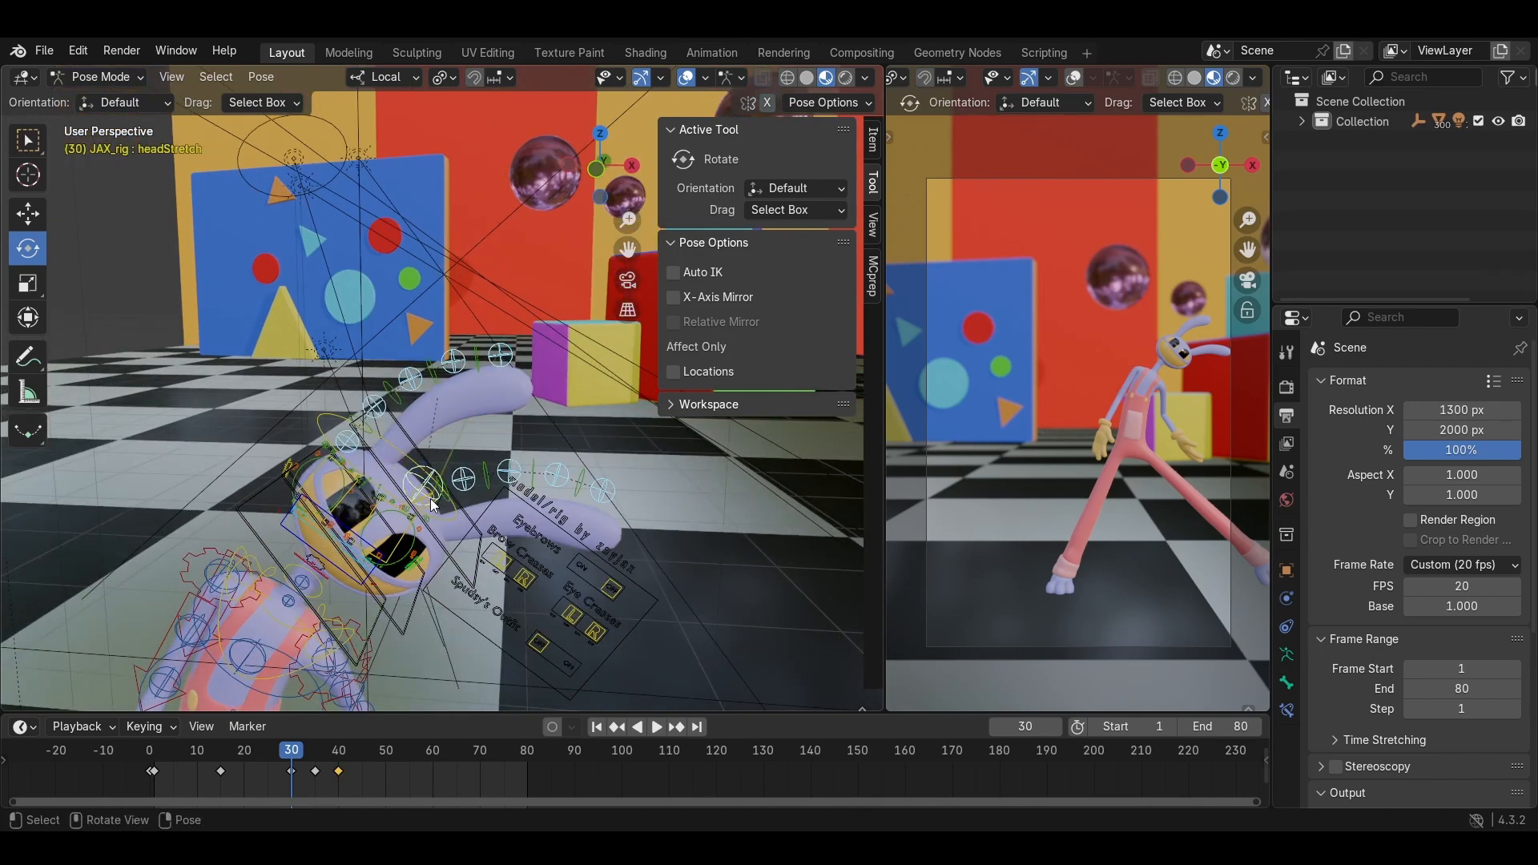
key("ctrl+z")
scroll(429, 500, "up", 4)
middle_click_drag(423, 495, 384, 462, "shift")
left_click(354, 443, "shift")
scroll(370, 446, "down", 7)
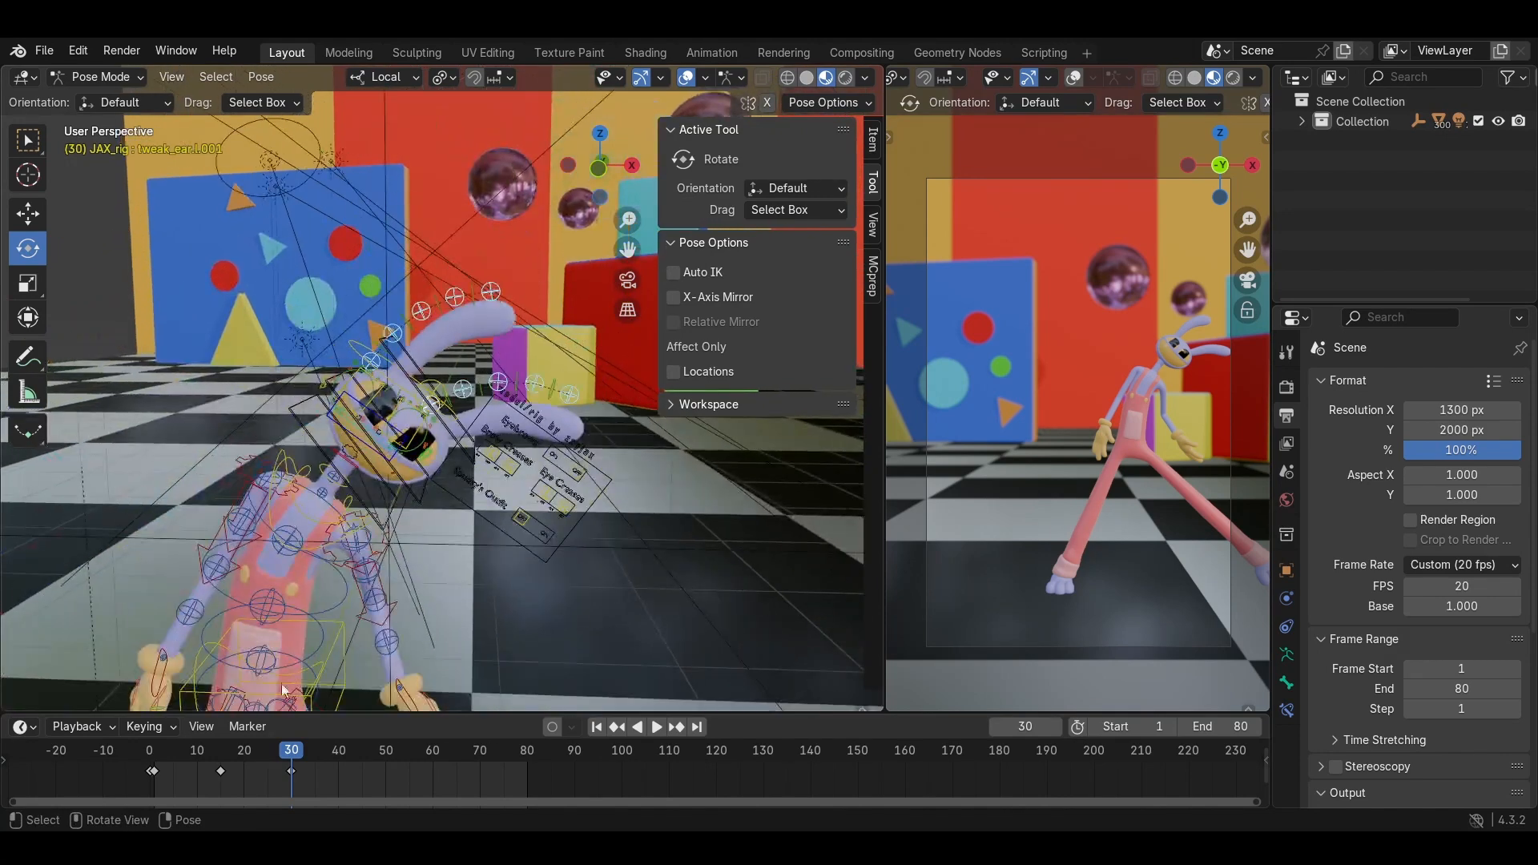
double_click(290, 770)
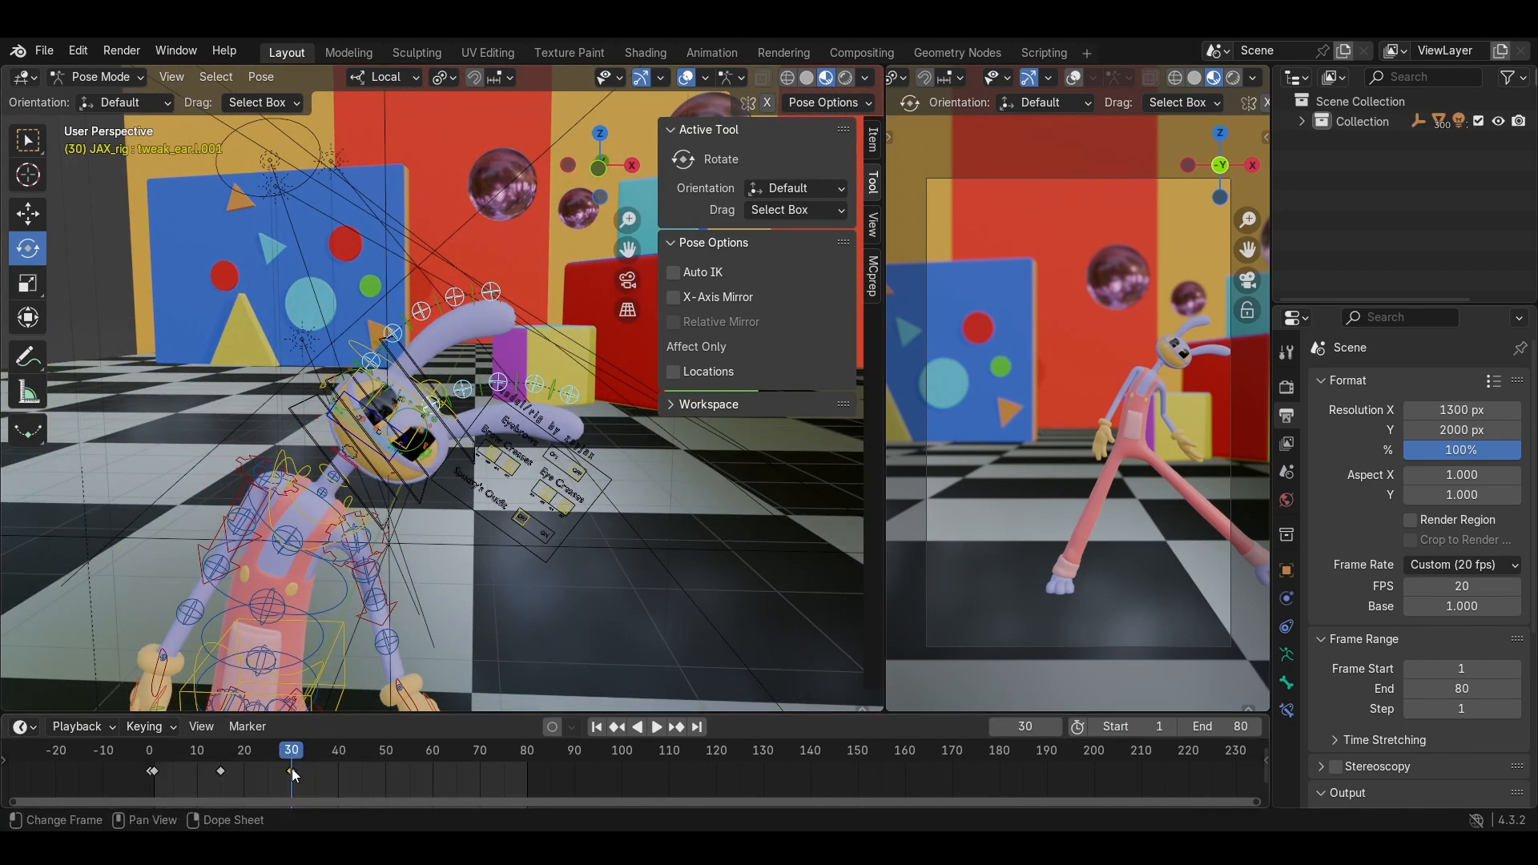
left_click_drag(292, 771, 315, 771)
left_click(316, 752)
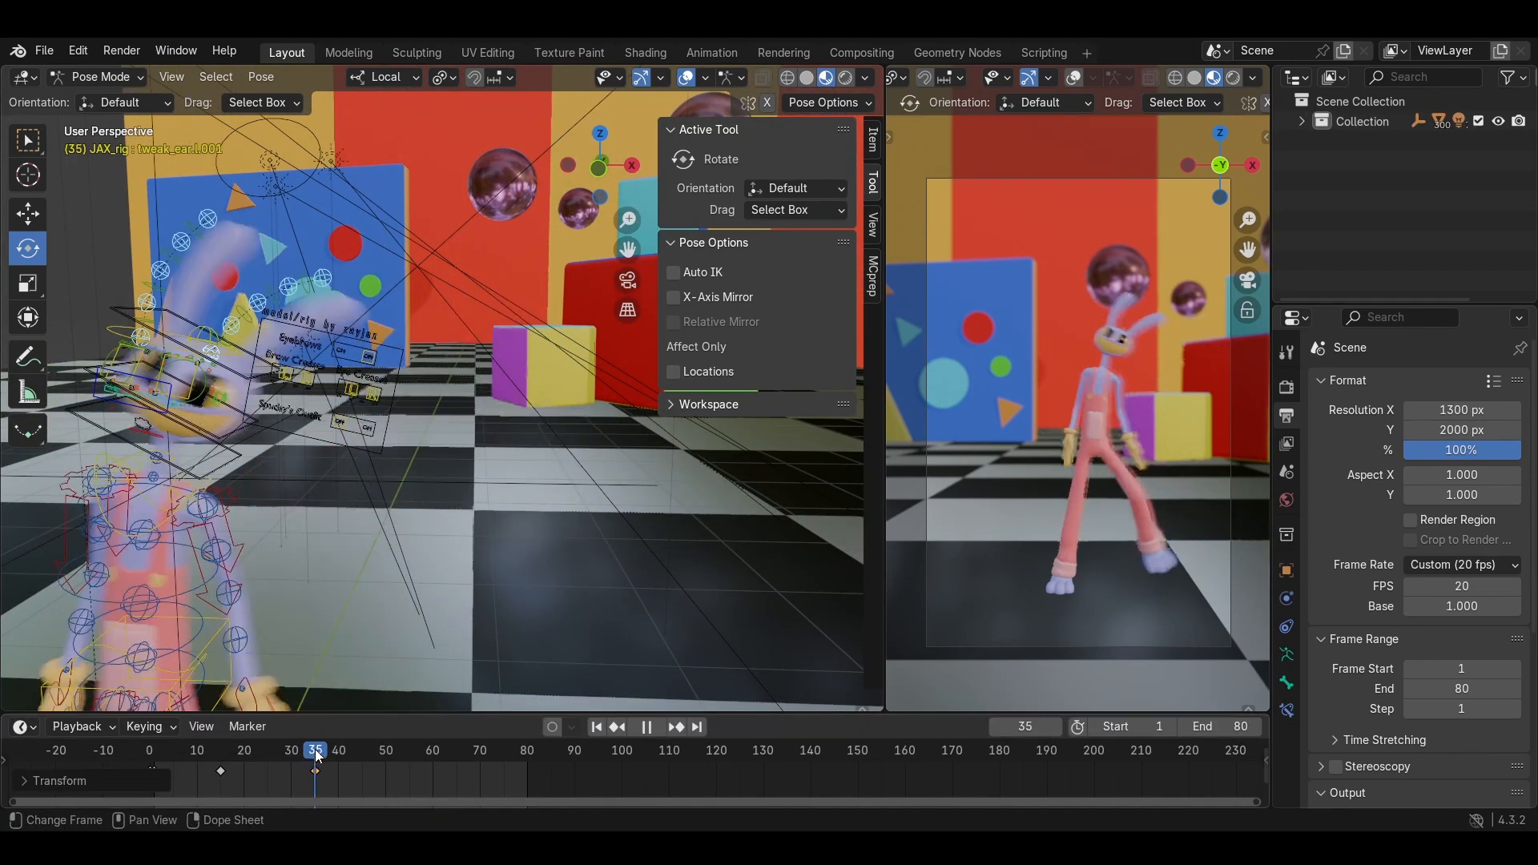
middle_click_drag(193, 468, 406, 535, "shift")
middle_click_drag(507, 574, 407, 713)
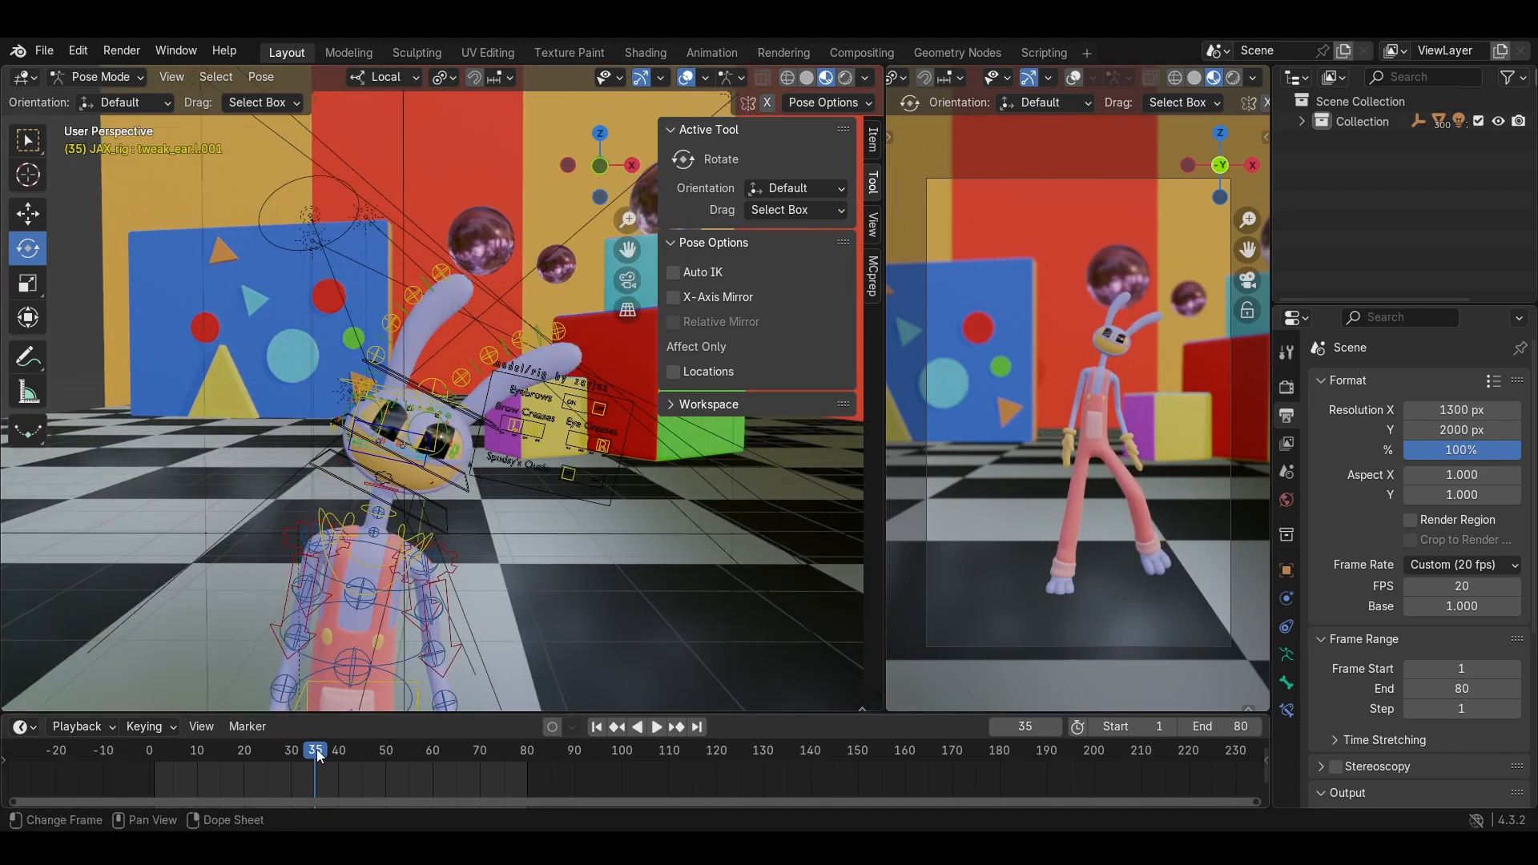
Play back the animation from frame 6 to check the motion of the ears and head.
left_click_drag(317, 750, 178, 733)
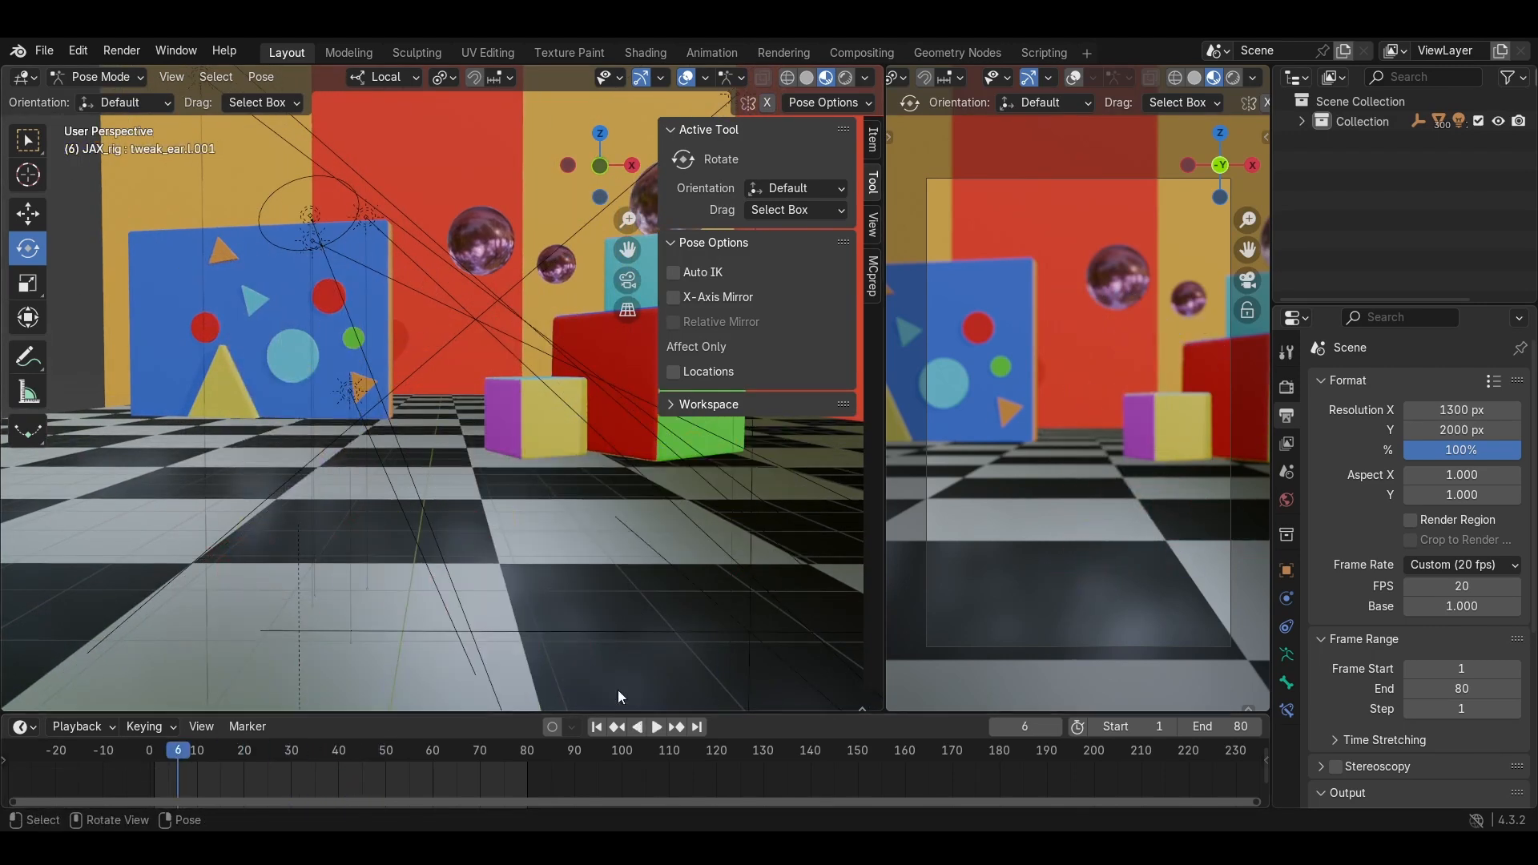
left_click(656, 727)
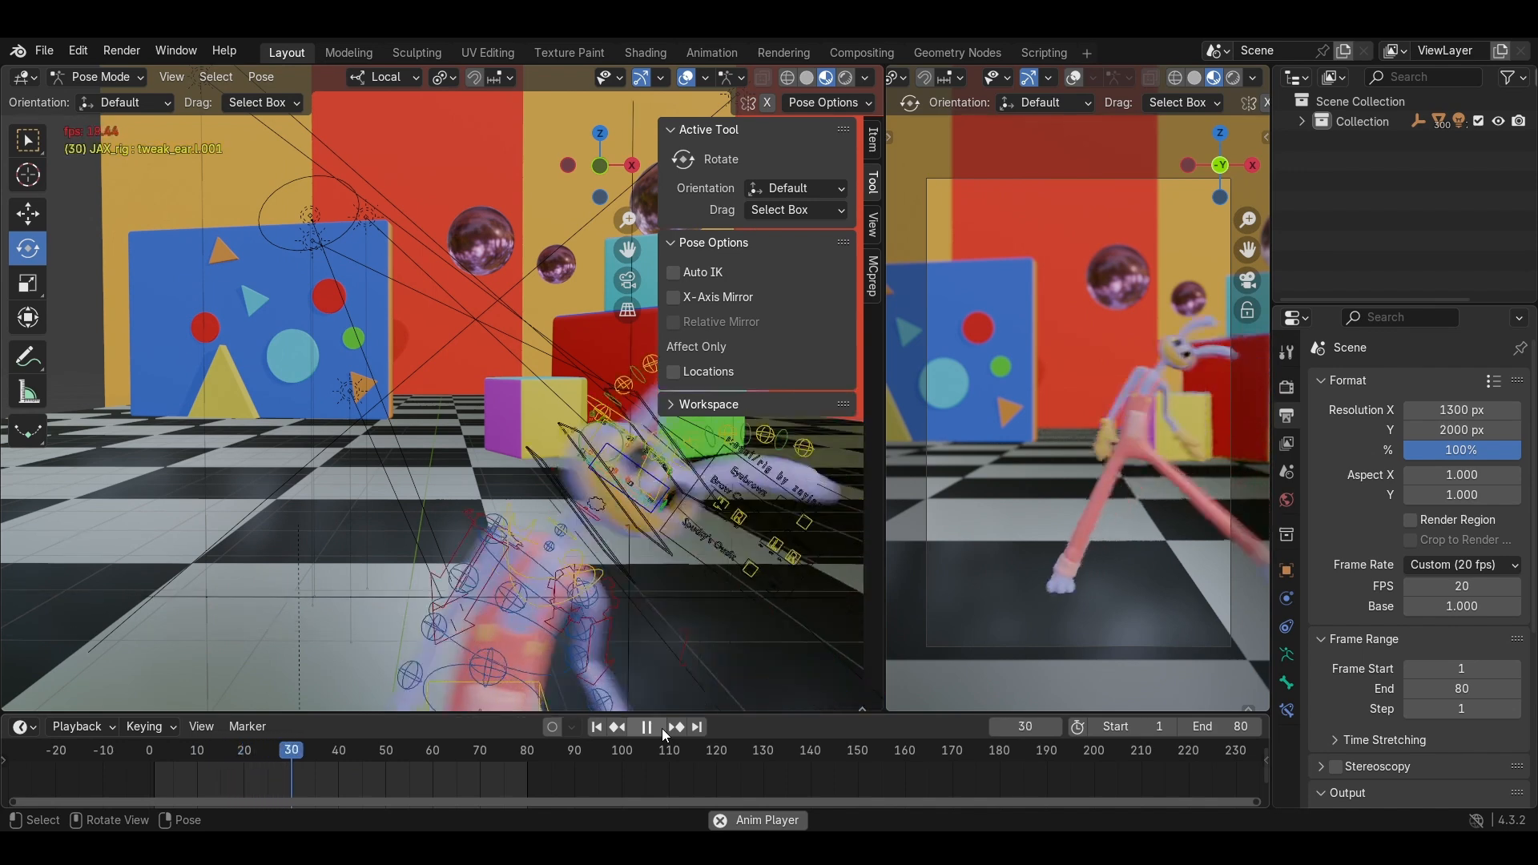
left_click(662, 728)
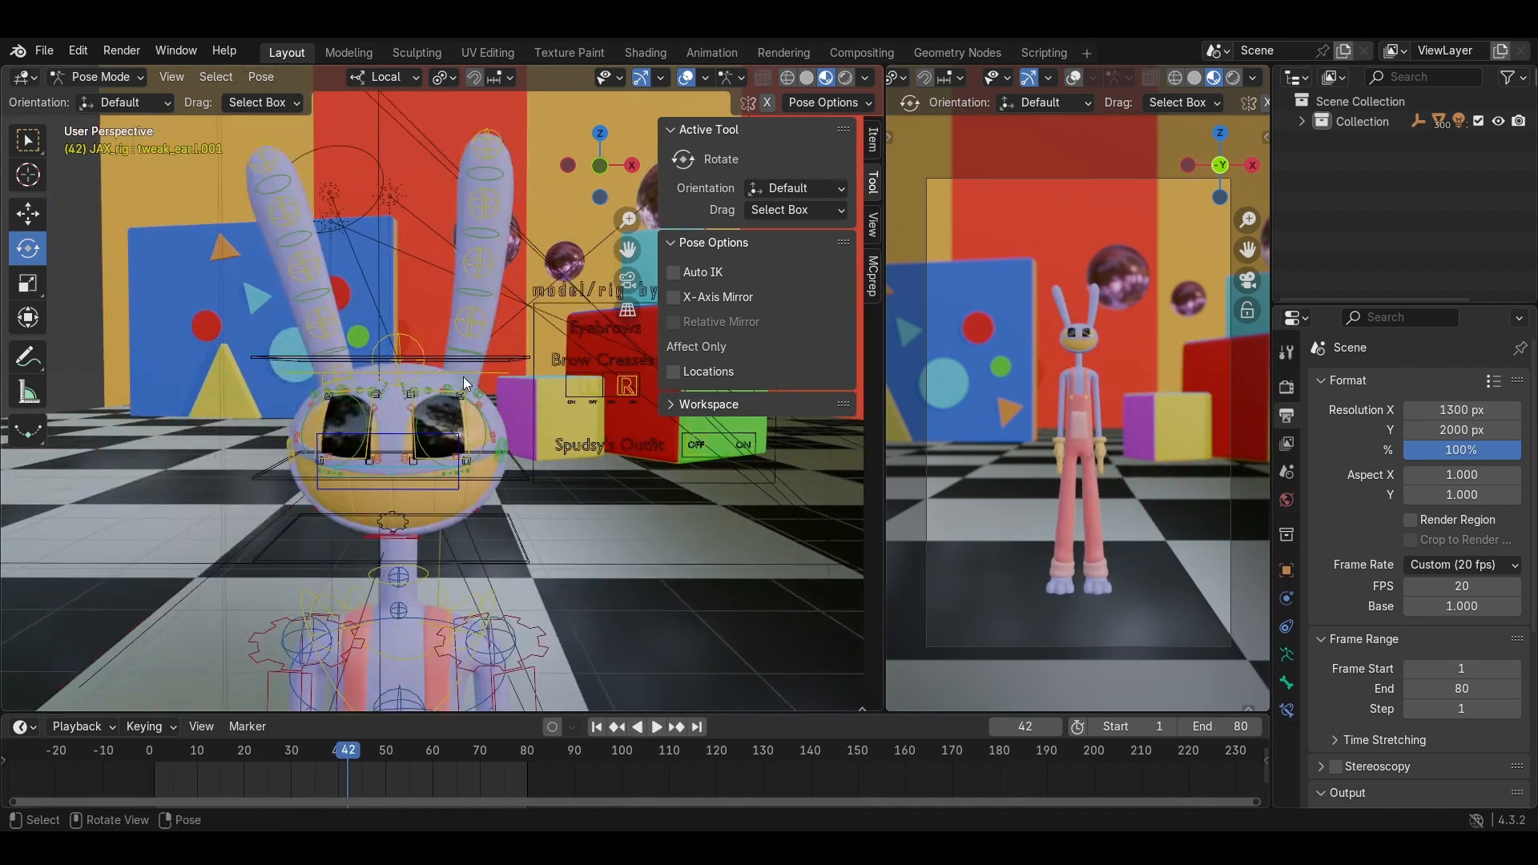
Select the neck control and try rotating it at frame 42.
left_click(464, 374)
scroll(452, 561, "up", 2)
middle_click_drag(442, 640, 441, 475, "shift")
left_click(442, 472)
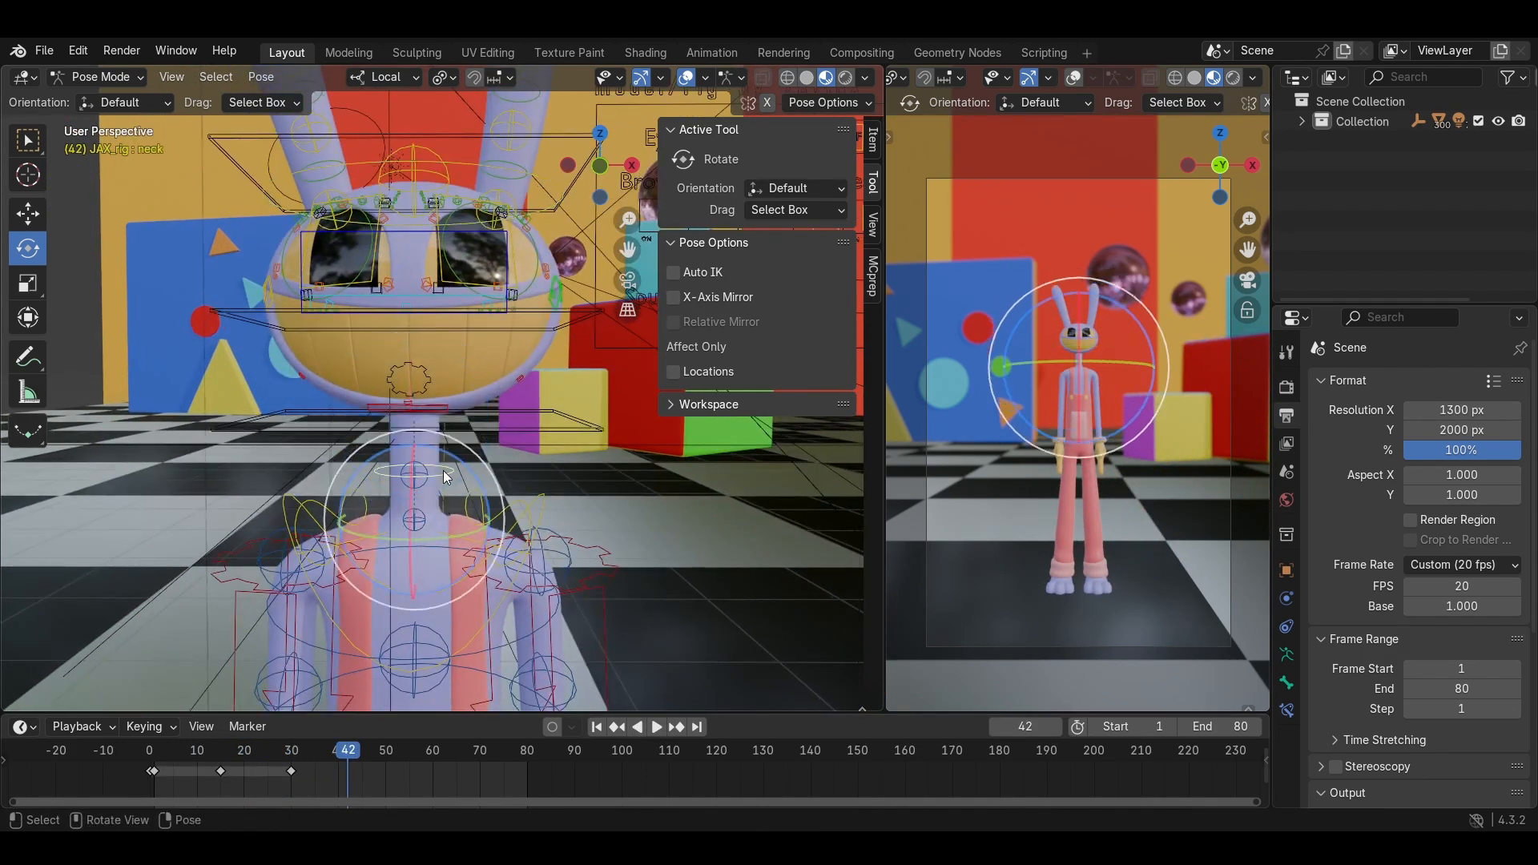
left_click_drag(443, 469, 470, 470)
key("ctrl+z")
Shift the neck control's keyframe at frame 30 to frame 35.
left_click_drag(351, 749, 290, 757)
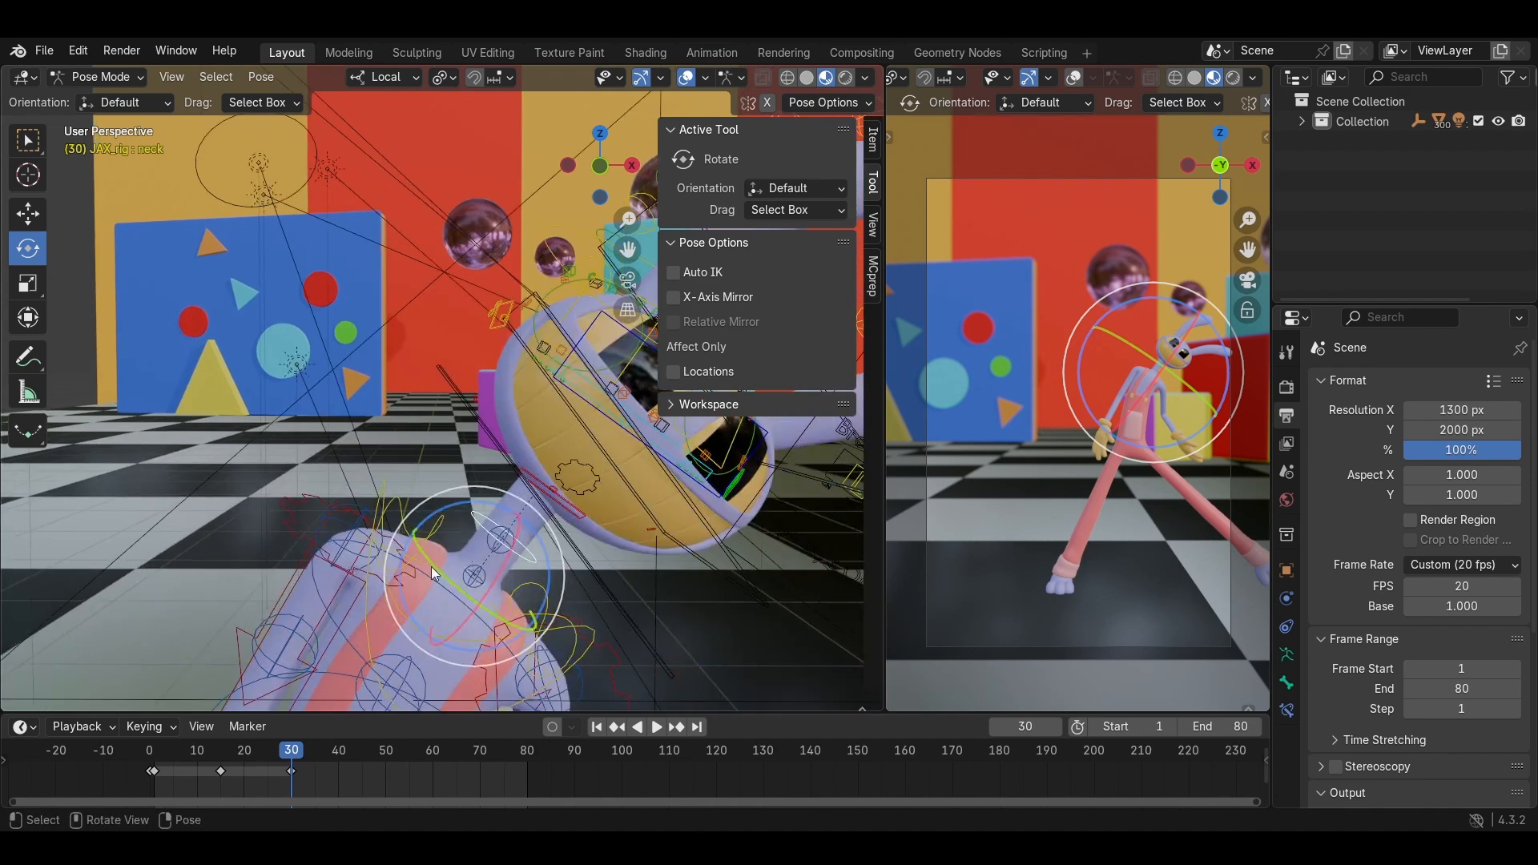
middle_click_drag(431, 567, 402, 557, "shift")
left_click_drag(291, 772, 338, 757)
left_click(346, 757)
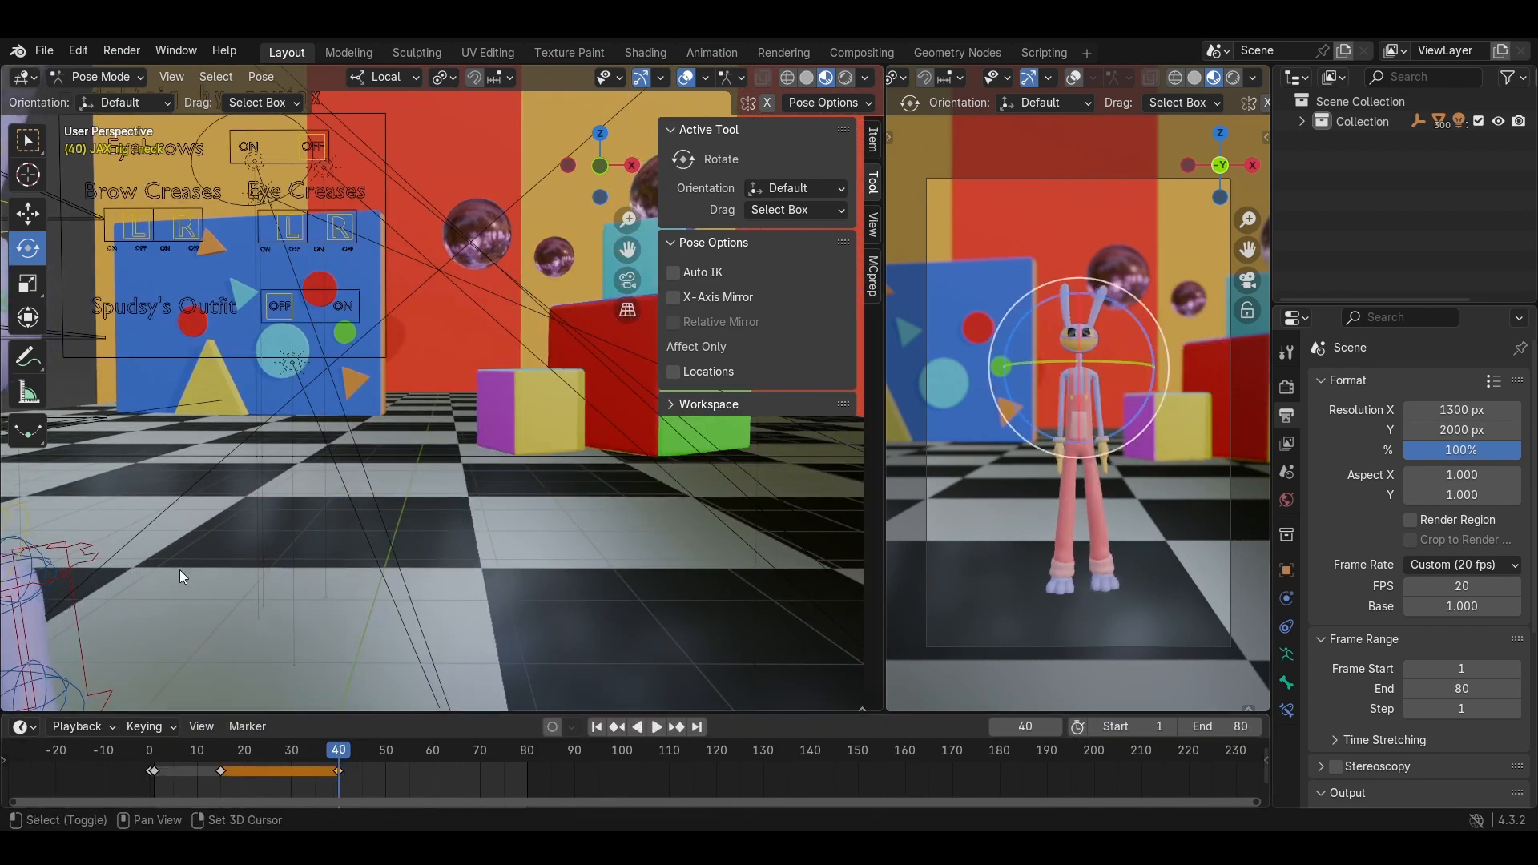
middle_click_drag(181, 571, 653, 585, "shift")
key("g")
left_click(316, 786)
Check the character's neck and head pose at frames 35 and 30.
left_click(316, 748)
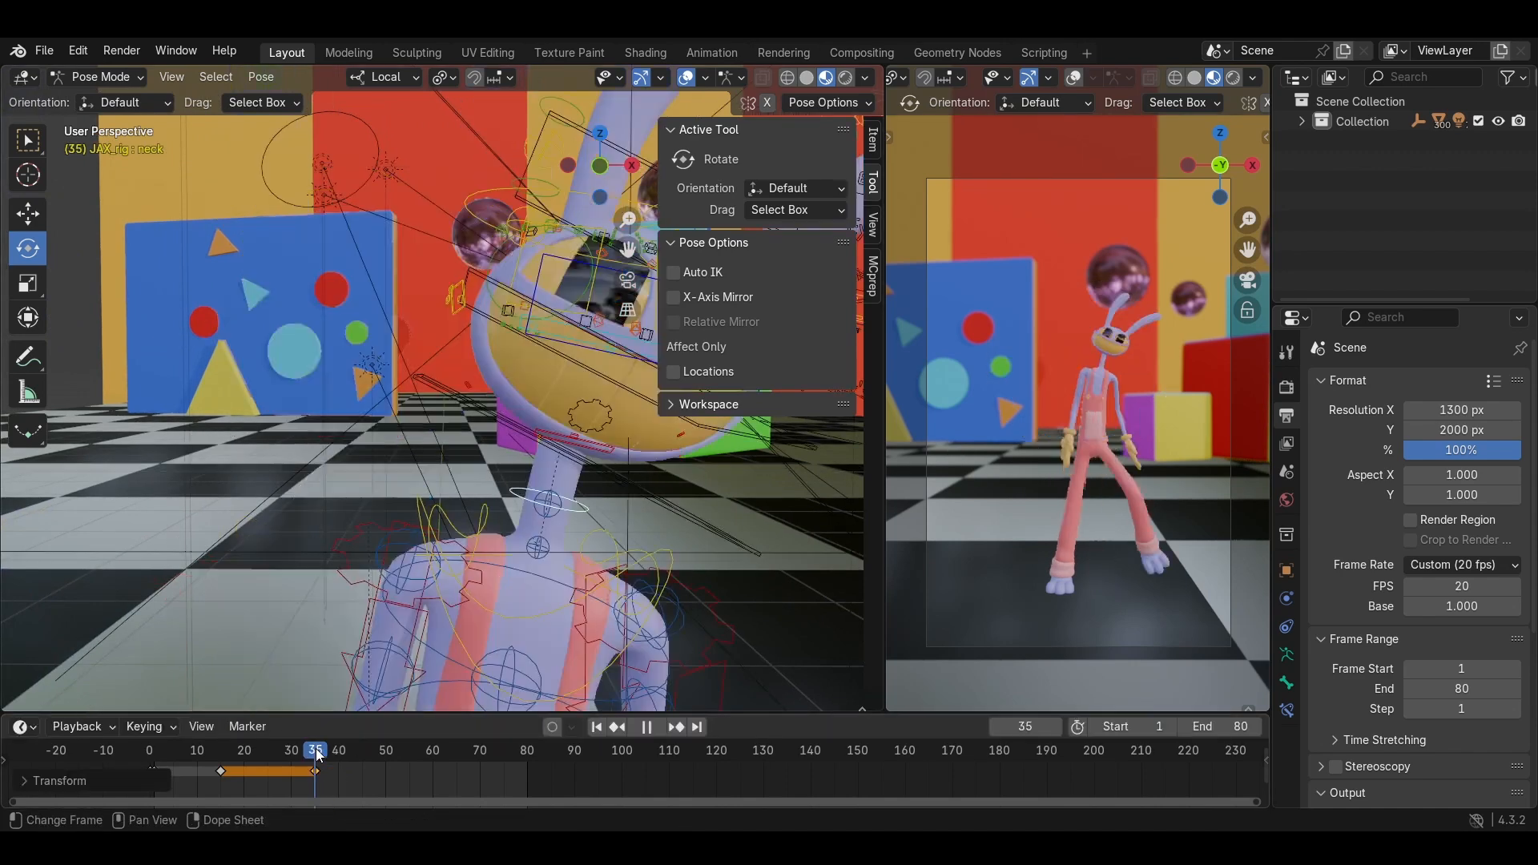
middle_click_drag(479, 612, 367, 584, "shift")
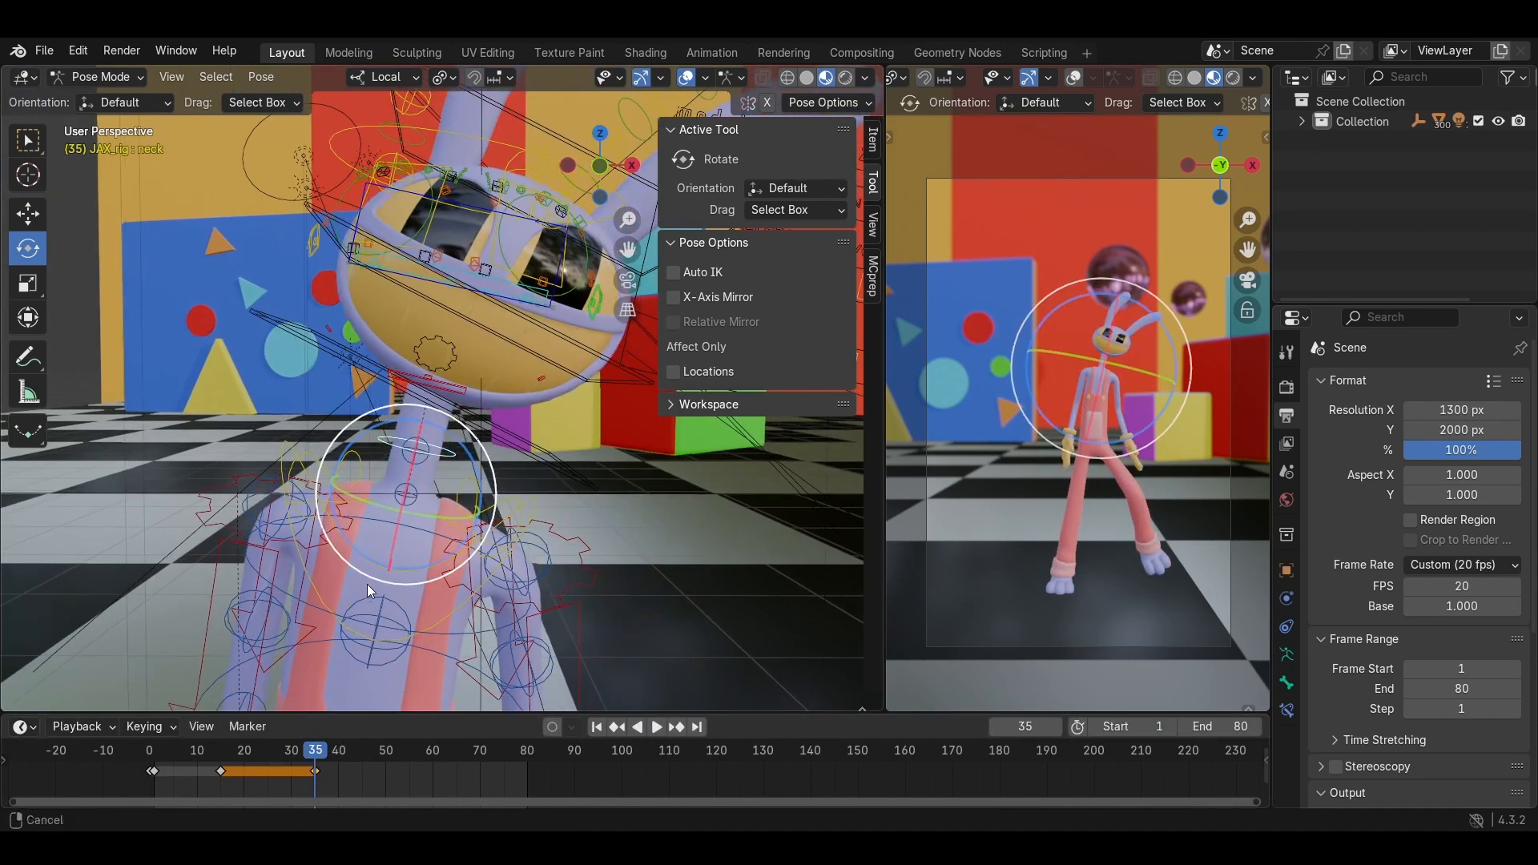
left_click(291, 751)
key("space")
key("Escape")
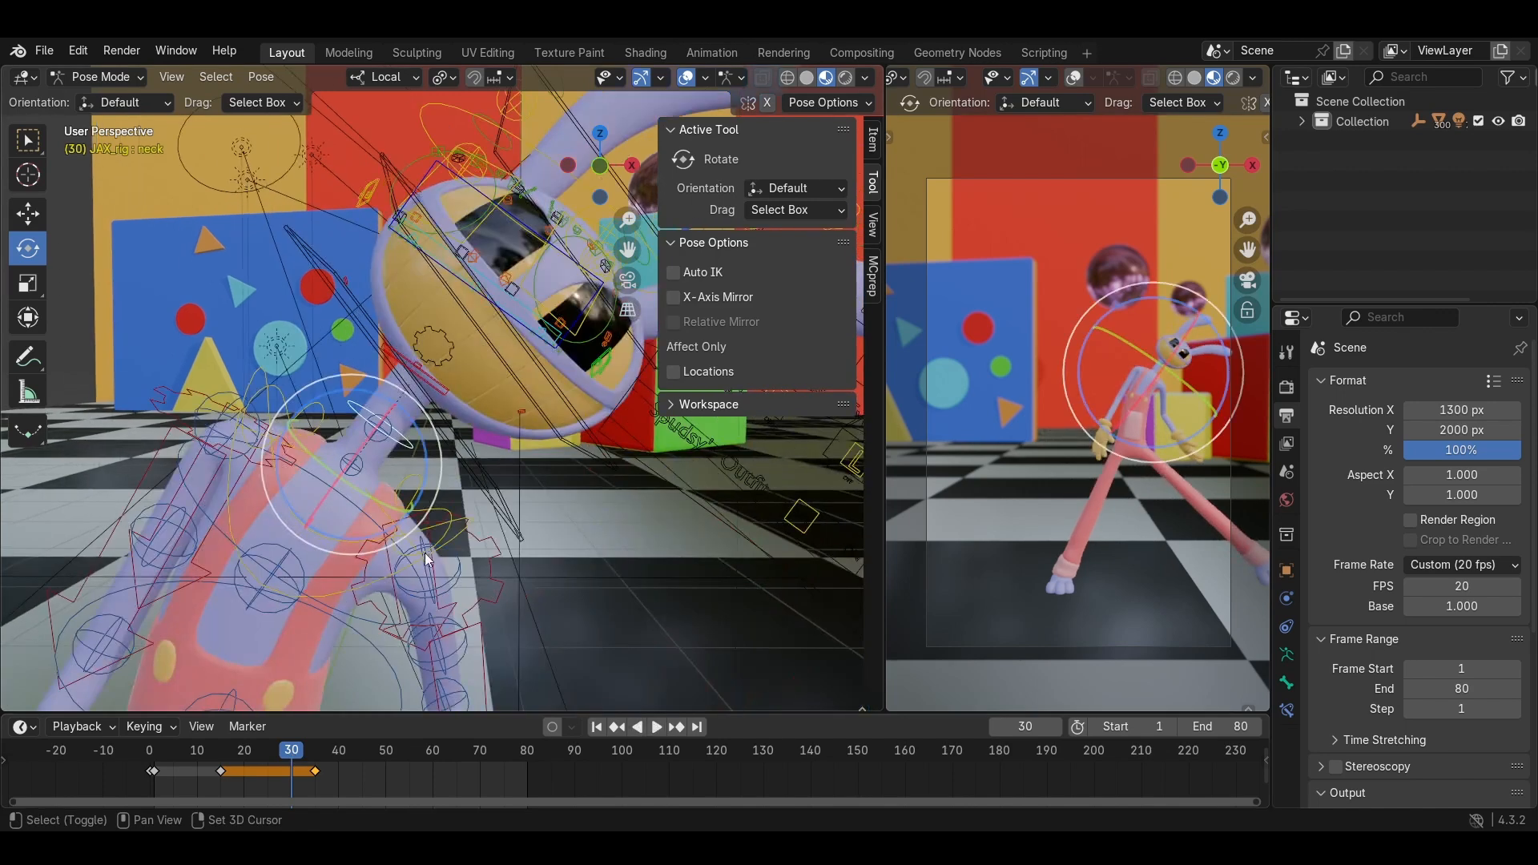
Go to frame 15, select the upper neck tweak control and switch to the Move tool.
left_click(221, 763)
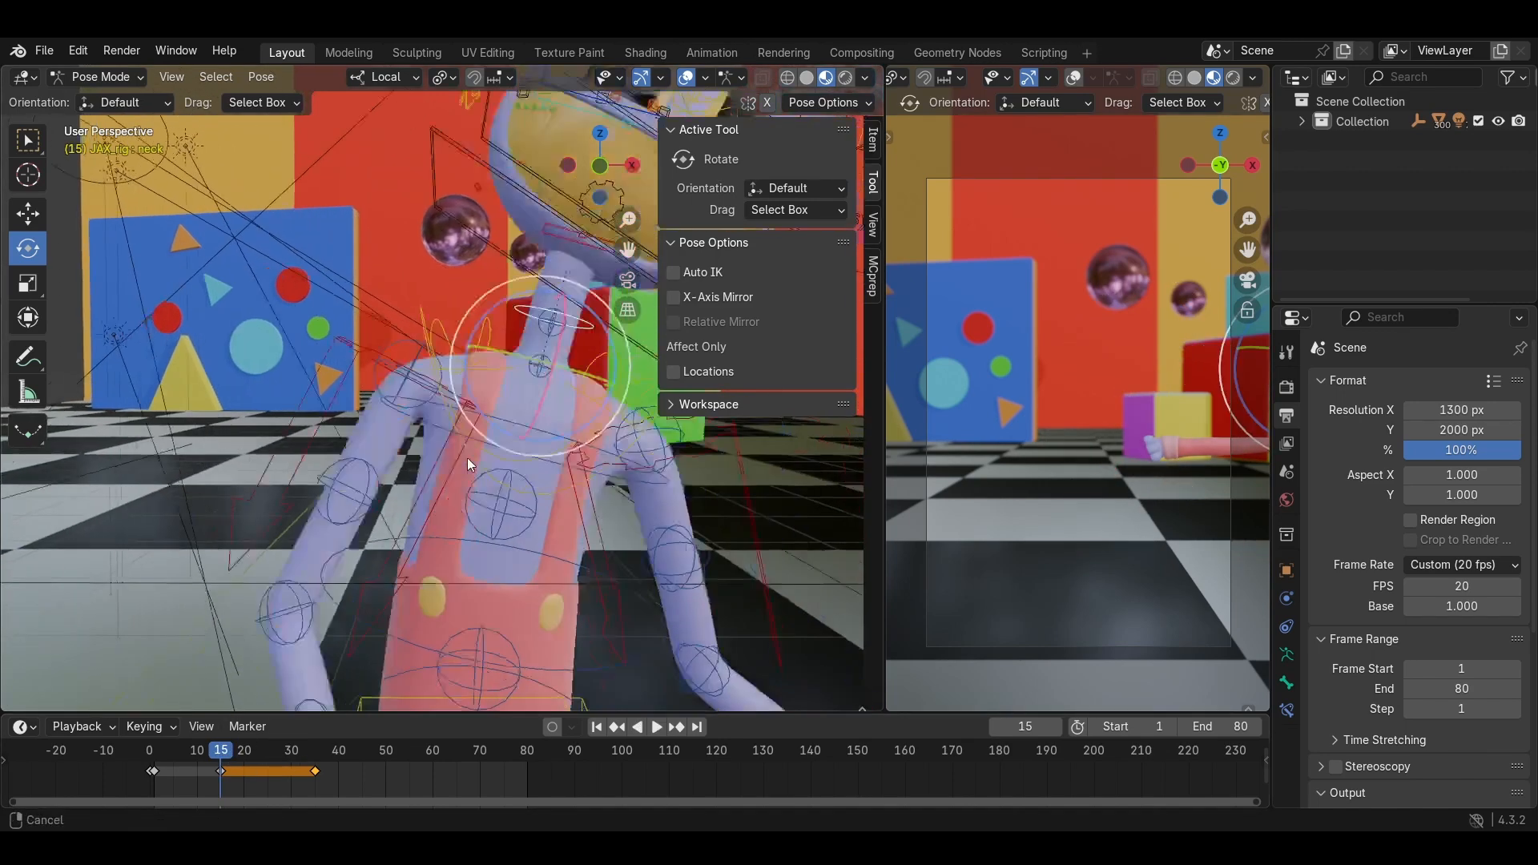
left_click_drag(430, 438, 438, 440)
middle_click_drag(452, 417, 380, 489, "shift")
left_click(459, 244)
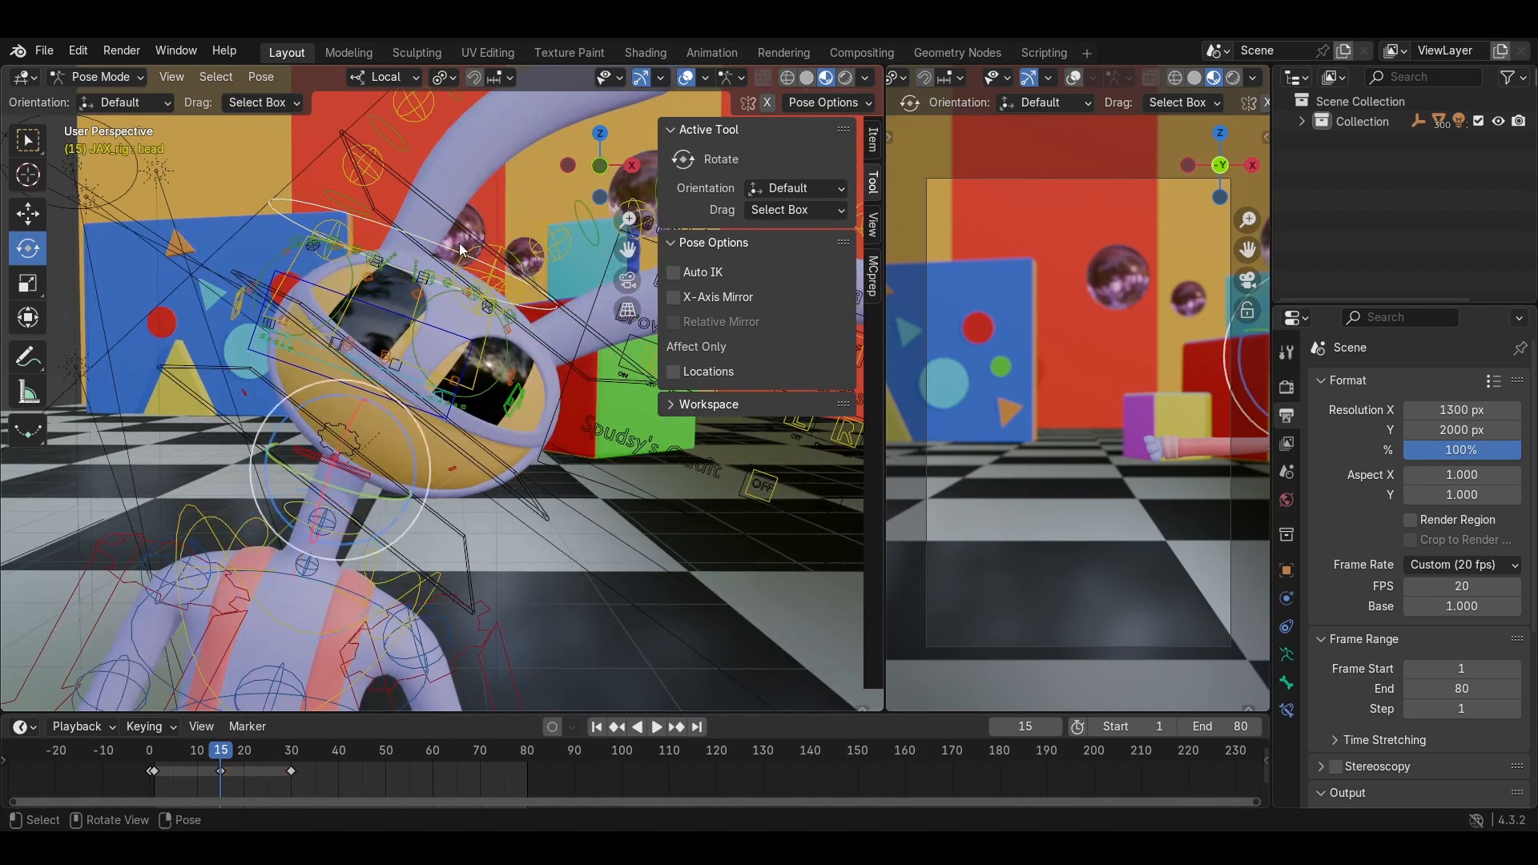
left_click_drag(396, 415, 405, 427)
left_click(381, 421)
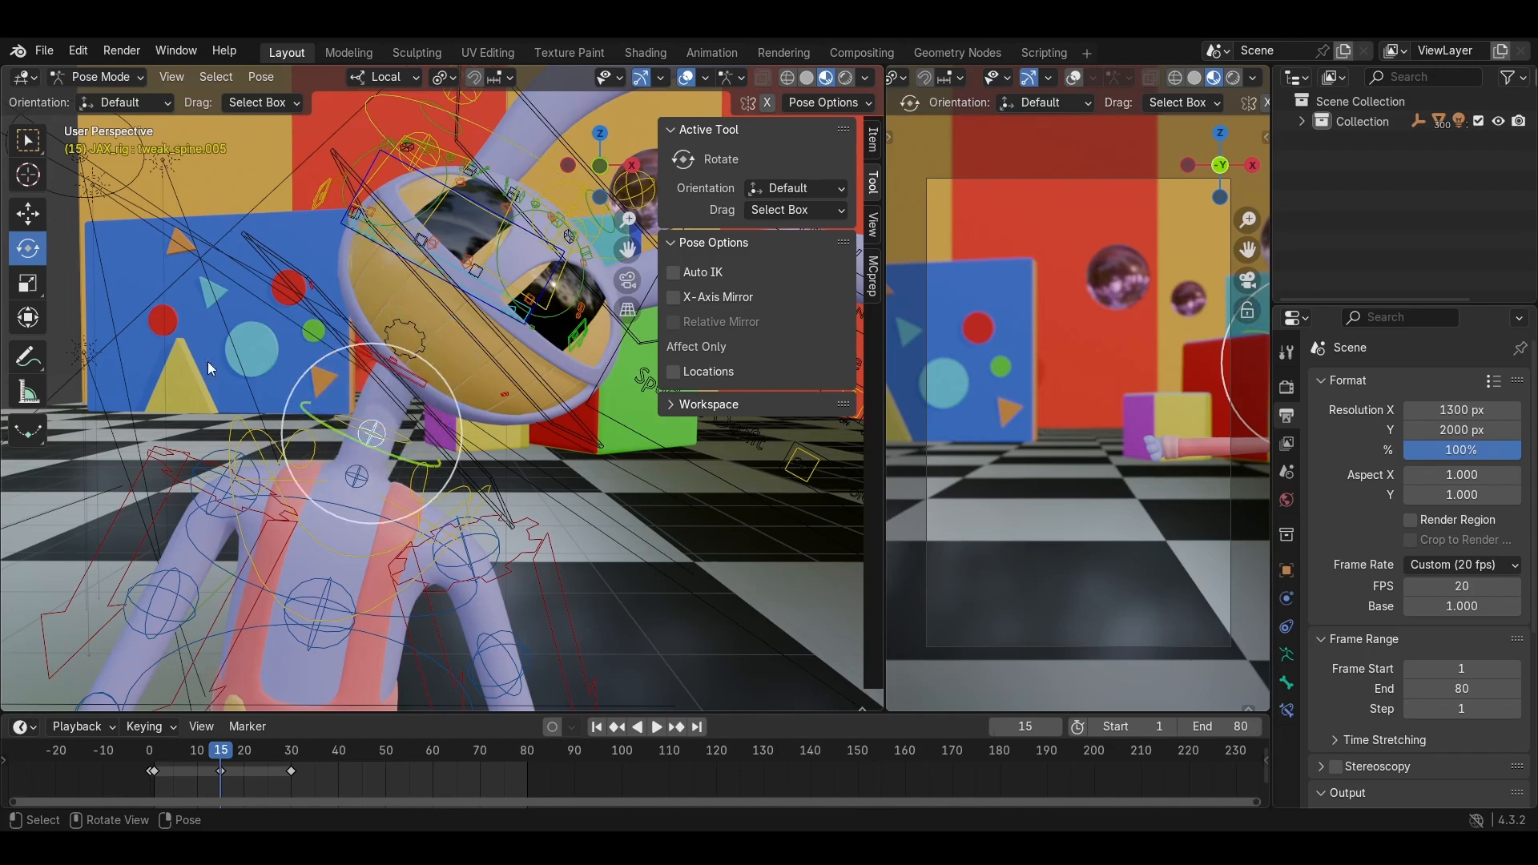
left_click(41, 216)
left_click_drag(372, 435, 364, 413)
middle_click_drag(363, 414, 377, 400)
left_click(398, 399)
scroll(388, 409, "up", 2)
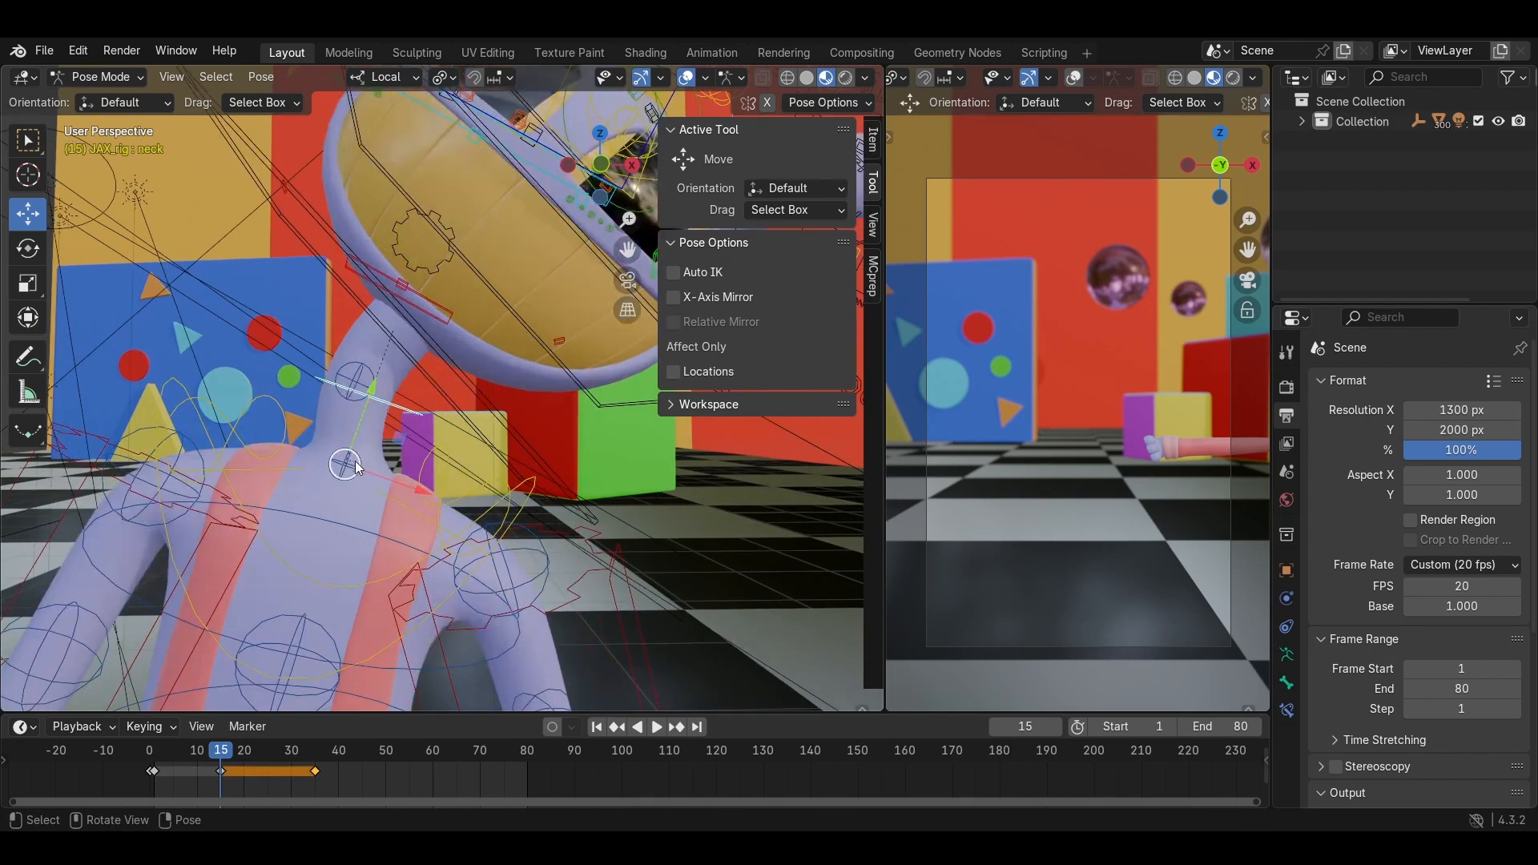
left_click_drag(354, 459, 380, 475)
key("ctrl+z")
key("ctrl+z")
key("ctrl+z")
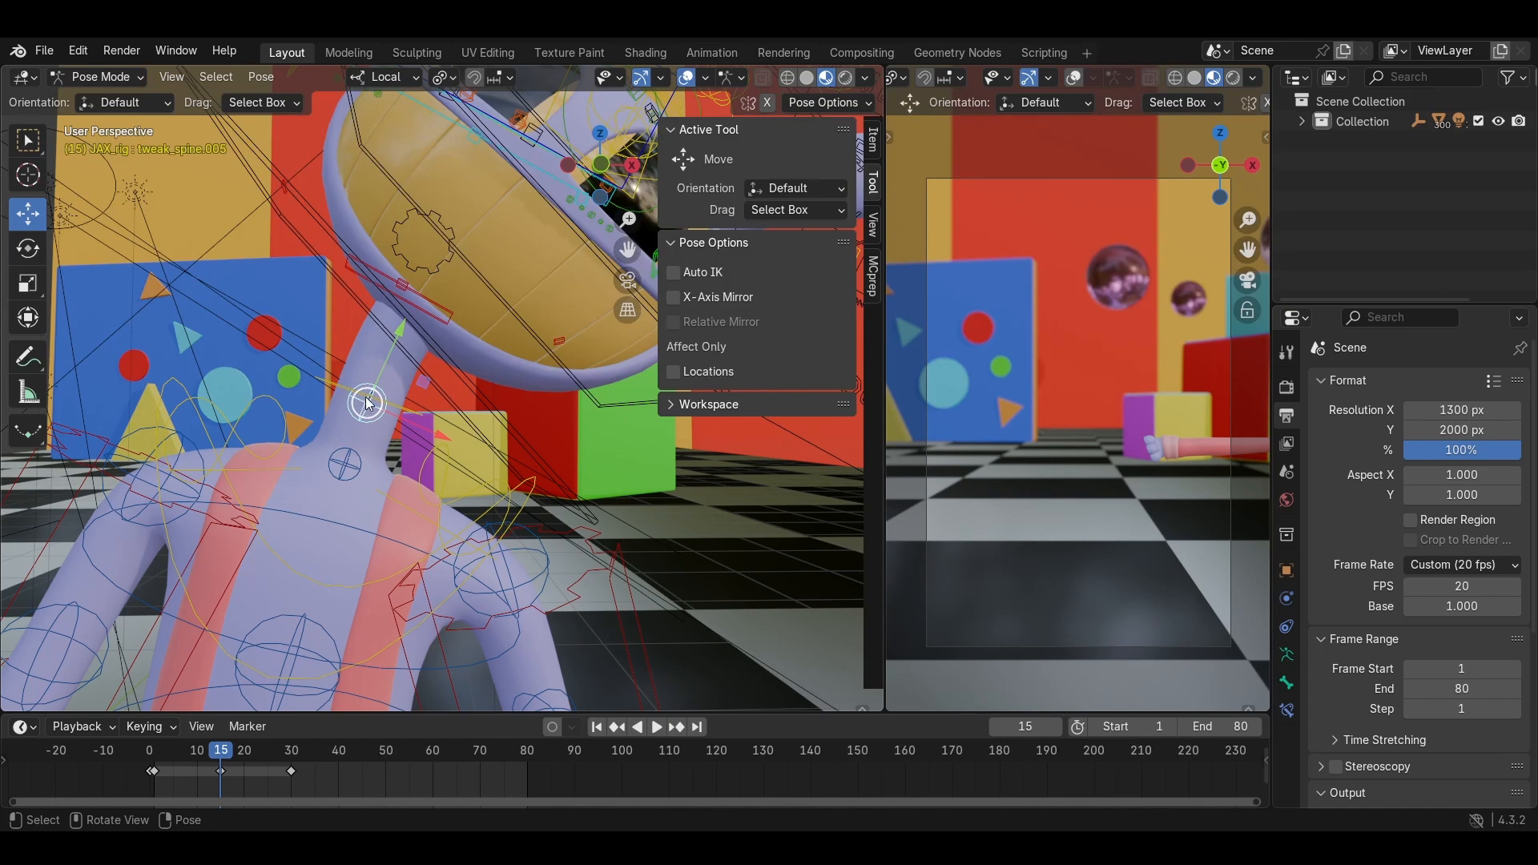
Bend the neck at frame 15 by slightly moving the upper and lower neck tweak controls.
left_click_drag(367, 403, 355, 385)
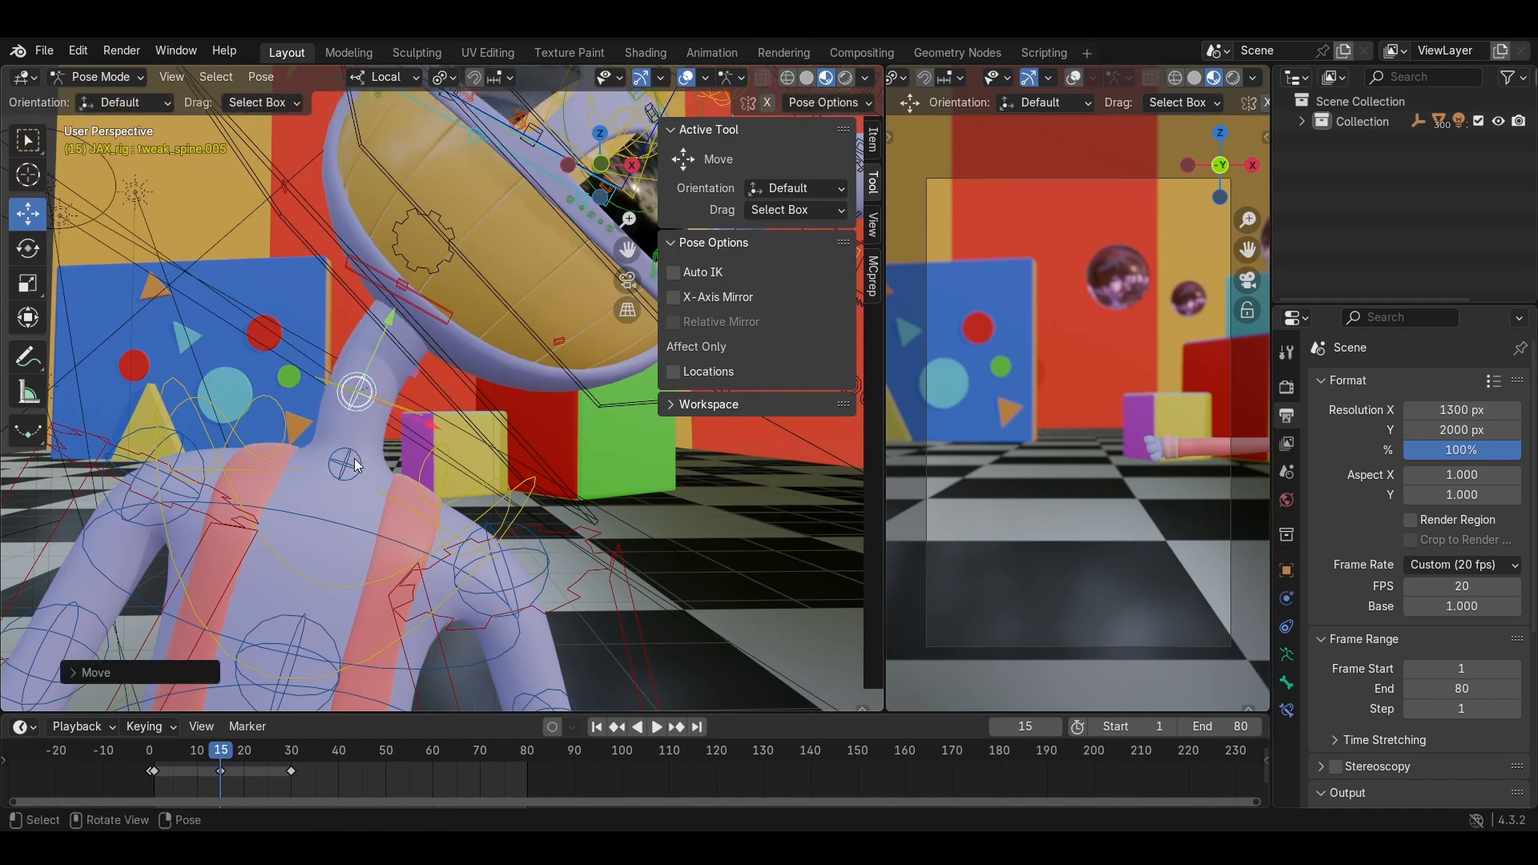
mouse_move(345, 463)
left_mouse_down()
mouse_move(320, 459)
mouse_move(340, 463)
left_mouse_up()
scroll(367, 432, "down", 2)
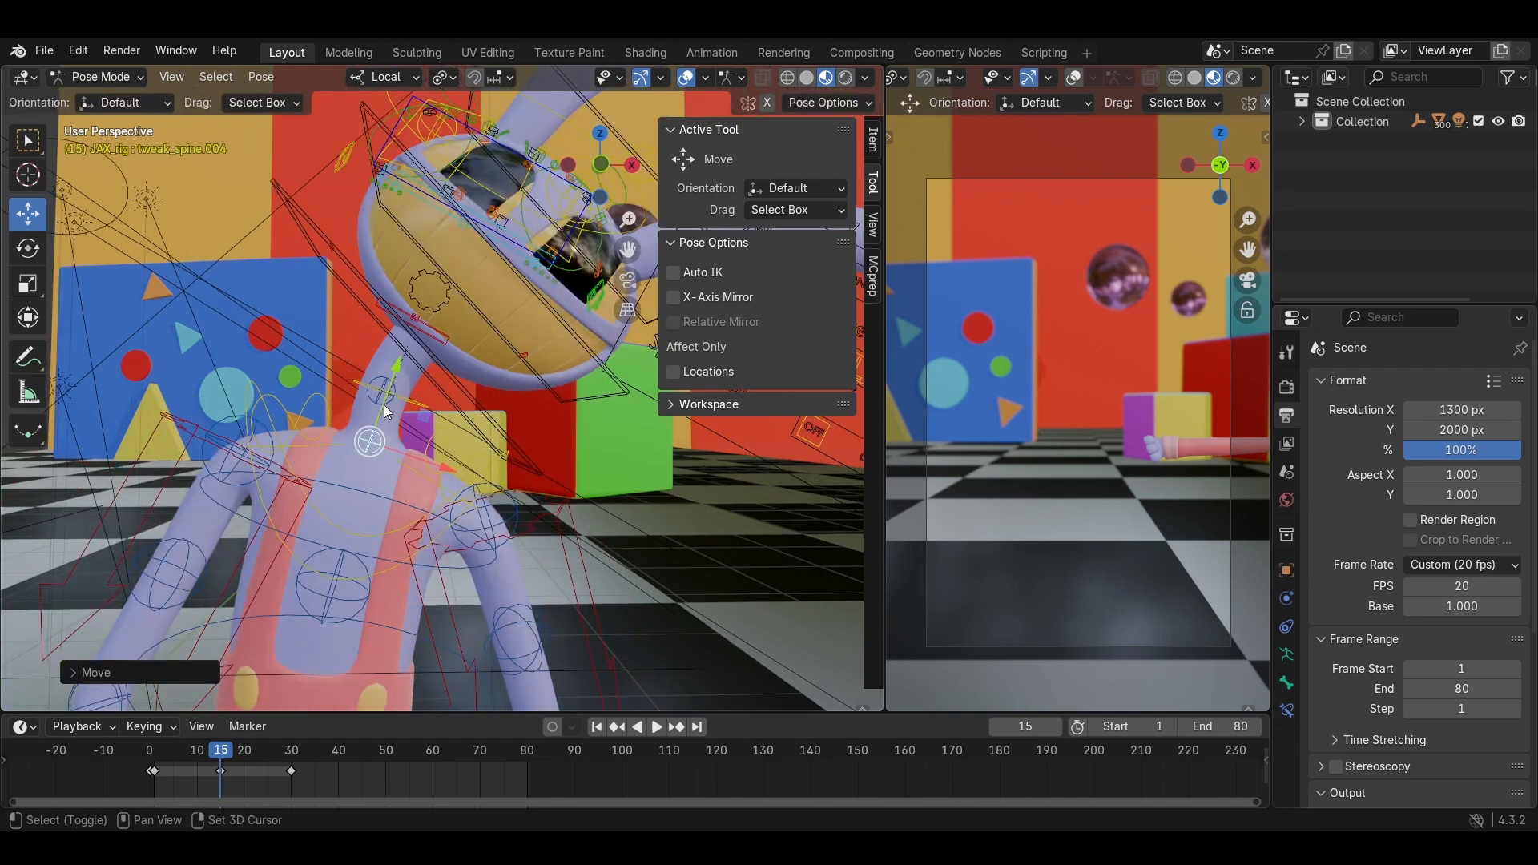
Add the upper neck tweak control and the head control to the selection.
left_click(383, 402, "shift")
middle_click_drag(460, 304, 451, 316)
scroll(450, 317, "up", 1)
left_click(448, 190)
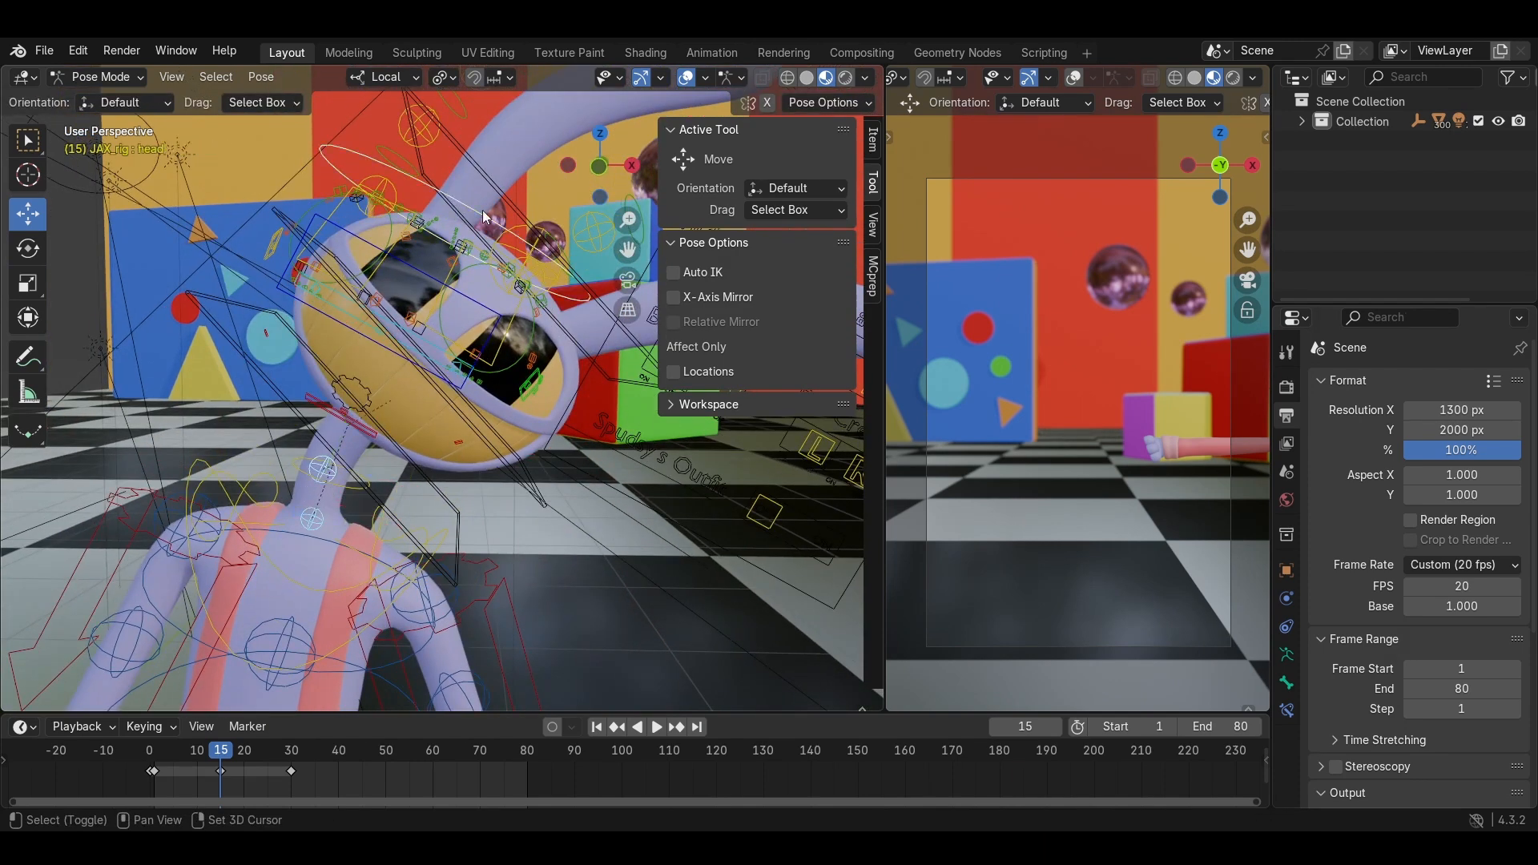
key("KP_Decimal")
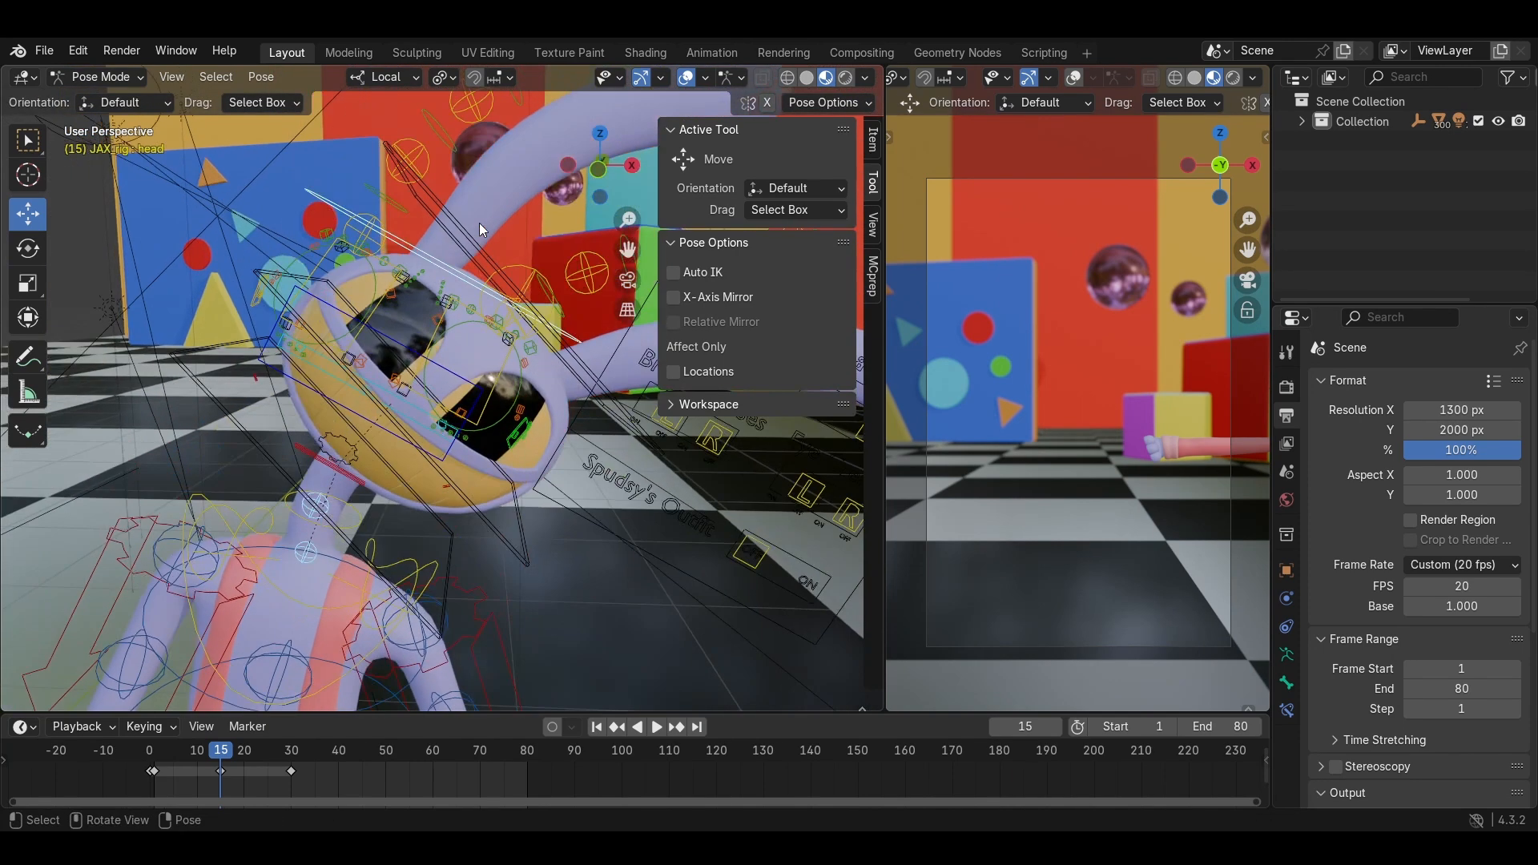
Try to shift the selected head and neck tweak keyframes from frame 30 to frame 35.
left_click(295, 771)
key("g")
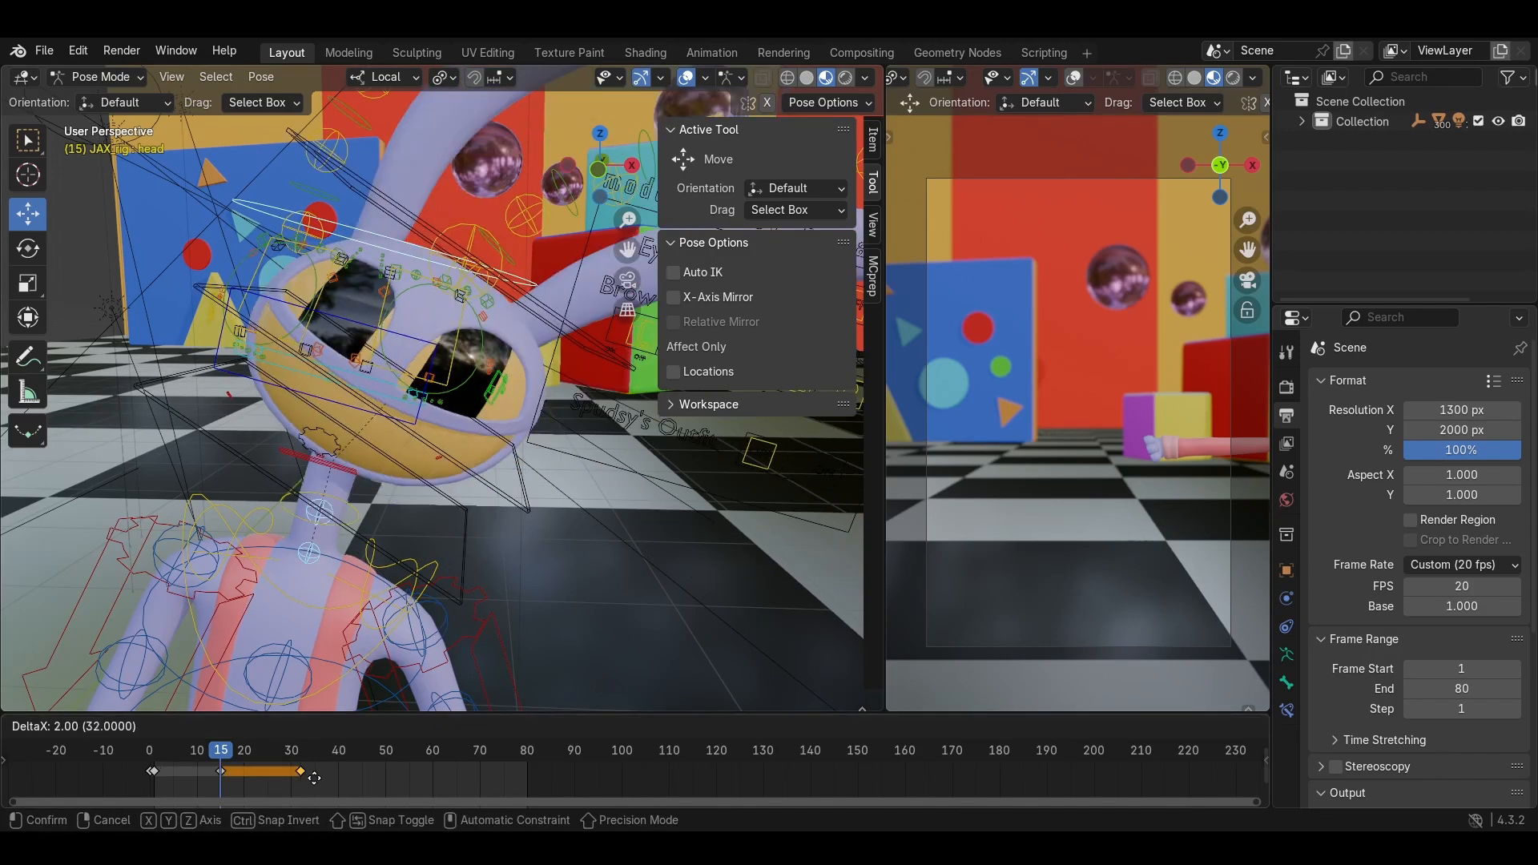
left_click(320, 781)
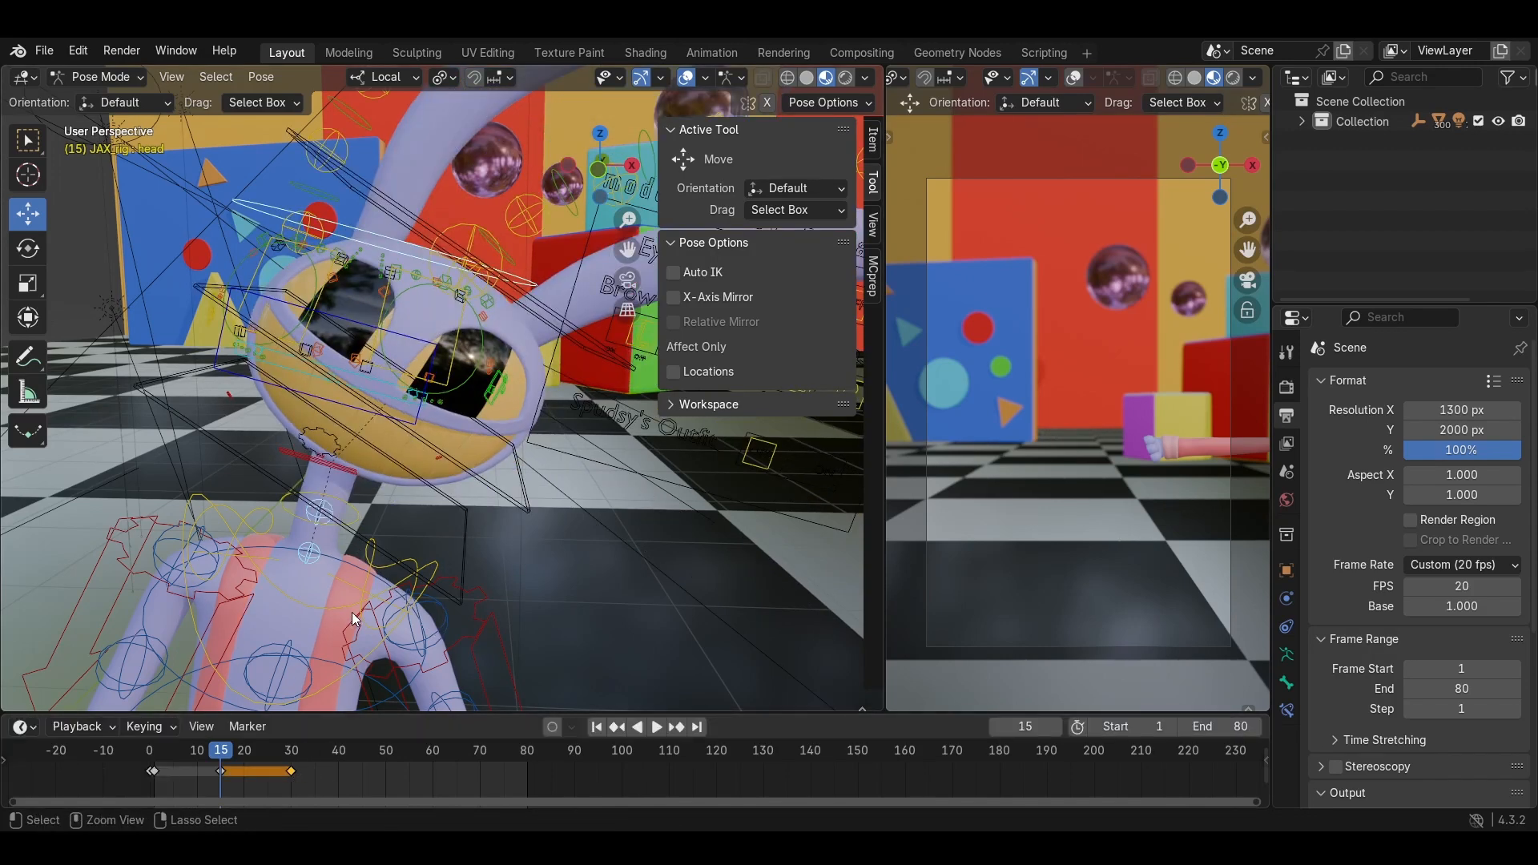
key("ctrl+z")
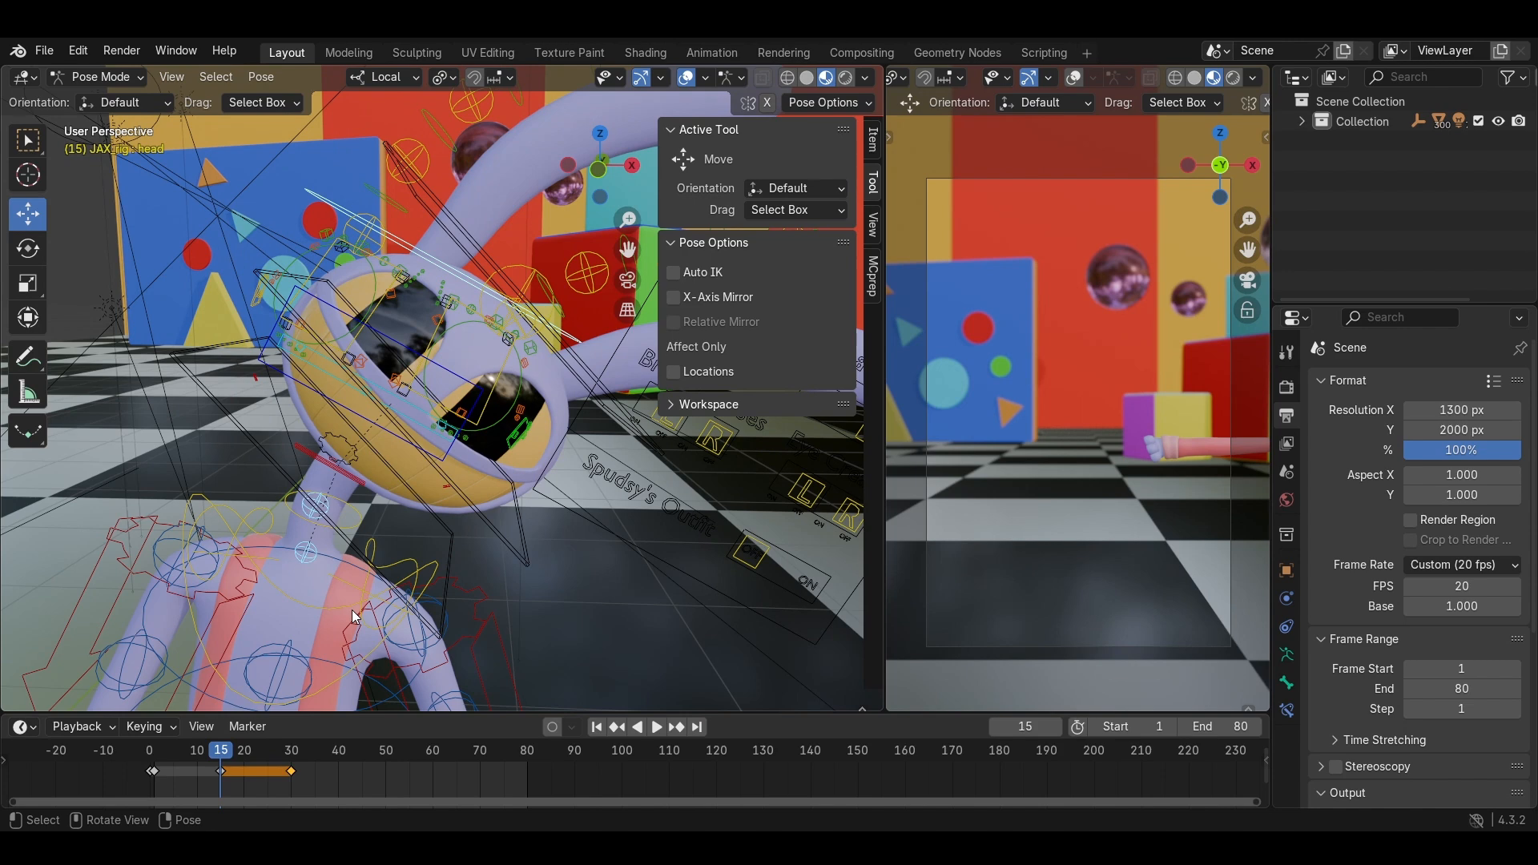
Select the neck control along with the neck tweaks and shift their frame 30 keyframes to frame 35.
left_click(343, 503)
middle_click_drag(343, 502, 347, 486)
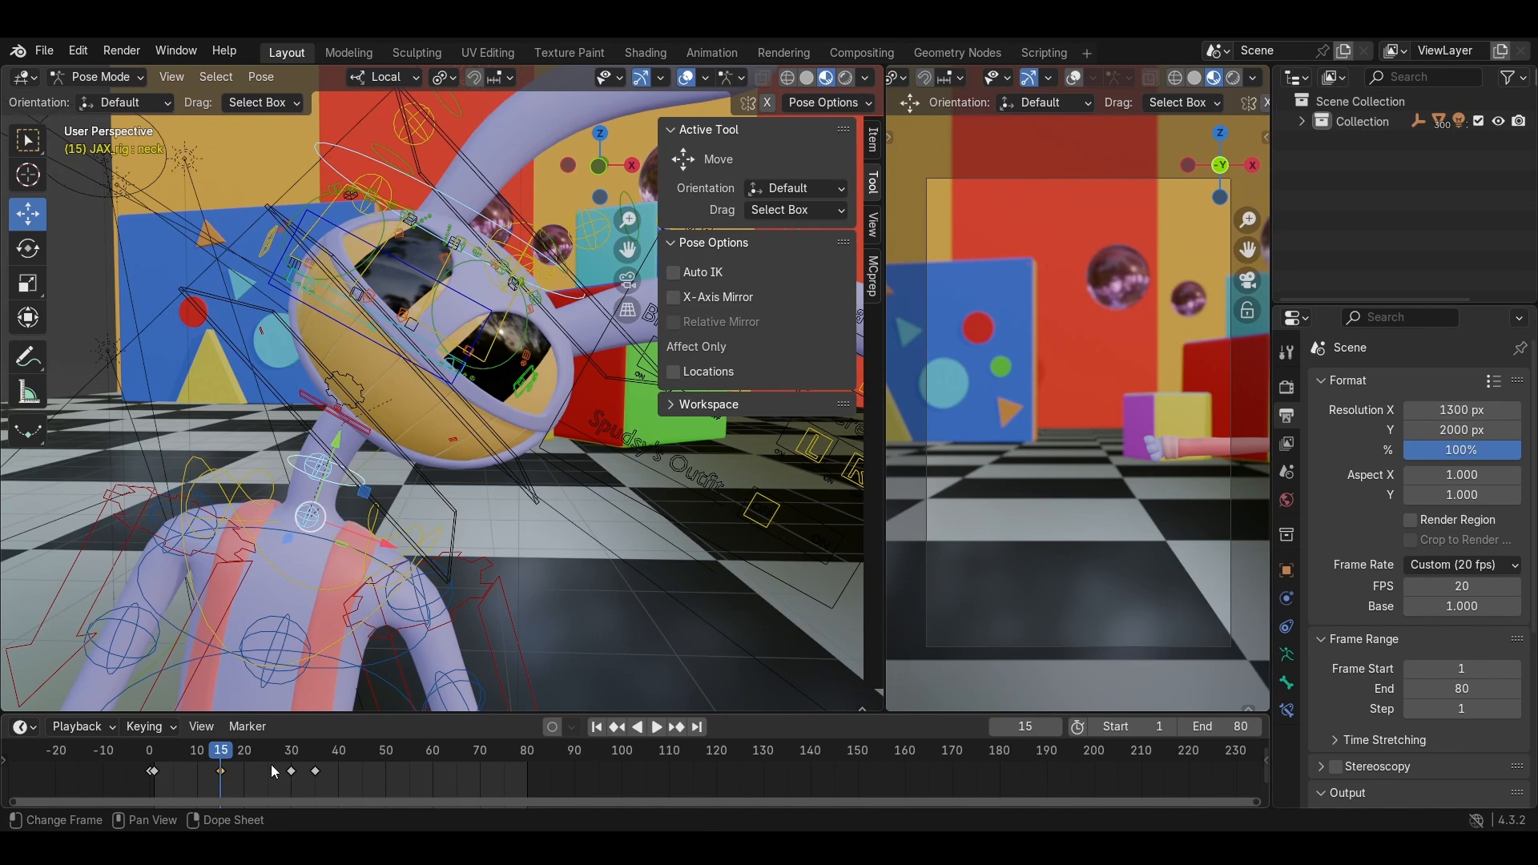
left_click_drag(296, 781, 317, 789)
Deselect the rig controls and play back the whole animation from frame 0.
scroll(306, 560, "down", 5)
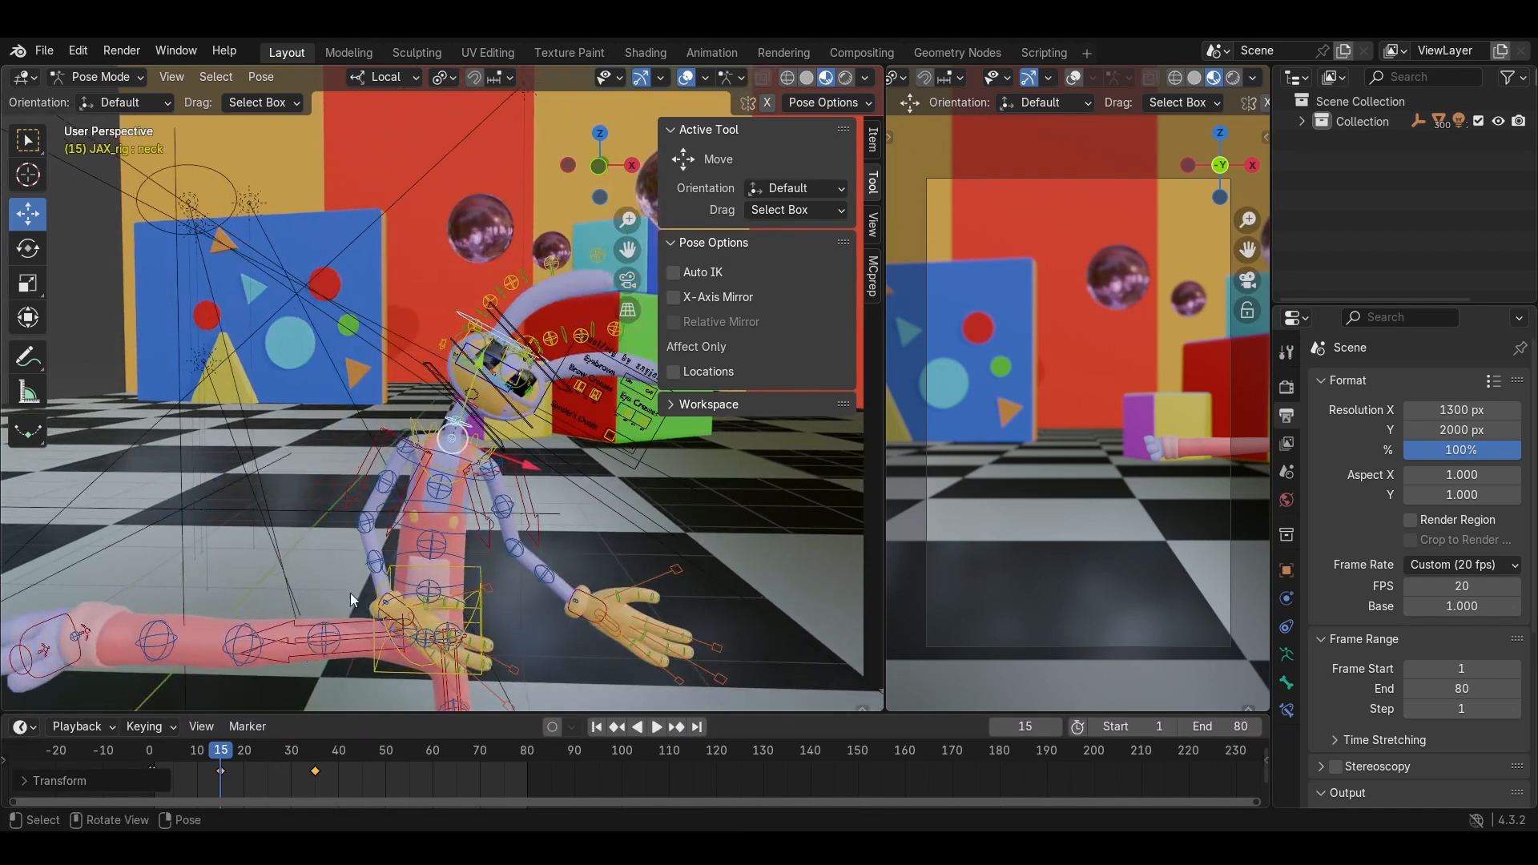
middle_click_drag(350, 593, 368, 468, "shift")
scroll(391, 562, "down", 4)
left_click(258, 531)
scroll(469, 512, "up", 3)
scroll(365, 436, "down", 2)
scroll(364, 452, "up", 1)
scroll(364, 451, "down", 1)
middle_click_drag(377, 474, 430, 480, "shift")
middle_click_drag(300, 474, 407, 523, "shift")
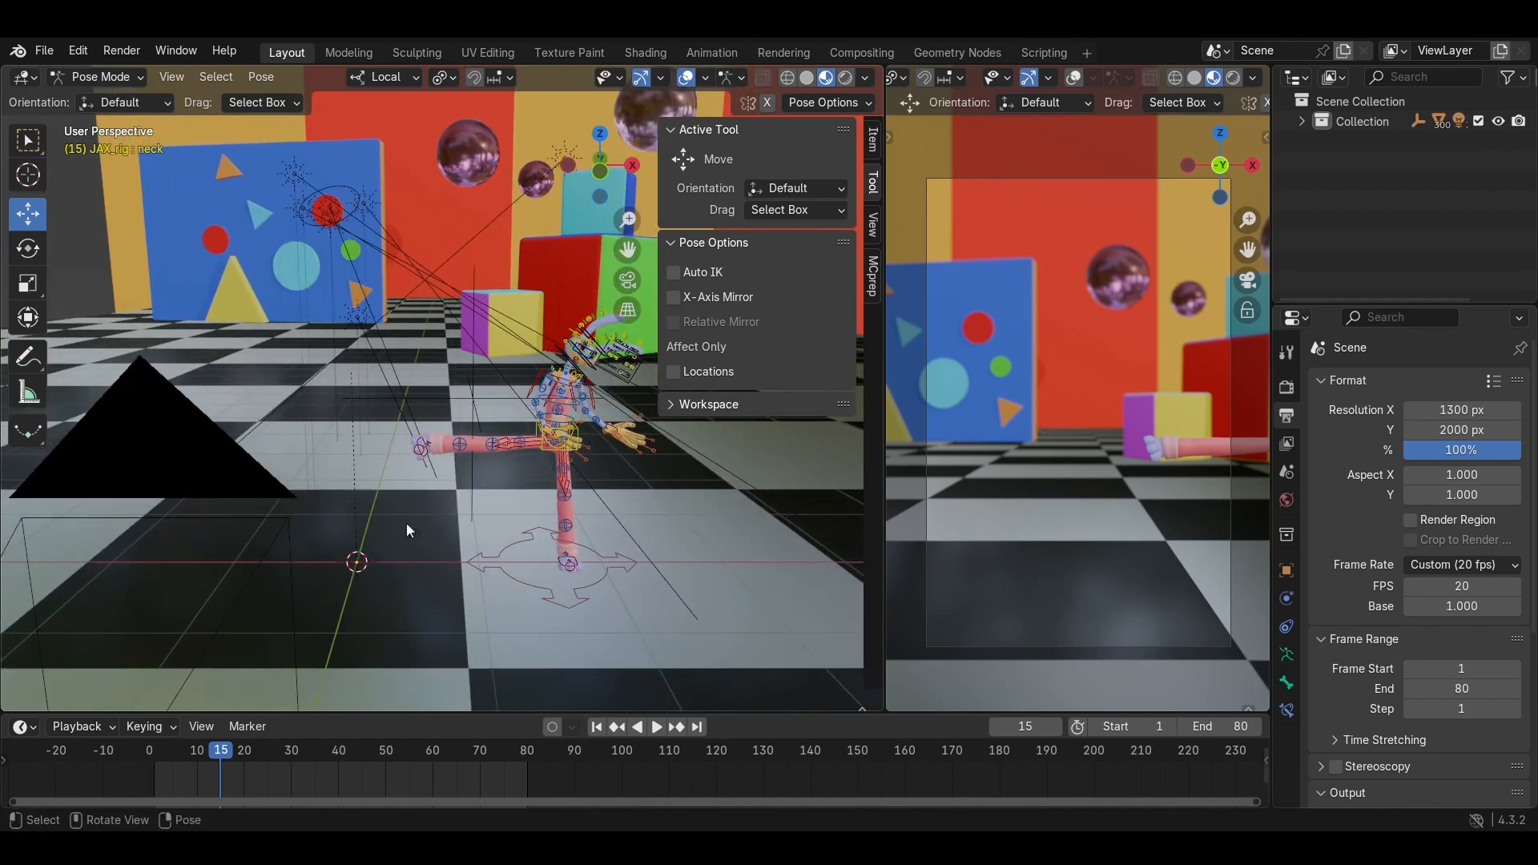
left_click_drag(202, 741, 149, 752)
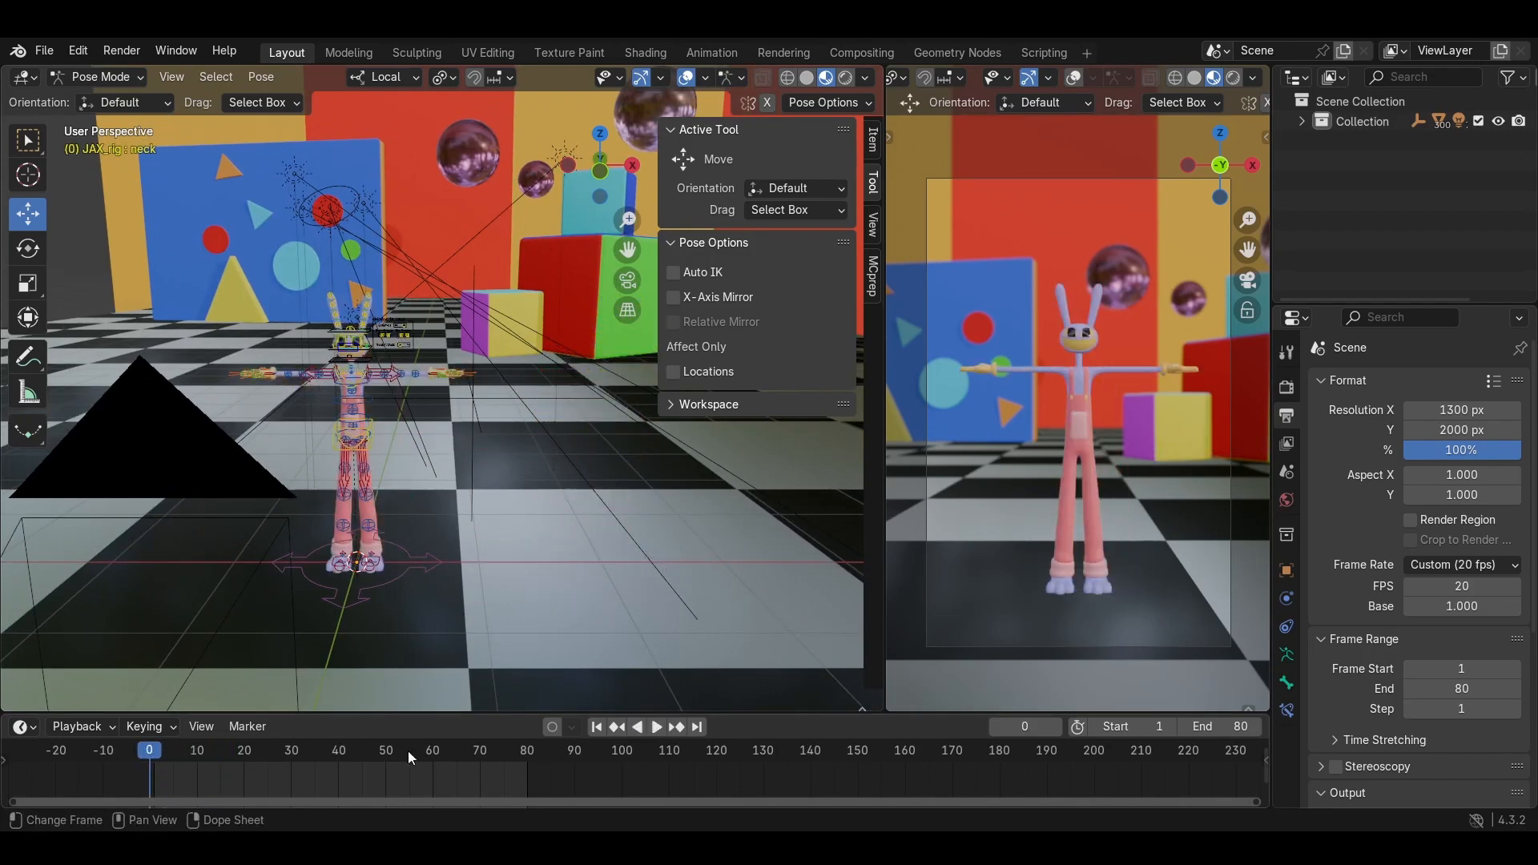
left_click(657, 726)
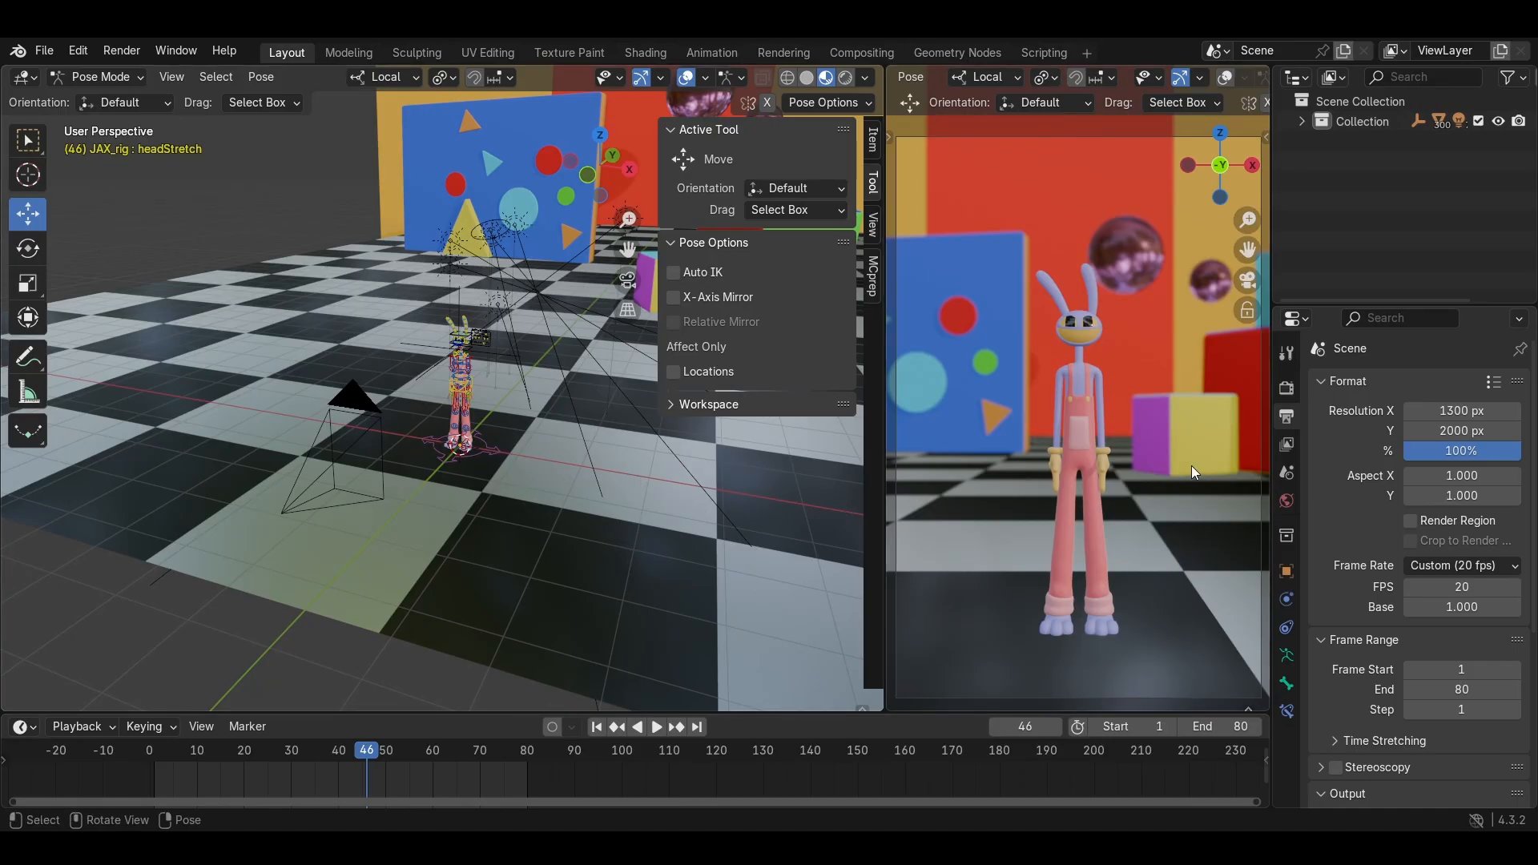
middle_click_drag(558, 511, 535, 489)
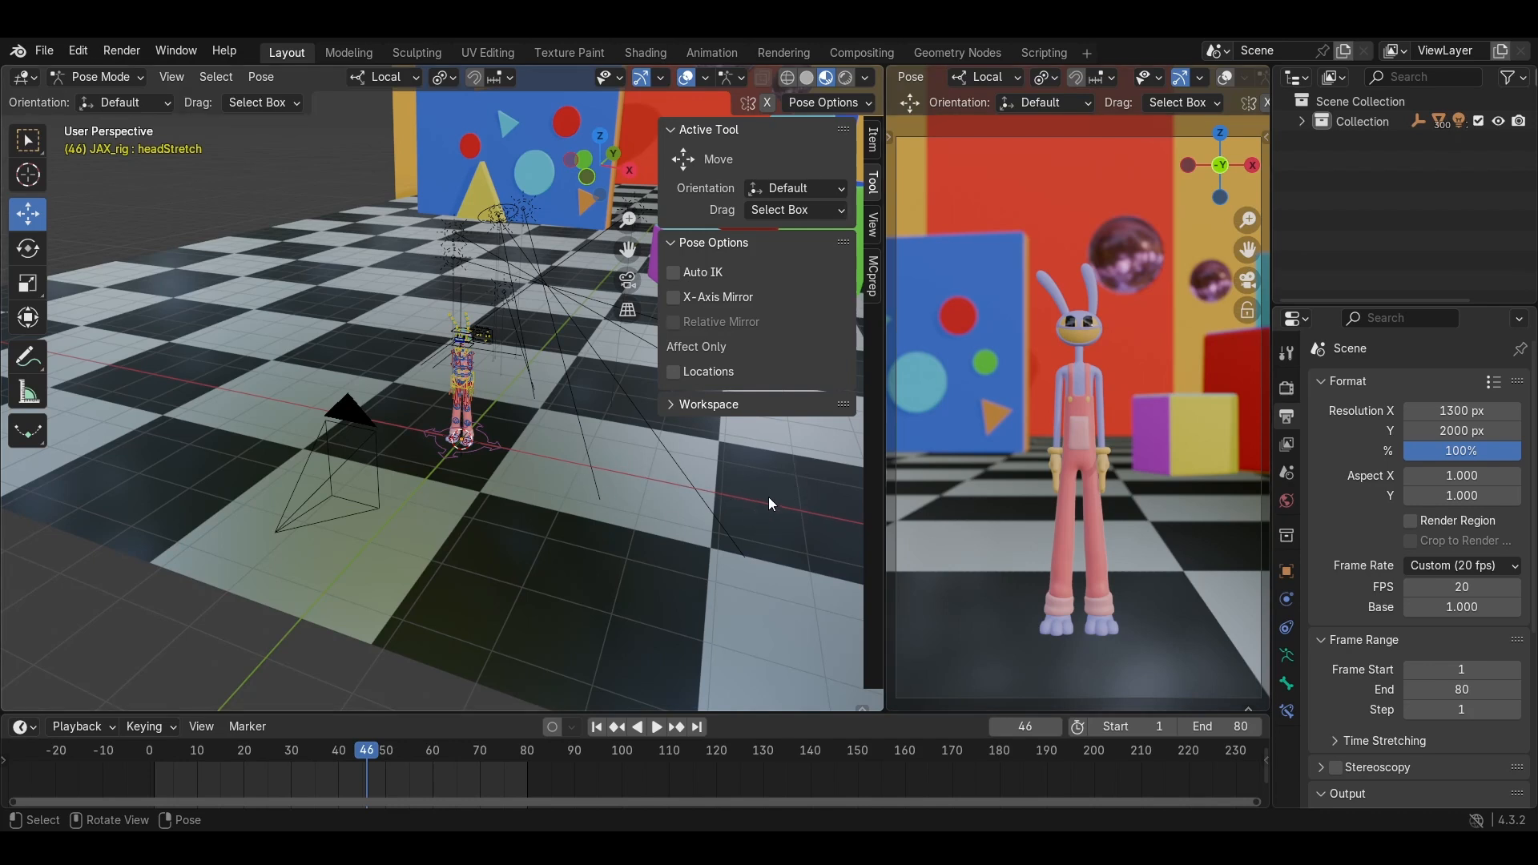
middle_click_drag(768, 504, 660, 512)
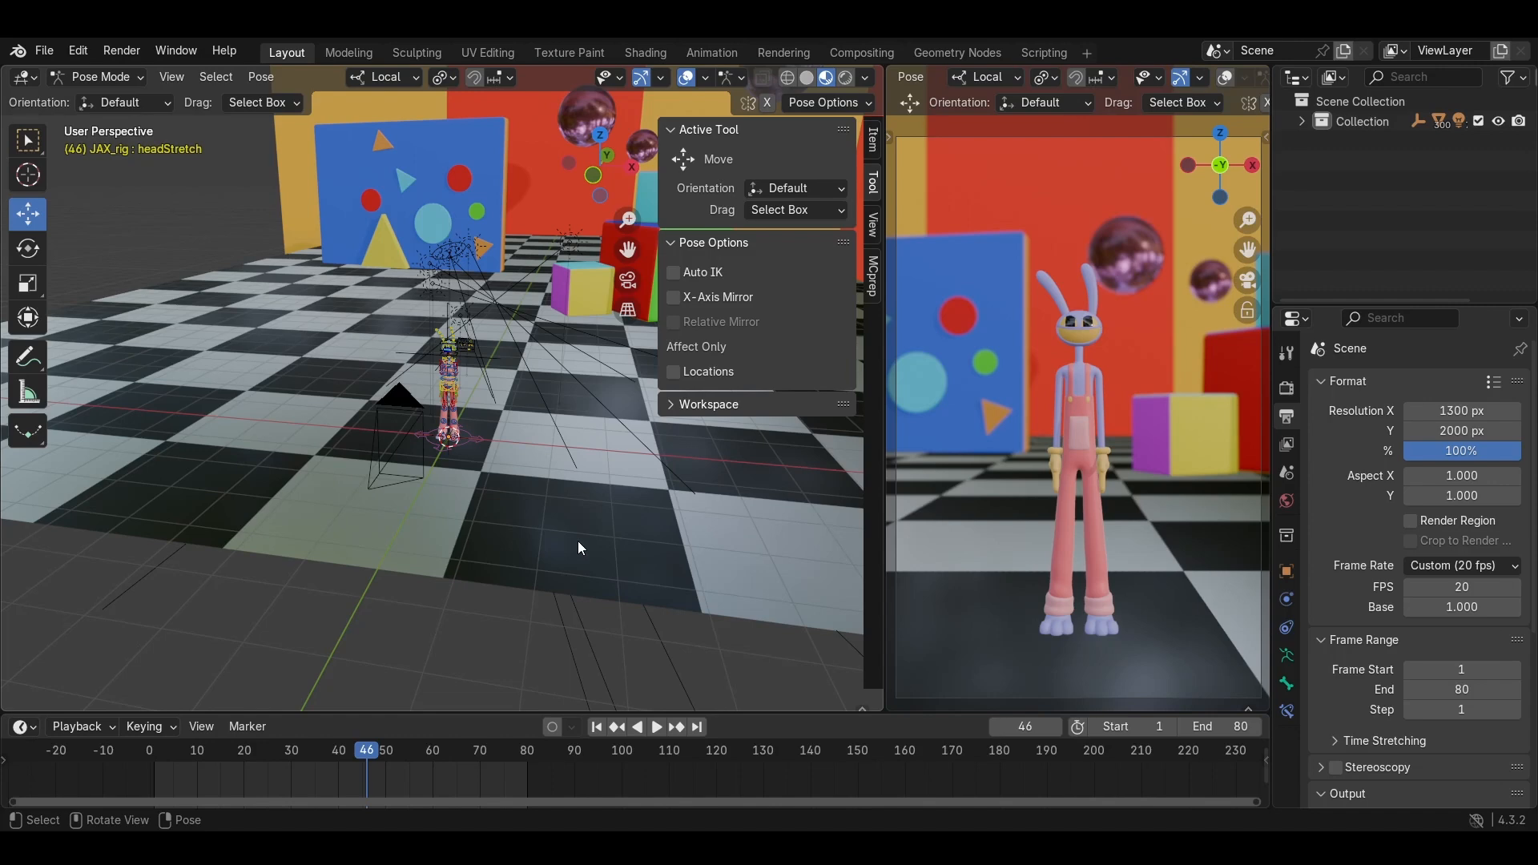
scroll(502, 440, "up", 3)
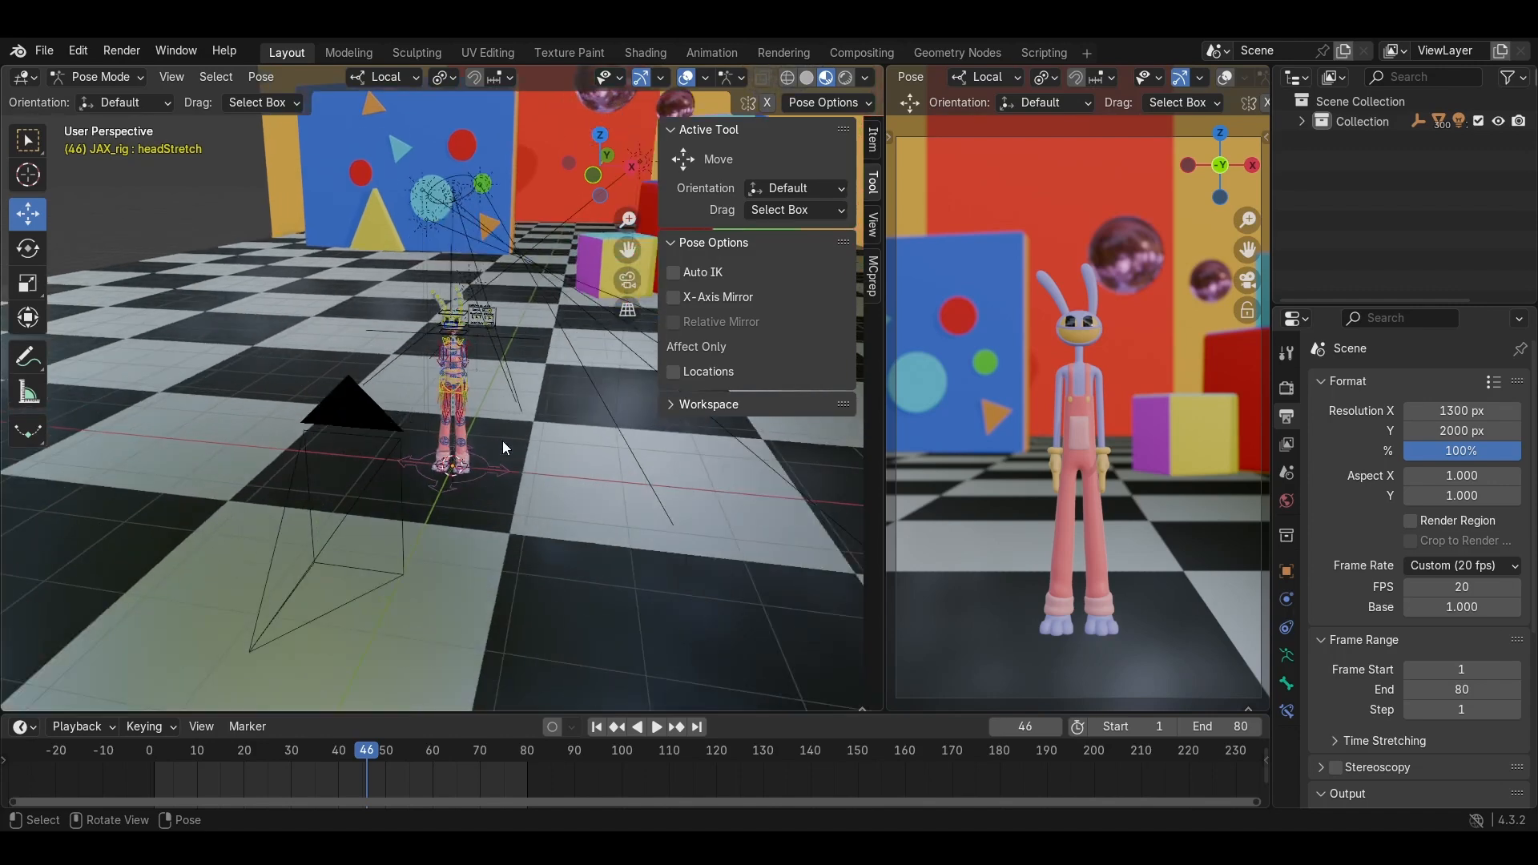
middle_click_drag(502, 441, 441, 461)
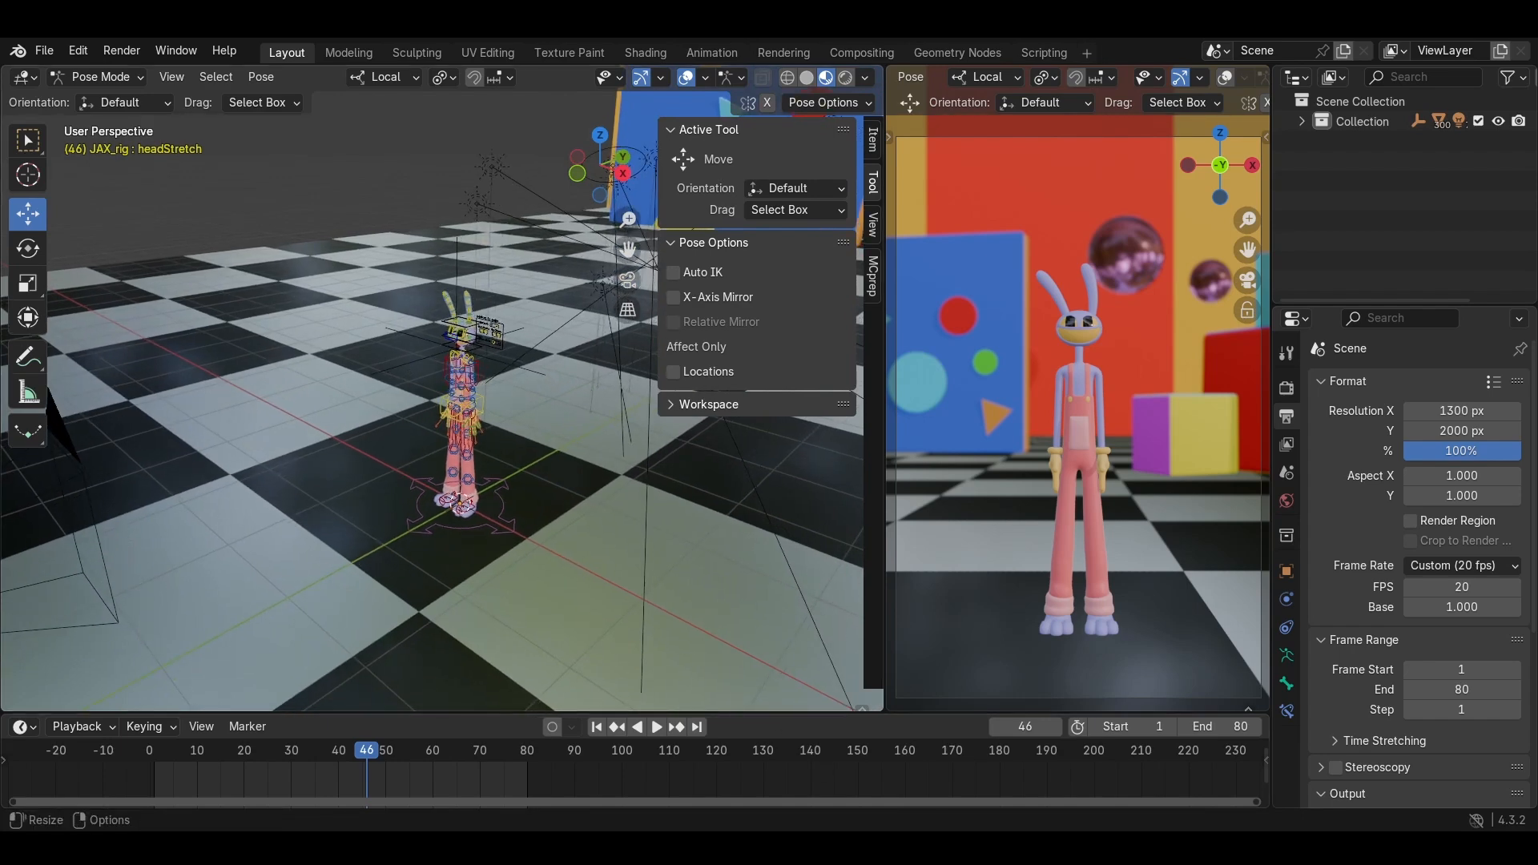